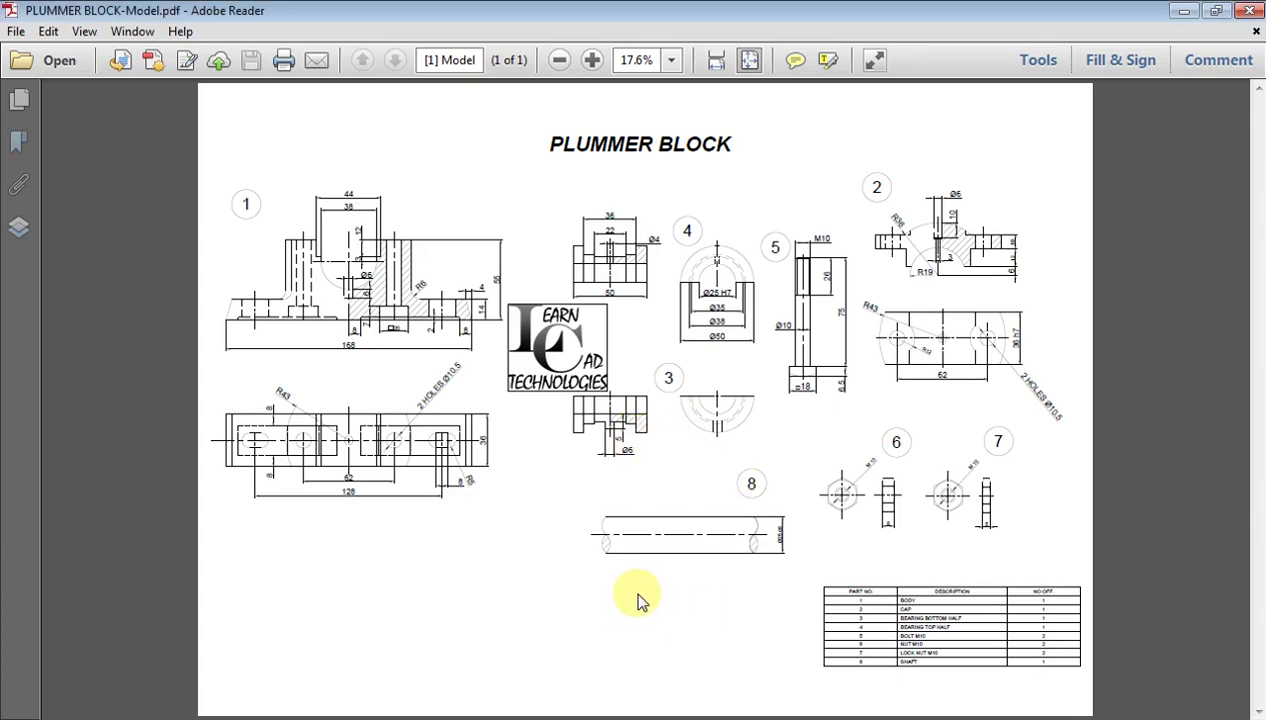
Zoom the PLUMMER BLOCK PDF to 33.3% on part 1's body views, then go to Inventor's home screen
scroll(638, 596, "up", 1, "ctrl")
scroll(638, 596, "up", 1, "ctrl")
scroll(638, 596, "down", 1, "ctrl")
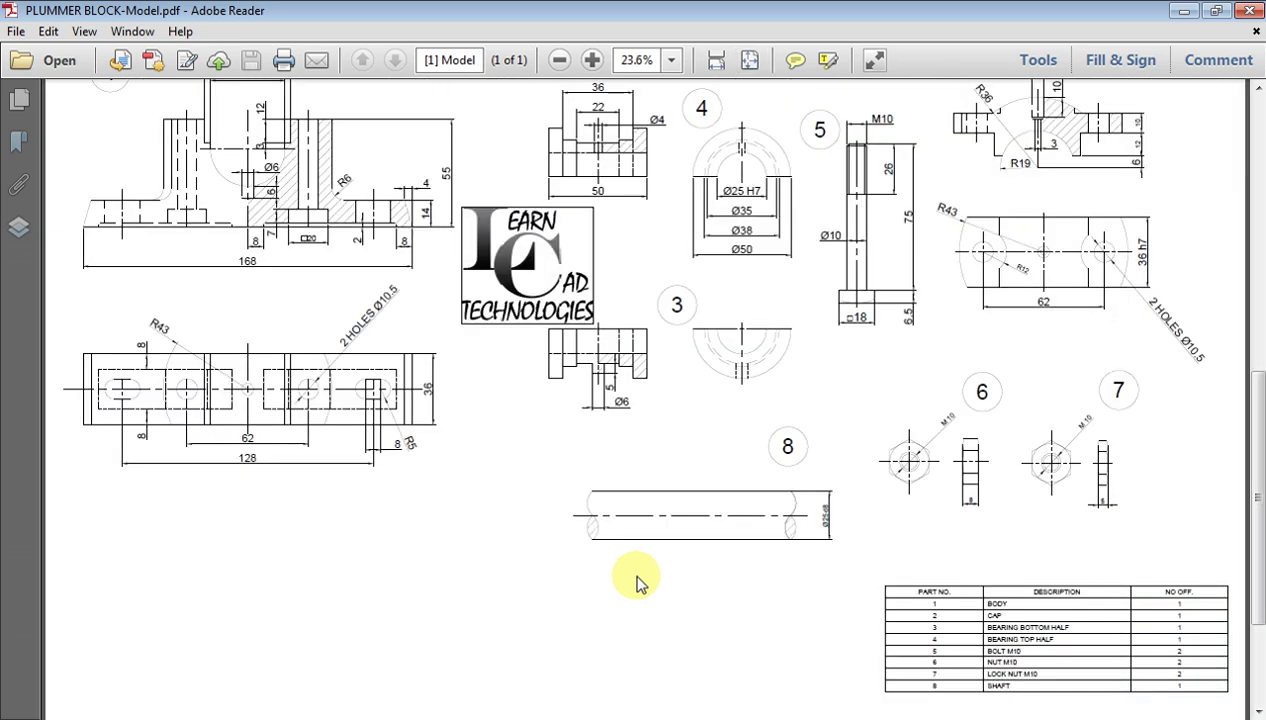
left_click_drag(1245, 418, 1255, 182)
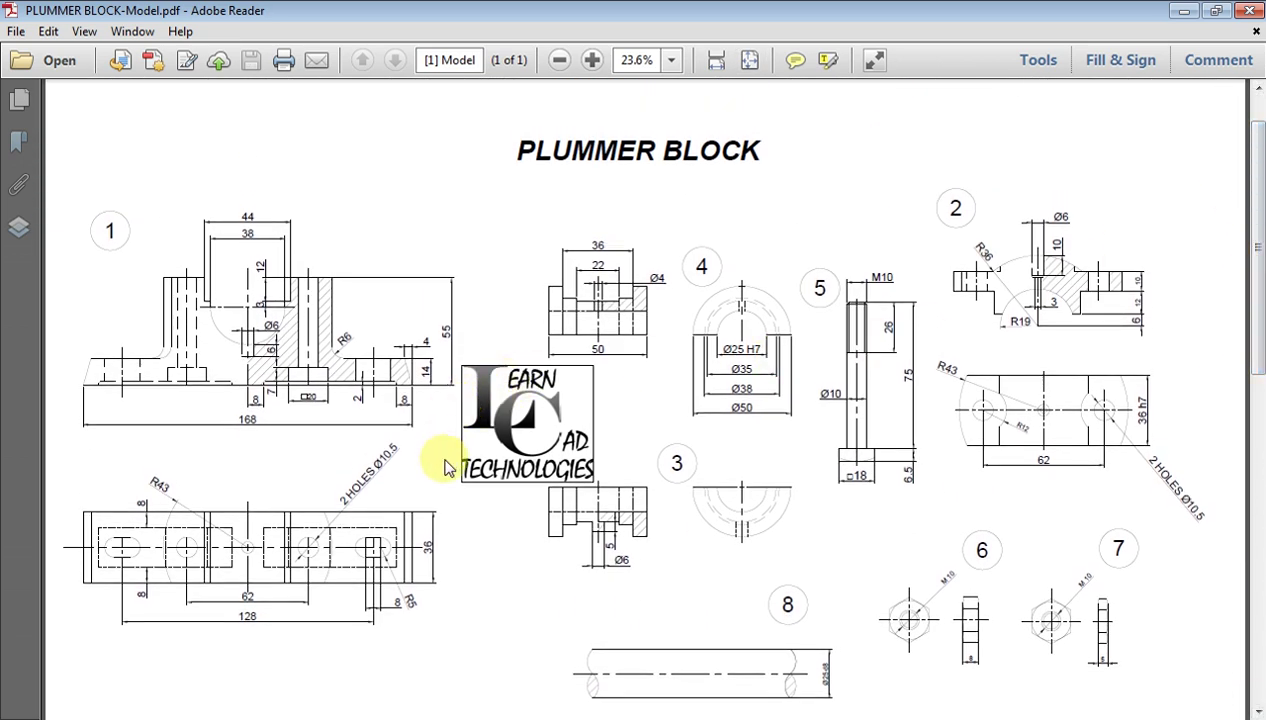
scroll(410, 473, "up", 2, "ctrl")
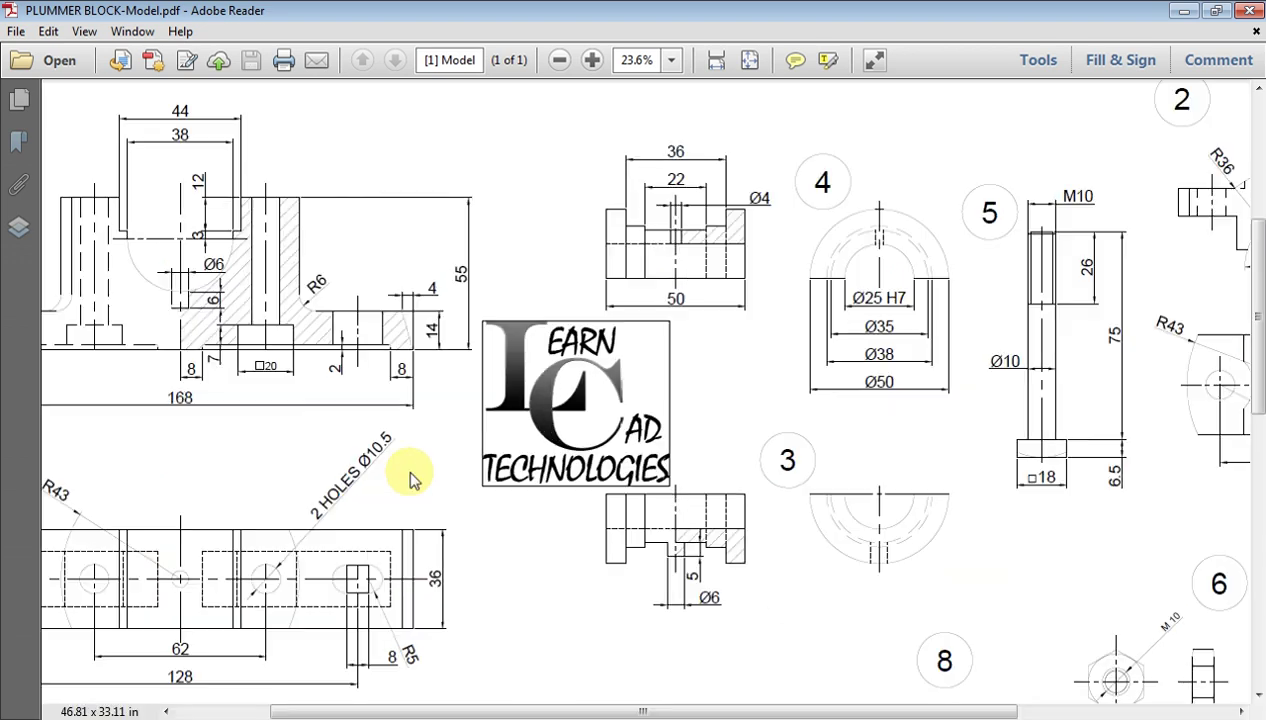
left_click_drag(955, 709, 857, 710)
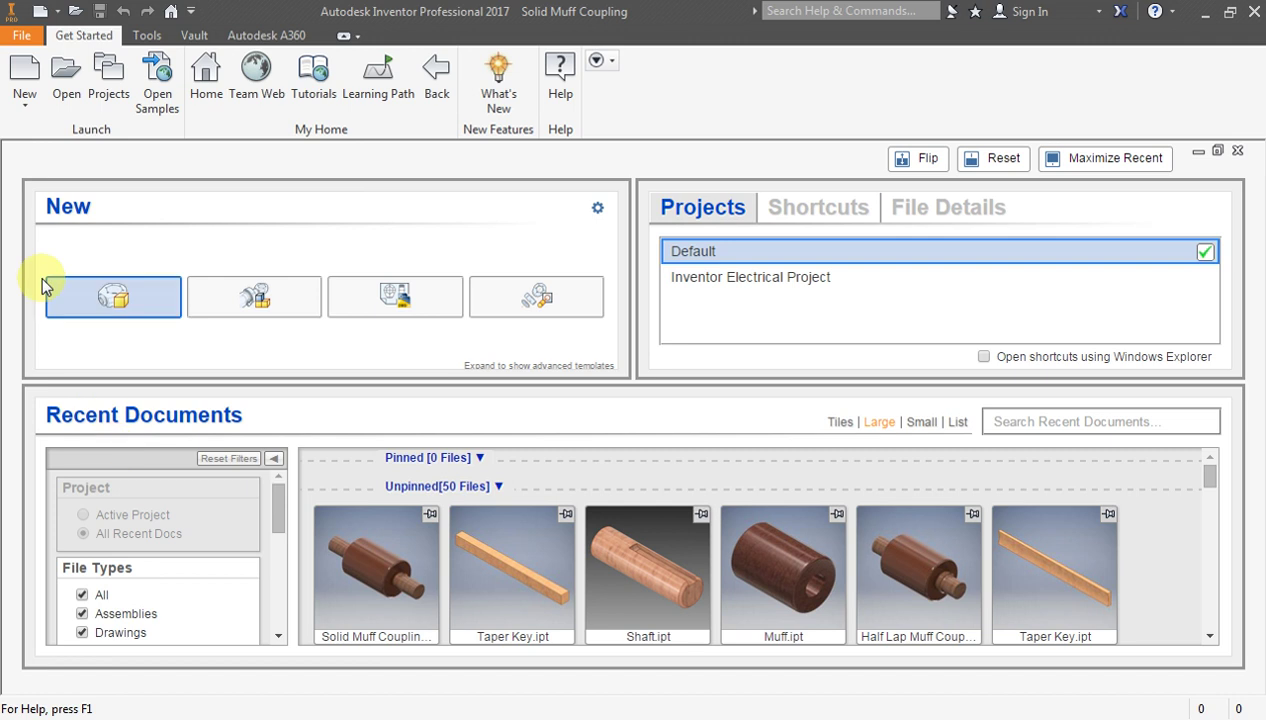
left_click(597, 210)
Create a new part and start a 2D sketch on the XY plane
left_click(380, 352)
left_click(115, 298)
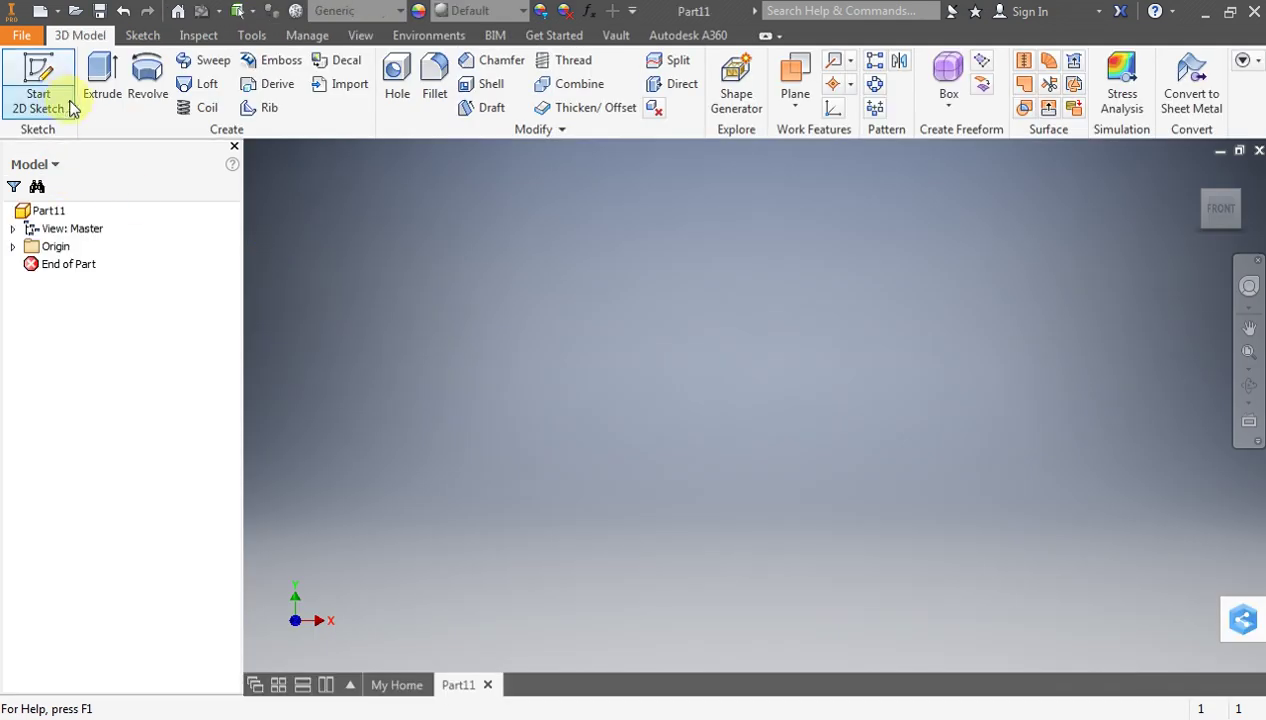
left_click(62, 100)
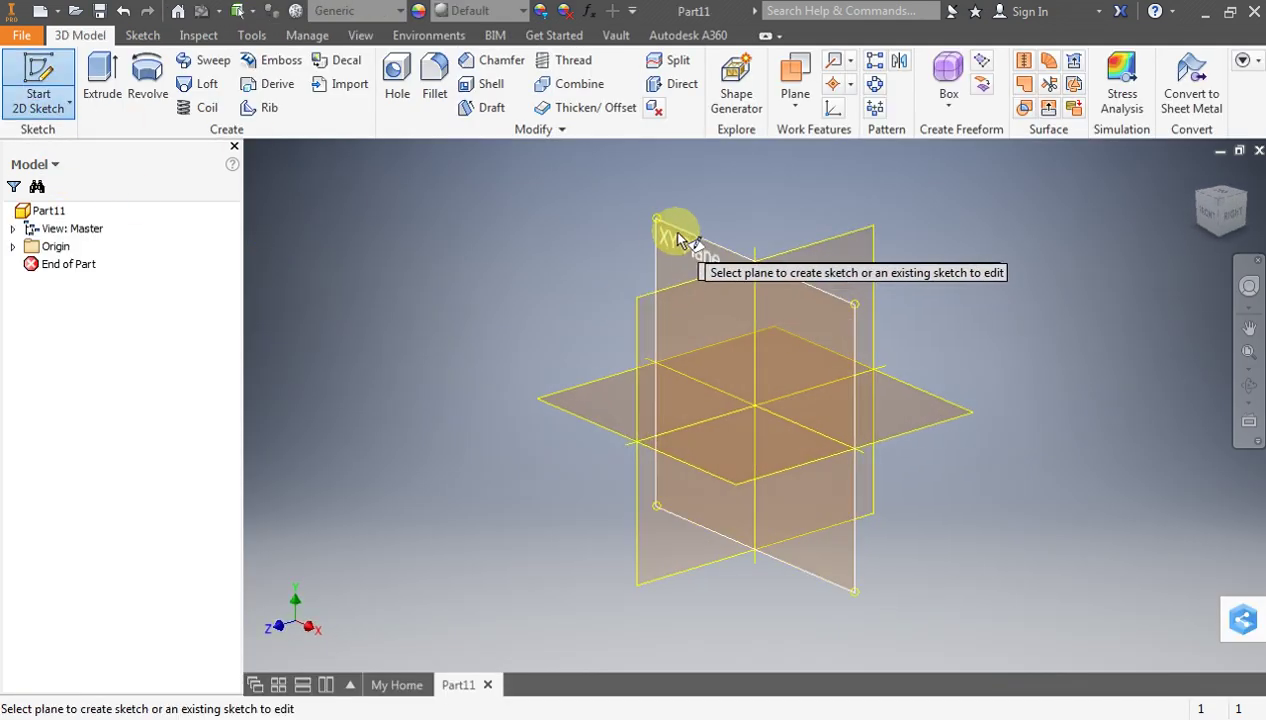
left_click(685, 234)
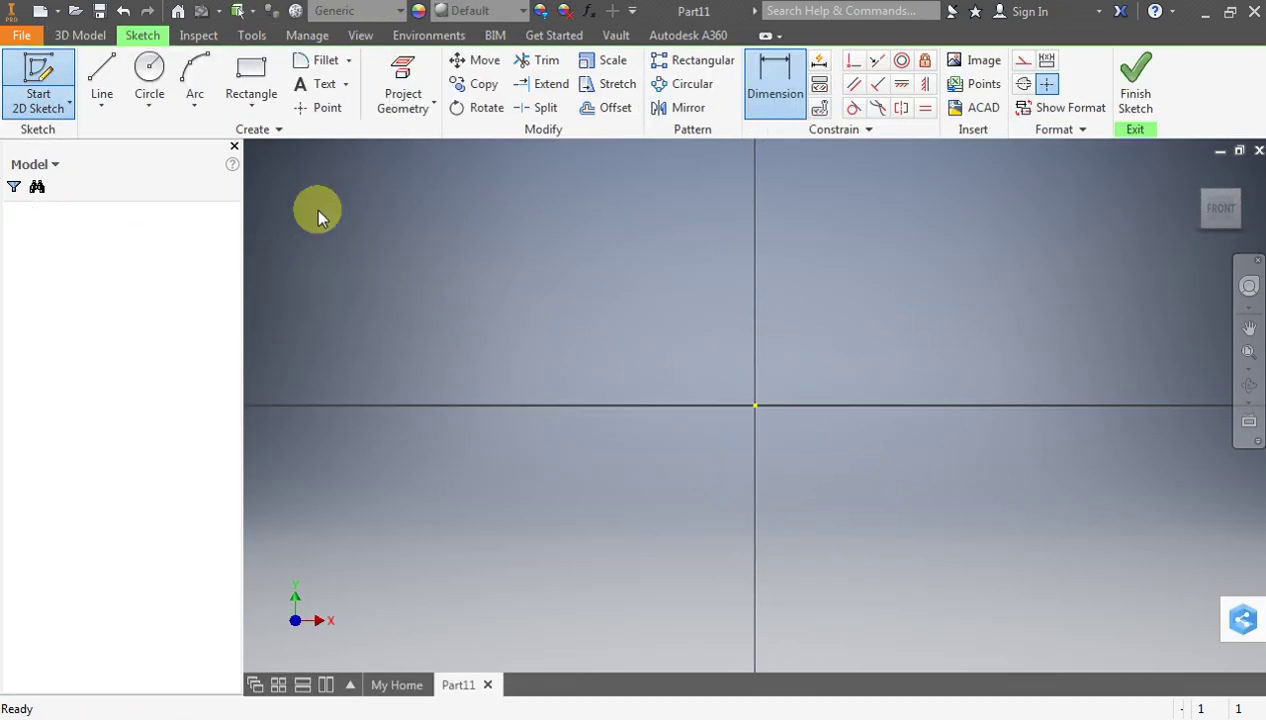
Draw a closed four-sided outline starting and ending at the sketch origin
left_click(100, 75)
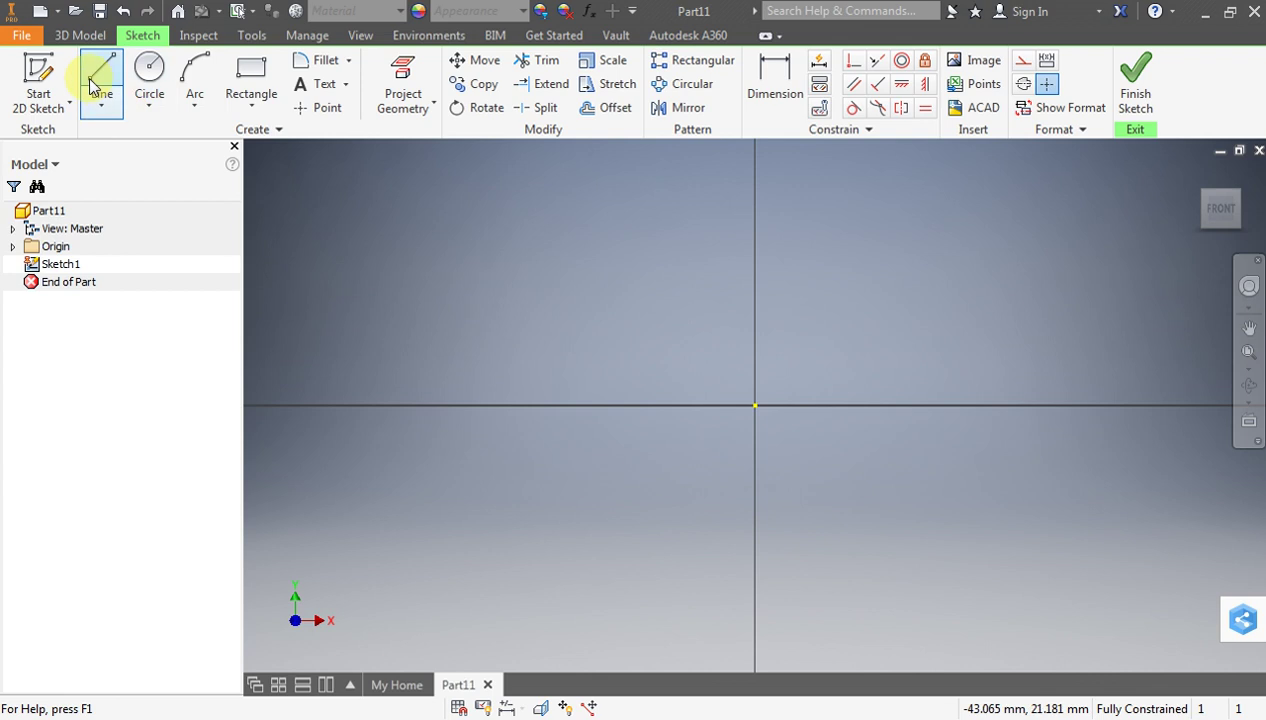
left_click(755, 405)
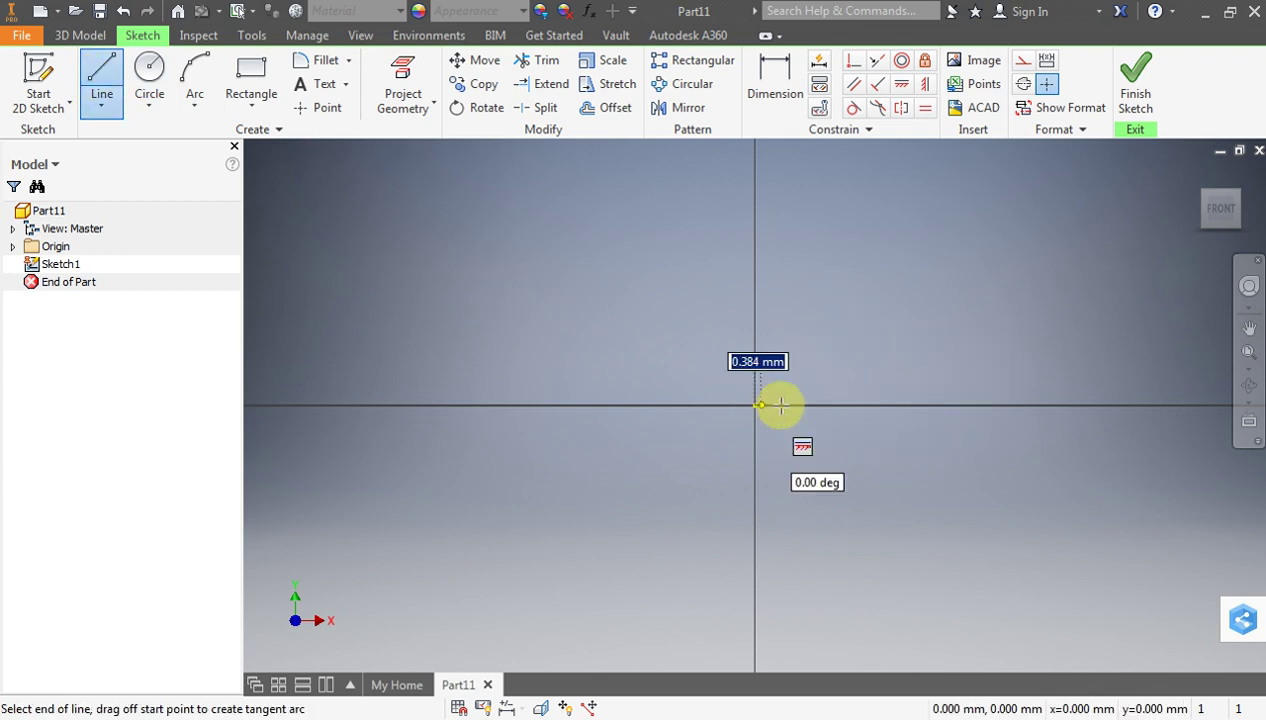
left_click(1017, 404)
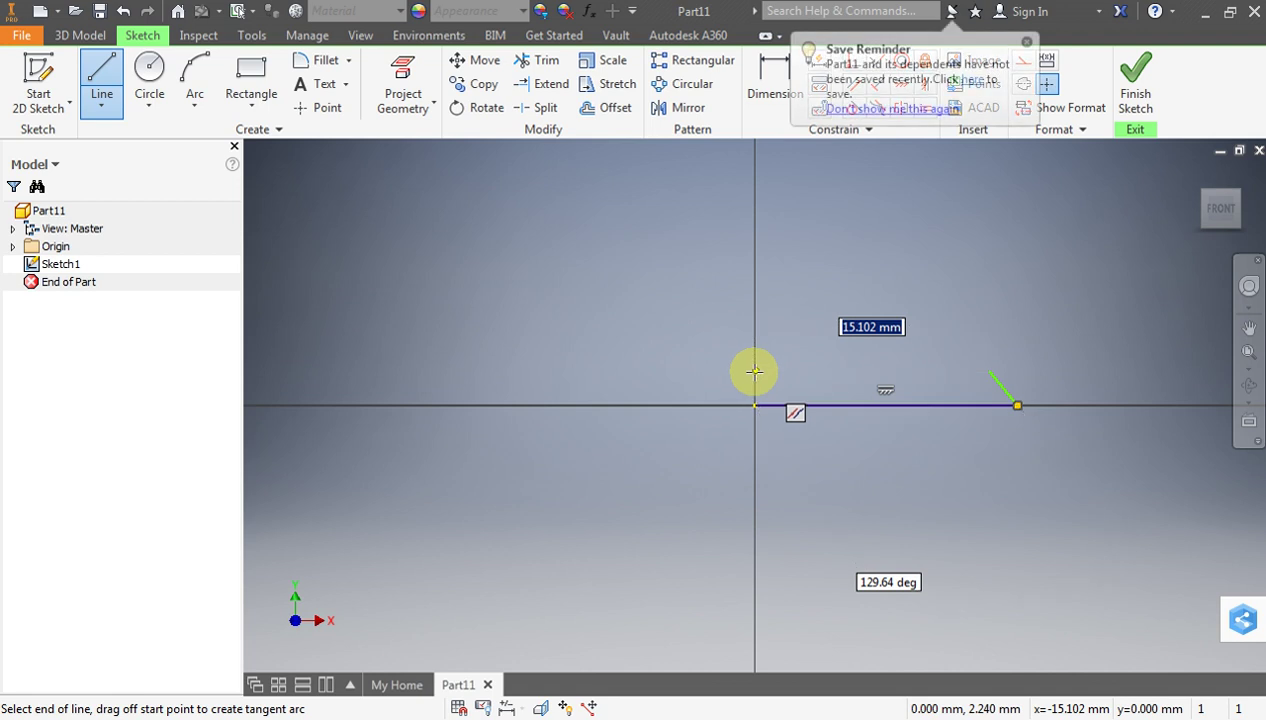
left_click(754, 372)
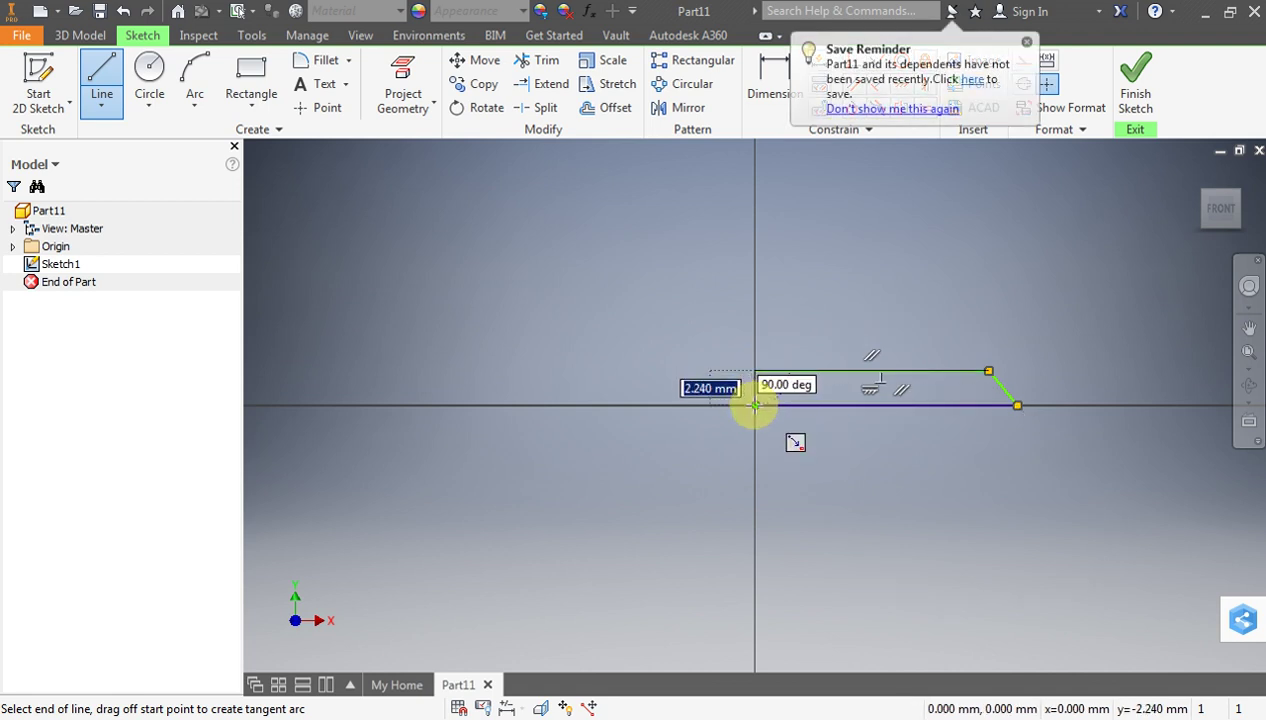
left_click(755, 405)
key("Escape")
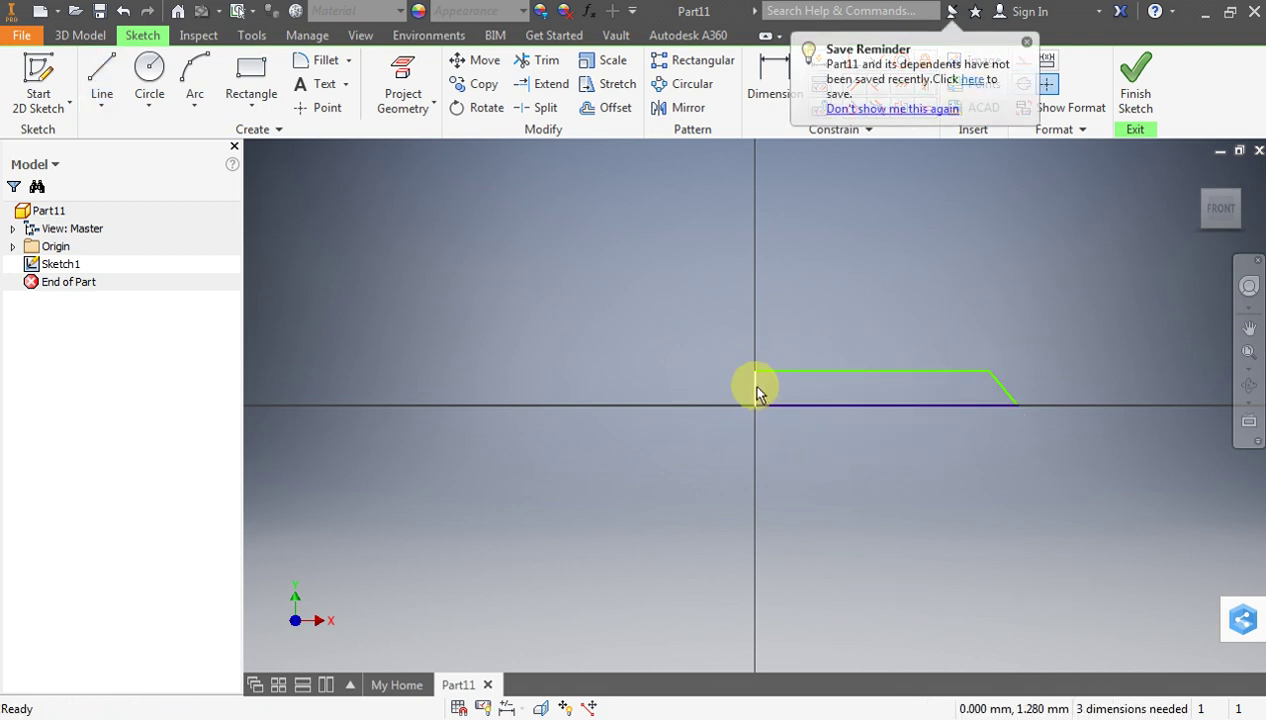
Convert the outline's vertical left edge to construction geometry
left_click(756, 390)
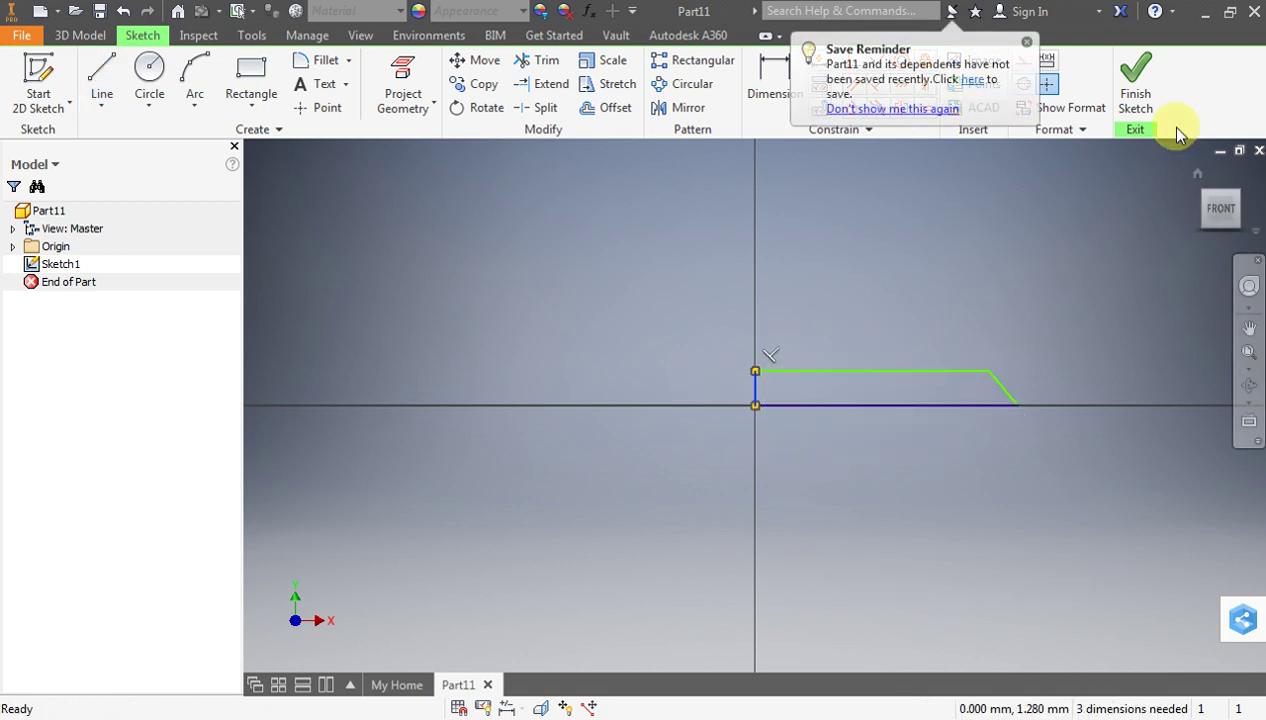
left_click(1027, 45)
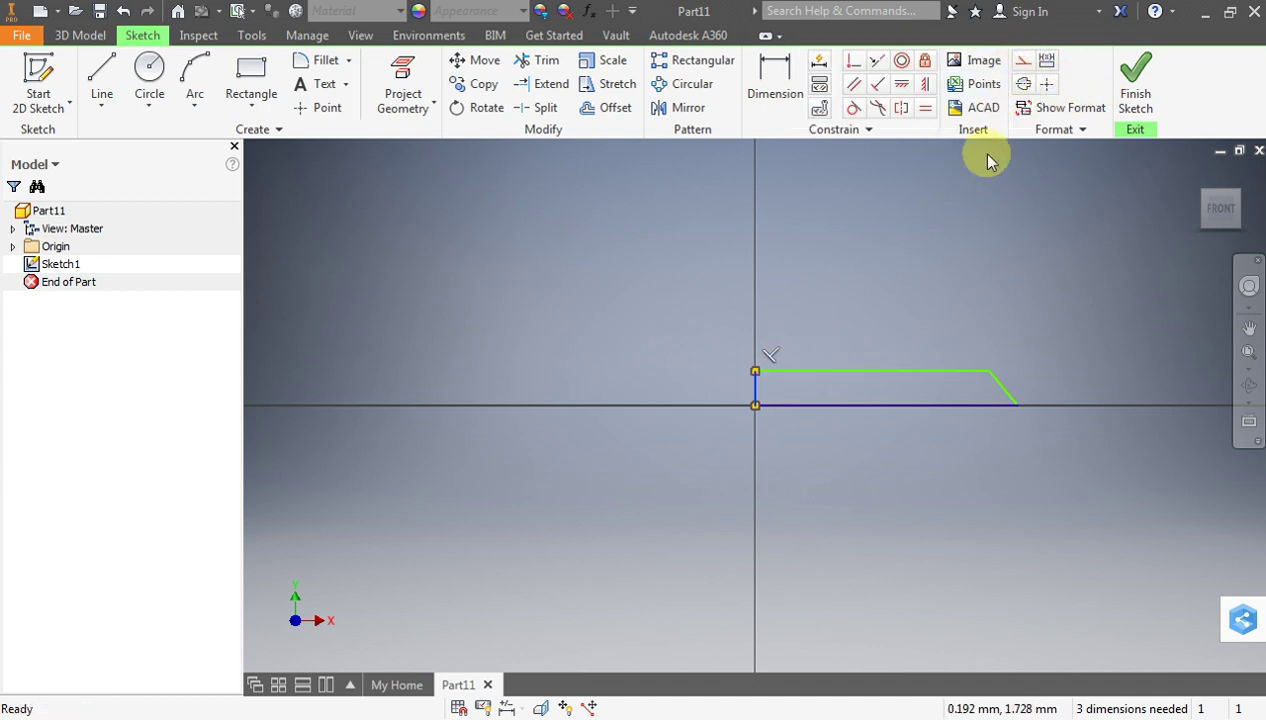
left_click(1023, 60)
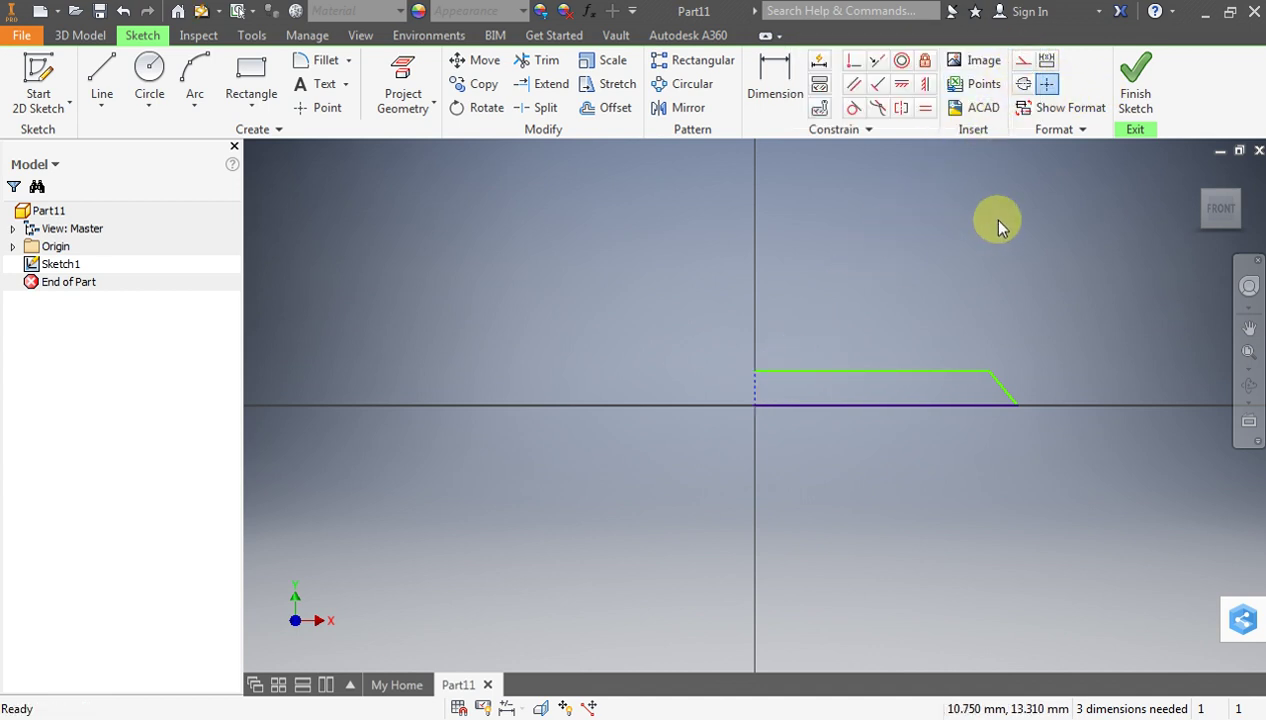
scroll(1074, 318, "up", 3)
scroll(1070, 316, "down", 6)
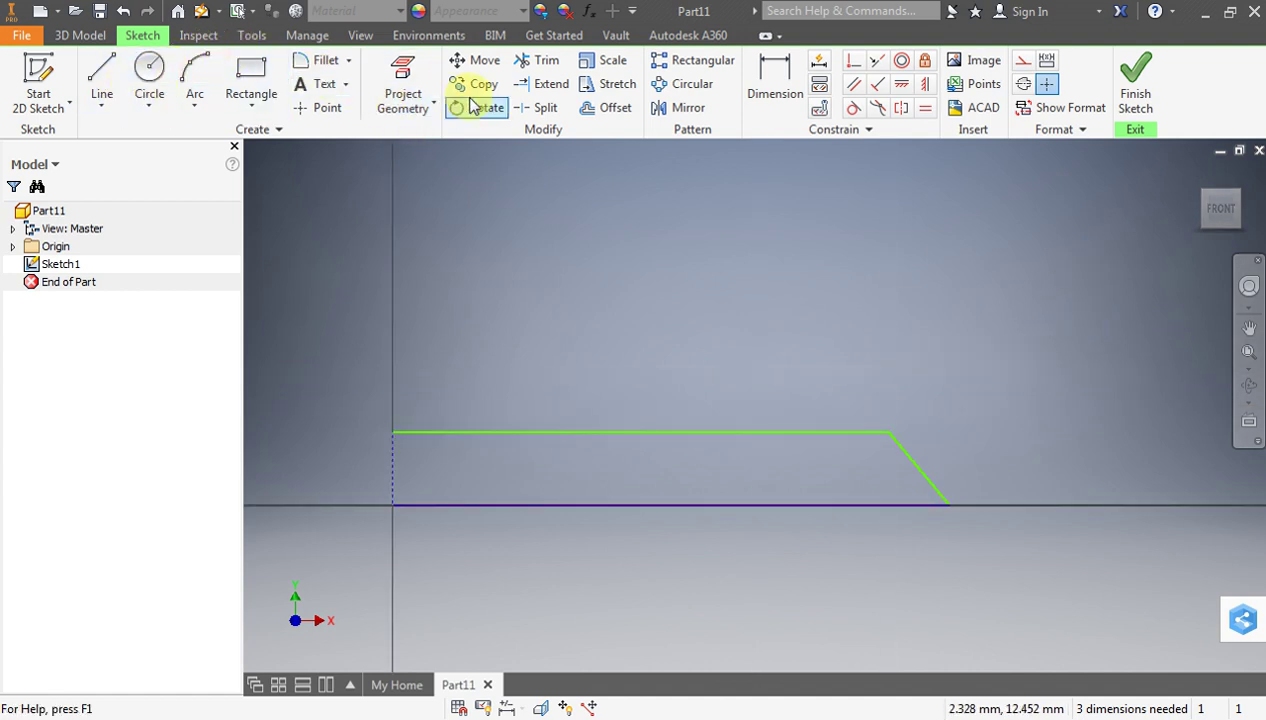
Place a length dimension on the outline's bottom edge
left_click(768, 92)
left_click(738, 510)
left_click(736, 574)
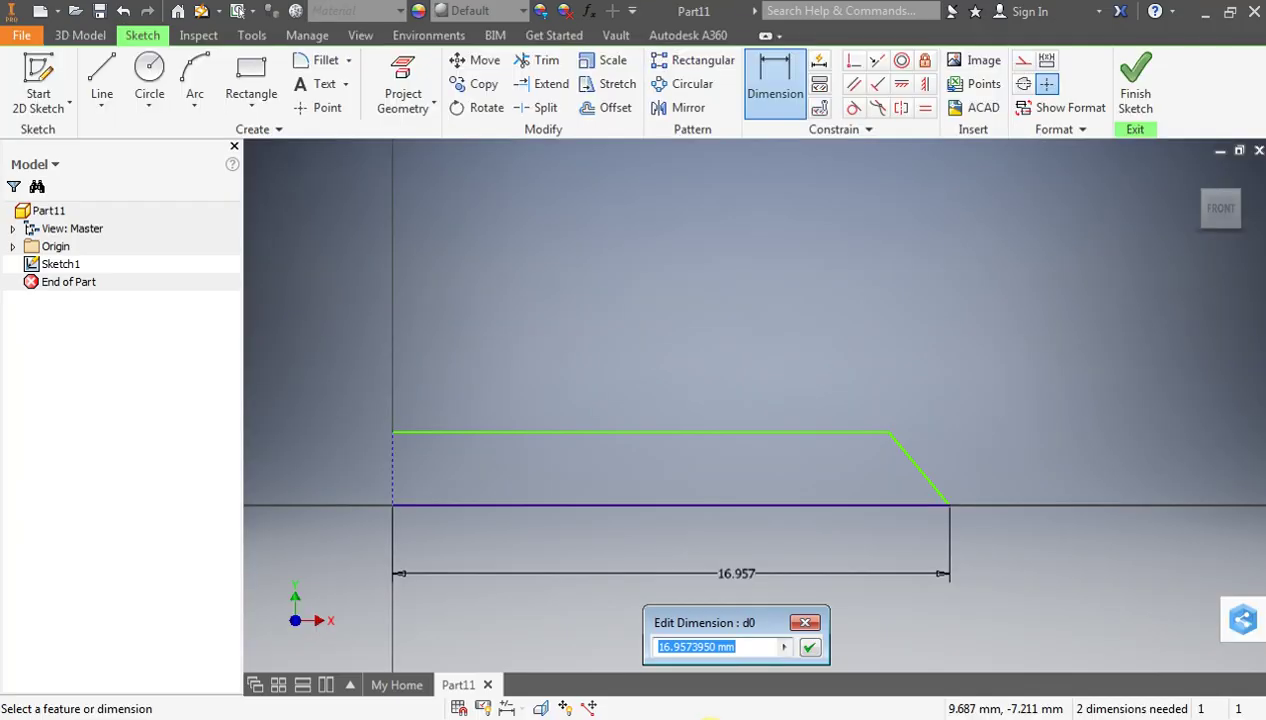
Set the bottom edge dimension to 168/2, giving 84 mm
type("168/2")
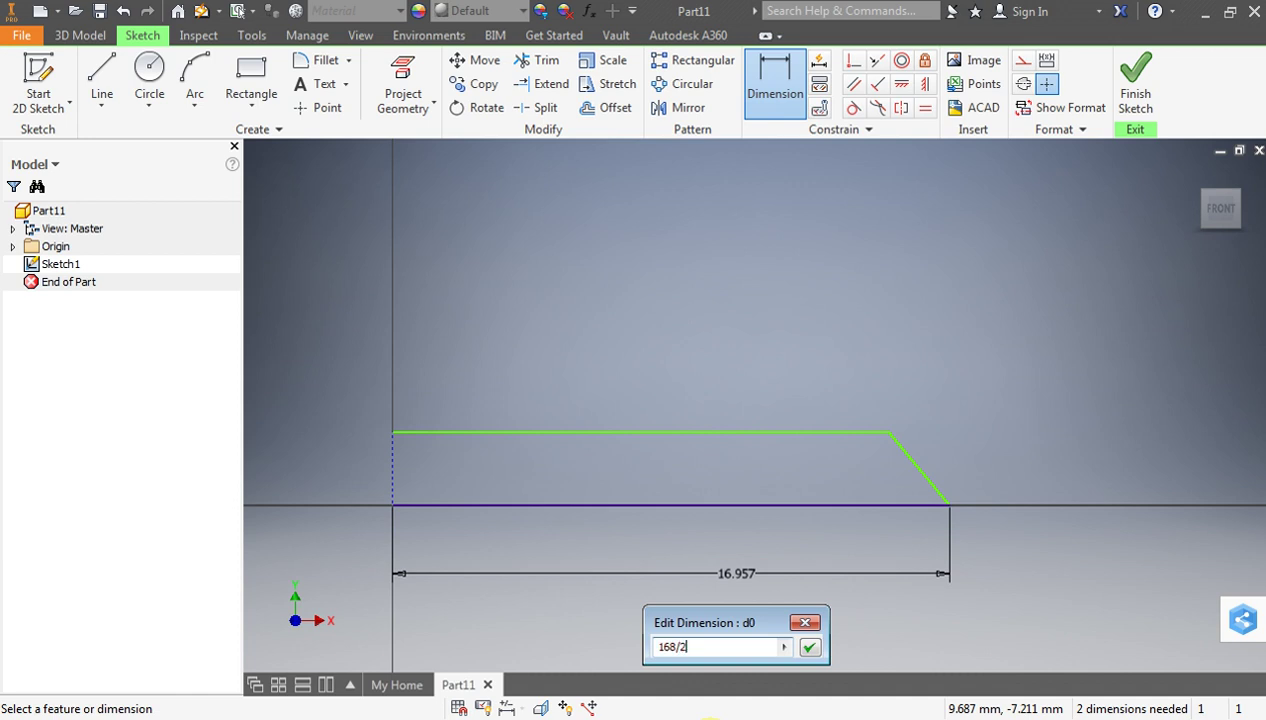
key("Return")
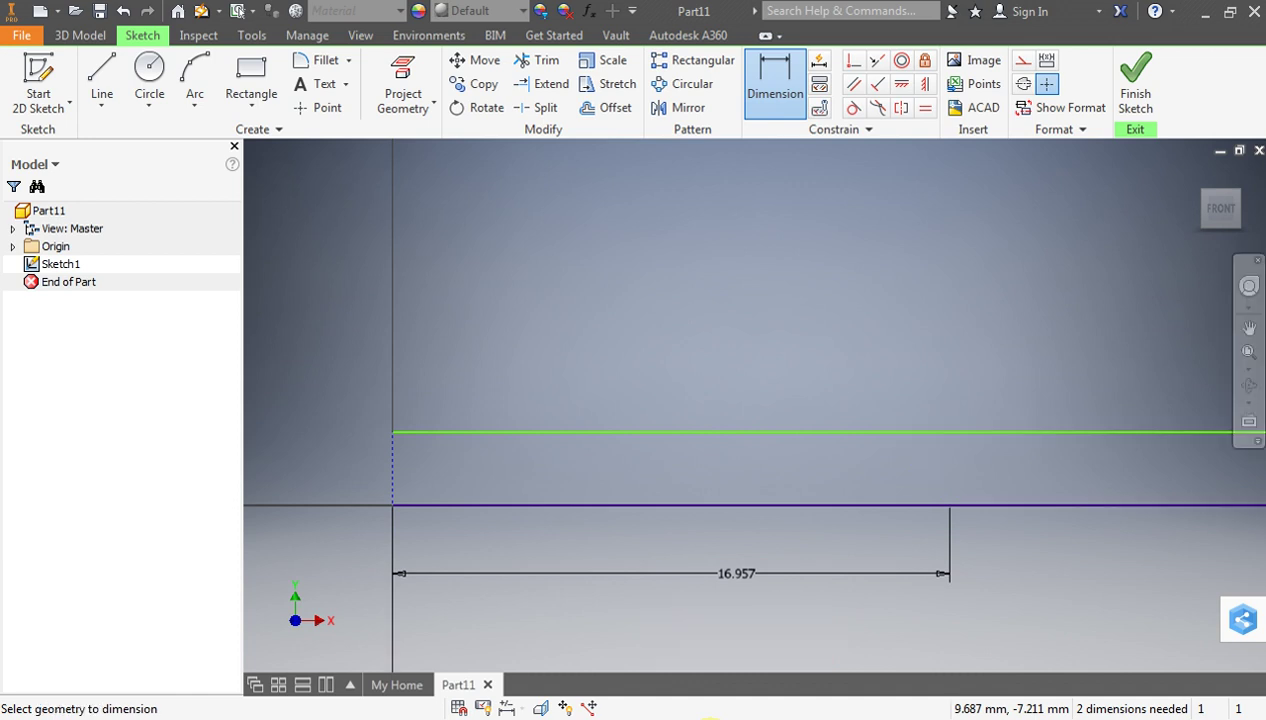
scroll(712, 422, "up", 3)
scroll(712, 422, "down", 10)
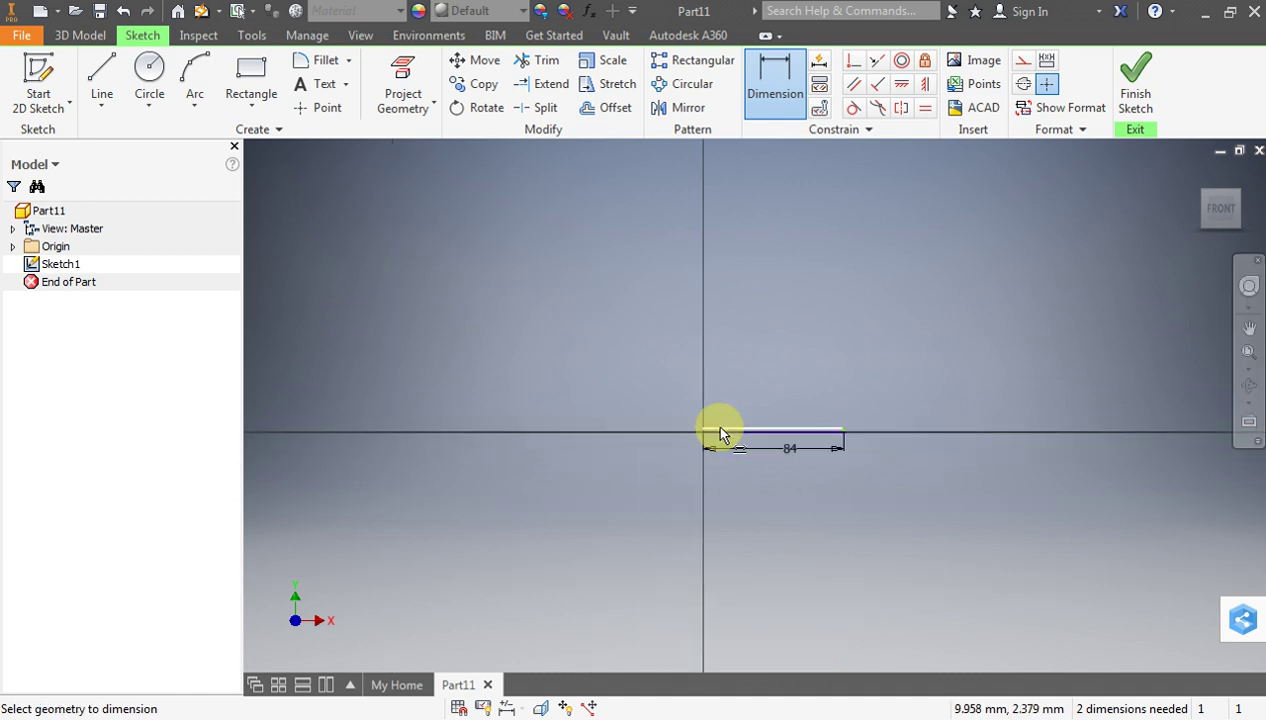
scroll(840, 432, "up", 3)
scroll(855, 435, "up", 2)
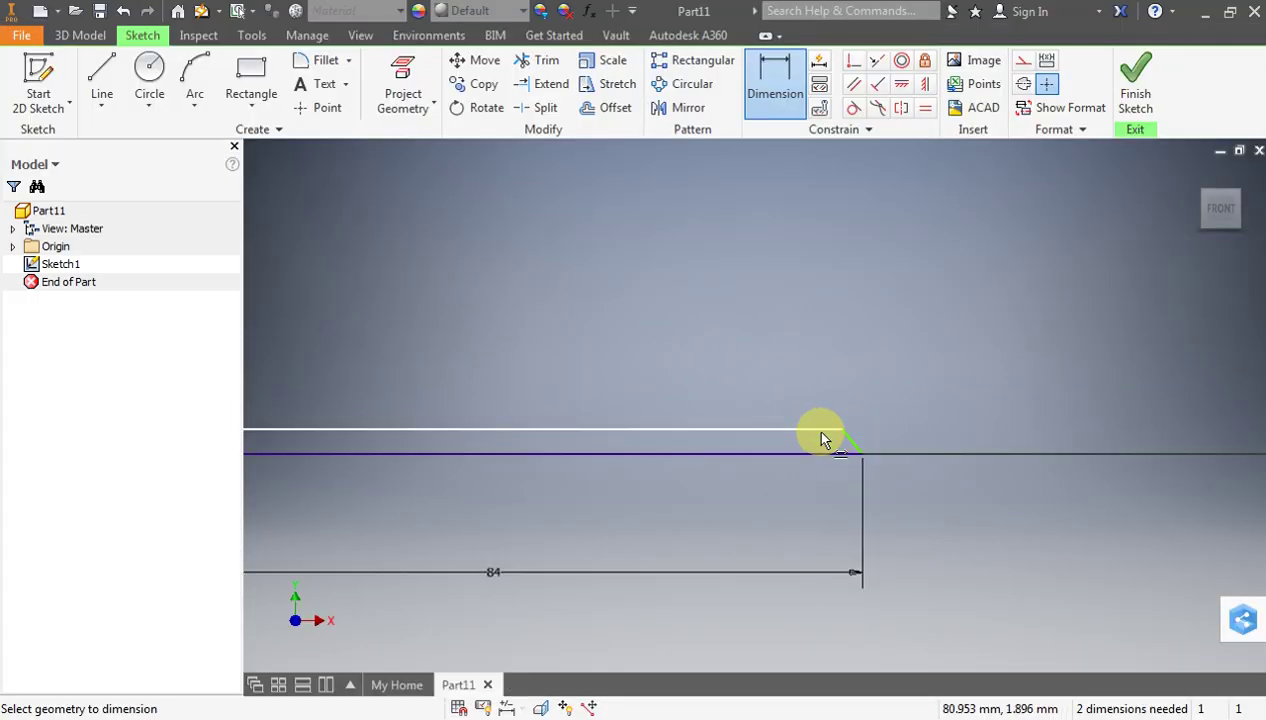
Dimension the outline's height to 14 mm
left_click(818, 436)
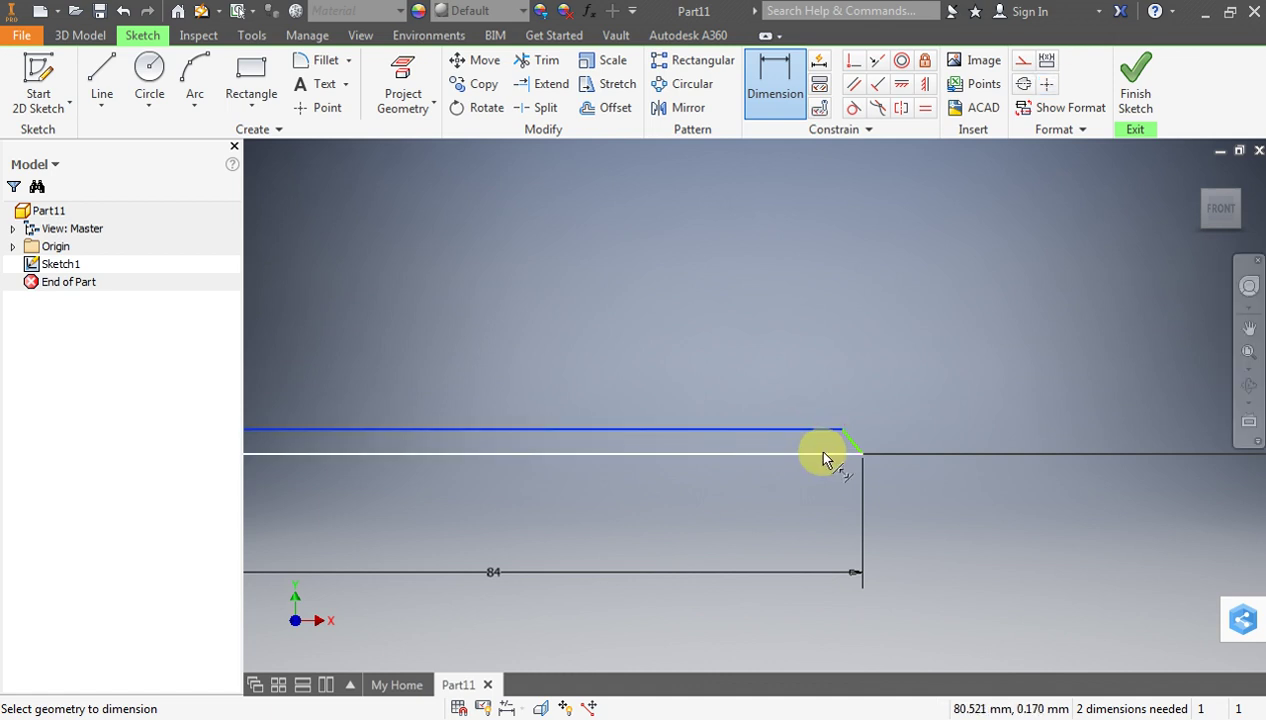
left_click(825, 453)
left_click(921, 440)
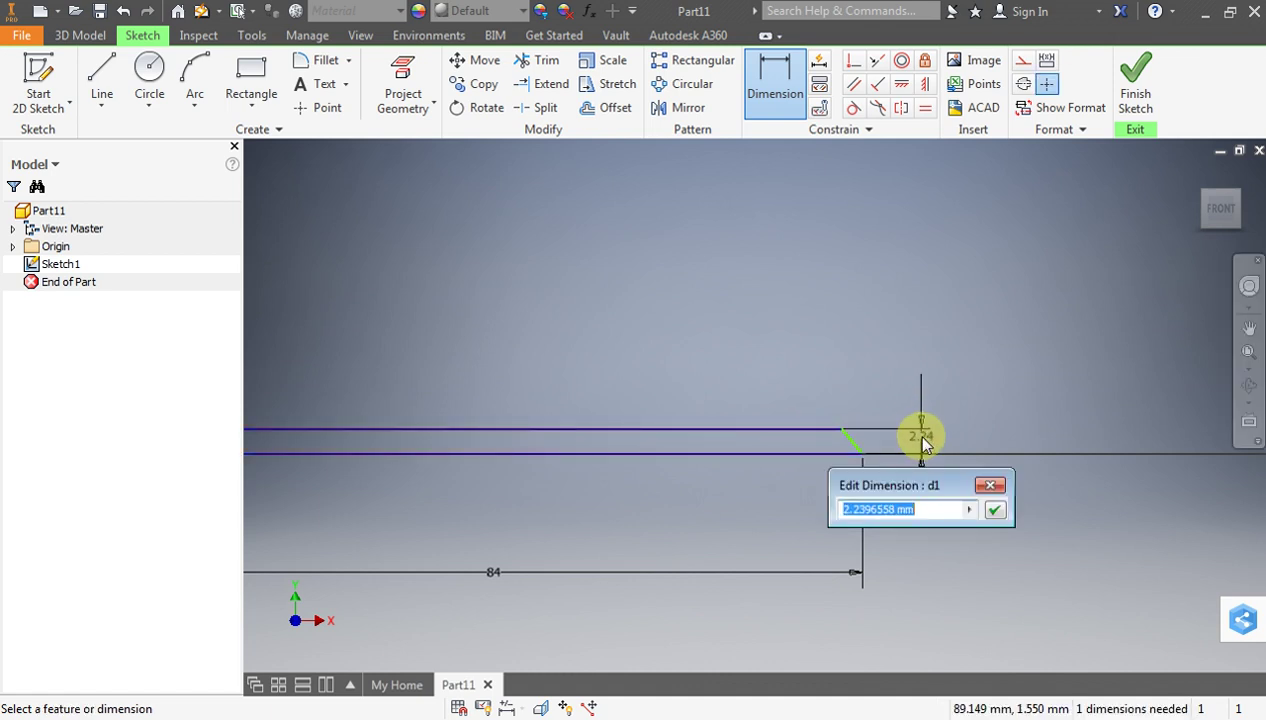
type("14")
key("Return")
scroll(912, 432, "up", 3)
scroll(912, 432, "down", 2)
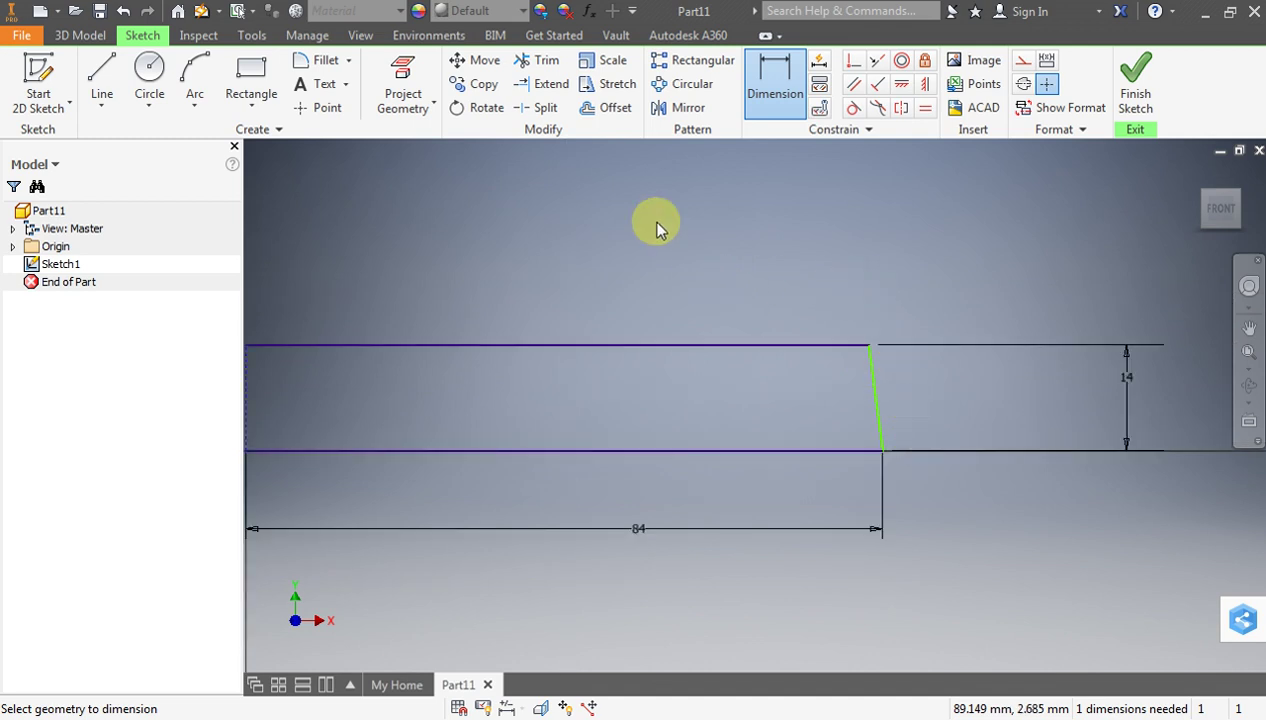
Add a horizontal offset dimension across the slanted edge, checking the PDF for its size
left_click(882, 451)
left_click(872, 347)
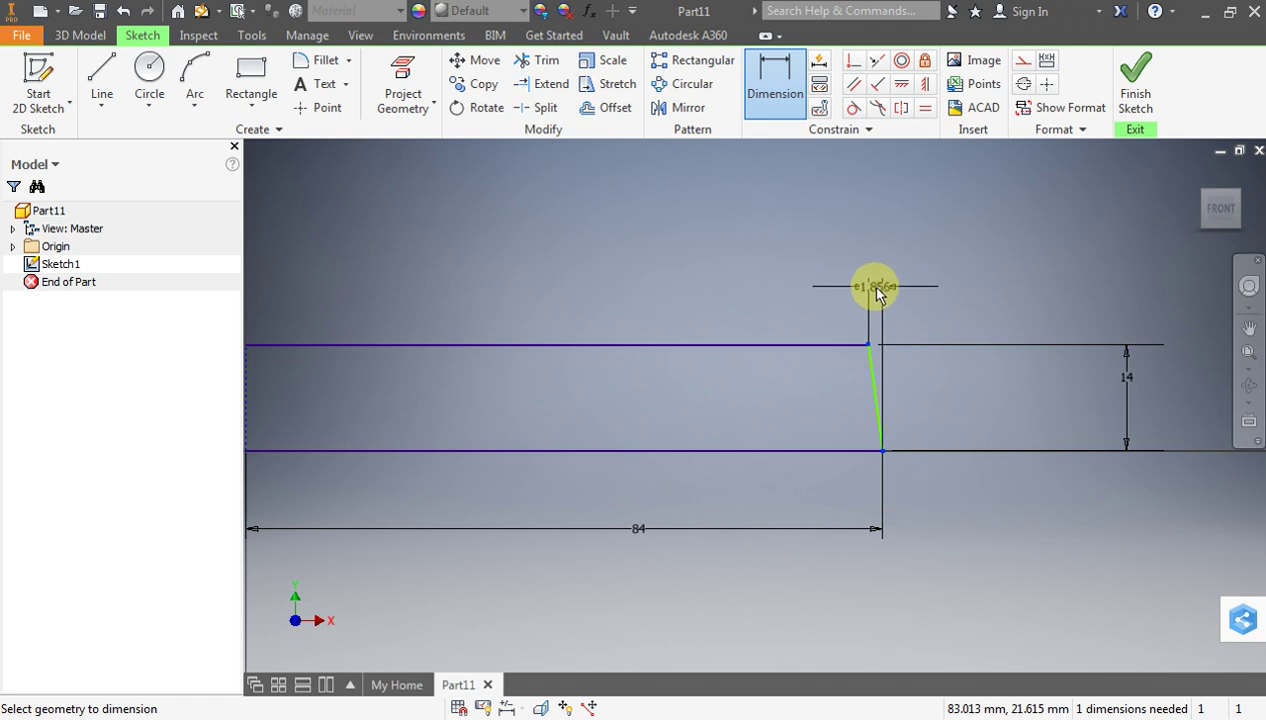
left_click(876, 285)
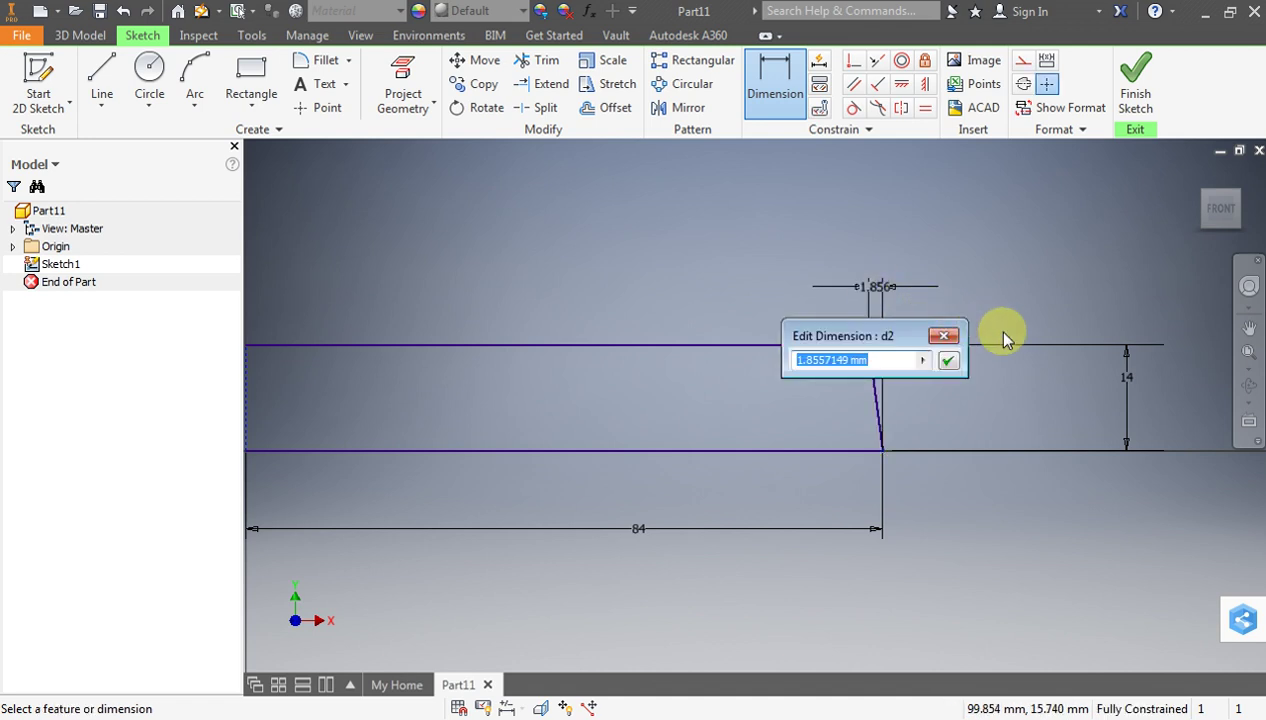
left_click(693, 716)
left_click(695, 716)
left_click(697, 716)
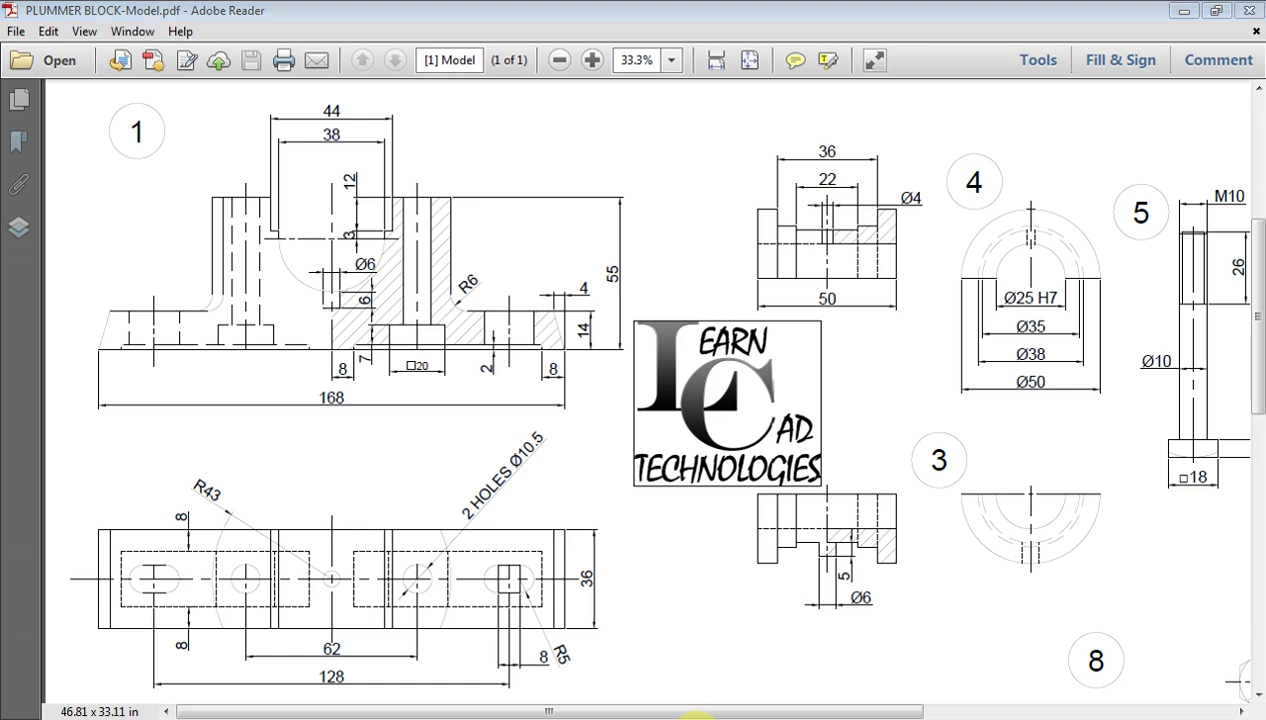
Set the slanted edge's horizontal offset to 4 mm
type("4")
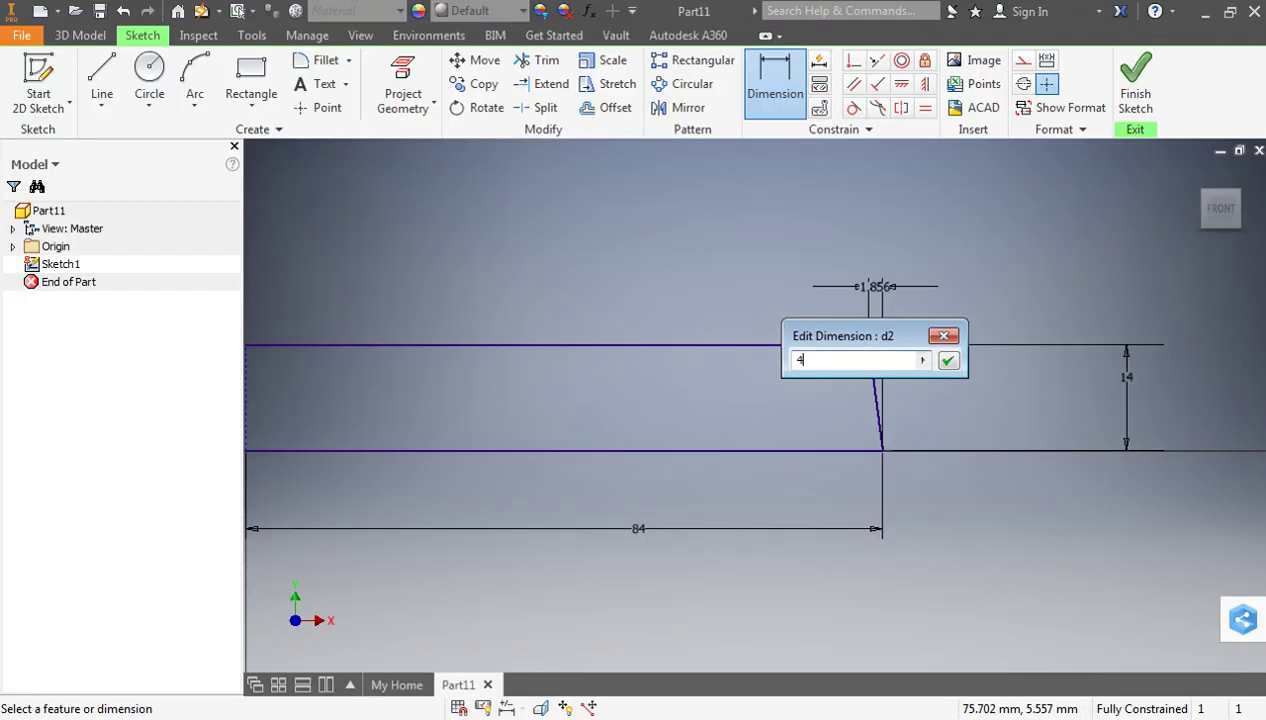
key("Return")
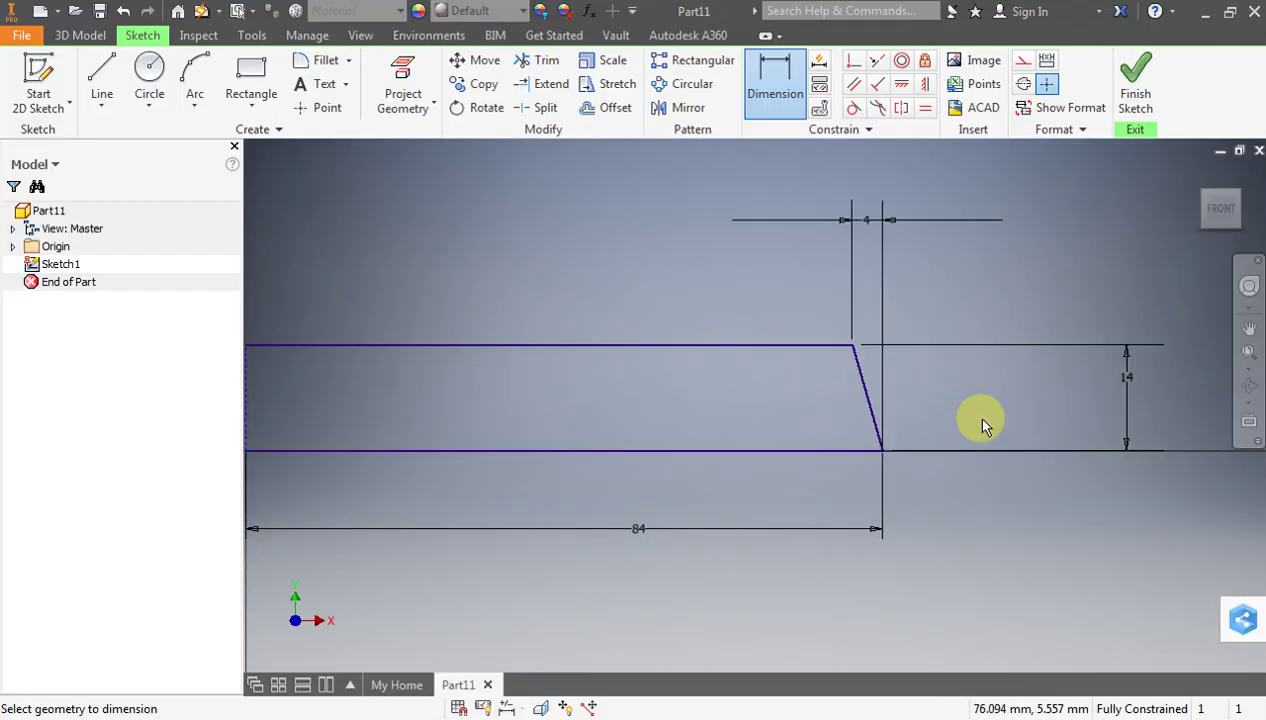
scroll(1014, 422, "down", 5)
scroll(1008, 412, "up", 3)
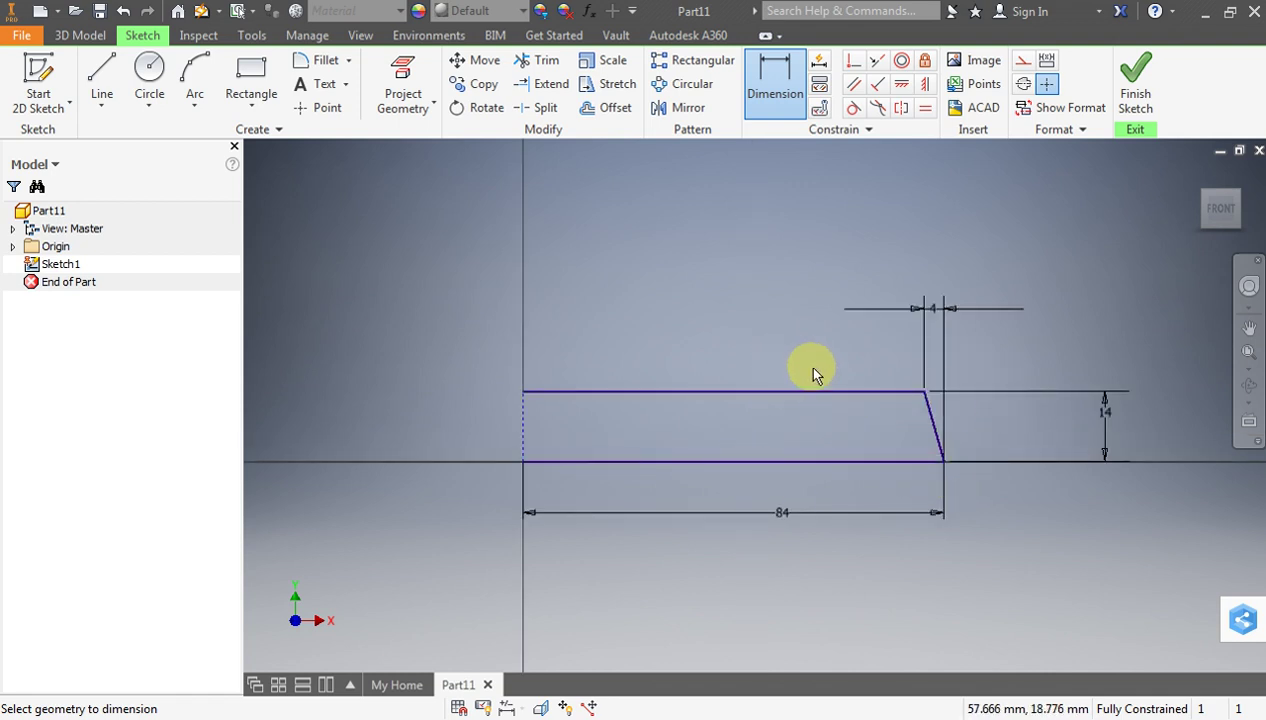
key("Escape")
Mirror the profile across the vertical construction line and finish the sketch
left_click_drag(1003, 527, 800, 376)
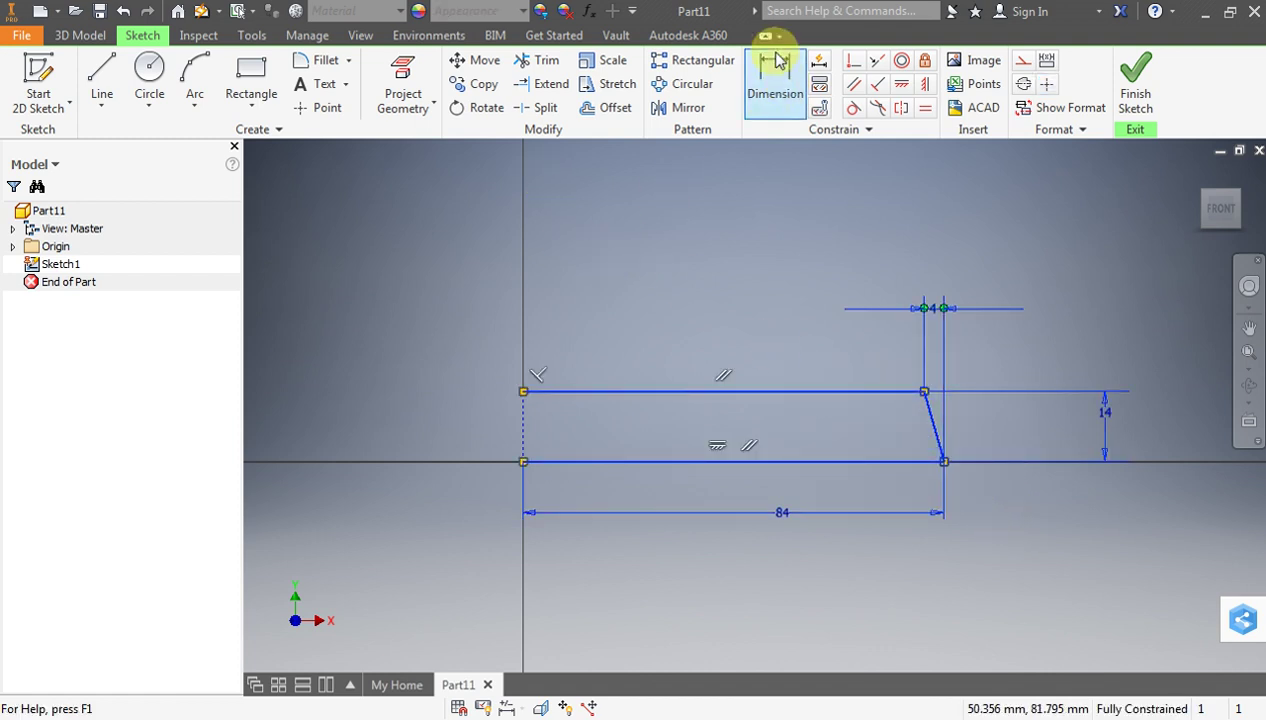
left_click(697, 113)
left_click(365, 190)
left_click(525, 428)
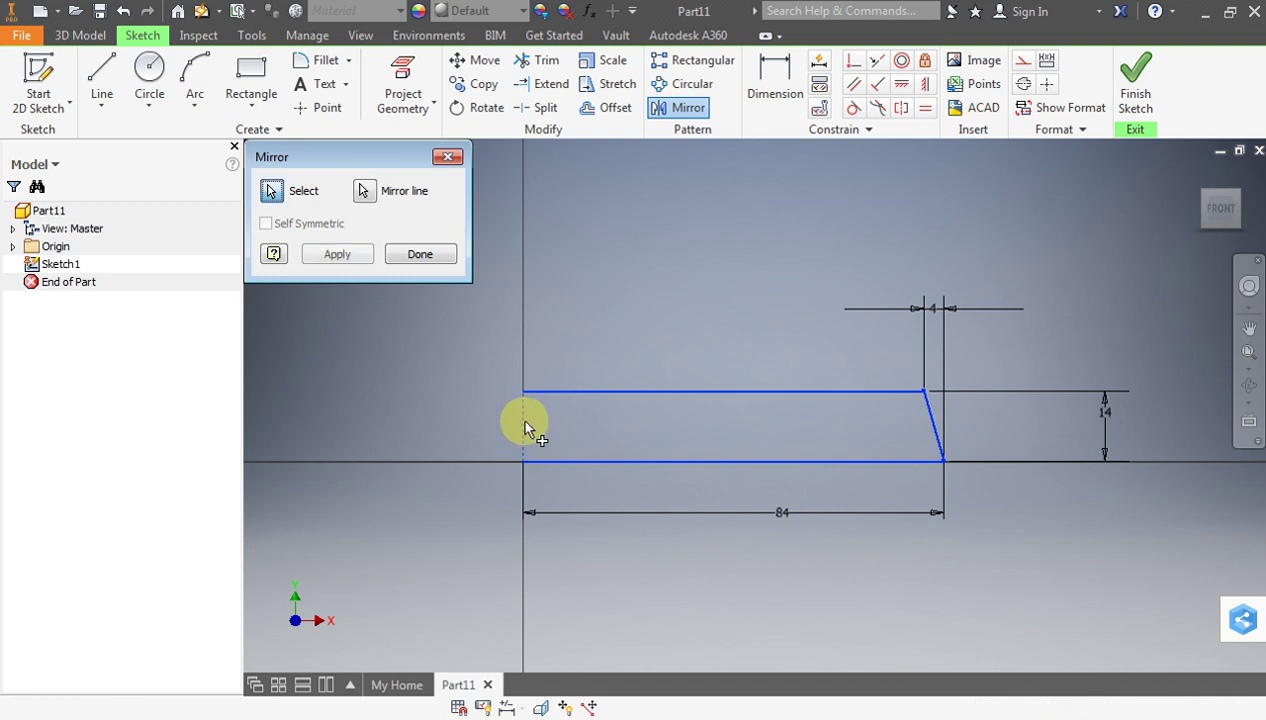
left_click(337, 254)
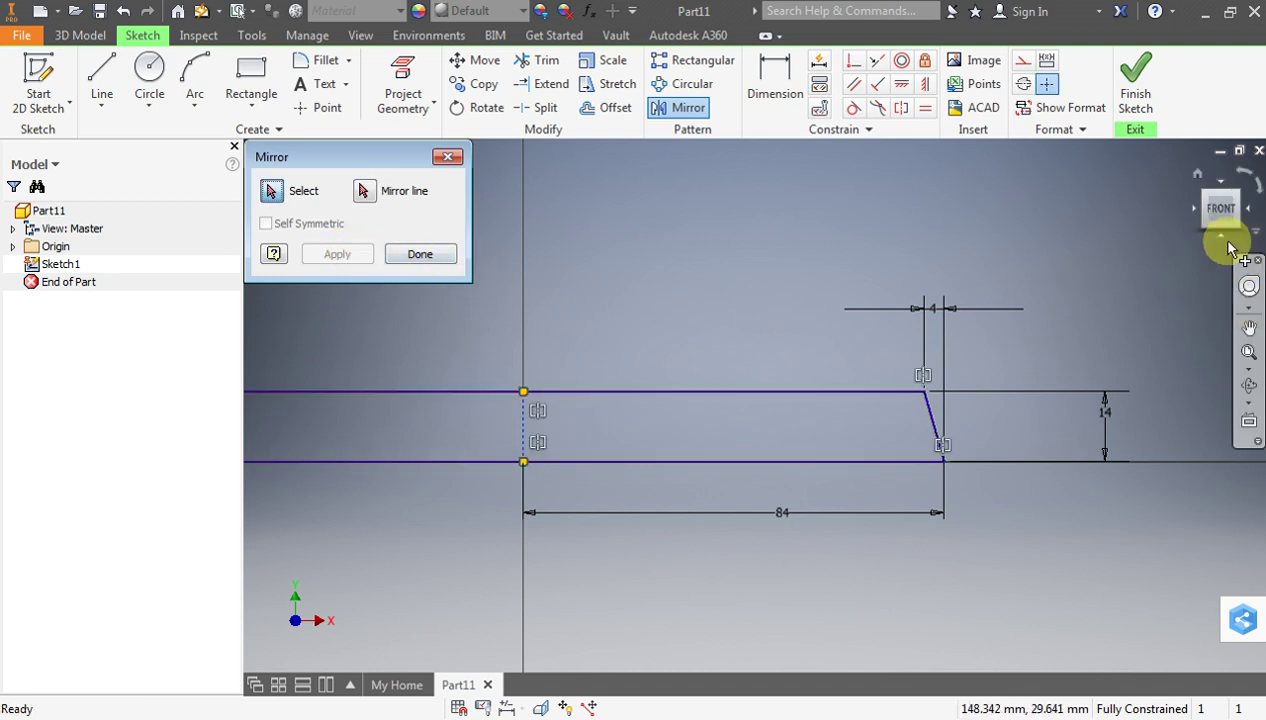
left_click(1135, 94)
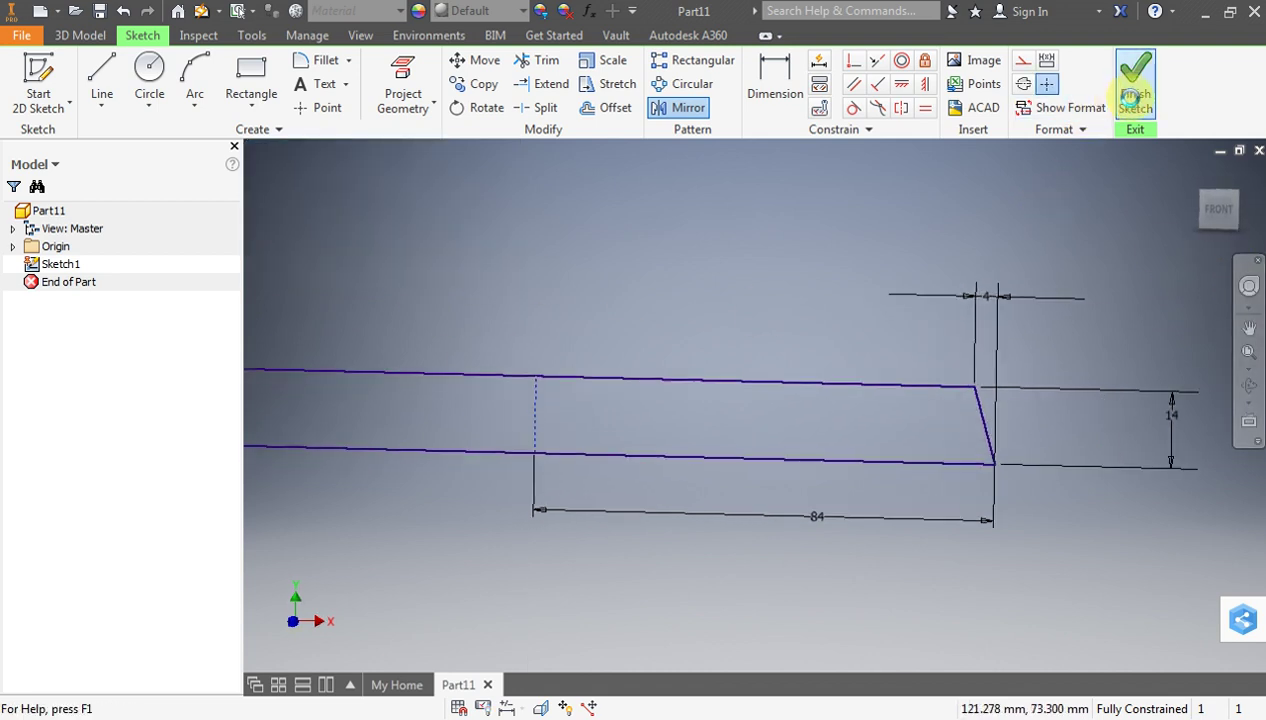
scroll(810, 466, "up", 3)
scroll(806, 462, "down", 2)
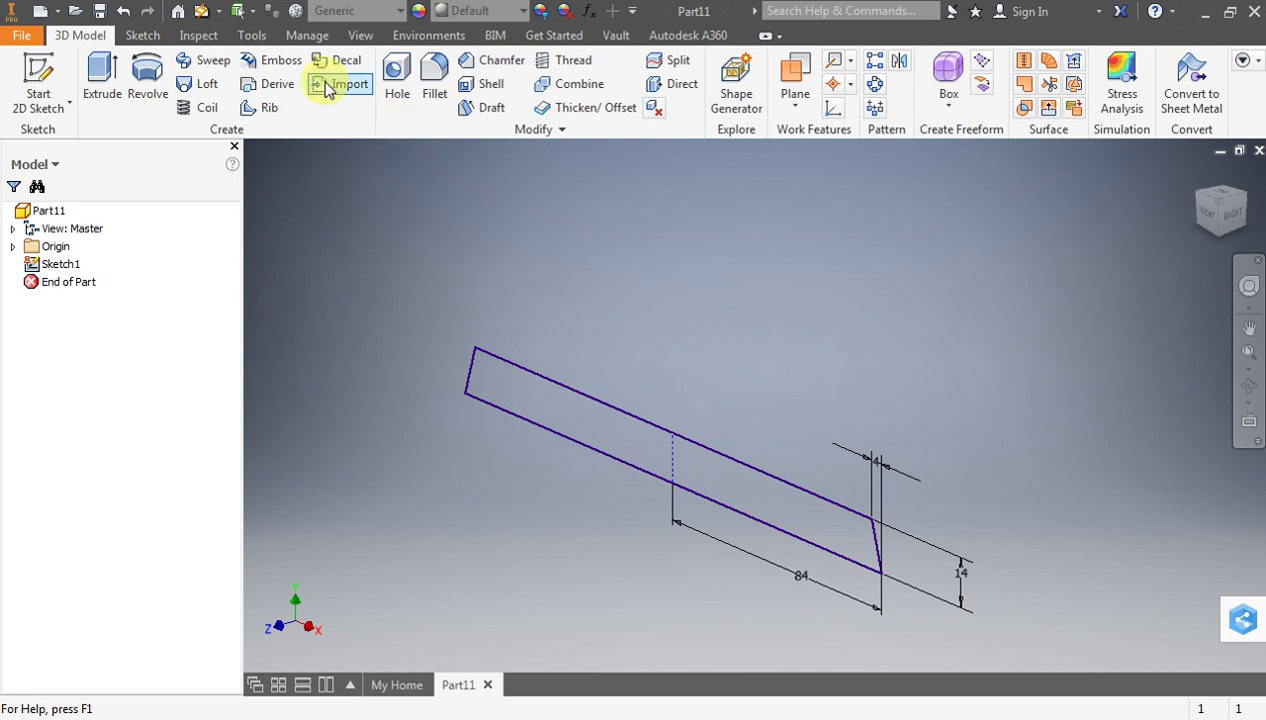
left_click(110, 72)
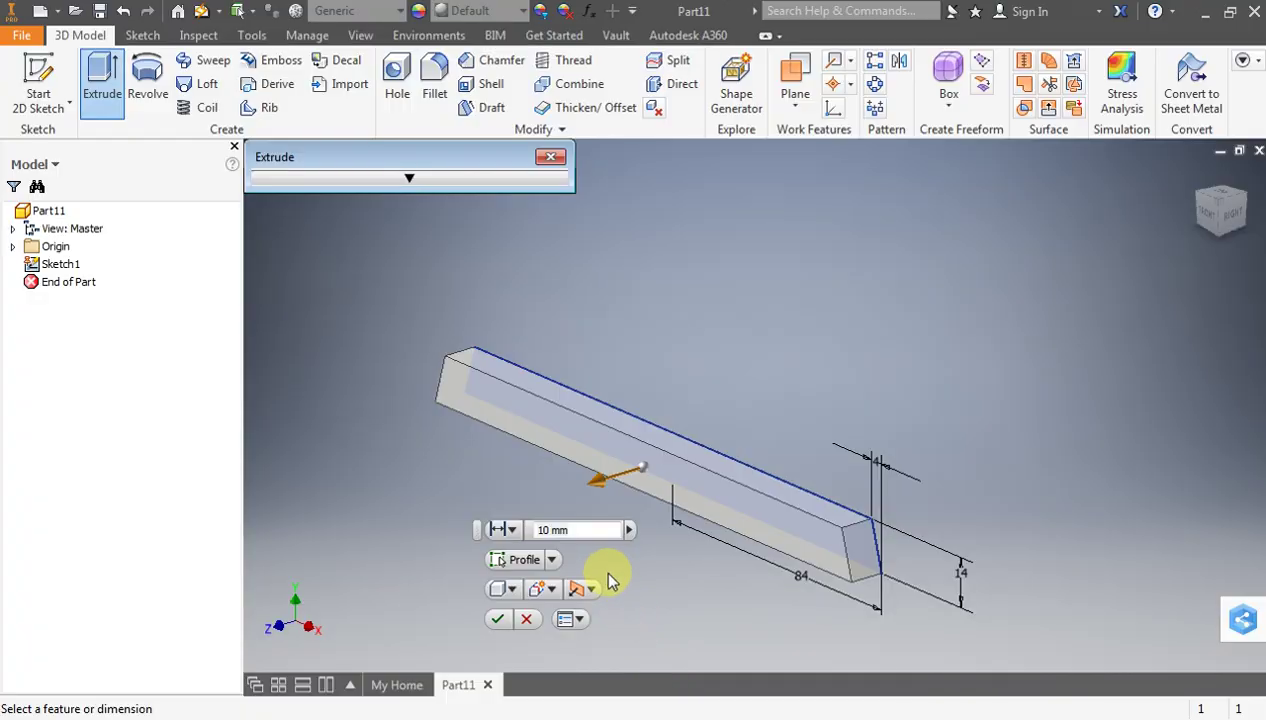
Extrude the profile 36 mm symmetrically to create the base block Extrusion1
left_click(565, 528)
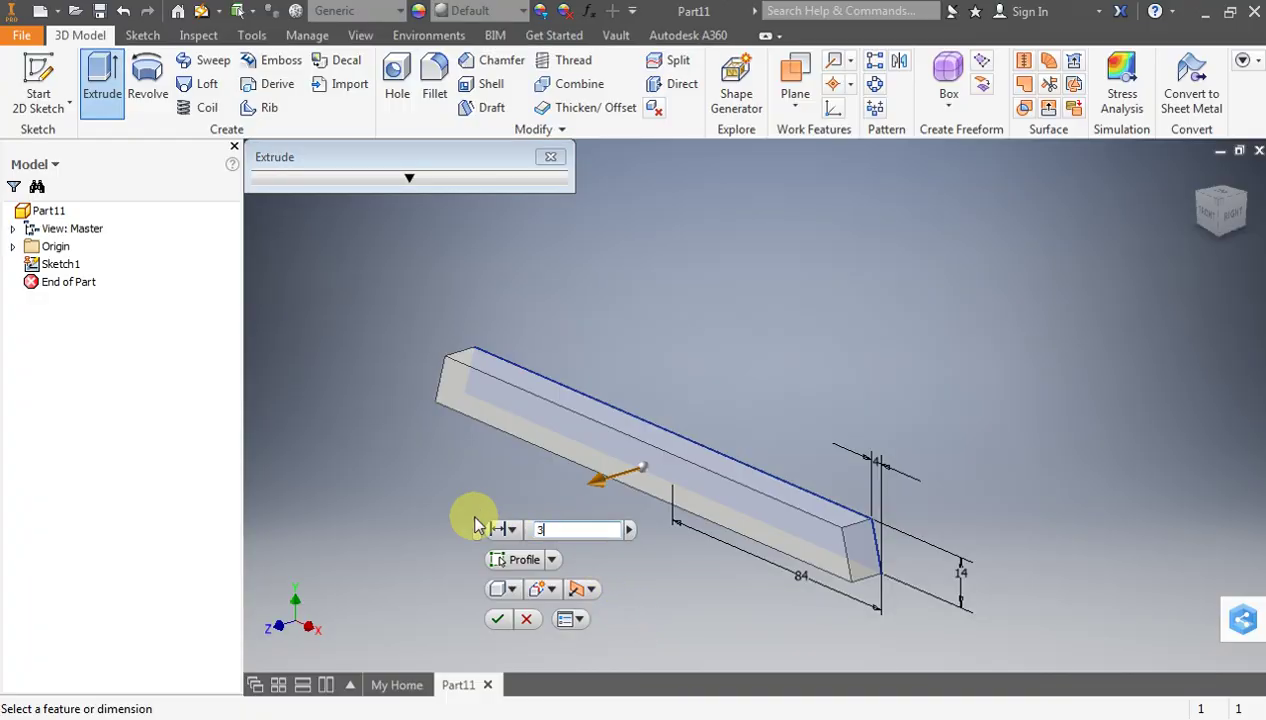
left_click(589, 589)
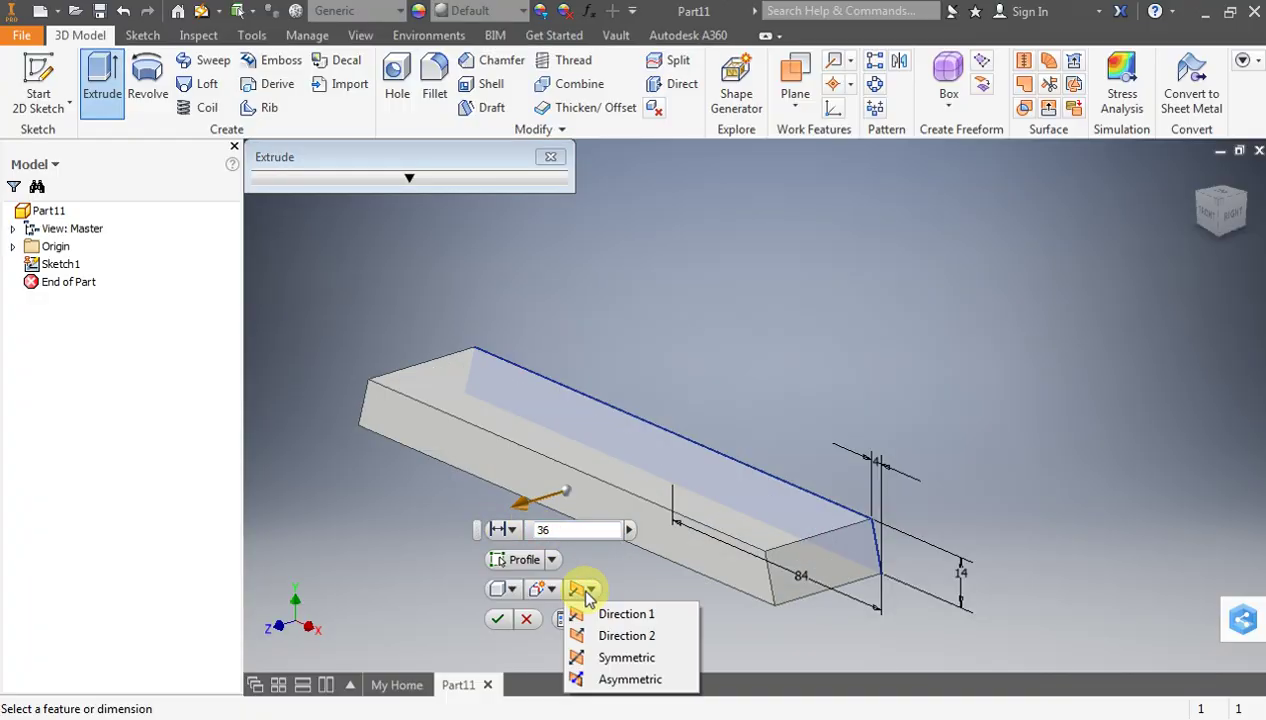
left_click(615, 659)
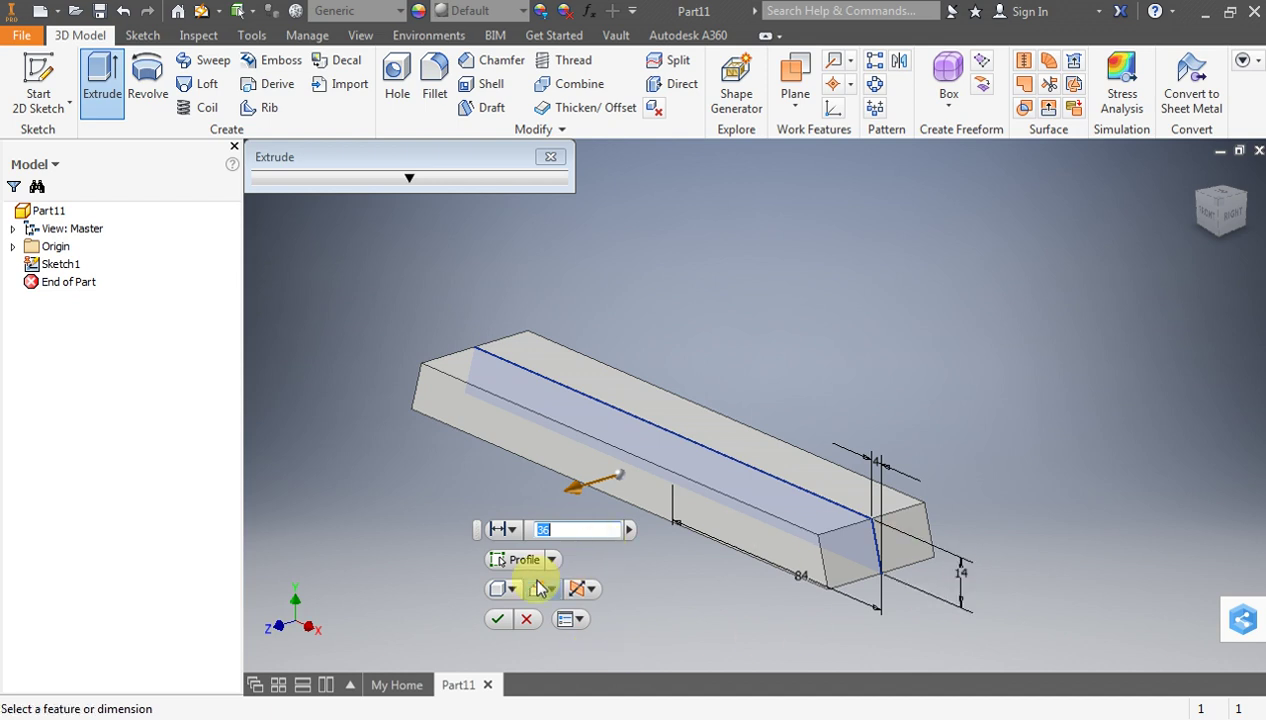
left_click(498, 619)
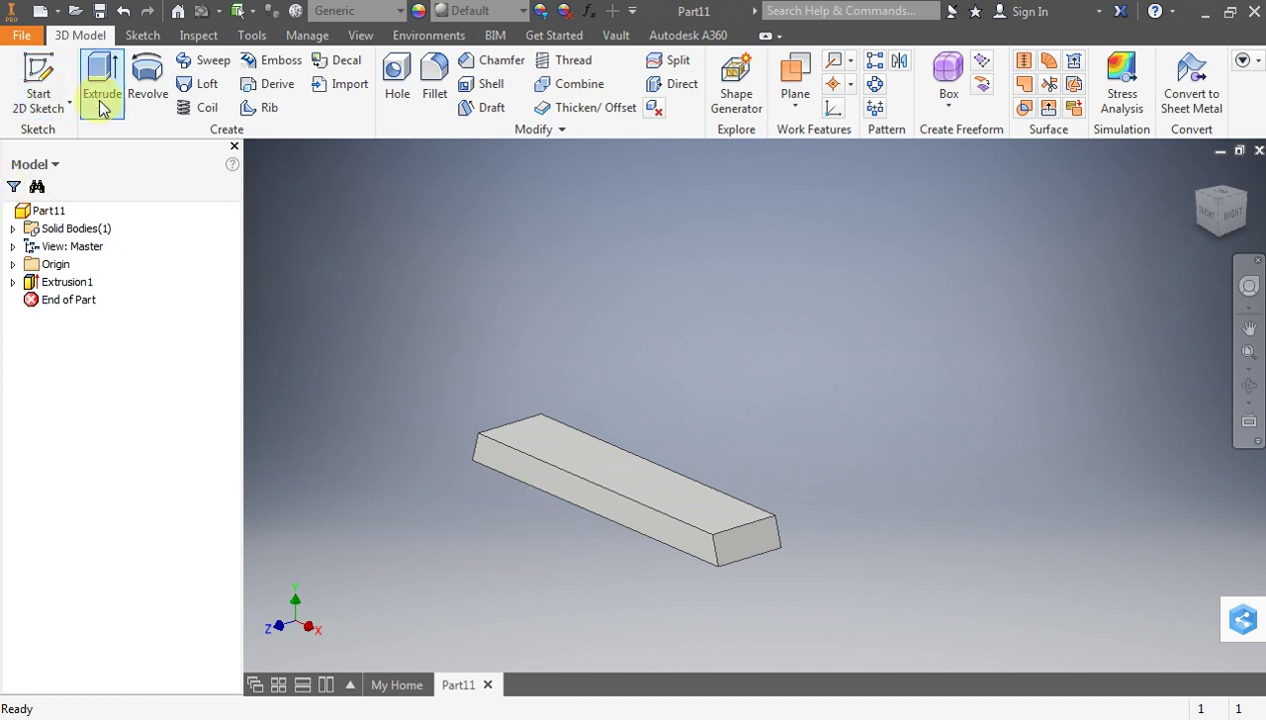
left_click(38, 82)
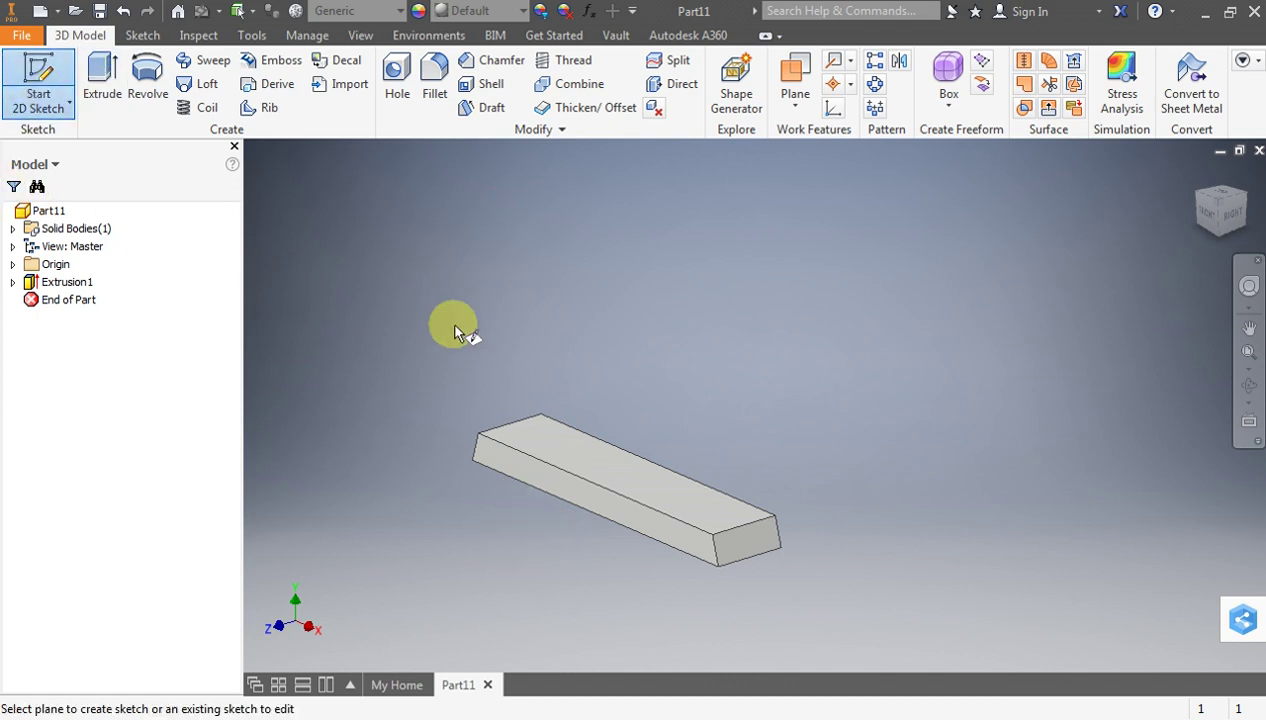
On the block's top face, sketch an 86 mm diameter circle centred on the block
left_click(598, 468)
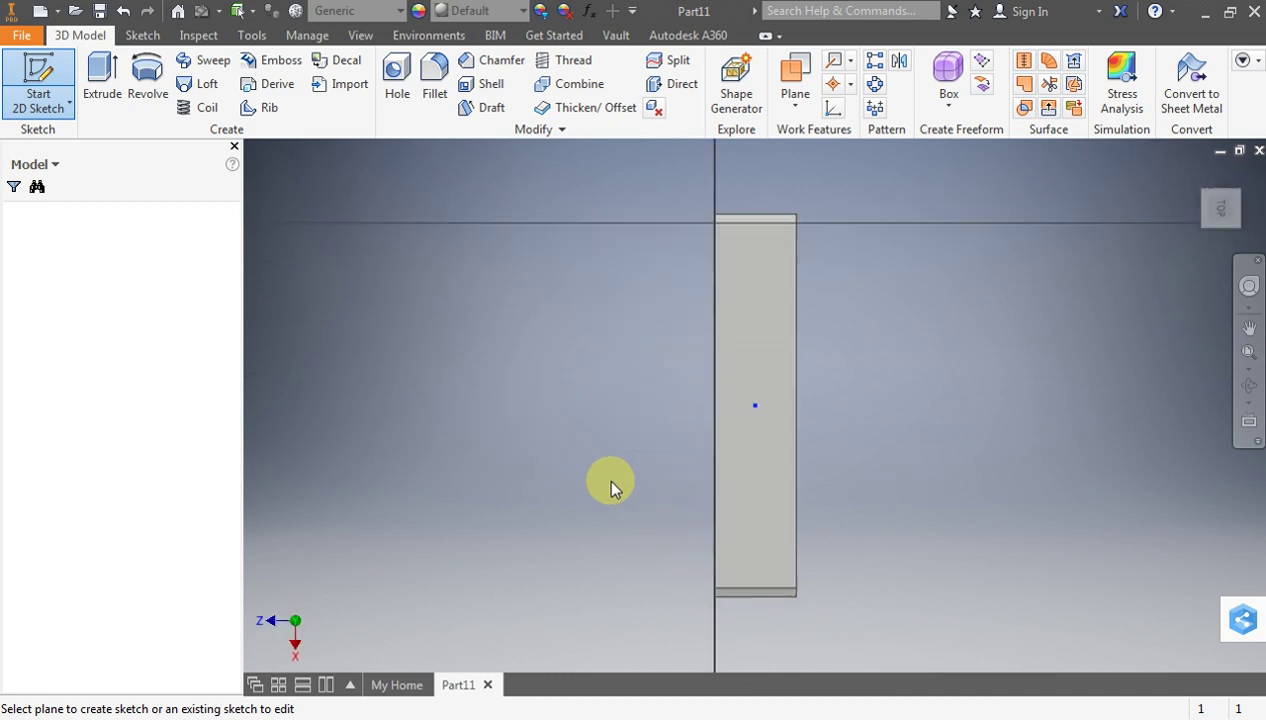
scroll(863, 313, "down", 2)
scroll(863, 313, "up", 3)
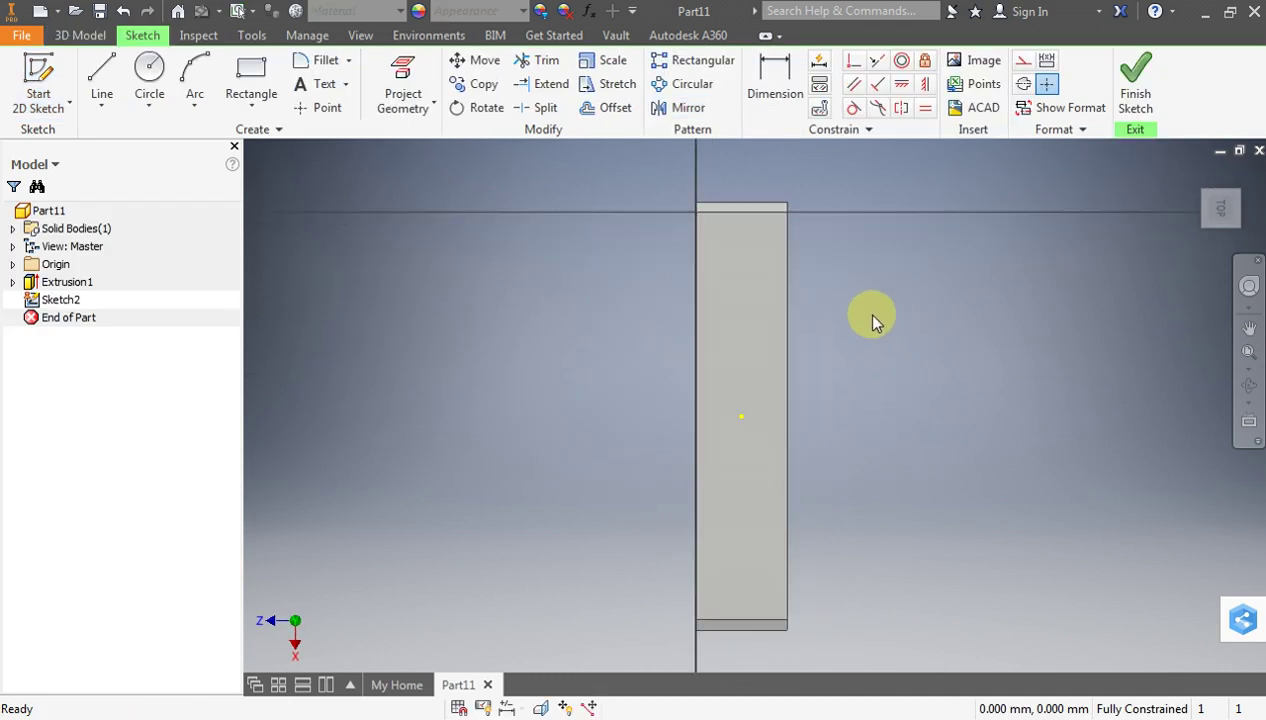
scroll(863, 313, "up", 3)
scroll(858, 316, "down", 2)
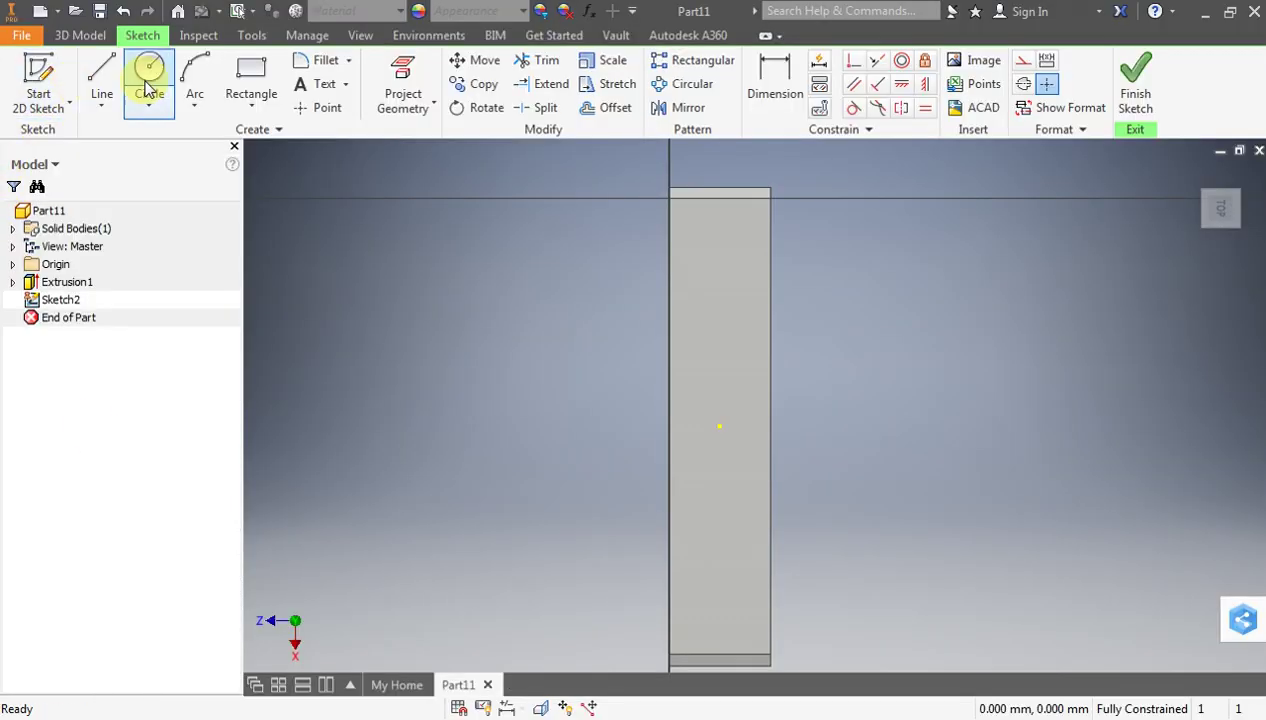
left_click(146, 84)
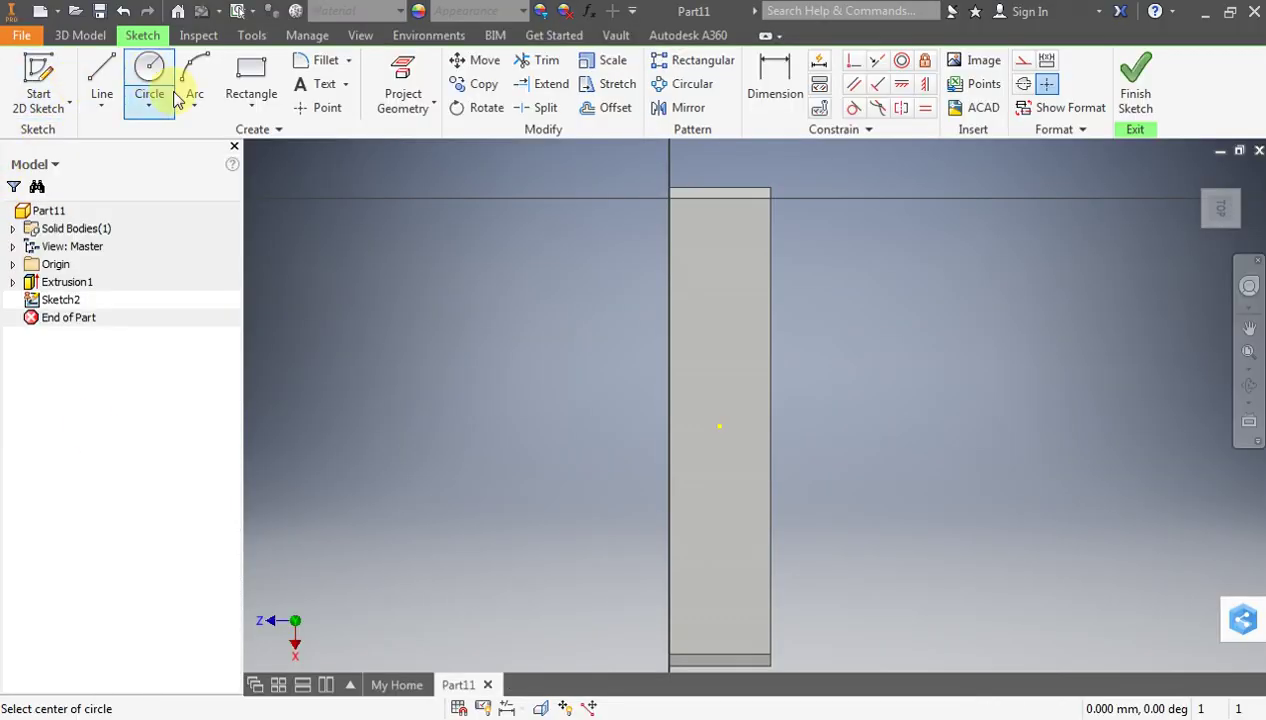
left_click(719, 425)
type("86")
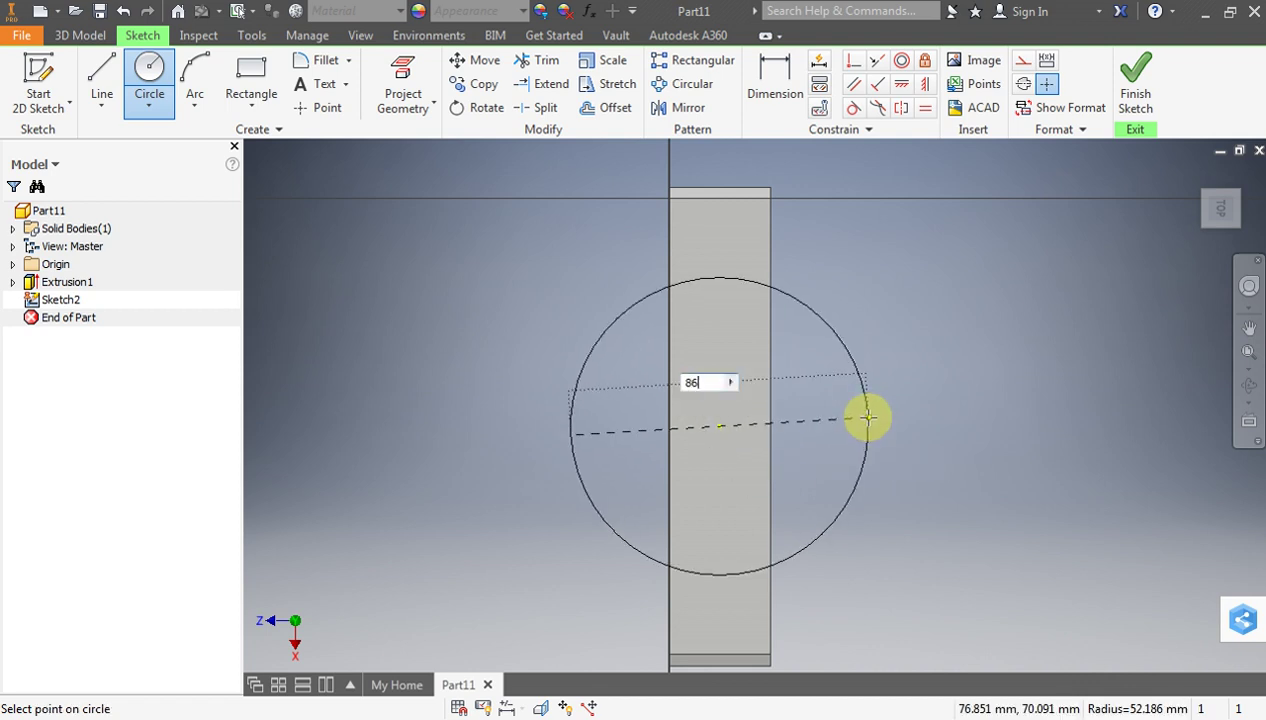
key("Return")
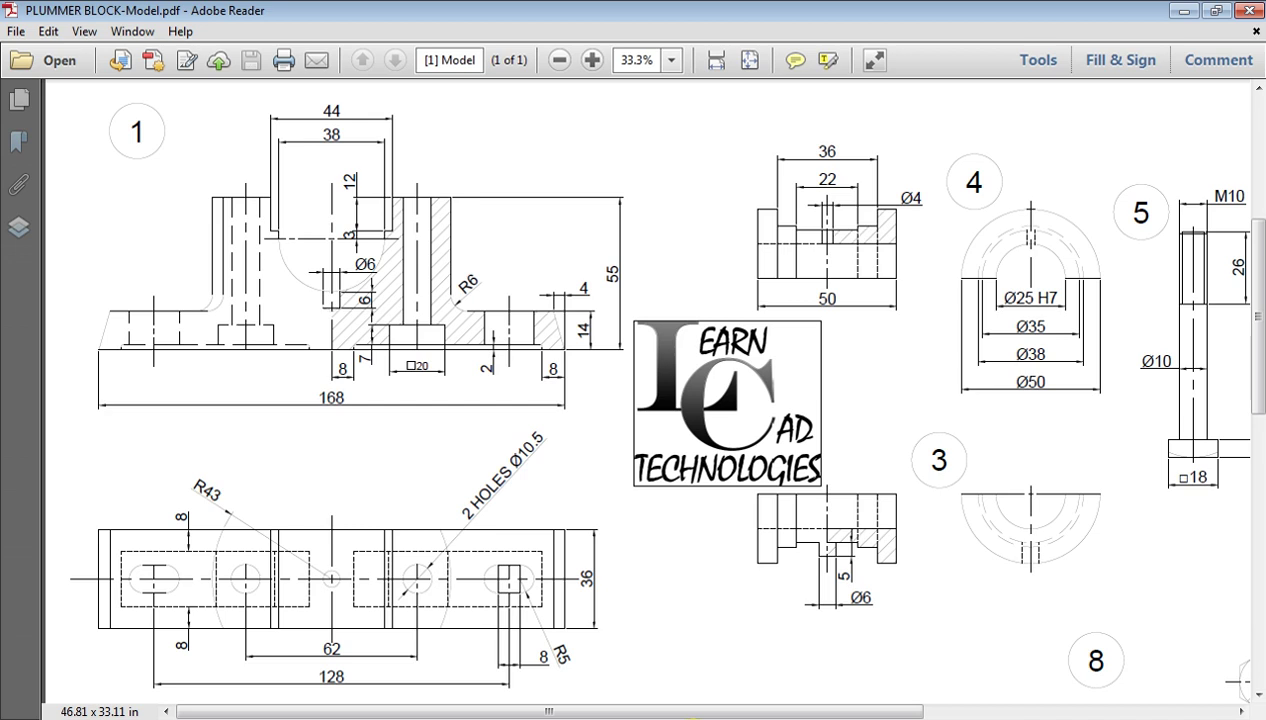
key("alt+Tab")
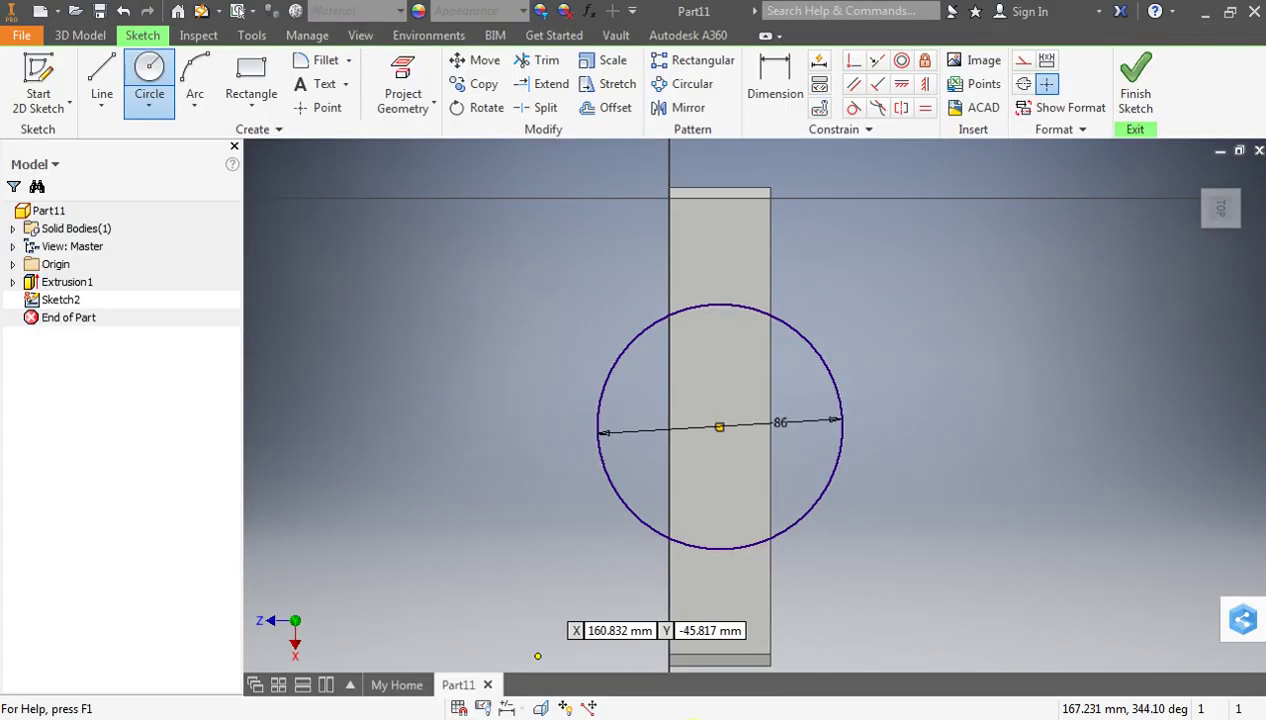
key("Escape")
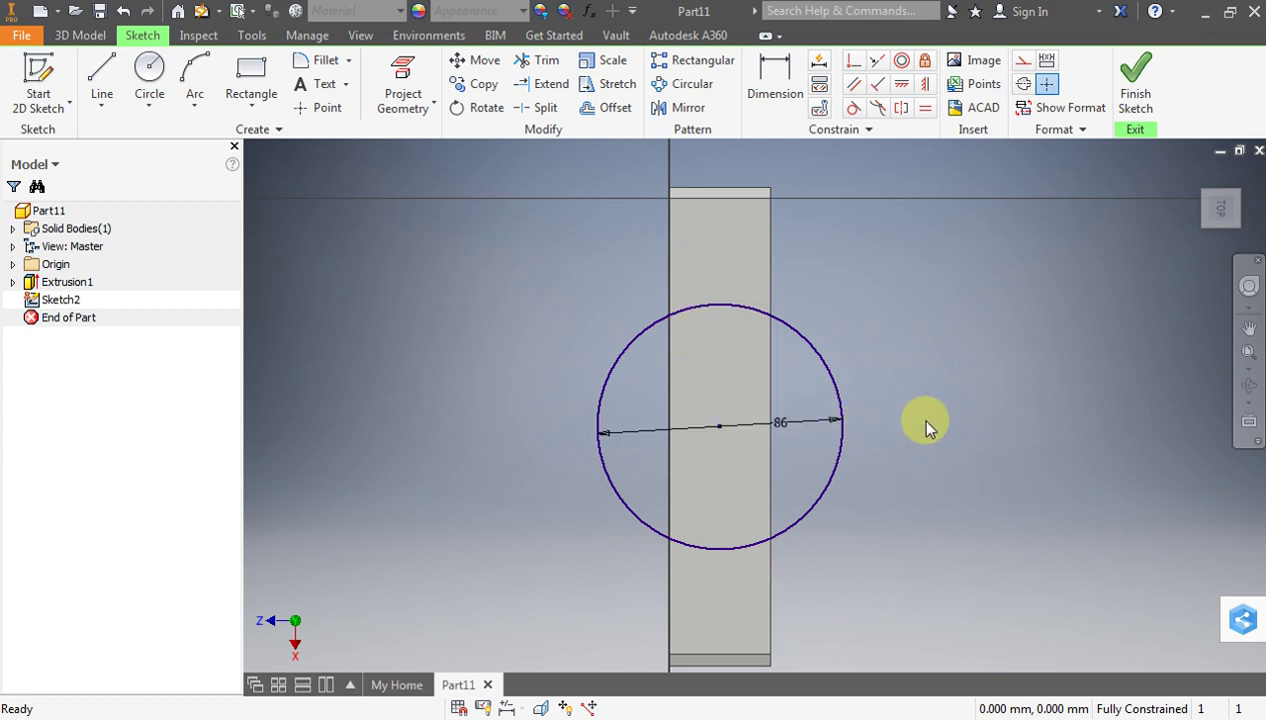
Project the block's left and right edges and trim the circle arcs outside them
left_click(403, 80)
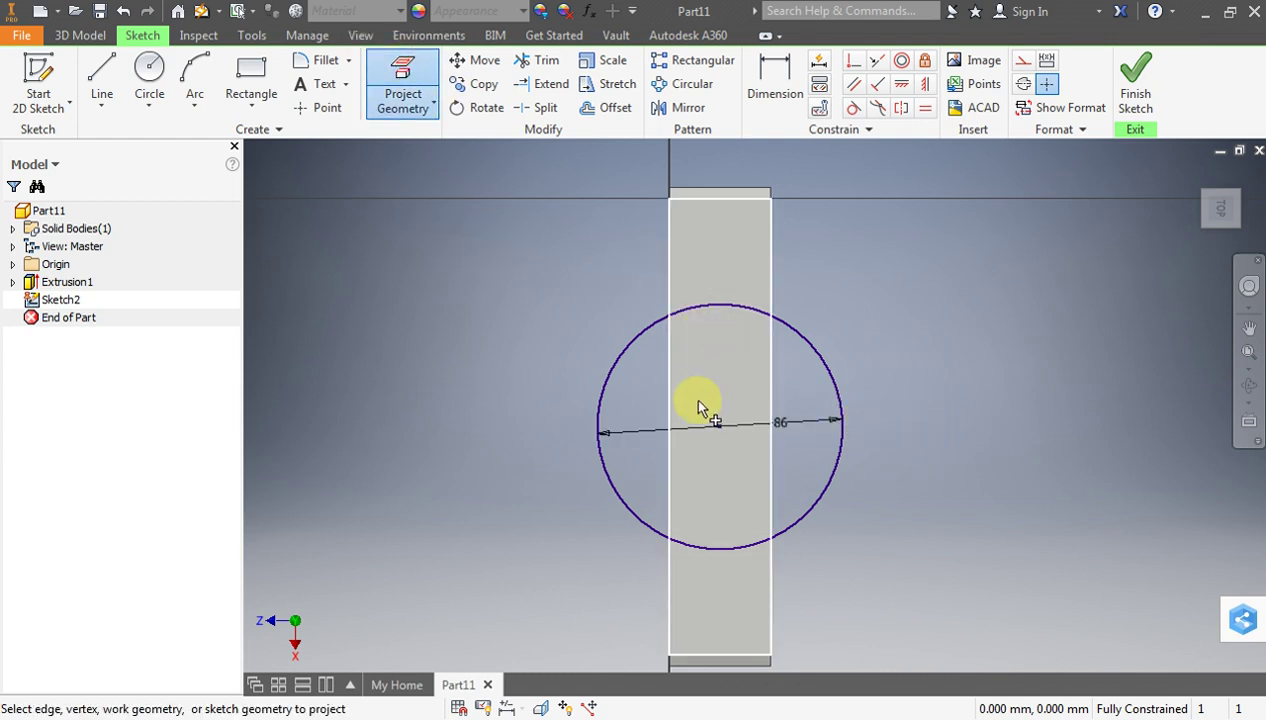
left_click(670, 395)
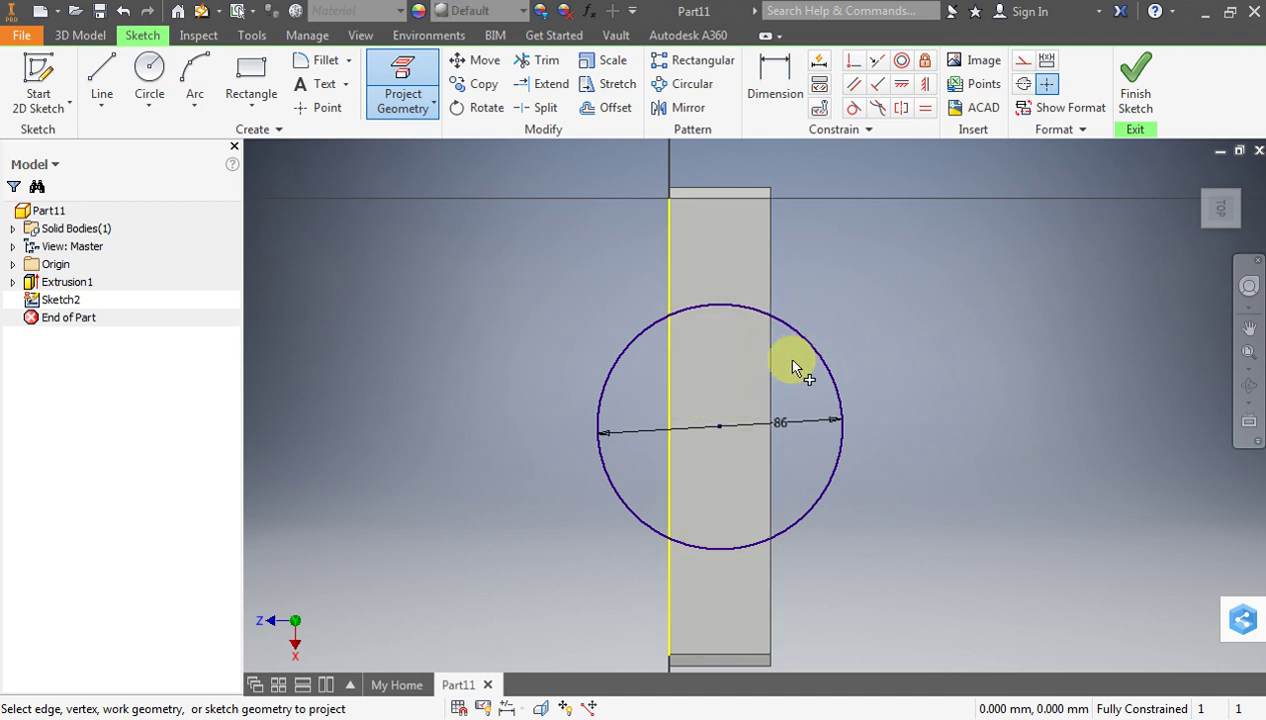
left_click(771, 389)
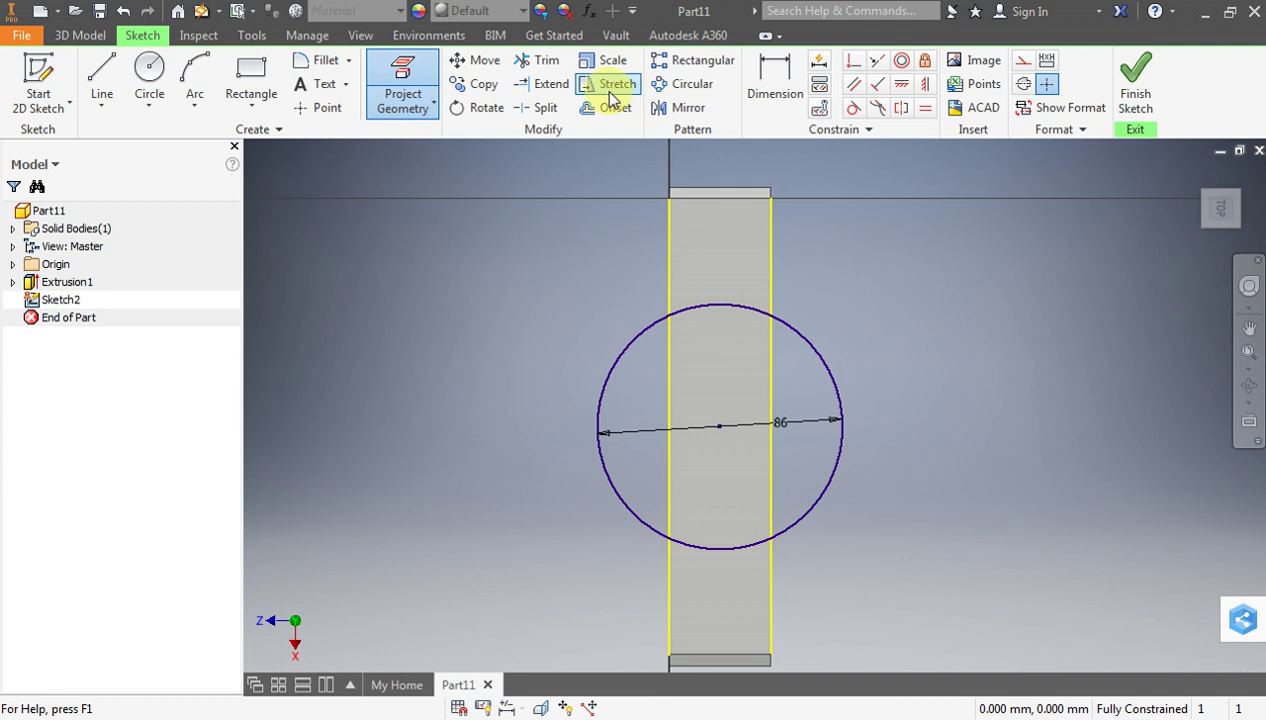
left_click(538, 61)
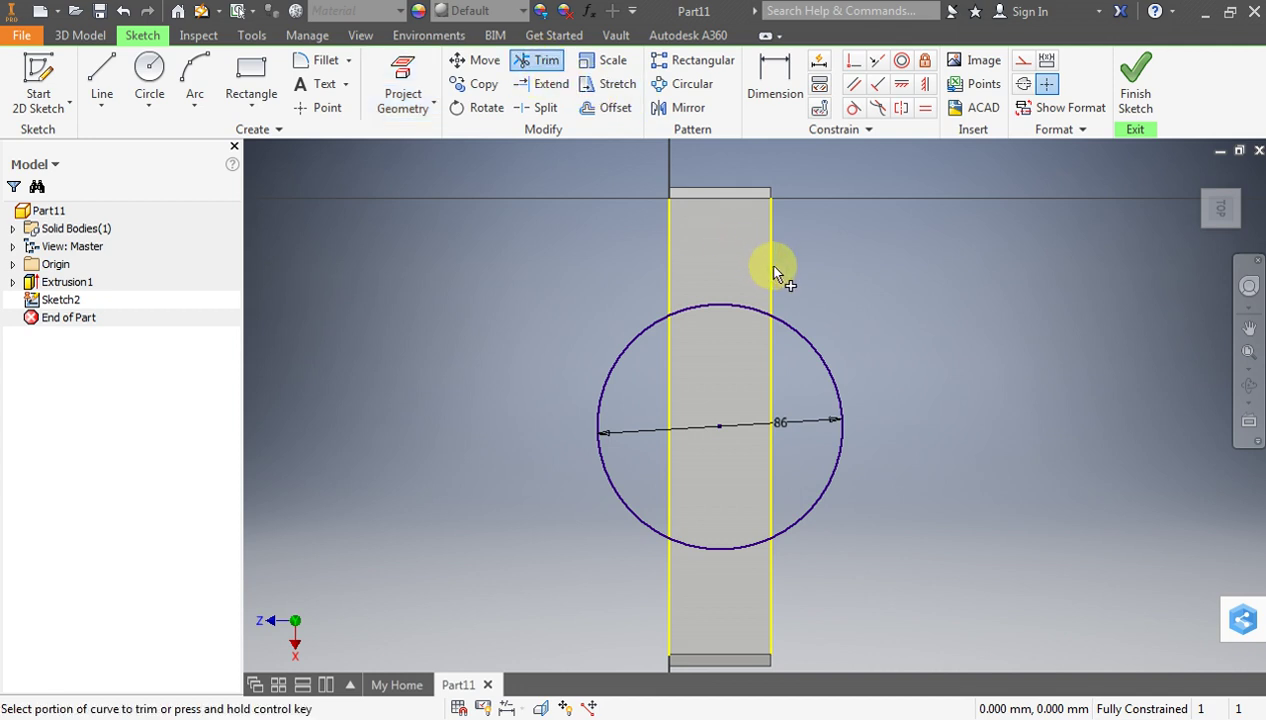
left_click(824, 365)
left_click(614, 378)
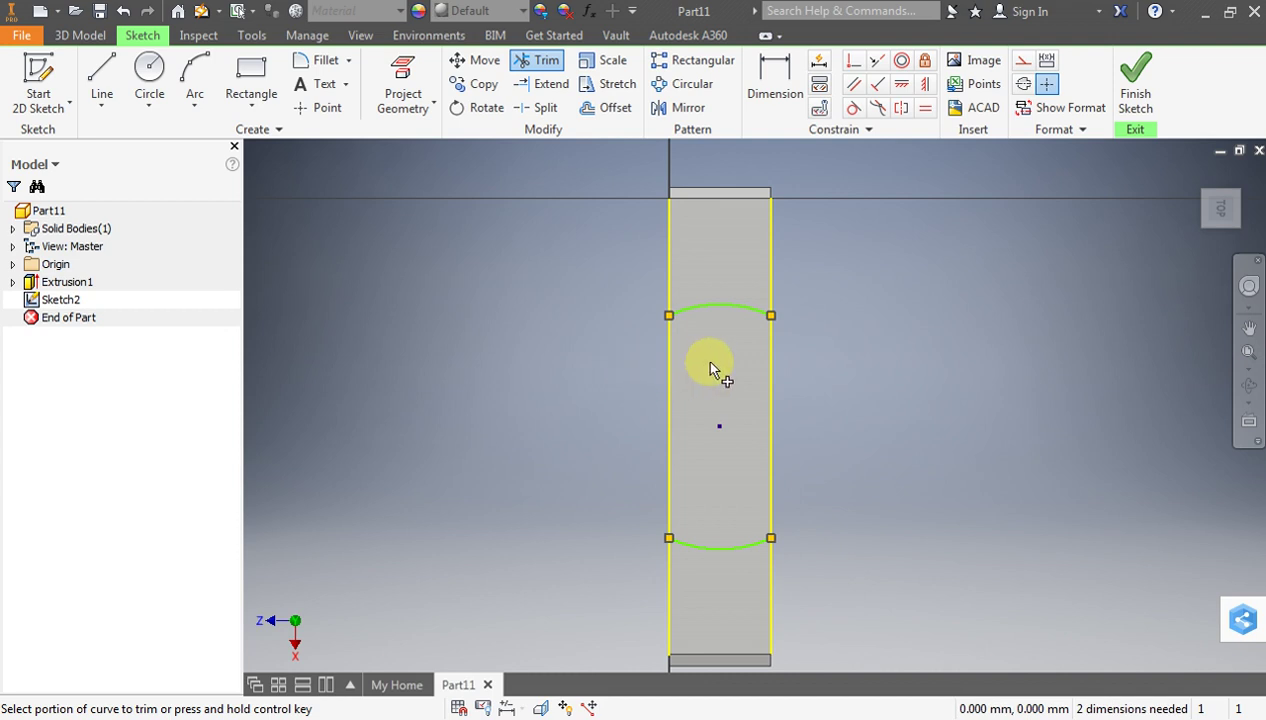
scroll(700, 355, "up", 5)
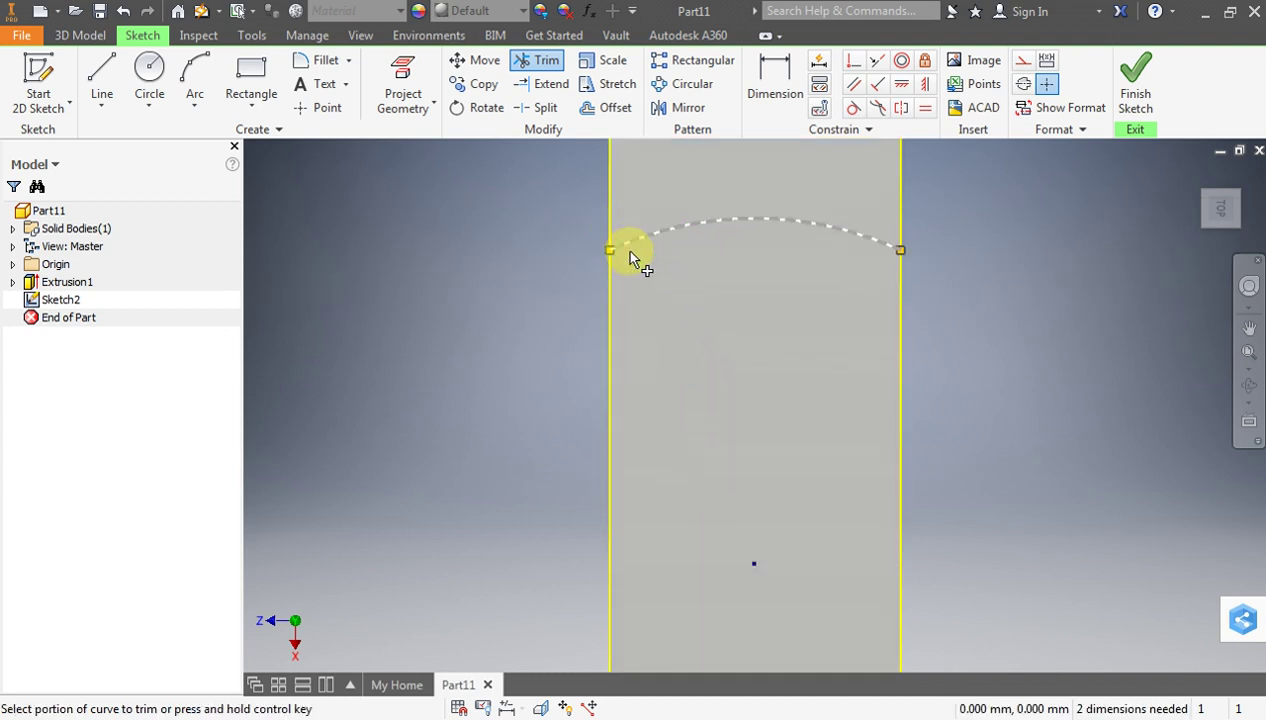
scroll(630, 258, "down", 5)
key("Escape")
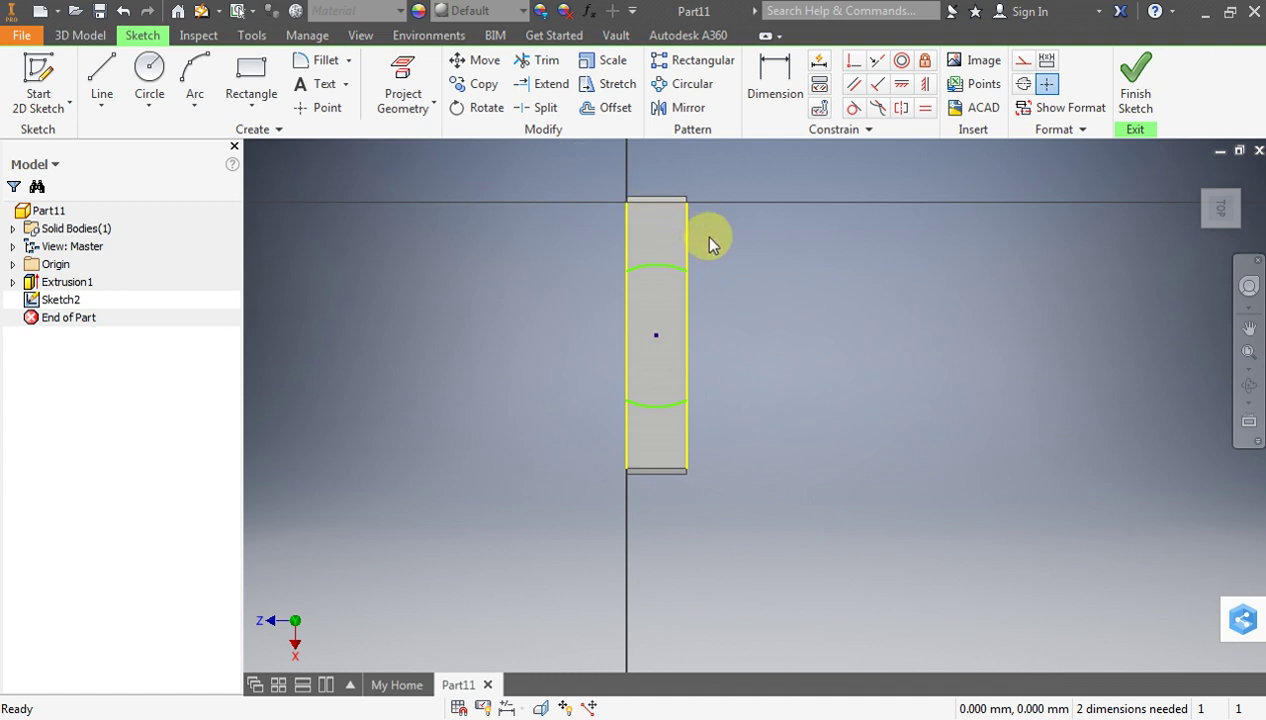
Delete the projected left and right edge lines
left_click(685, 240)
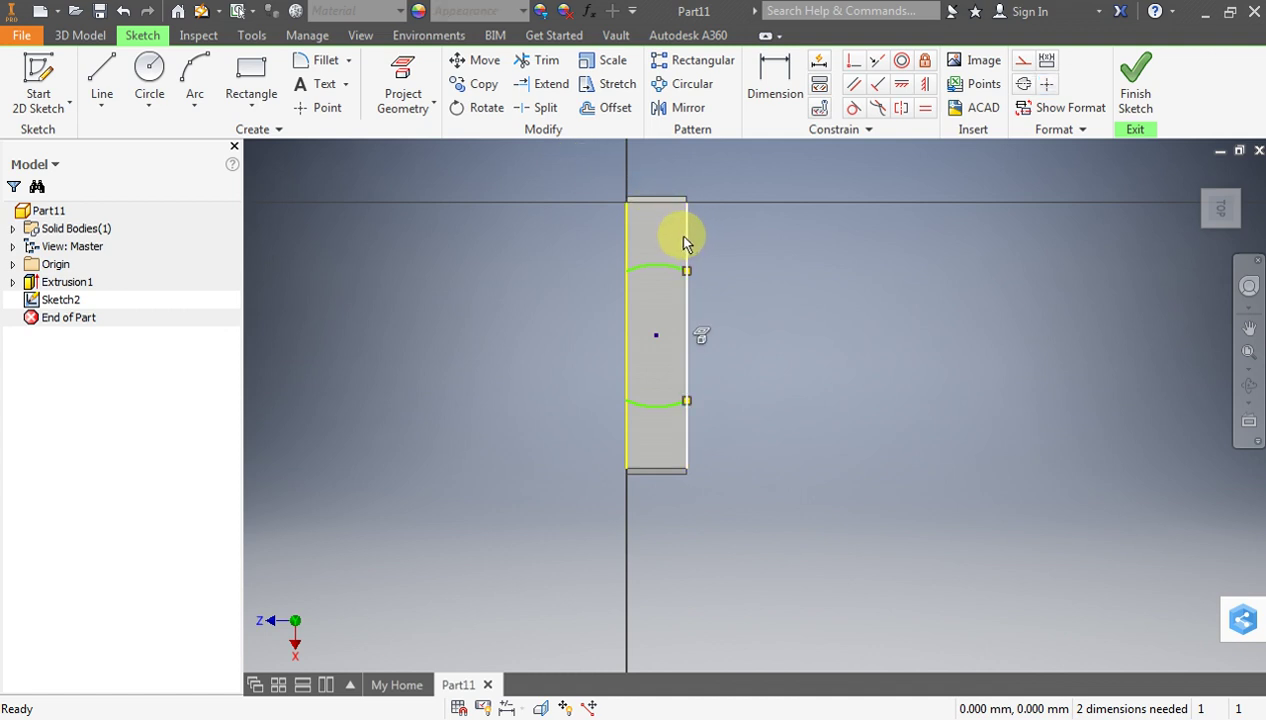
key("Delete")
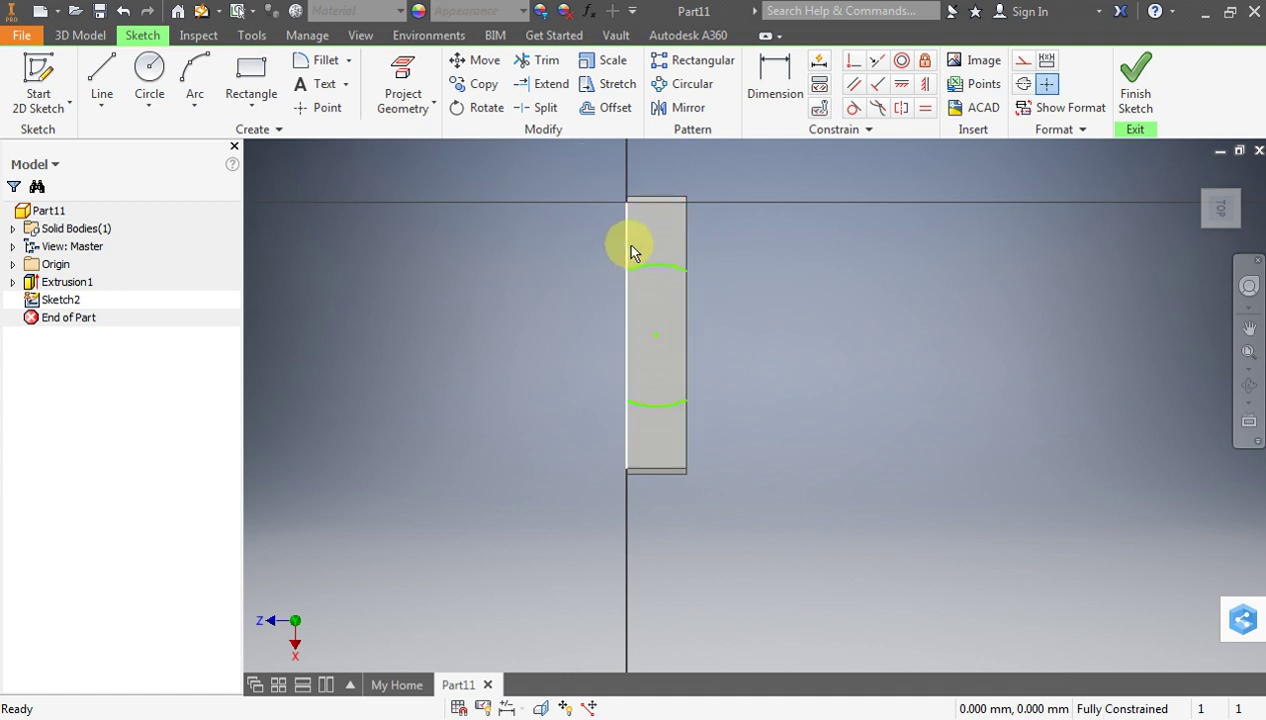
left_click(624, 243)
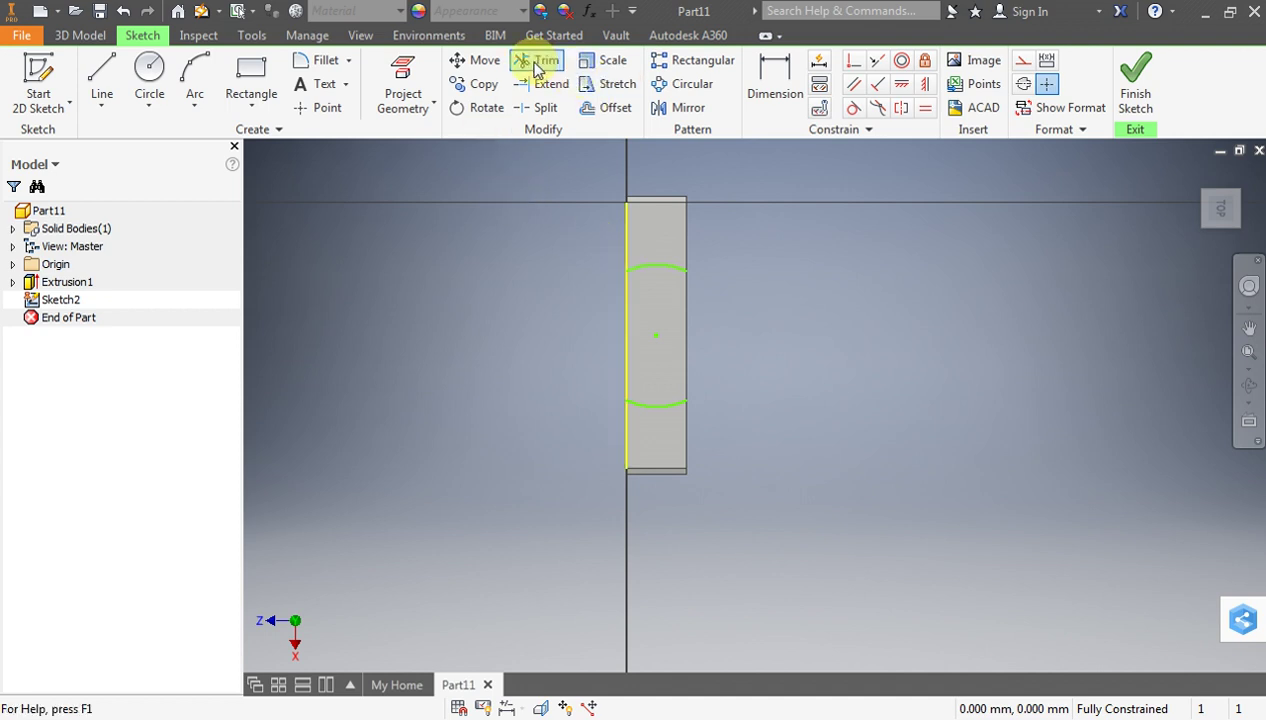
left_click(625, 239)
key("Delete")
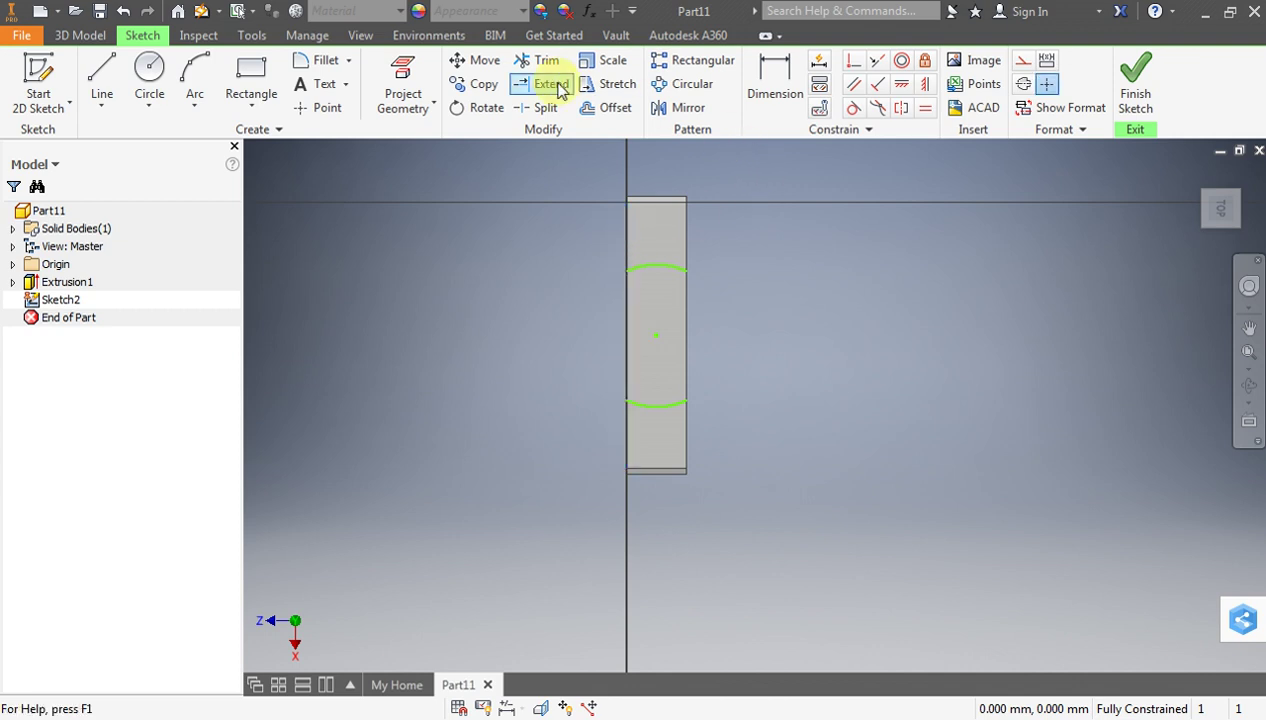
Close both sides of the arc profile with vertical lines and finish the sketch
left_click(101, 75)
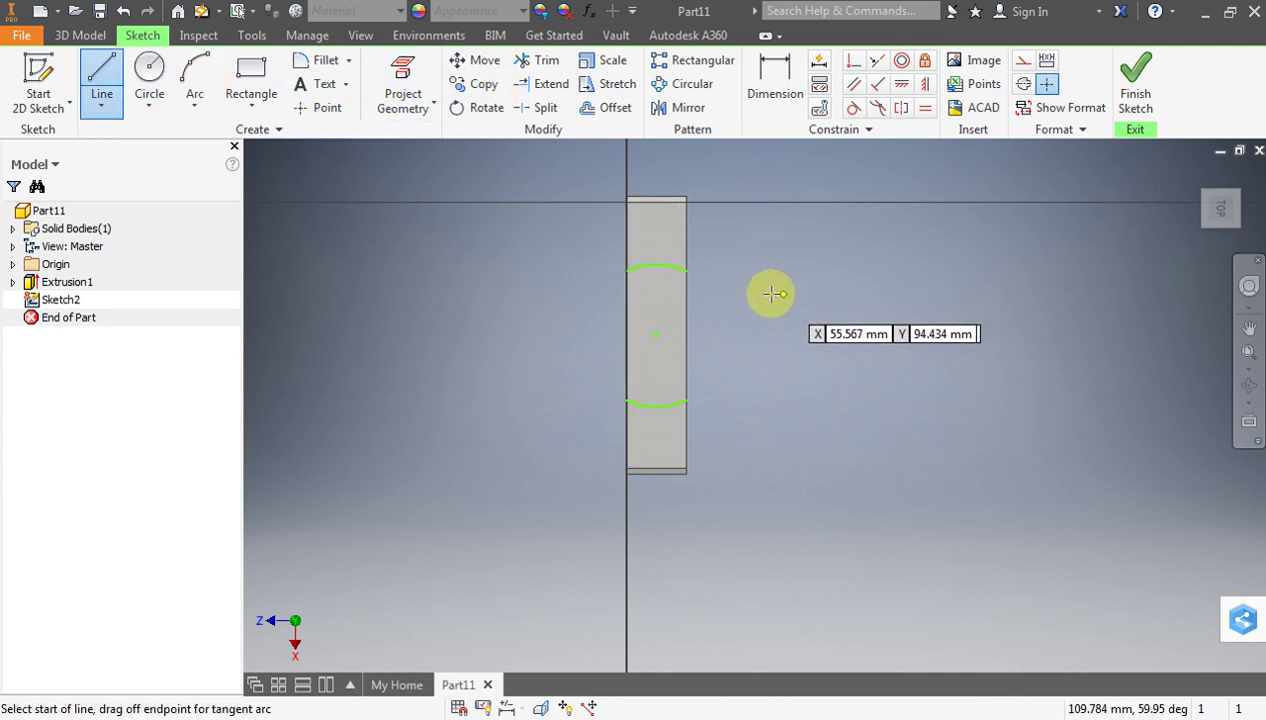
left_click(686, 272)
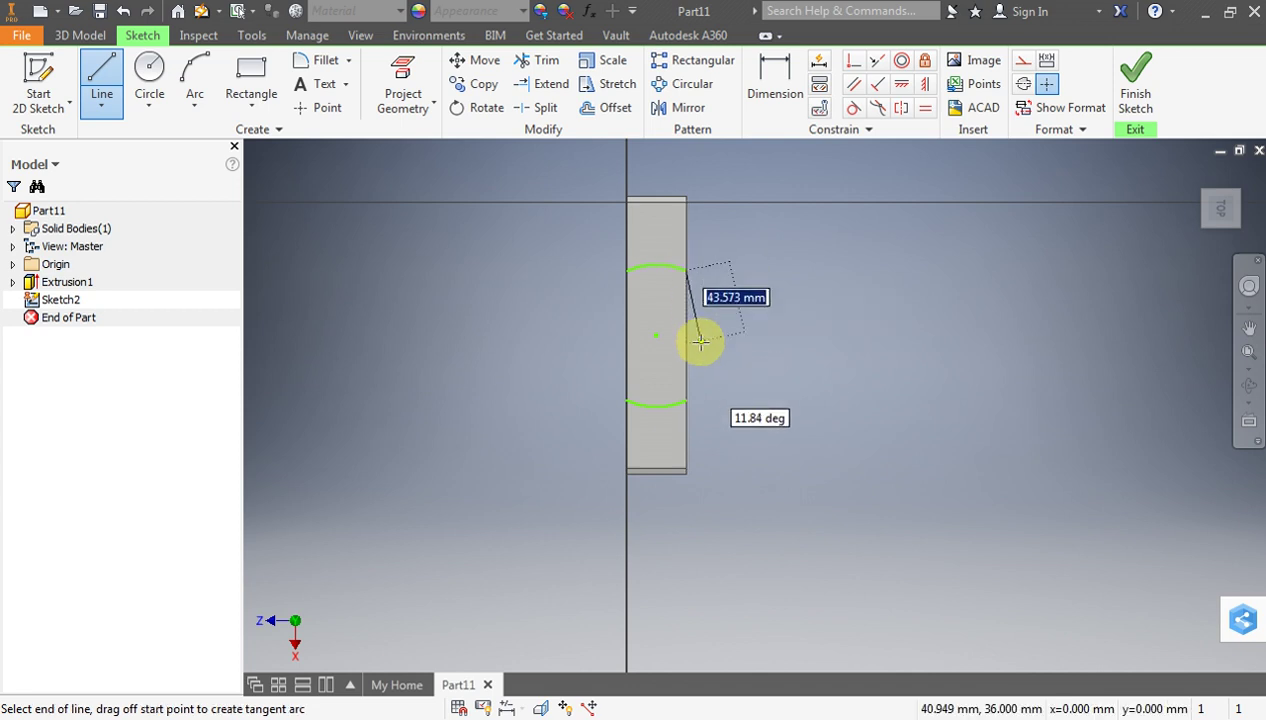
left_click(686, 400)
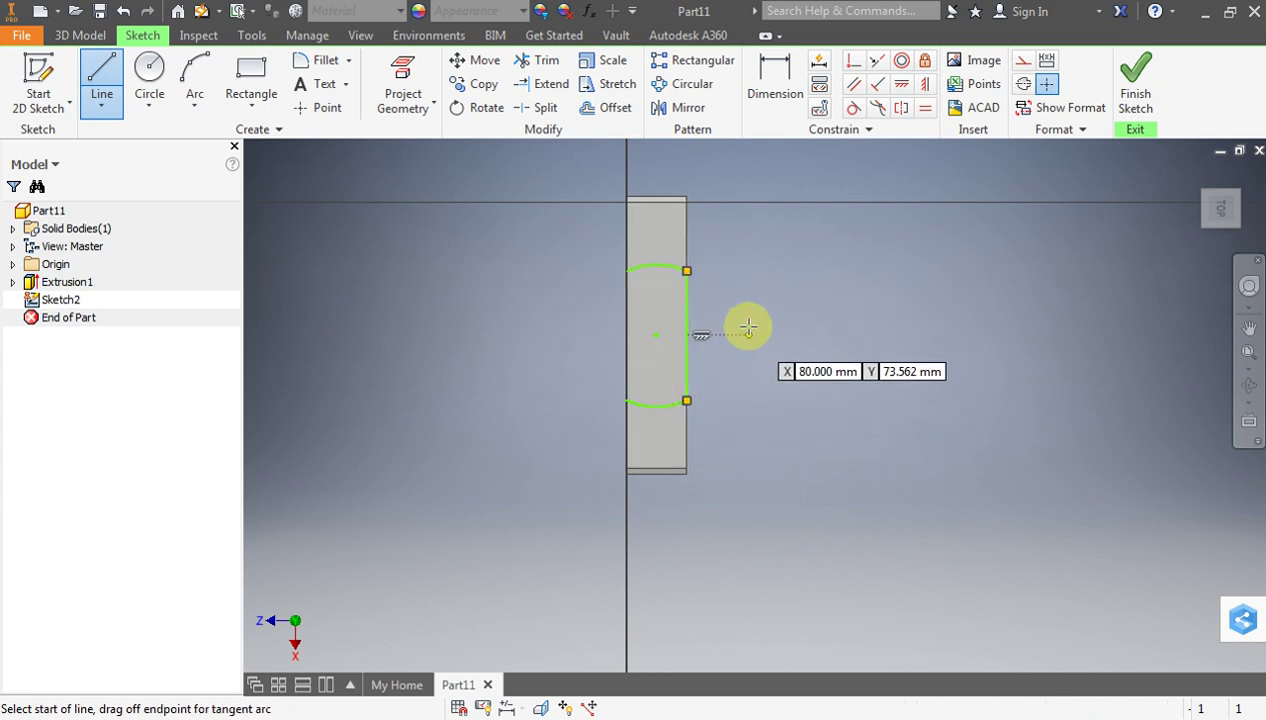
key("Escape")
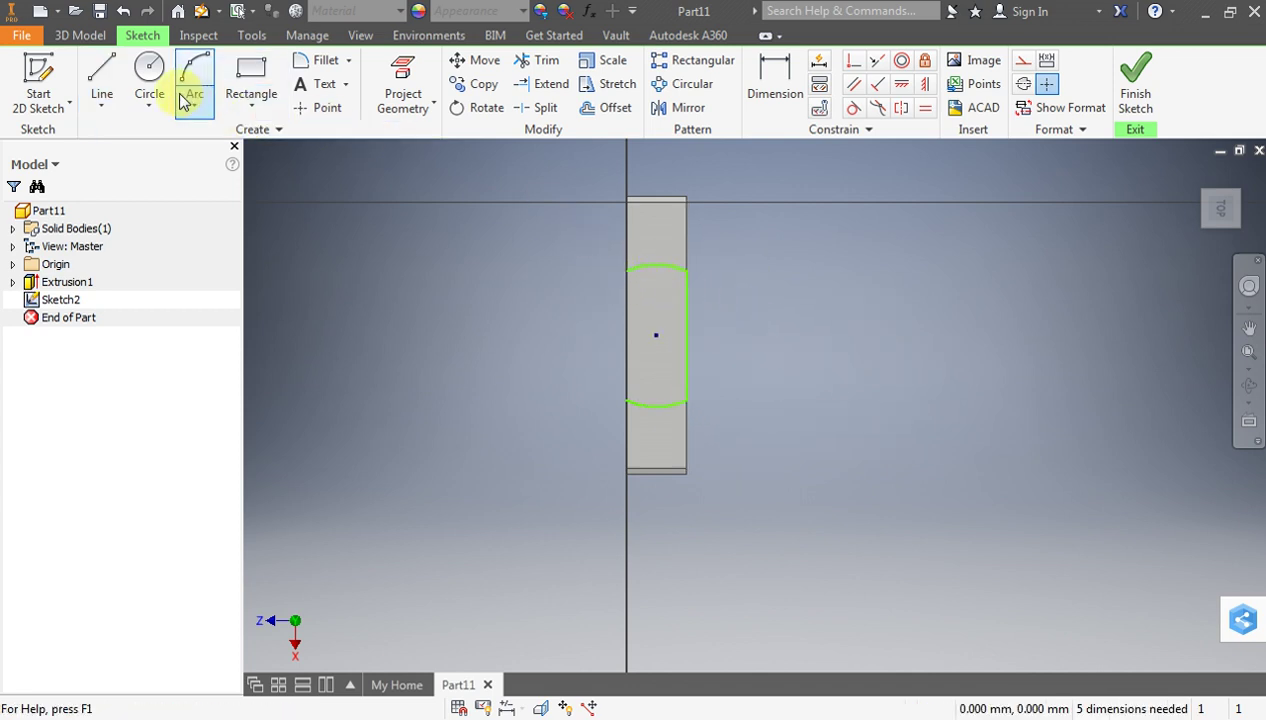
left_click(102, 72)
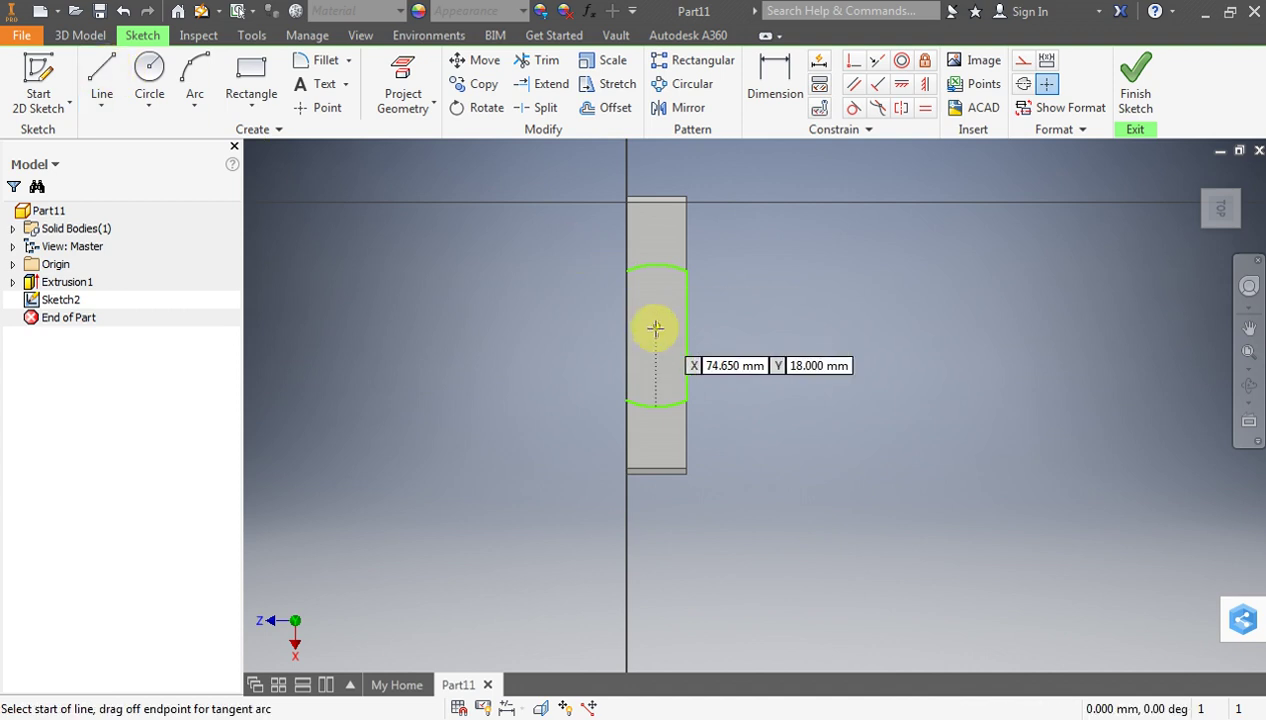
left_click(628, 270)
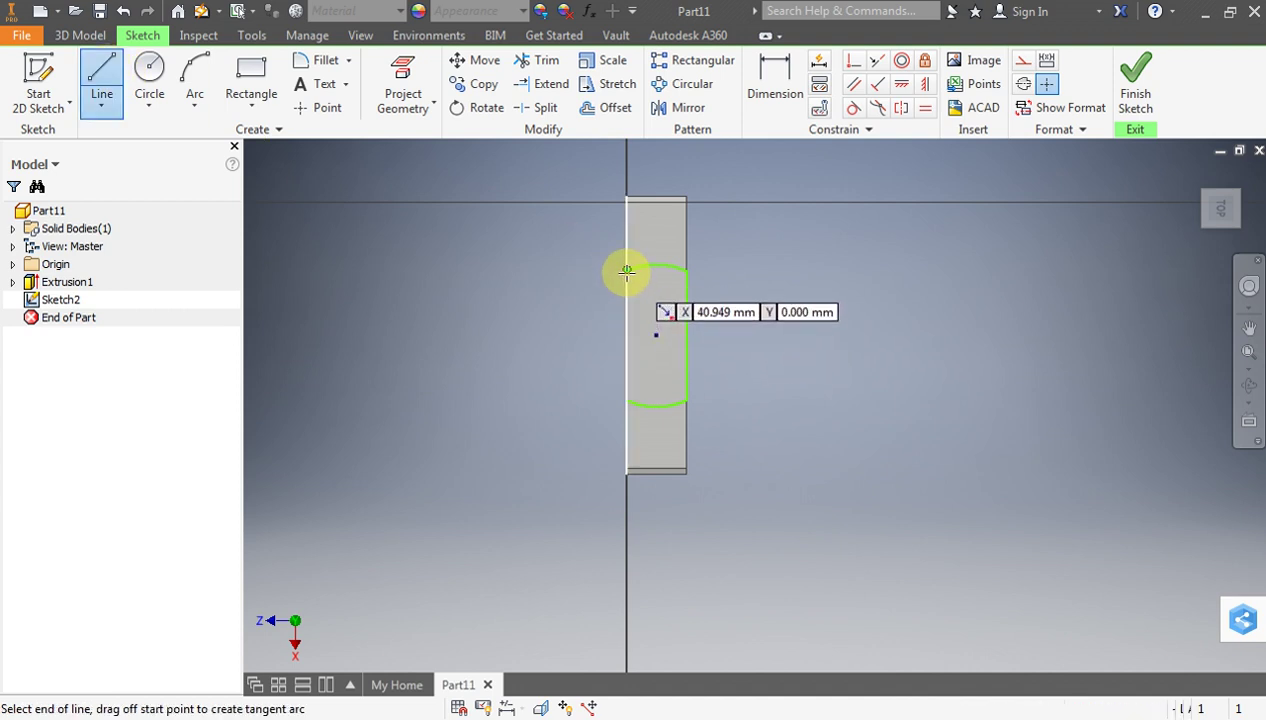
left_click(627, 399)
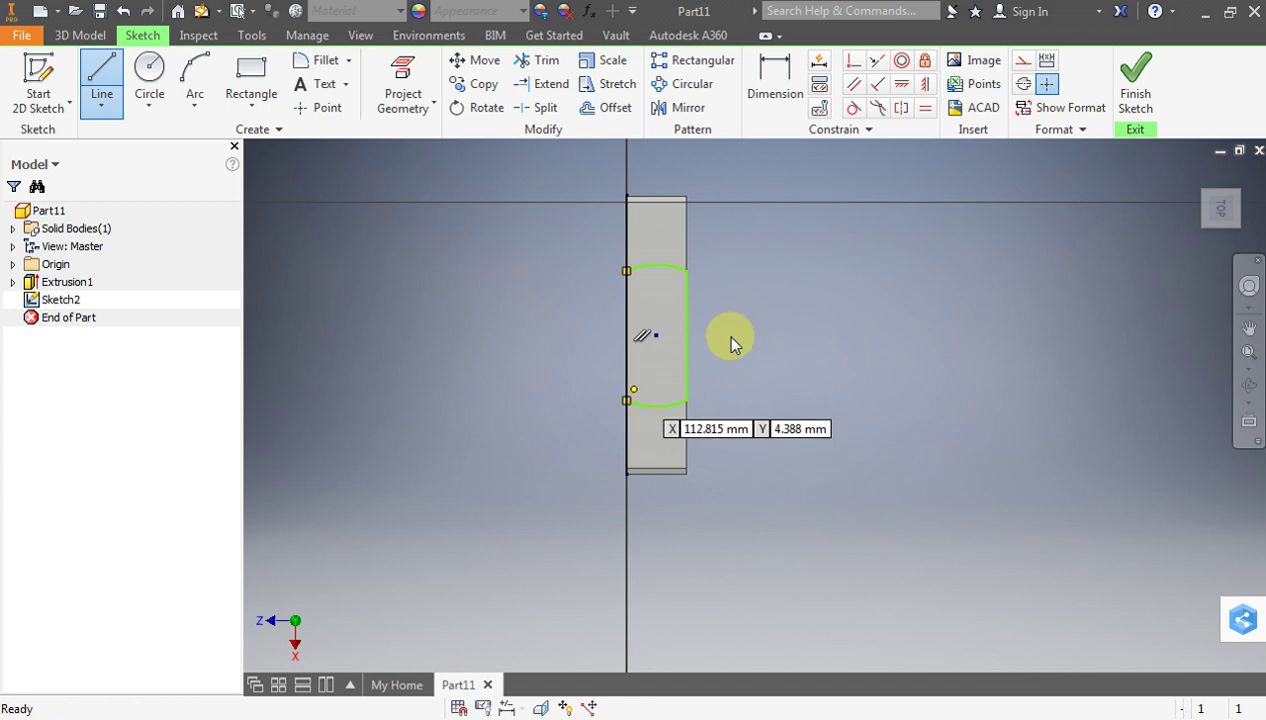
key("Escape")
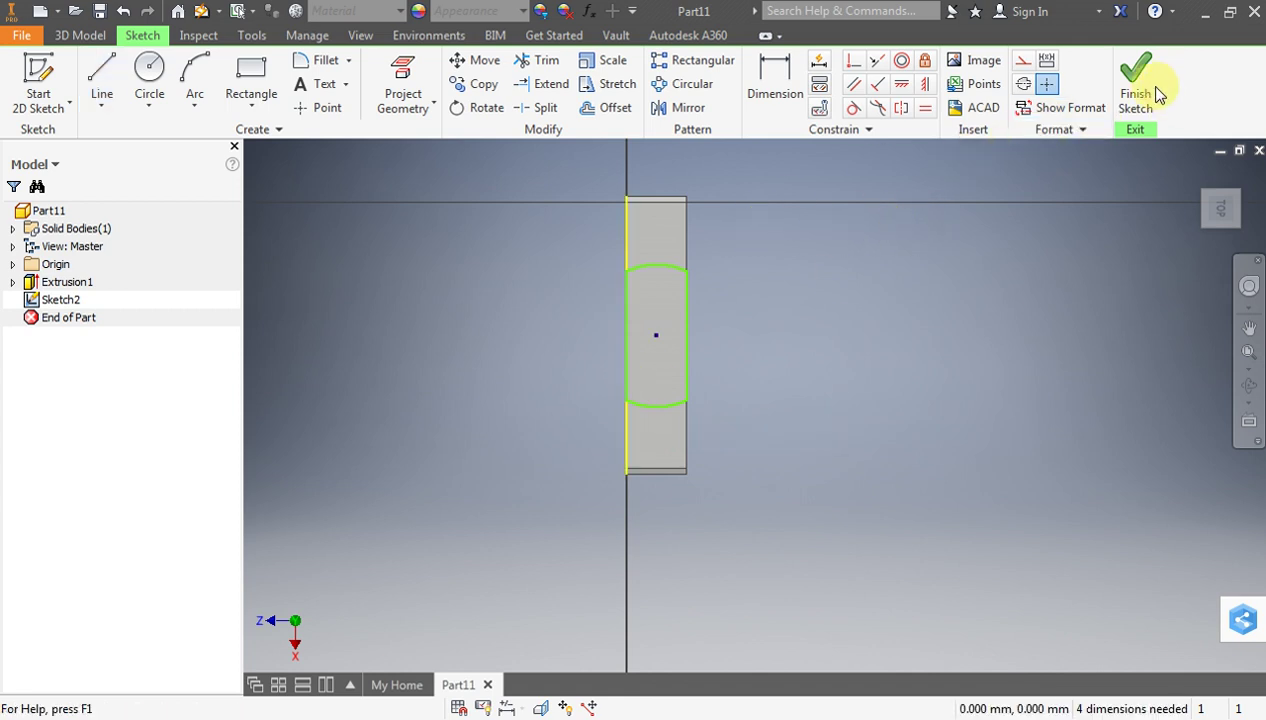
key("F6")
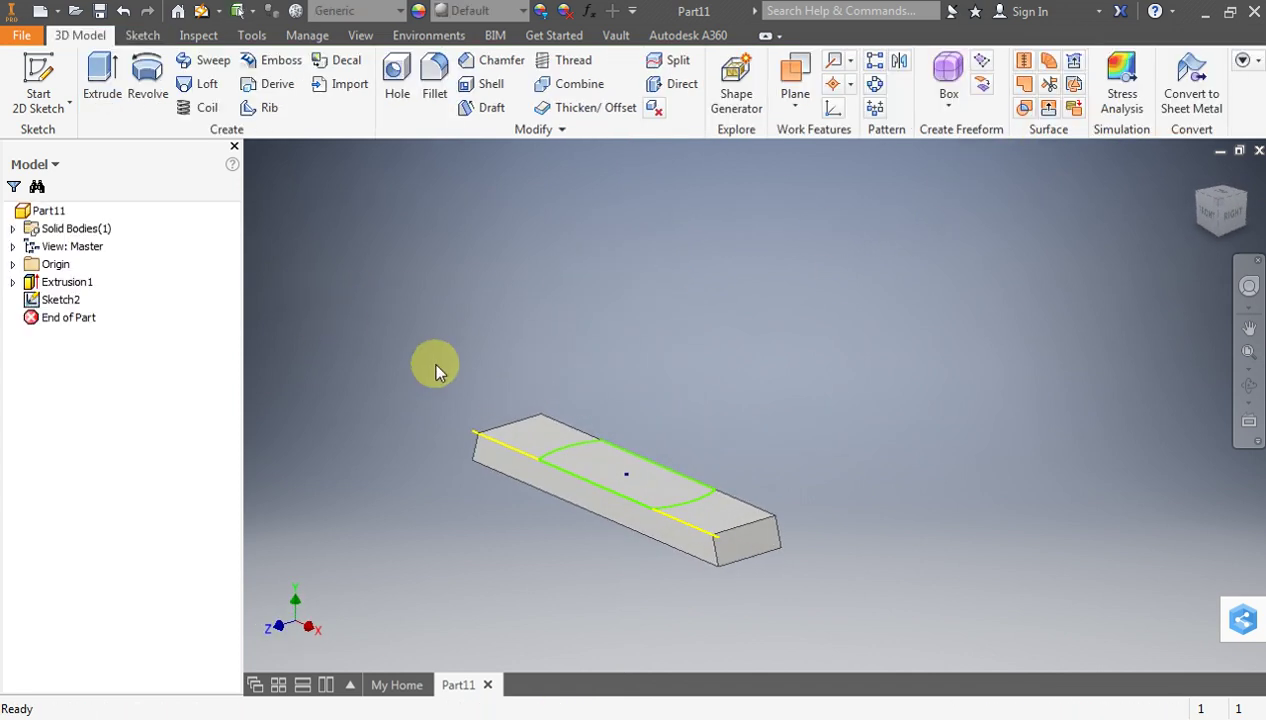
Extrude the arc-ended profile 55-14 mm upward as Extrusion2
scroll(613, 537, "up", 2)
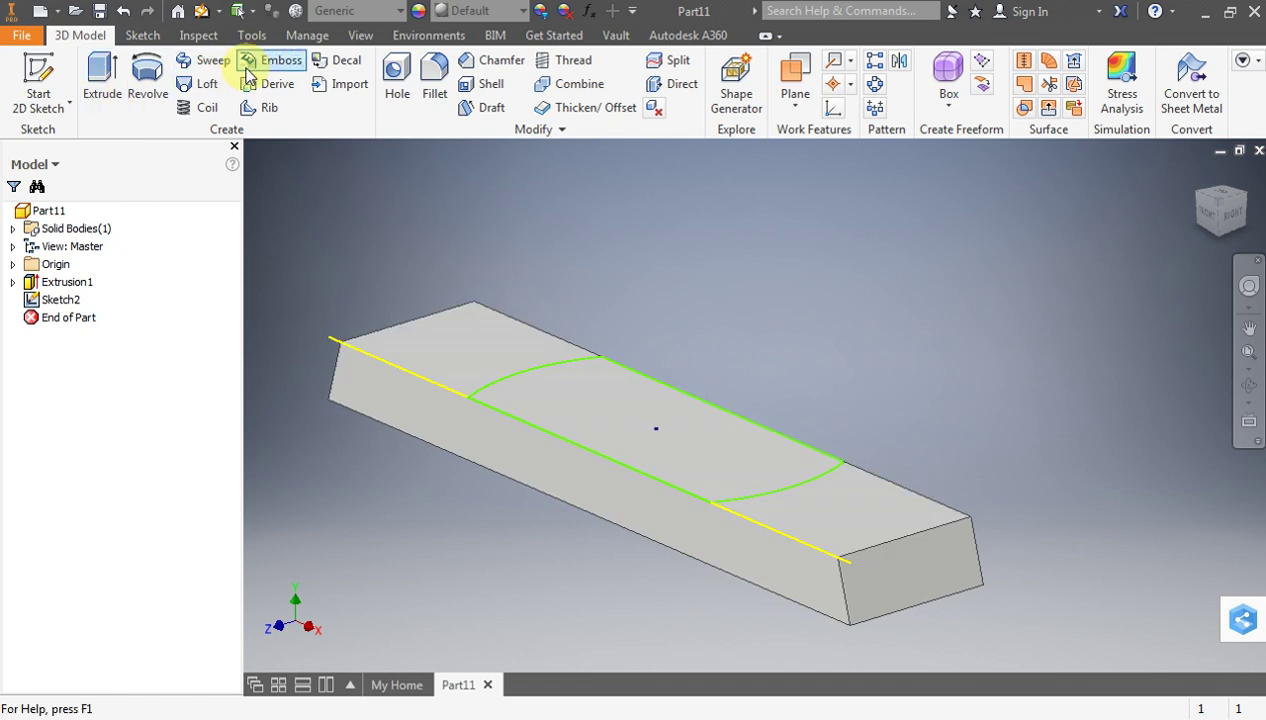
left_click(103, 88)
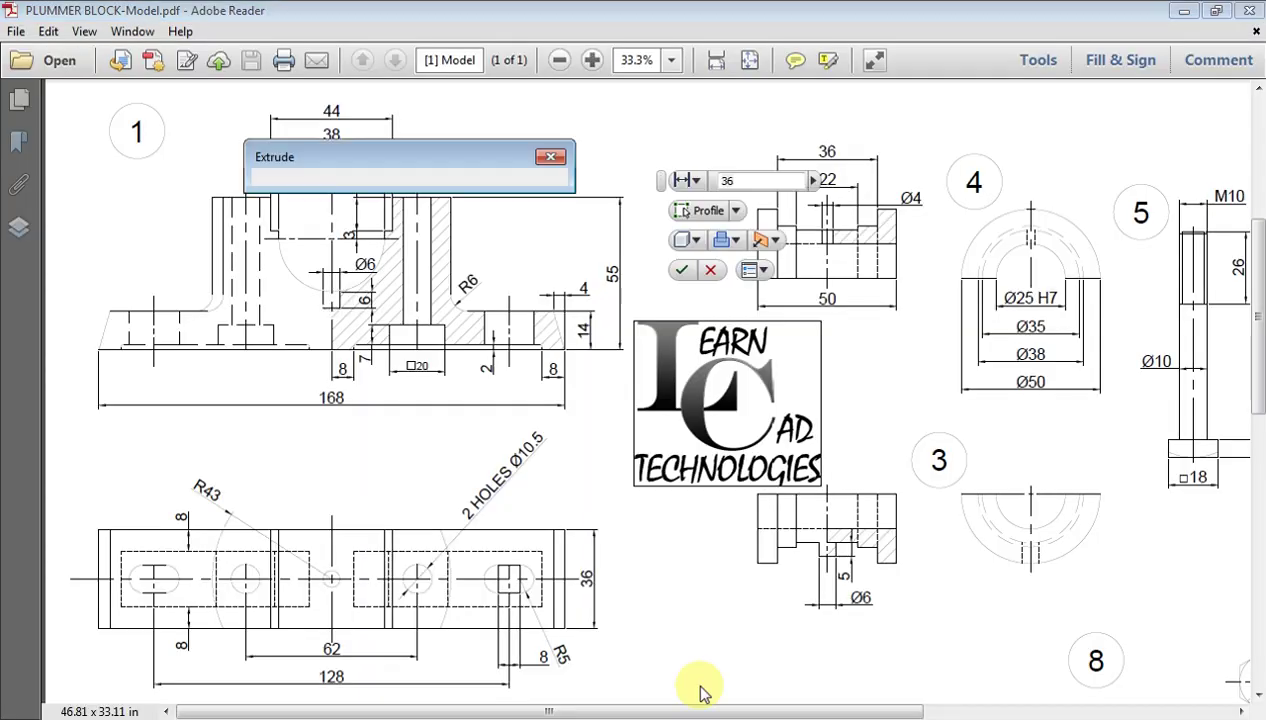
key("BackSpace")
key("BackSpace")
type("55-14")
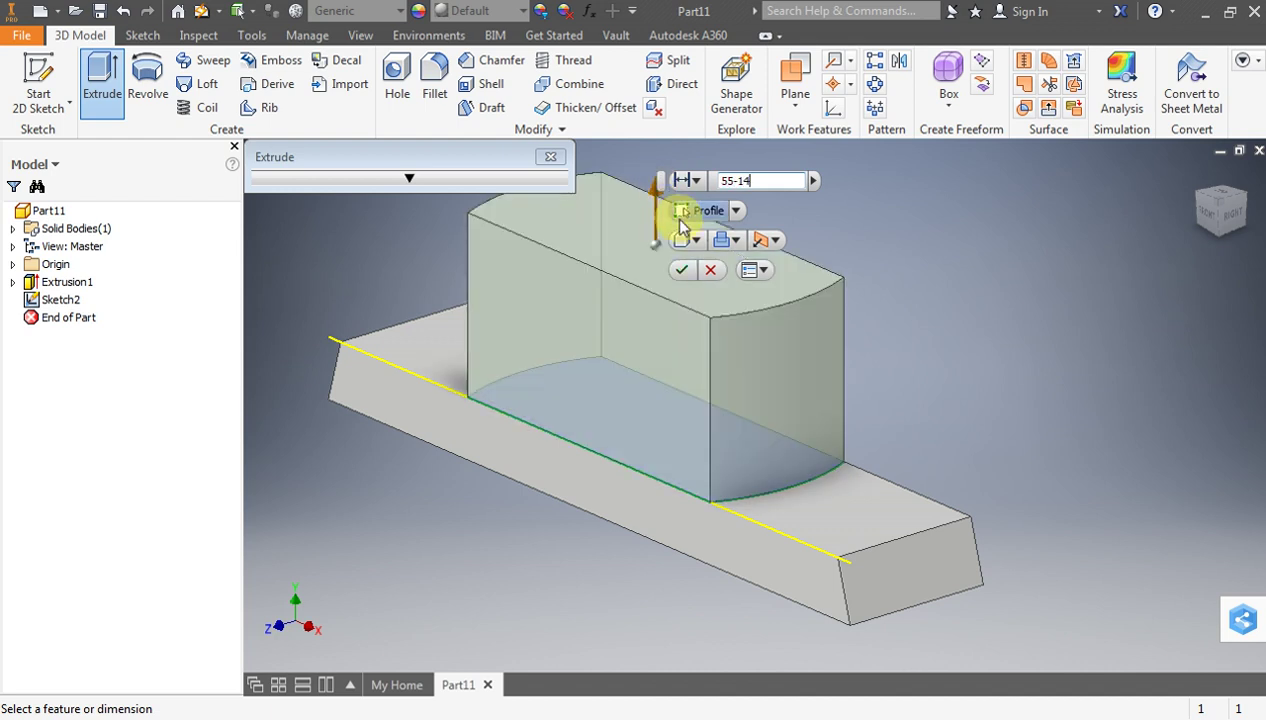
left_click(685, 272)
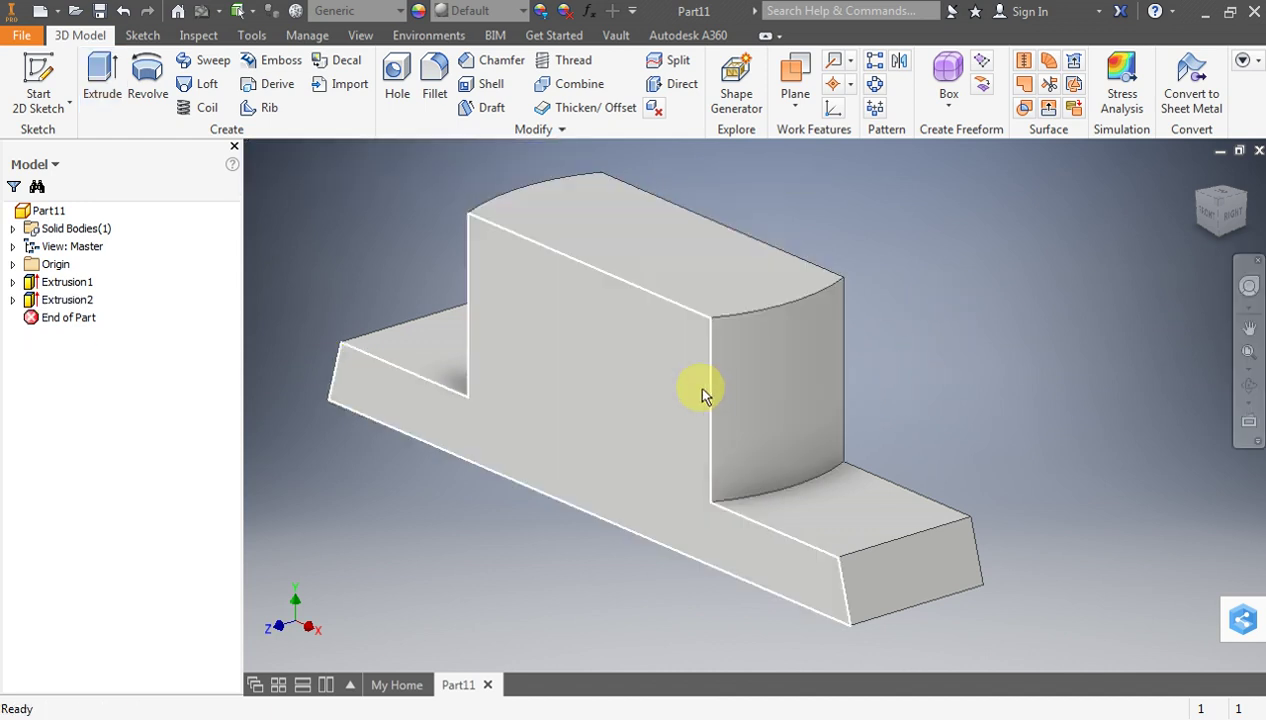
left_click(38, 82)
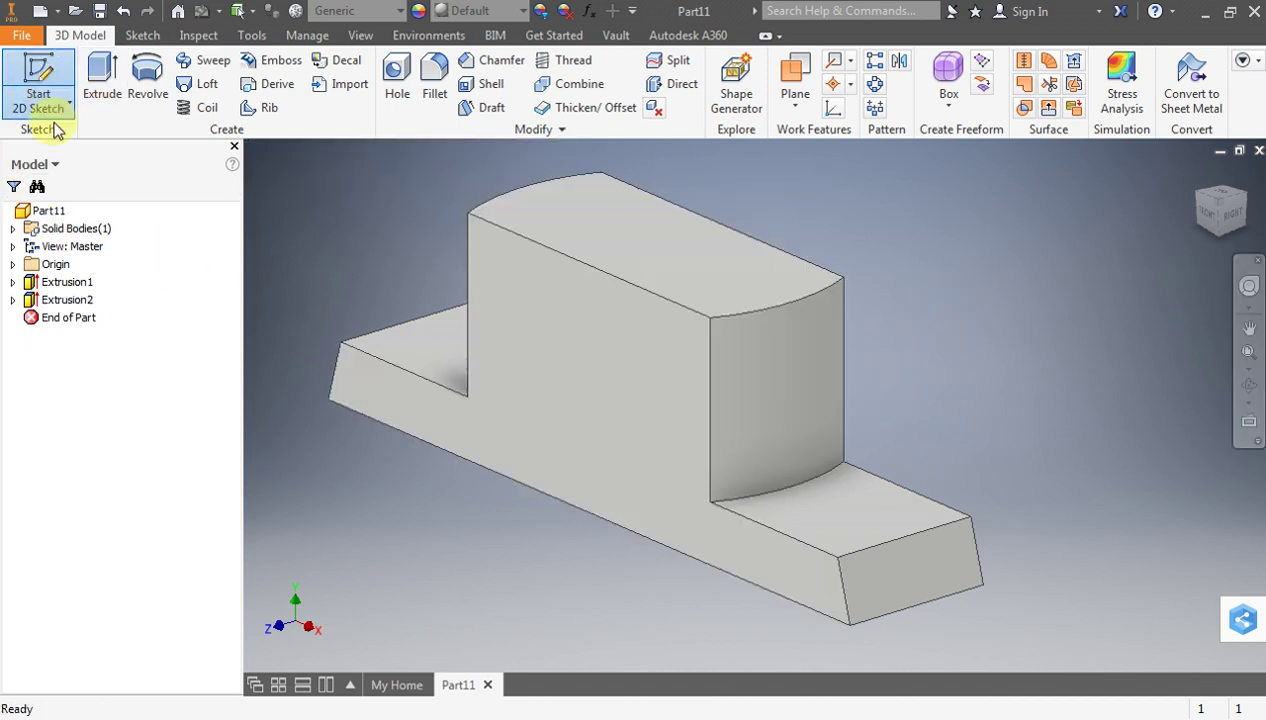
Start a sketch on the XY Plane and switch the model to wireframe visual style
left_click(12, 264)
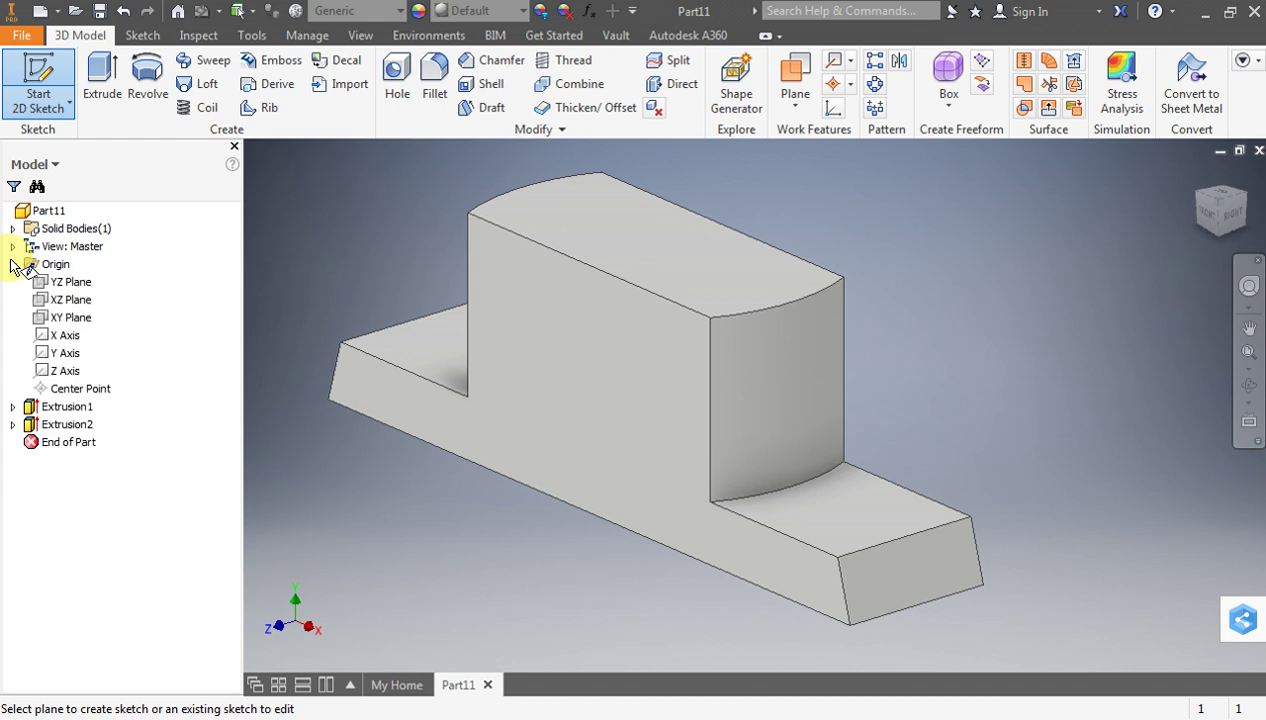
left_click(72, 318)
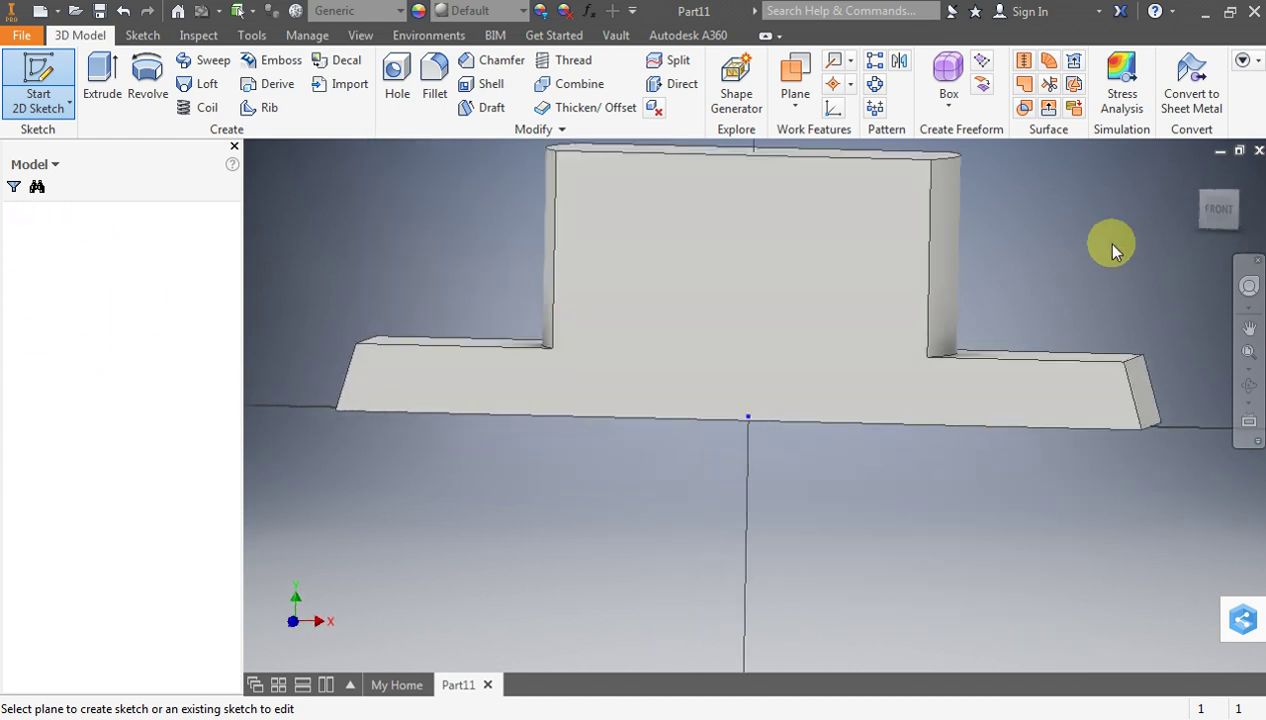
scroll(794, 387, "down", 3)
scroll(797, 365, "up", 1)
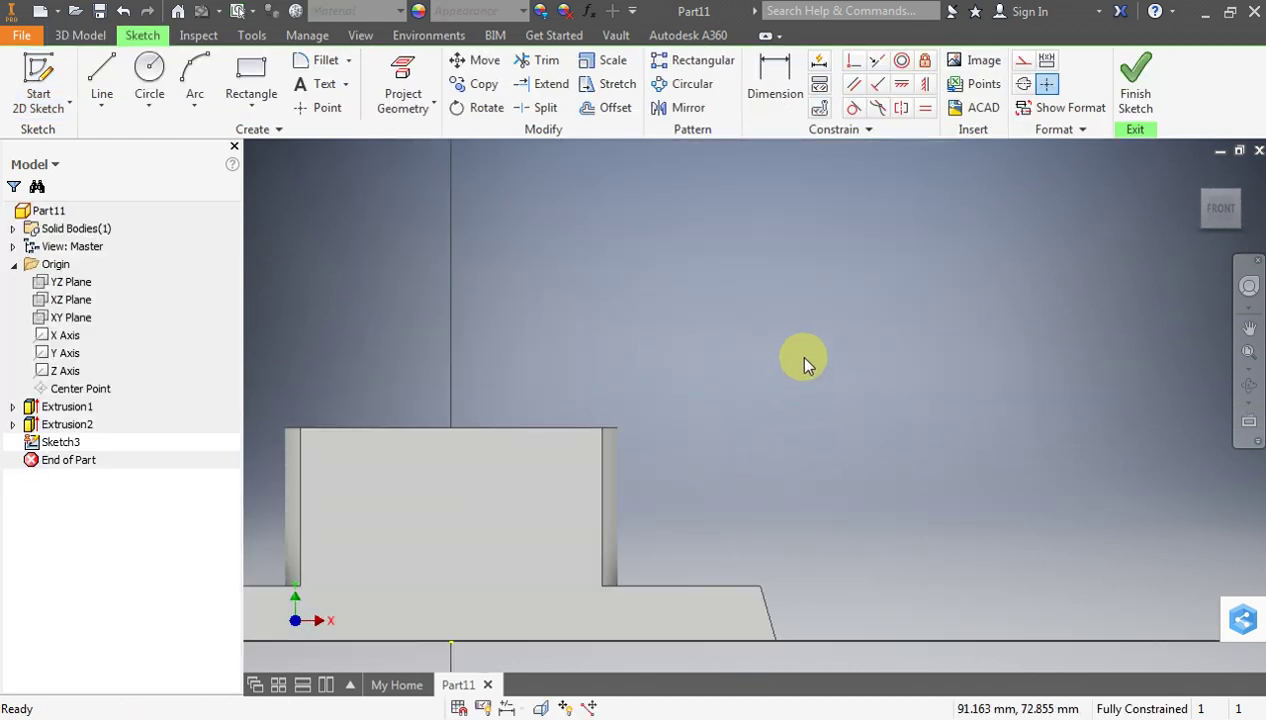
left_click(360, 36)
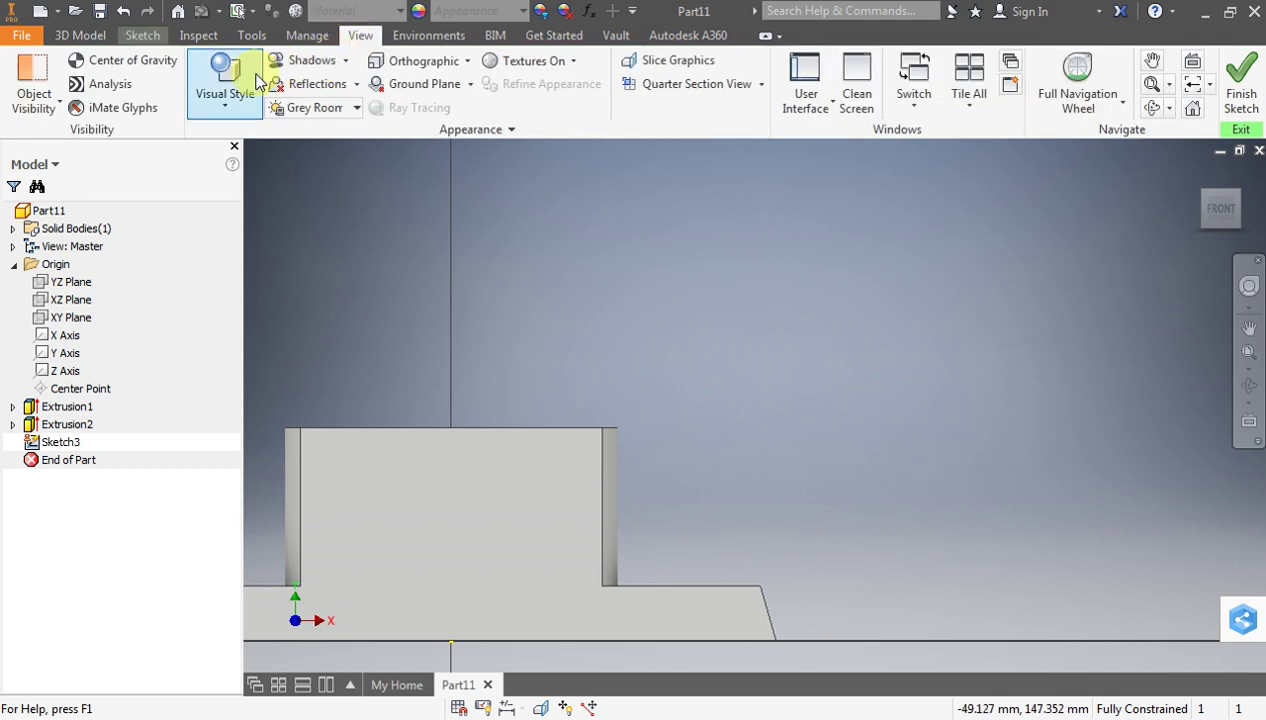
left_click(228, 92)
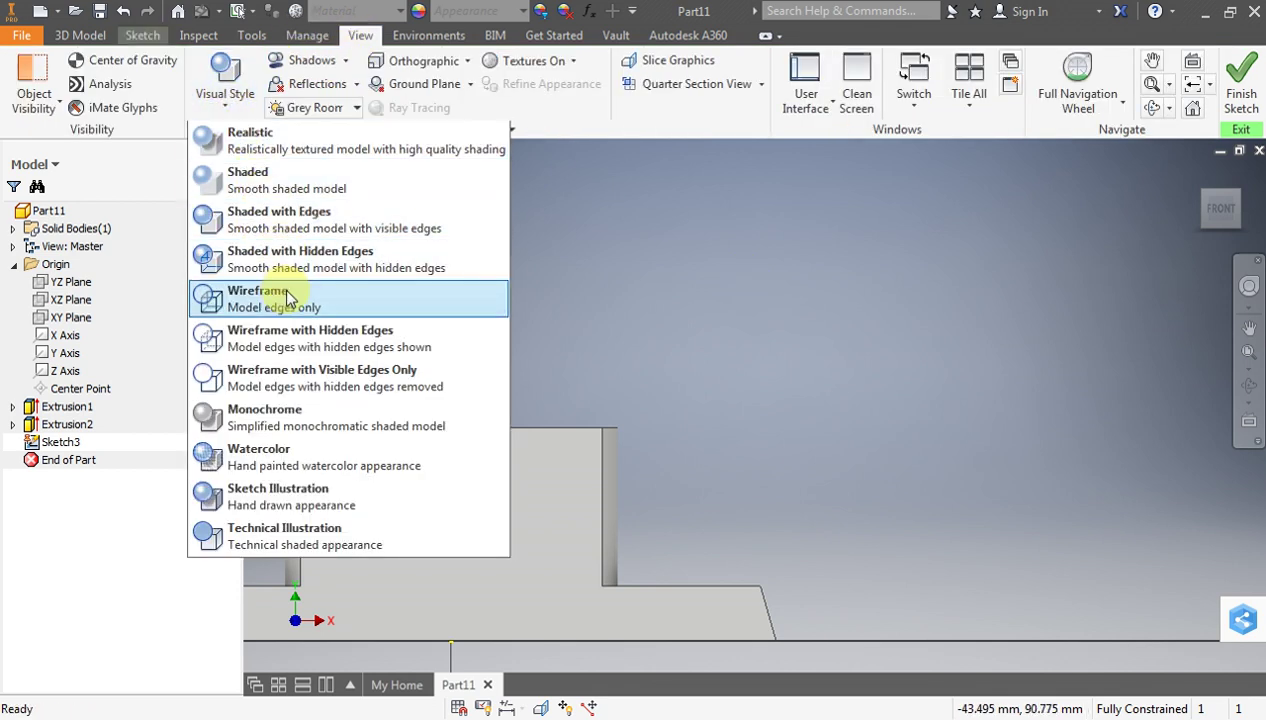
left_click(277, 296)
scroll(605, 305, "up", 3)
scroll(598, 303, "down", 4)
middle_click_drag(593, 305, 667, 209)
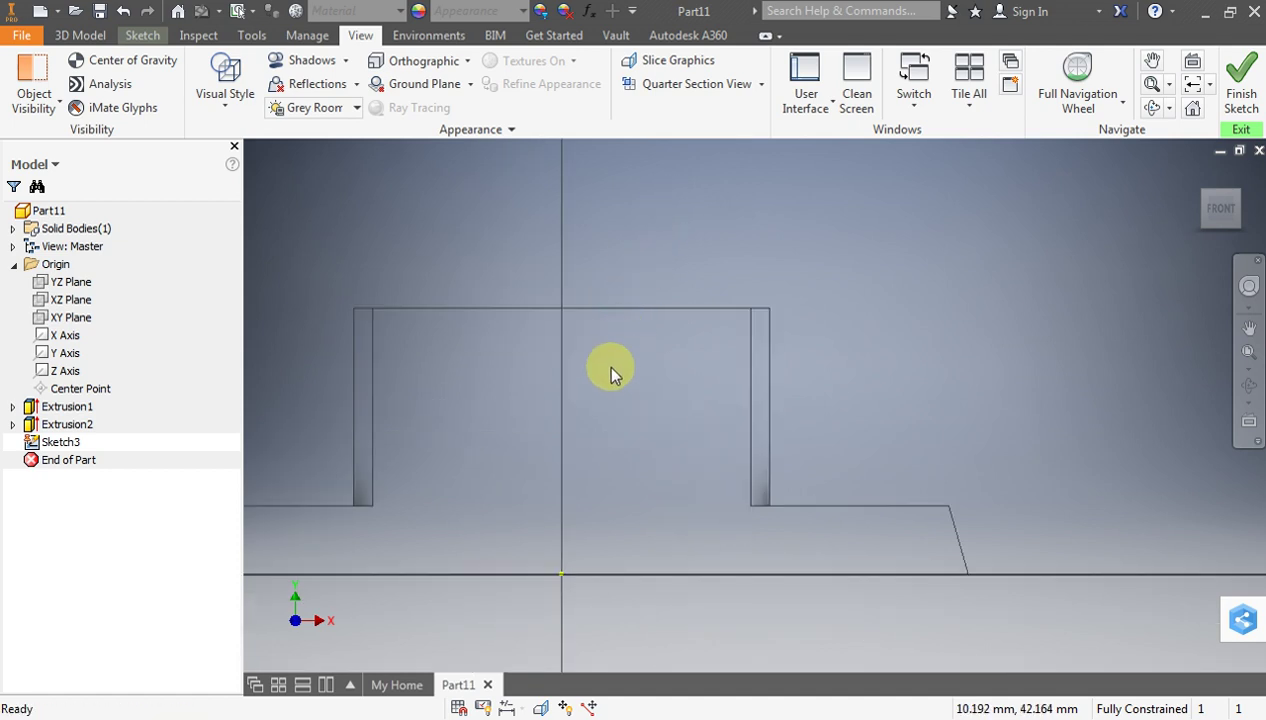
middle_click_drag(610, 375, 611, 343)
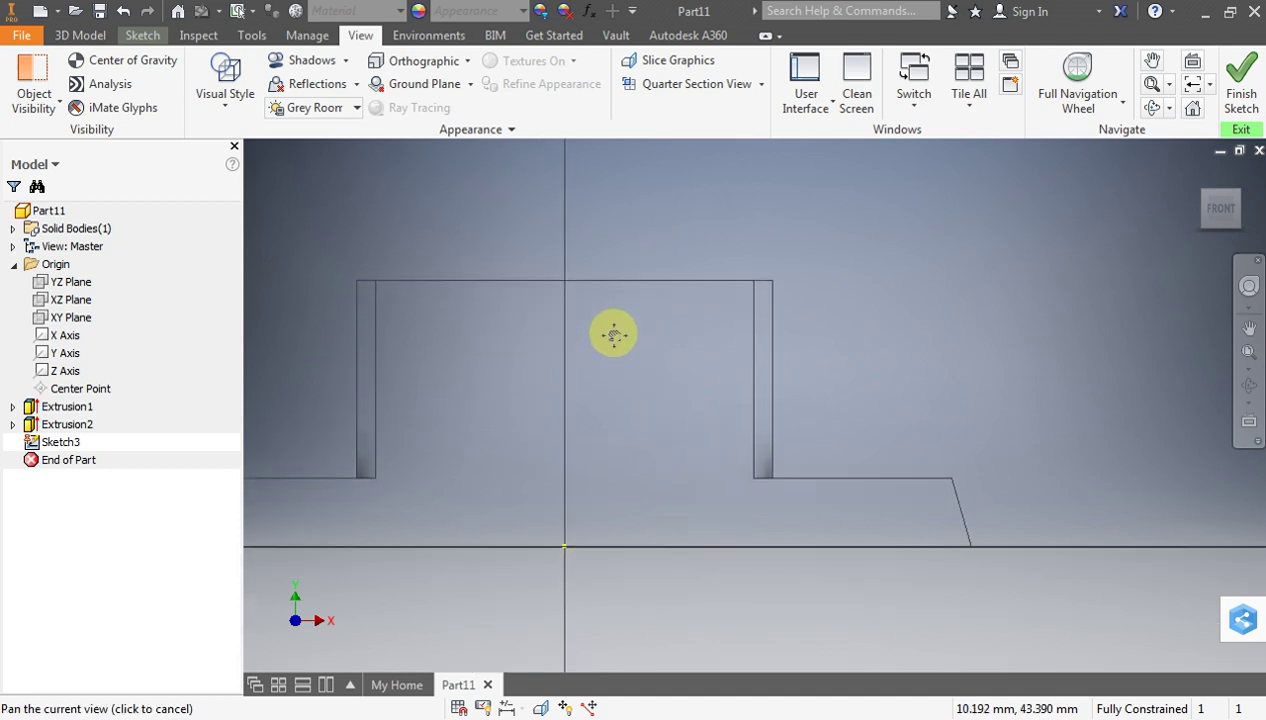
left_click(142, 35)
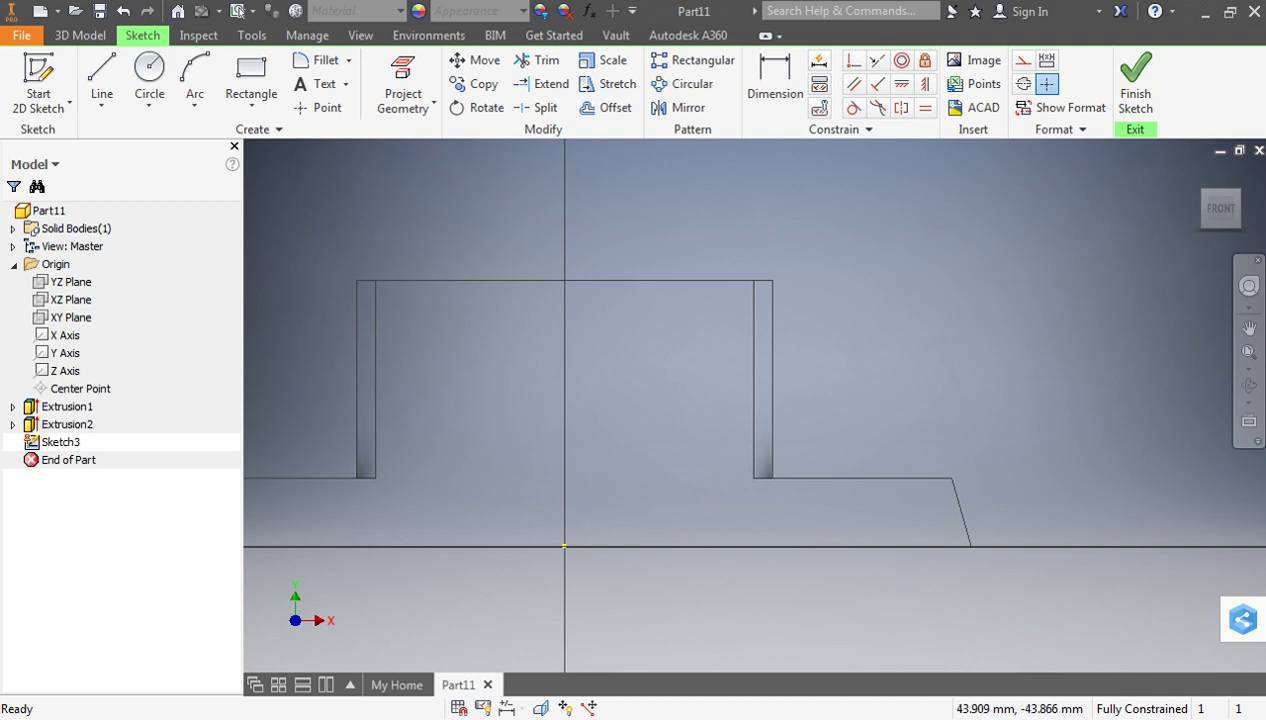
Draw a 22 mm horizontal and 12 mm vertical line from the top centre, then undo them
left_click(700, 716)
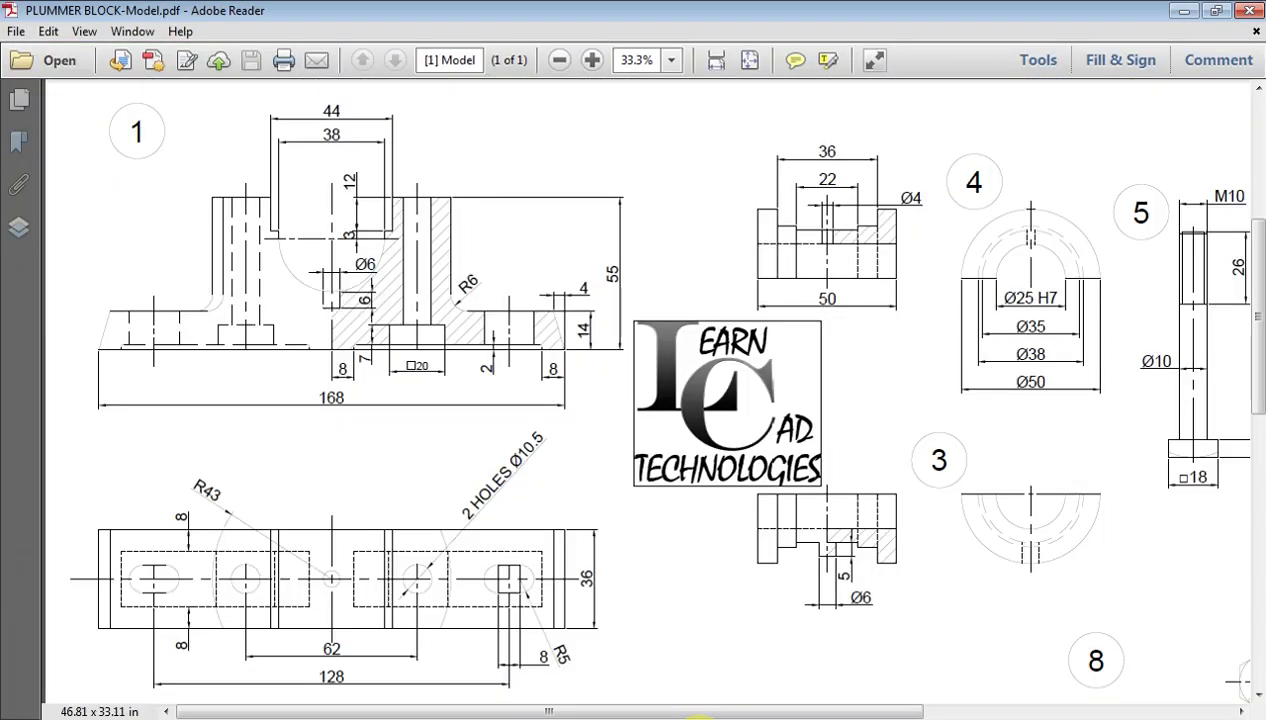
left_click(700, 716)
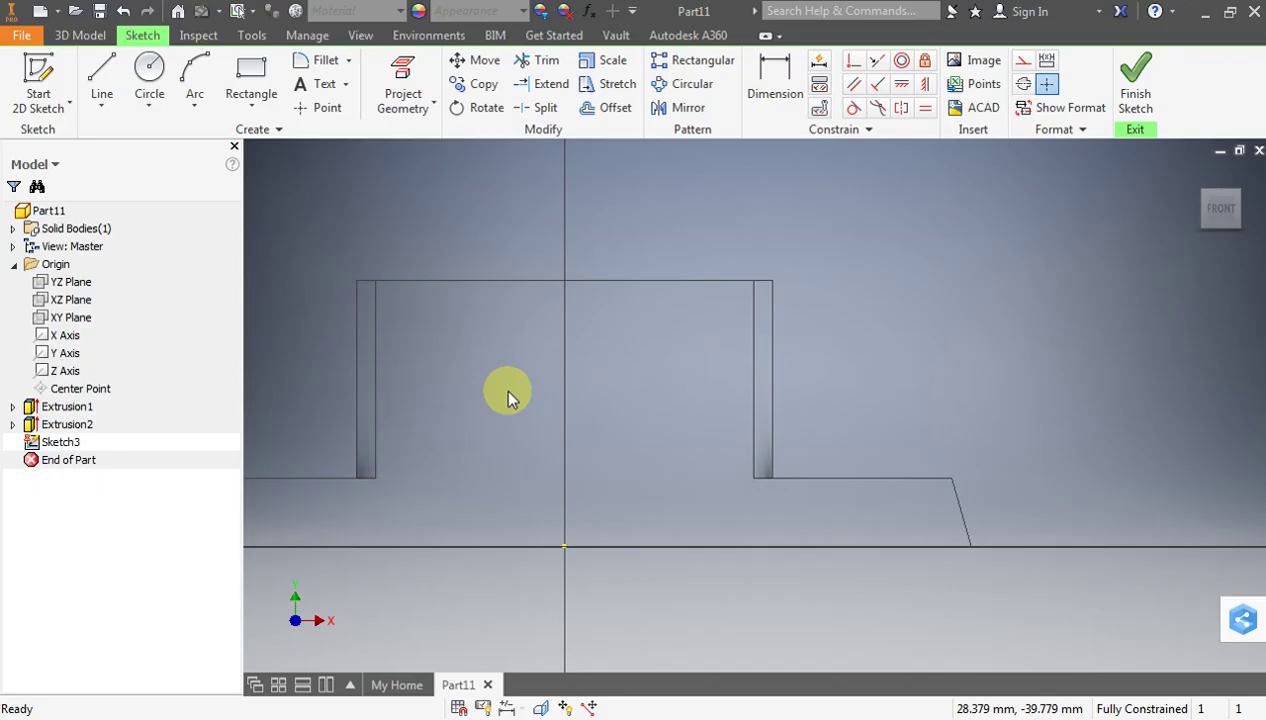
left_click(110, 86)
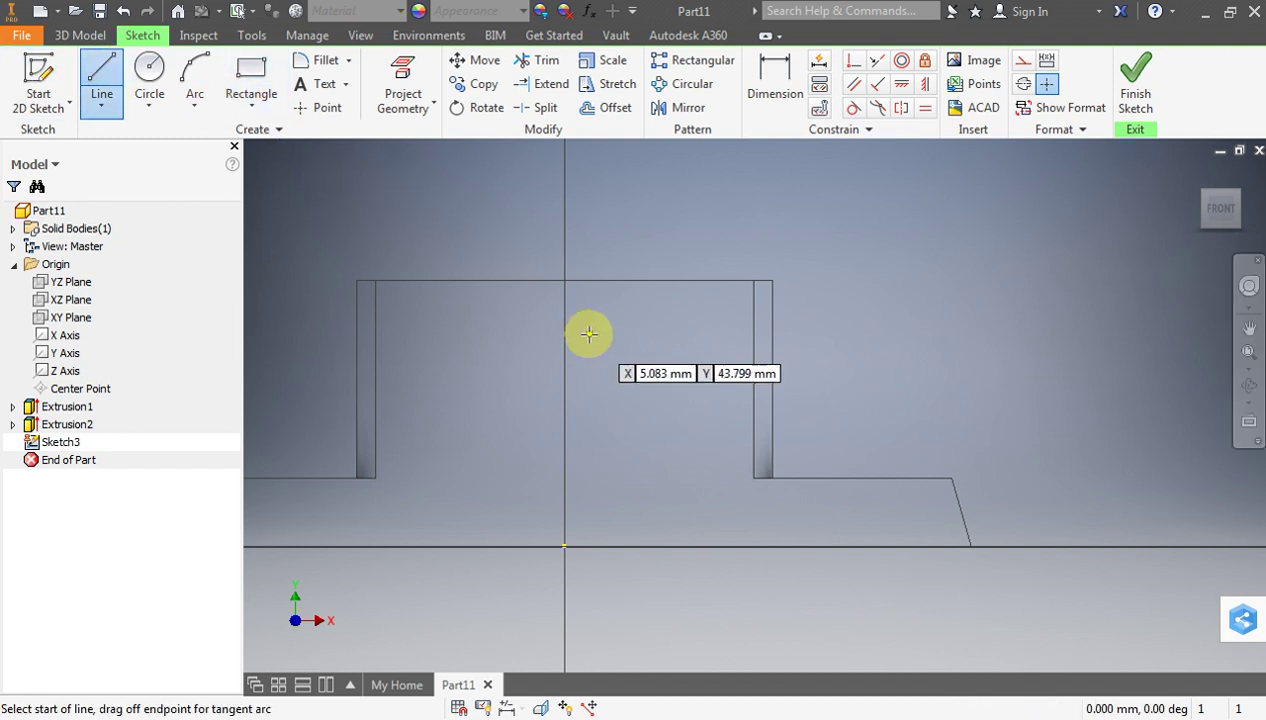
left_click(563, 282)
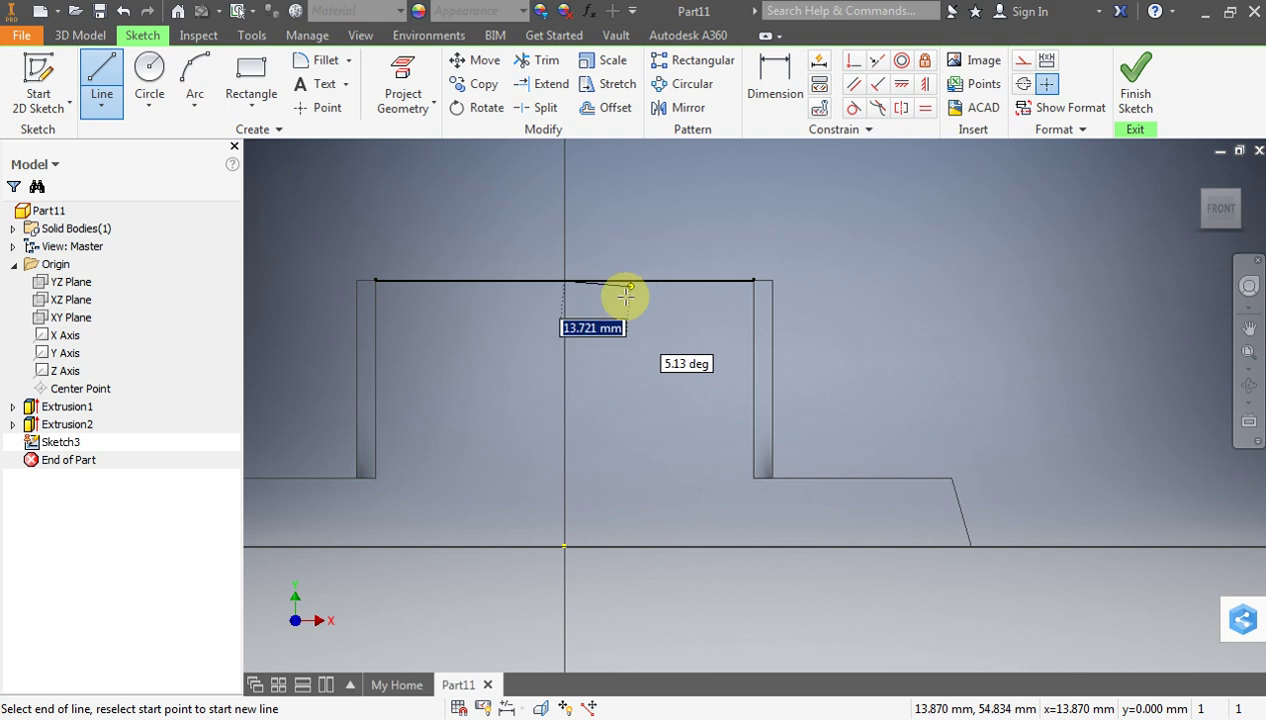
key("alt+Tab")
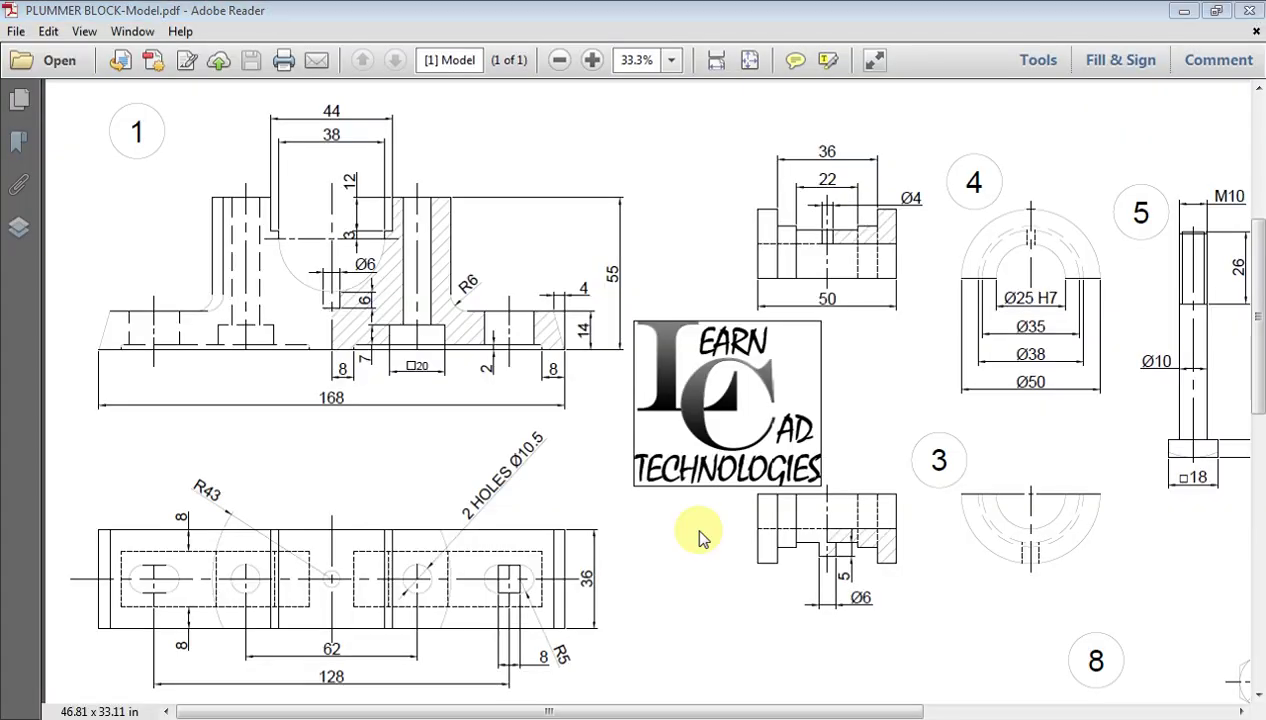
key("alt+Tab")
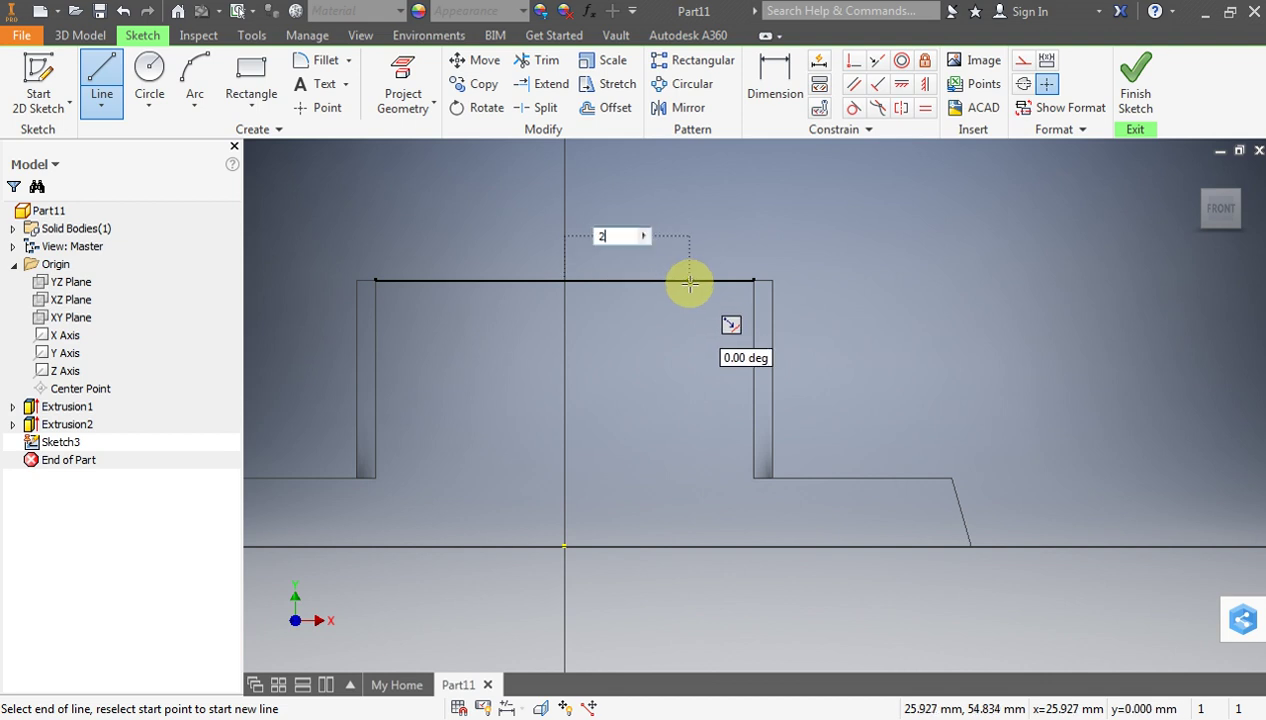
type("2")
key("Return")
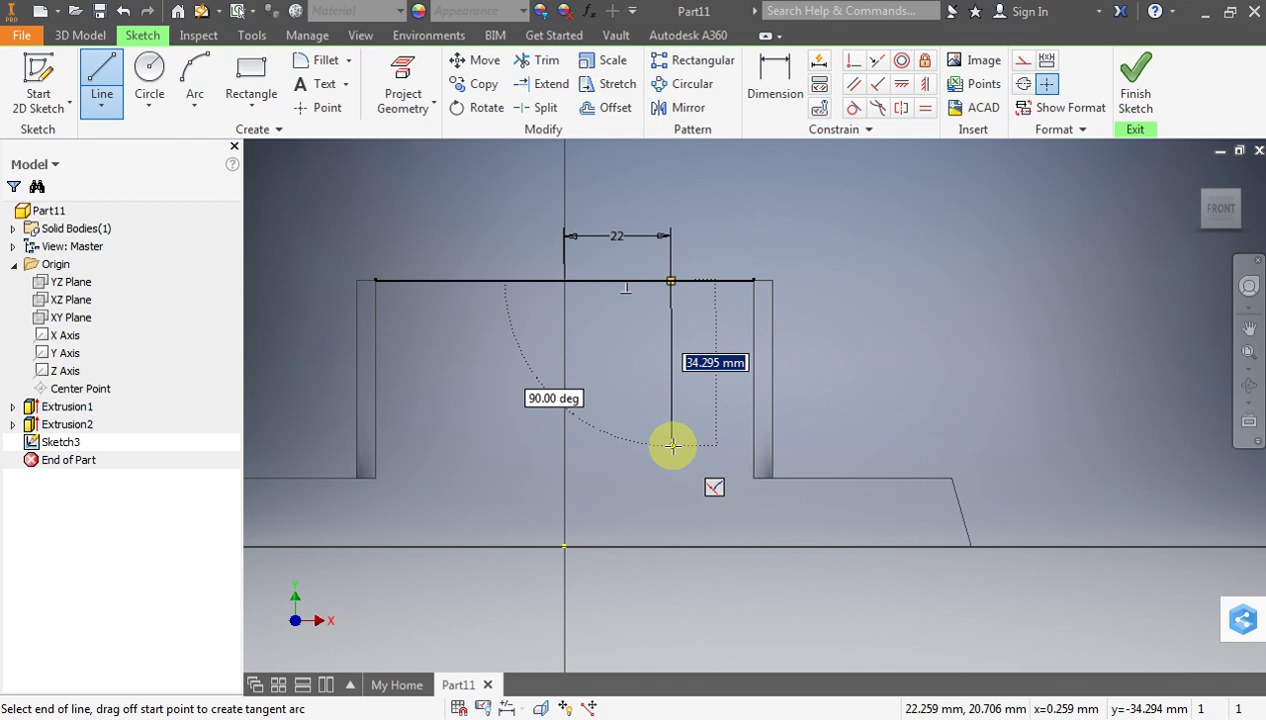
key("alt+Tab")
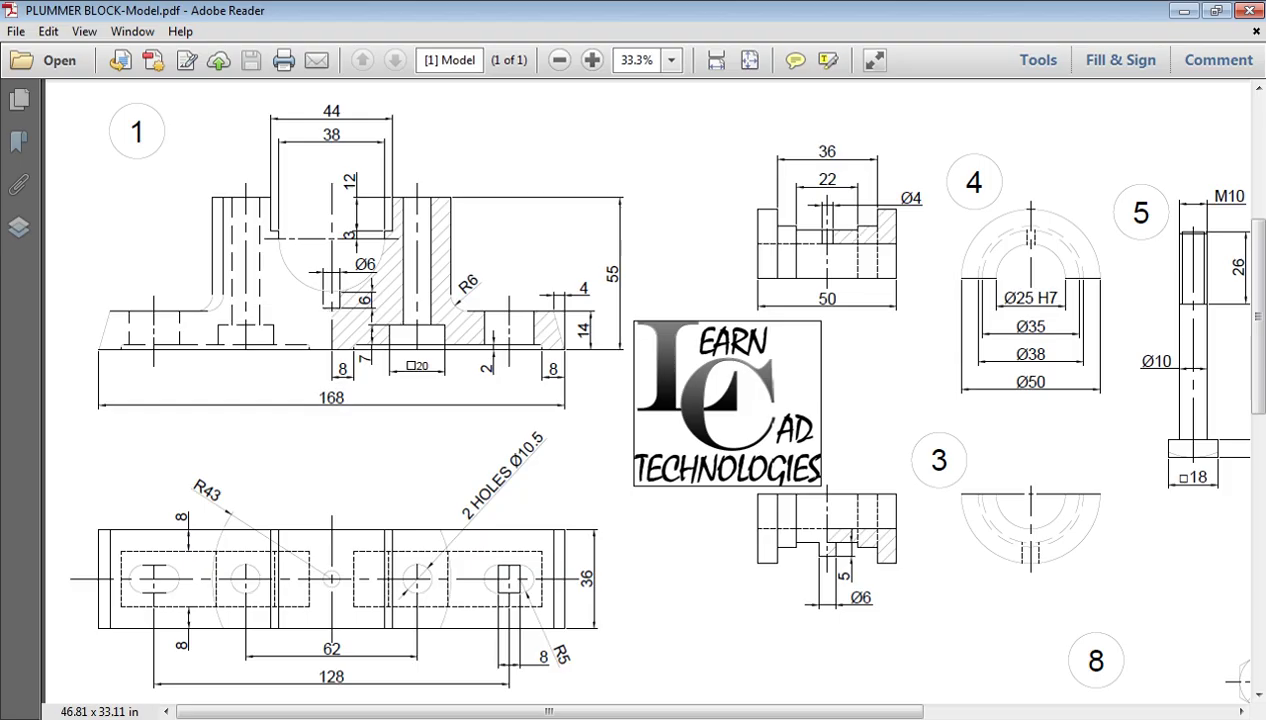
key("alt+Tab")
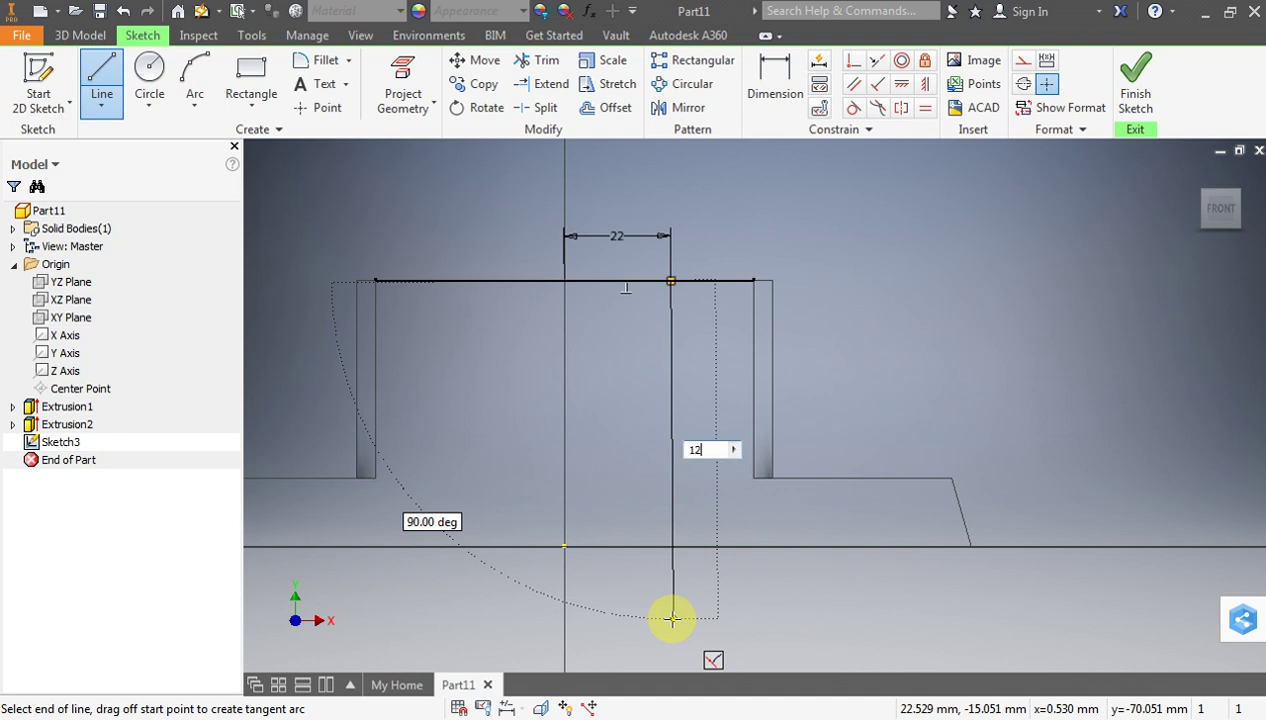
key("Return")
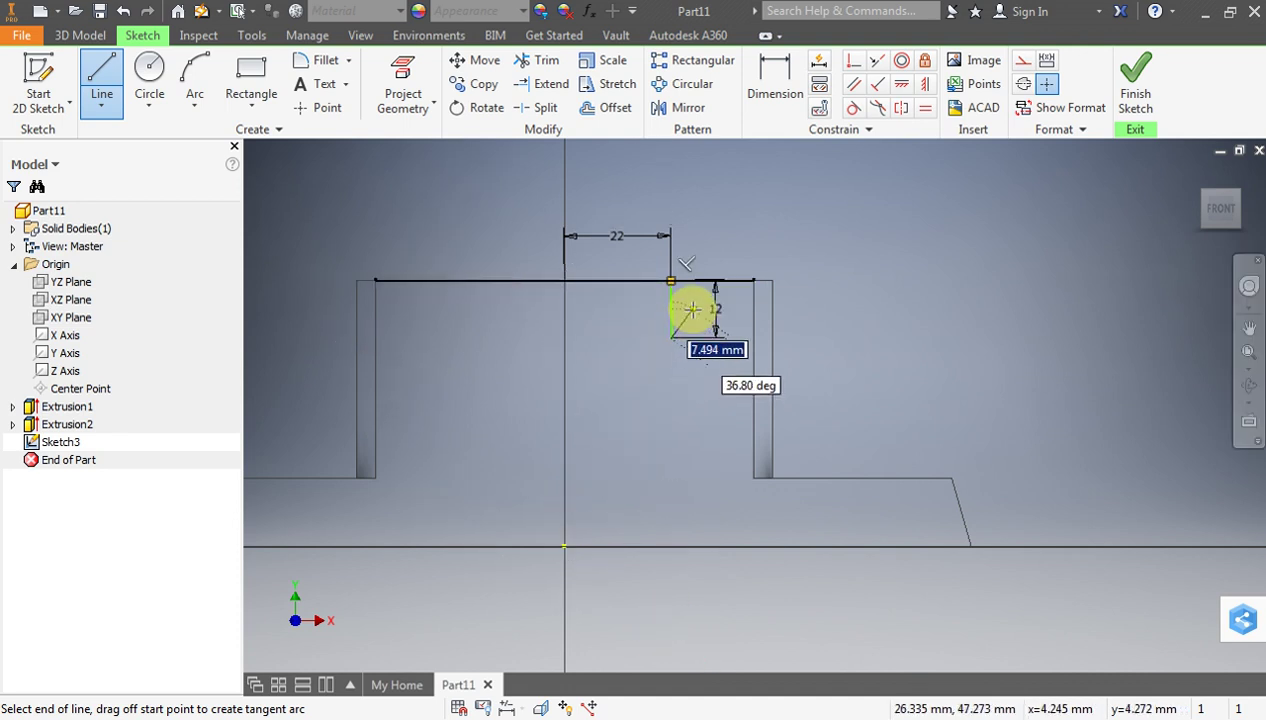
scroll(692, 312, "up", 3)
key("Escape")
scroll(700, 312, "down", 3)
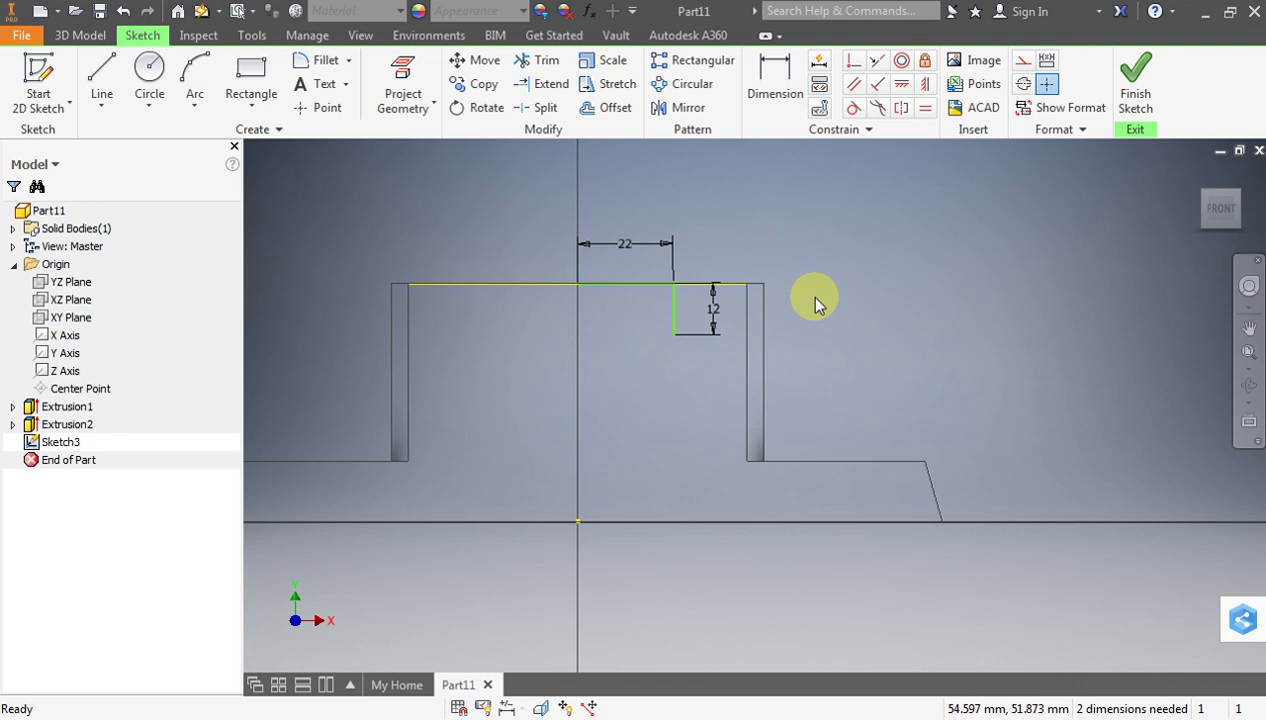
key("ctrl+z")
key("ctrl+z")
key("ctrl+z")
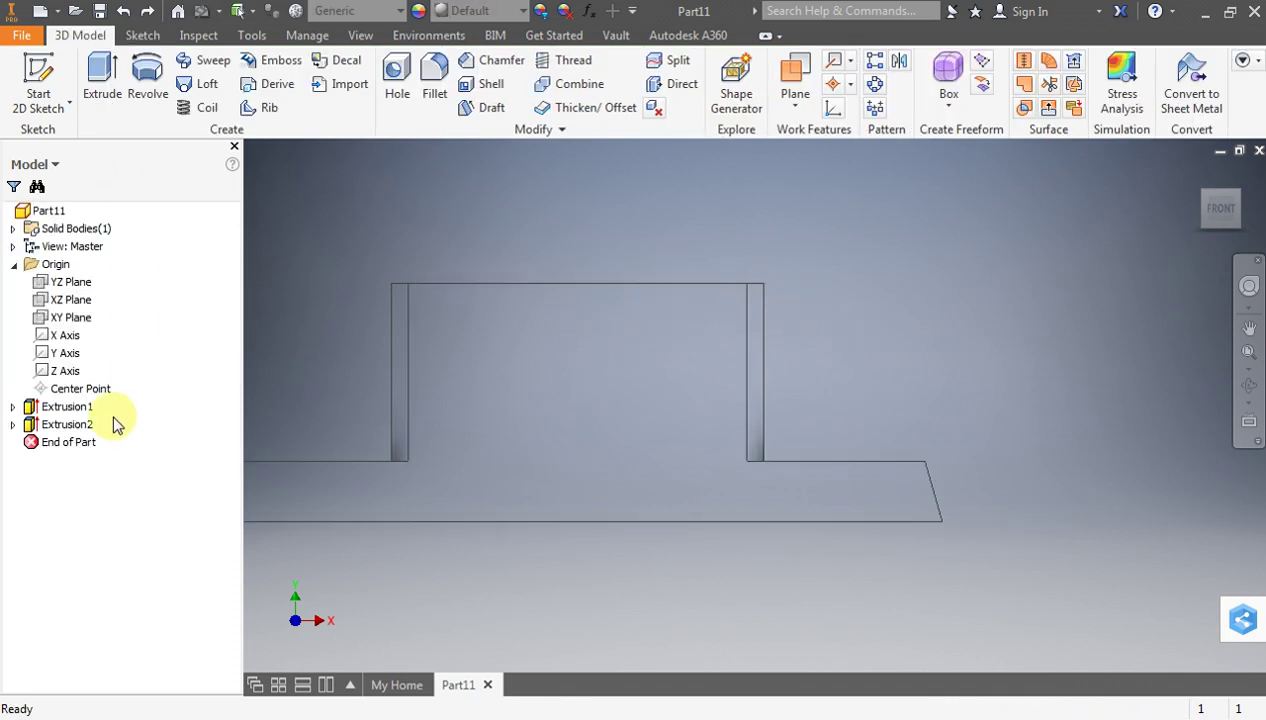
mouse_move(1221, 208)
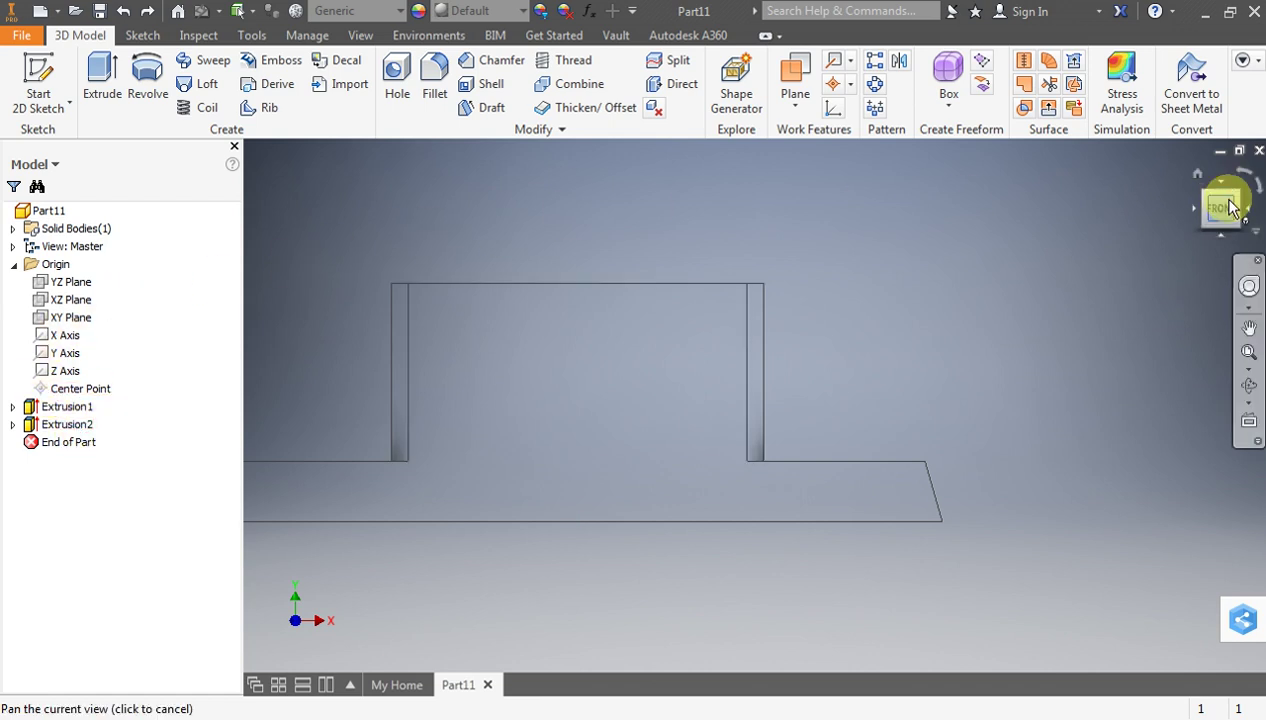
Return to the home view and open a new Sketch3 on the XY Plane
left_click(1240, 203)
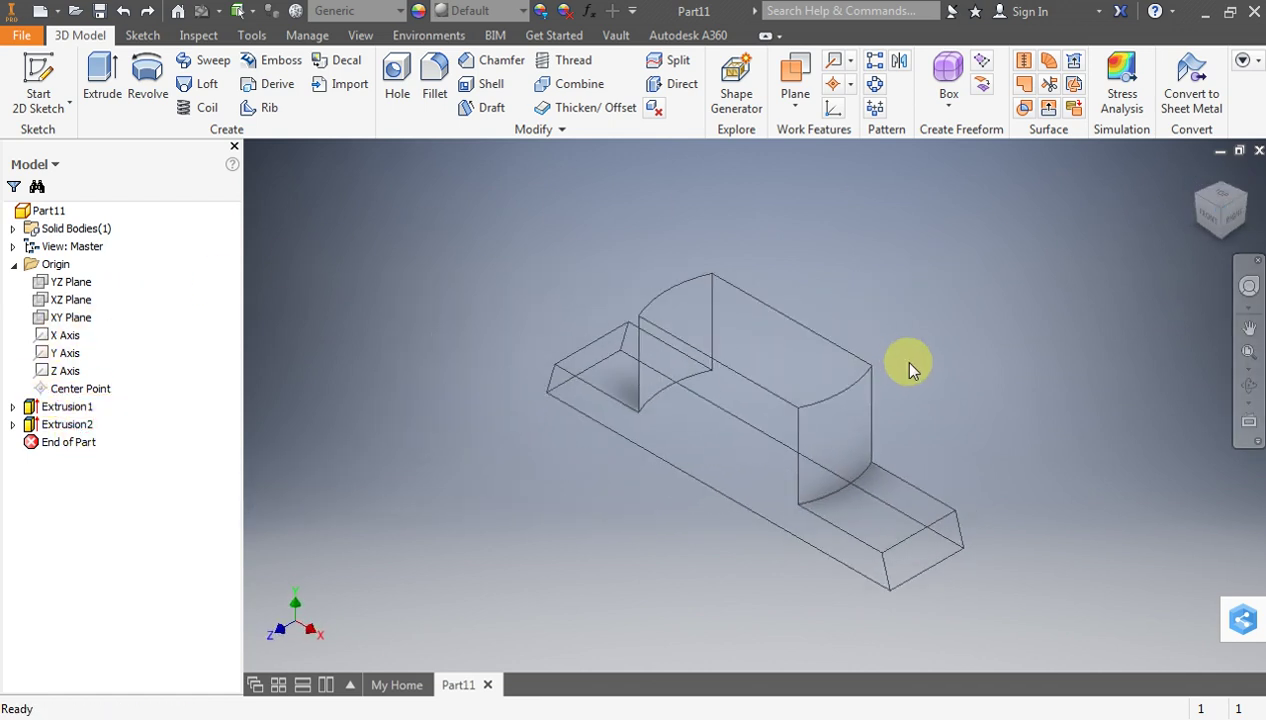
left_click(50, 70)
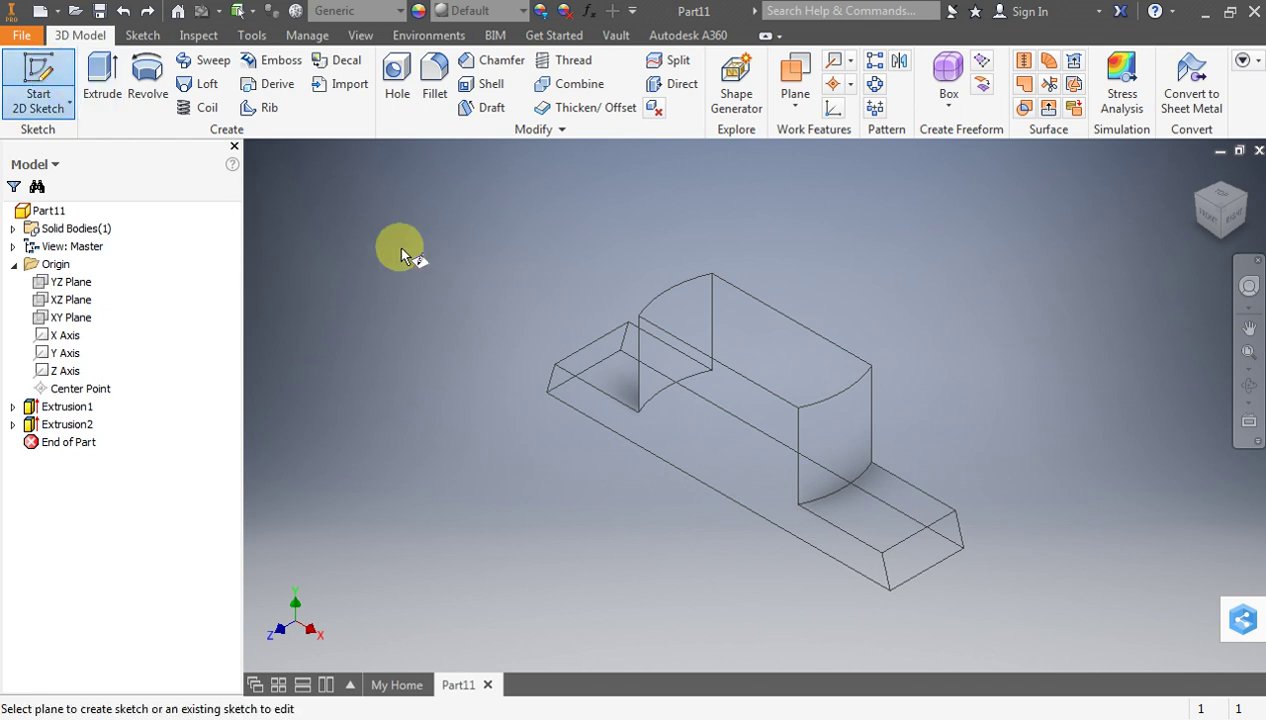
left_click(65, 315)
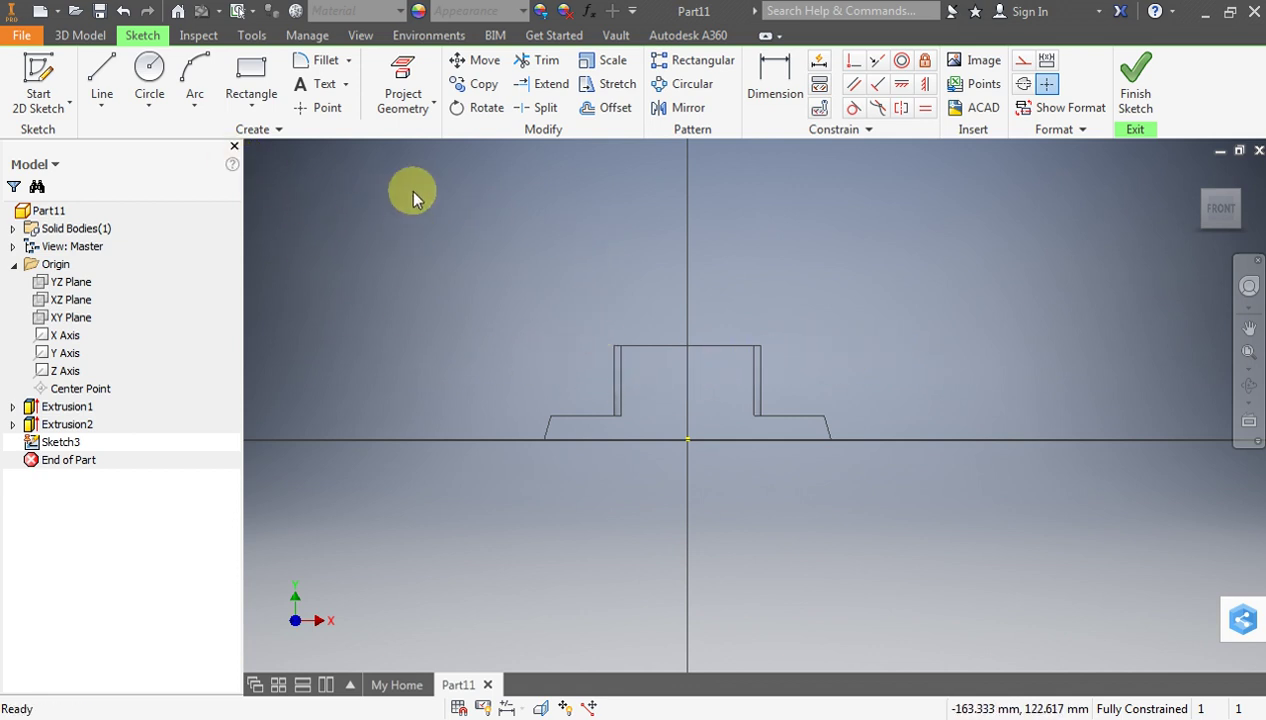
Draw a 55 mm vertical construction line up from the sketch origin
left_click(100, 68)
left_click(687, 440)
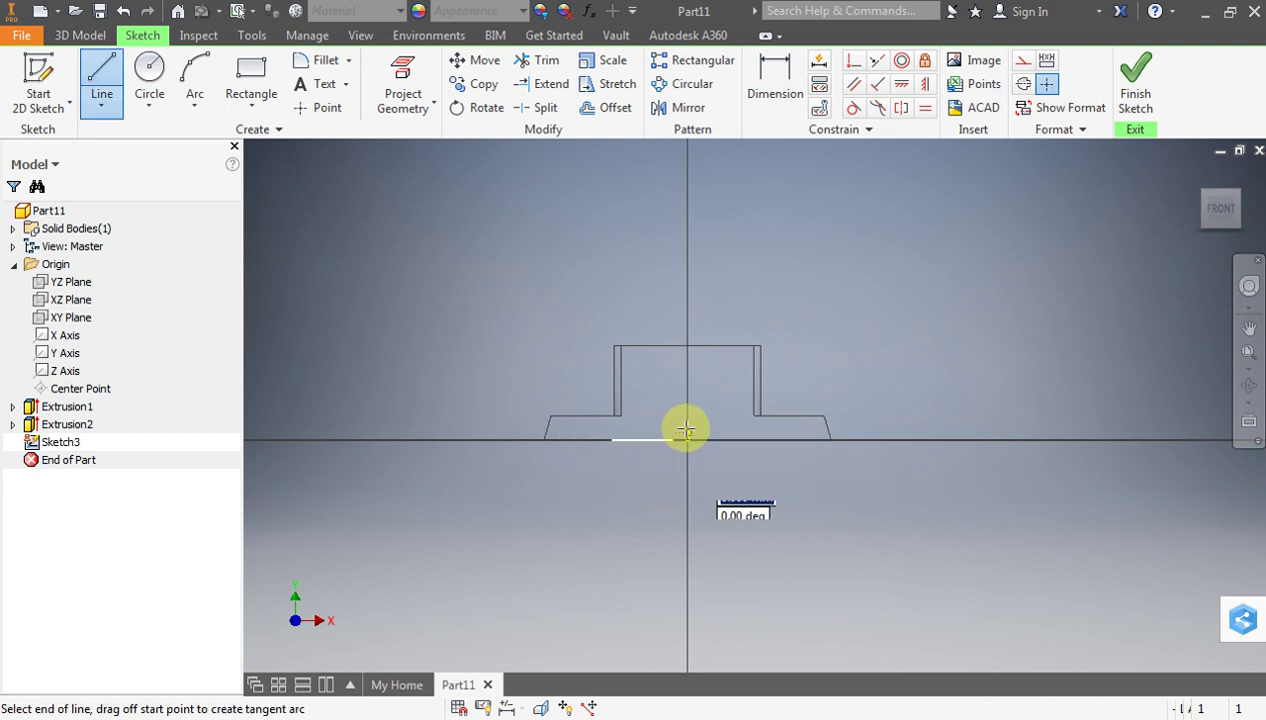
left_click(1022, 66)
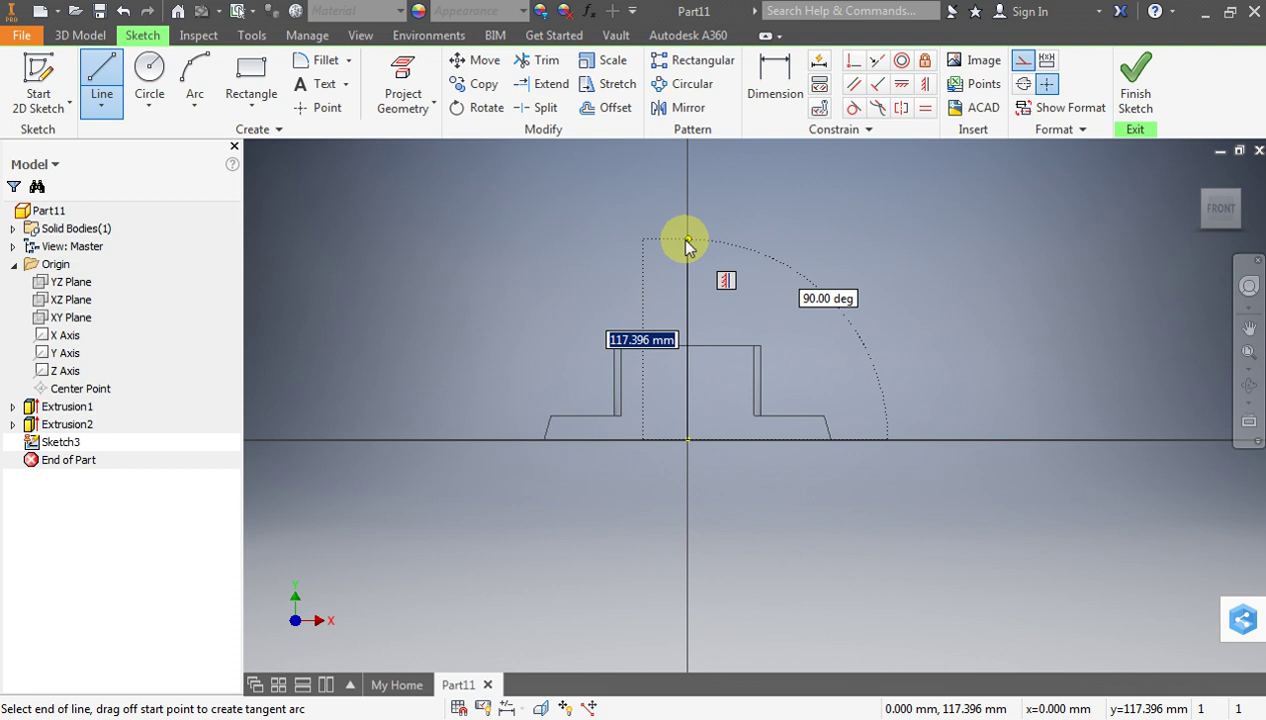
type("55")
key("Return")
key("Escape")
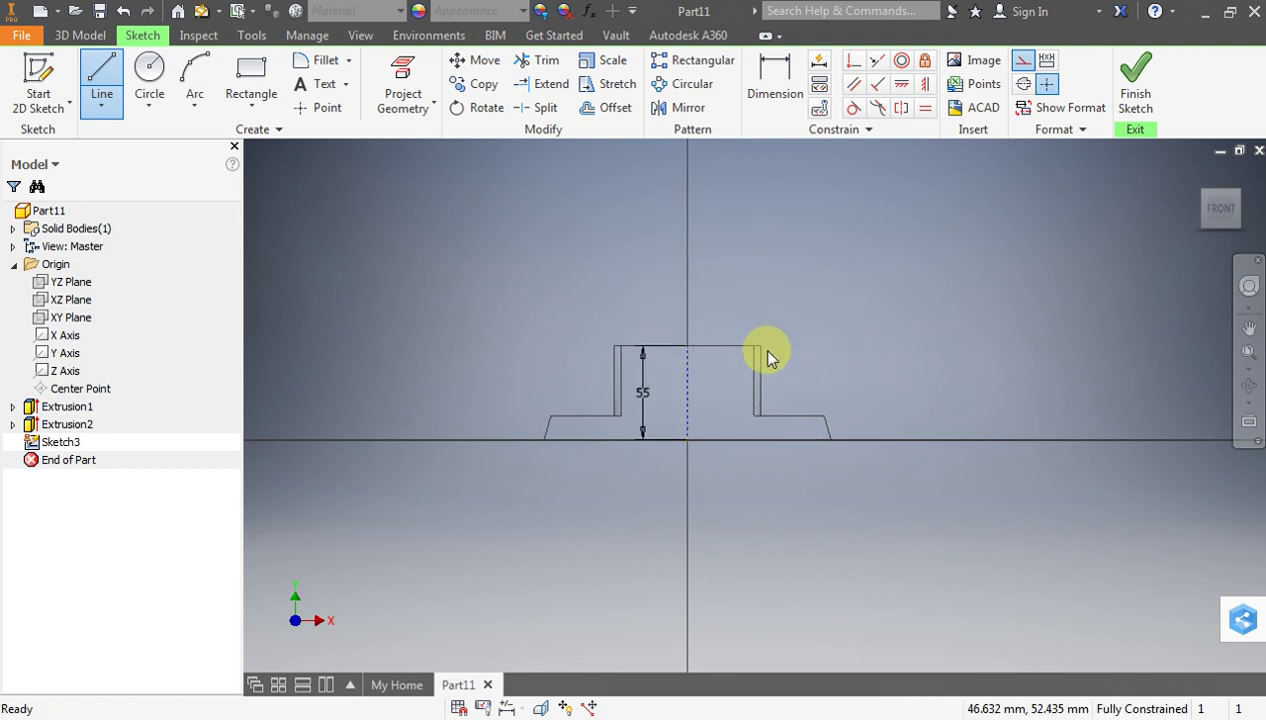
scroll(764, 348, "down", 3)
scroll(764, 348, "up", 4)
scroll(790, 330, "up", 3)
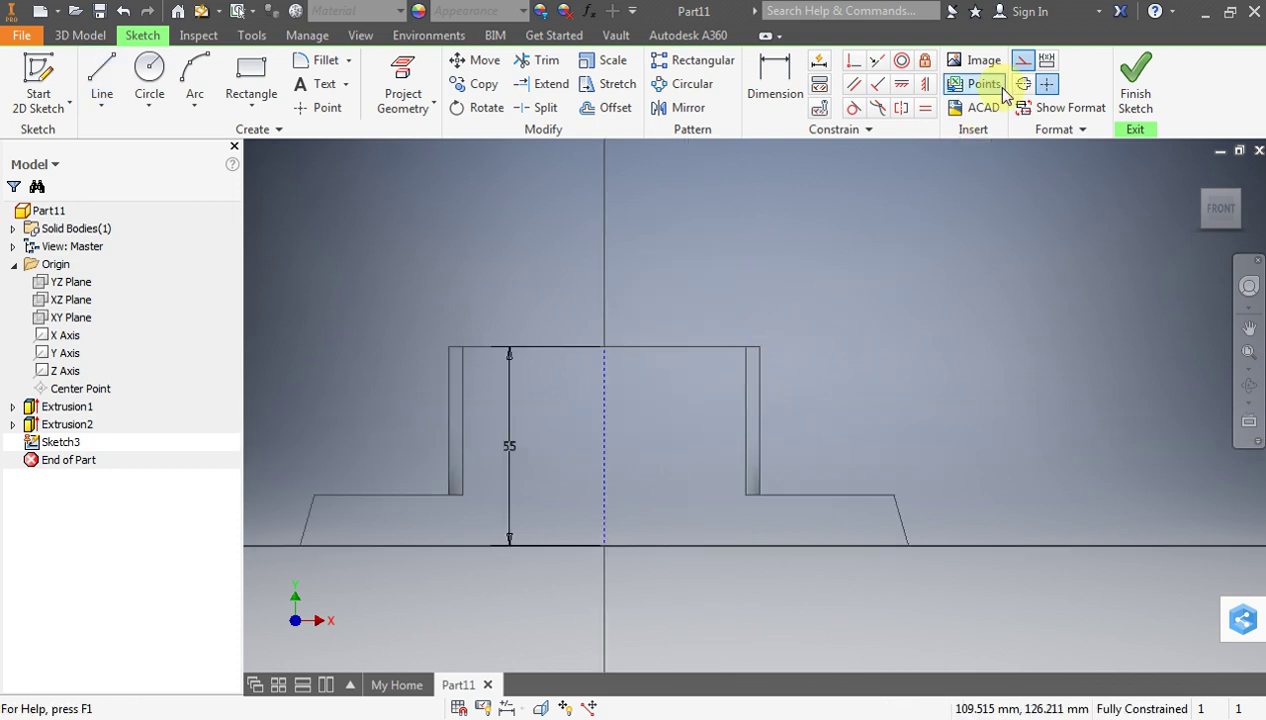
Draw a 22 mm solid line along the top edge from the centreline, removing a stray 12 mm segment
left_click(1022, 60)
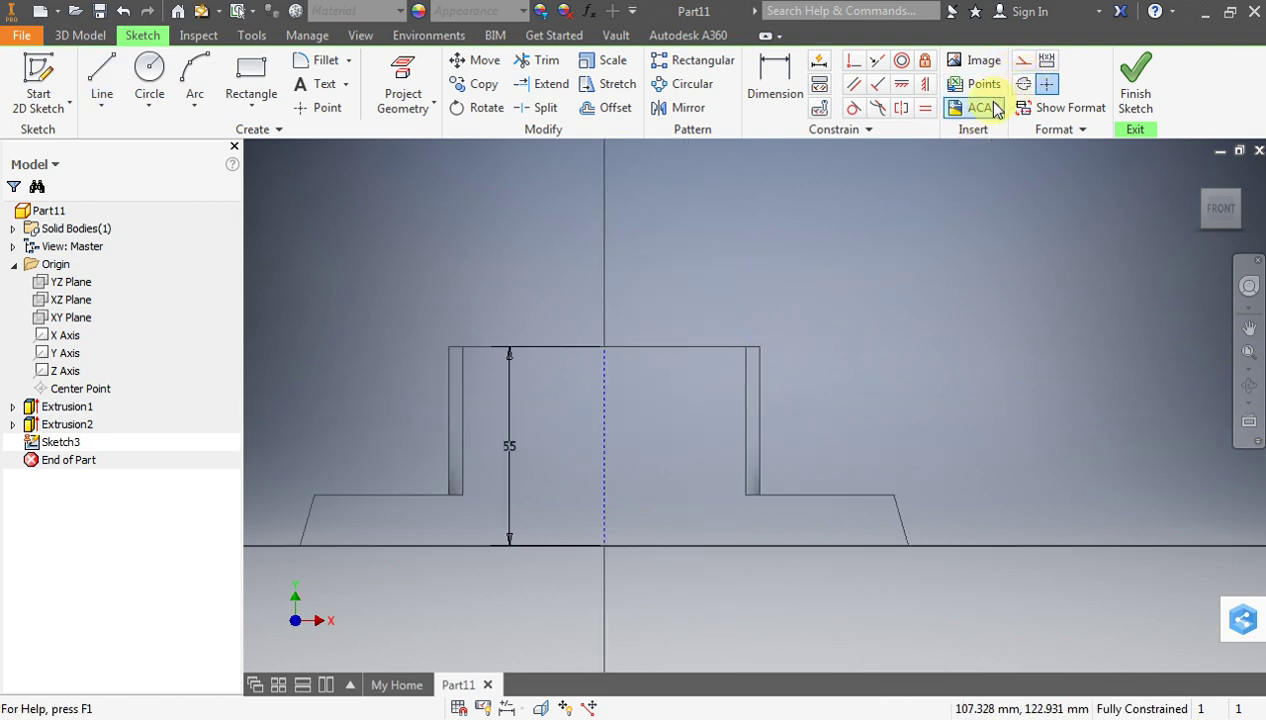
left_click(102, 70)
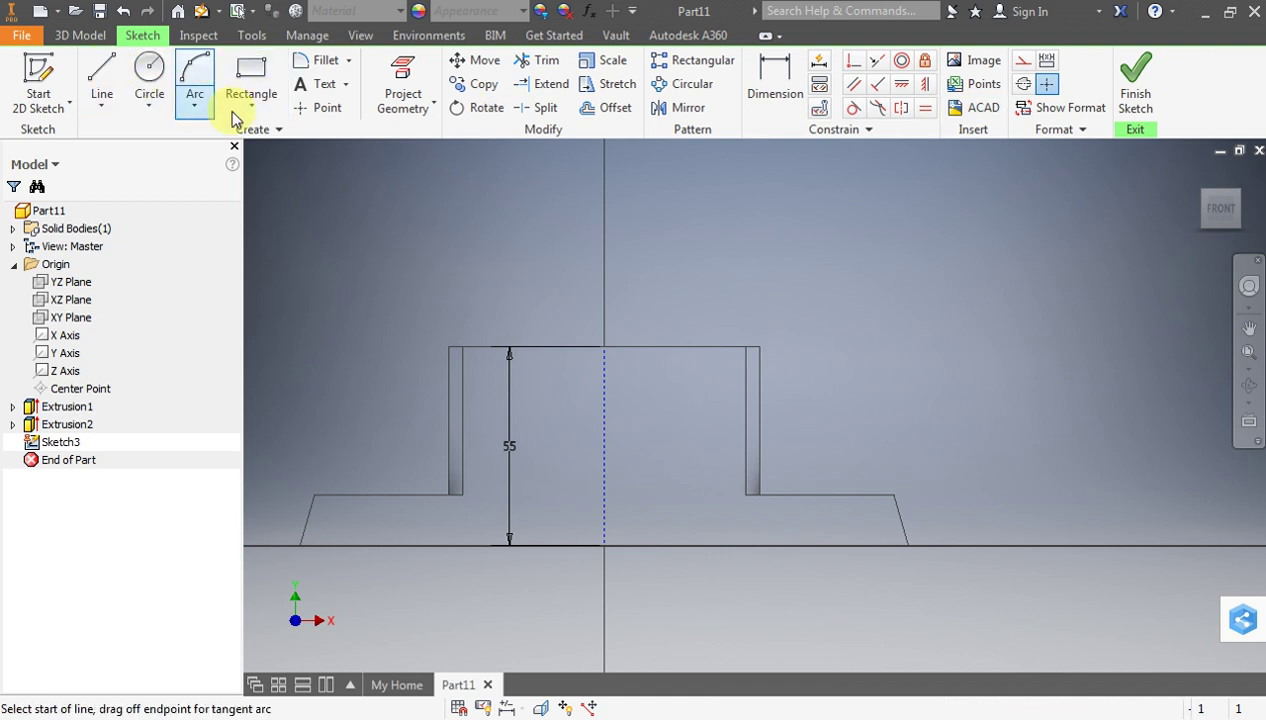
left_click(604, 347)
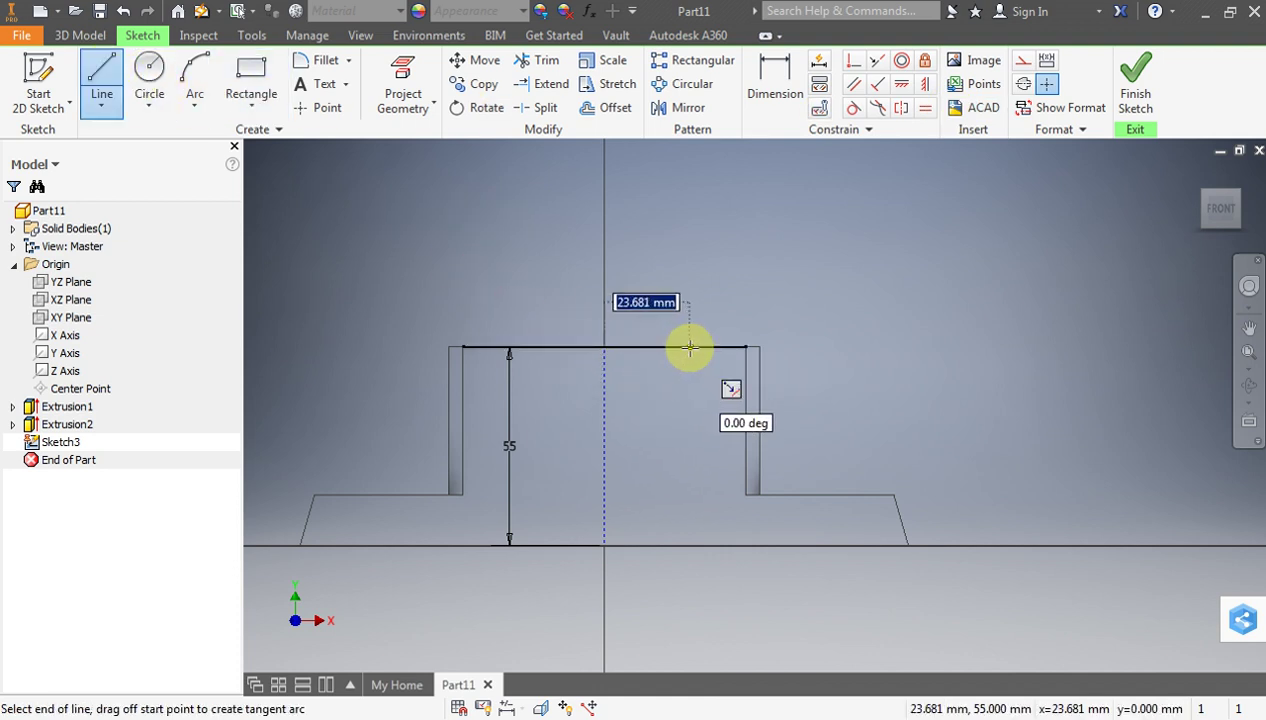
key("Return")
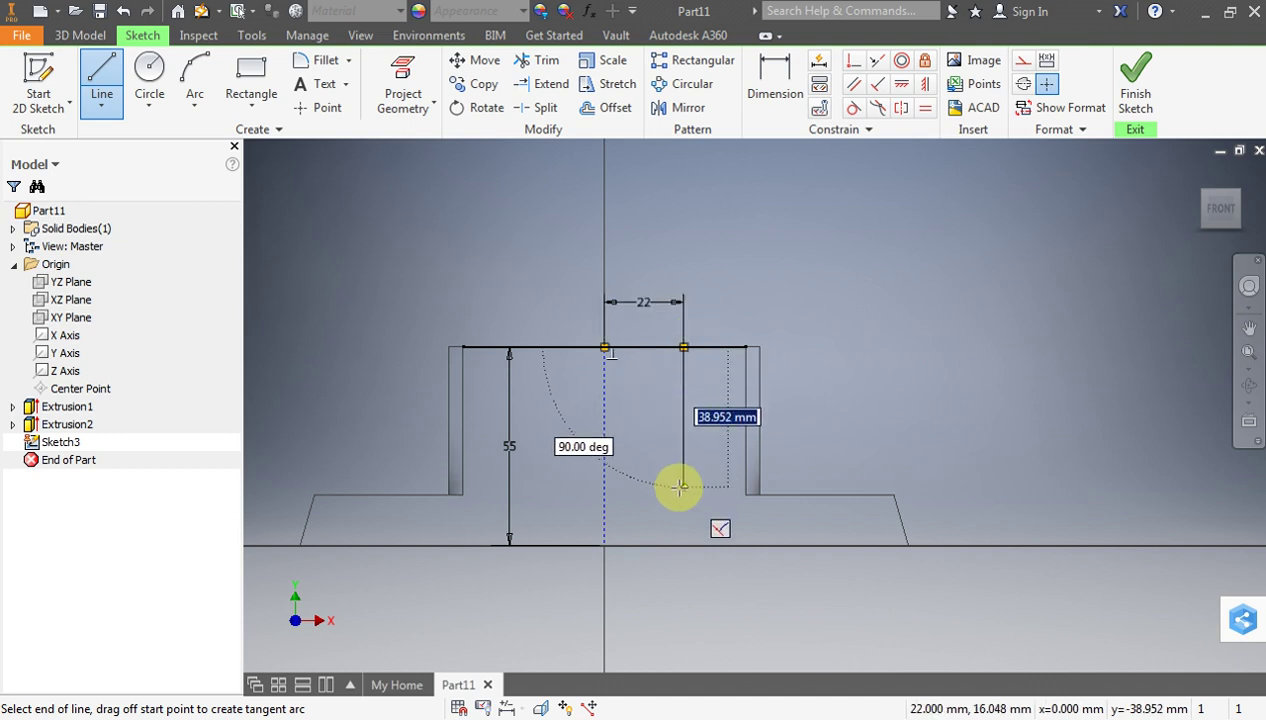
type("2")
key("Tab")
type("0")
key("Return")
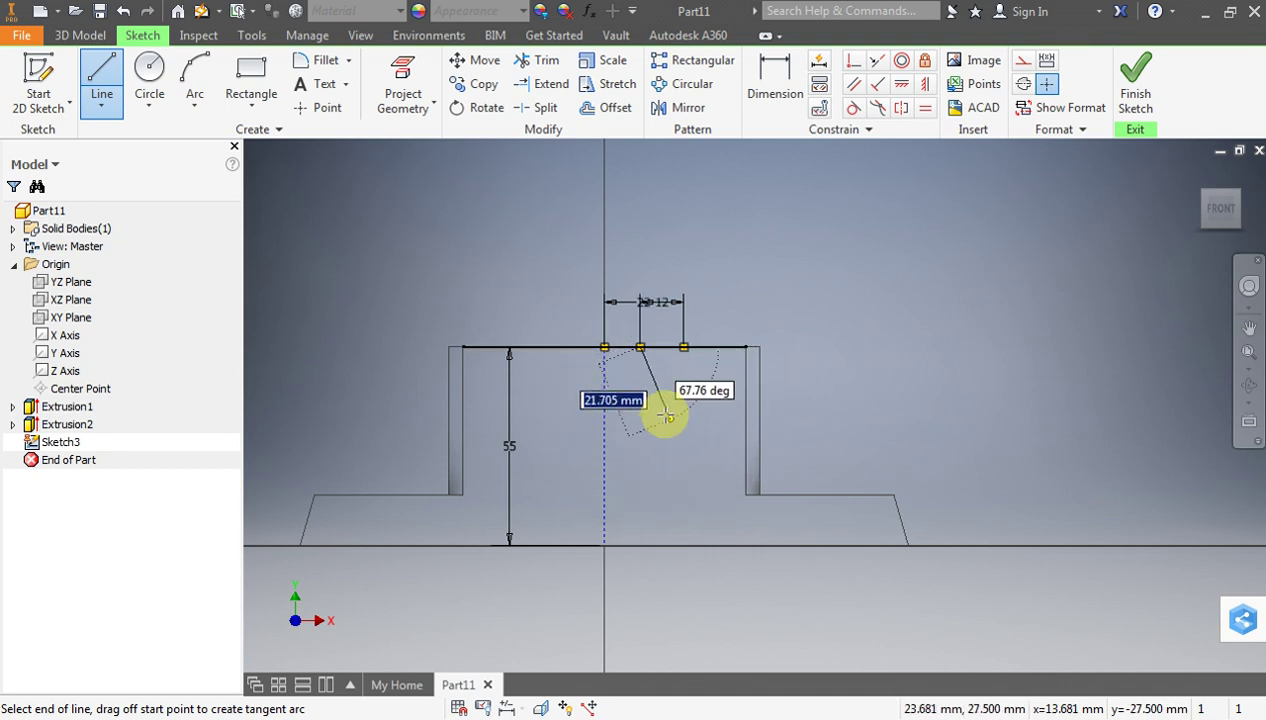
scroll(644, 382, "up", 1)
scroll(644, 382, "down", 3)
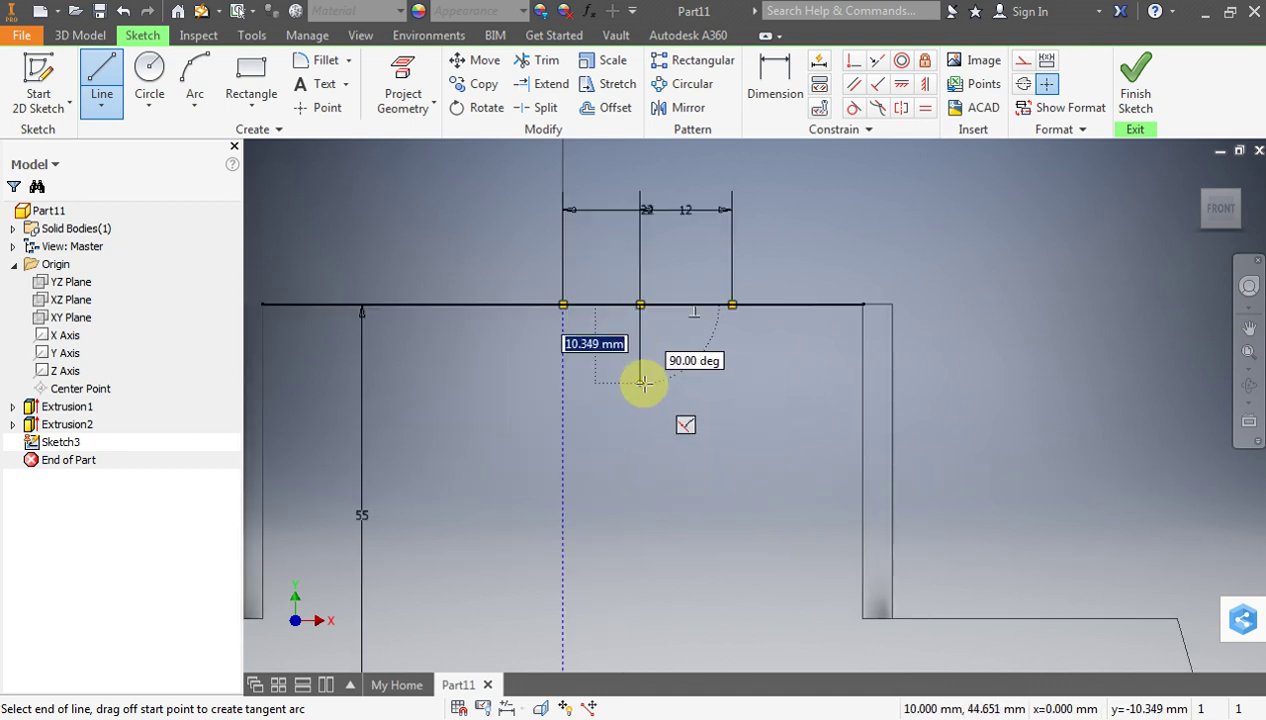
key("Escape")
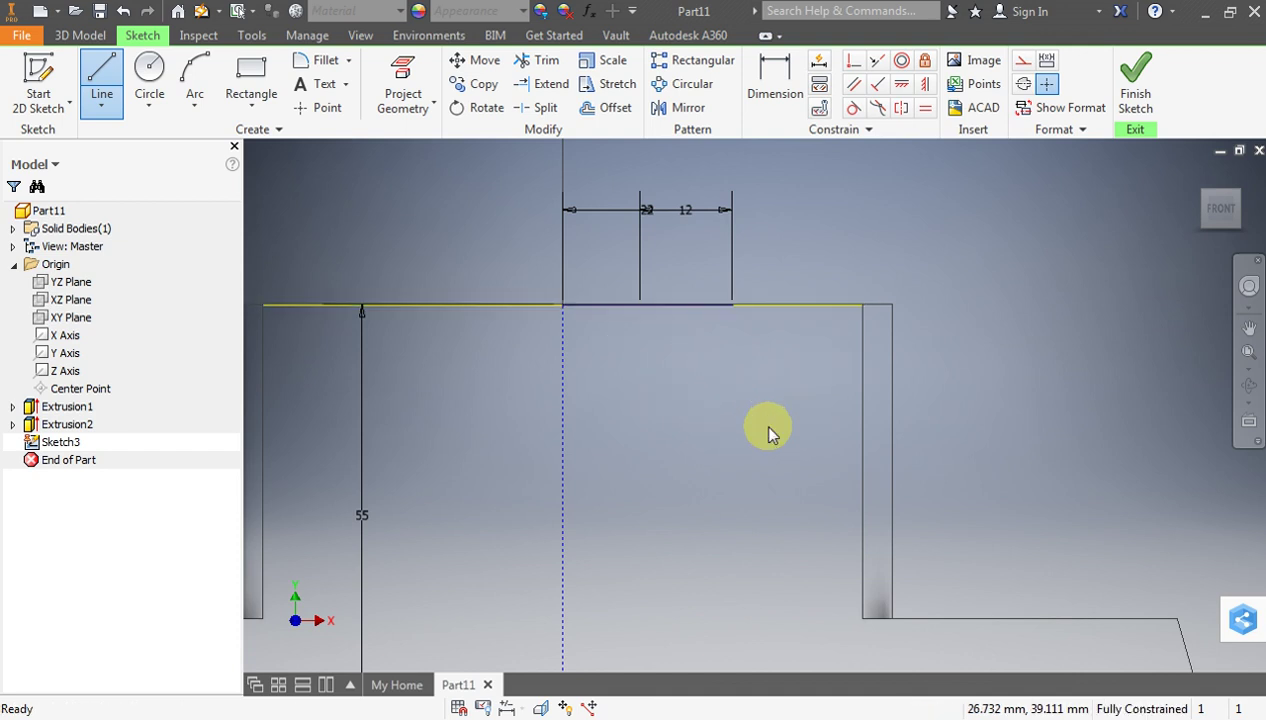
left_click(765, 421)
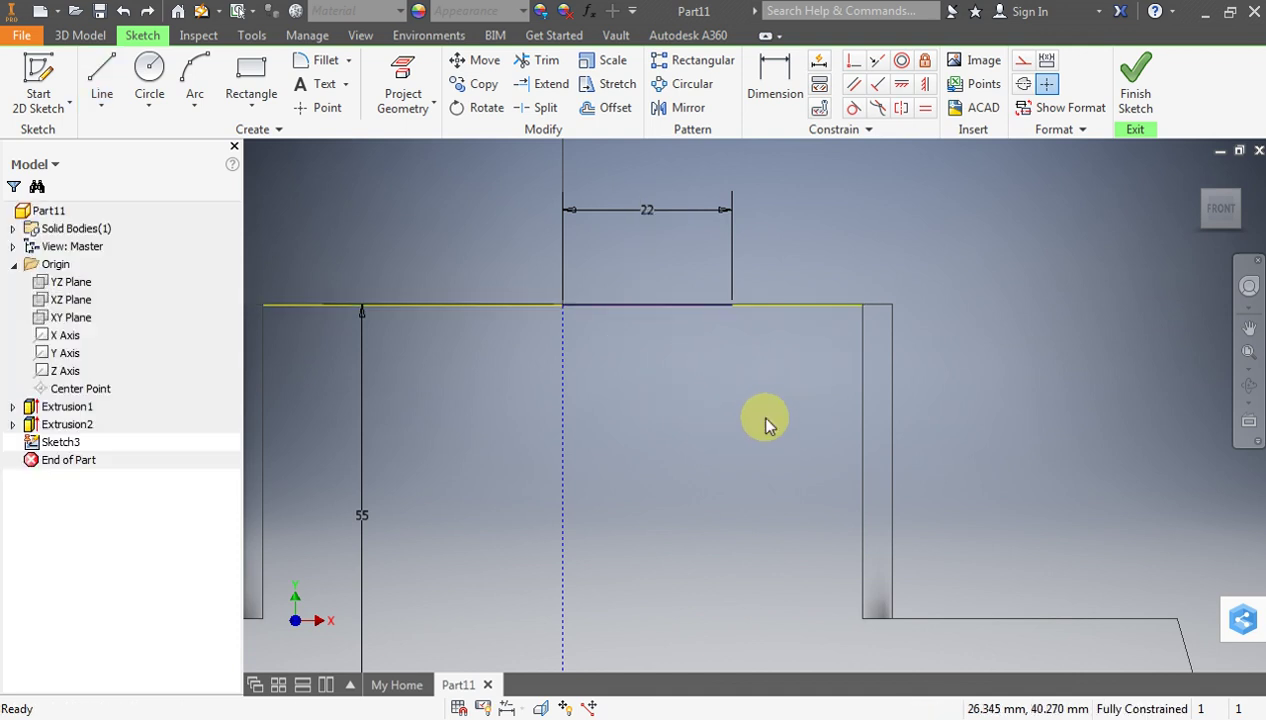
Draw the stepped edge from the 22 mm line's end: 12 mm down, 3 mm in, 3 mm down
left_click(101, 68)
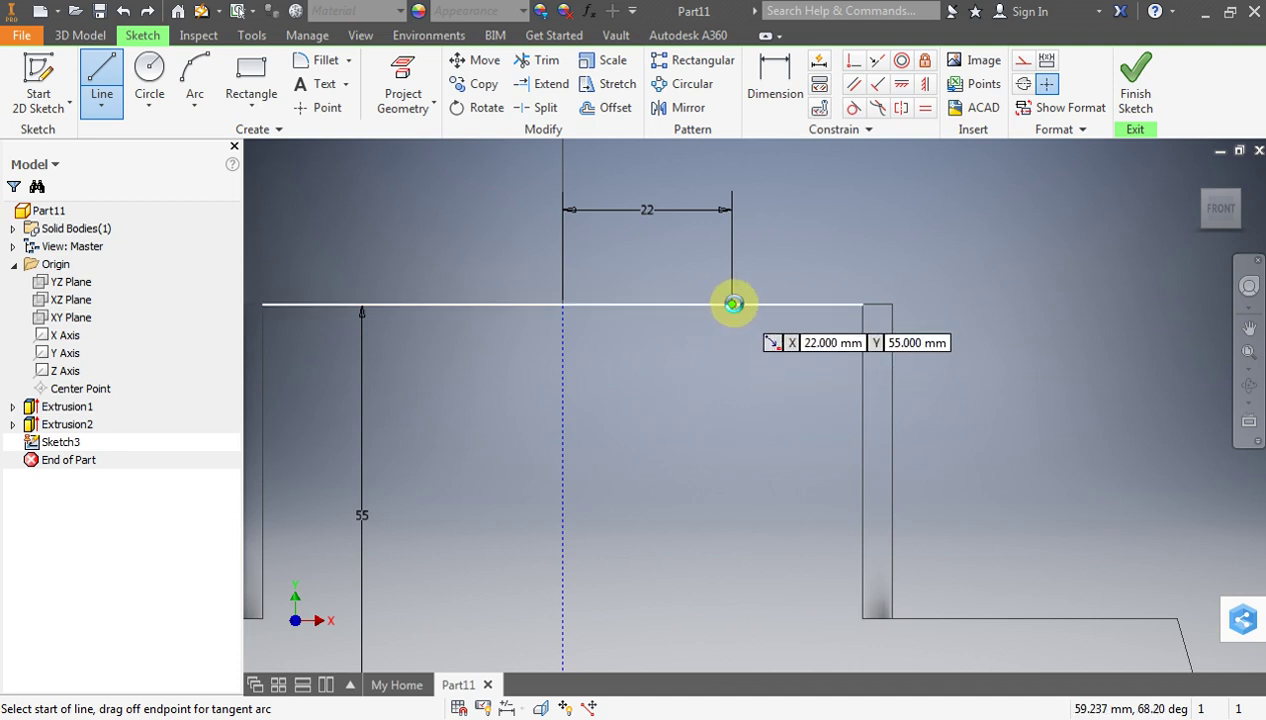
left_click(731, 304)
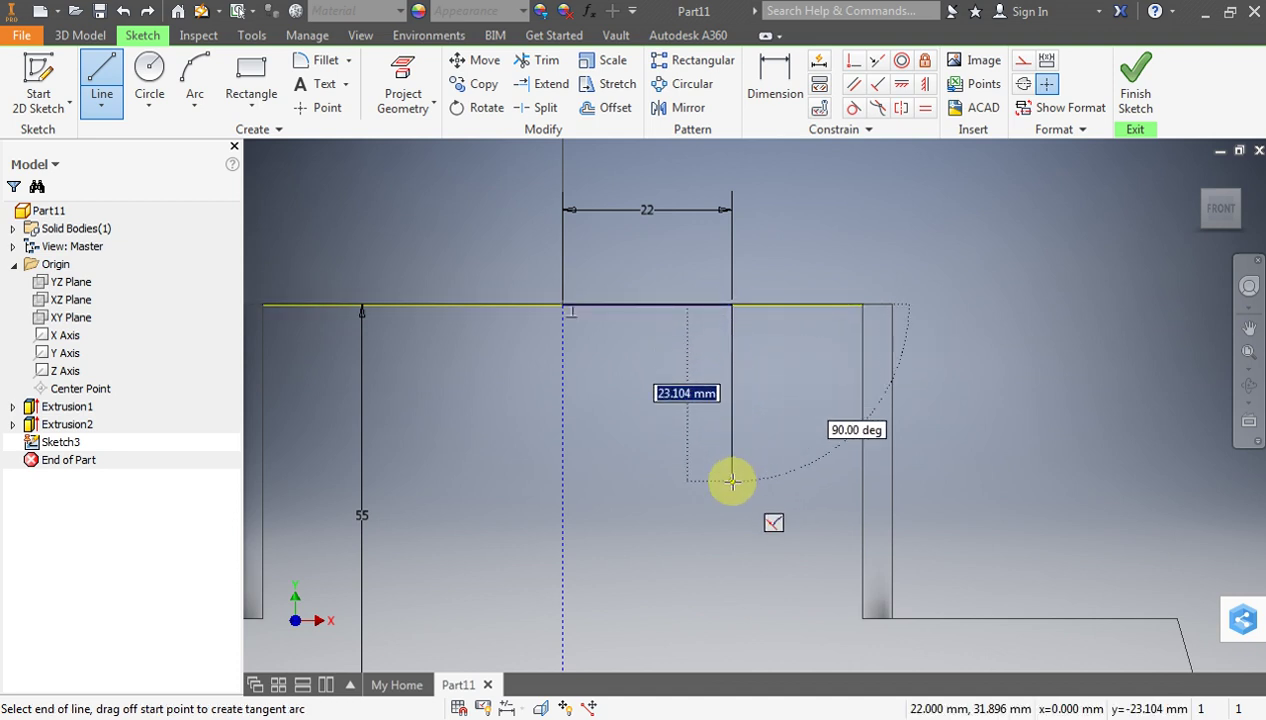
type("12")
key("Tab")
key("Return")
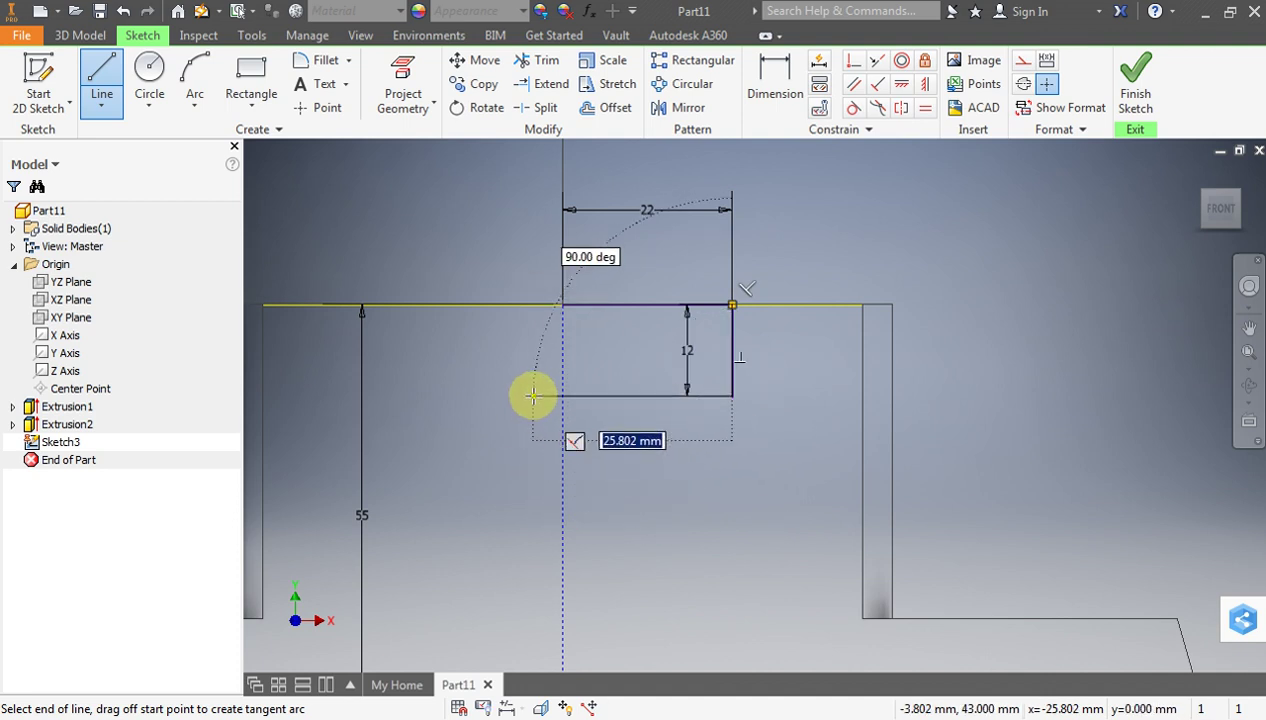
key("Tab")
key("Return")
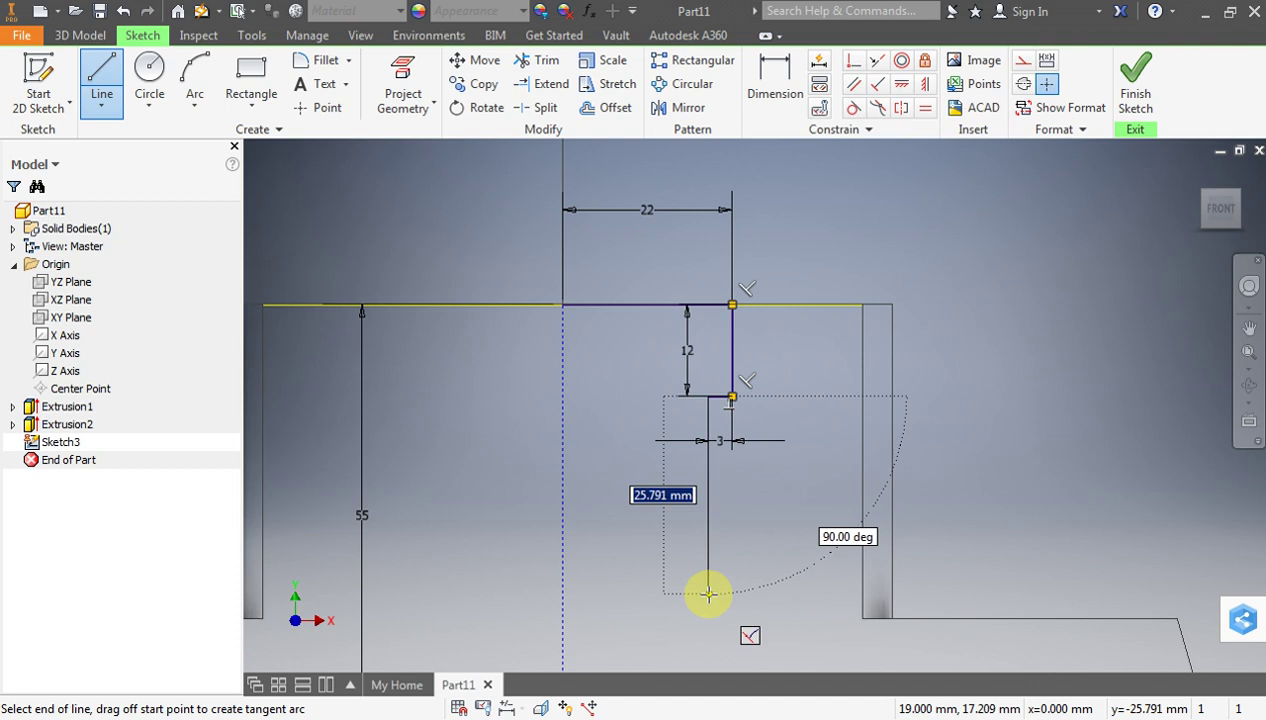
type("3")
key("Return")
key("Escape")
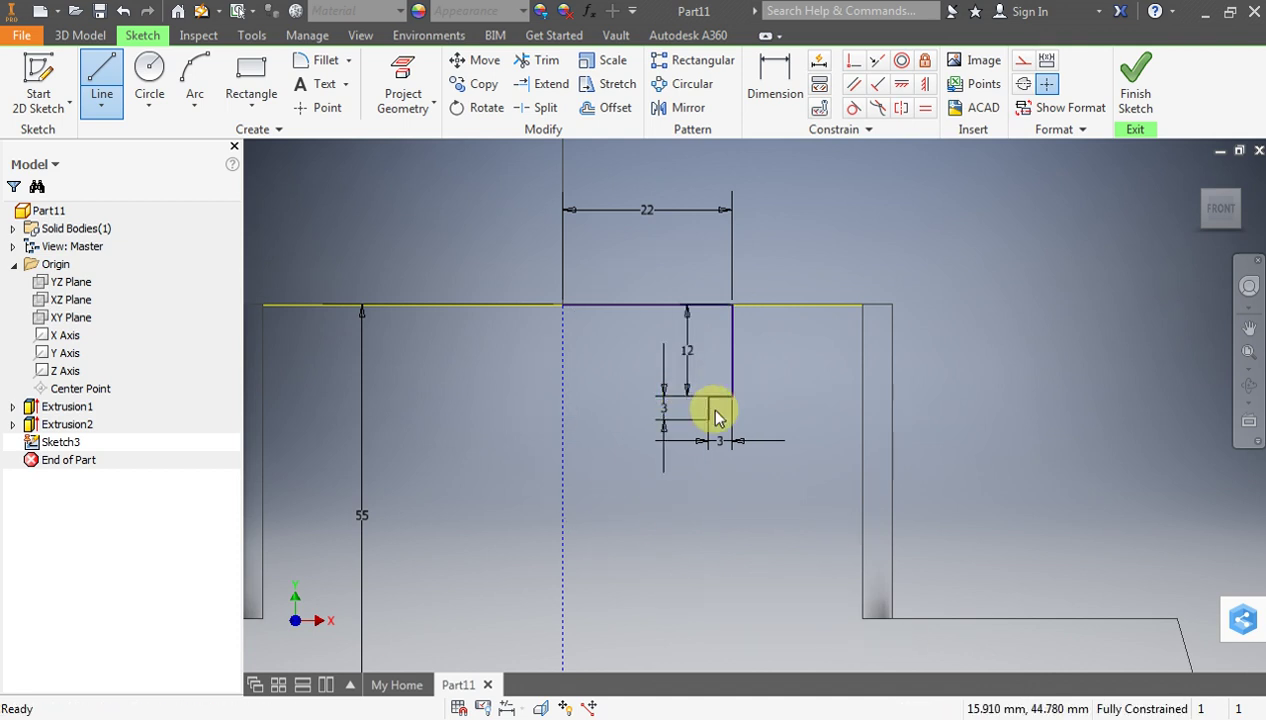
scroll(718, 412, "up", 3)
scroll(716, 416, "up", 1)
scroll(700, 385, "down", 2)
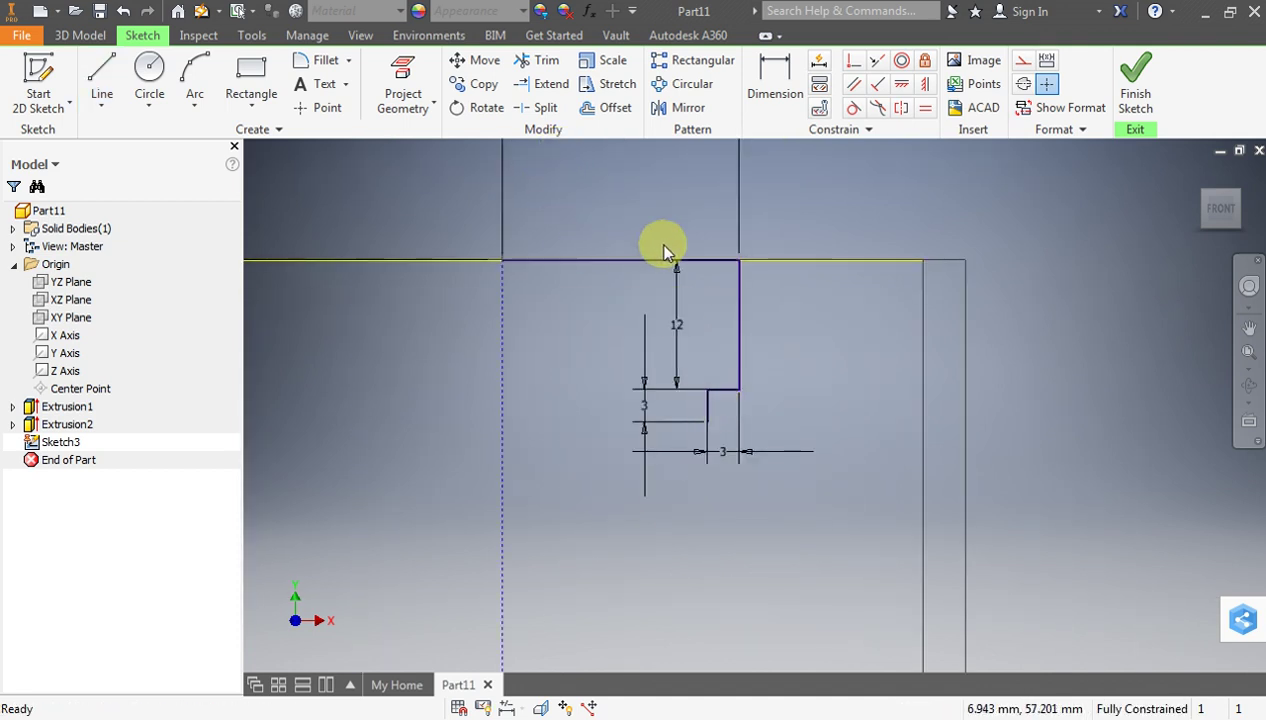
Add a horizontal construction line to the centreline and a circle centred there through the step corner
left_click(108, 66)
left_click(1022, 60)
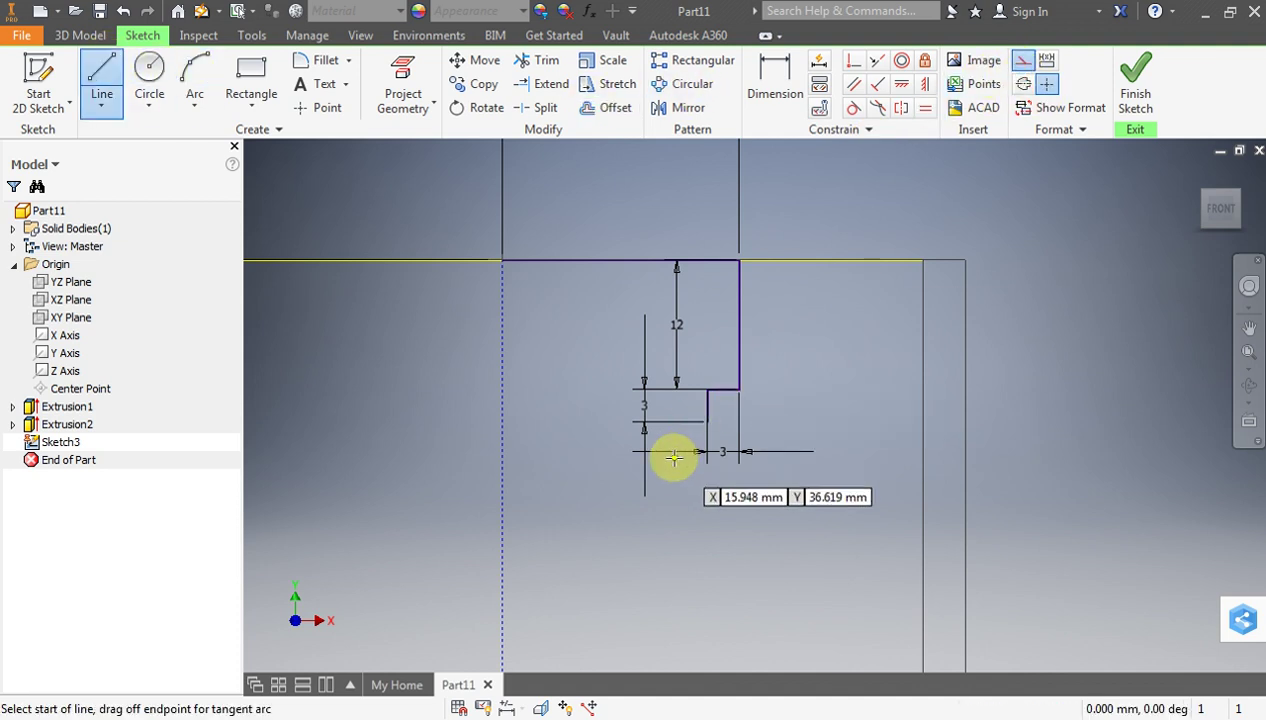
left_click(707, 424)
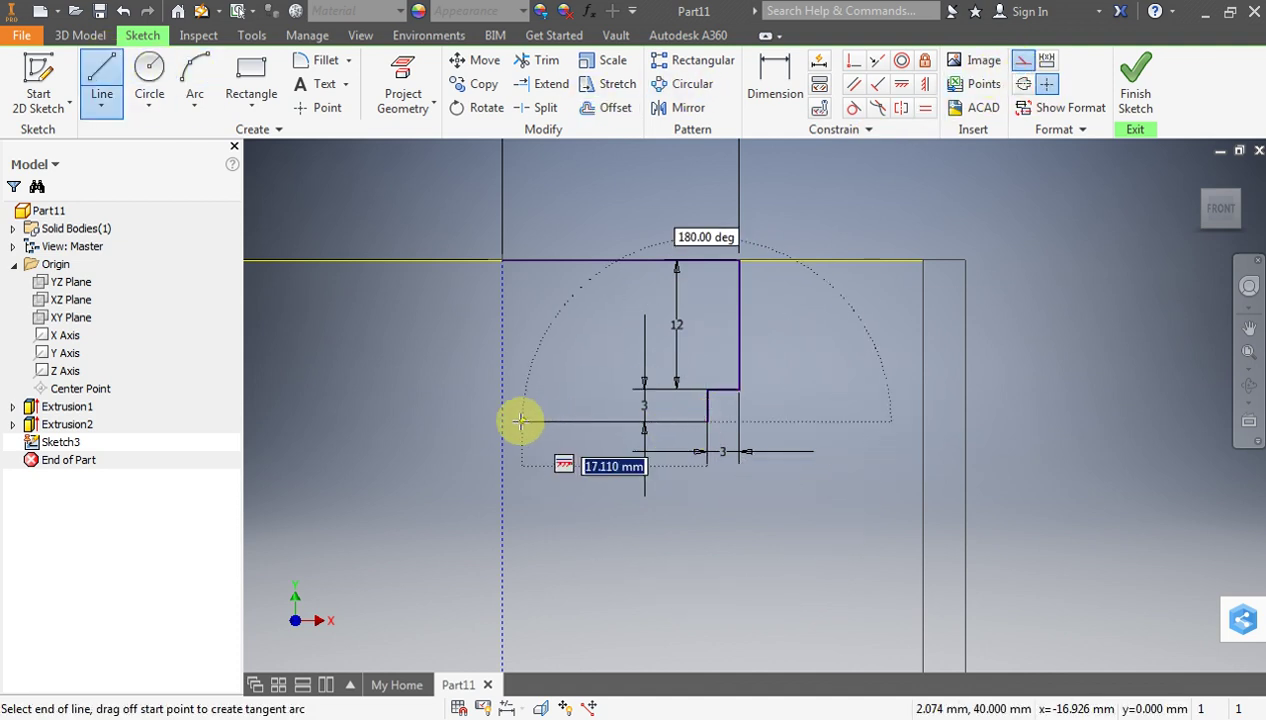
left_click(501, 421)
key("Escape")
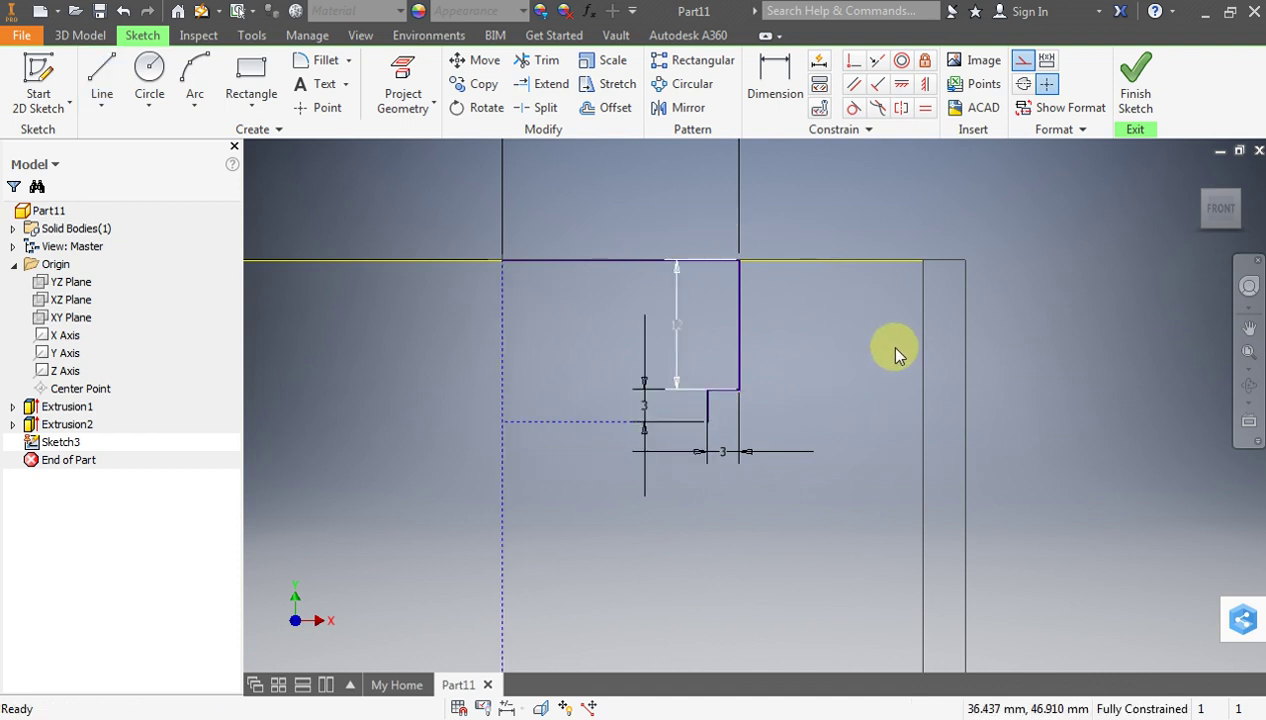
left_click(1022, 62)
left_click(146, 70)
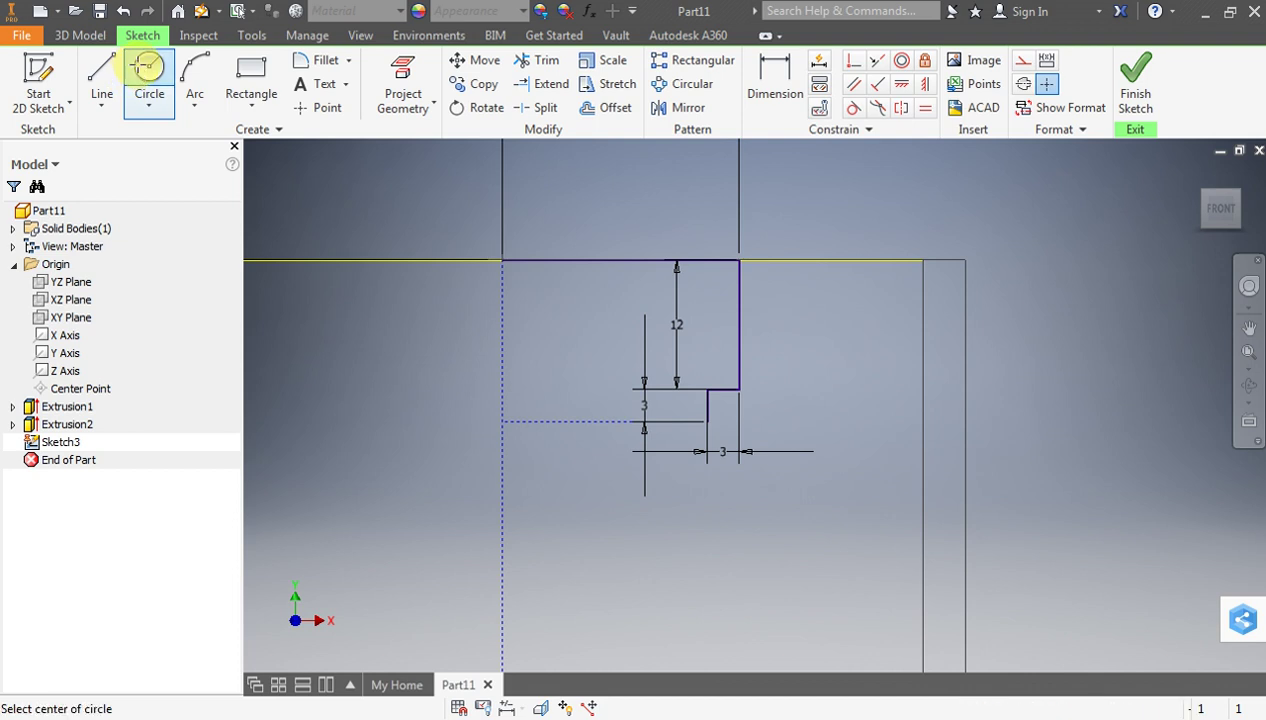
left_click(502, 421)
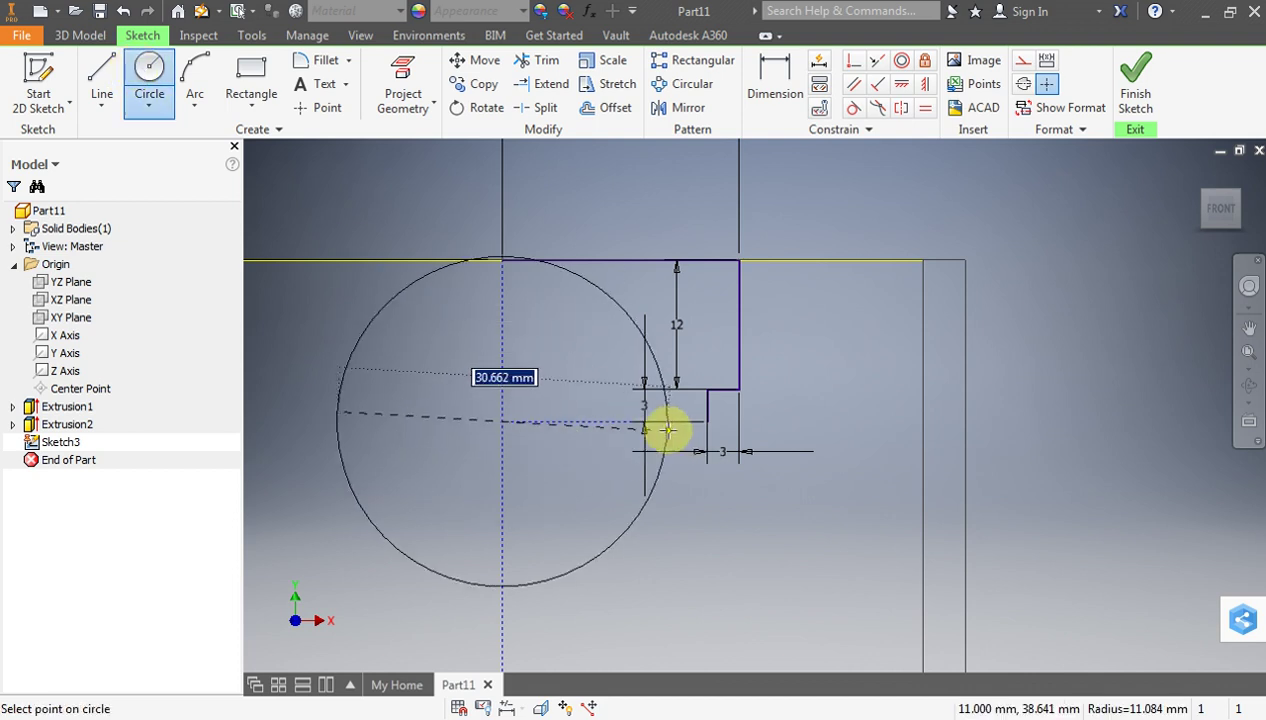
left_click(707, 423)
key("Escape")
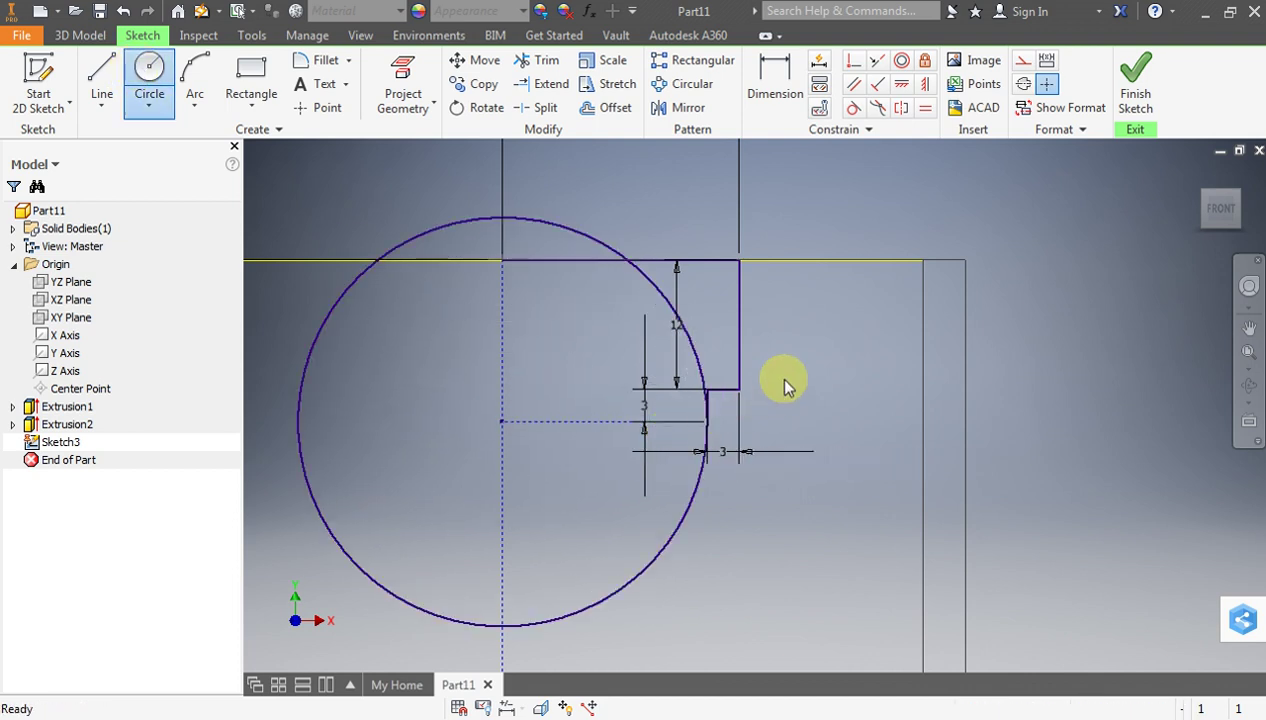
scroll(682, 300, "down", 3)
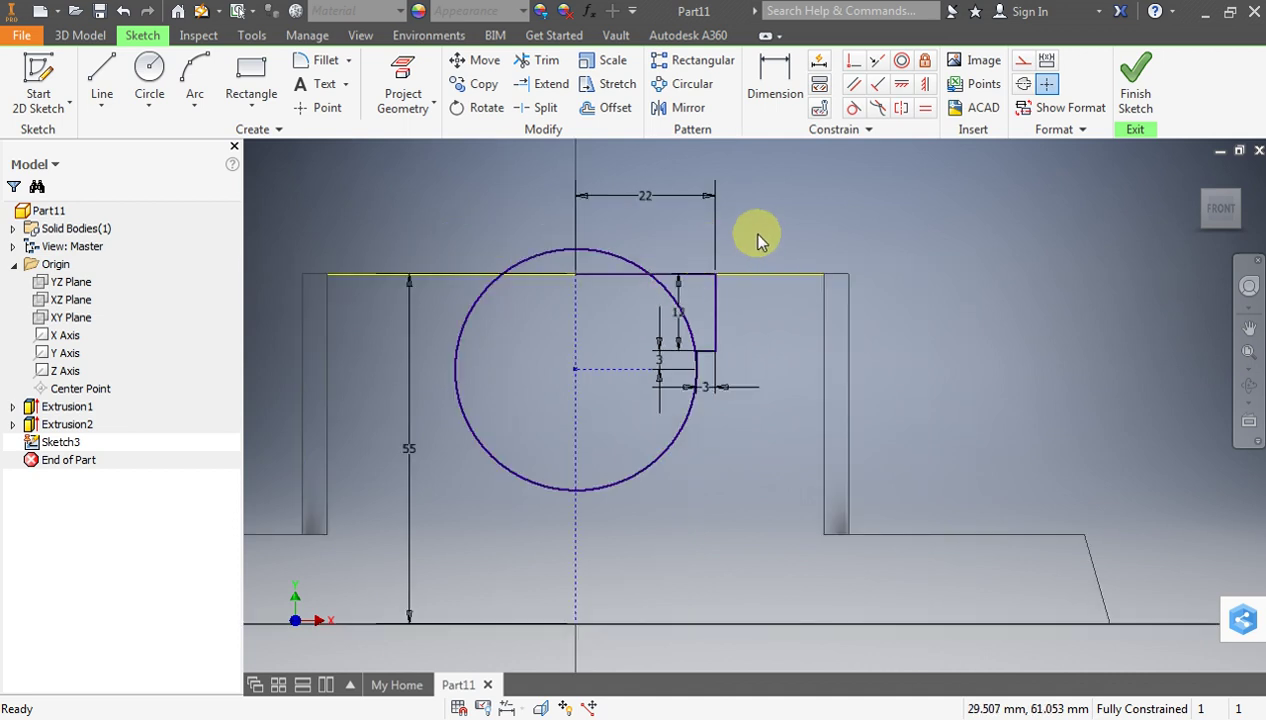
Add the horizontal 3 mm dimension to the notch
left_click(605, 275)
left_click(715, 322)
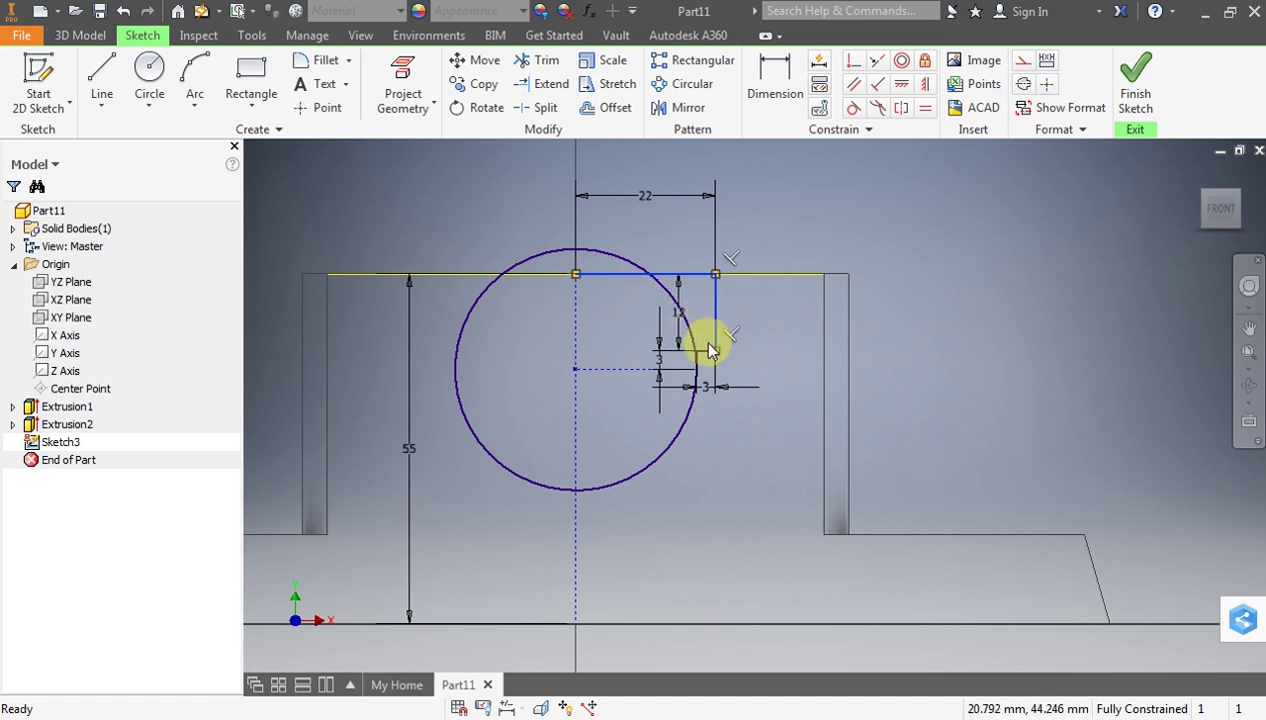
scroll(713, 372, "up", 5)
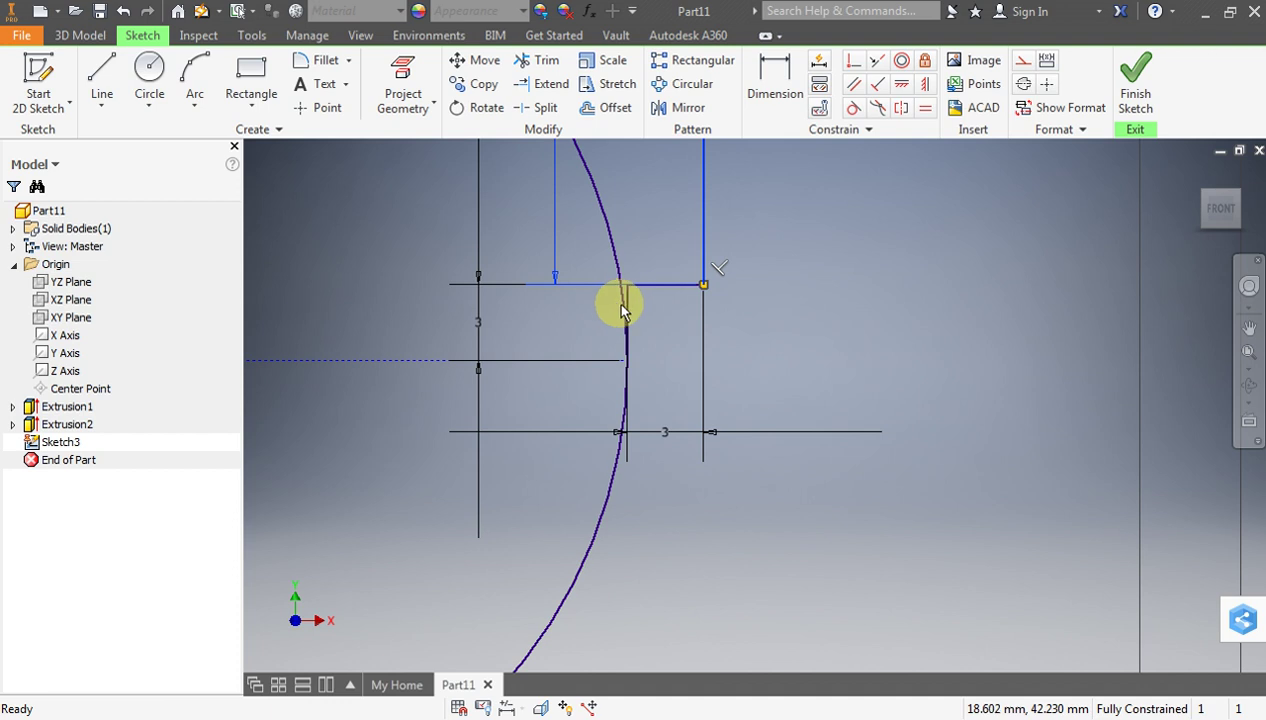
key("Escape")
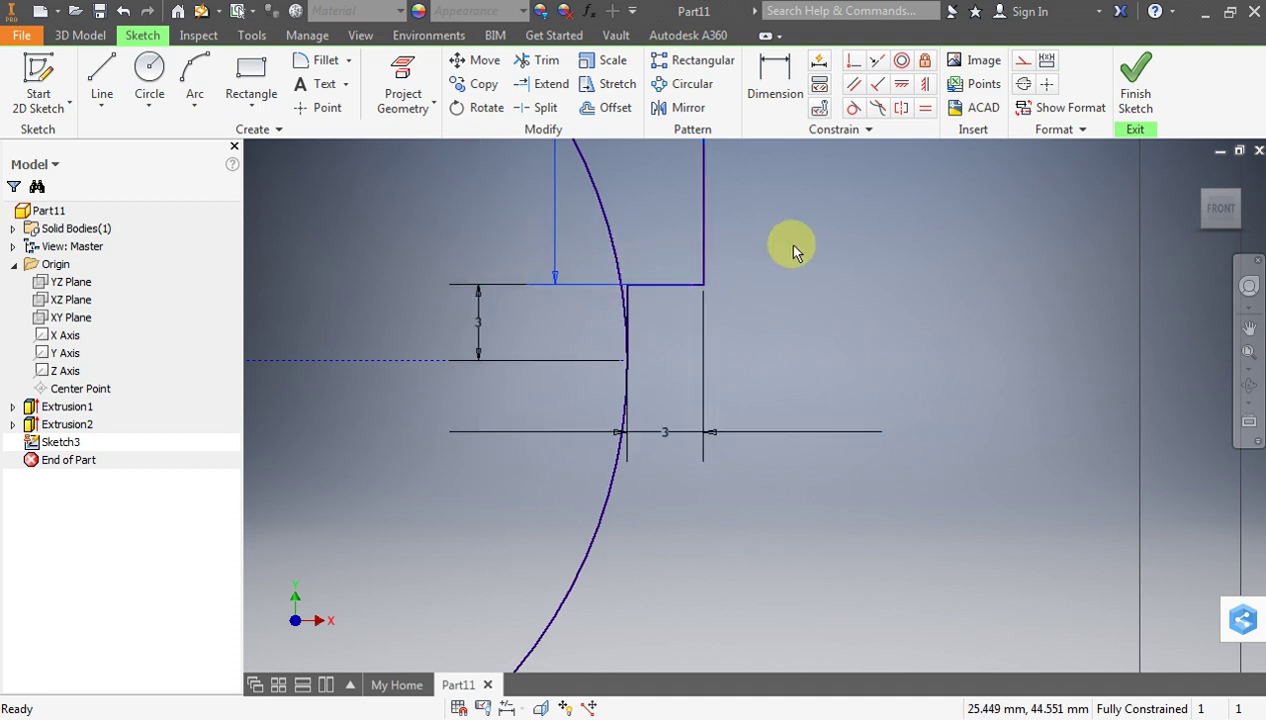
left_click(555, 277)
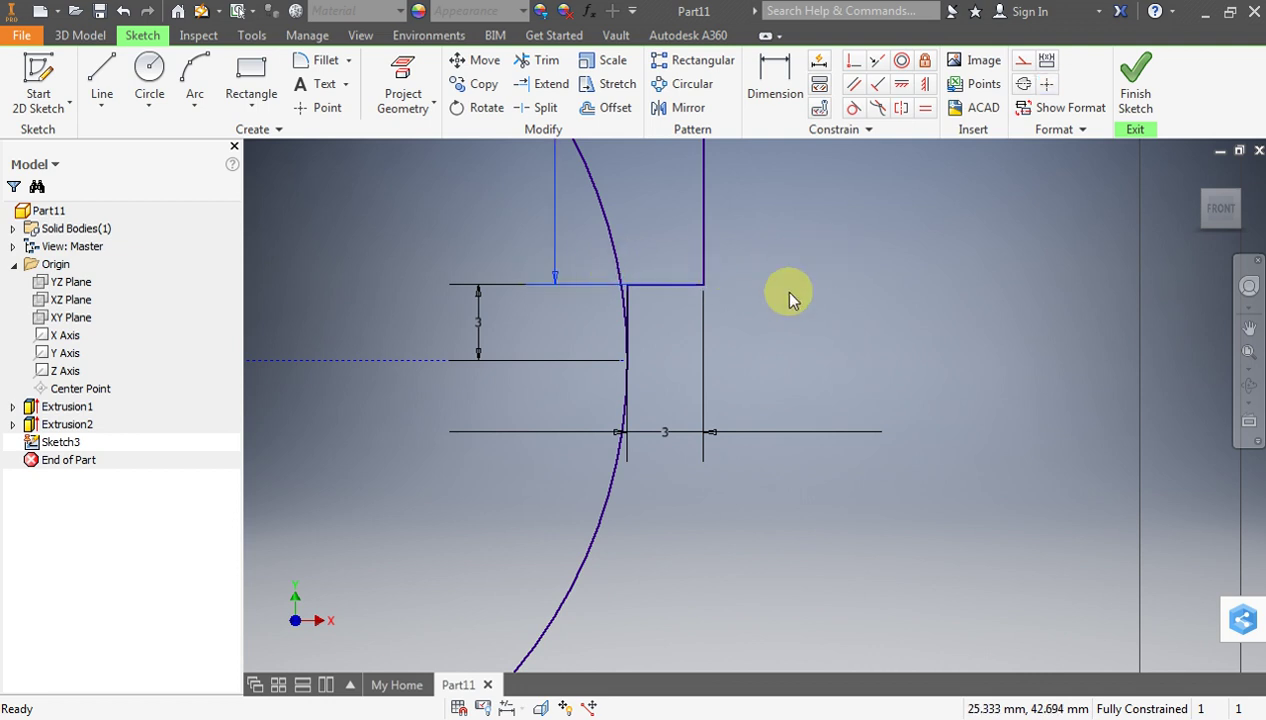
scroll(715, 359, "up", 3)
scroll(716, 360, "up", 3)
left_click(717, 362)
scroll(732, 338, "down", 3)
scroll(730, 336, "up", 1)
Reposition the horizontal 3 dimension up beside the notch
left_click_drag(735, 340, 678, 237)
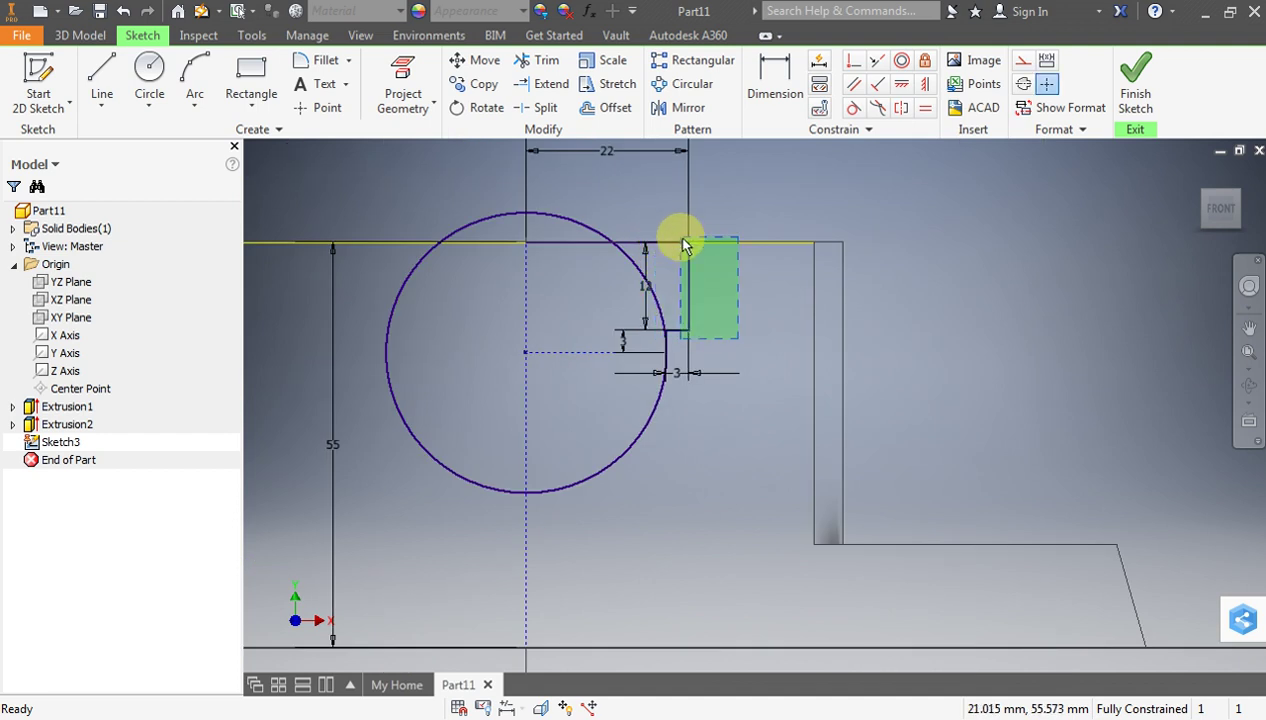
scroll(695, 345, "down", 2)
scroll(685, 345, "down", 2)
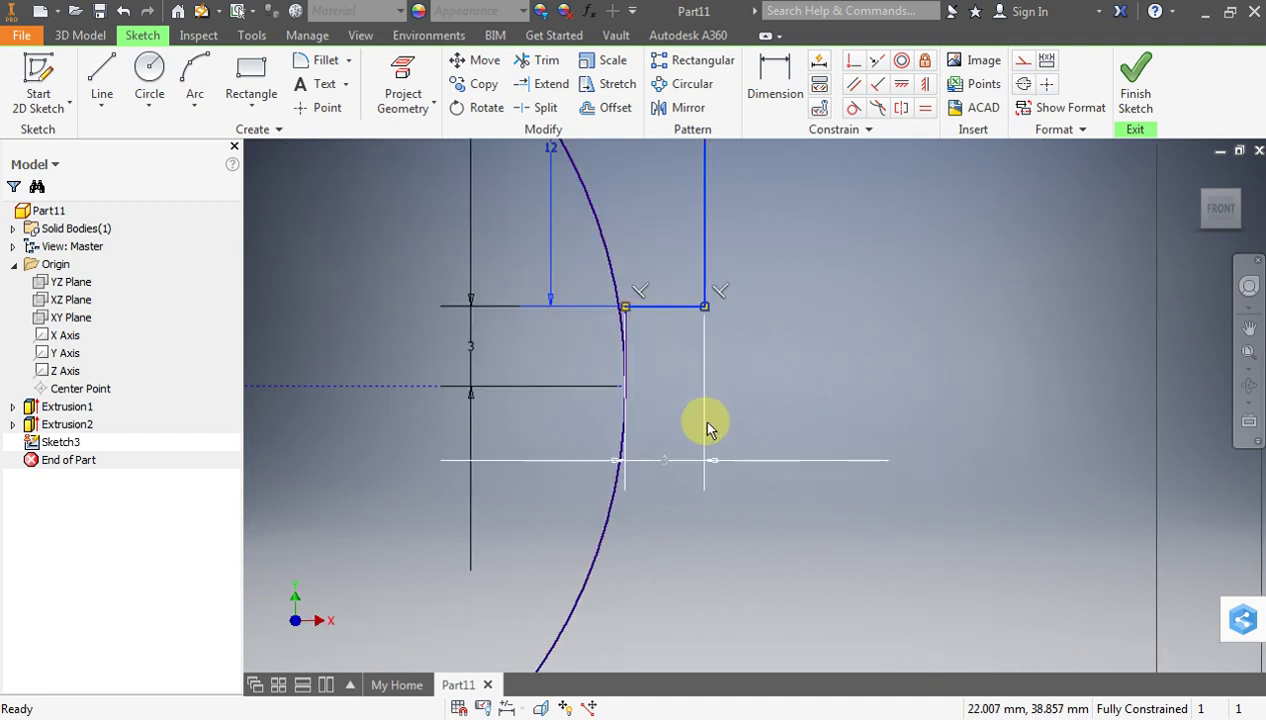
scroll(705, 422, "up", 3)
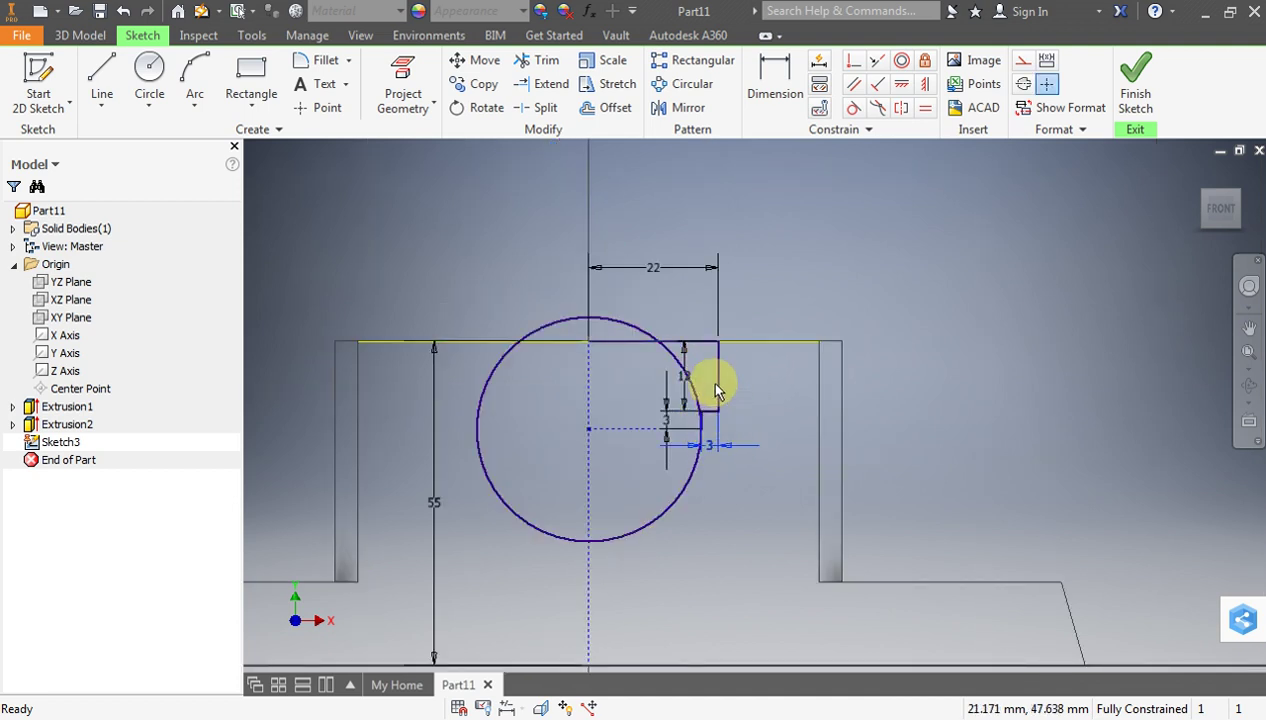
left_click_drag(714, 453, 727, 396)
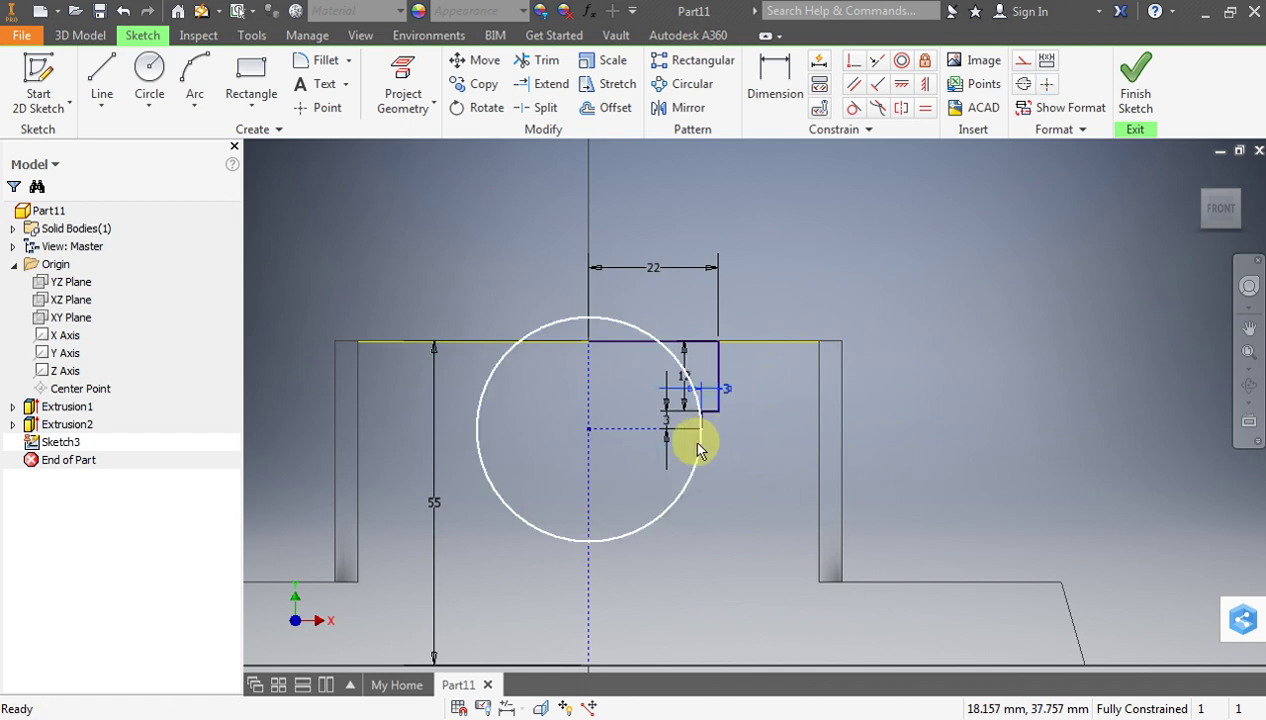
scroll(734, 391, "down", 3)
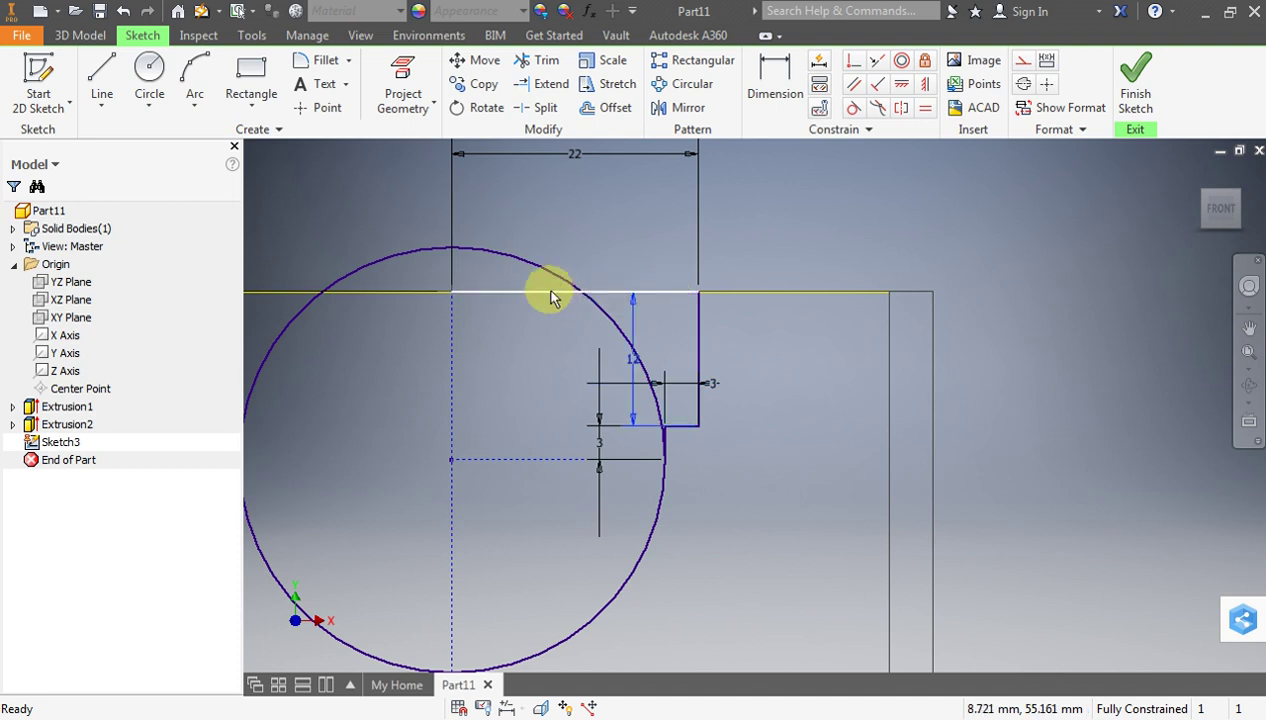
Move the 12 mm height dimension to the right of the outline
left_click(550, 292)
left_click(697, 370, "ctrl")
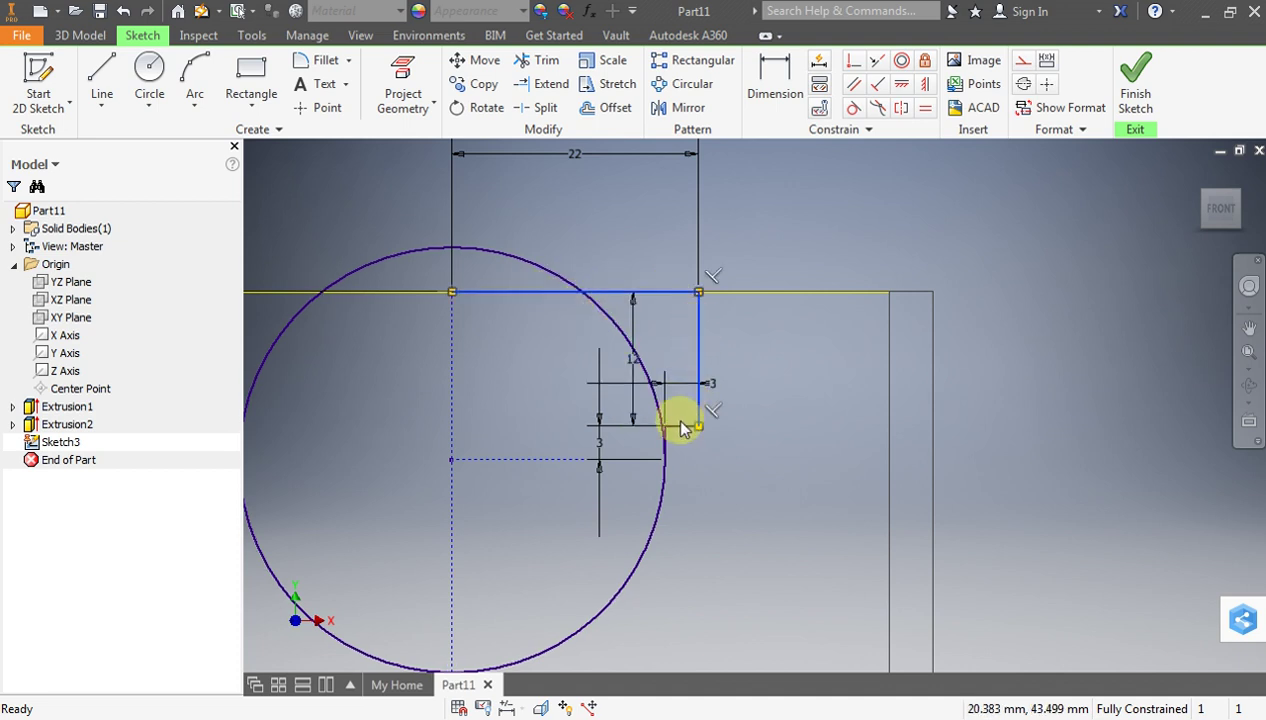
left_click(683, 428, "ctrl")
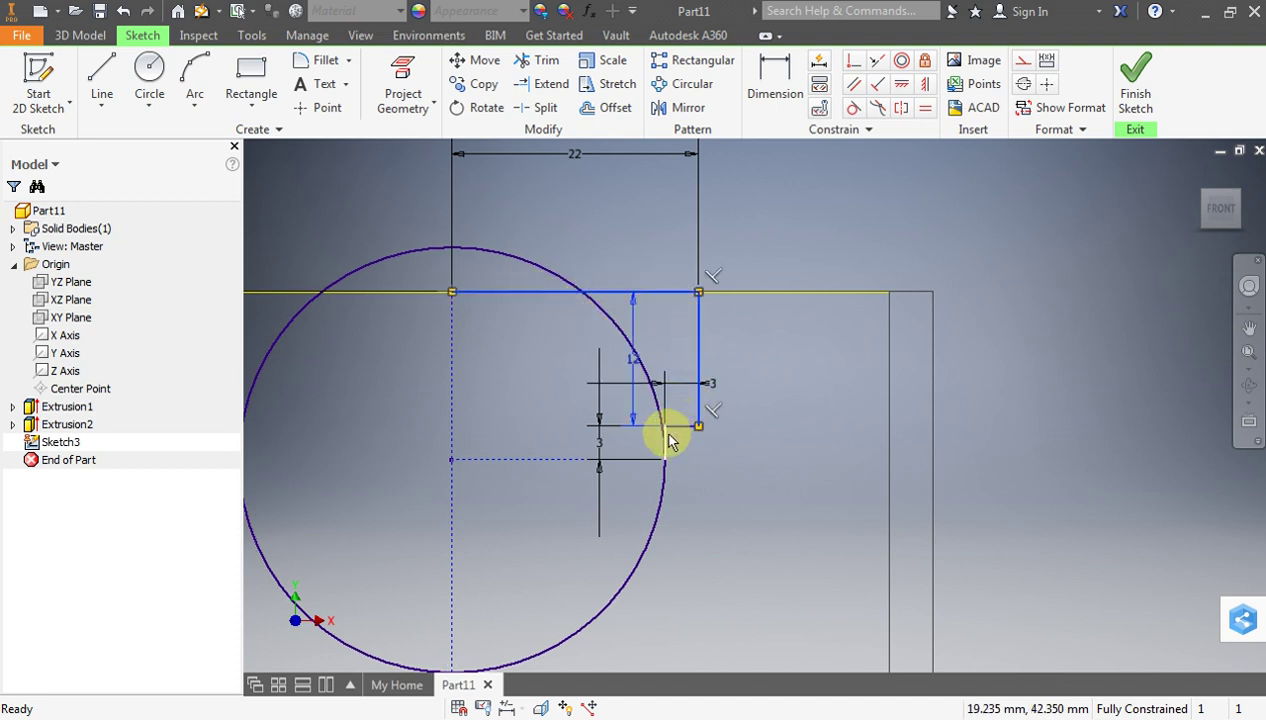
key("Escape")
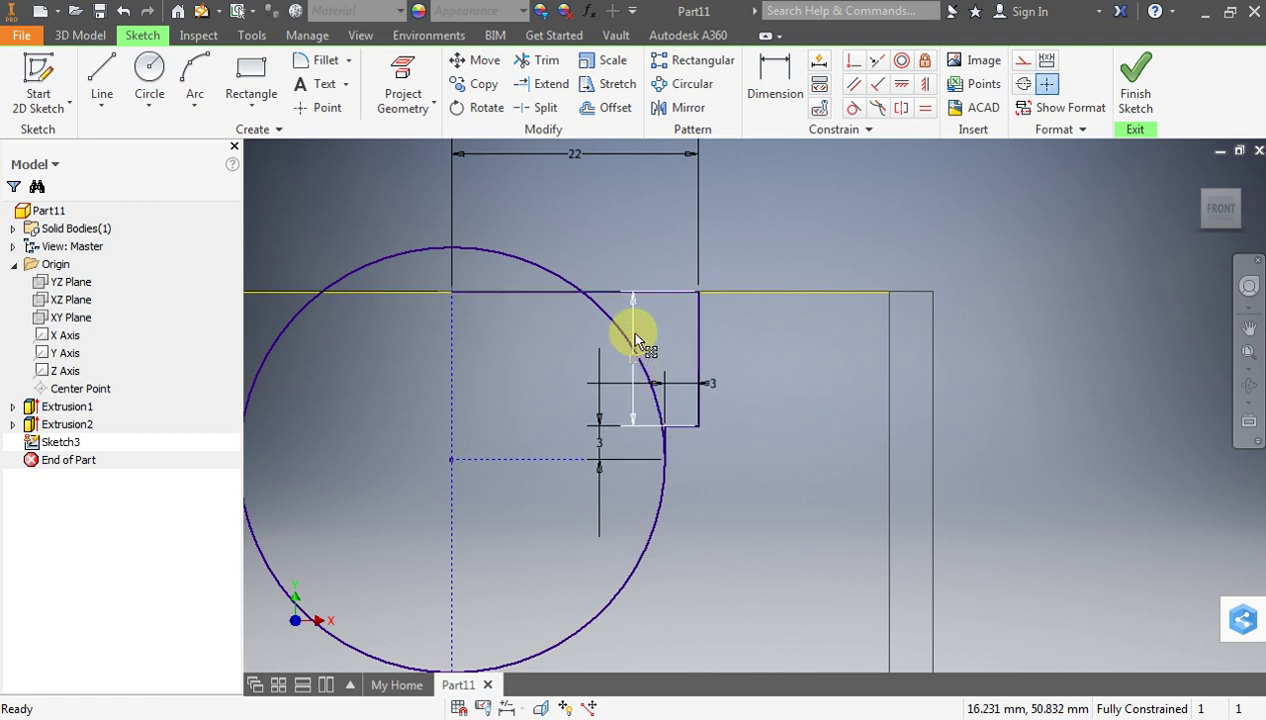
left_click(640, 300)
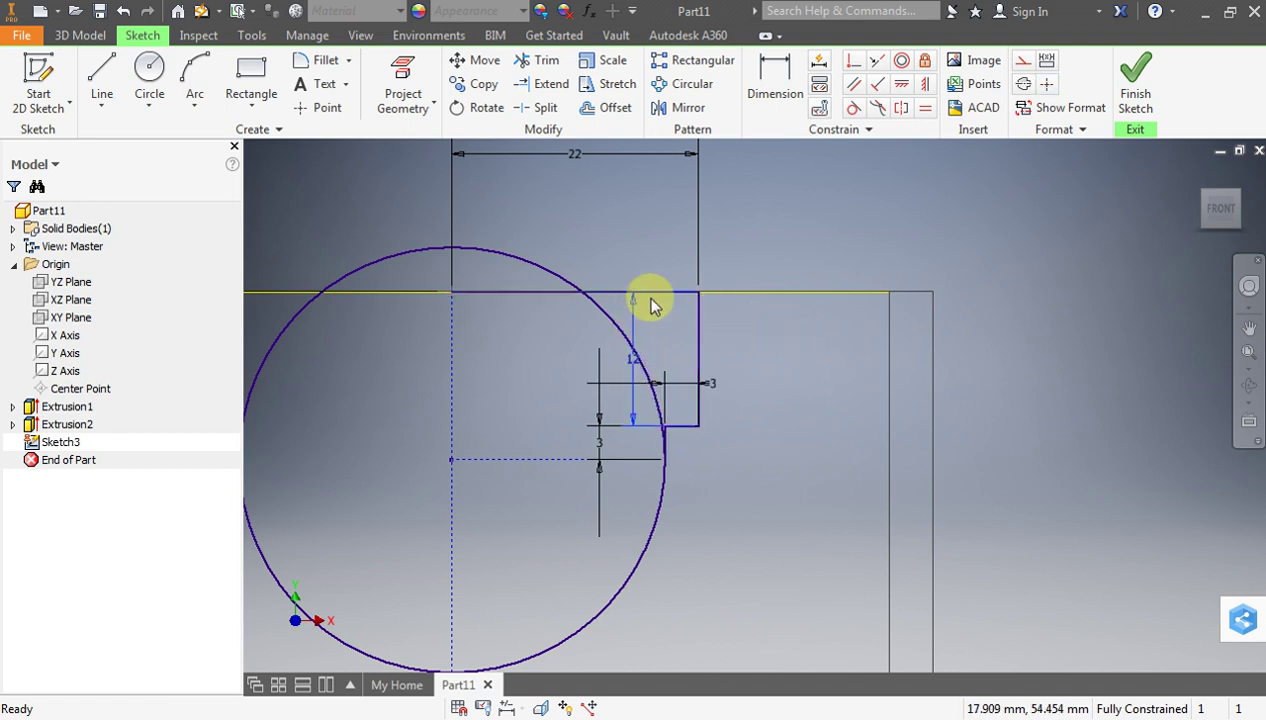
left_click(801, 312)
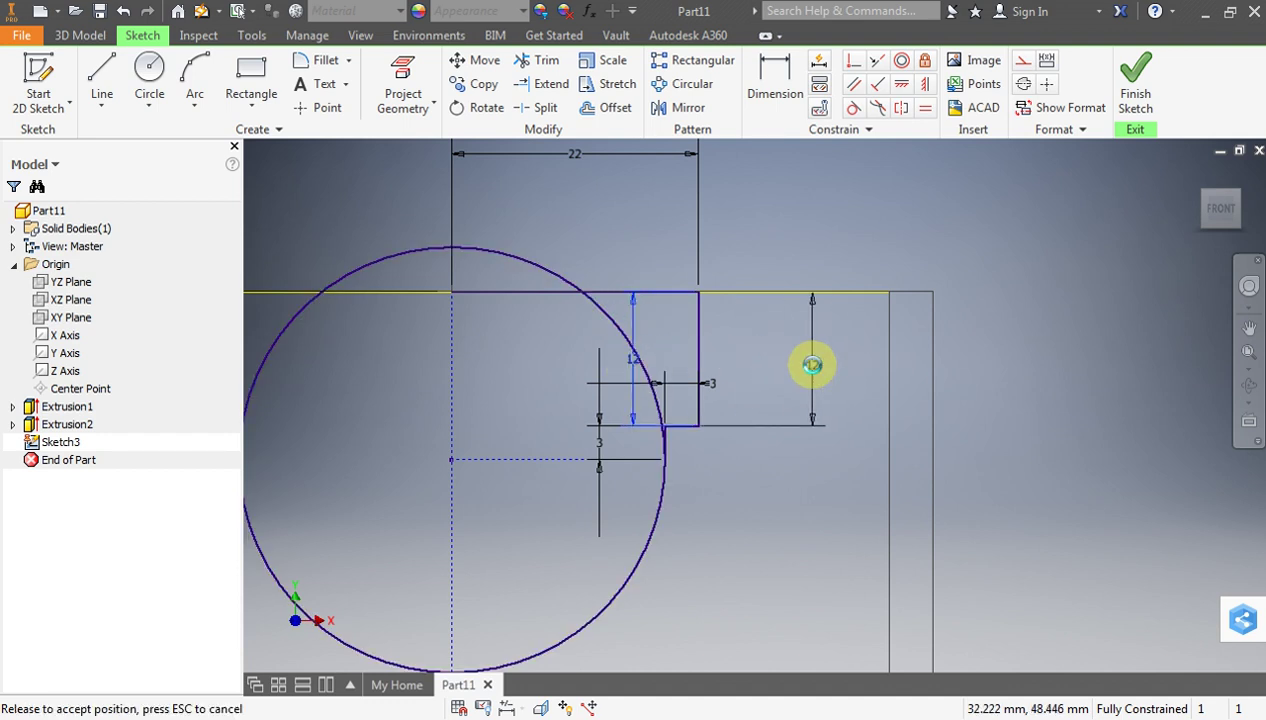
left_click_drag(636, 372, 811, 362)
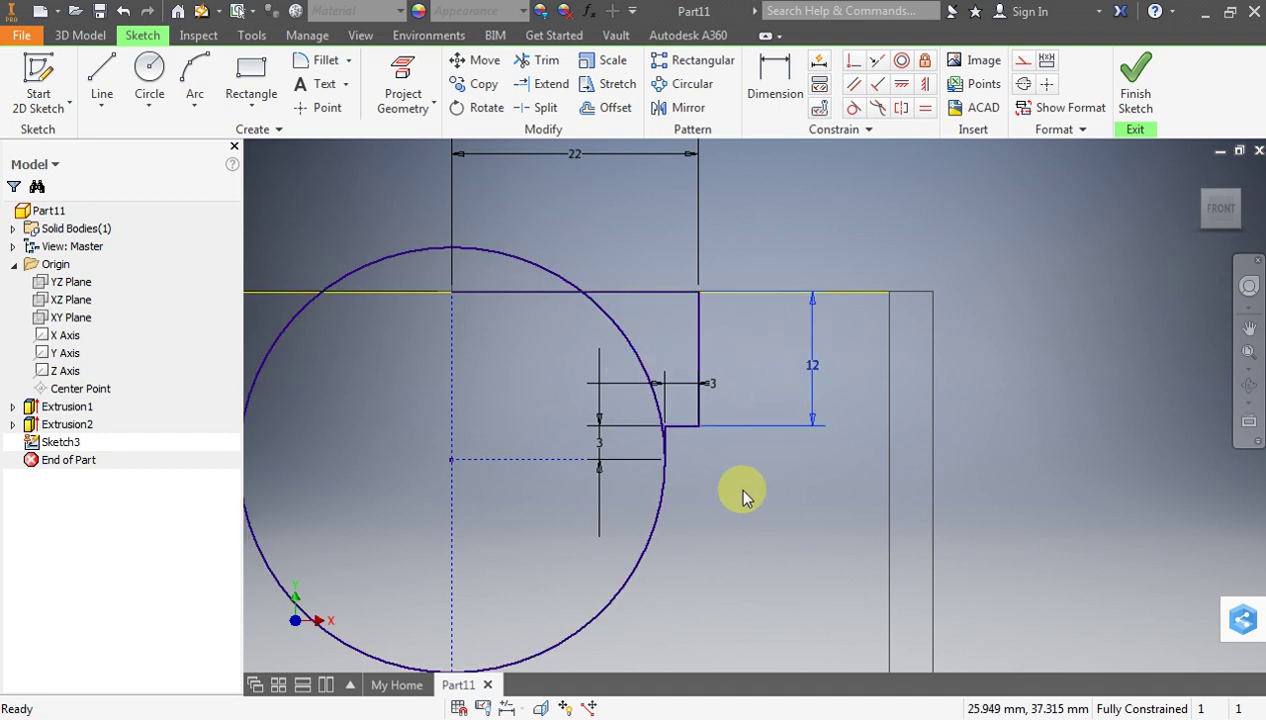
Select the top, right and step edges of the half outline for mirroring
left_click(668, 294)
left_click(699, 390, "ctrl")
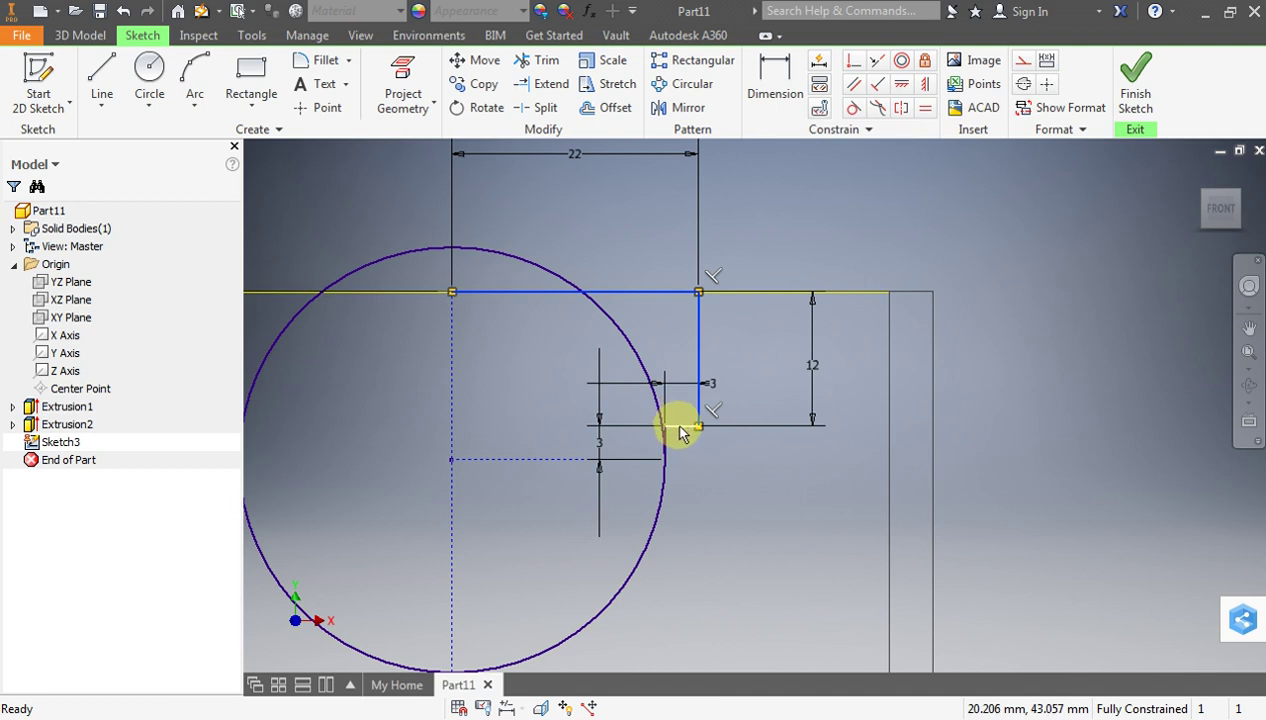
left_click(666, 442, "ctrl")
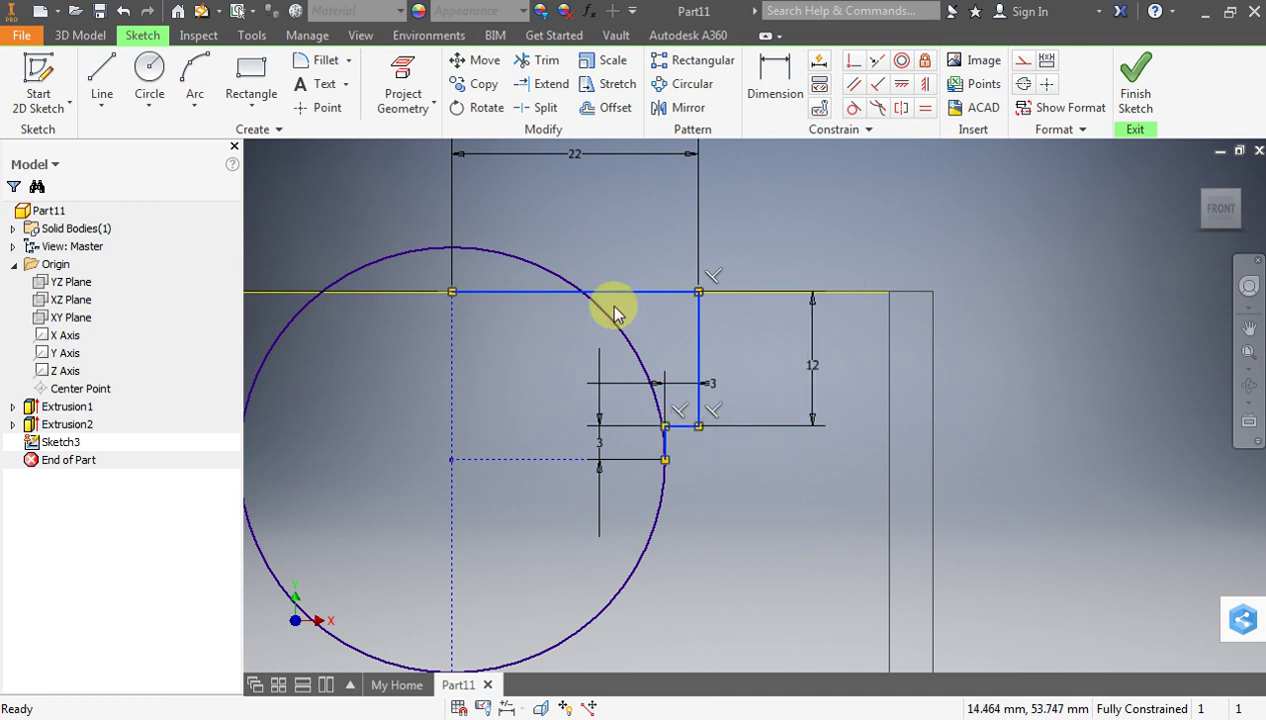
left_click(688, 107)
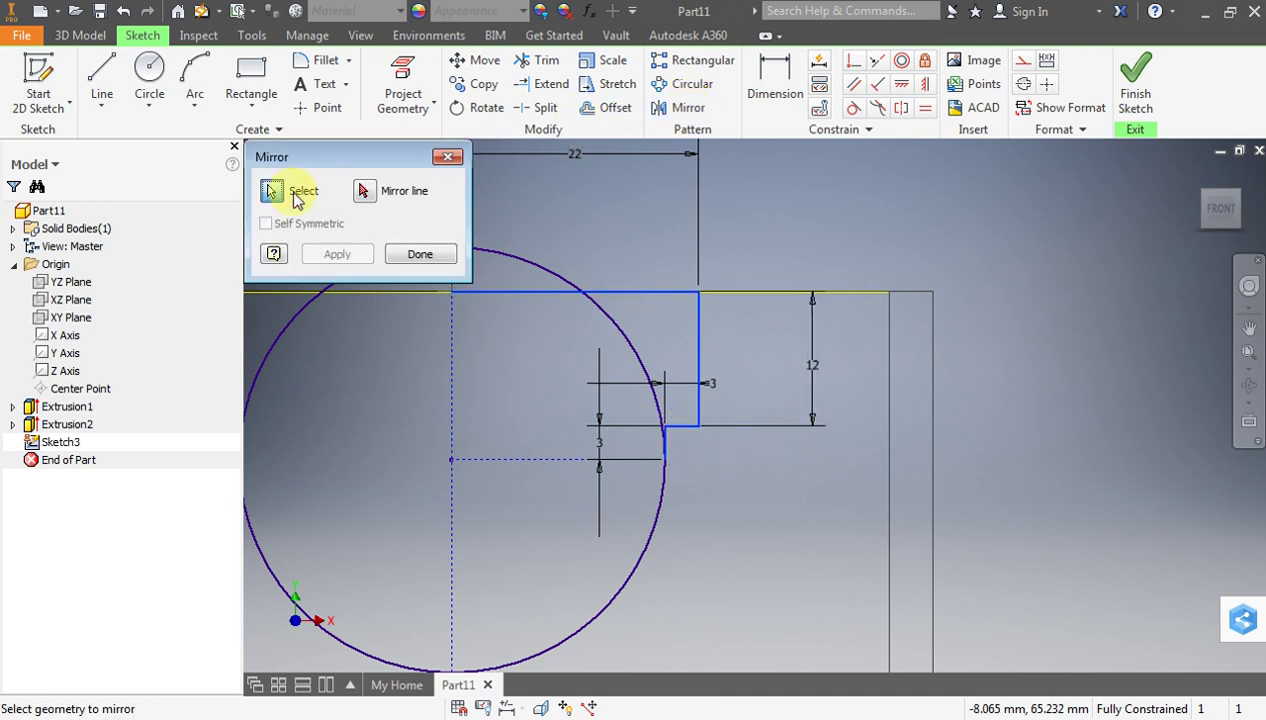
Mirror the selected half outline about the dashed centre line
left_click(364, 190)
left_click(452, 350)
scroll(625, 365, "down", 3)
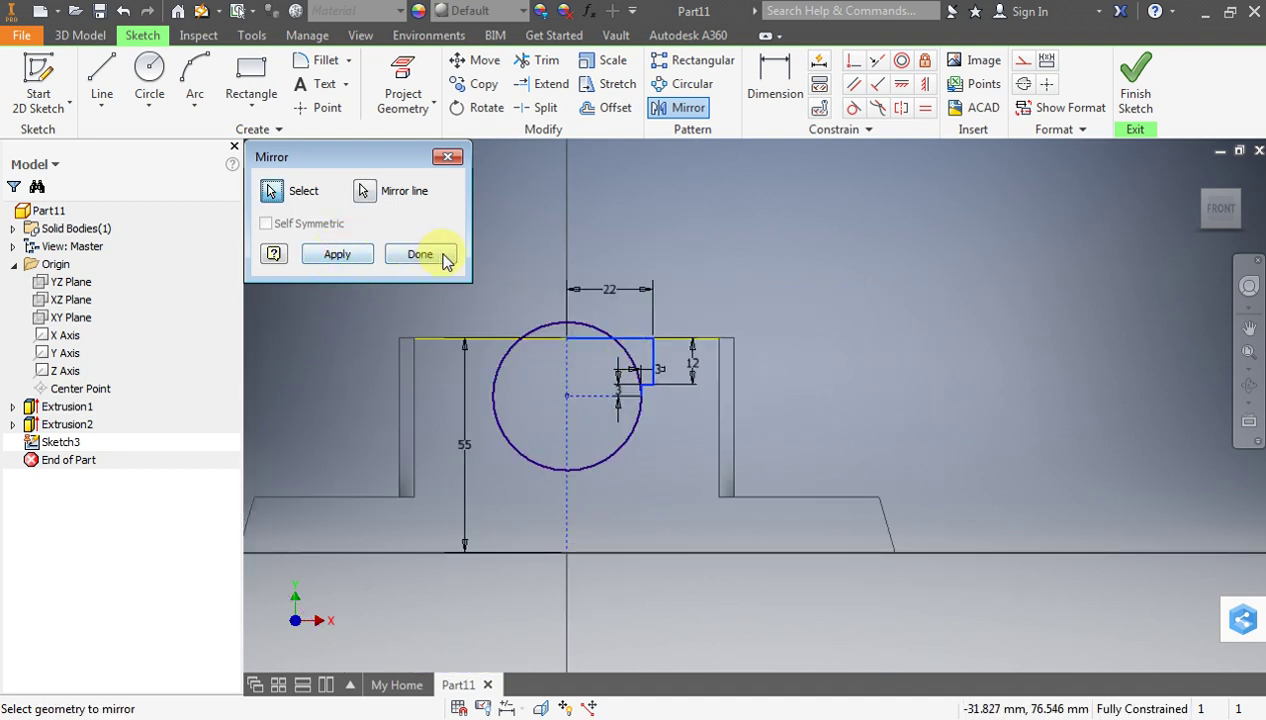
left_click(345, 262)
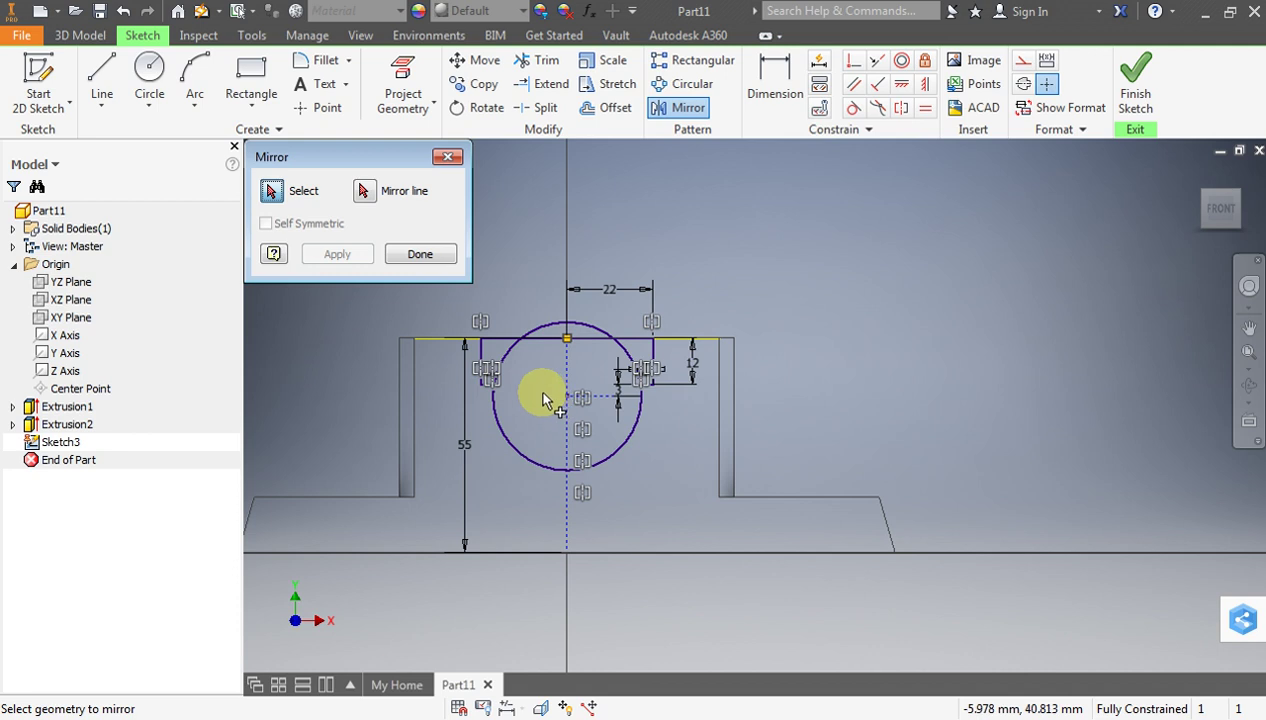
scroll(510, 396, "up", 5)
scroll(597, 418, "down", 5)
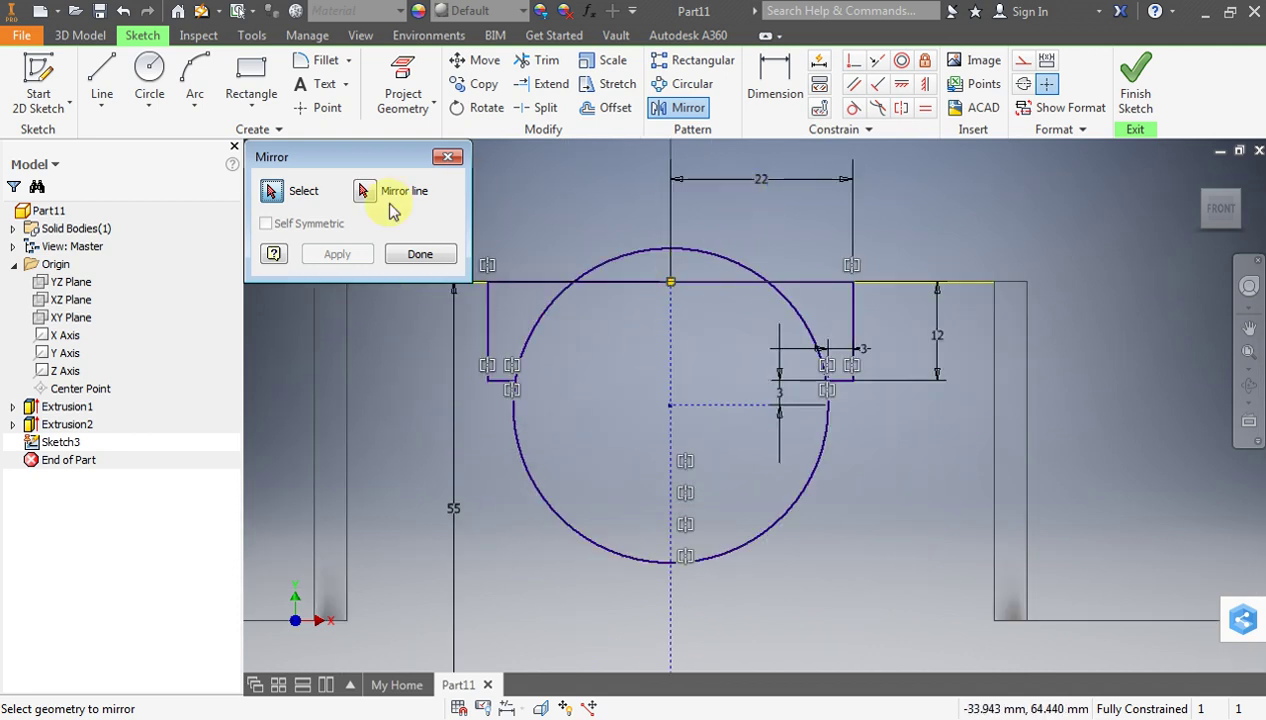
left_click(420, 254)
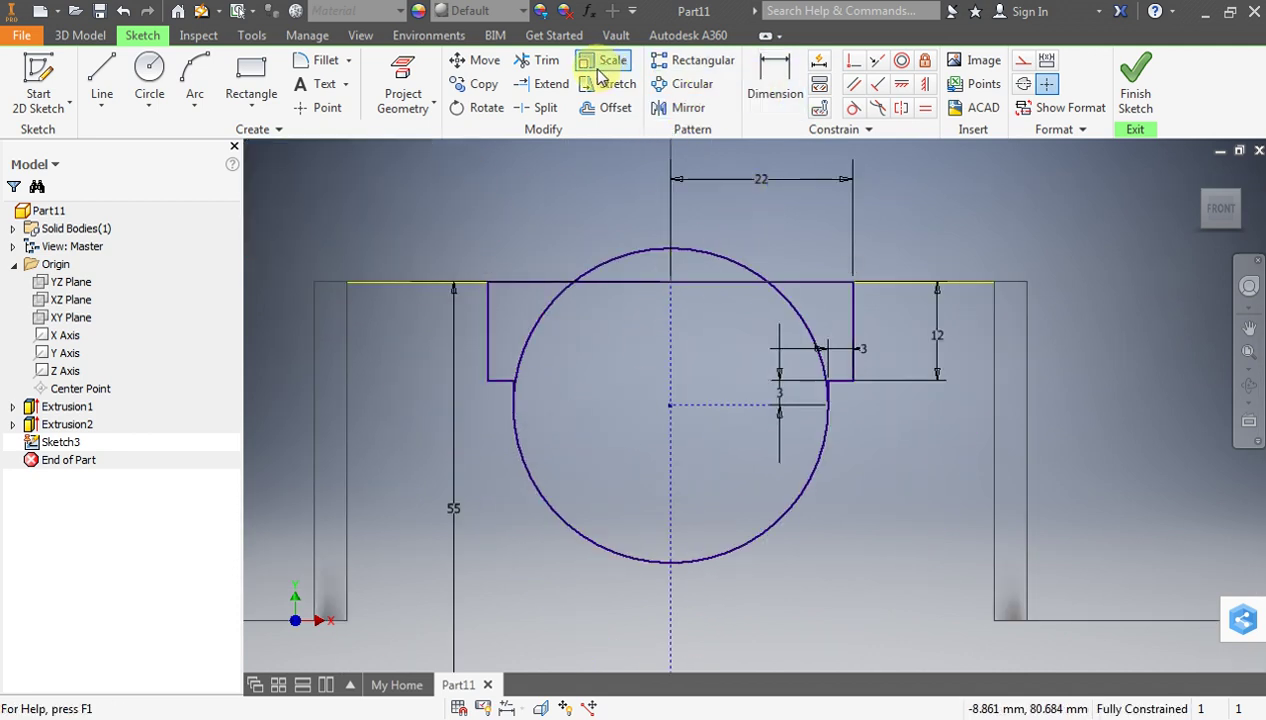
Trim away the circle's upper arcs and finish the sketch
left_click(540, 62)
left_click(657, 248)
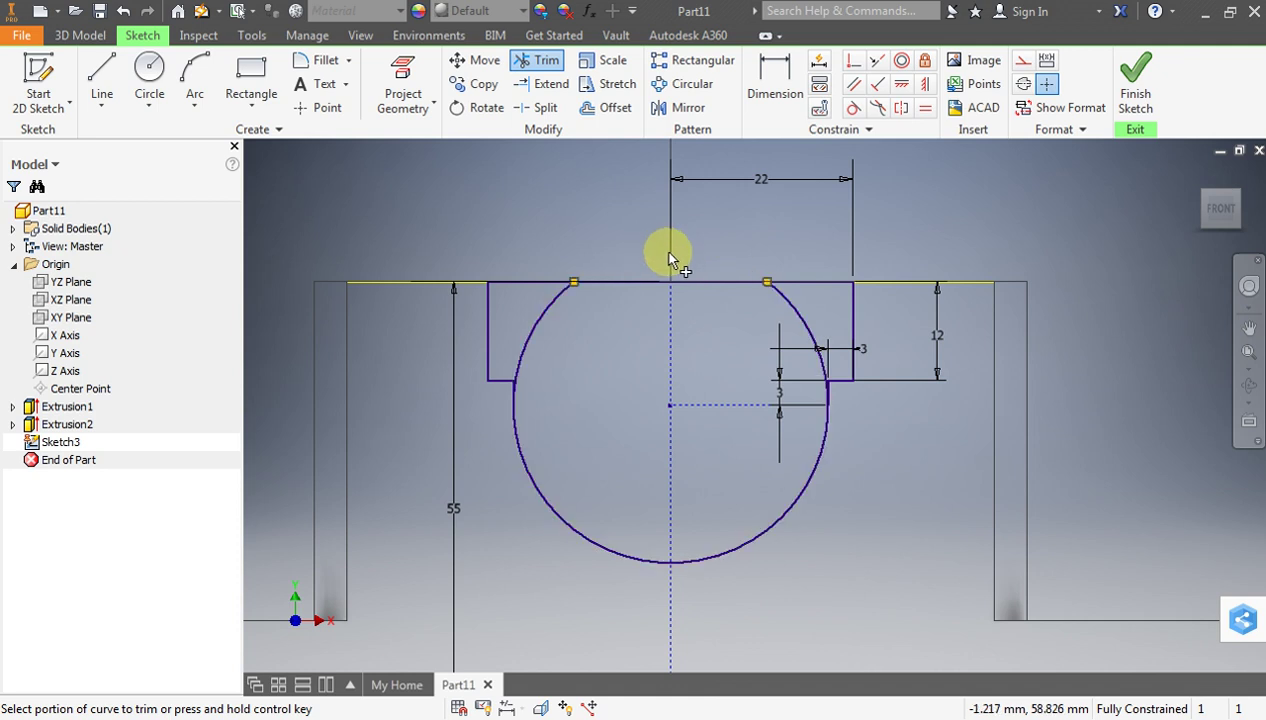
left_click(545, 319)
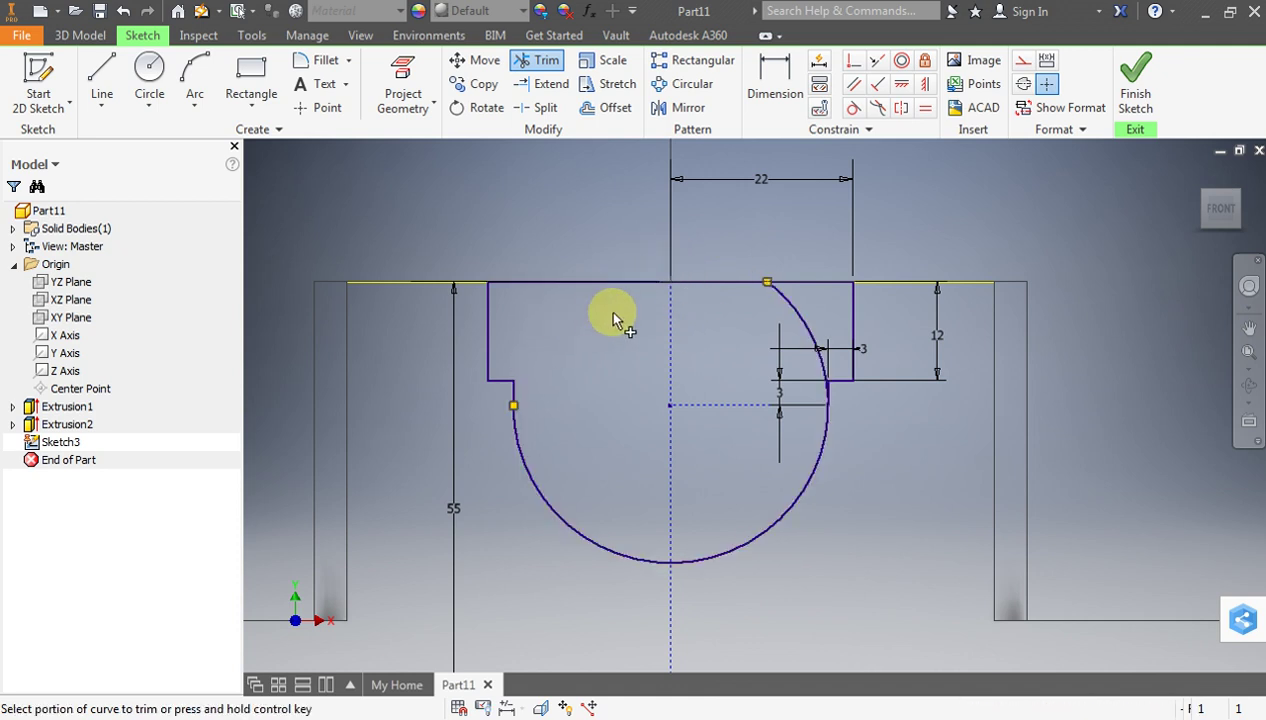
left_click(808, 329)
scroll(505, 404, "up", 3)
scroll(537, 409, "down", 1)
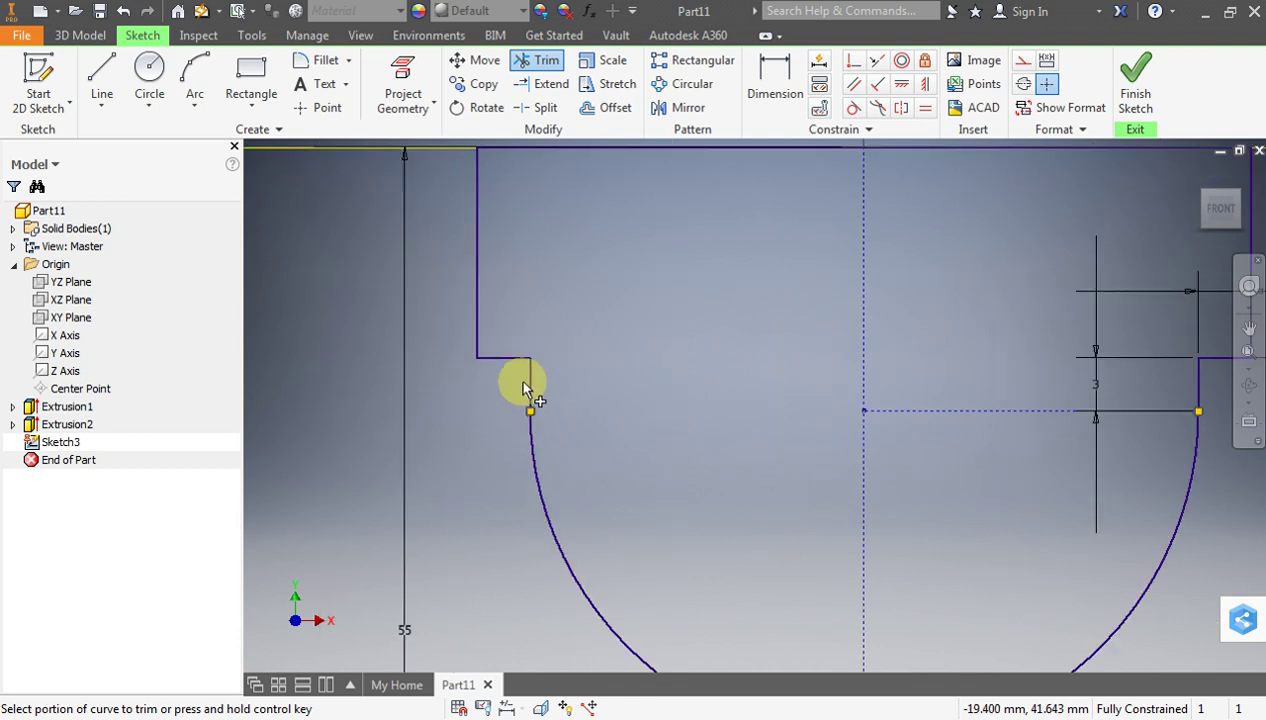
scroll(500, 376, "down", 4)
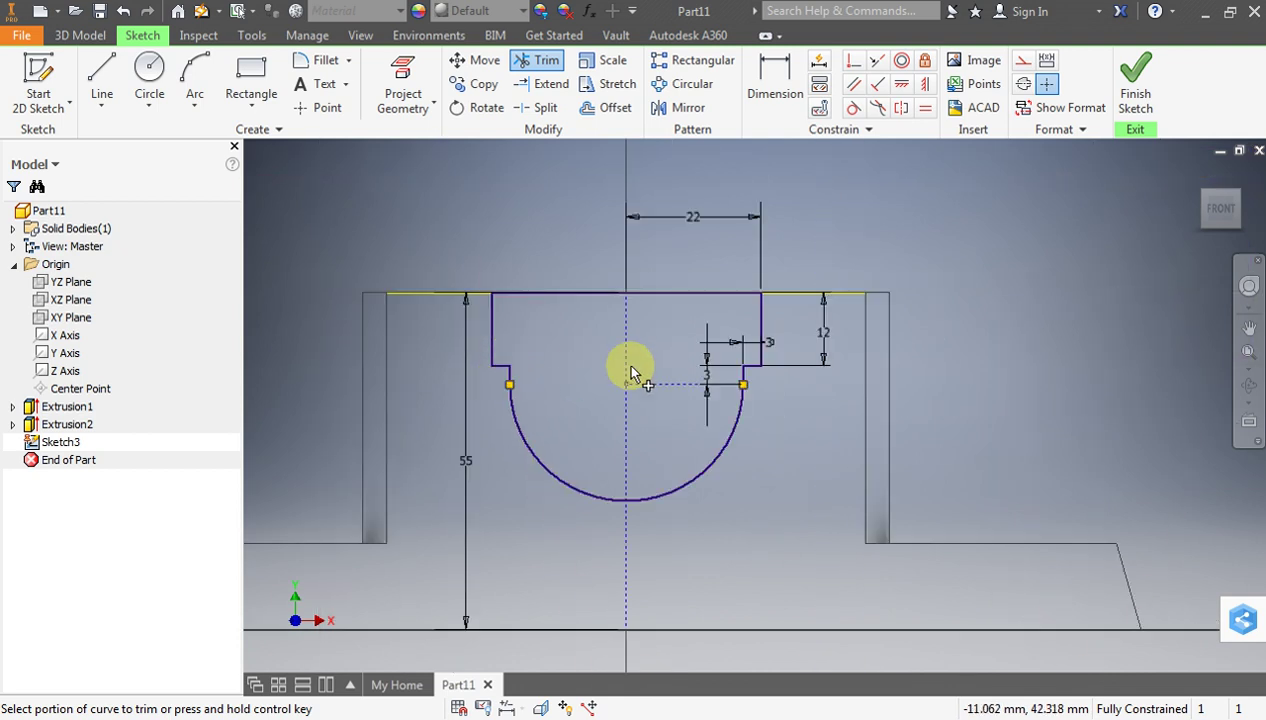
left_click(1135, 90)
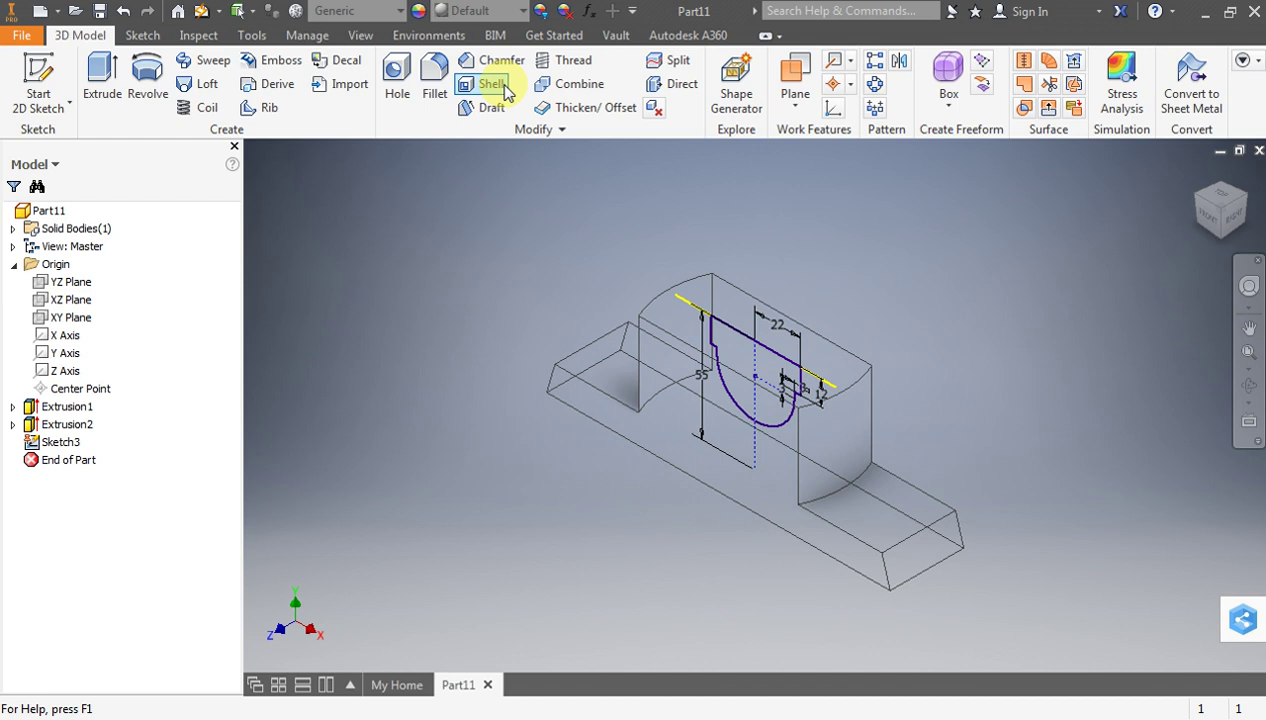
Extrude Sketch3's stepped profile as a cut through the pedestal
left_click(102, 78)
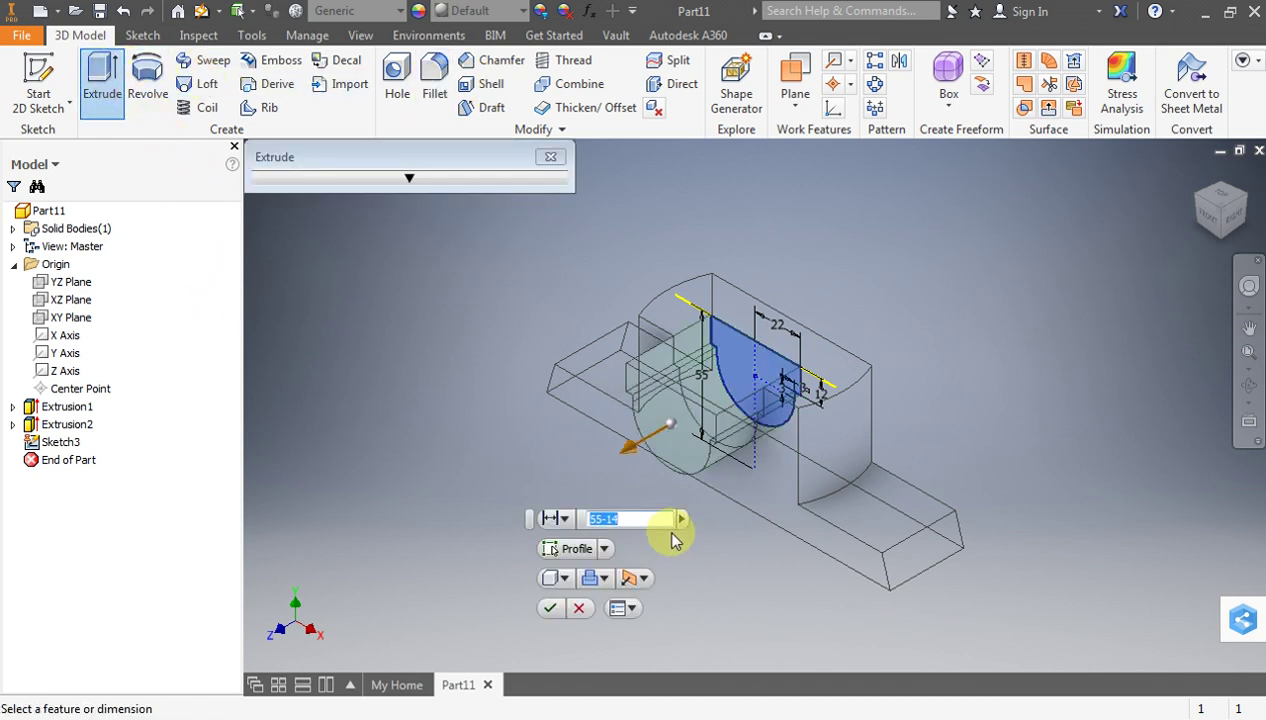
left_click(630, 577)
left_click(667, 658)
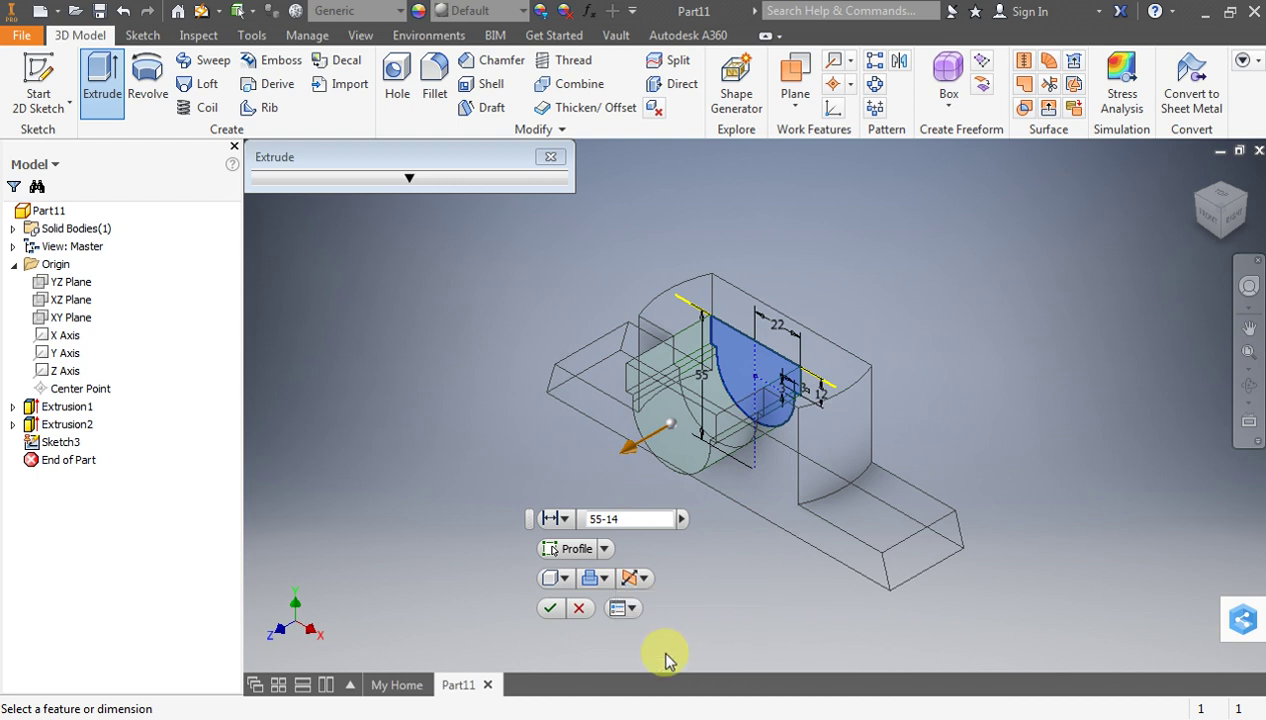
left_click(601, 578)
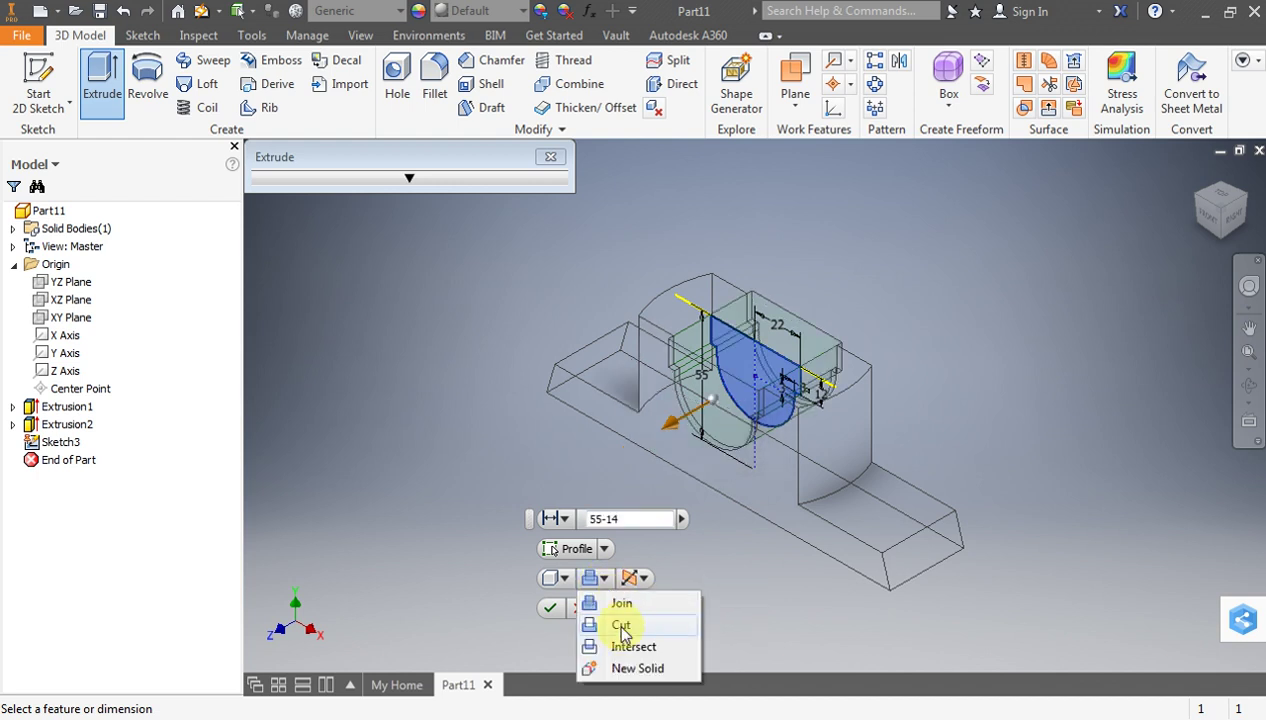
left_click(633, 646)
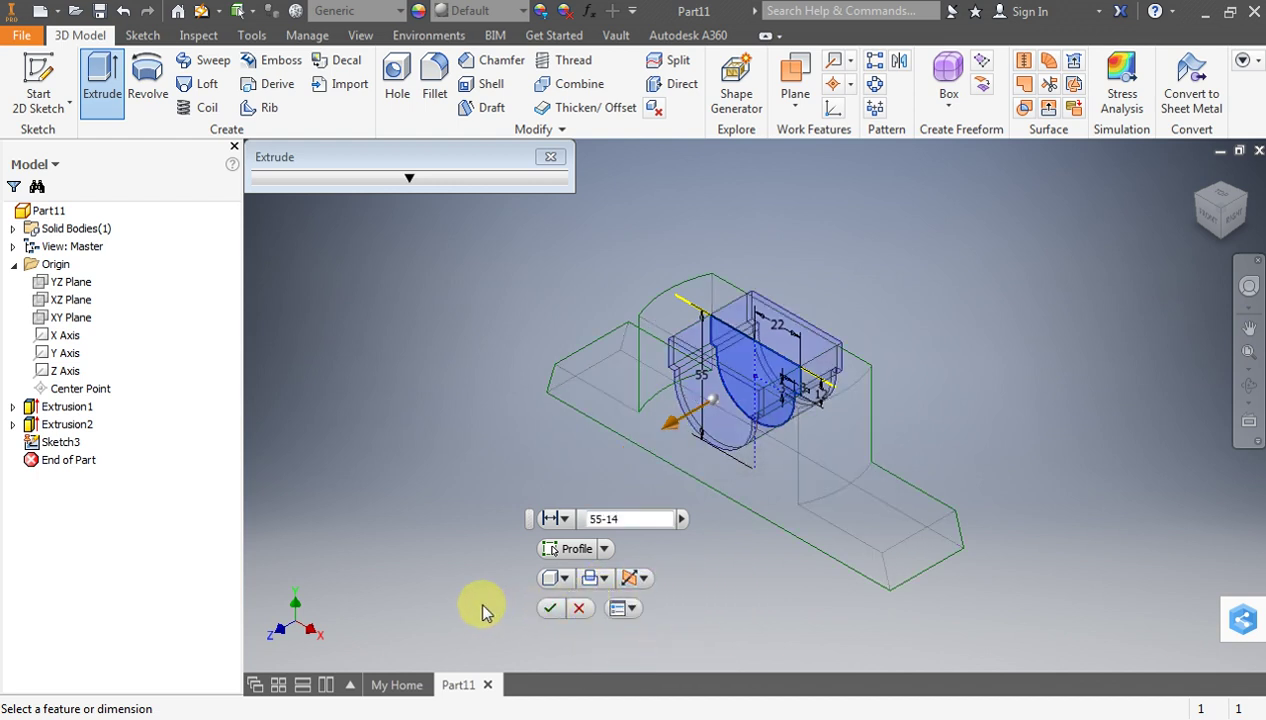
left_click(593, 580)
left_click(617, 632)
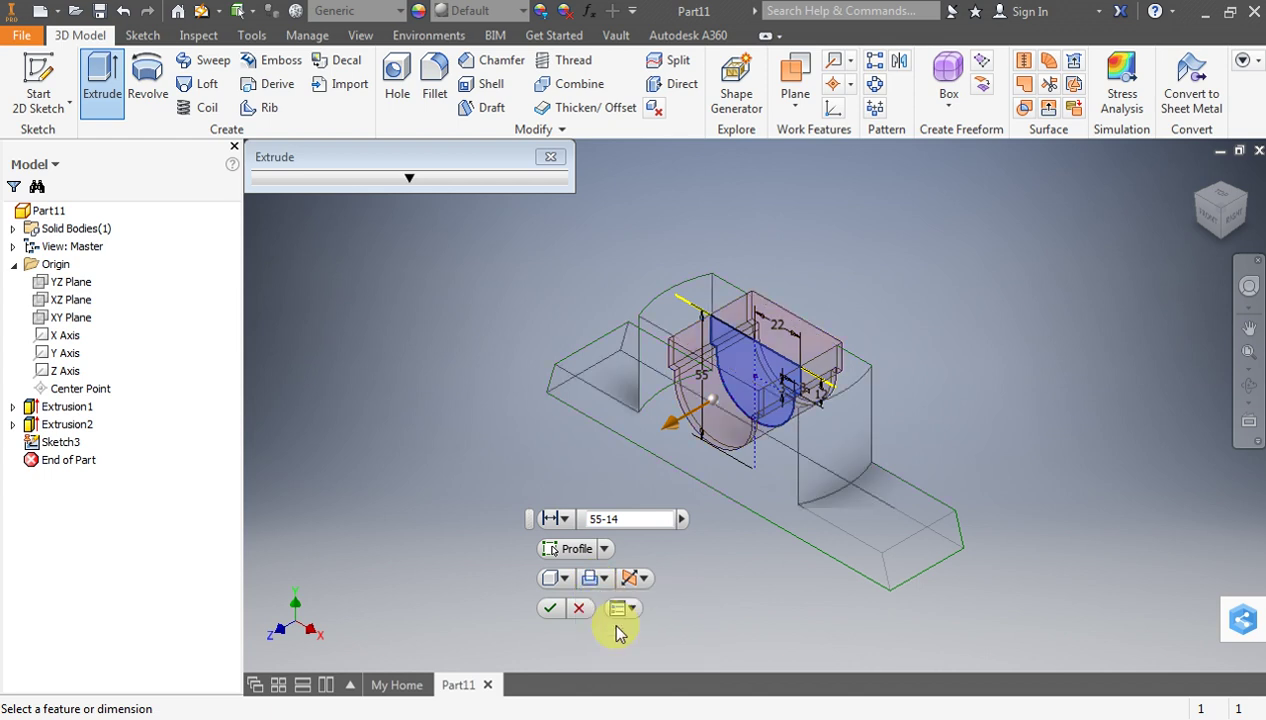
left_click(550, 608)
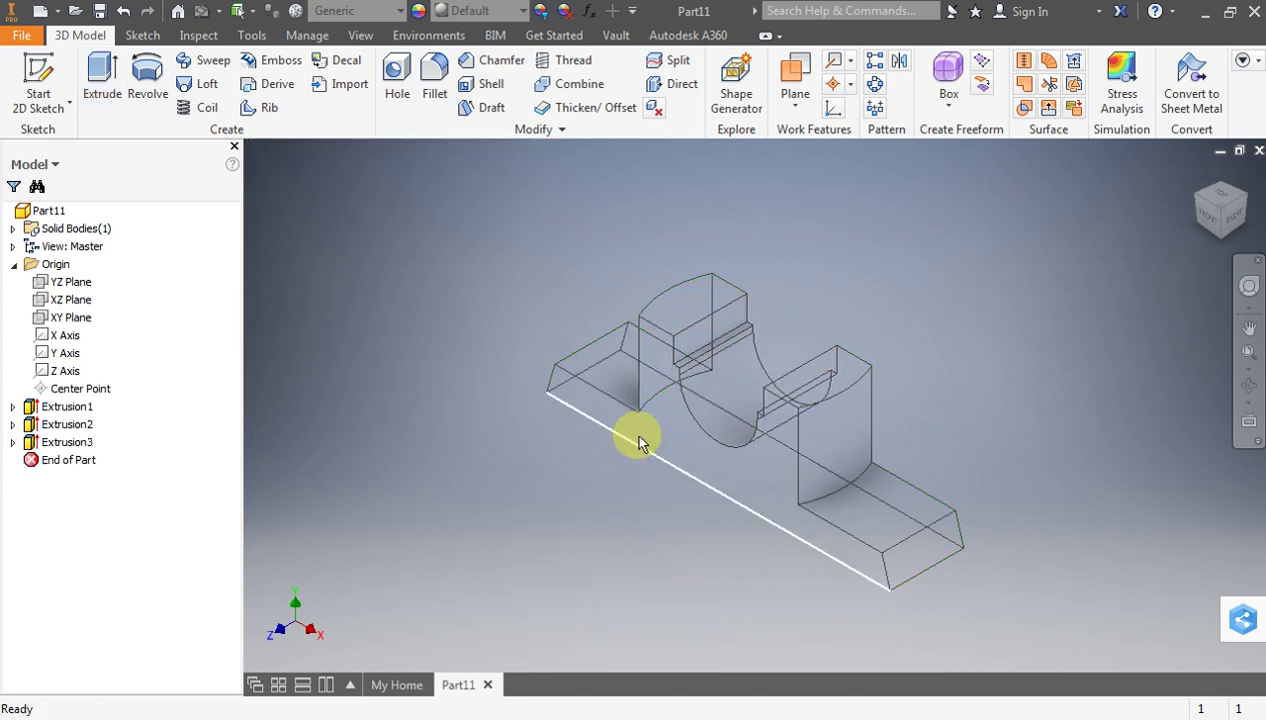
scroll(597, 466, "up", 1)
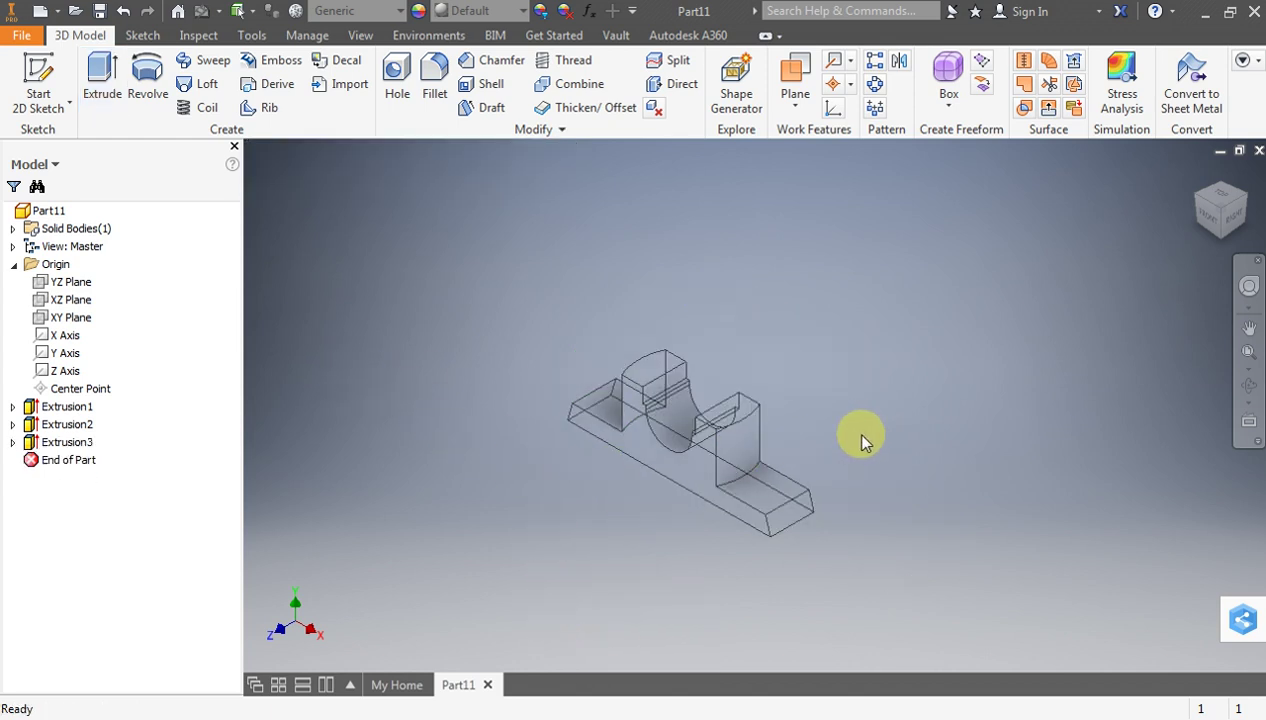
Orbit to the base underside and start a new sketch on its bottom face
scroll(857, 438, "down", 3)
left_click(1250, 383)
mouse_move(740, 379)
left_mouse_down()
mouse_move(723, 291)
mouse_move(735, 246)
left_mouse_up()
key("Escape")
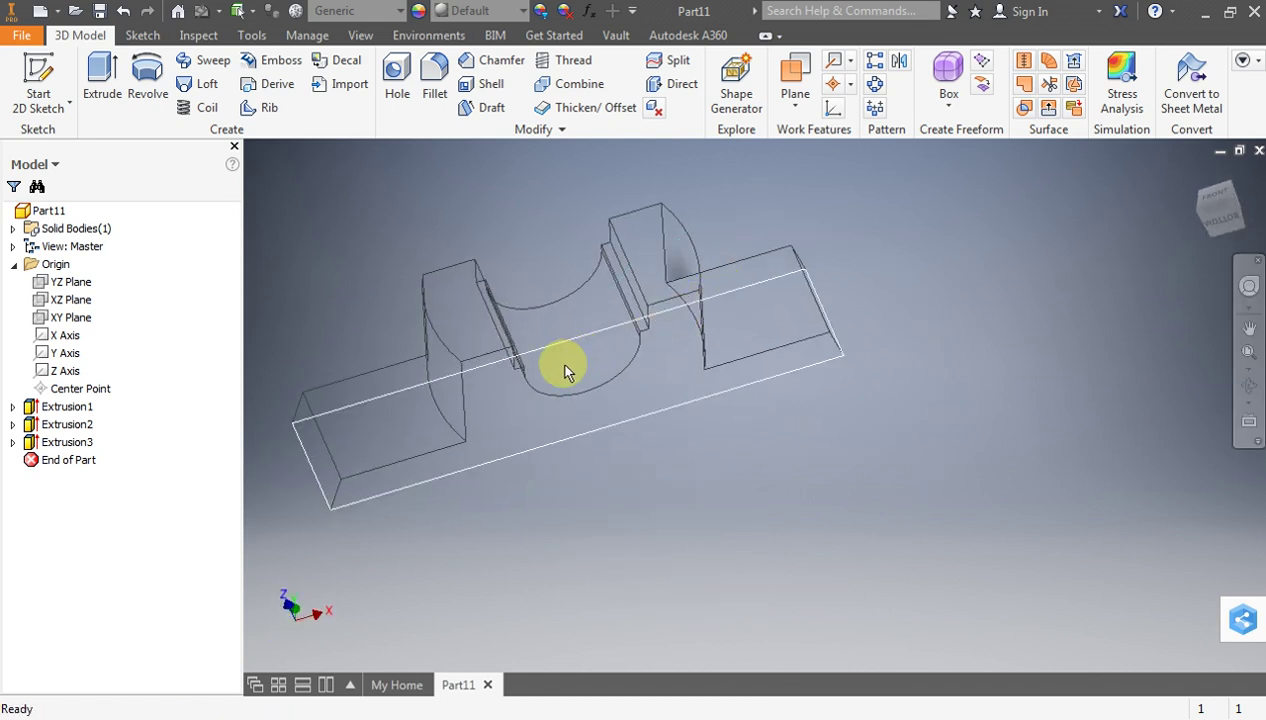
left_click(486, 416)
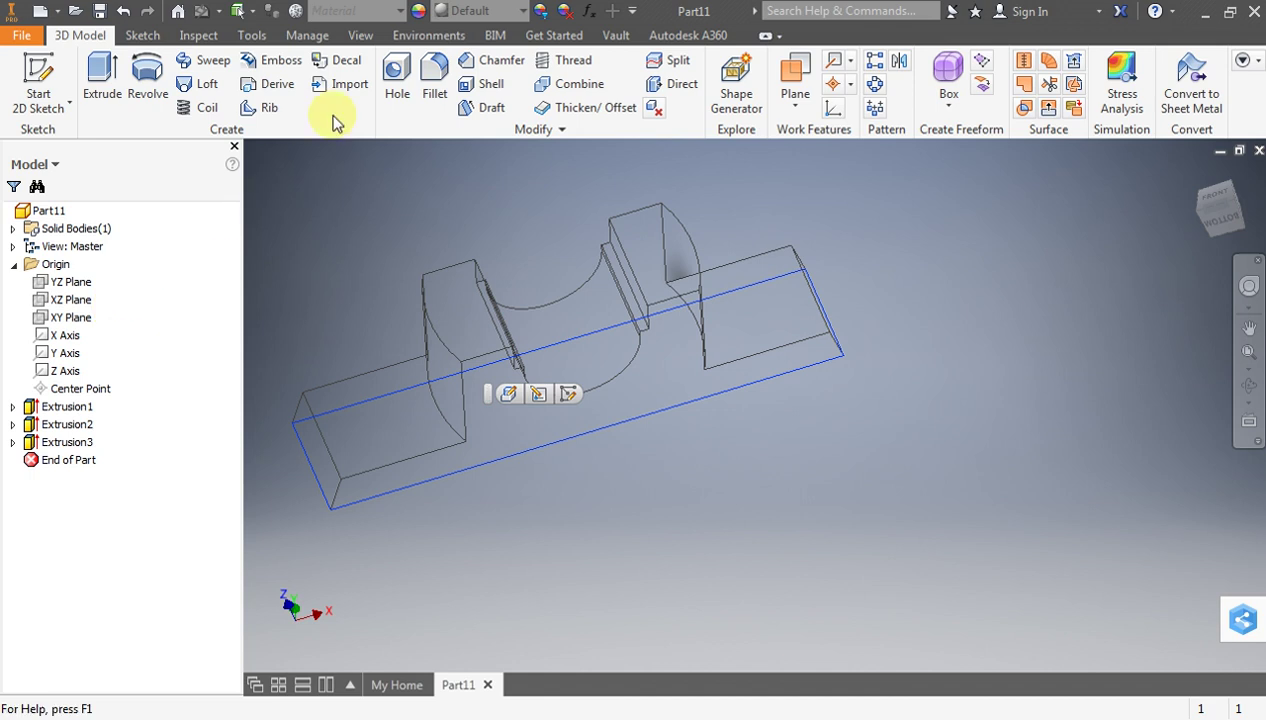
left_click(43, 76)
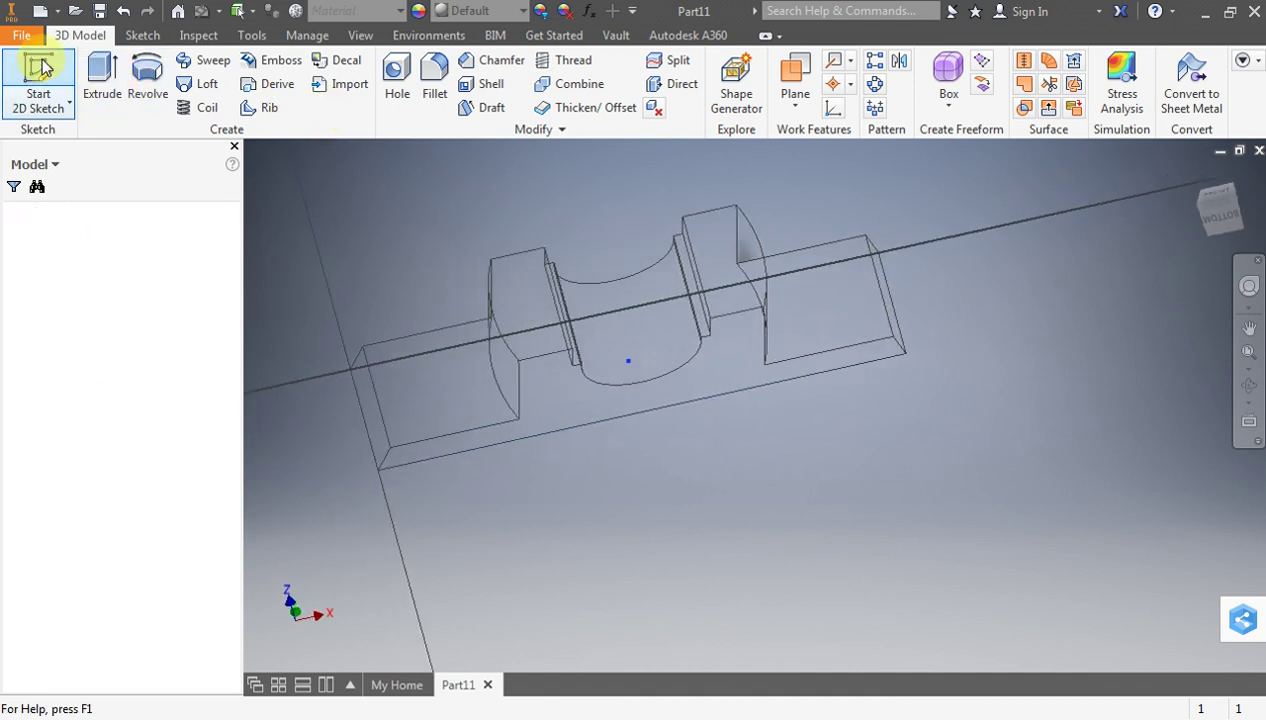
Recentre the sketch view and check the PDF drawing for reference
scroll(1035, 339, "down", 1)
scroll(1039, 350, "up", 2)
scroll(1039, 350, "down", 2)
middle_click_drag(1060, 365, 985, 372)
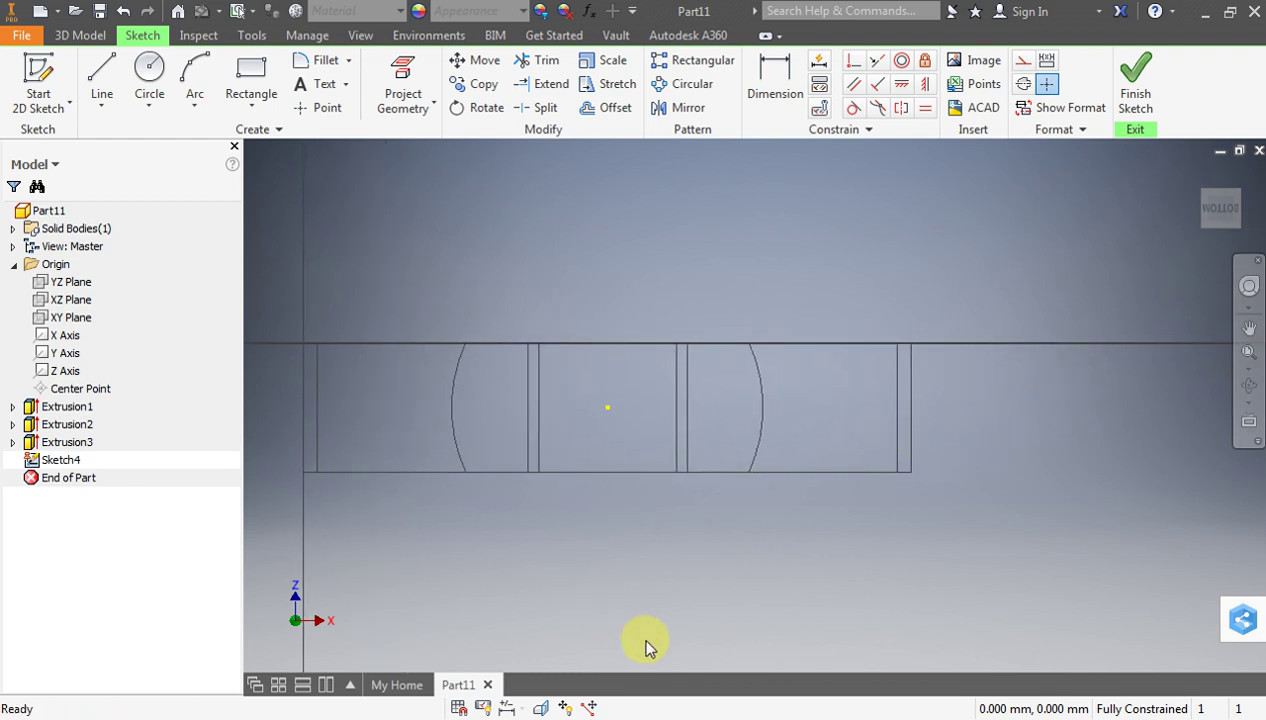
left_click(664, 719)
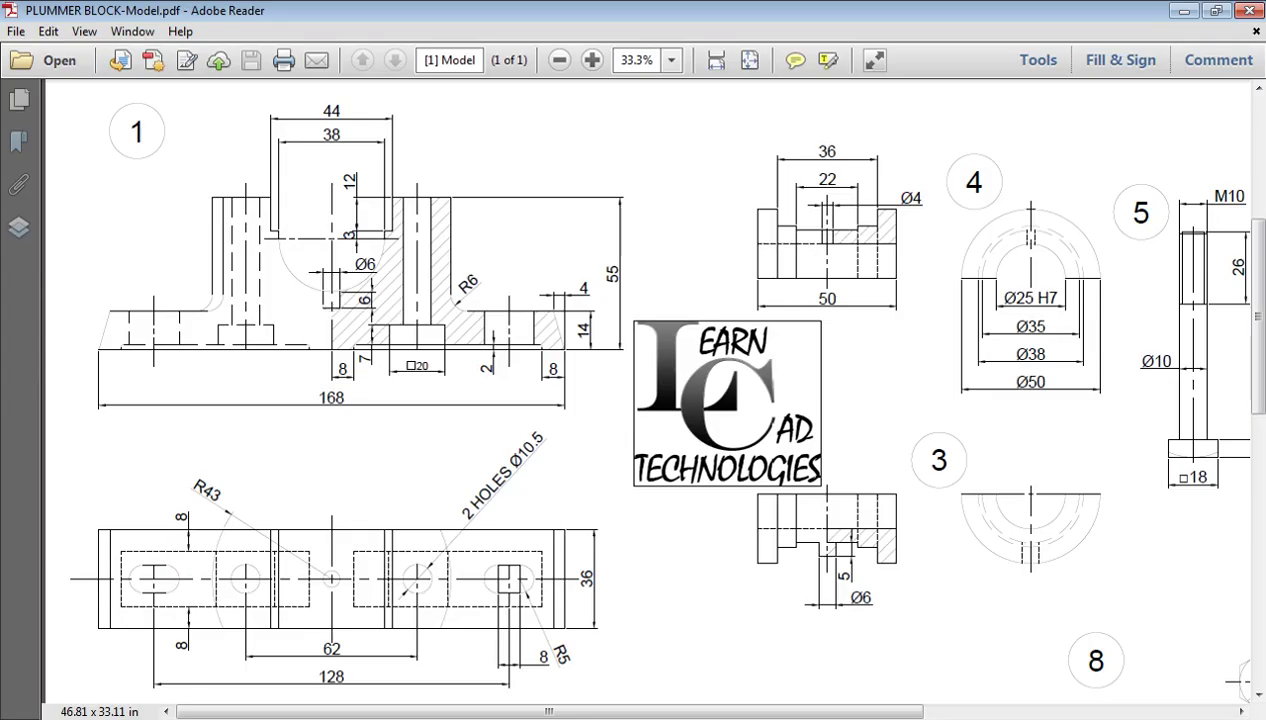
key("alt+Tab")
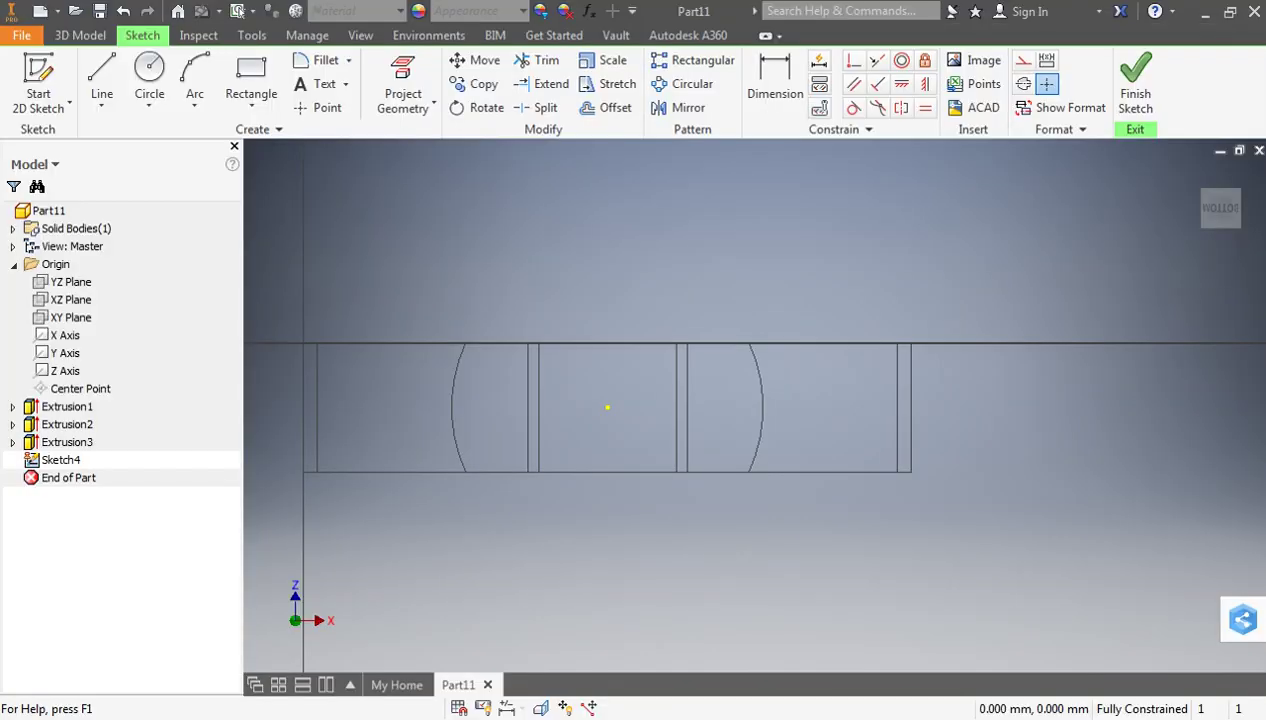
Draw a two-point rectangle on the base underside, right of the centre point
left_click(251, 75)
left_click(639, 360)
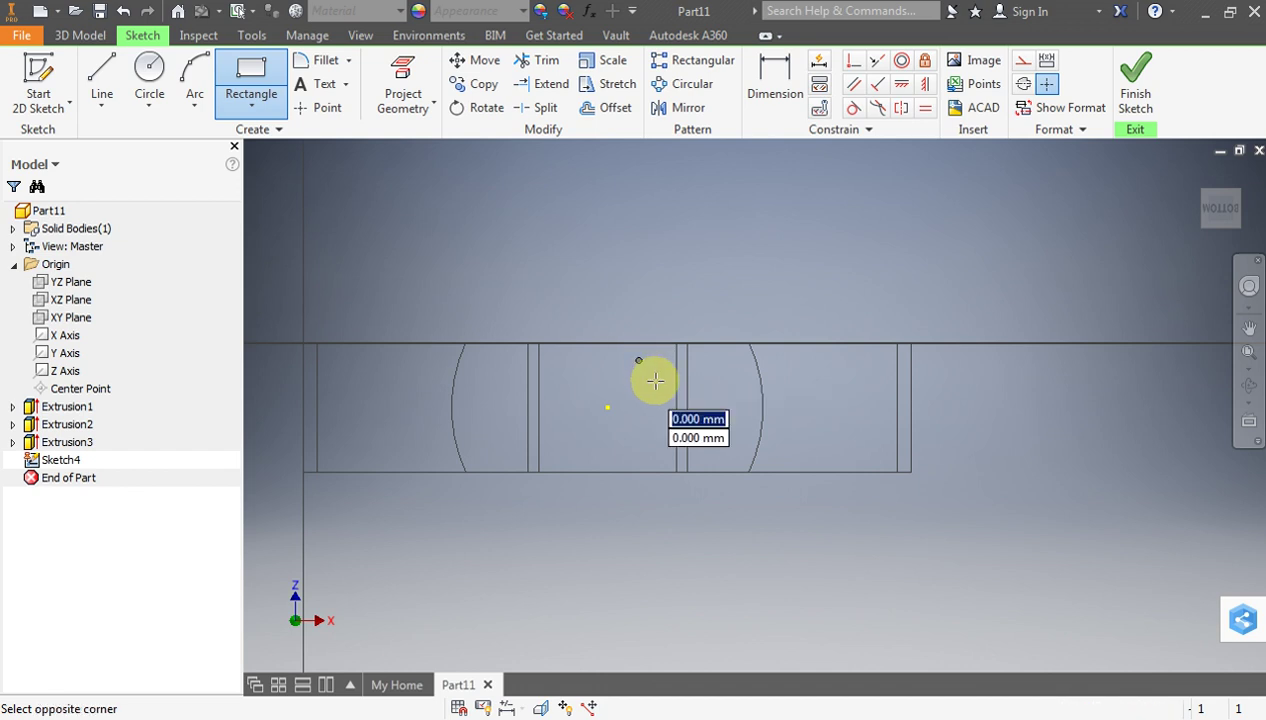
left_click(880, 440)
key("Escape")
scroll(951, 404, "up", 2)
scroll(951, 404, "down", 5)
scroll(951, 404, "up", 2)
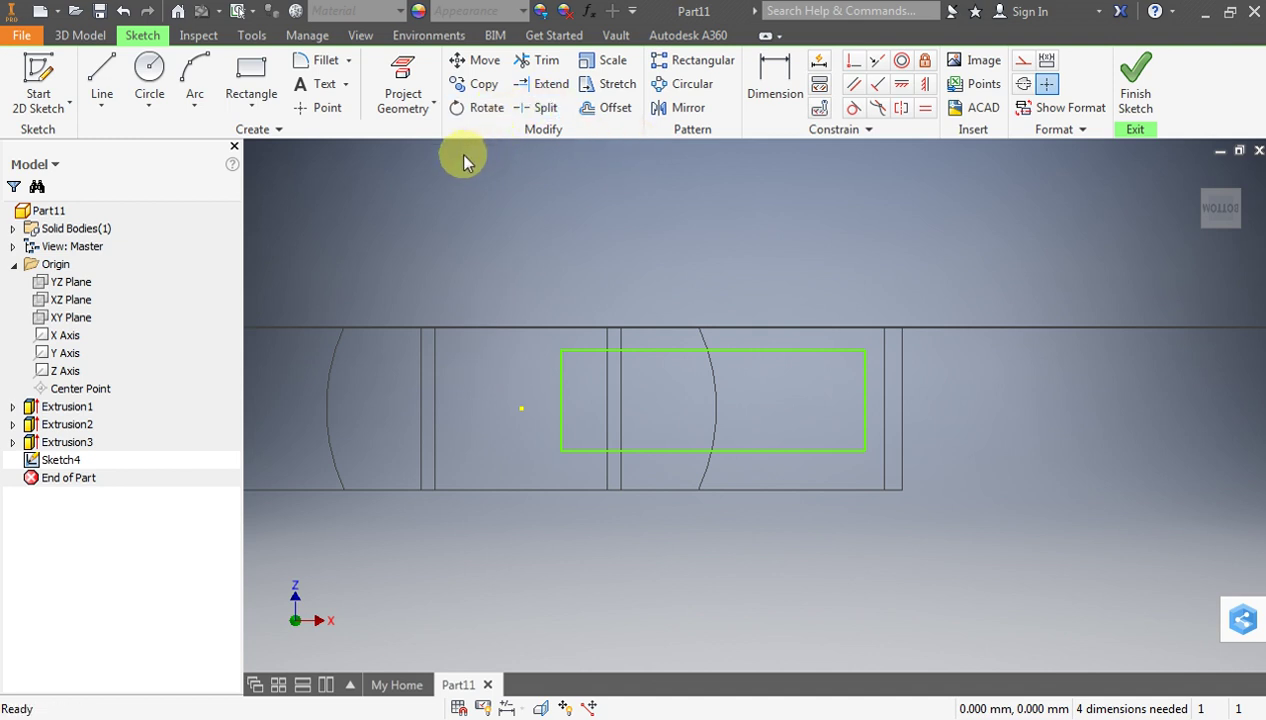
Dimension the rectangle 8 mm from the base's end edge and 8 mm from the centre point
left_click(775, 80)
left_click(865, 393)
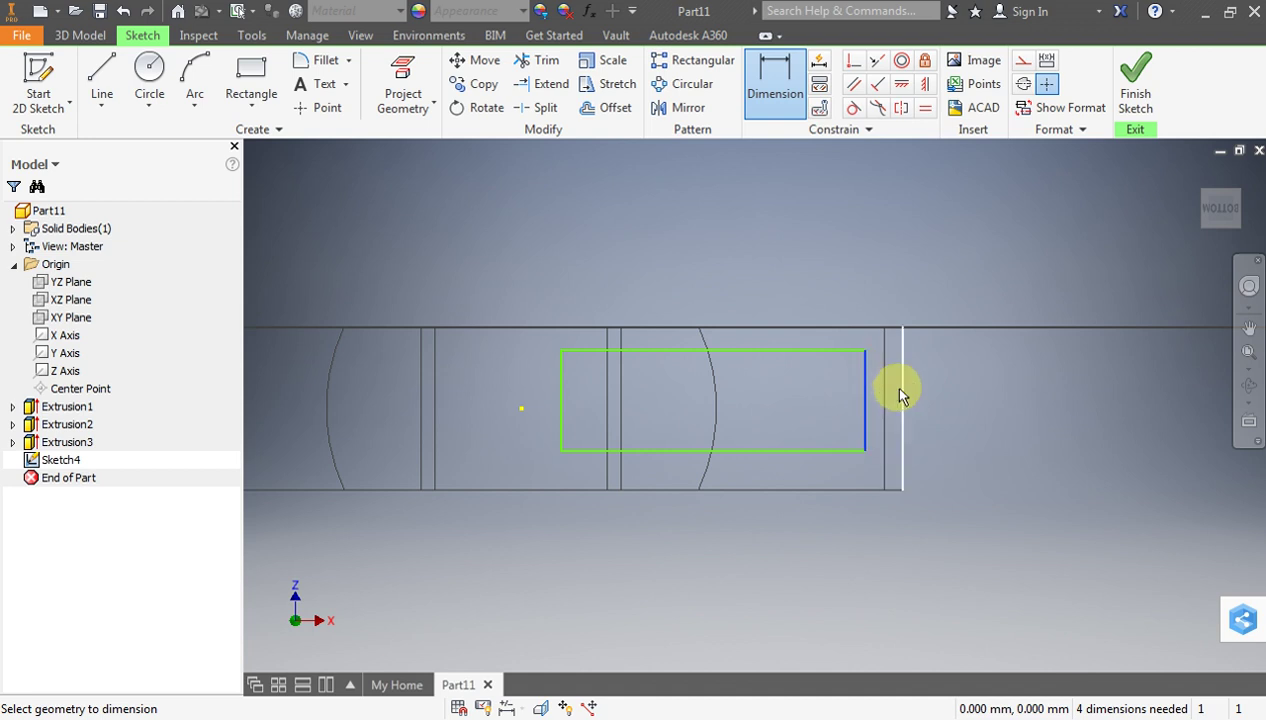
left_click(900, 393)
left_click(888, 284)
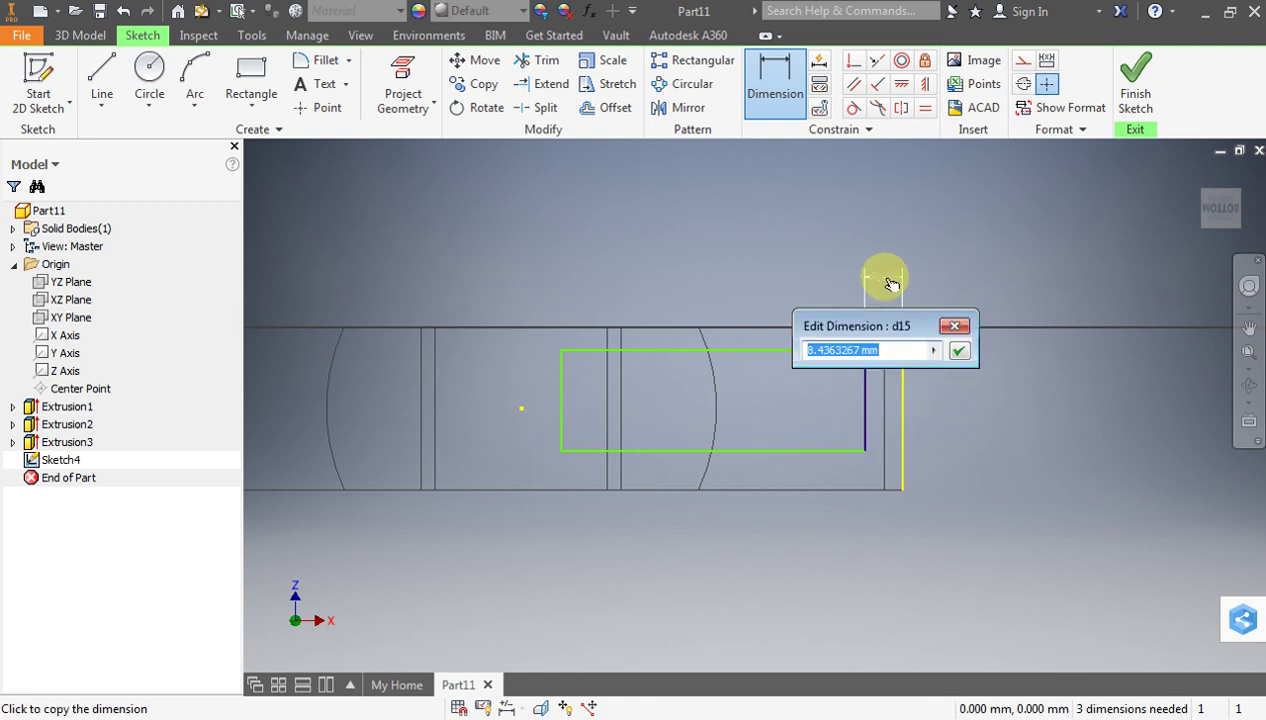
type("8")
key("Return")
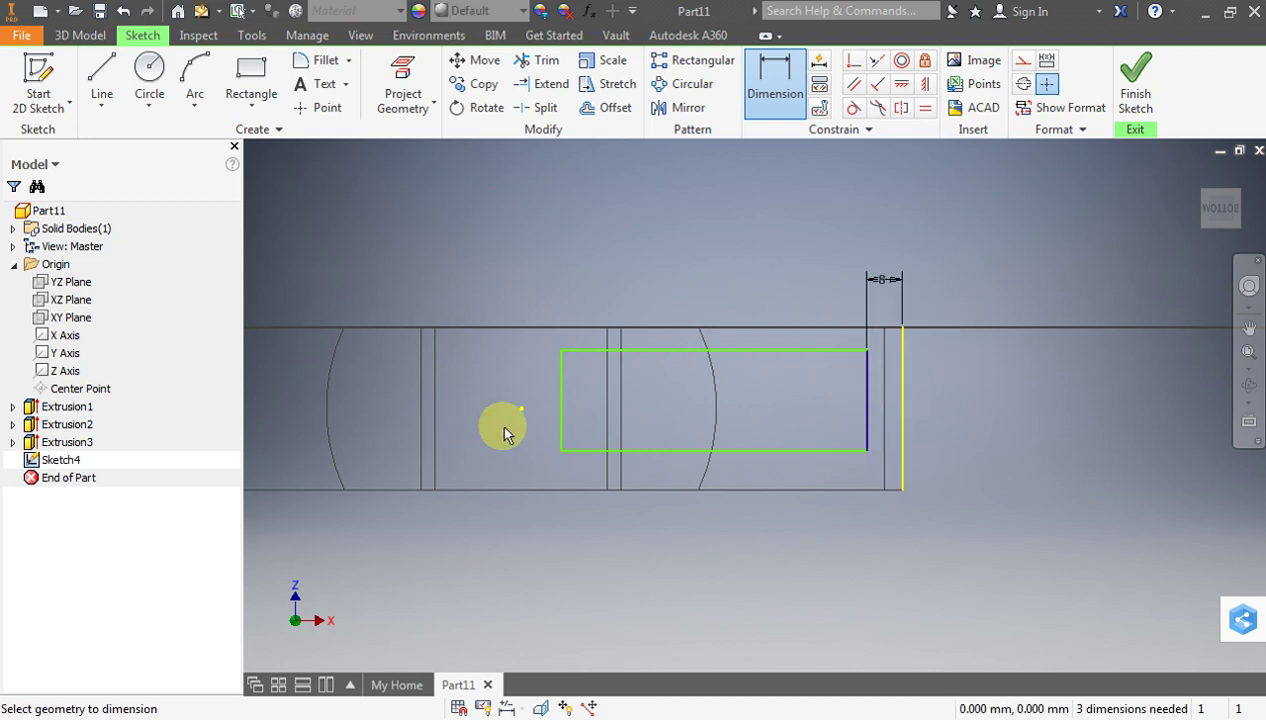
left_click(521, 408)
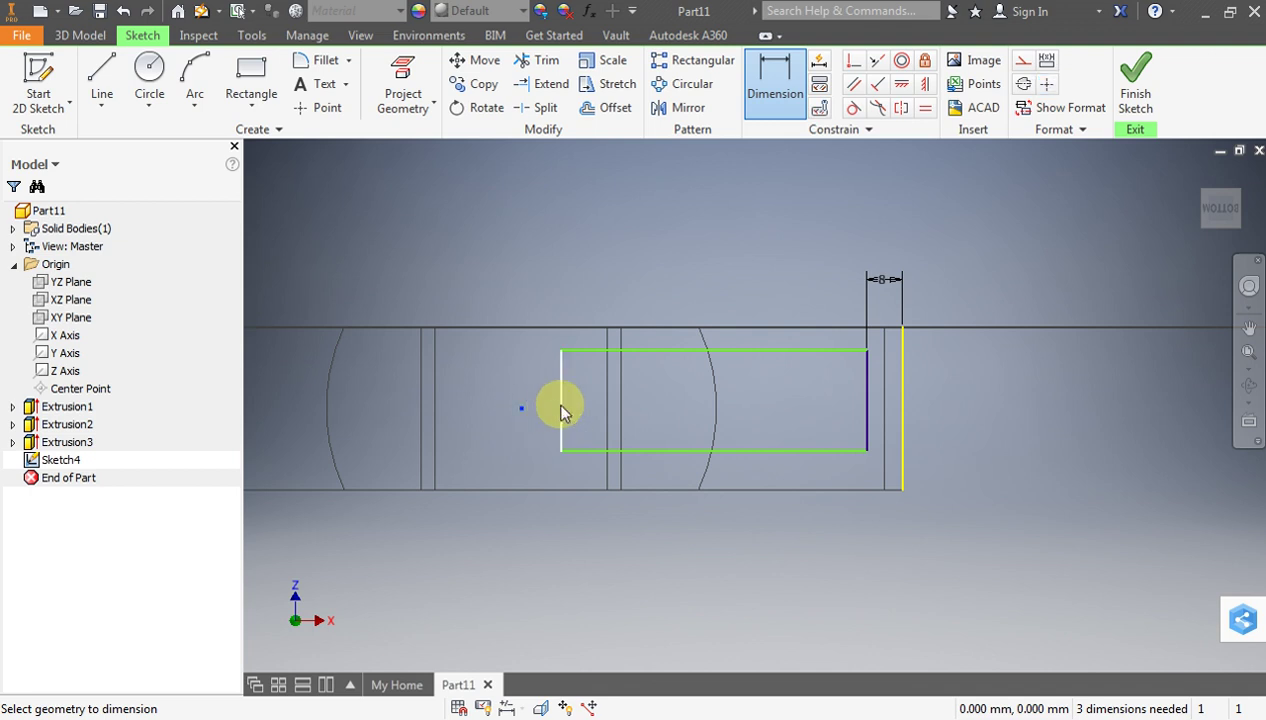
left_click(561, 410)
left_click(550, 295)
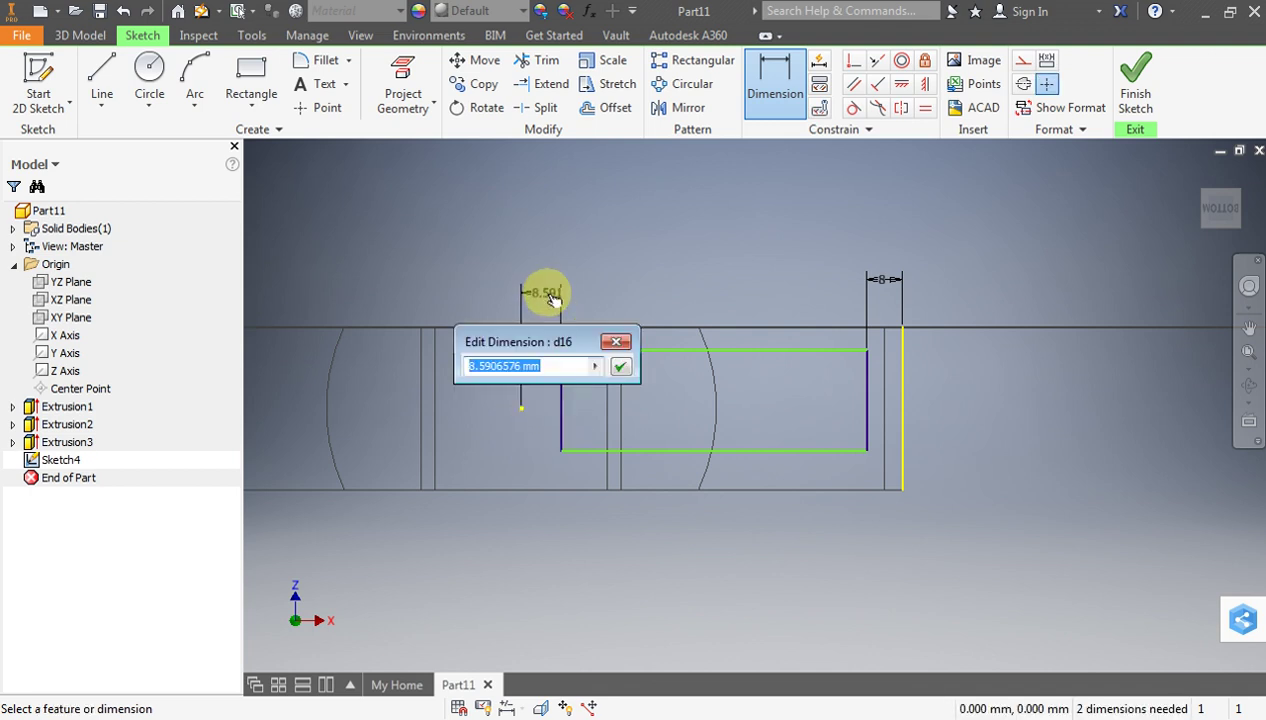
type("9")
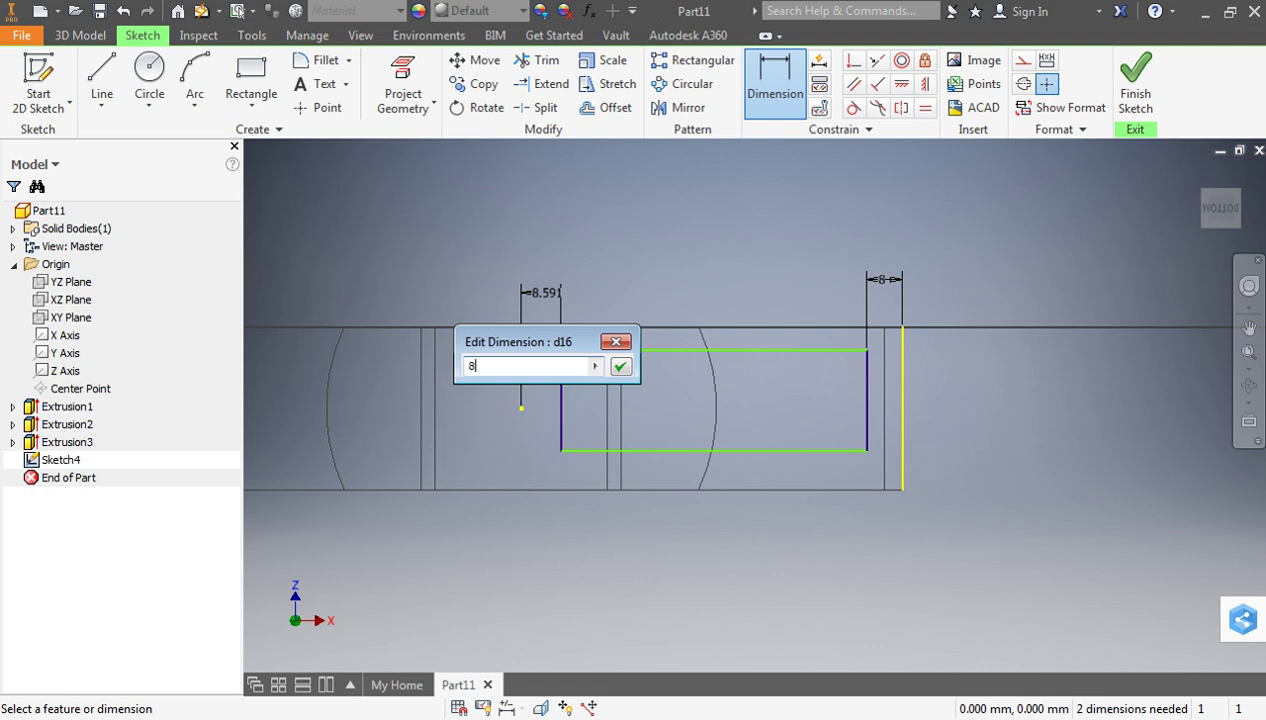
type("8")
key("Return")
Give the rectangle a 20 mm height and verify it against the PDF drawing
left_click(869, 403)
left_click(968, 403)
type("20")
key("Return")
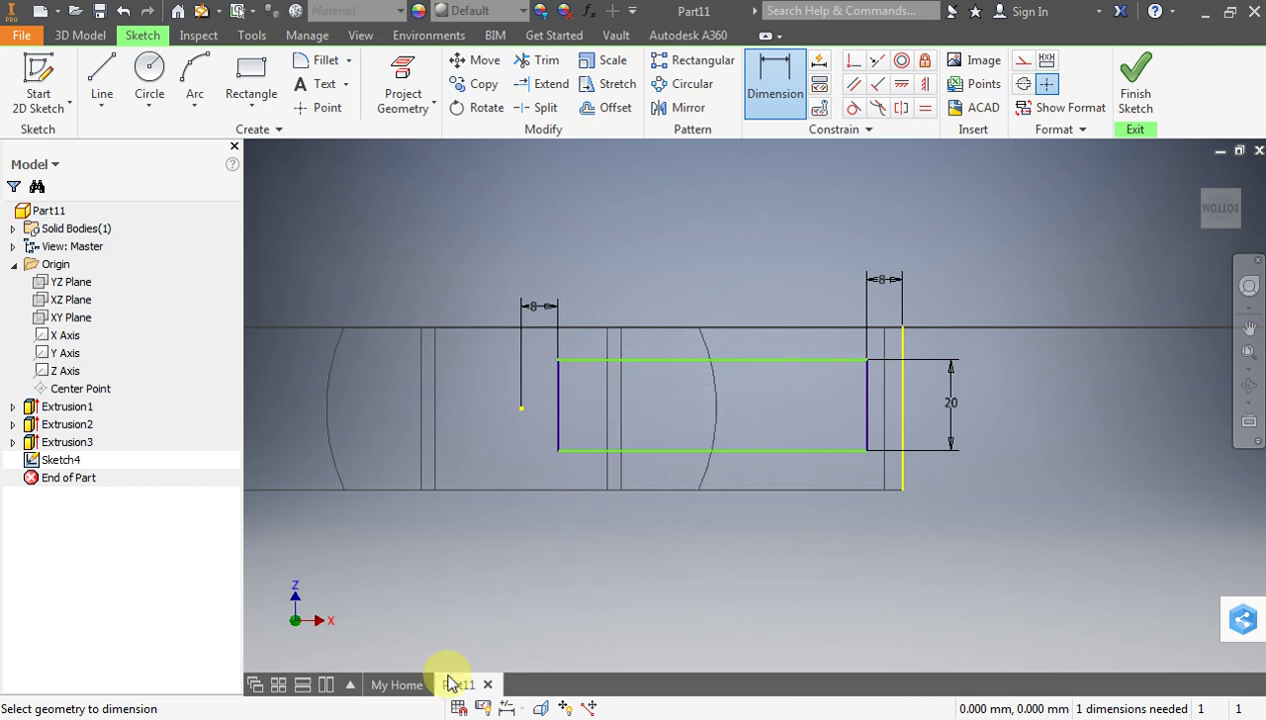
left_click(669, 716)
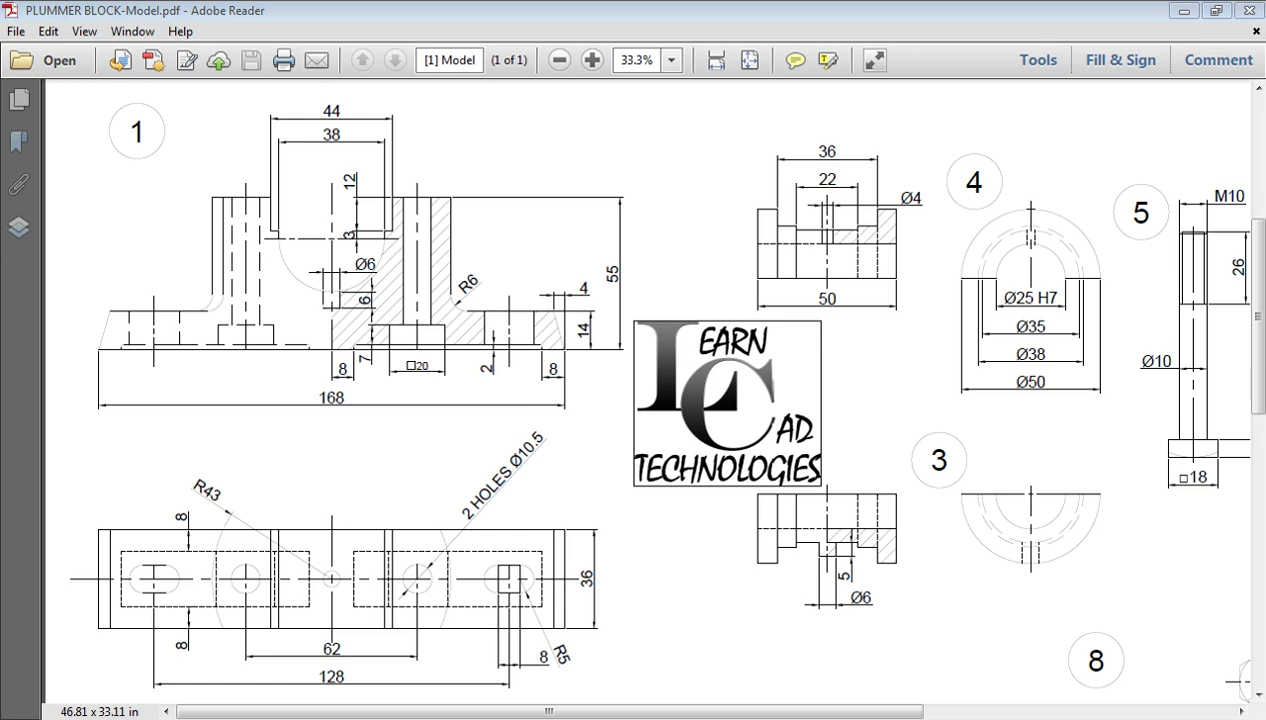
left_click(700, 714)
left_click(838, 360)
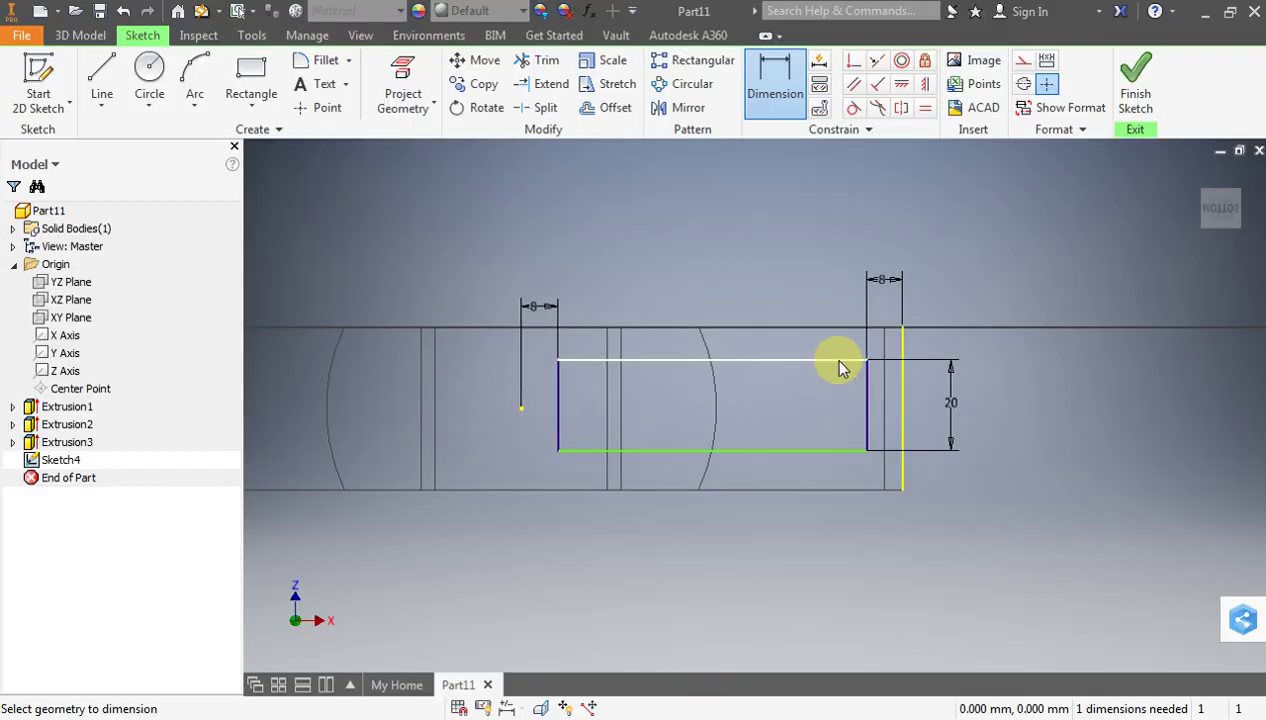
Dimension the rectangle's top edge 8 mm from the base edge
left_click(838, 327)
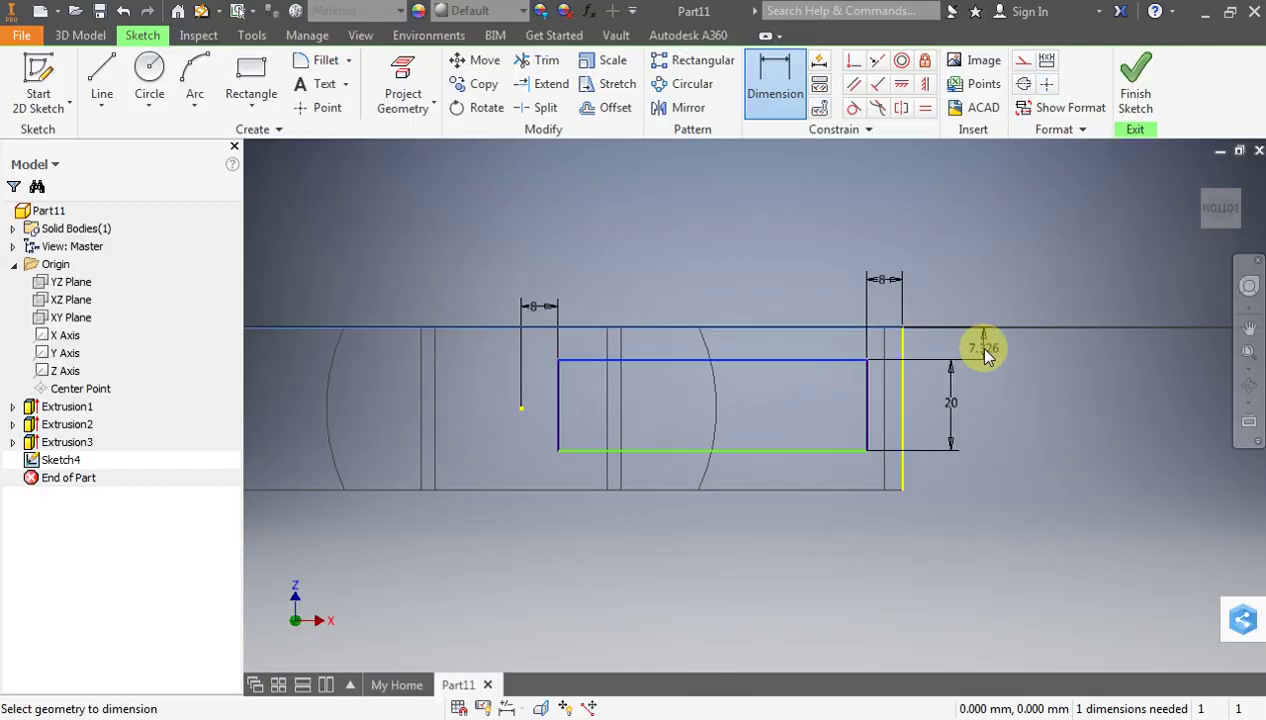
left_click(986, 349)
type("8")
key("Return")
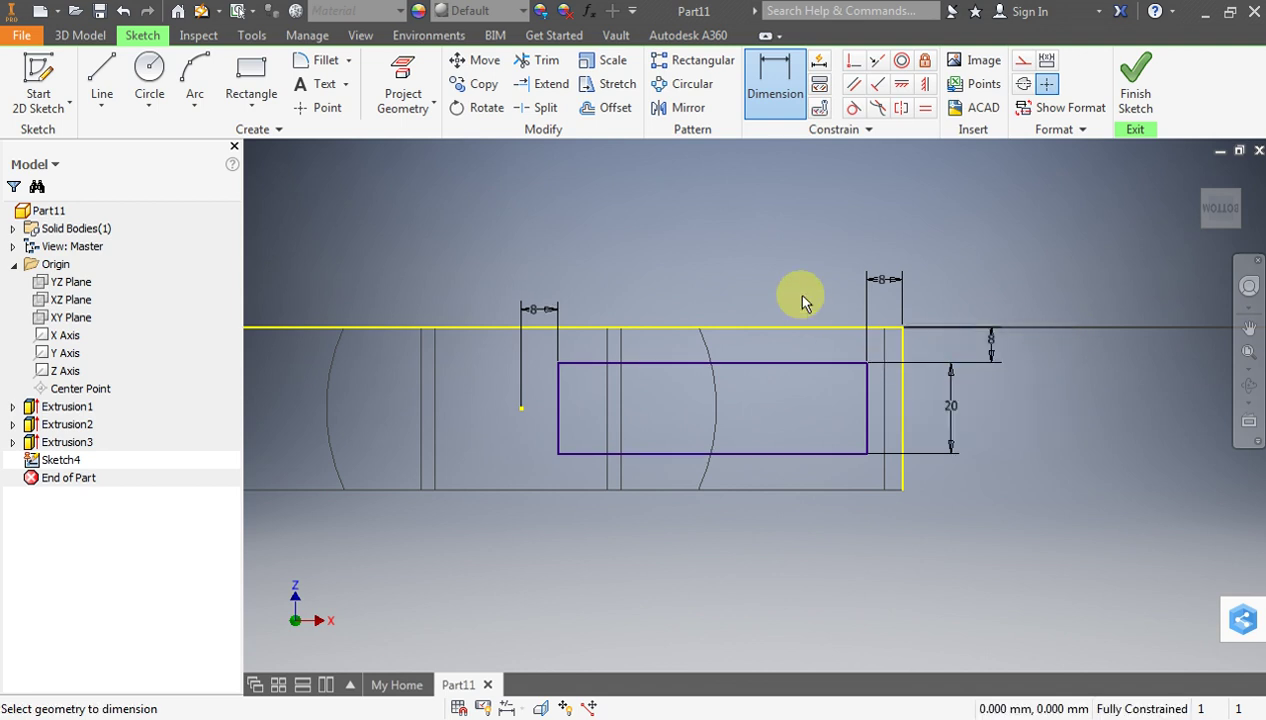
key("Escape")
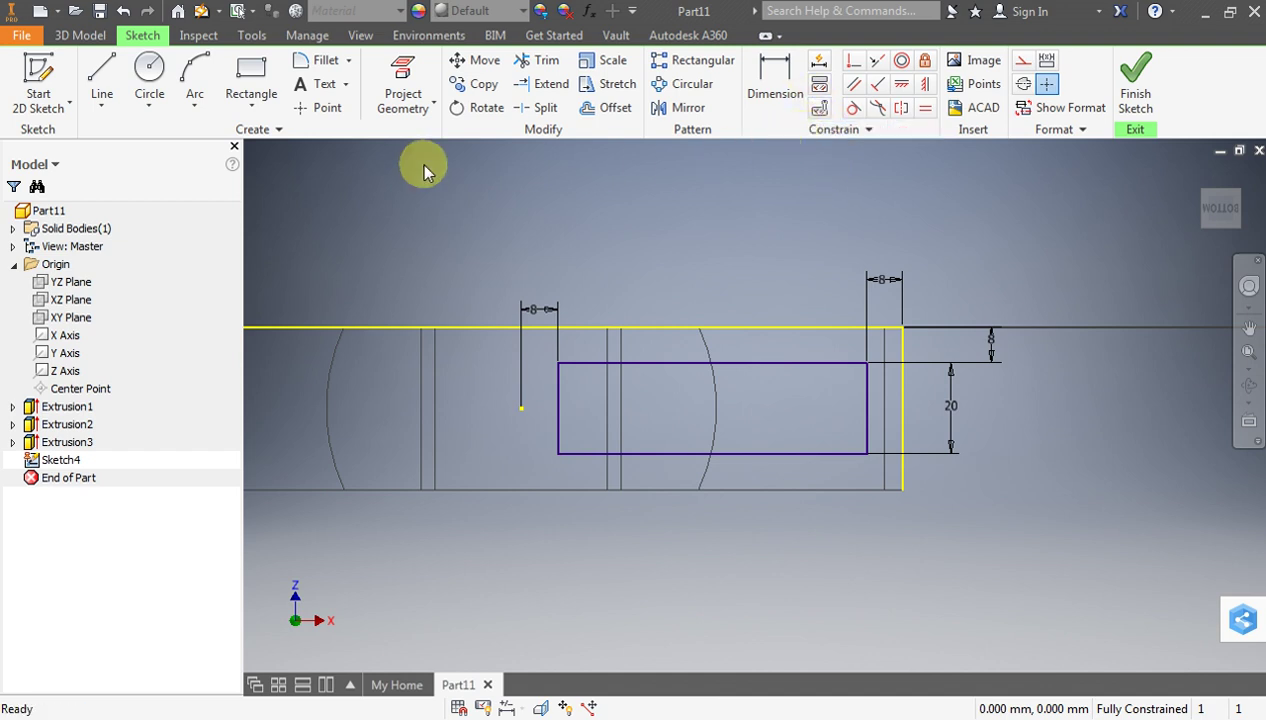
Draw a short vertical construction line down from the sketch centre point
left_click(1022, 68)
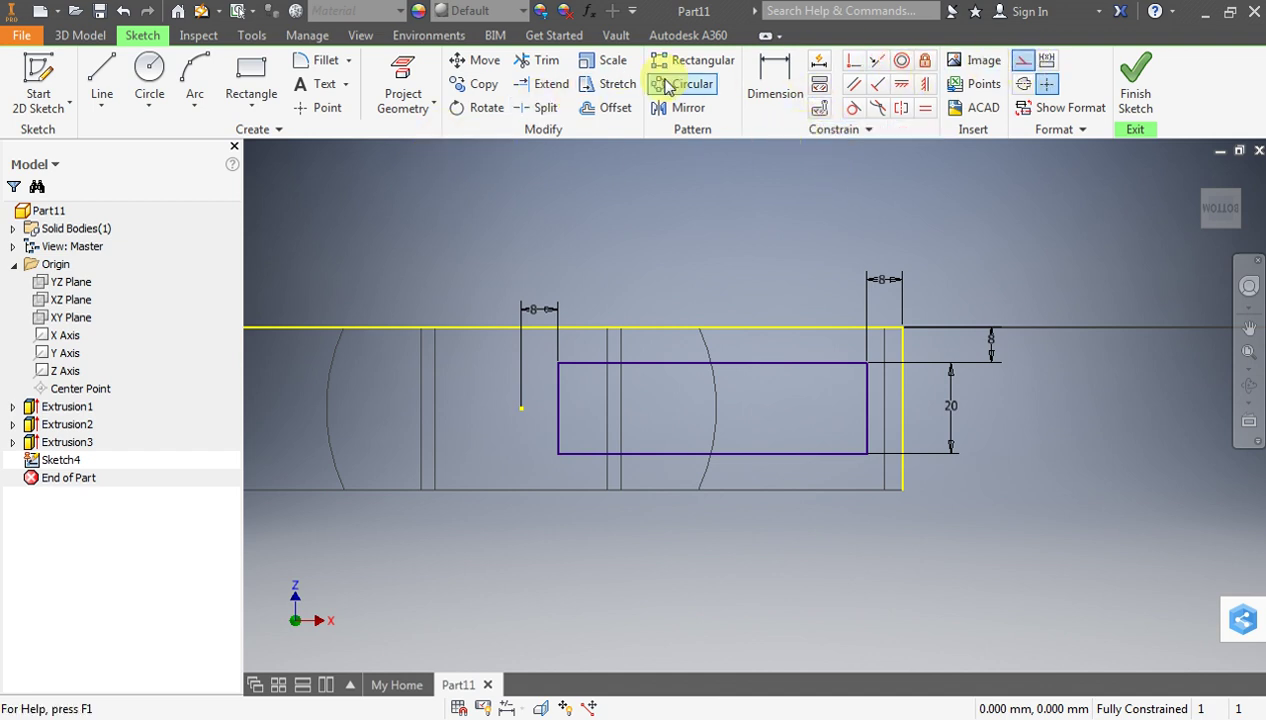
left_click(97, 68)
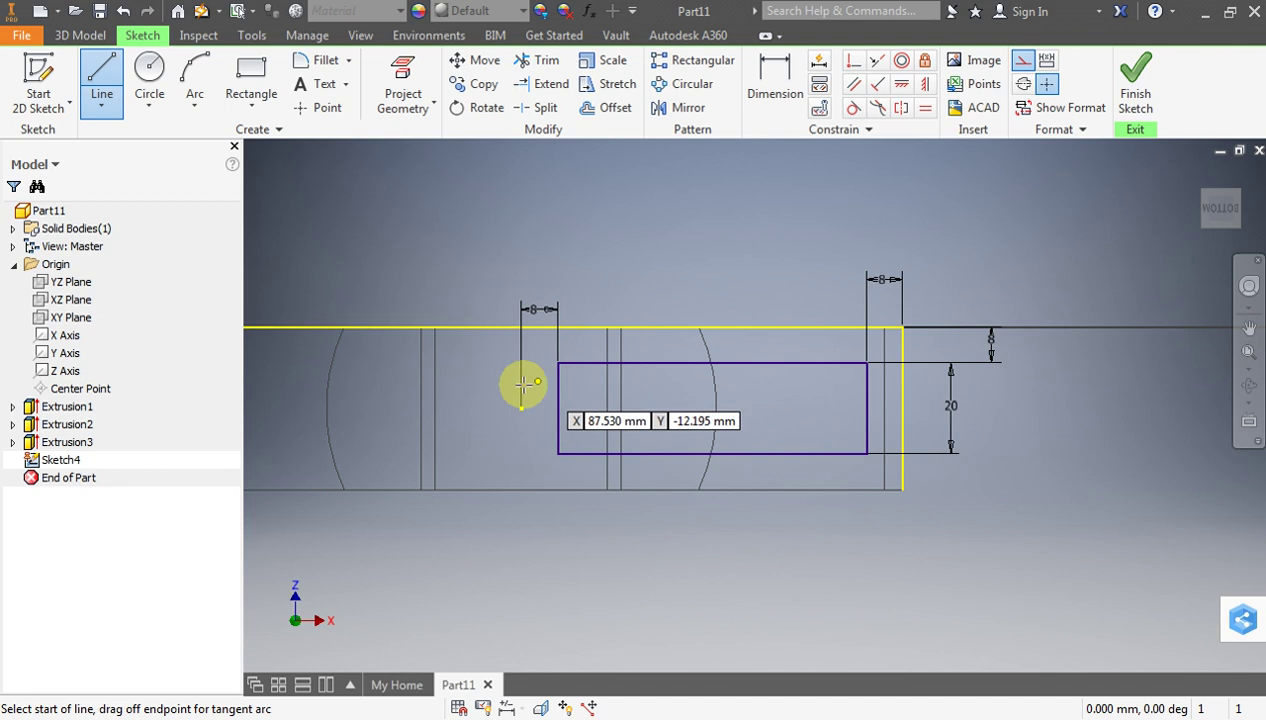
left_click(521, 407)
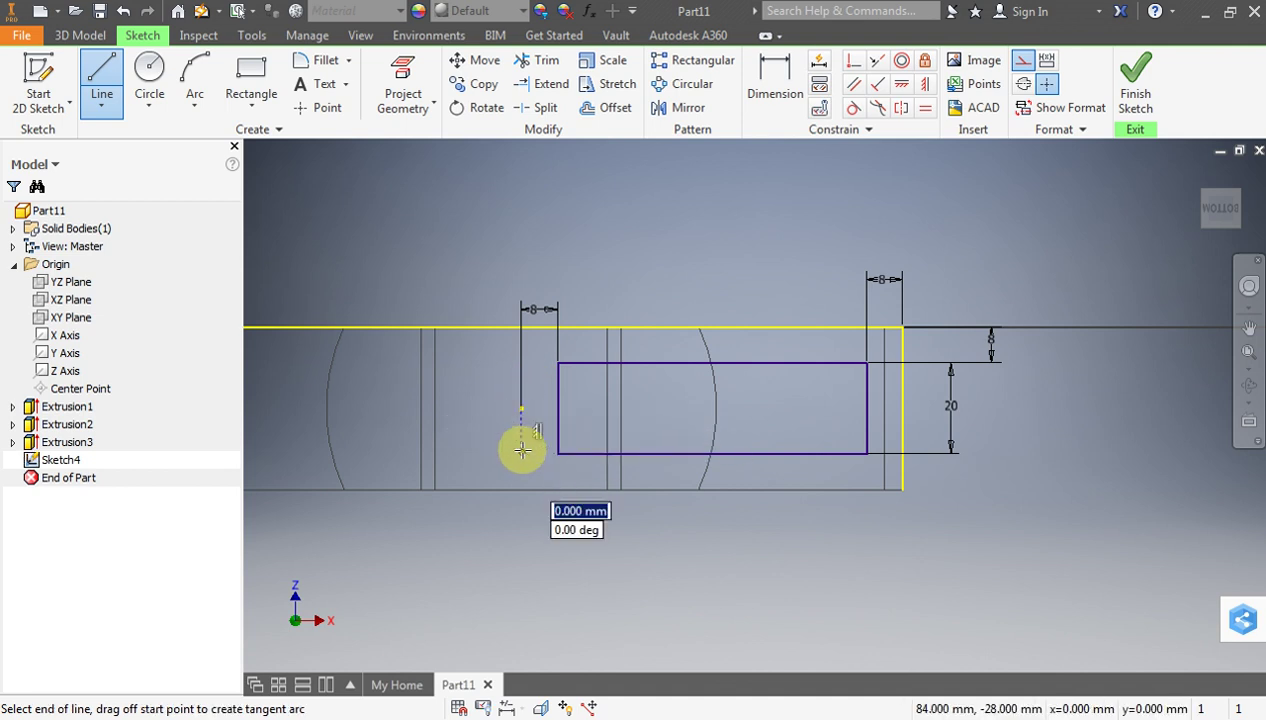
left_click(521, 450)
key("Escape")
Mirror the rectangle across the centre construction line and finish Sketch4
left_click_drag(545, 342, 865, 465)
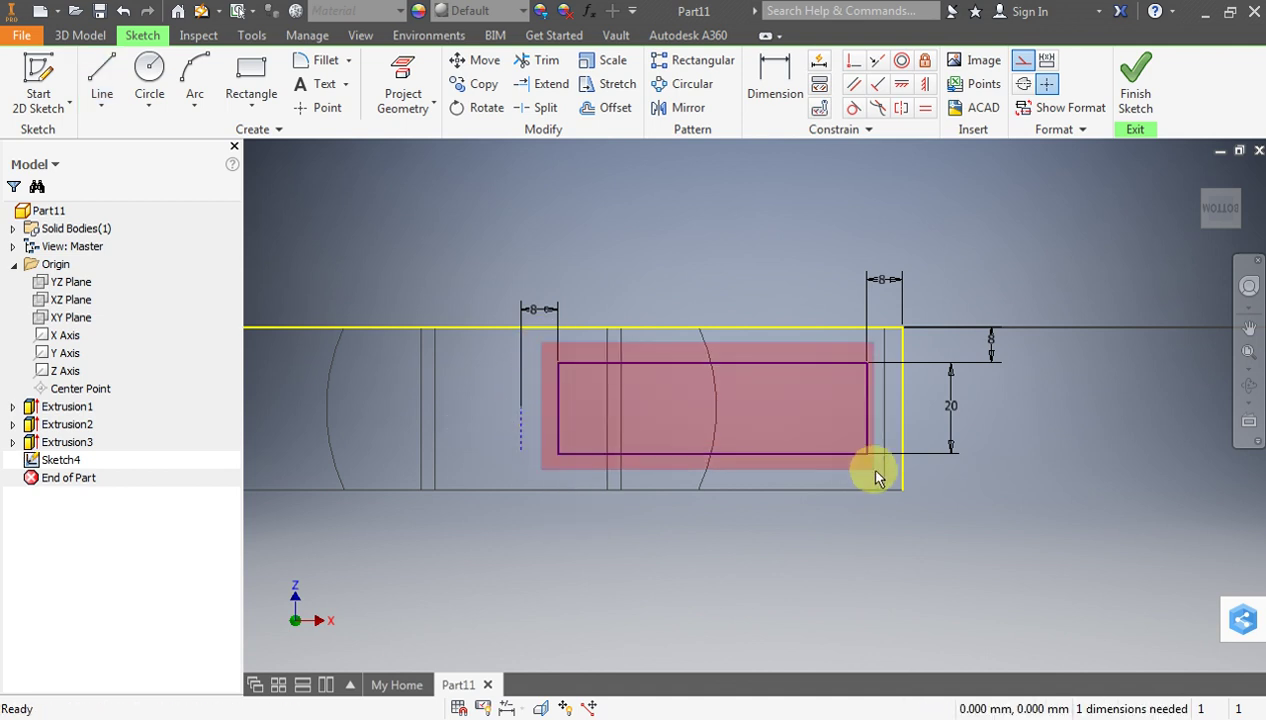
left_click(662, 108)
left_click(365, 197)
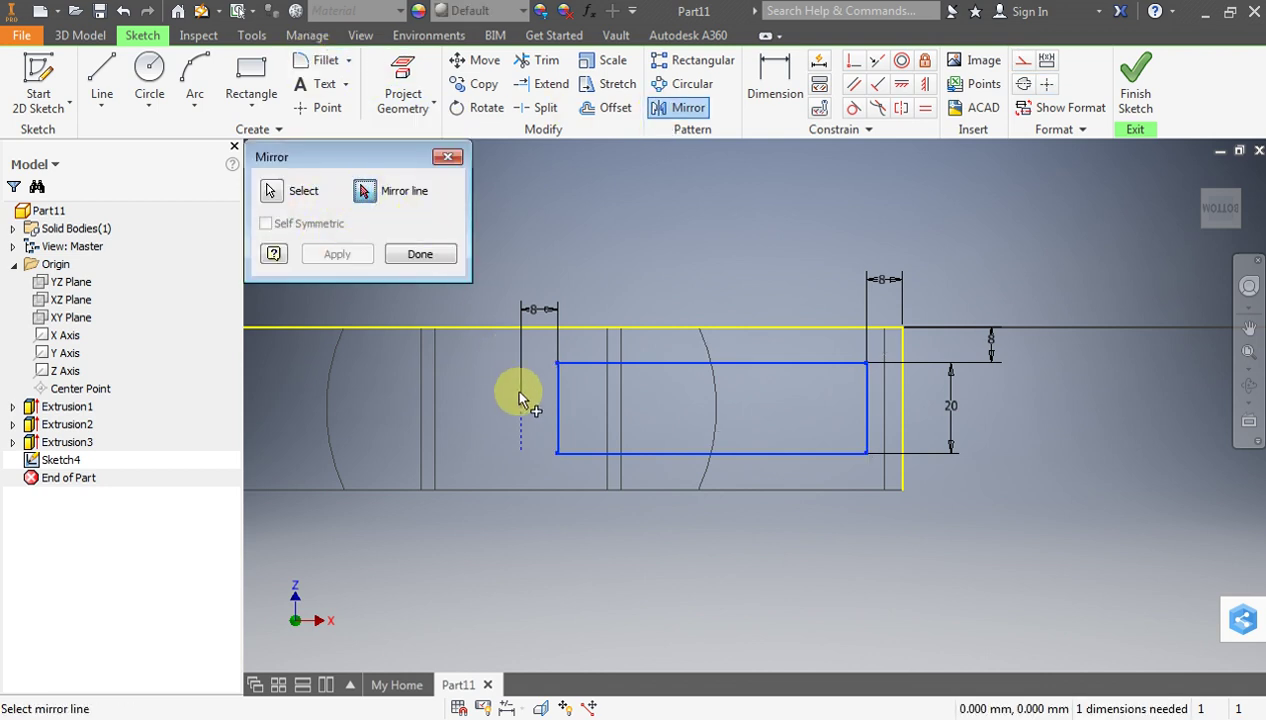
left_click(521, 422)
left_click(367, 259)
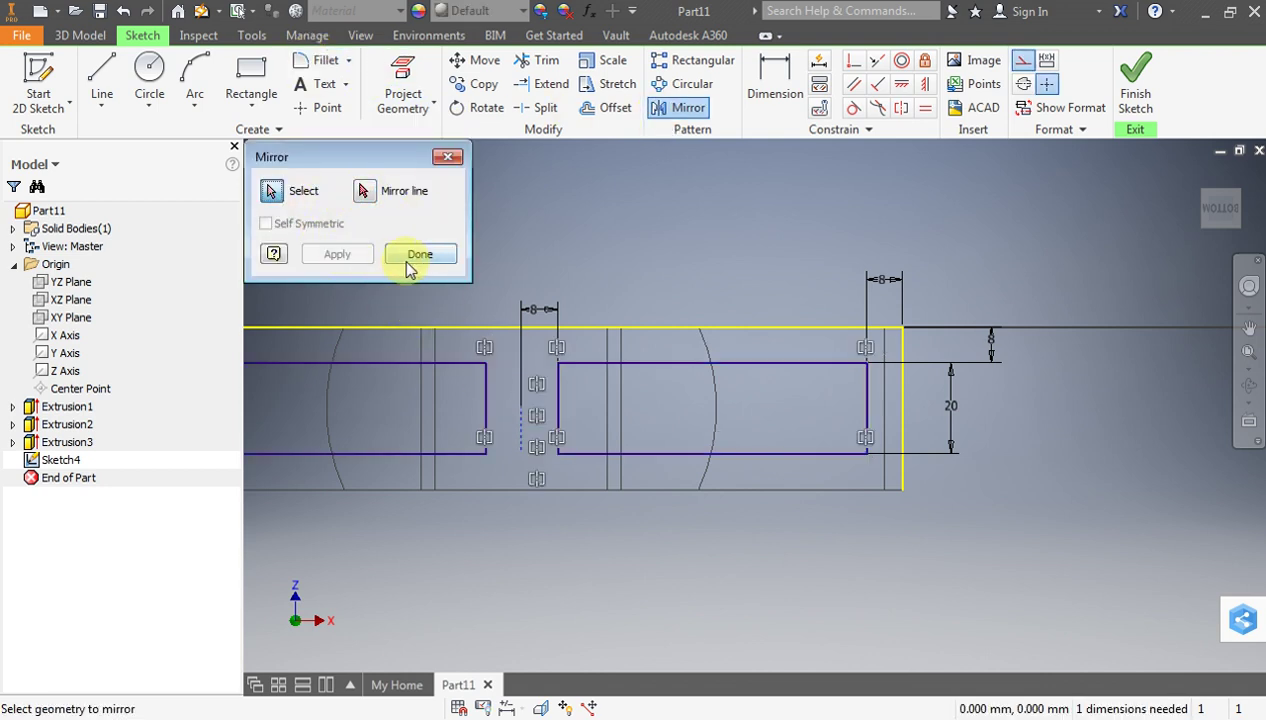
left_click(418, 255)
left_click(1136, 90)
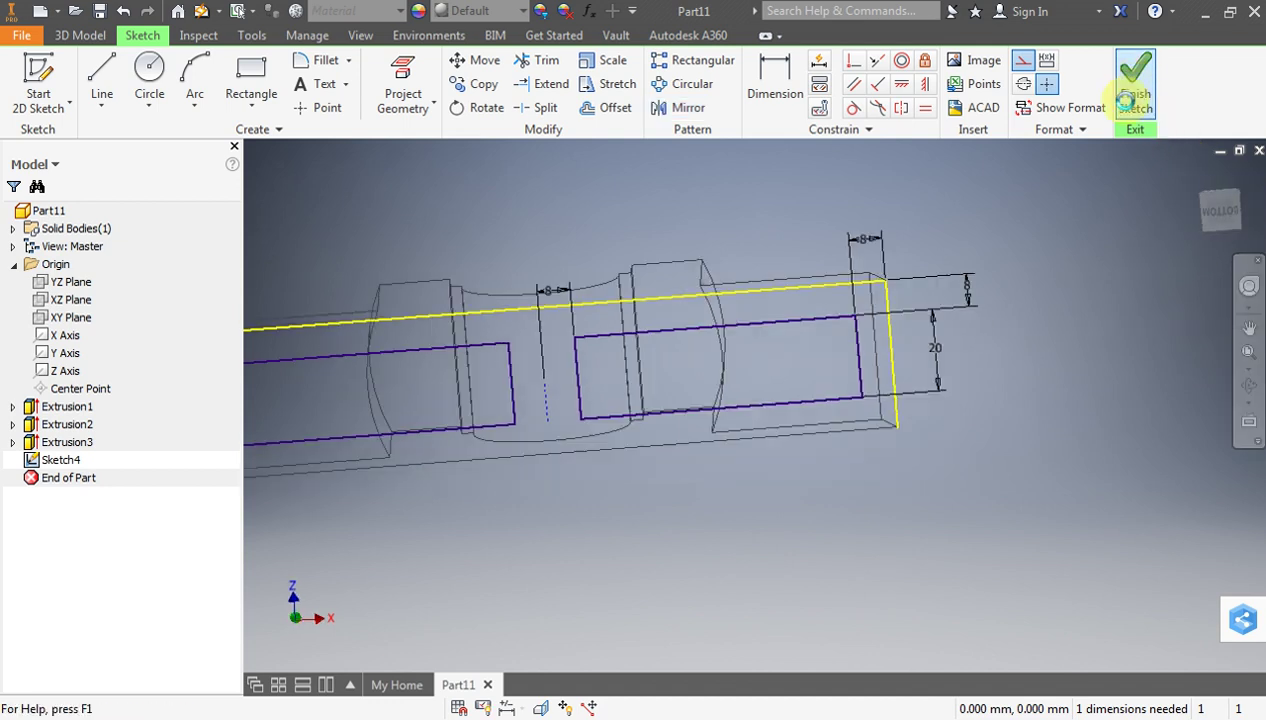
Start an extrusion with both Sketch4 base rectangles as profiles
middle_click_drag(730, 438, 734, 488)
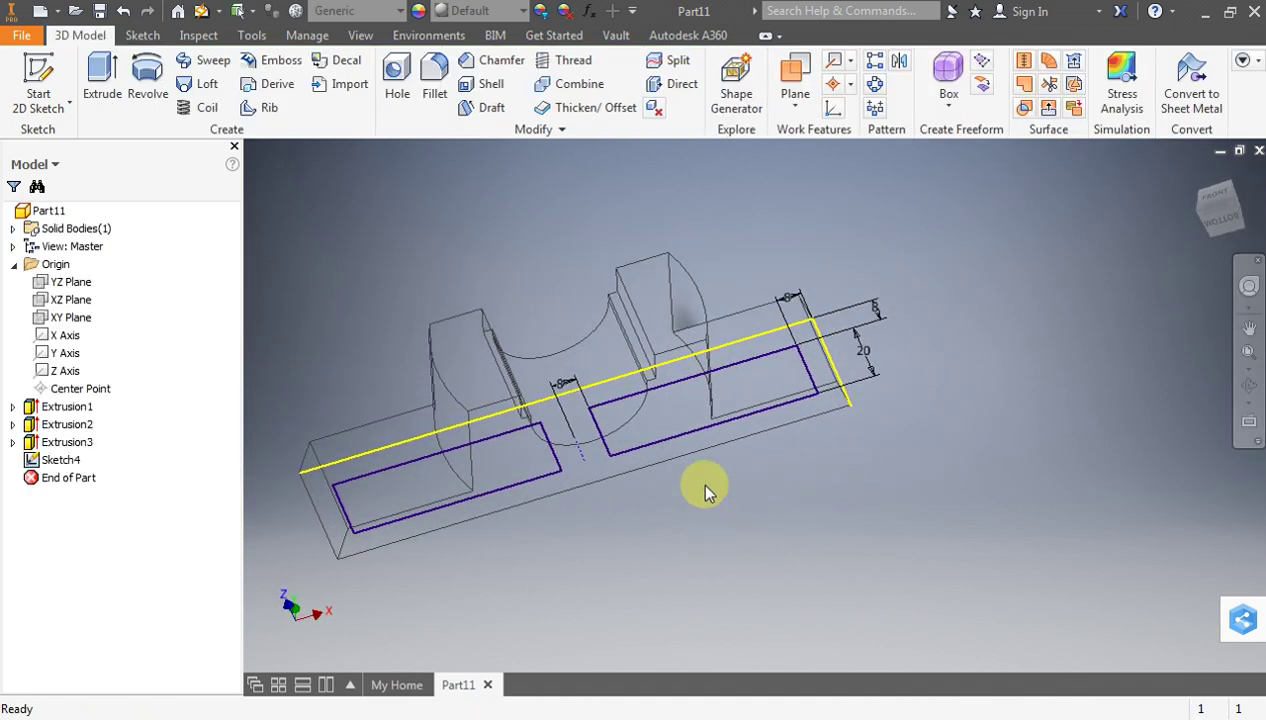
left_click(110, 68)
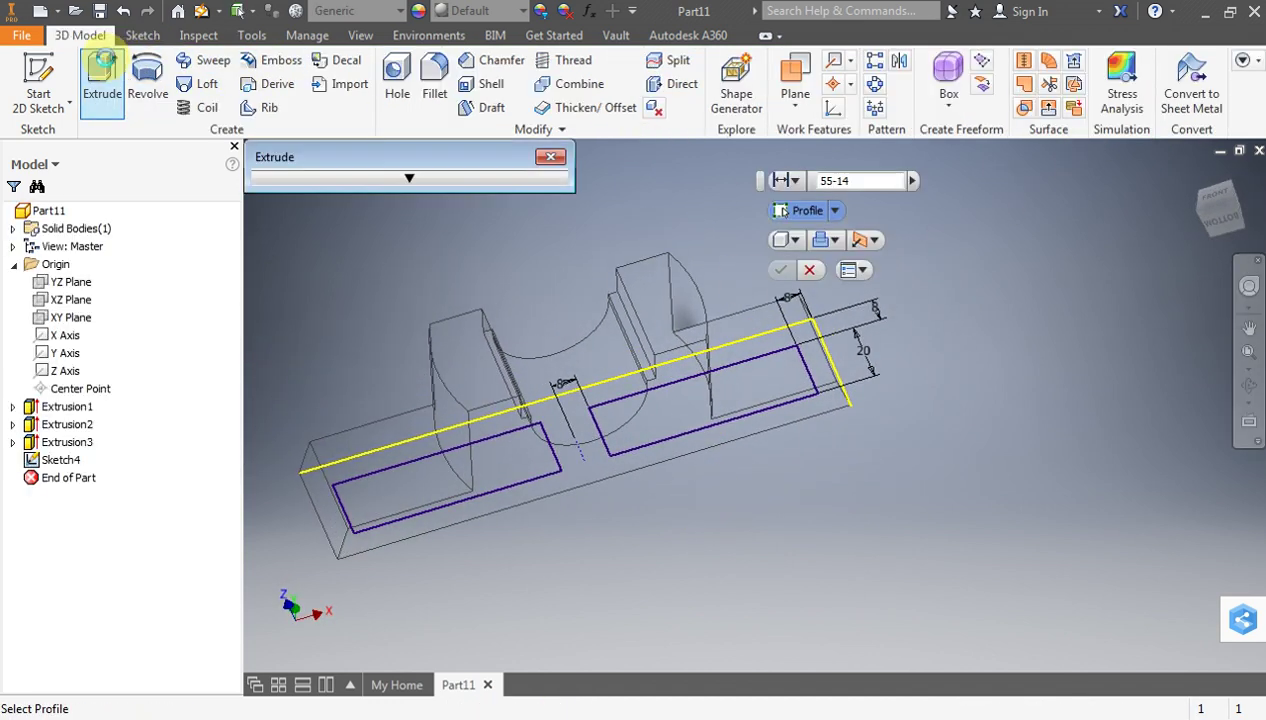
left_click(774, 366)
left_click(513, 453)
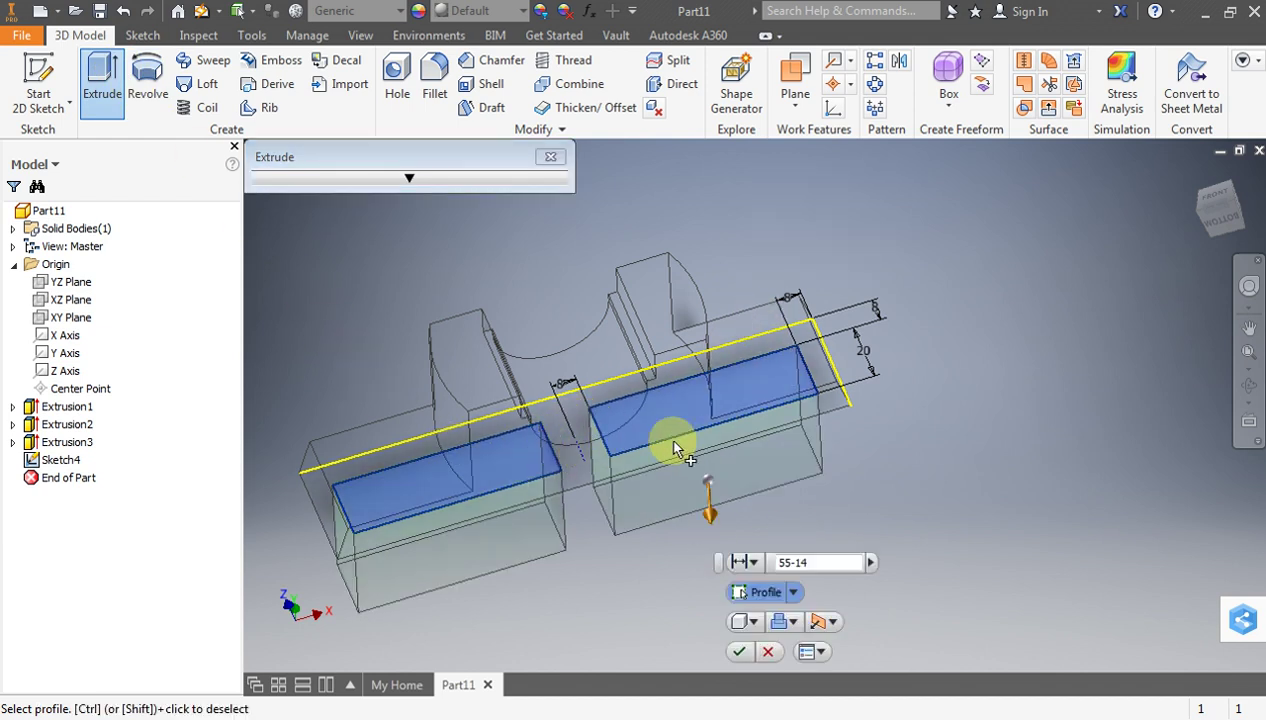
Reverse the extrusion upward and, after checking the PDF heights, enter distance 55-14
left_click(829, 628)
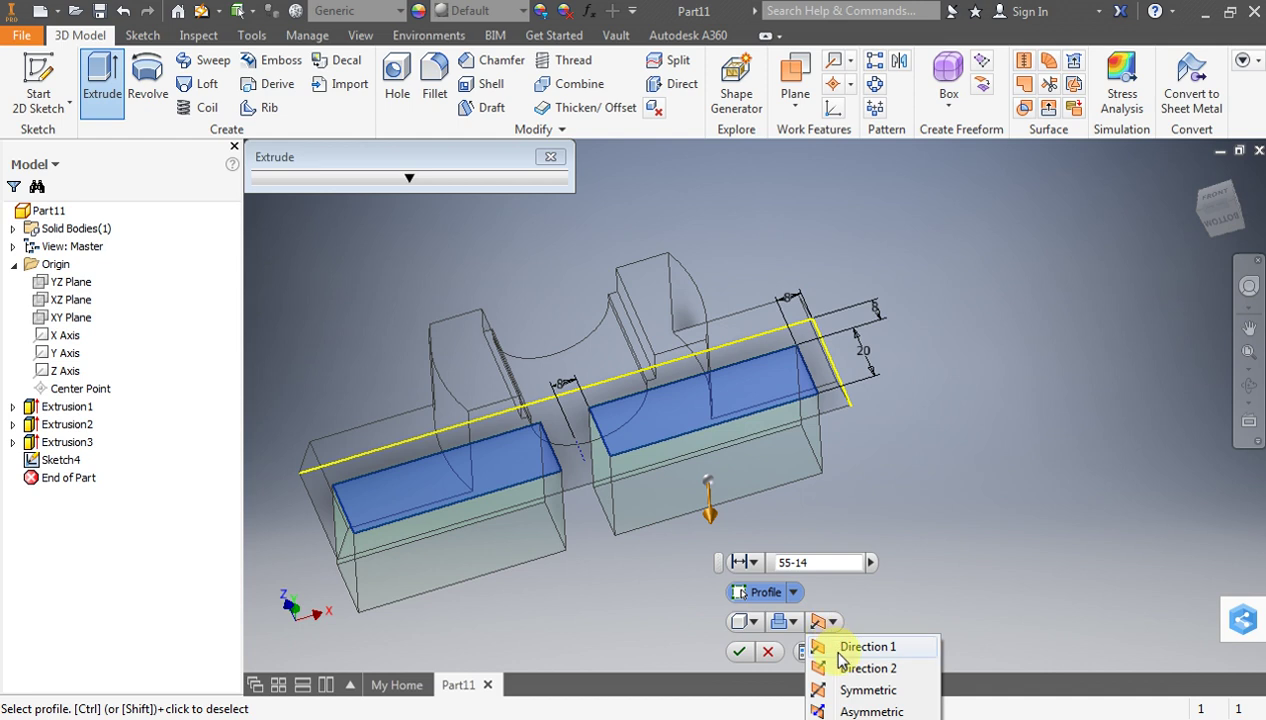
left_click(839, 655)
left_click(830, 620)
left_click(852, 668)
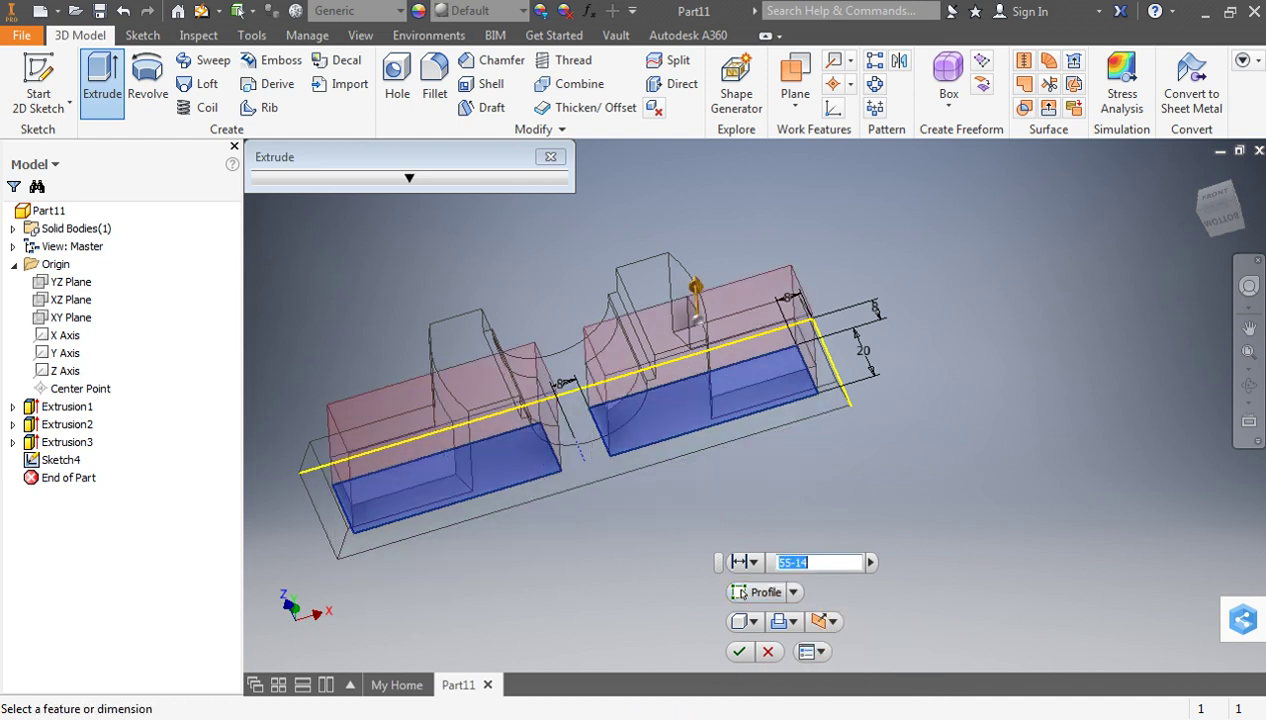
left_click(680, 702)
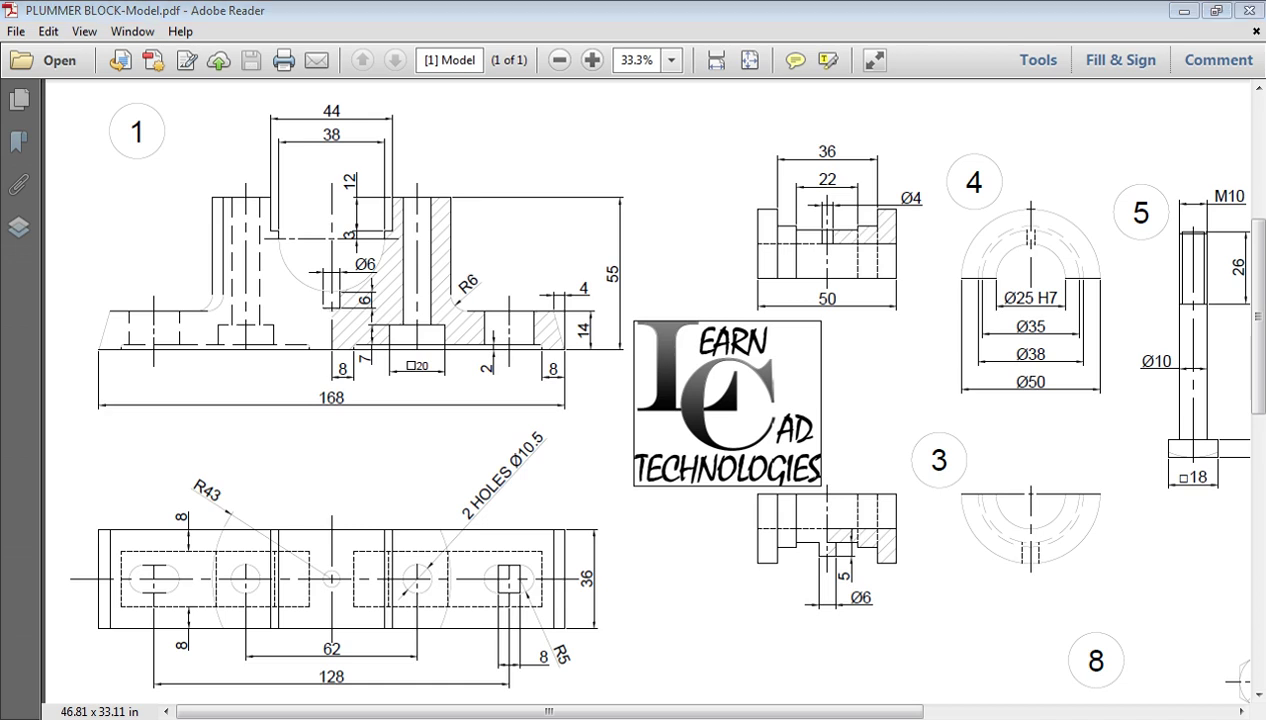
left_click(692, 688)
type("55-14")
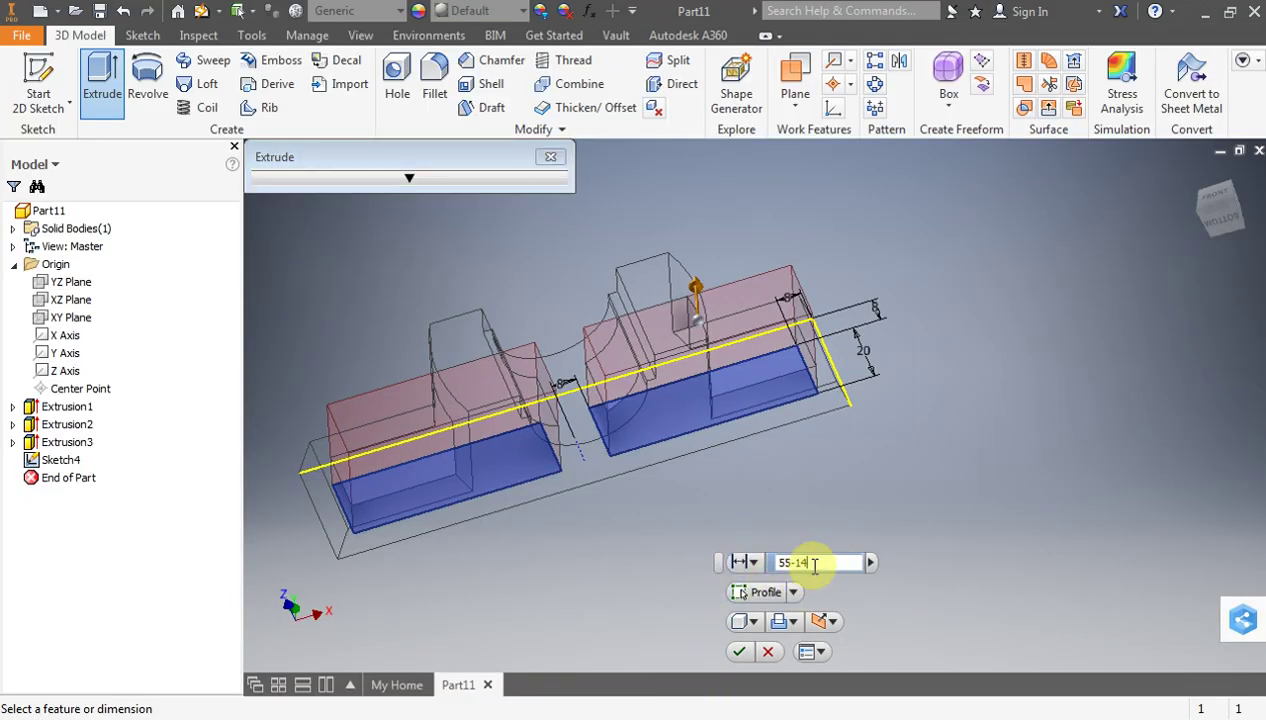
Apply Extrusion4 and orbit the part into a tilted 3D view
left_click_drag(825, 563, 765, 570)
left_click(739, 651)
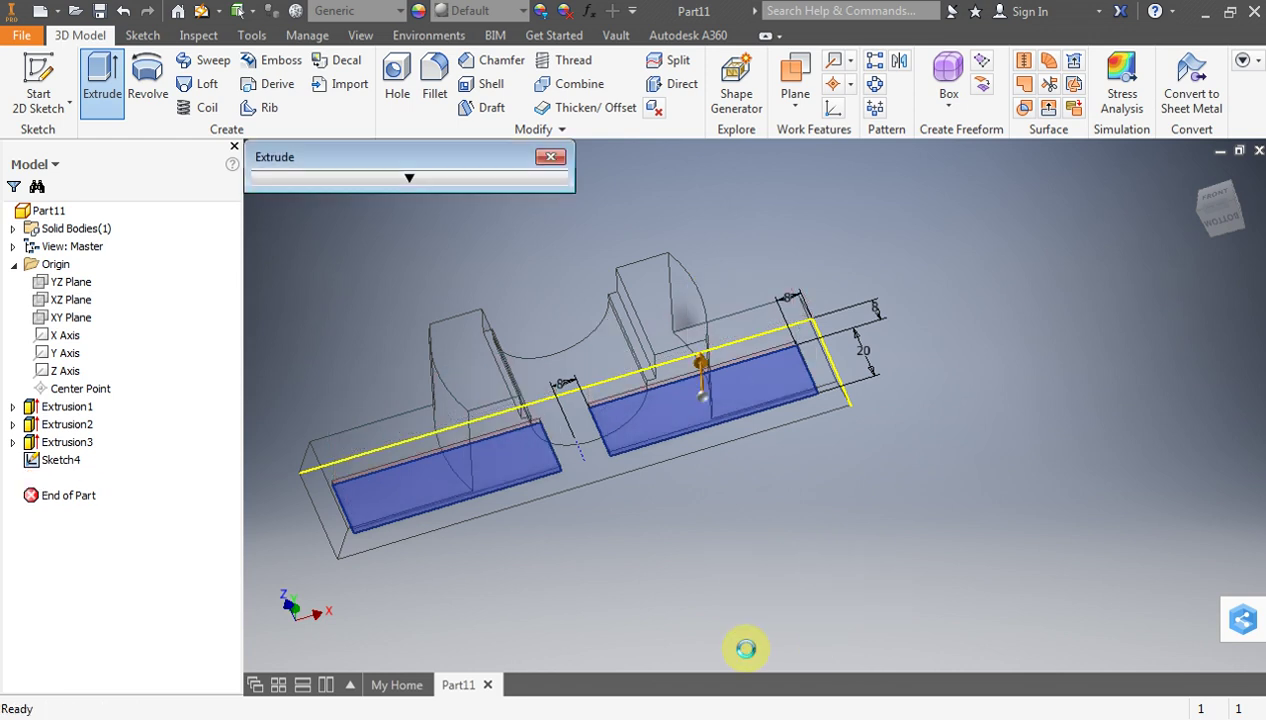
mouse_move(1229, 270)
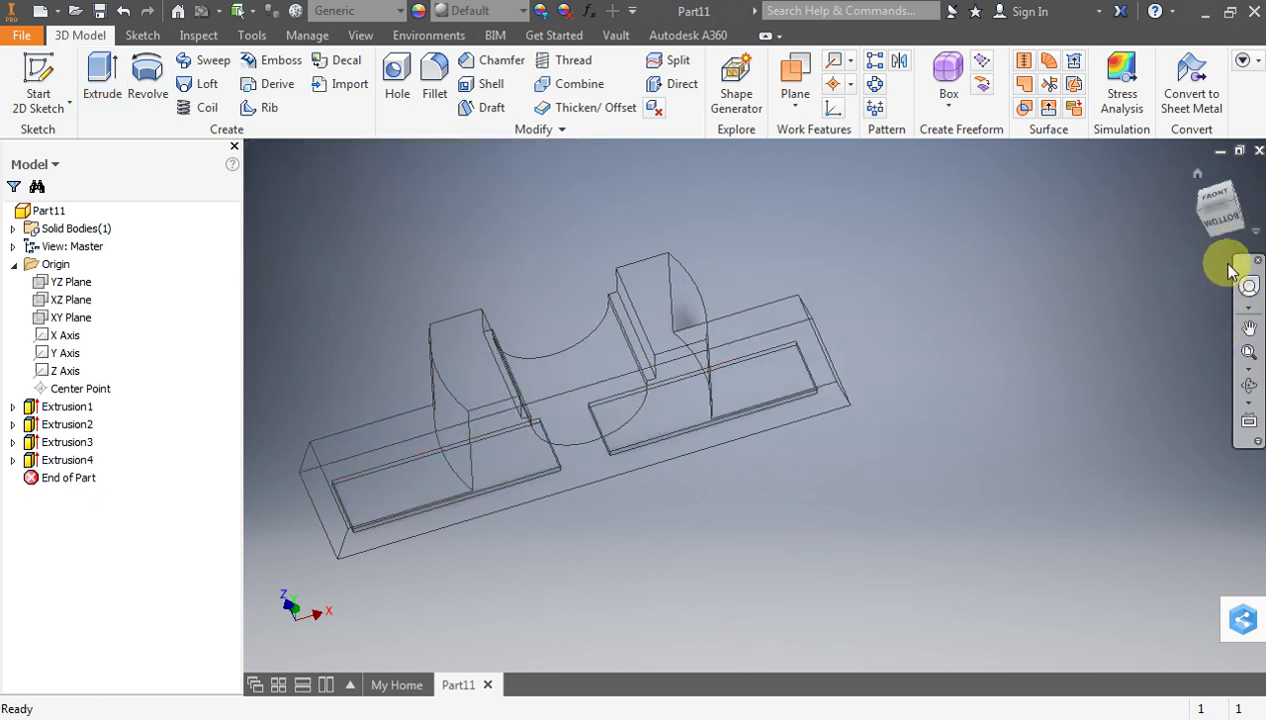
left_click(1225, 195)
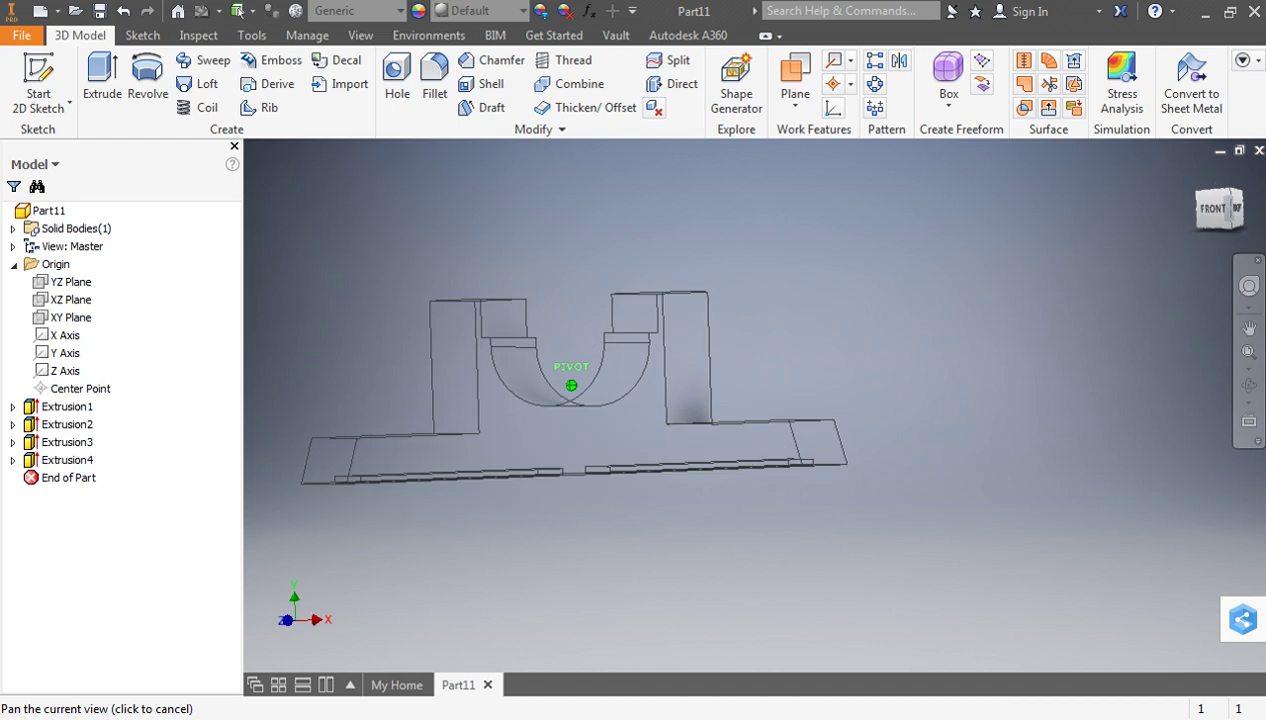
middle_click_drag(700, 400, 921, 248, "shift")
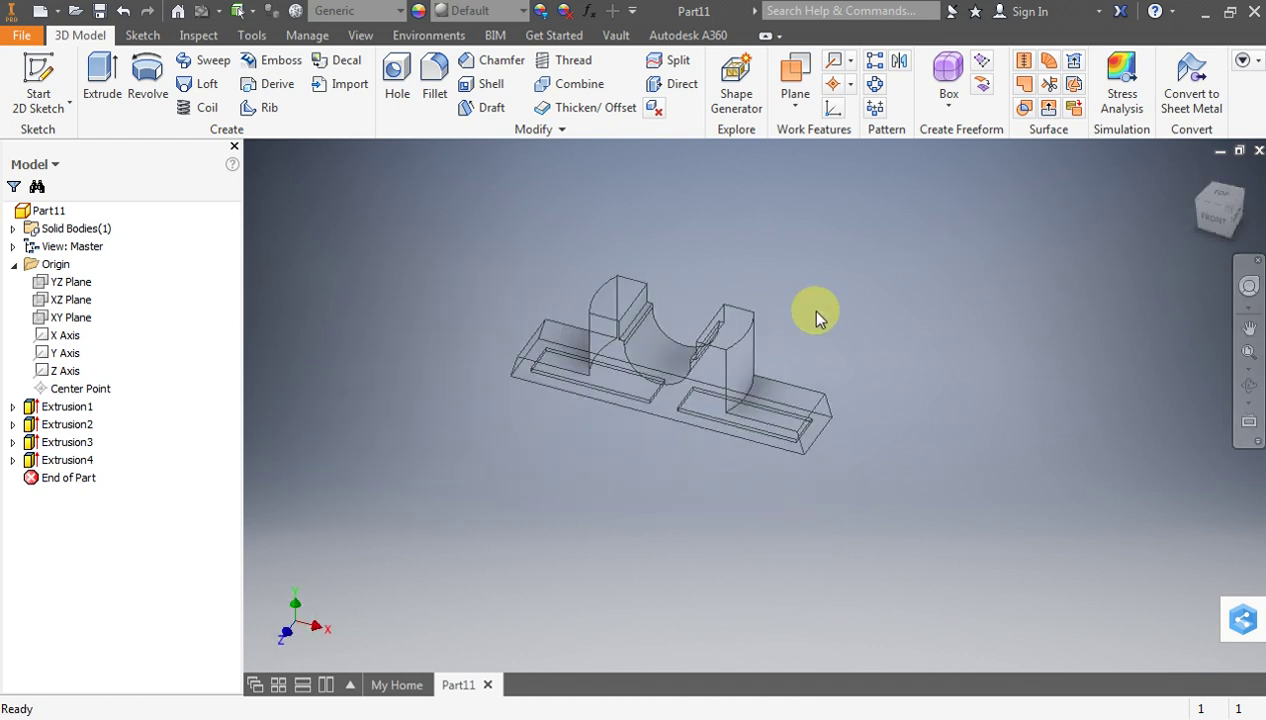
scroll(815, 318, "up", 3)
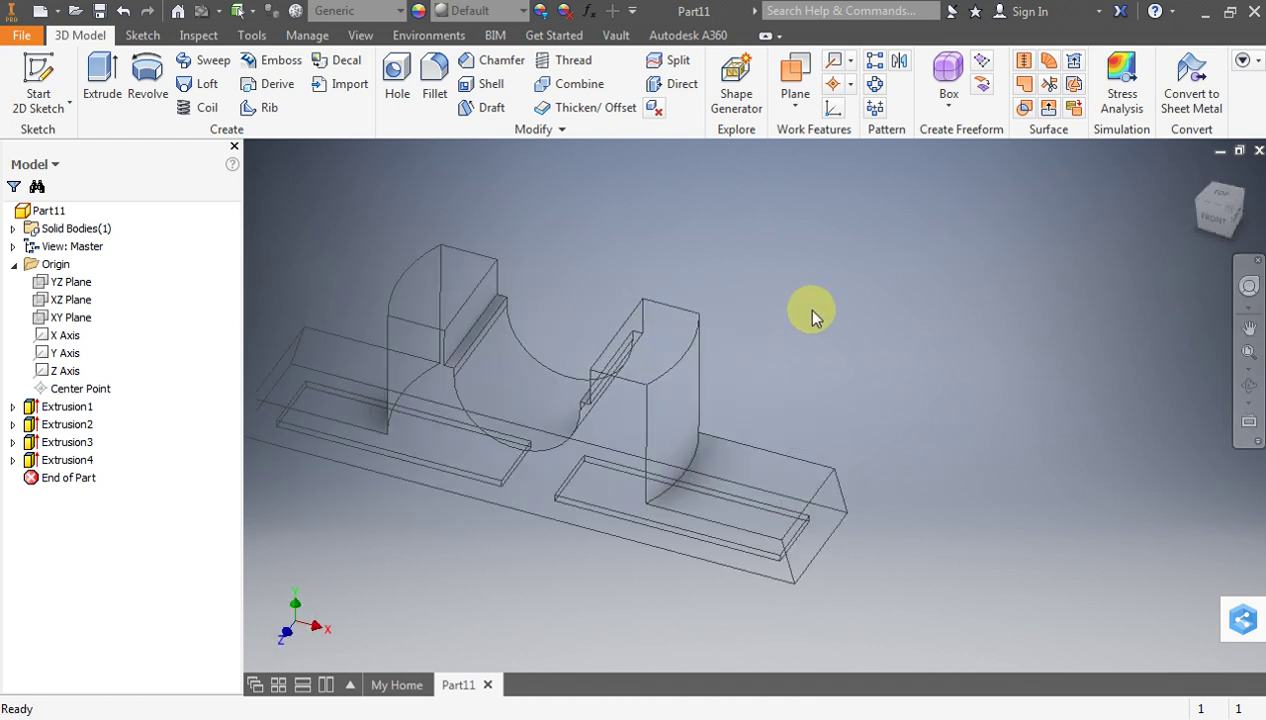
Rotate to the base underside and start a 2D sketch on that face
left_click(1249, 385)
mouse_move(735, 359)
left_mouse_down()
mouse_move(740, 240)
mouse_move(664, 274)
left_mouse_up()
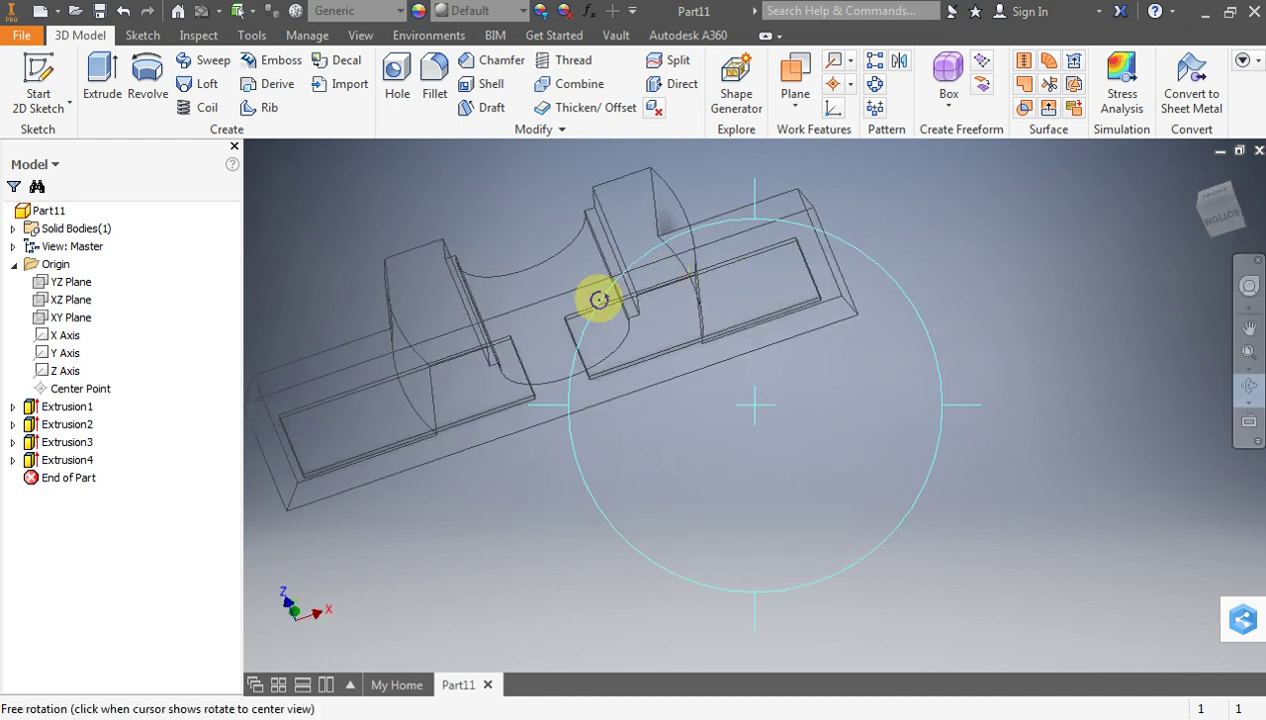
key("Escape")
left_click(540, 346)
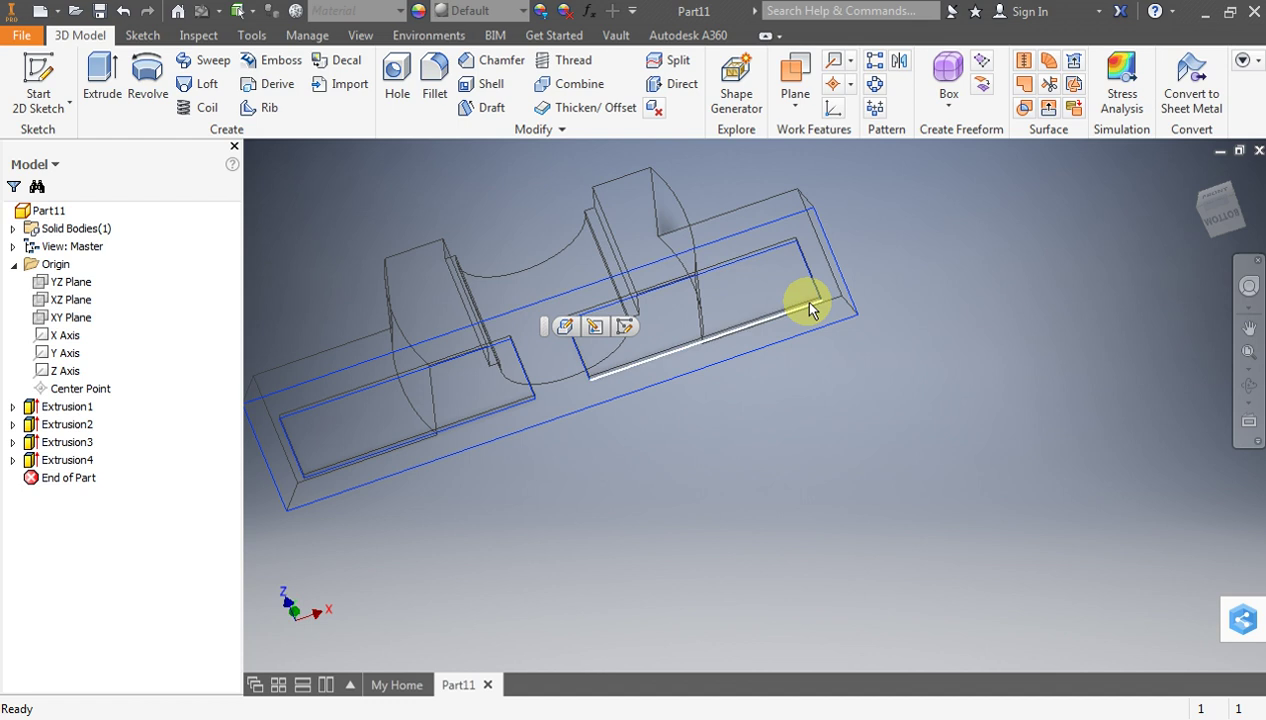
left_click(840, 332)
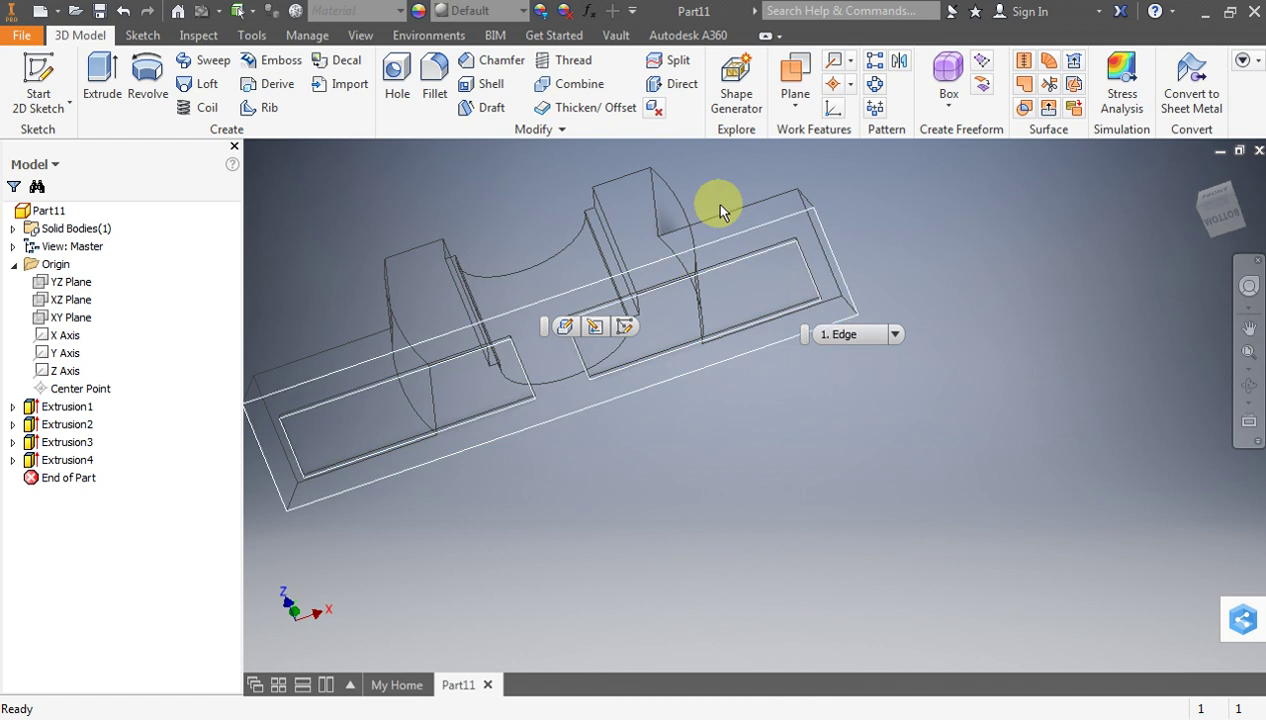
left_click(38, 80)
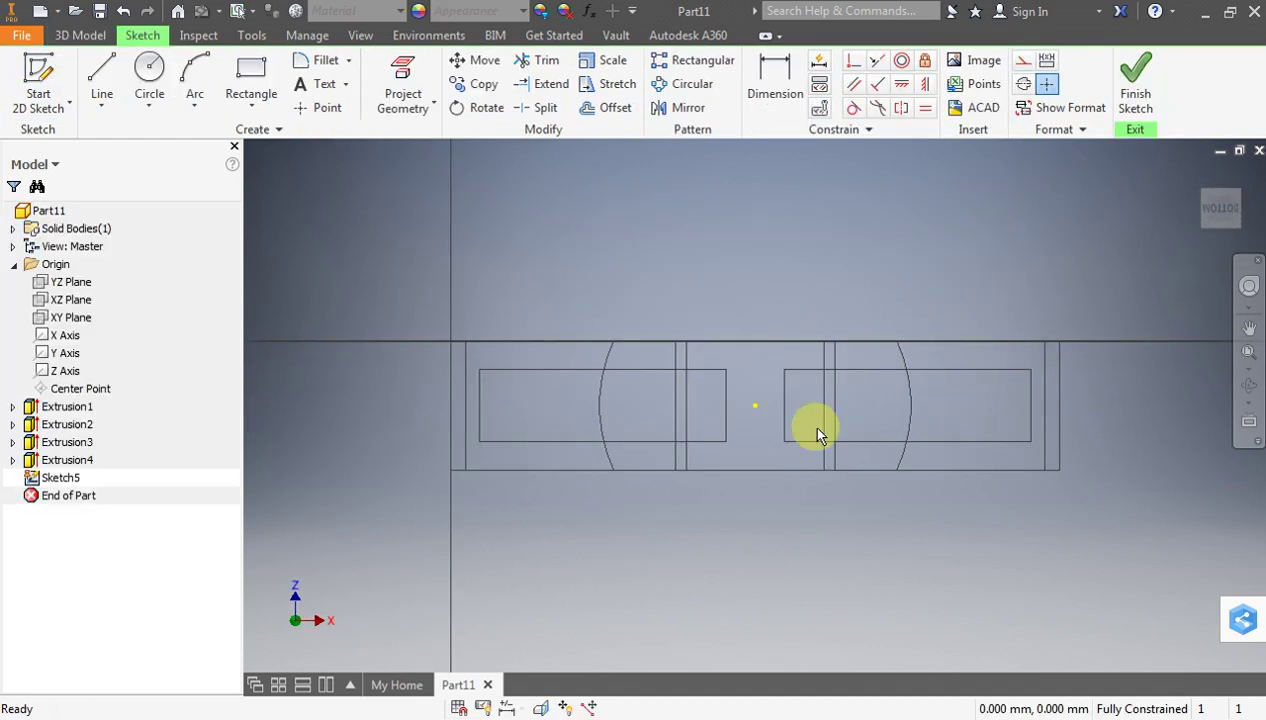
Pan the Sketch5 view and consult the PDF drawing's dimensions before returning to Inventor
middle_click_drag(794, 560, 718, 579)
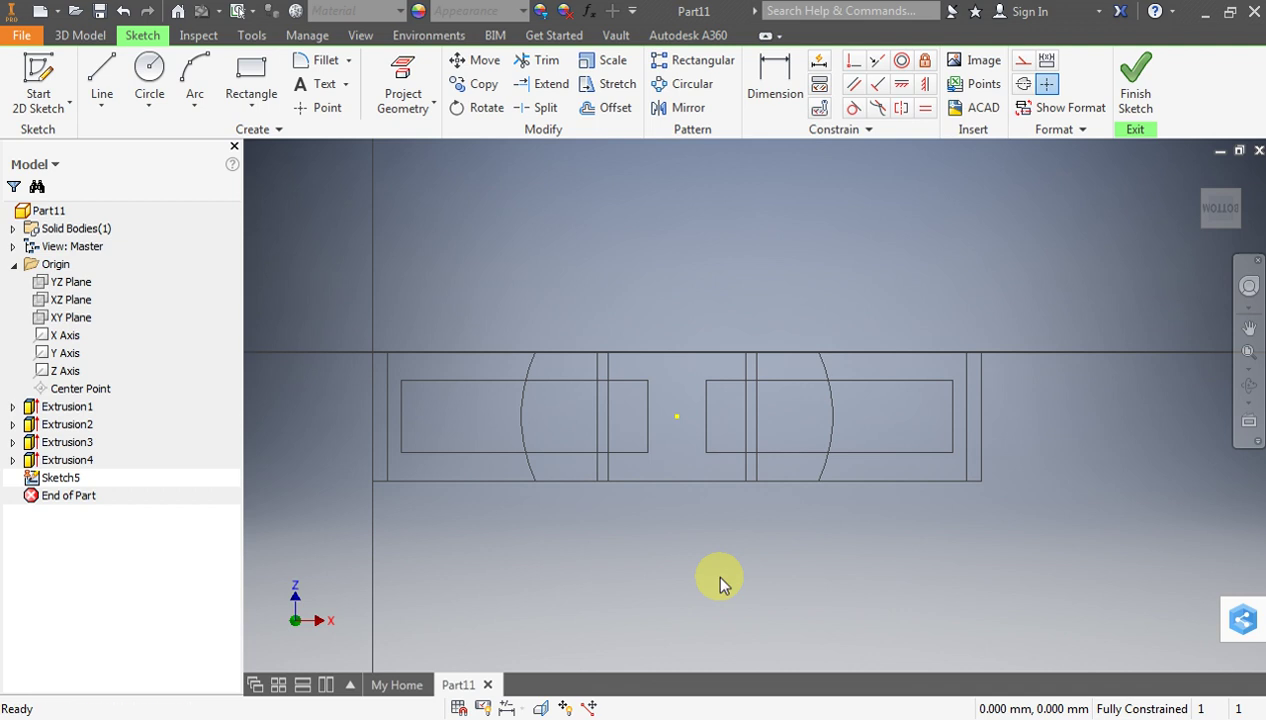
left_click(706, 712)
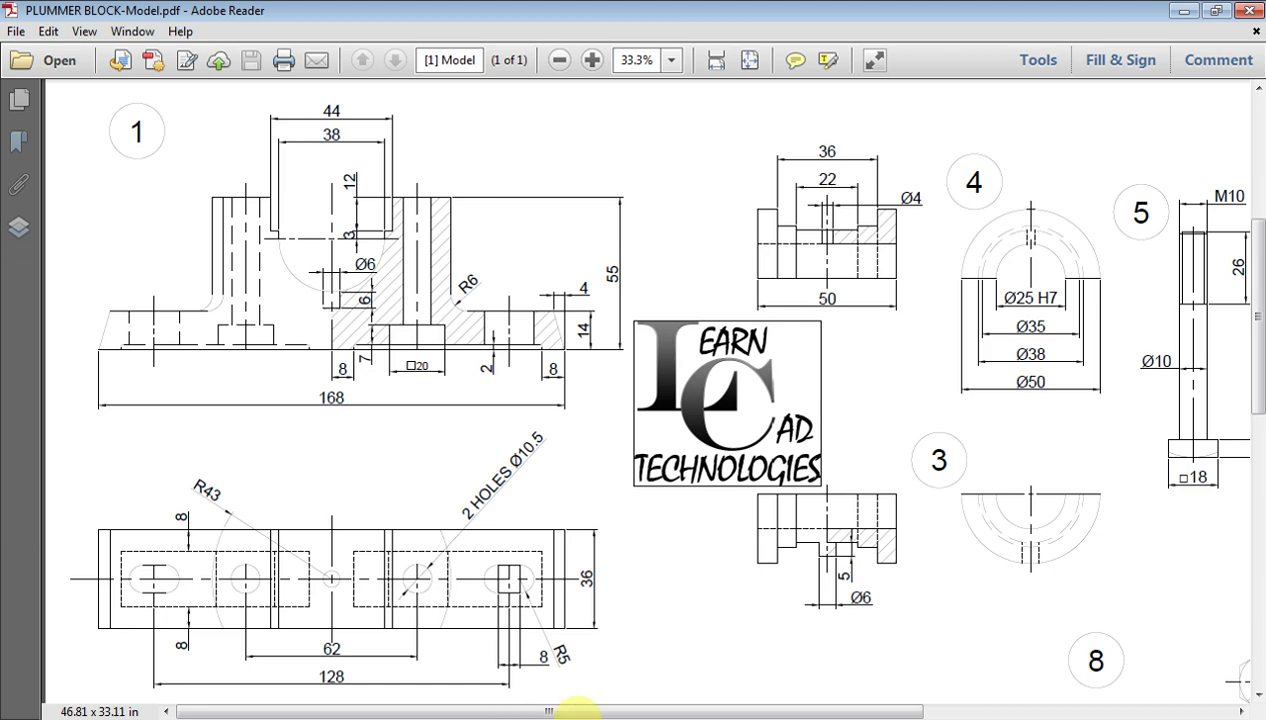
key("alt+Tab")
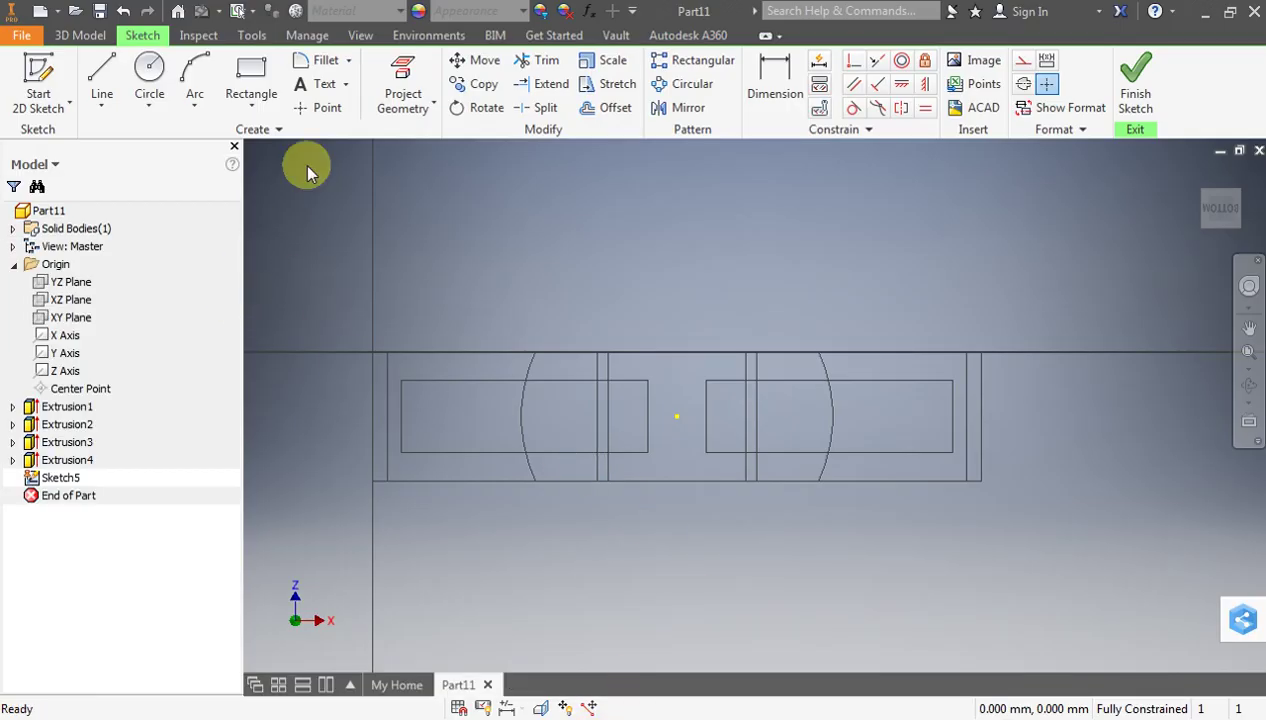
Draw a centre-point 20 × 20 mm square inside the right-hand pad
left_click(251, 100)
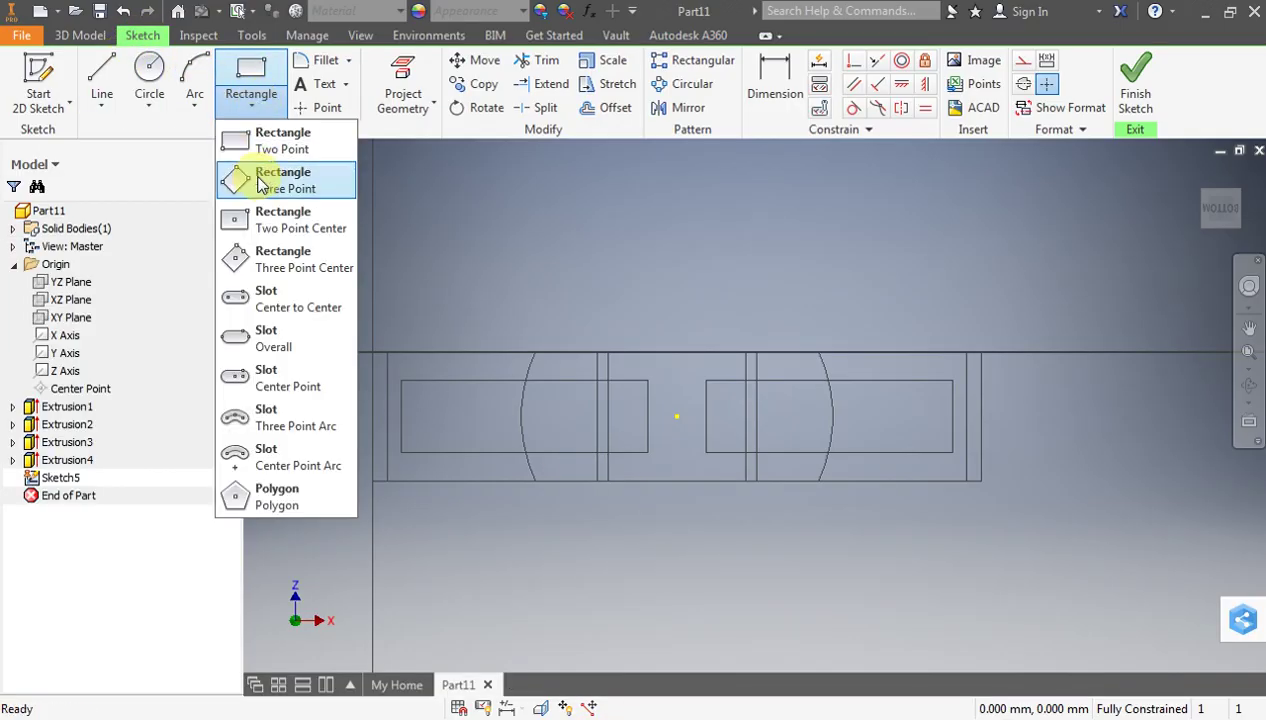
left_click(270, 222)
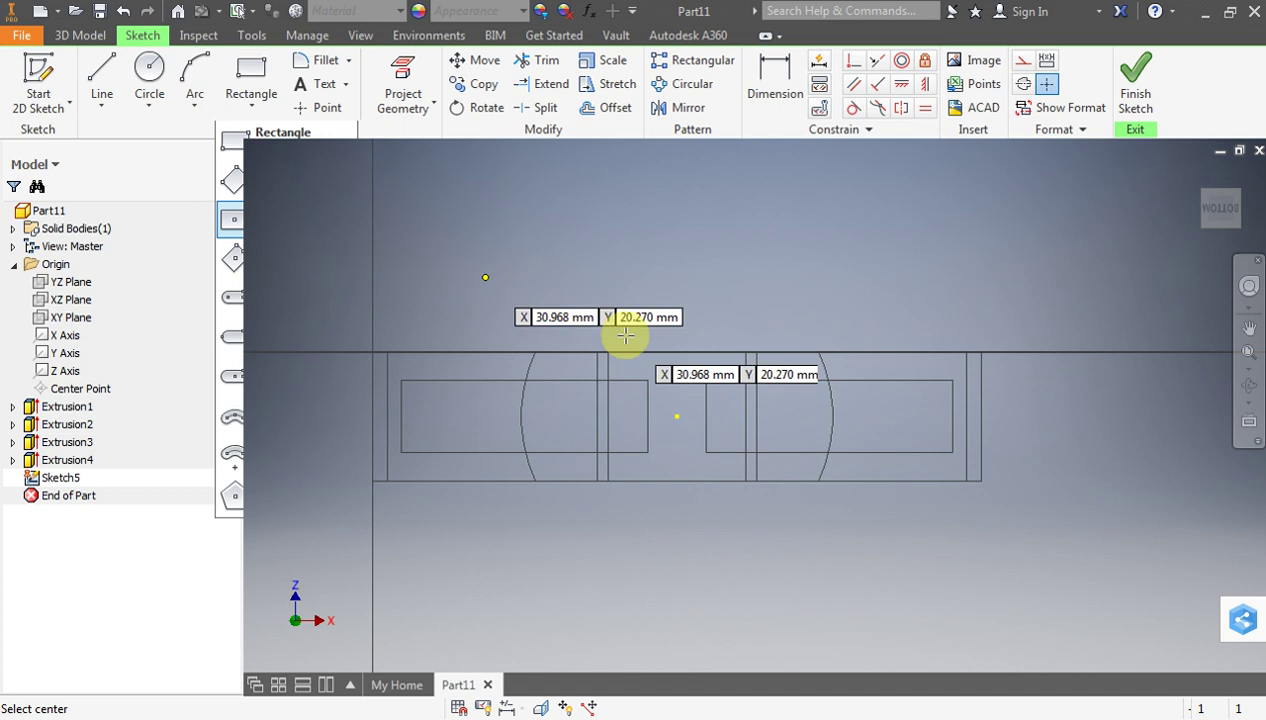
left_click(767, 414)
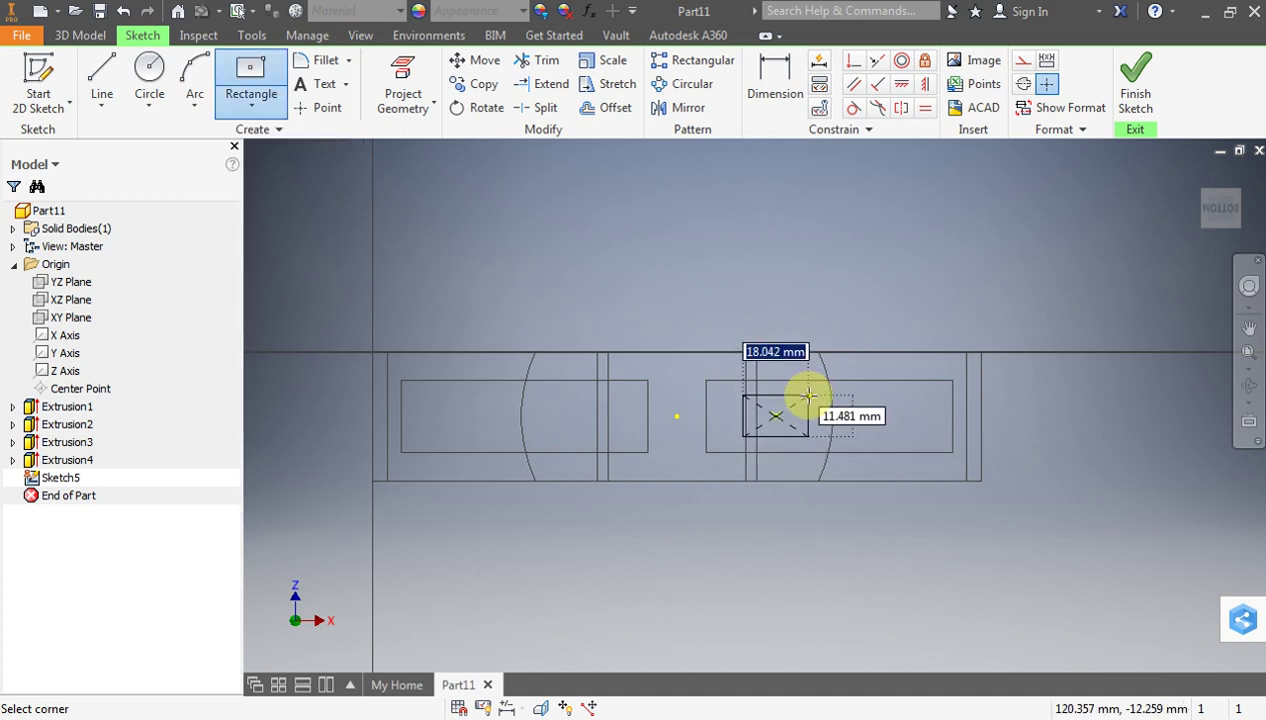
type("20")
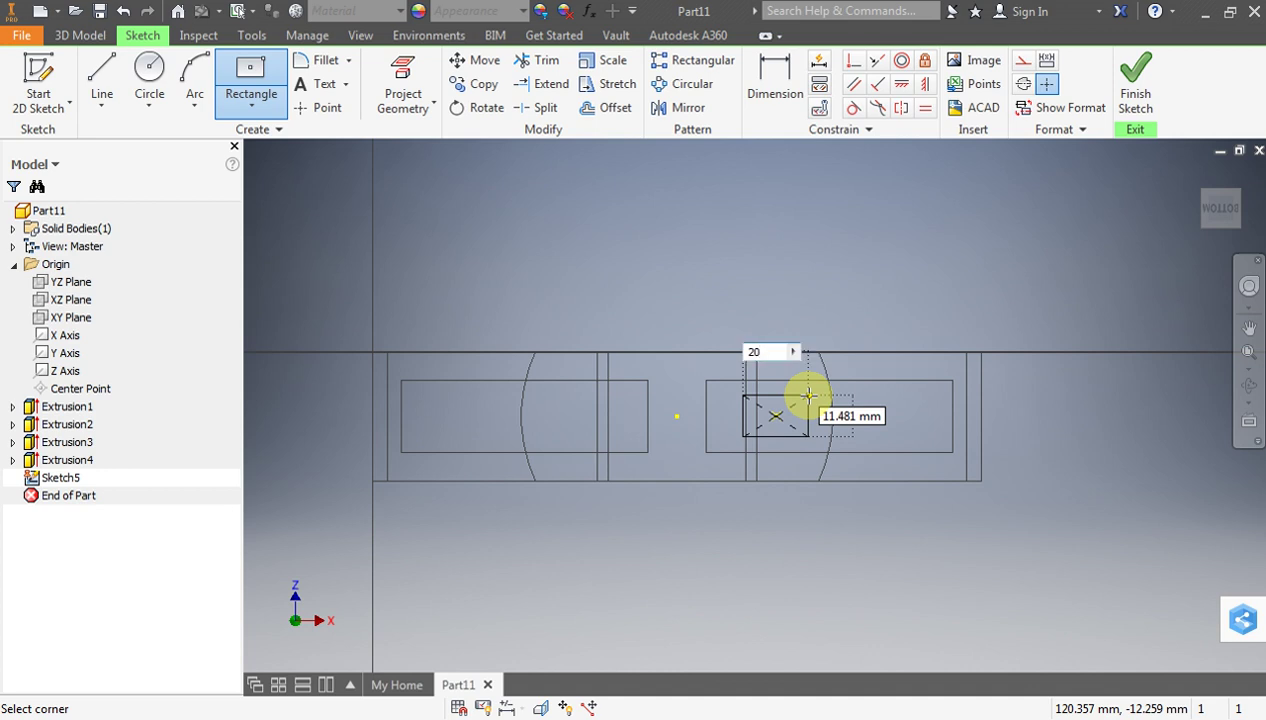
key("Tab")
type("20")
key("Tab")
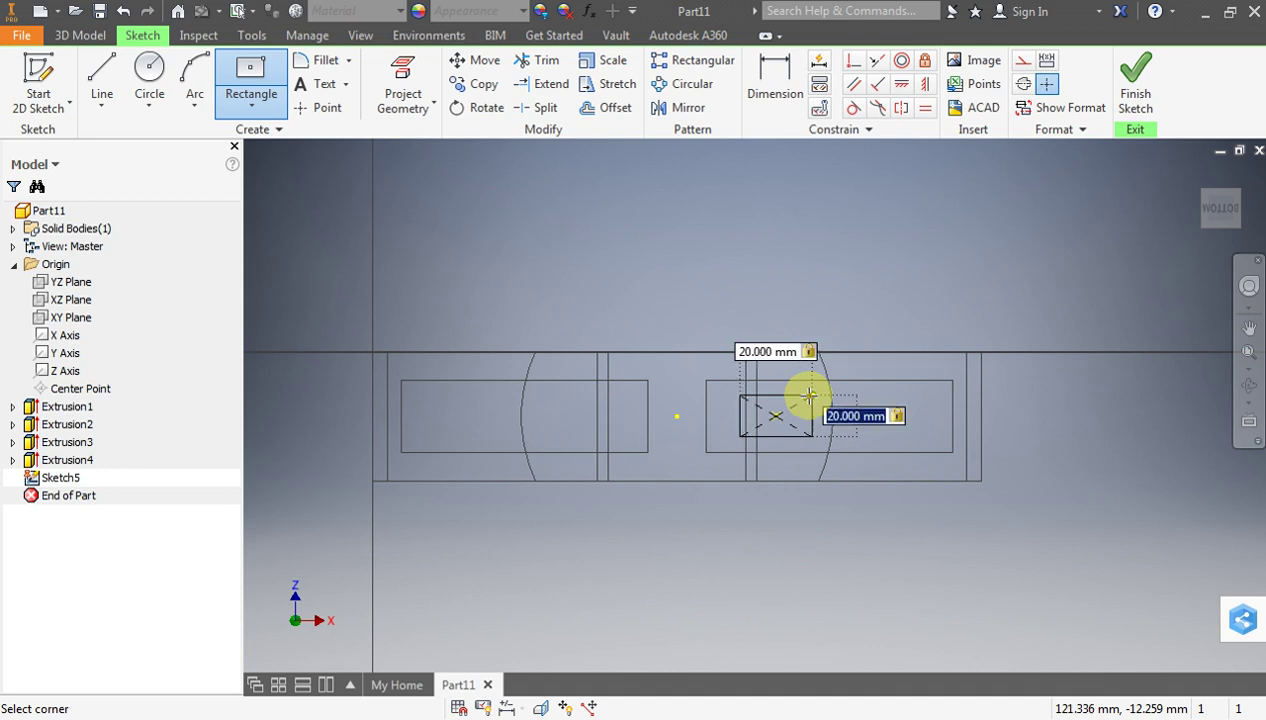
key("Return")
key("Escape")
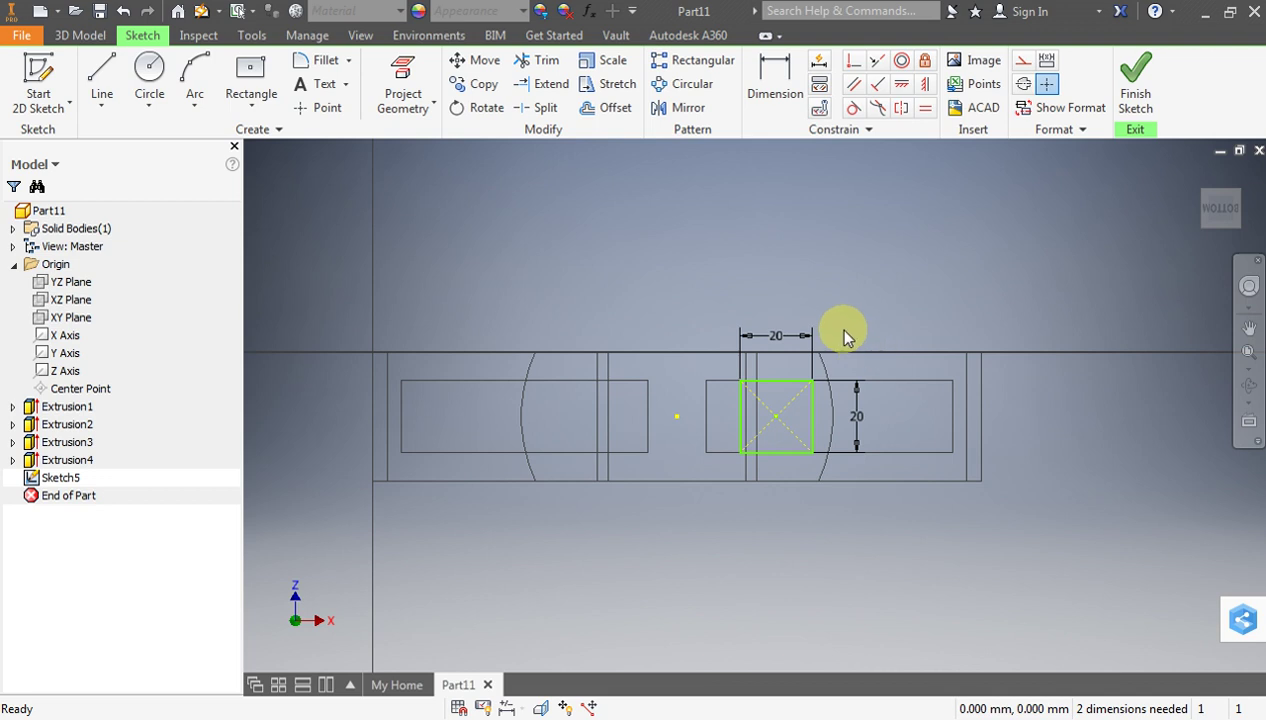
Zoom around the square and check the PDF drawing for its locating dimensions
scroll(845, 332, "down", 3)
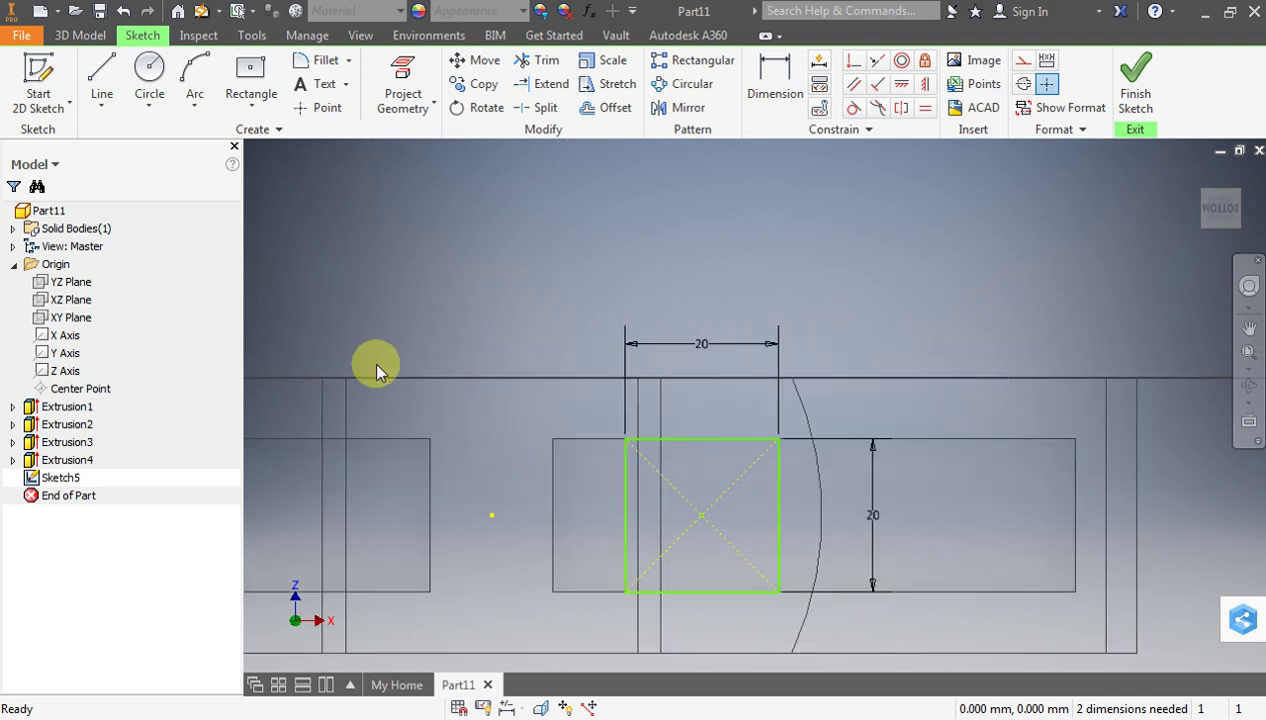
scroll(845, 318, "up", 3)
scroll(895, 285, "down", 1)
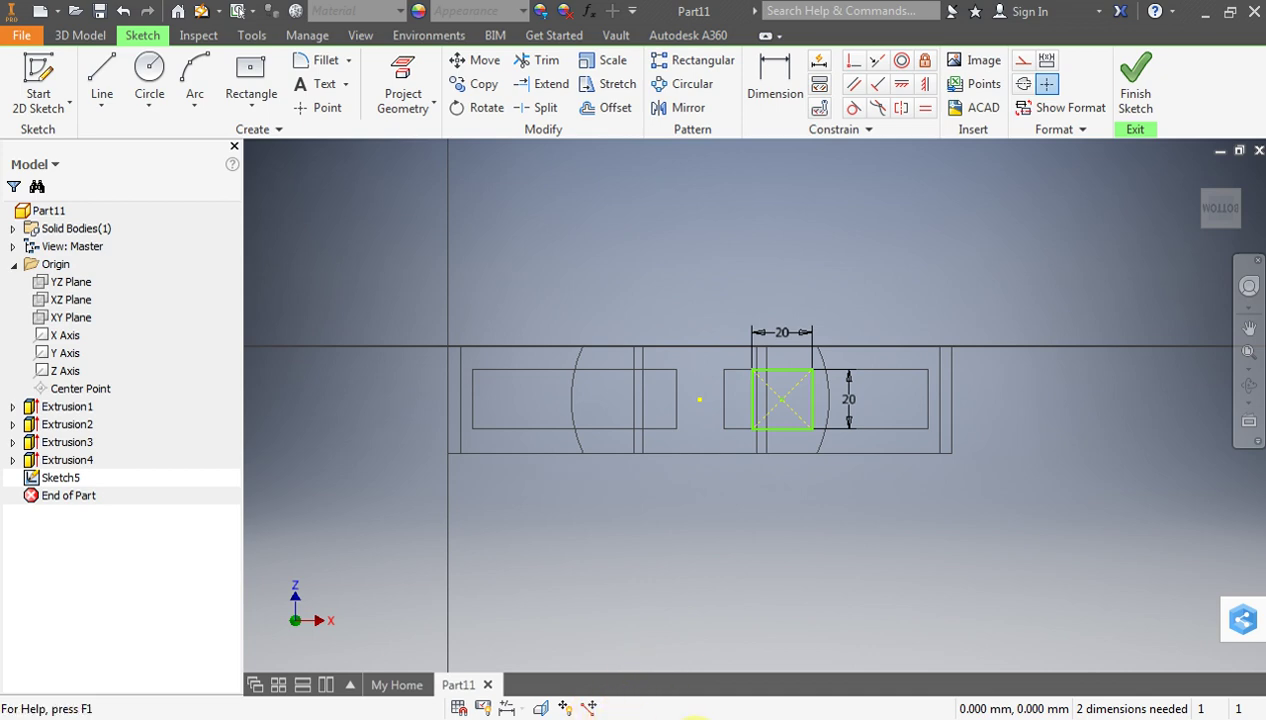
key("alt+Tab")
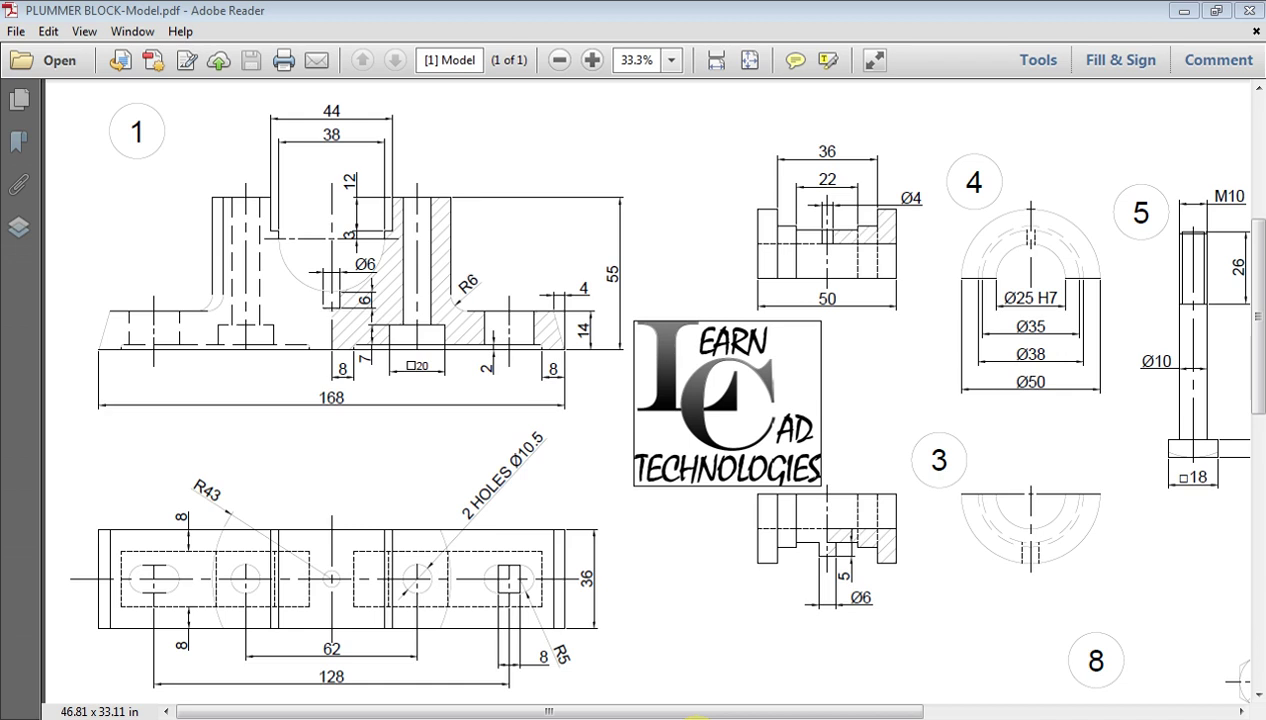
key("alt+Tab")
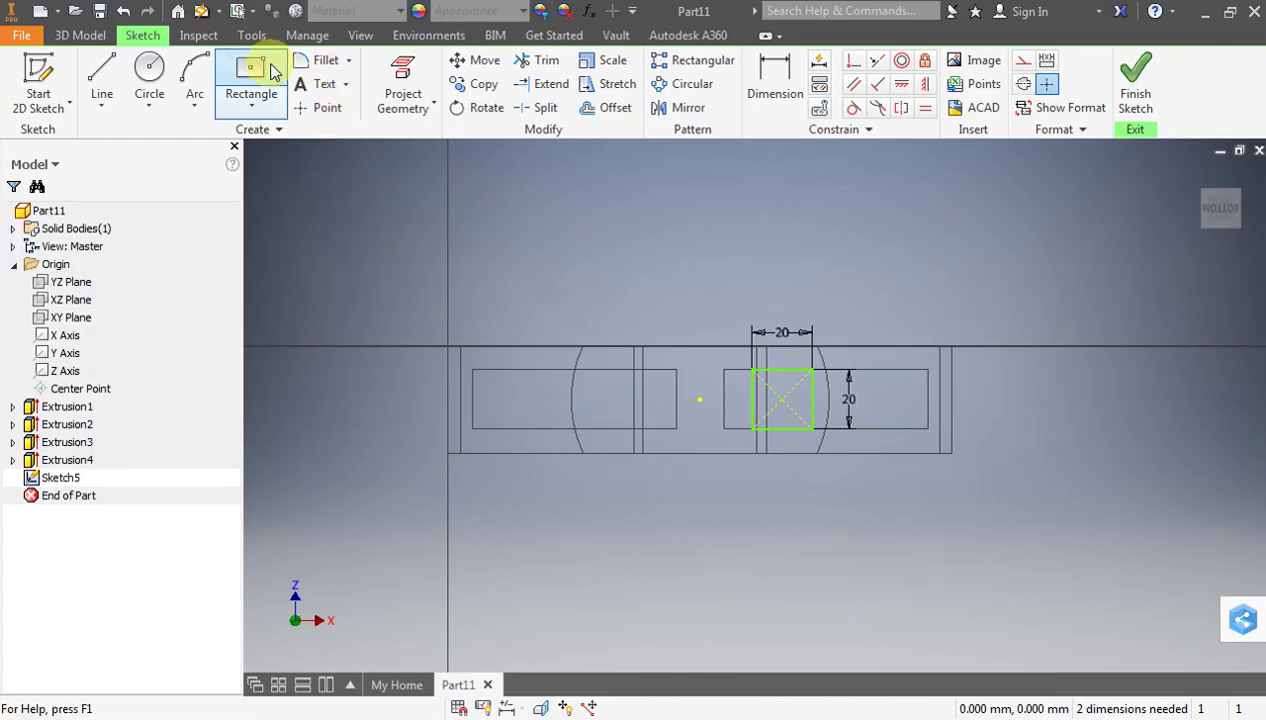
left_click(775, 82)
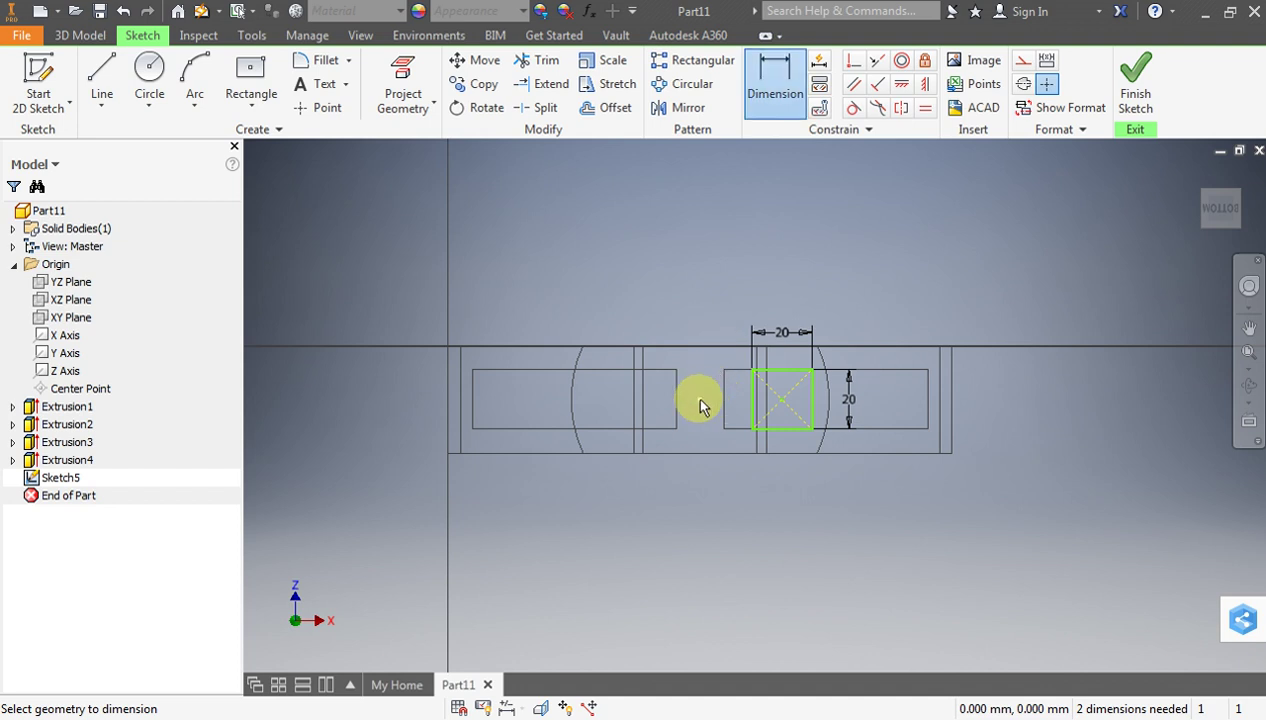
Add a 31 mm dimension from the centre point to the square, then undo it
left_click(752, 400)
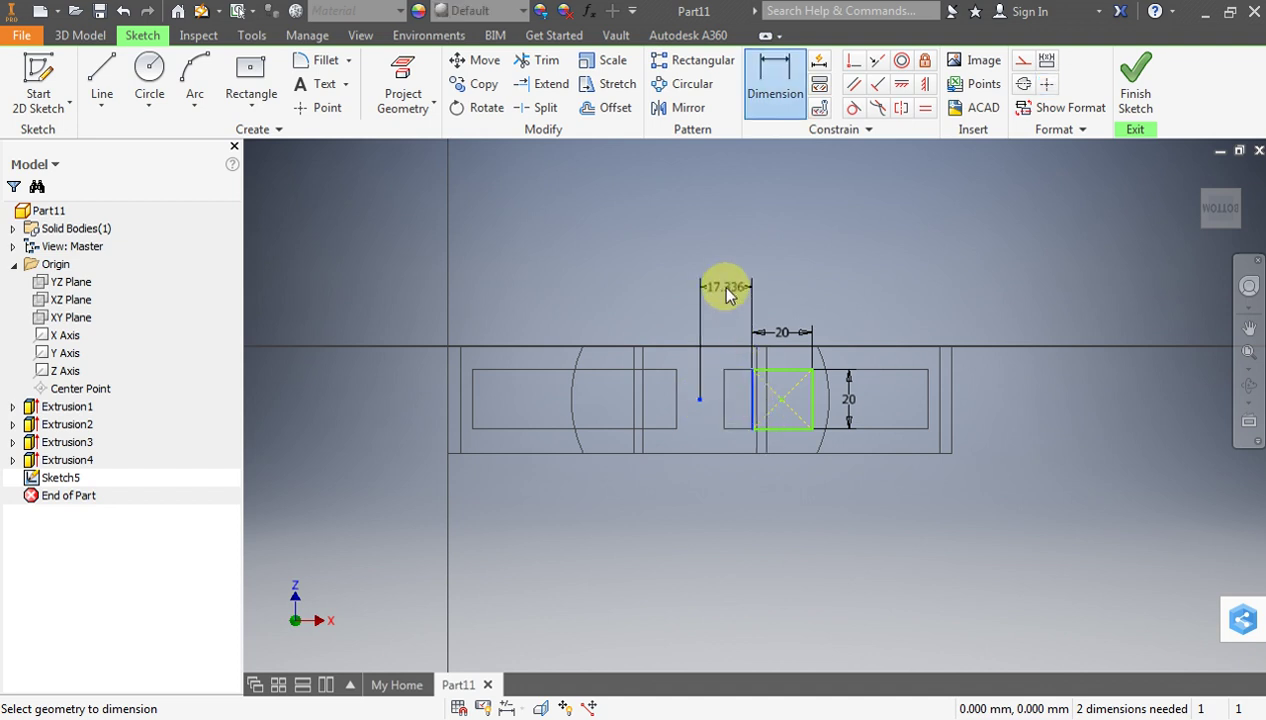
left_click(731, 289)
type("31")
key("Return")
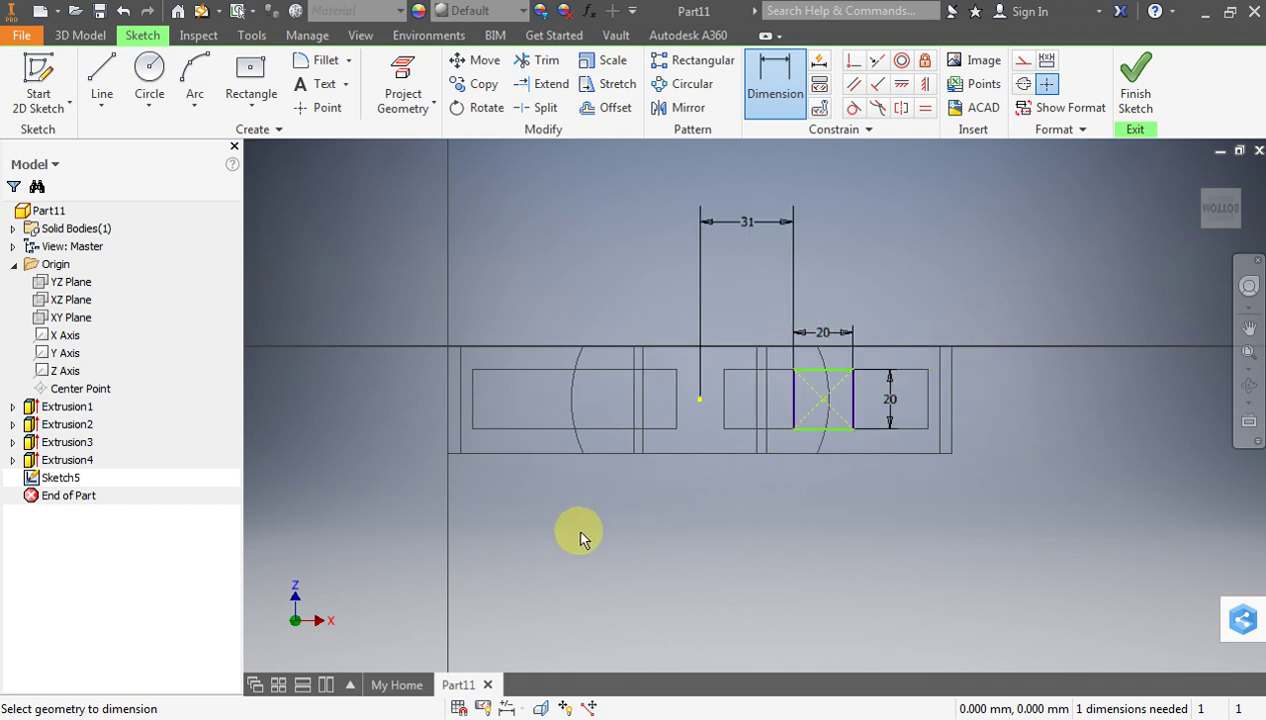
left_click(790, 265)
left_click(862, 305)
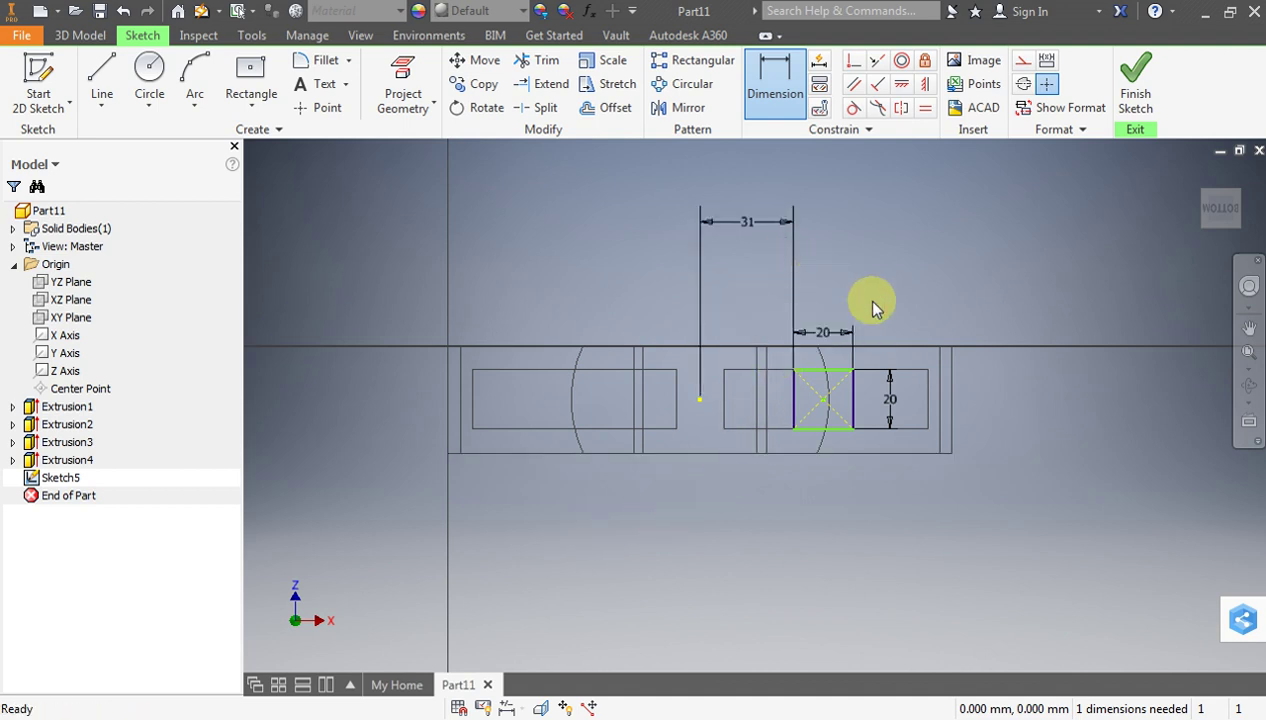
key("ctrl+z")
key("ctrl+z")
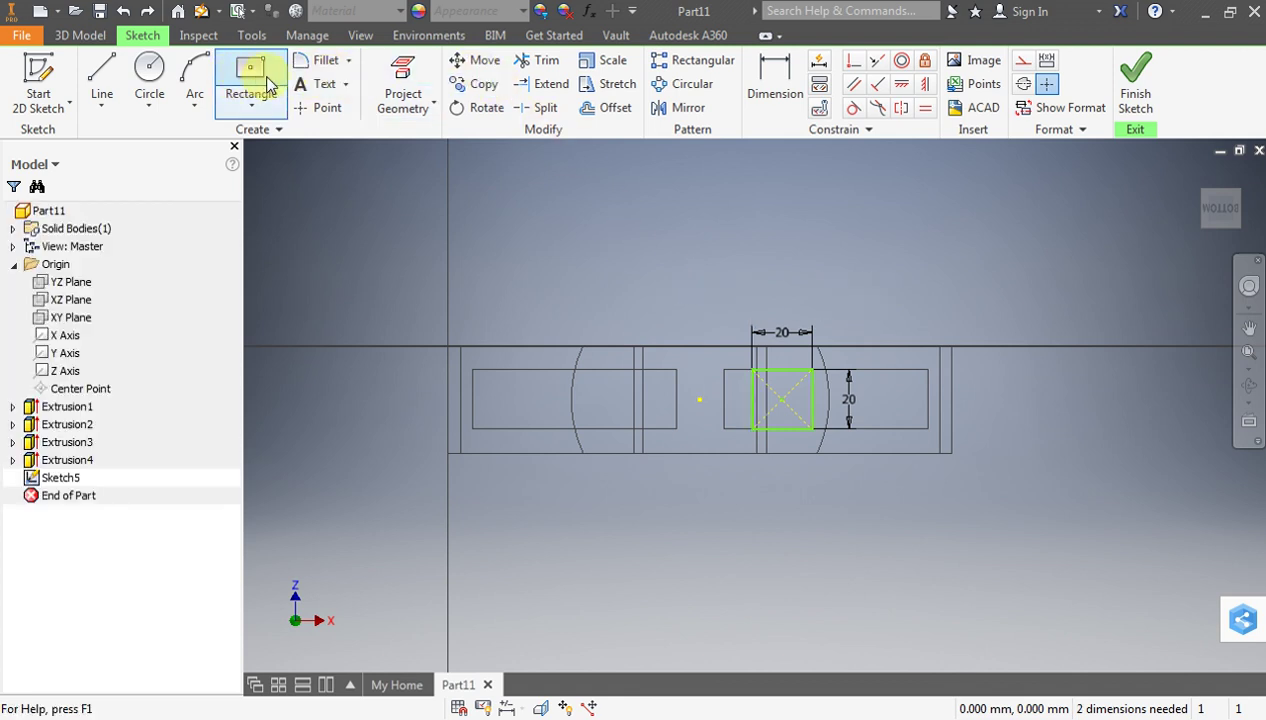
Dimension the square's centre 31 mm horizontally from the sketch centre point
left_click(758, 70)
left_click(699, 399)
left_click(782, 401)
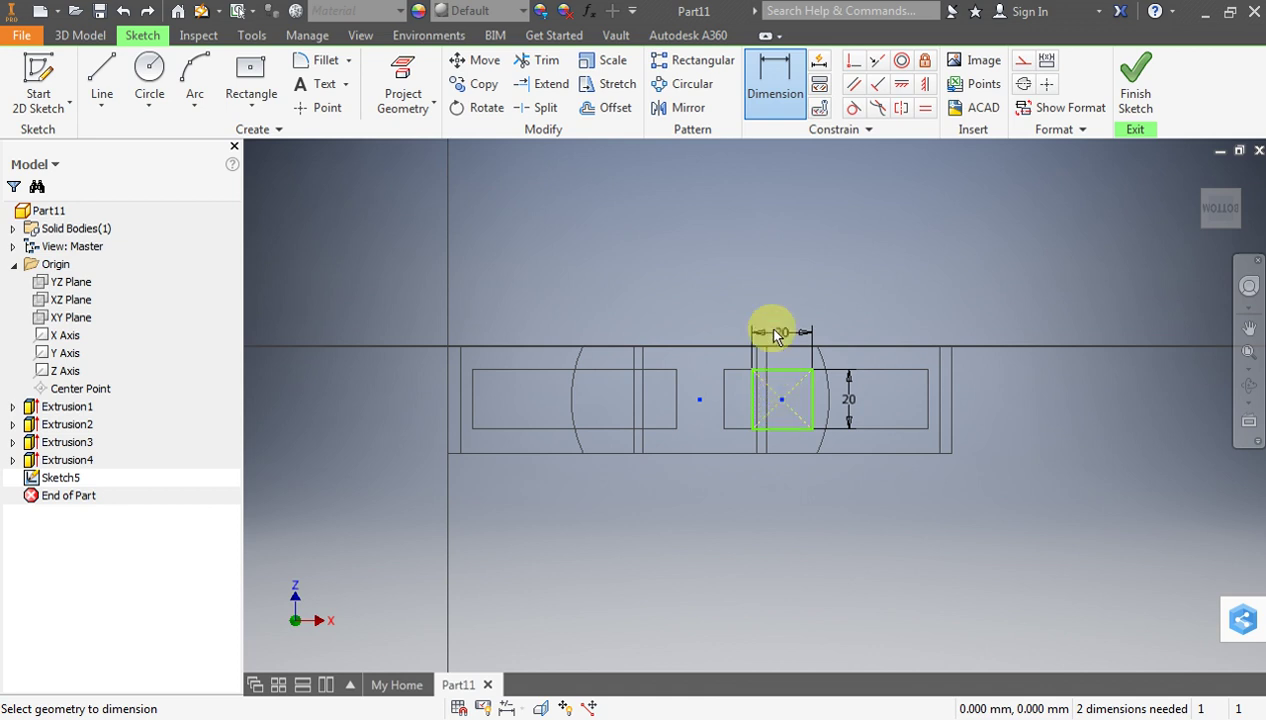
left_click(752, 286)
type("31")
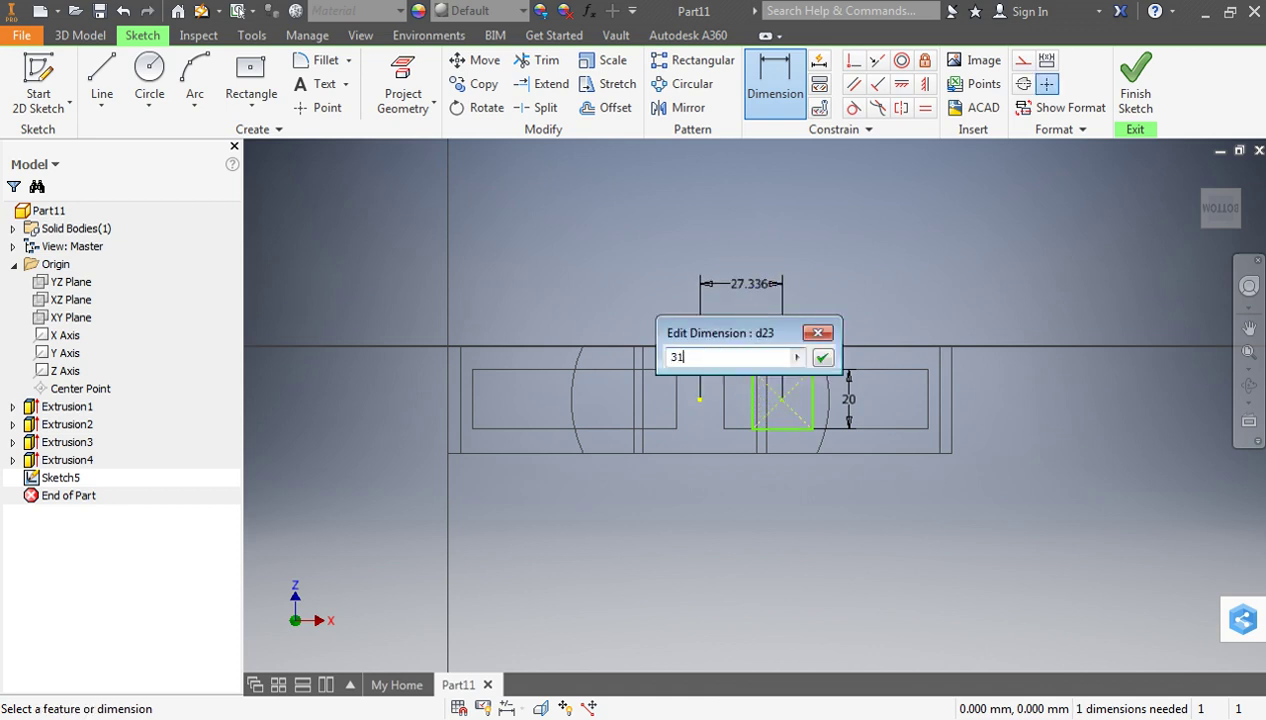
key("Return")
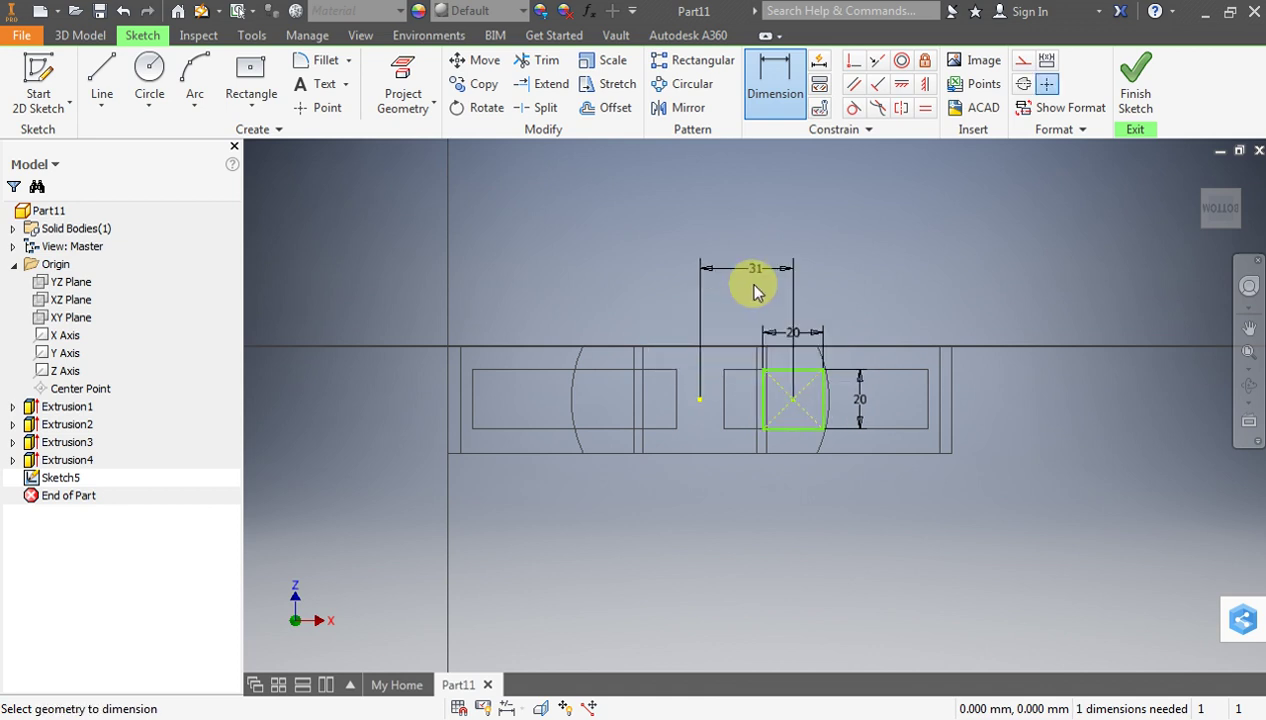
scroll(888, 372, "up", 3)
key("Escape")
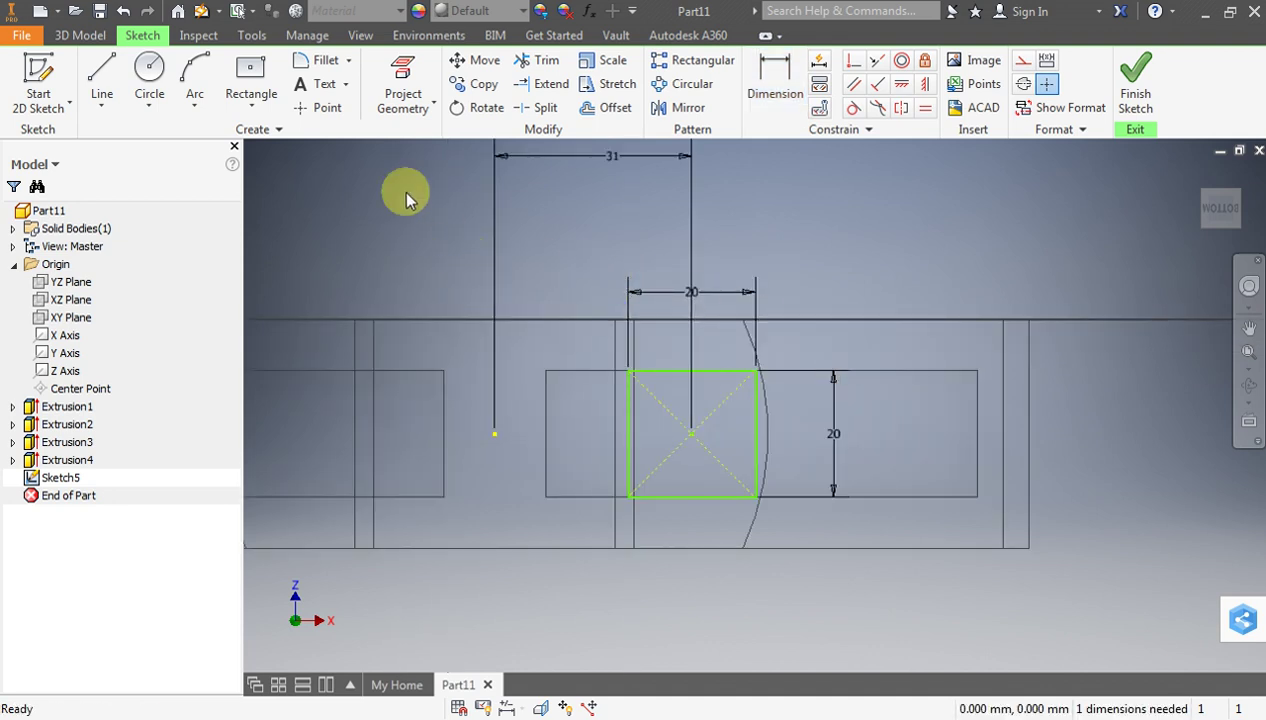
Draw a short vertical line down from the sketch centre point
left_click(100, 68)
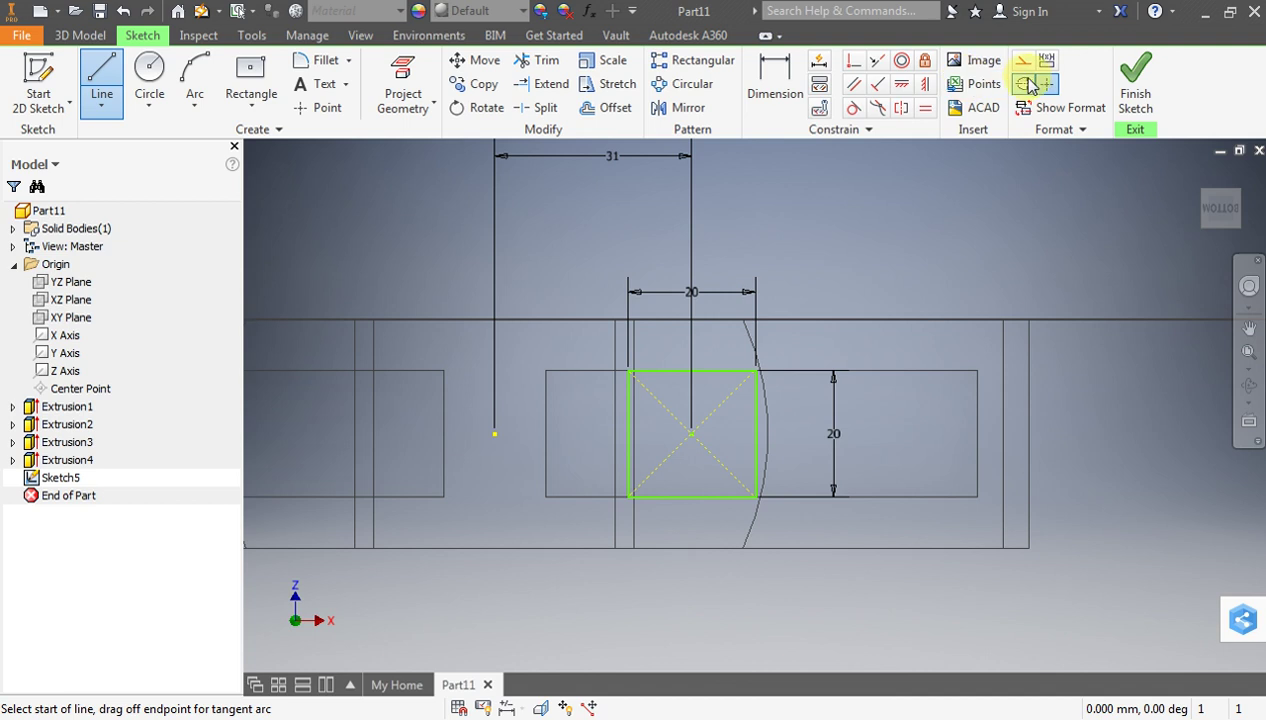
left_click(495, 433)
left_click(494, 517)
key("Escape")
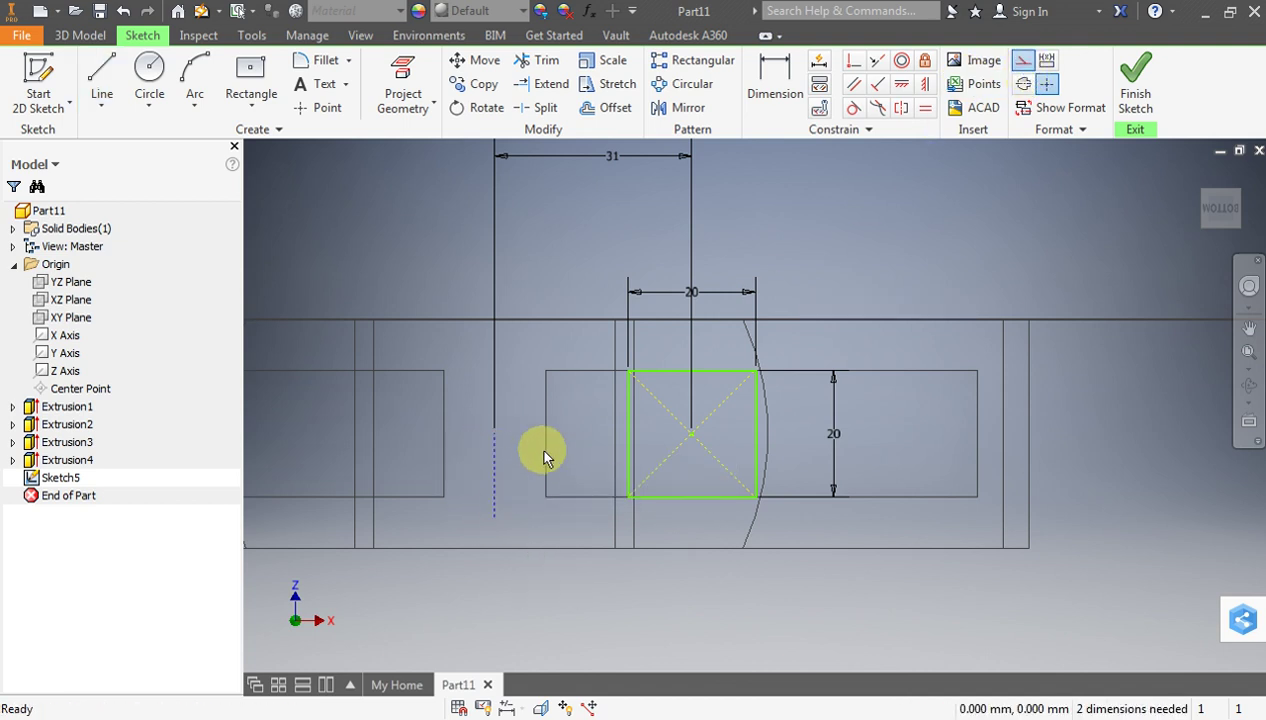
Mirror the 20 mm square across the vertical line and finish Sketch5
left_click_drag(606, 358, 764, 516)
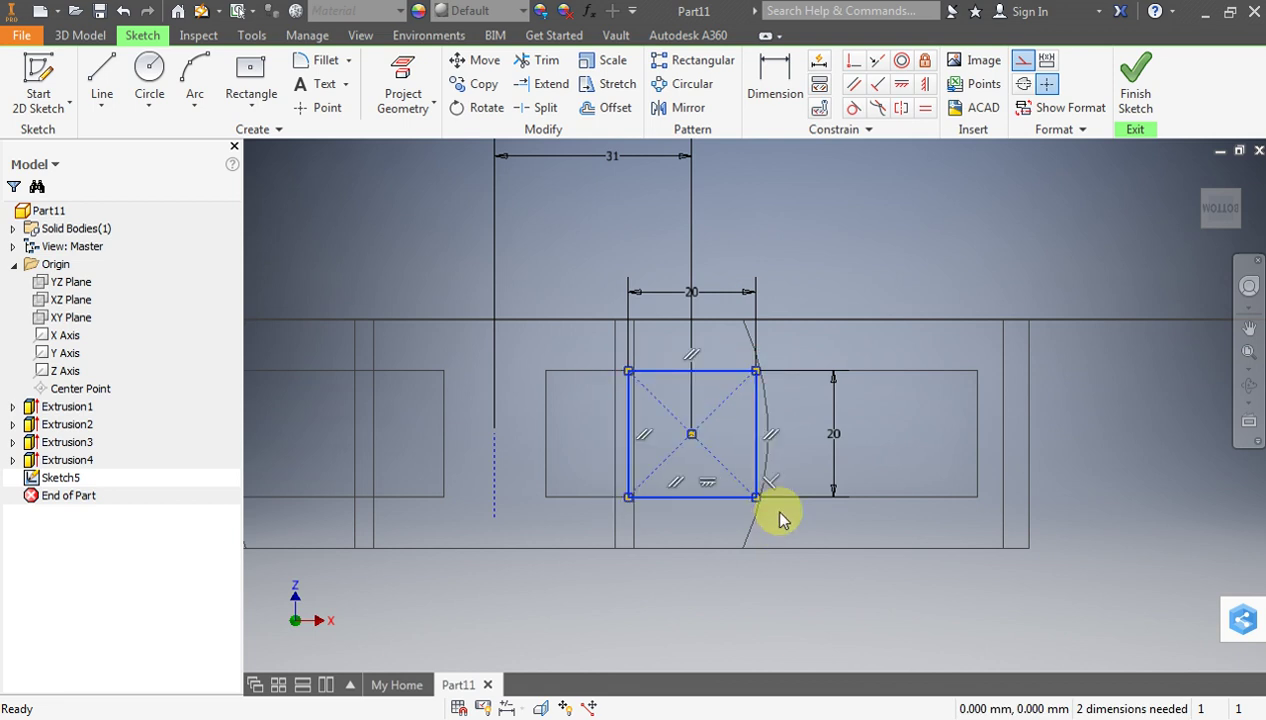
scroll(946, 290, "up", 3)
left_click(688, 108)
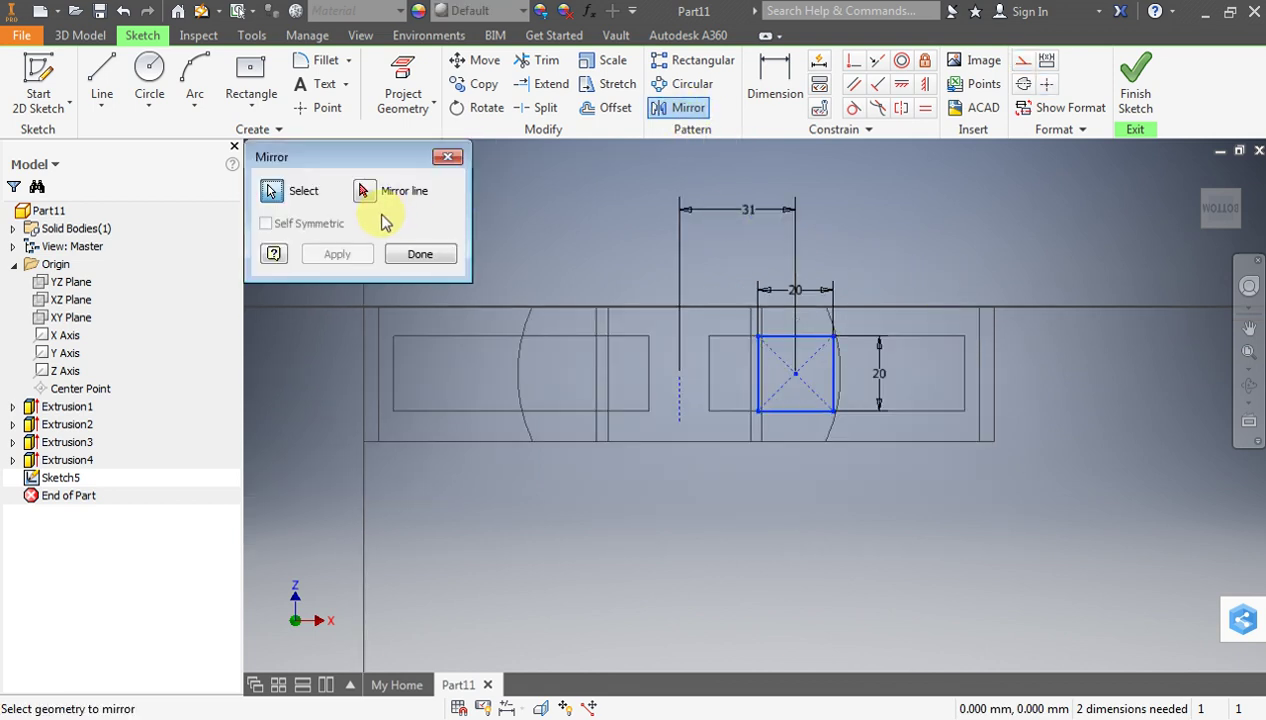
left_click(364, 191)
left_click(682, 398)
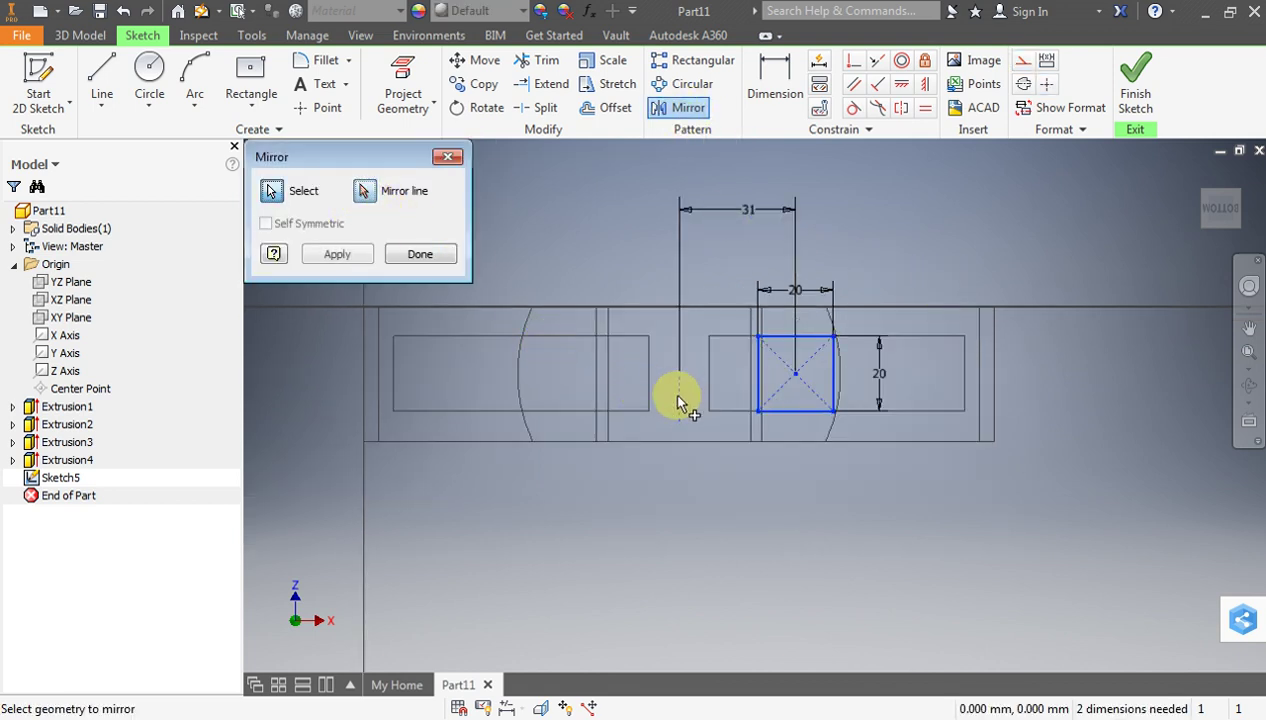
left_click(337, 254)
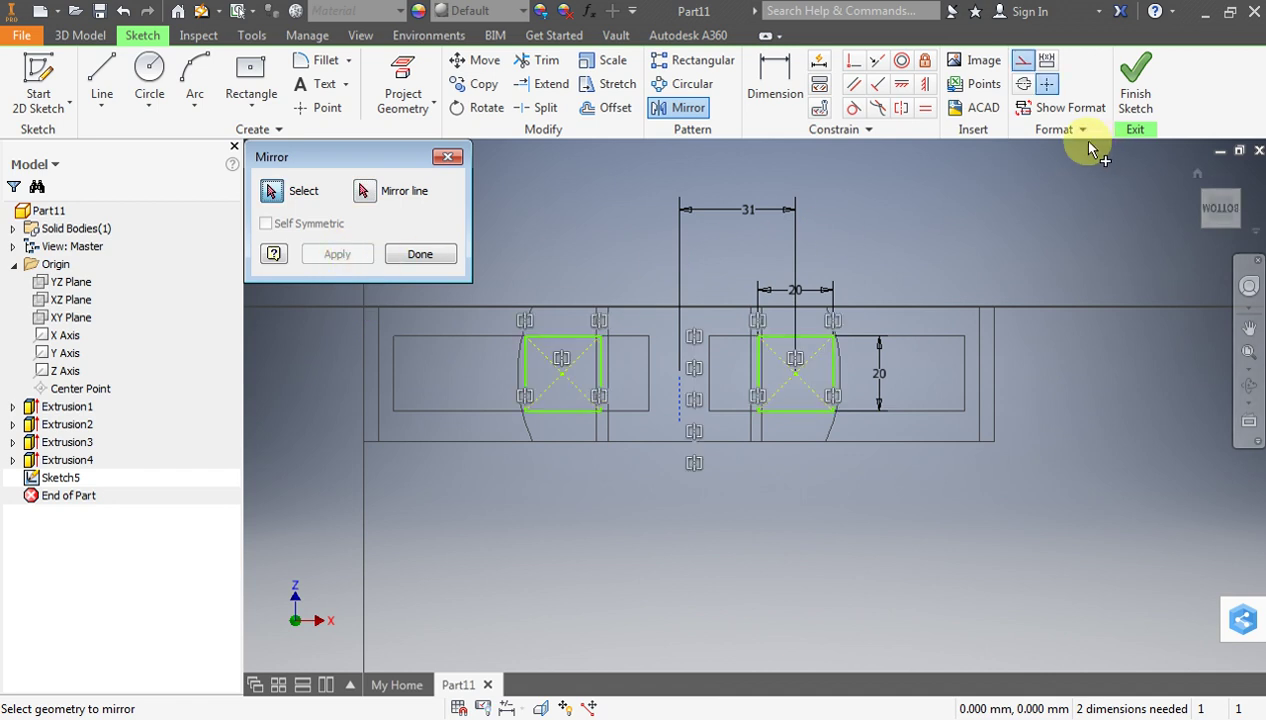
left_click(1133, 92)
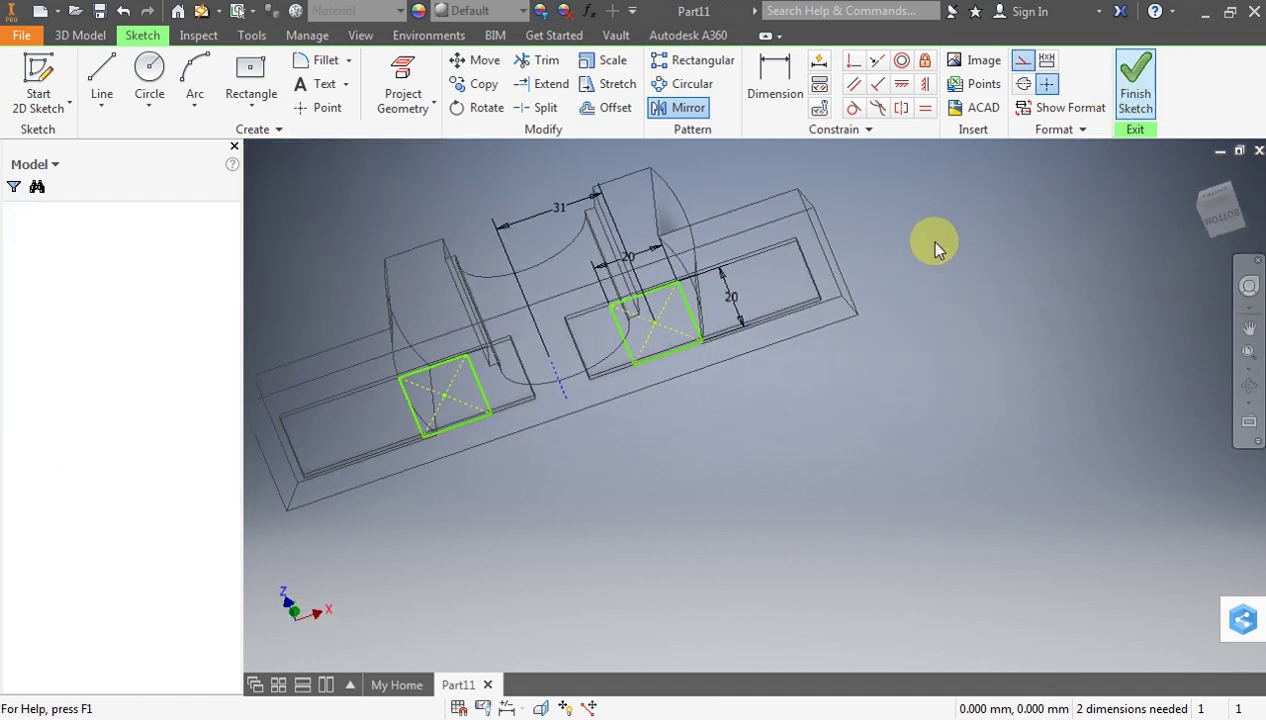
Orbit toward the base underside and check the plummer block drawing PDF
left_click_drag(1218, 205, 1205, 228)
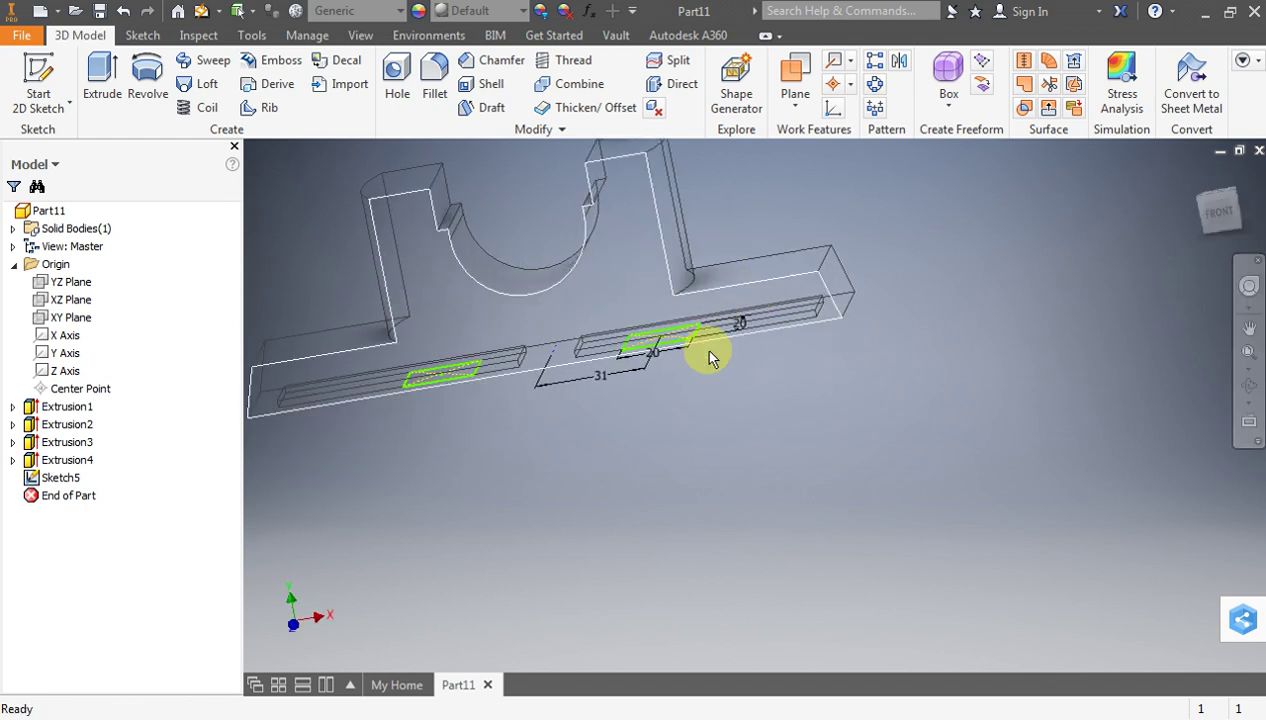
left_click(707, 718)
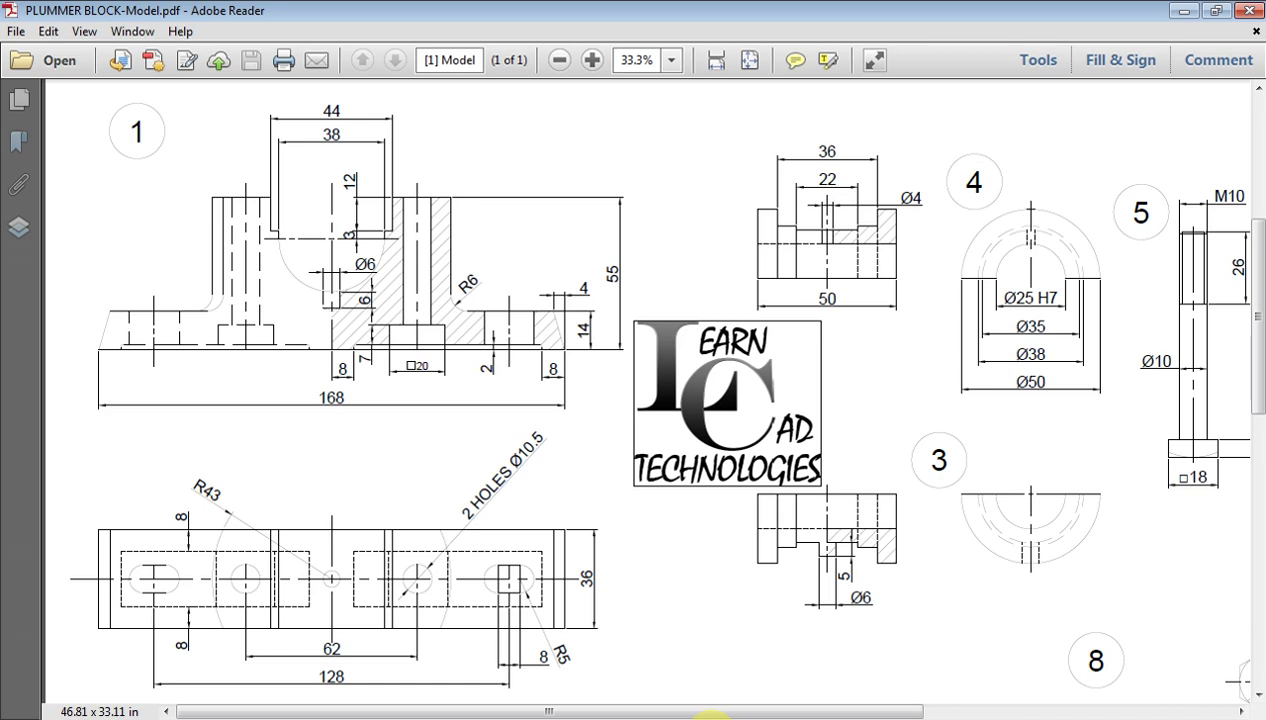
left_click(712, 714)
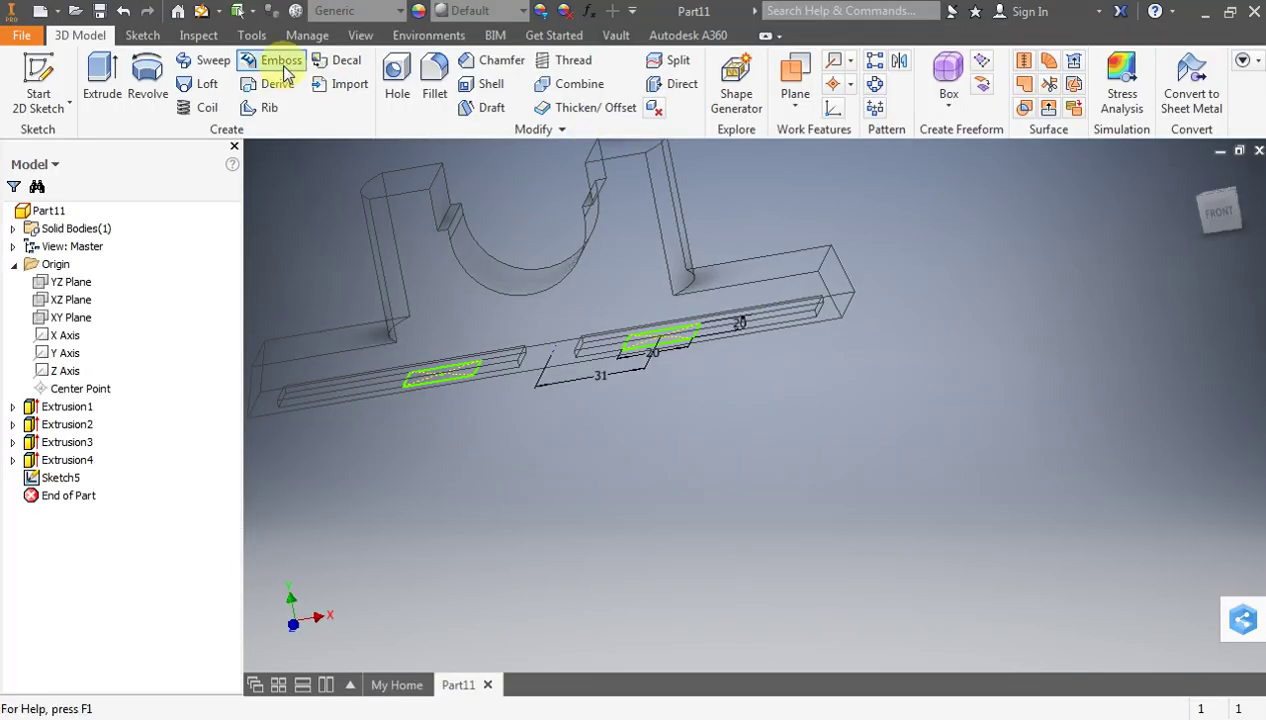
Cut both 20 mm square profiles 9 mm into the base as Extrusion5, using Direction 2
left_click(90, 68)
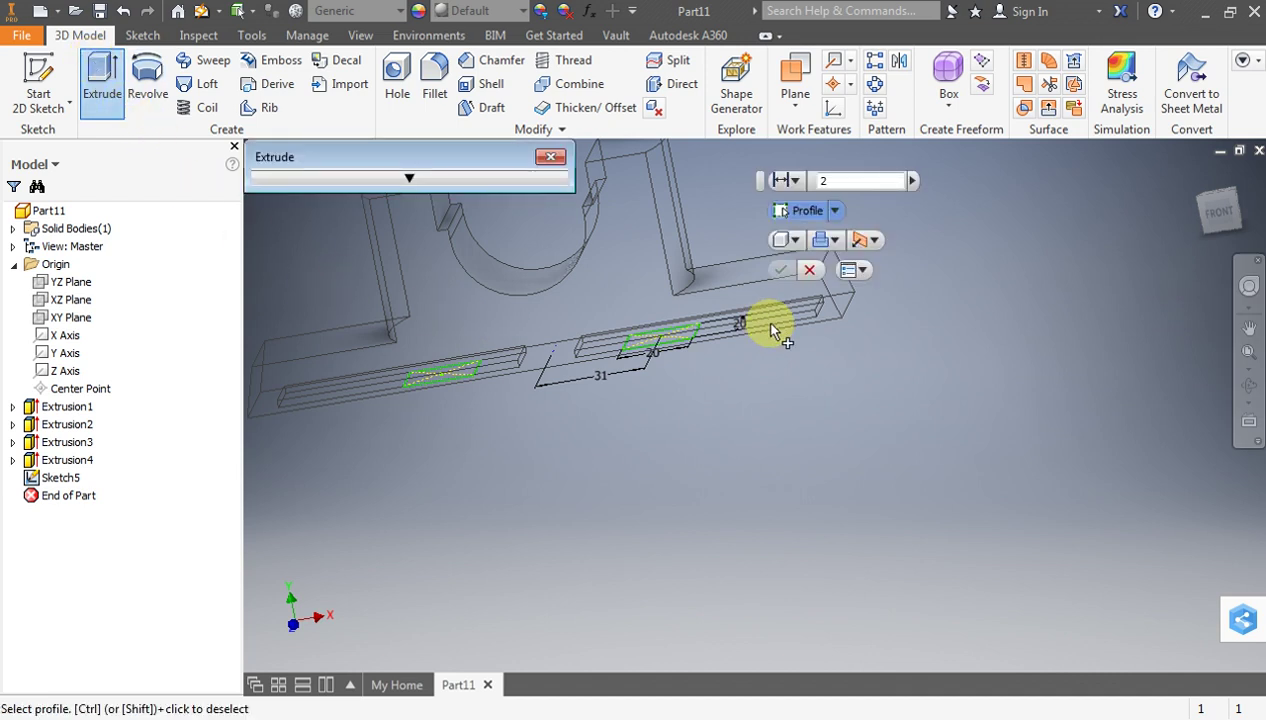
left_click(676, 342)
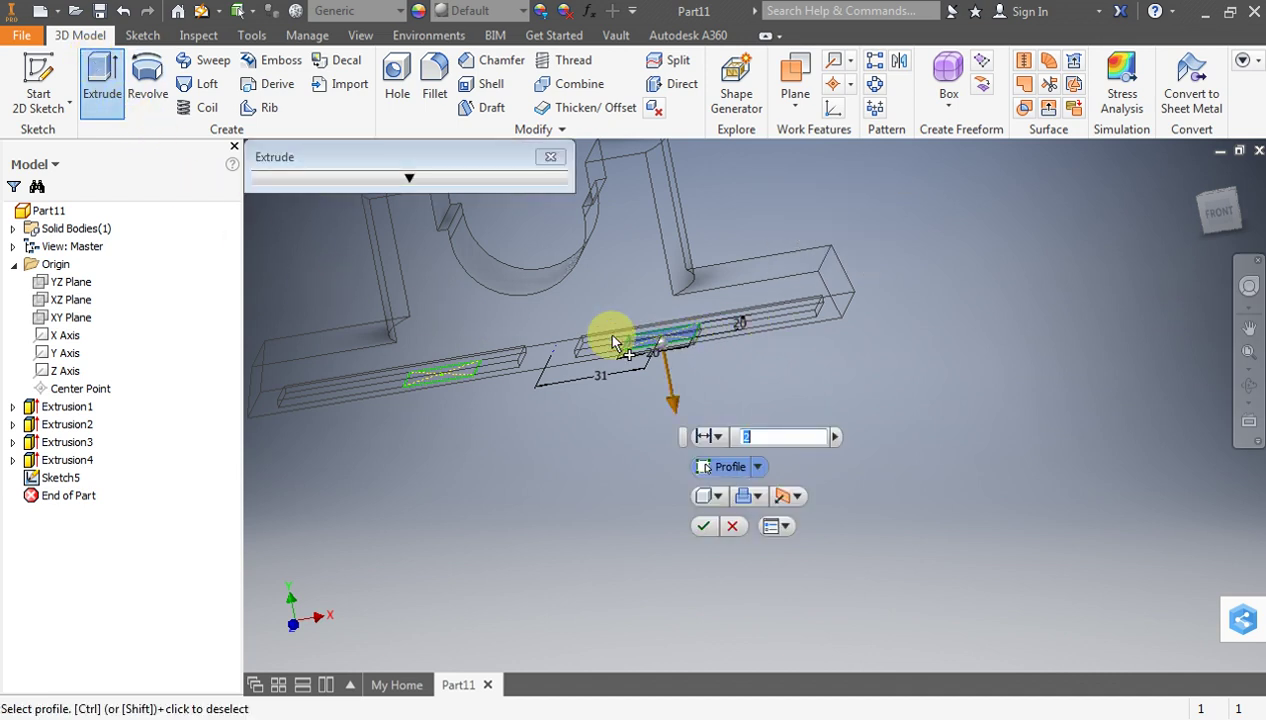
left_click(452, 380)
left_click(788, 495)
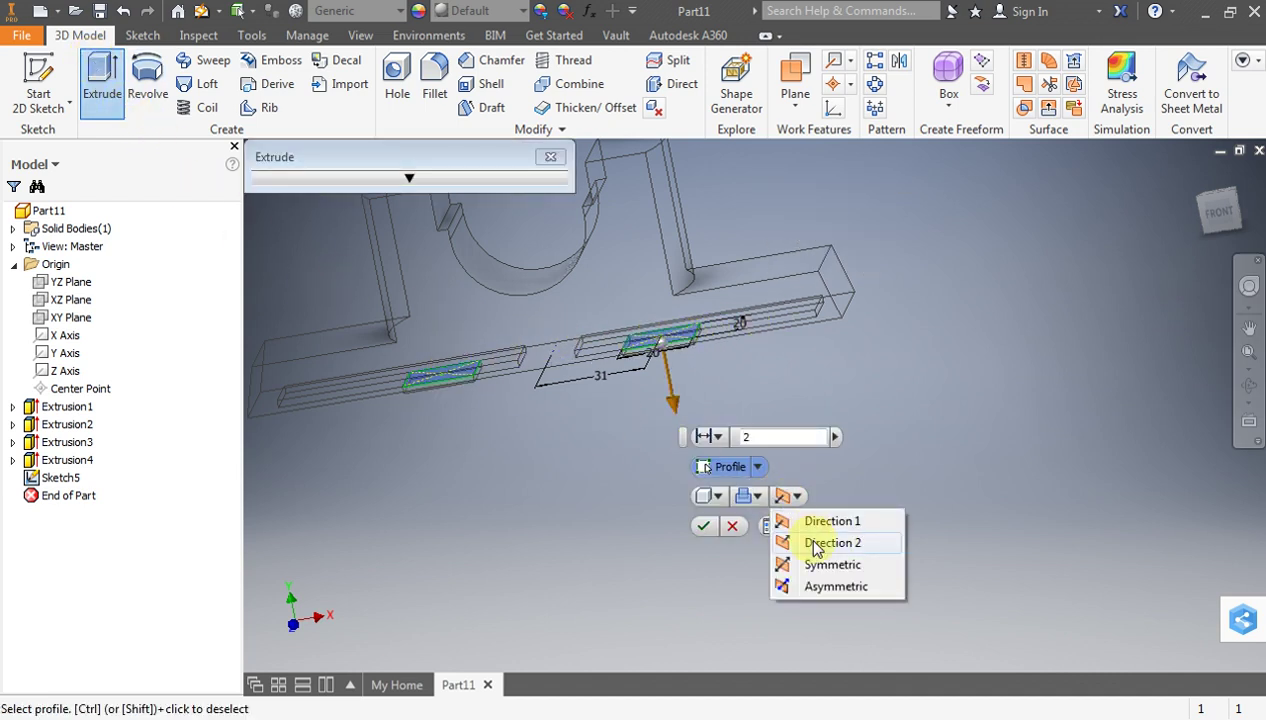
left_click(815, 543)
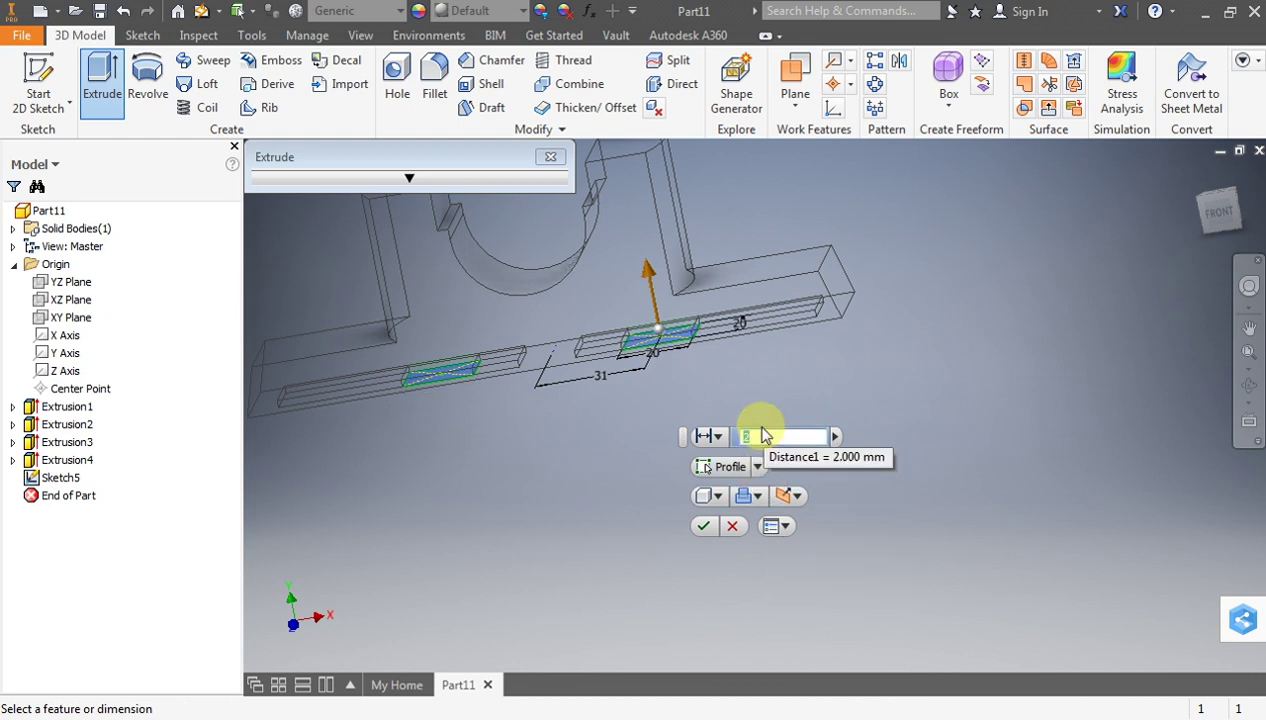
left_click(784, 436)
type("9")
left_click(758, 495)
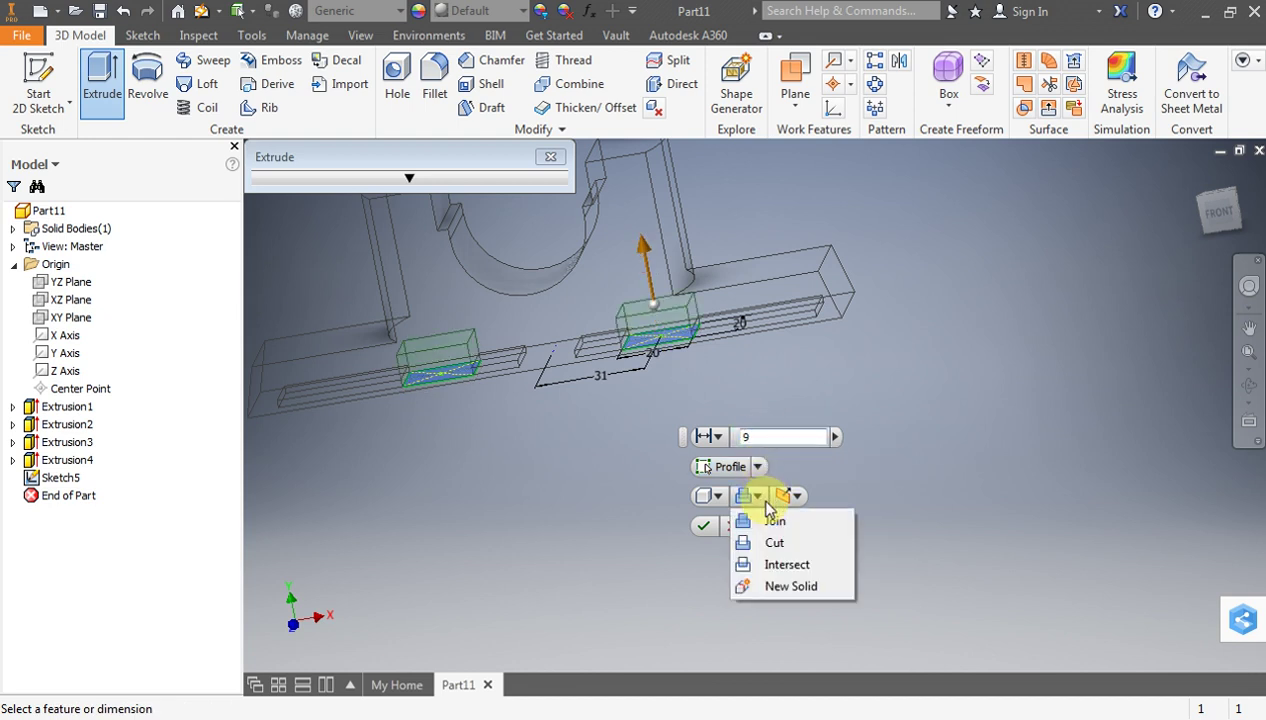
left_click(772, 550)
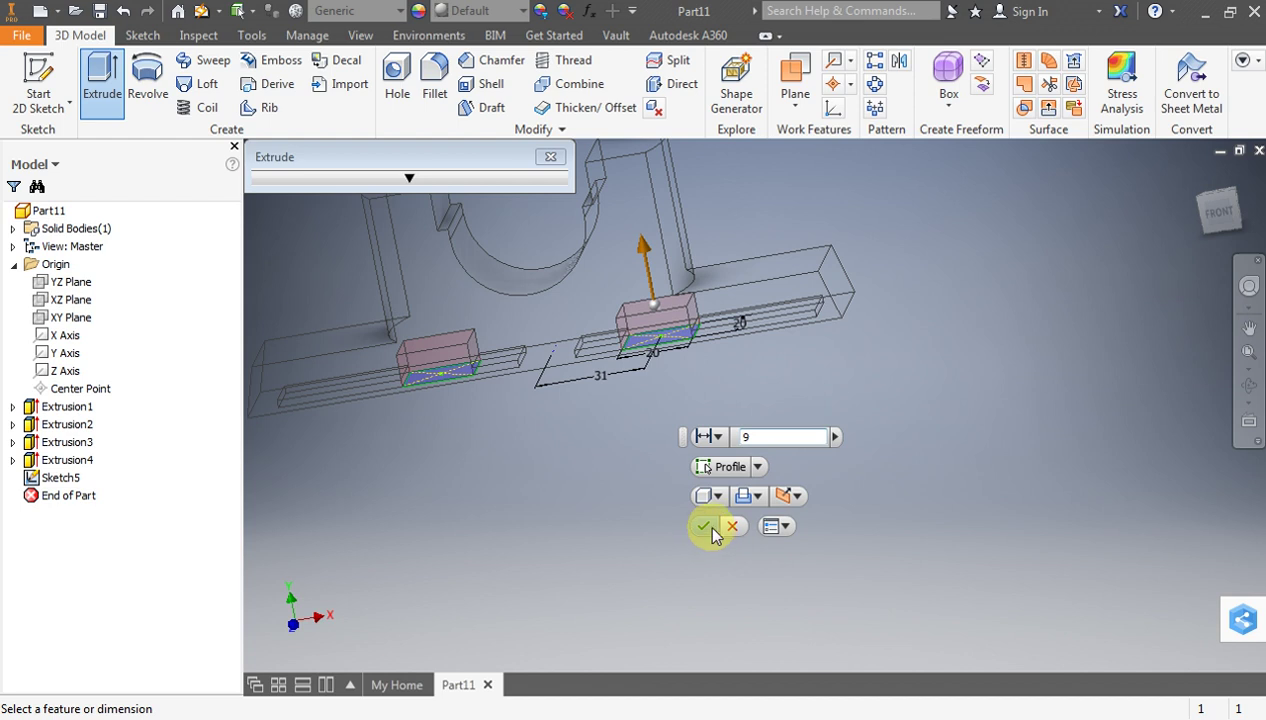
left_click(705, 527)
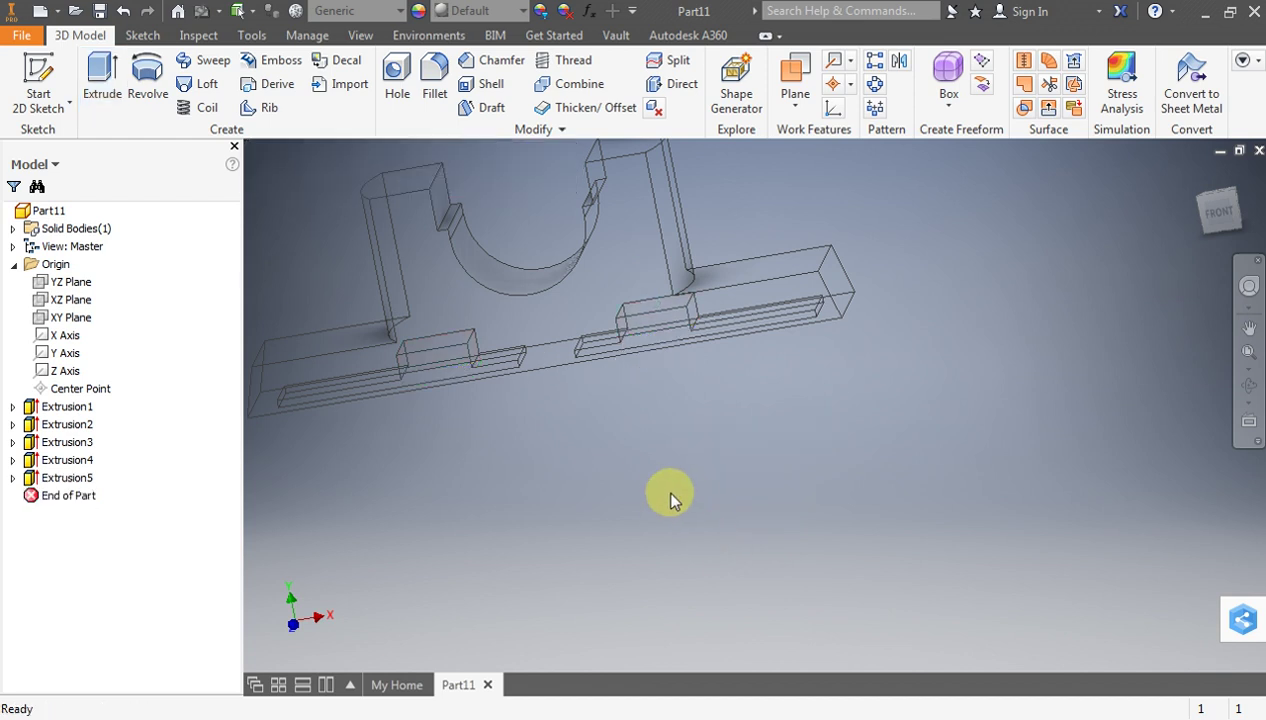
left_click(1248, 390)
Rotate to the base underside, start Sketch6 on that face, and view the plummer block PDF
key("Escape")
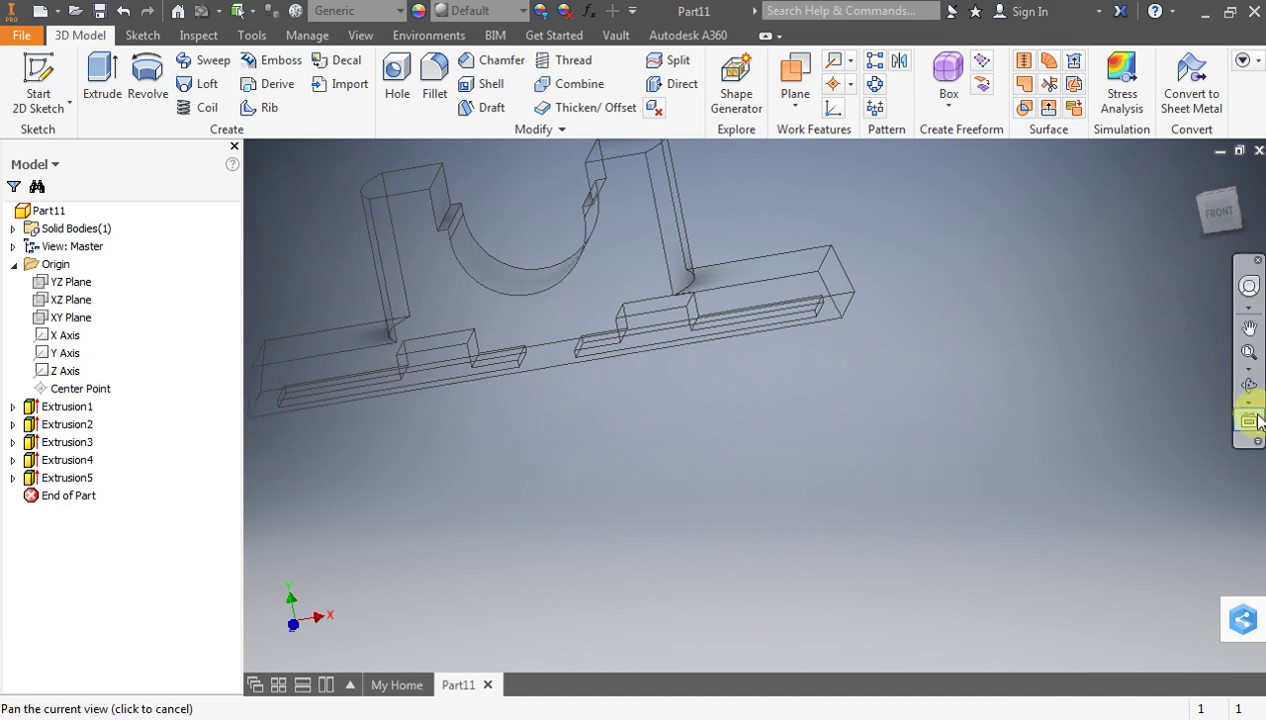
left_click(1248, 386)
mouse_move(638, 447)
left_mouse_down()
mouse_move(585, 408)
mouse_move(574, 367)
left_mouse_up()
left_click(40, 90)
left_click(598, 435)
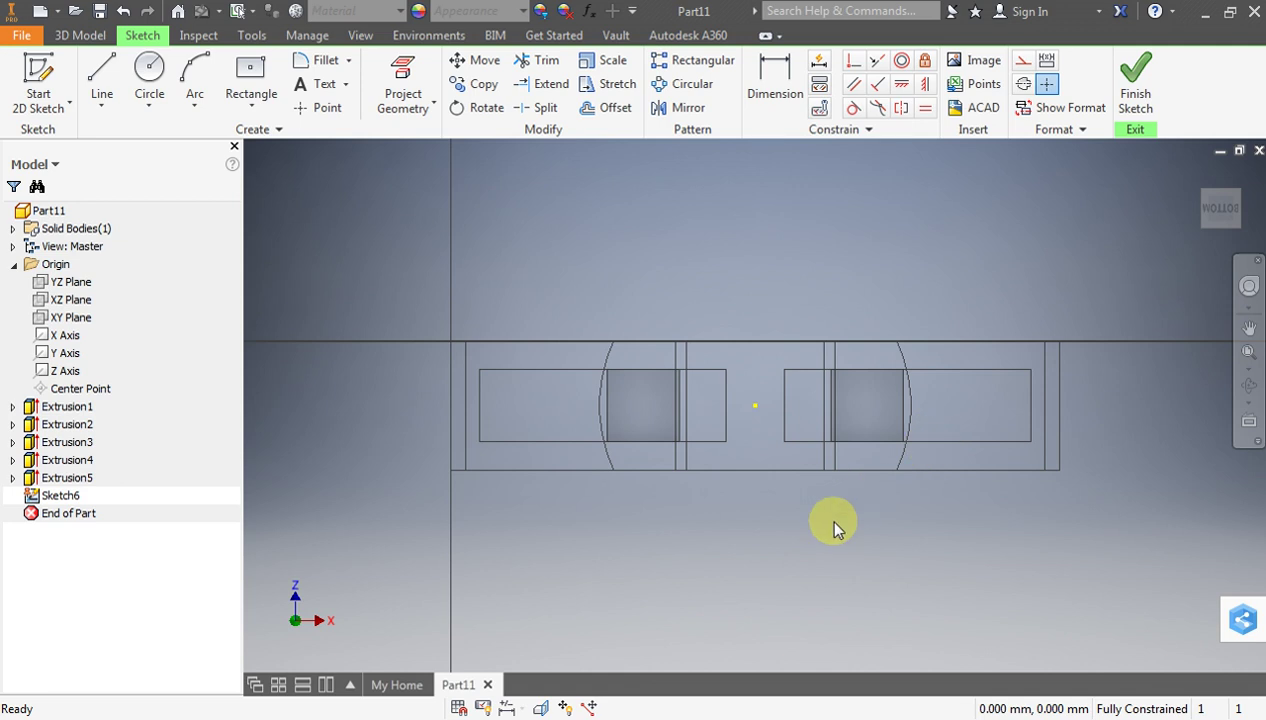
left_click(707, 716)
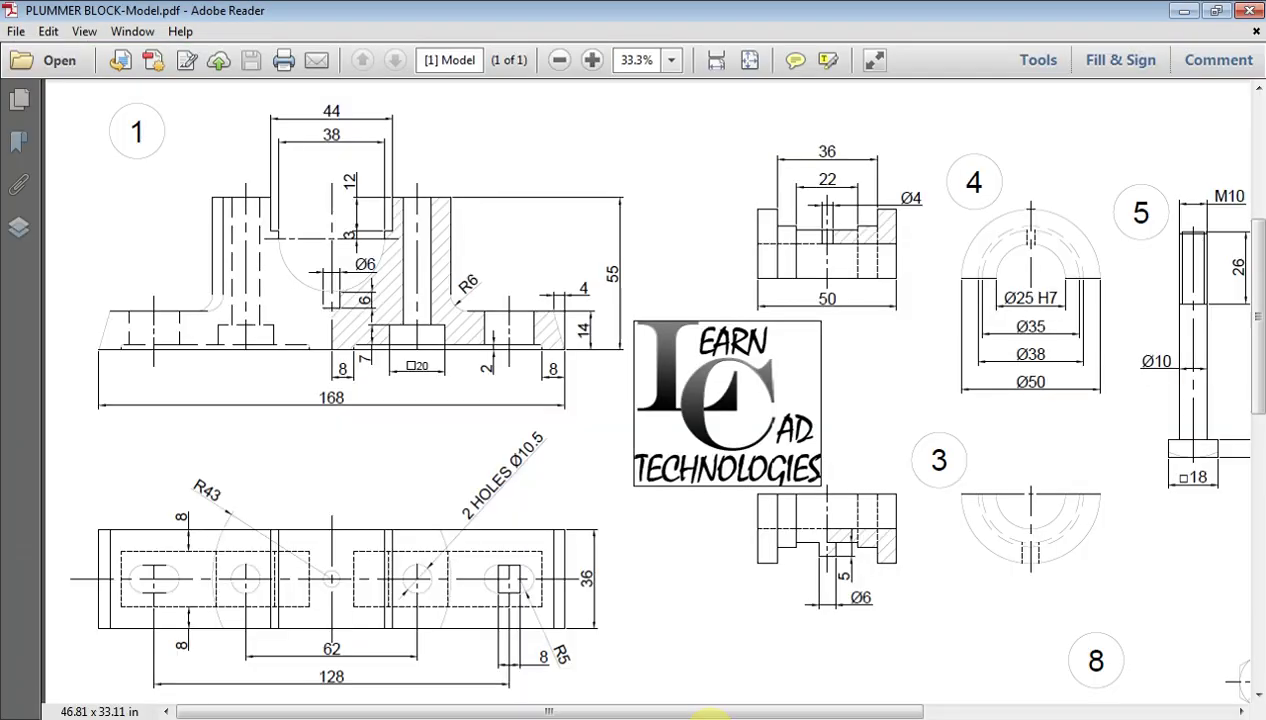
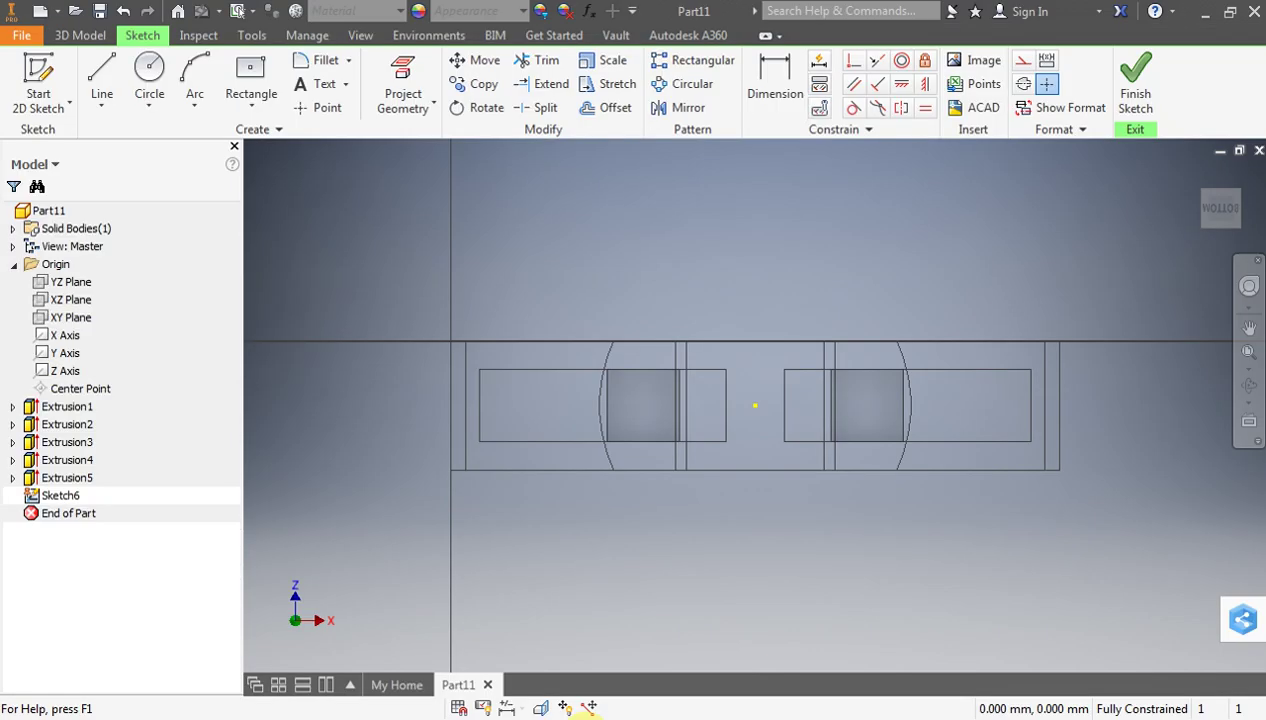
Draw an 8 × 5 mm center rectangle on the right flange of the base
left_click(262, 85)
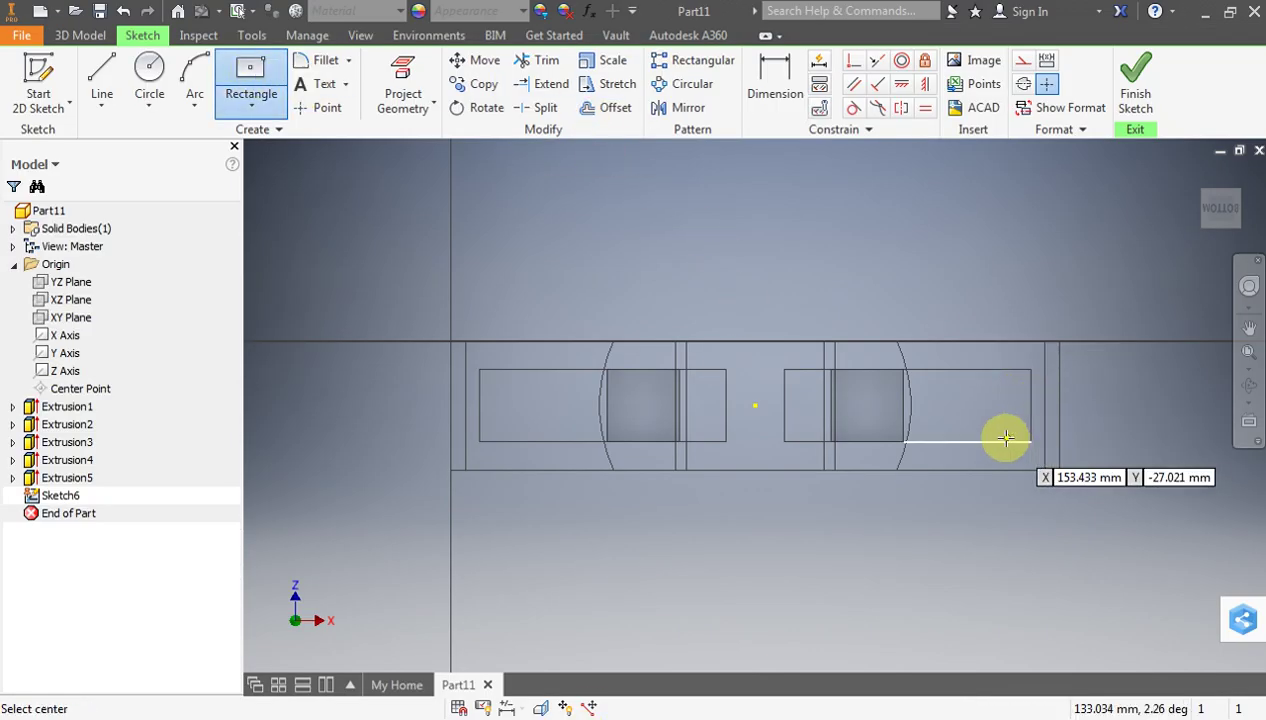
left_click(959, 404)
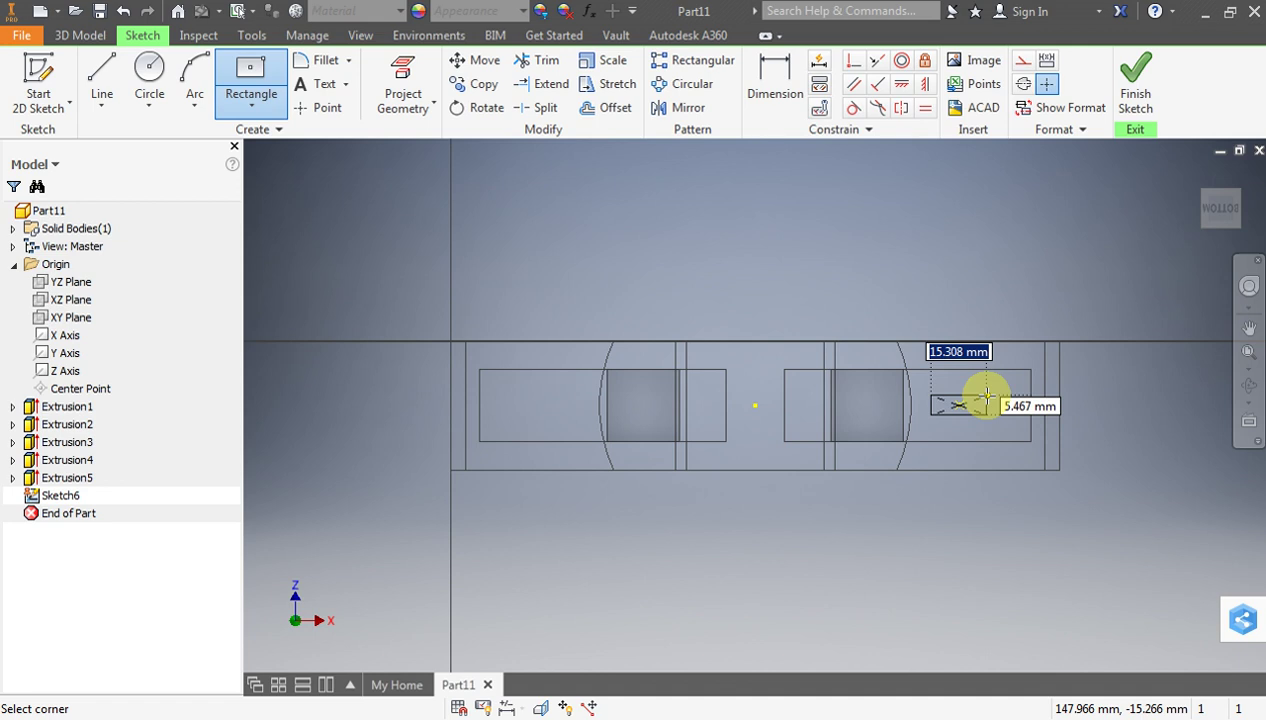
type("8")
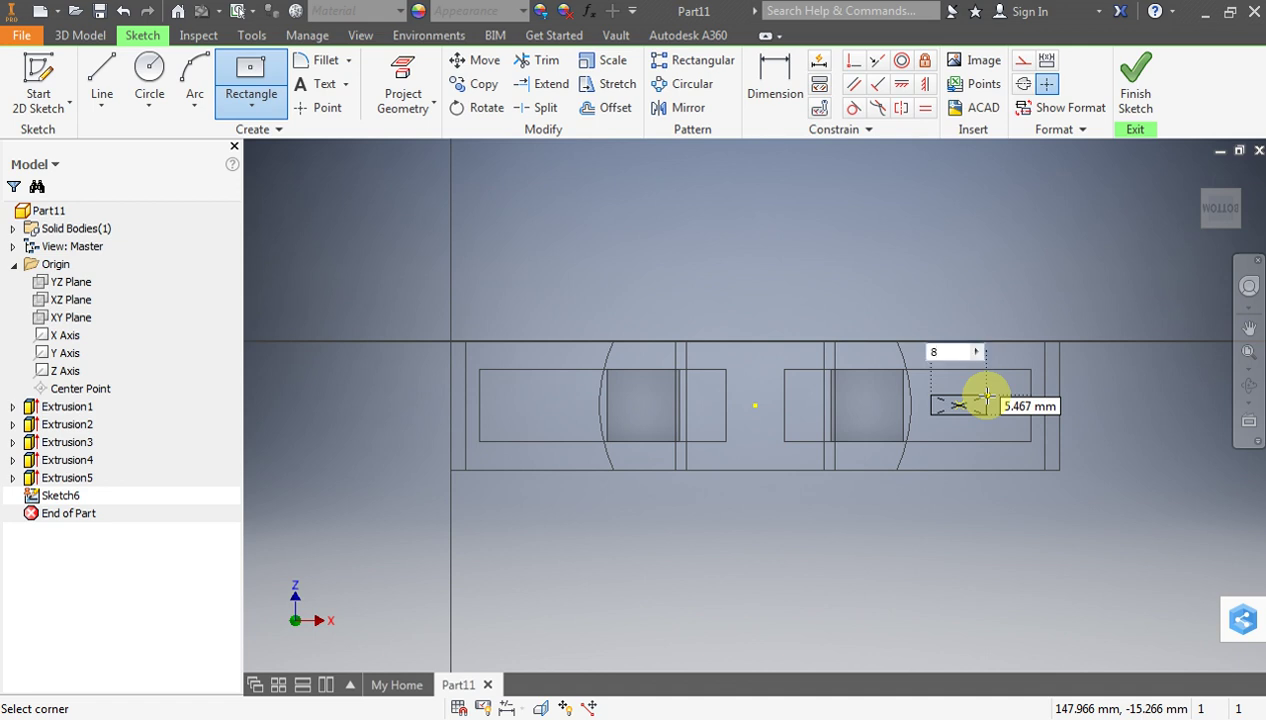
key("Tab")
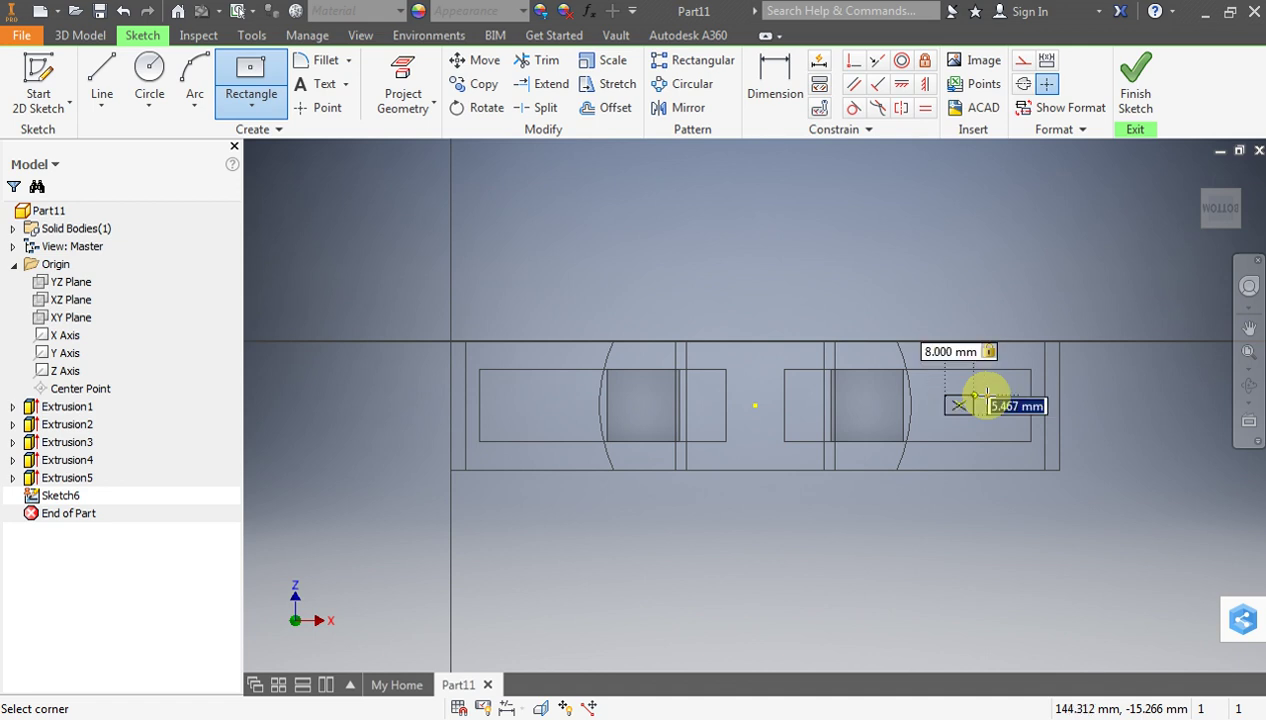
type("5")
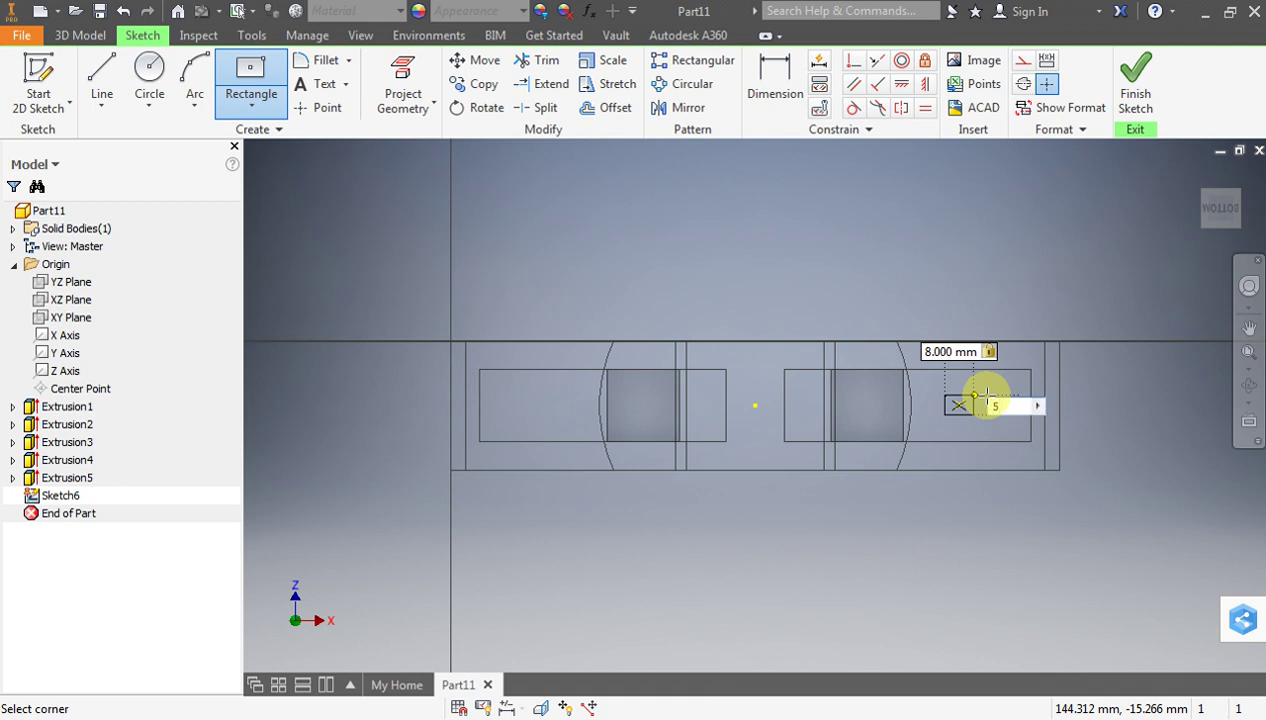
key("Return")
scroll(988, 398, "up", 5)
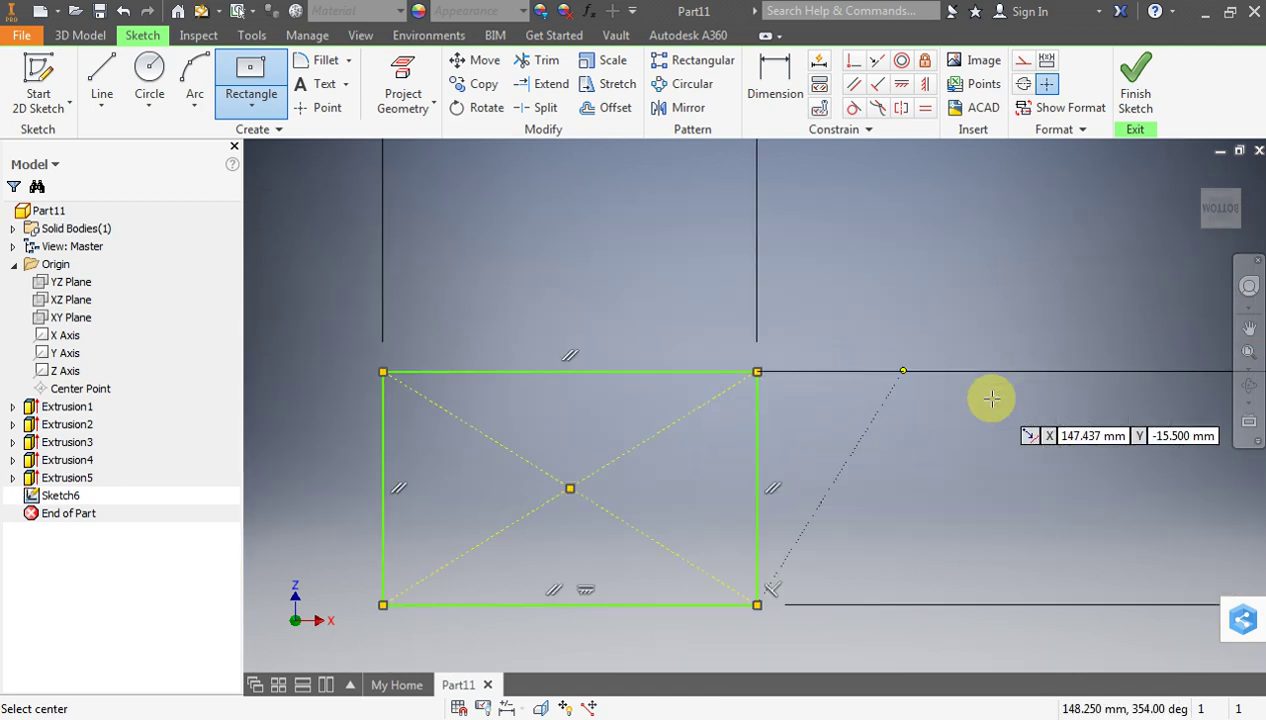
scroll(990, 398, "down", 3)
scroll(964, 398, "up", 2)
scroll(962, 395, "up", 3)
scroll(962, 395, "down", 4)
scroll(962, 396, "down", 2)
scroll(962, 396, "up", 1)
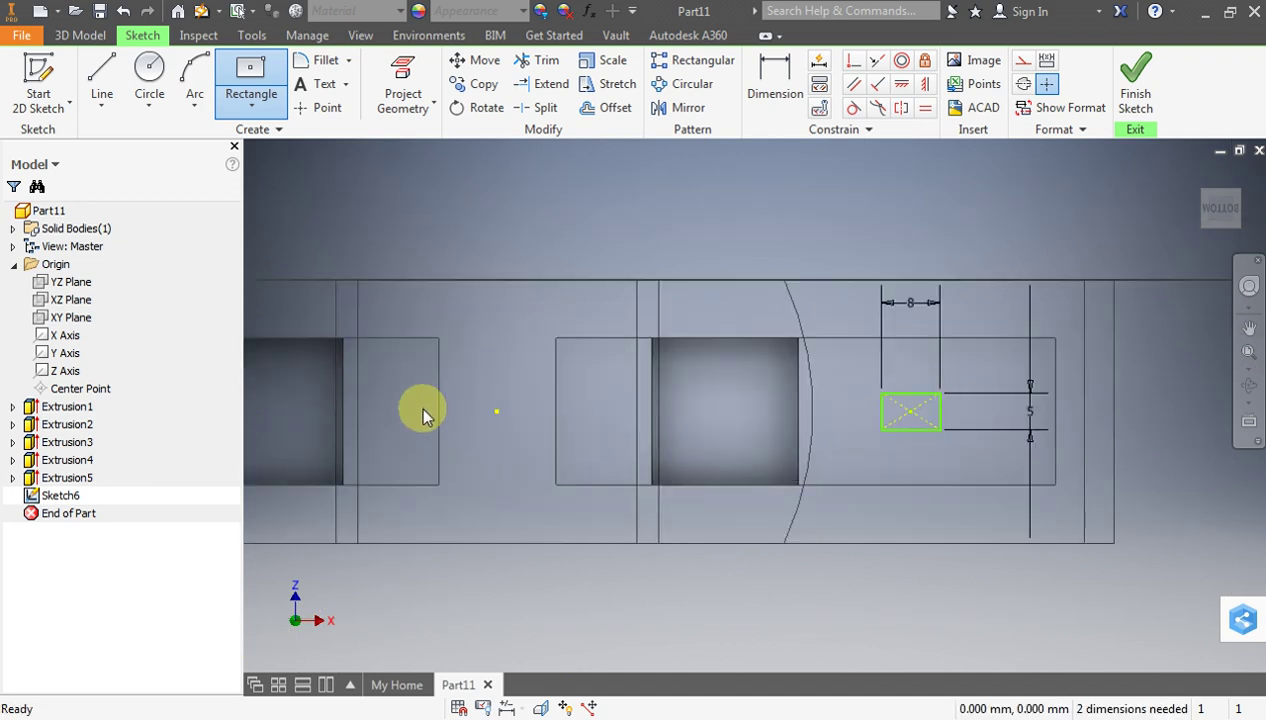
Dimension the rectangle centre 64 mm (128/2) horizontally from the sketch centre point
left_click(101, 80)
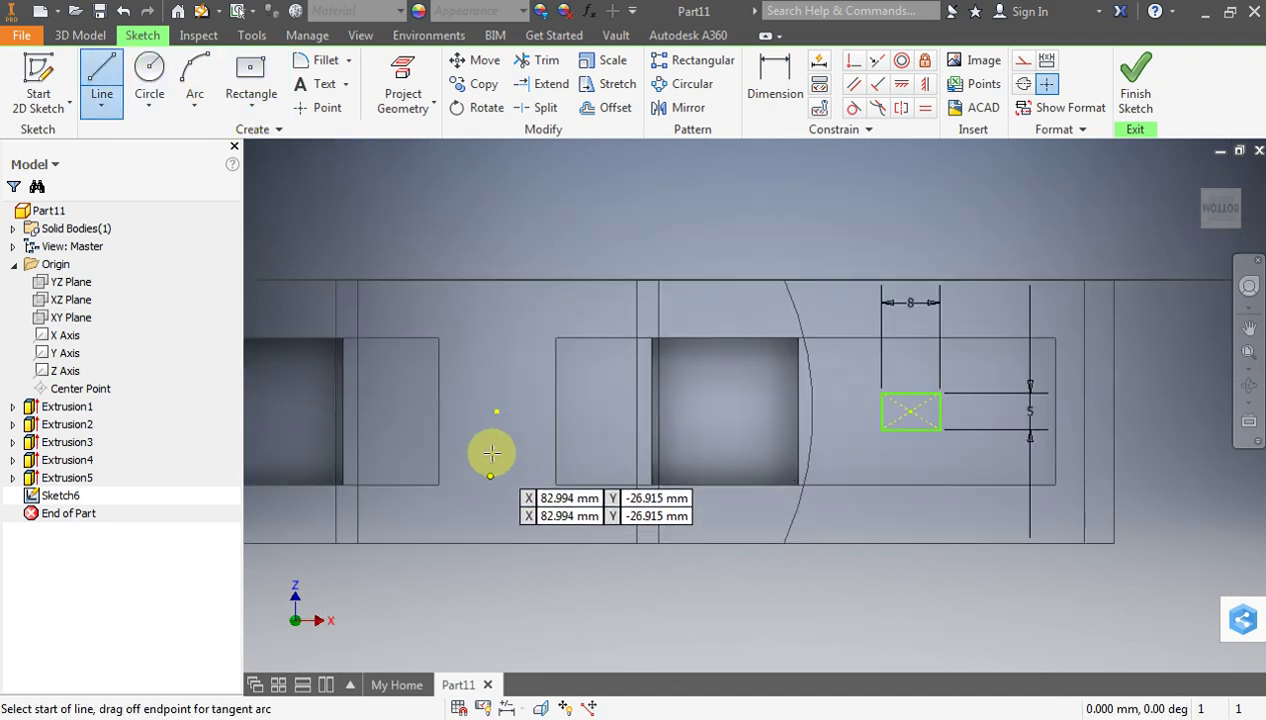
left_click(497, 412)
key("Escape")
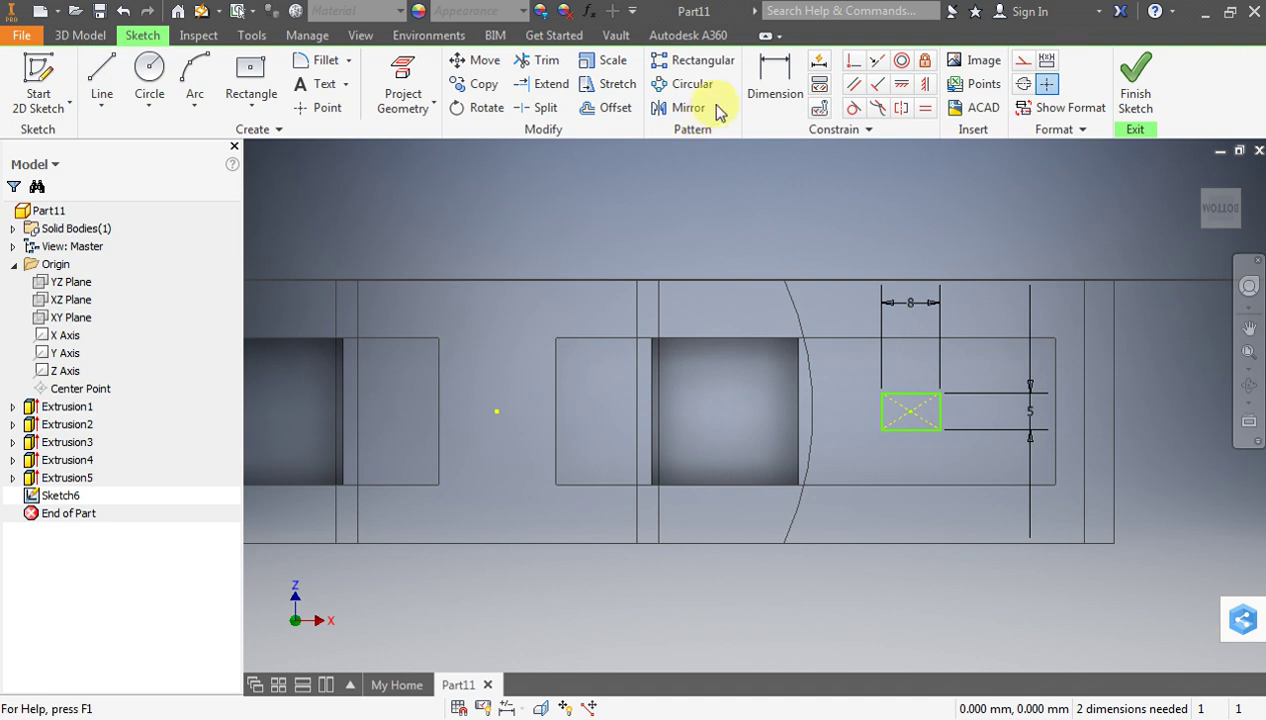
left_click(772, 88)
left_click(497, 413)
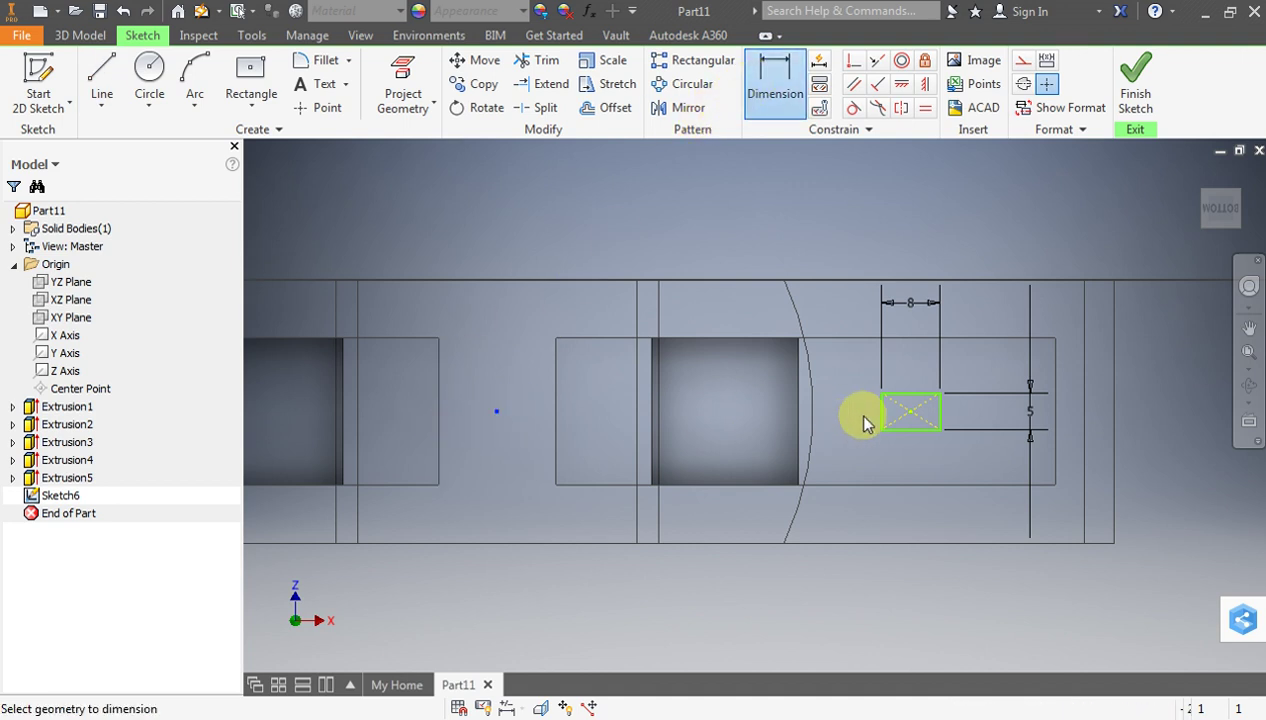
left_click(910, 412)
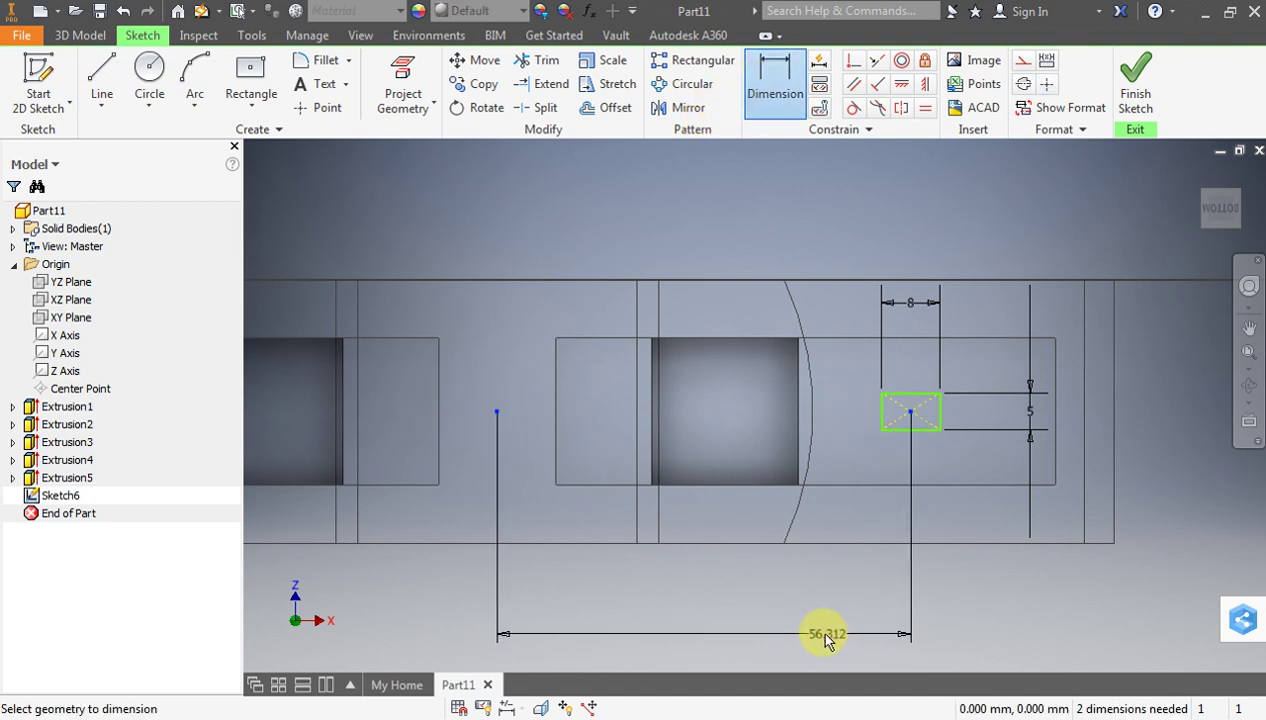
left_click(817, 633)
left_click(690, 717)
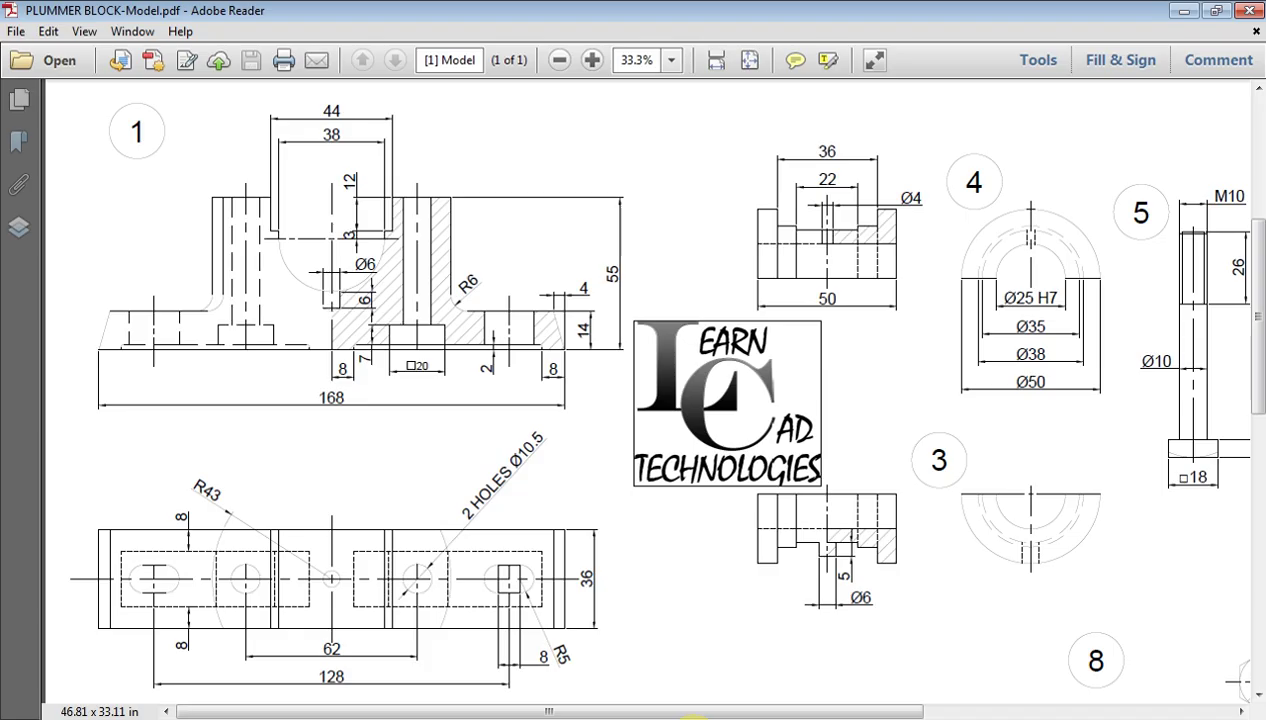
left_click(697, 716)
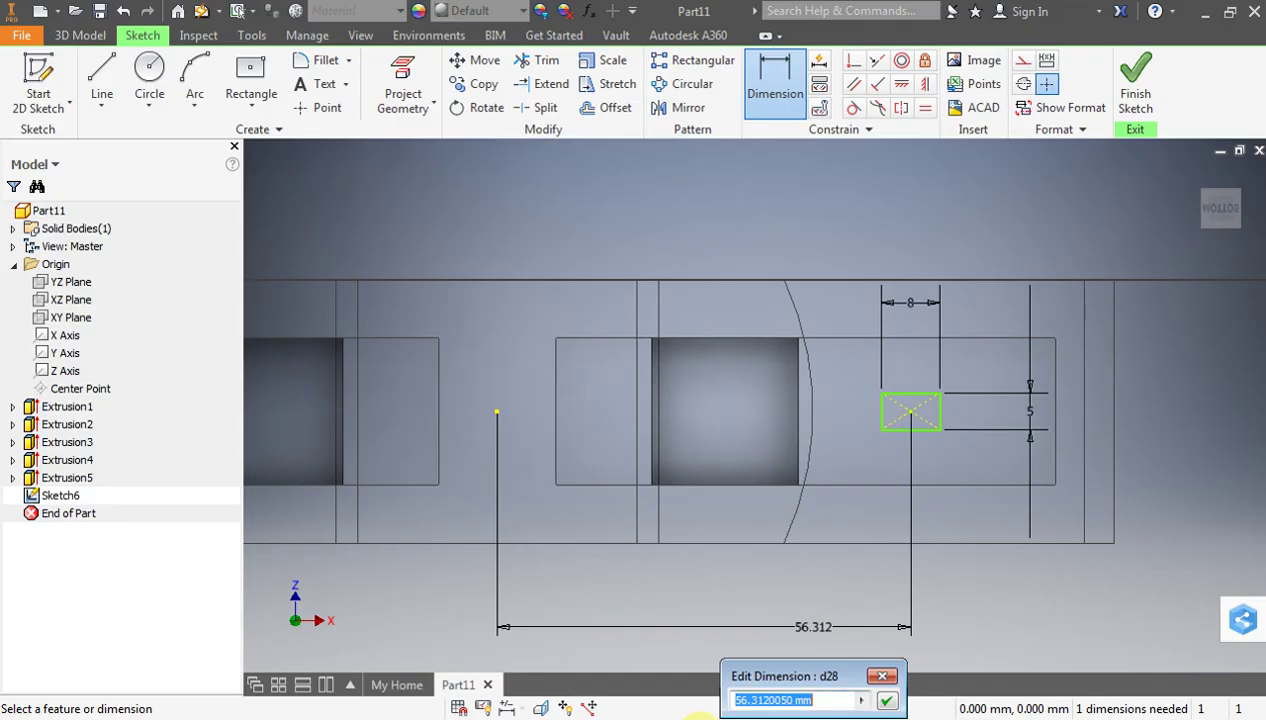
type("128/2")
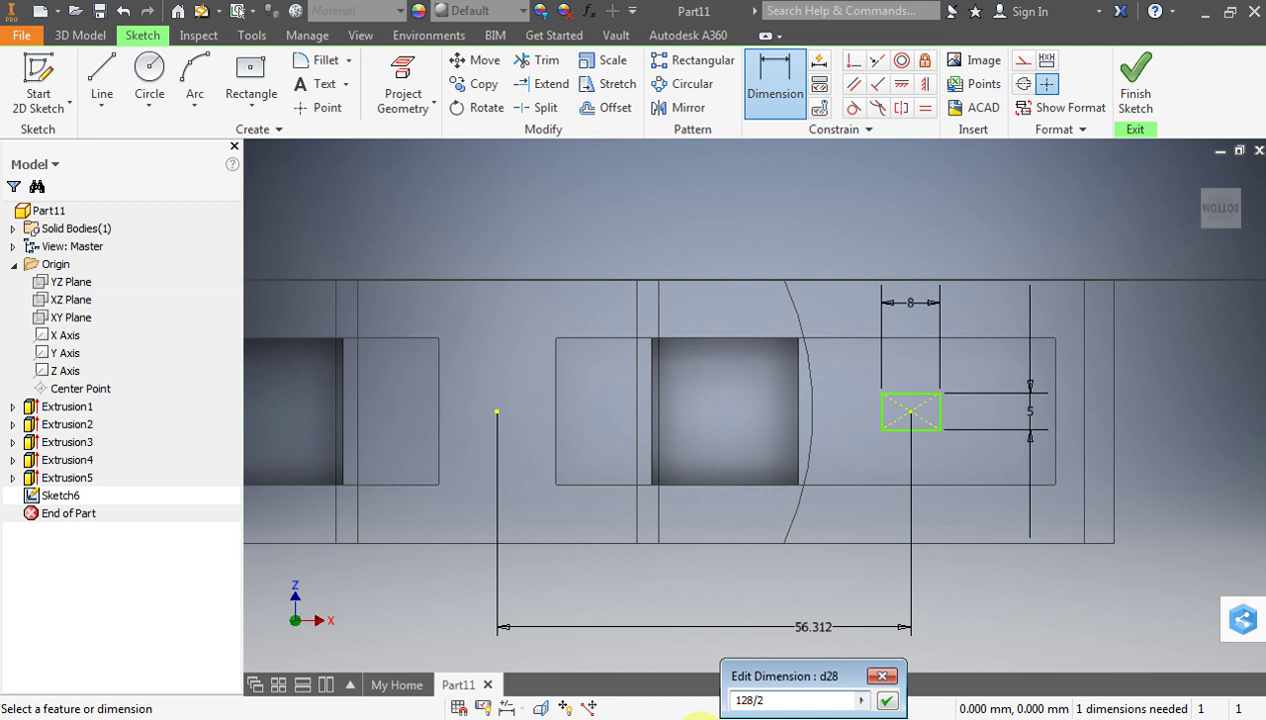
key("Return")
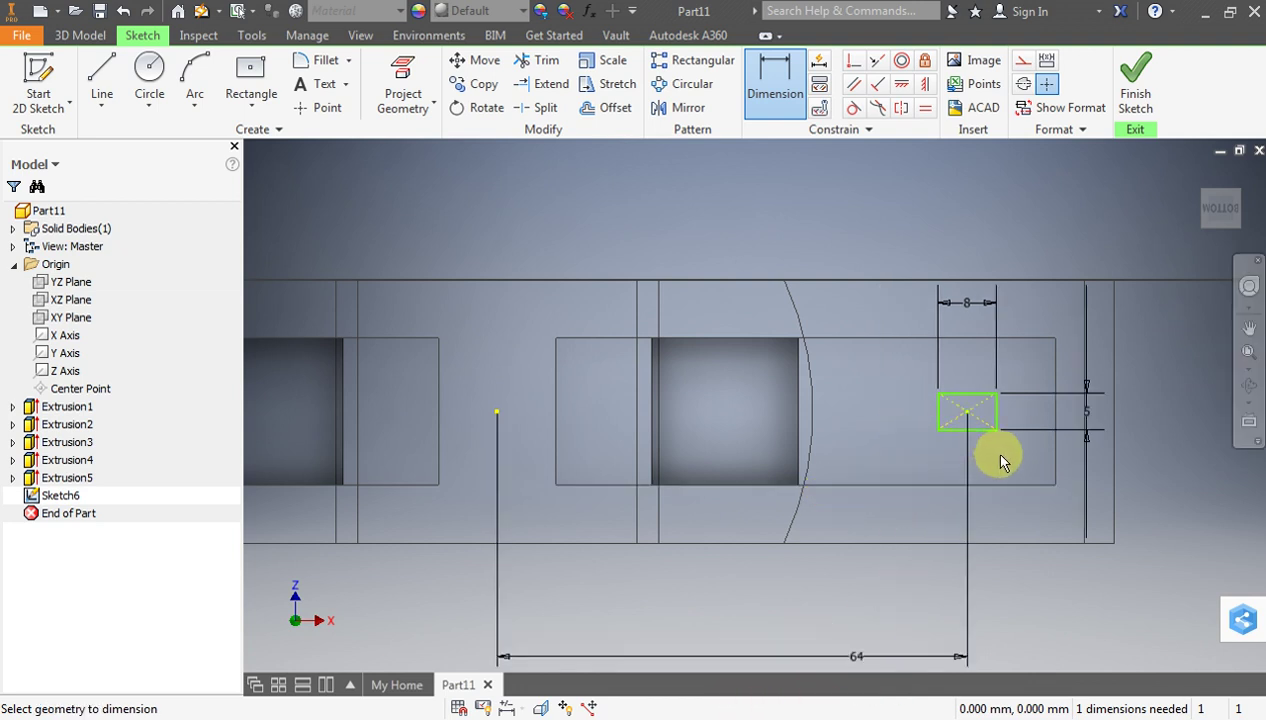
scroll(1035, 412, "down", 3)
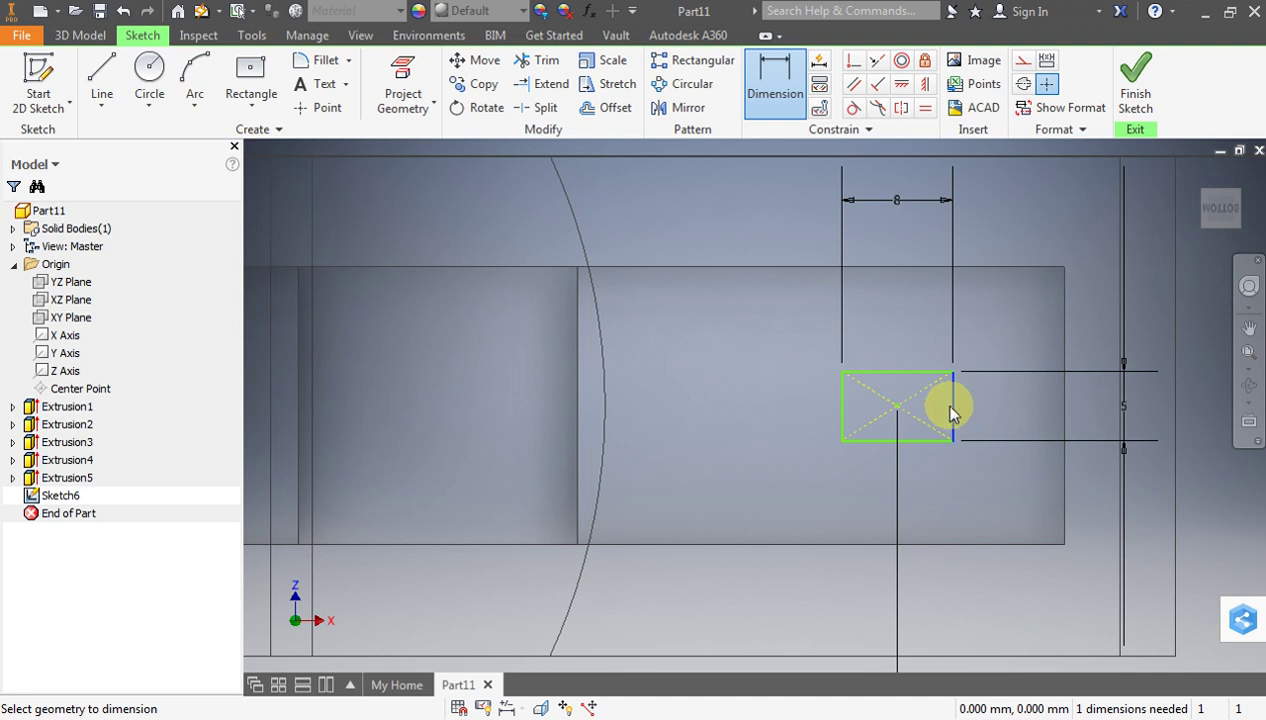
Convert the rectangle's two short edges into construction lines
left_click(954, 408)
key("Escape")
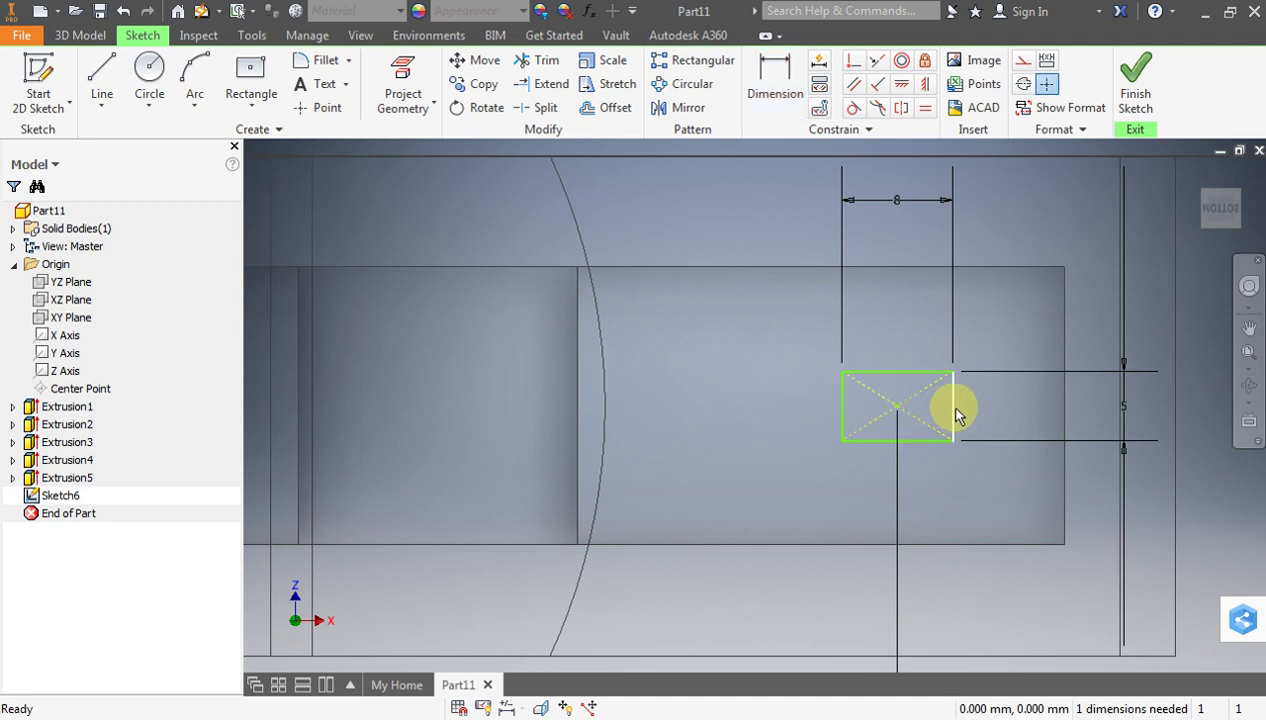
left_click(953, 409)
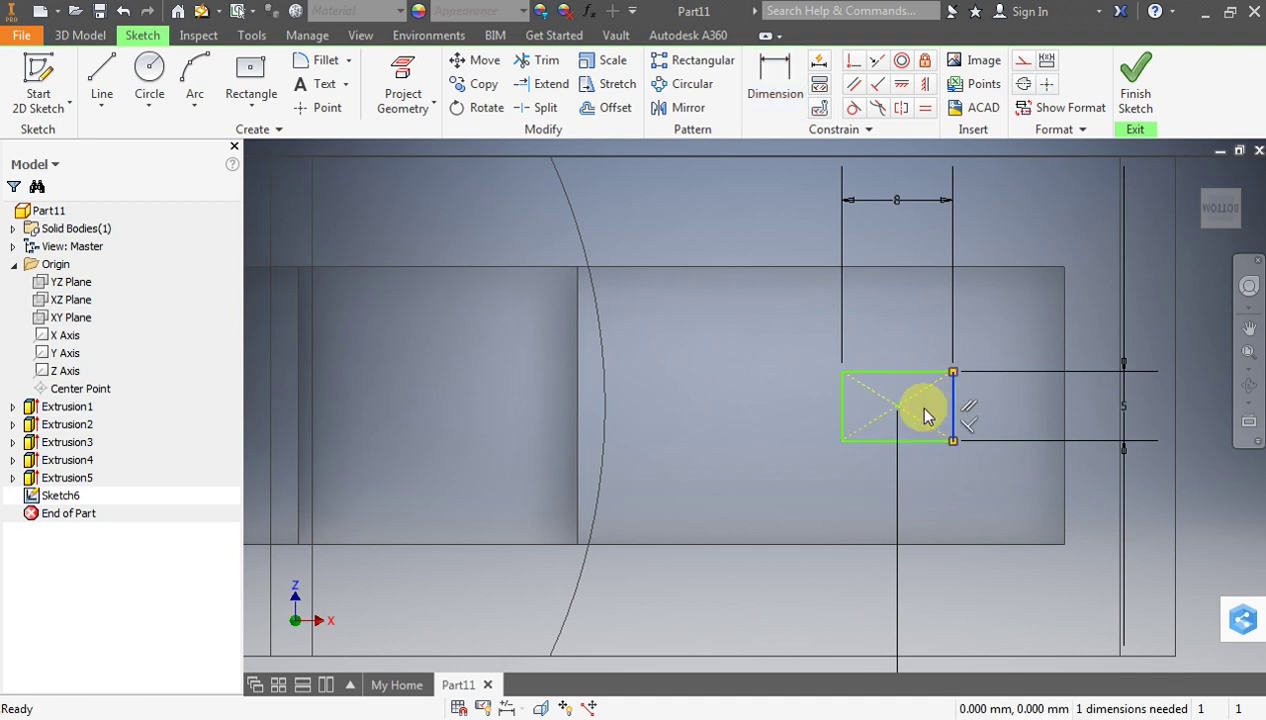
left_click(841, 408)
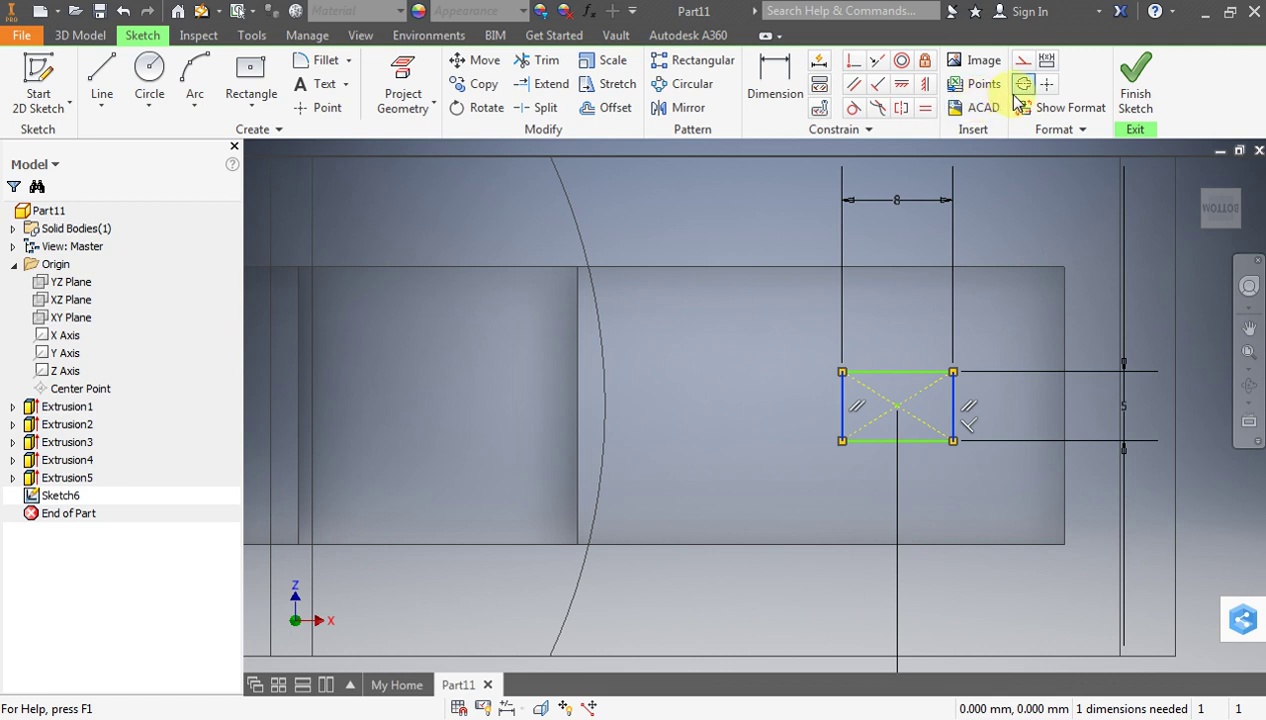
left_click(1022, 60)
left_click(1008, 192)
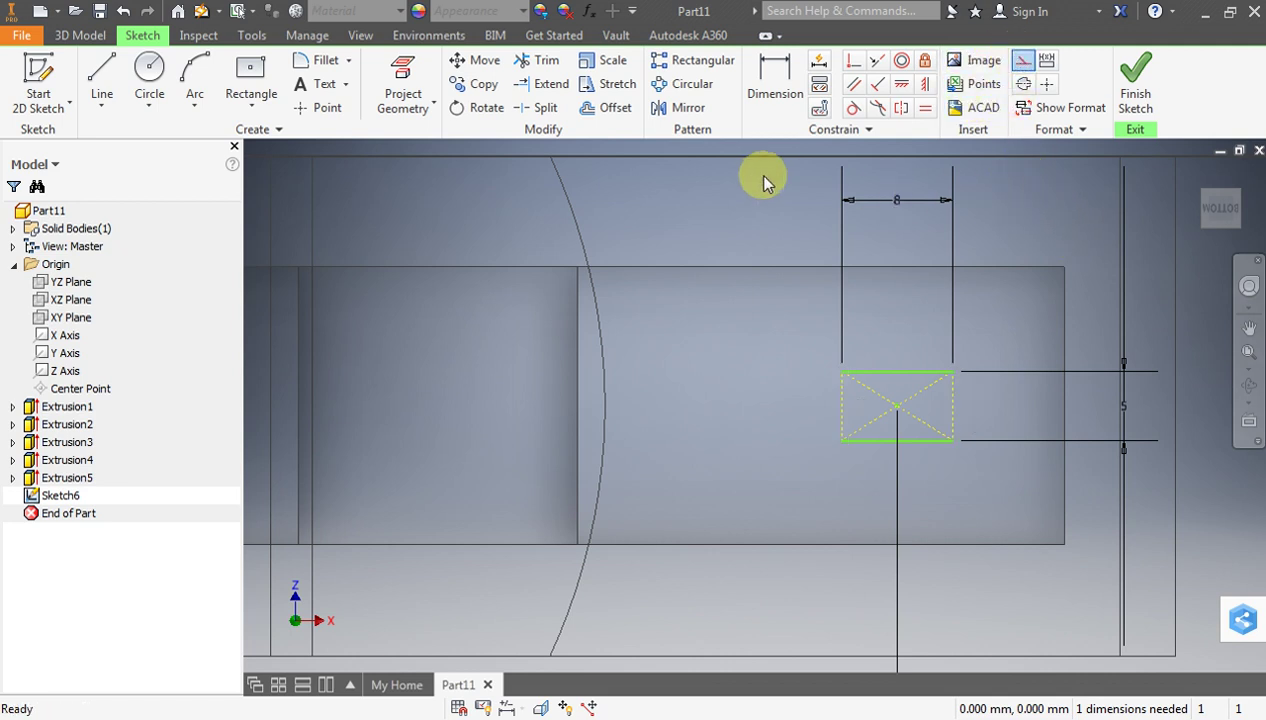
Draw a circle at each short edge's midpoint passing through the rectangle corners
left_click(150, 70)
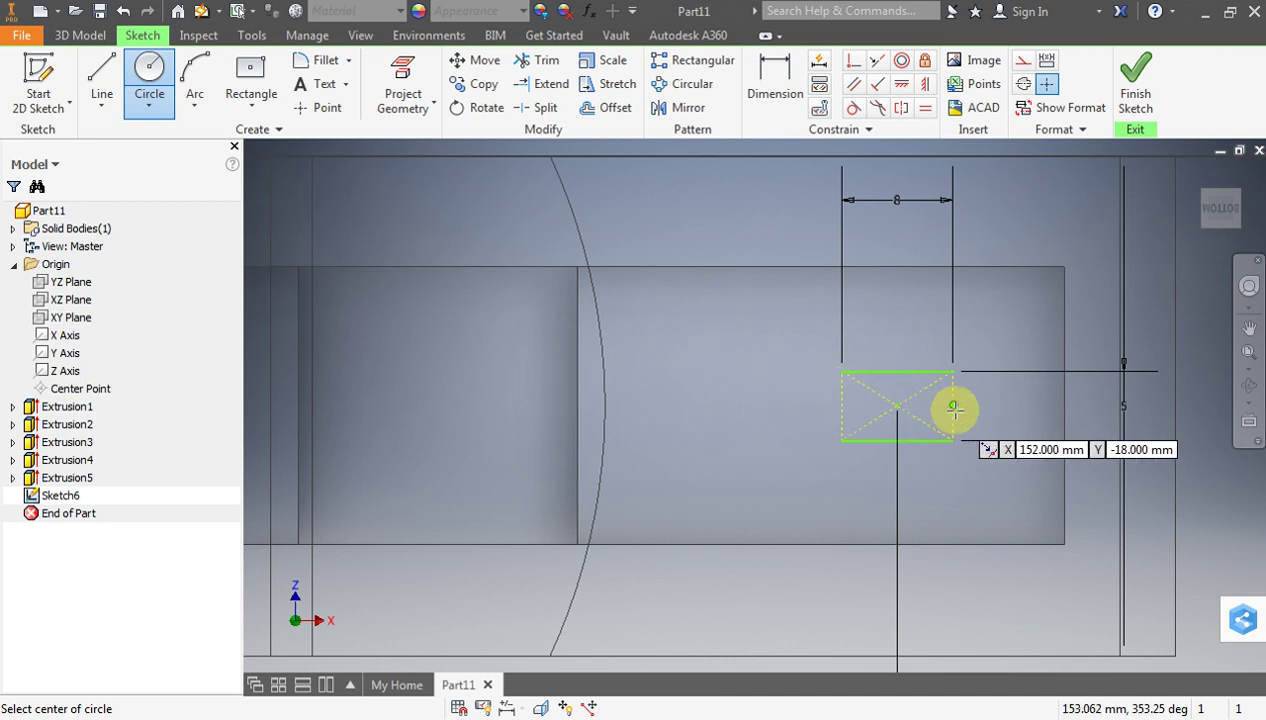
left_click(954, 408)
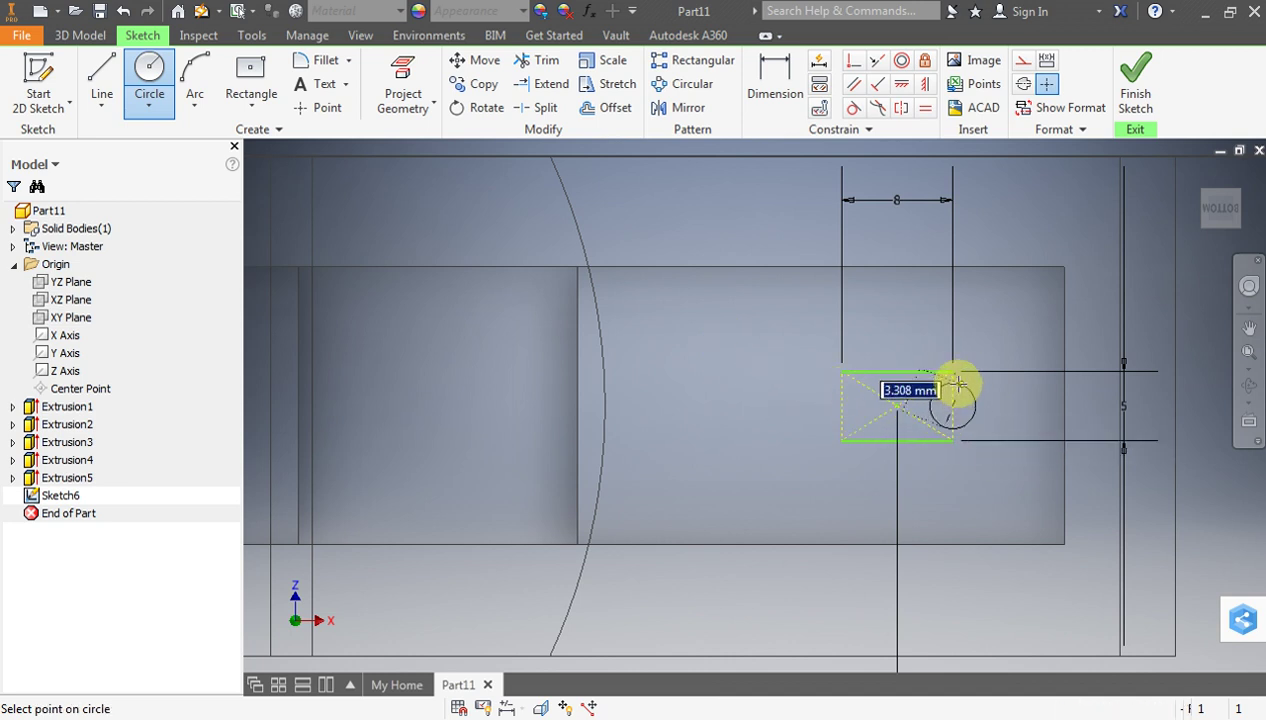
left_click(953, 372)
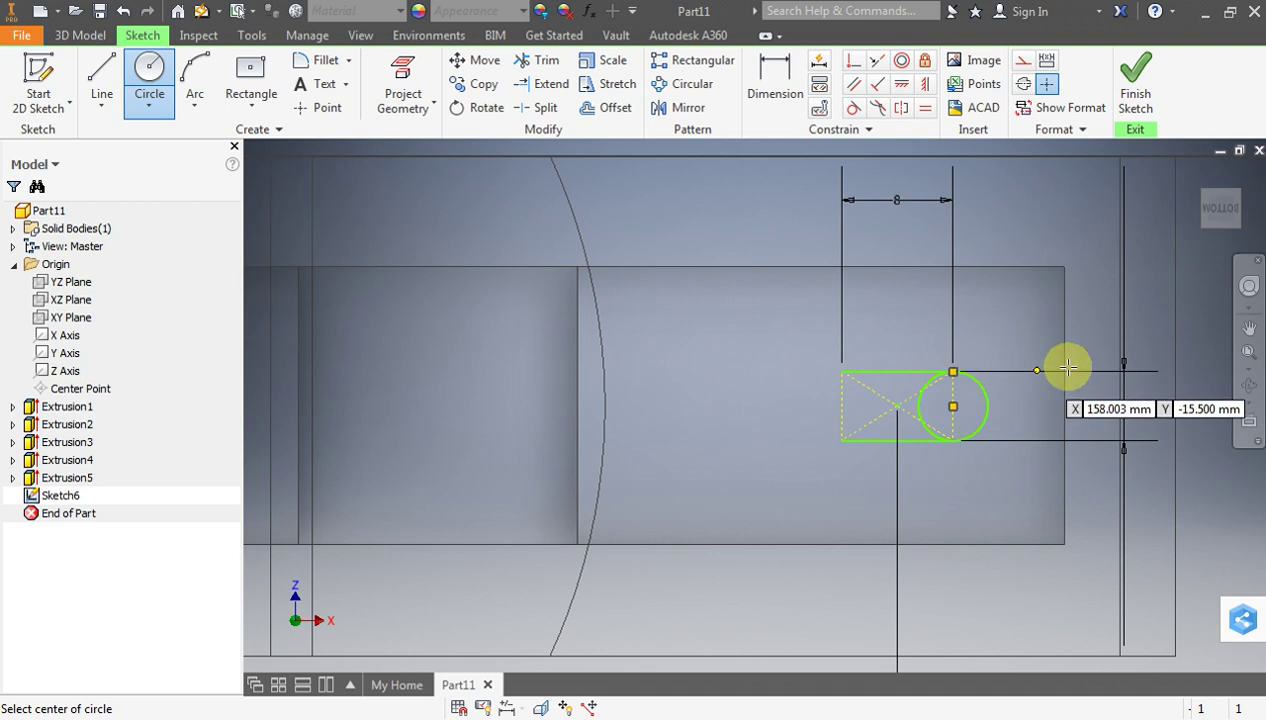
left_click(843, 406)
key("Return")
key("Escape")
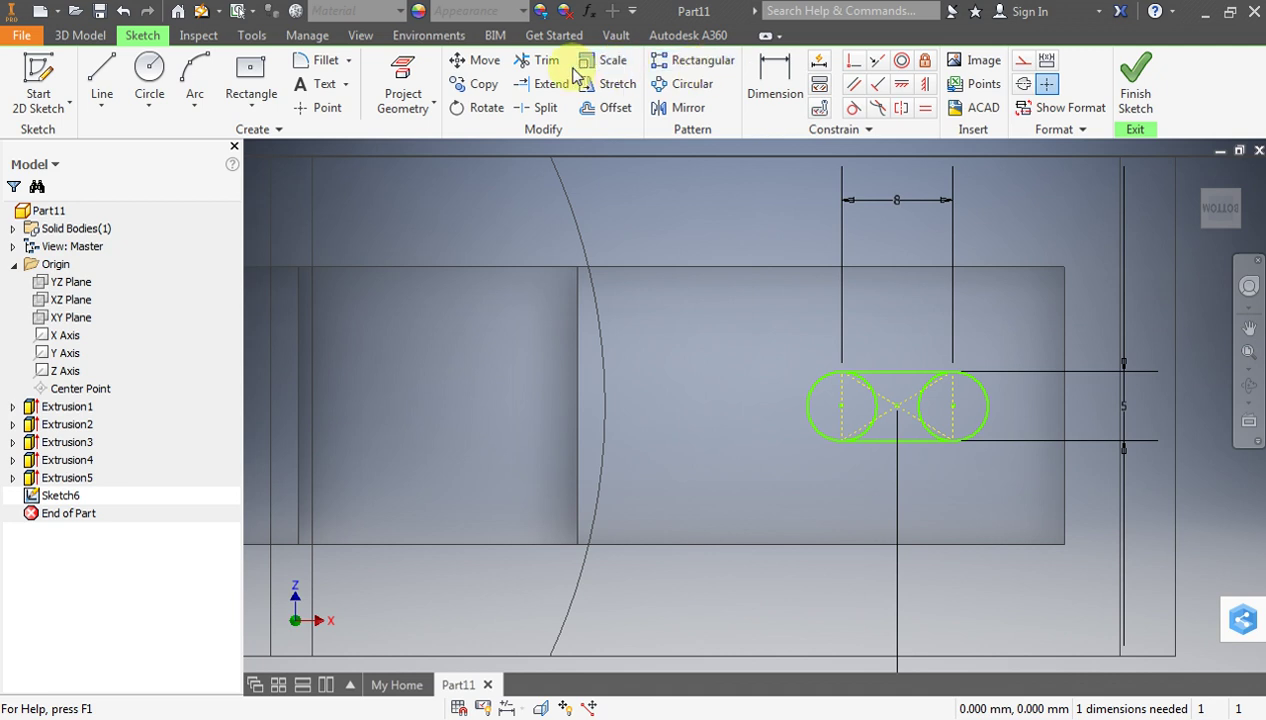
left_click(539, 61)
Trim the inner arcs of both circles to leave a clean rounded slot, checking the PDF drawing
left_click(874, 393)
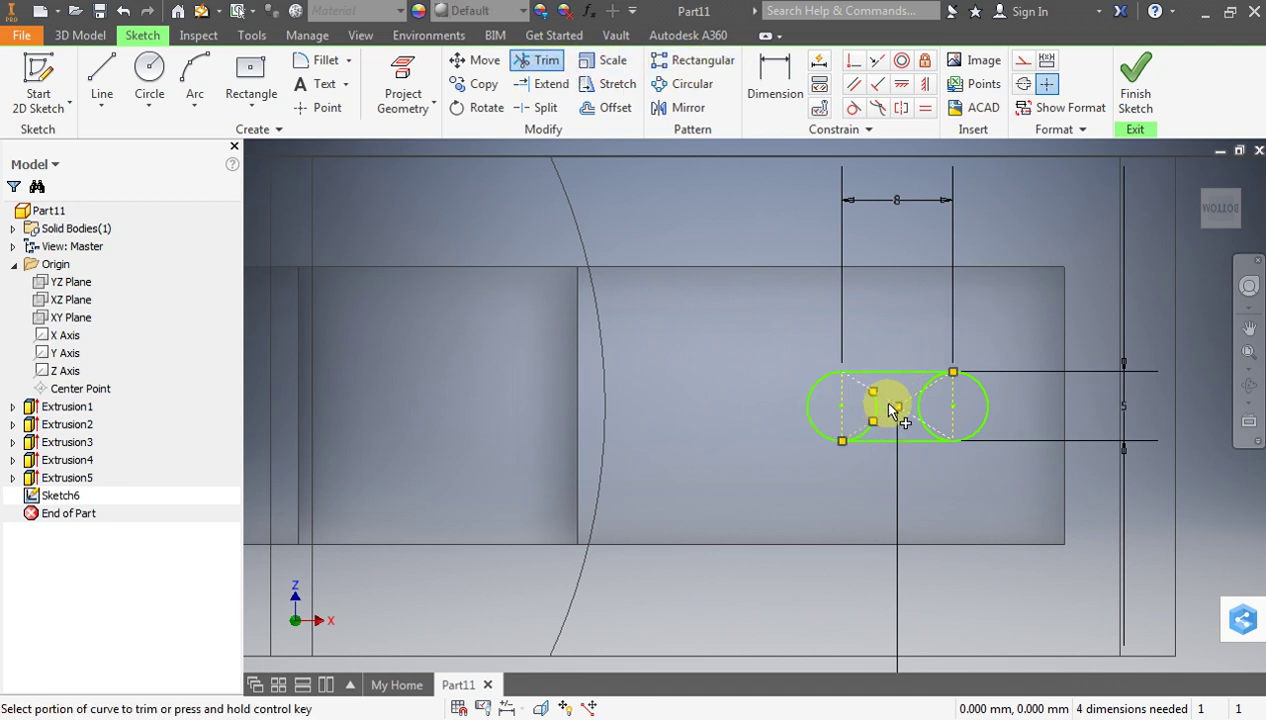
left_click(876, 405)
key("Escape")
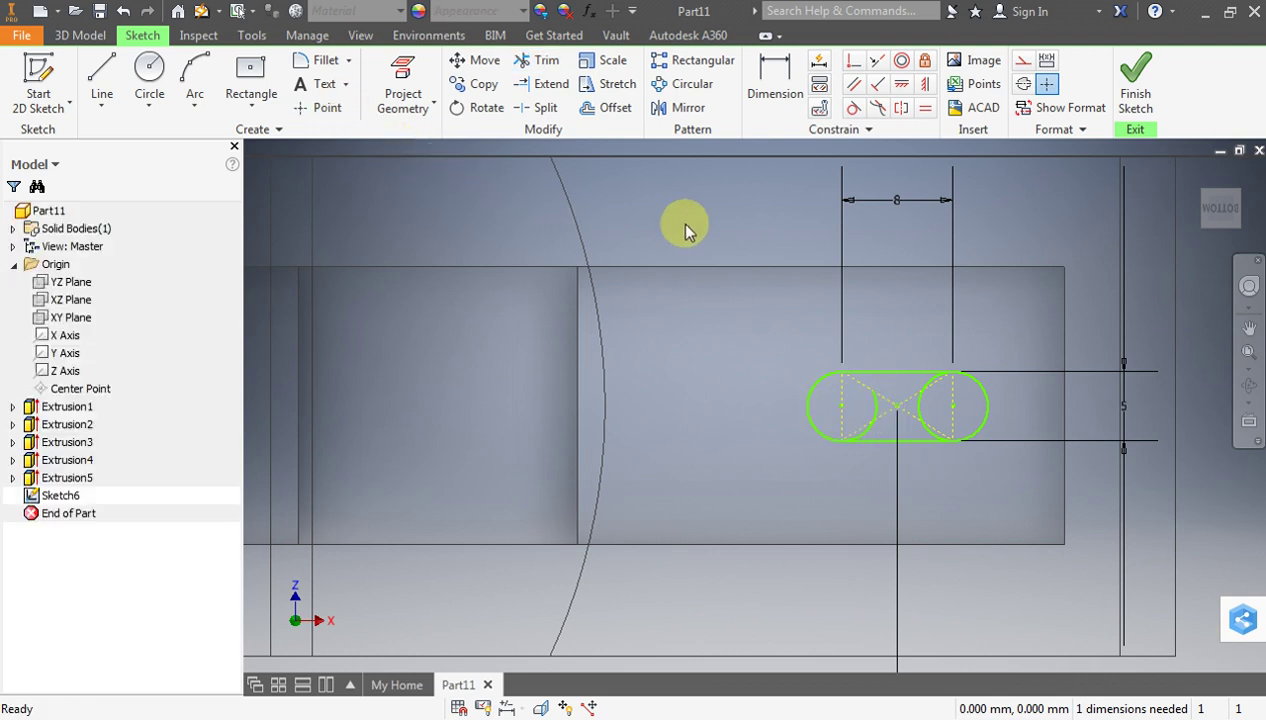
left_click(537, 60)
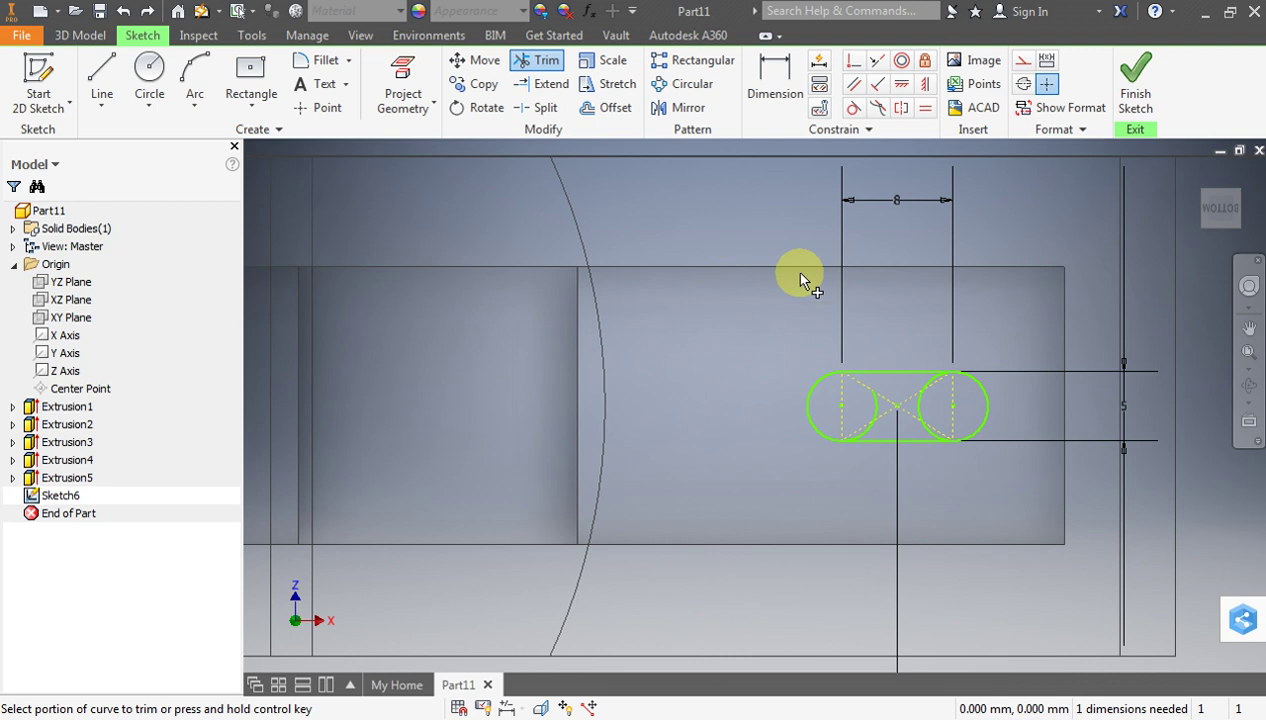
left_click(928, 388)
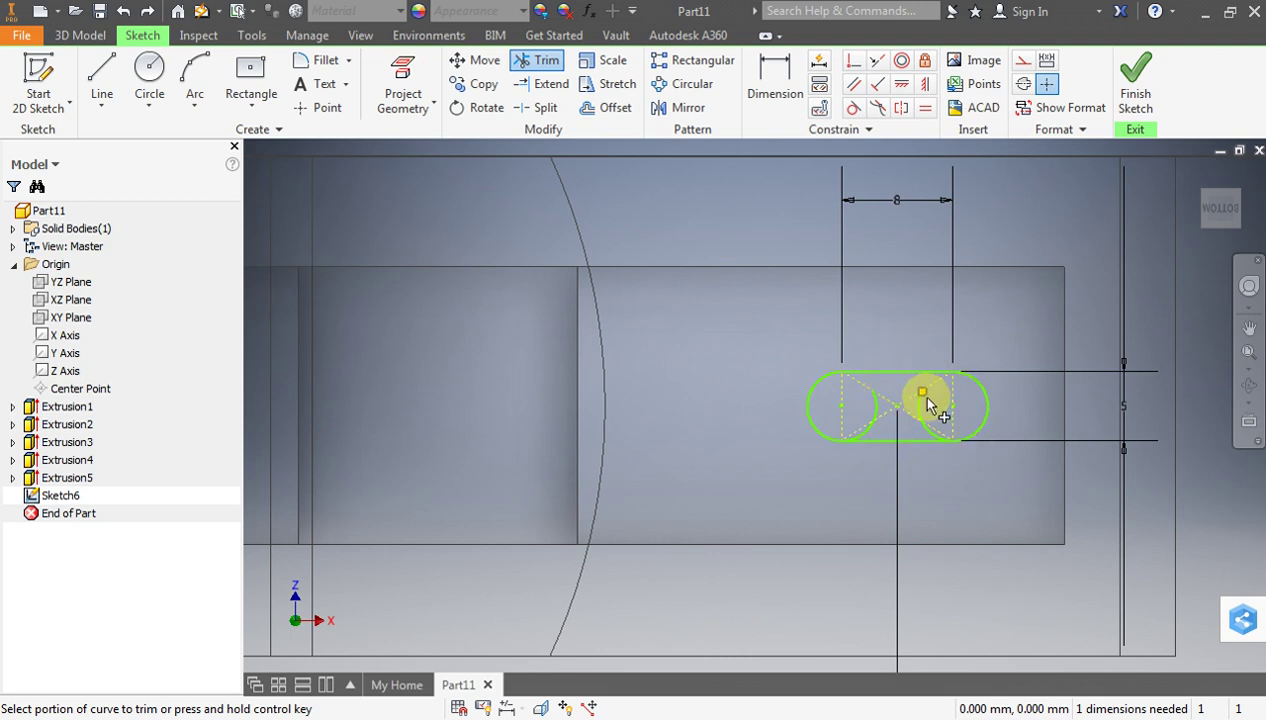
left_click(872, 420)
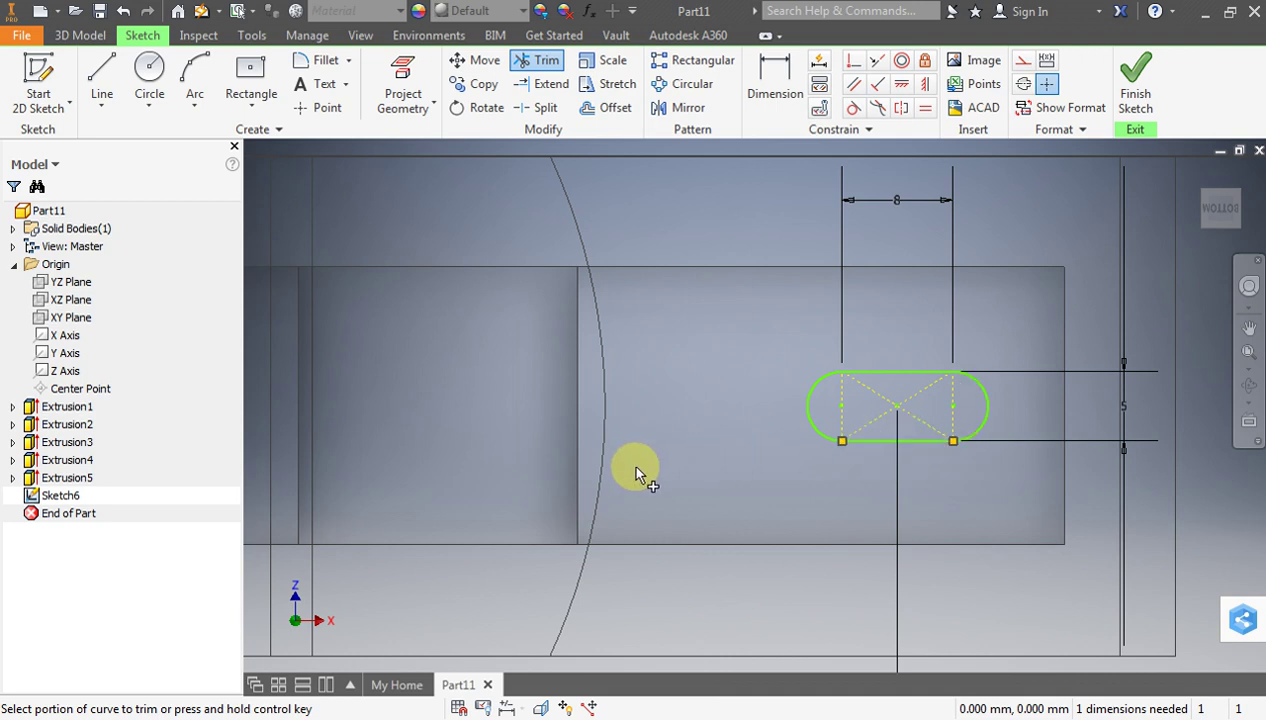
left_click(658, 715)
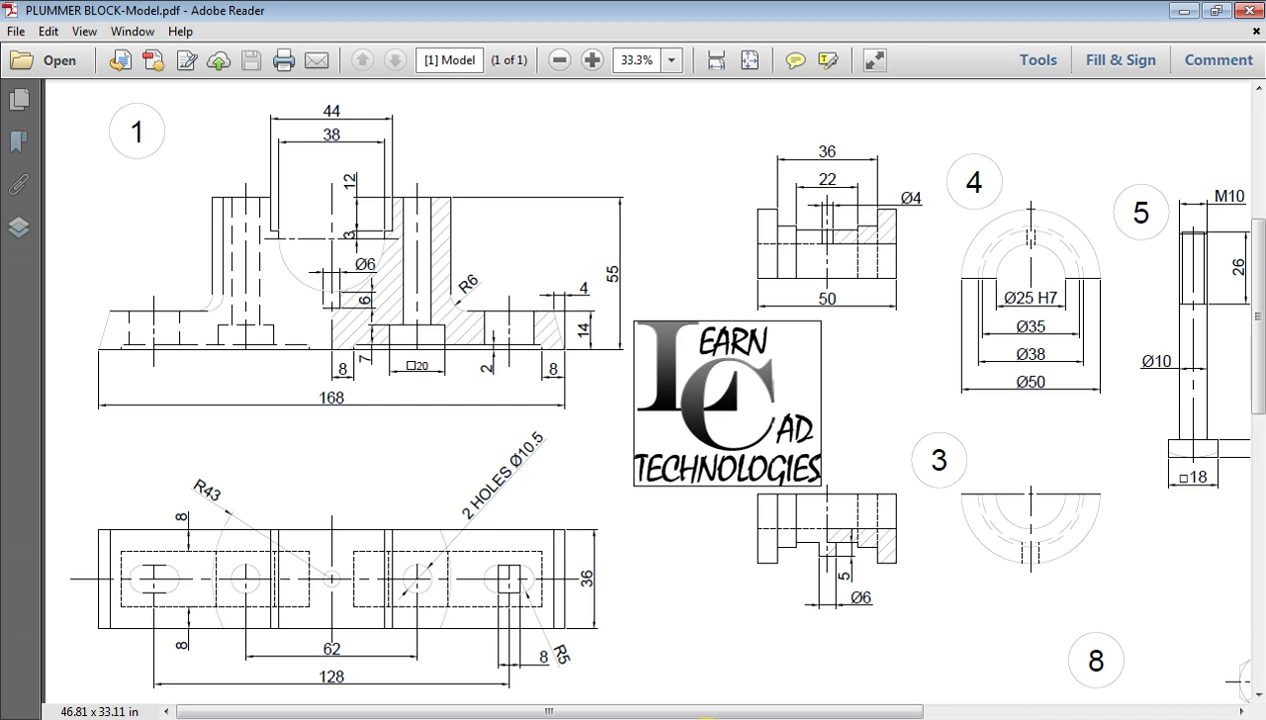
key("alt+Tab")
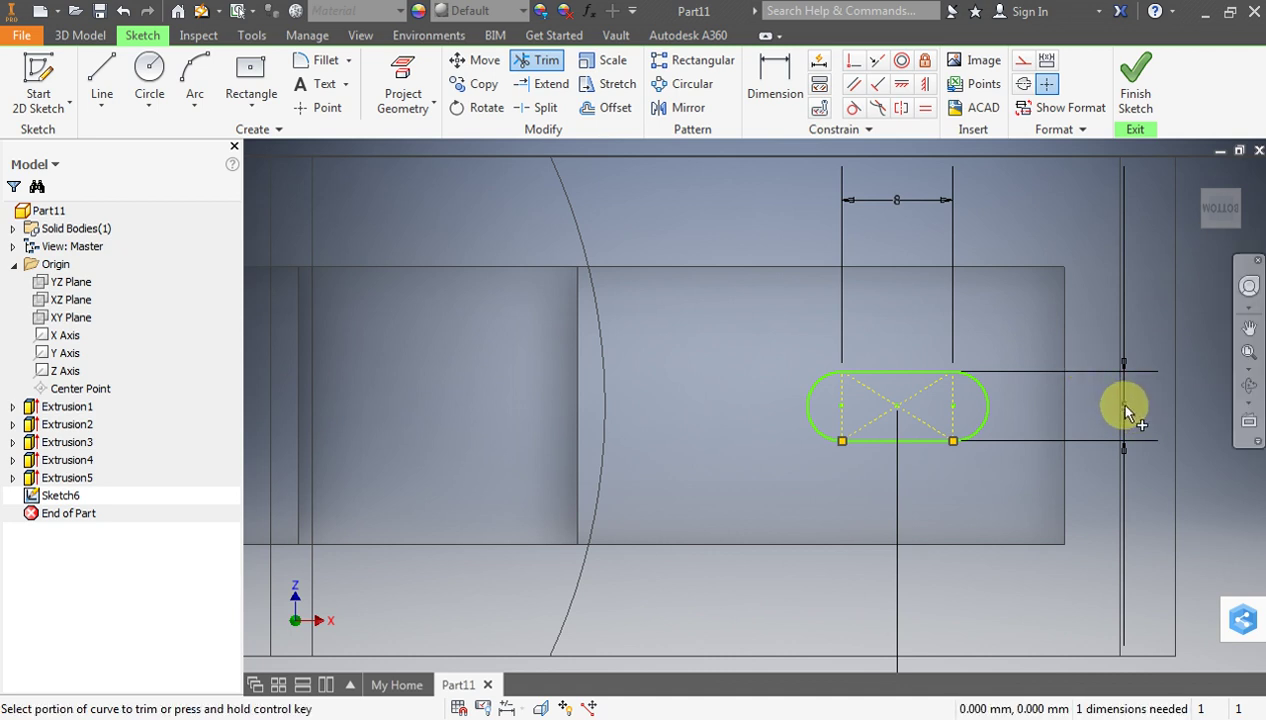
scroll(750, 418, "up", 5)
Change the slot height dimension from 5 to 10 mm
key("Escape")
scroll(745, 420, "down", 3)
scroll(743, 418, "down", 2)
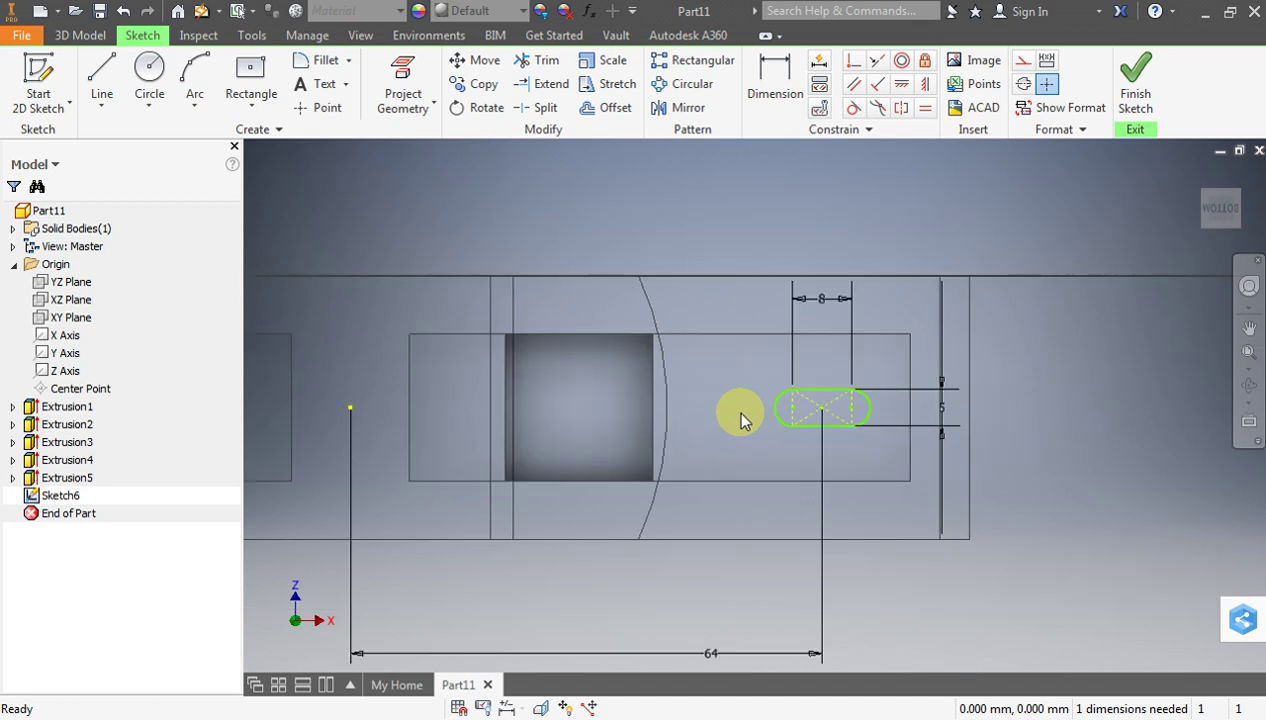
scroll(924, 424, "up", 3)
double_click(984, 378)
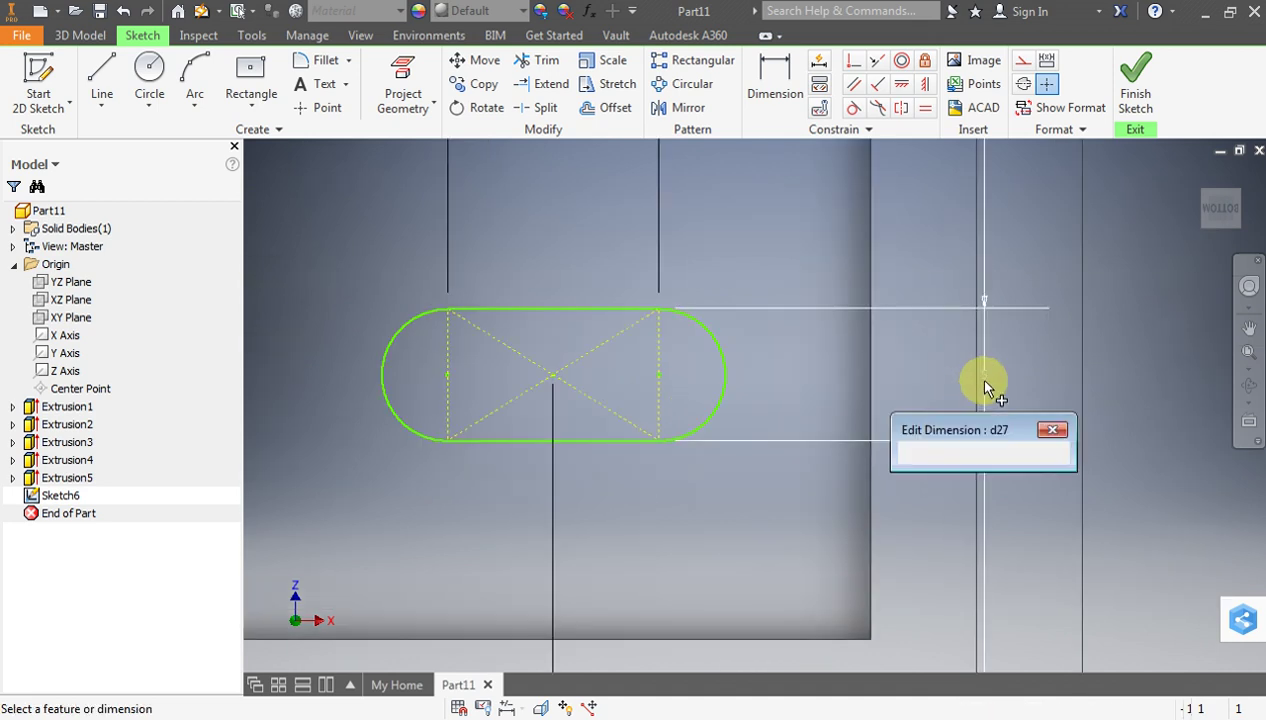
type("10")
key("Return")
scroll(984, 381, "down", 3)
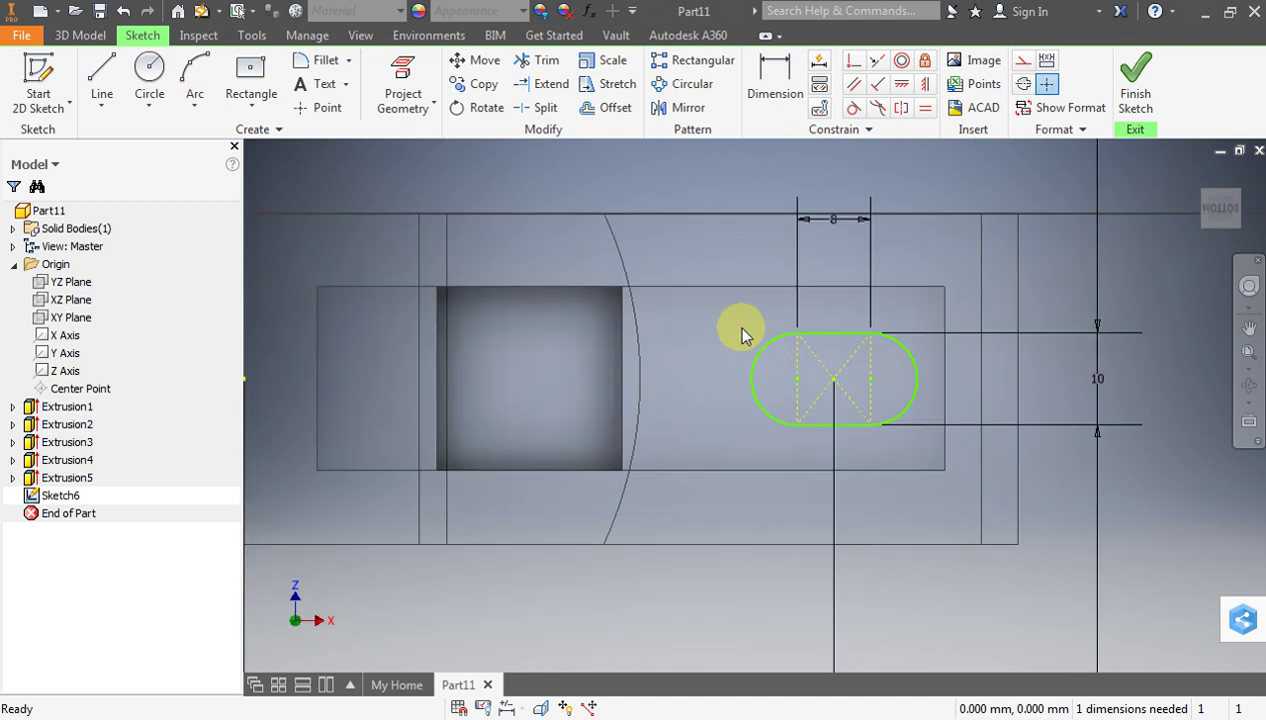
scroll(788, 268, "down", 2)
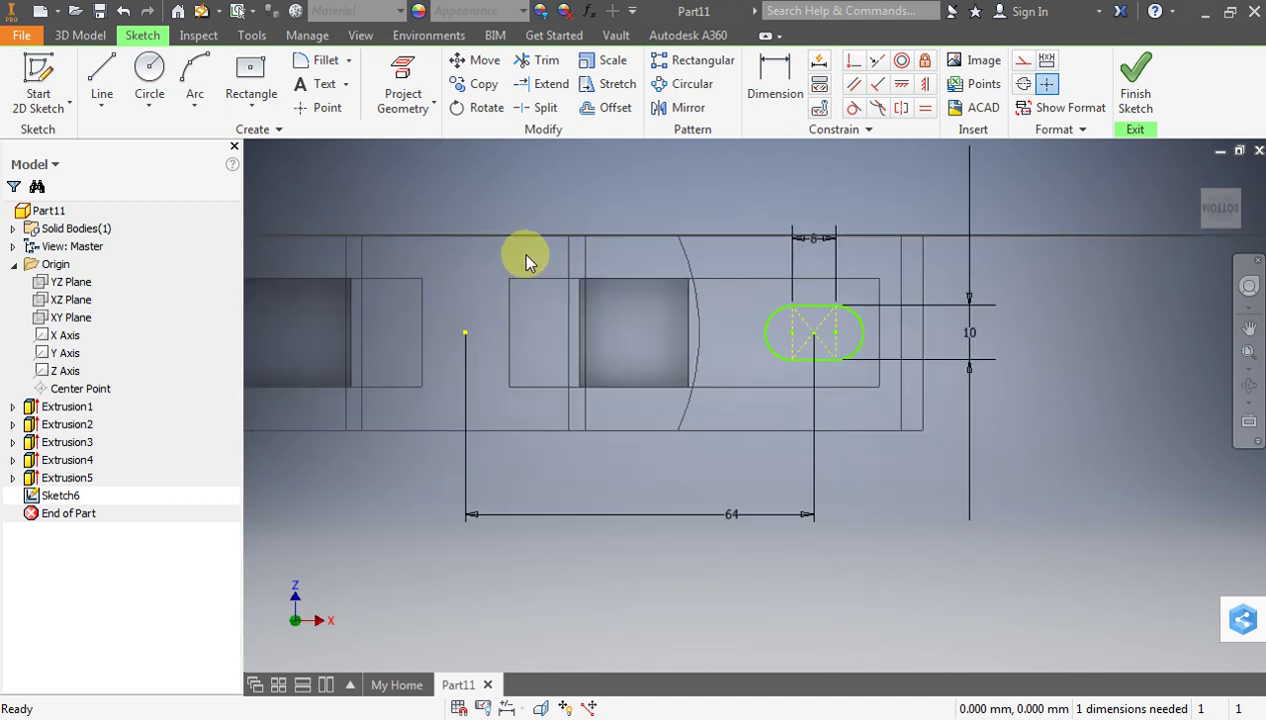
Draw a vertical construction centreline up from the part's centre point
left_click(102, 70)
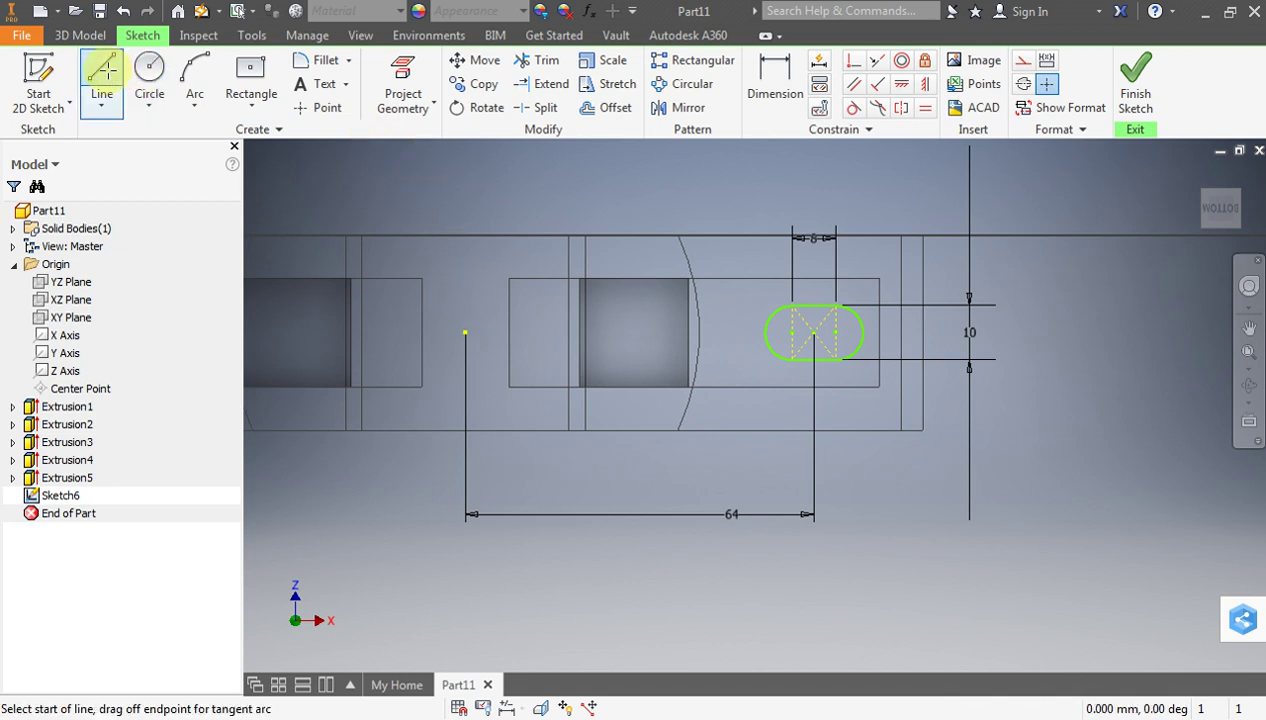
left_click(1022, 60)
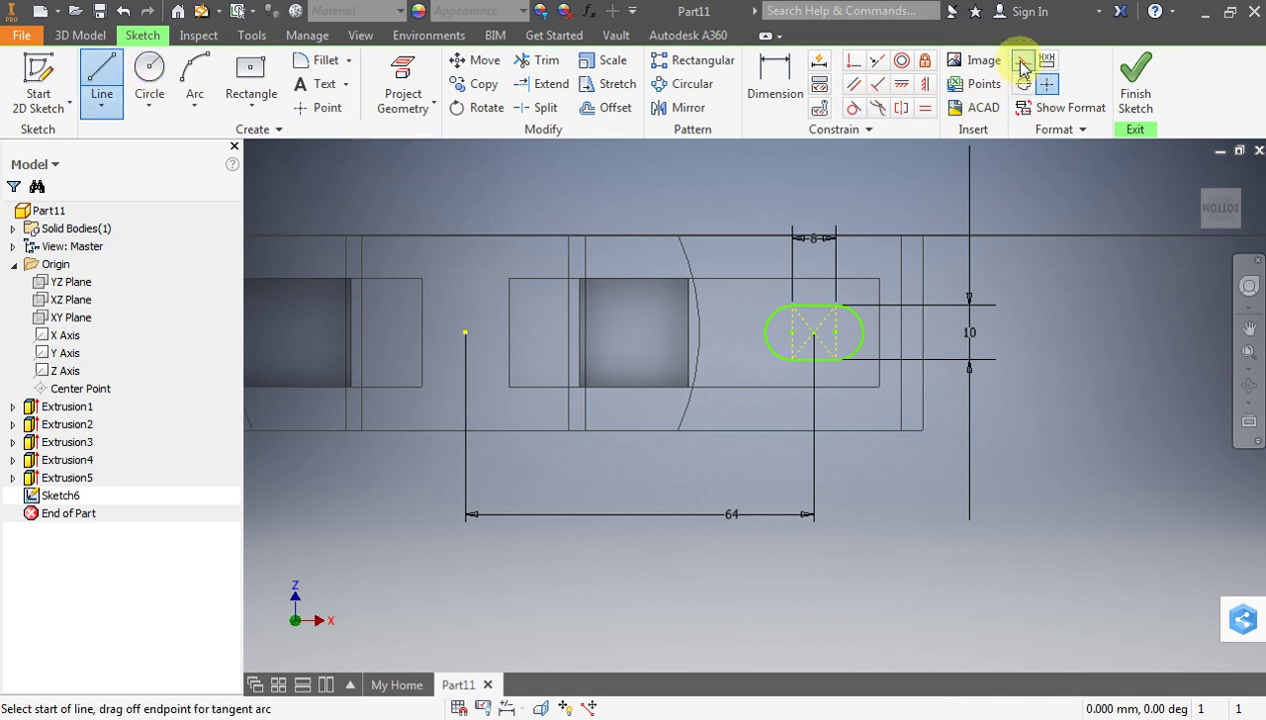
left_click(465, 332)
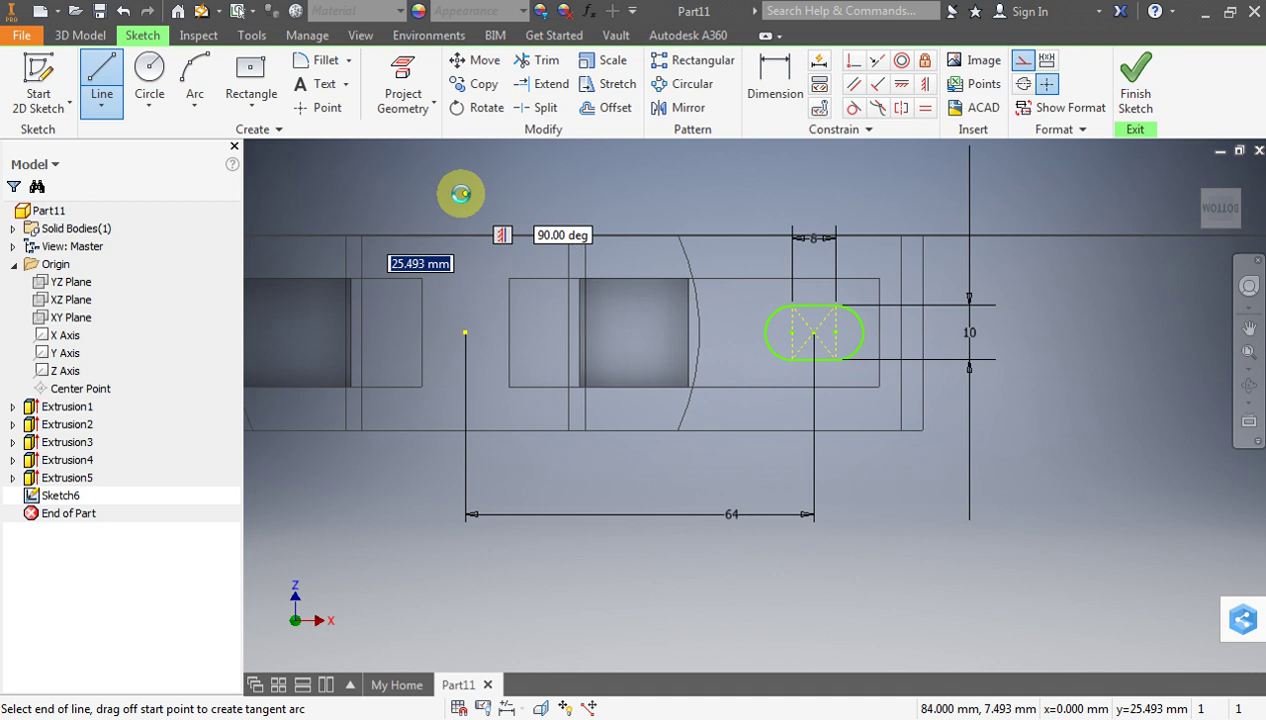
left_click(461, 194)
key("Escape")
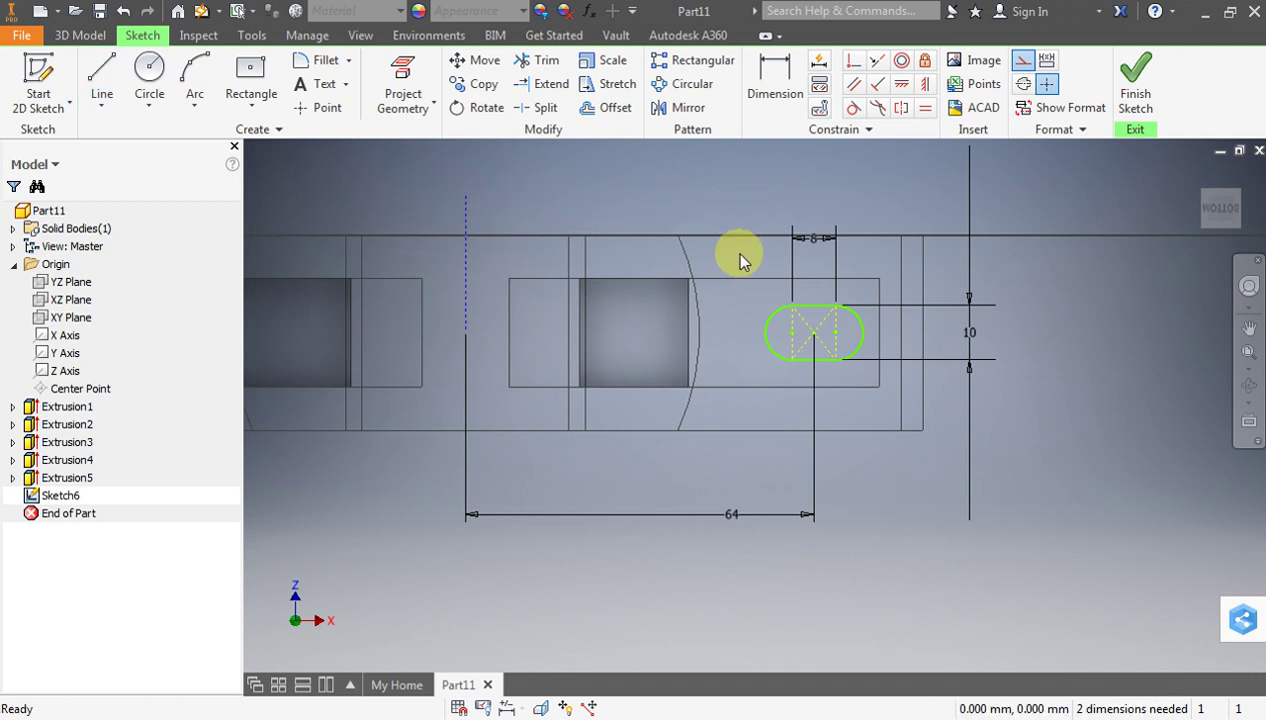
Mirror the slot about the centreline to the other end and finish the sketch
left_click_drag(740, 256, 866, 368)
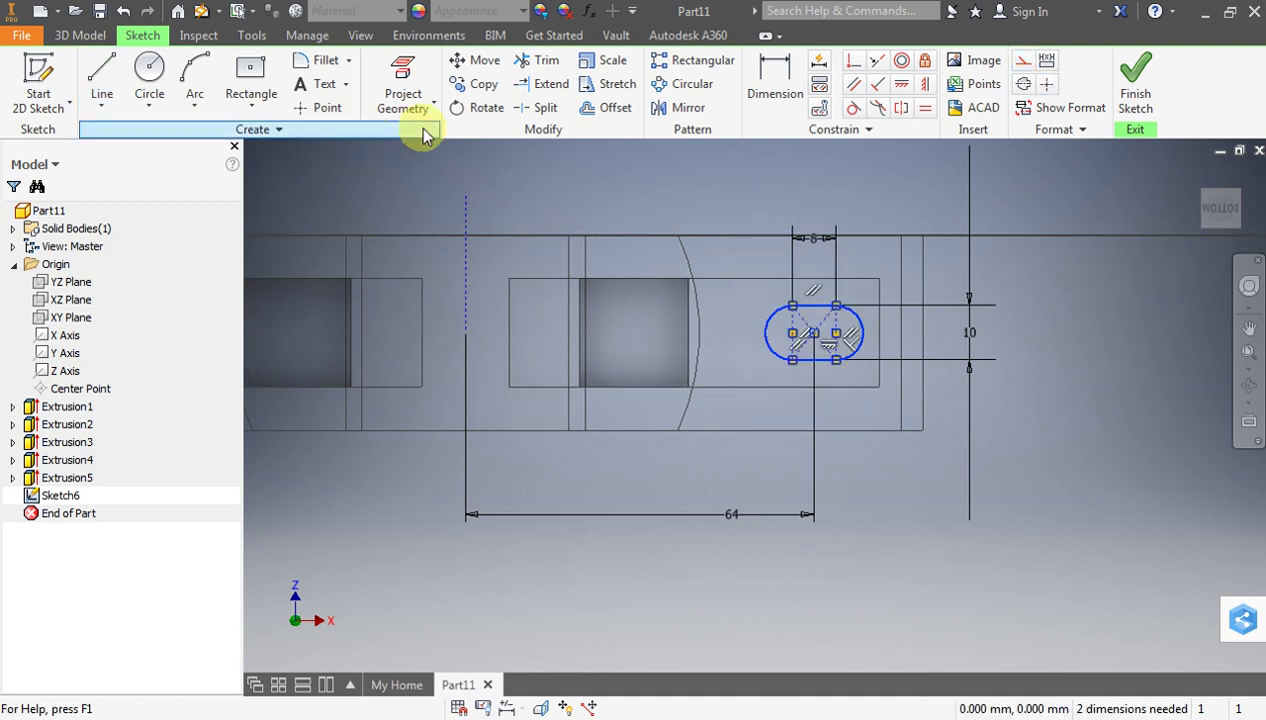
left_click(690, 108)
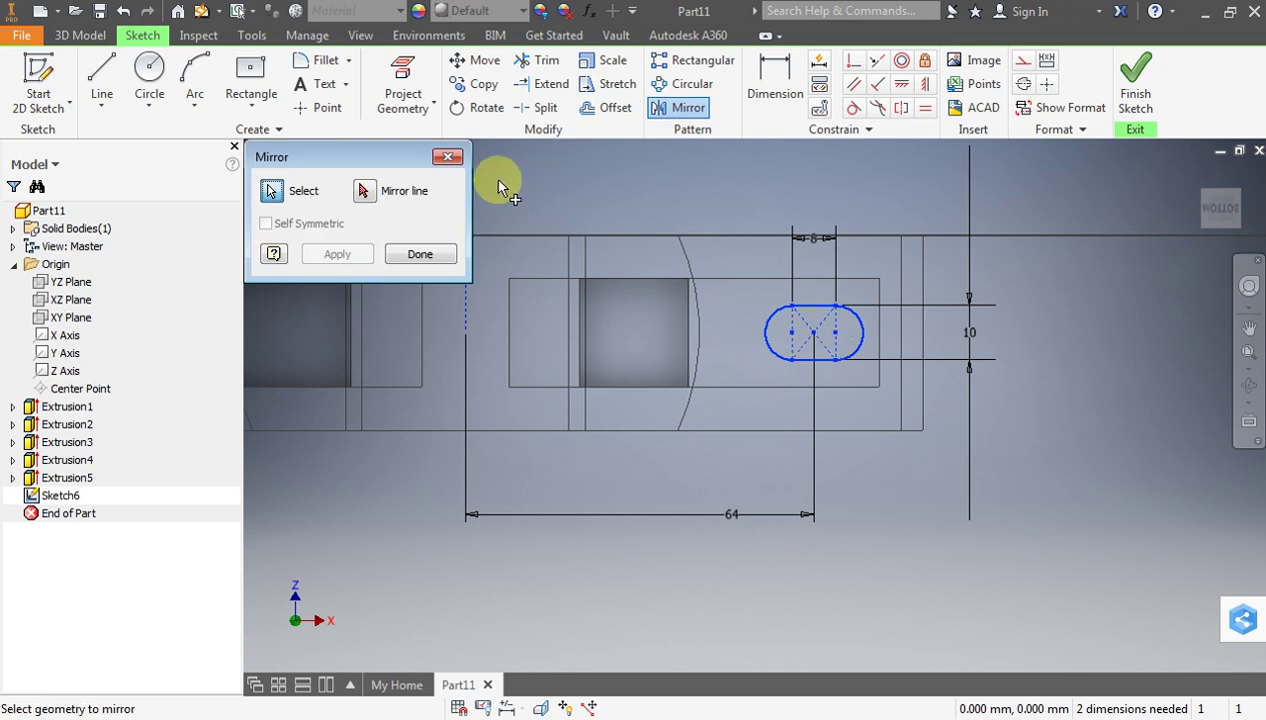
left_click(367, 198)
left_click(466, 305)
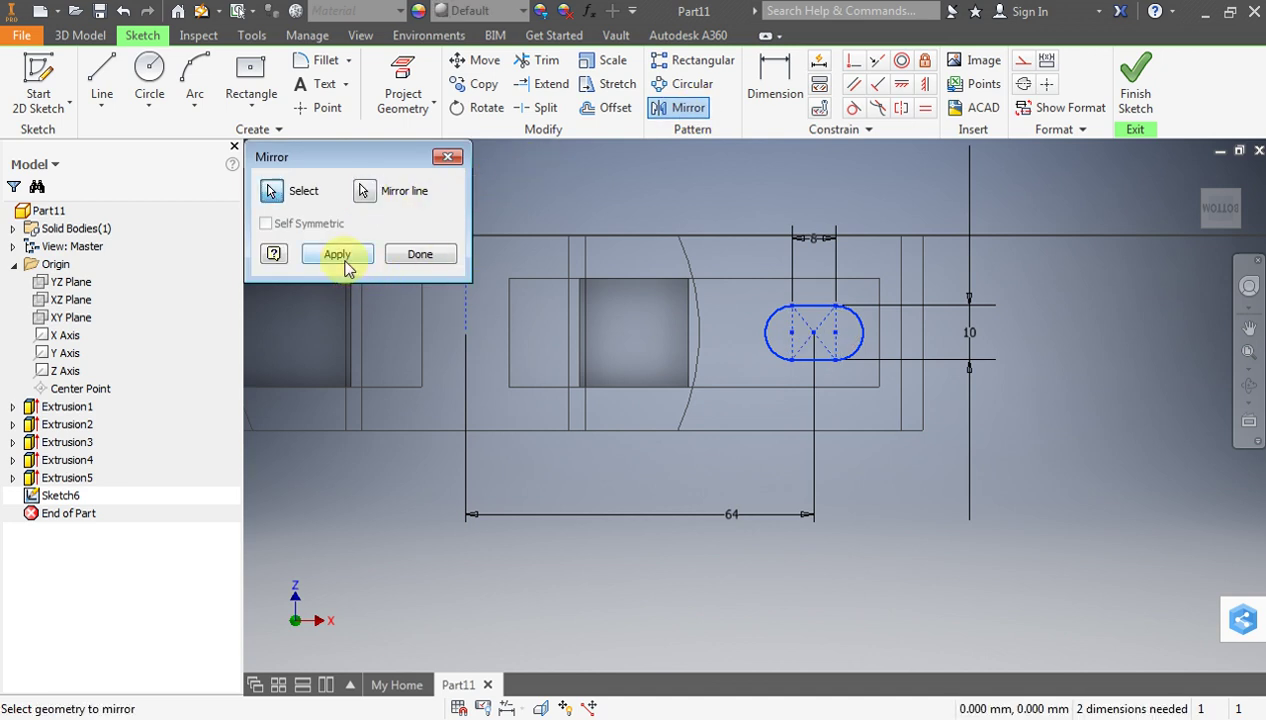
left_click(338, 258)
left_click(421, 257)
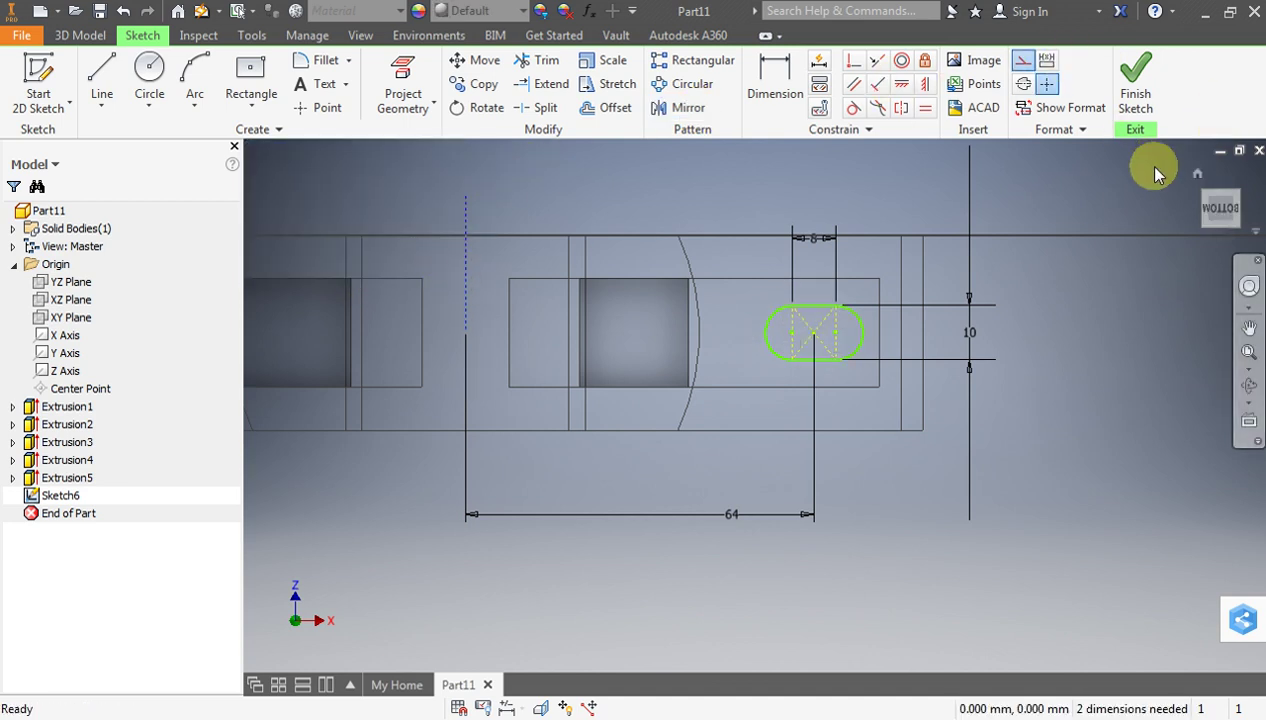
left_click(1135, 80)
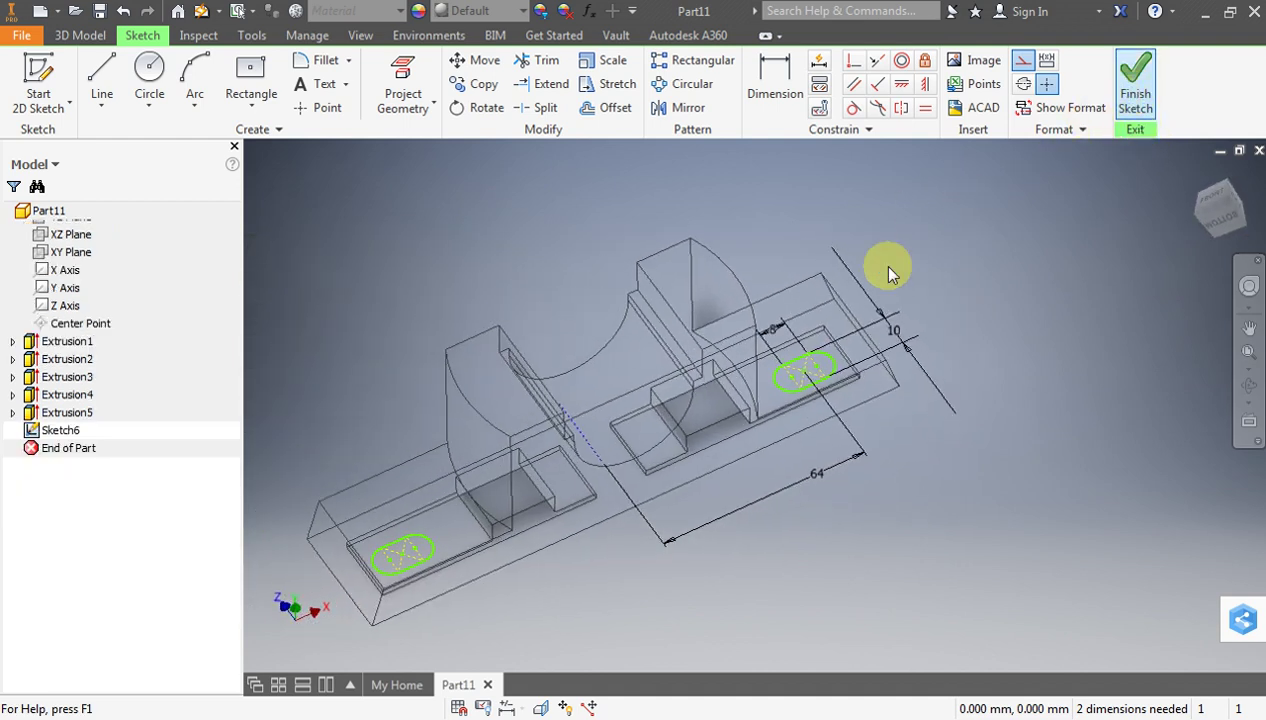
left_click(1249, 328)
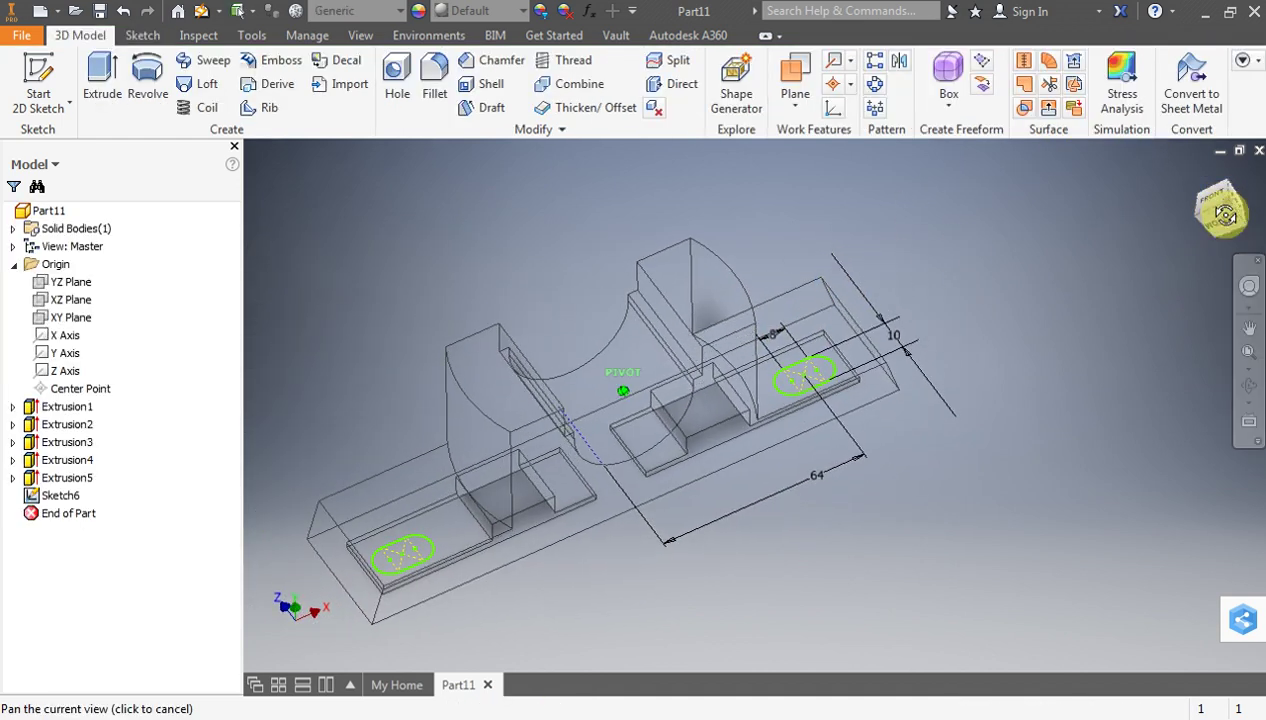
Cut both slot profiles through the base with a reversed-direction extrusion (Extrusion6)
left_click(1225, 213)
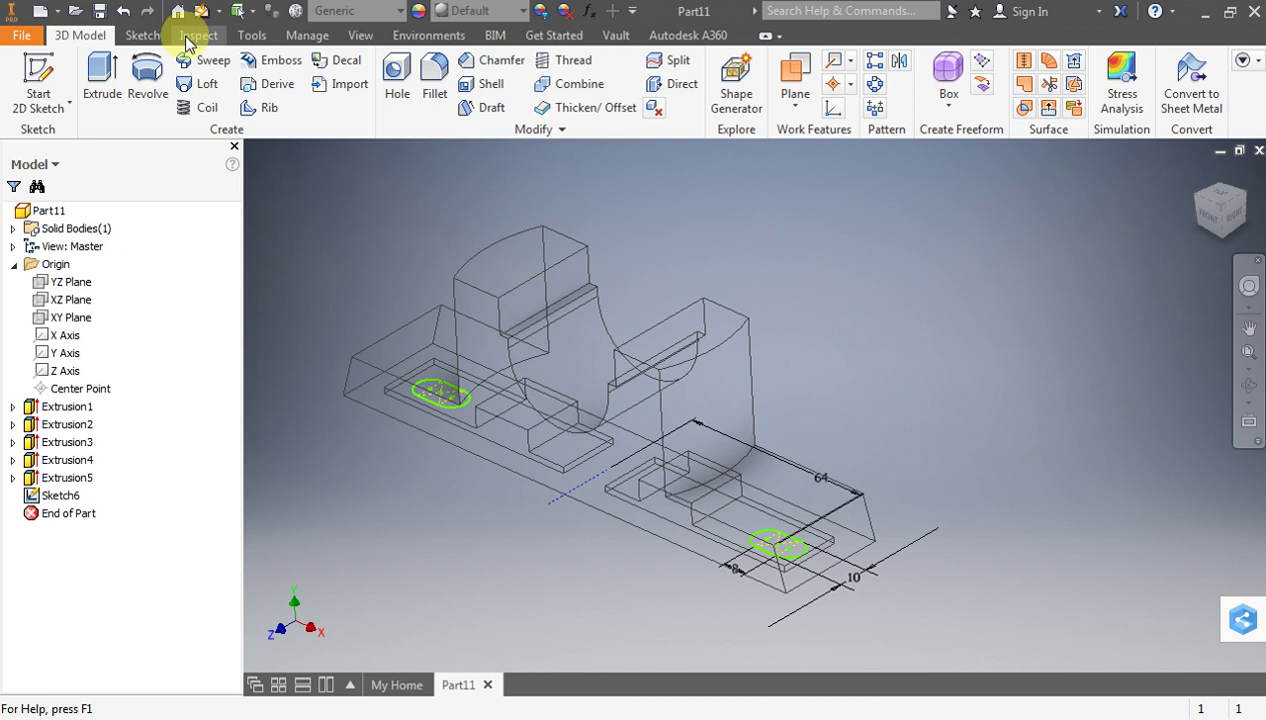
left_click(100, 82)
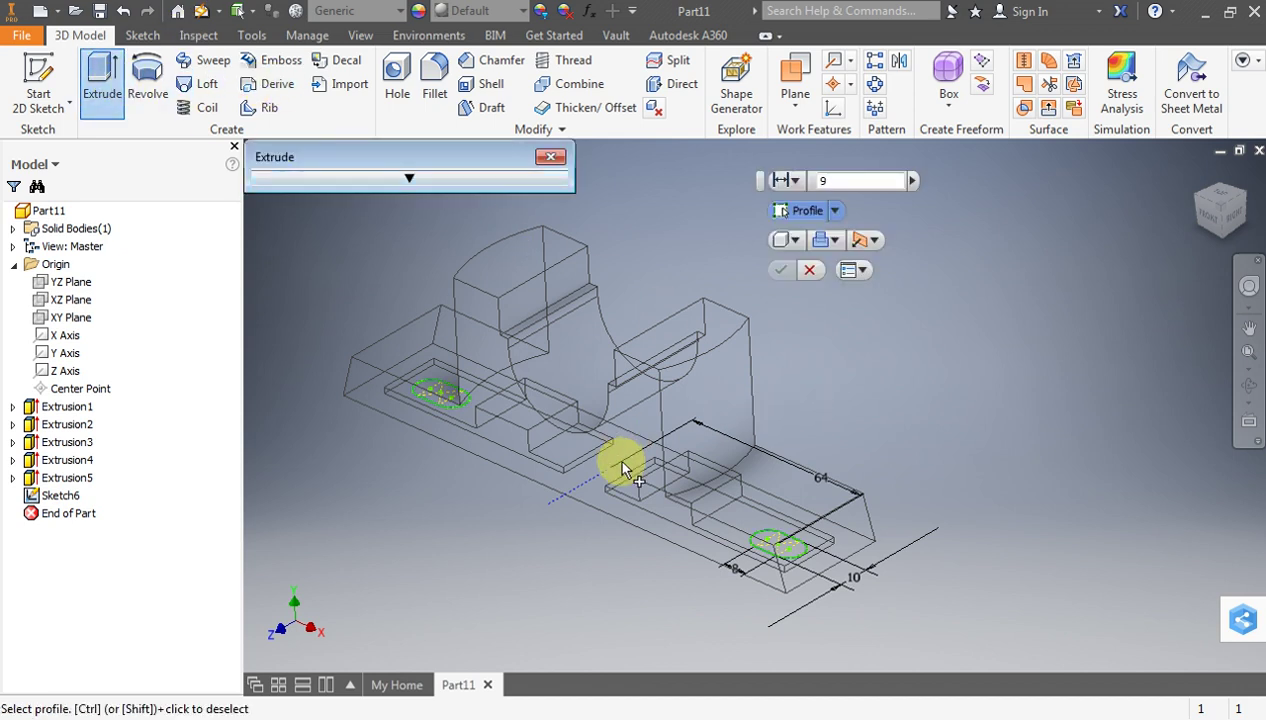
left_click(866, 250)
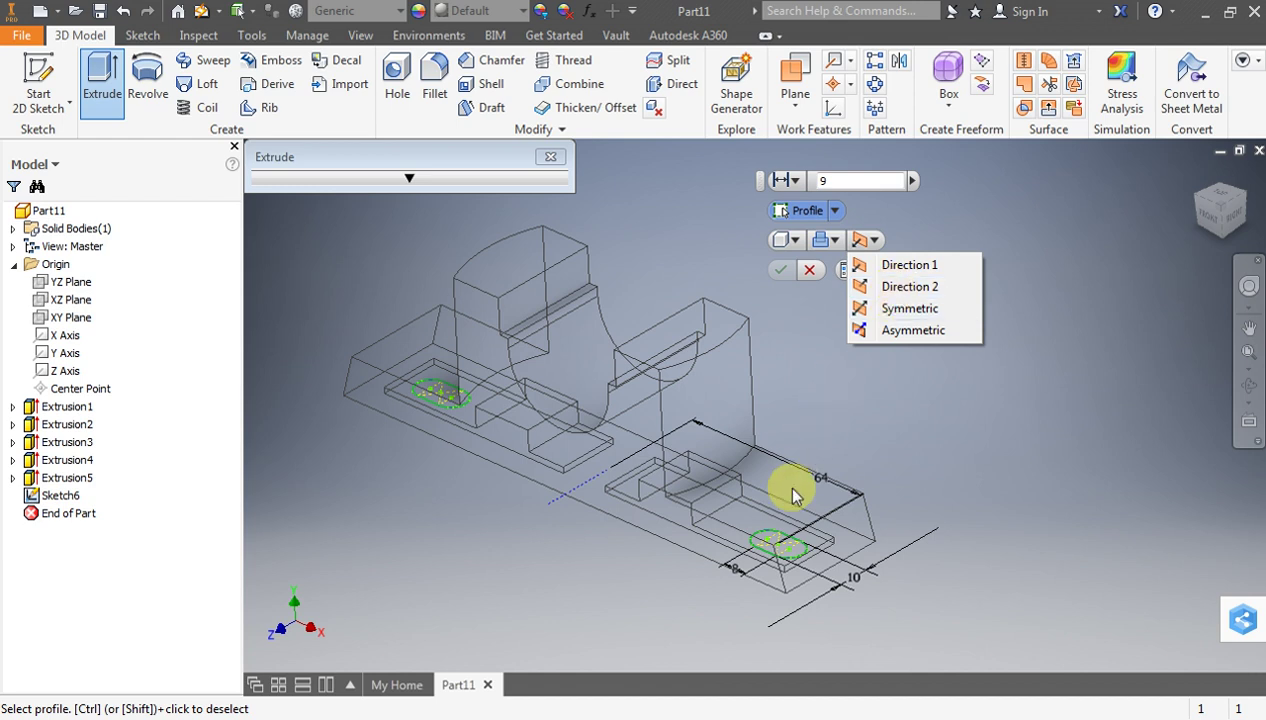
left_click(910, 287)
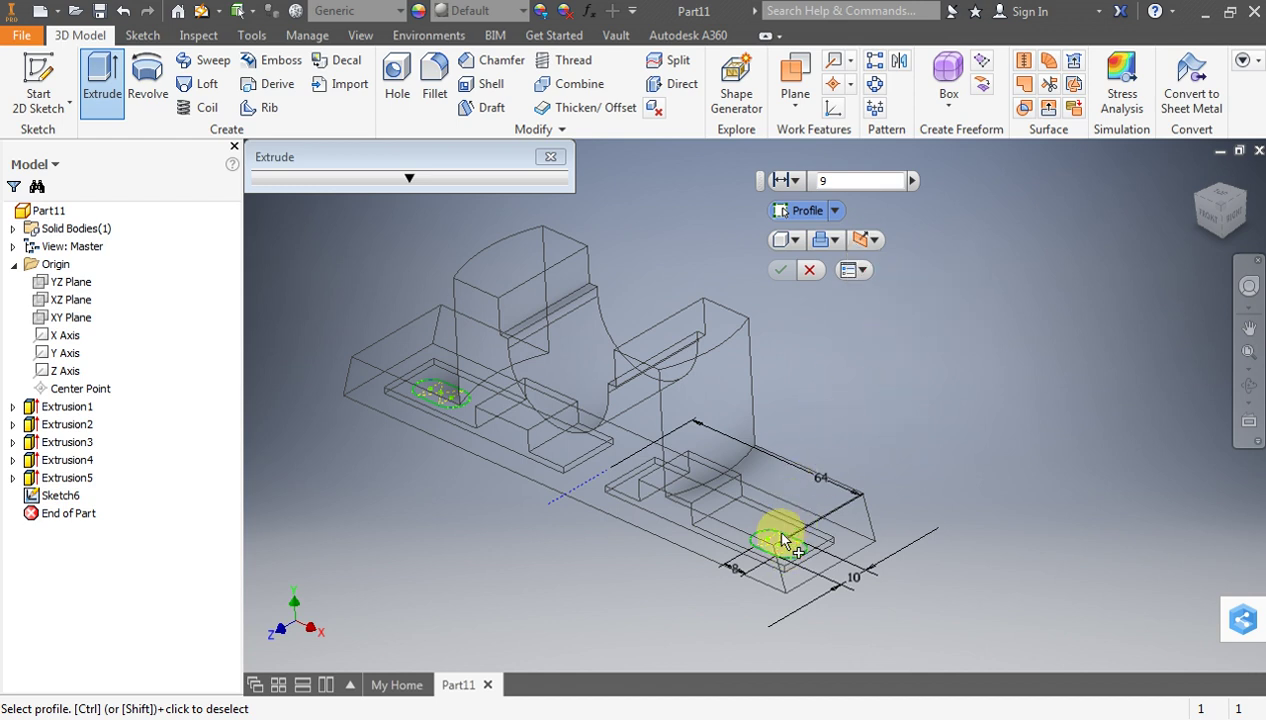
left_click(785, 545)
left_click(428, 388)
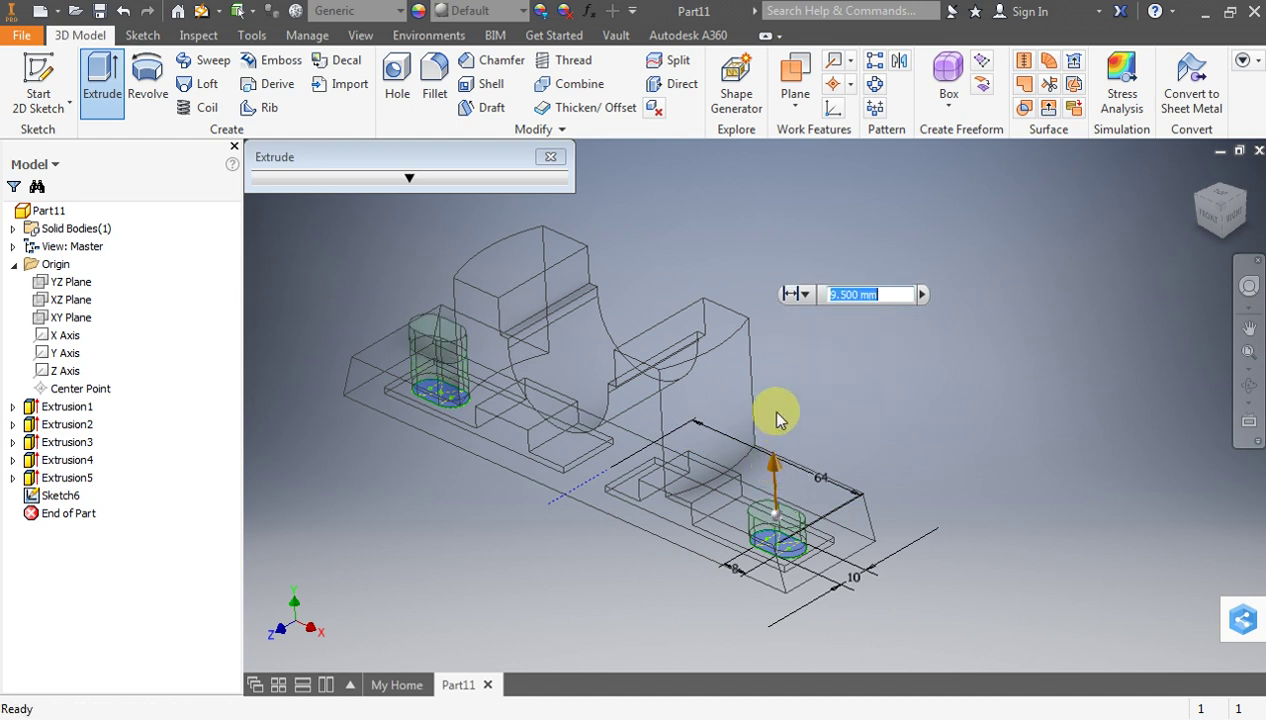
left_click_drag(775, 472, 768, 392)
left_click(842, 322)
left_click(853, 366)
left_click(789, 351)
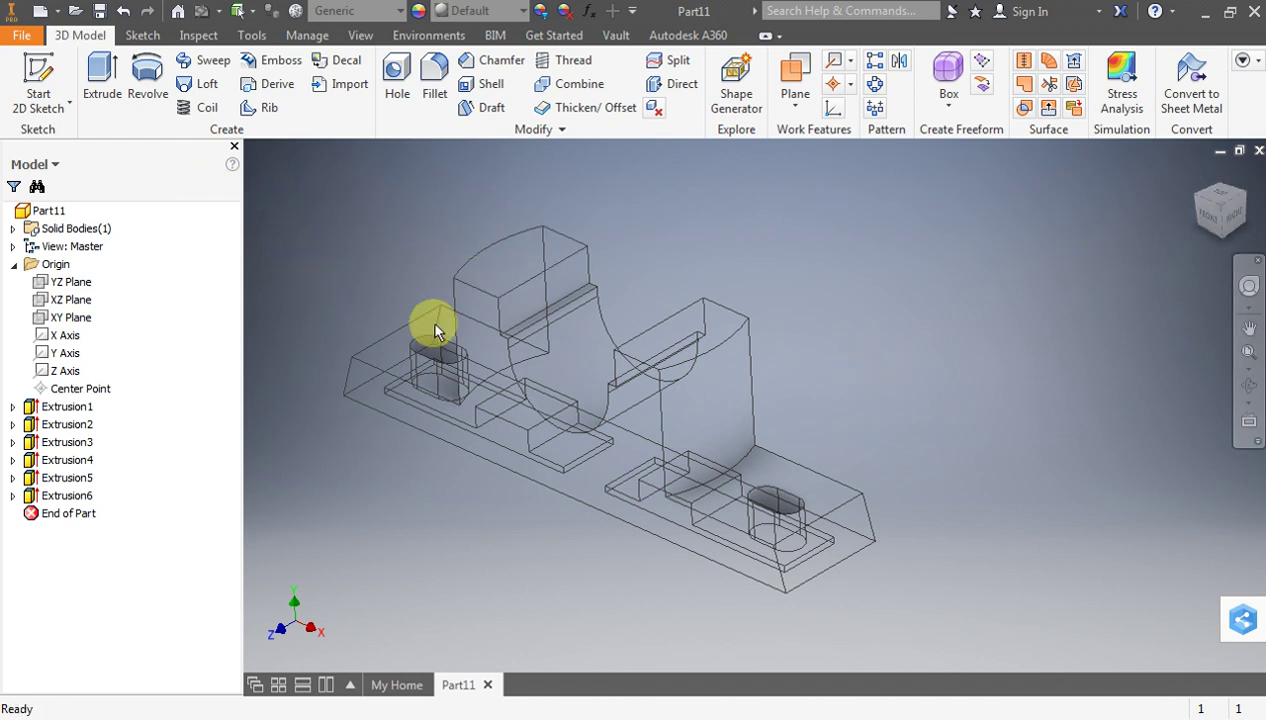
Start a sketch on the base's top face and draw a circle on the right block
left_click(1248, 385)
mouse_move(565, 418)
left_mouse_down()
mouse_move(648, 374)
mouse_move(672, 260)
mouse_move(656, 305)
left_mouse_up()
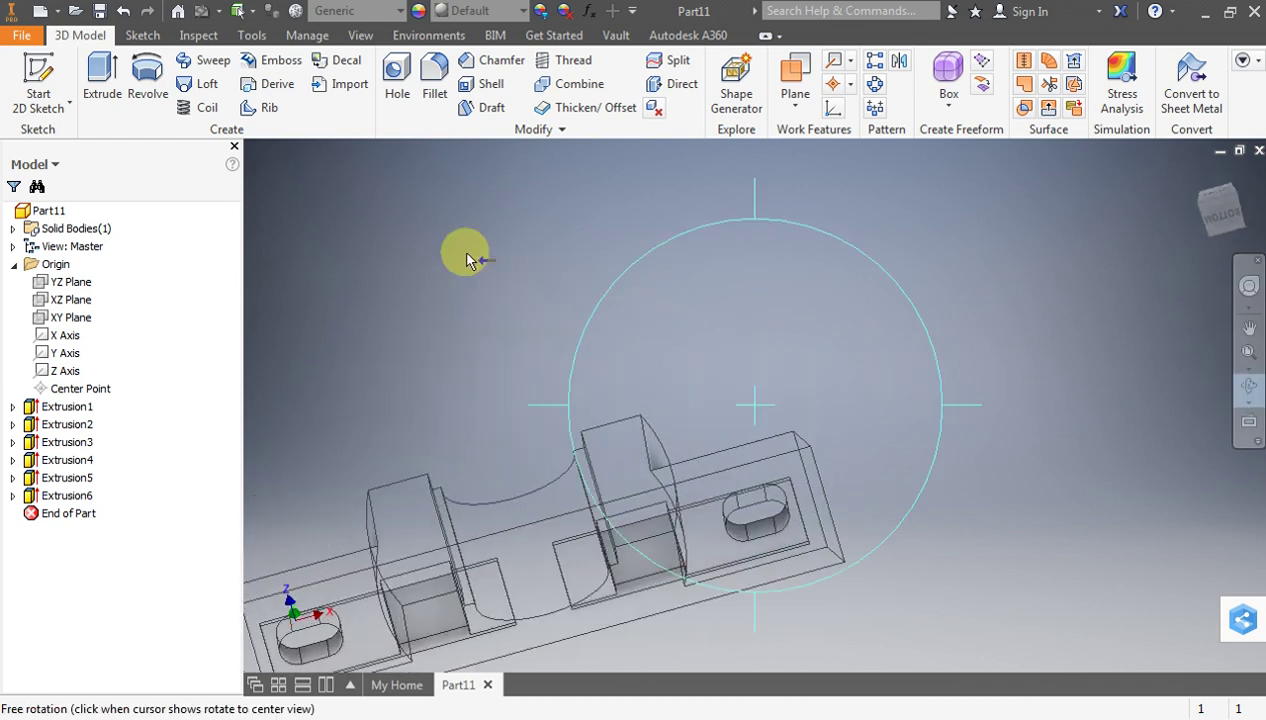
left_click(38, 80)
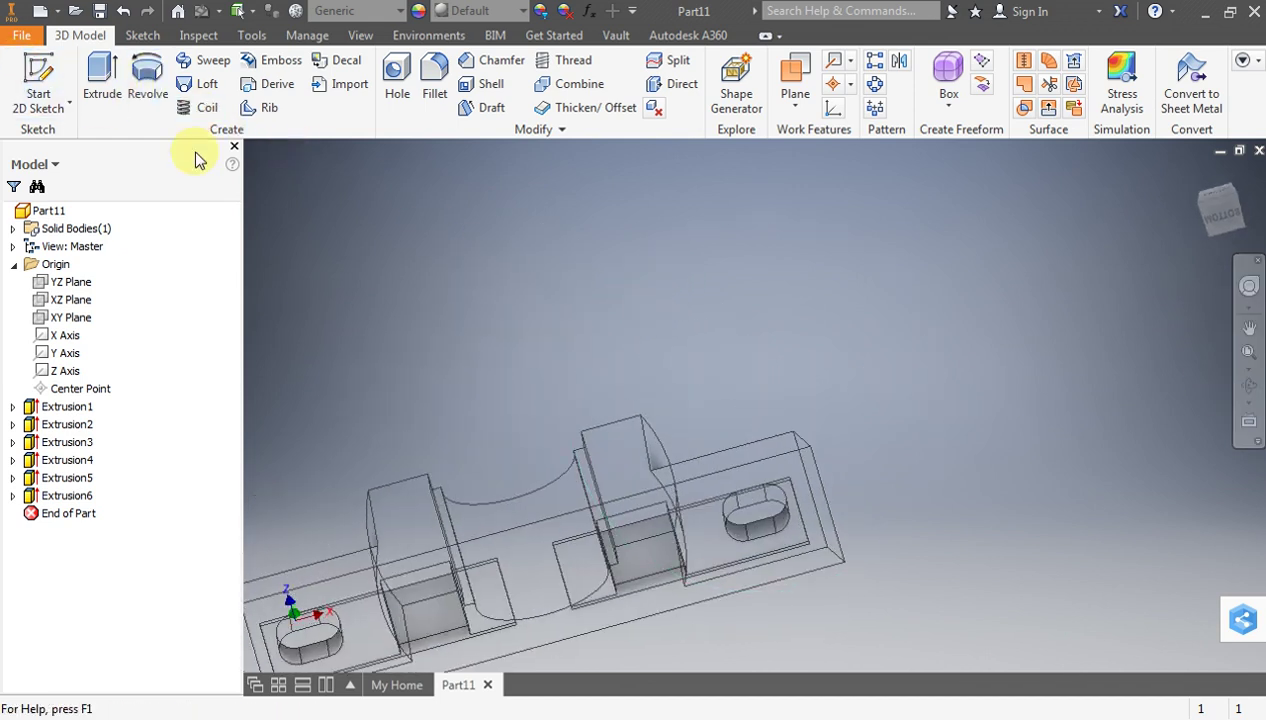
left_click(521, 568)
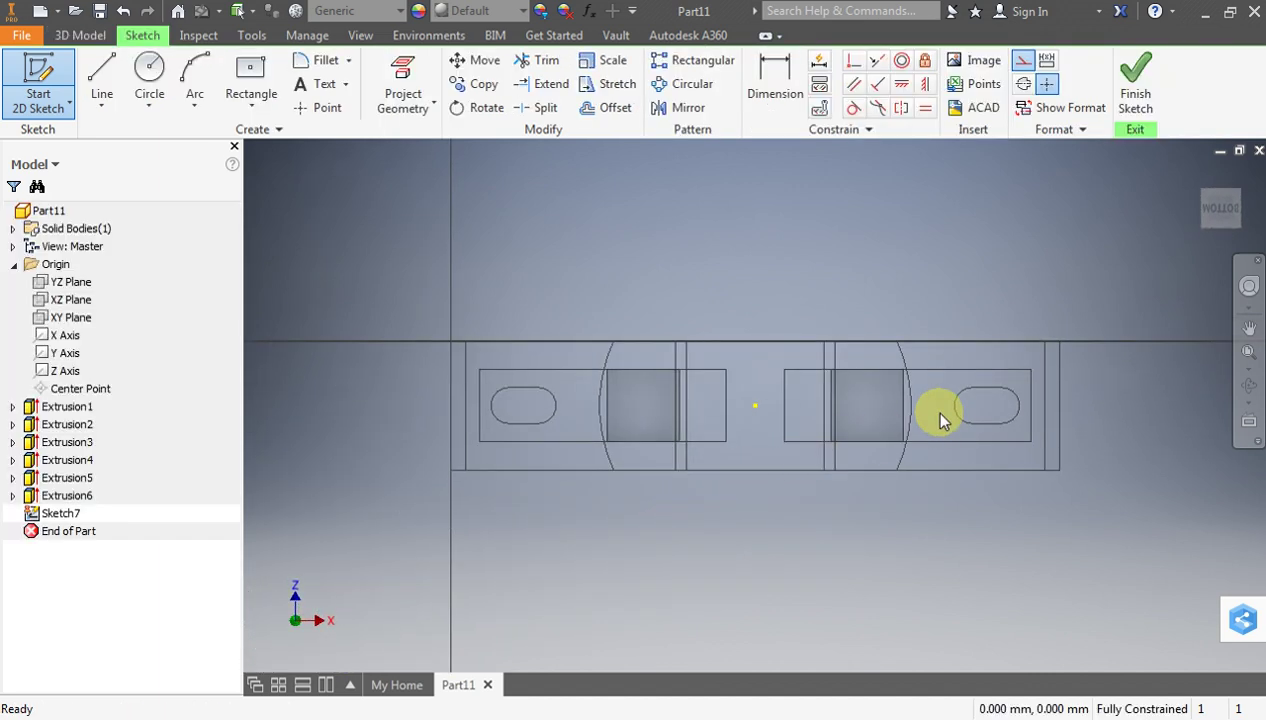
middle_click_drag(660, 298, 557, 287)
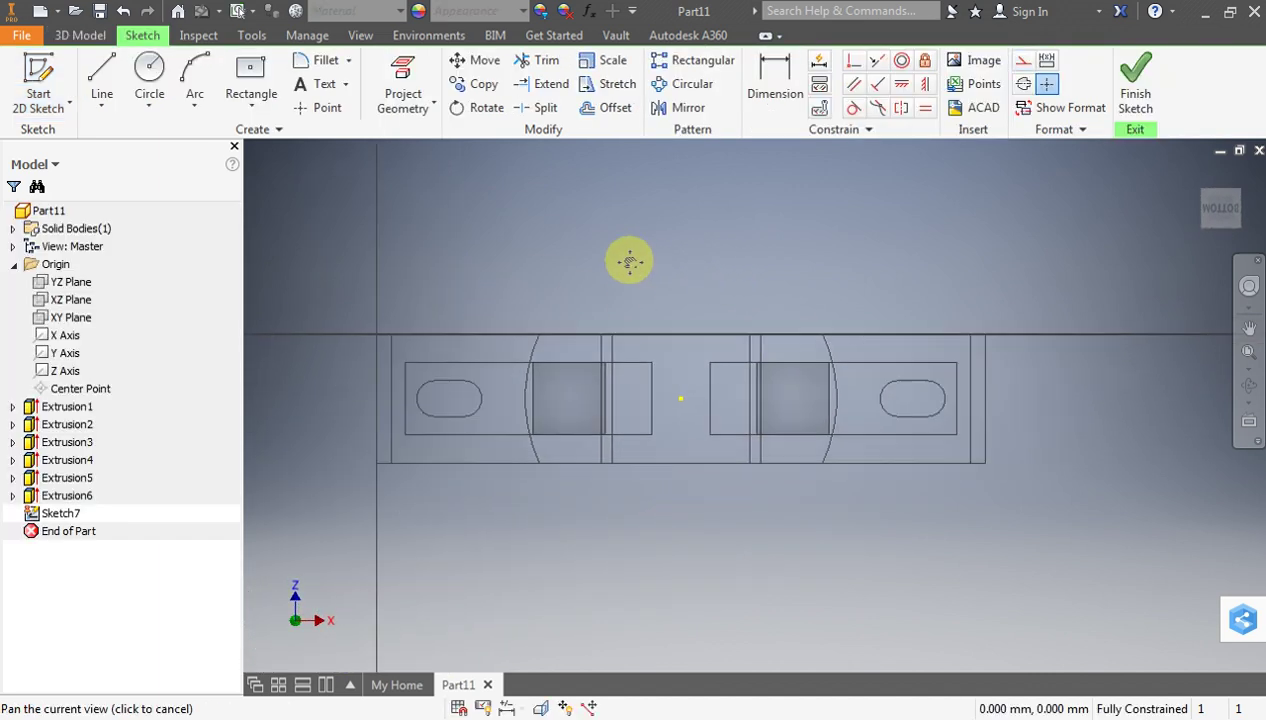
left_click(150, 75)
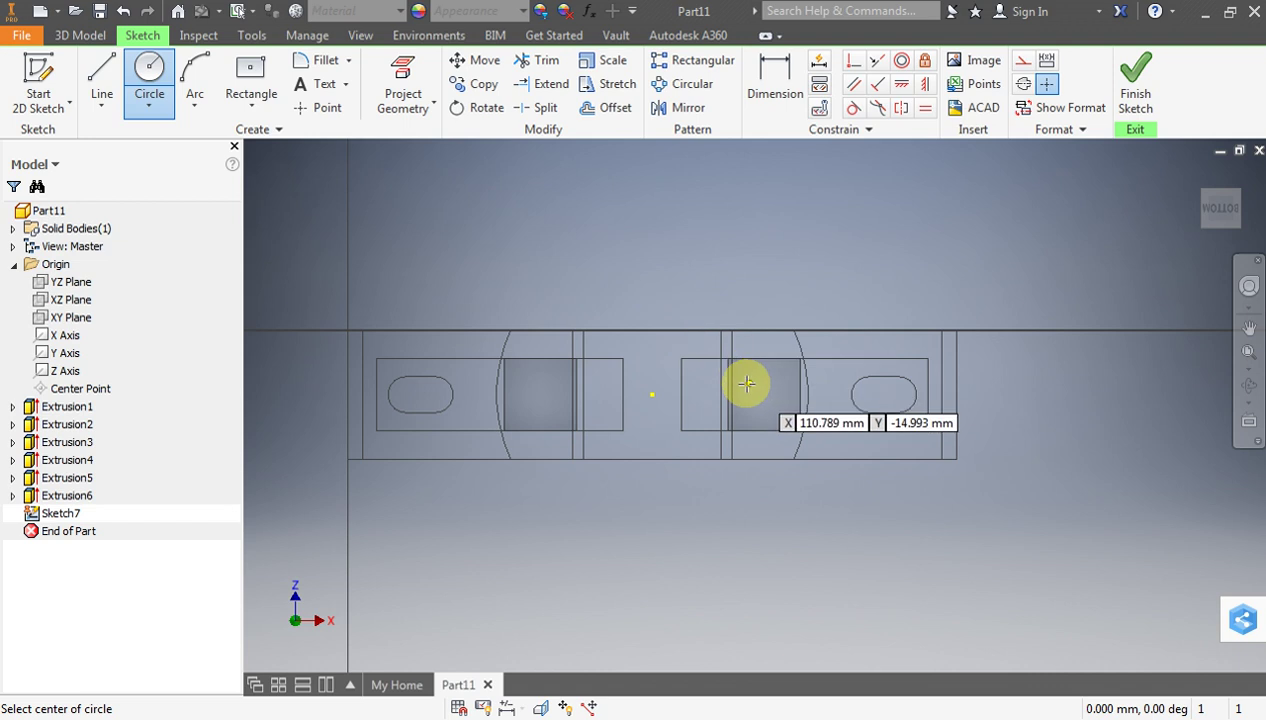
left_click(766, 396)
left_click(786, 396)
key("Escape")
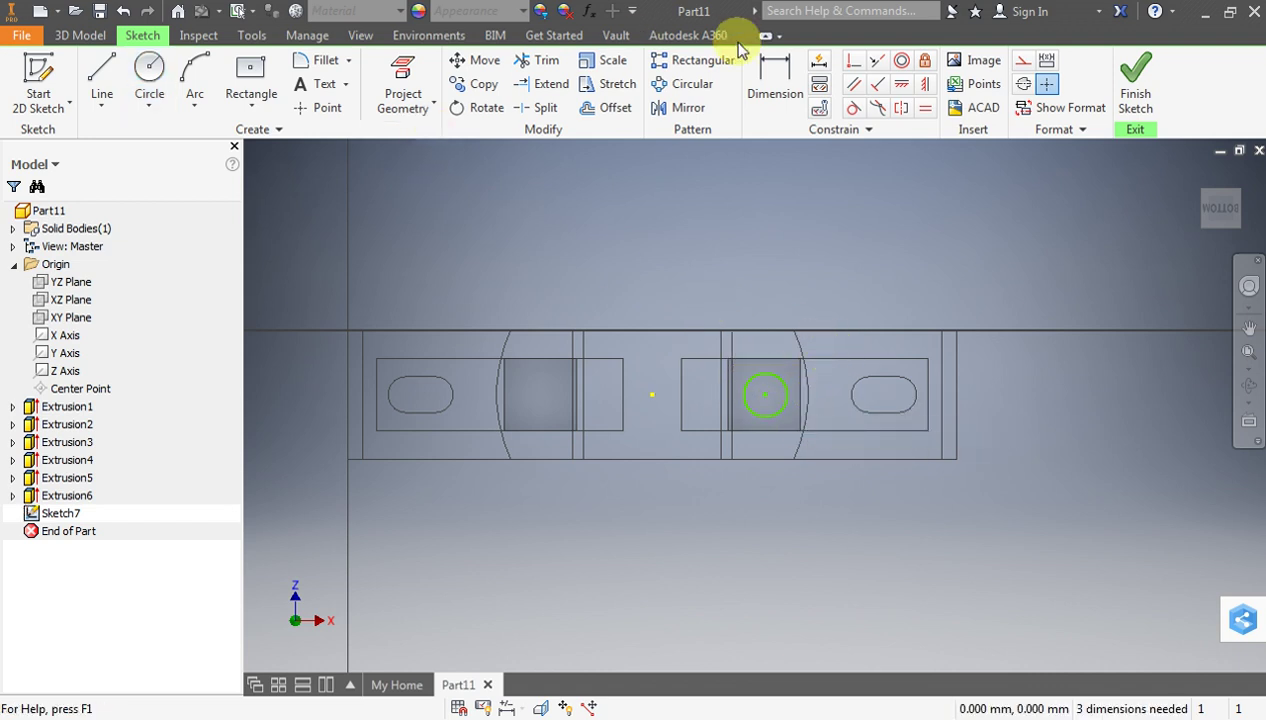
Dimension the circle centre 31 mm from the centre point and start its diameter dimension, checking the drawing
left_click(775, 80)
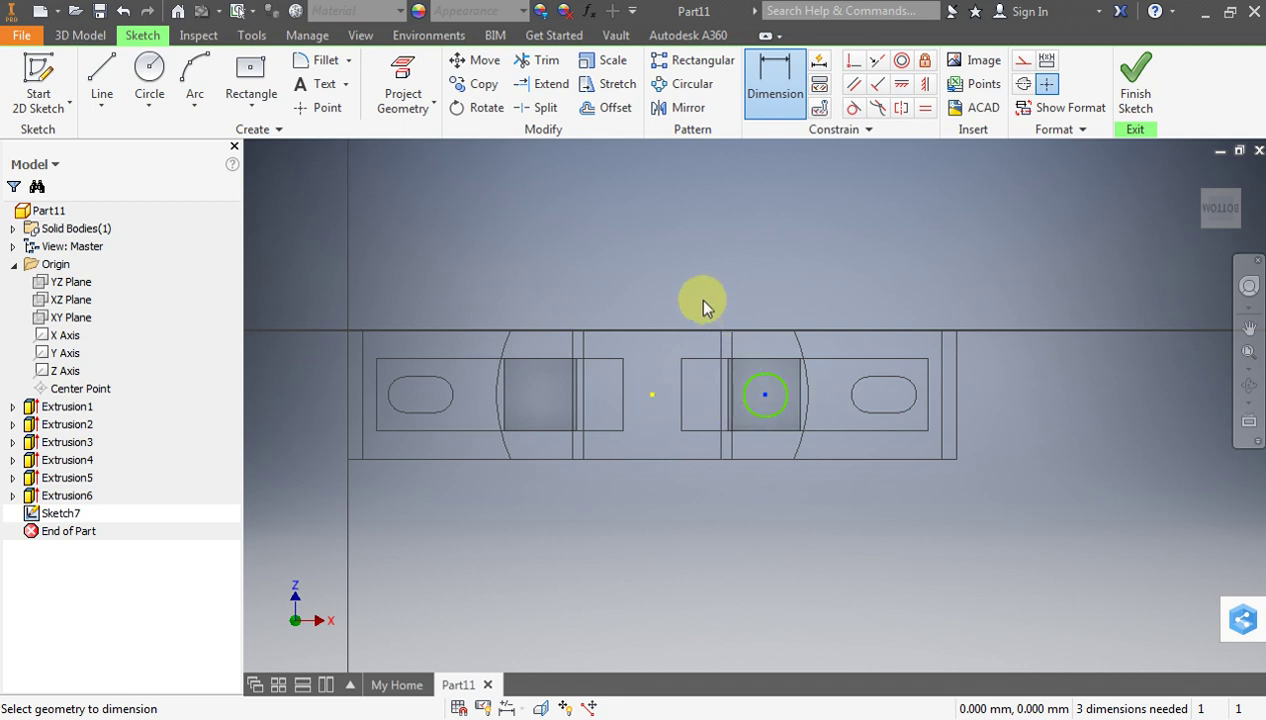
left_click(765, 395)
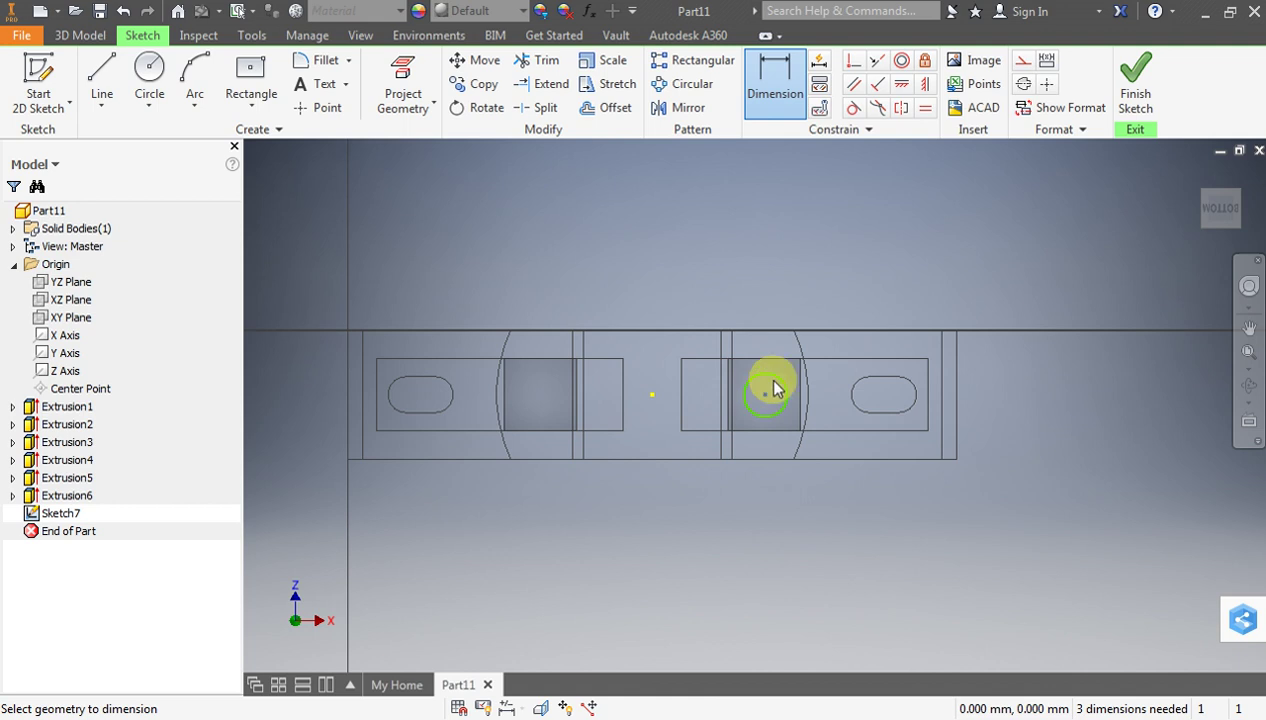
left_click(652, 395)
left_click(697, 268)
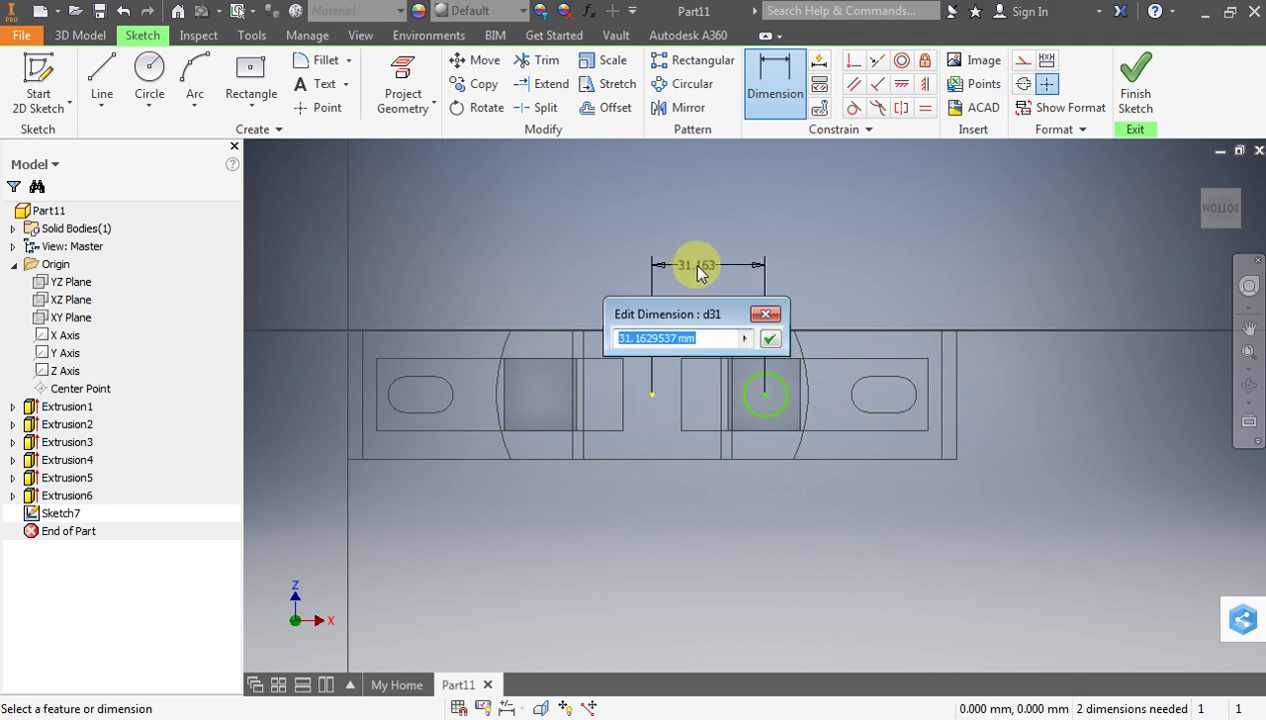
type("31")
key("Return")
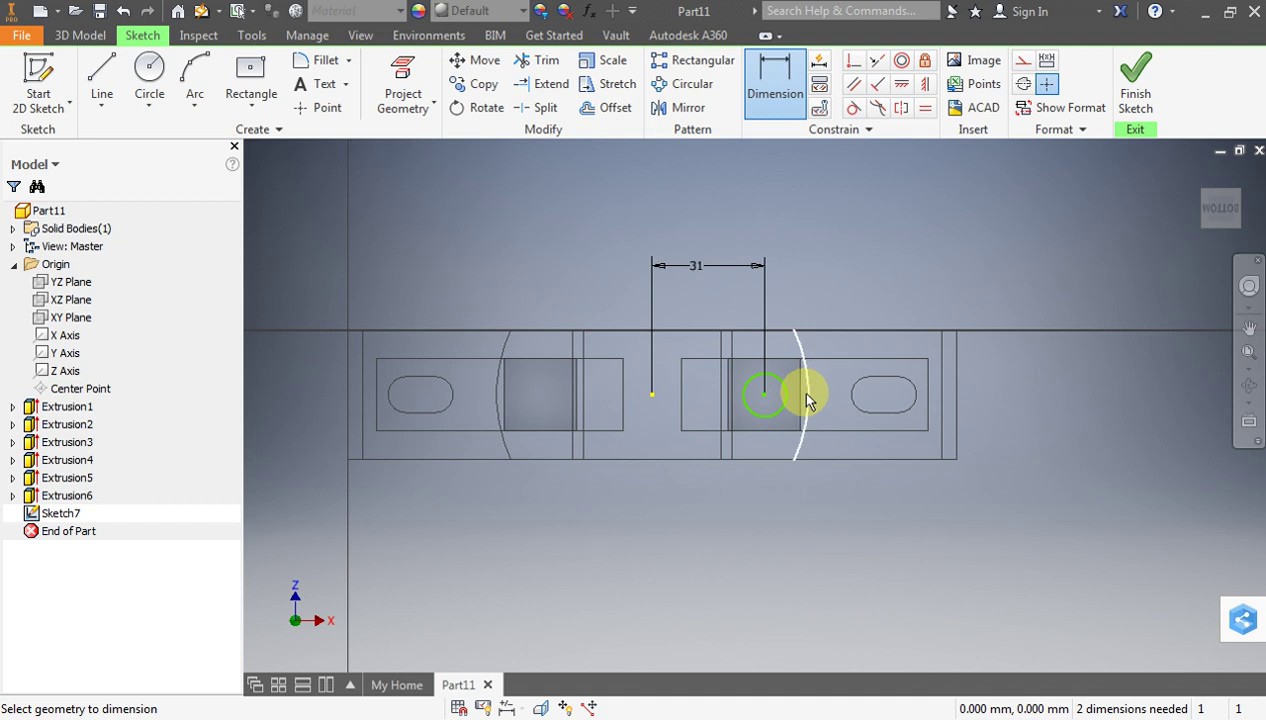
left_click(786, 398)
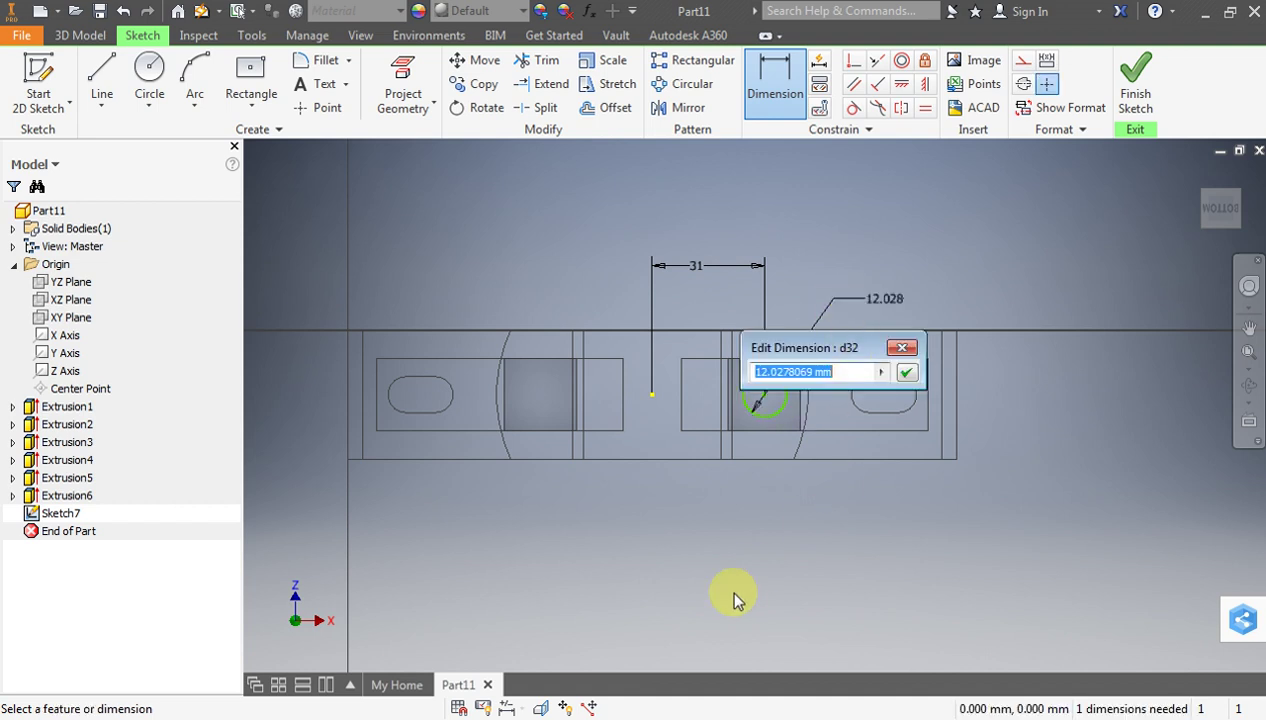
left_click(660, 716)
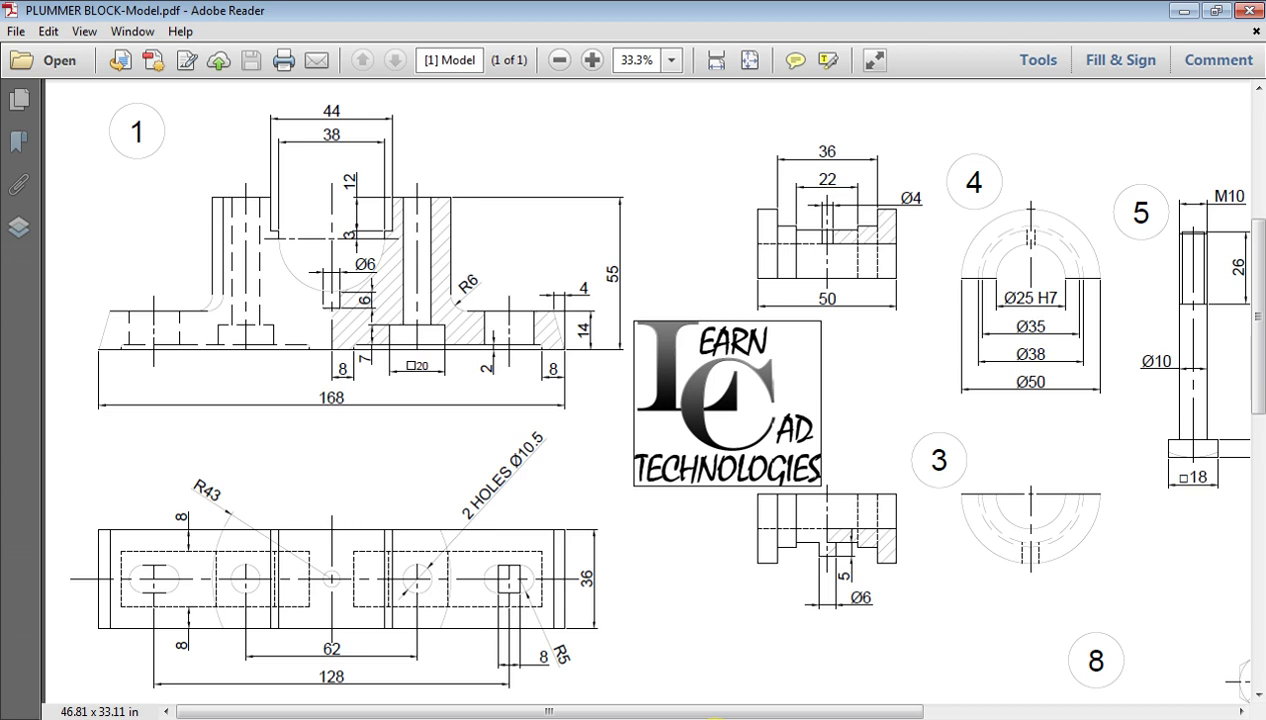
key("alt+Tab")
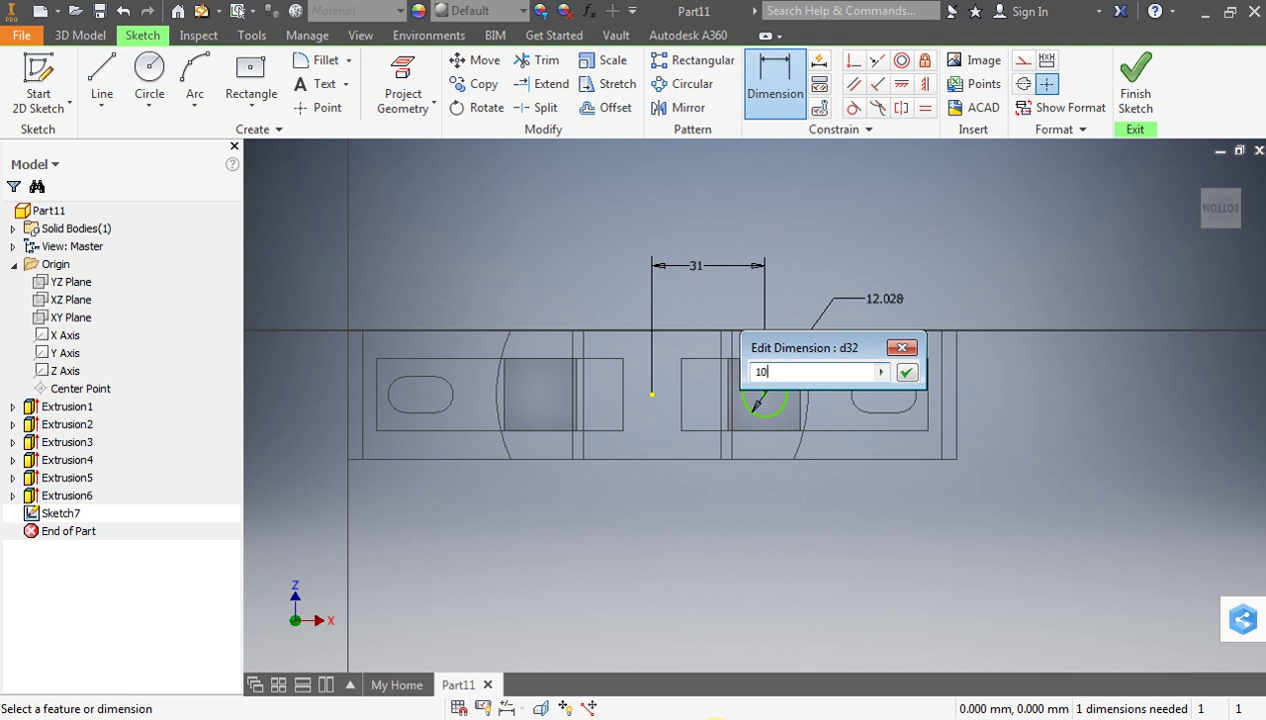
Set the circle diameter to 10 mm and draw a vertical construction centreline from the centre point
key("Return")
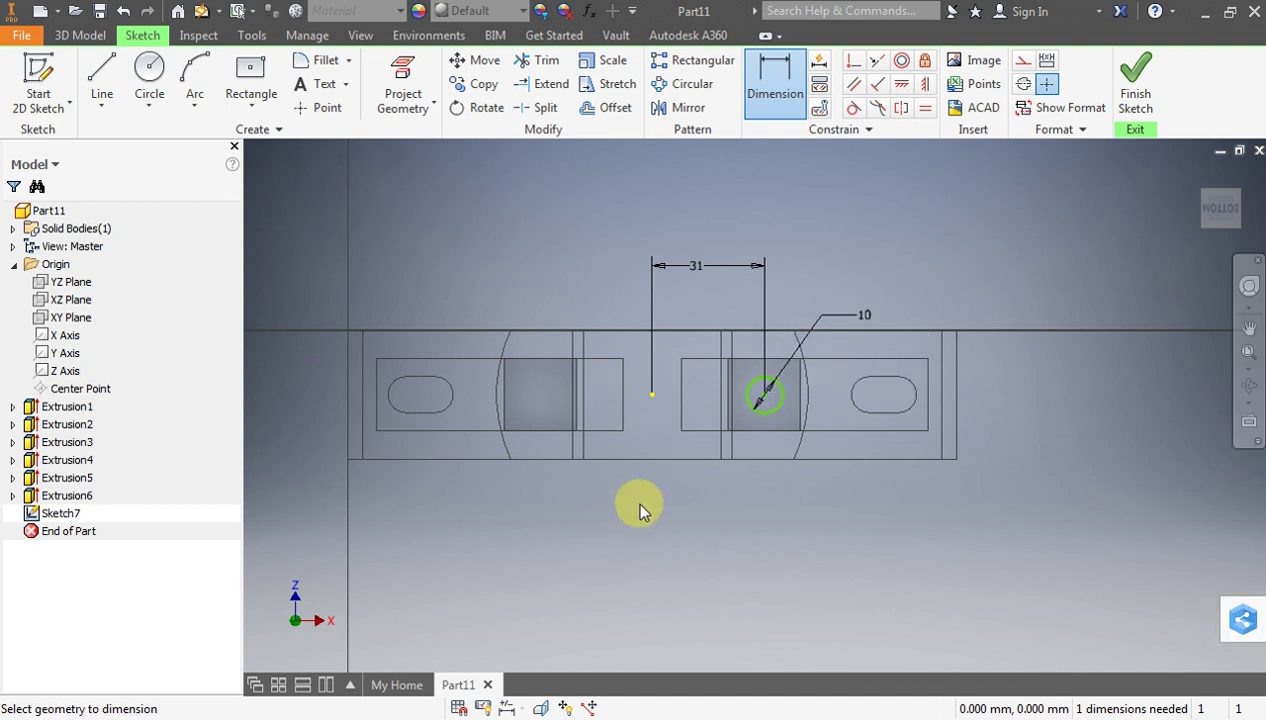
key("Escape")
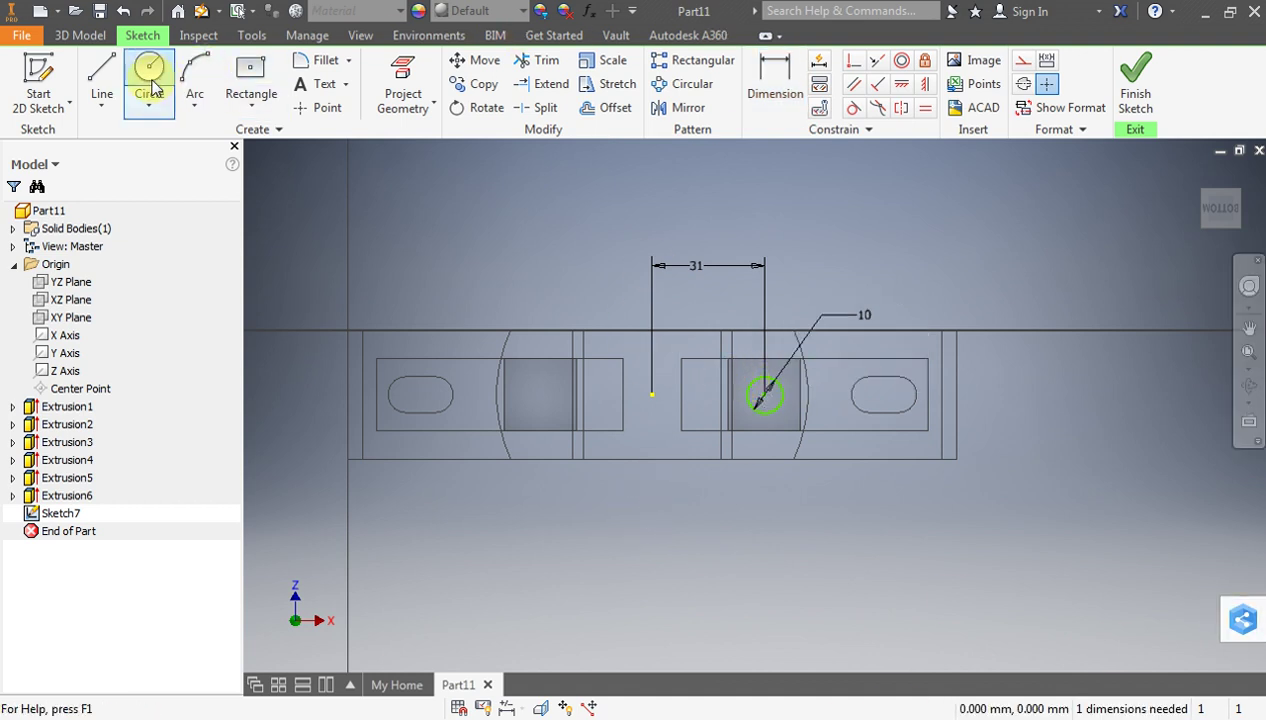
left_click(103, 68)
left_click(1022, 60)
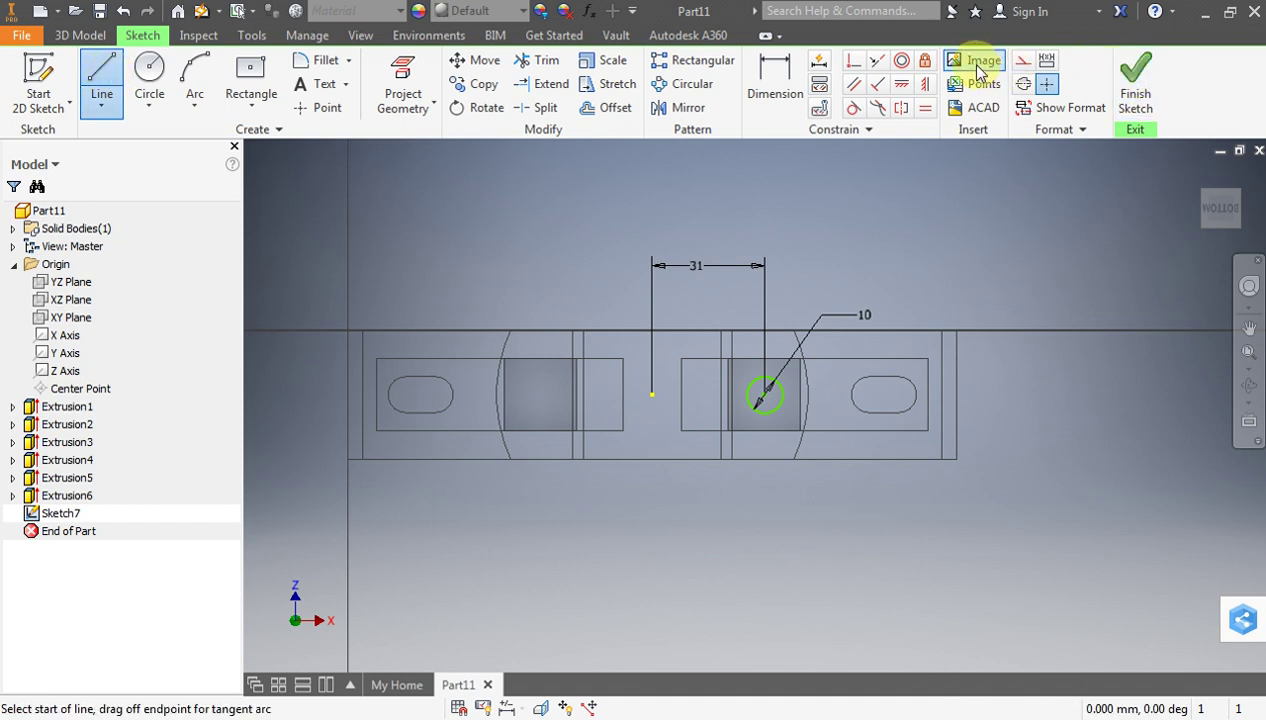
left_click(652, 395)
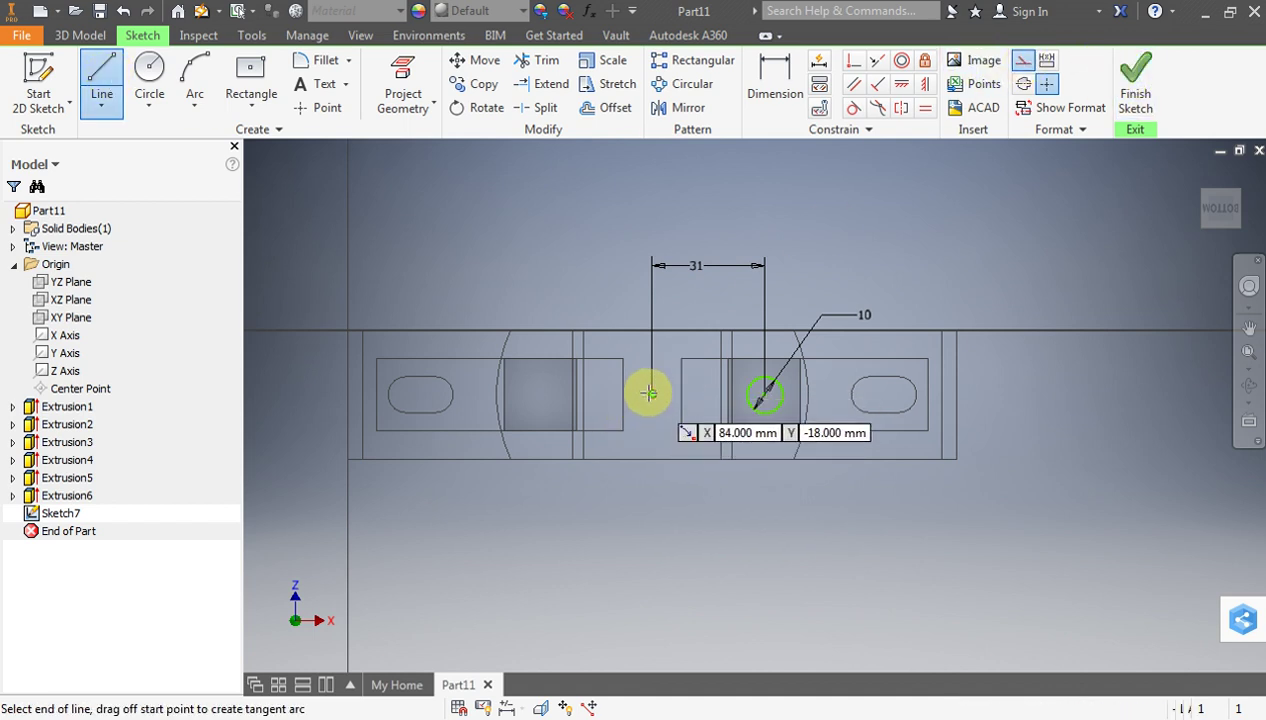
left_click(652, 543)
key("Escape")
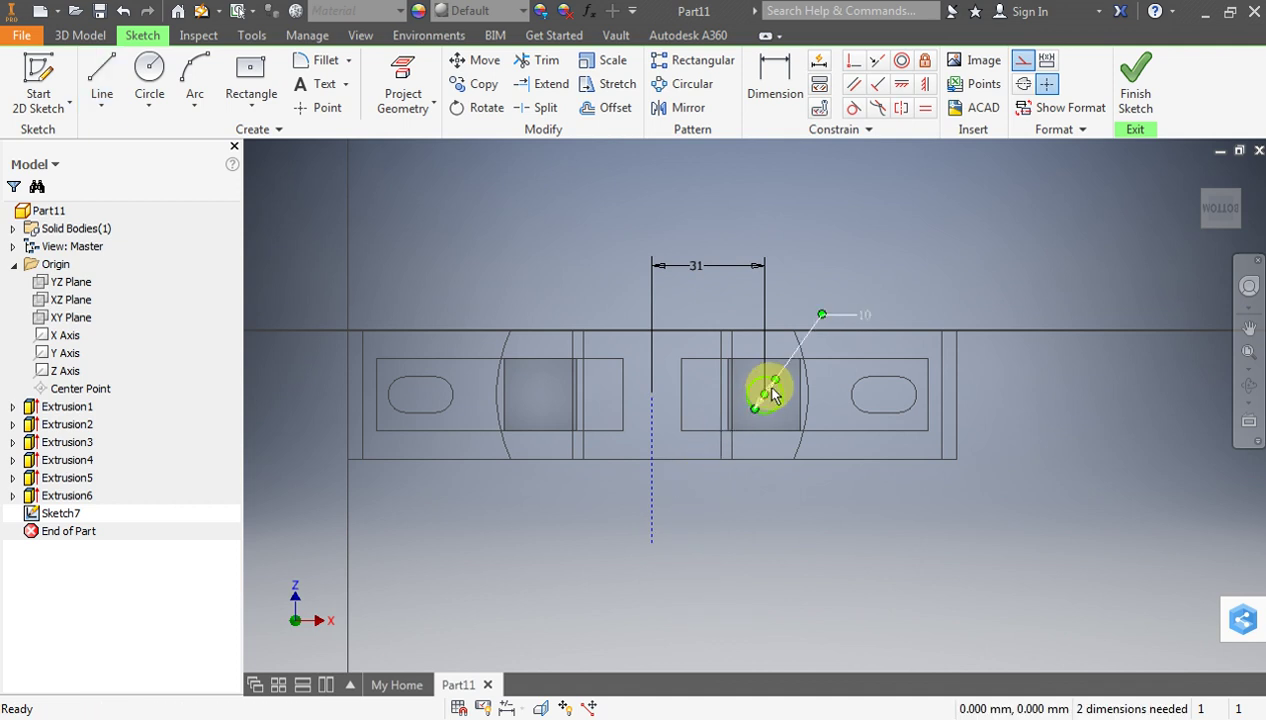
Mirror the circle across the centreline onto the left block and finish the sketch
left_click(781, 404)
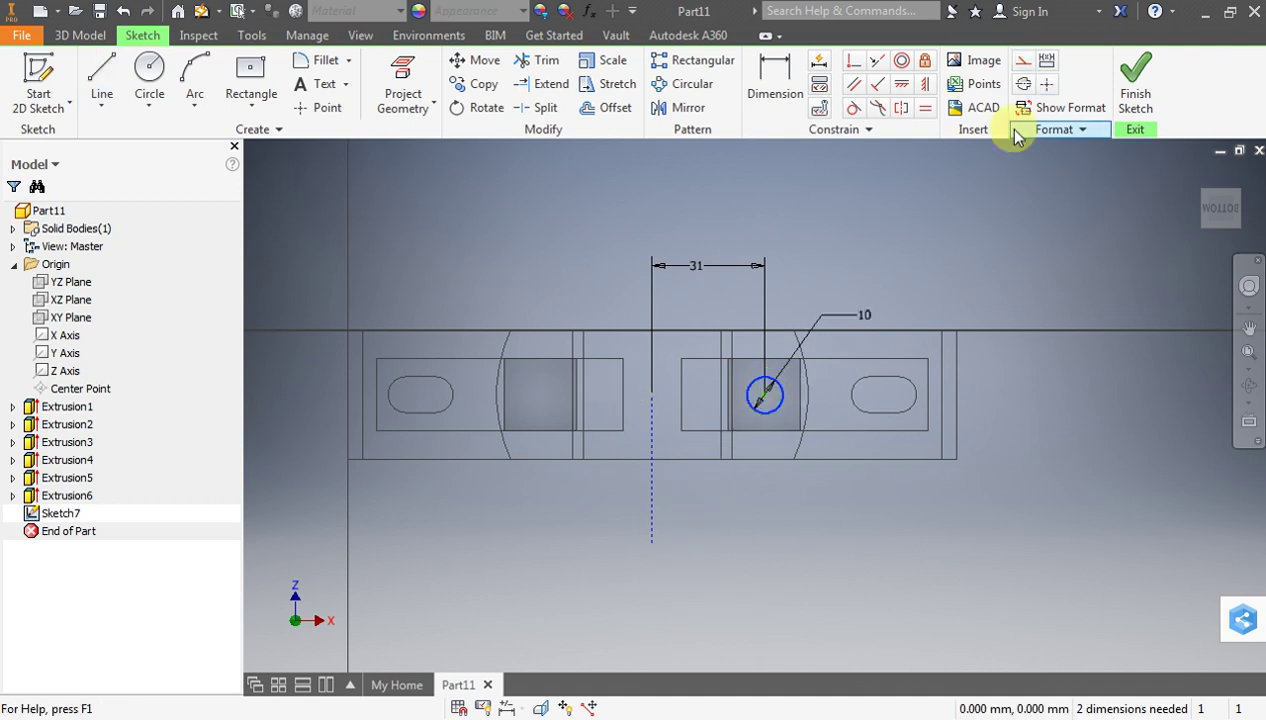
left_click(686, 107)
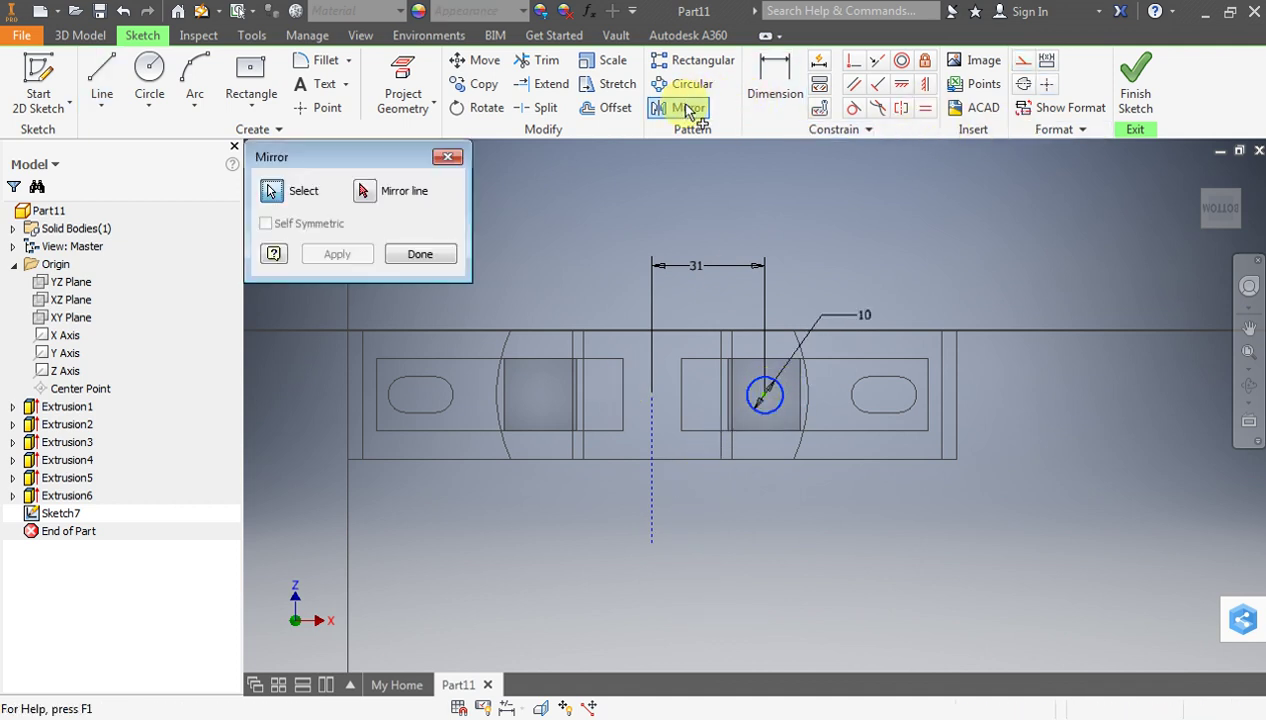
left_click(655, 514)
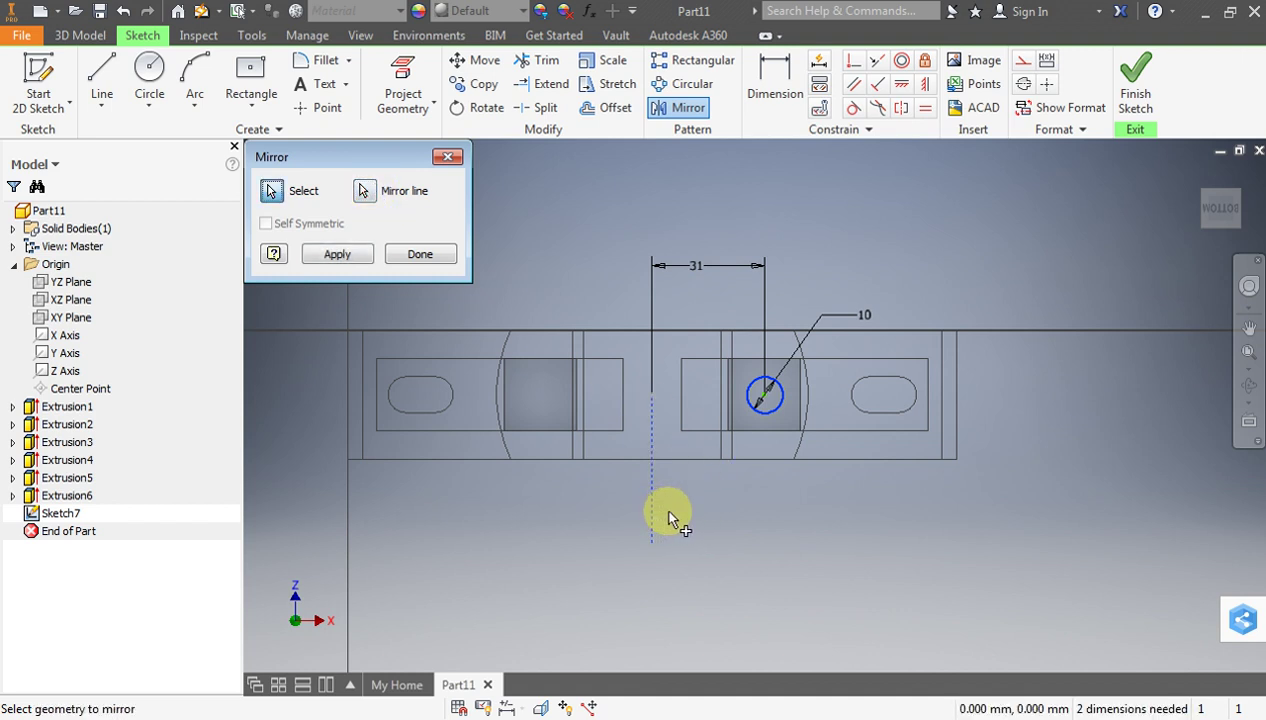
left_click(352, 253)
left_click(409, 257)
left_click(1135, 90)
middle_click_drag(554, 404, 694, 310)
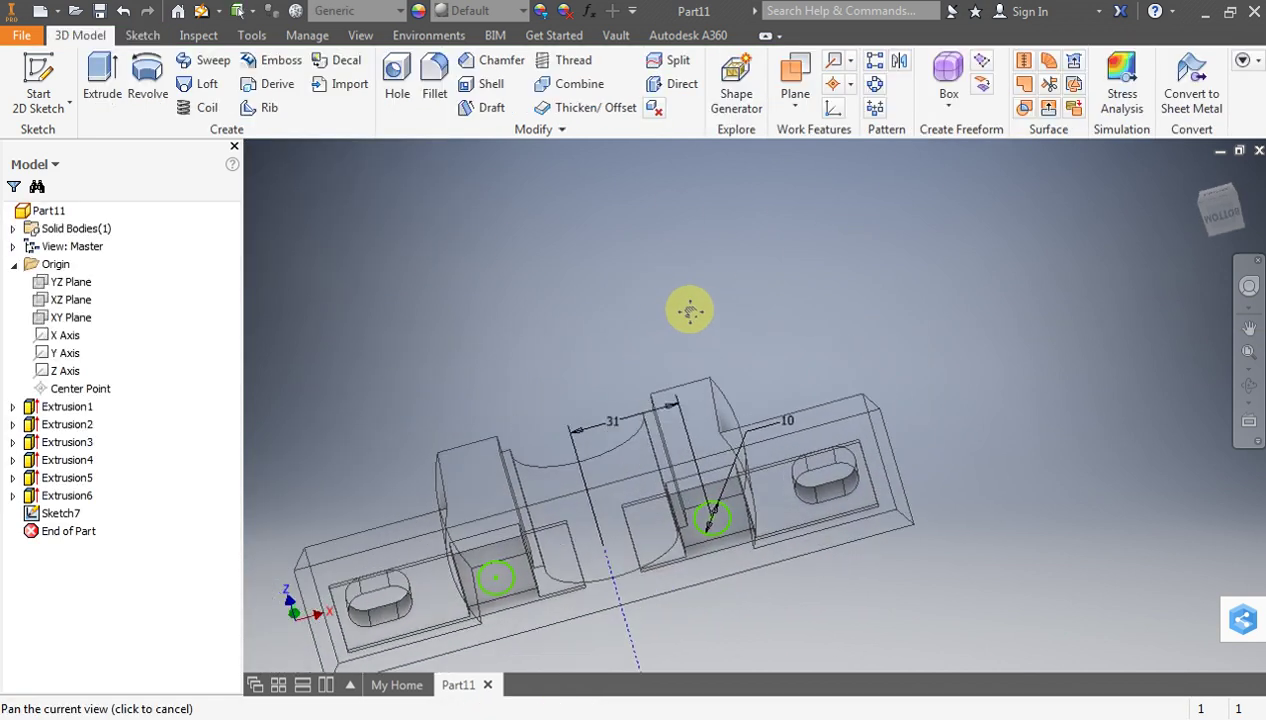
Cut both 10 mm circles upward through the blocks as holes (Extrusion7)
mouse_move(1215, 203)
left_mouse_down()
mouse_move(1180, 215)
mouse_move(1173, 195)
left_mouse_up()
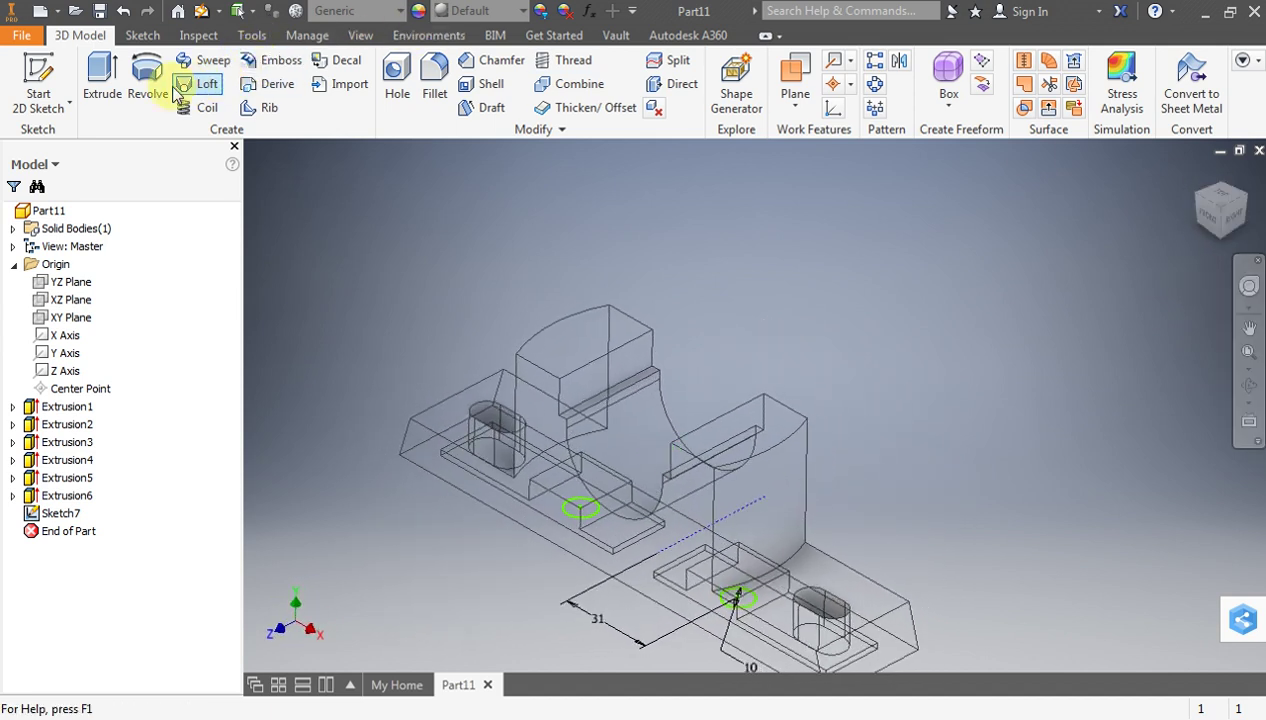
left_click(104, 72)
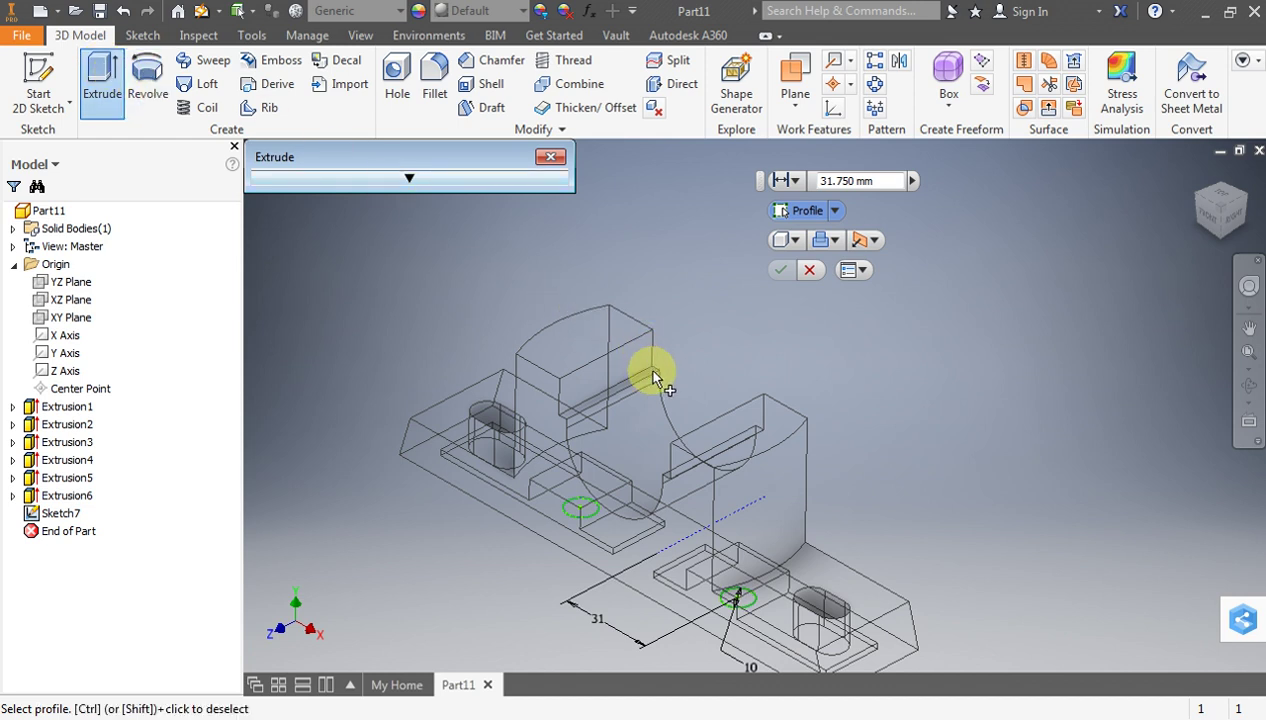
left_click(572, 500)
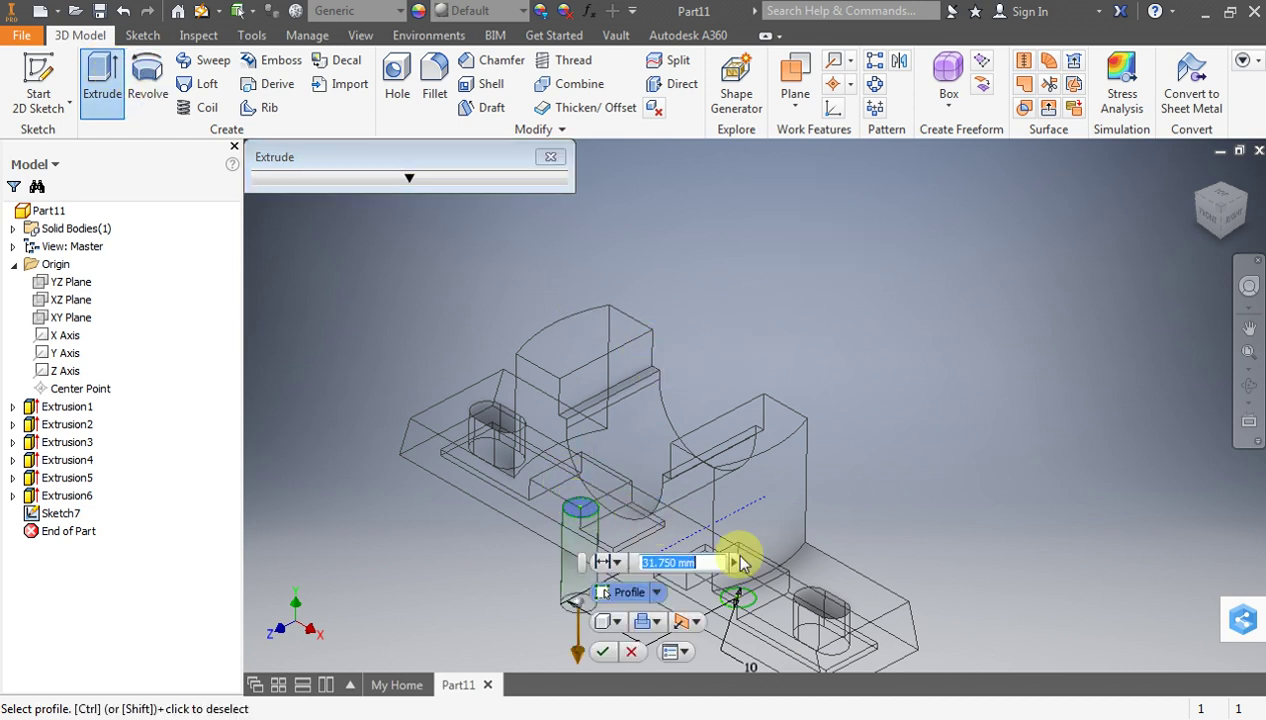
left_click(745, 605)
left_click(688, 621)
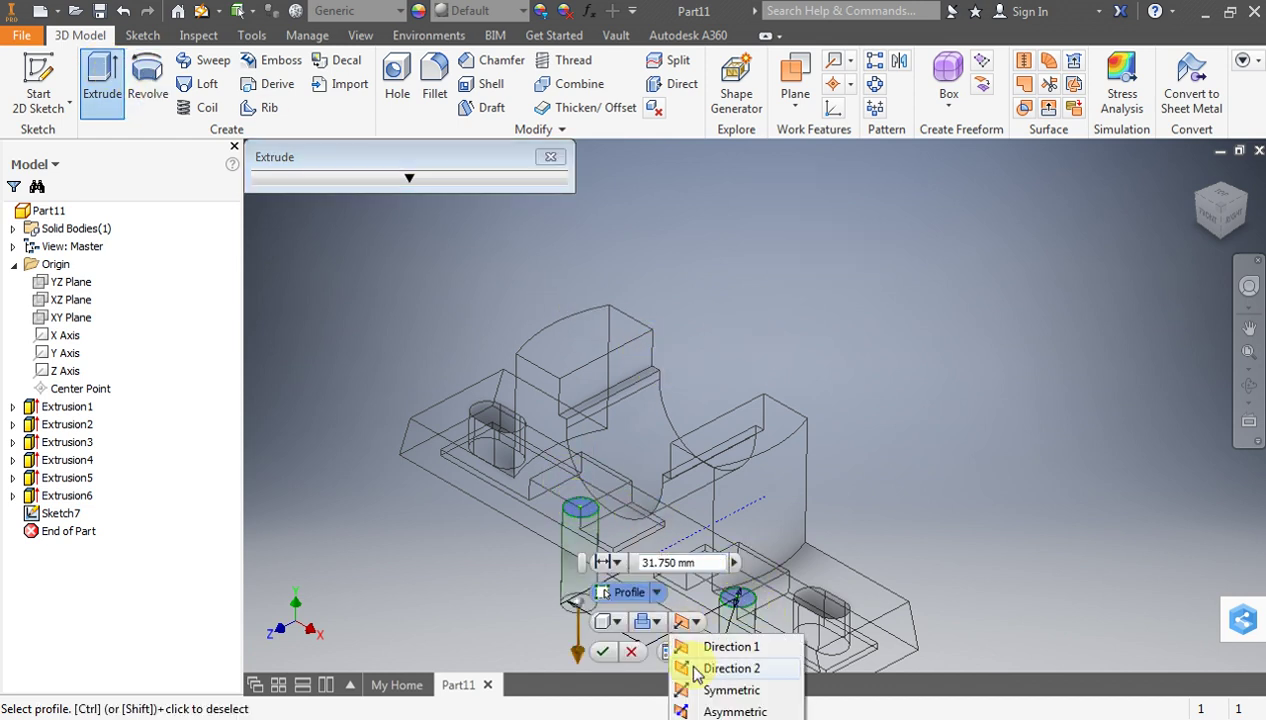
left_click(696, 668)
left_click_drag(579, 362, 585, 250)
left_click(660, 240)
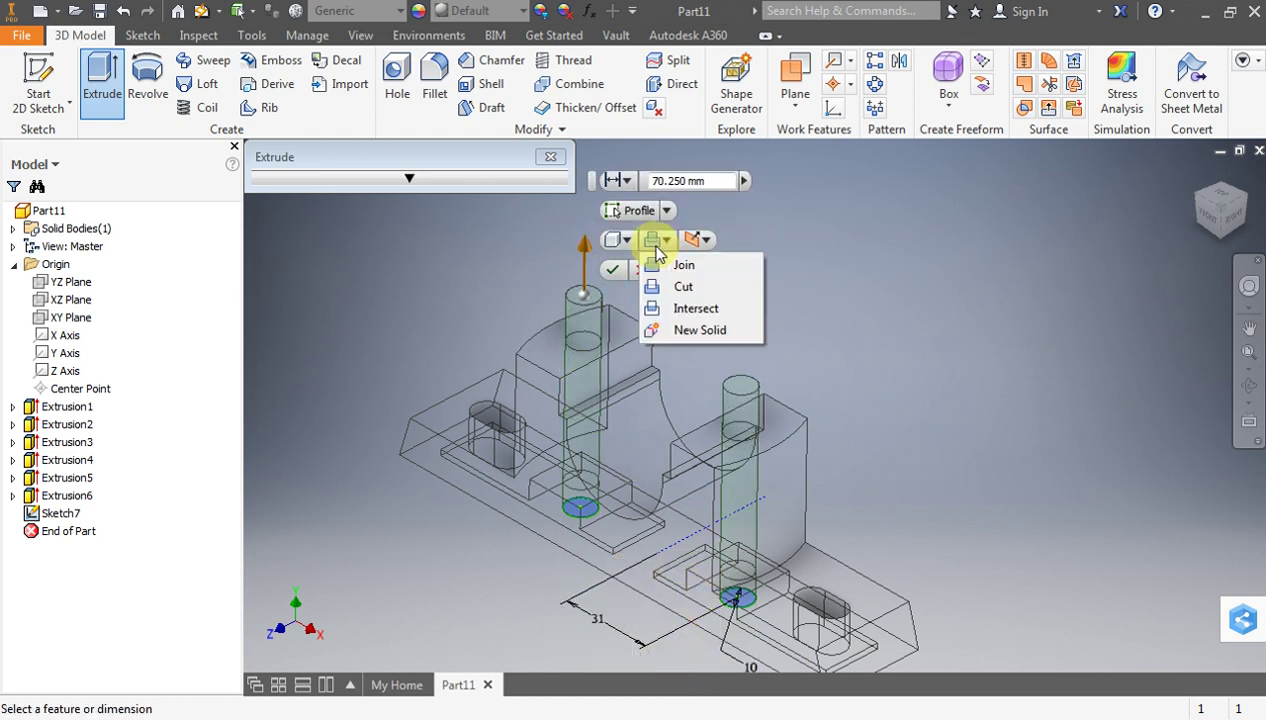
left_click(690, 287)
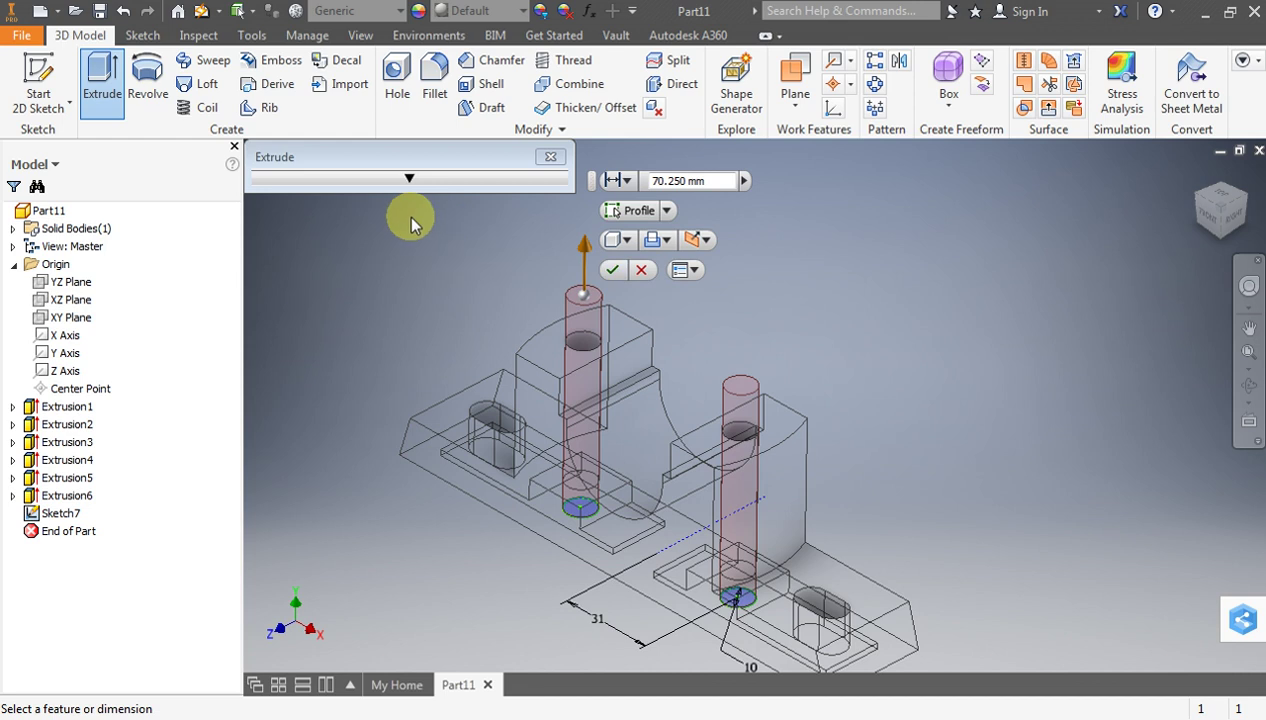
left_click(614, 270)
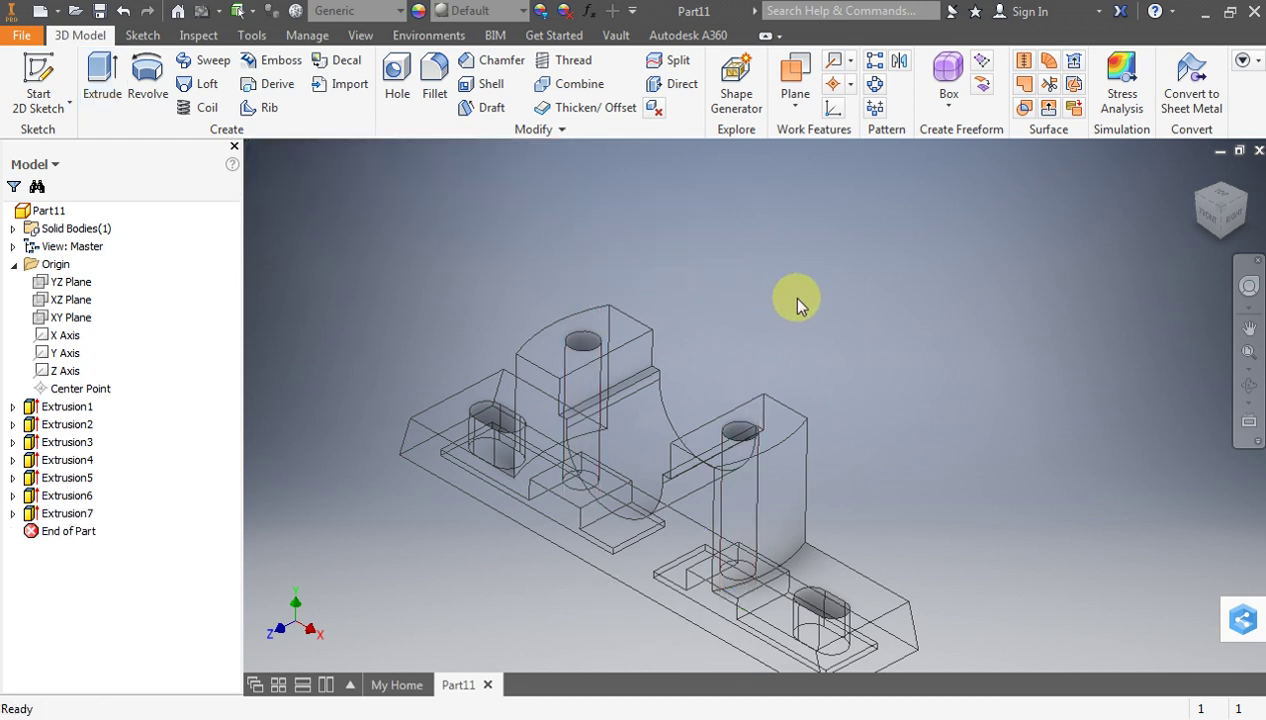
scroll(797, 305, "down", 3)
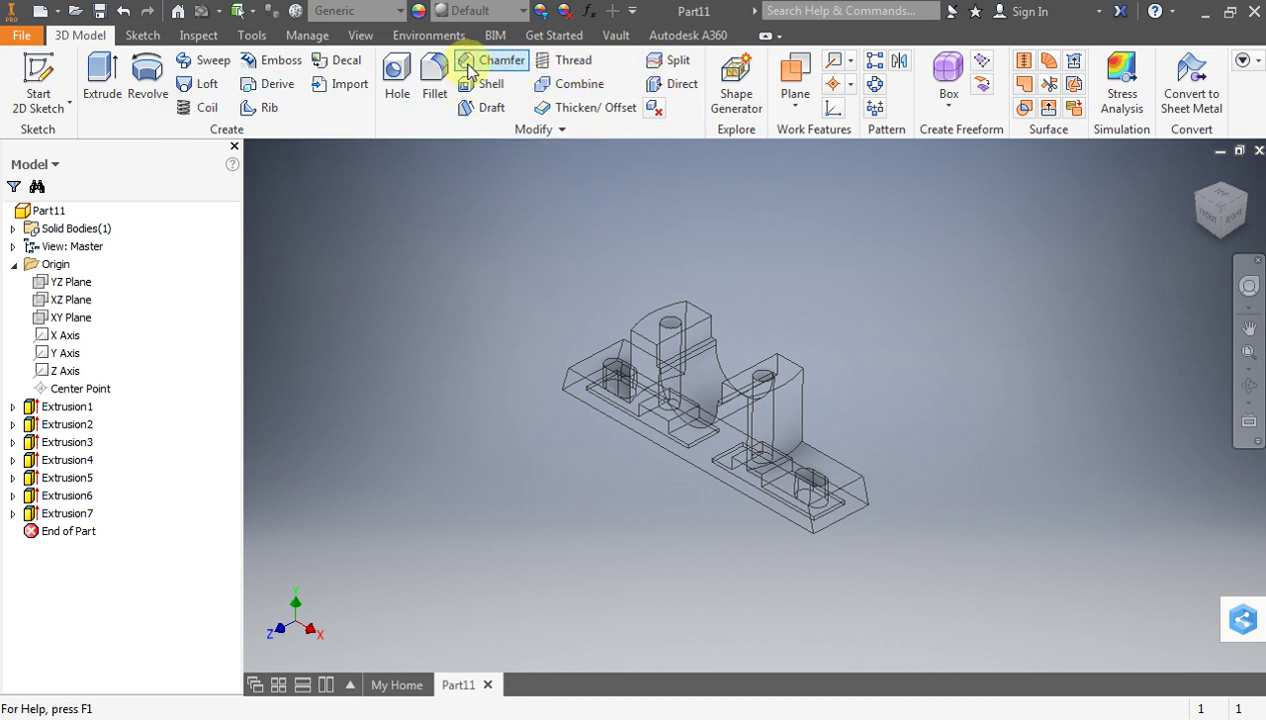
Round four base edges with a 2 mm fillet (Fillet1)
left_click(434, 78)
scroll(610, 350, "down", 3)
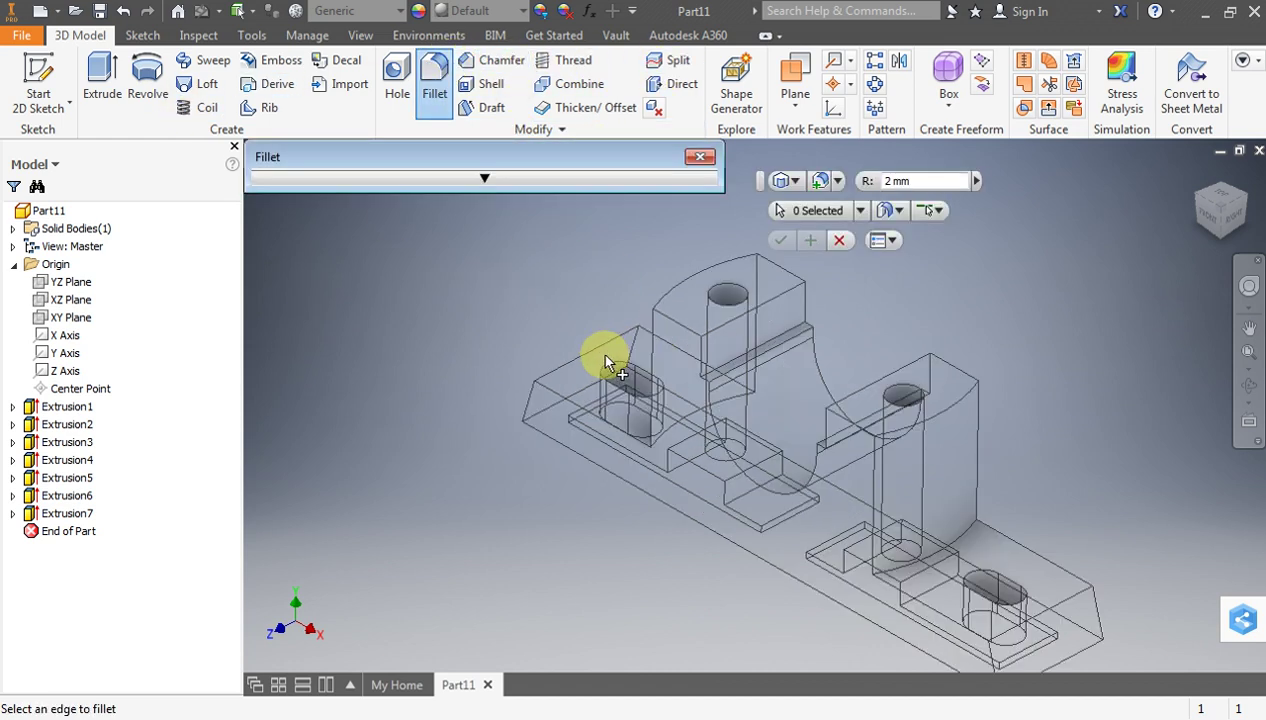
left_click(583, 410)
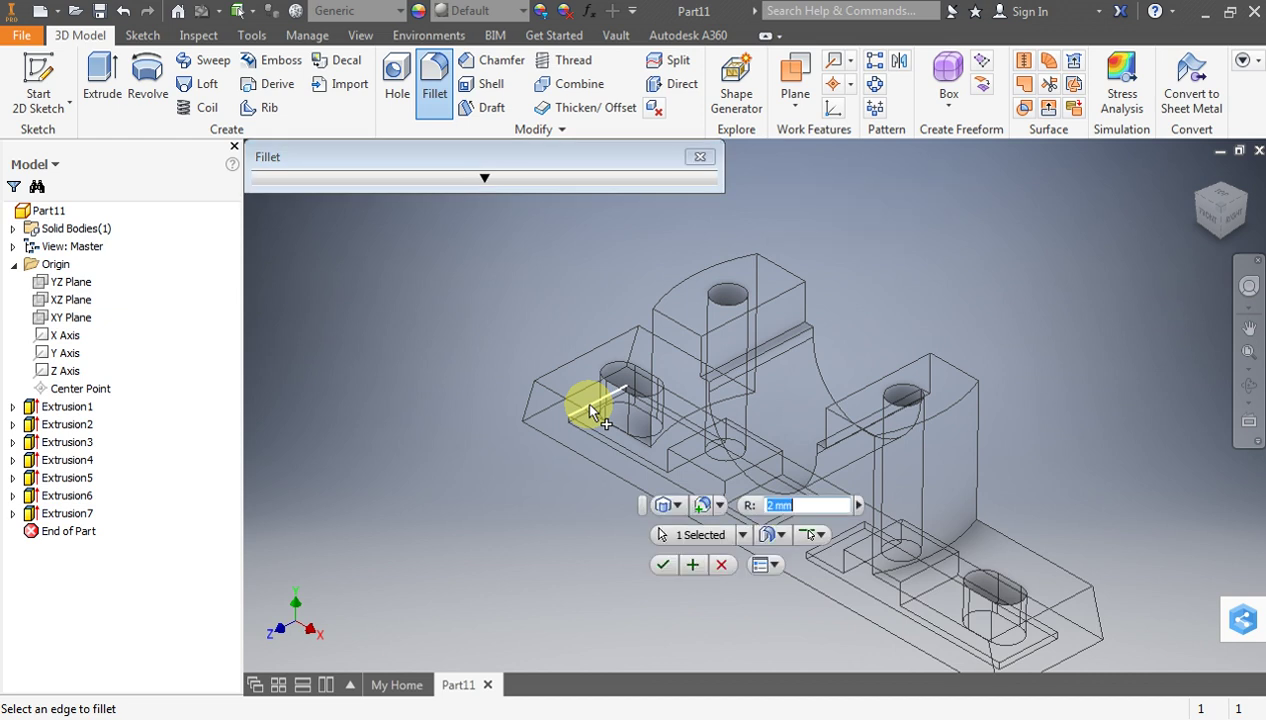
left_click(778, 528)
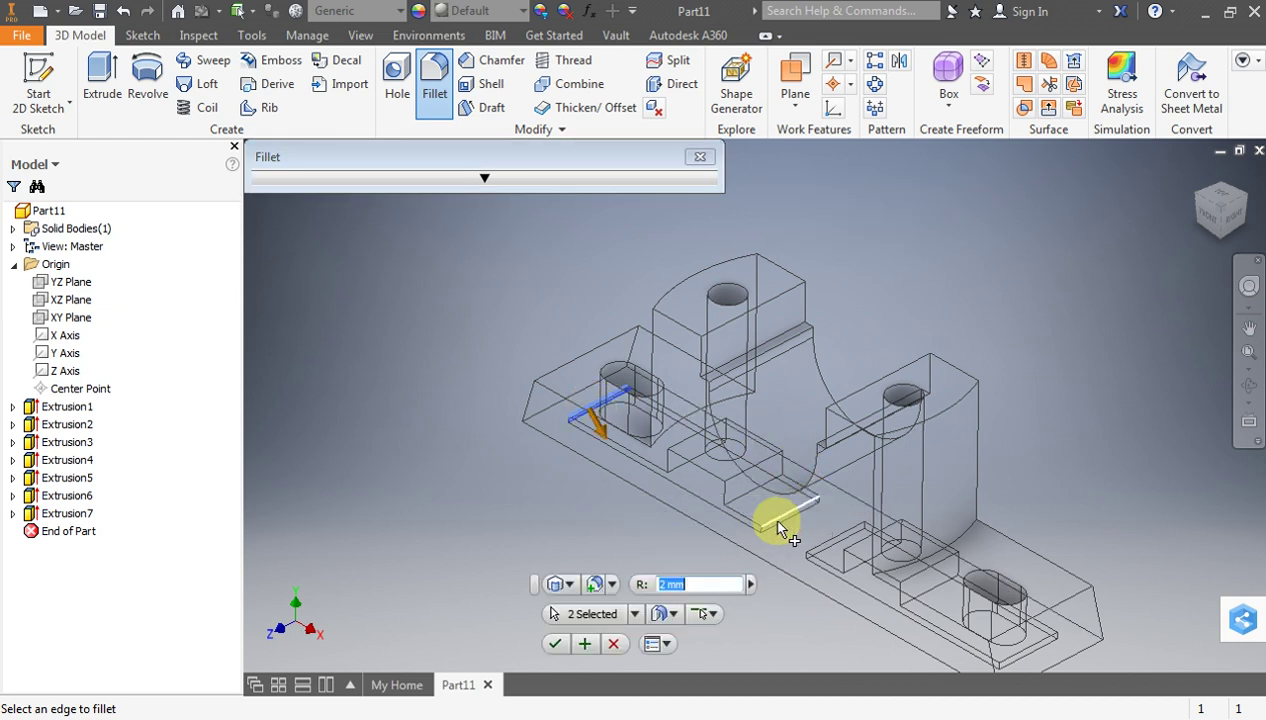
left_click(838, 546)
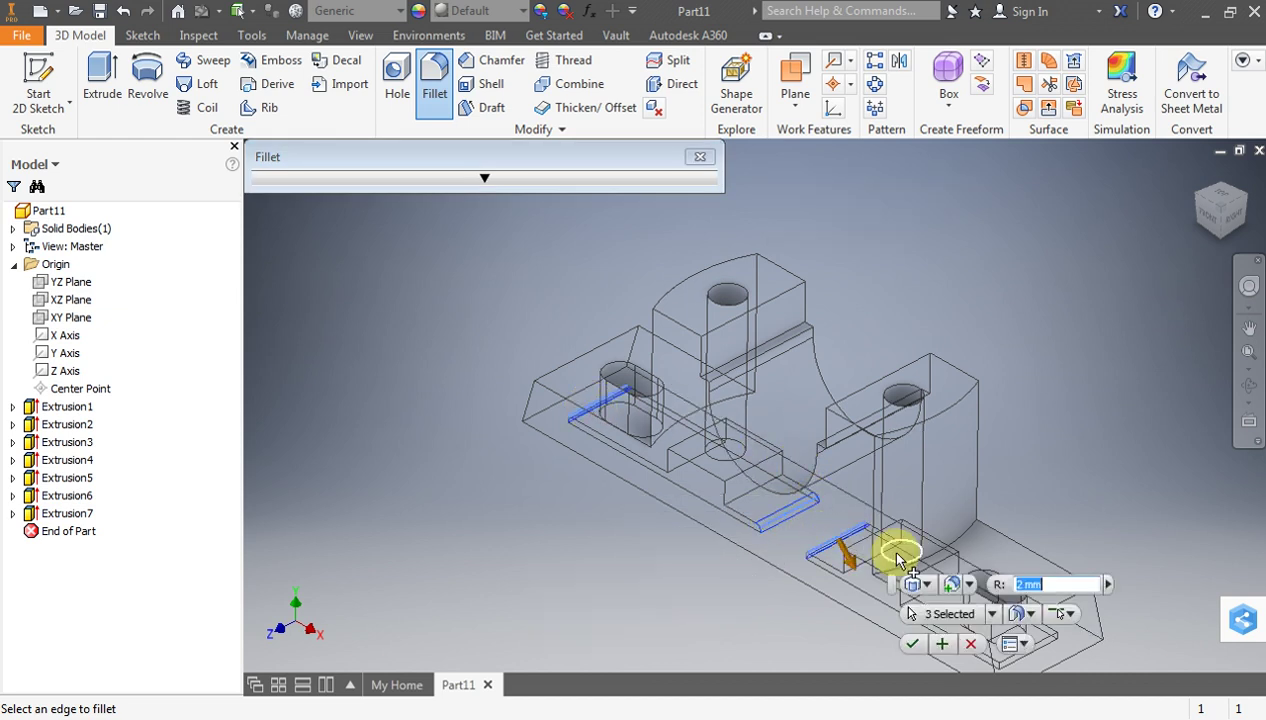
left_click(1042, 643)
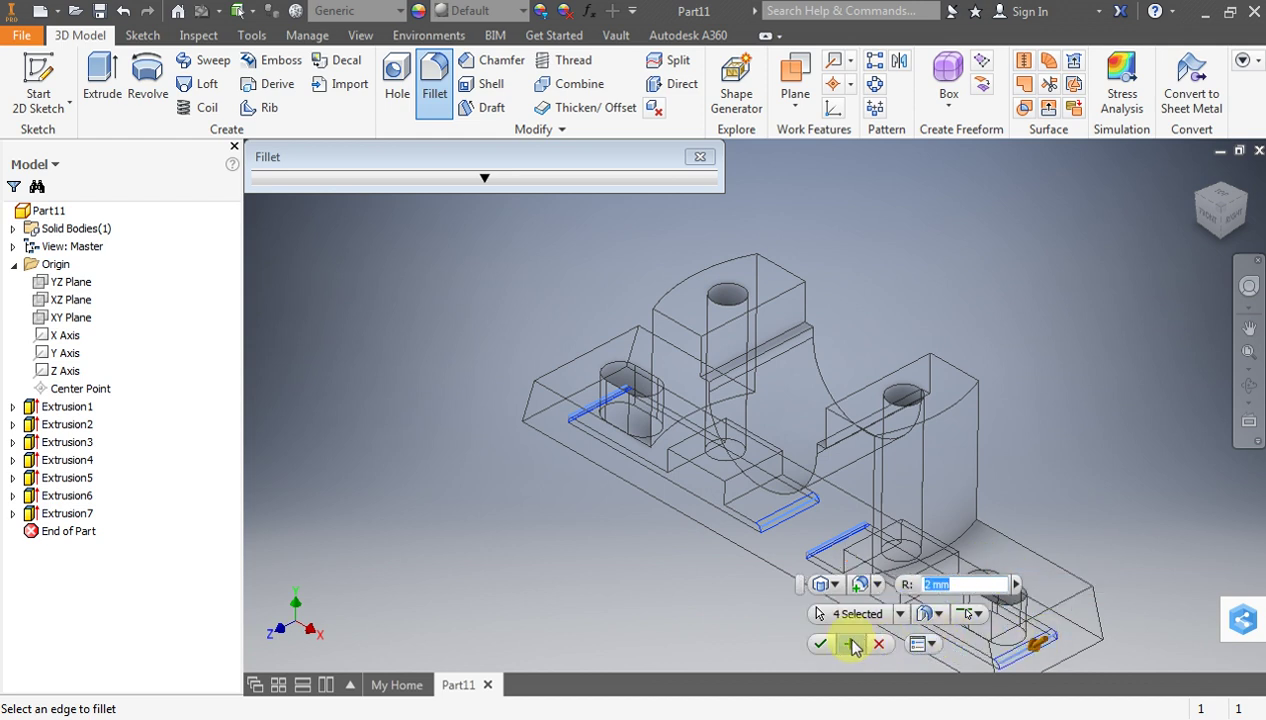
left_click(820, 644)
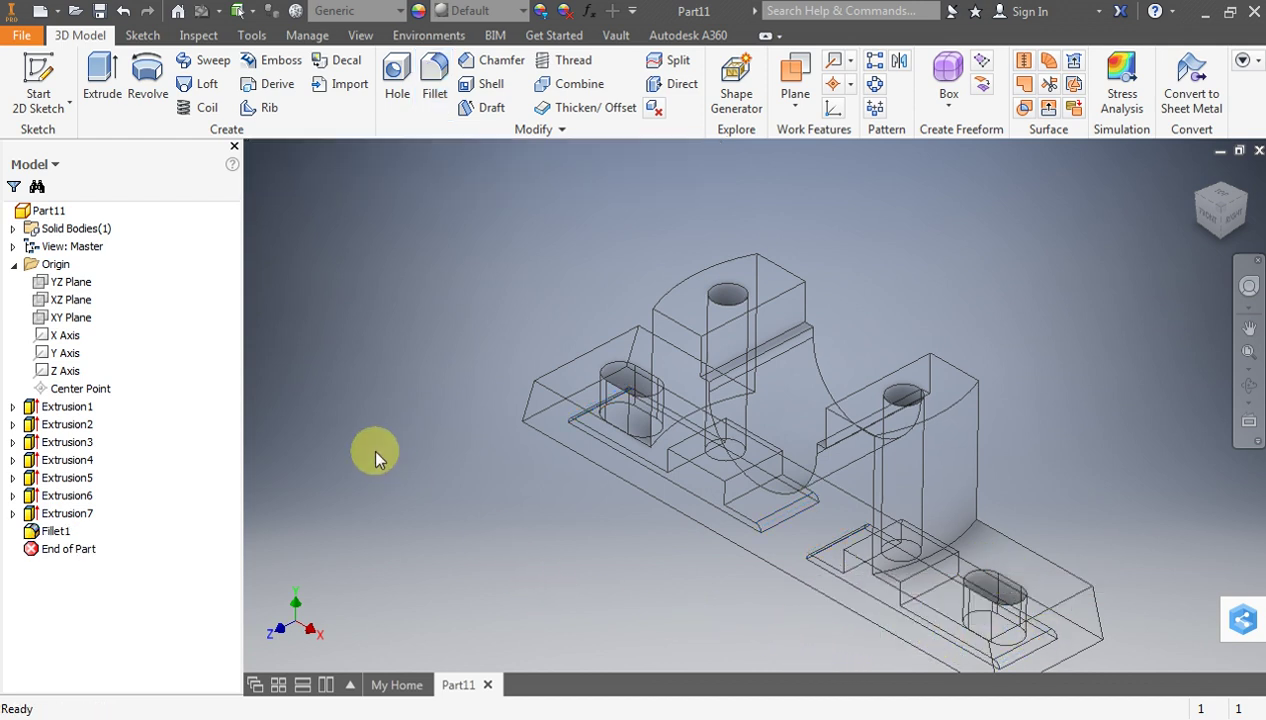
Add 6 mm fillets (Fillet2) on the two curved housing-to-base edges, after checking the drawing
left_click(434, 80)
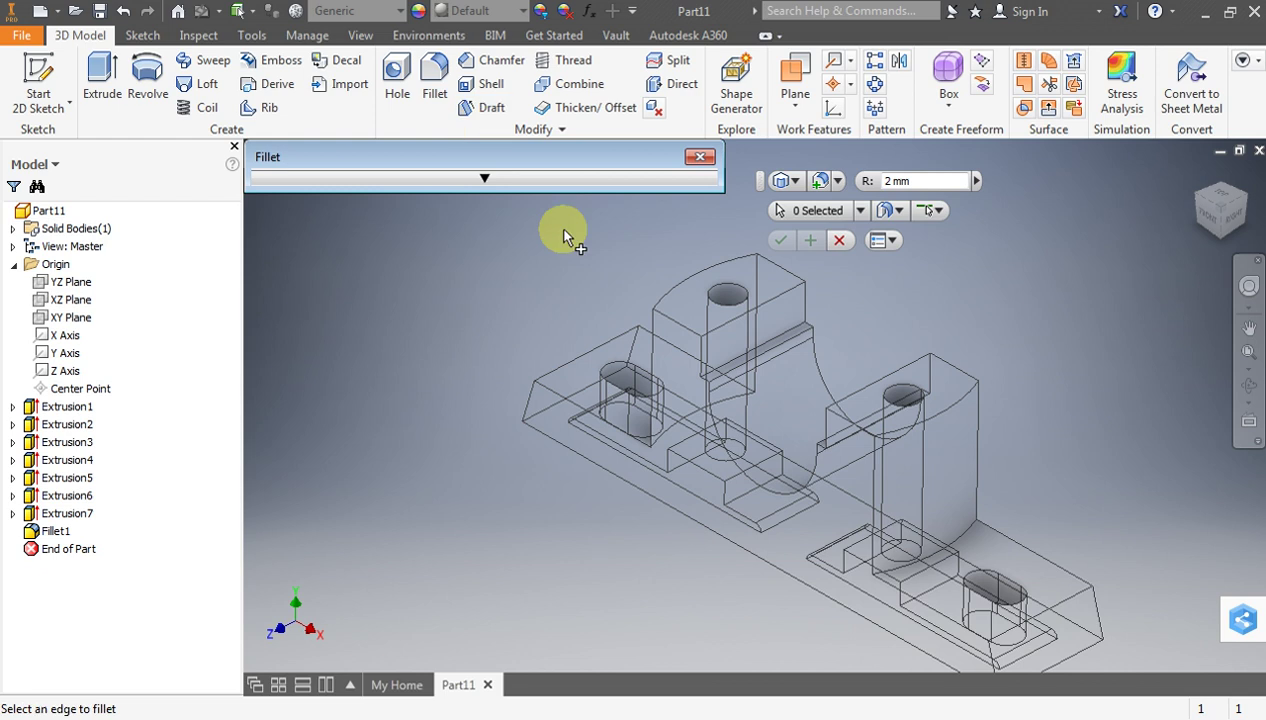
left_click(965, 548)
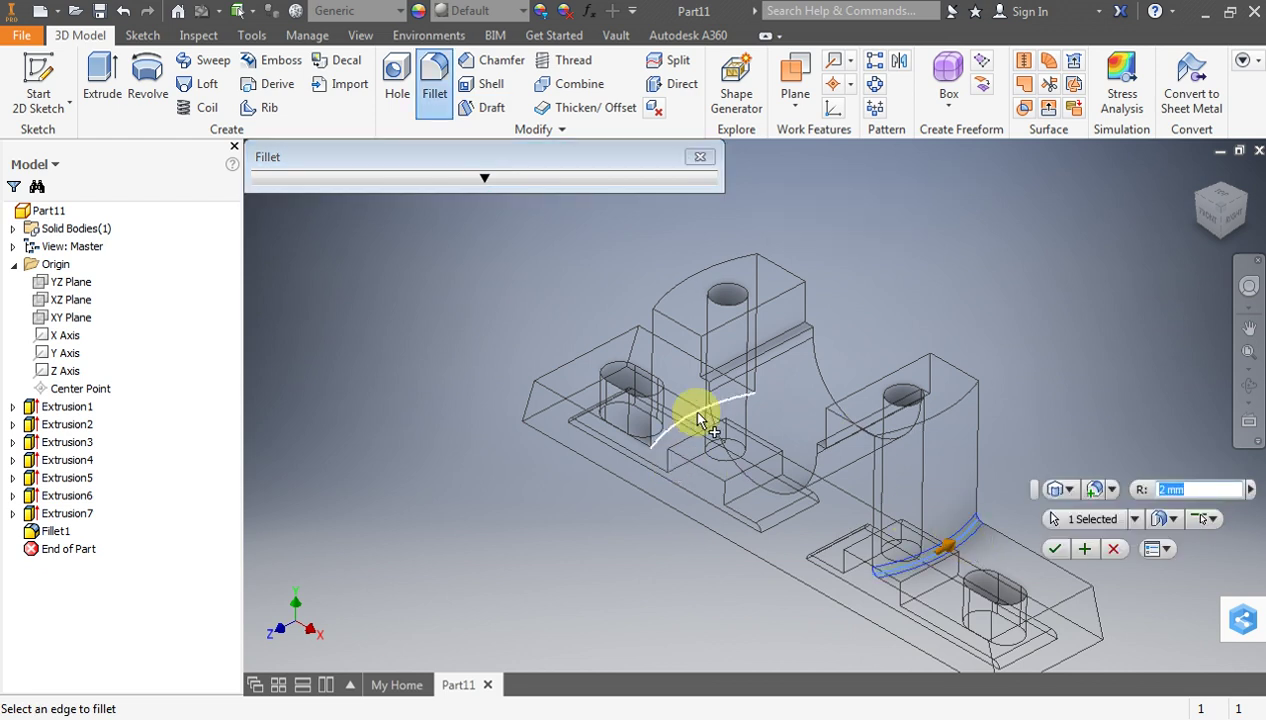
left_click(665, 710)
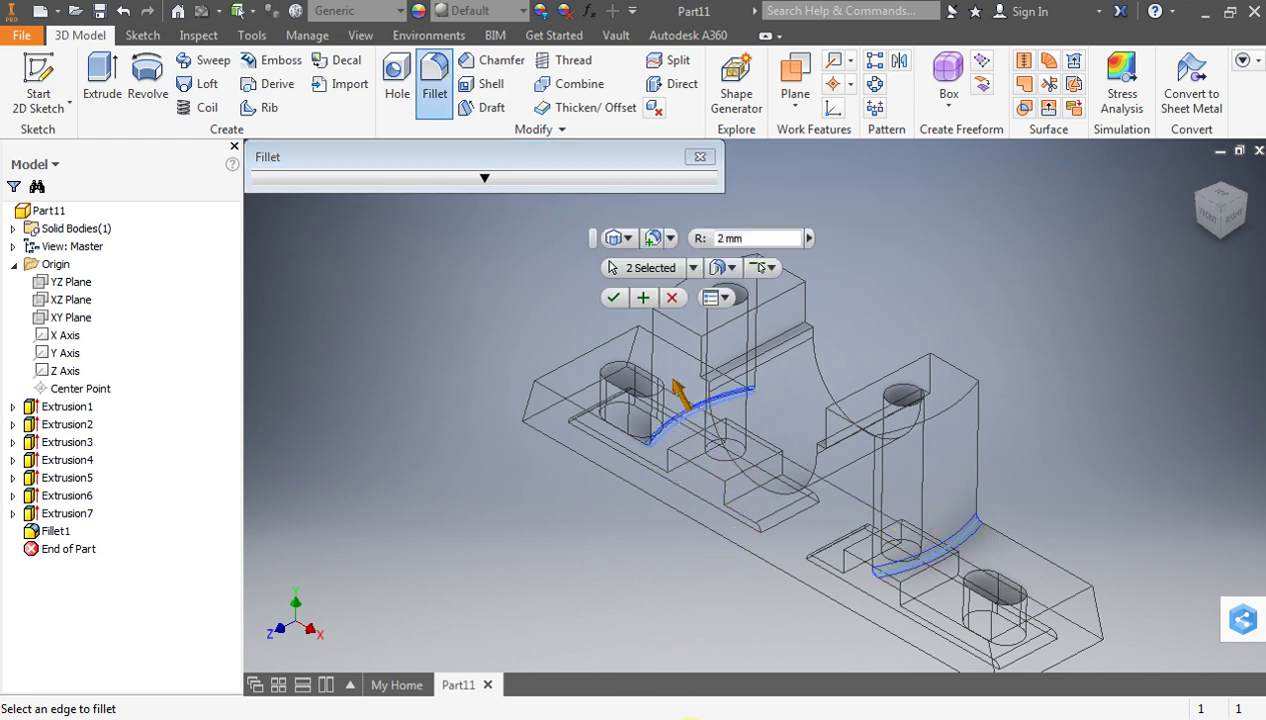
key("alt+Tab")
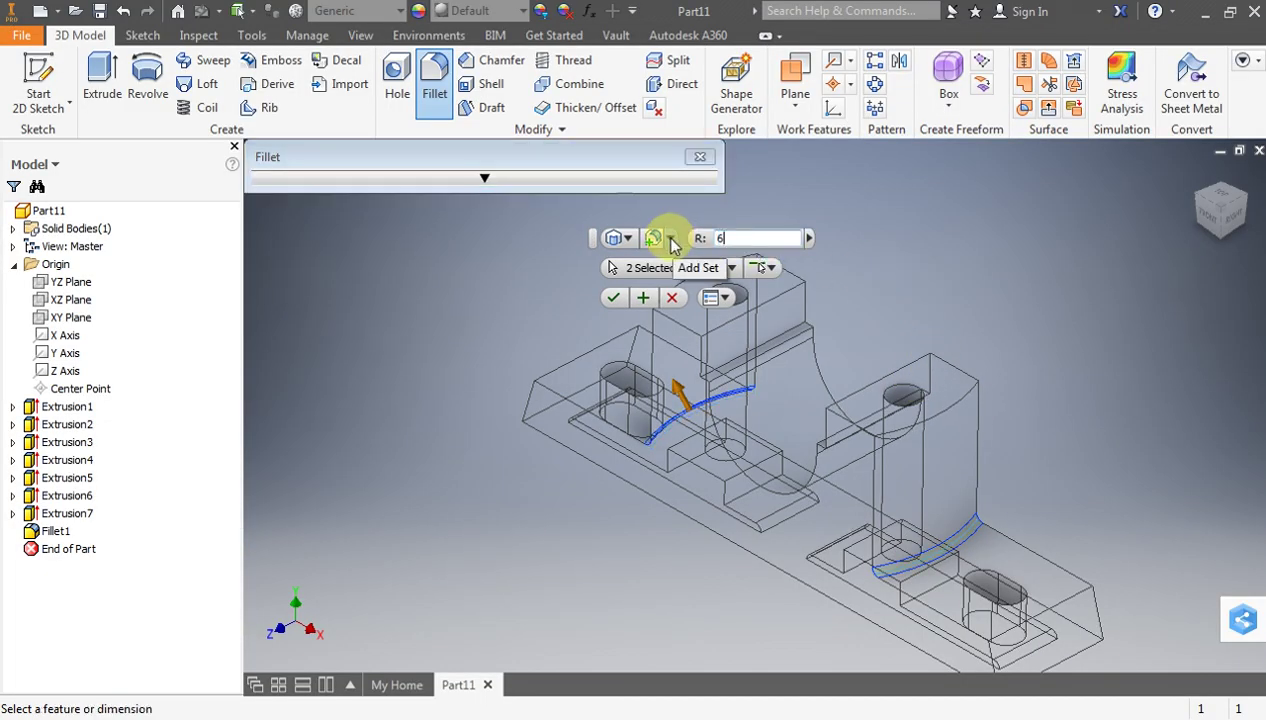
key("Return")
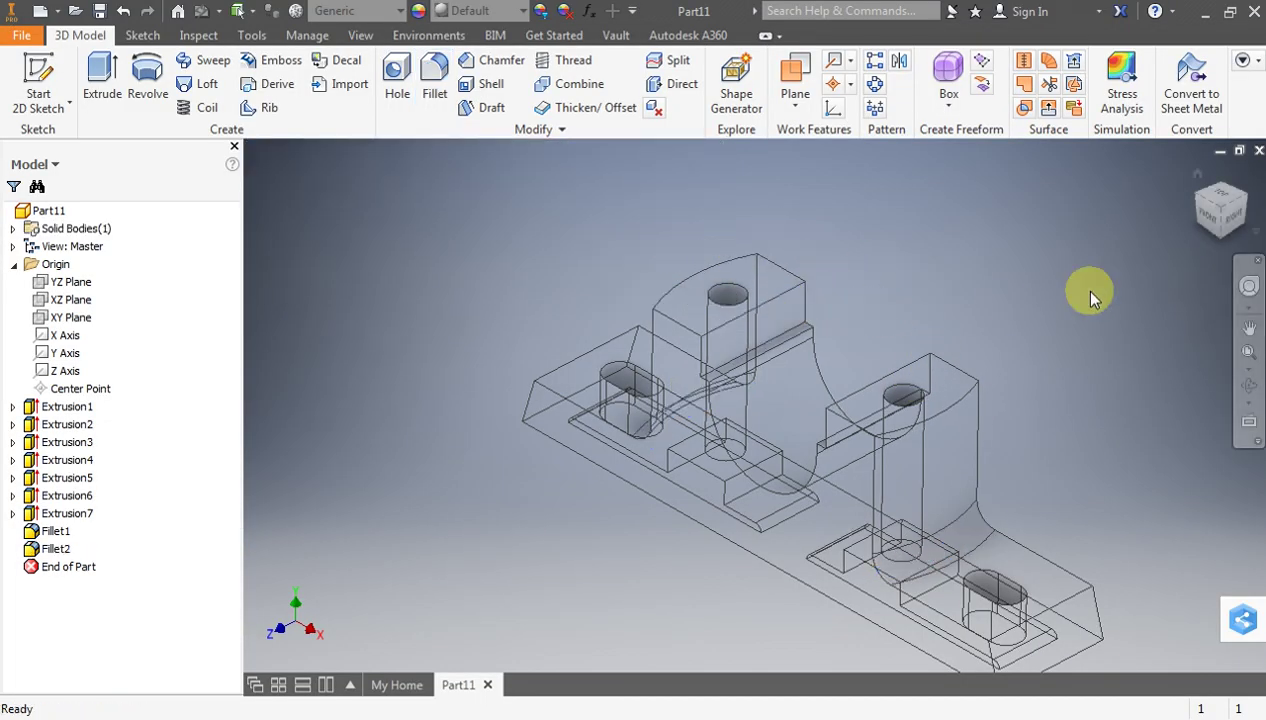
Start a new 2D sketch on the XY plane
mouse_move(938, 274)
middle_mouse_down()
mouse_move(848, 228)
mouse_move(843, 212)
middle_mouse_up()
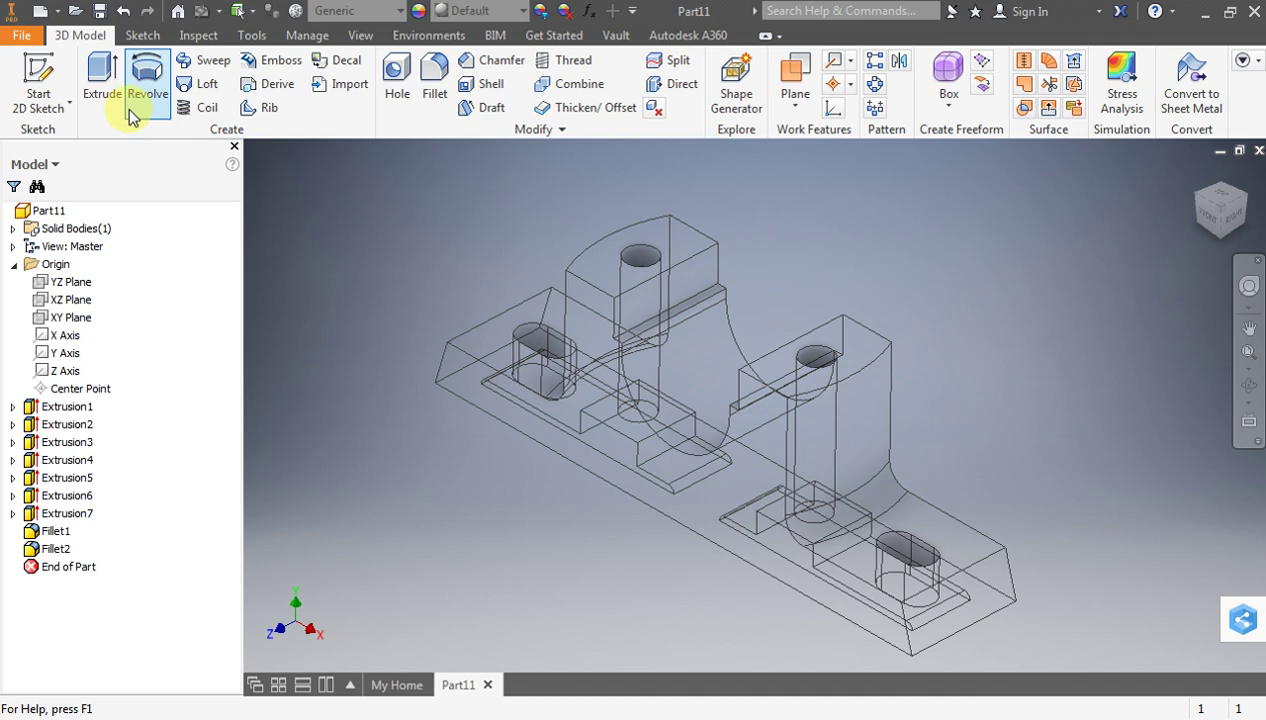
left_click(66, 103)
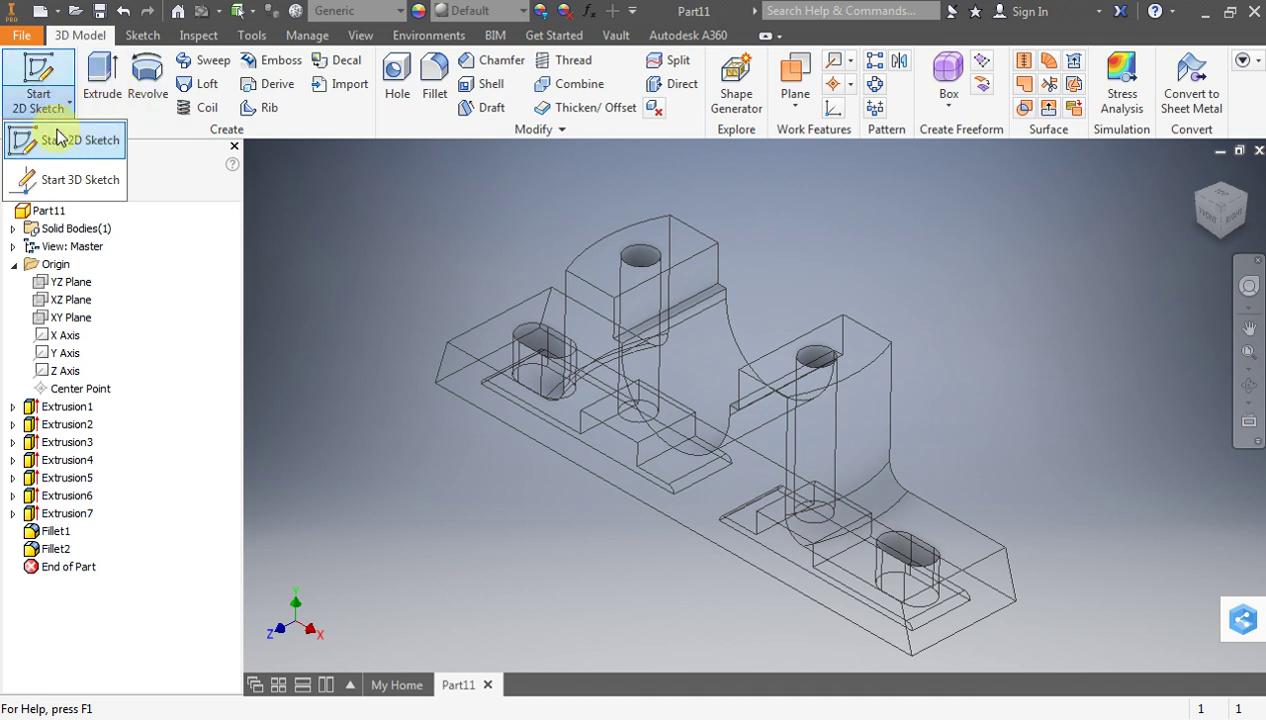
left_click(50, 139)
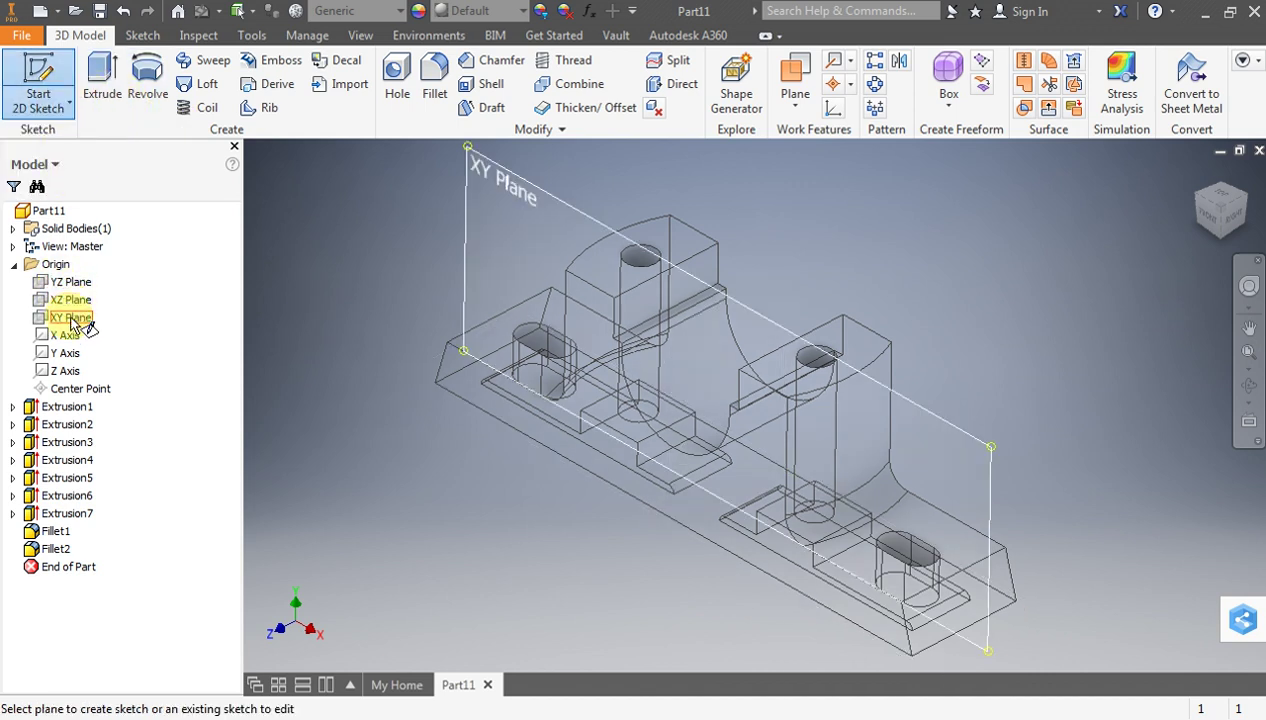
left_click(66, 317)
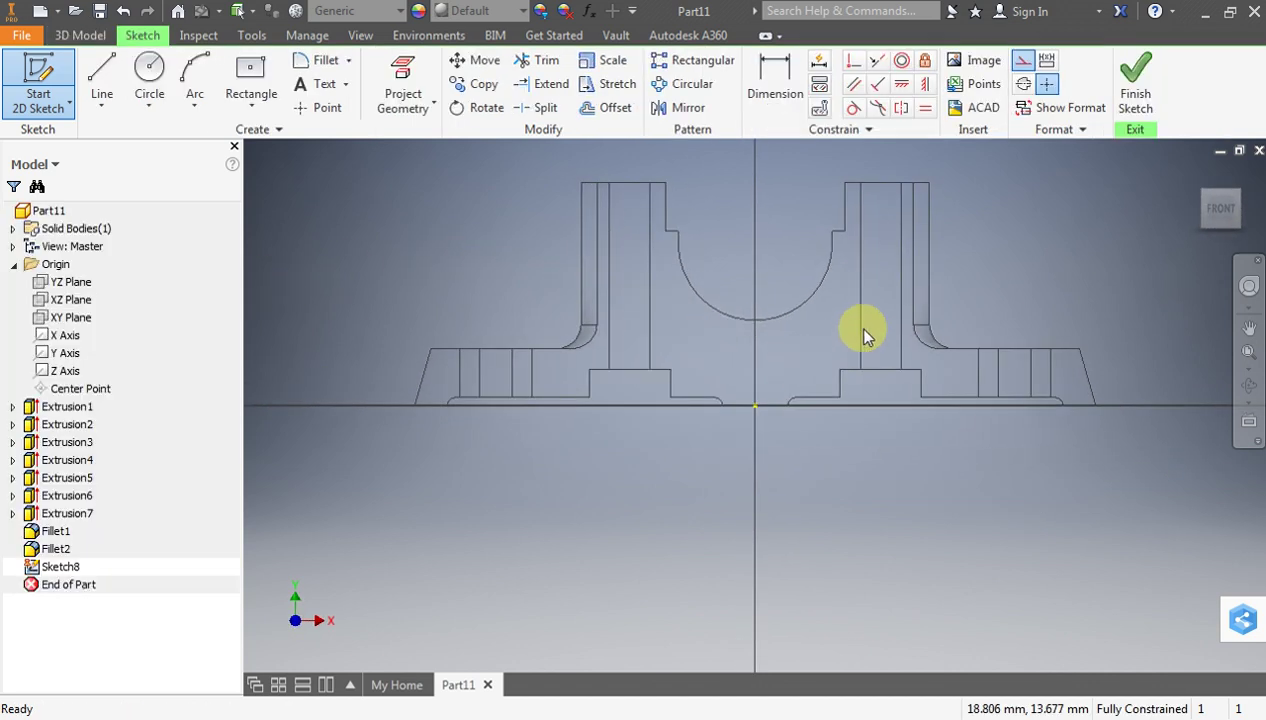
scroll(855, 330, "down", 2)
scroll(860, 330, "up", 5)
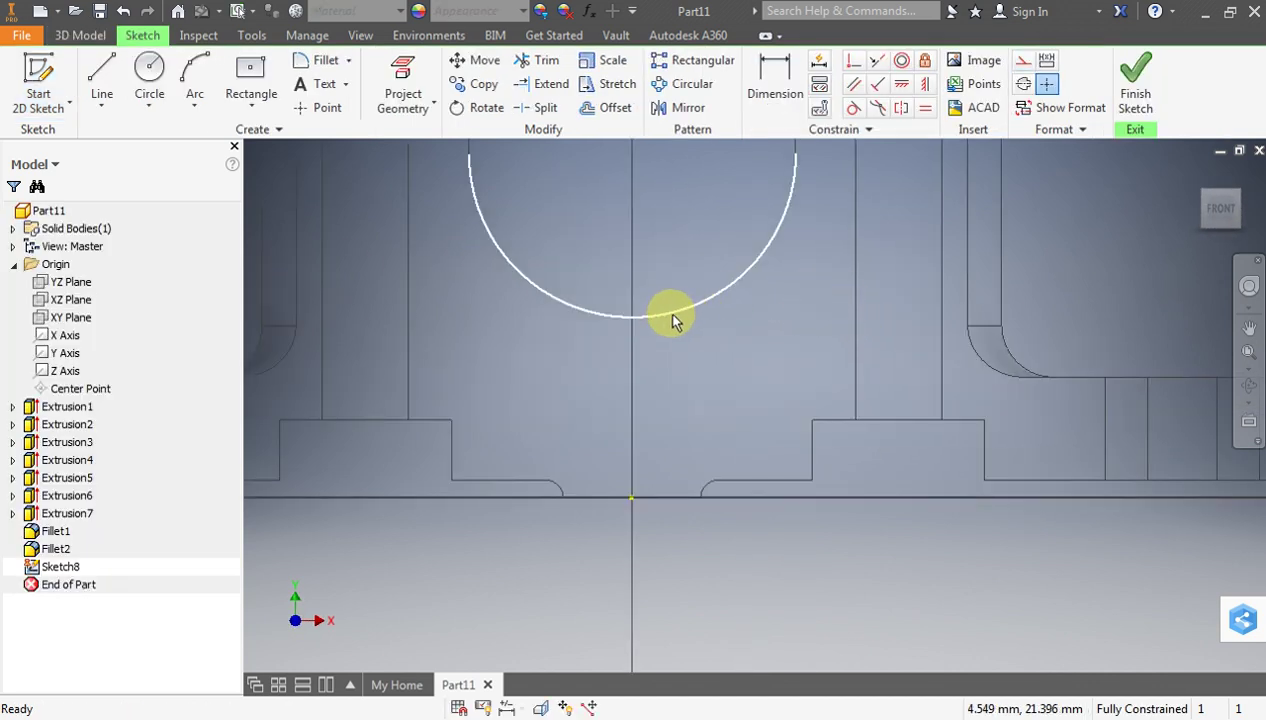
Draw a 21.5 mm vertical line up from the origin, then undo the extra lines
left_click(101, 72)
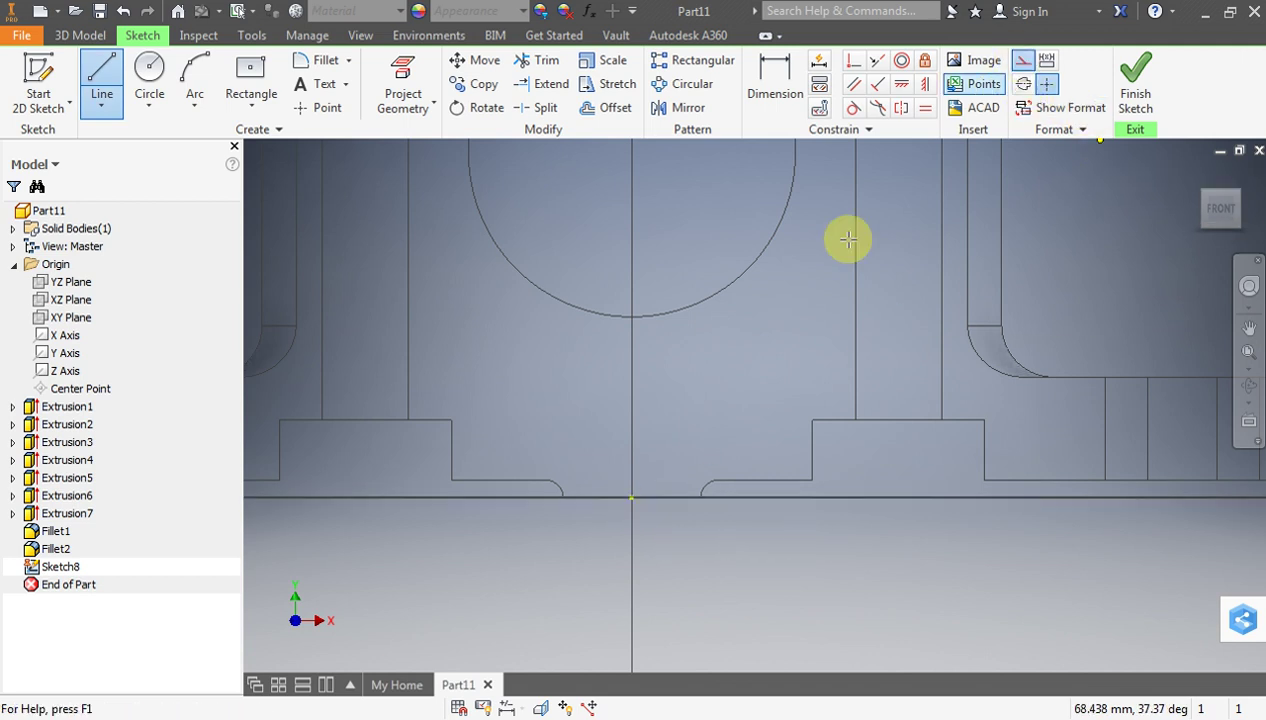
left_click(631, 497)
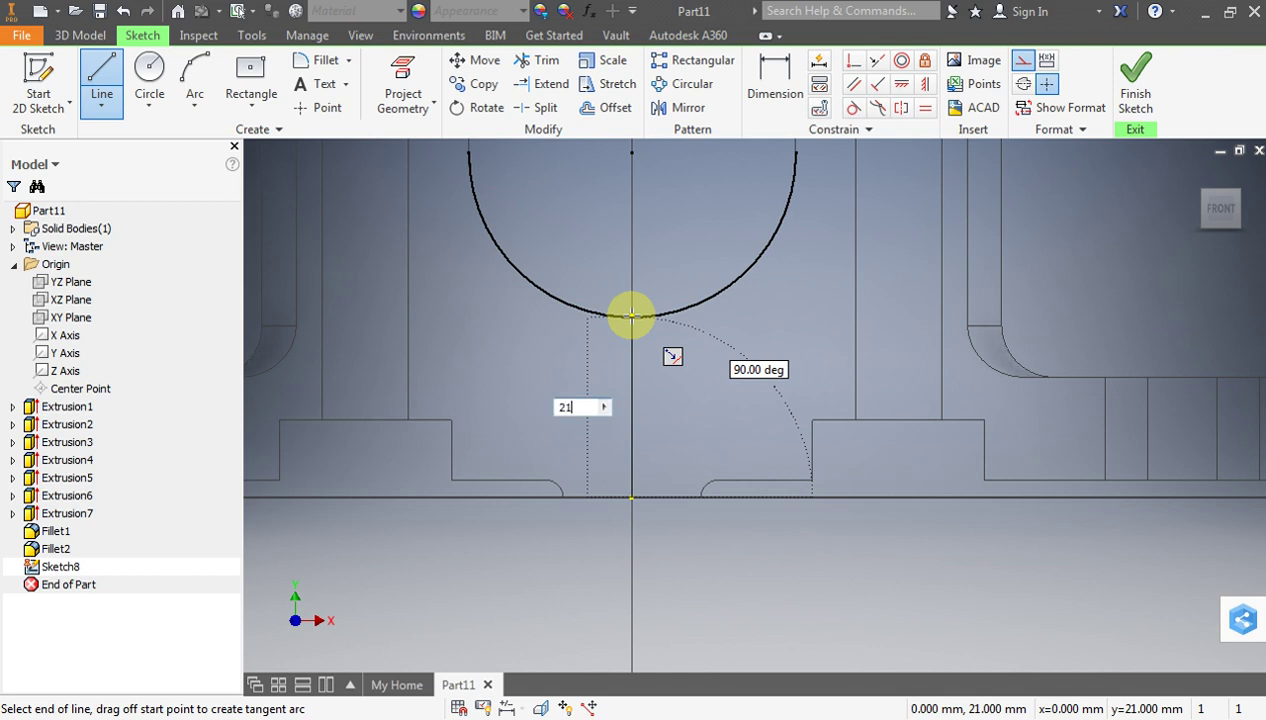
type(".500")
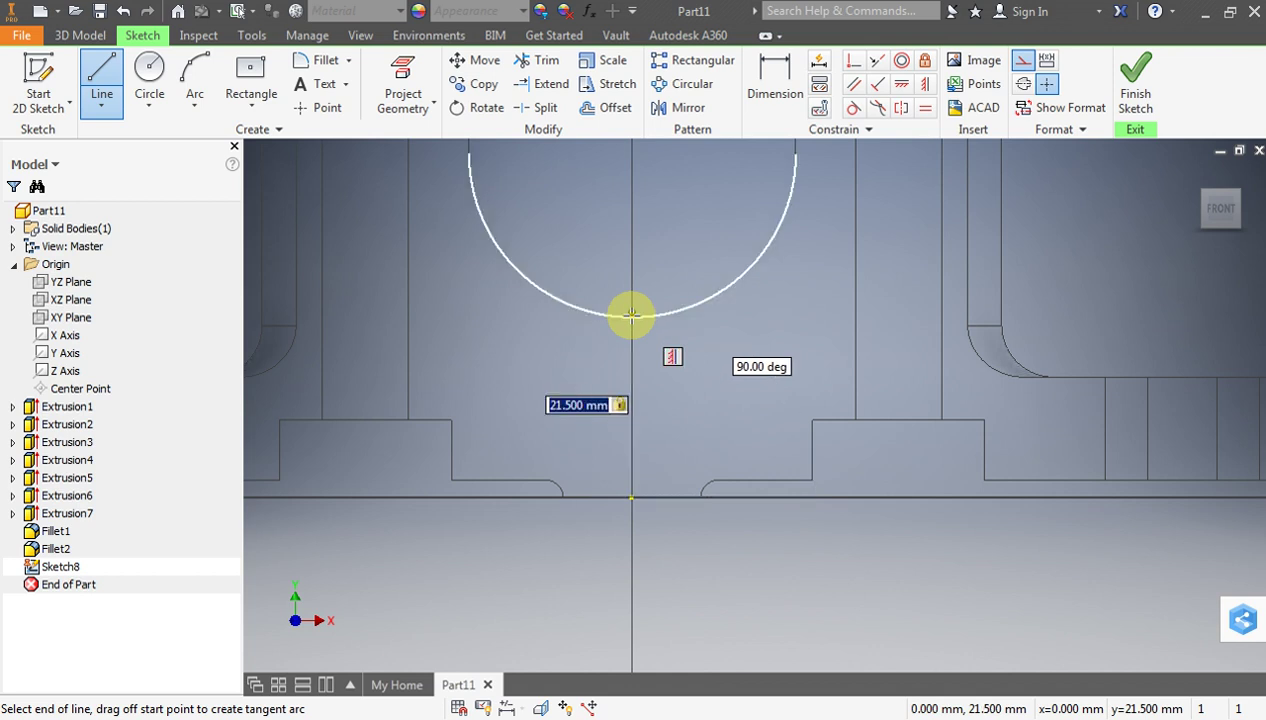
key("Return")
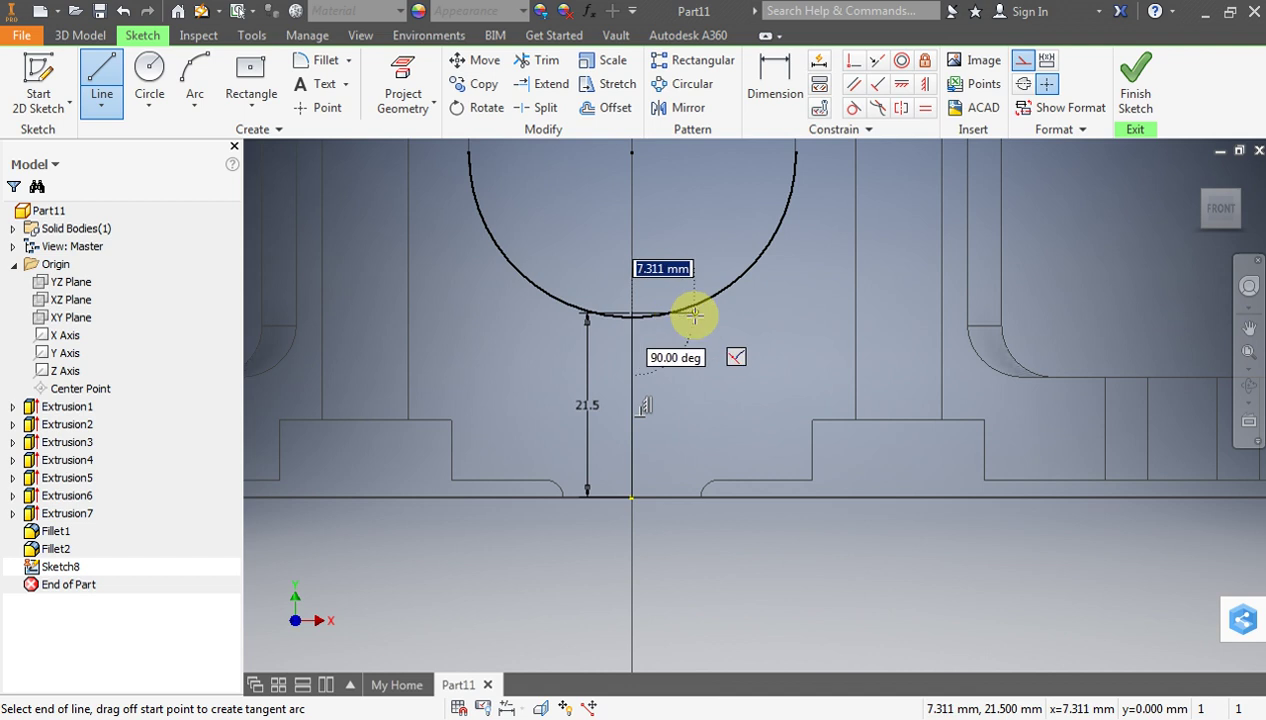
type("3")
key("Return")
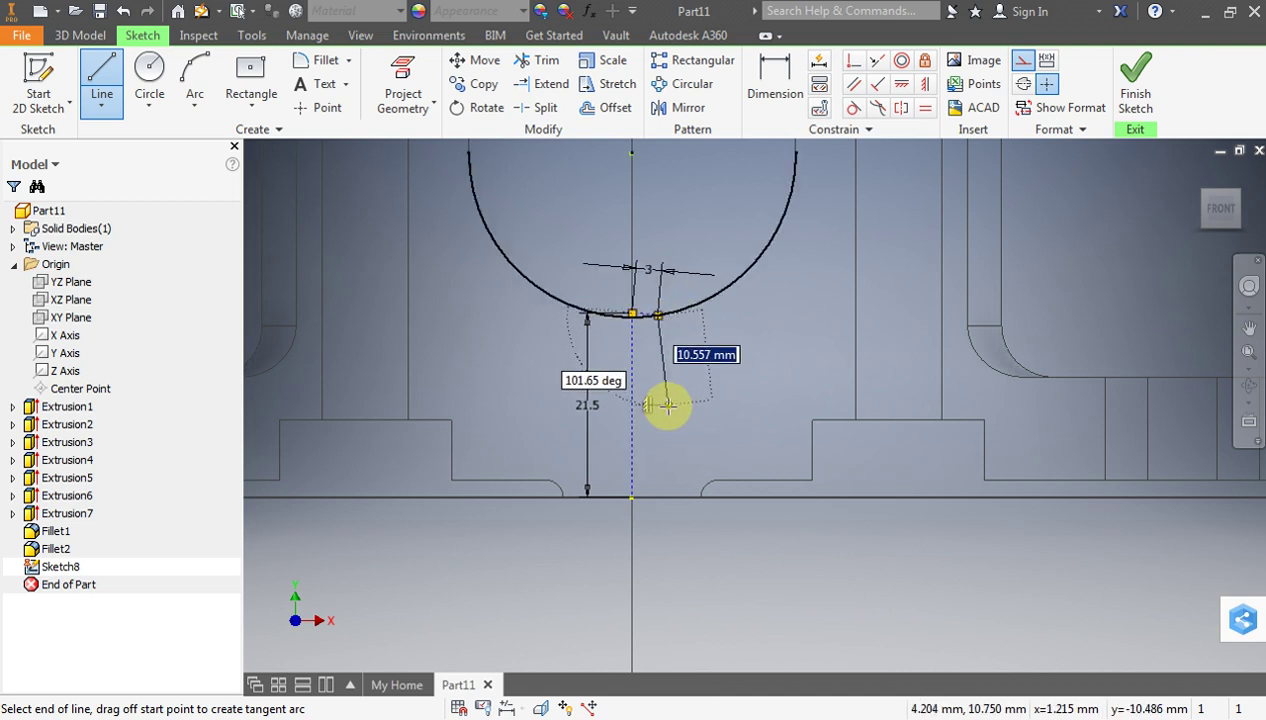
key("Escape")
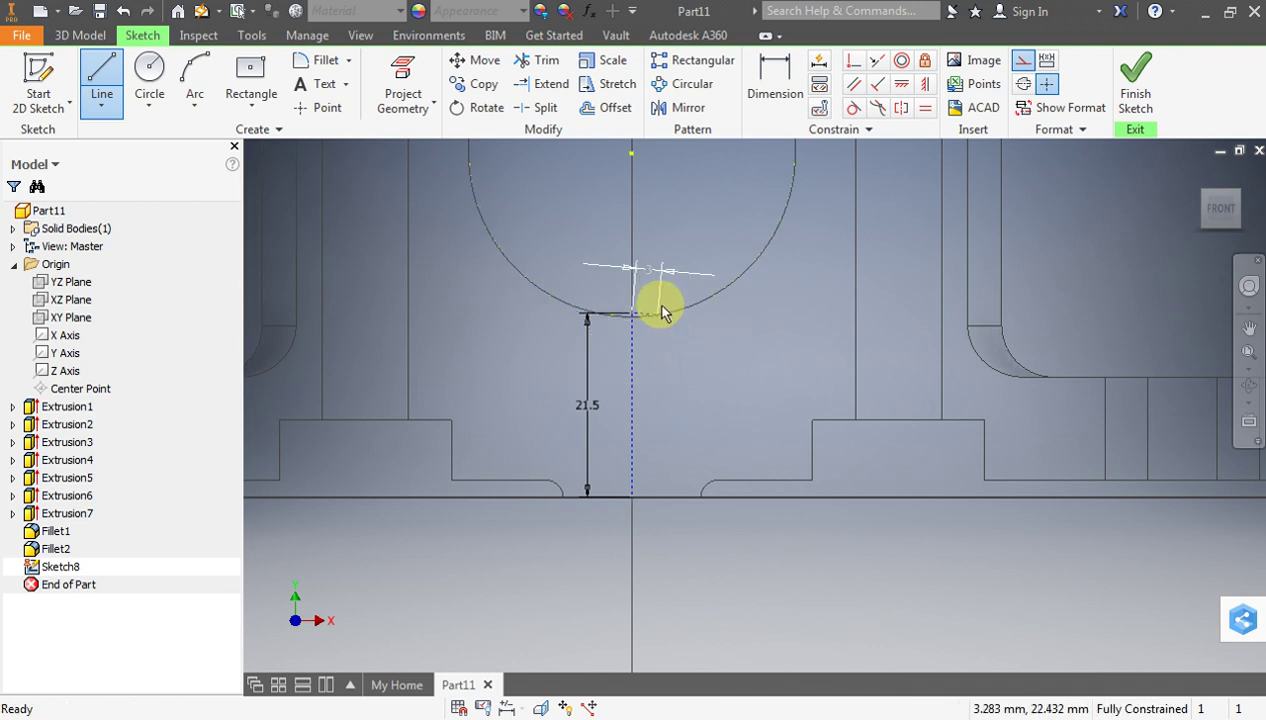
scroll(656, 302, "down", 2)
scroll(651, 310, "down", 2)
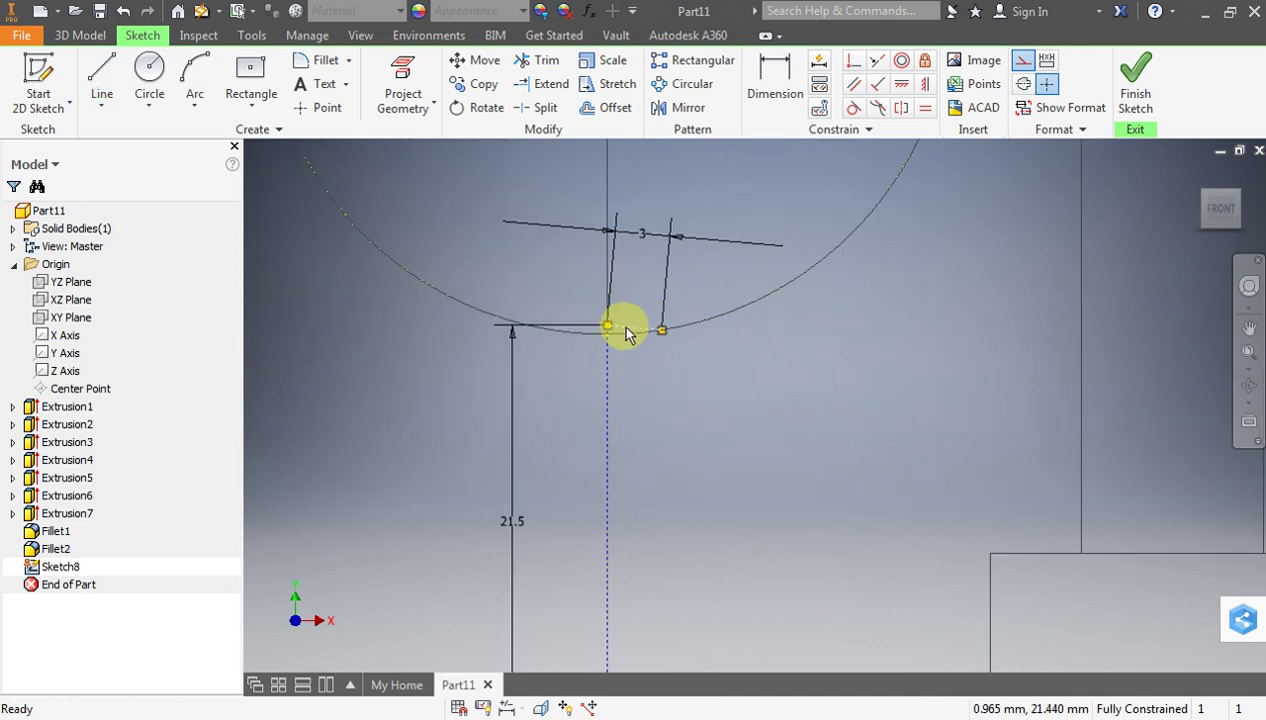
key("ctrl+z")
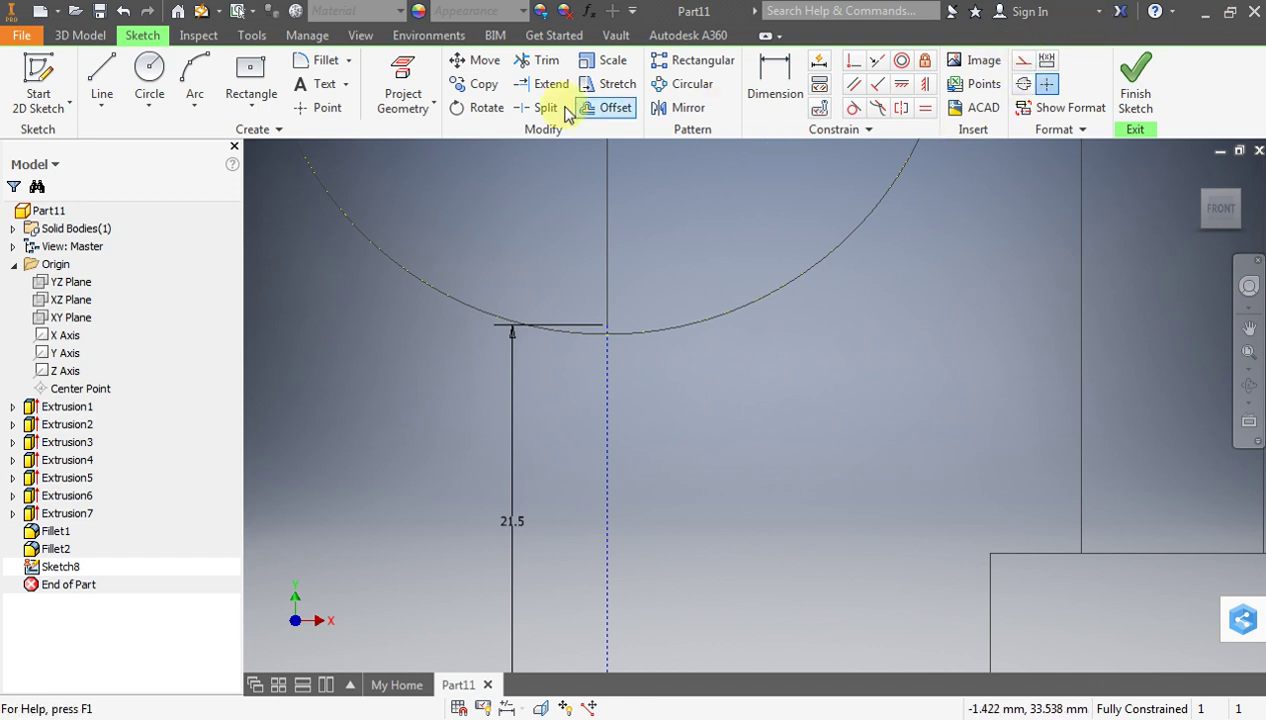
left_click(102, 75)
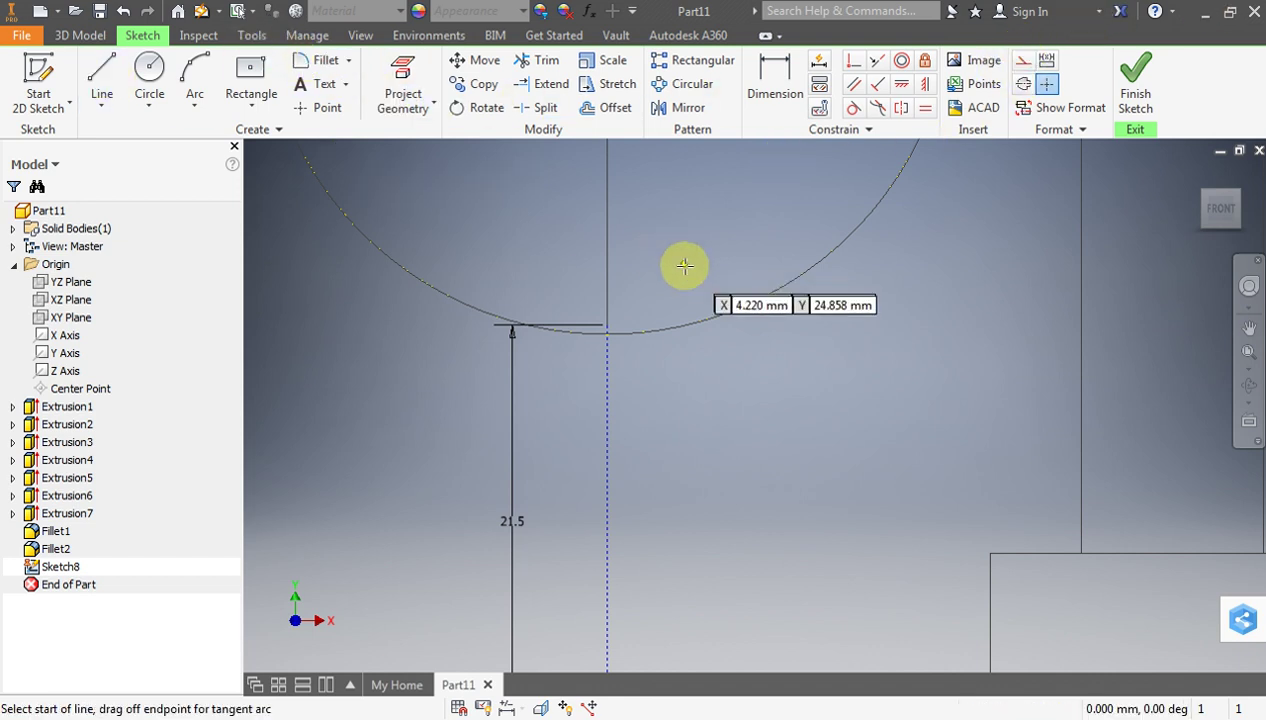
left_click(608, 324)
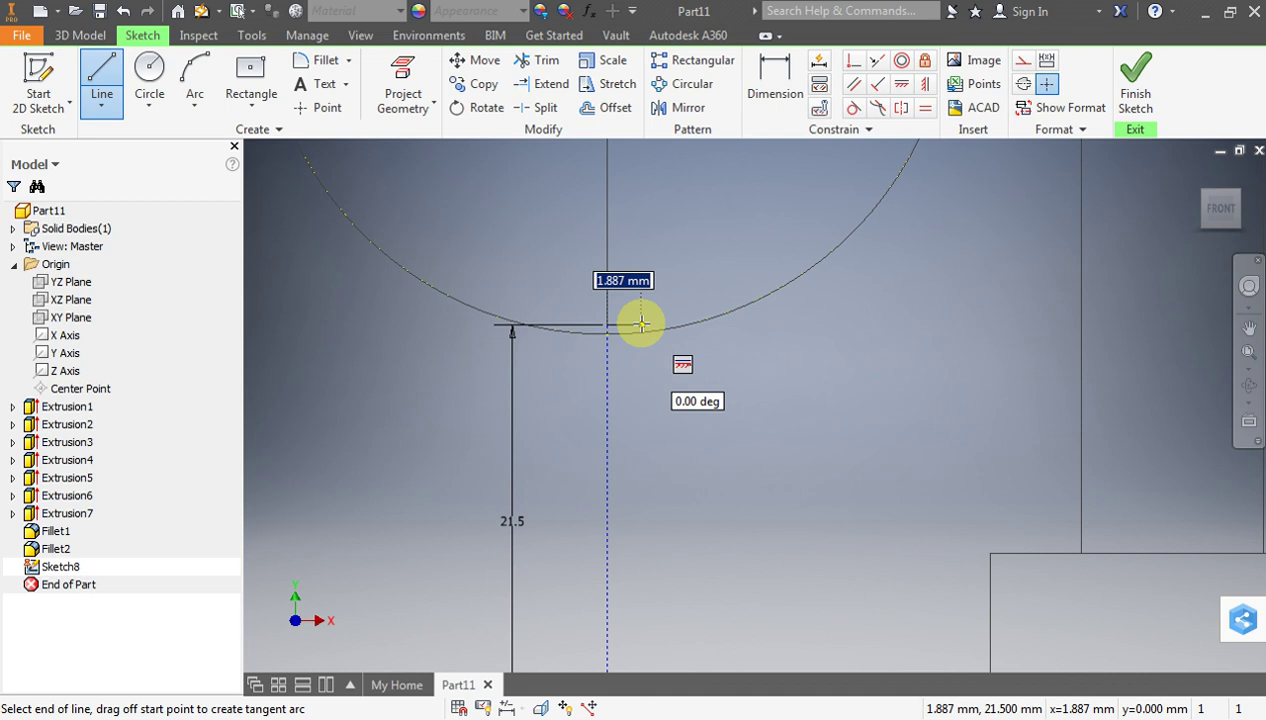
type("3")
key("Return")
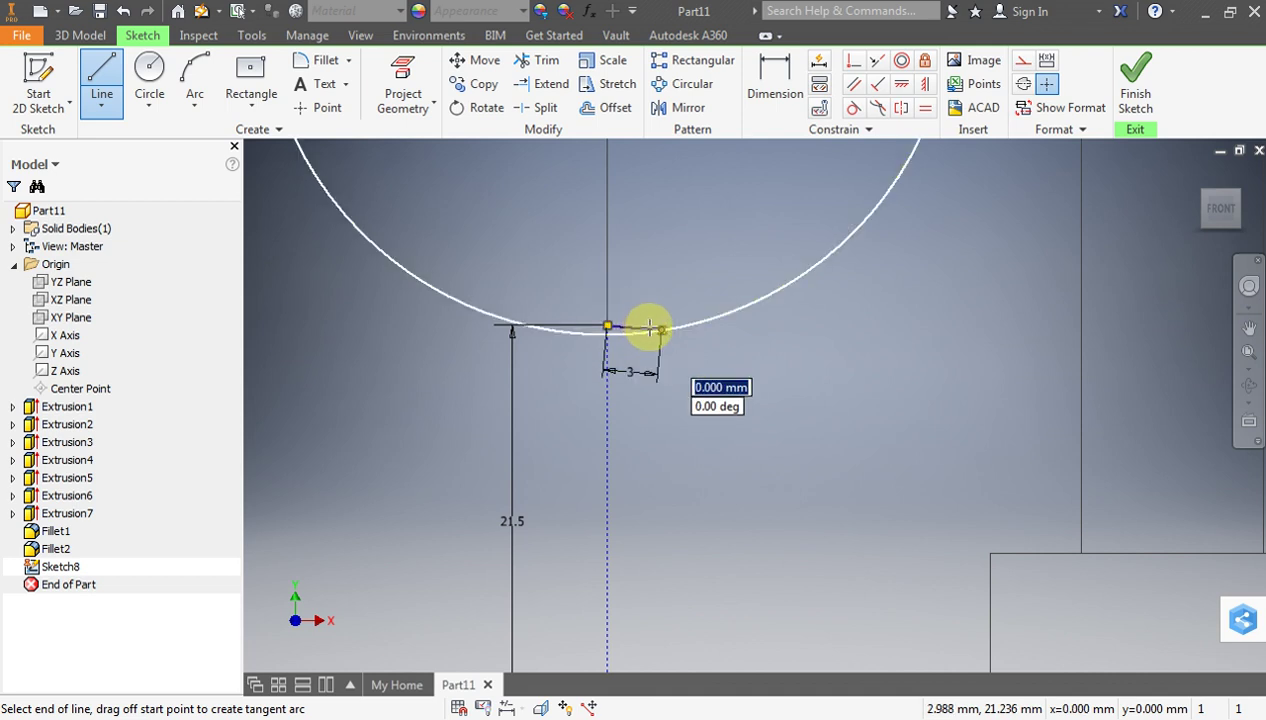
key("Escape")
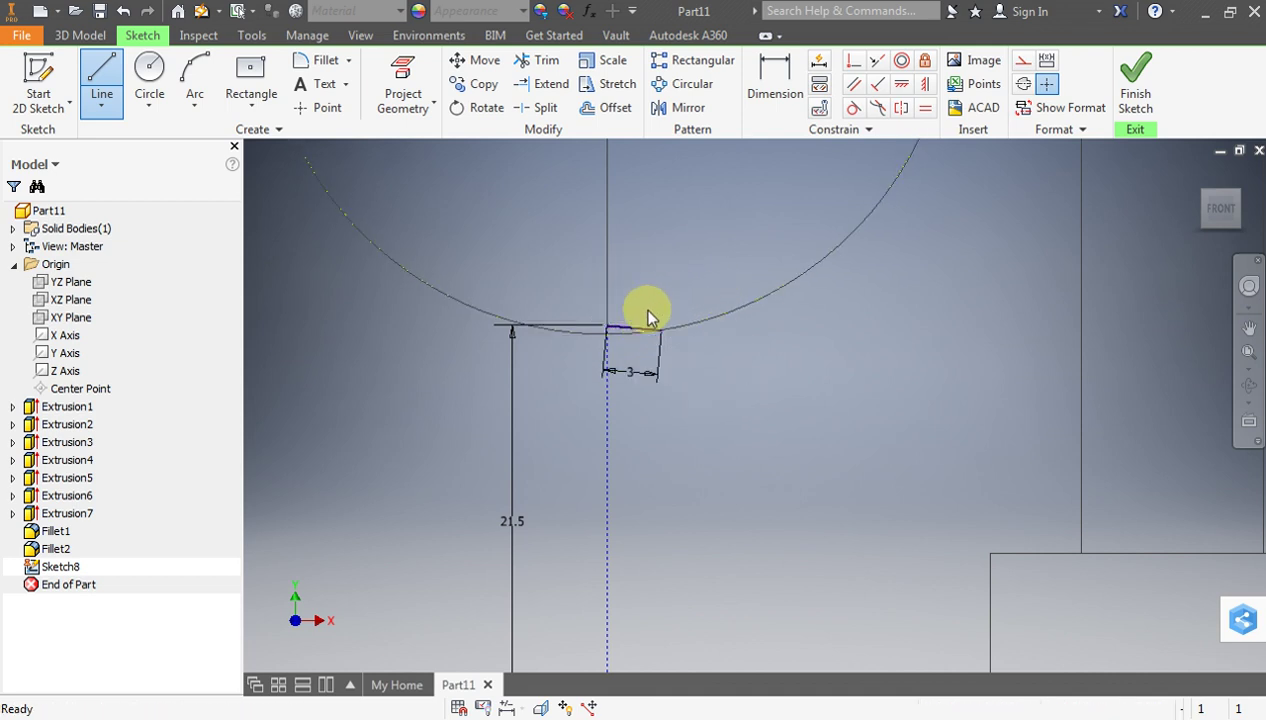
left_click(630, 330)
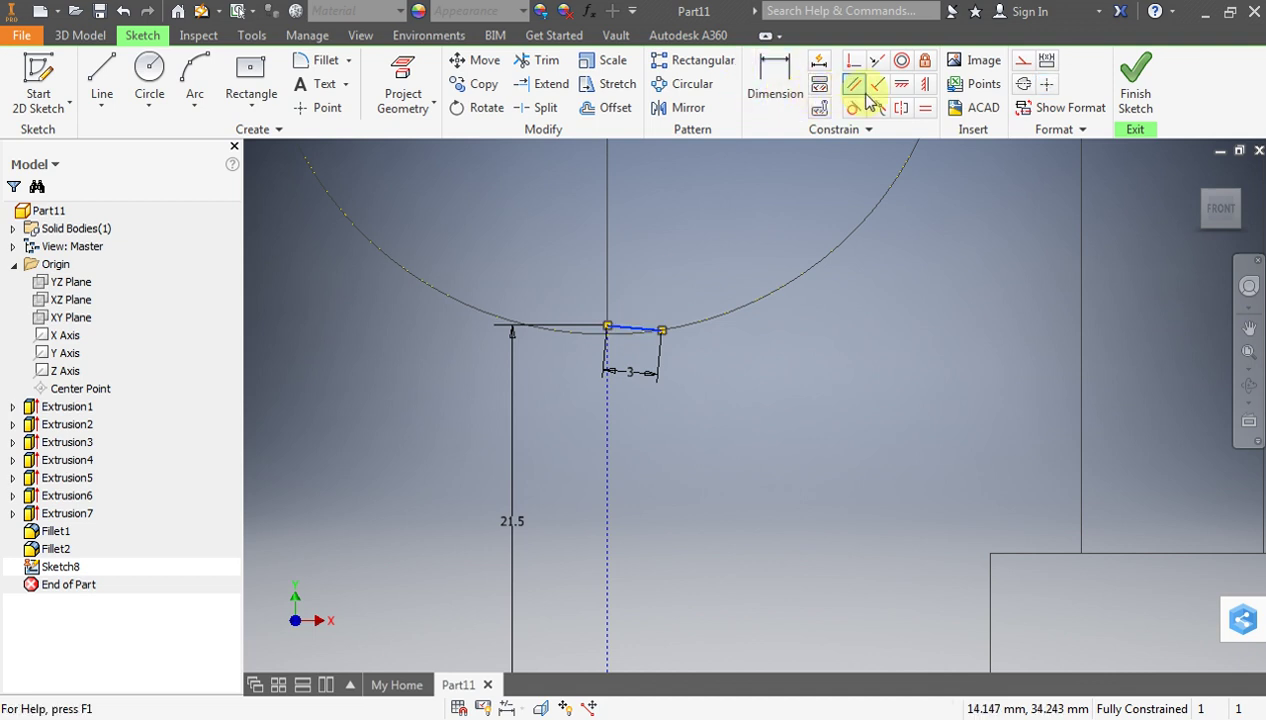
left_click(901, 88)
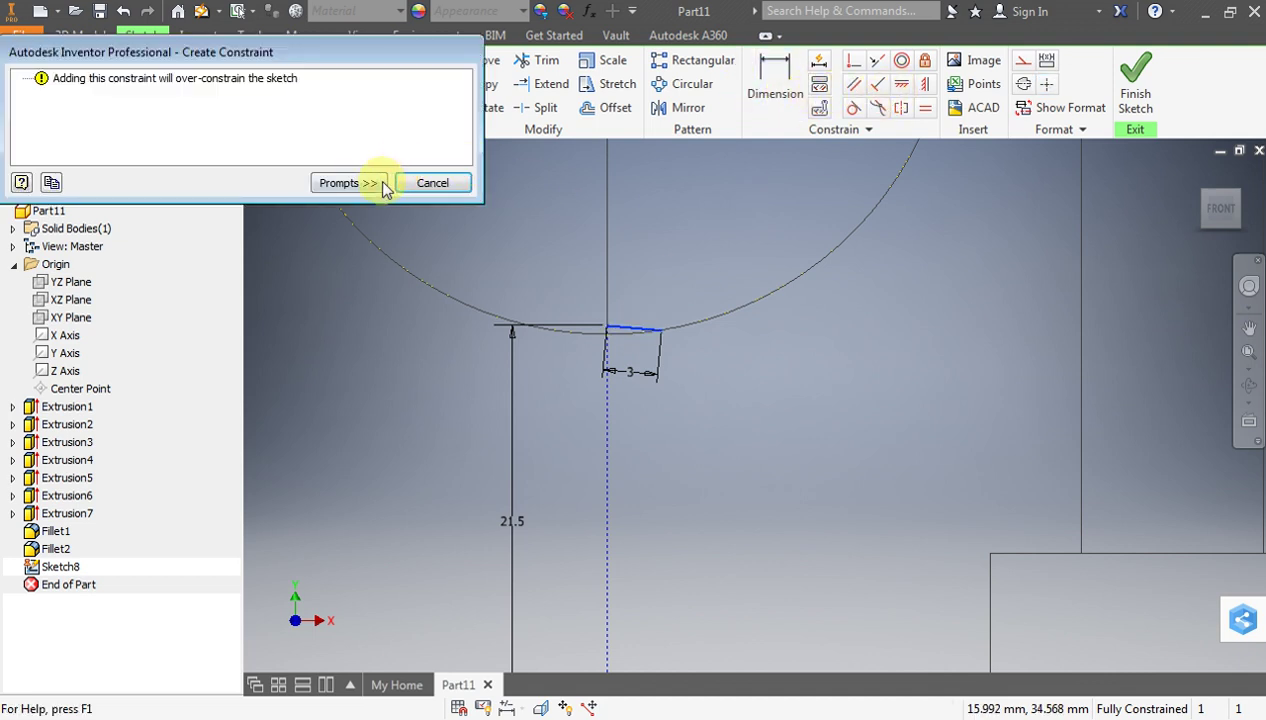
left_click(432, 184)
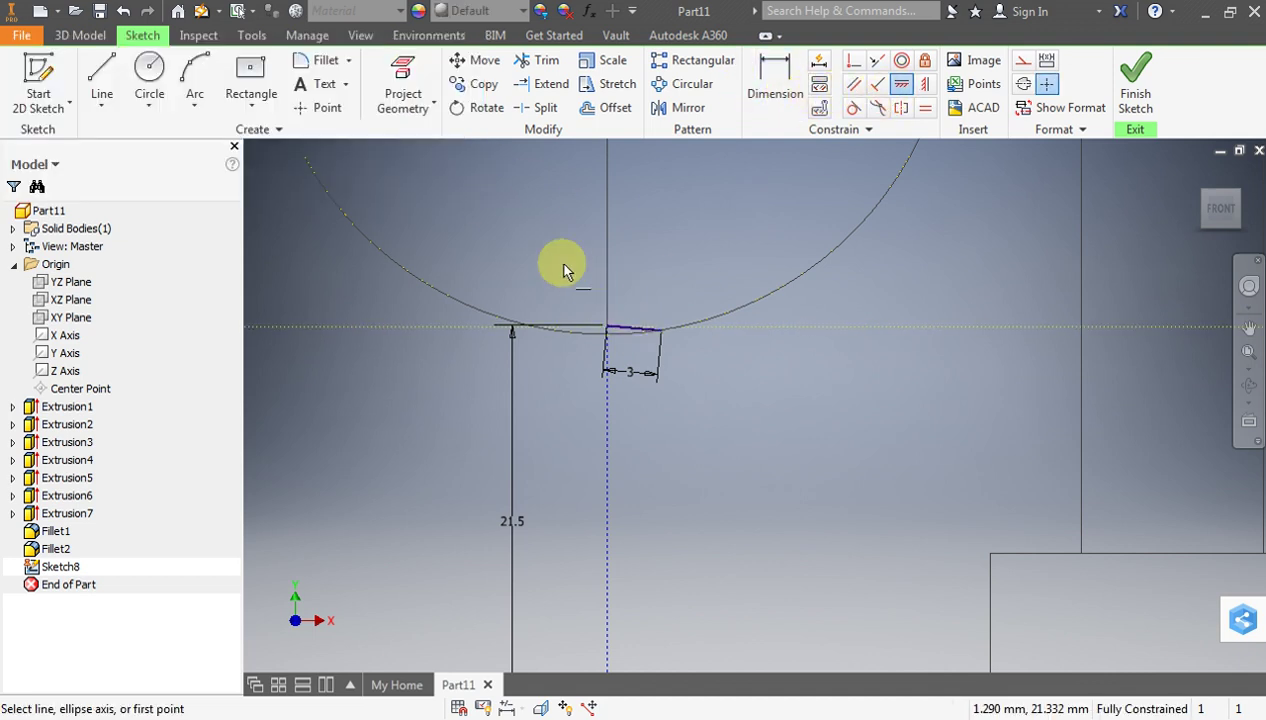
key("Escape")
left_click_drag(641, 379, 605, 330)
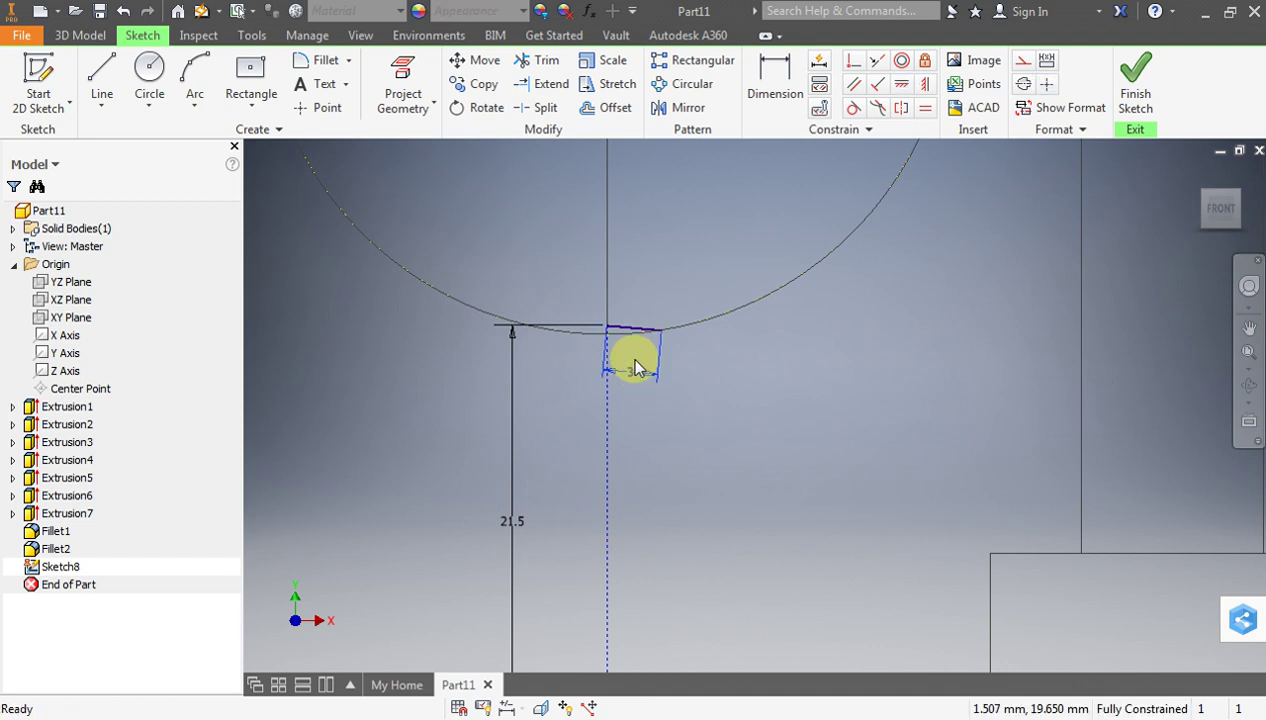
key("Delete")
left_click(641, 331)
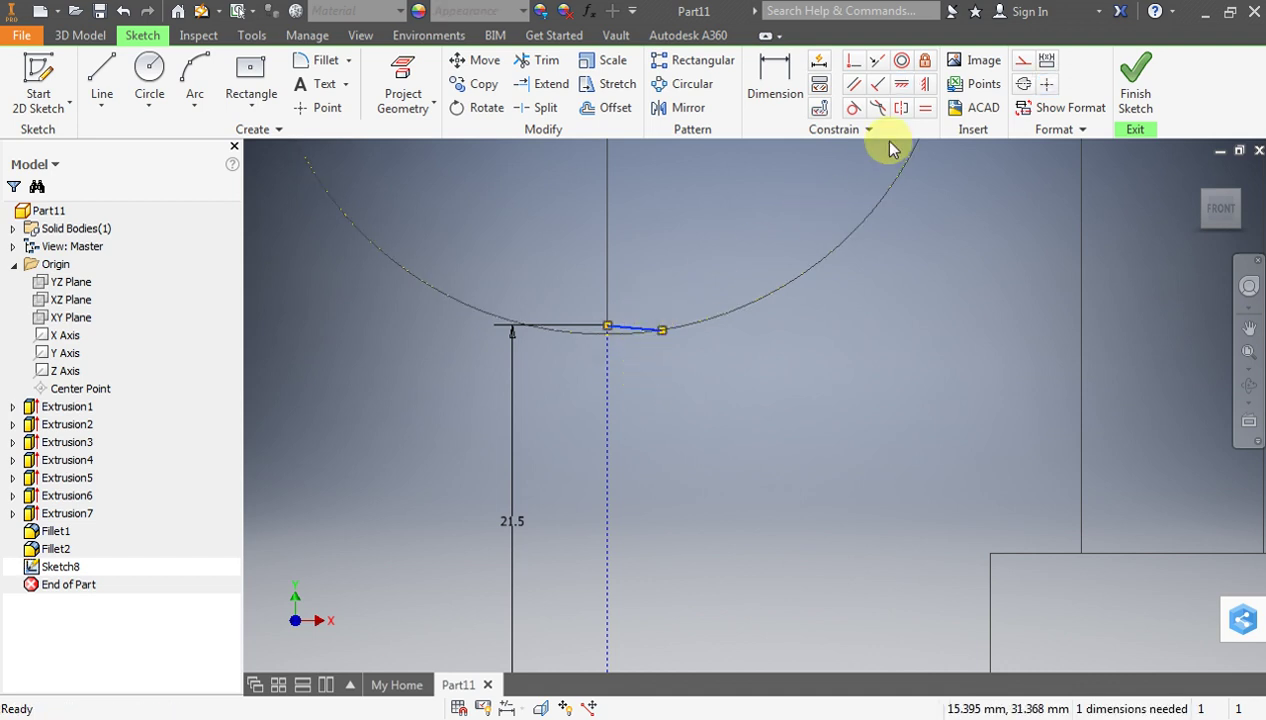
left_click(900, 84)
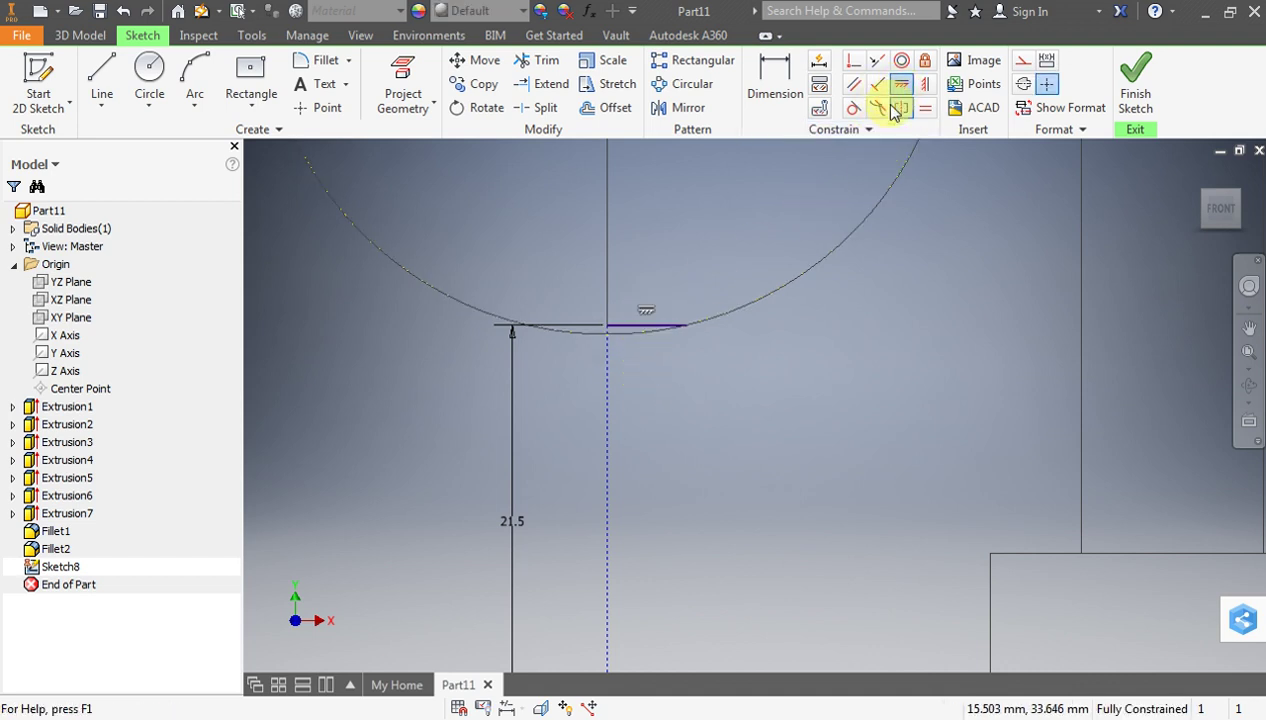
left_click(656, 328)
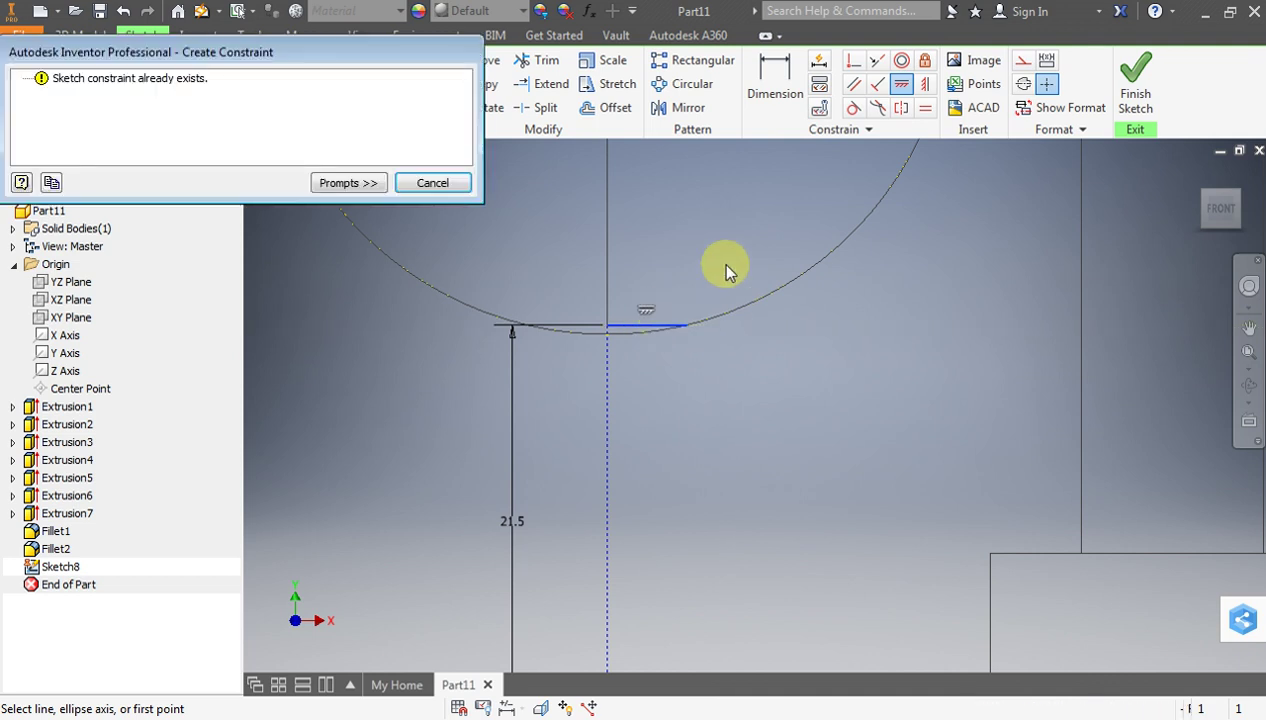
left_click(452, 183)
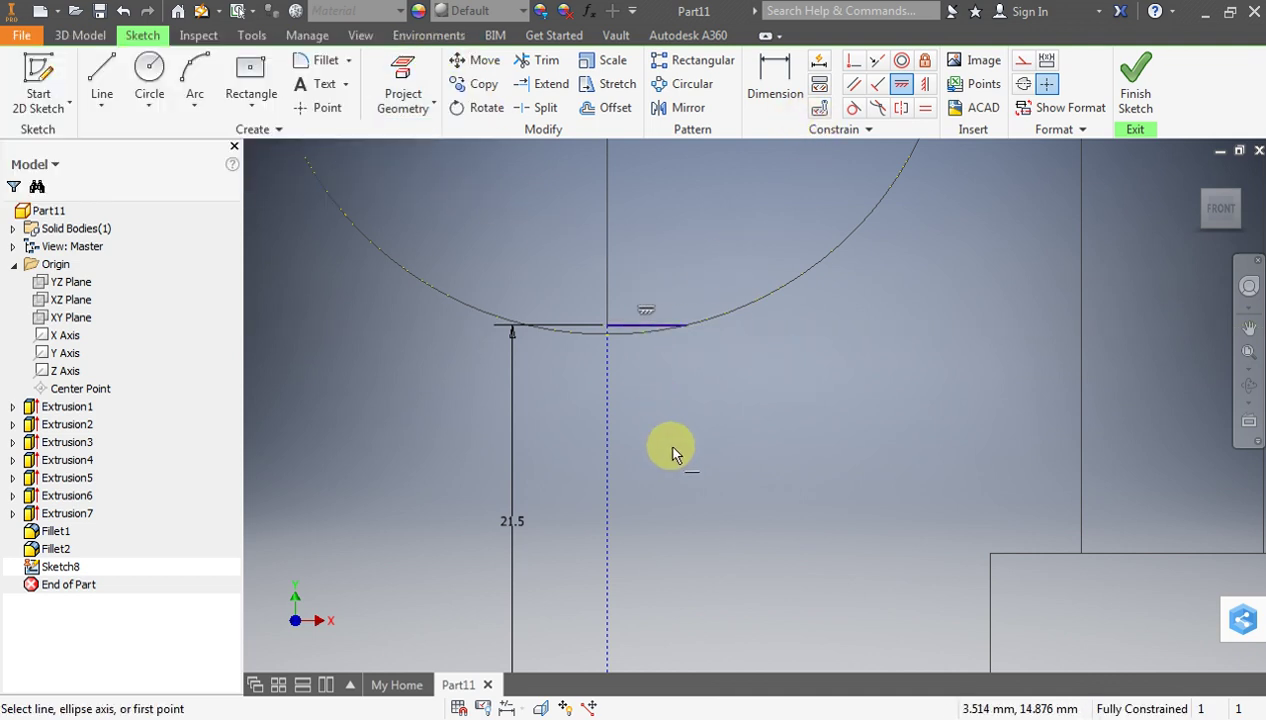
key("Escape")
key("Delete")
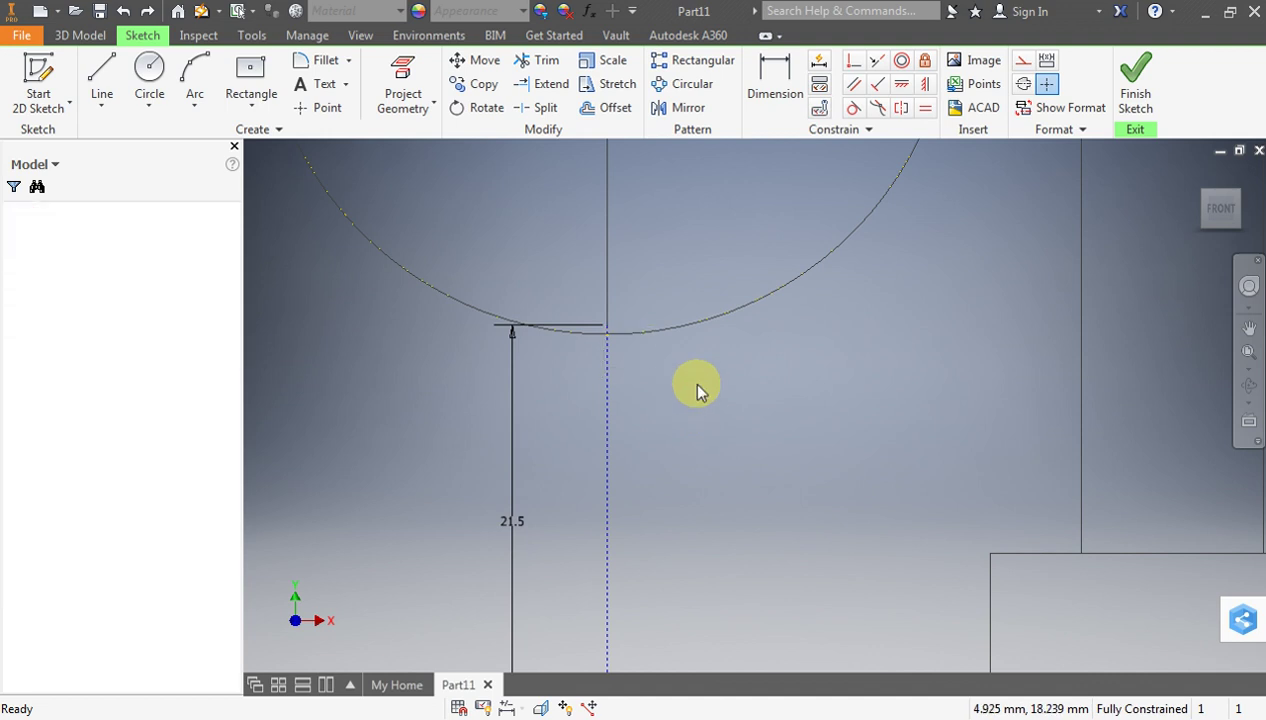
left_click(770, 66)
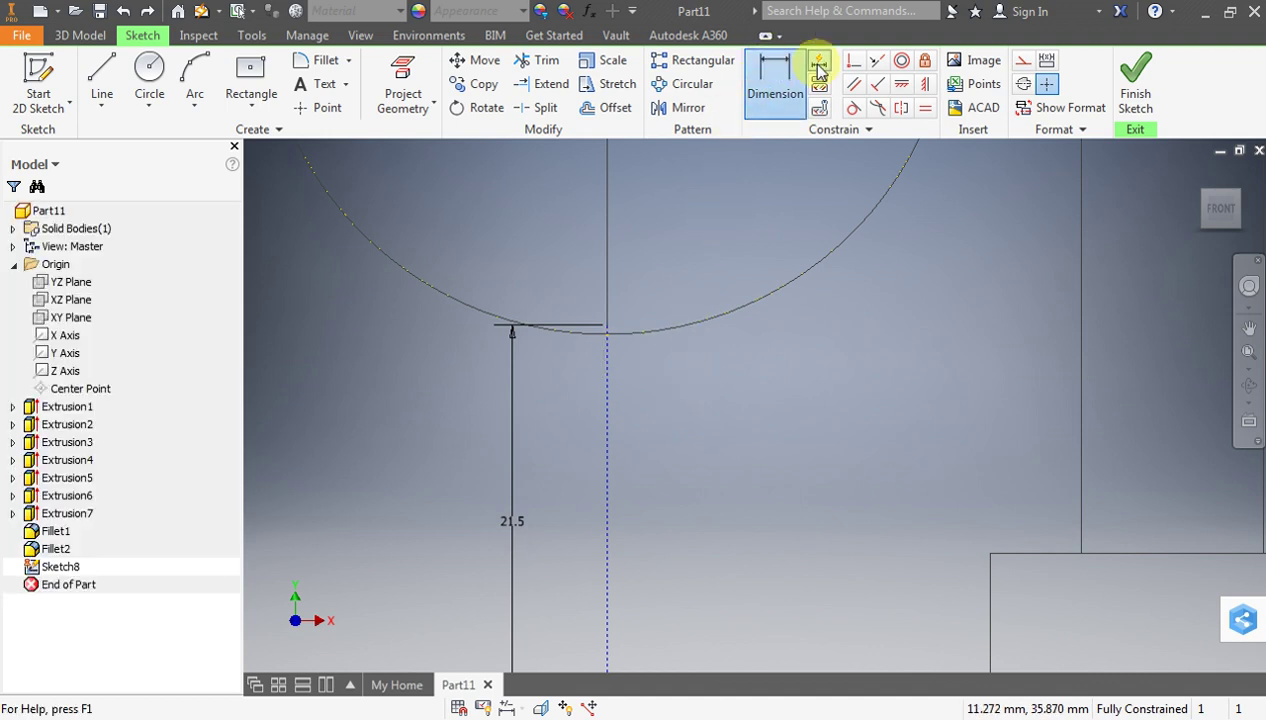
Try a 3 mm line from the circle bottom, then undo it
left_click(101, 72)
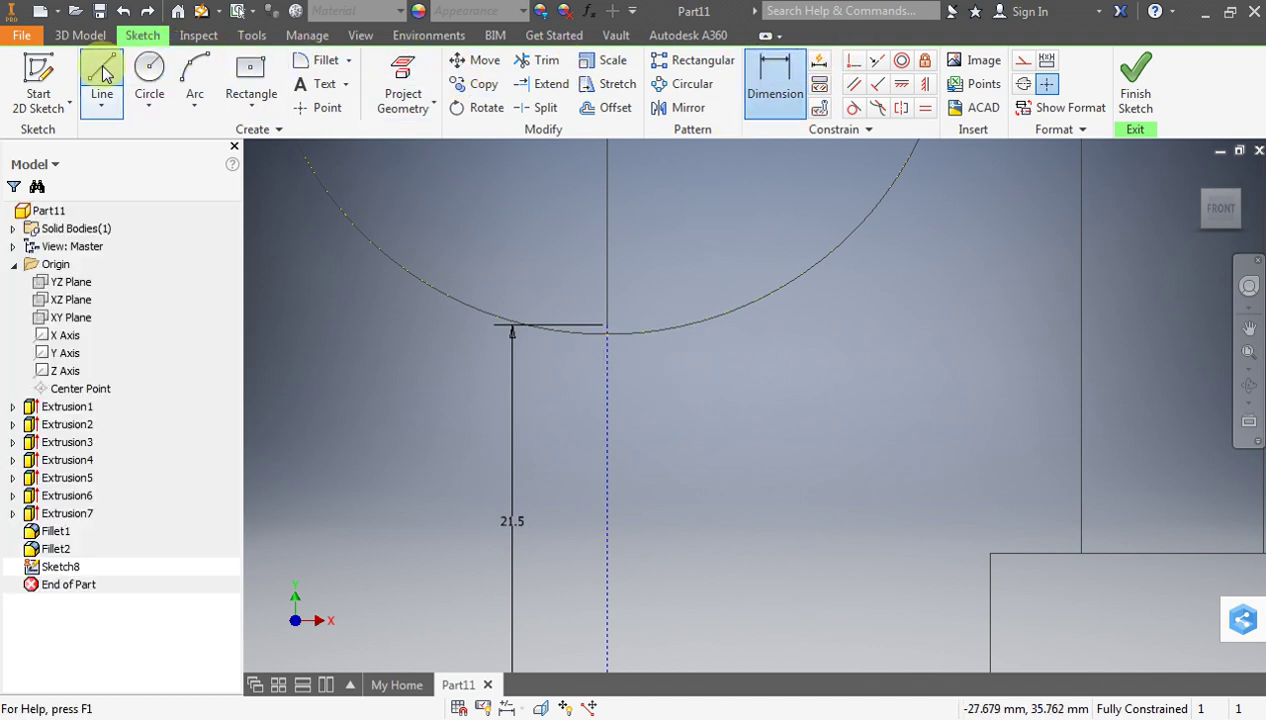
left_click(606, 327)
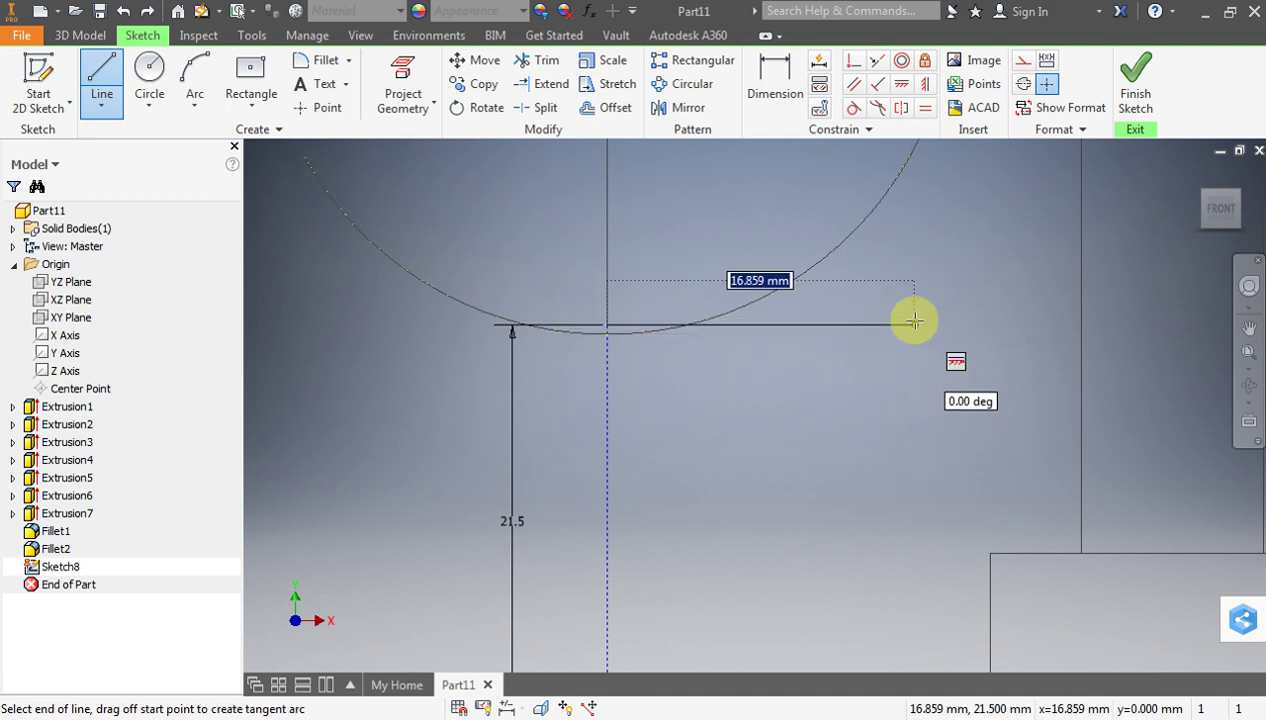
type("3")
key("Return")
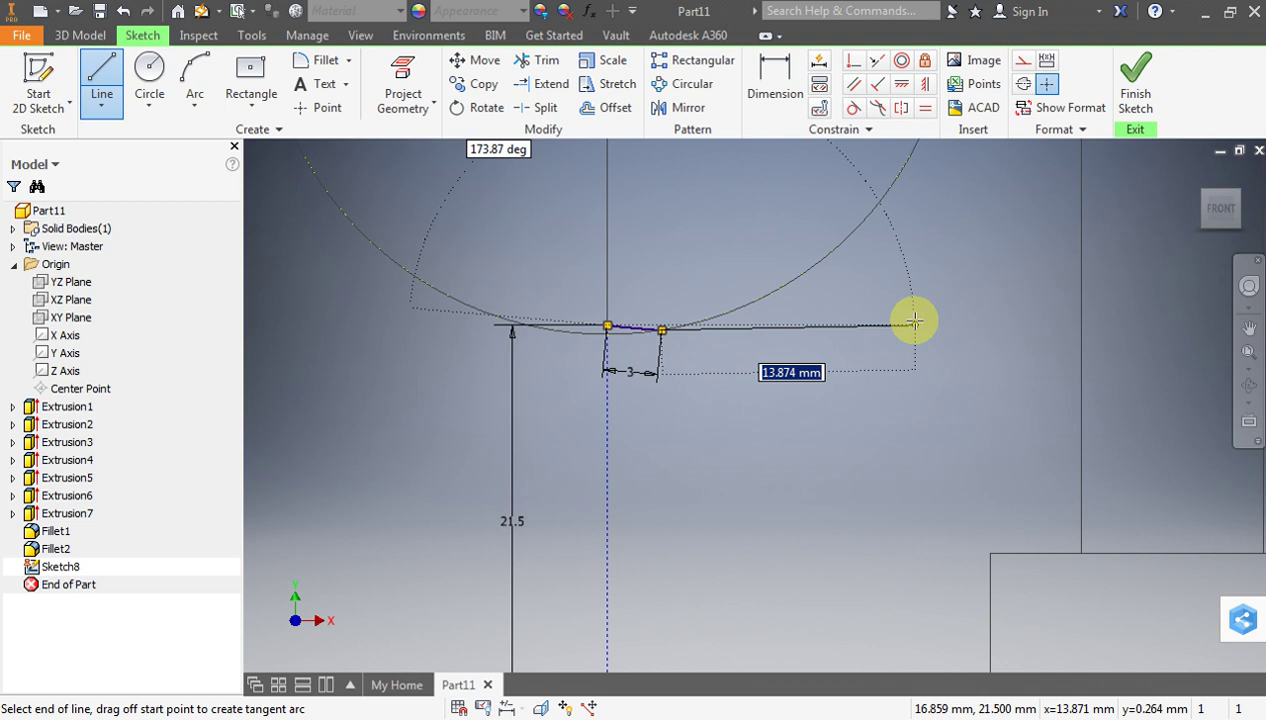
key("Escape")
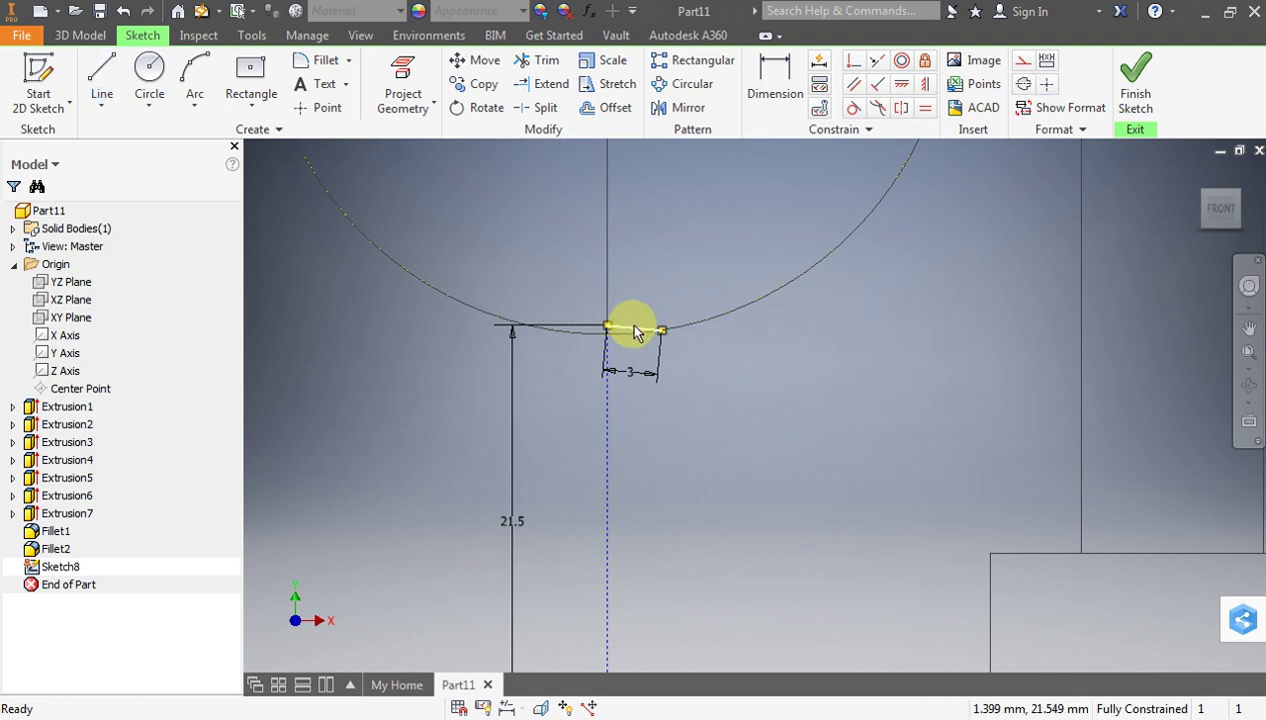
key("ctrl+z")
scroll(637, 285, "down", 2)
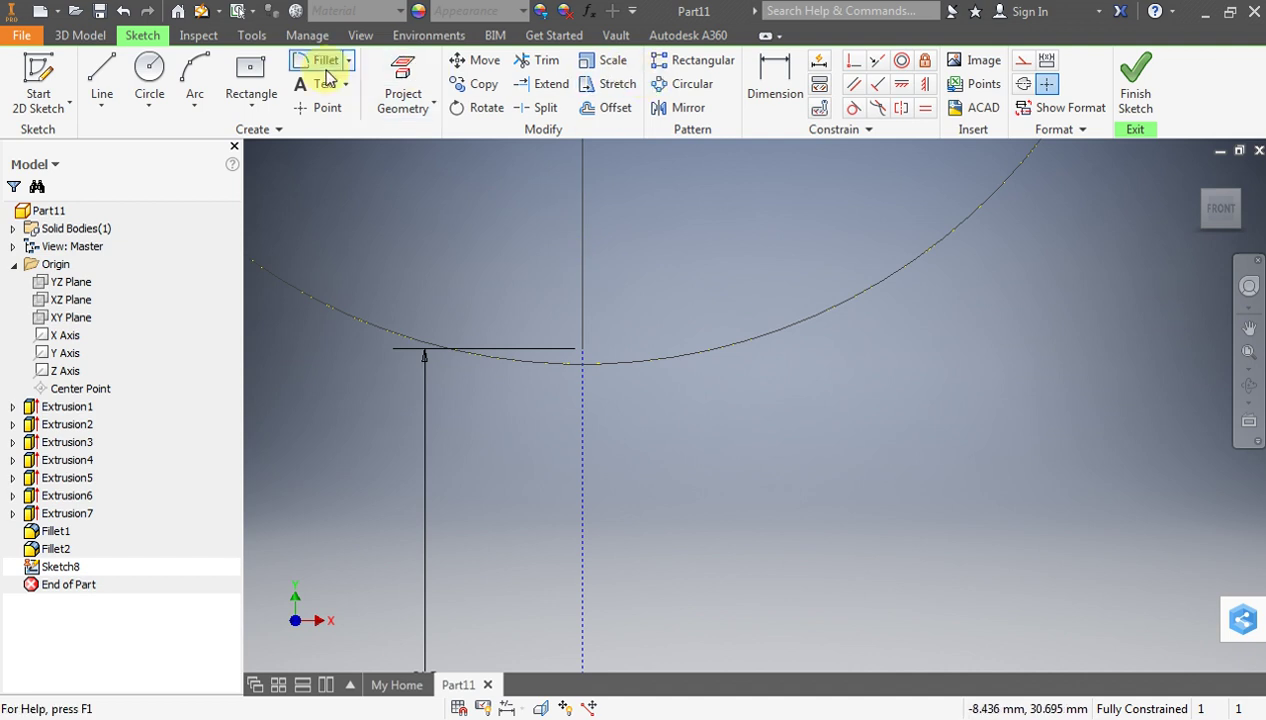
Draw a horizontal line from the centre line at the bore bottom
left_click(101, 72)
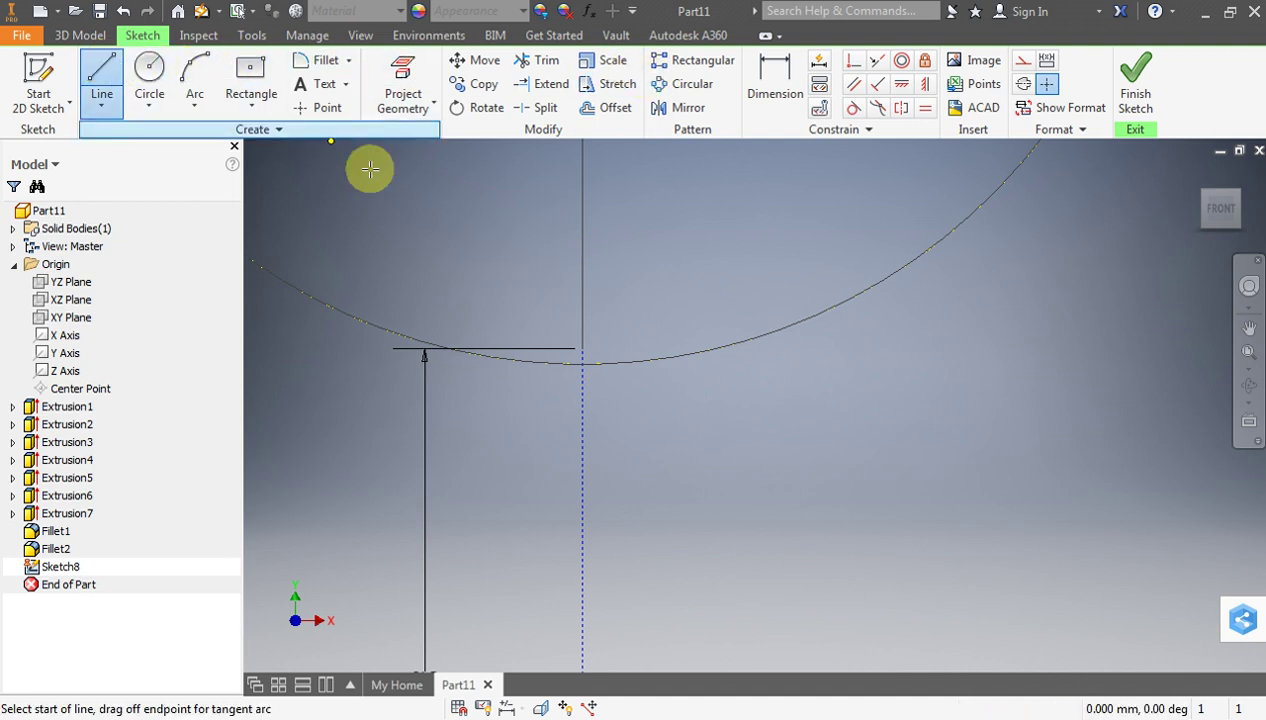
left_click(582, 348)
left_click(969, 348)
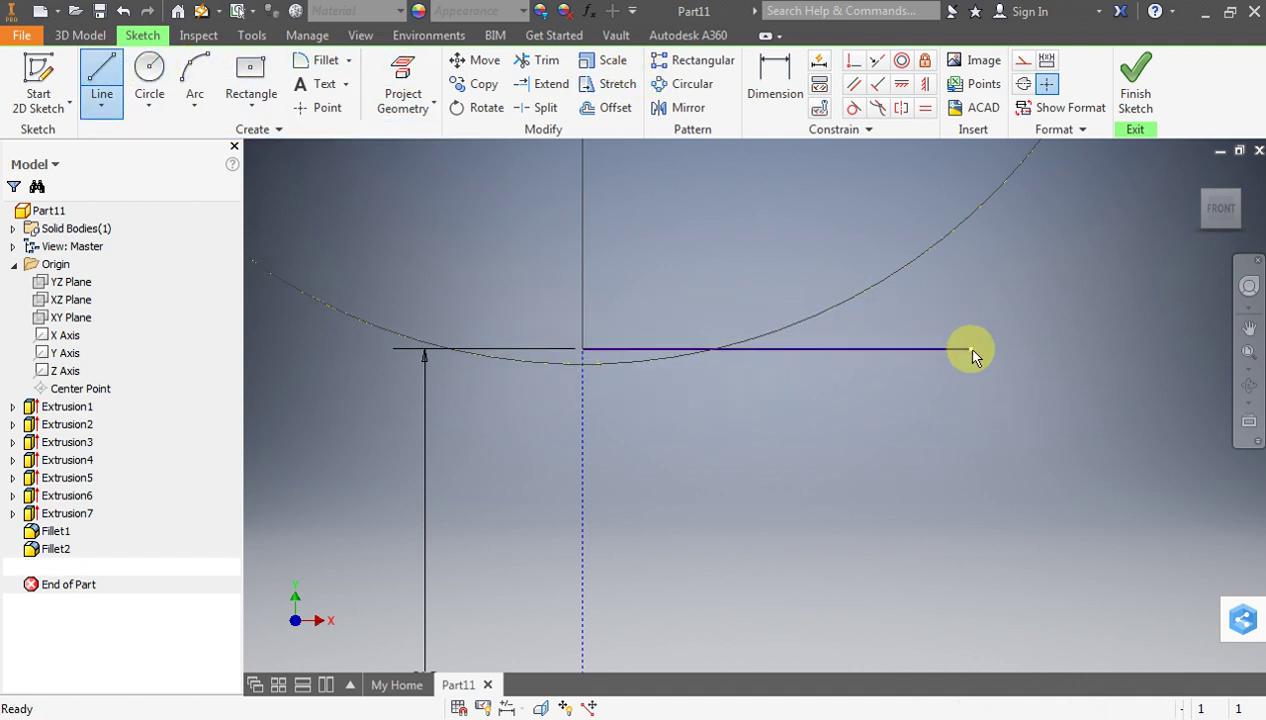
key("Escape")
Dimension the horizontal line to 3 mm and check it against the PDF drawing
left_click(765, 90)
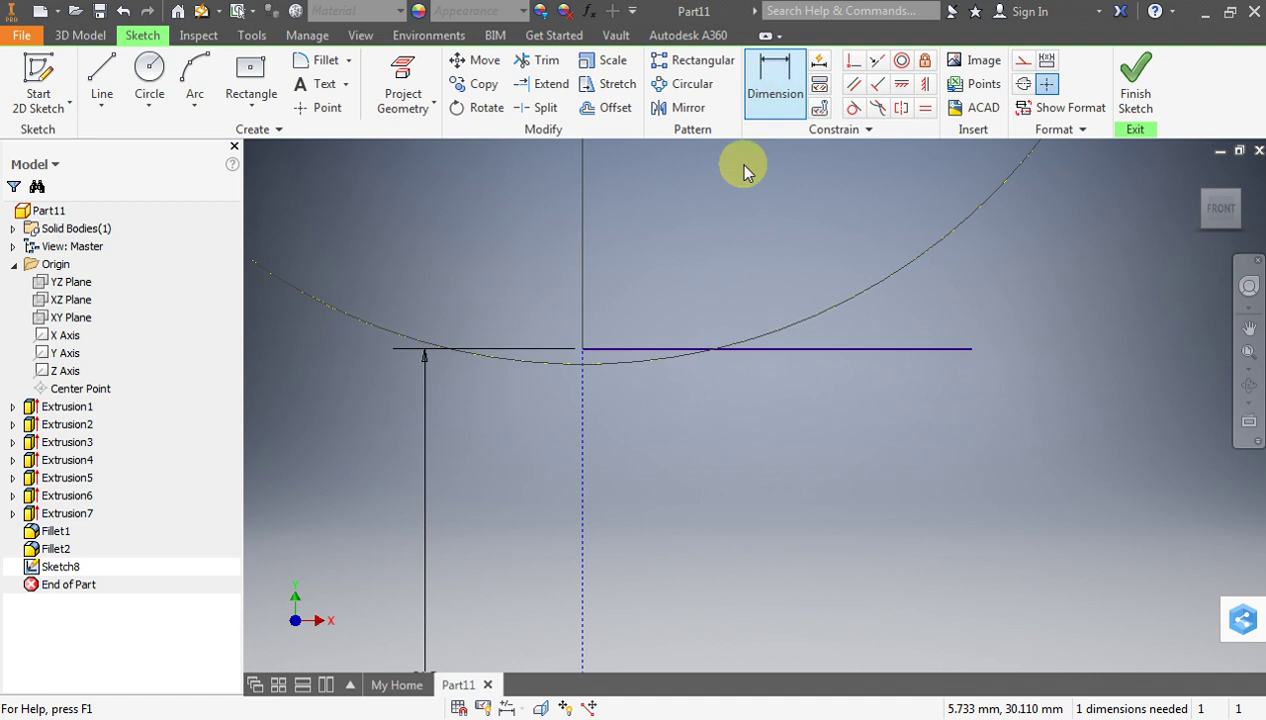
left_click(630, 347)
left_click(638, 290)
type("3")
key("Return")
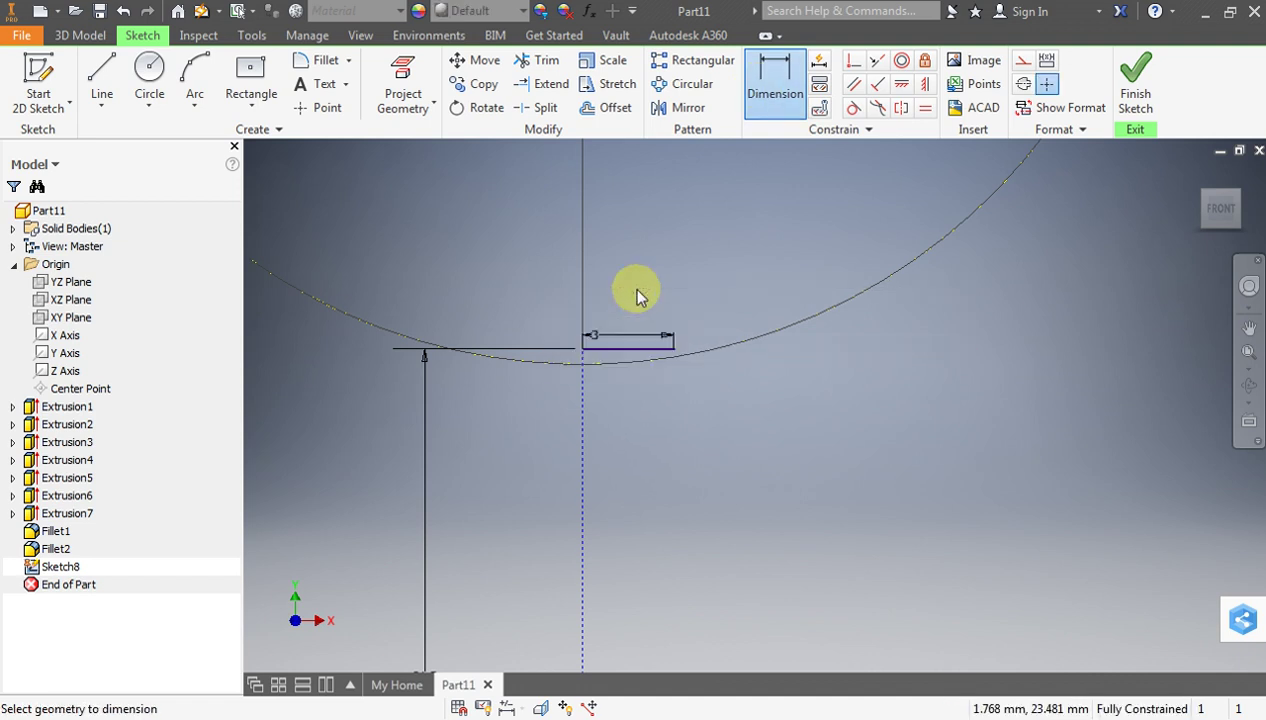
scroll(630, 282, "up", 5)
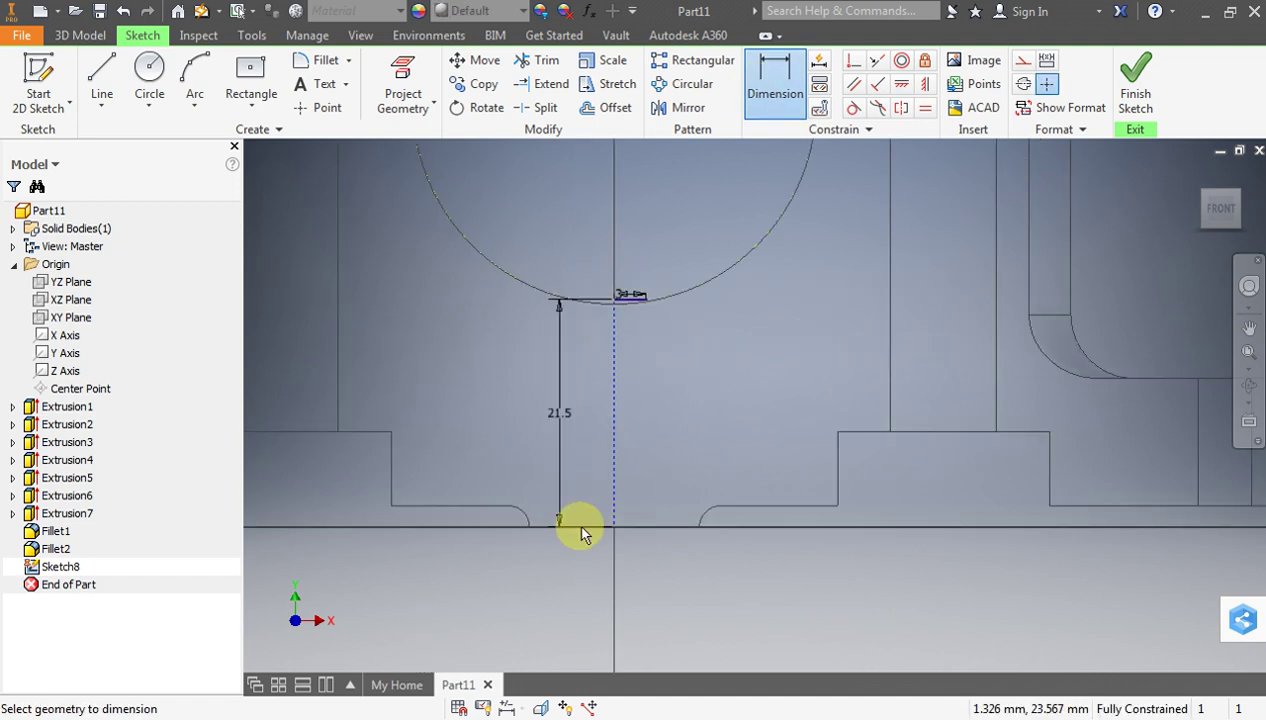
key("alt+Tab")
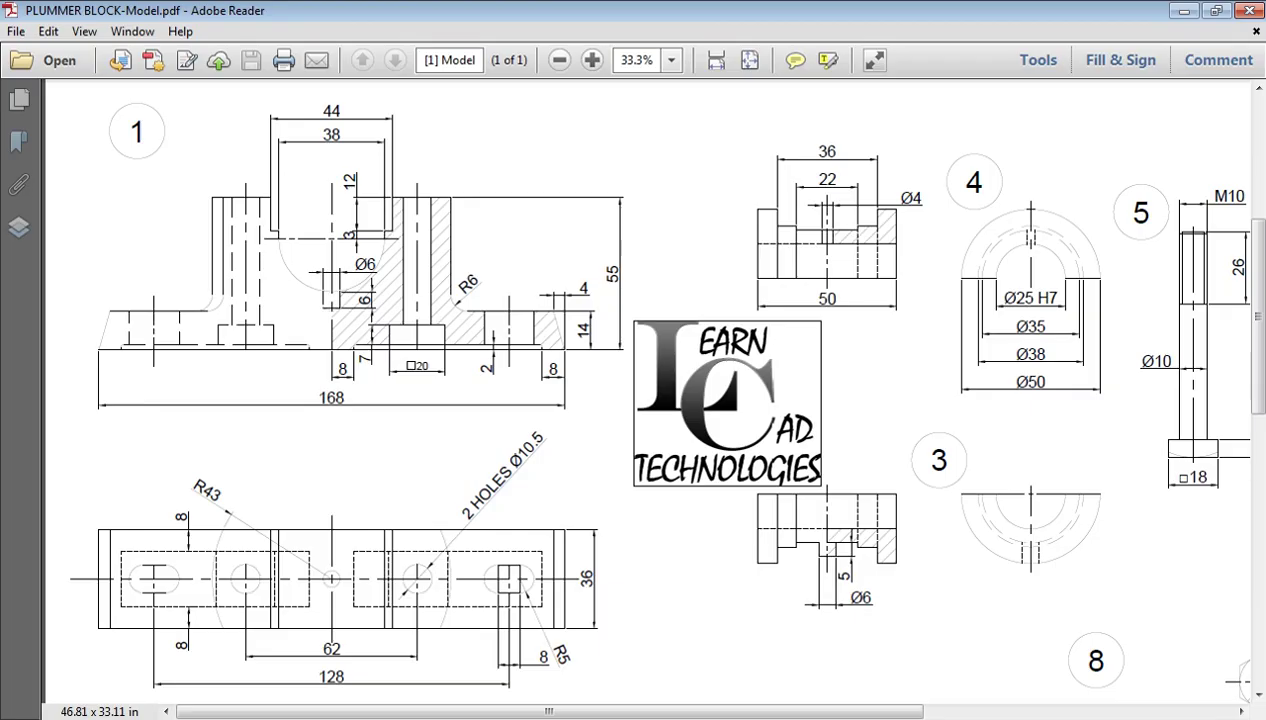
key("alt+Tab")
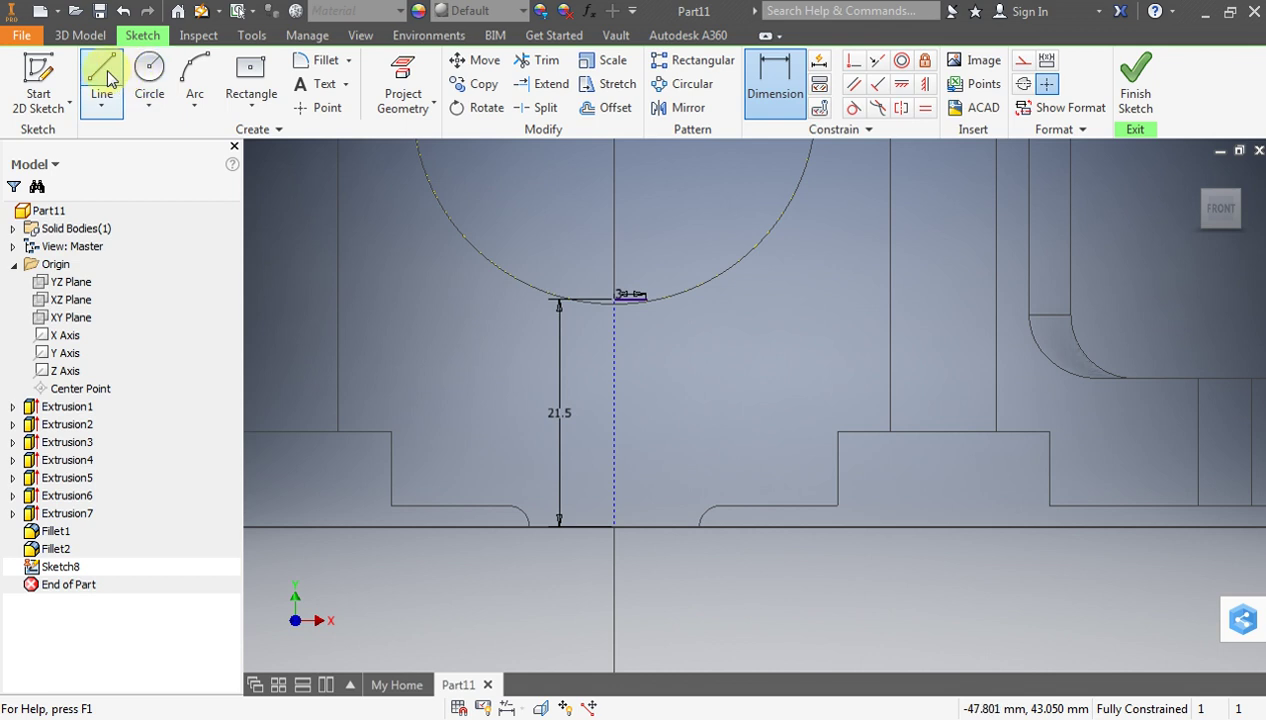
Draw a 6.1 mm vertical line down from the 3 mm line, then a 120° slant
left_click(101, 75)
left_click(645, 297)
type("6.1")
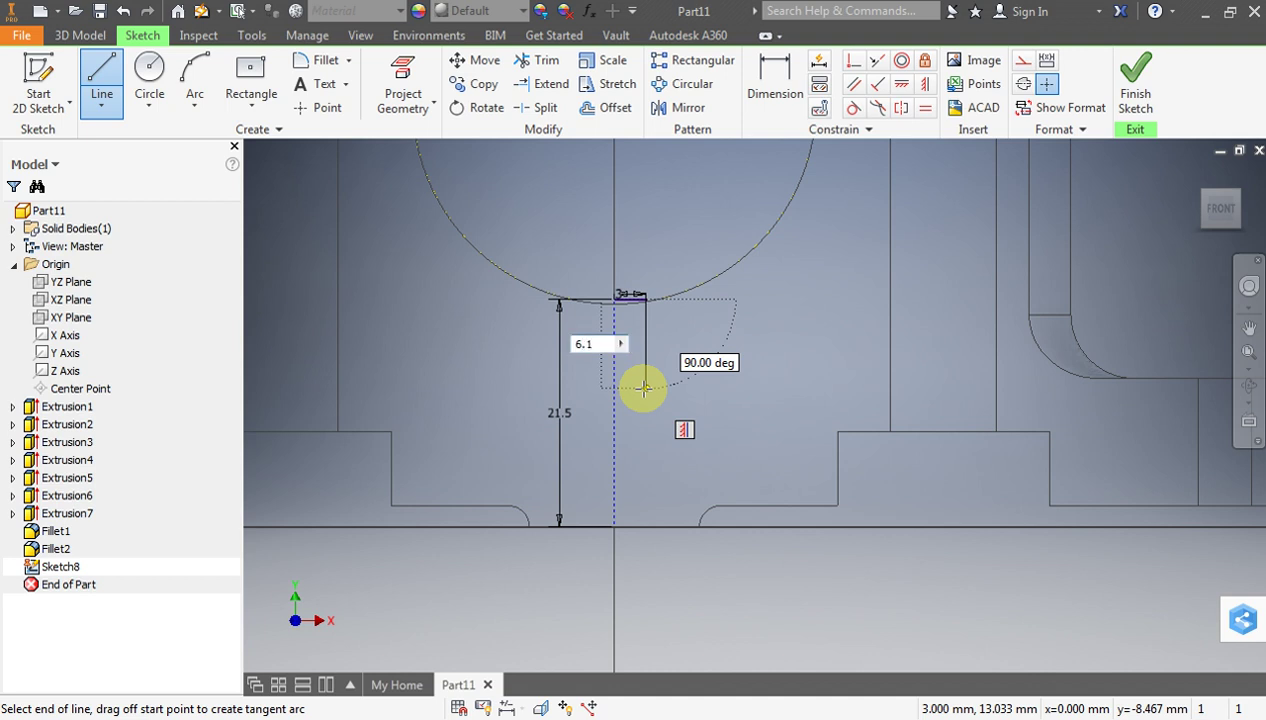
left_click(645, 388)
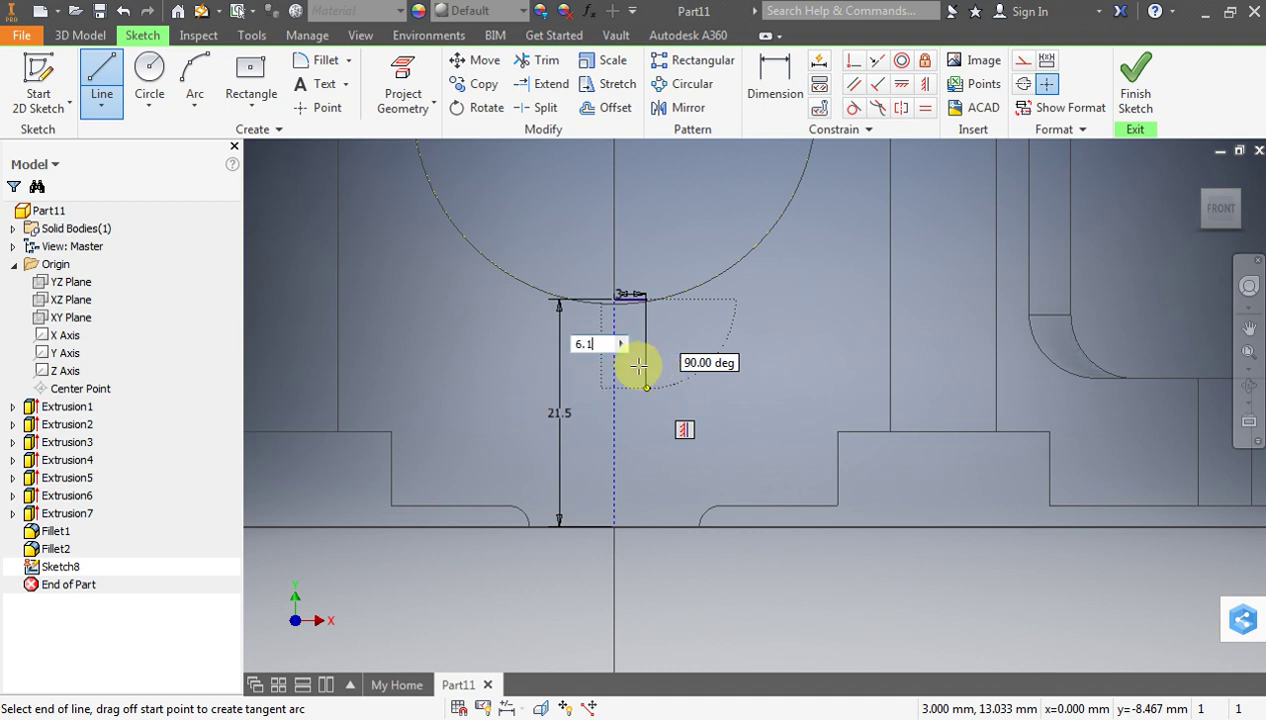
key("Return")
scroll(638, 370, "down", 4)
scroll(630, 362, "down", 3)
scroll(630, 362, "up", 5)
scroll(630, 367, "up", 4)
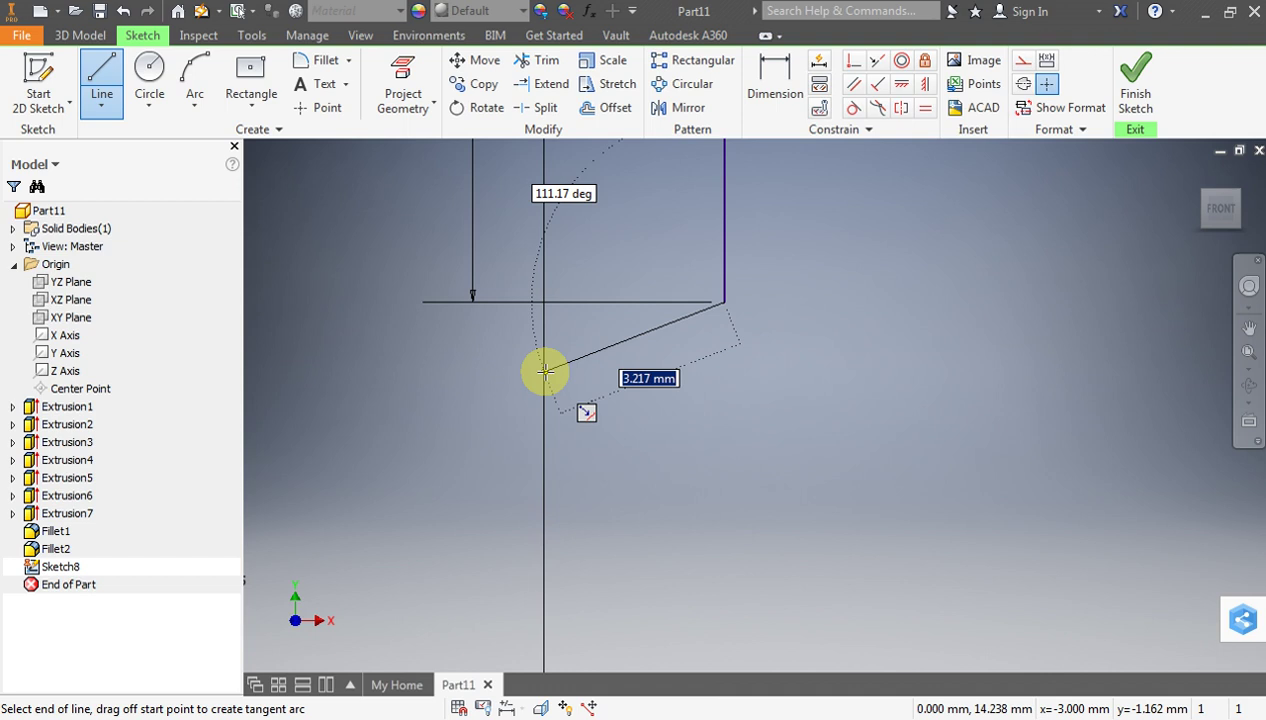
key("Tab")
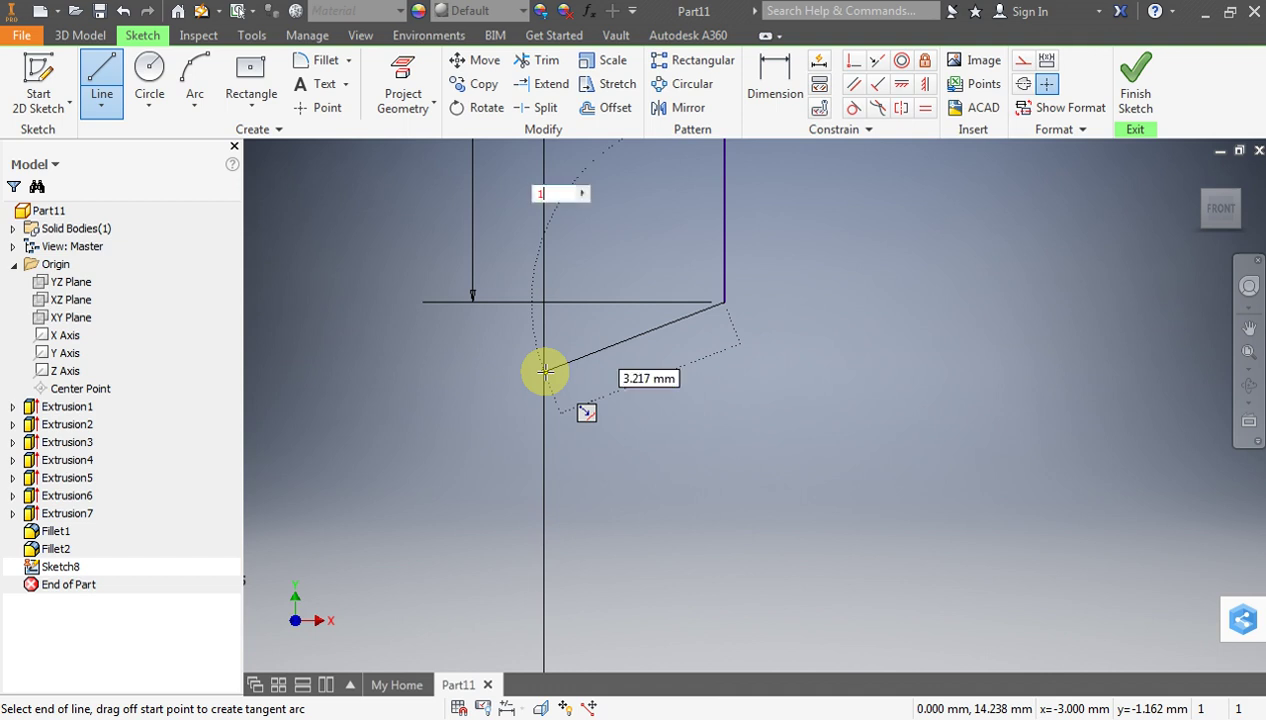
type("20")
key("Tab")
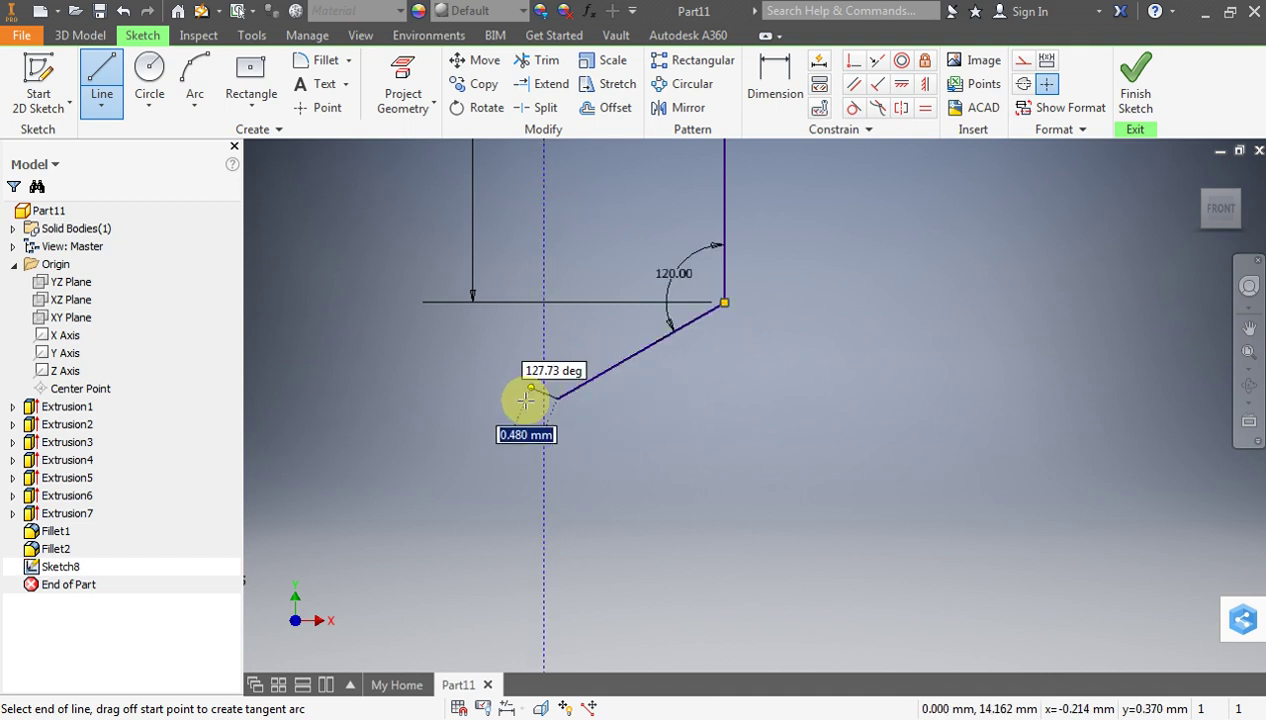
left_click(480, 440)
key("Escape")
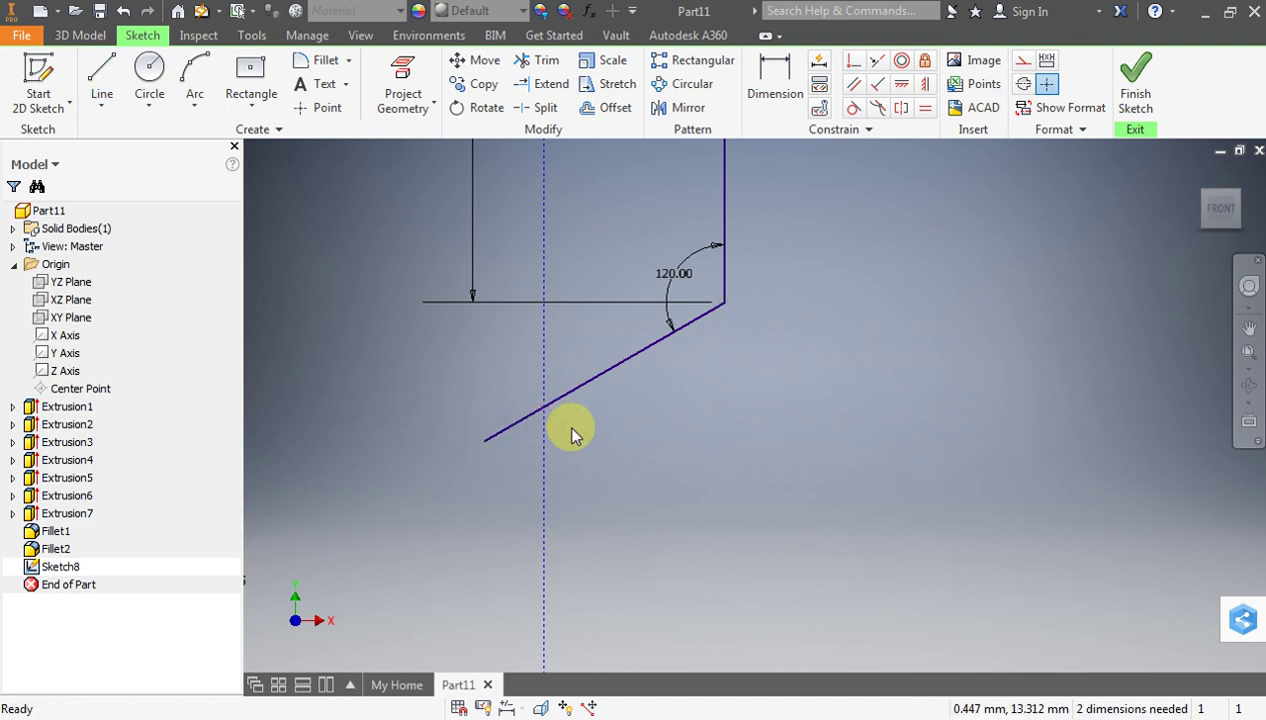
Draw a vertical line down the centre axis past the slant
scroll(575, 435, "down", 5)
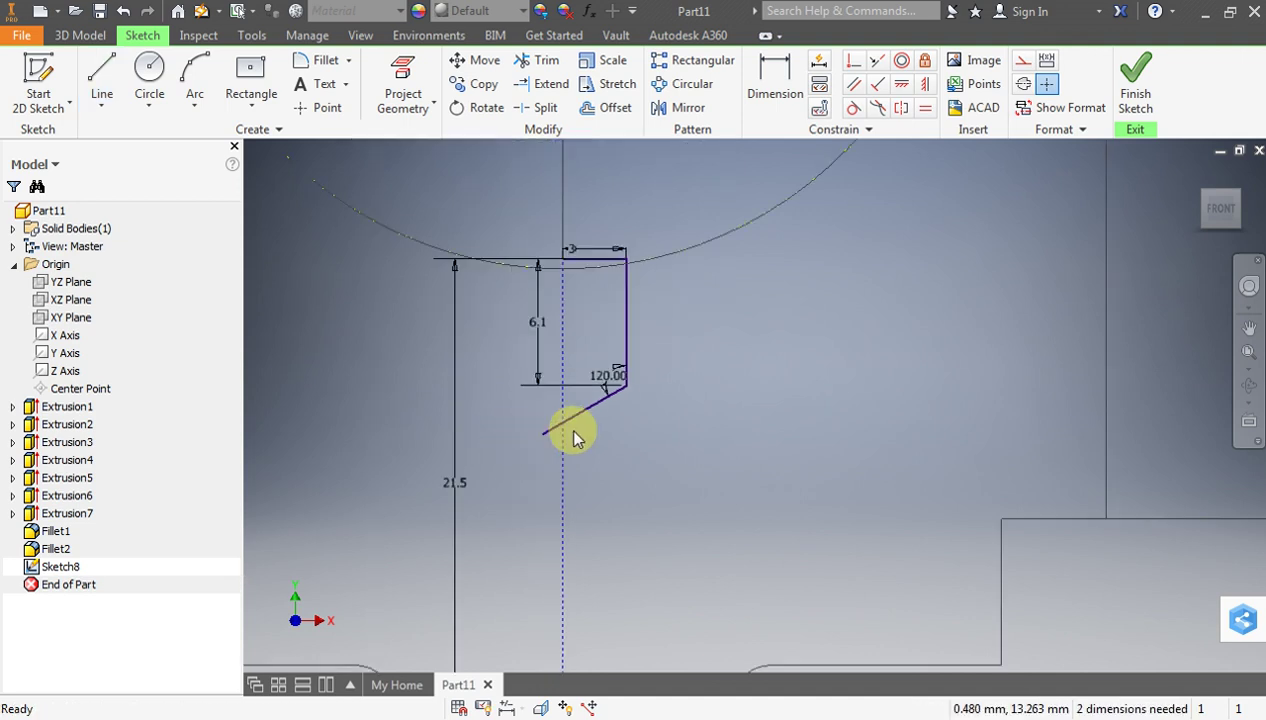
left_click(102, 72)
left_click(563, 259)
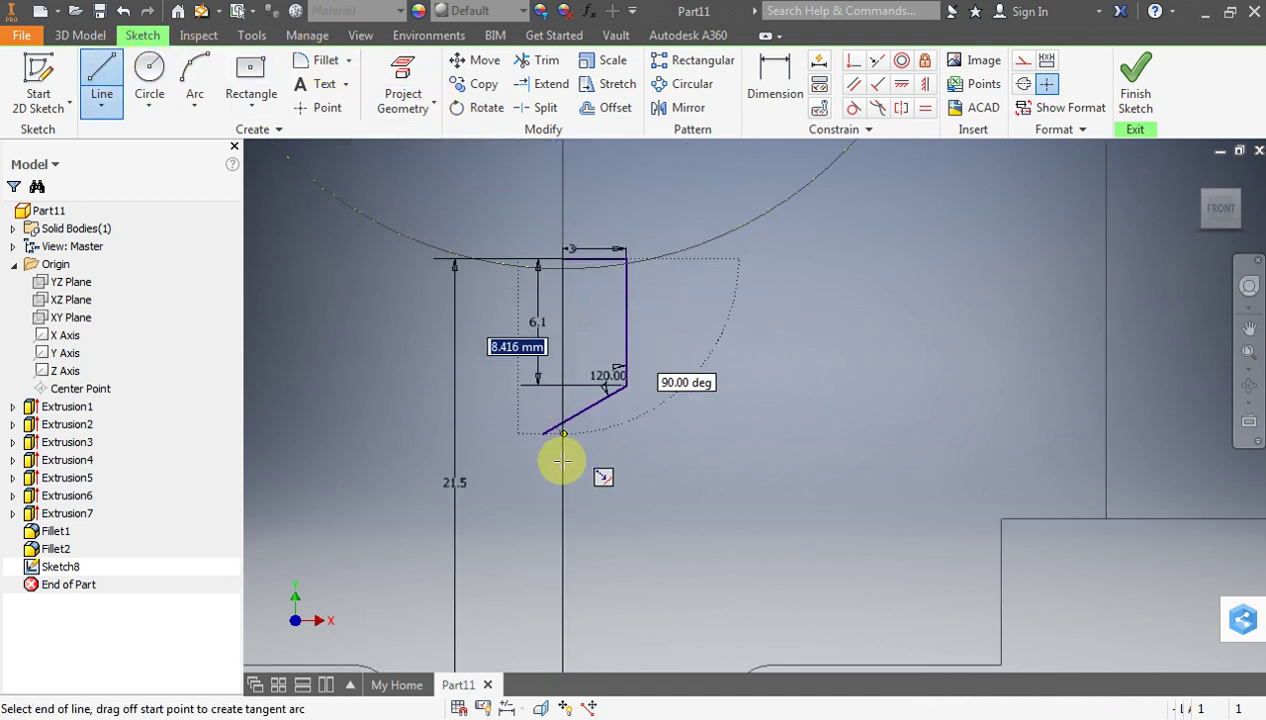
left_click(565, 484)
key("Escape")
scroll(616, 432, "down", 5)
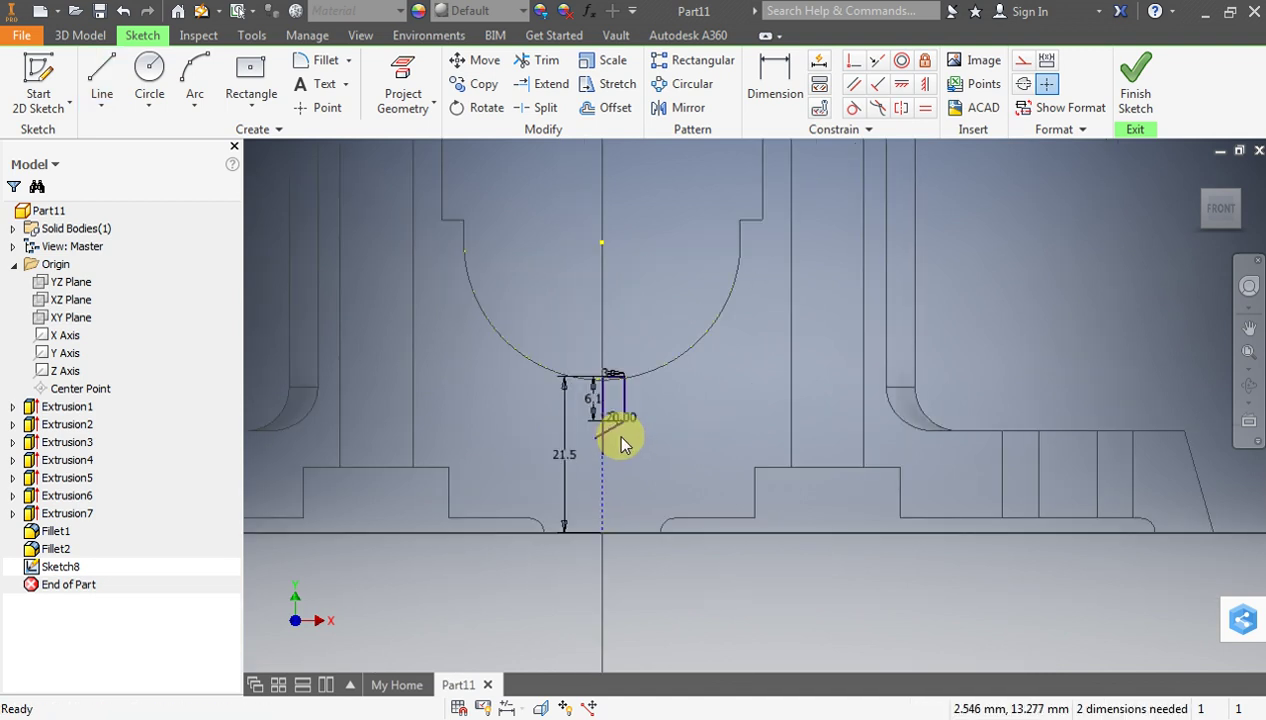
scroll(616, 430, "up", 5)
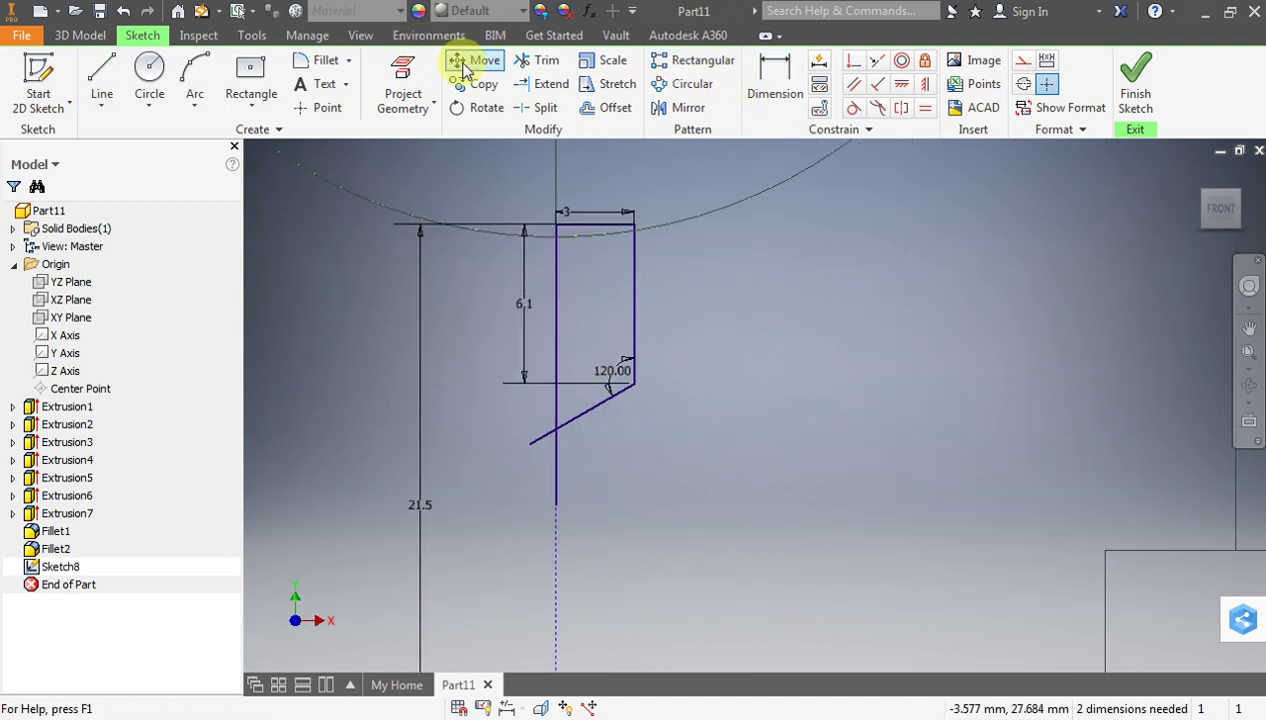
Trim the centre line below the slant and finish the sketch
left_click(538, 61)
left_click(544, 437)
scroll(577, 443, "down", 2)
scroll(576, 443, "up", 5)
scroll(568, 446, "down", 2)
scroll(579, 444, "down", 1)
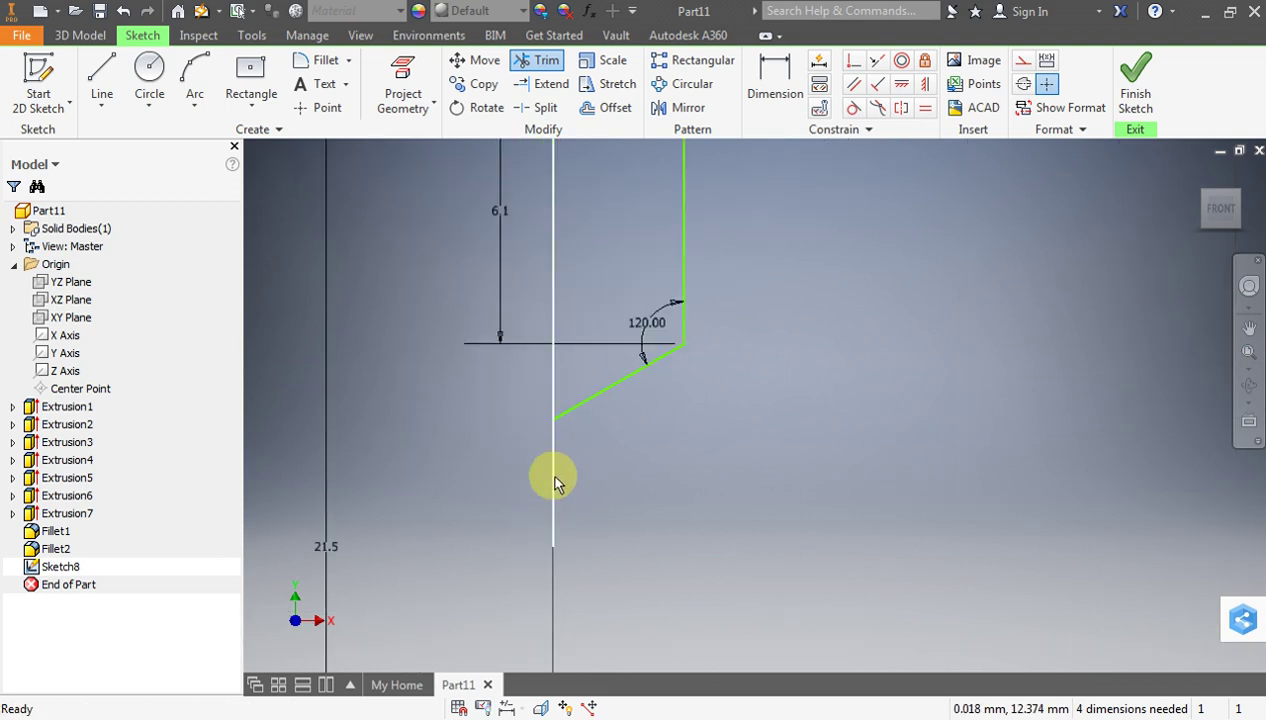
scroll(598, 461, "down", 2)
key("shift")
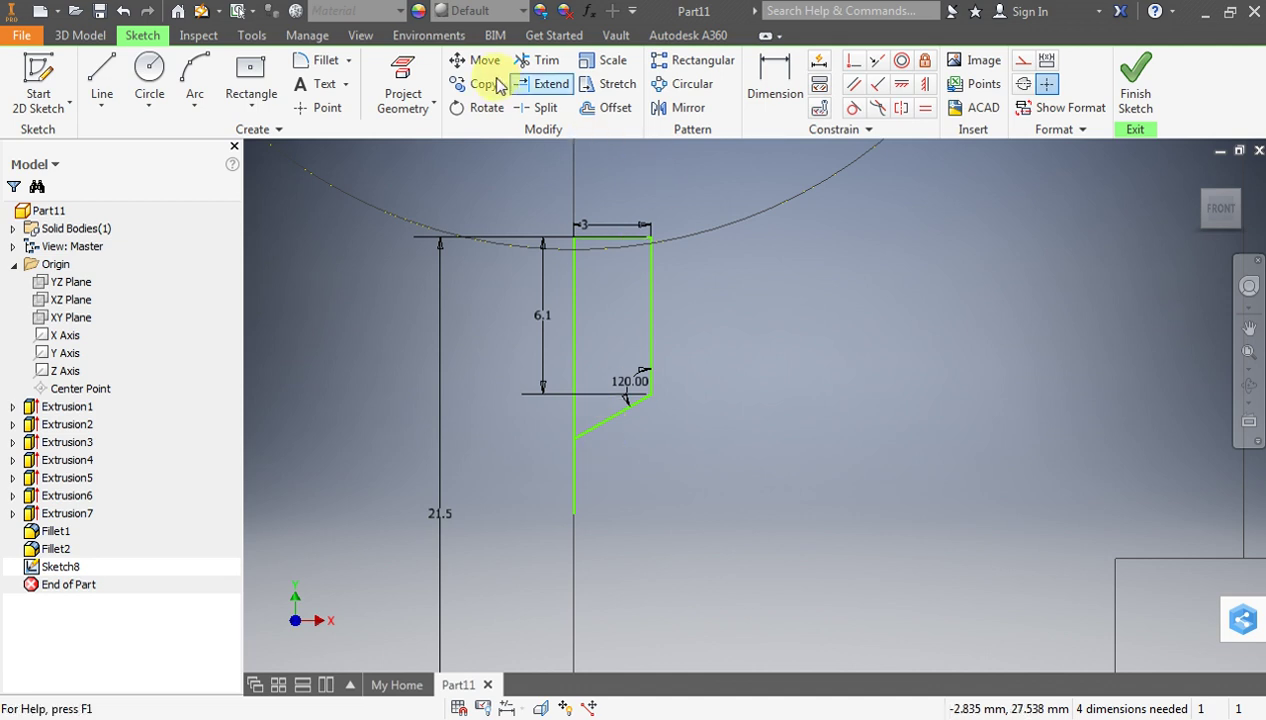
left_click(537, 60)
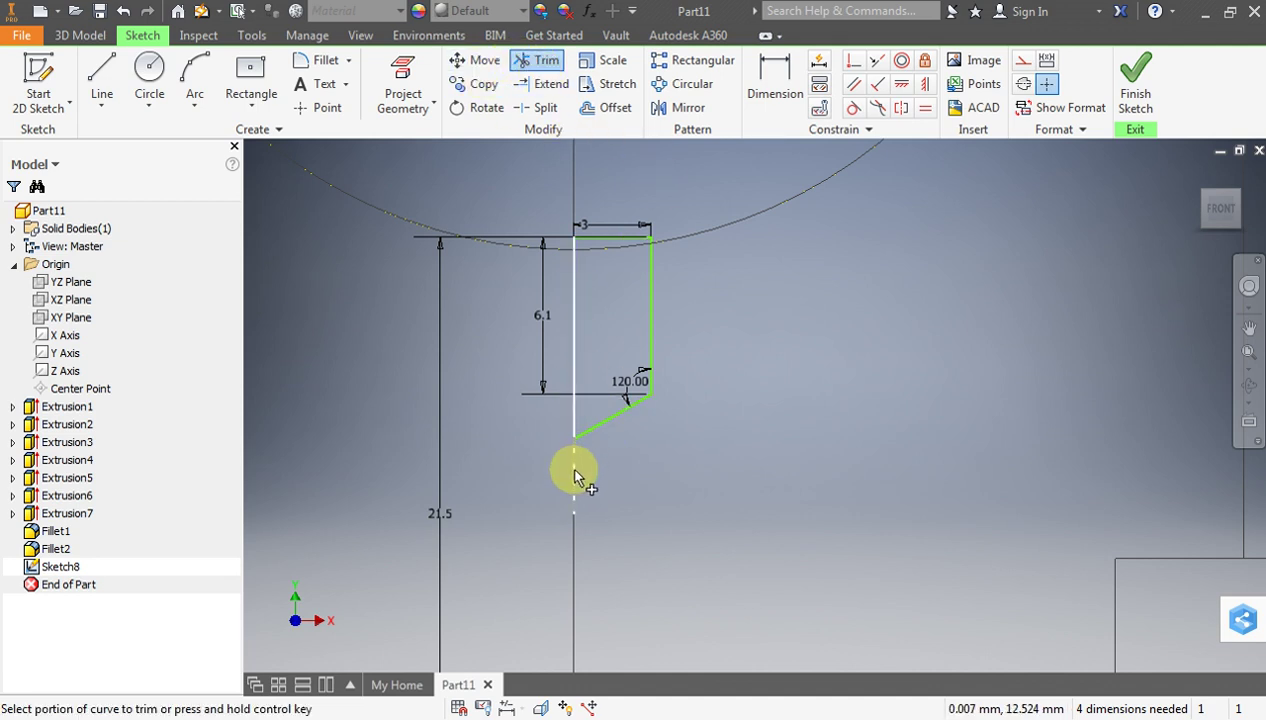
scroll(638, 462, "down", 2)
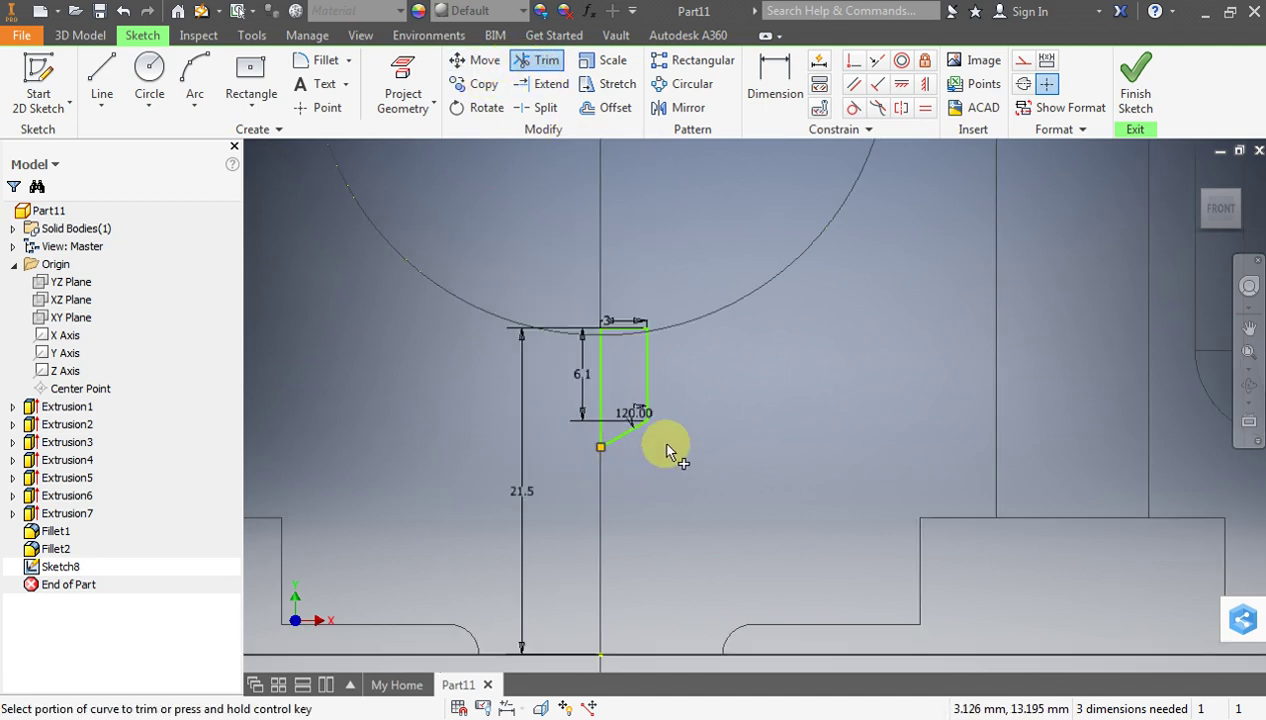
left_click(1134, 82)
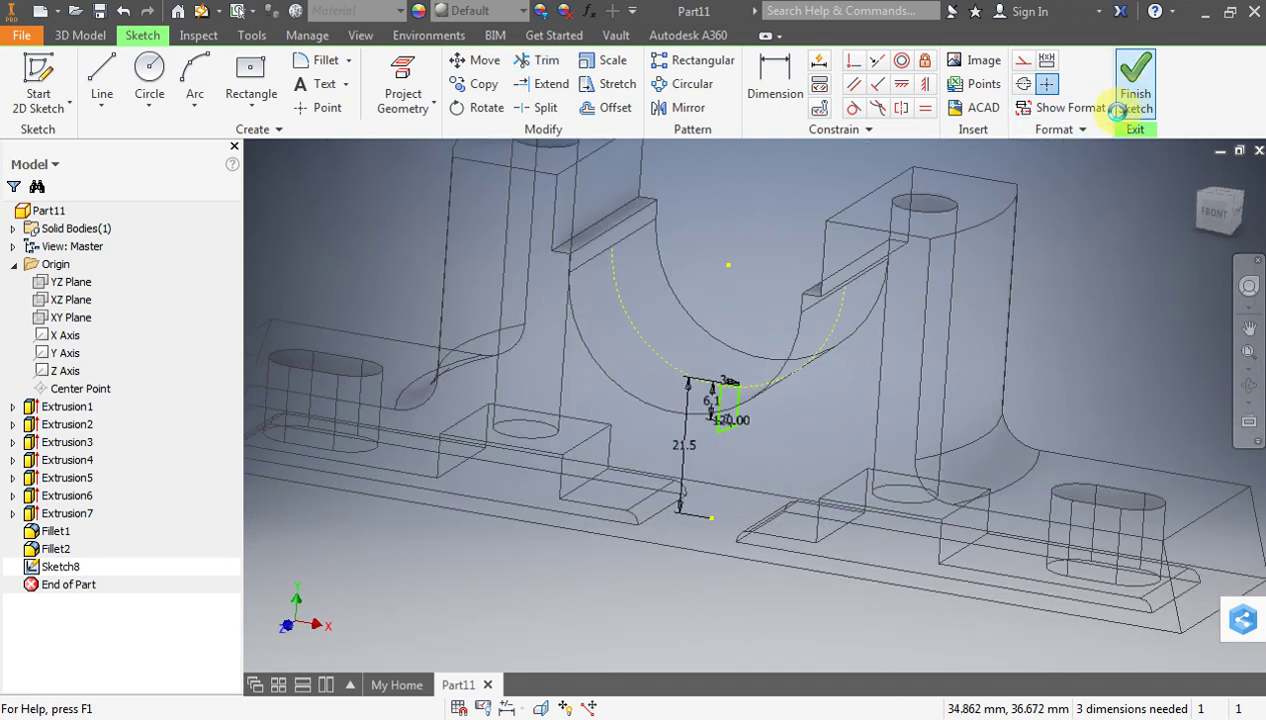
Revolve the profile around the centre line as a cut
scroll(729, 447, "up", 3)
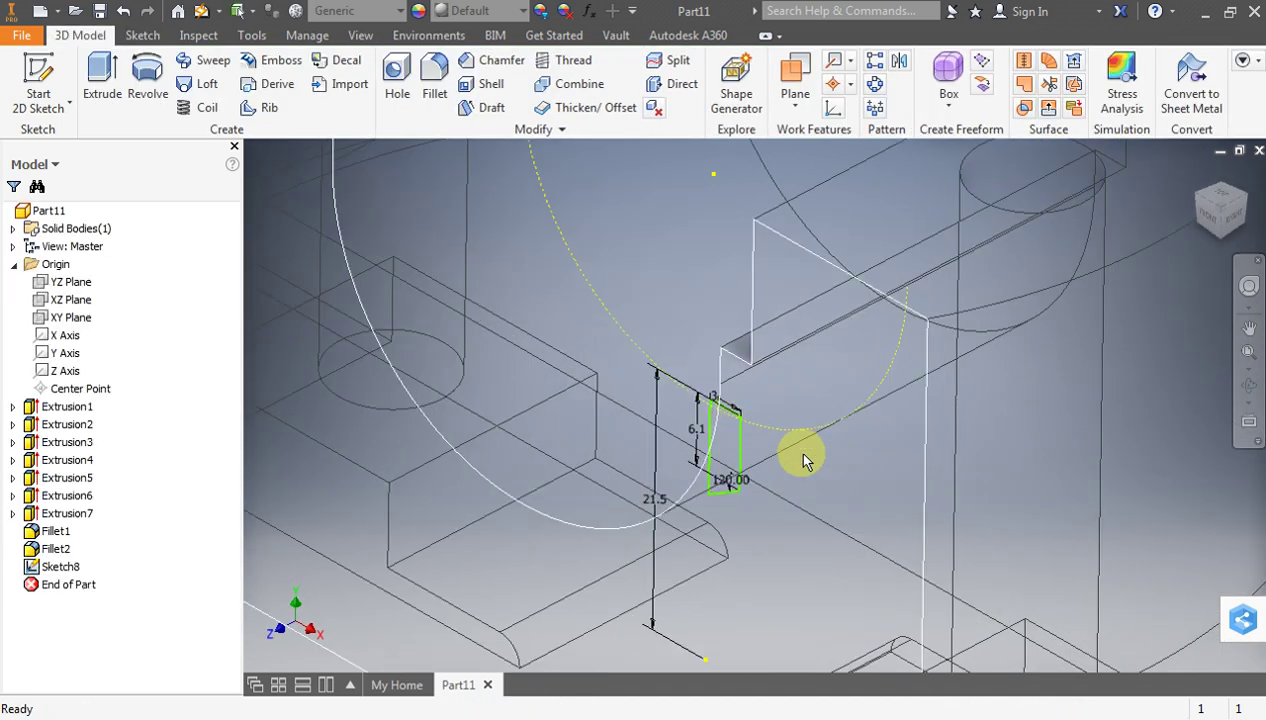
left_click(143, 74)
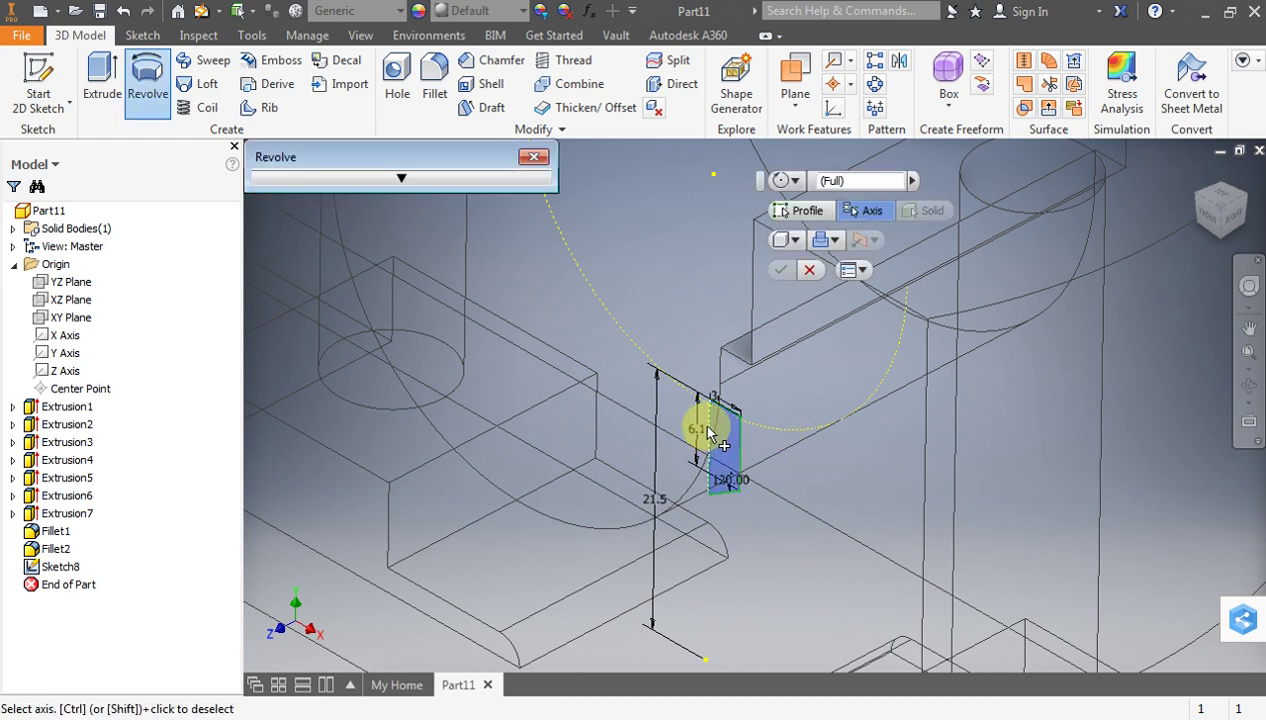
left_click(710, 432)
left_click(905, 460)
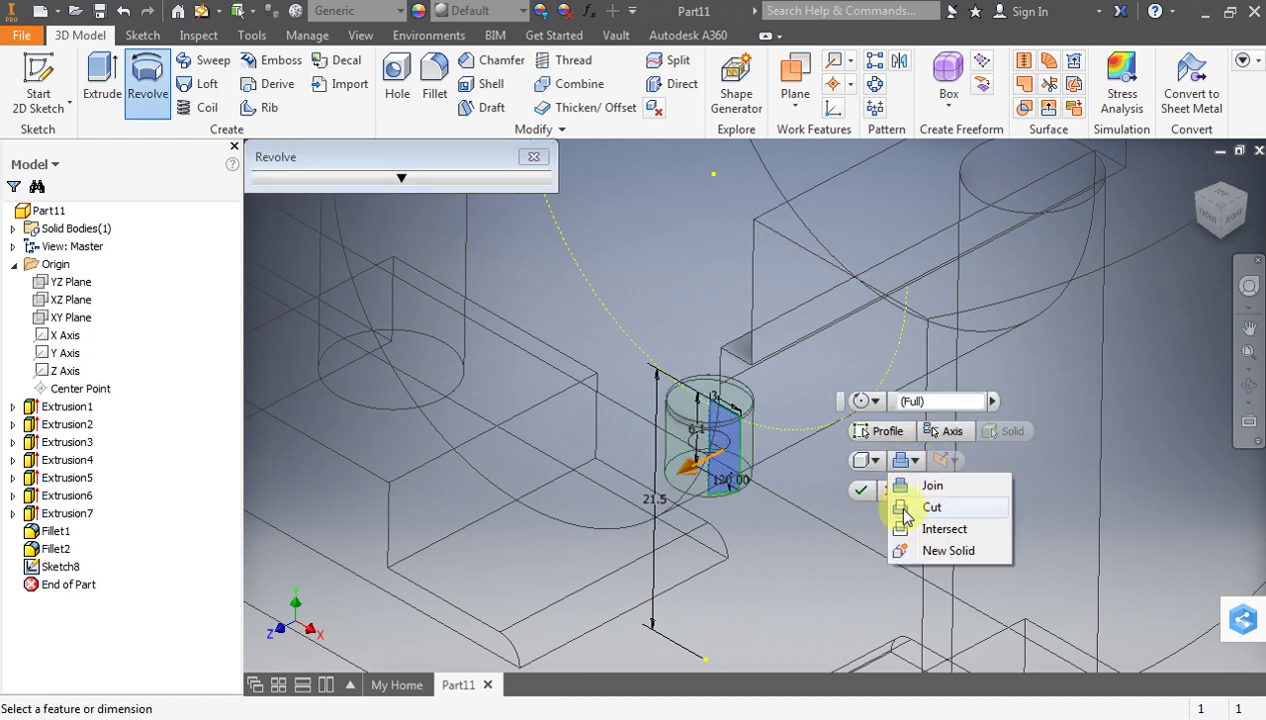
left_click(905, 510)
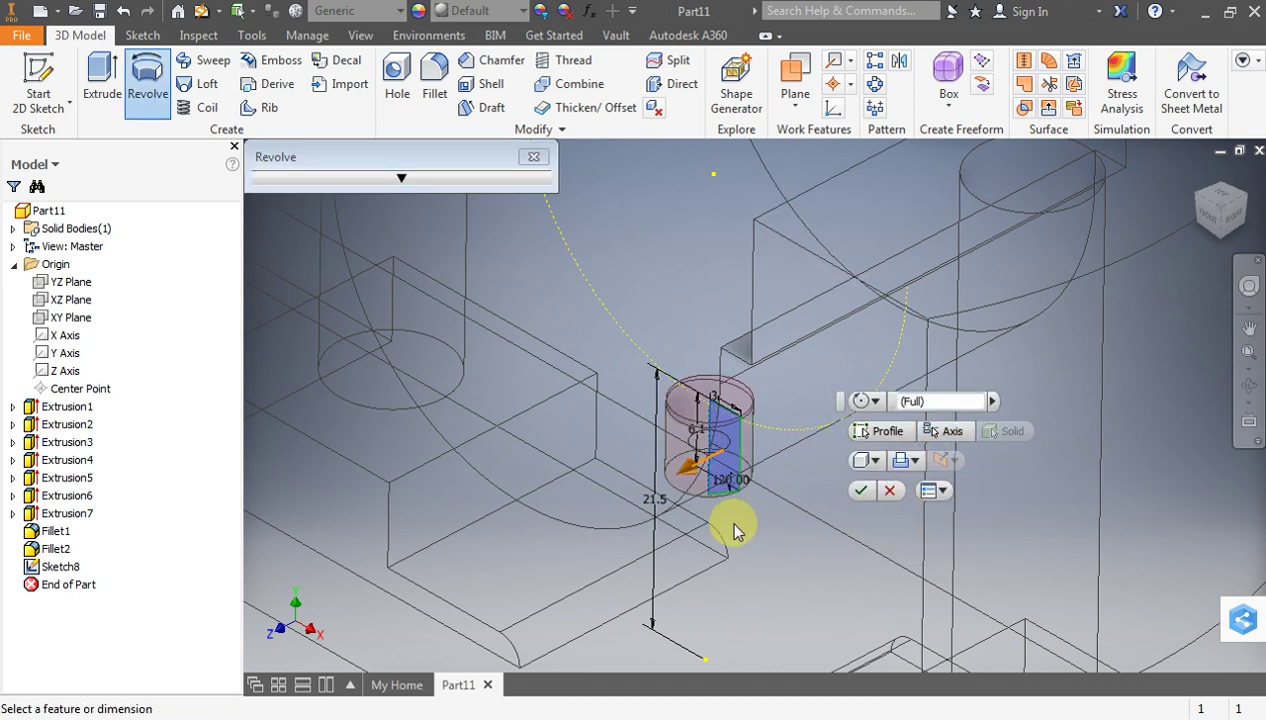
left_click(876, 497)
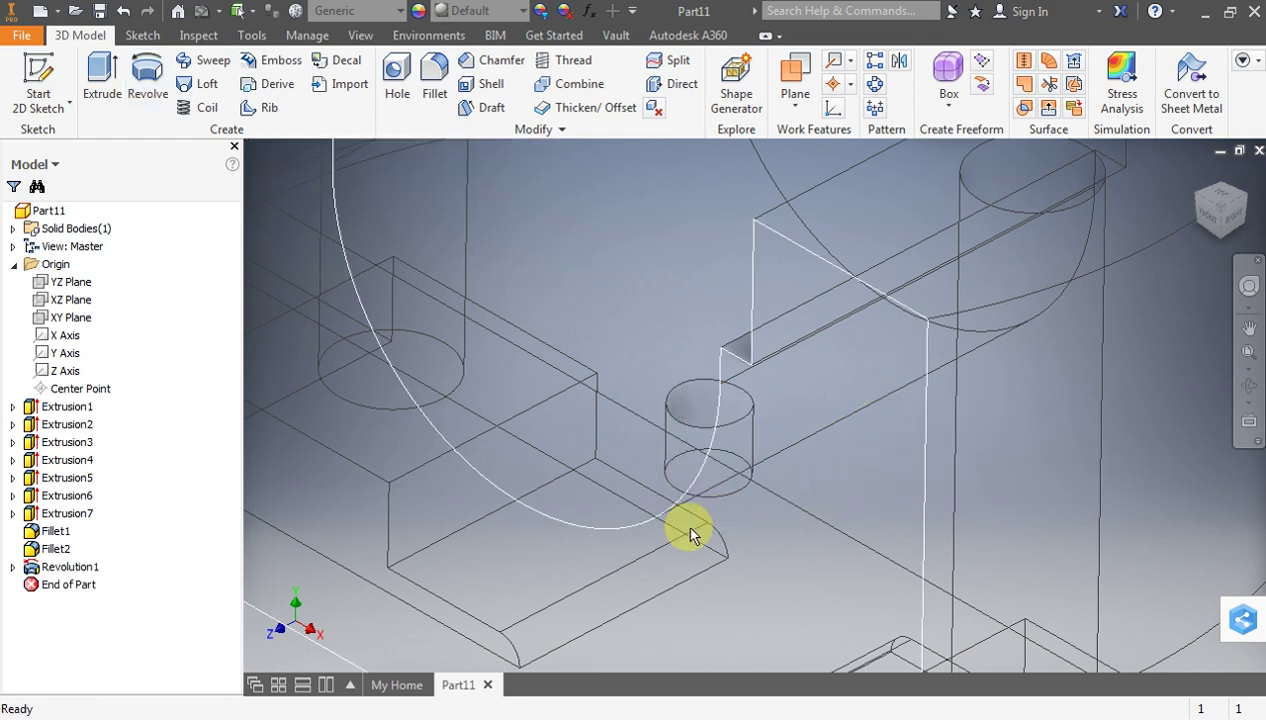
Switch the model display to the Shaded visual style
scroll(785, 512, "up", 2)
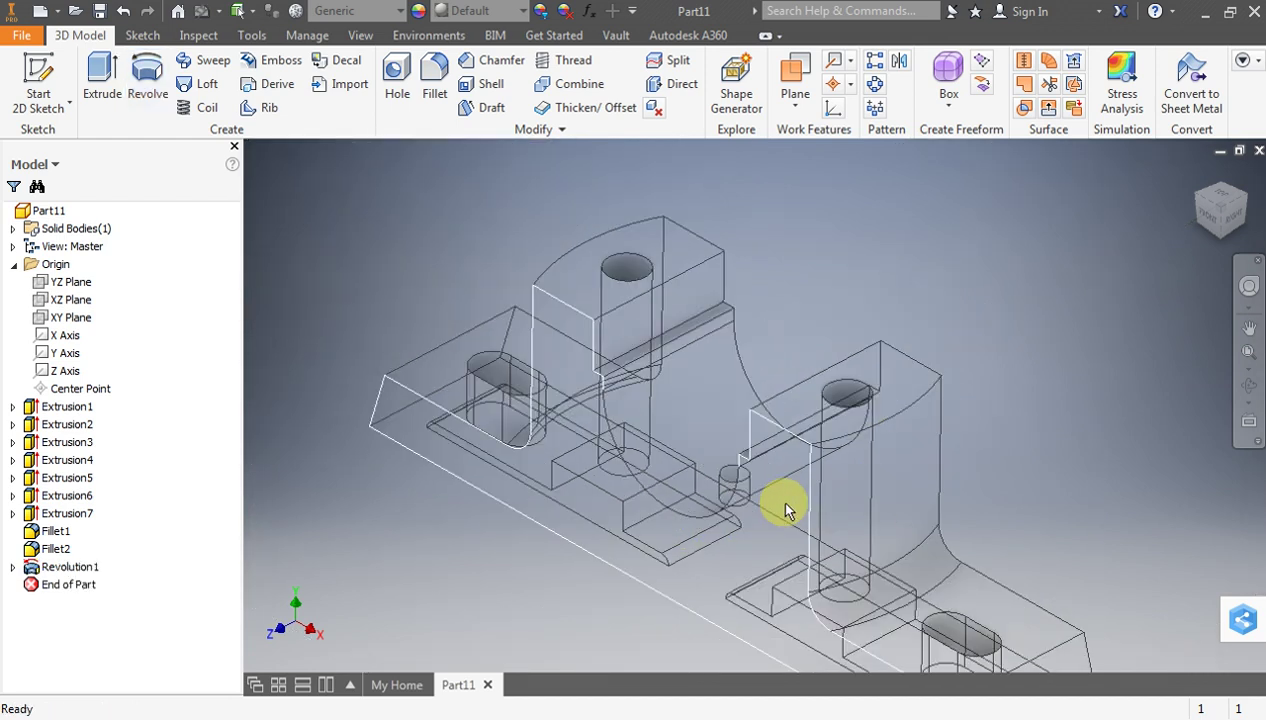
middle_click_drag(778, 503, 575, 178)
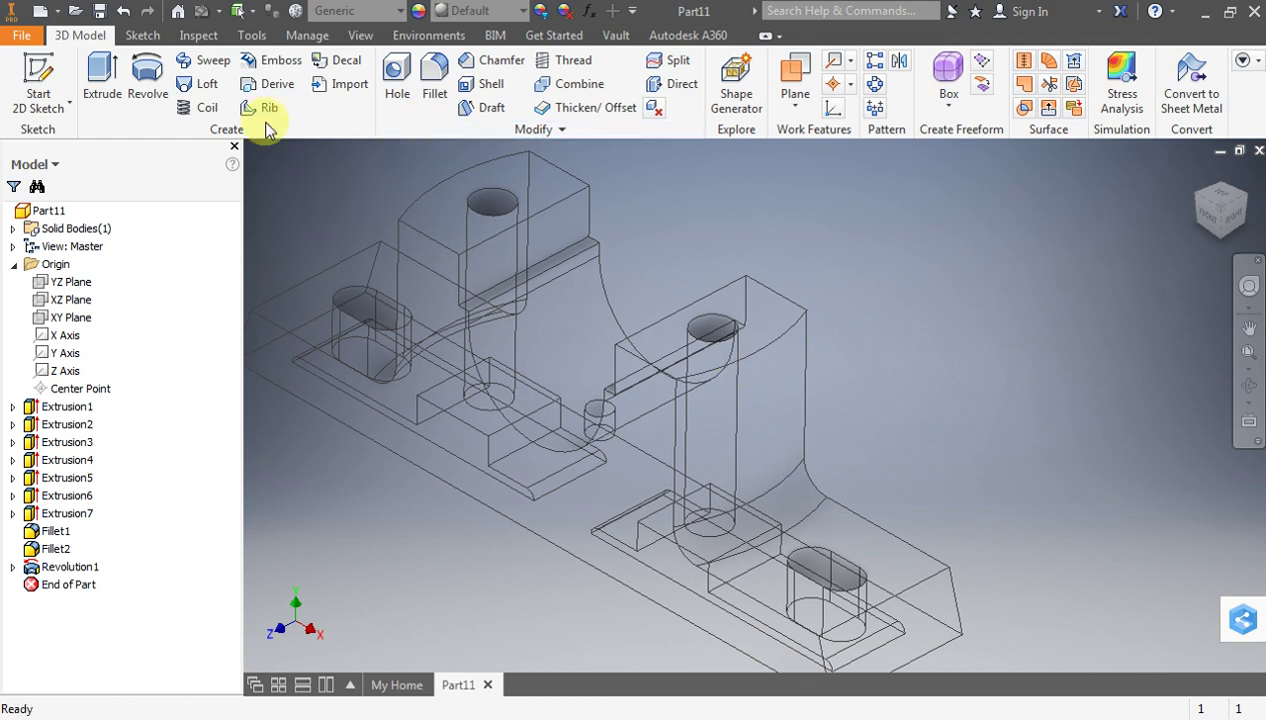
left_click(360, 38)
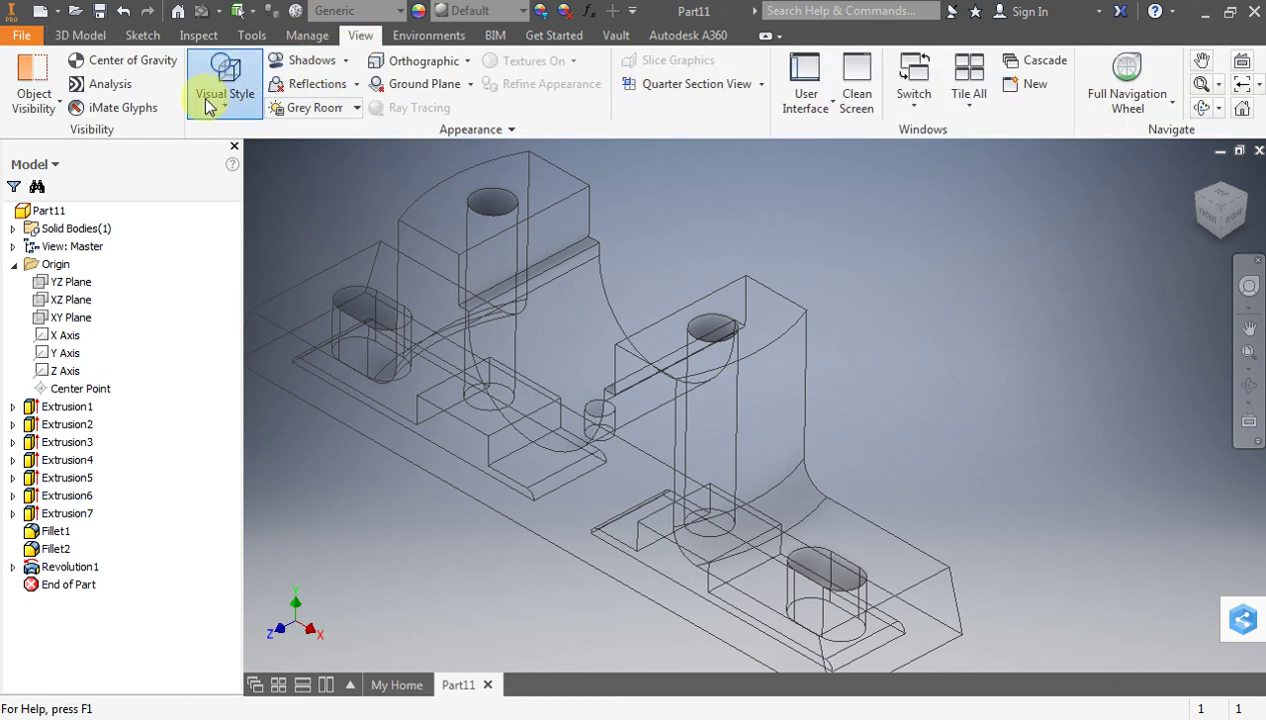
left_click(218, 90)
left_click(208, 256)
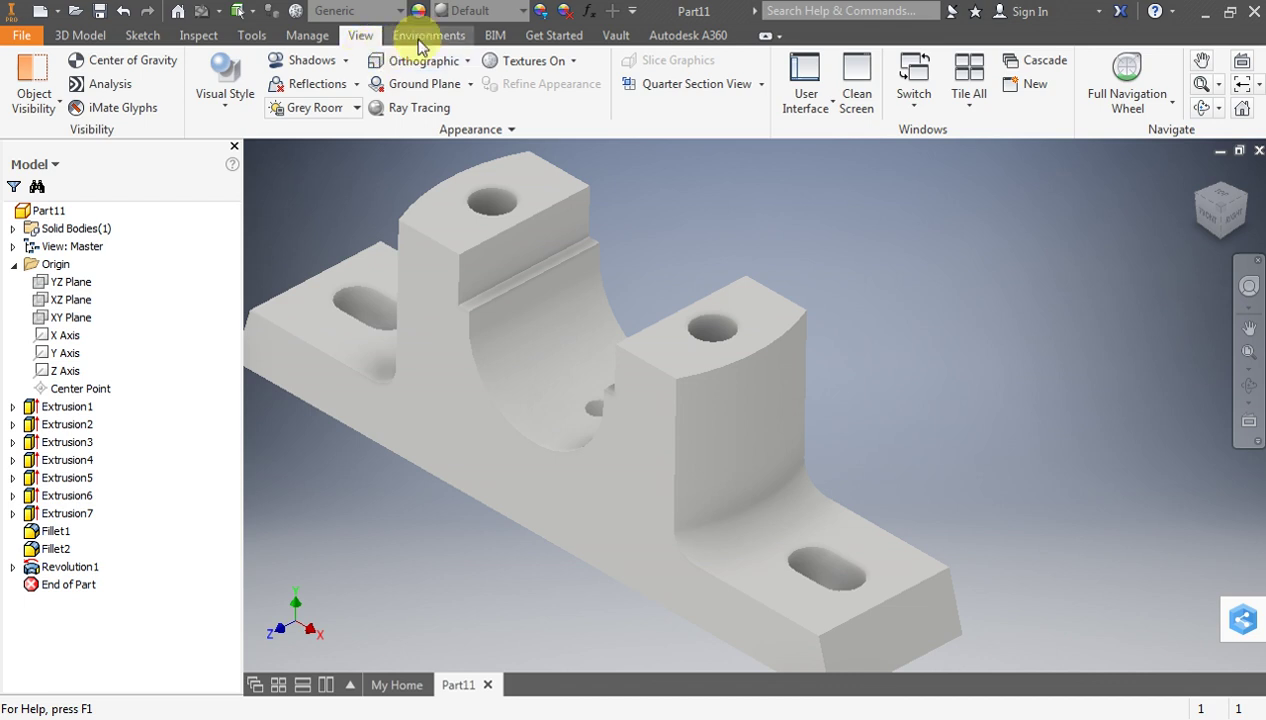
left_click(255, 38)
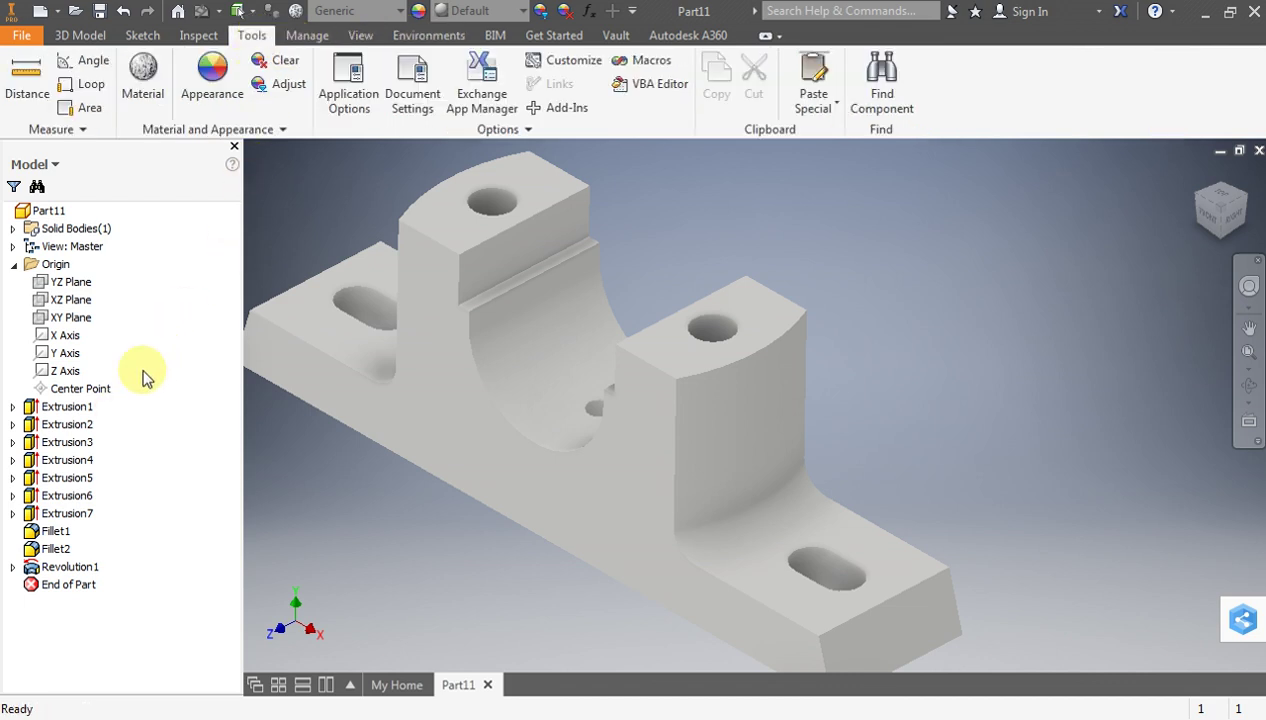
Assign Steel, High Strength, Low Alloy material to the part from the Material Browser
left_click(140, 93)
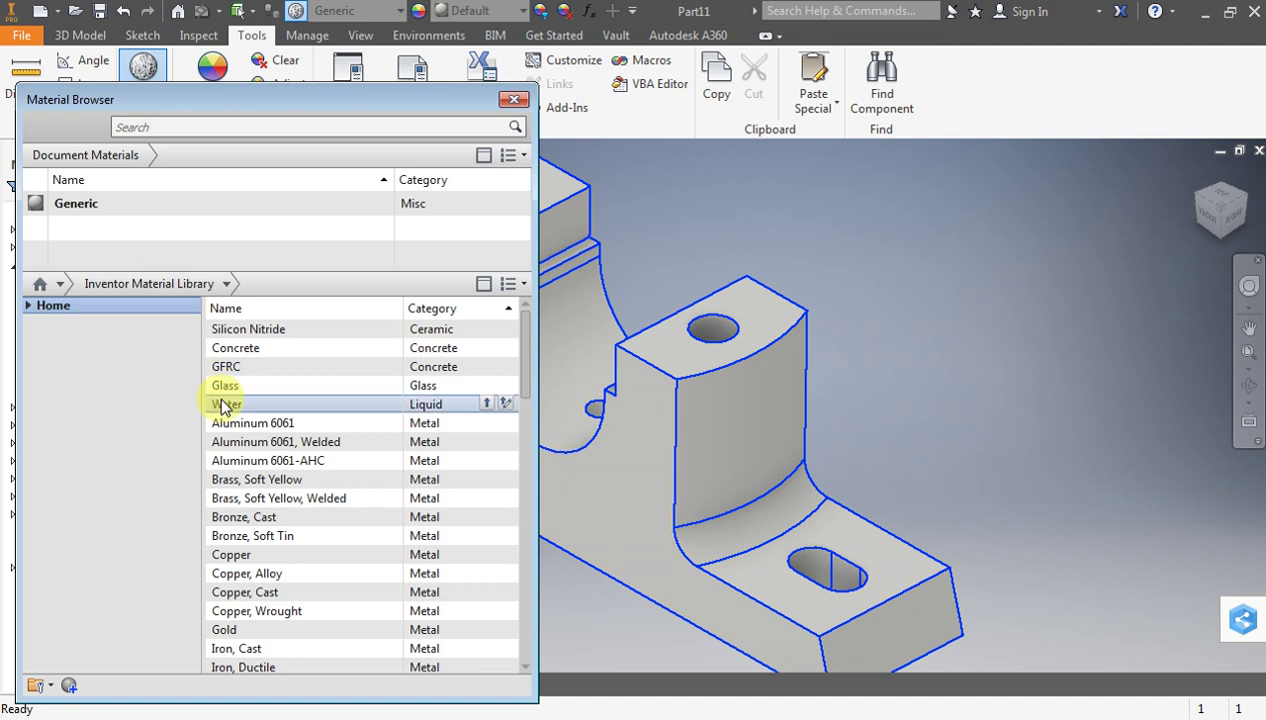
left_click_drag(519, 365, 507, 665)
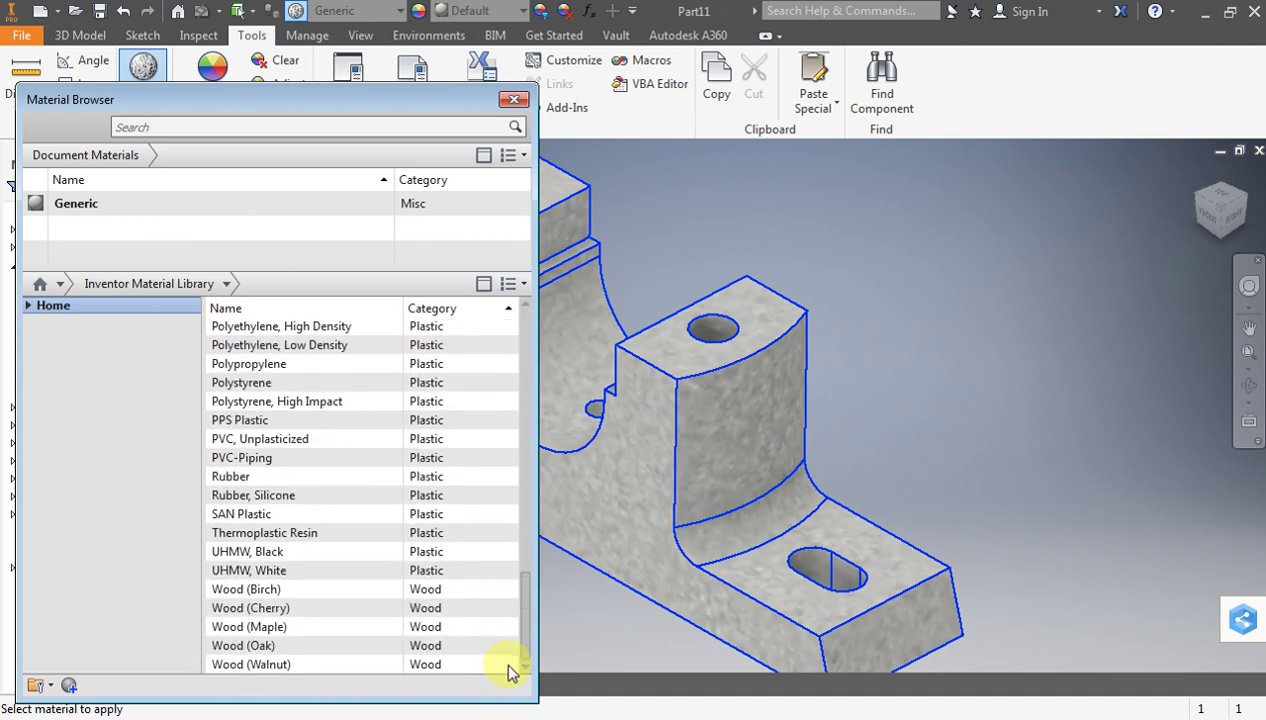
scroll(486, 622, "up", 2)
scroll(486, 588, "up", 2)
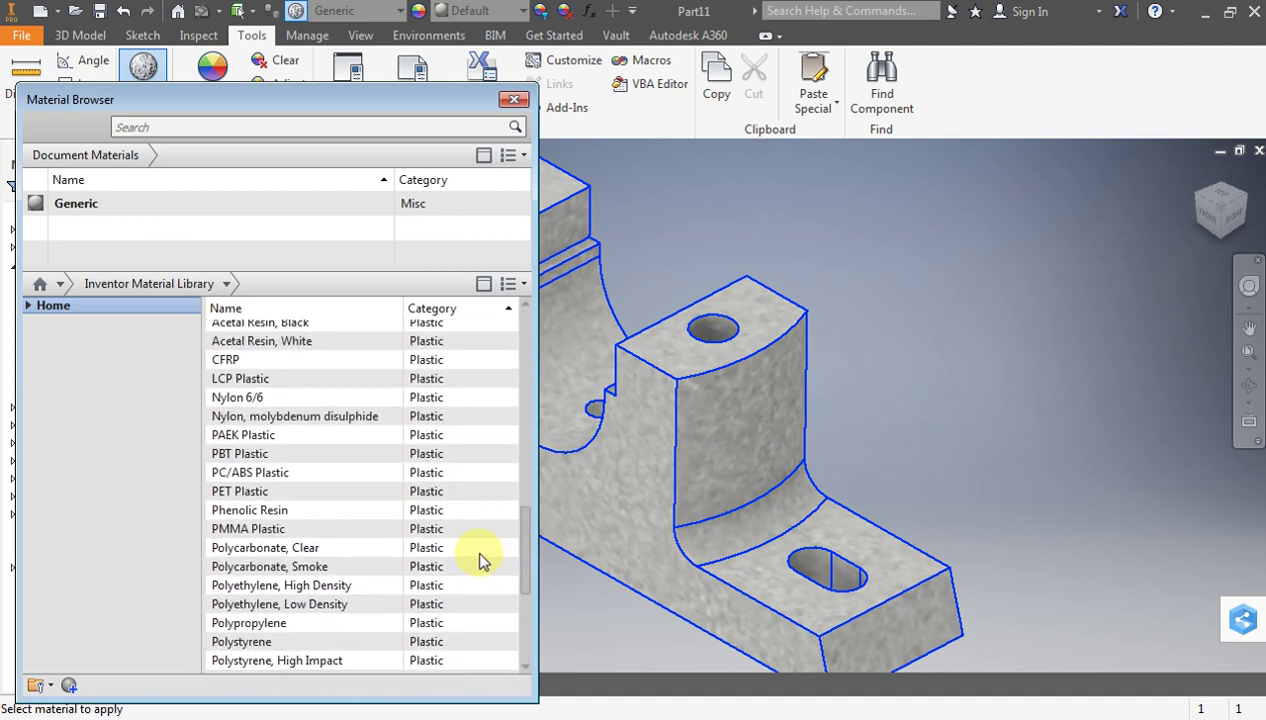
scroll(311, 440, "up", 2)
scroll(310, 445, "up", 2)
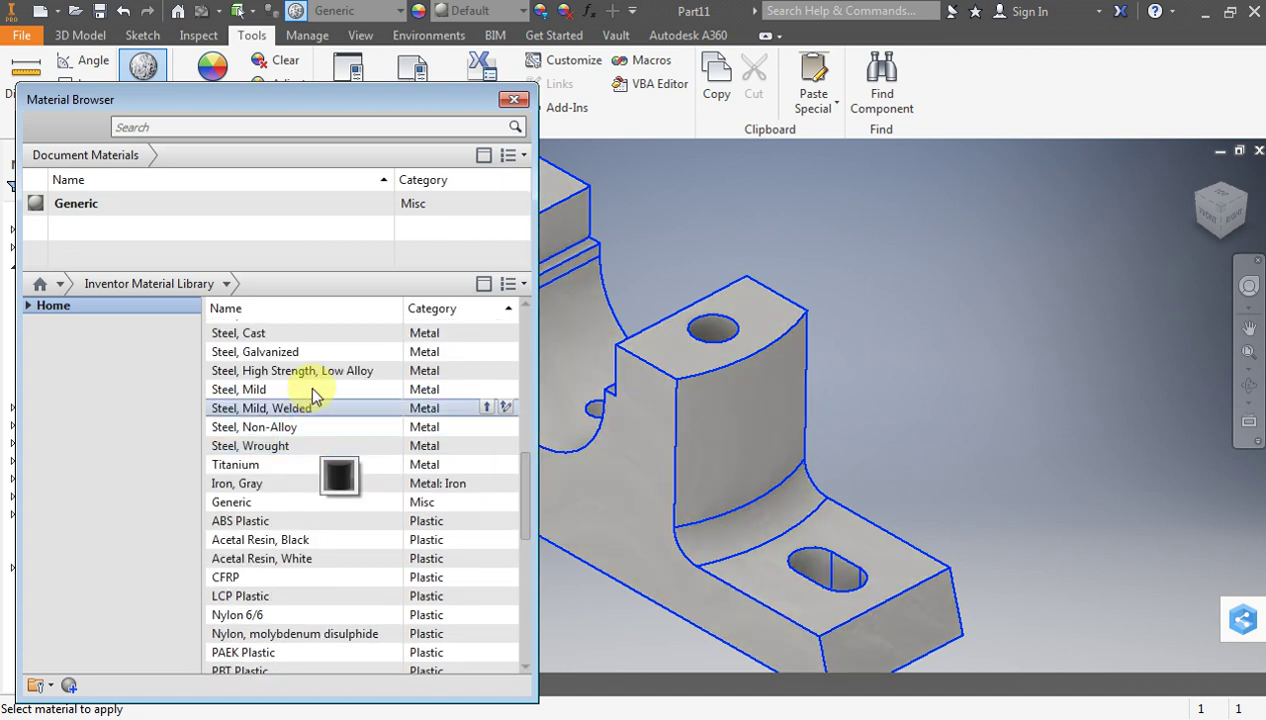
left_click(318, 371)
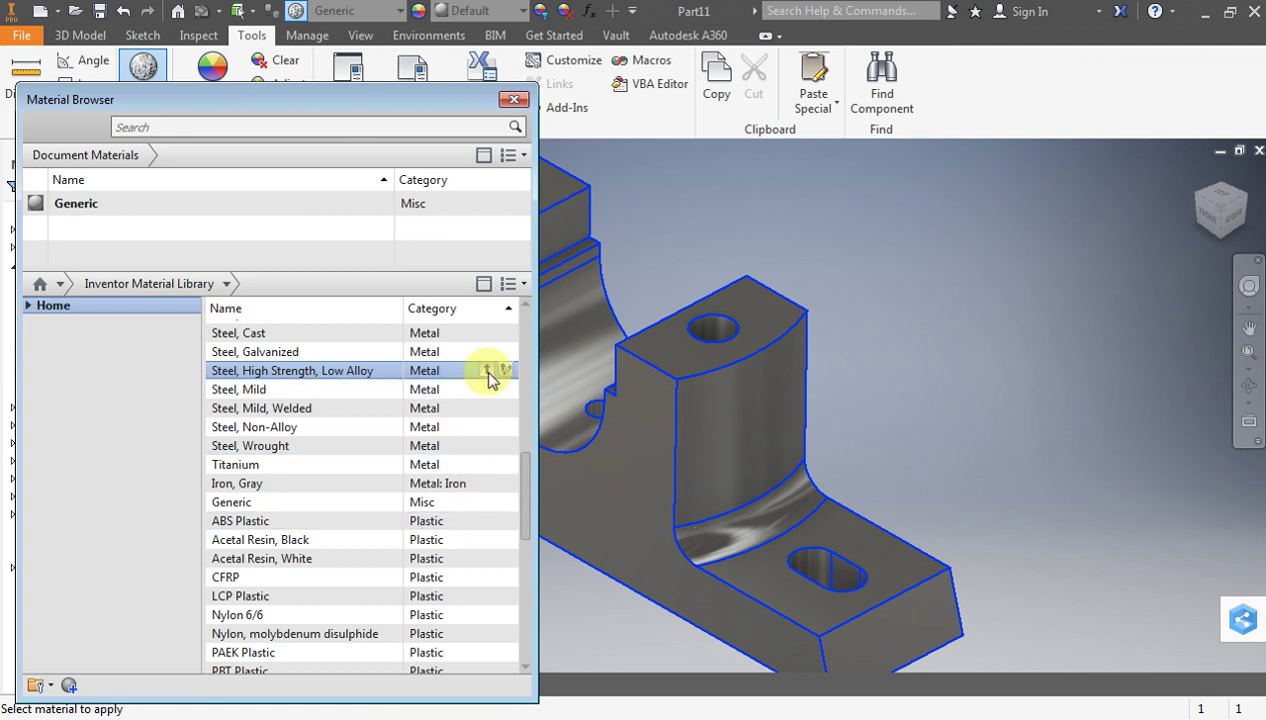
left_click(486, 370)
scroll(488, 360, "up", 2)
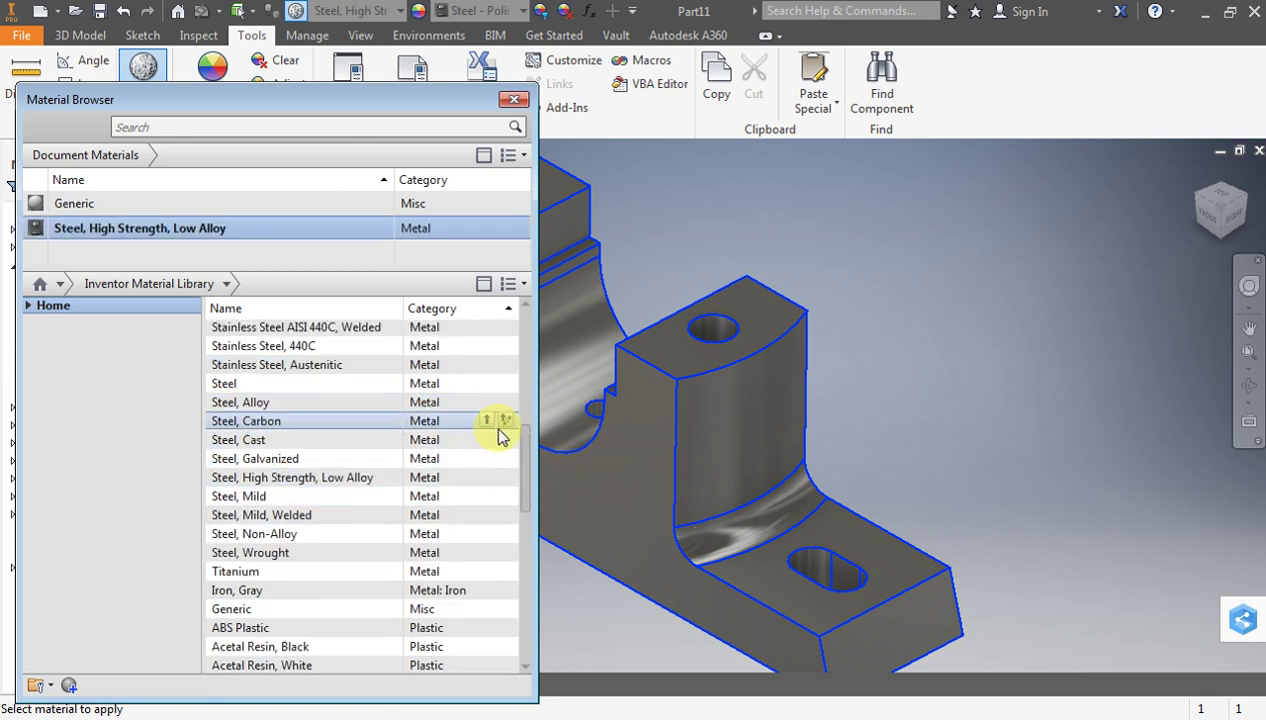
left_click(516, 103)
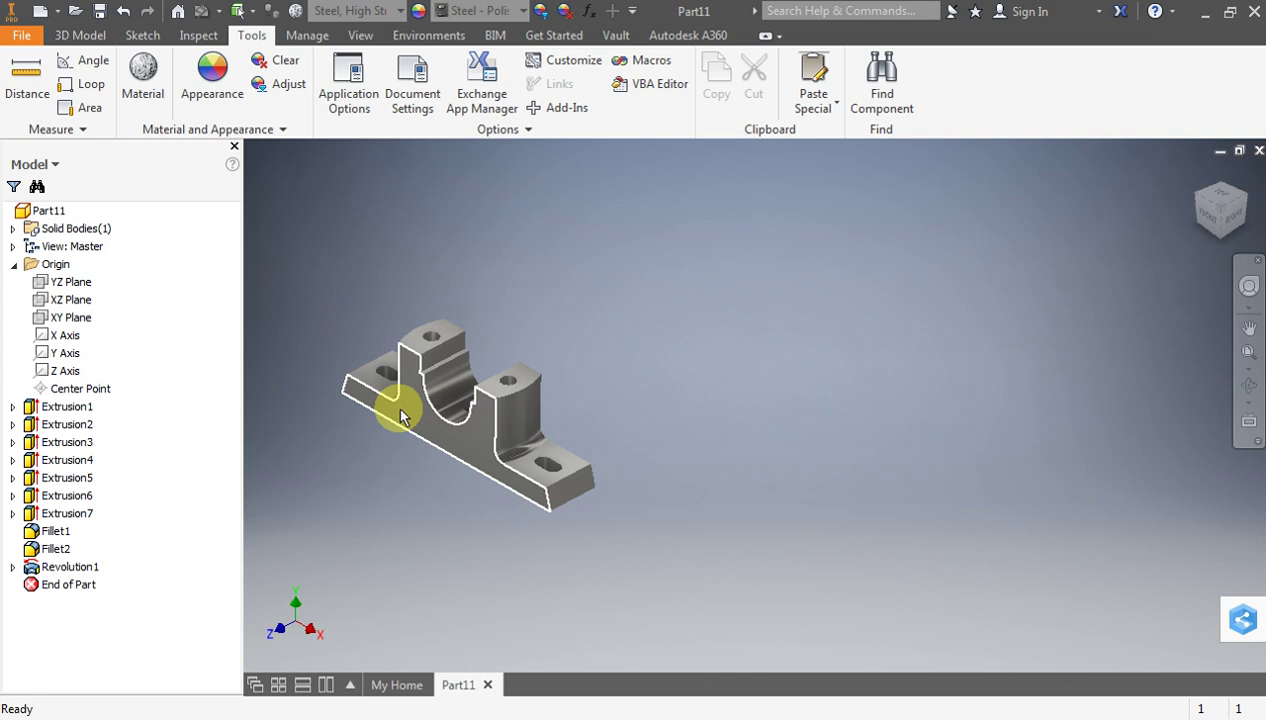
middle_click_drag(828, 410, 883, 430)
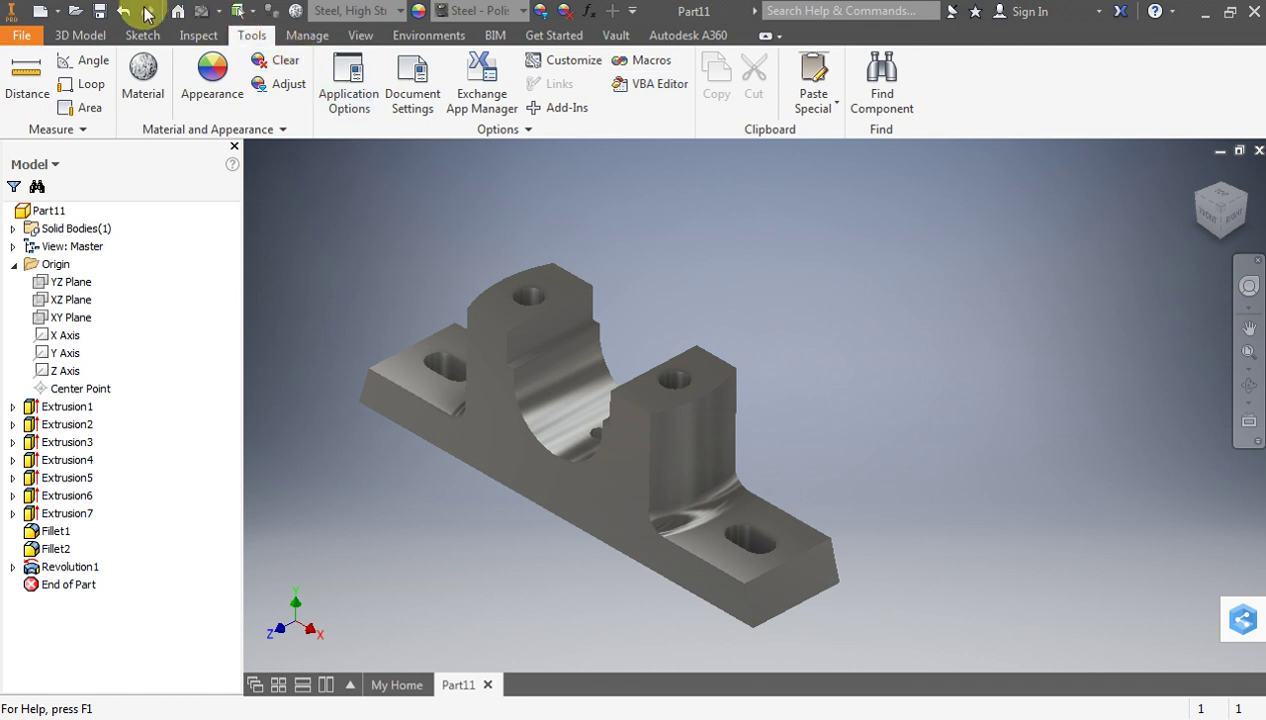
left_click(99, 10)
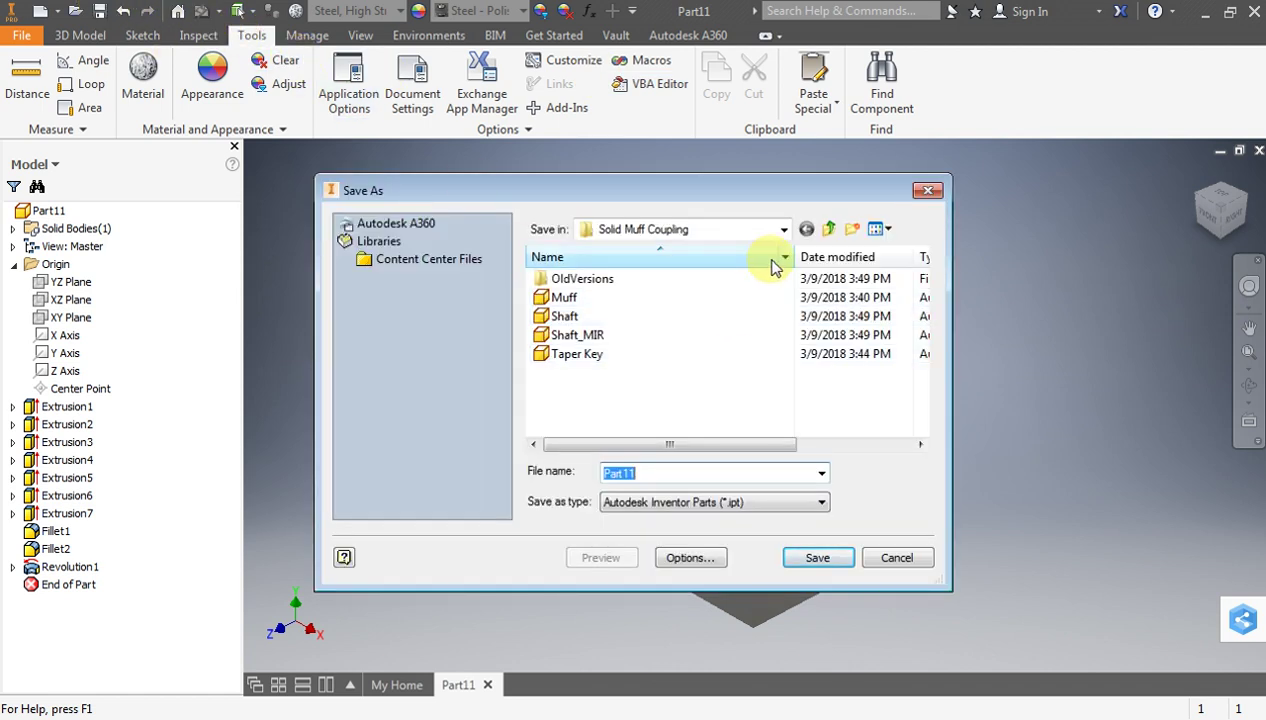
Create and open a new 'Plummer Block' folder inside Mechine Drawing
left_click(828, 229)
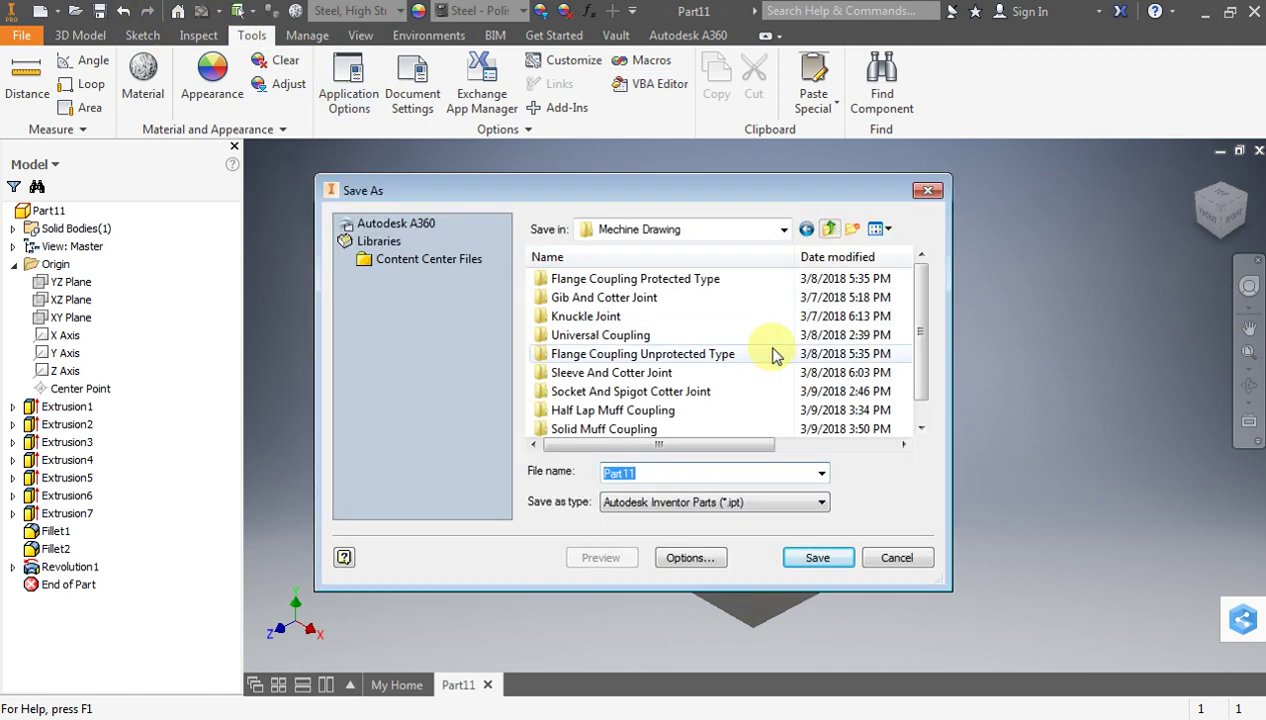
left_click(851, 230)
type("Plummer")
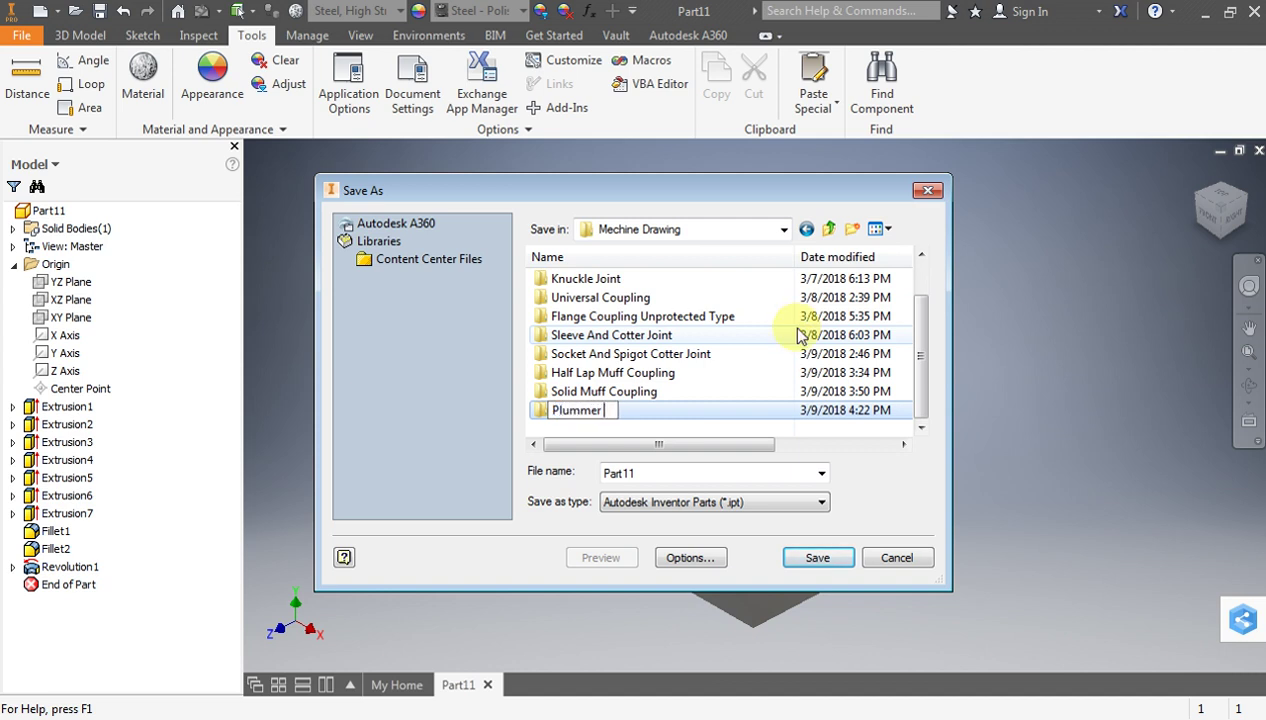
type("ck")
left_click_drag(634, 410, 505, 418)
key("Return")
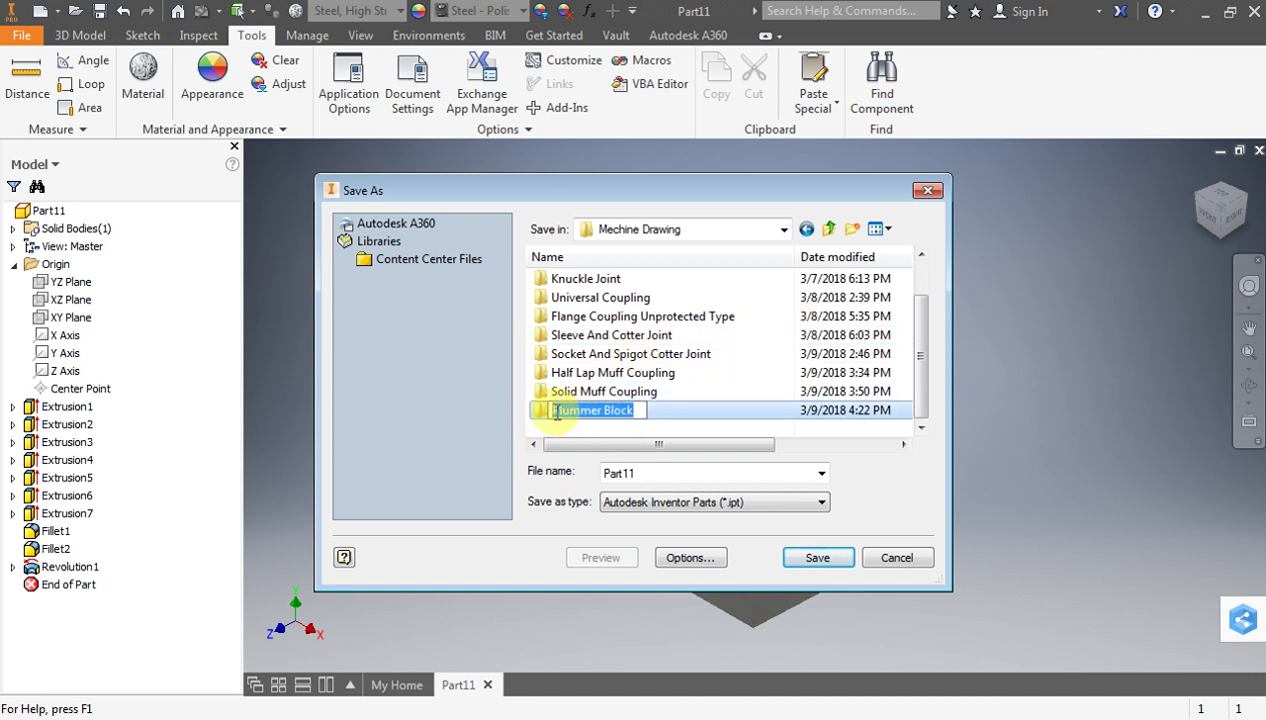
double_click(545, 408)
Save the part as 'Body' in the Plummer Block folder
left_click(712, 719)
key("ctrl+0")
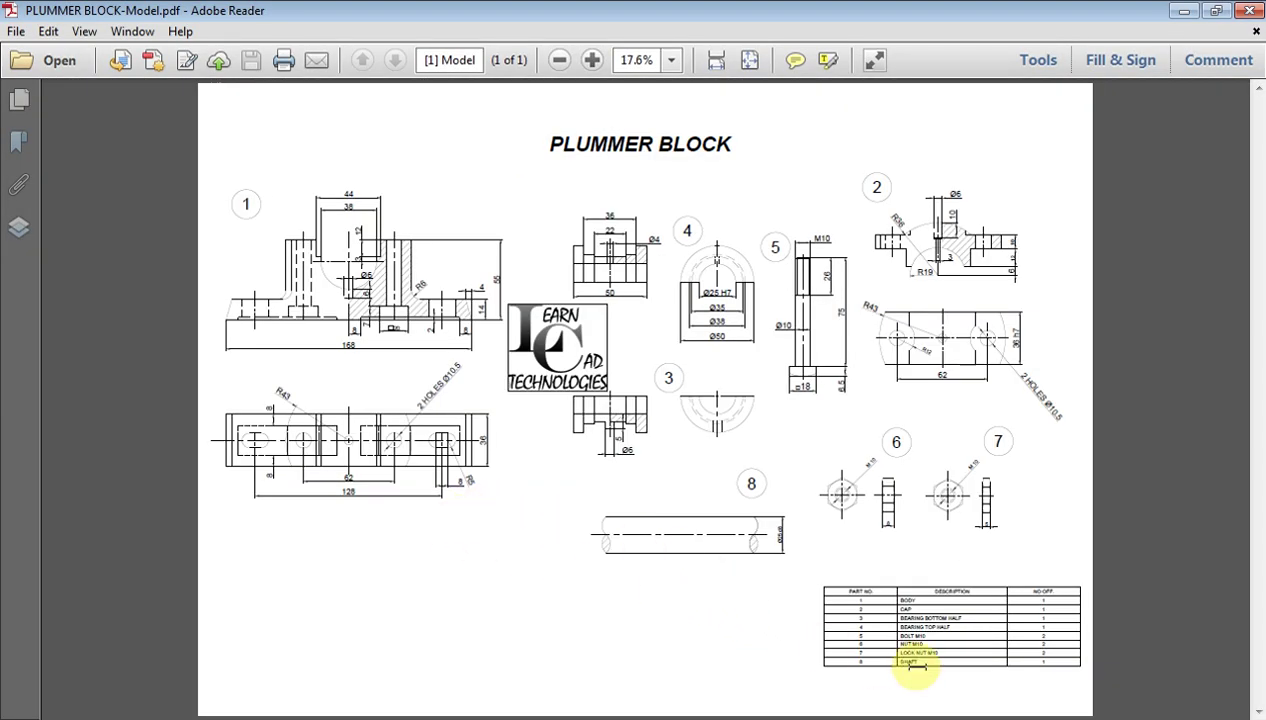
scroll(910, 664, "up", 1, "ctrl")
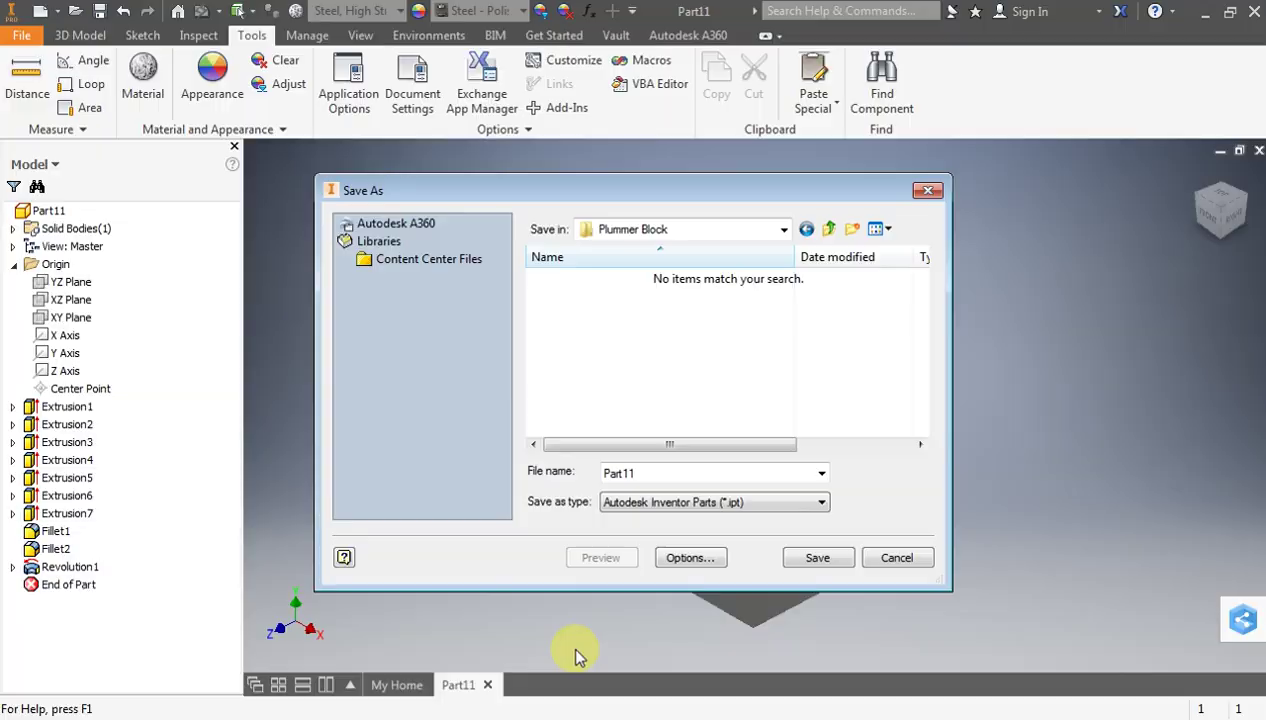
double_click(596, 478)
type("Body")
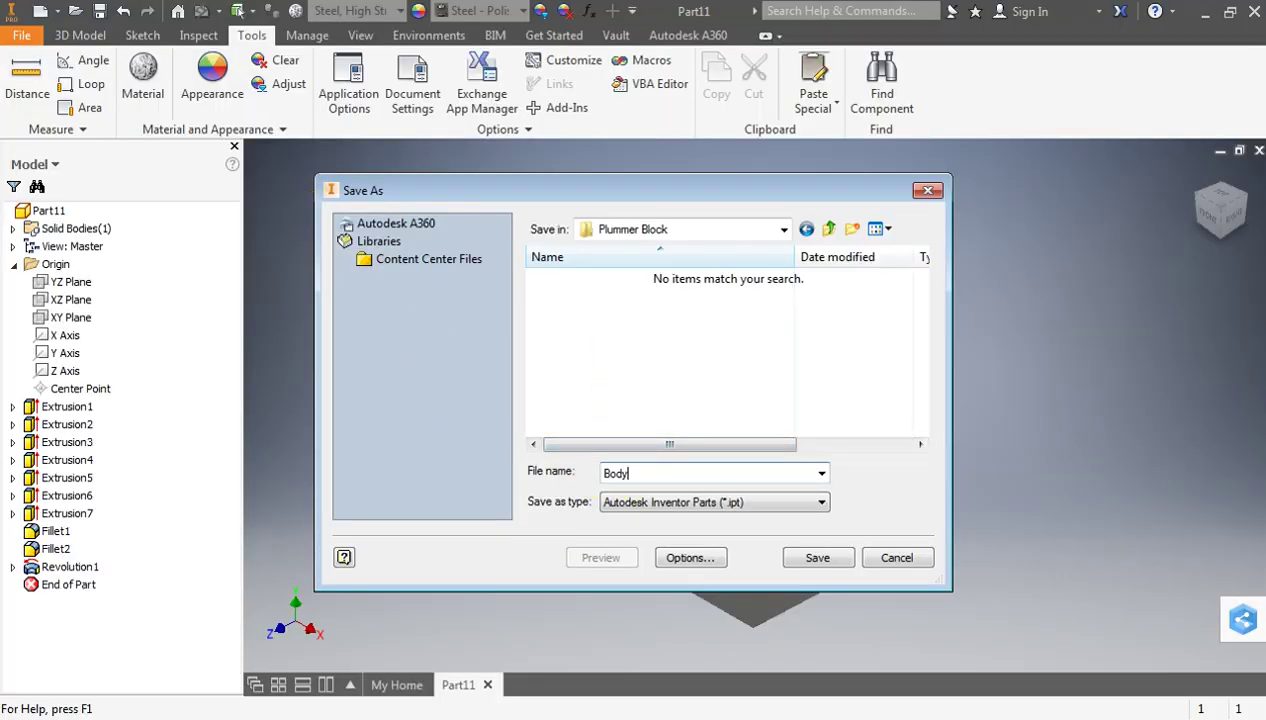
left_click(825, 570)
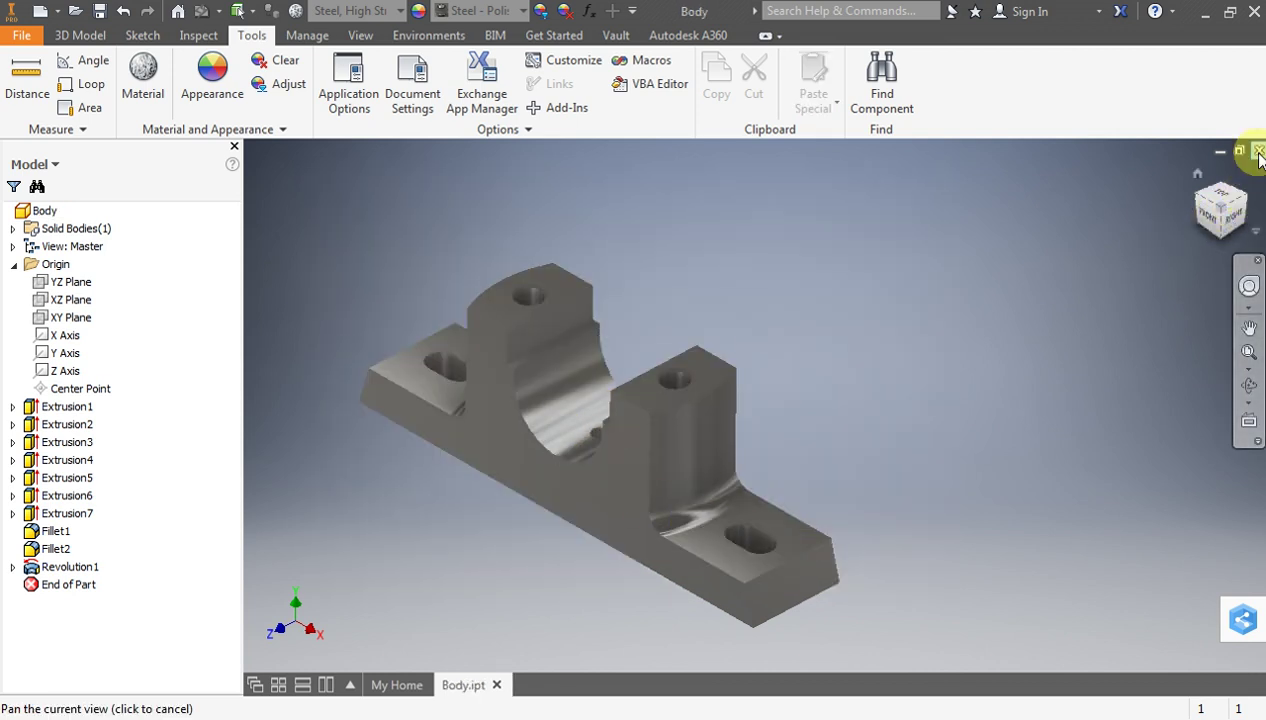
Close Body and start a new part with a 2D sketch on the XY plane
left_click(1258, 152)
left_click(83, 292)
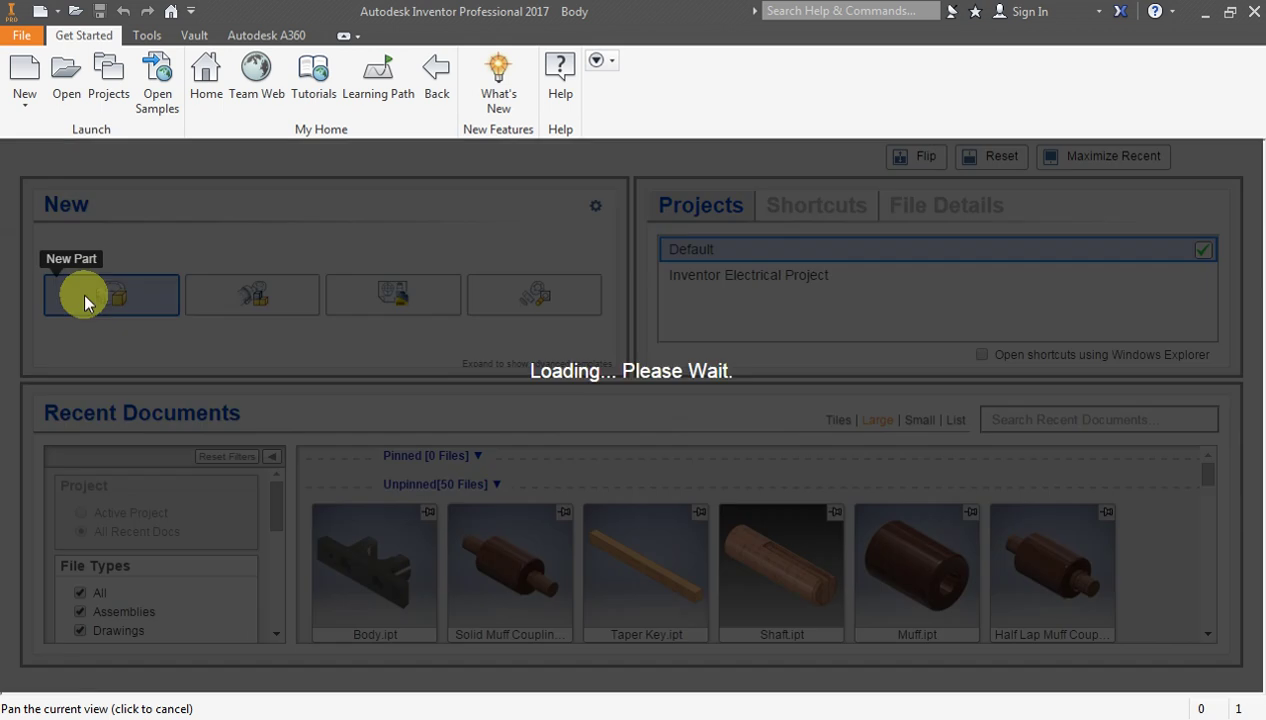
left_click(38, 85)
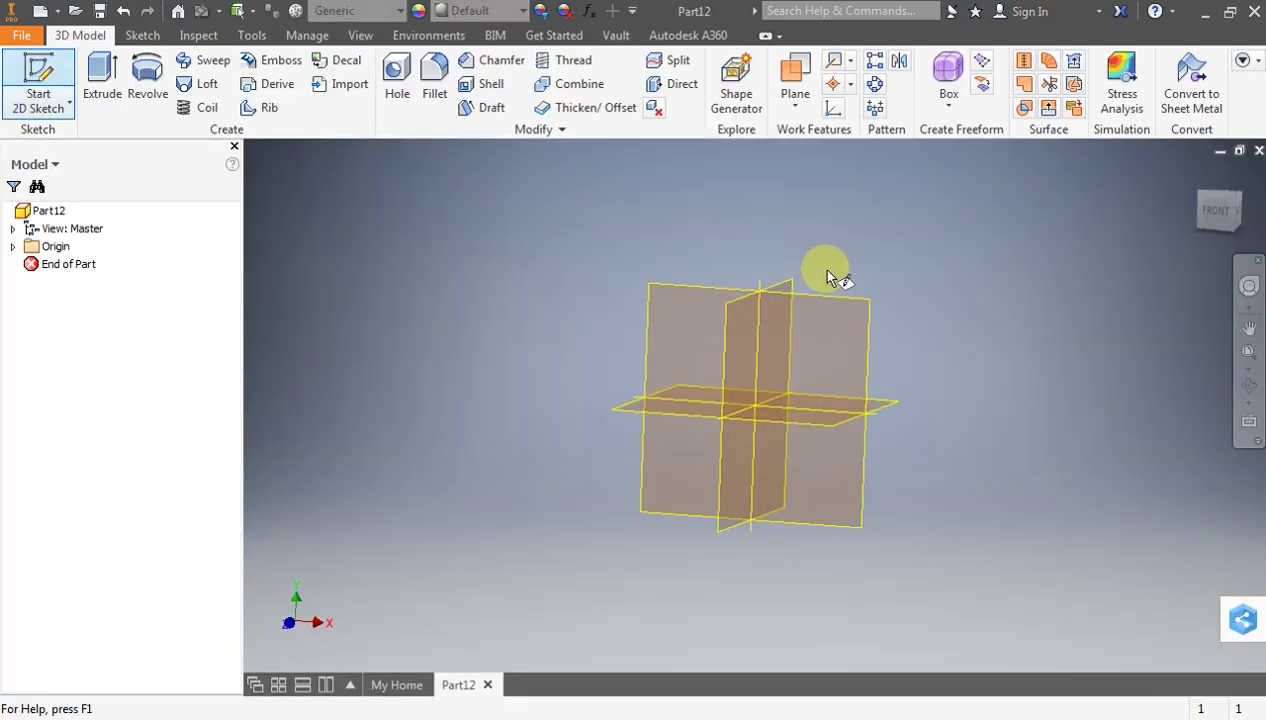
left_click(710, 242)
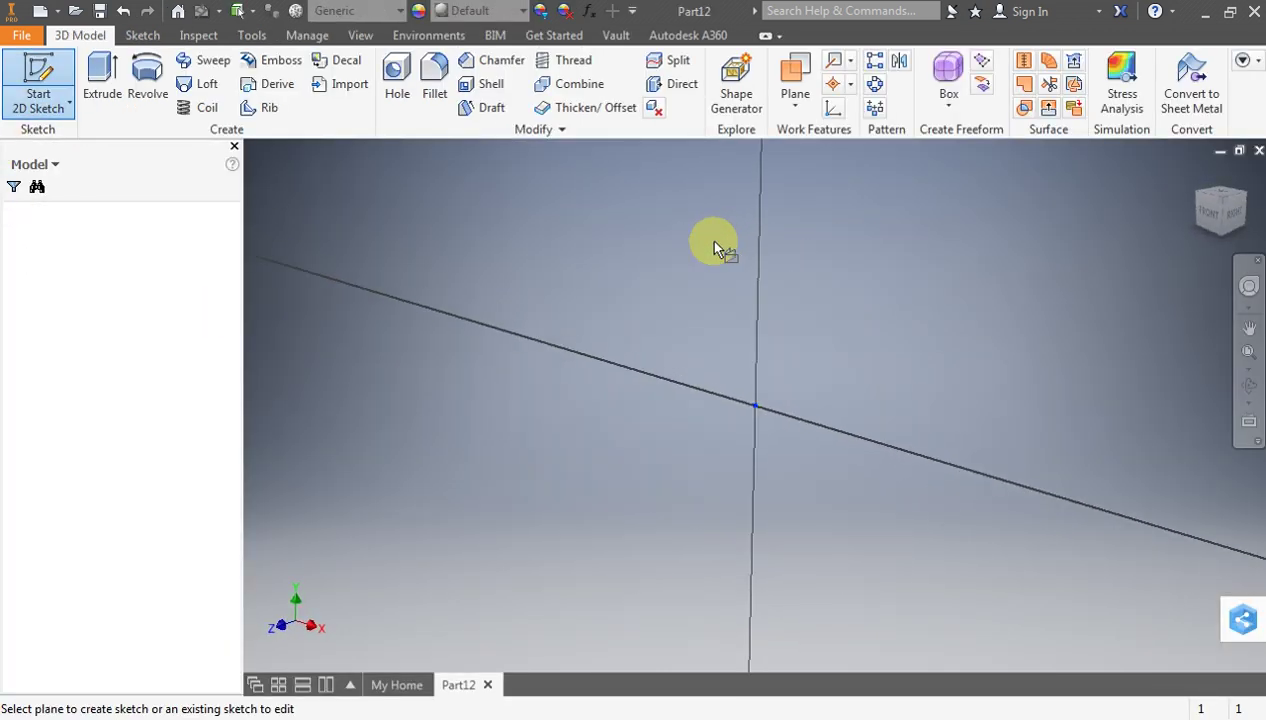
left_click(701, 712)
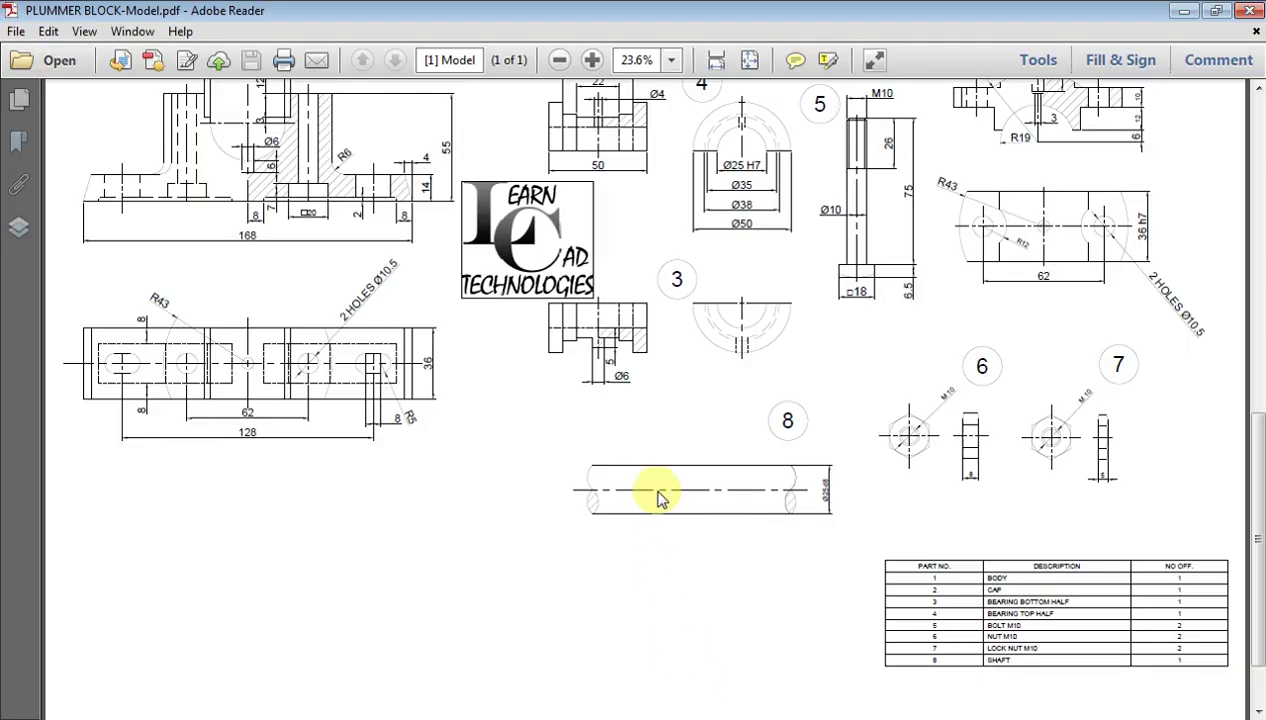
Zoom the Plummer Block PDF to 50% and scroll to detail view 2
scroll(660, 497, "down", 1, "ctrl")
scroll(1062, 301, "up", 2, "ctrl")
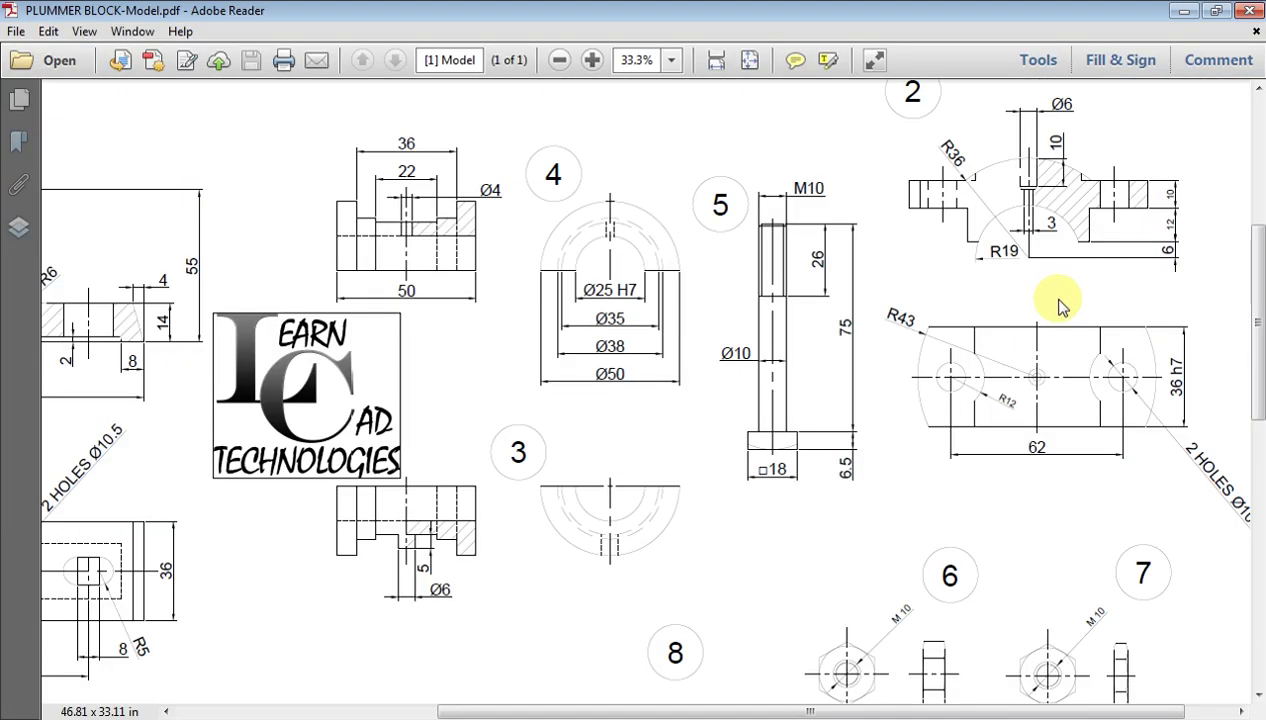
scroll(1062, 306, "up", 1, "ctrl")
left_click_drag(726, 706, 936, 684)
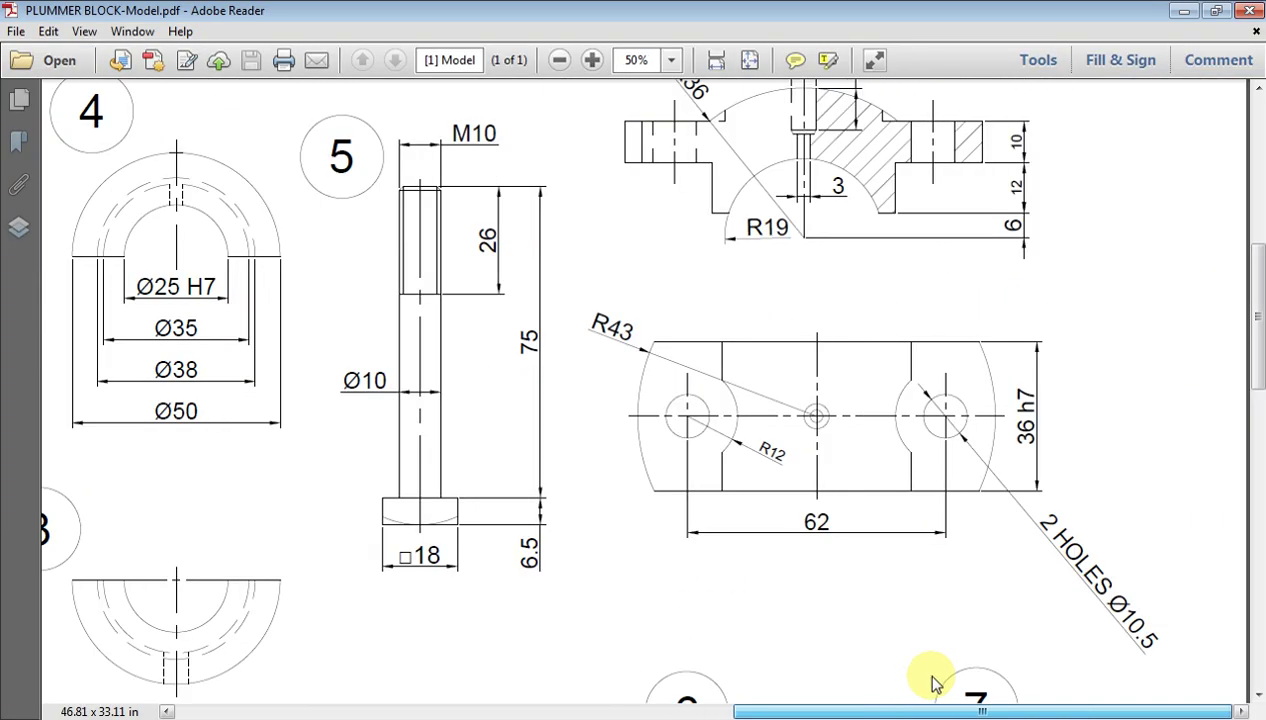
left_click_drag(1258, 375, 1258, 305)
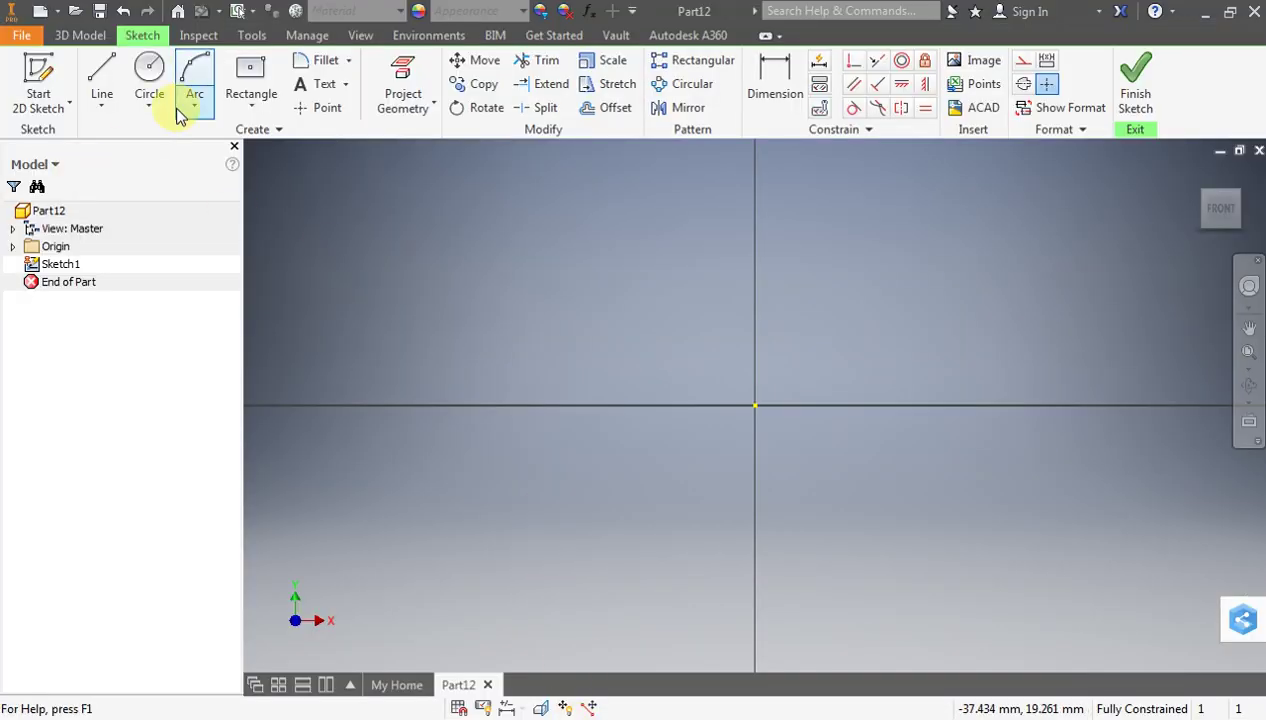
left_click(149, 70)
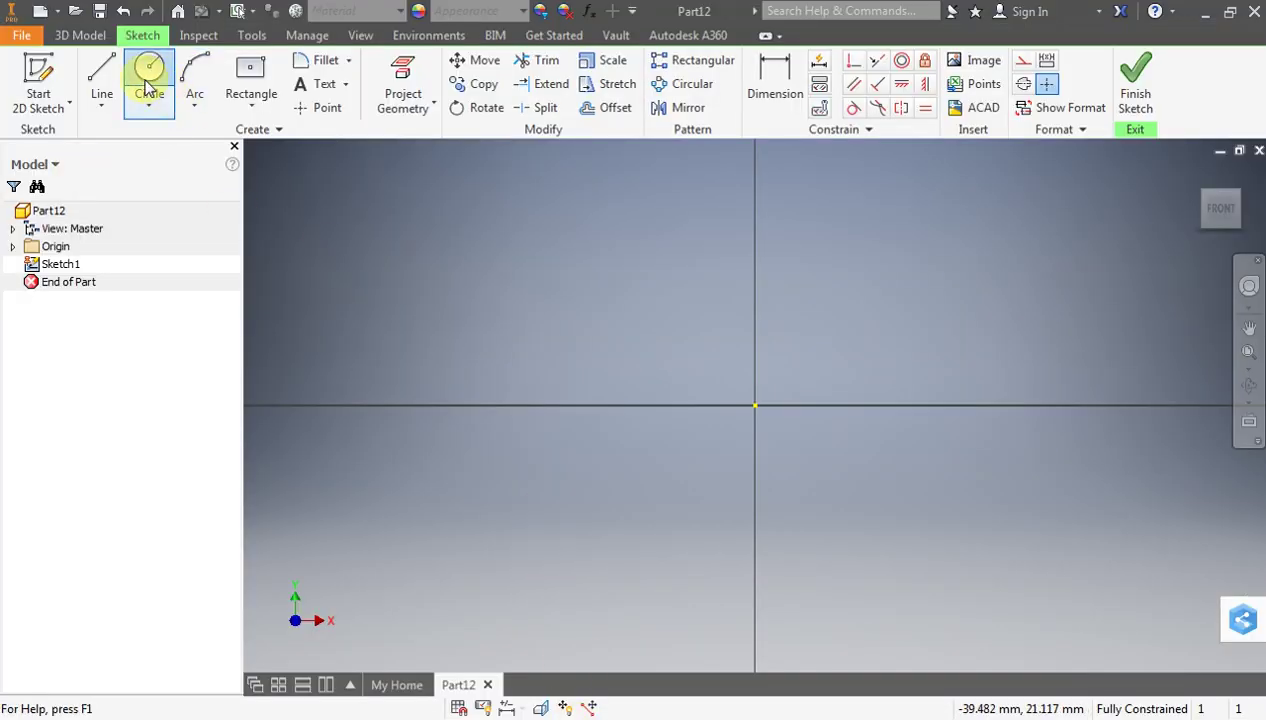
Draw a 38 mm diameter circle centred on the origin and begin a line from its centre
left_click(755, 405)
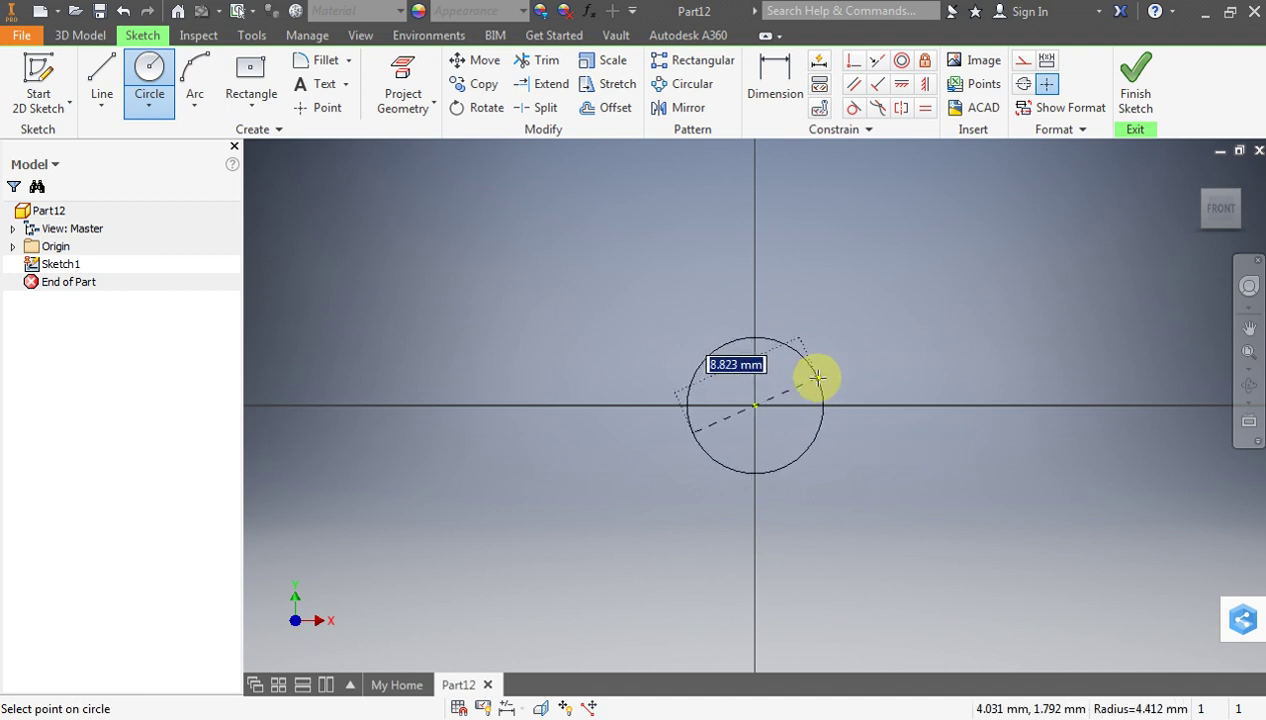
type("38")
key("Return")
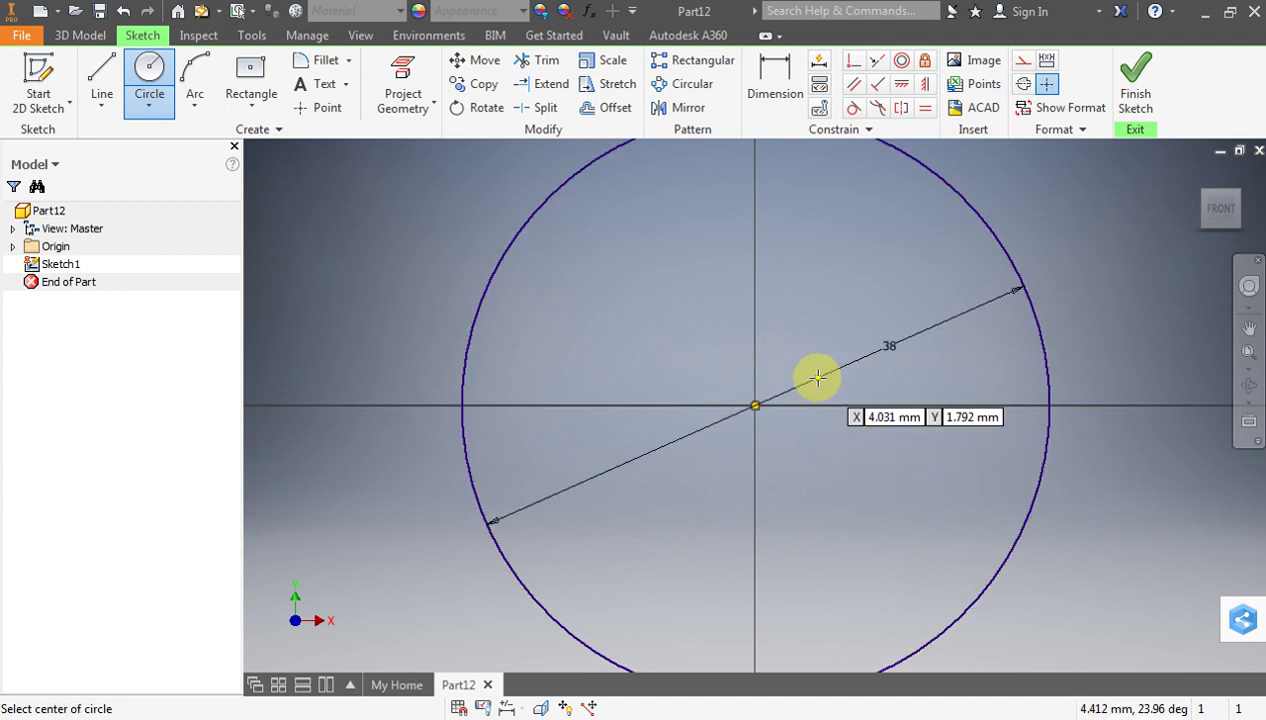
scroll(732, 474, "down", 7)
scroll(848, 461, "up", 3)
key("Escape")
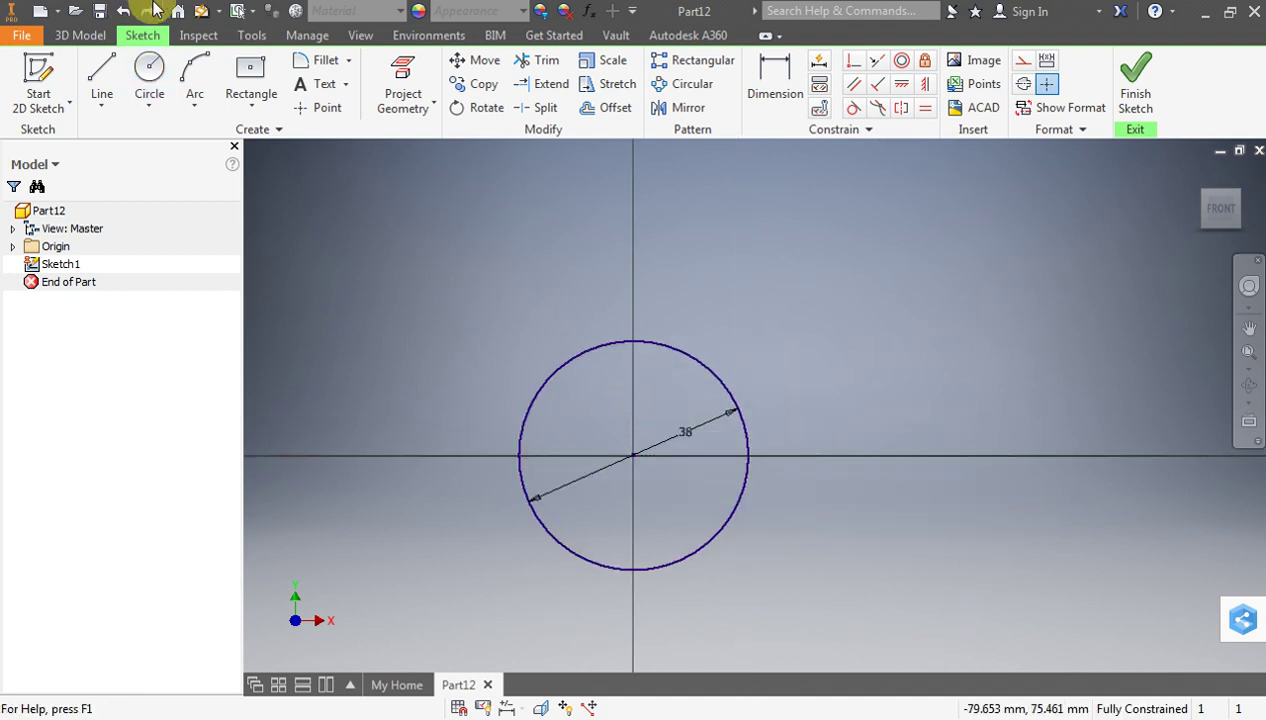
left_click(102, 75)
left_click(633, 456)
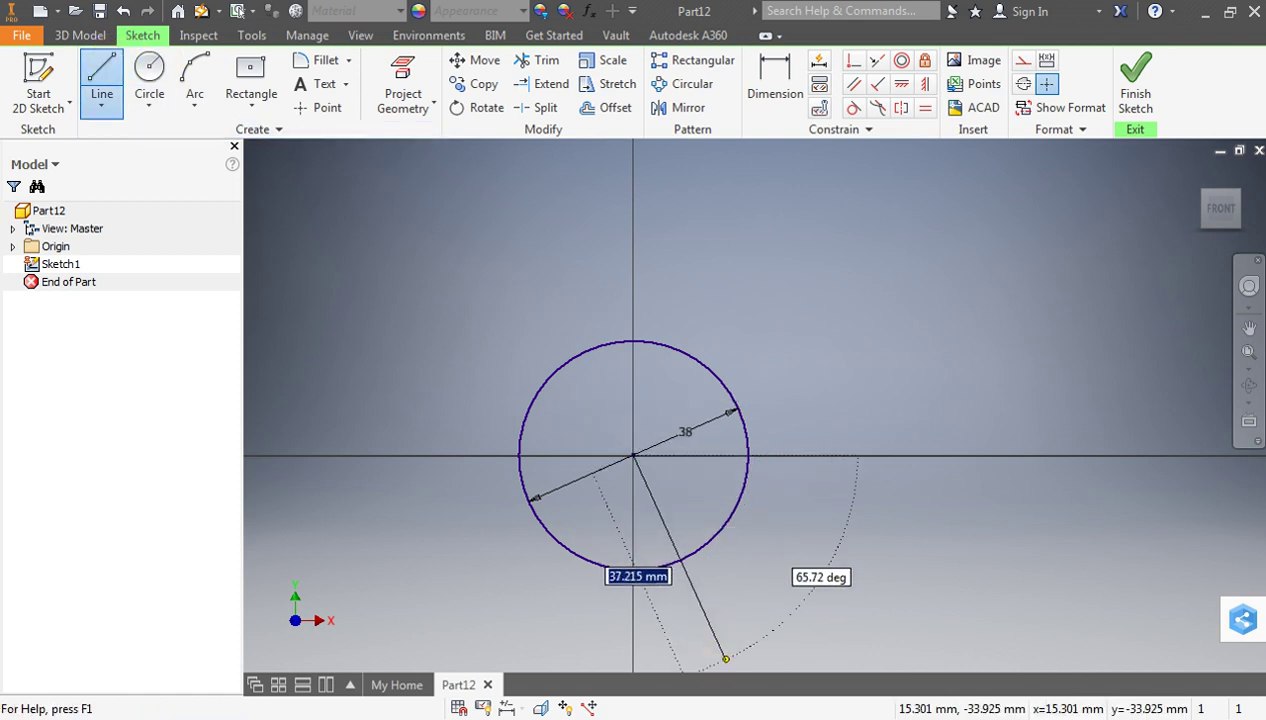
key("alt+Tab")
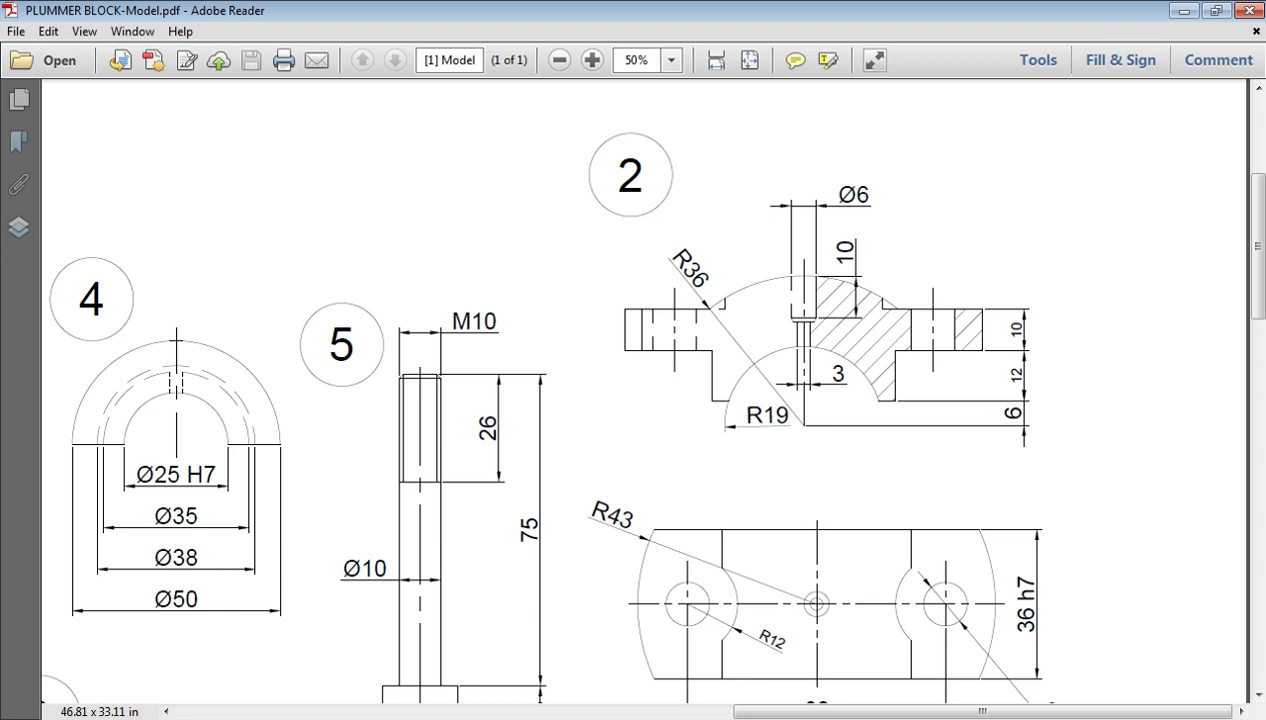
Scroll the PDF drawing to read the part 2 dimensions, then return to Inventor
scroll(786, 452, "up", 1)
scroll(786, 455, "down", 1)
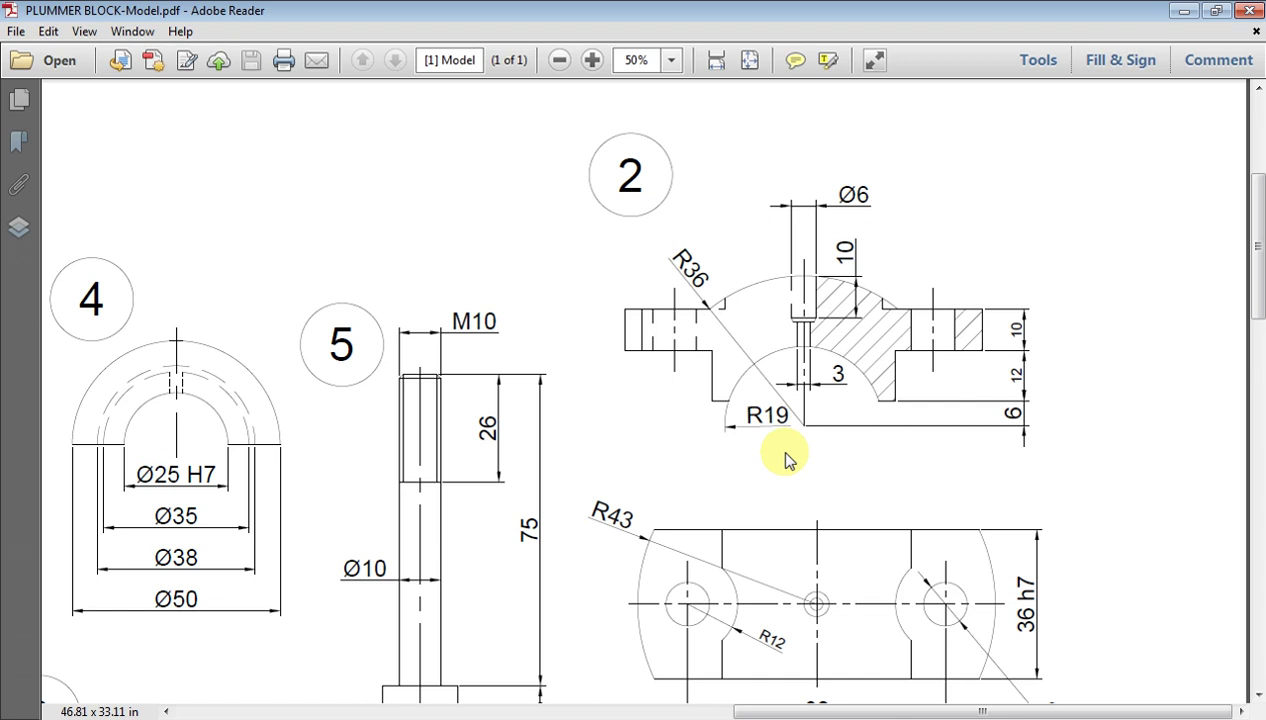
scroll(786, 458, "down", 1)
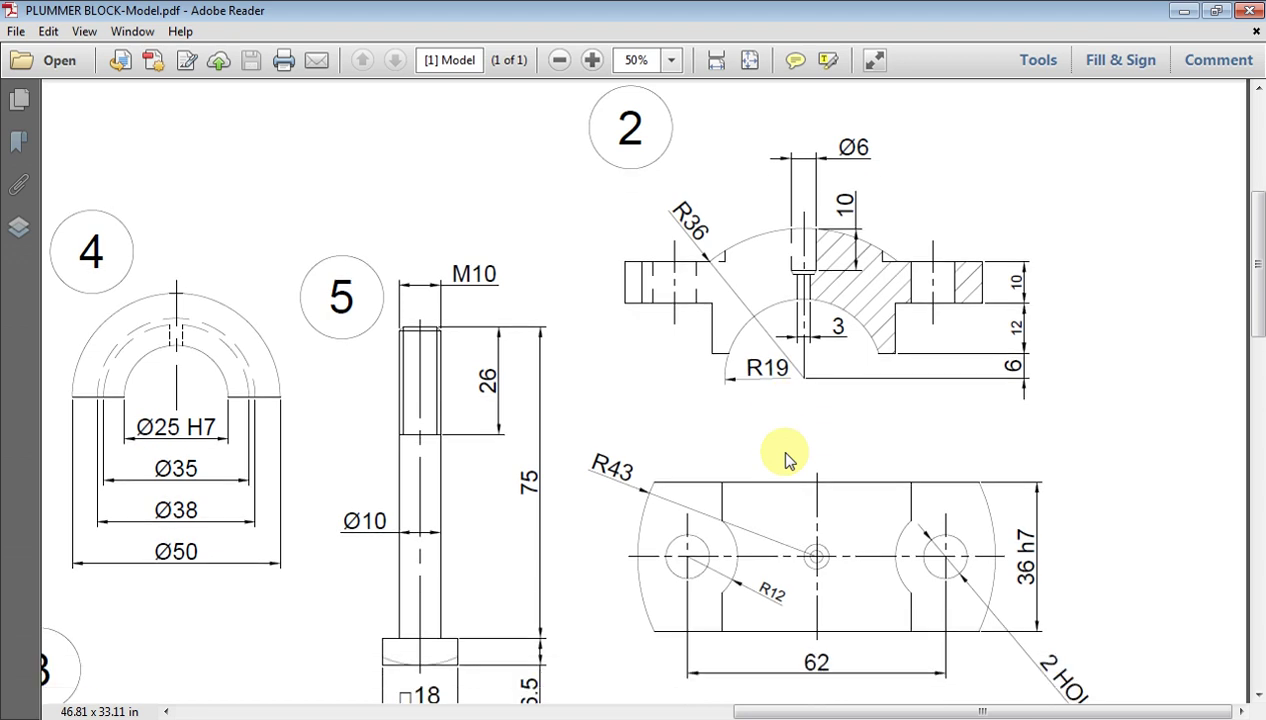
key("alt+Tab")
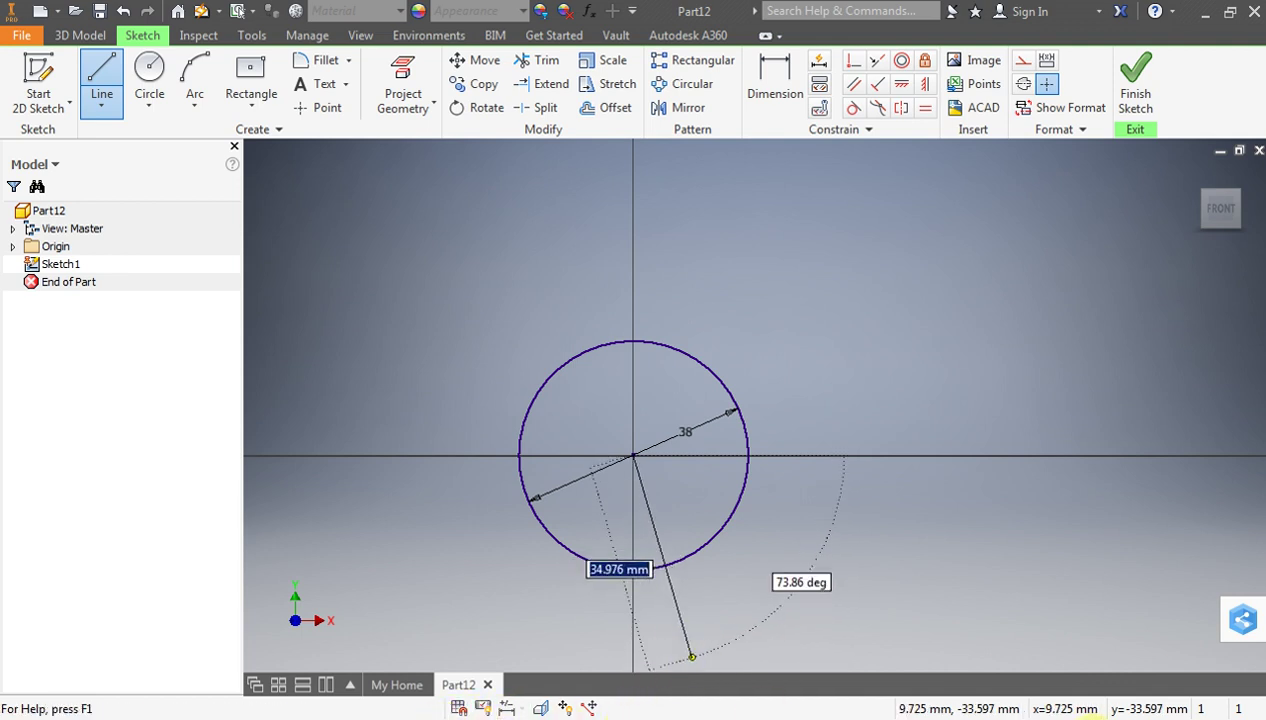
Remove the stray line while keeping the 38 mm circle in place
left_click(1095, 719)
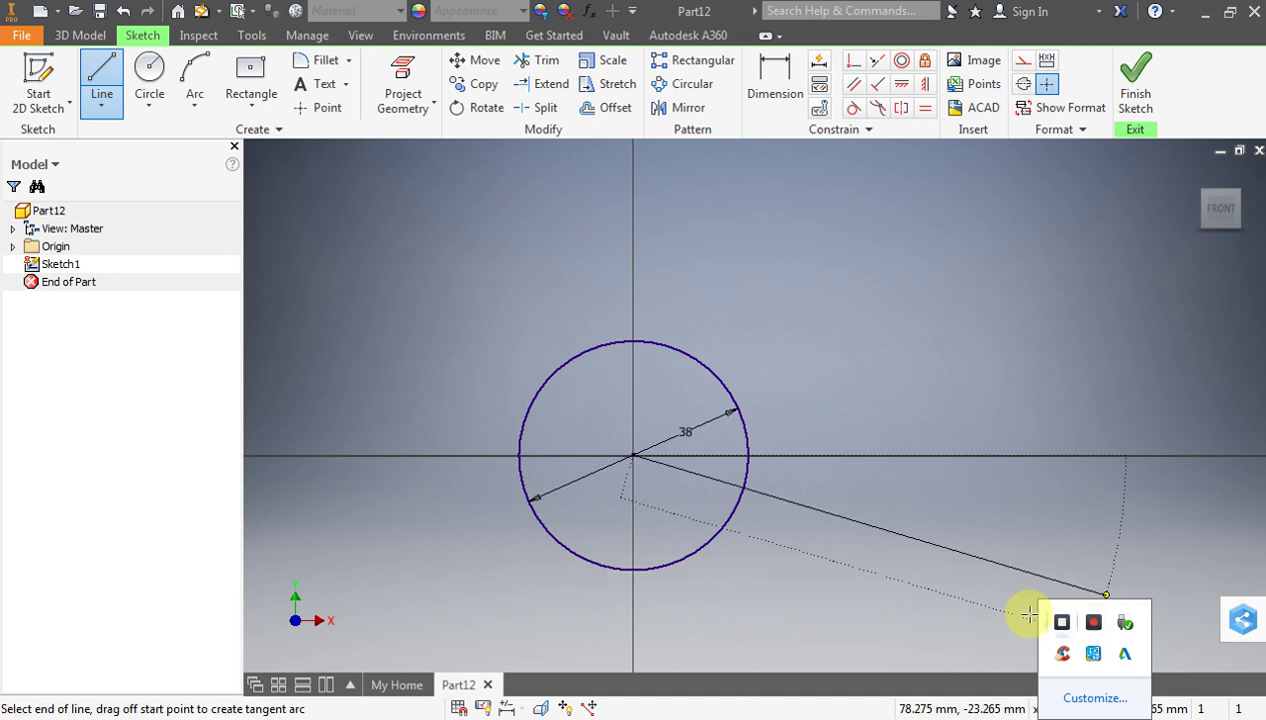
left_click(820, 590)
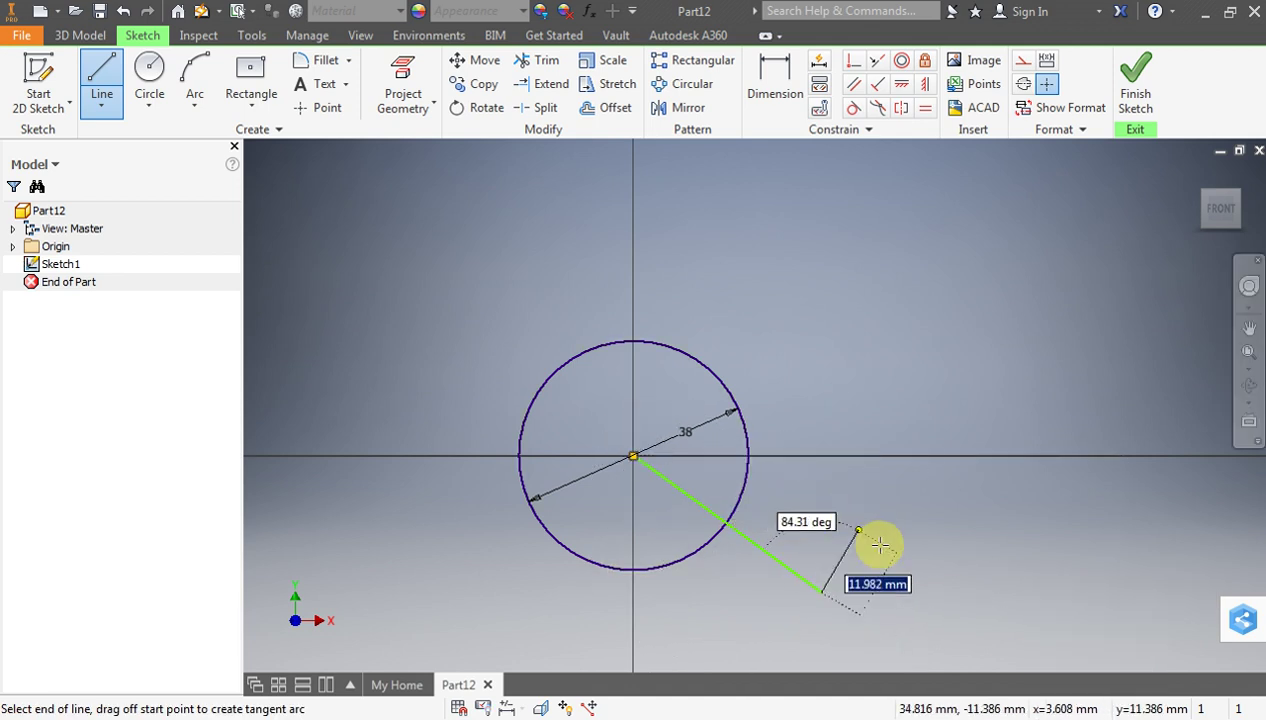
key("Escape")
key("Delete")
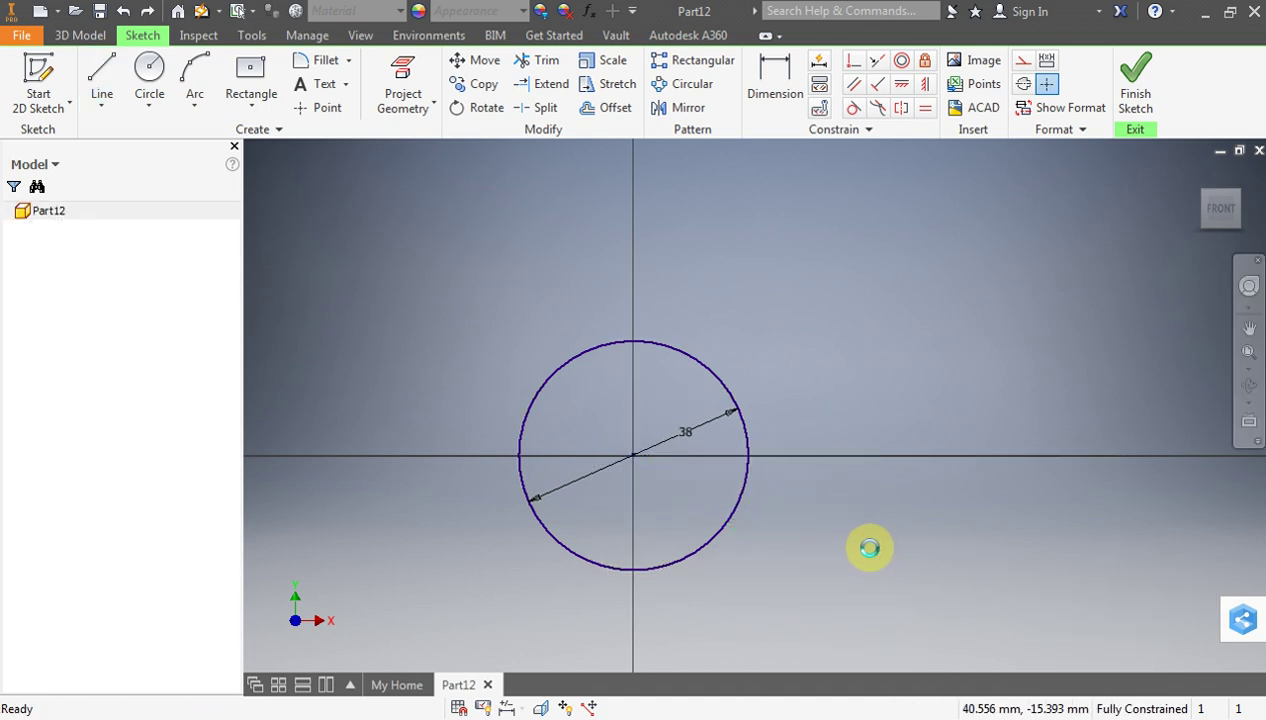
key("ctrl+z")
key("ctrl+y")
scroll(678, 425, "down", 1)
scroll(678, 425, "up", 3)
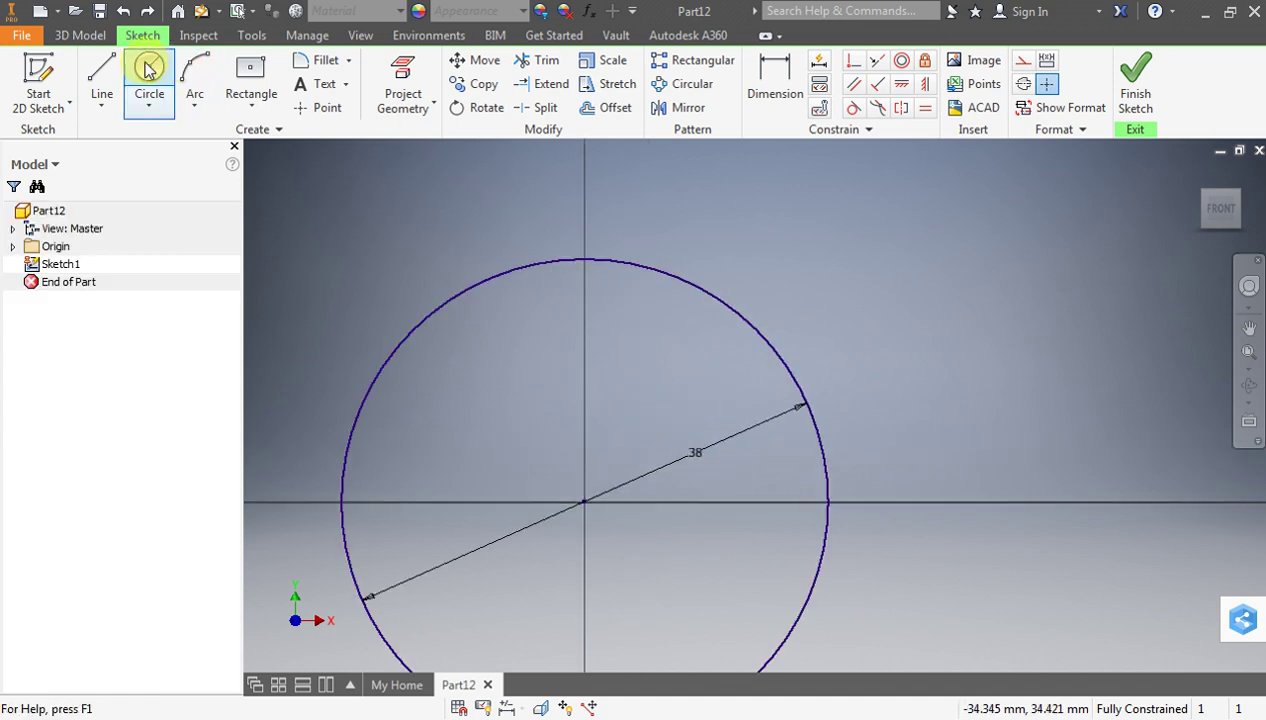
Start a line profile at the origin: 6 mm up, then 22 mm across
left_click(108, 76)
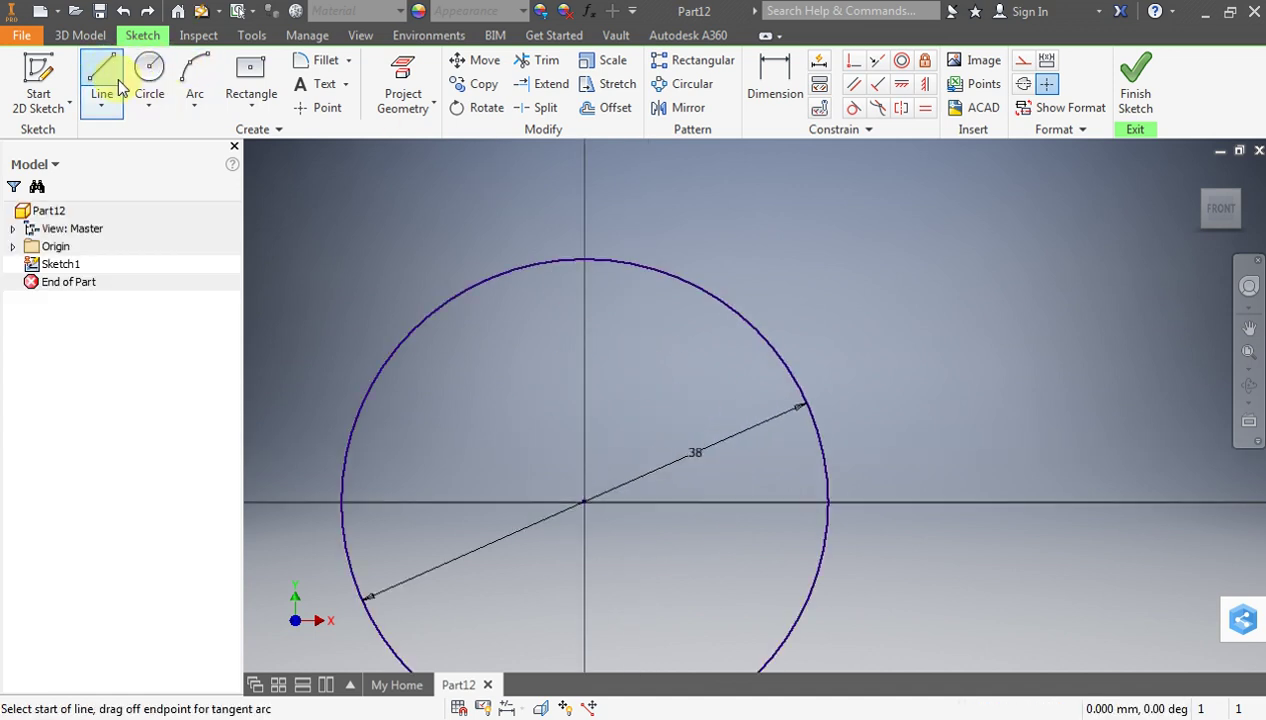
left_click(584, 501)
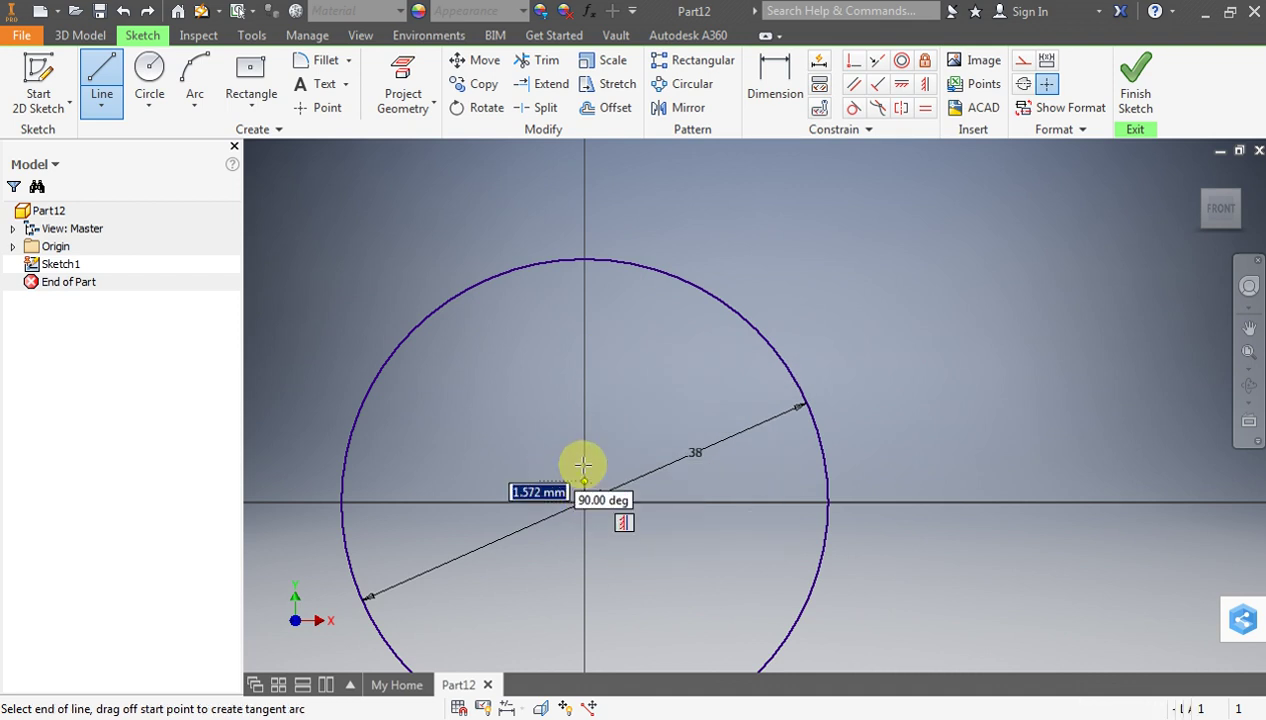
type("6")
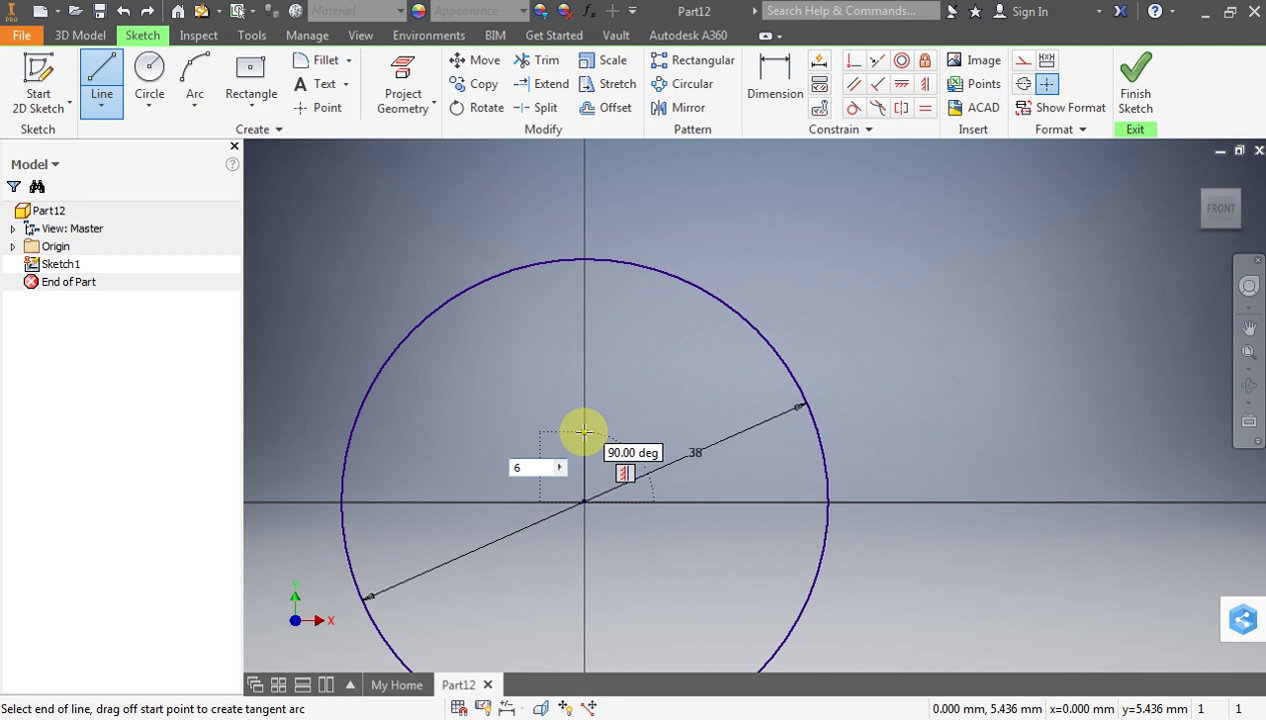
key("Tab")
key("Return")
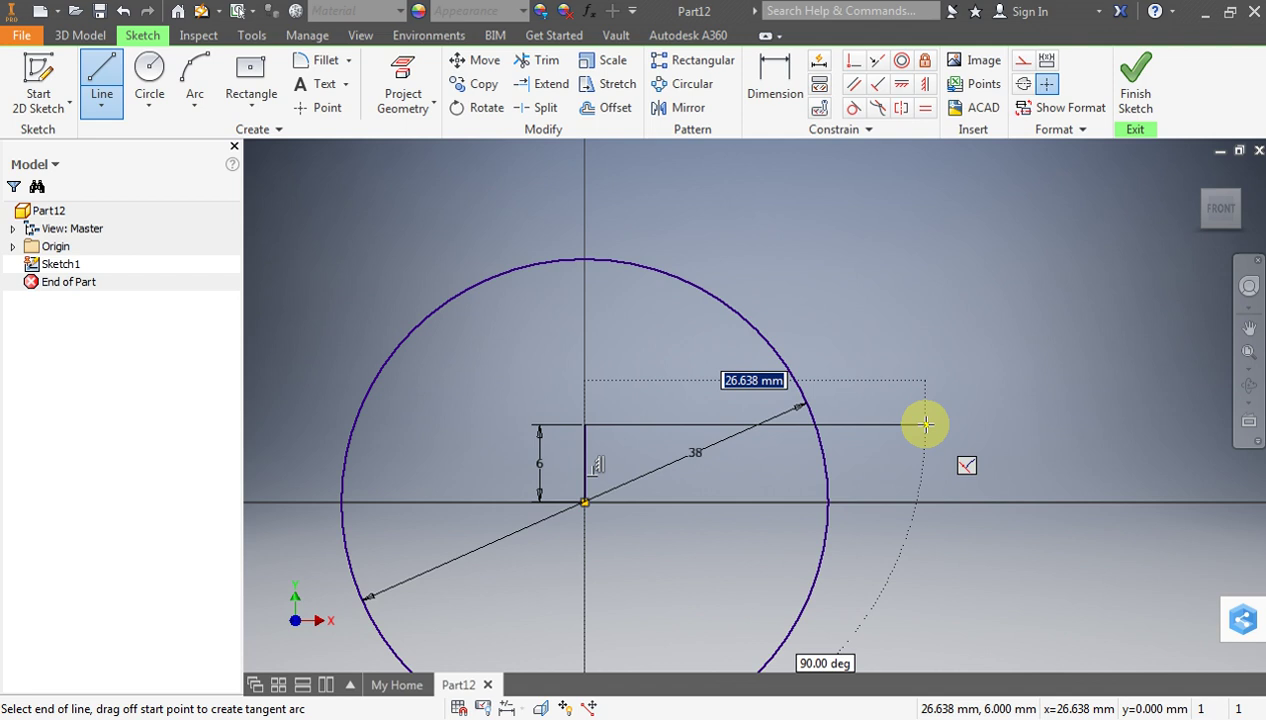
type("22")
left_click(925, 425)
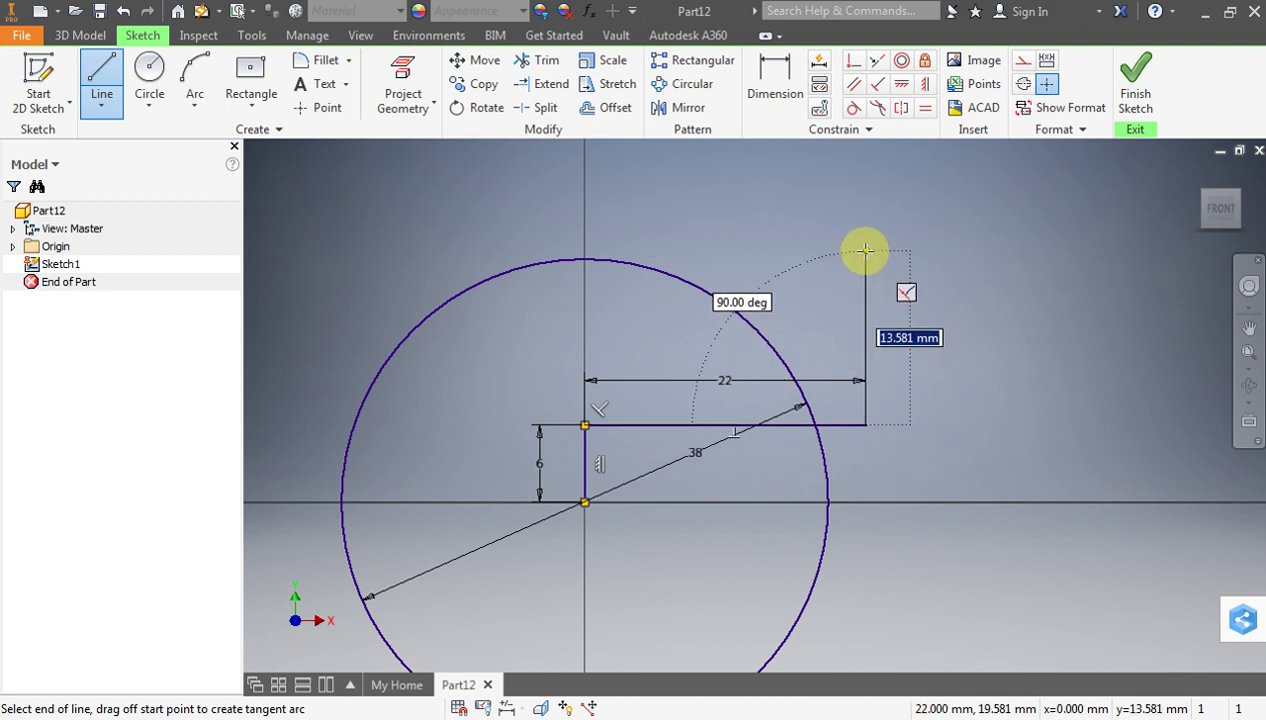
Continue the profile 12 mm up, farther across, 10 mm up, and back to the Y axis
type("12")
key("Return")
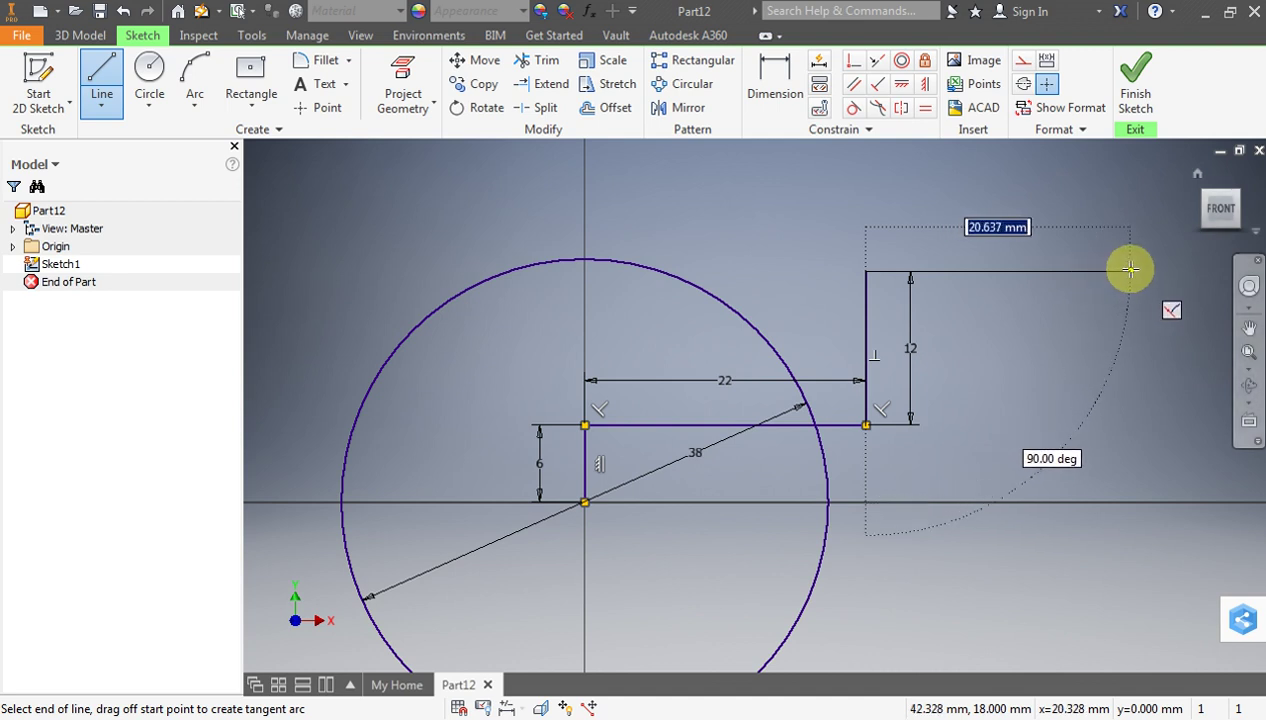
scroll(1003, 348, "down", 3)
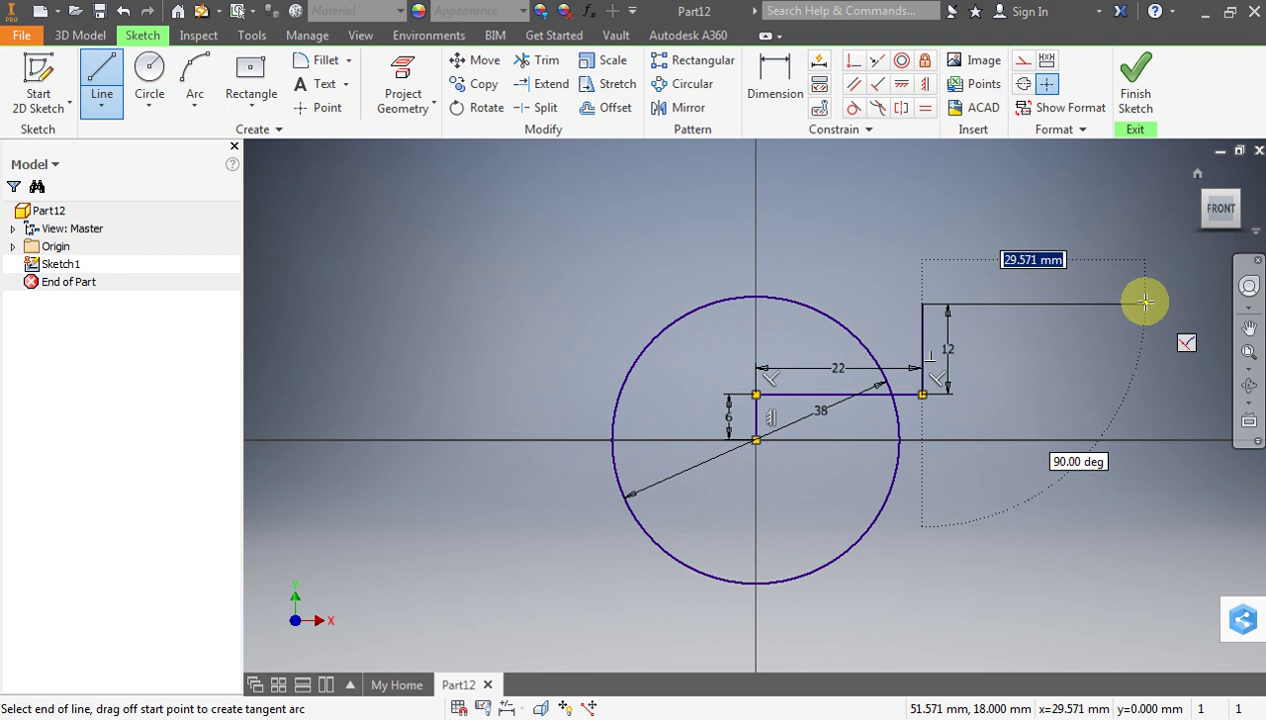
left_click(1144, 302)
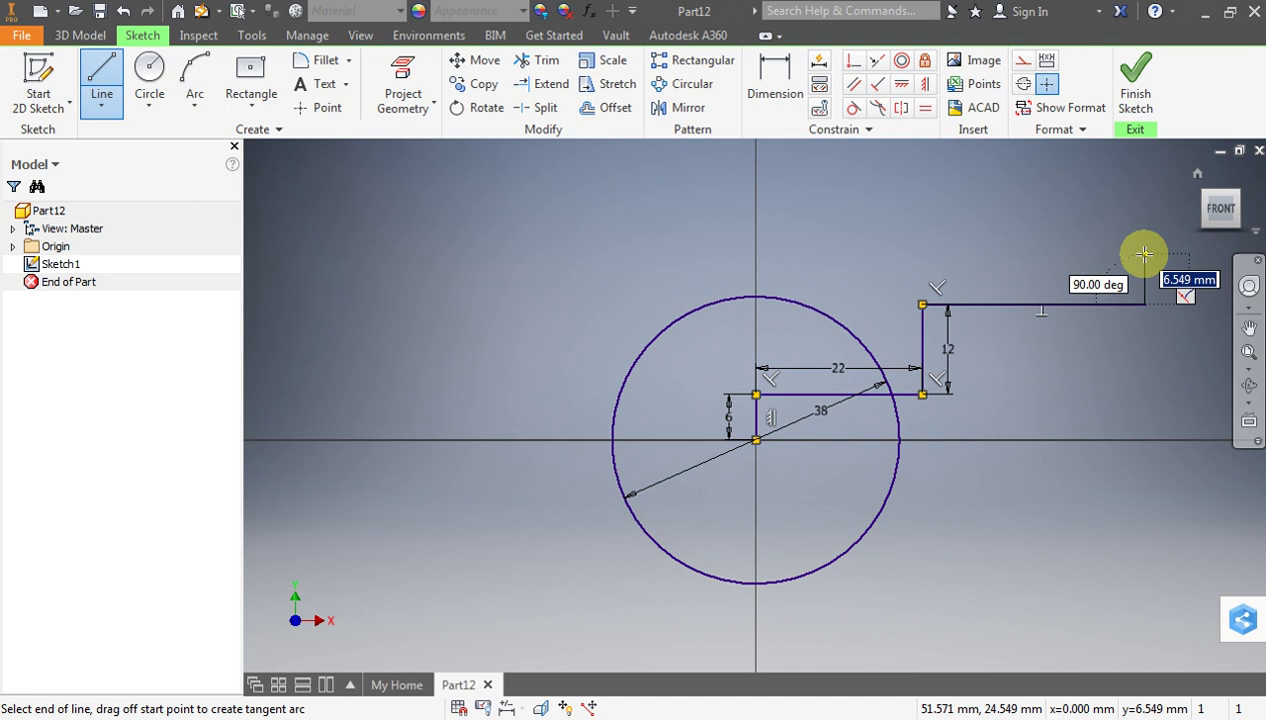
type("10")
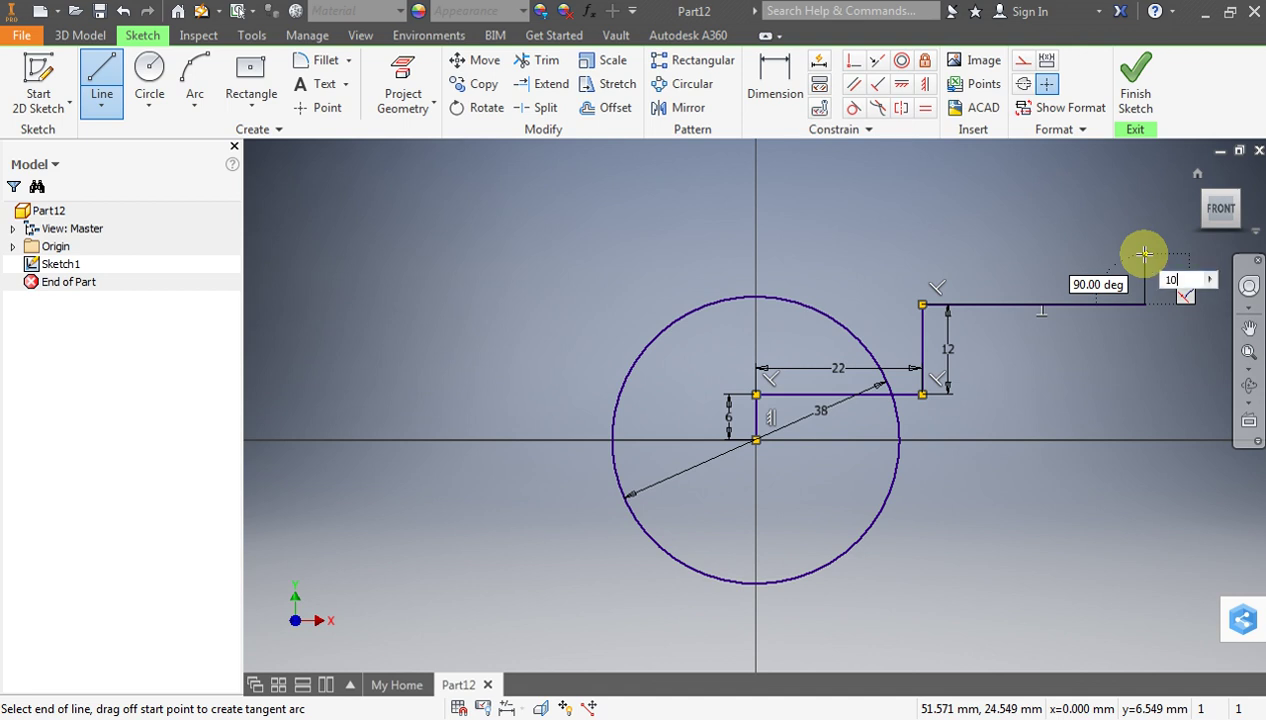
key("Return")
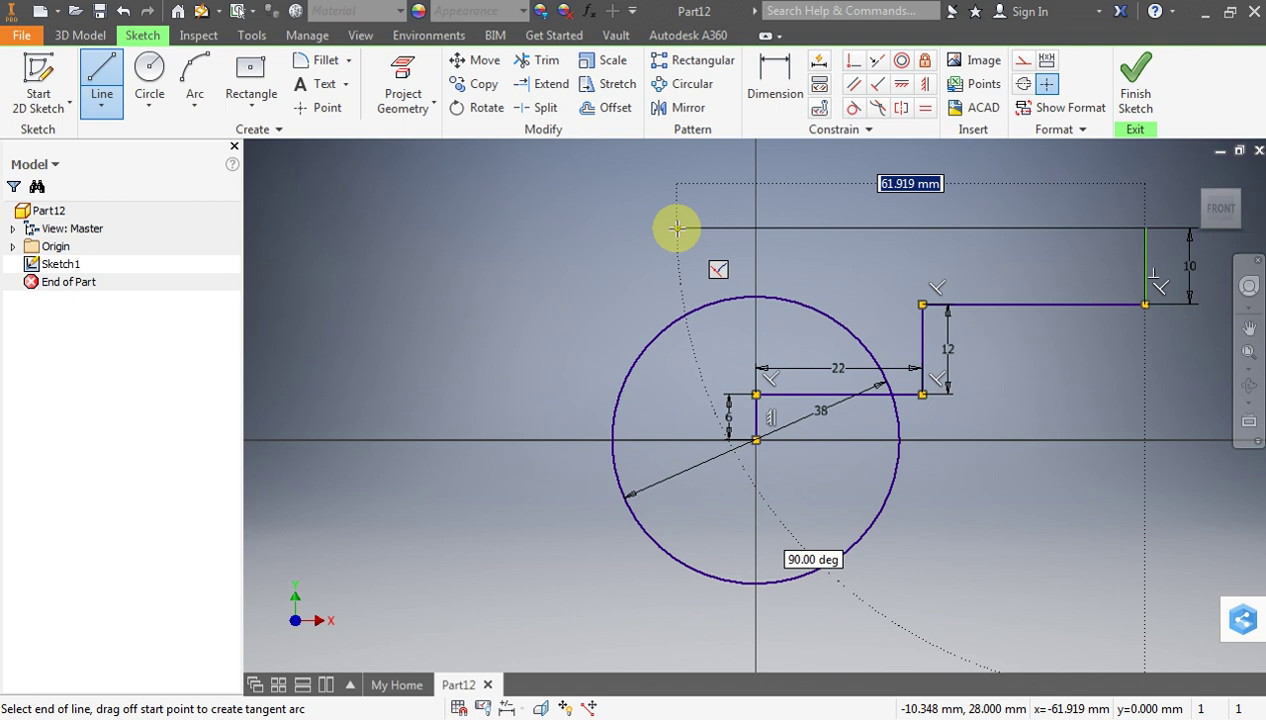
left_click(756, 227)
key("Escape")
scroll(642, 381, "down", 4)
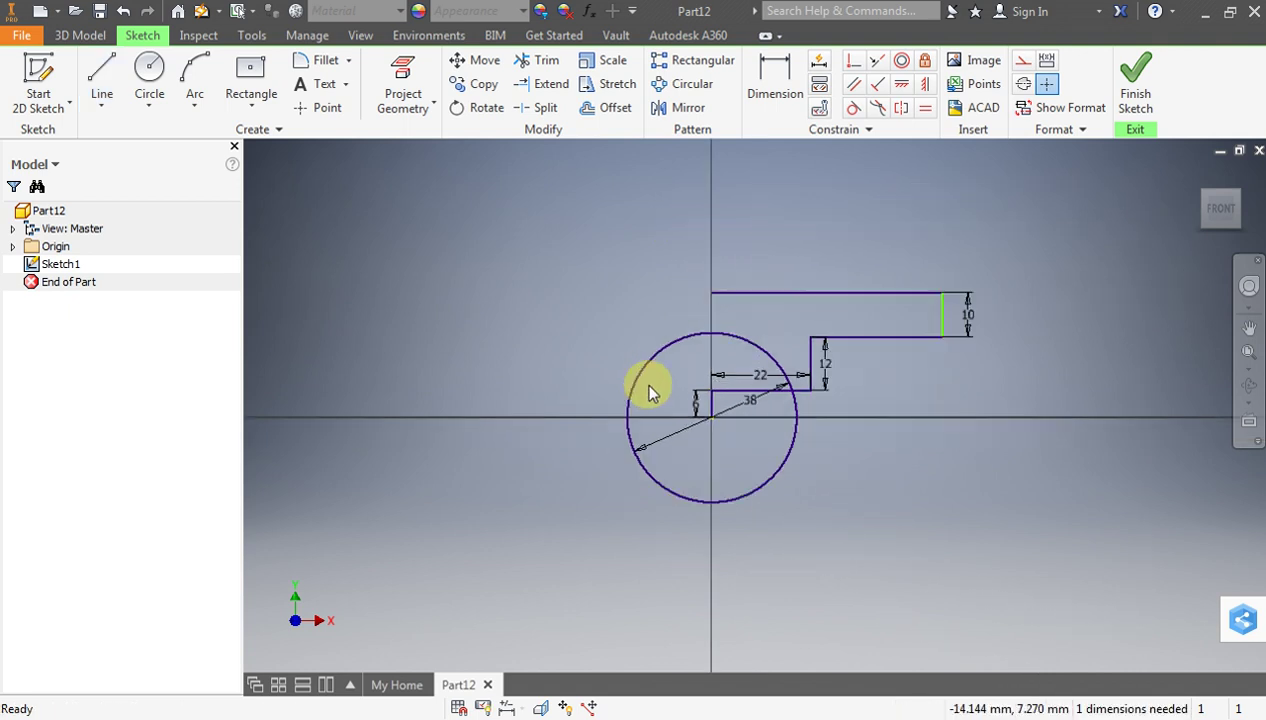
scroll(752, 368, "up", 3)
scroll(670, 392, "up", 5)
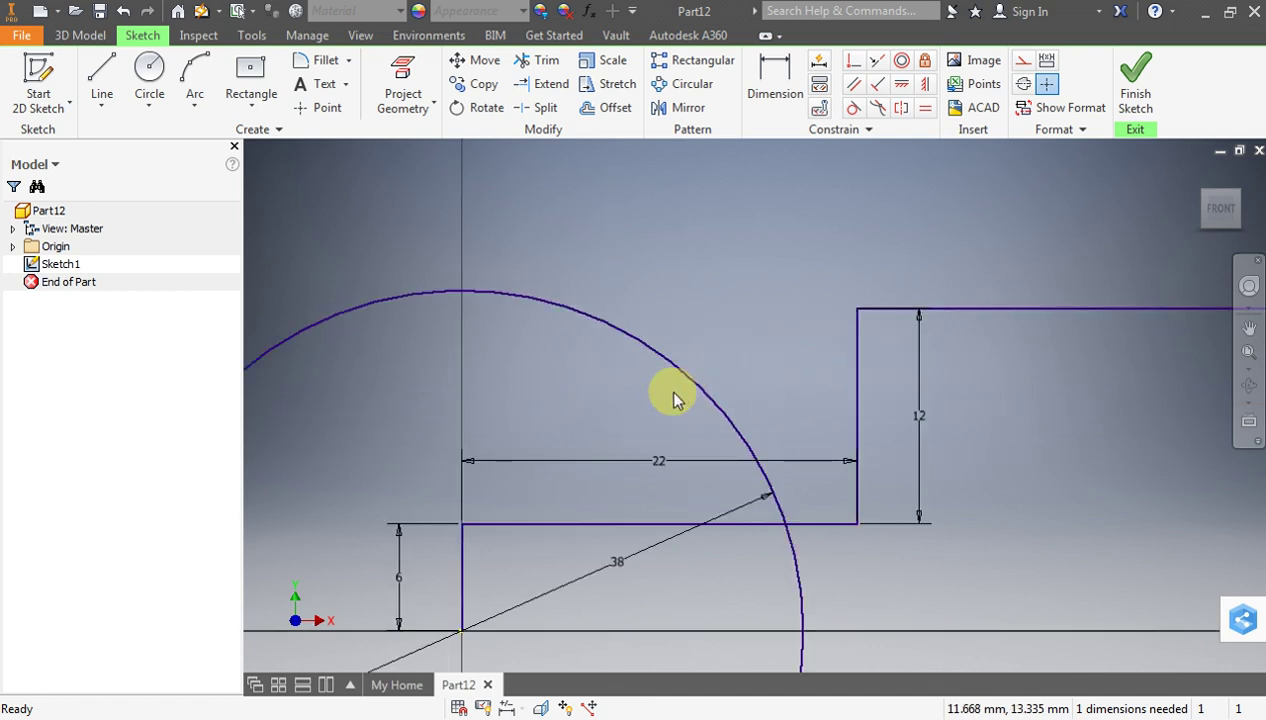
Convert the 6 mm vertical segment at the origin into a dashed construction line
scroll(586, 503, "down", 2)
left_click(553, 494)
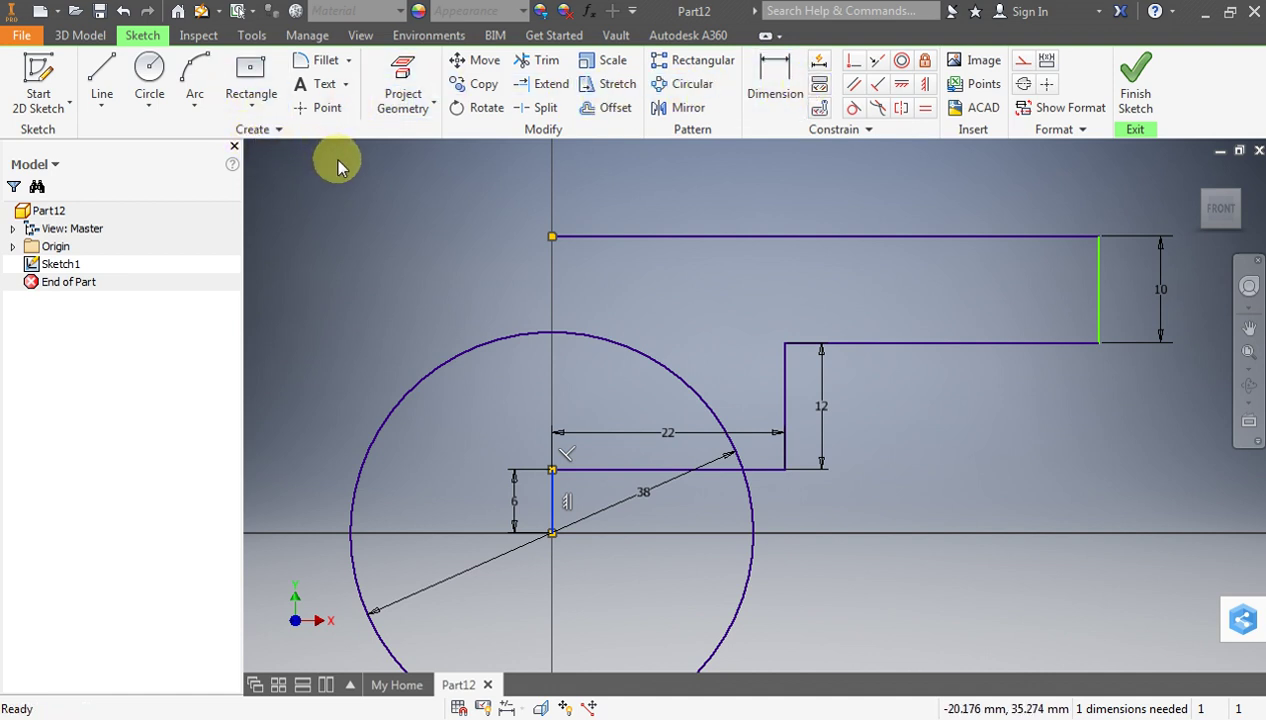
left_click(1020, 64)
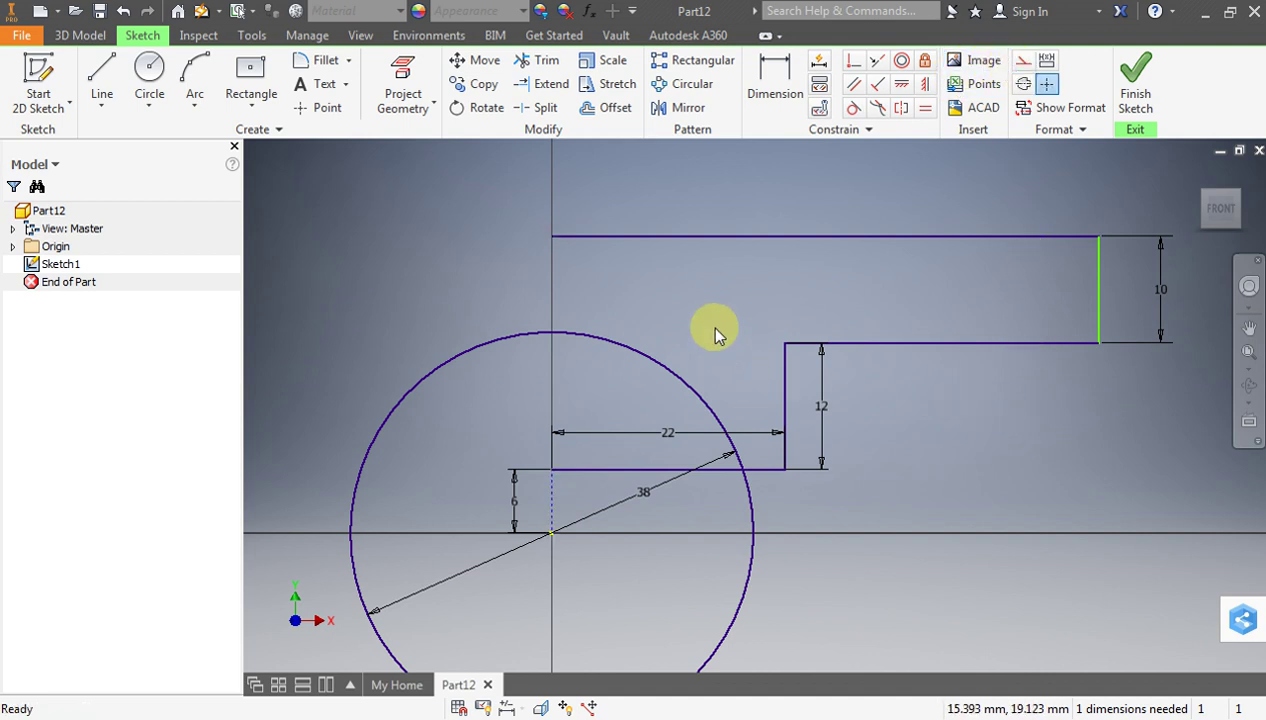
scroll(729, 291, "down", 5)
scroll(727, 293, "up", 3)
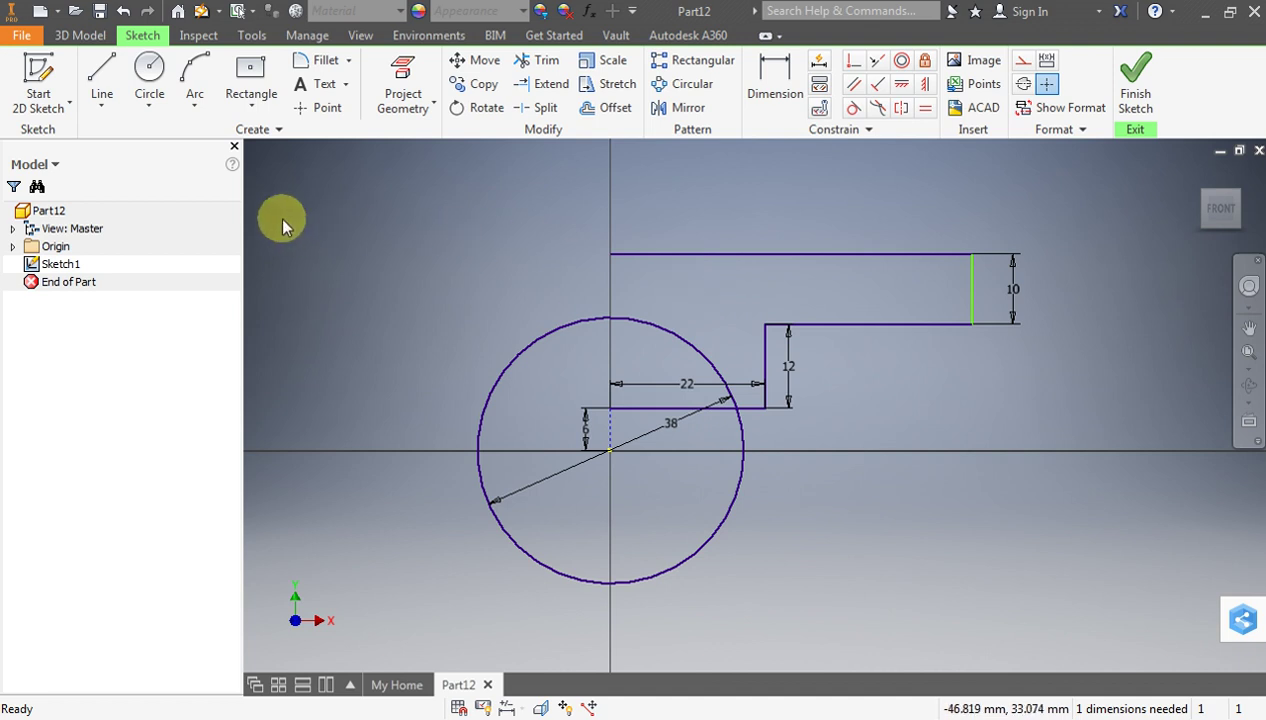
left_click(140, 75)
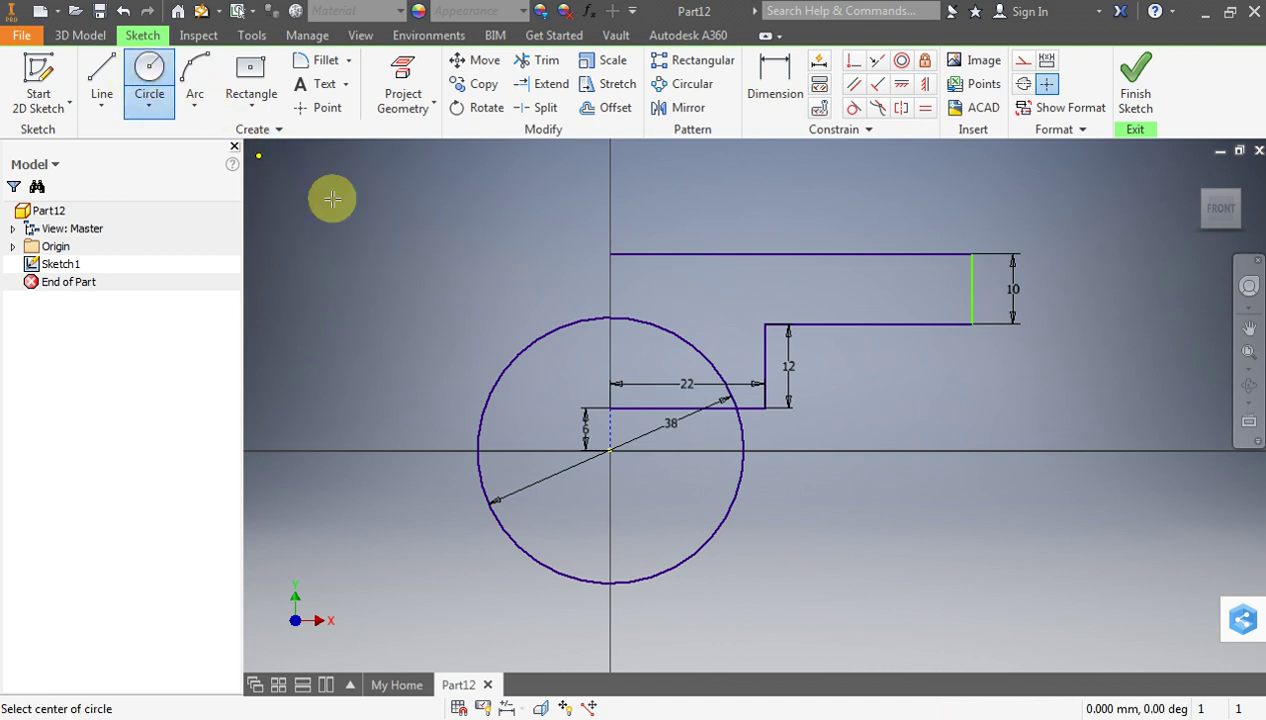
Draw a 72 mm diameter circle centred at the origin
left_click(610, 451)
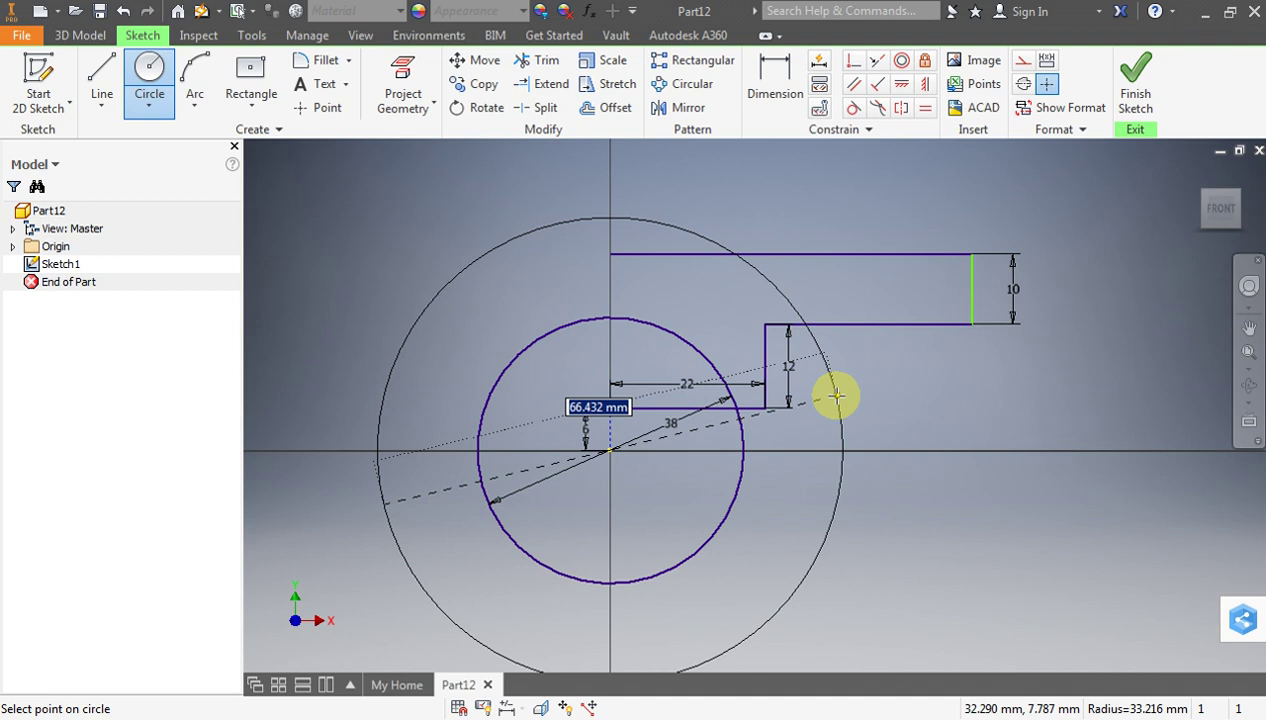
type("72")
key("Return")
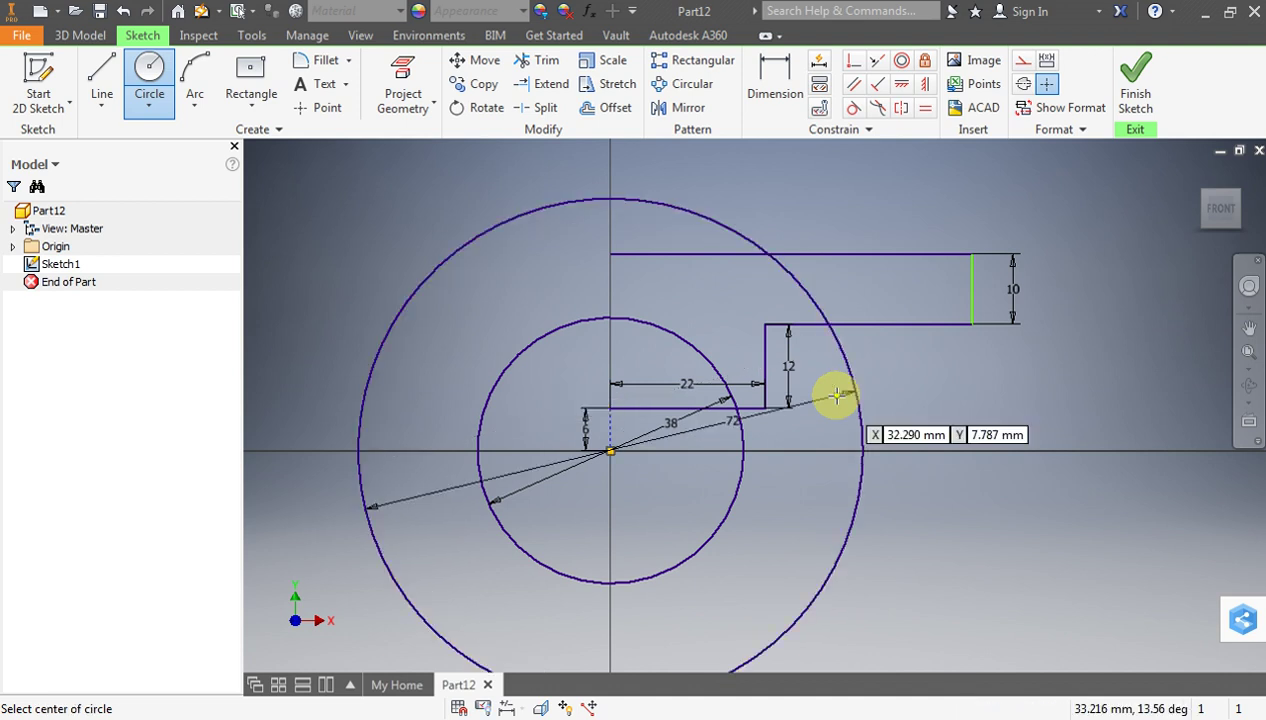
key("Escape")
scroll(733, 371, "down", 3)
scroll(733, 371, "up", 4)
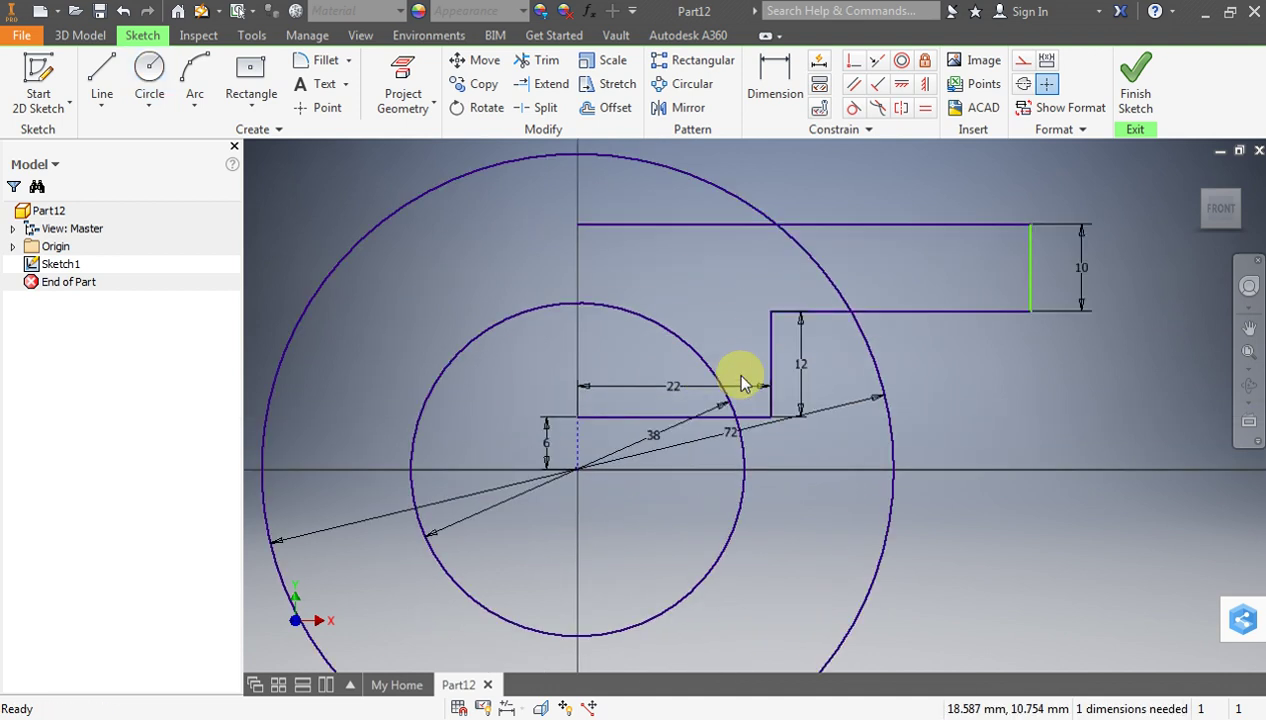
scroll(733, 371, "down", 1)
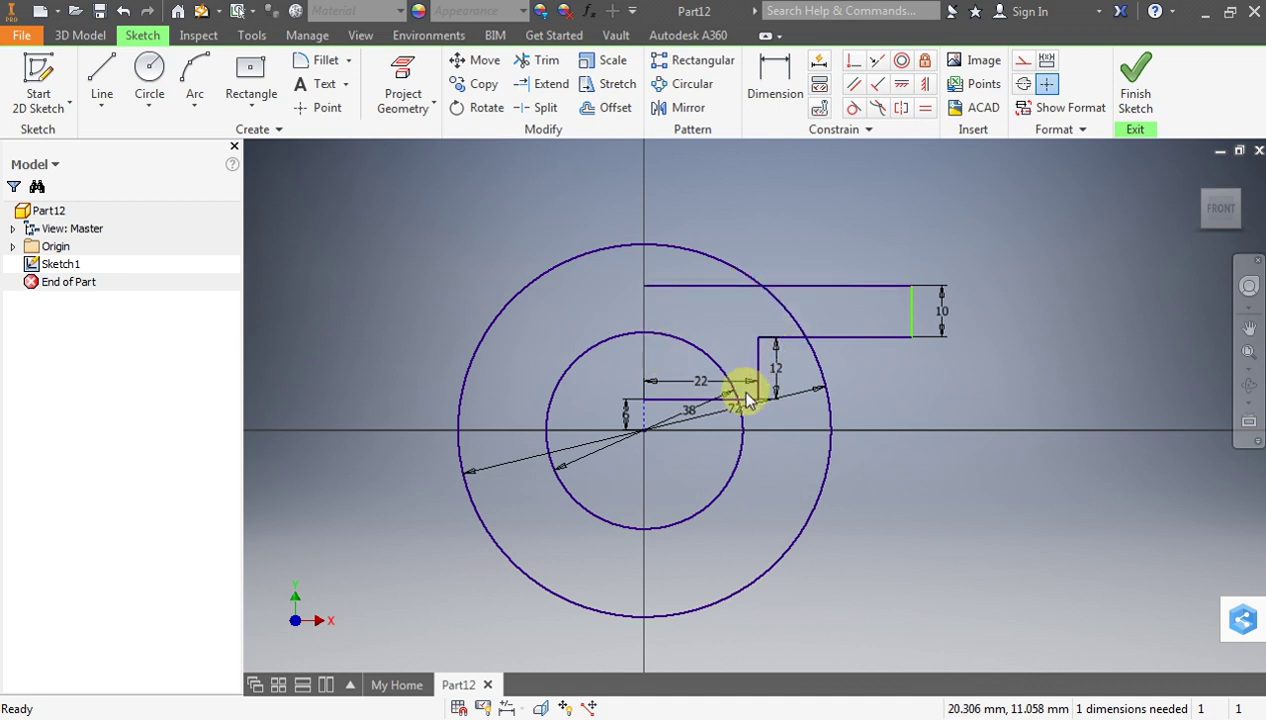
scroll(740, 393, "down", 1)
scroll(740, 393, "up", 2)
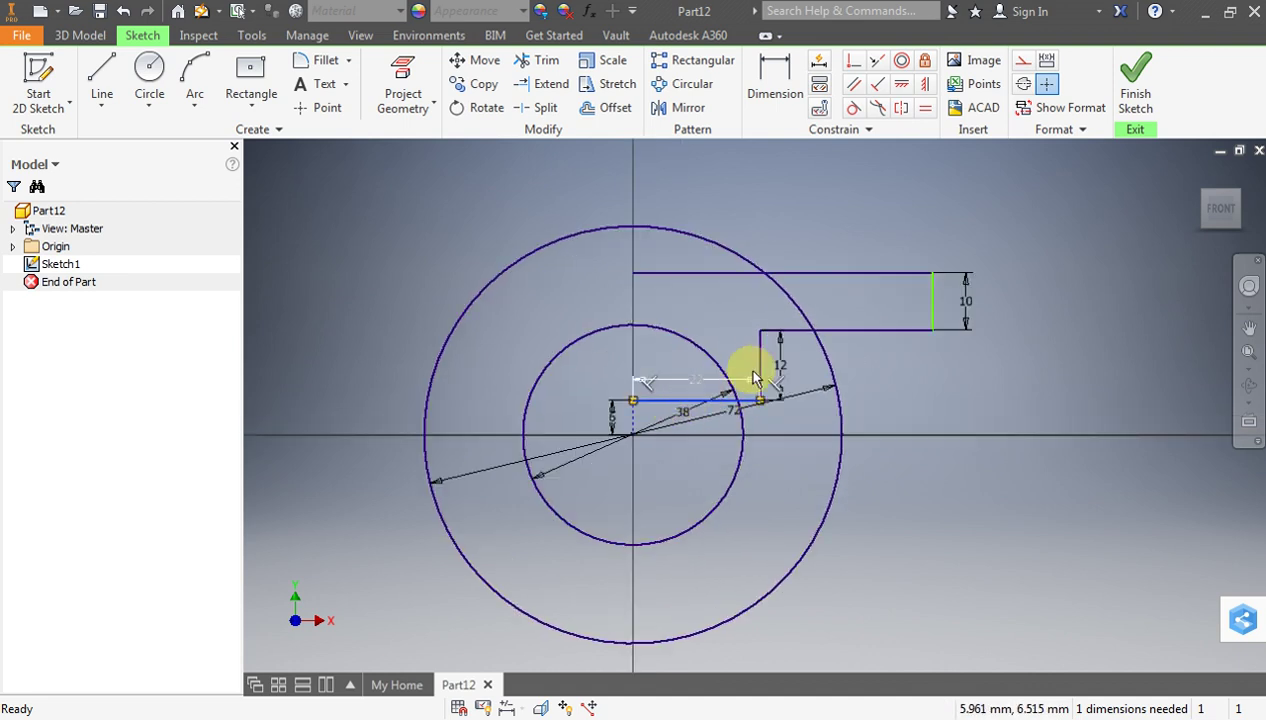
Select the vertical step line and middle horizontal line of the right-hand profile
left_click(766, 367)
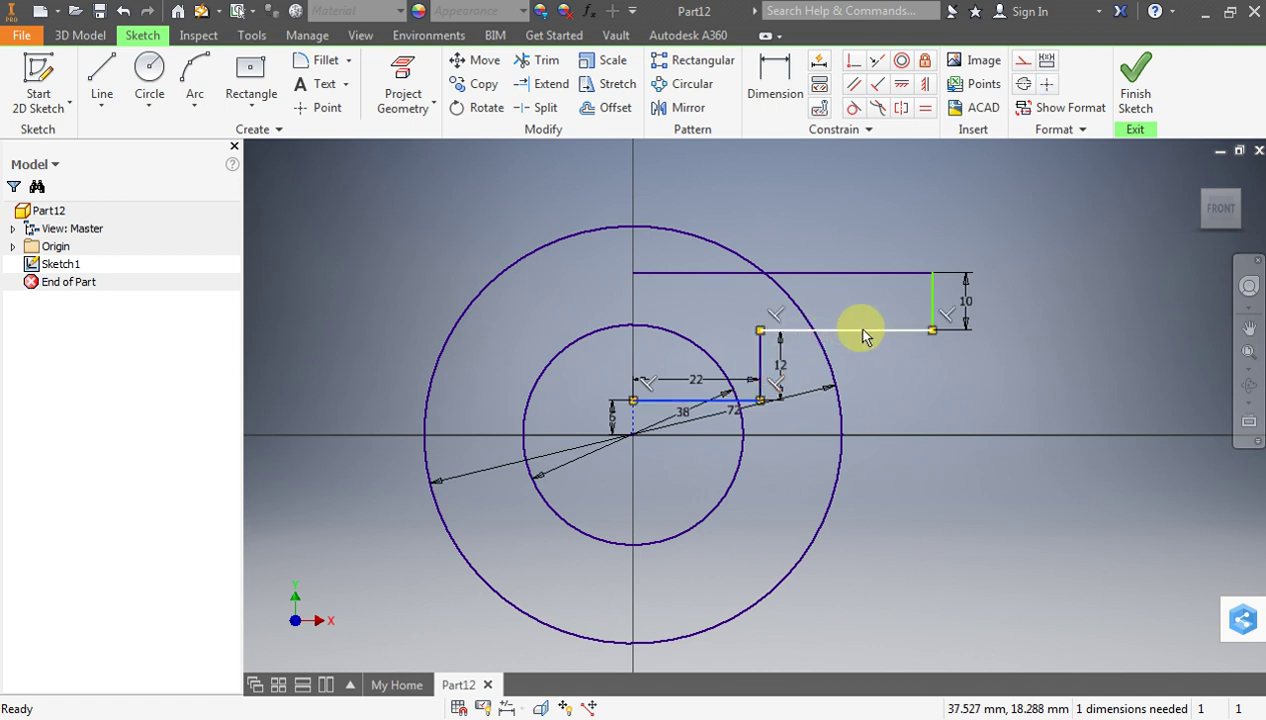
left_click(883, 271)
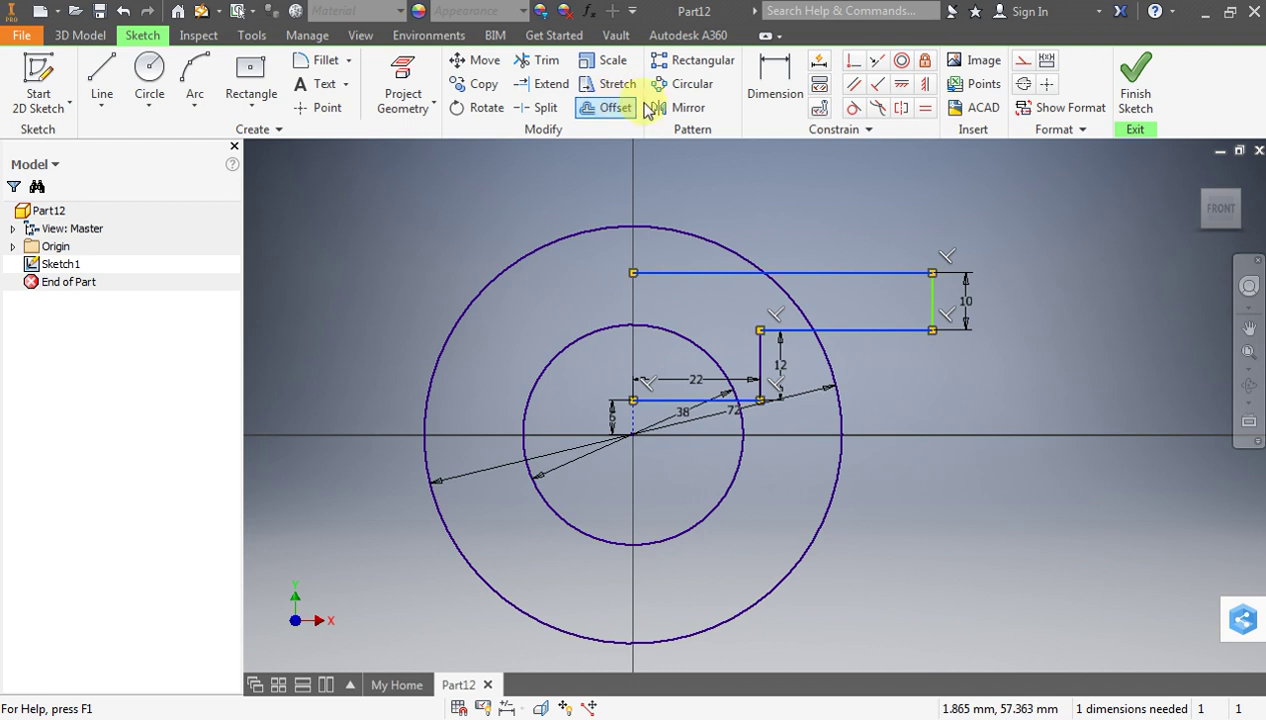
left_click(688, 108)
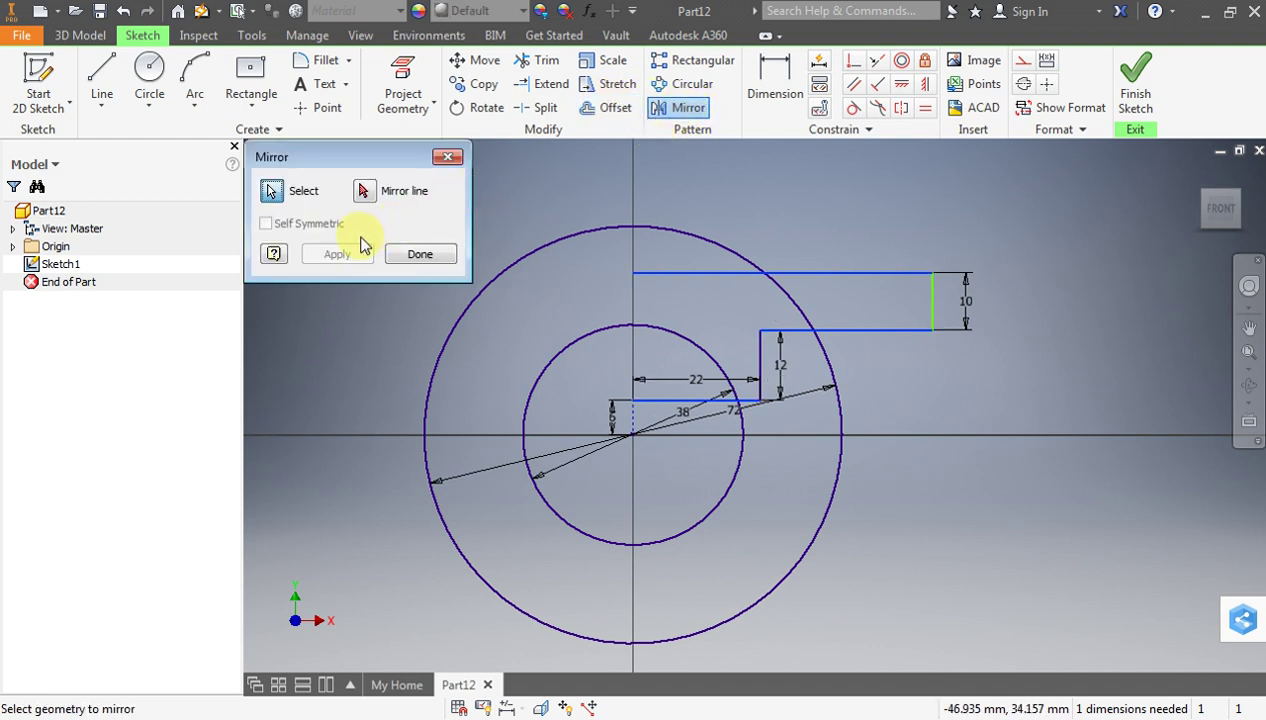
Abandon the first mirror attempt and reselect all the right-hand step profile lines
left_click(368, 193)
left_click(632, 418)
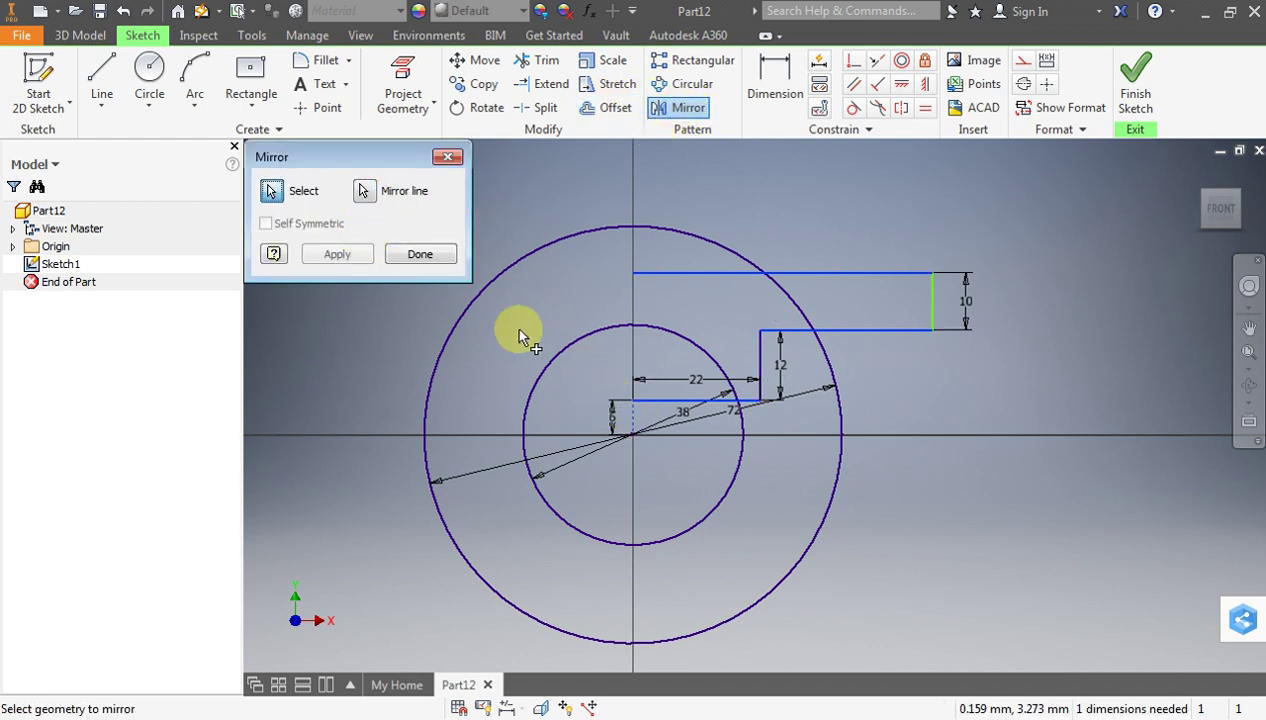
left_click(420, 254)
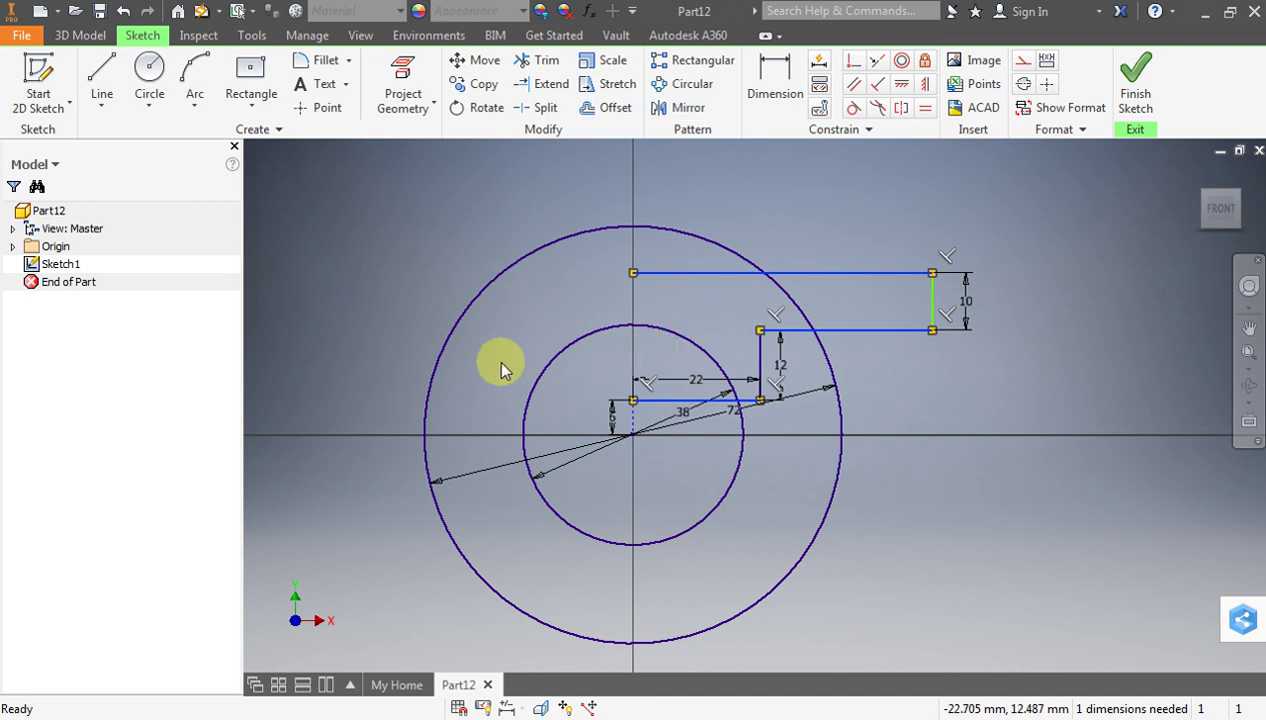
left_click(1004, 376)
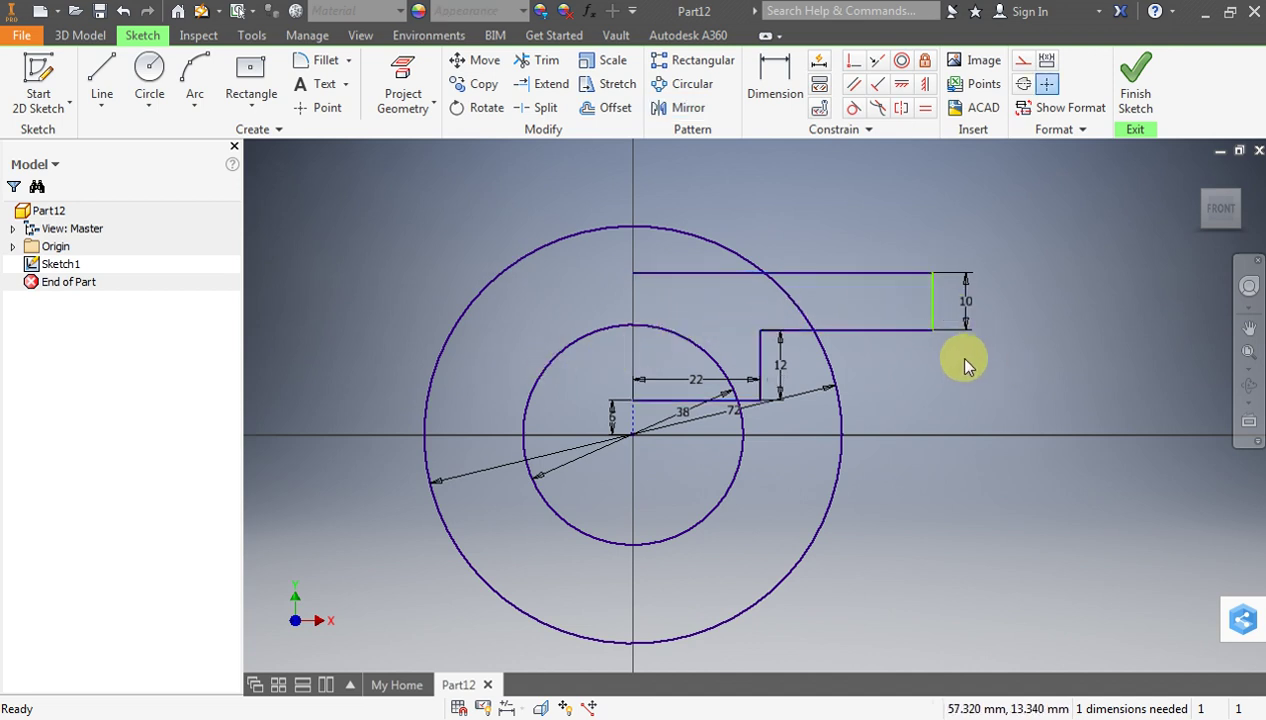
left_click_drag(941, 339, 868, 245)
left_click(758, 370, "ctrl")
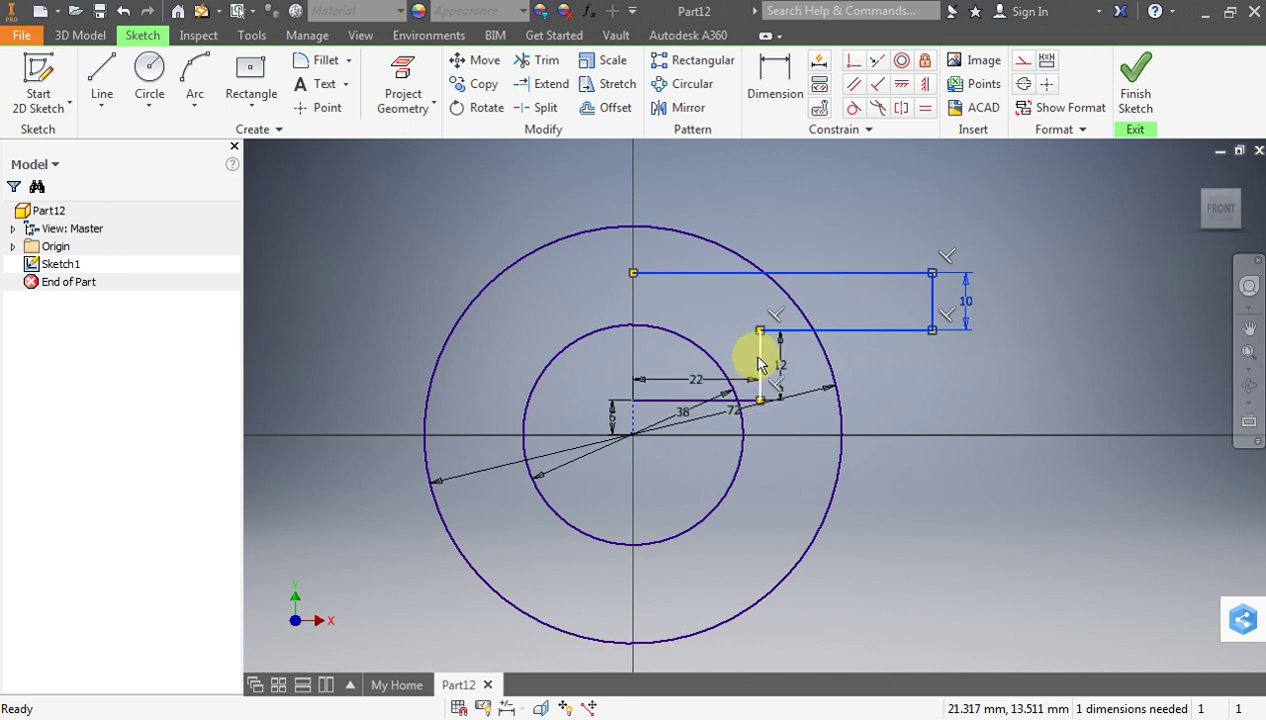
Mirror the selected step lines about the vertical centreline onto the left side
left_click(682, 107)
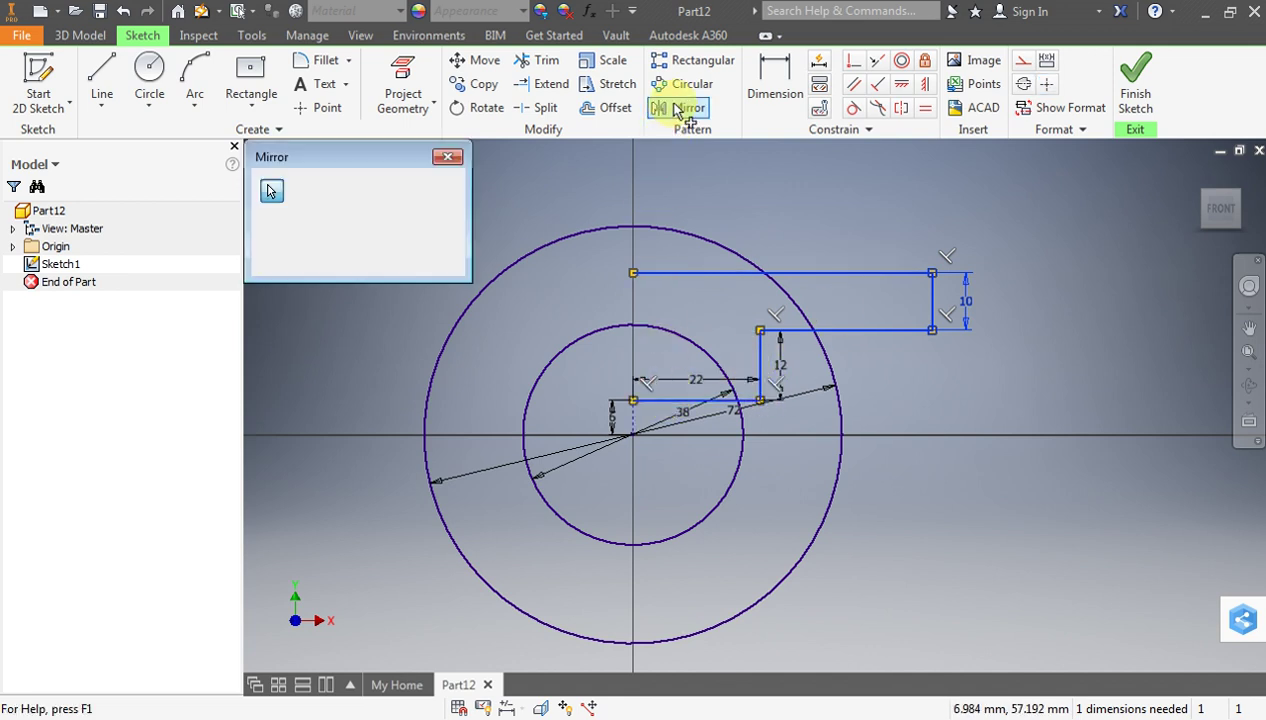
left_click(364, 190)
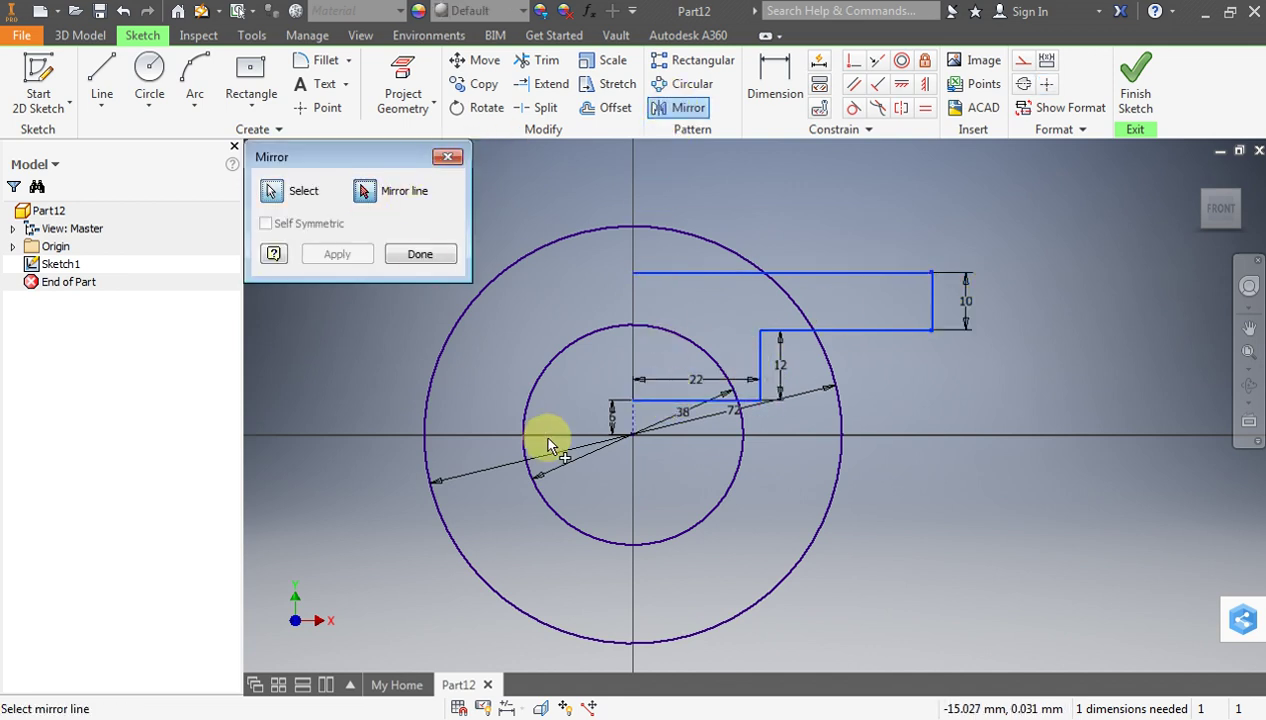
left_click(627, 415)
left_click(350, 254)
left_click(418, 254)
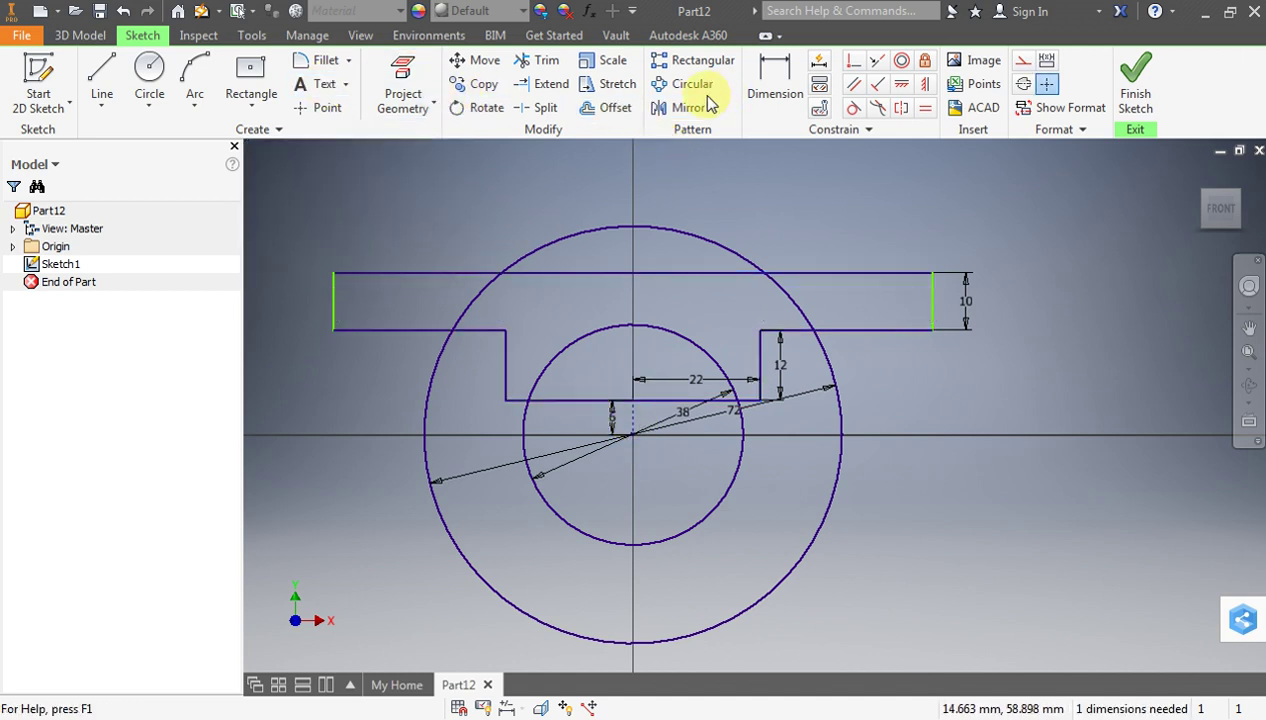
left_click(538, 60)
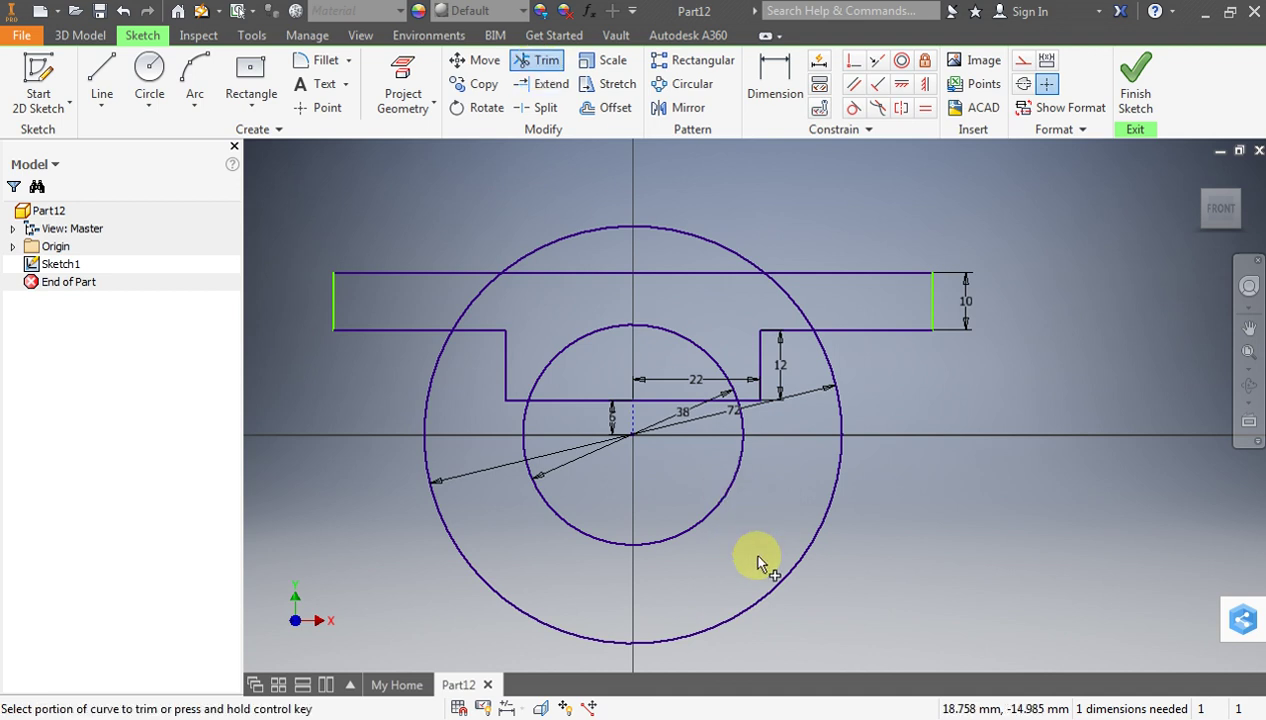
Trim the lower halves of both circles, the slot-bottom segments, and arc pieces inside the flanges
left_click(773, 592)
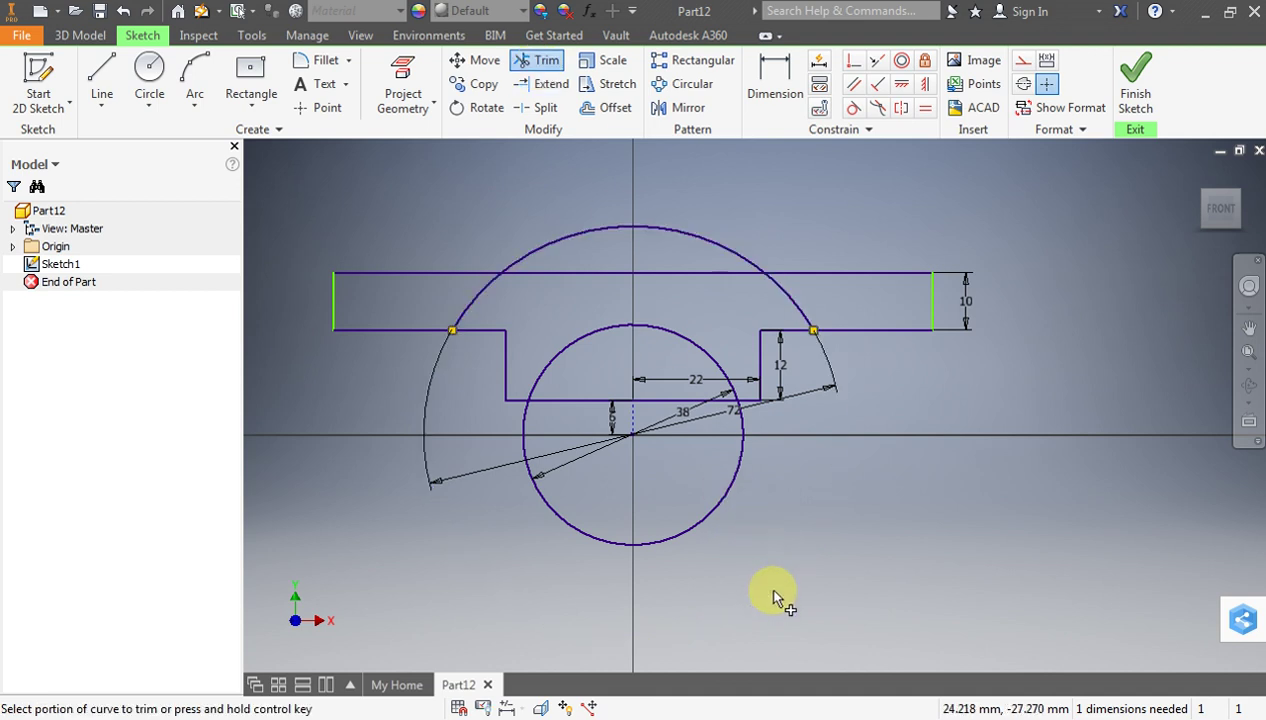
left_click(716, 399)
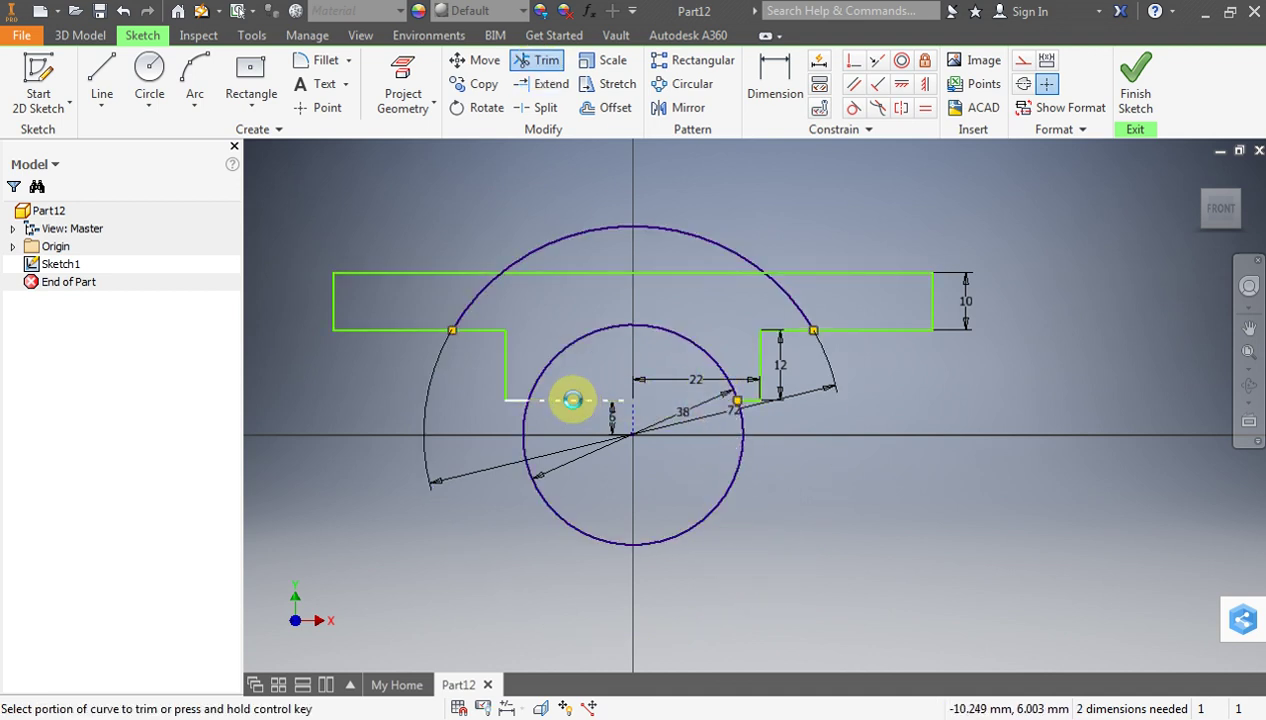
left_click(572, 400)
left_click(586, 537)
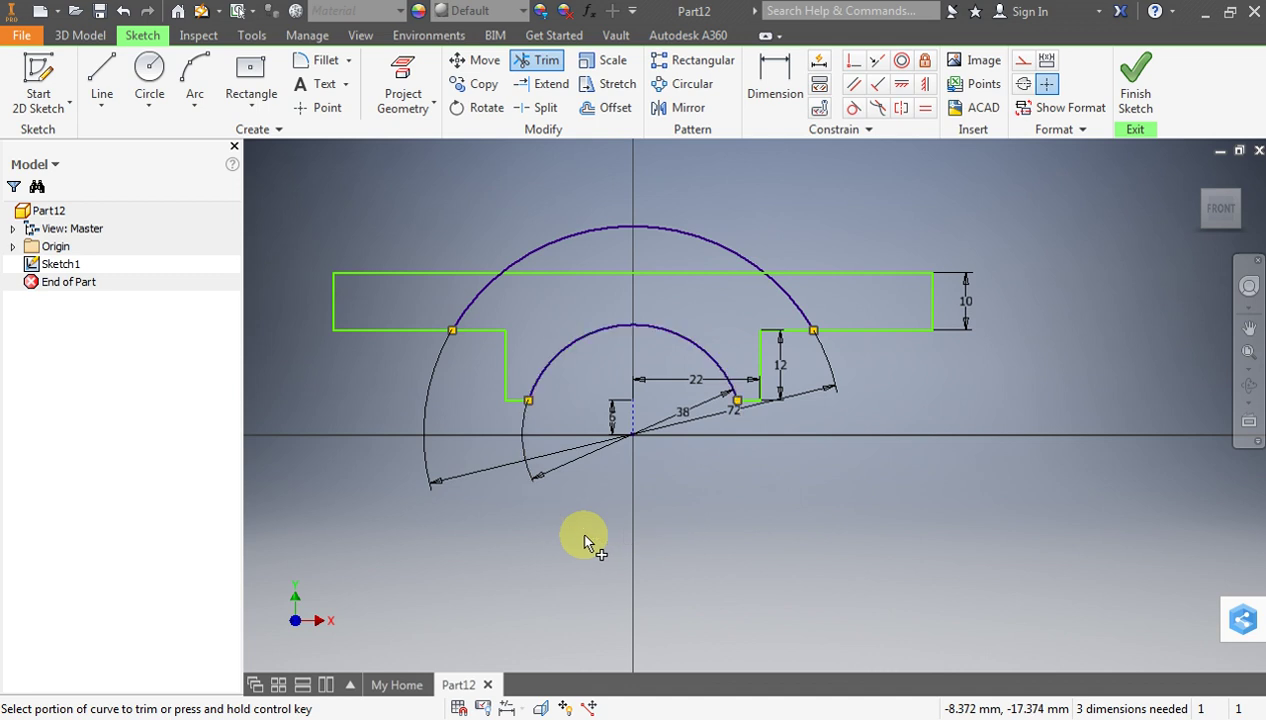
left_click(474, 296)
left_click(547, 270)
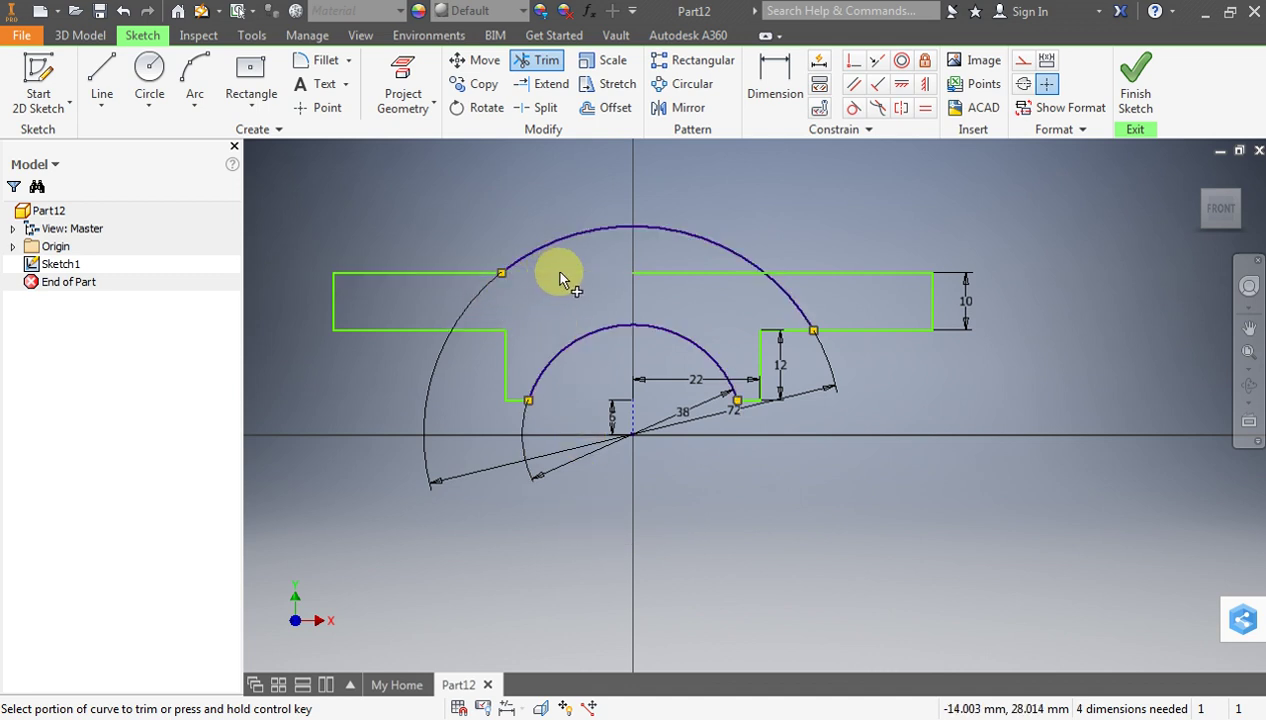
left_click(690, 270)
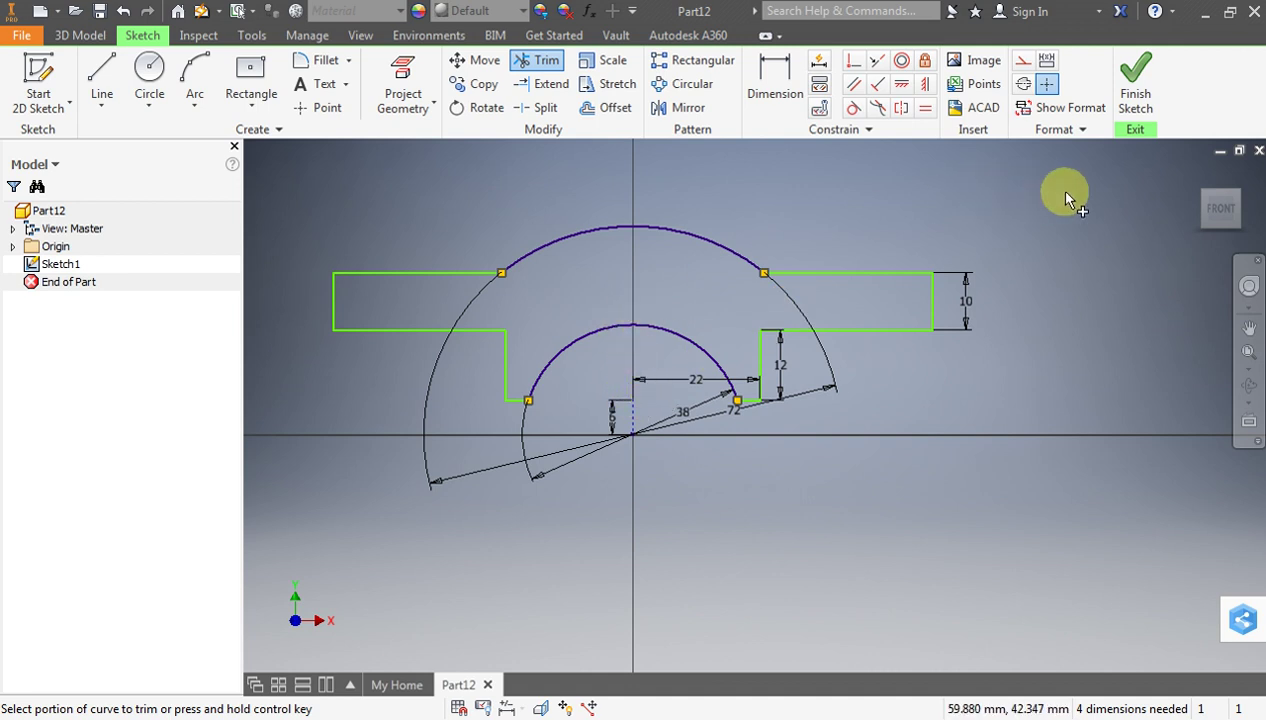
left_click(1136, 95)
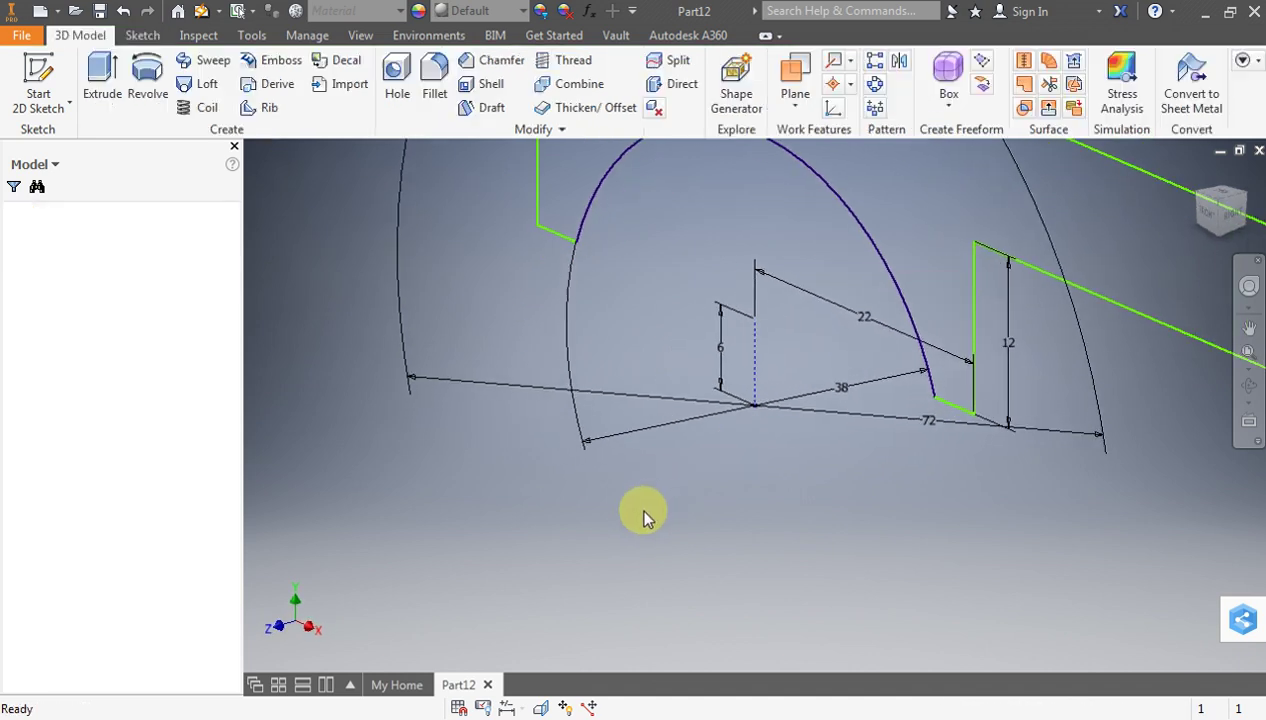
Extrude the closed cap profile in the opposite direction as Extrusion1, checking the reference PDF
left_click(101, 85)
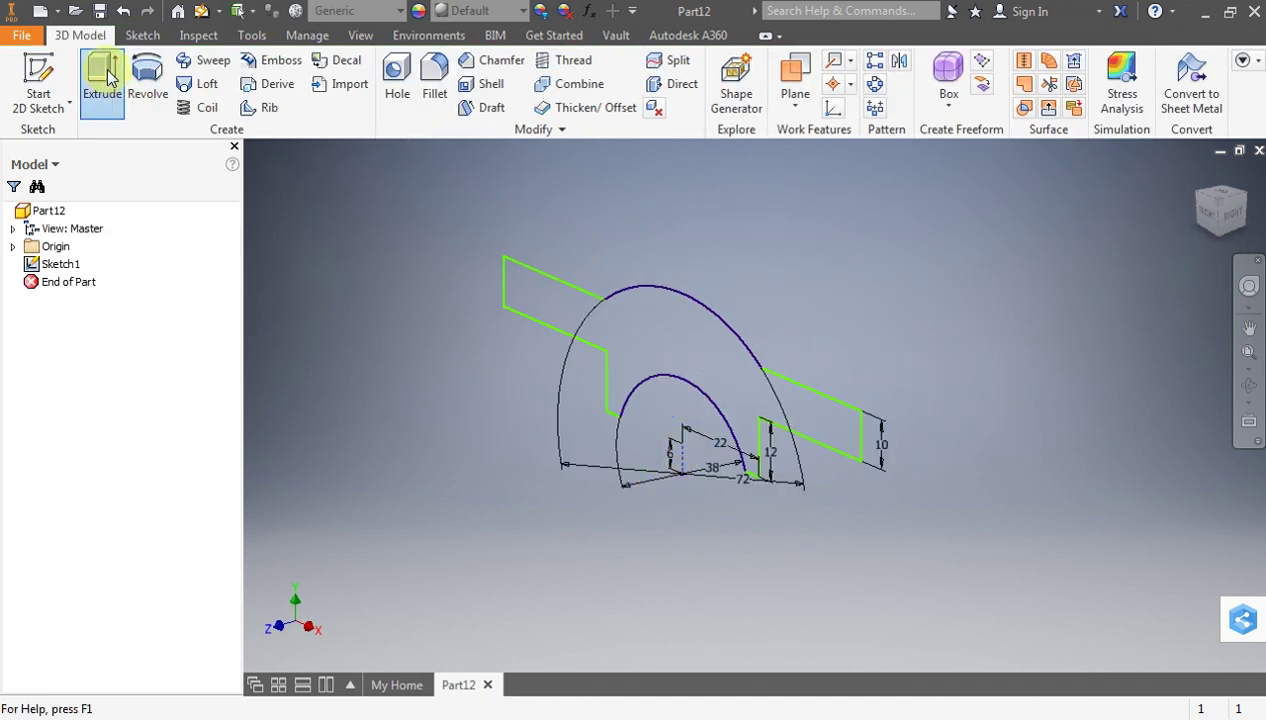
left_click(589, 492)
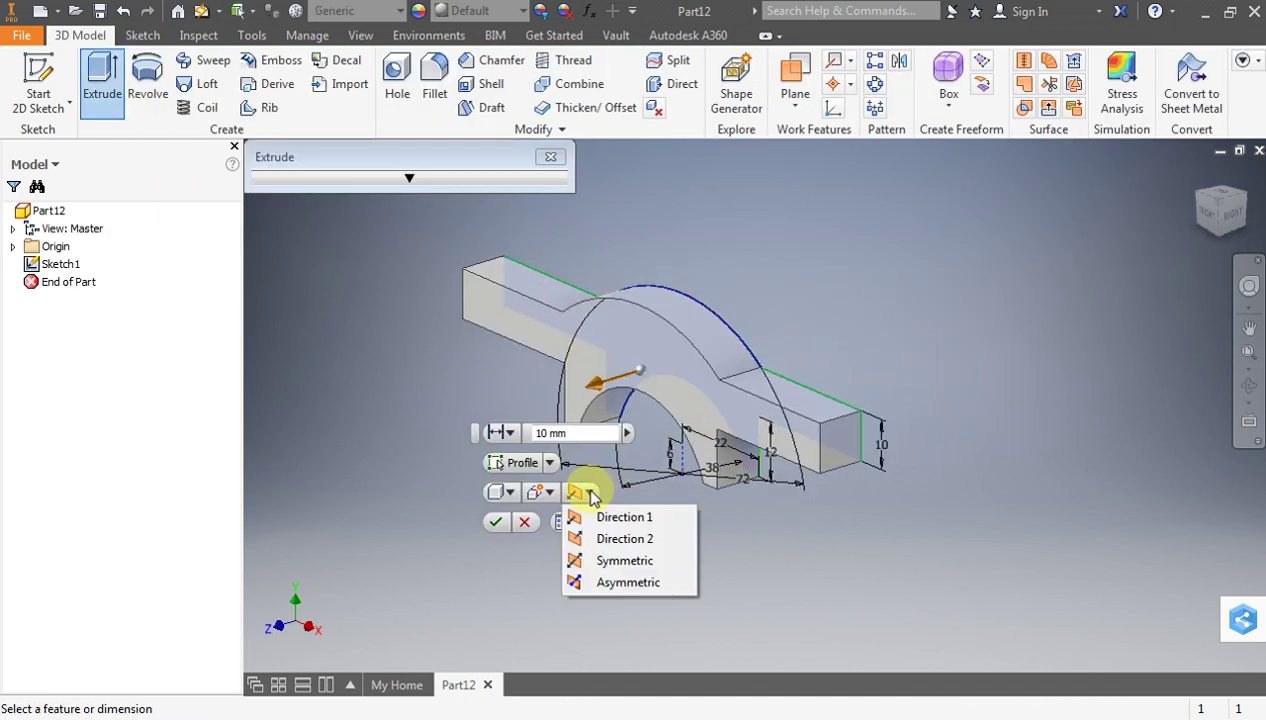
left_click(612, 540)
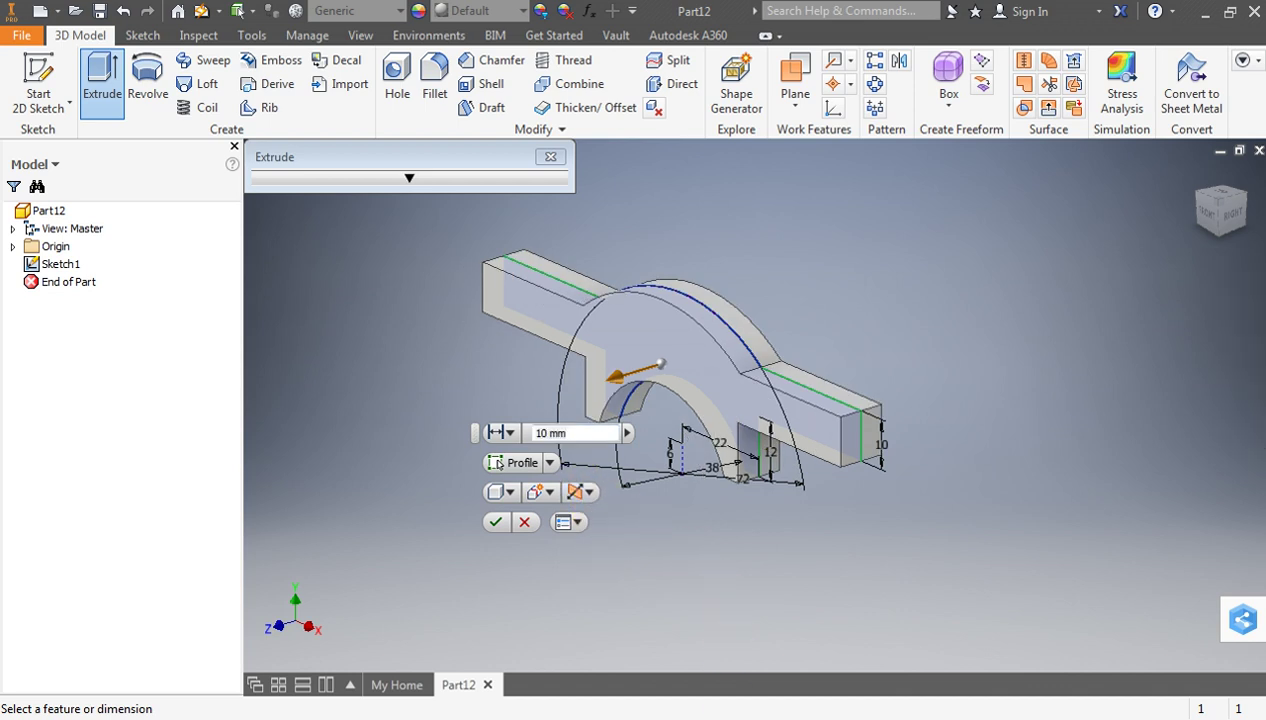
key("alt+Tab")
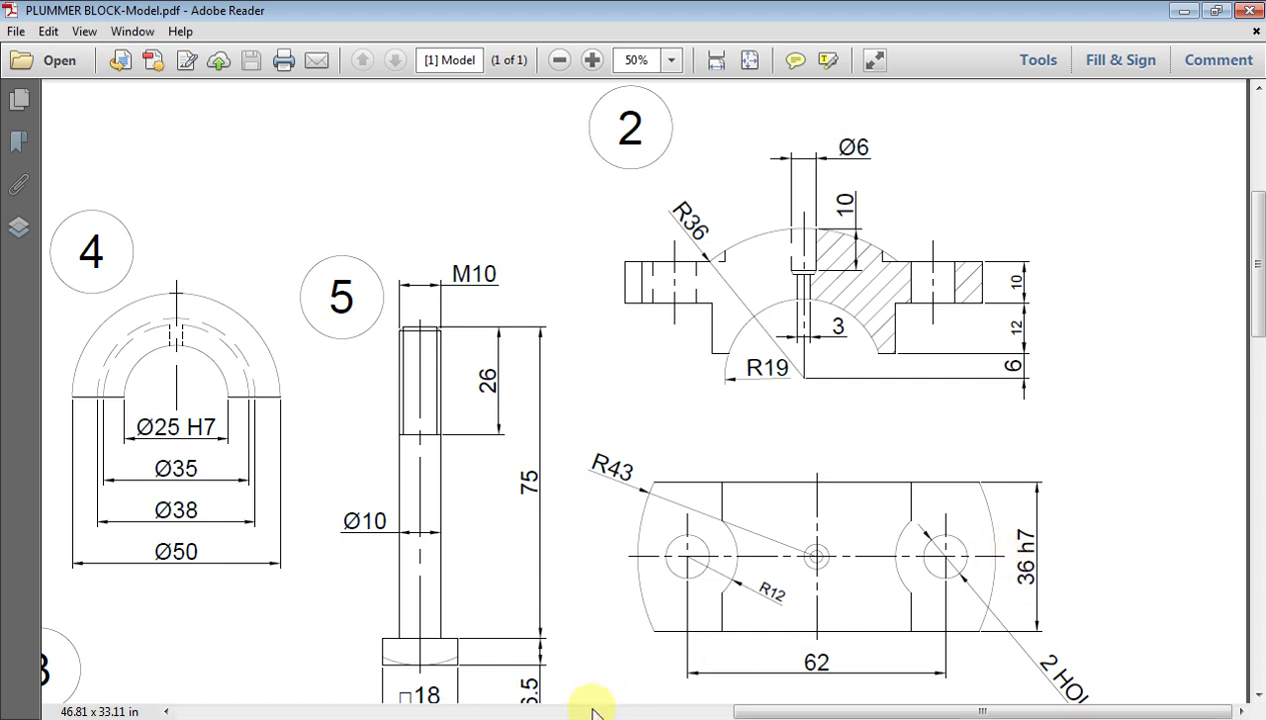
key("alt+Tab")
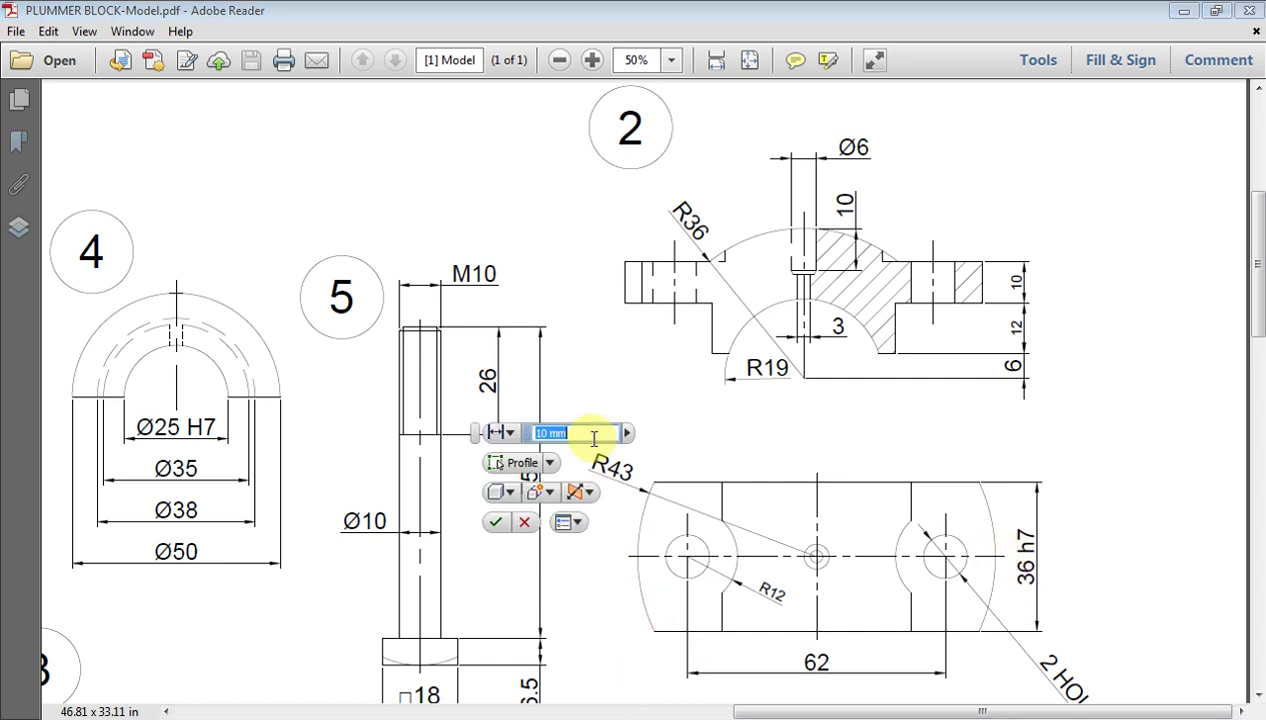
key("Return")
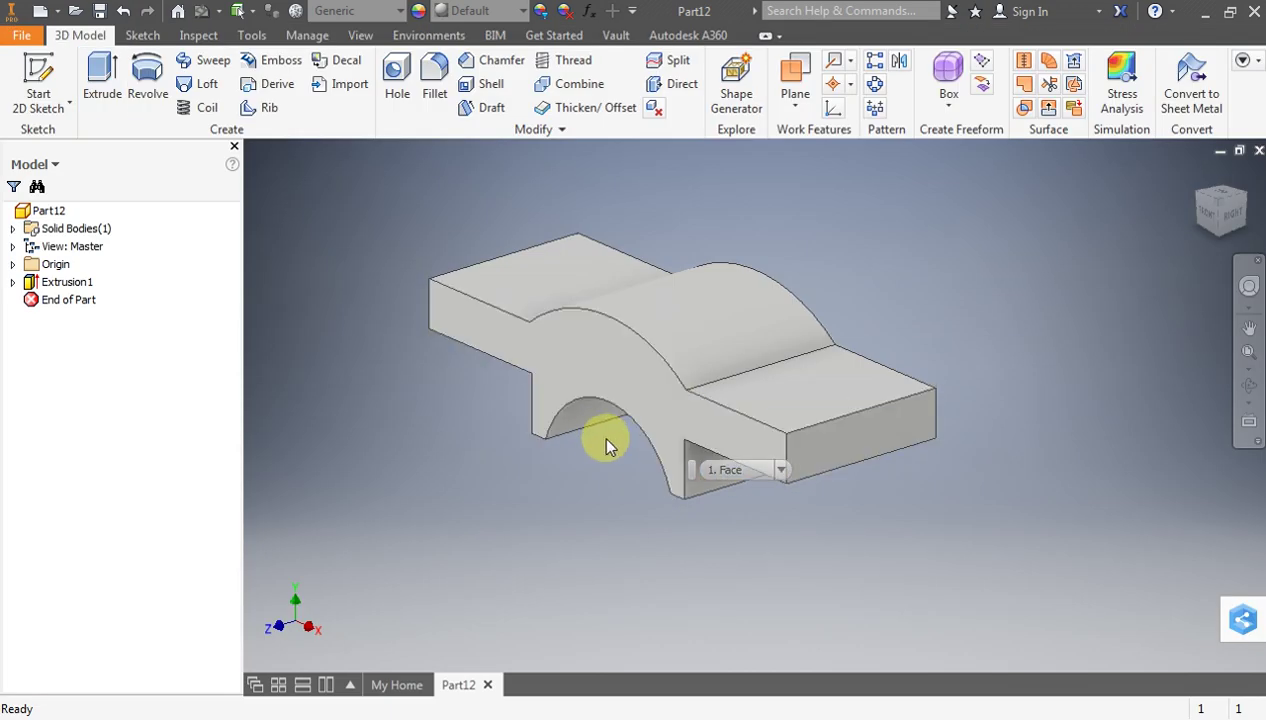
Start a new 2D sketch, Sketch2, on the XZ Plane
scroll(605, 440, "down", 5)
scroll(608, 440, "up", 5)
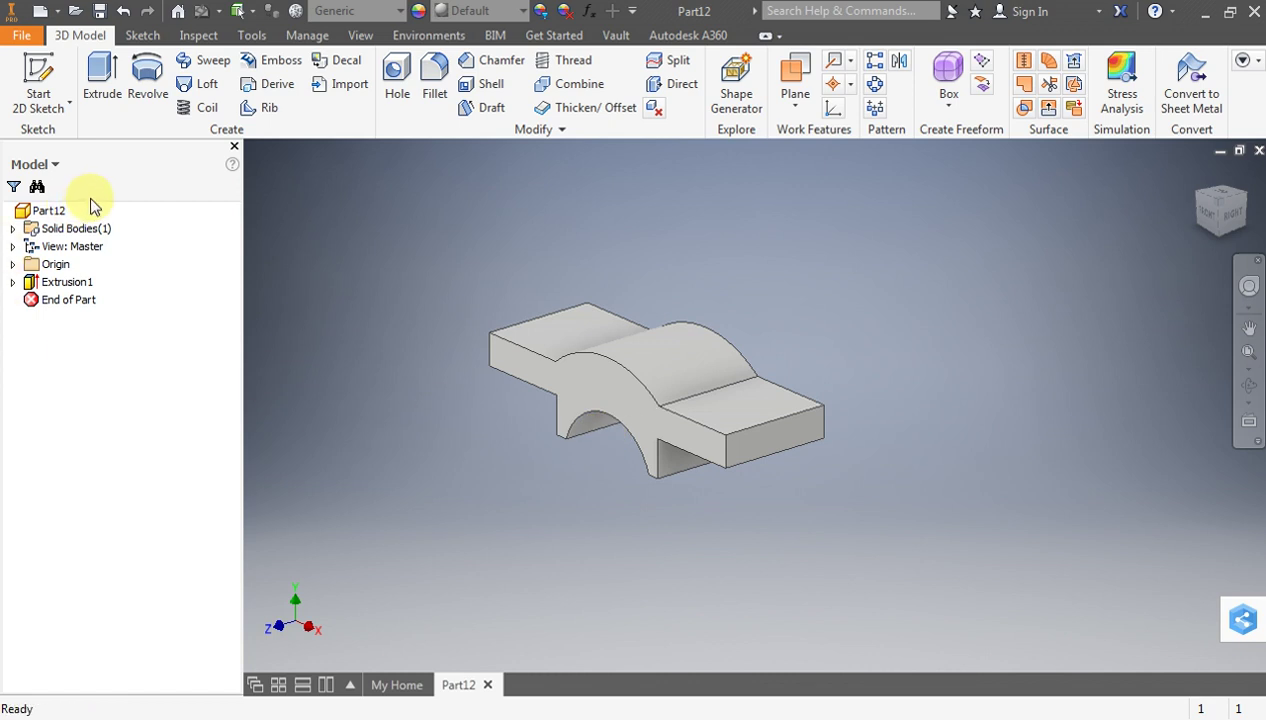
left_click(69, 104)
left_click(60, 140)
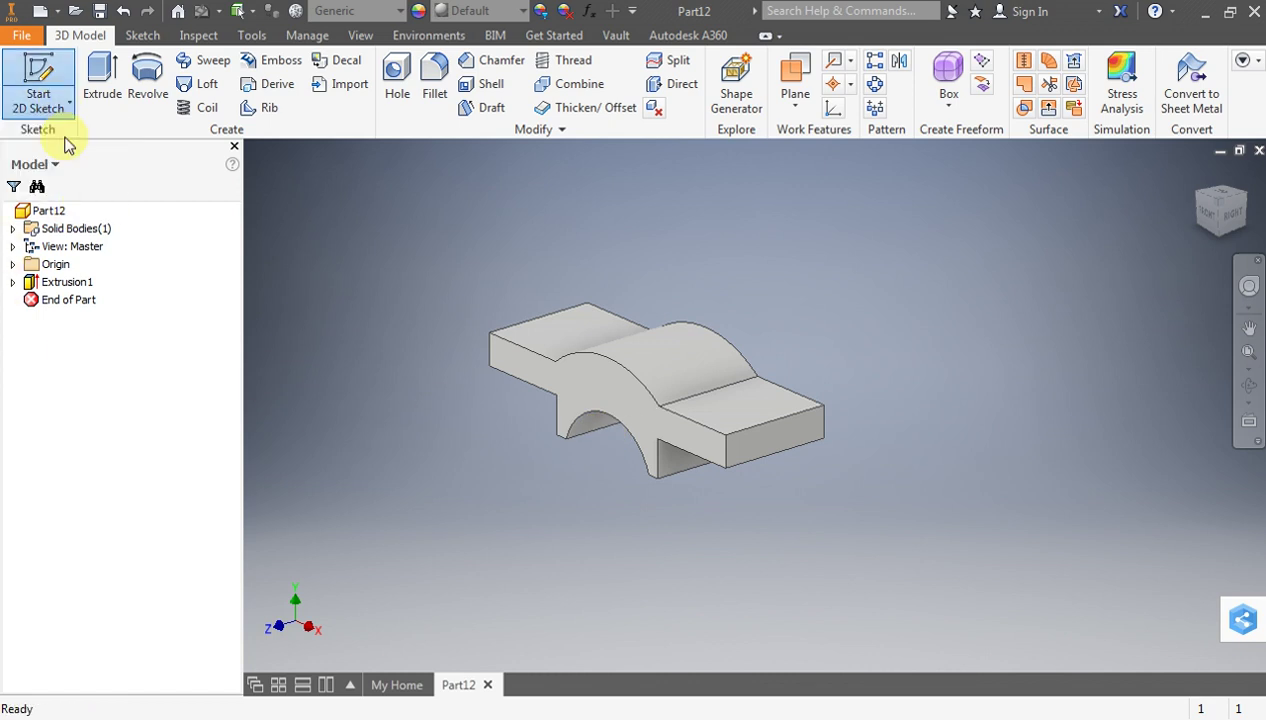
left_click(13, 264)
left_click(60, 300)
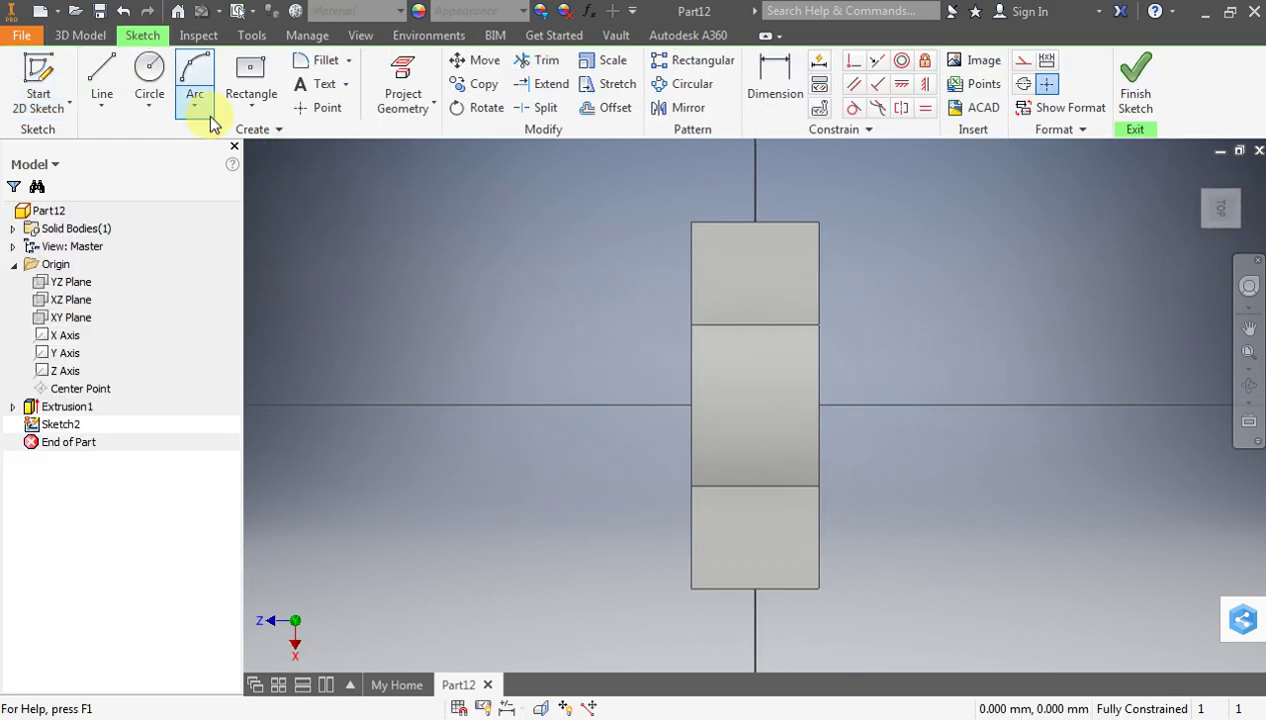
Switch the model's visual style to Wireframe
left_click(366, 35)
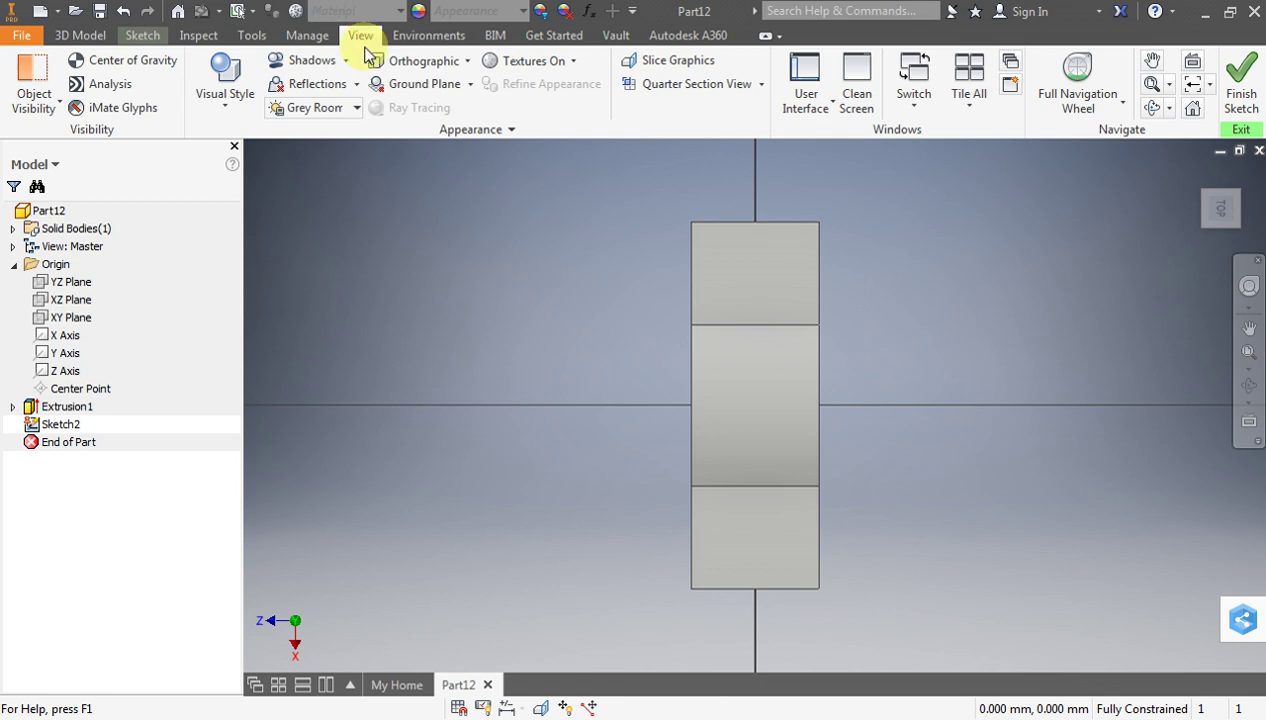
left_click(230, 92)
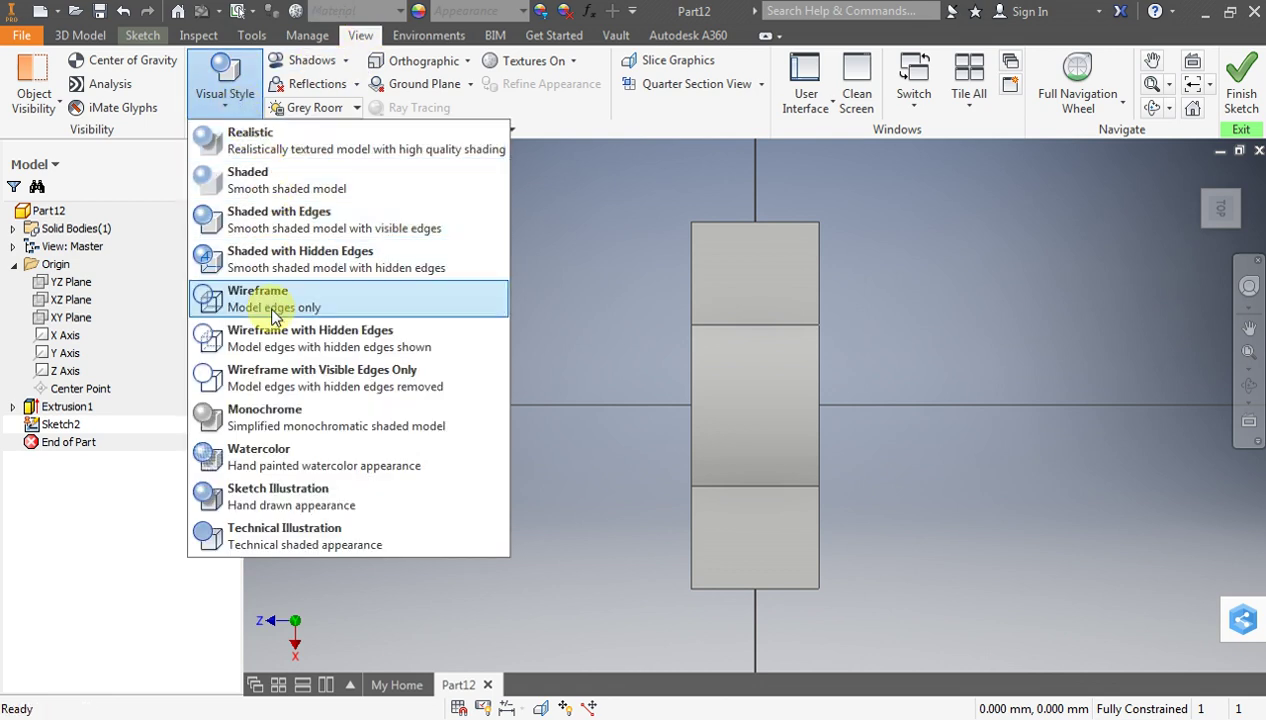
left_click(272, 312)
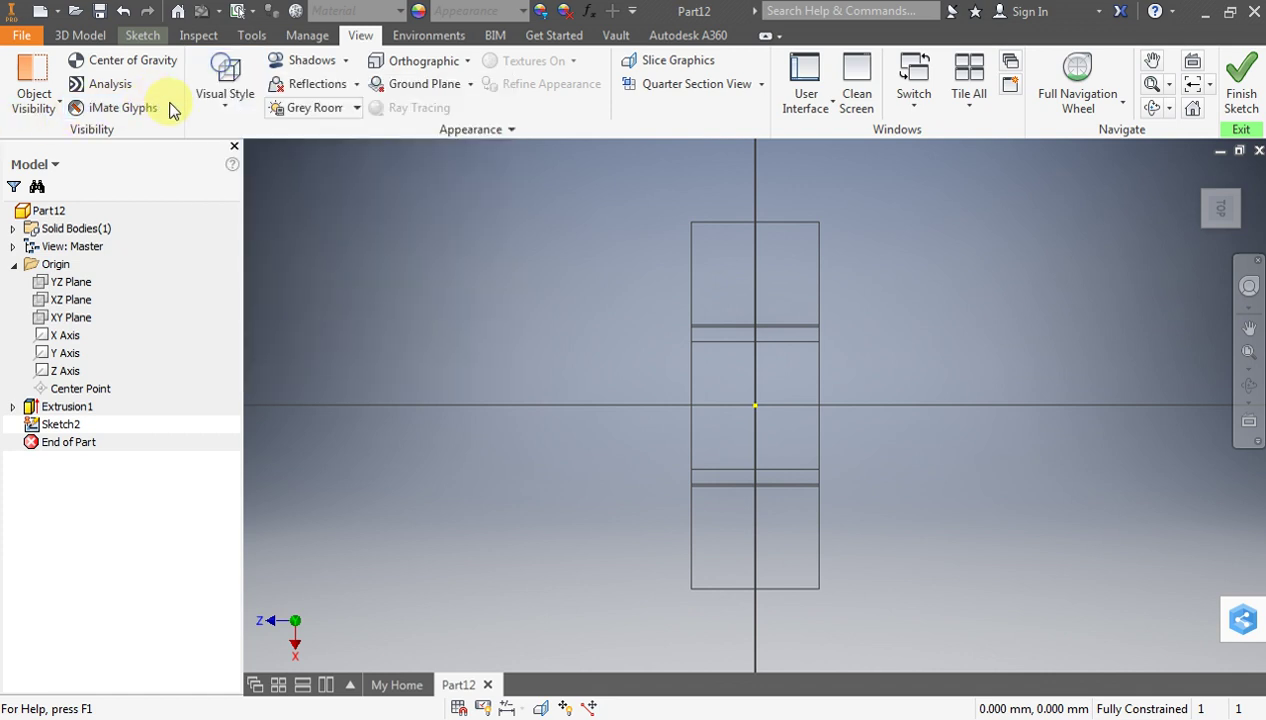
Draw an 86 mm diameter circle centred on the sketch origin
left_click(142, 35)
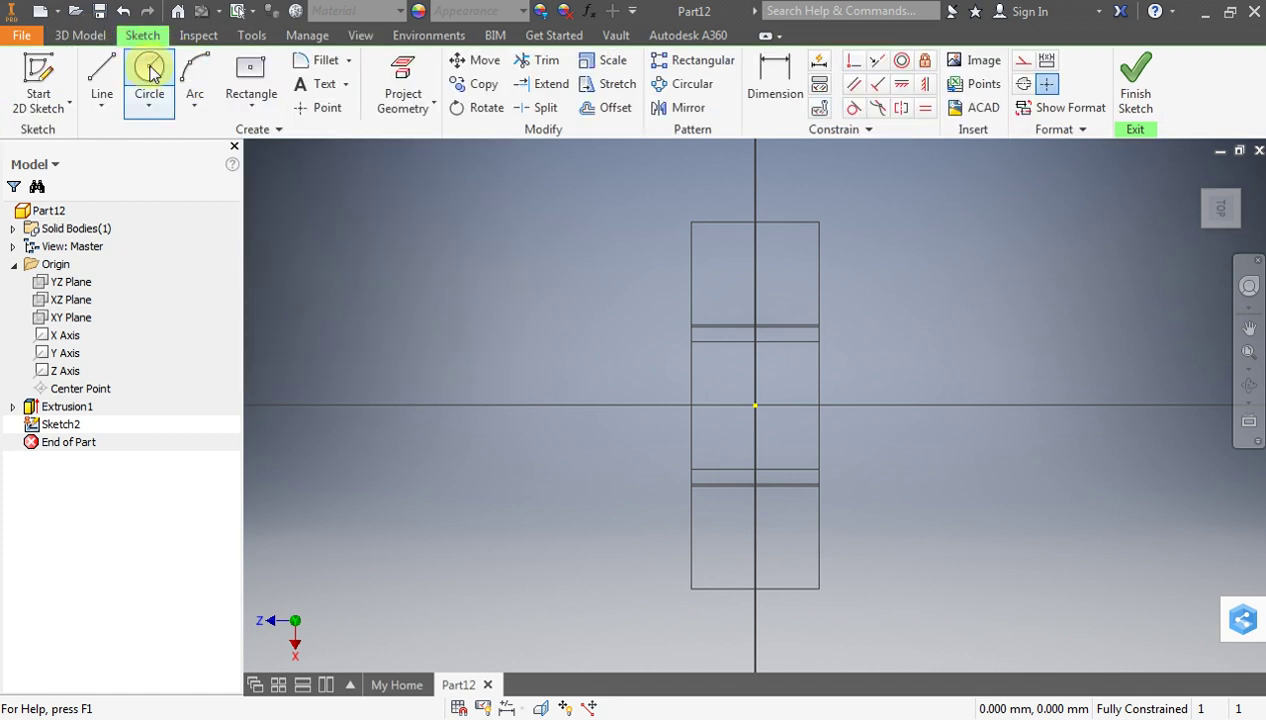
left_click(151, 78)
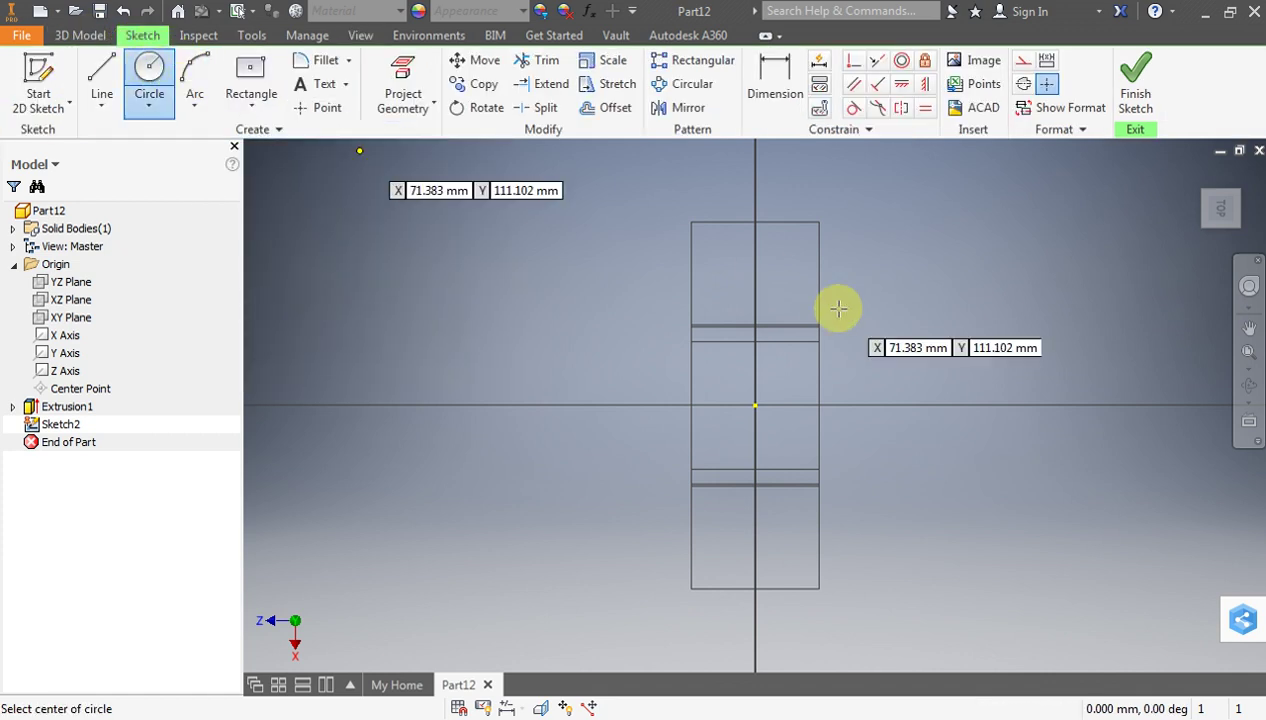
left_click(754, 405)
type("86")
key("Return")
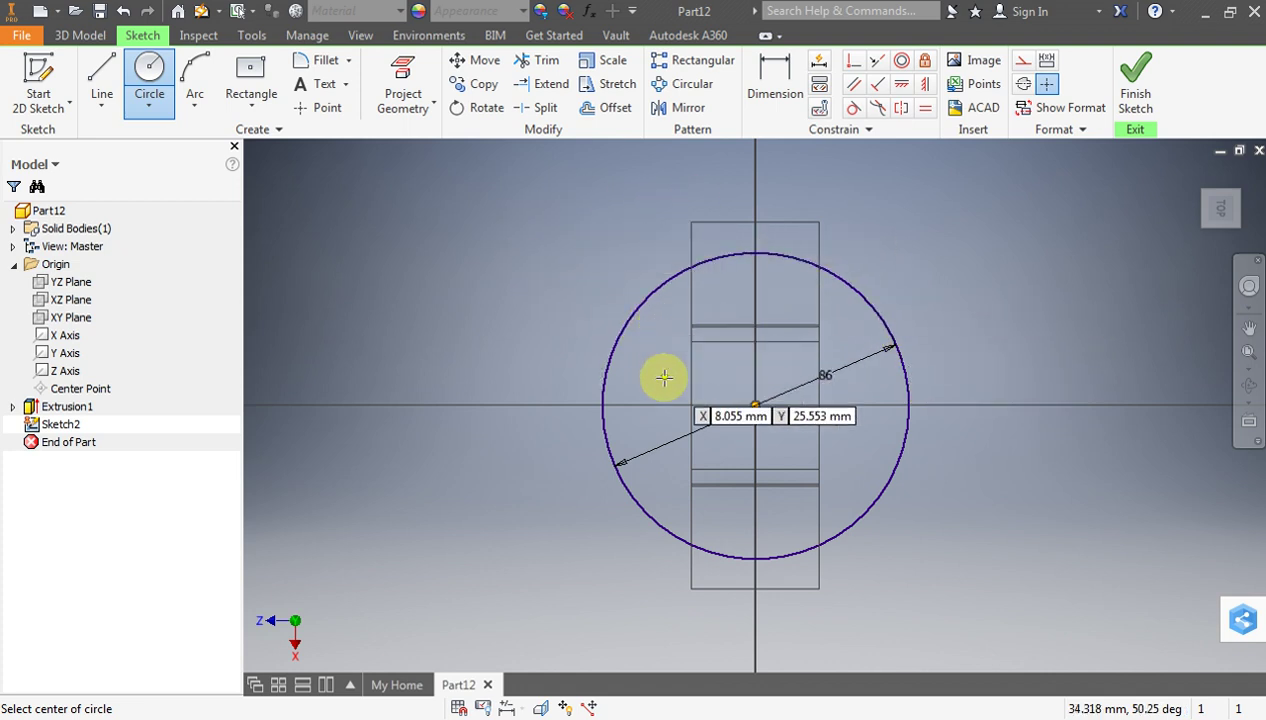
left_click(668, 314)
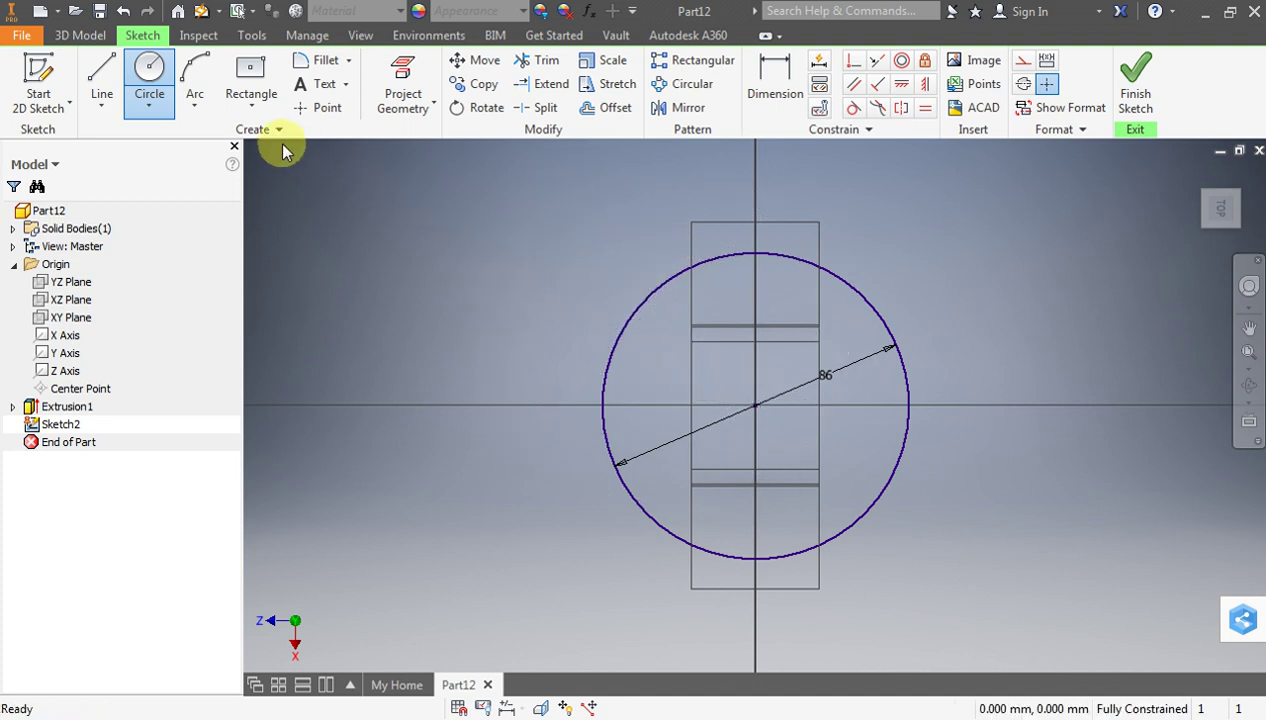
Draw the upper tapered outline from the circle's left side to its right side
left_click(101, 80)
left_click(666, 316)
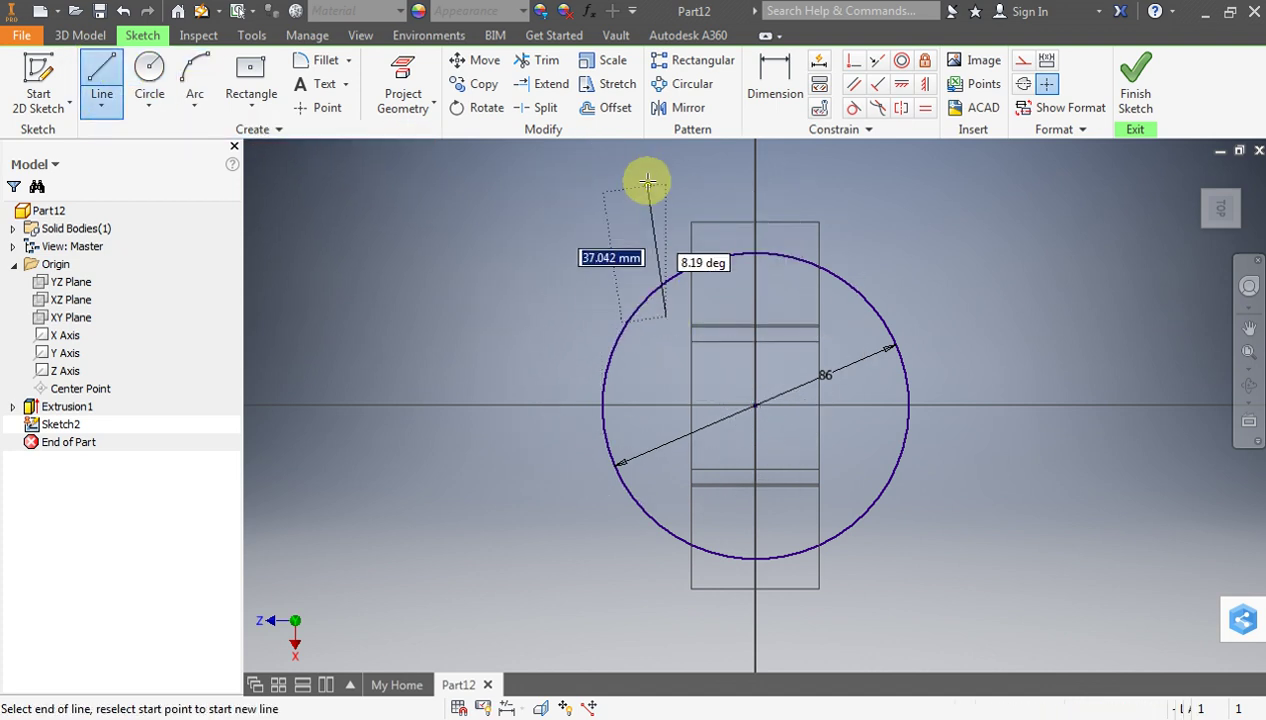
left_click(648, 158)
left_click(879, 180)
left_click(853, 318)
key("Escape")
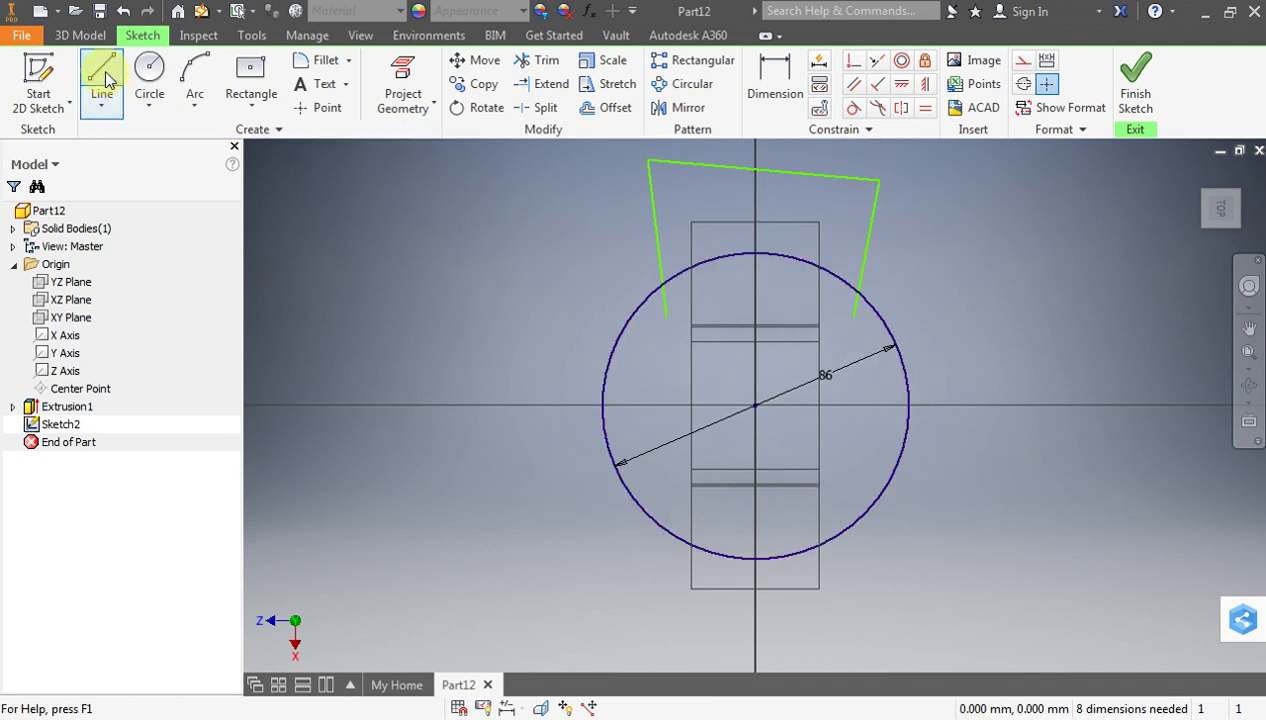
Draw the matching lower tapered outline below the circle
left_click(101, 76)
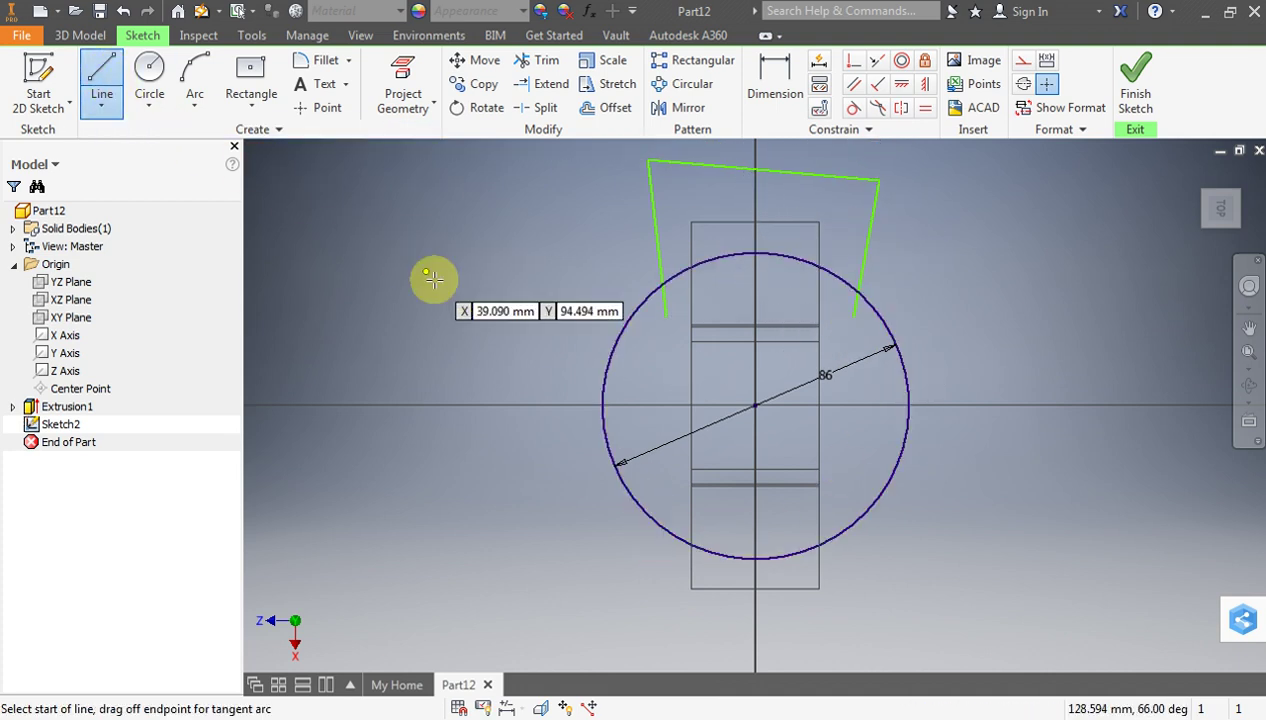
left_click(665, 515)
left_click(657, 620)
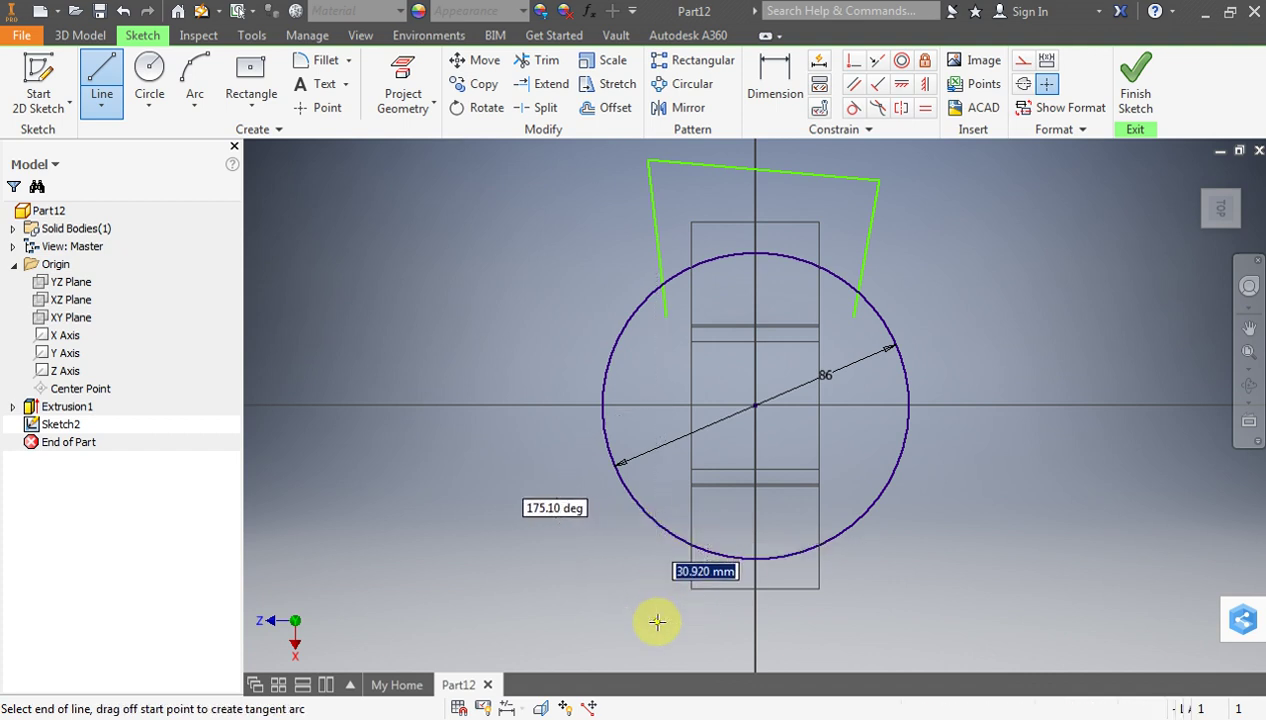
left_click(878, 607)
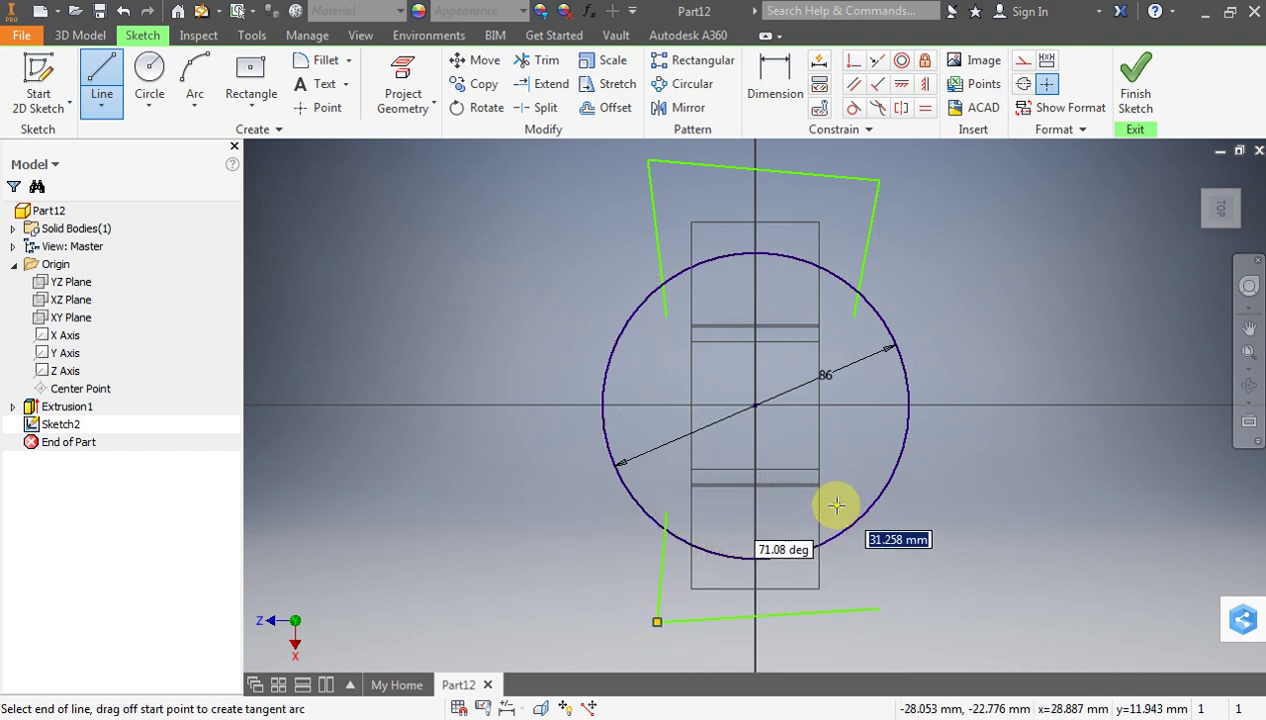
left_click(837, 507)
key("Escape")
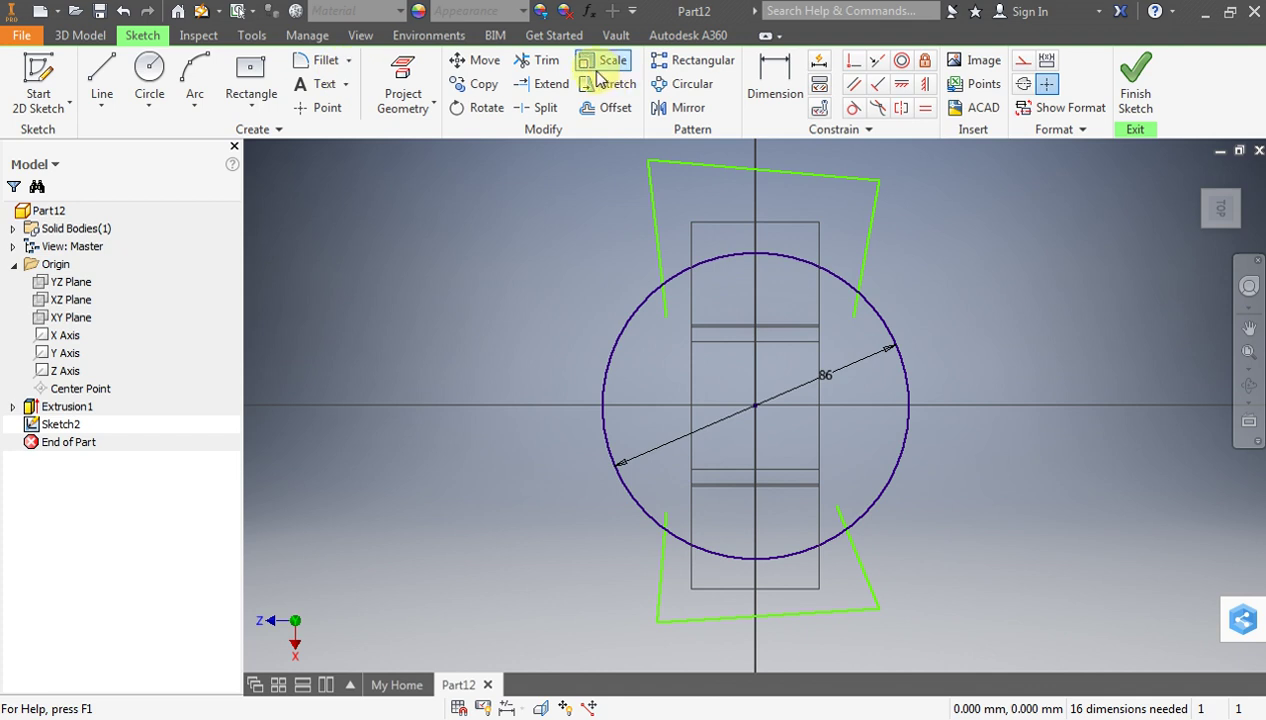
Trim the circle's side arcs and leftover line pieces, then finish Sketch2
left_click(537, 60)
left_click(650, 300)
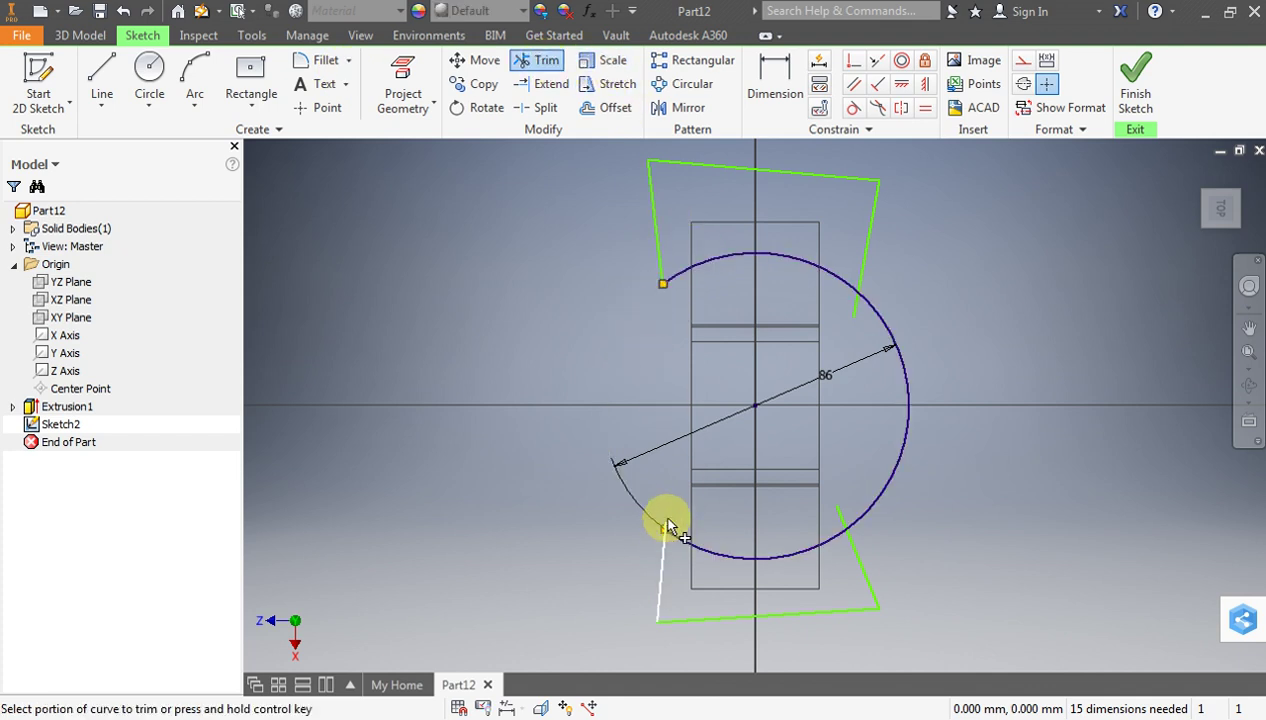
left_click(842, 517)
left_click(890, 480)
left_click(856, 308)
left_click(856, 314)
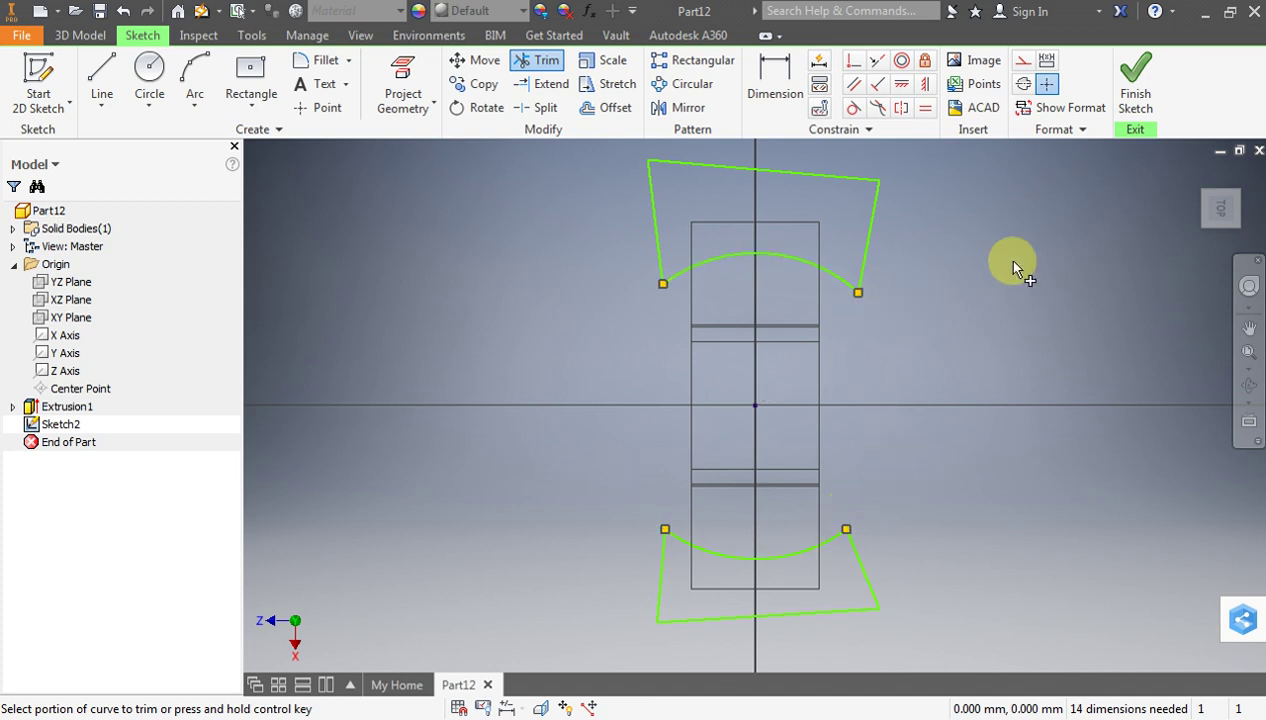
left_click(1131, 88)
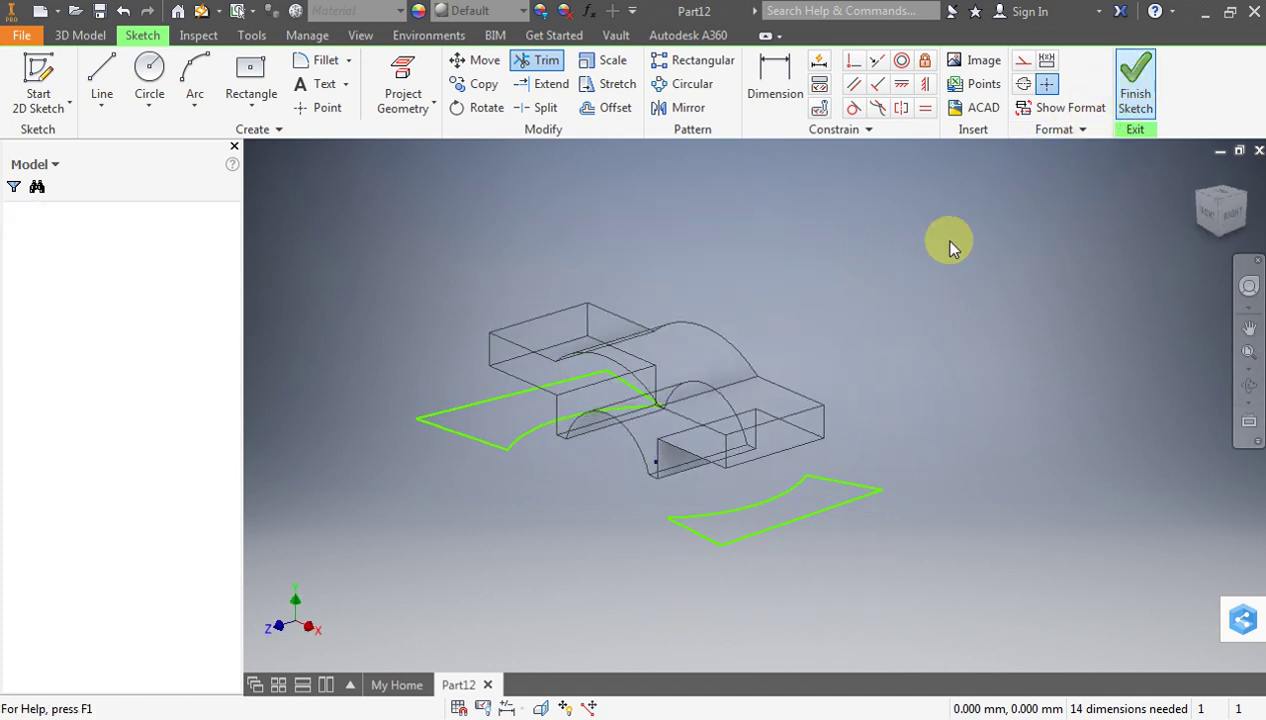
Extrude both Sketch2 profiles 36 mm as an Intersect in the flipped direction
left_click(1220, 205)
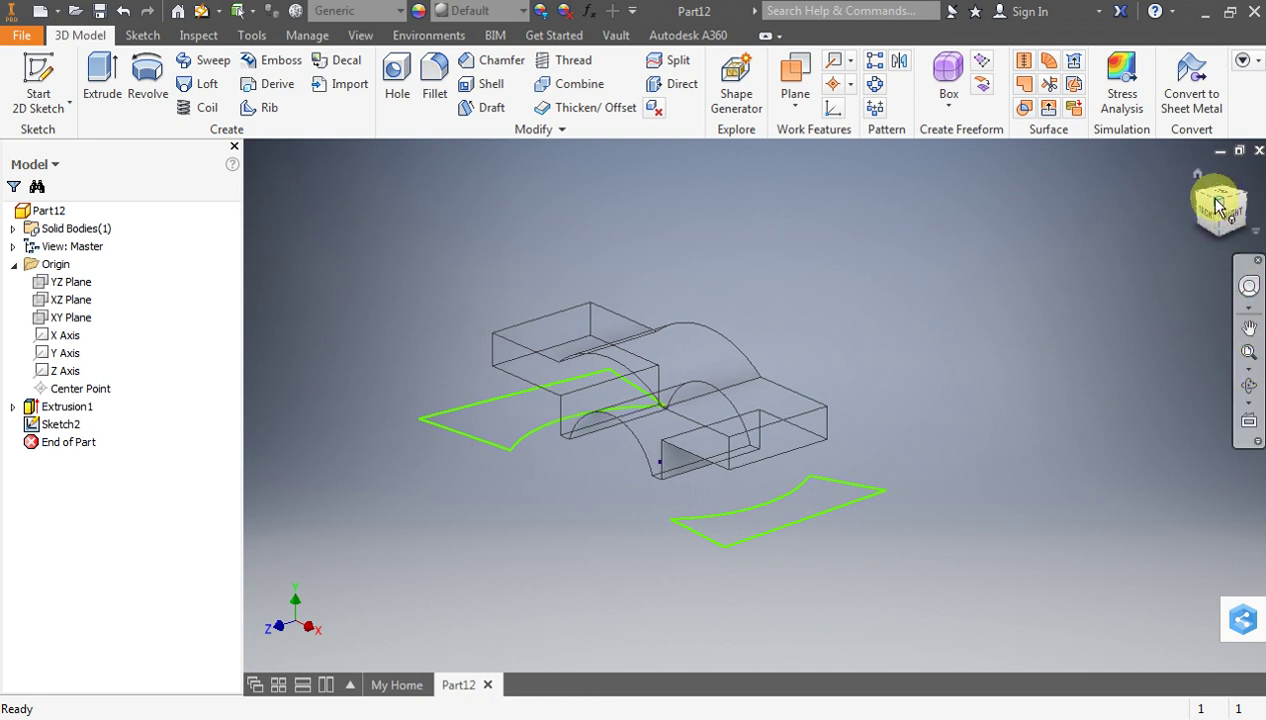
left_click(102, 80)
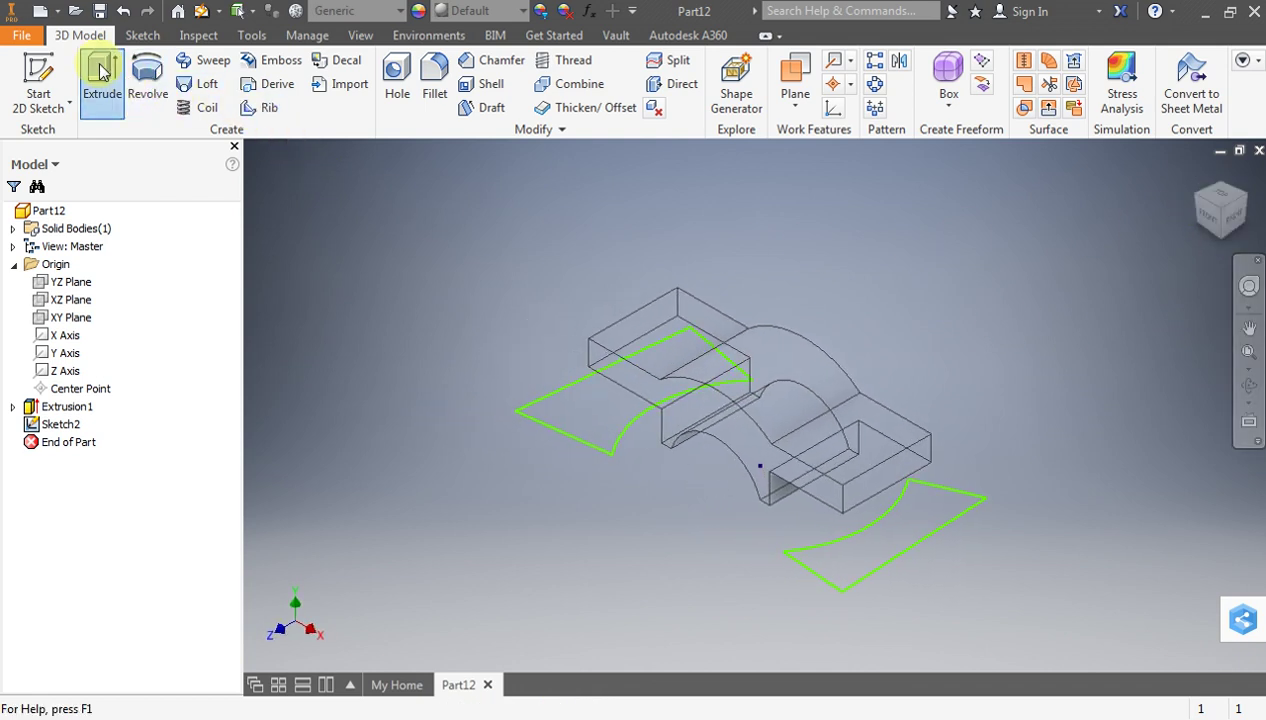
left_click(908, 548)
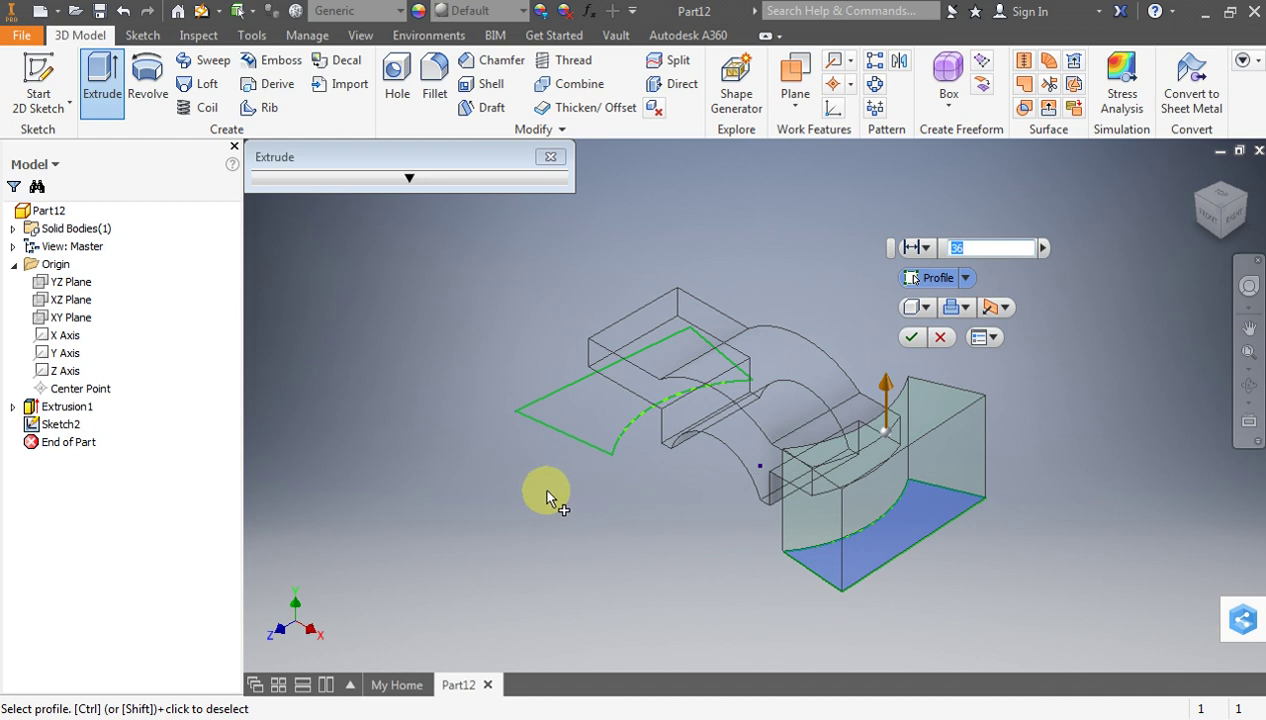
left_click(583, 393)
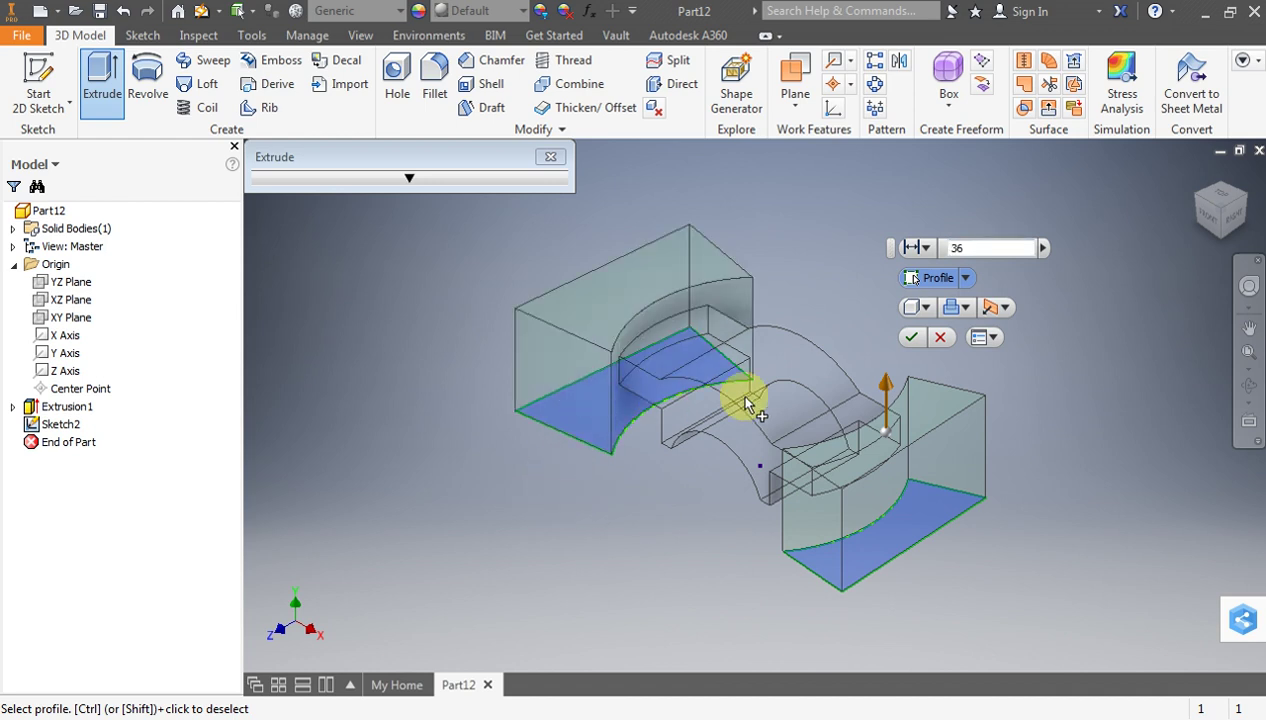
left_click(966, 307)
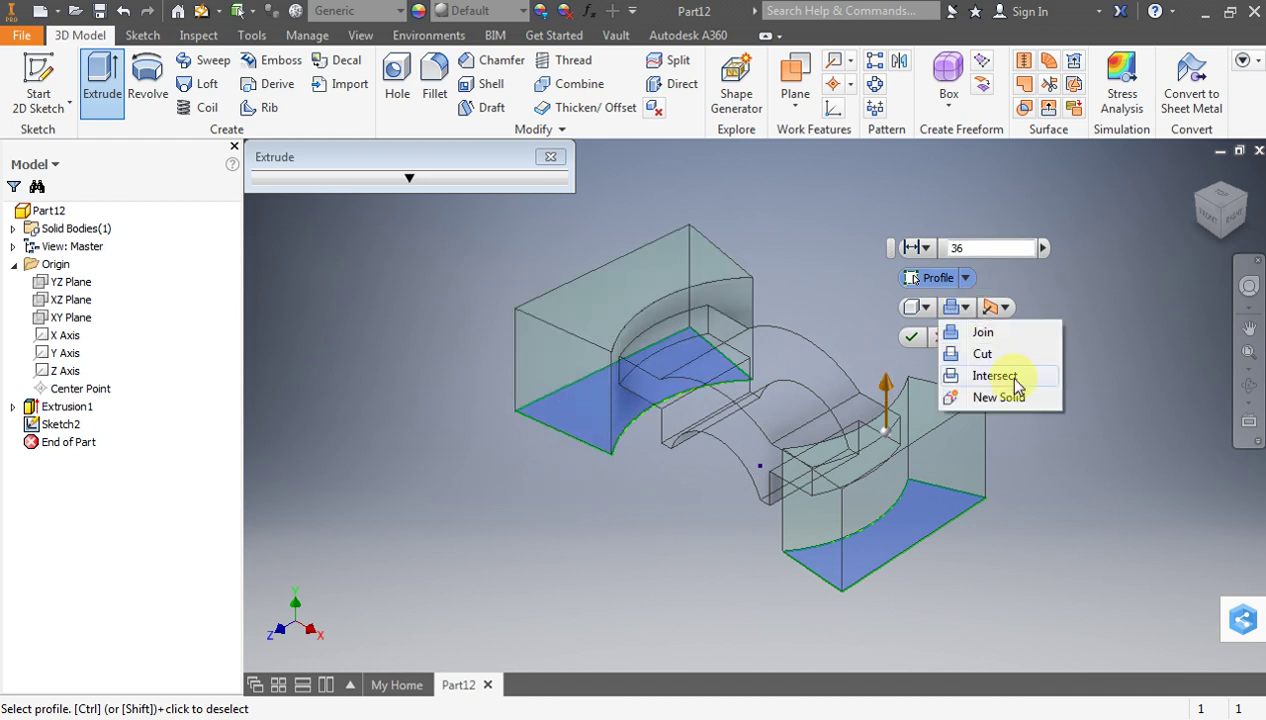
left_click(990, 356)
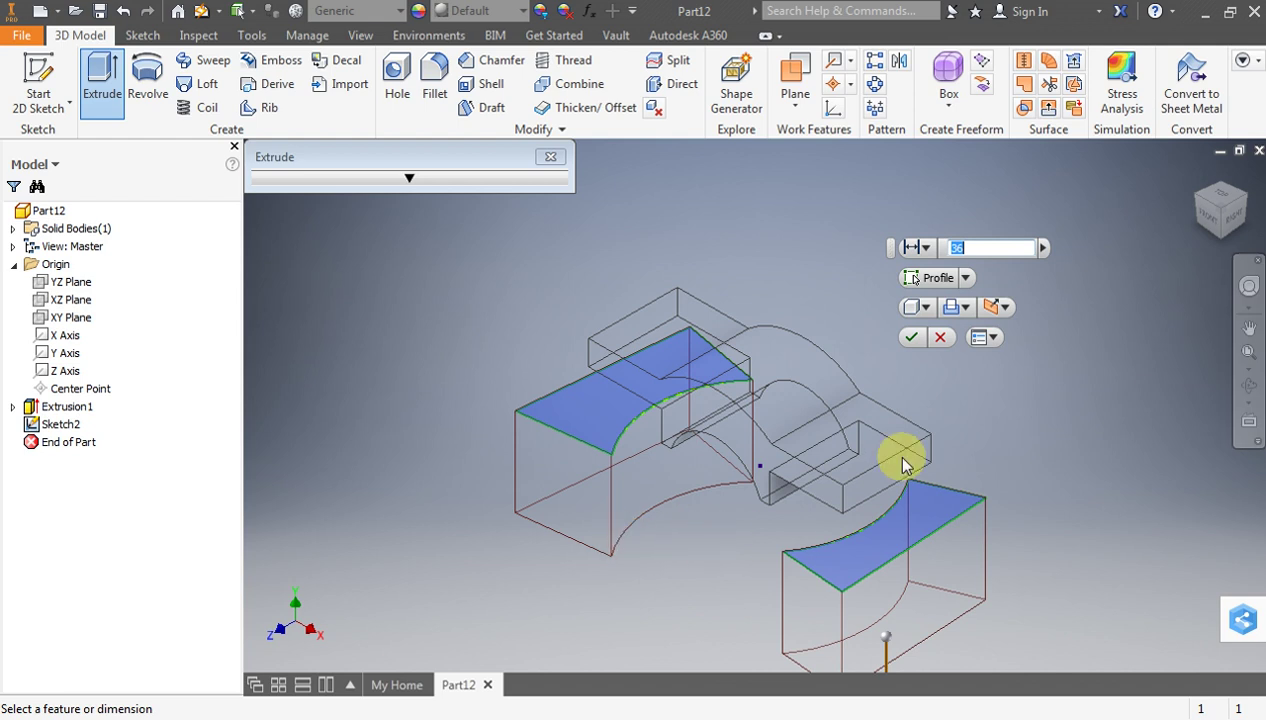
left_click(1004, 307)
left_click(1005, 336)
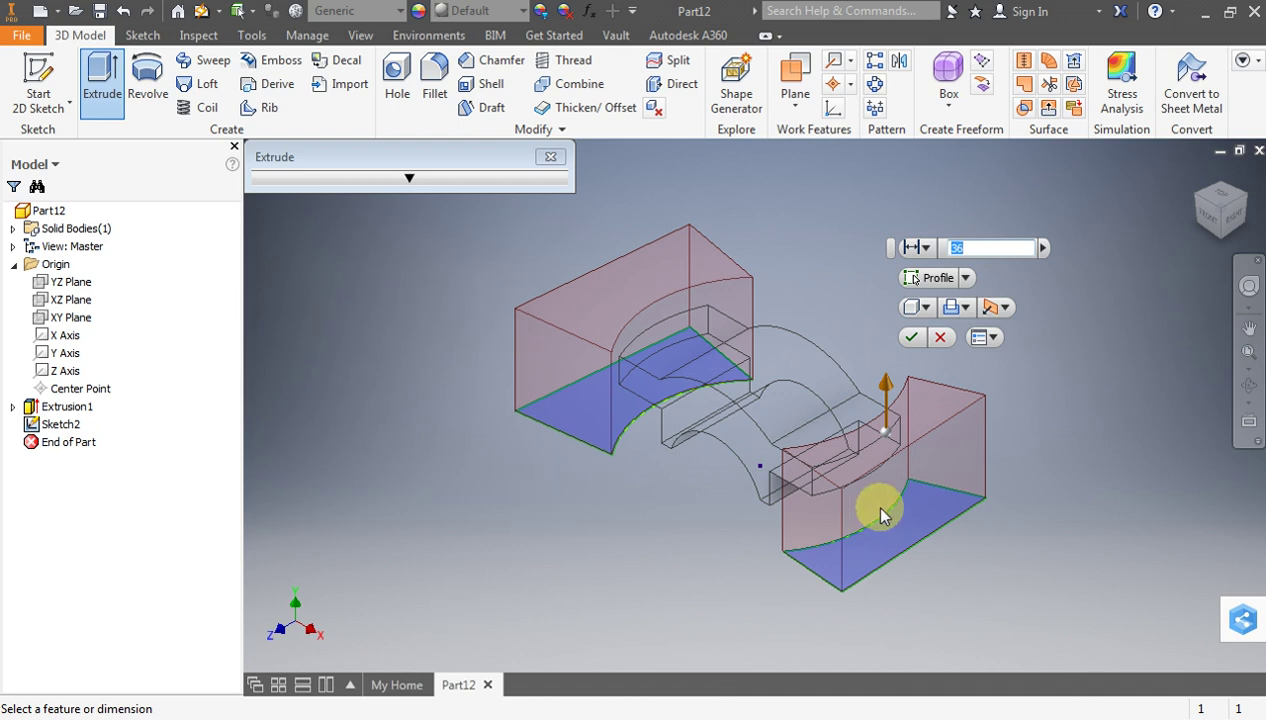
left_click(911, 337)
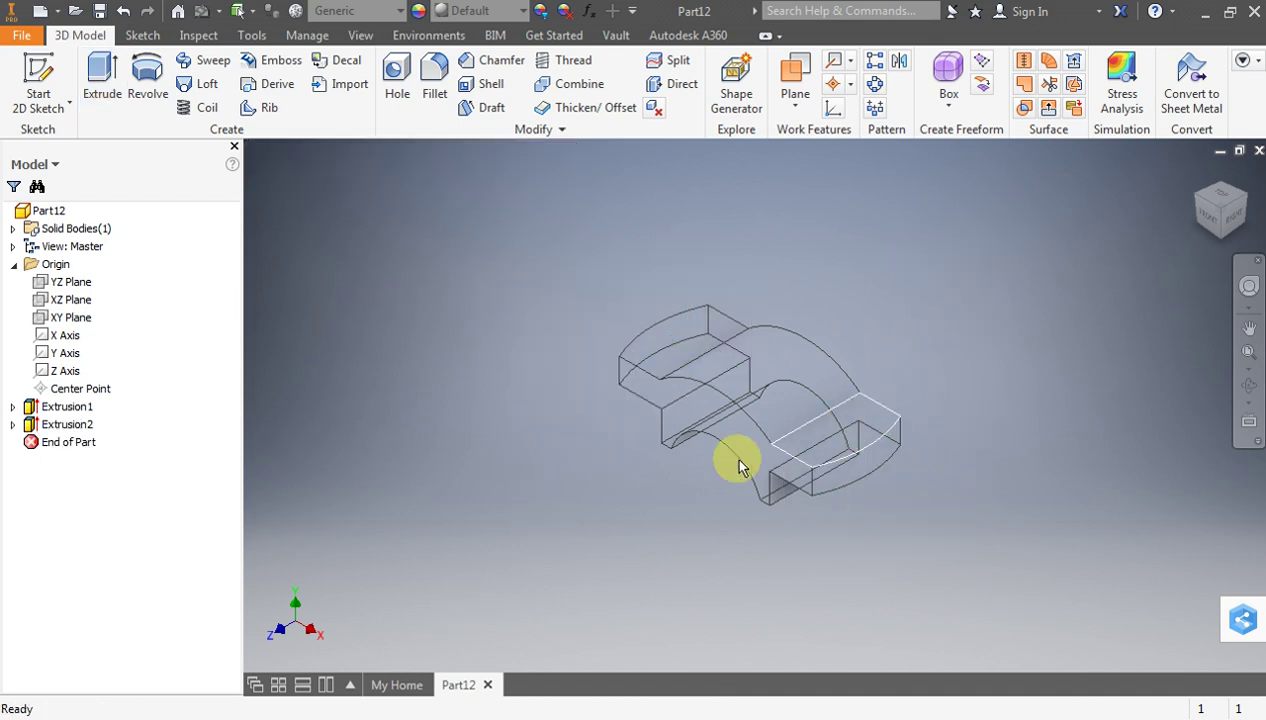
Open Sketch3 on the XZ Plane and centre a circle on the vertical axis near the top
left_click(60, 302)
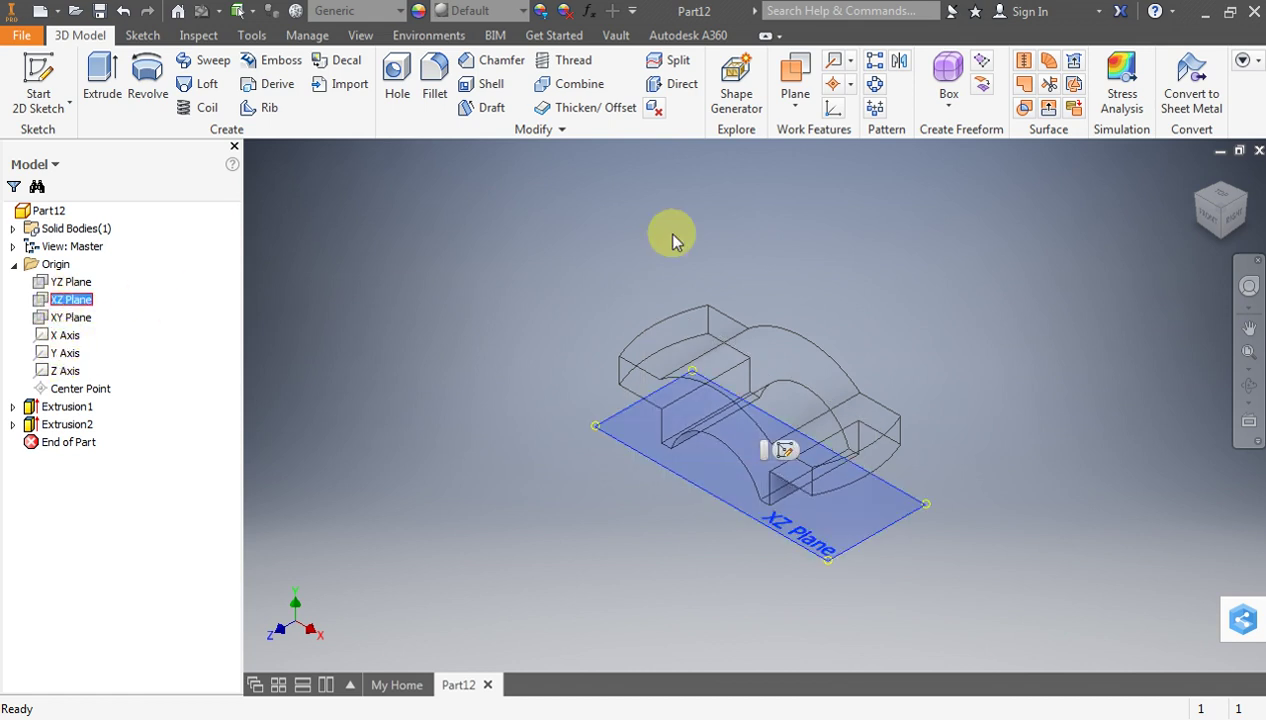
left_click(40, 80)
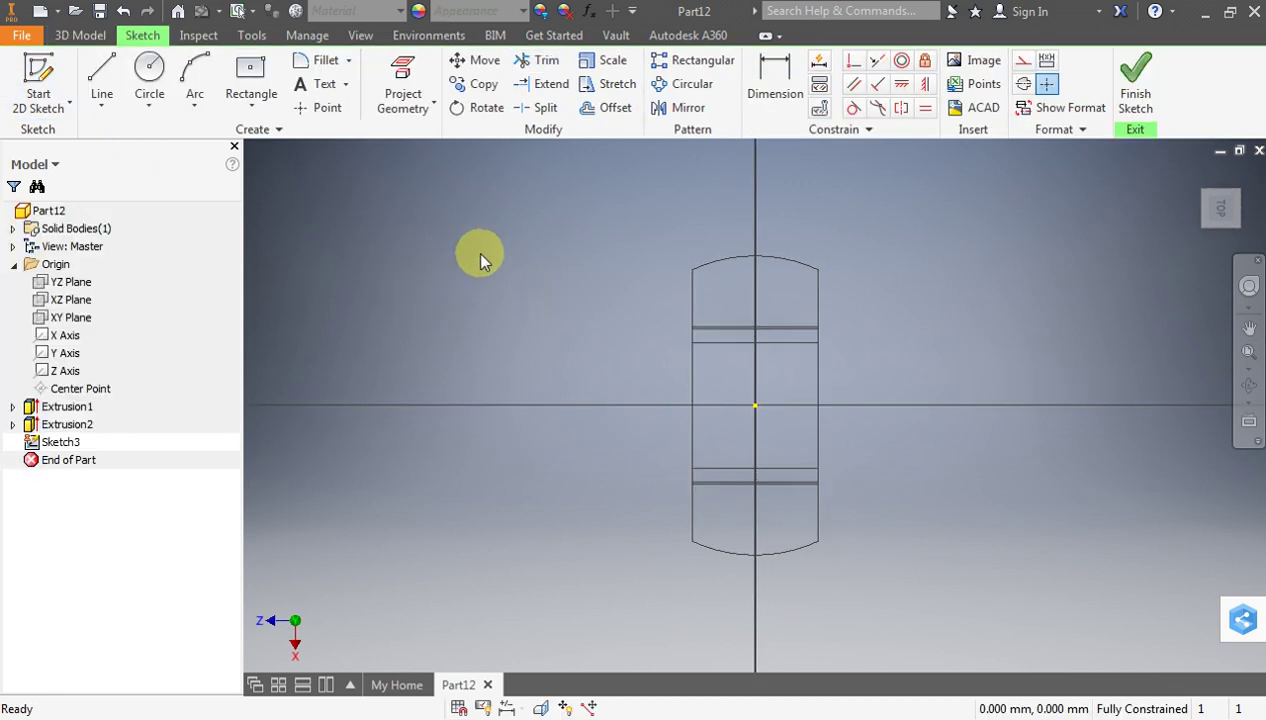
left_click(149, 68)
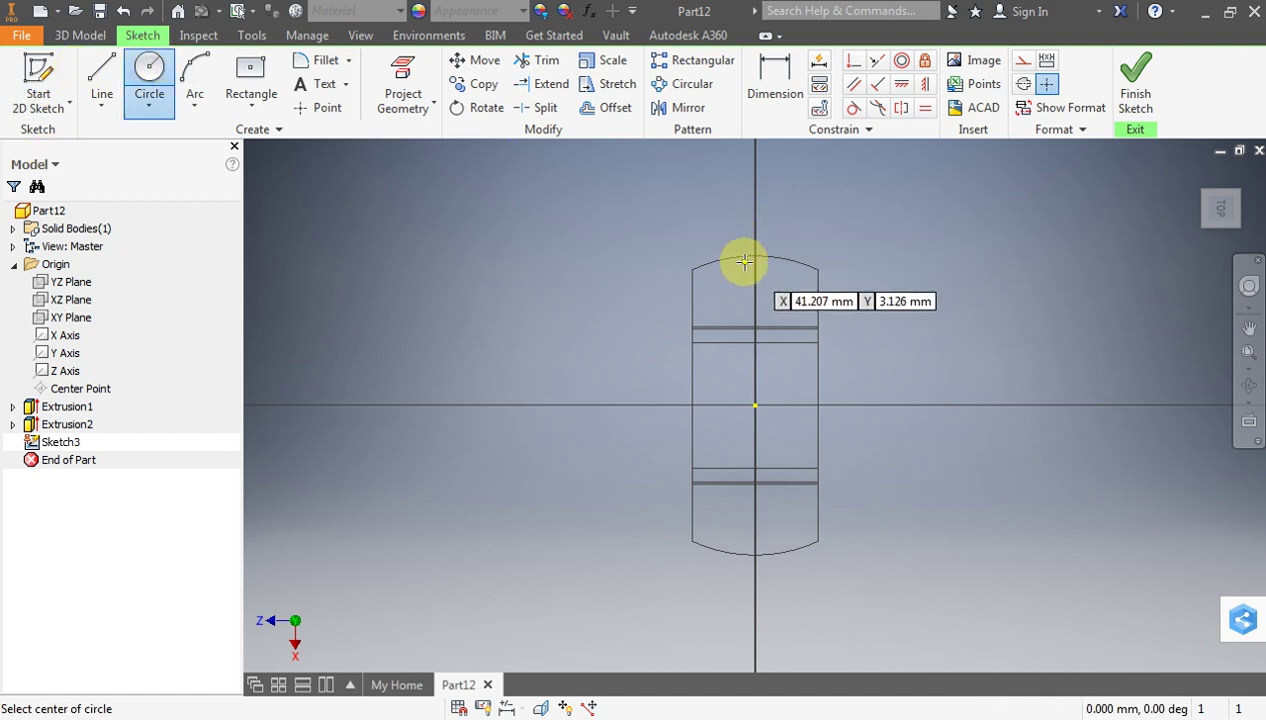
left_click(755, 291)
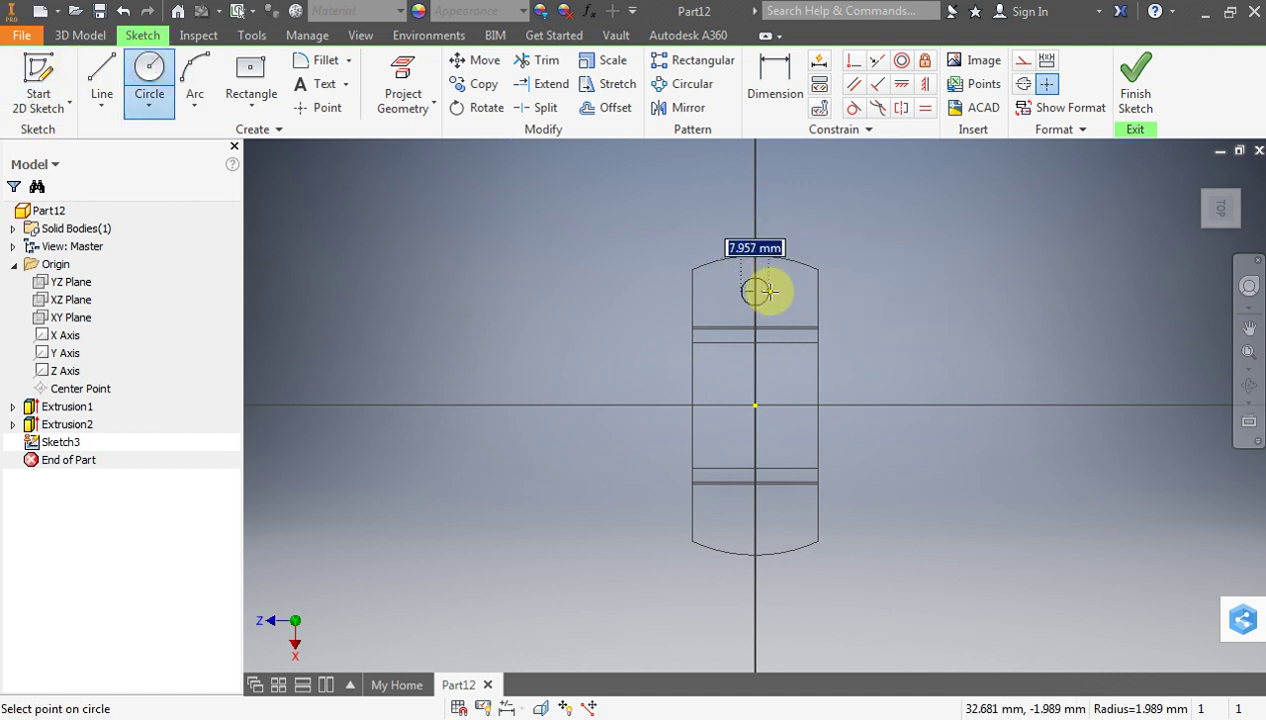
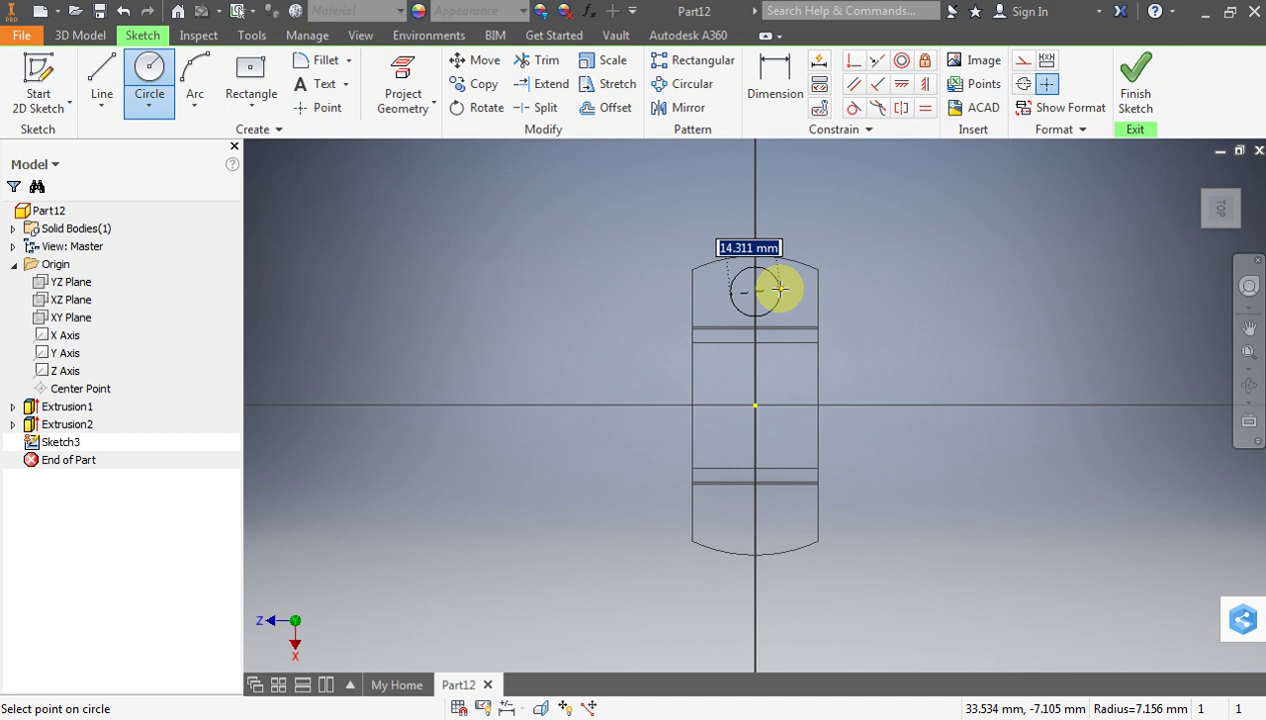
Draw a 10 mm circle and dimension it 31 mm above the sketch centre
type("10")
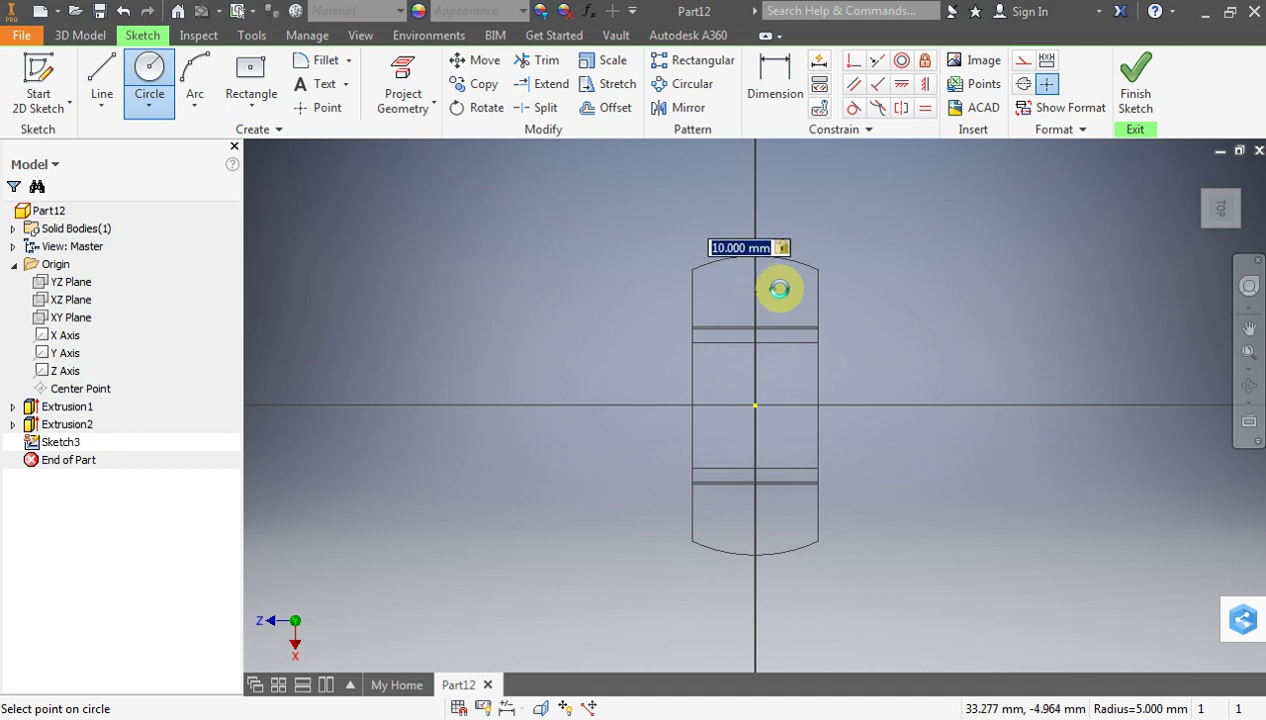
key("Return")
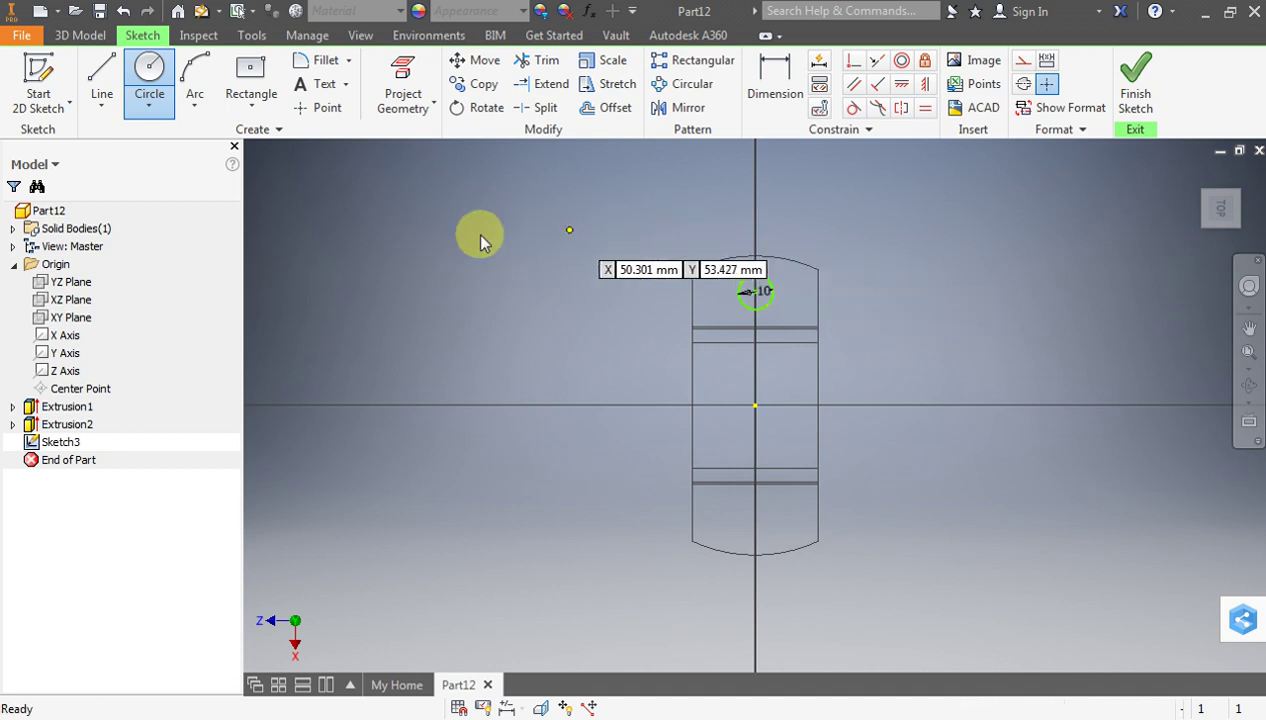
key("Escape")
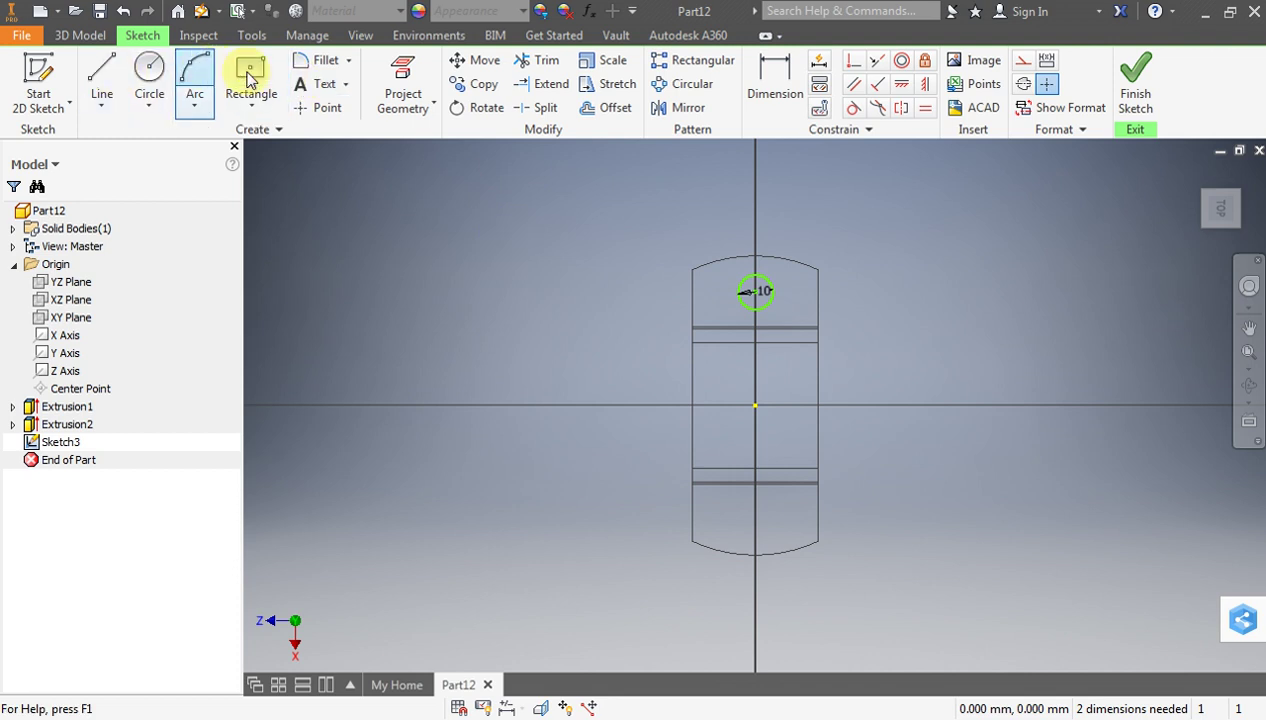
left_click(762, 104)
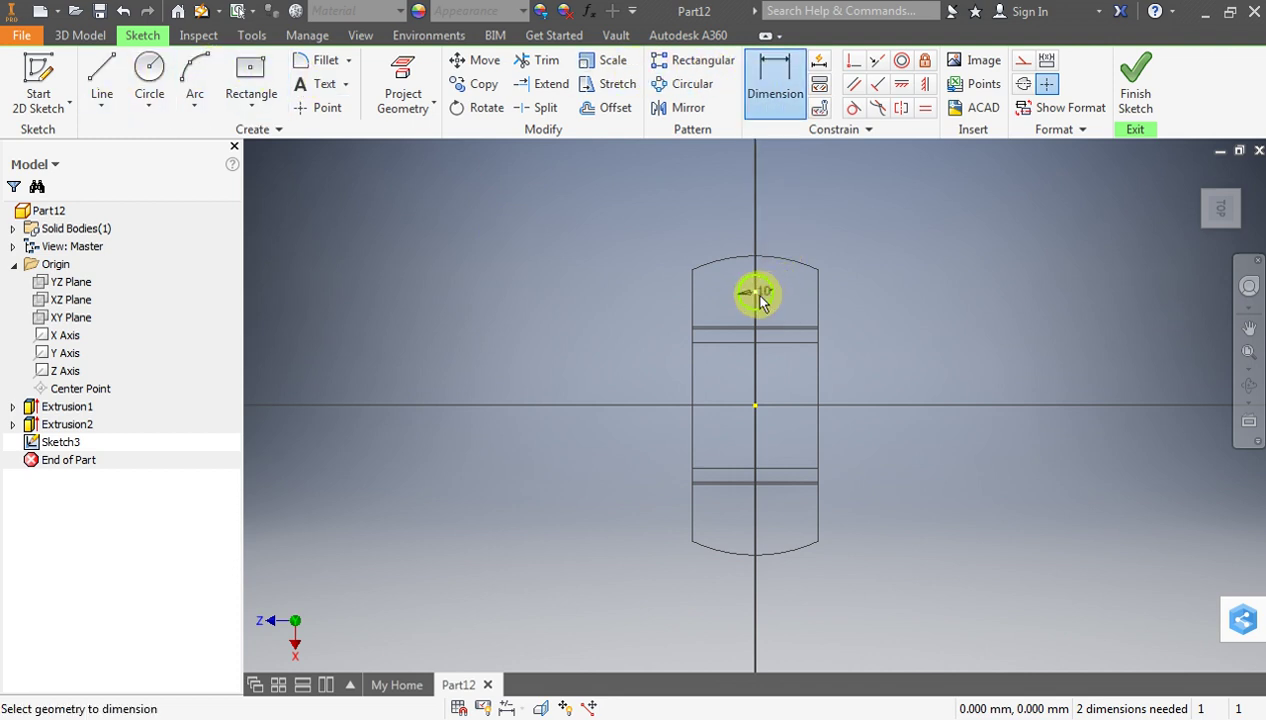
left_click(757, 294)
left_click(755, 405)
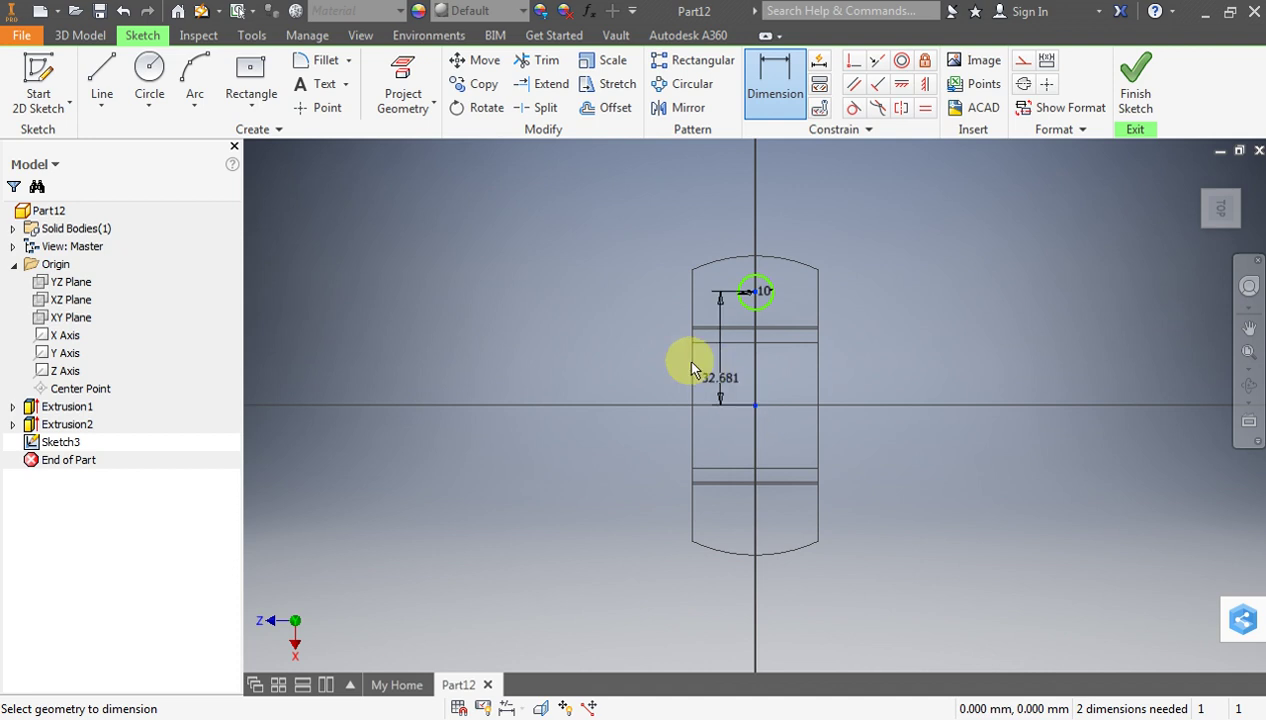
left_click(641, 358)
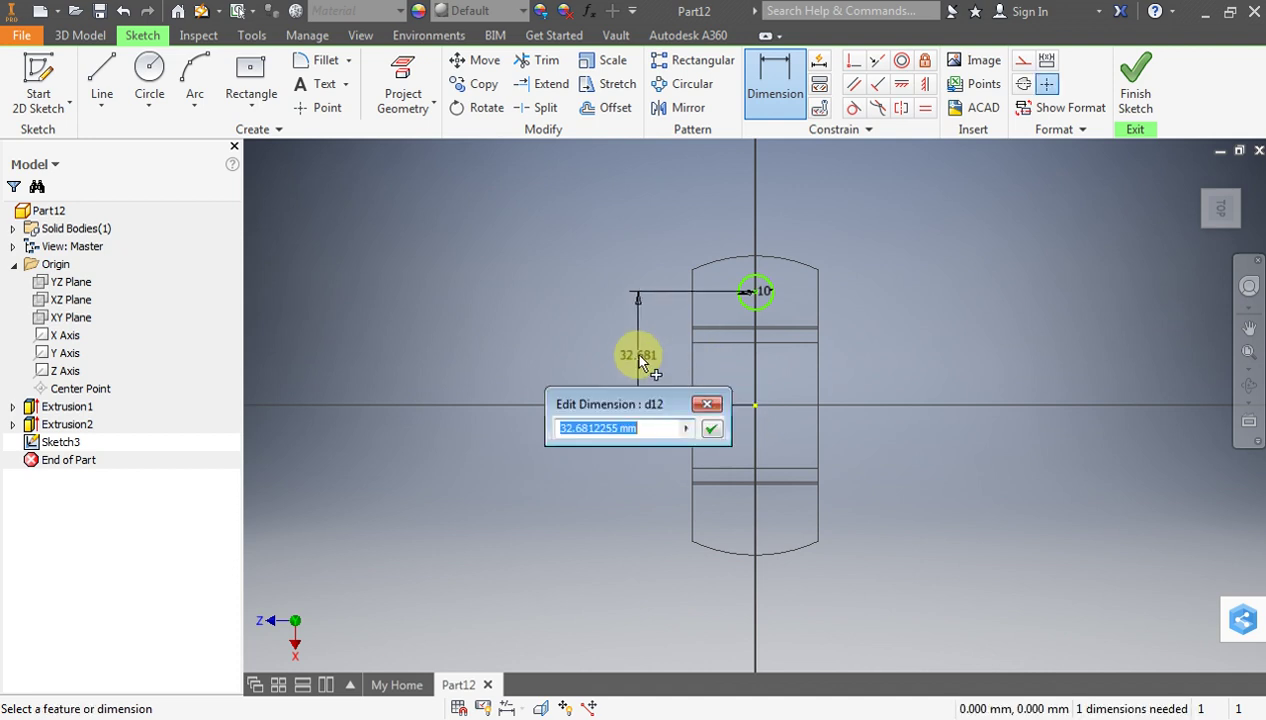
type("31")
key("Return")
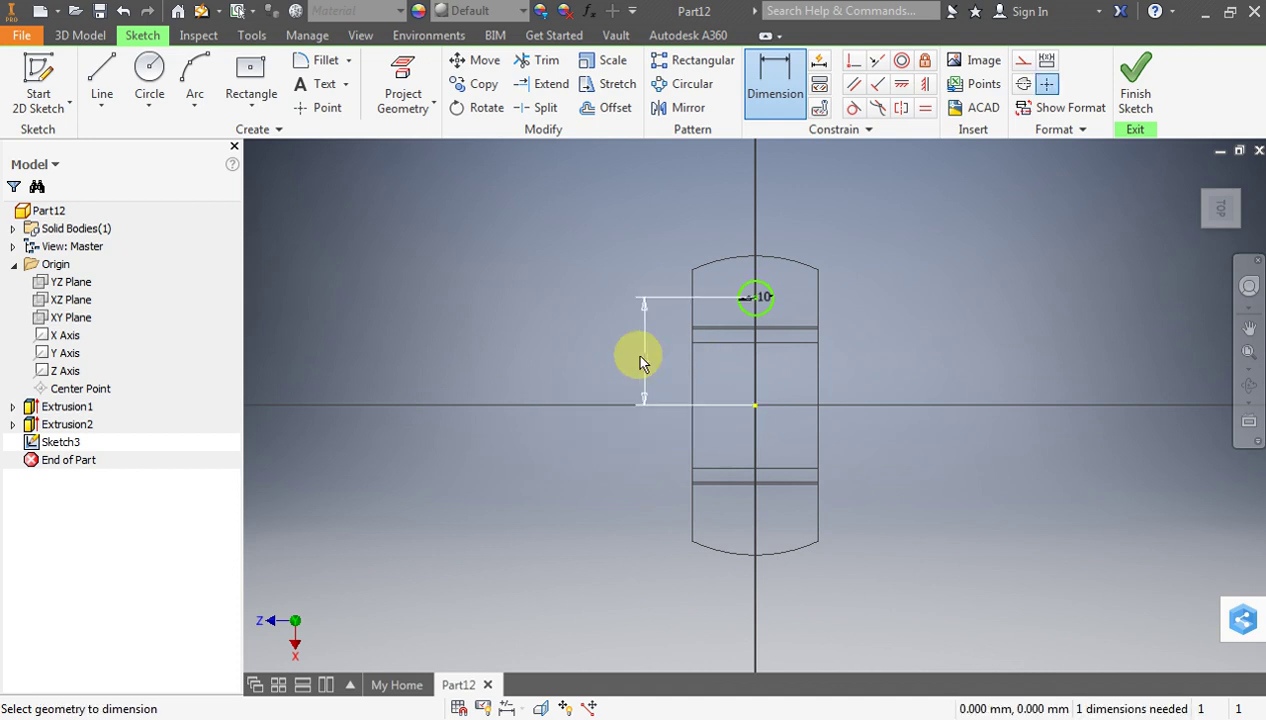
key("Escape")
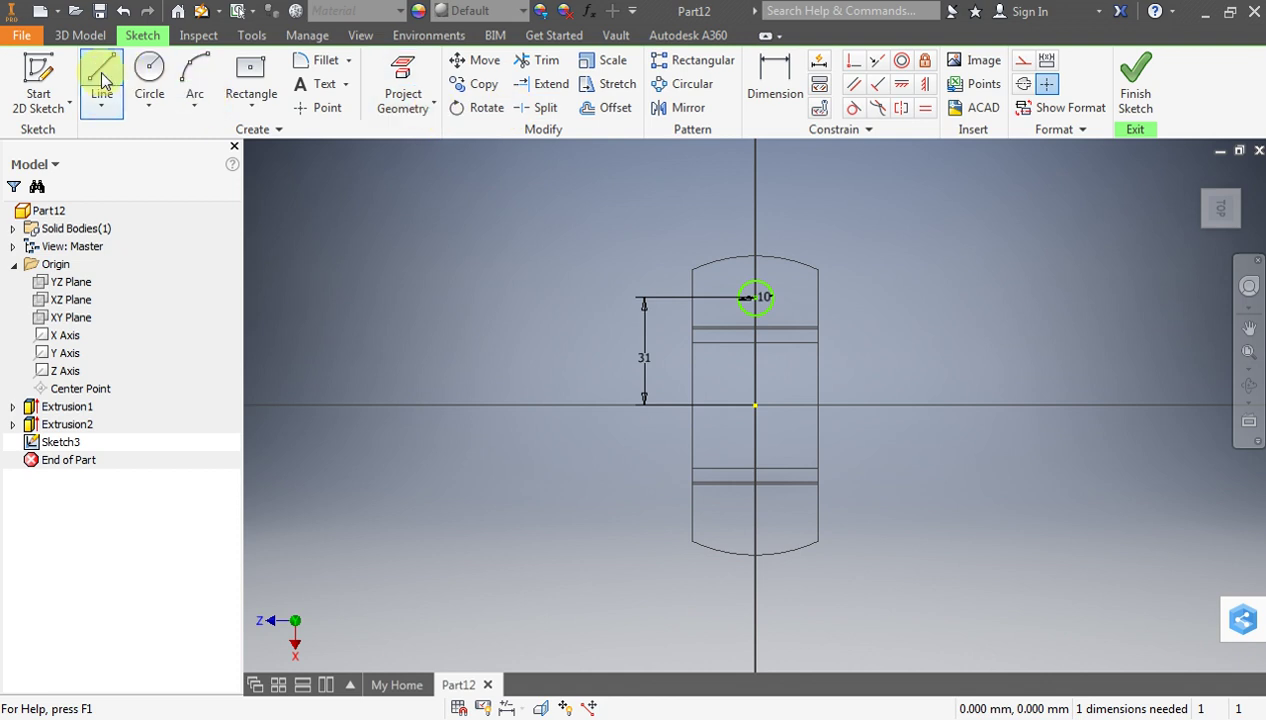
Draw a horizontal construction line from the sketch centre to the right
left_click(101, 75)
left_click(1024, 62)
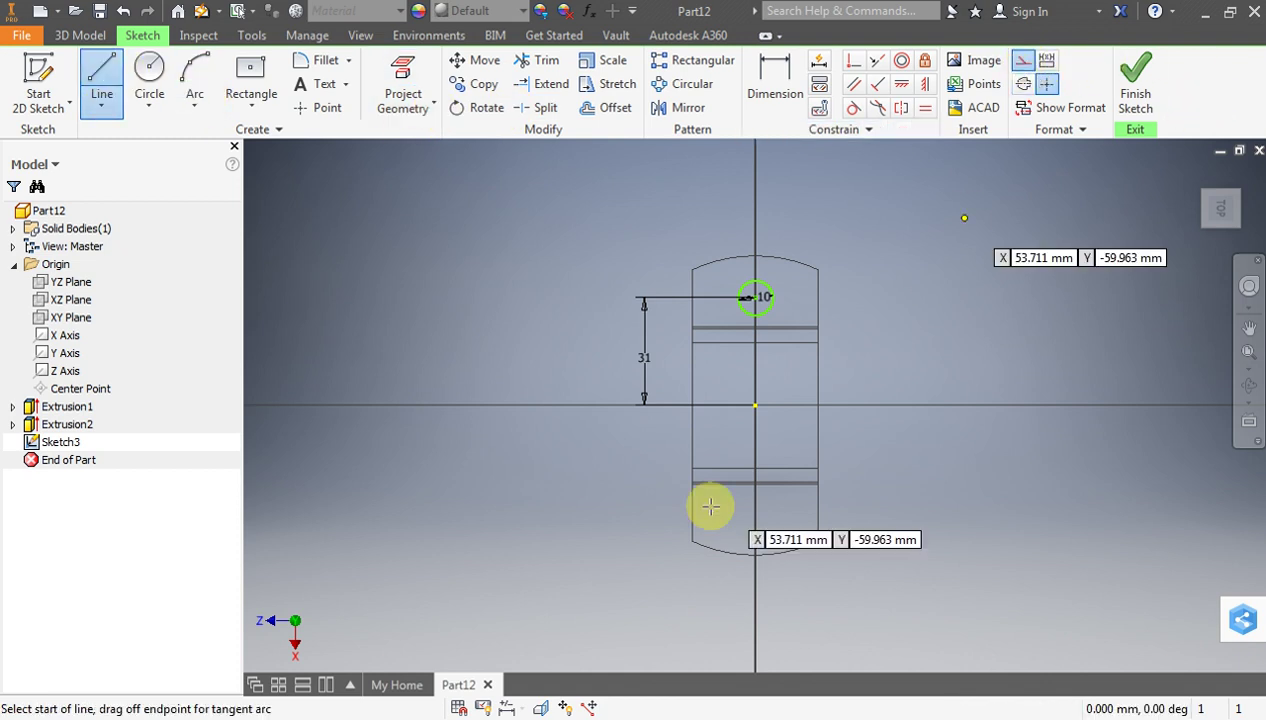
left_click(755, 405)
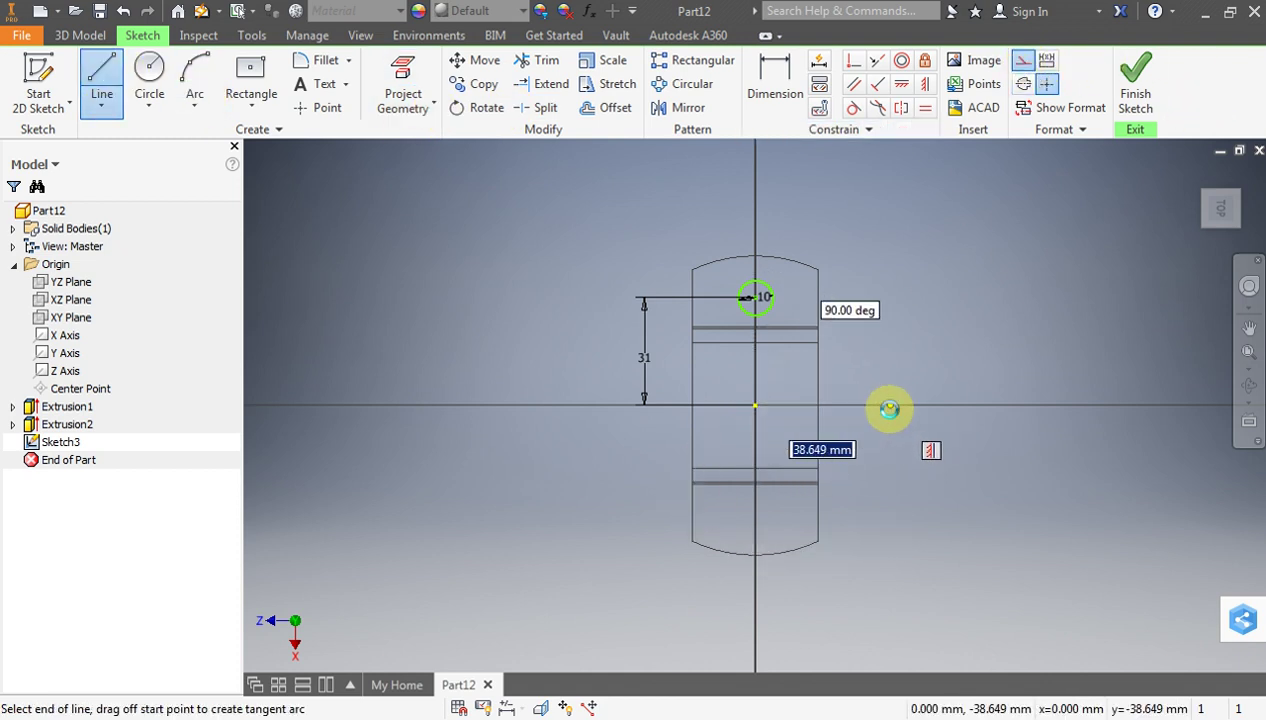
left_click(888, 405)
key("Escape")
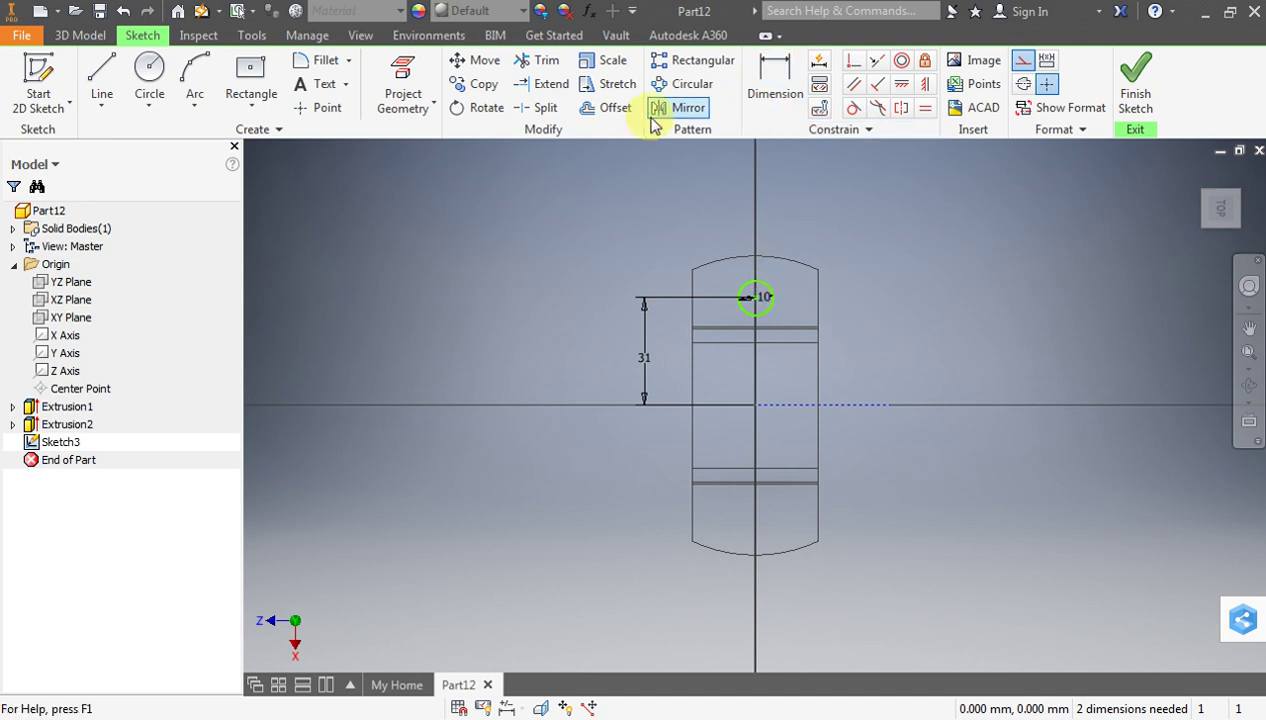
Mirror the 10 mm circle across the construction line and finish the sketch
left_click(680, 108)
left_click(771, 285)
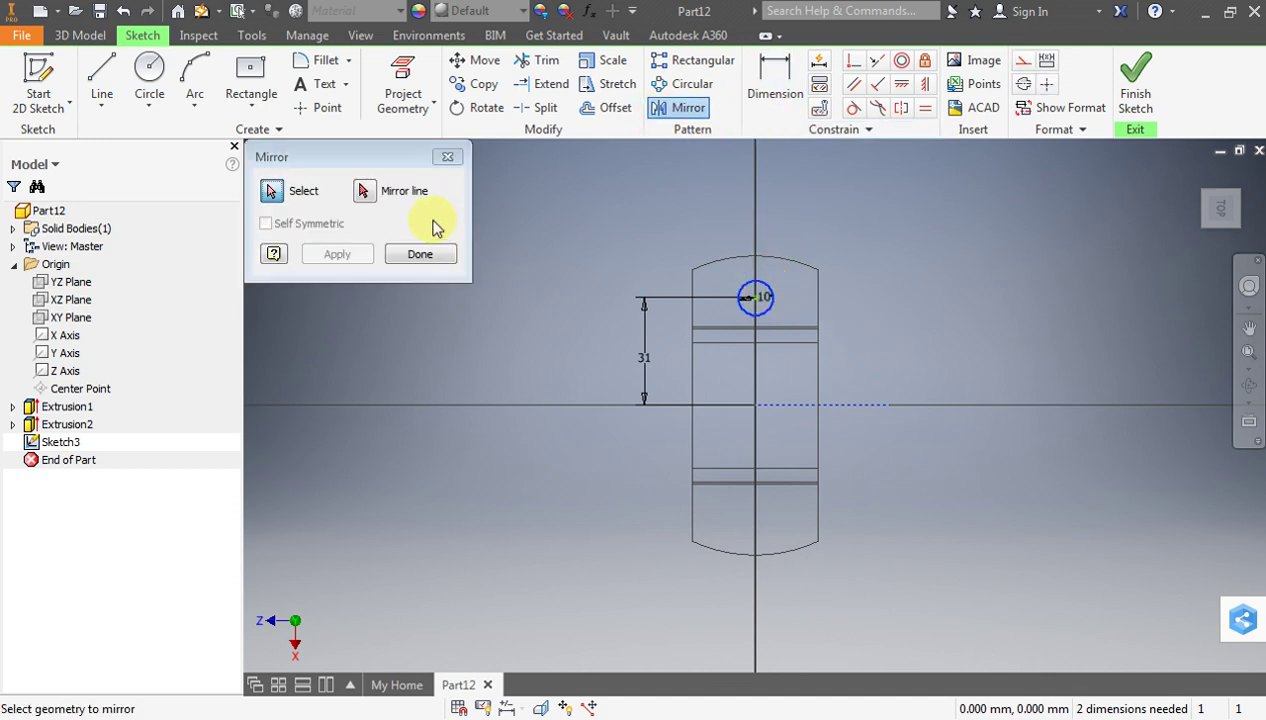
left_click(366, 194)
left_click(867, 410)
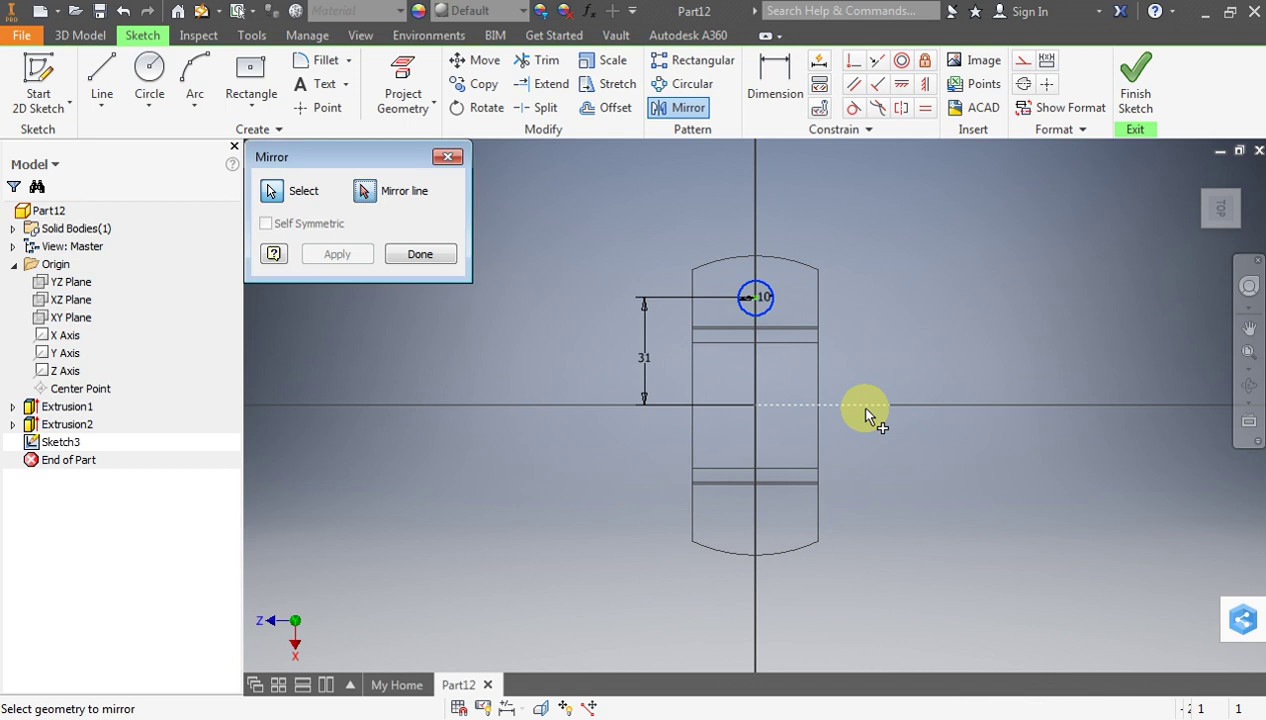
left_click(335, 256)
left_click(419, 254)
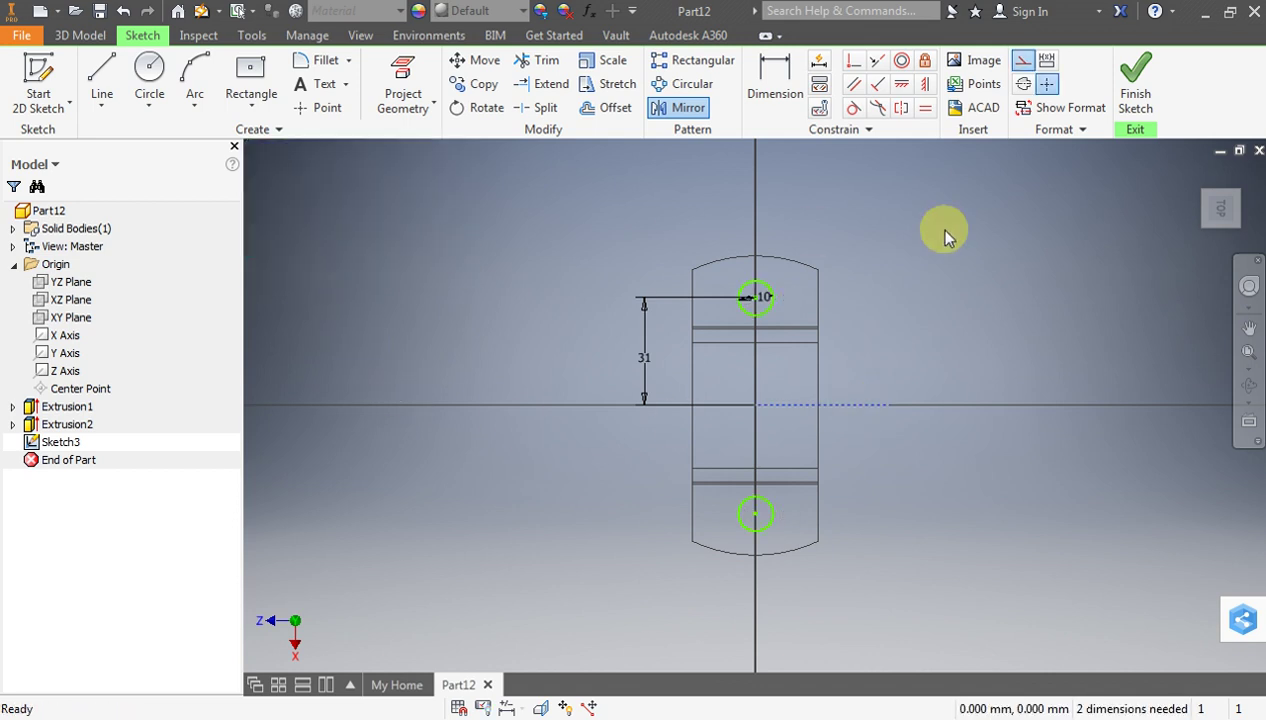
left_click(1147, 78)
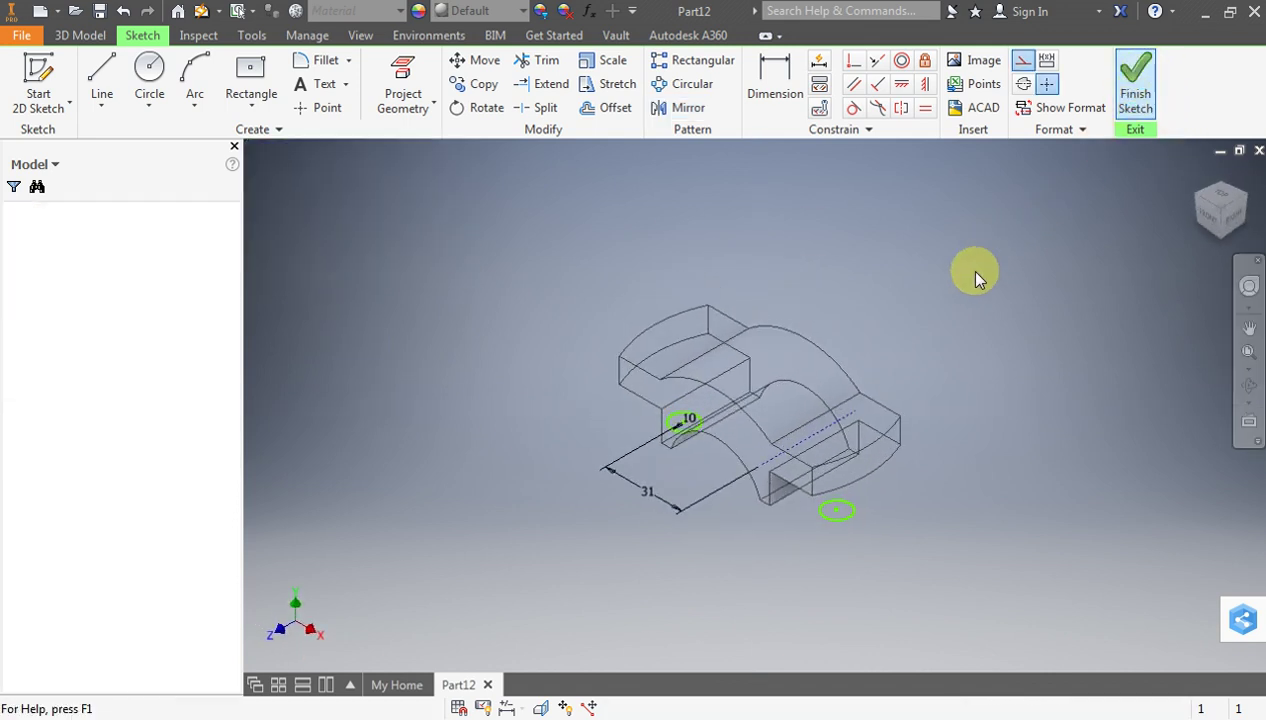
Cut both 10 mm circles upward through the flanges as through-holes
left_click(105, 80)
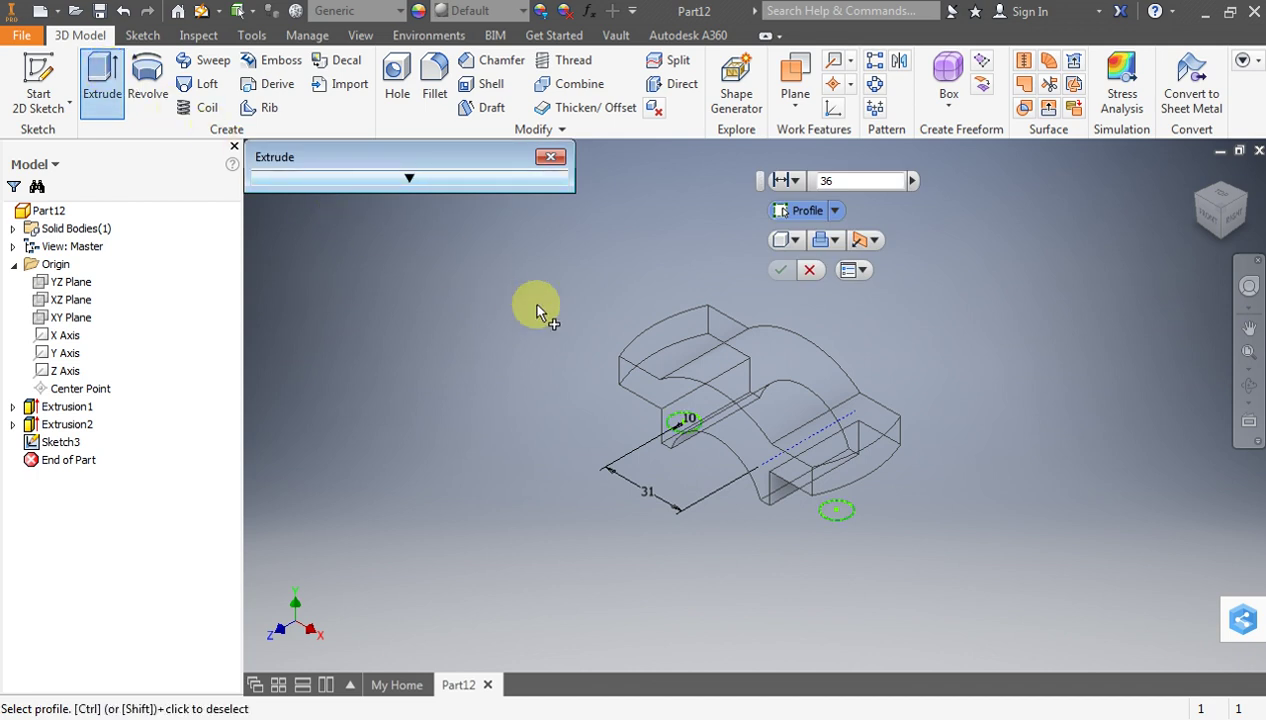
left_click(688, 418)
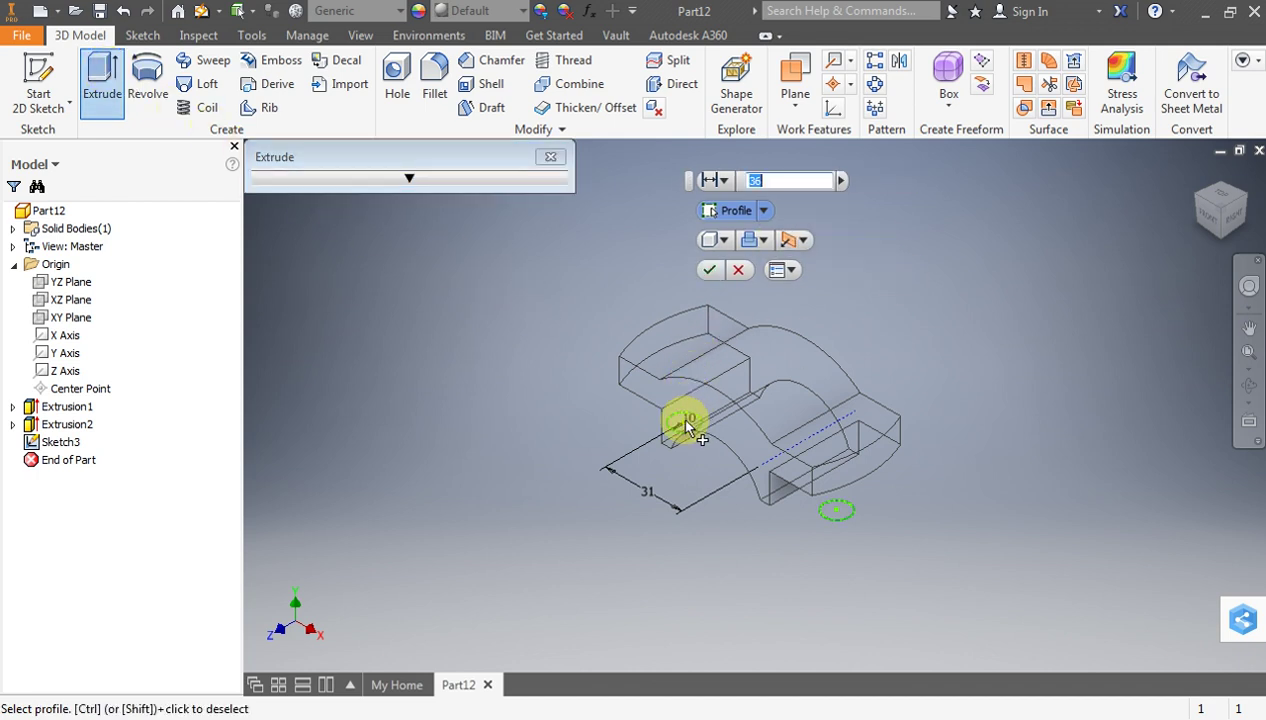
left_click(840, 516)
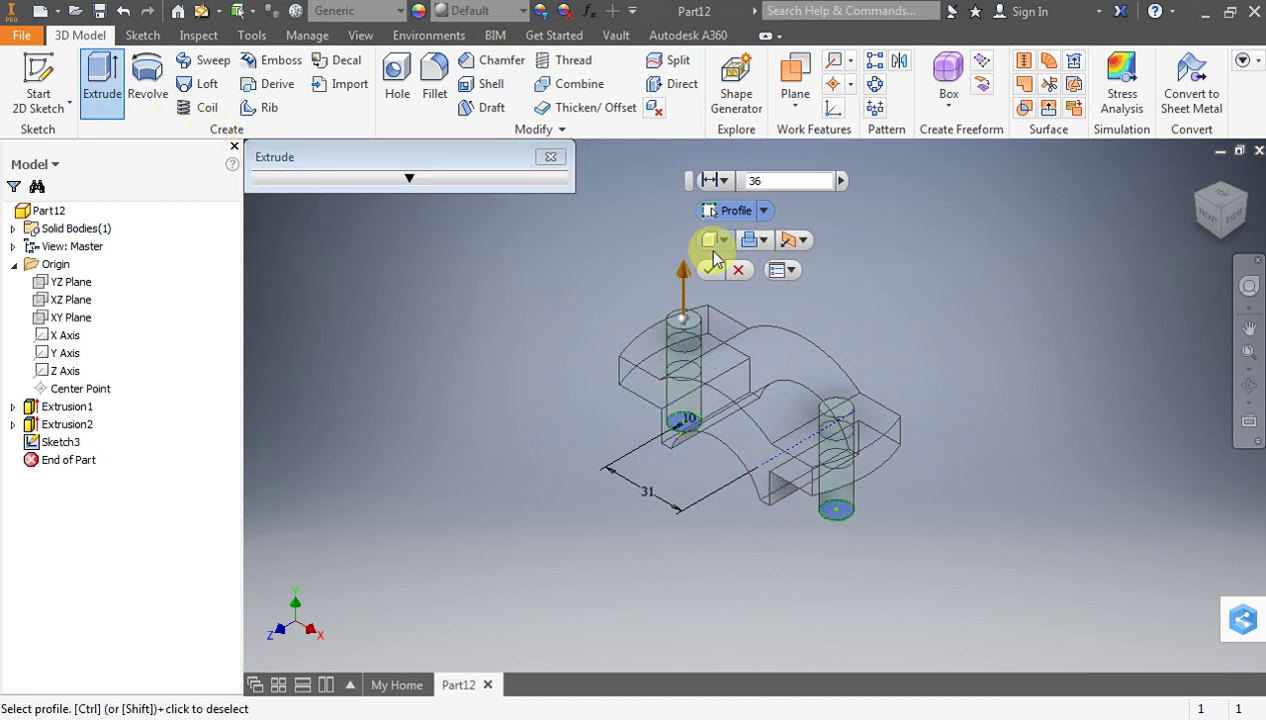
left_click(785, 240)
left_click(770, 283)
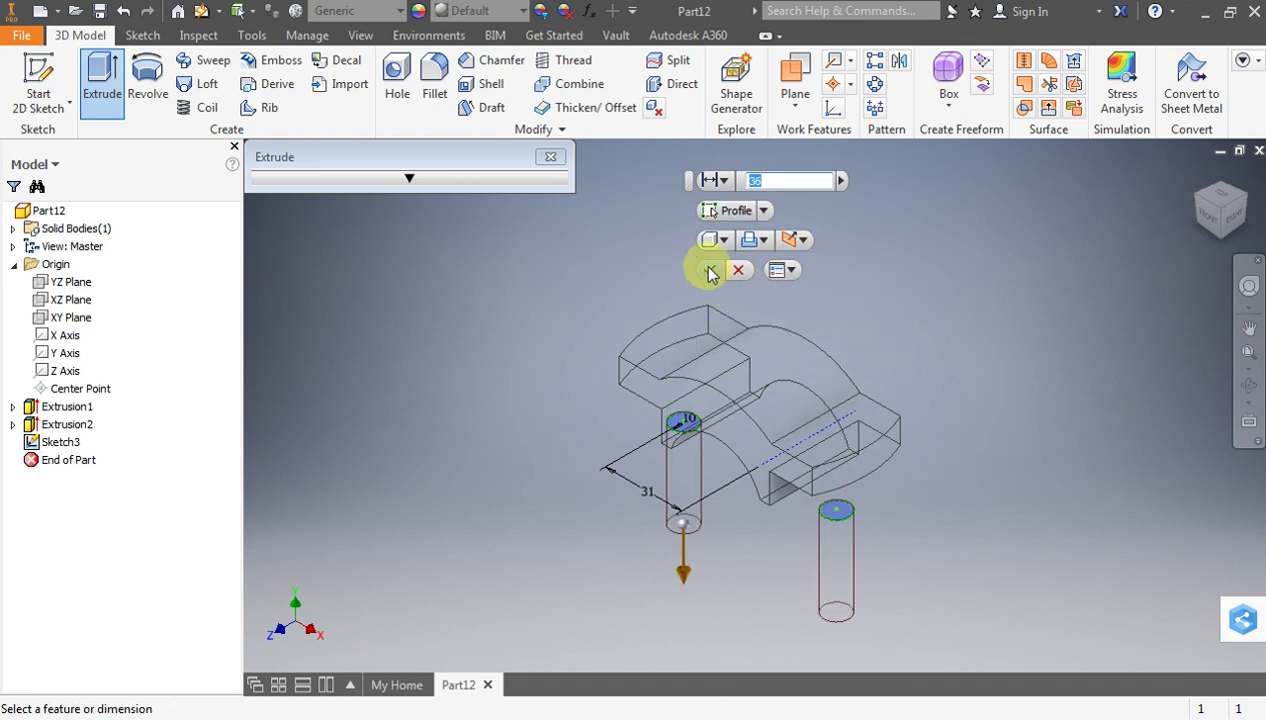
left_click(800, 240)
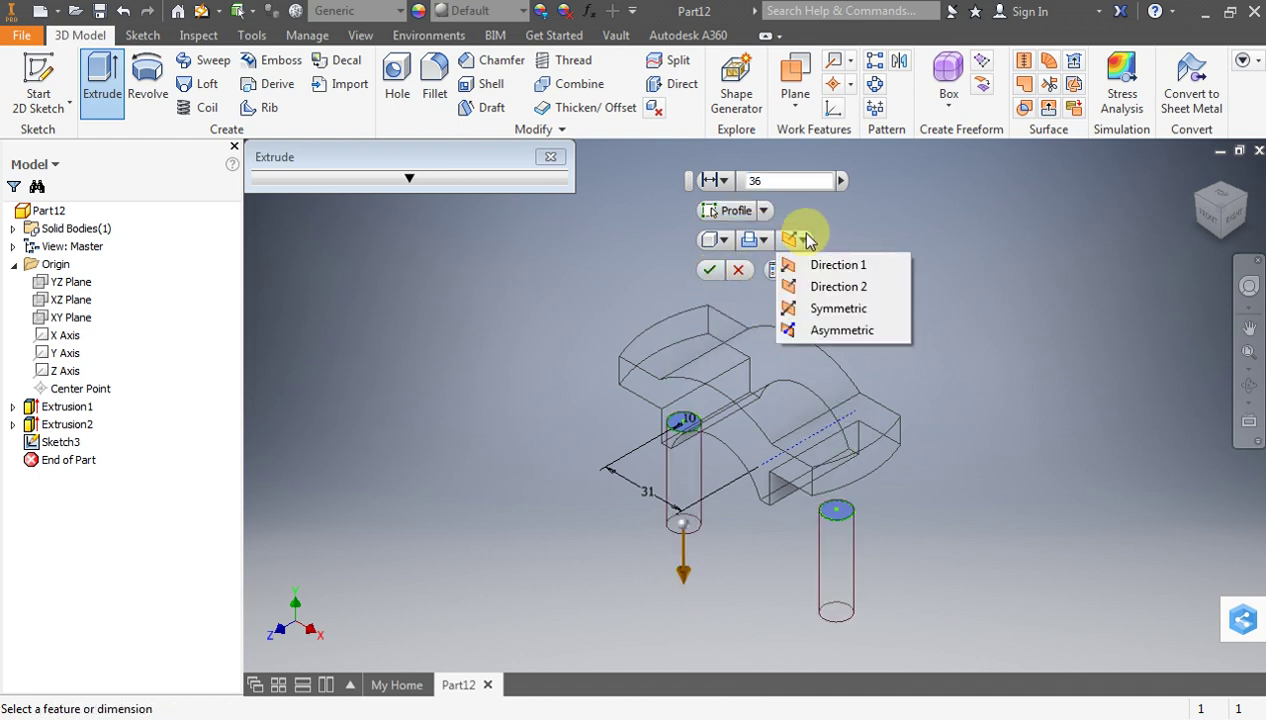
left_click(830, 286)
left_click(710, 269)
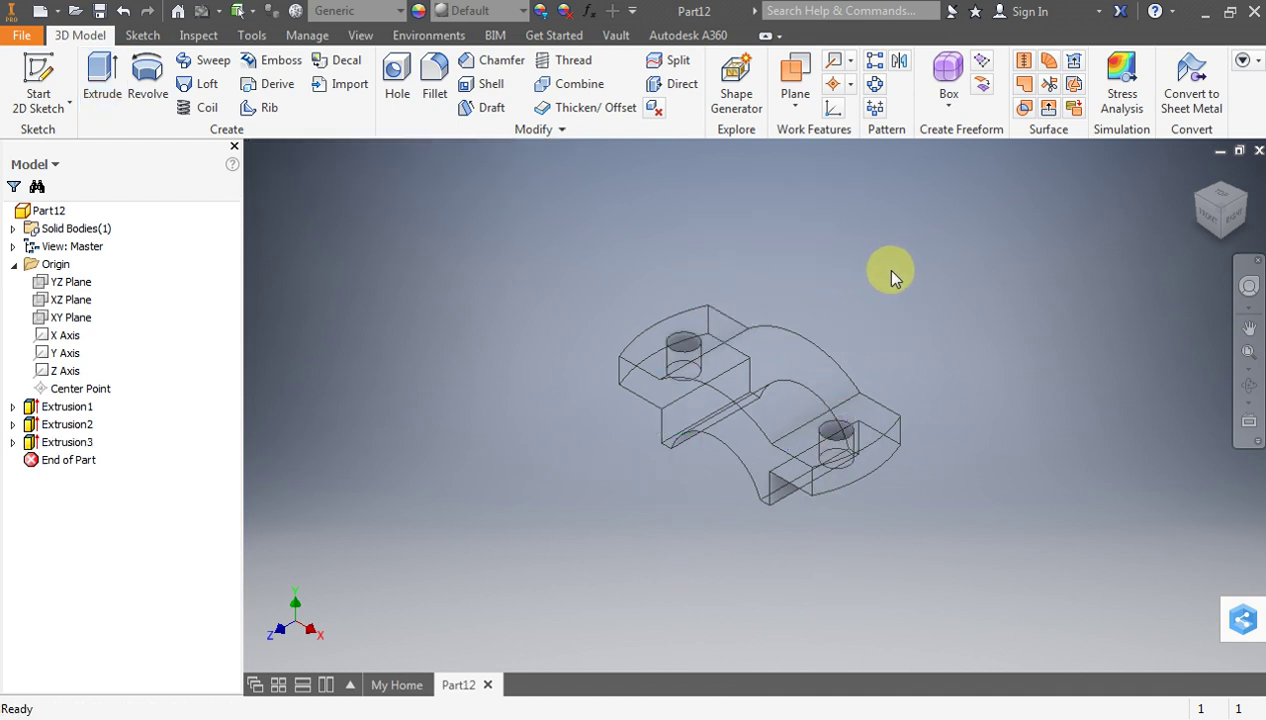
scroll(733, 390, "up", 3)
scroll(733, 393, "down", 3)
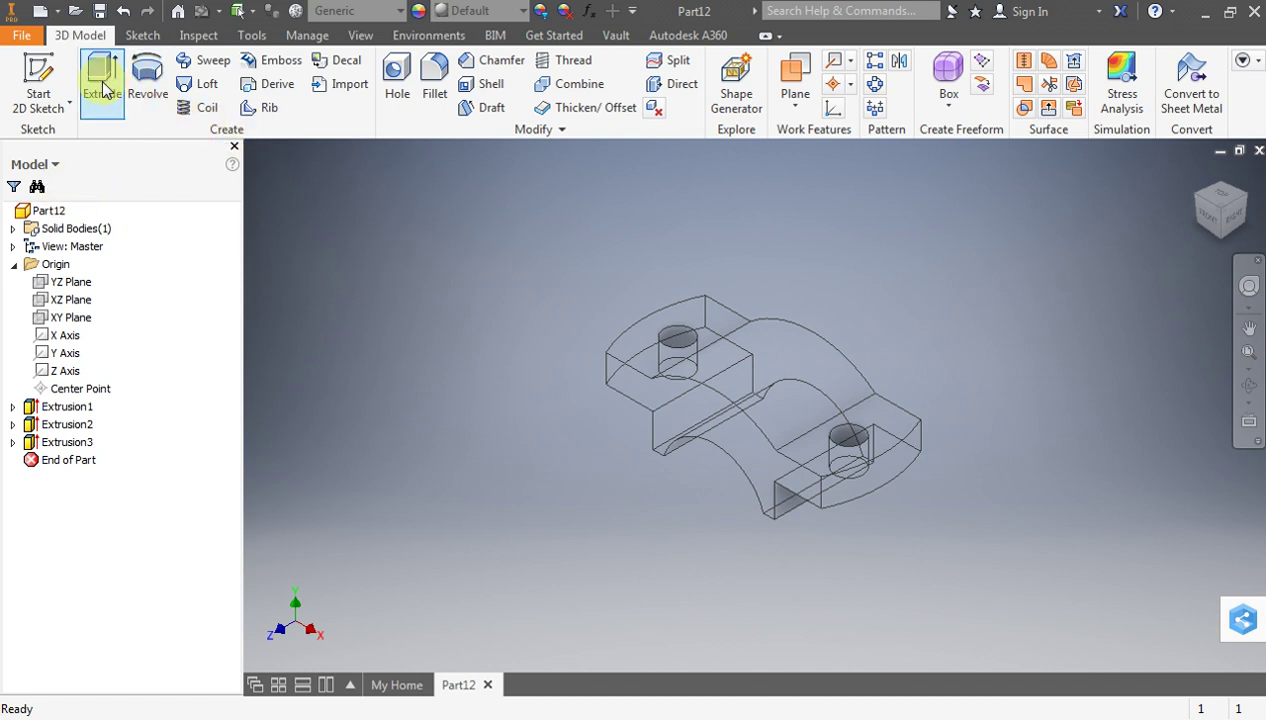
left_click(38, 88)
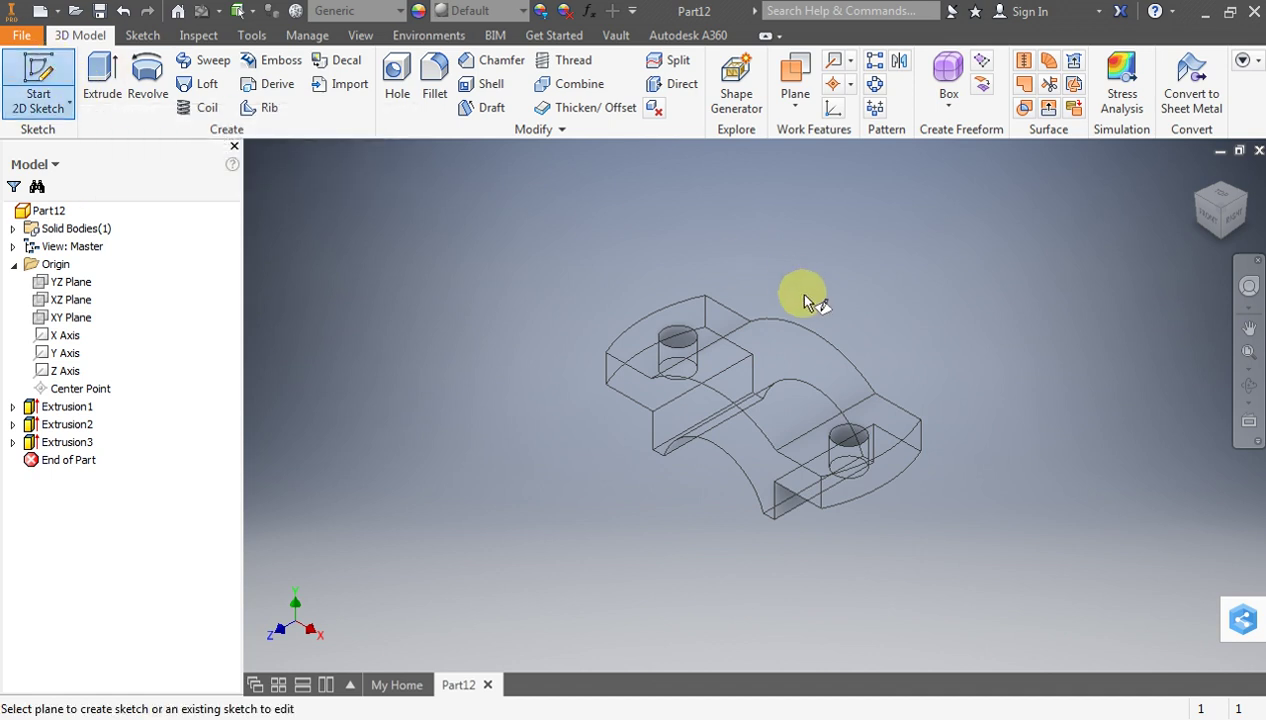
On the flange's top face, draw a 20 mm circle centred on the upper hole
left_click(877, 418)
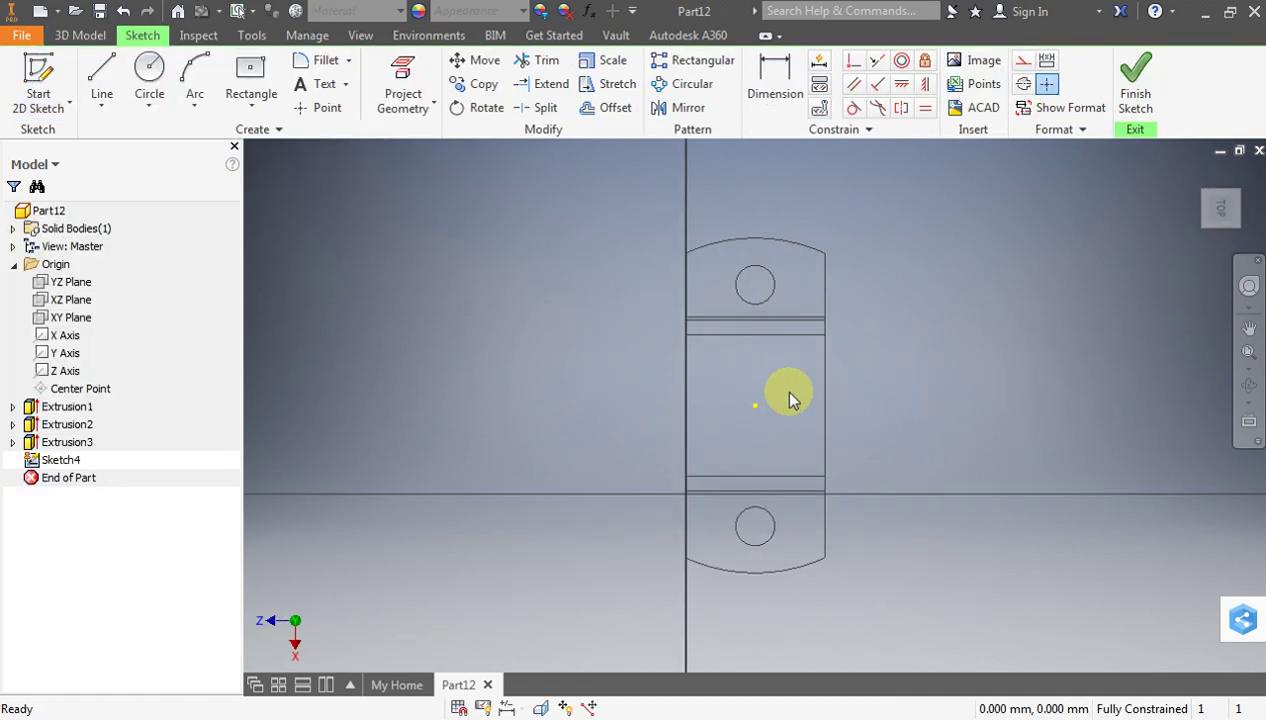
left_click(149, 80)
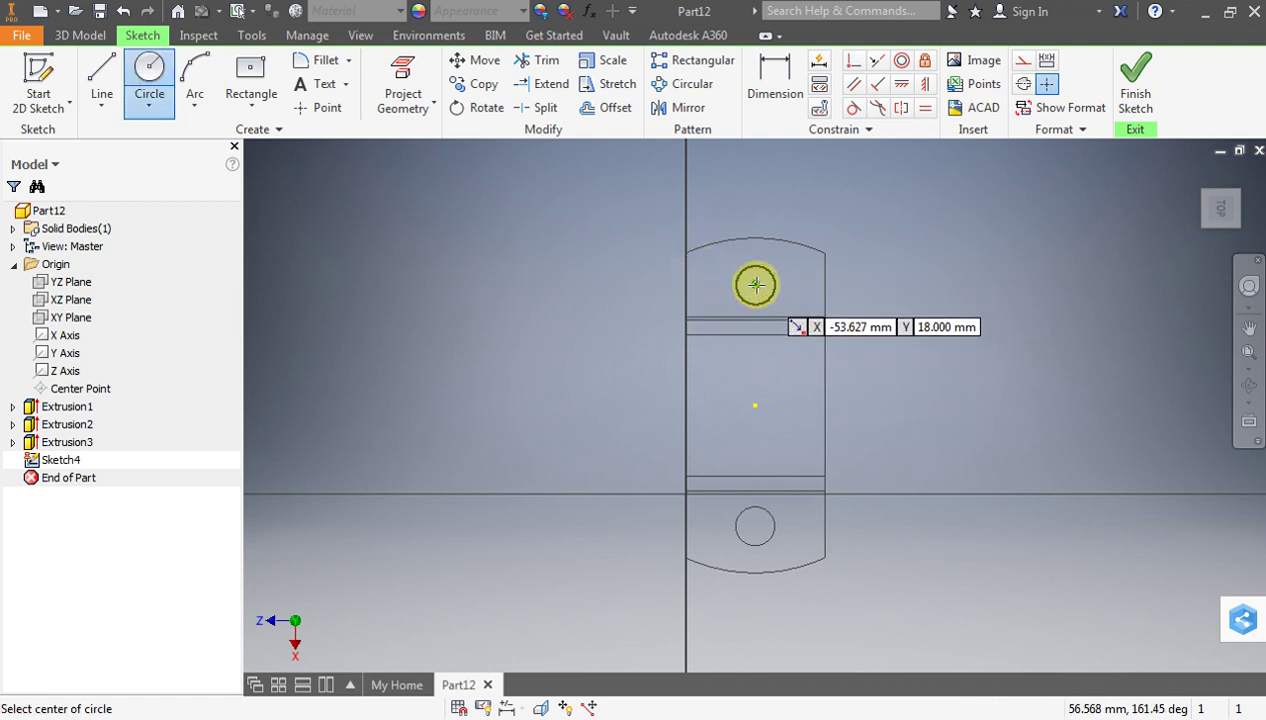
left_click(755, 284)
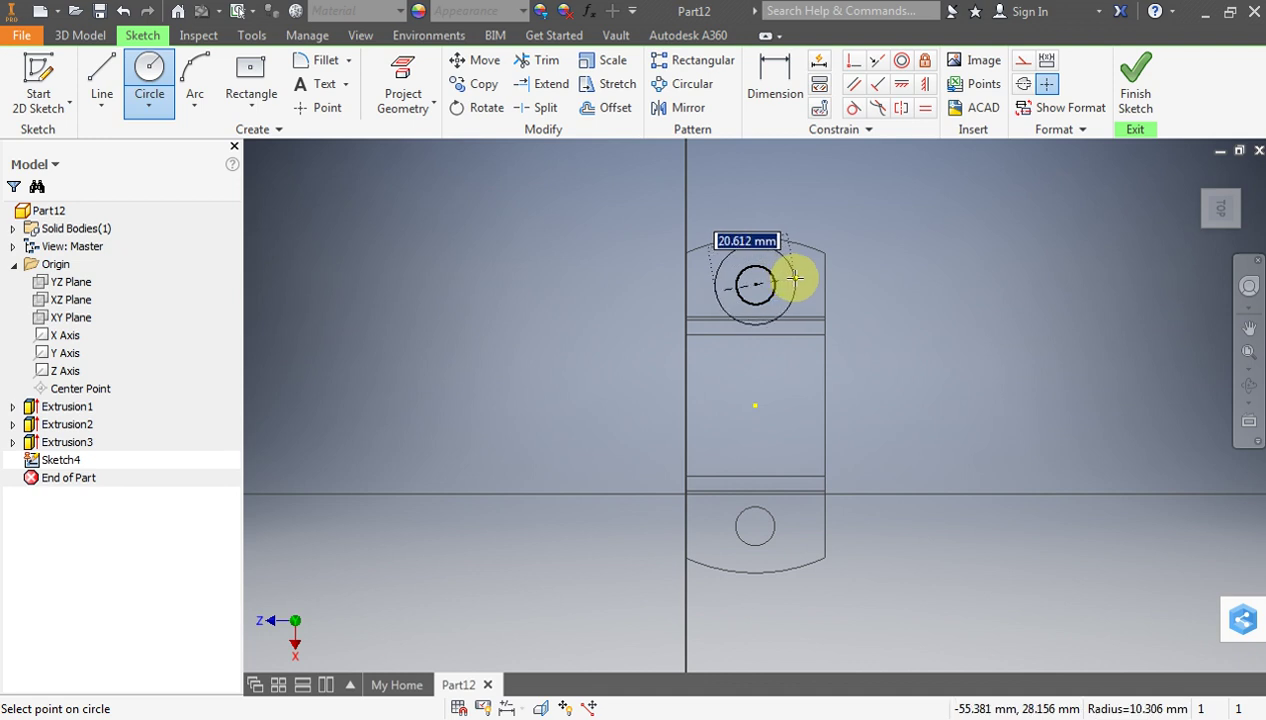
type("20")
key("Return")
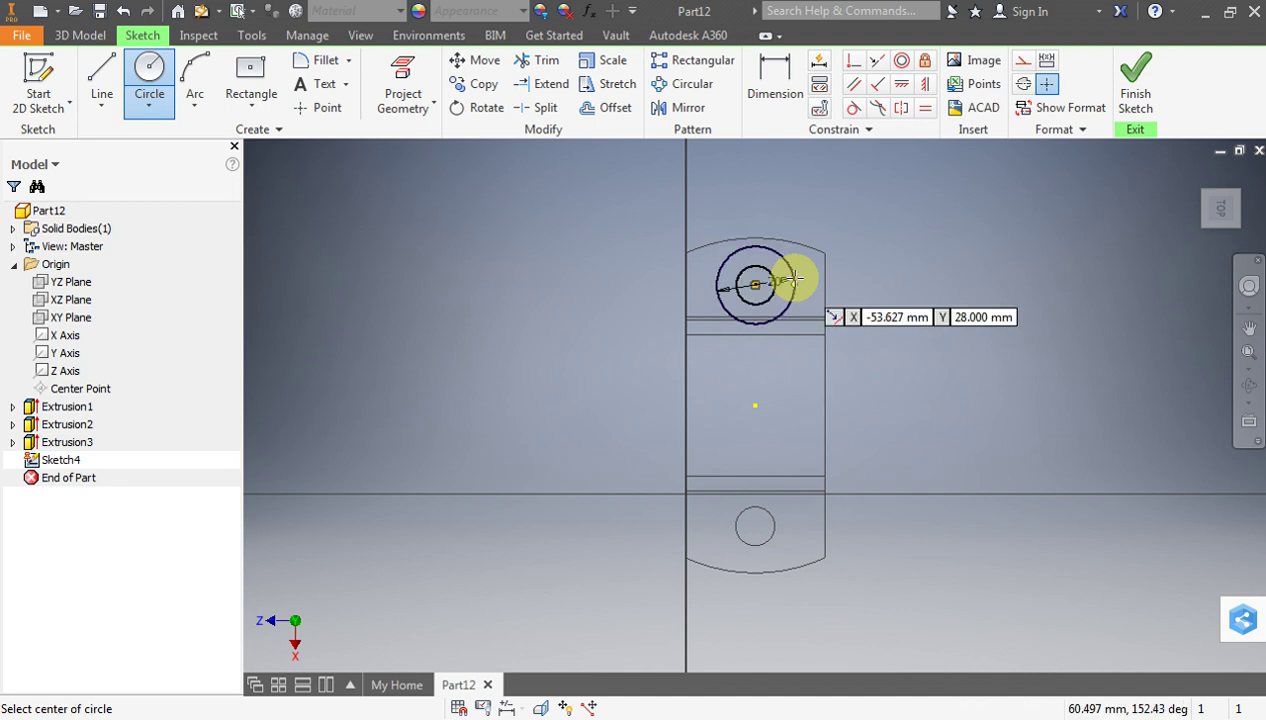
key("Escape")
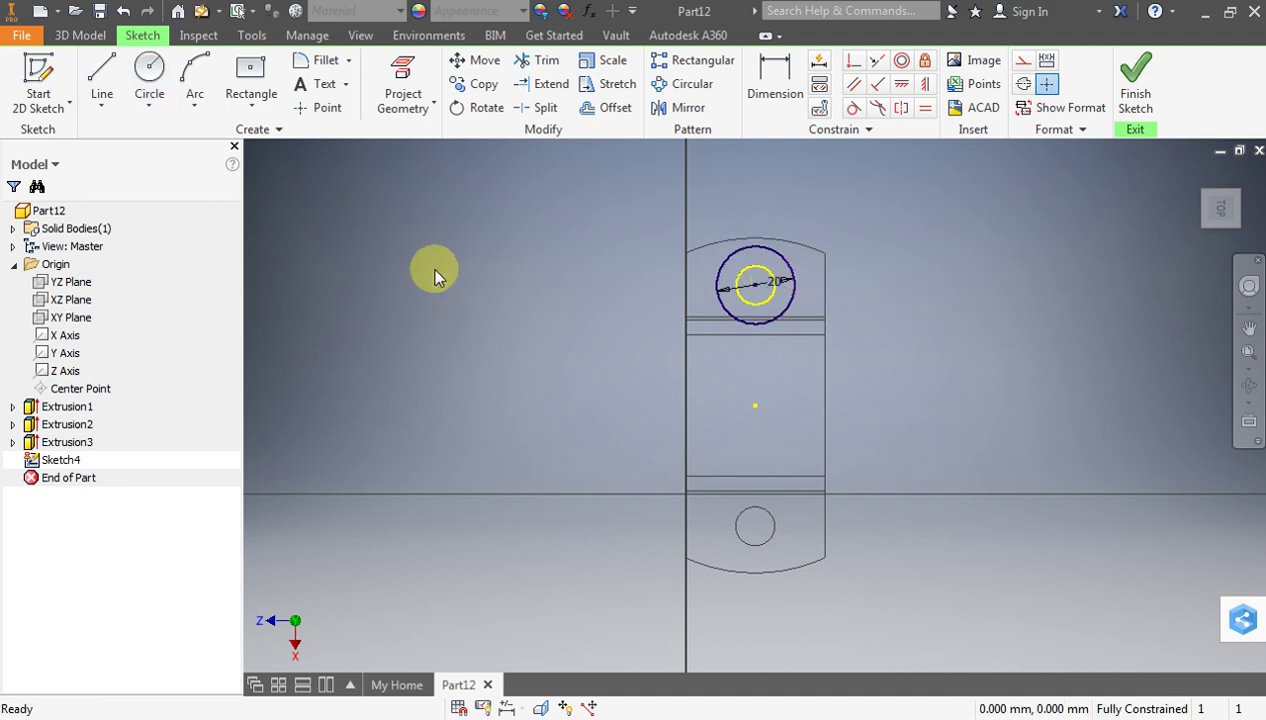
Draw a horizontal construction line from the sketch centre point to the right
left_click(102, 72)
left_click(1018, 63)
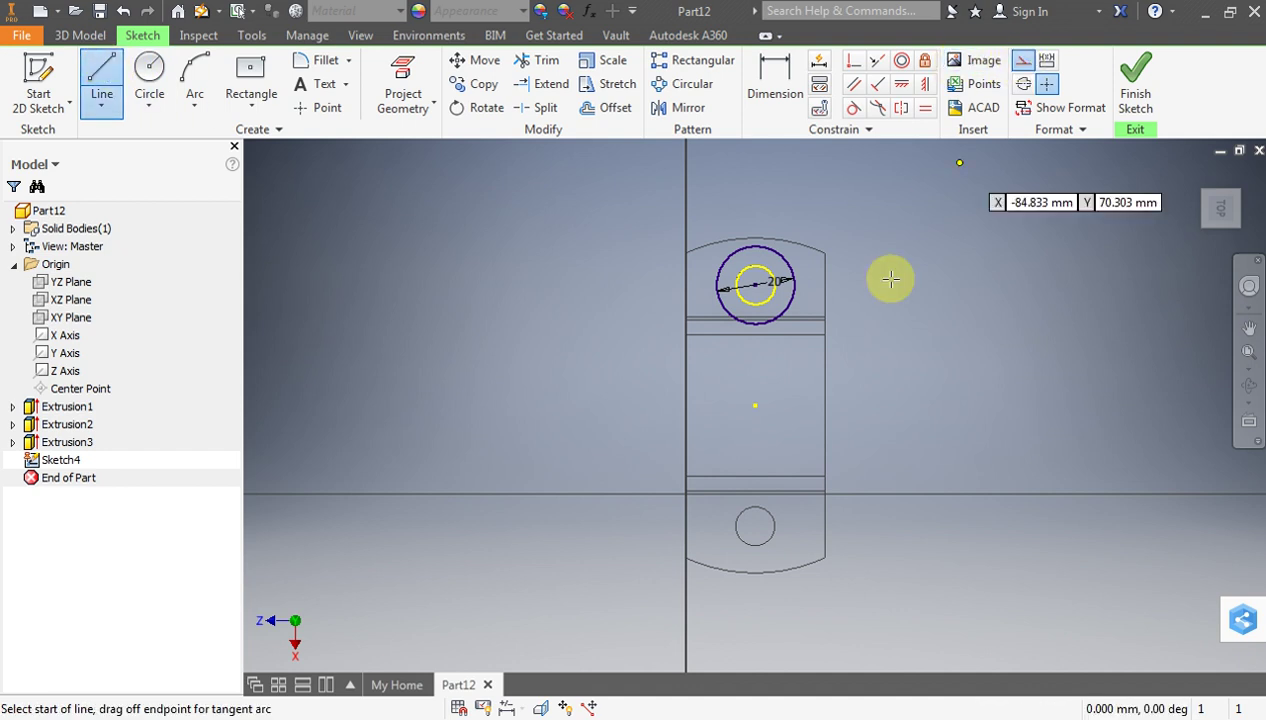
left_click(755, 405)
left_click(915, 405)
key("Escape")
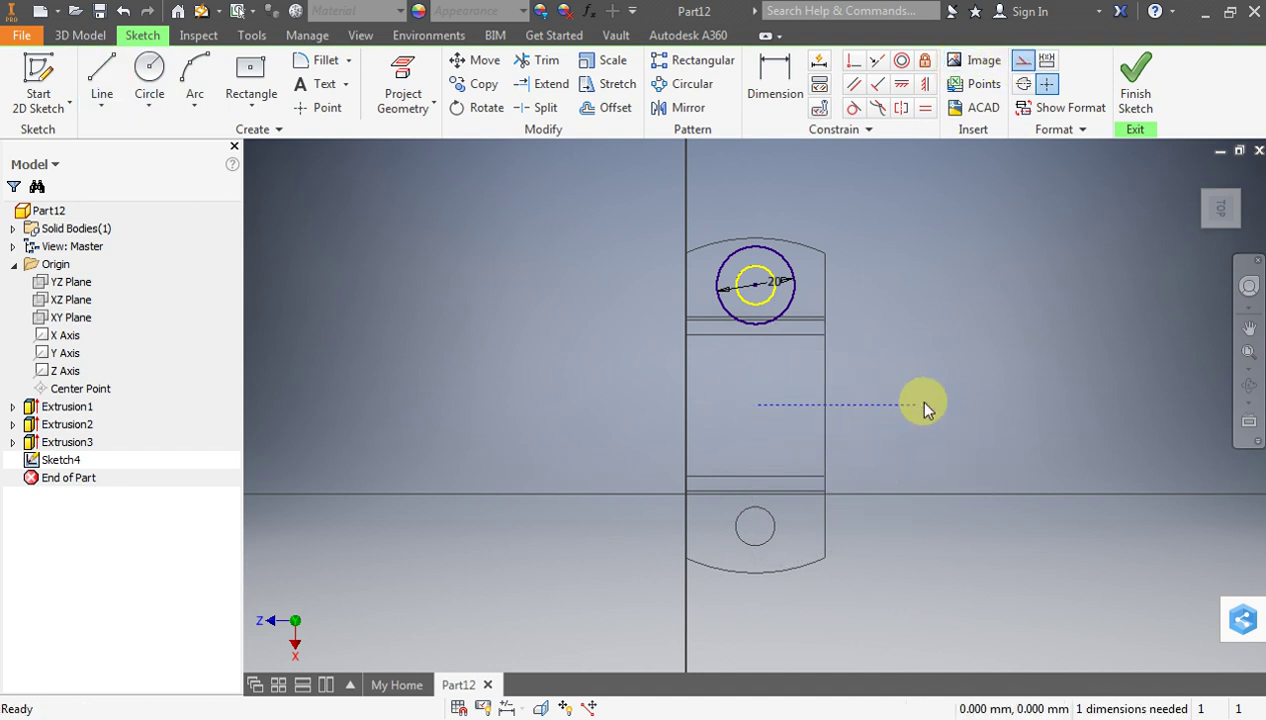
Mirror the 20 mm circle across the dashed line onto the lower hole and finish the sketch
left_click(773, 257)
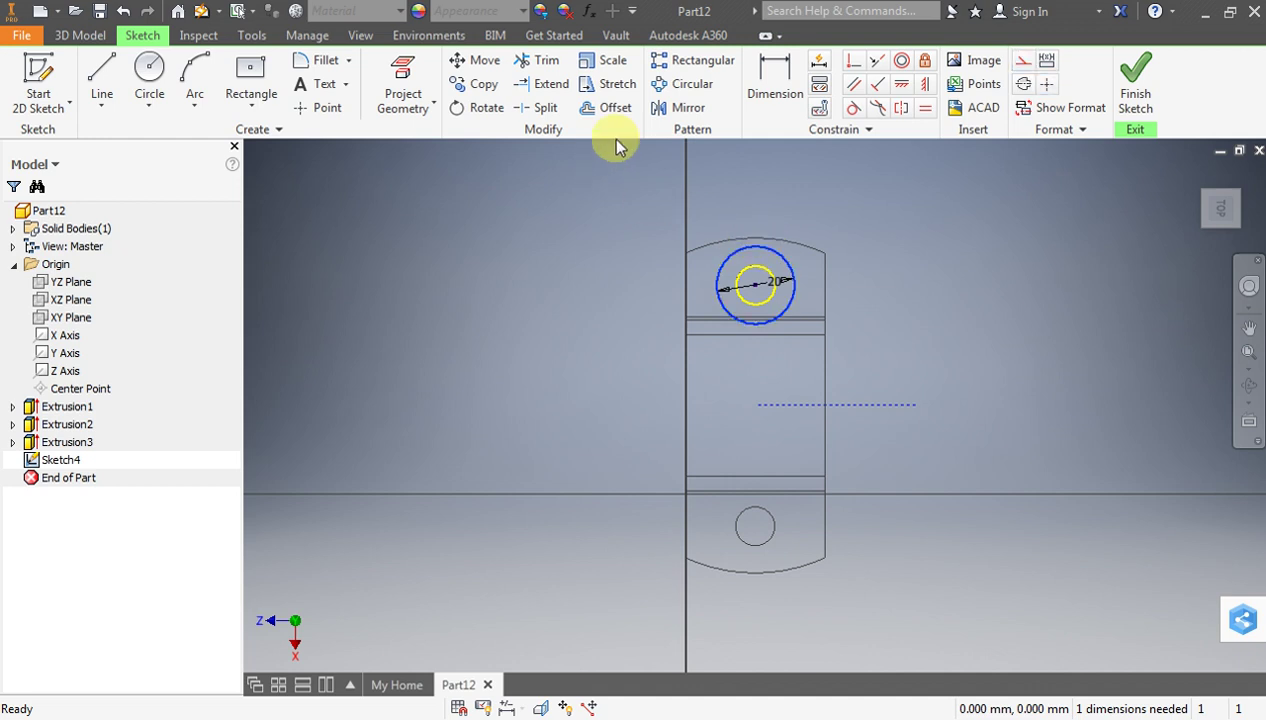
left_click(678, 107)
left_click(365, 192)
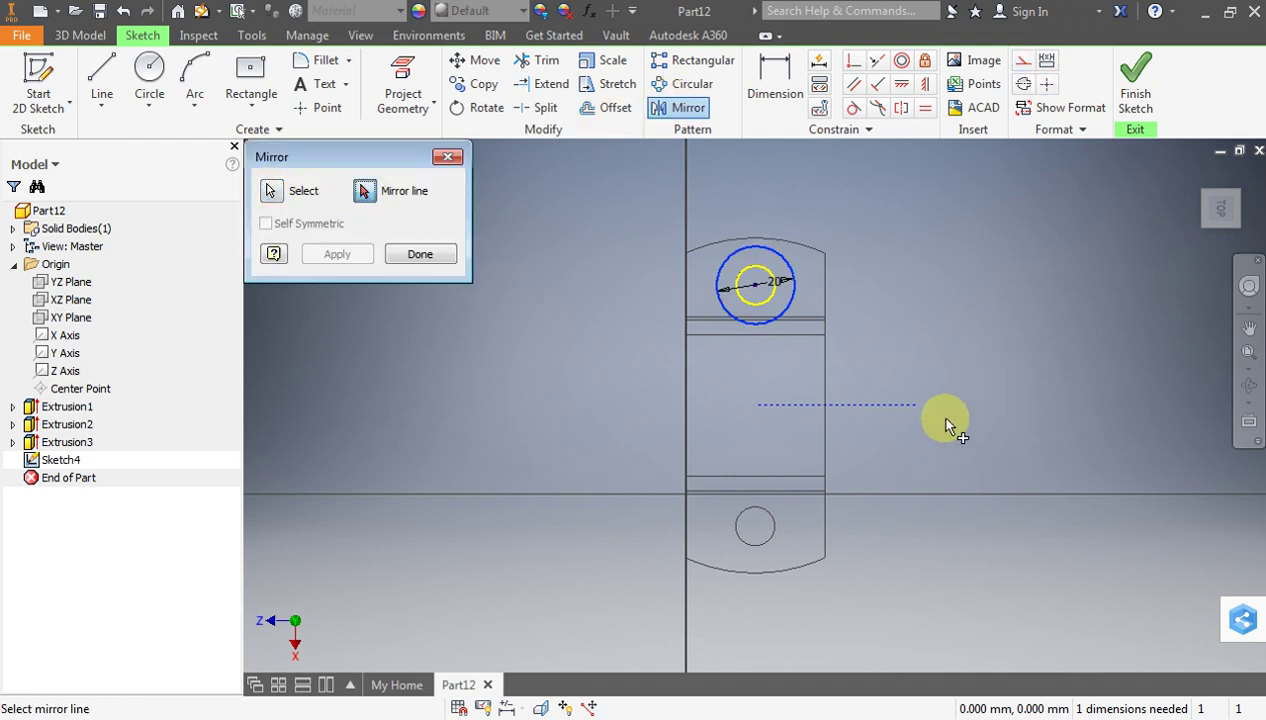
left_click(903, 405)
left_click(337, 254)
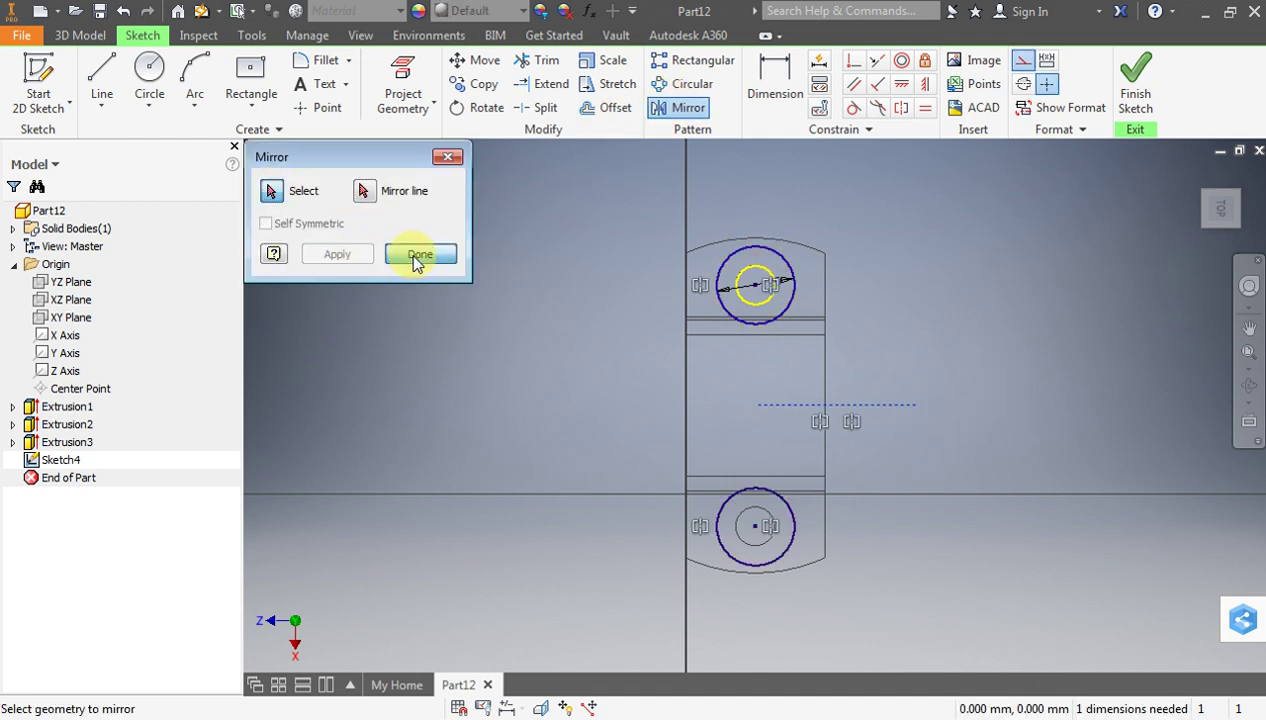
left_click(420, 254)
left_click(1135, 85)
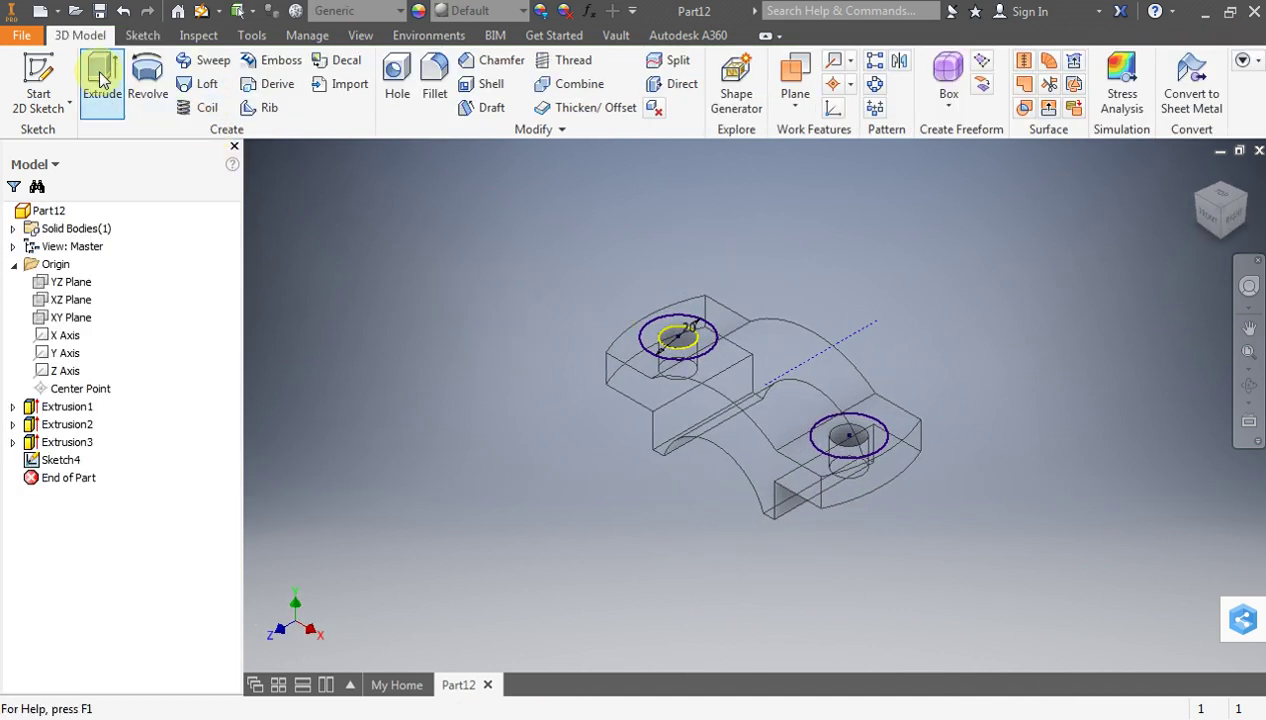
Cut both 20 mm circles upward into the flanges to form counterbores
left_click(100, 78)
left_click(678, 330)
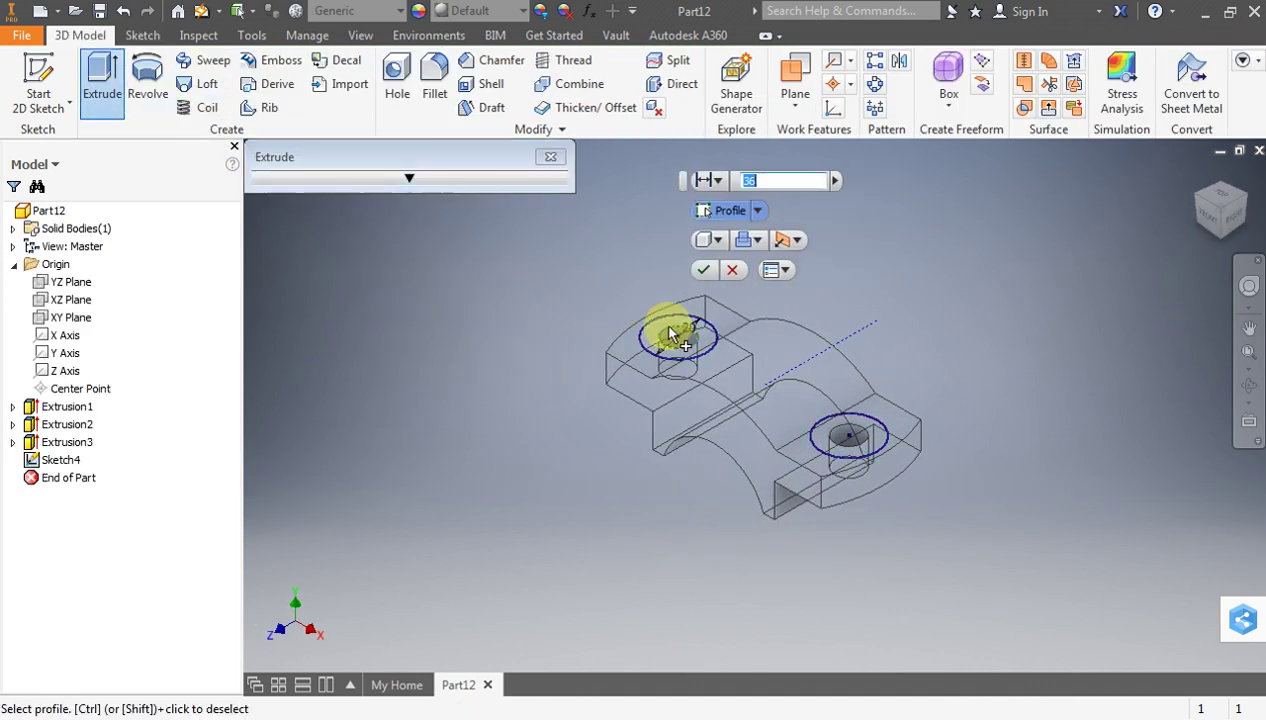
left_click(858, 440)
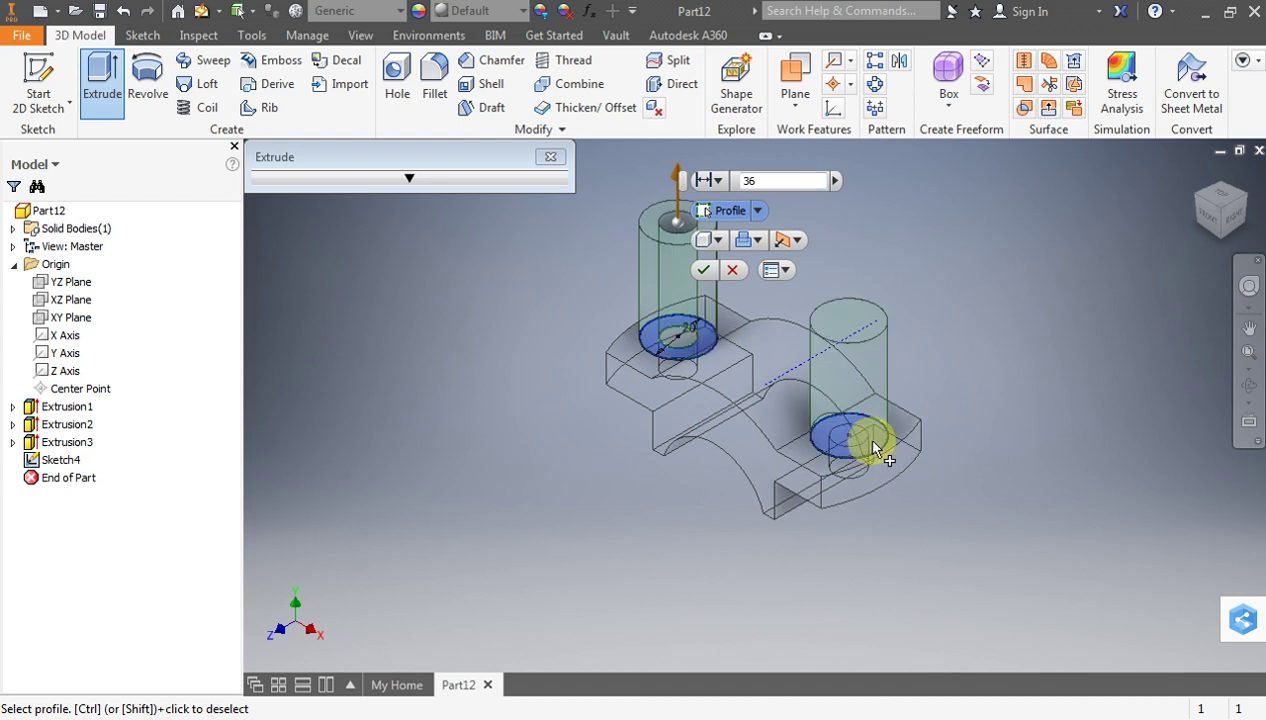
left_click(747, 240)
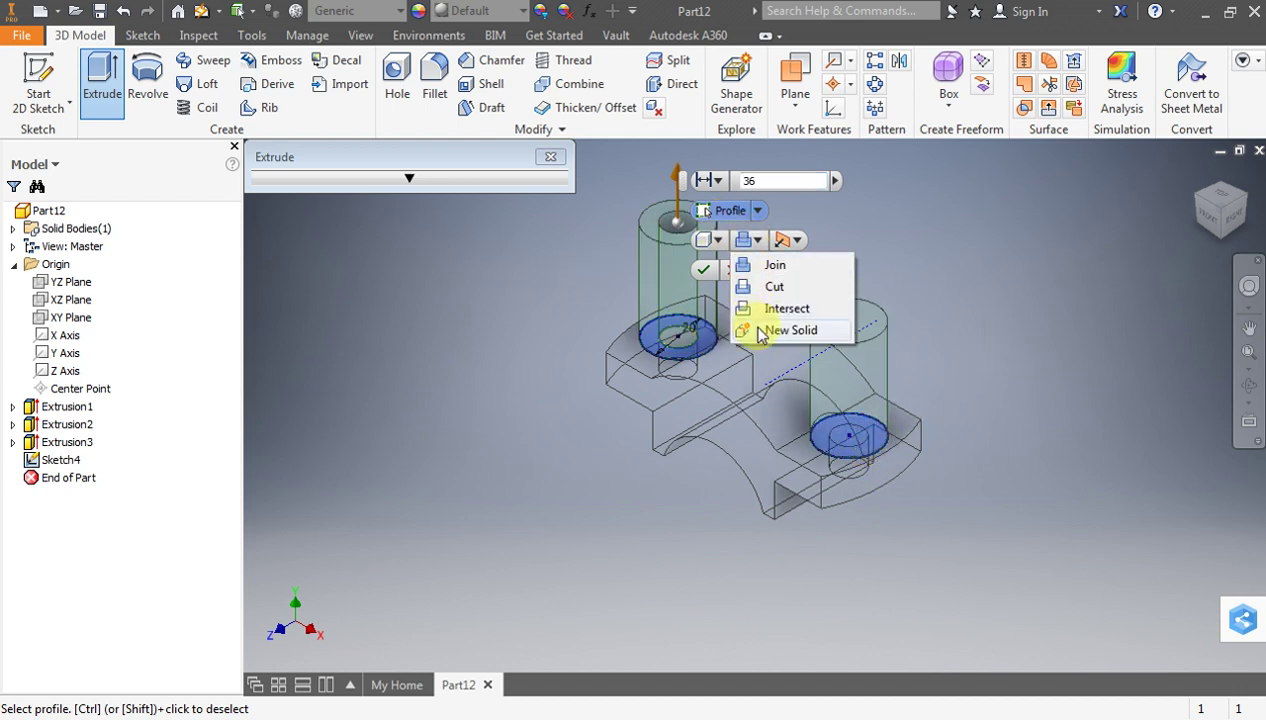
left_click(774, 287)
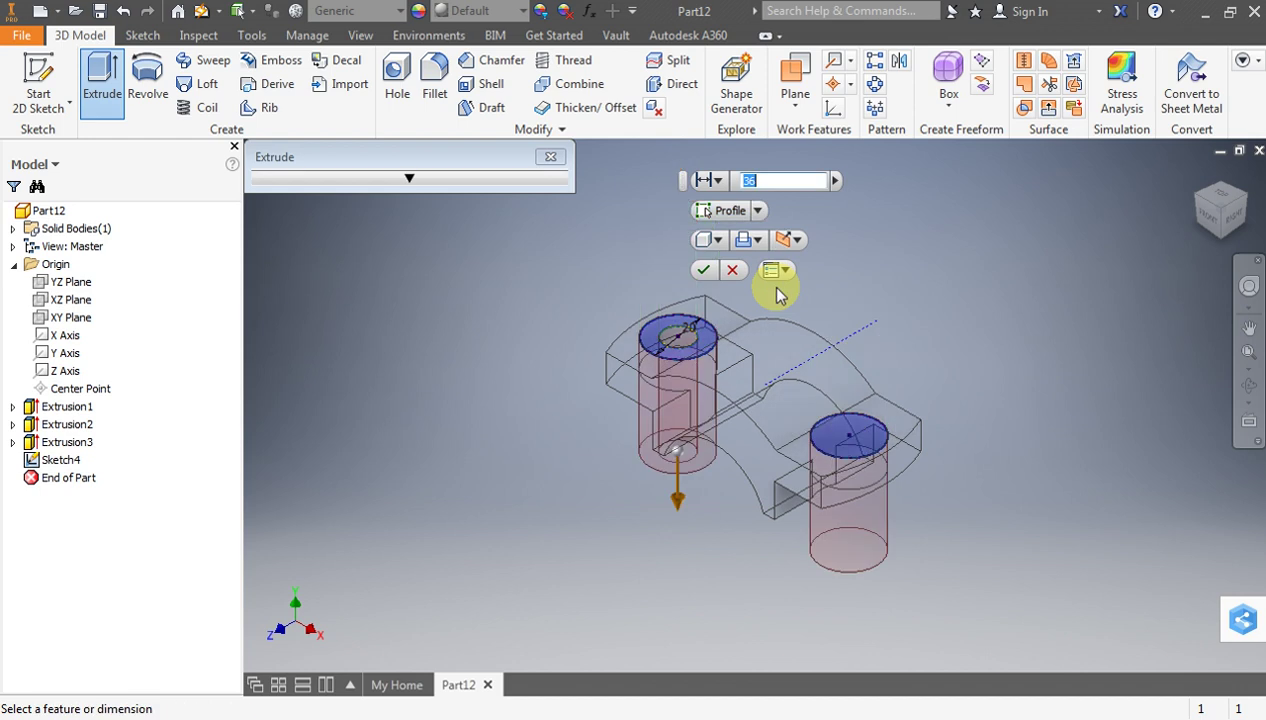
left_click(790, 240)
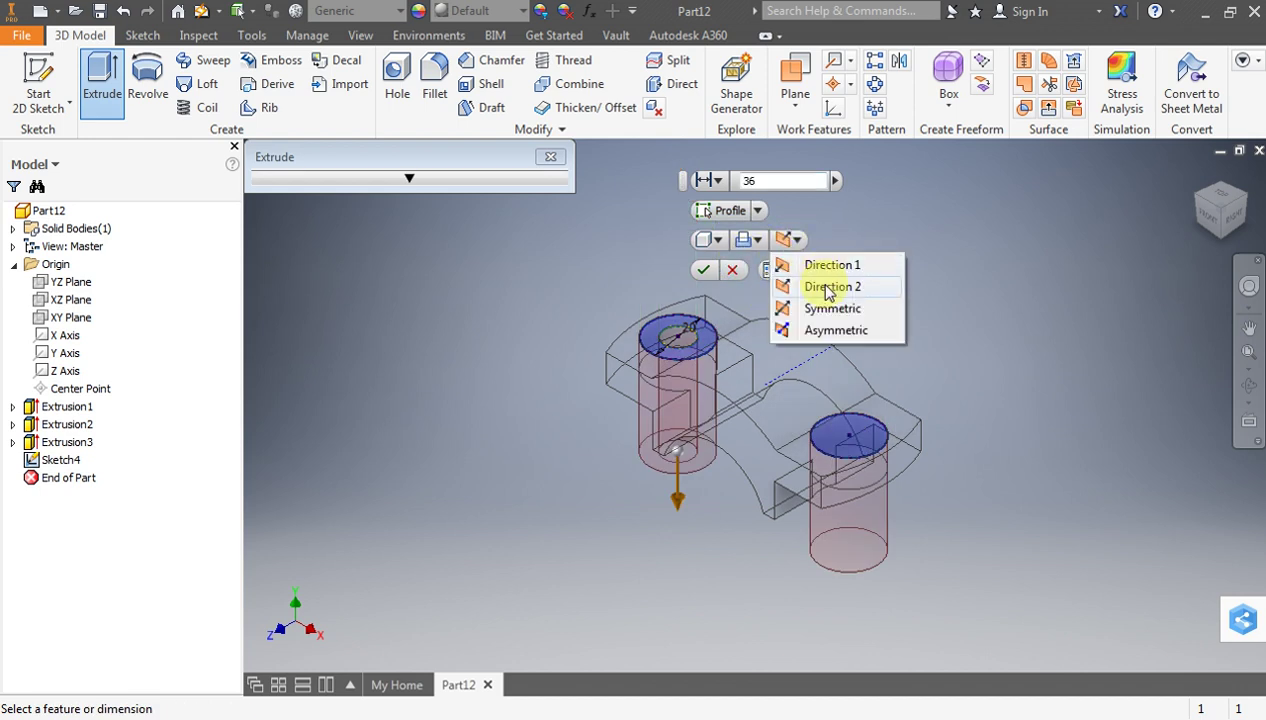
left_click(826, 288)
left_click(790, 240)
left_click(825, 264)
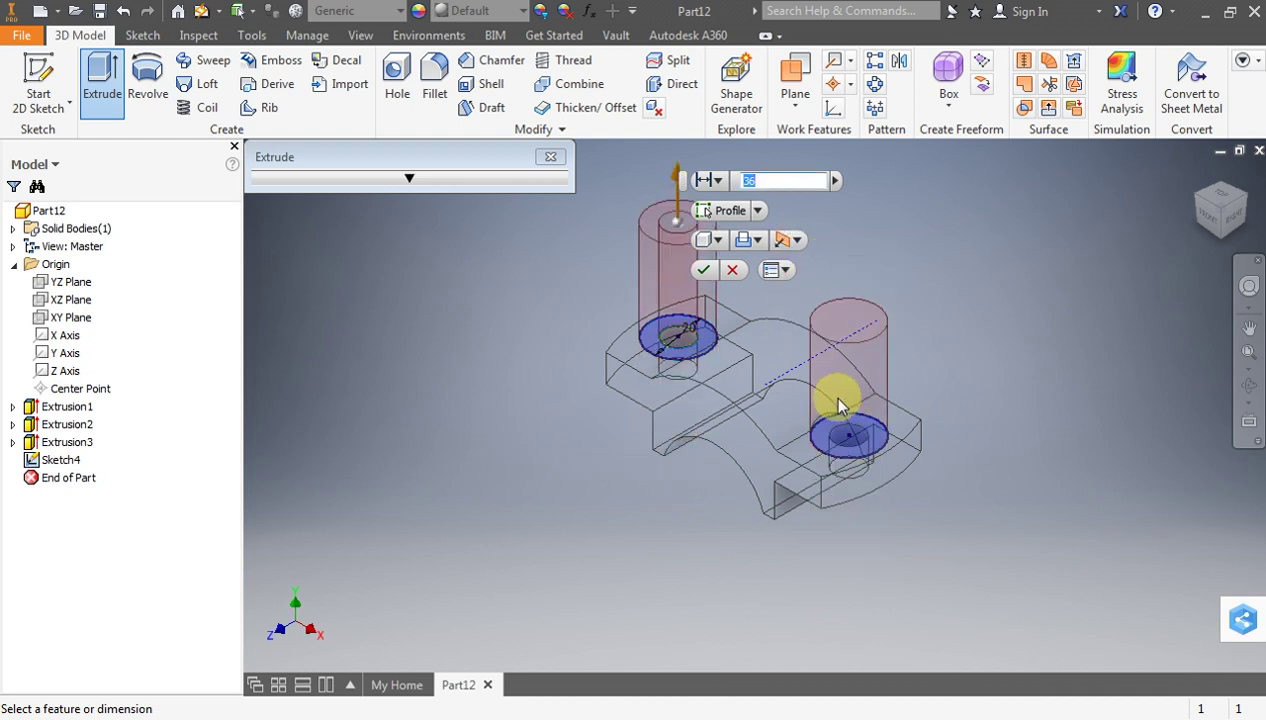
left_click(704, 269)
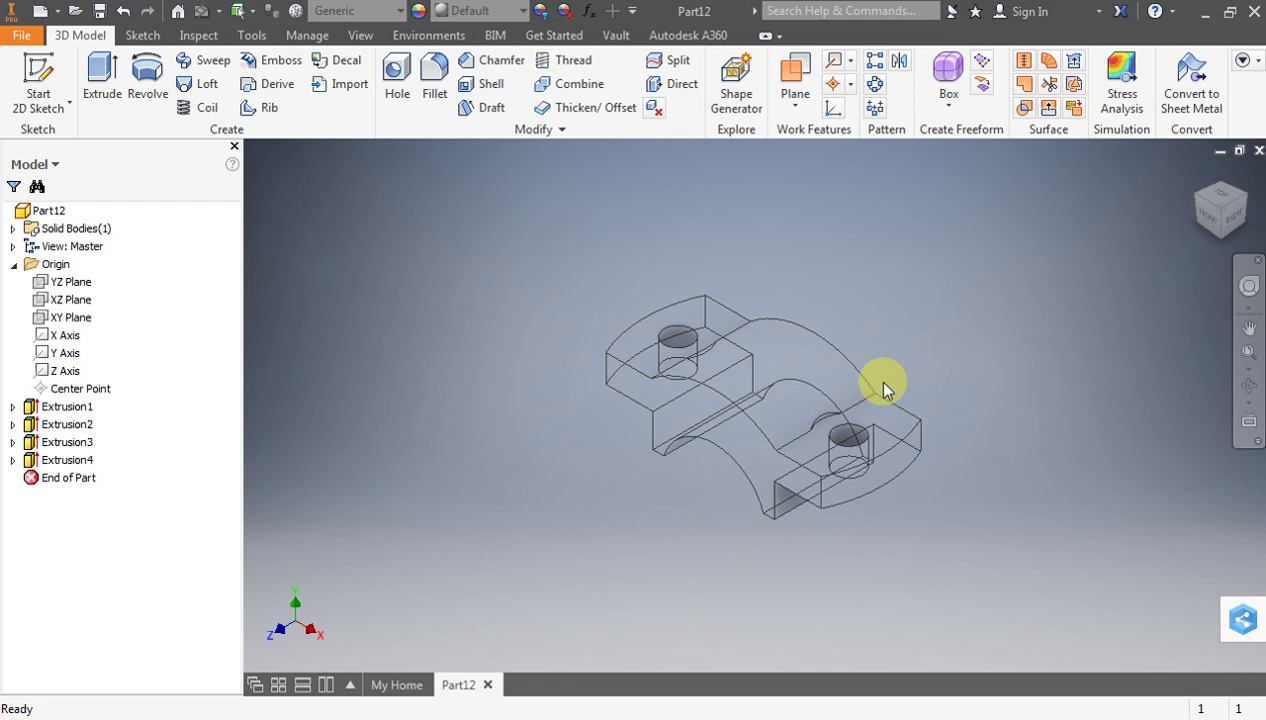
Edit Sketch4 under Extrusion4, changing the counterbore diameter from 20 mm to 24 mm
scroll(790, 420, "down", 1)
scroll(815, 445, "up", 4)
scroll(900, 428, "down", 2)
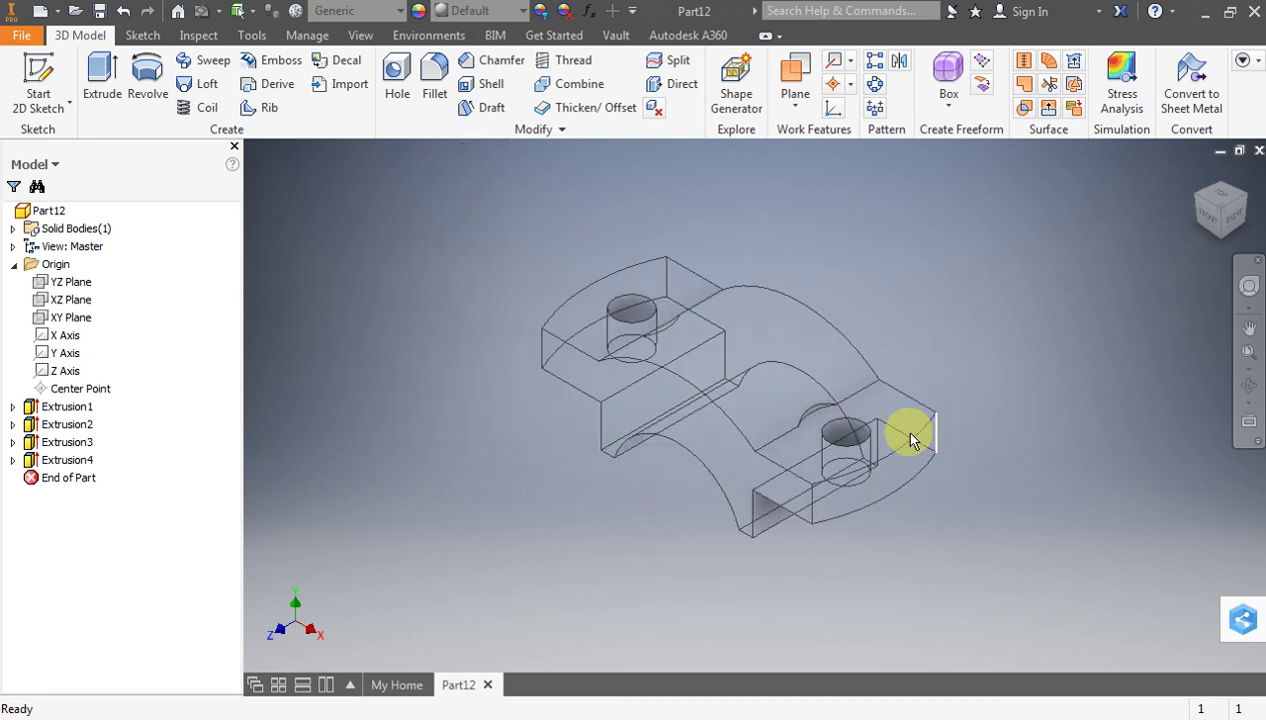
left_click(67, 460)
left_click(13, 460)
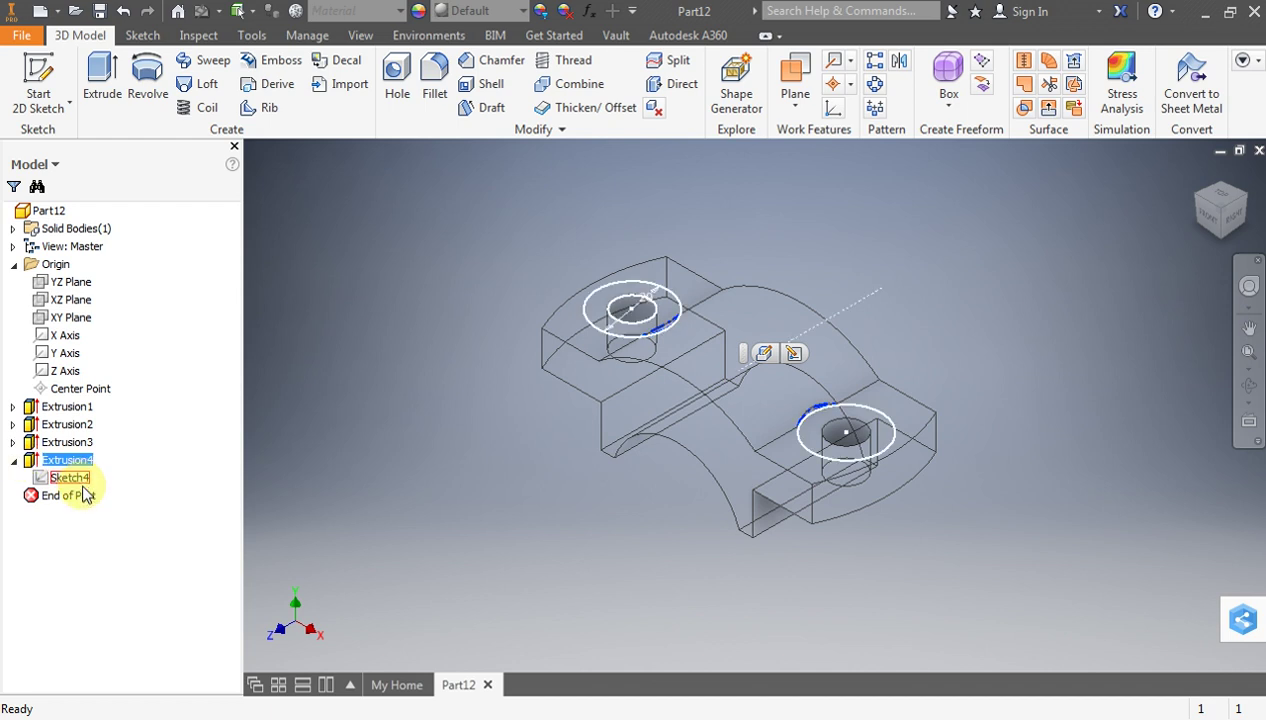
double_click(80, 480)
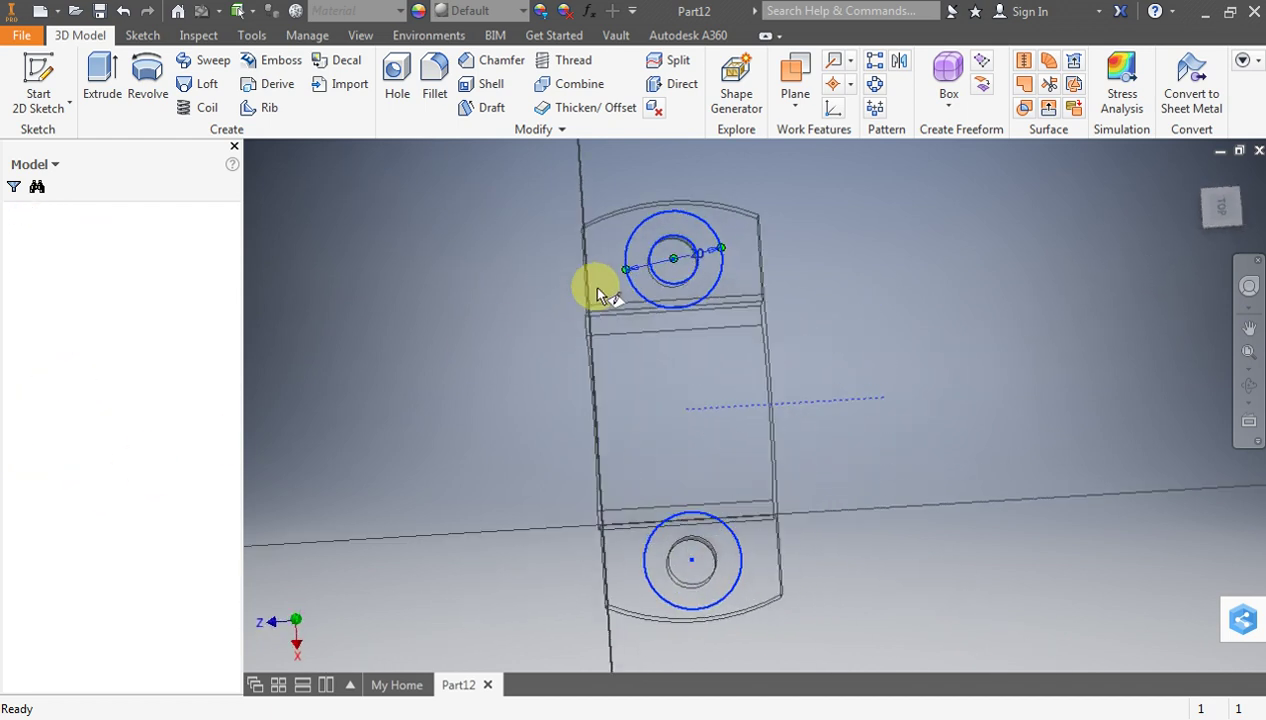
double_click(704, 248)
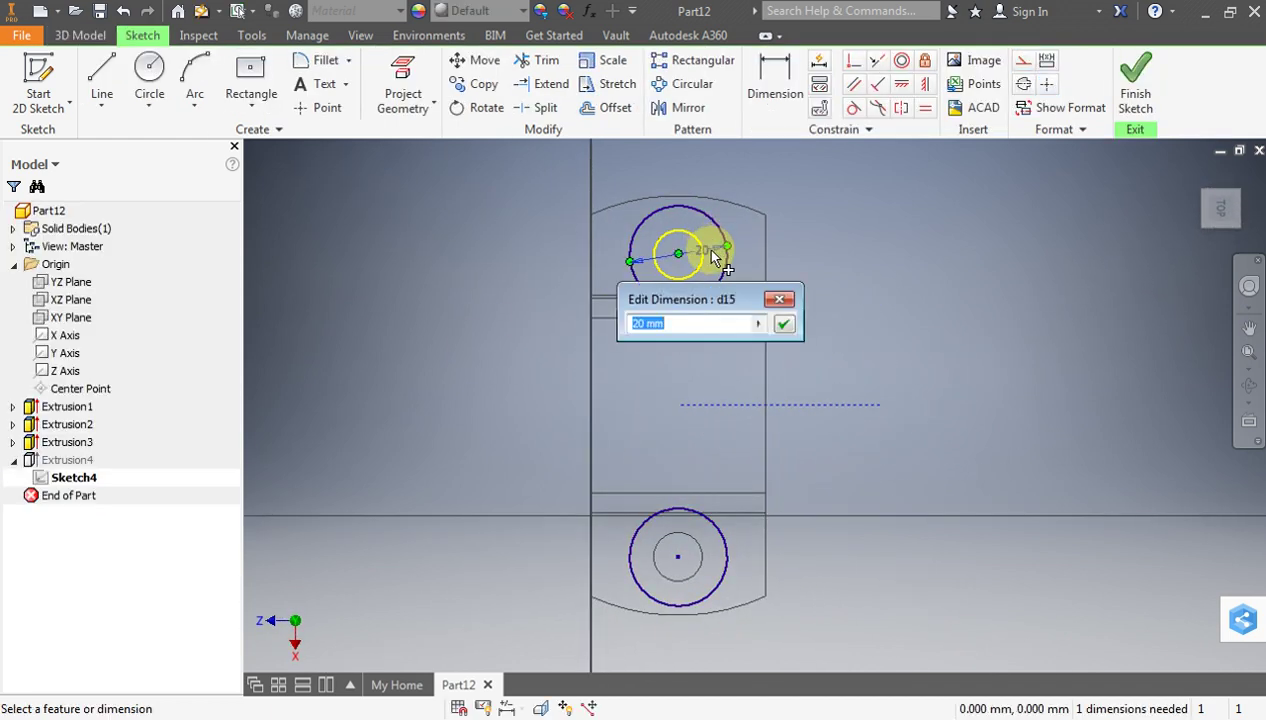
type("24")
key("Return")
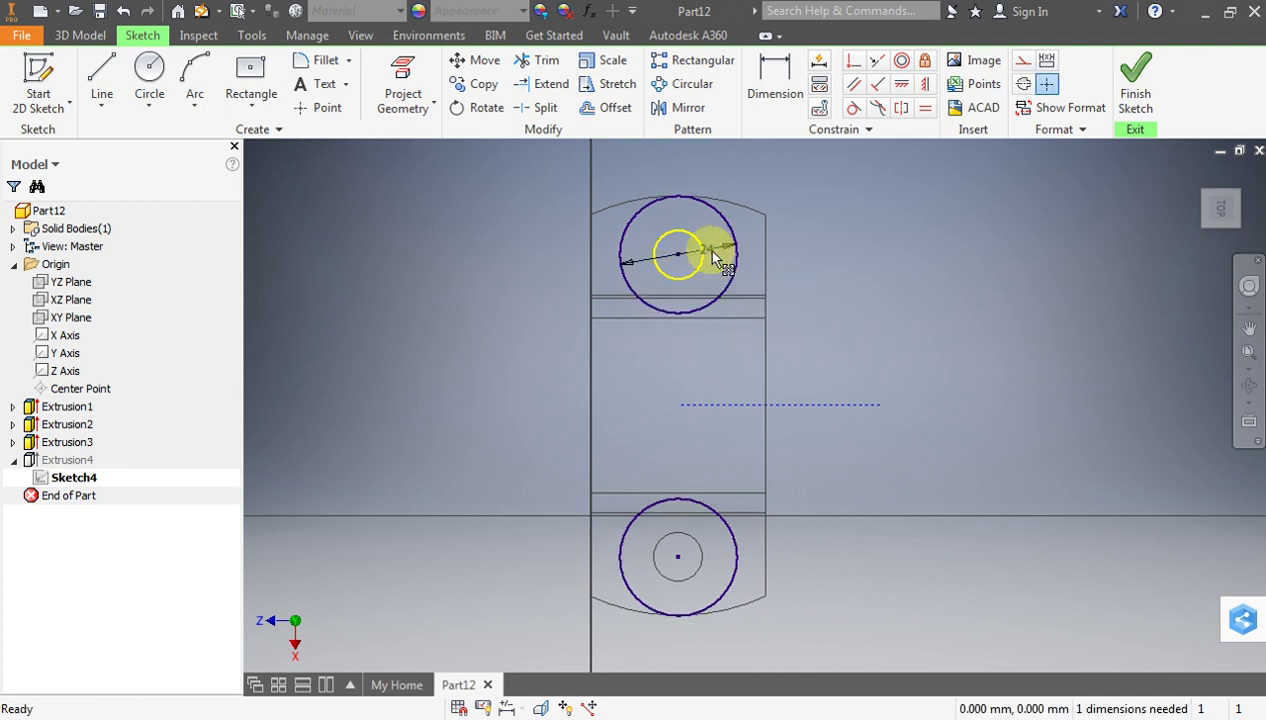
left_click(1133, 88)
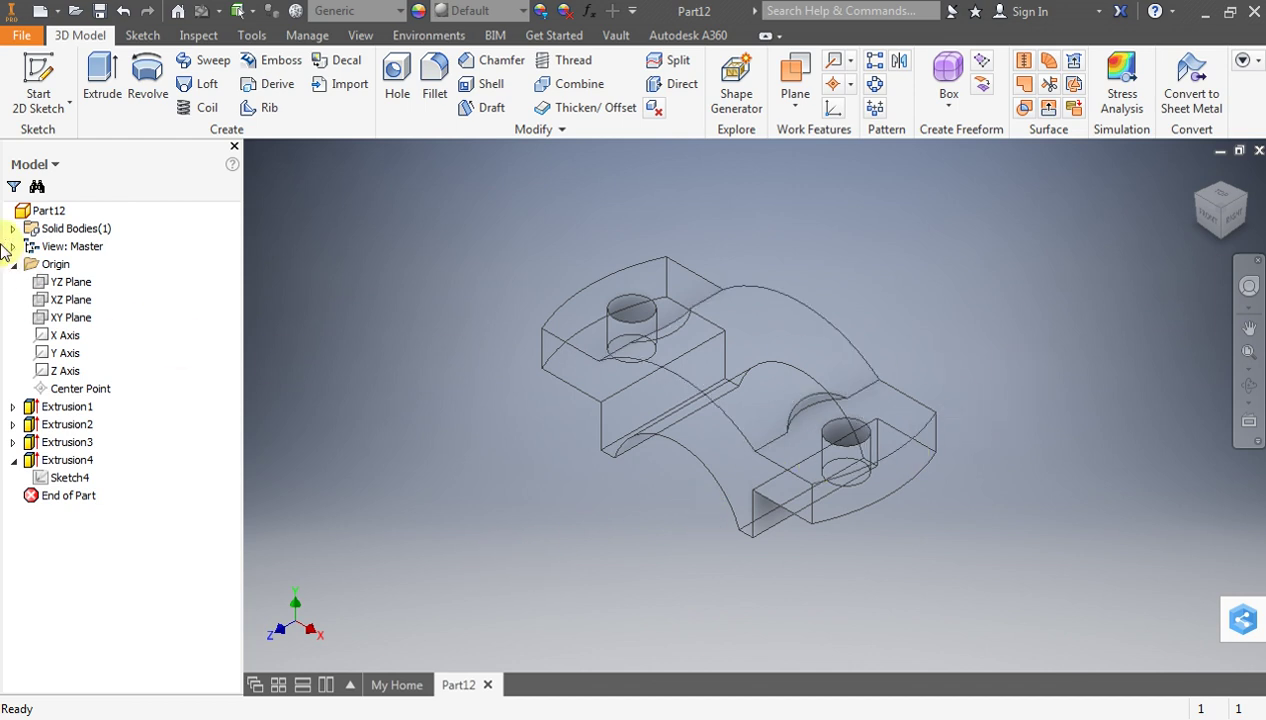
Start a new 2D sketch on the XY Plane showing the clamp's front profile
left_click(41, 321)
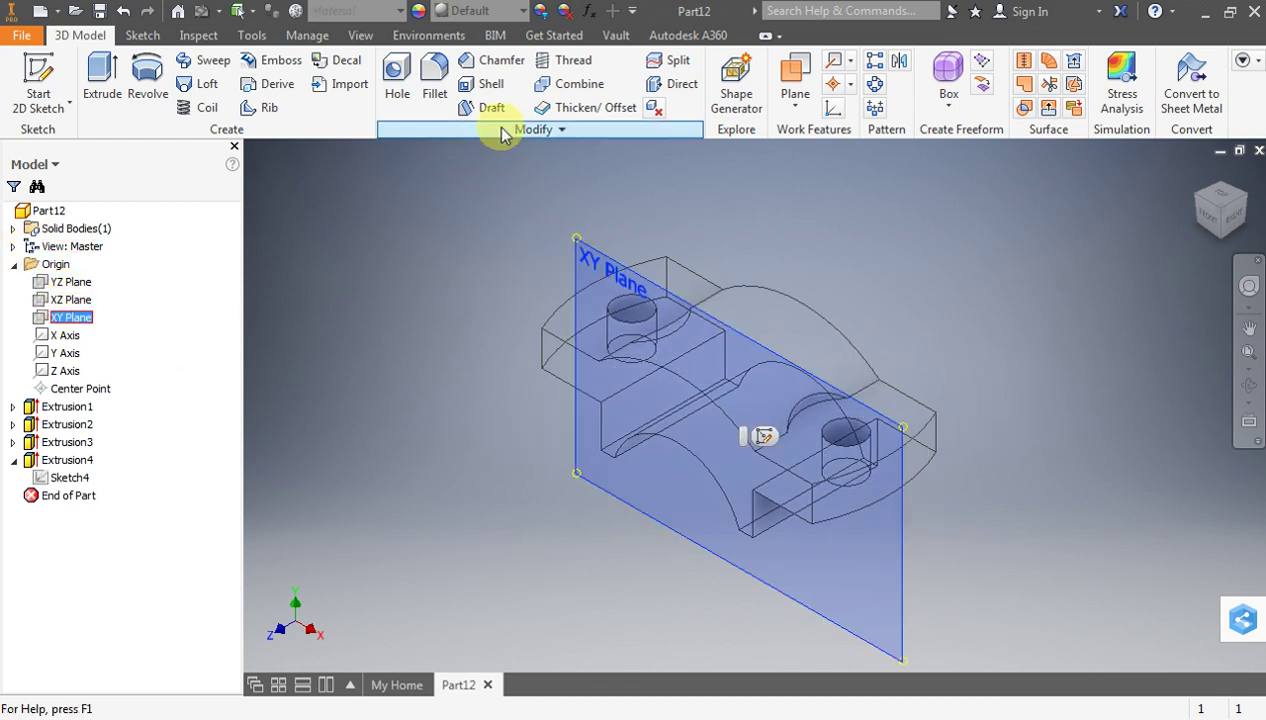
left_click(48, 76)
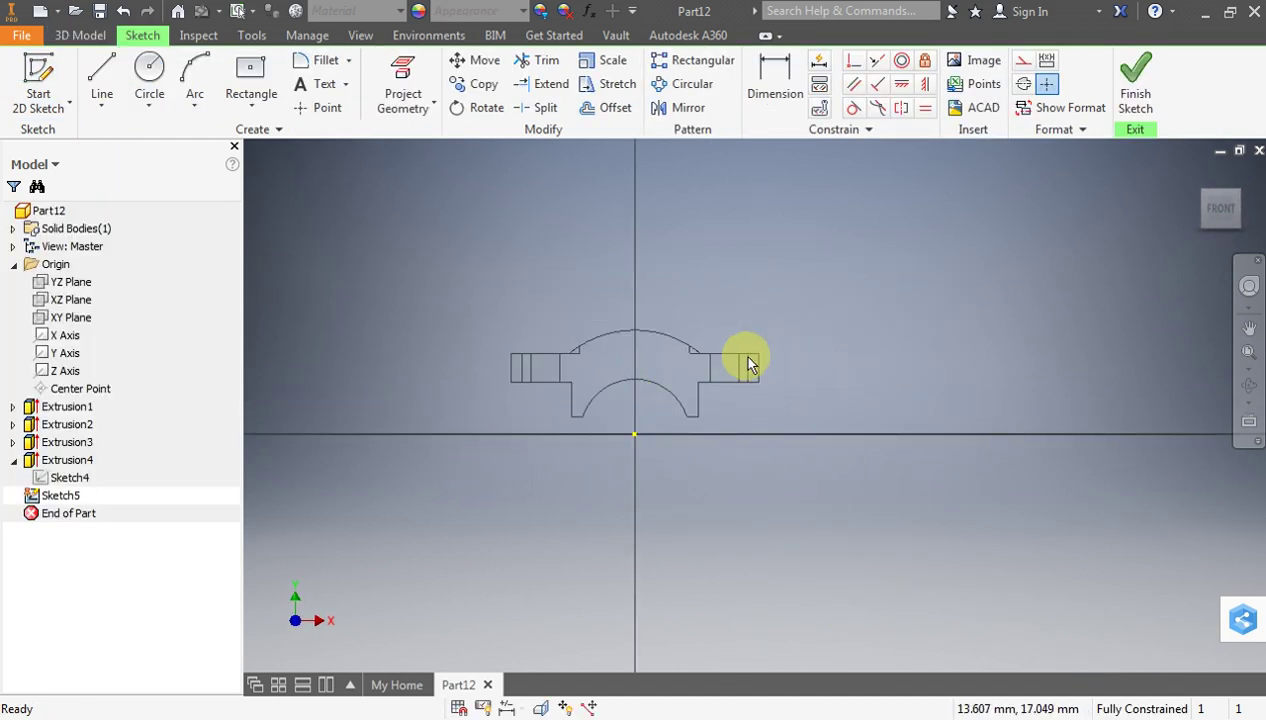
scroll(678, 311, "down", 2)
scroll(678, 311, "up", 5)
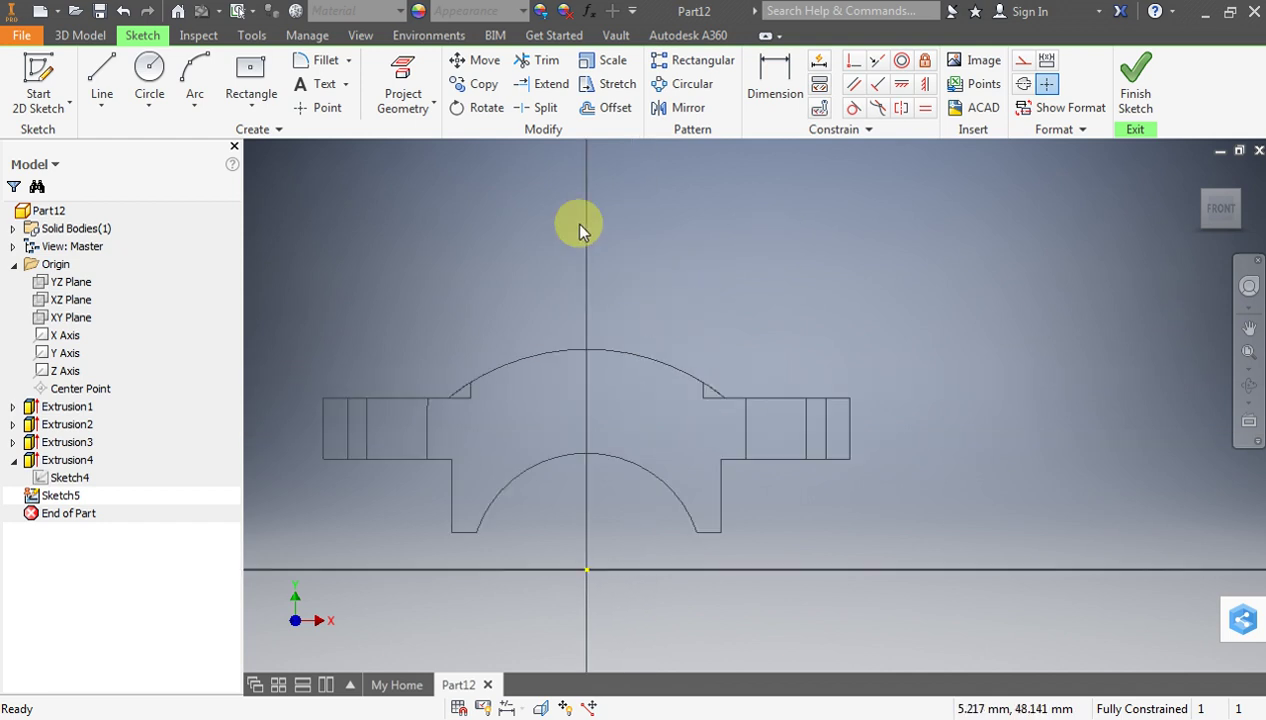
left_click(101, 70)
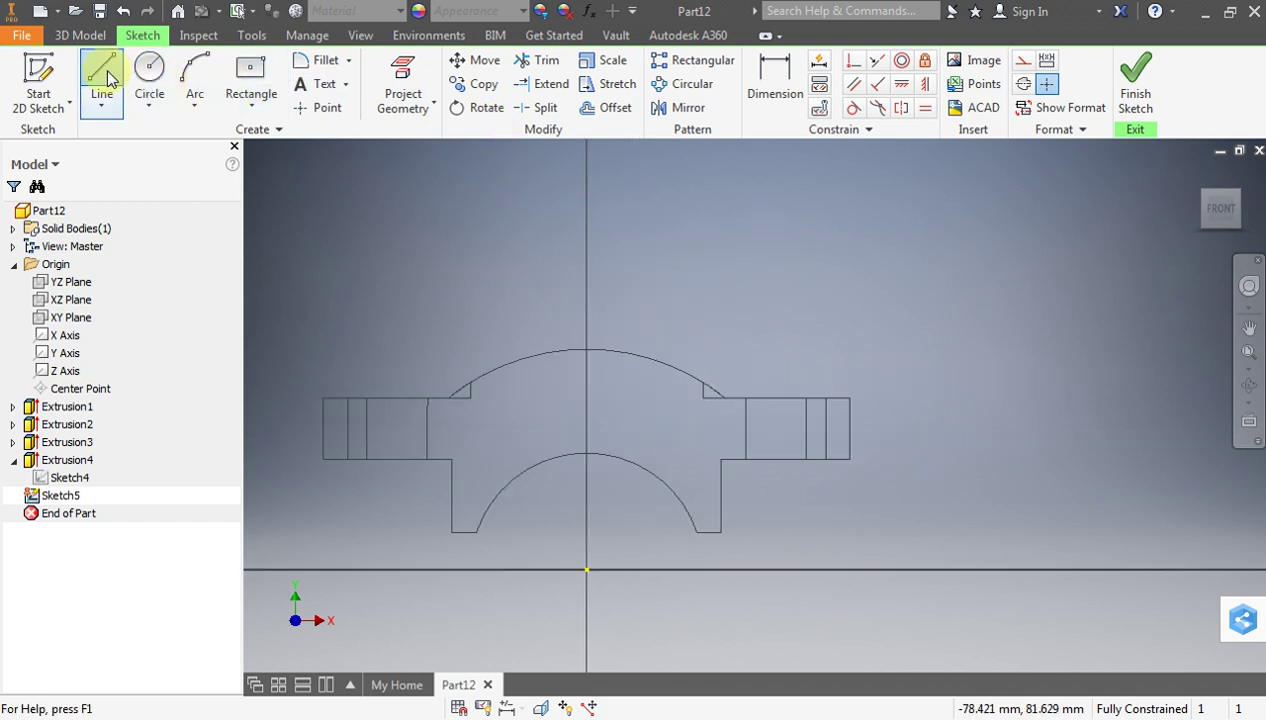
Draw a 36 mm vertical construction line up from the sketch origin
left_click(586, 570)
left_click(1022, 60)
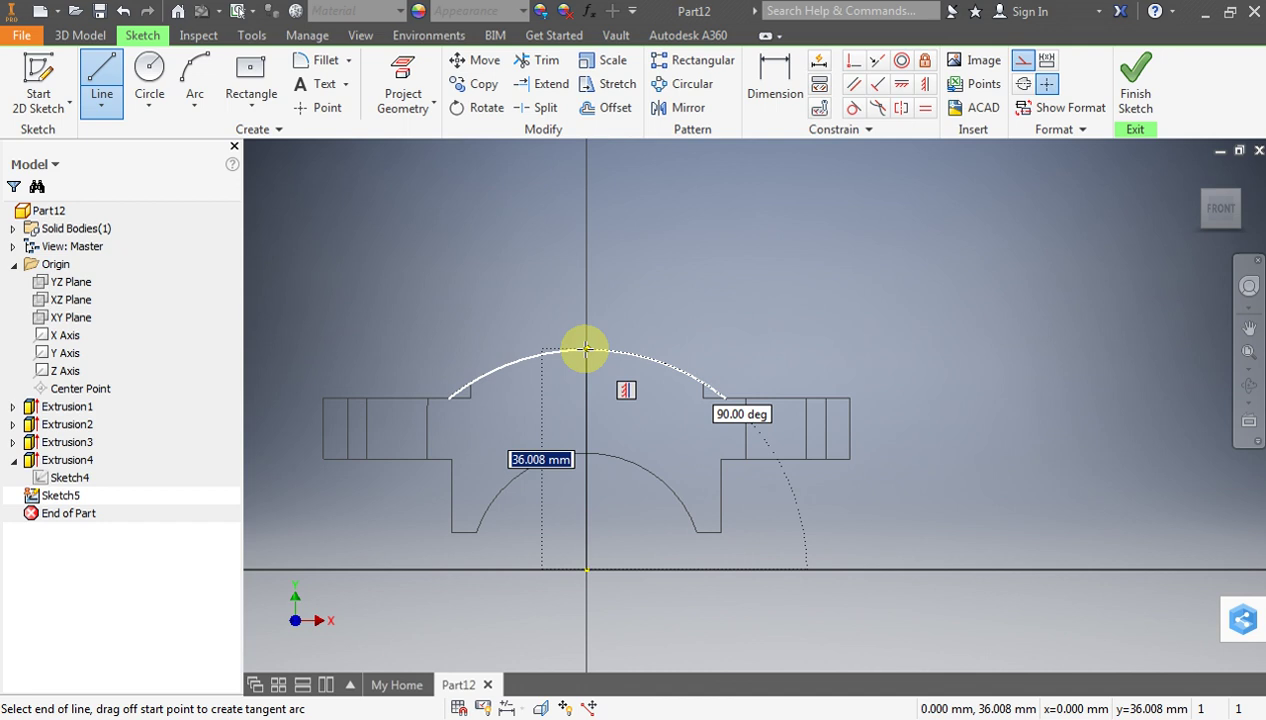
type("36")
key("Tab")
key("Return")
key("Escape")
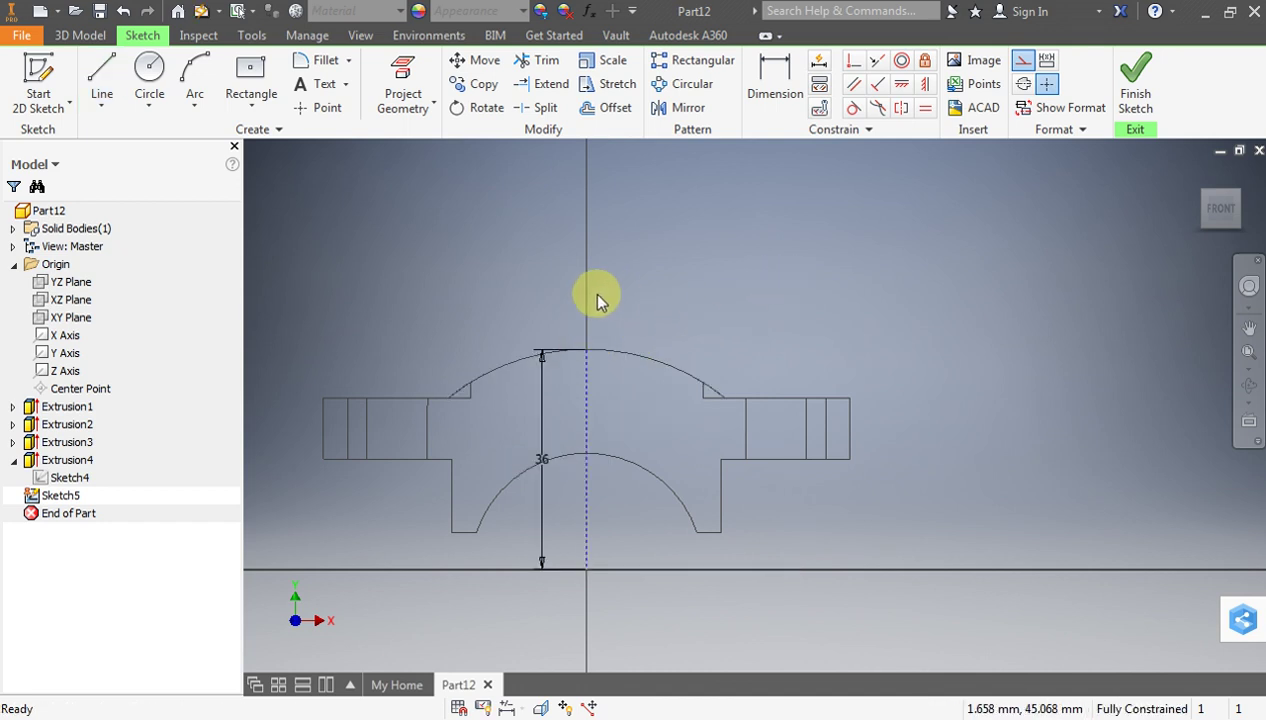
scroll(593, 291, "down", 1)
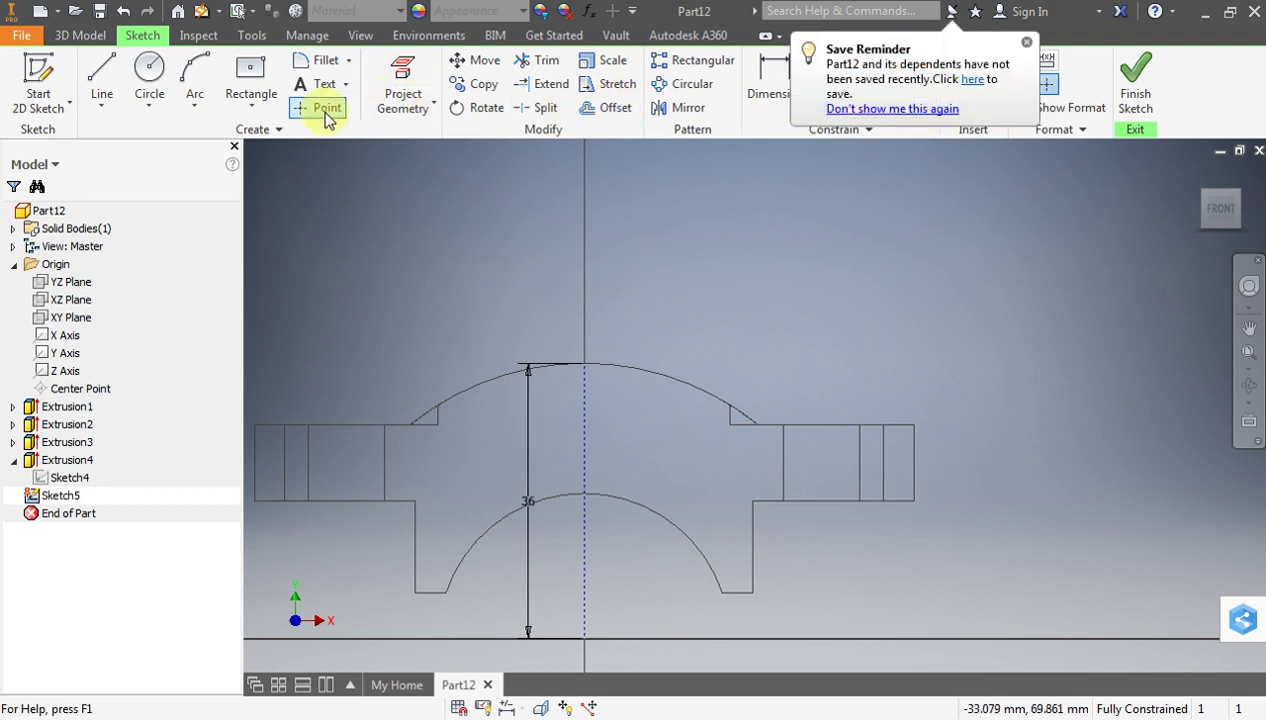
left_click(101, 80)
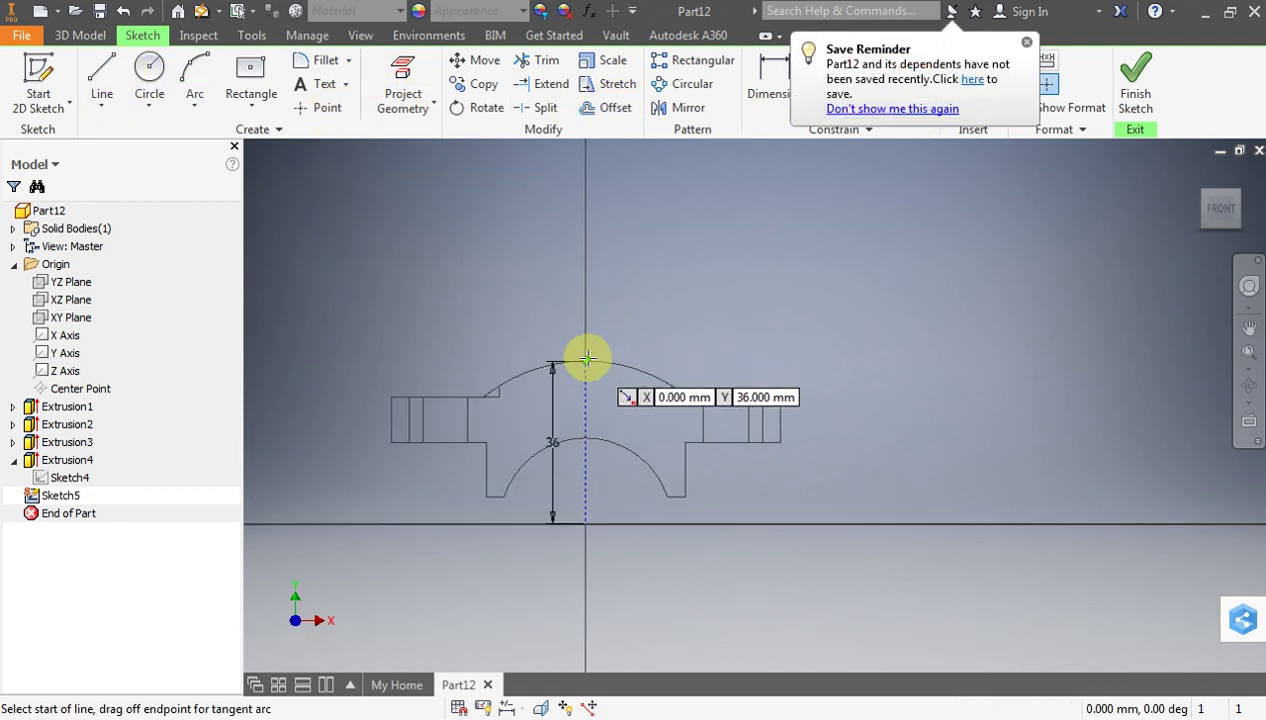
scroll(586, 360, "up", 1)
scroll(586, 360, "down", 2)
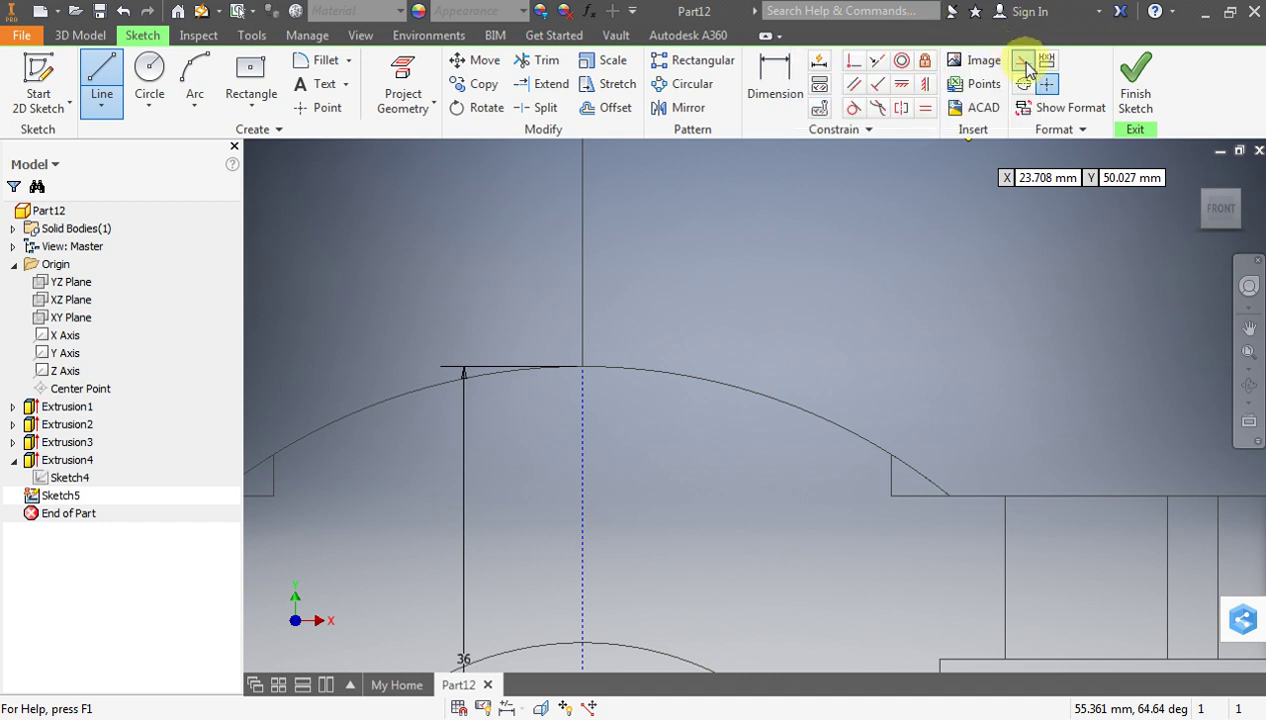
From the arc top, draw a 3 mm horizontal line, a 10 mm drop, and a line back left
left_click(582, 368)
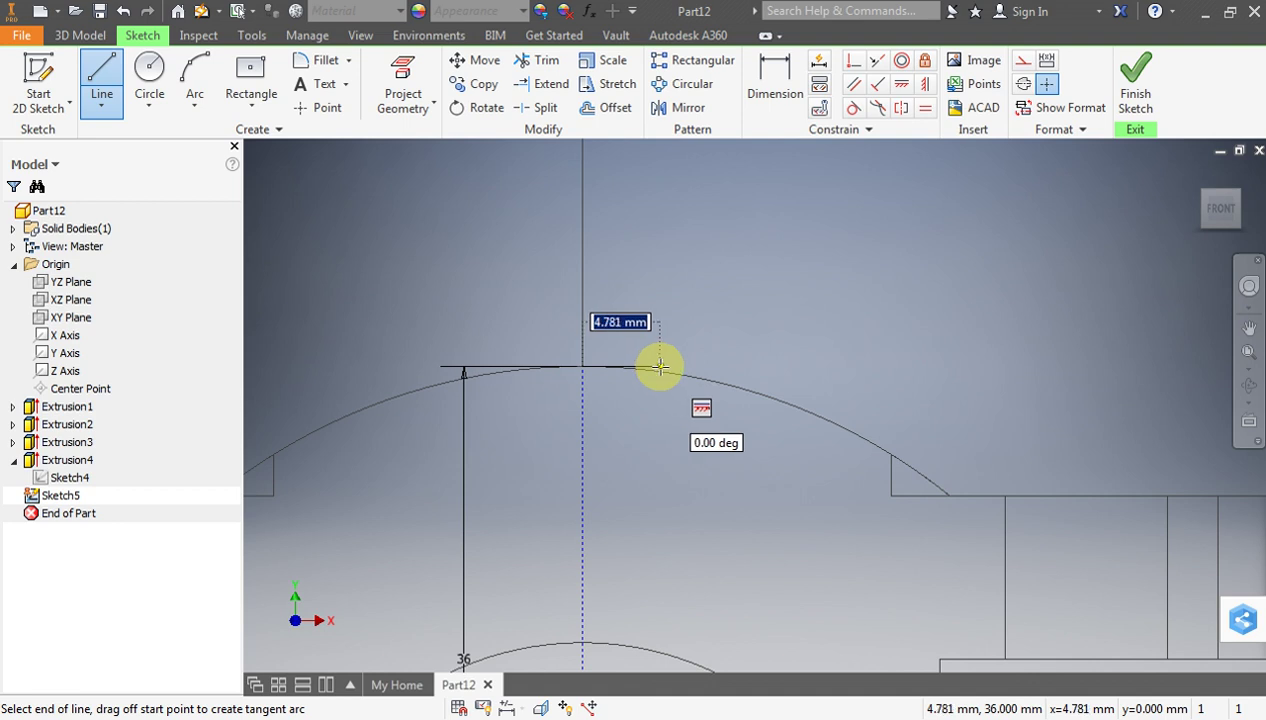
type("3")
key("Tab")
left_click(660, 368)
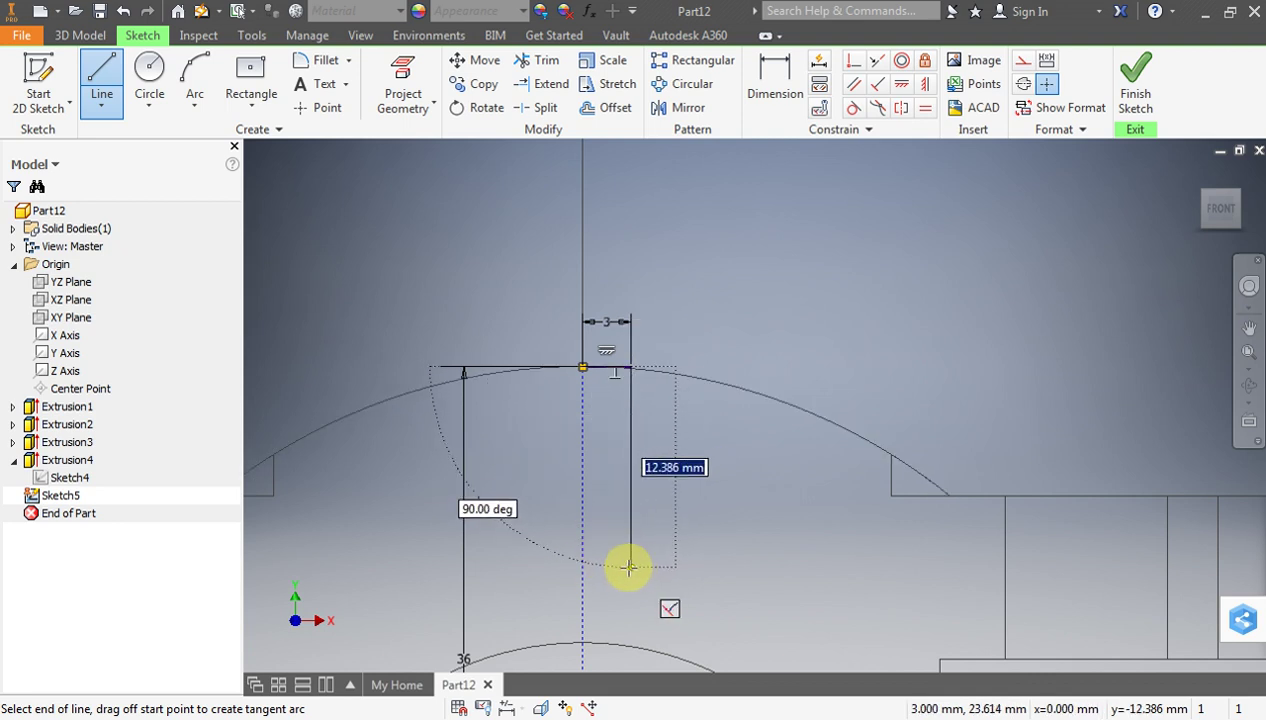
type("10")
key("Tab")
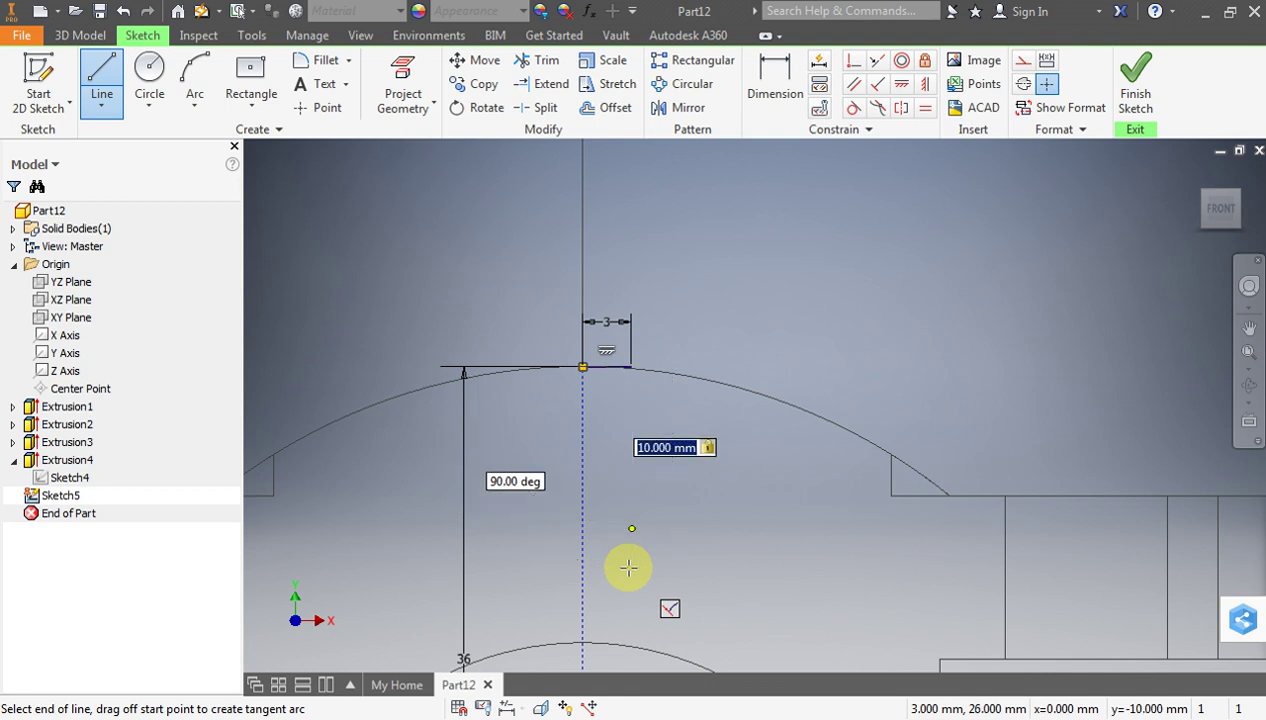
left_click(628, 567)
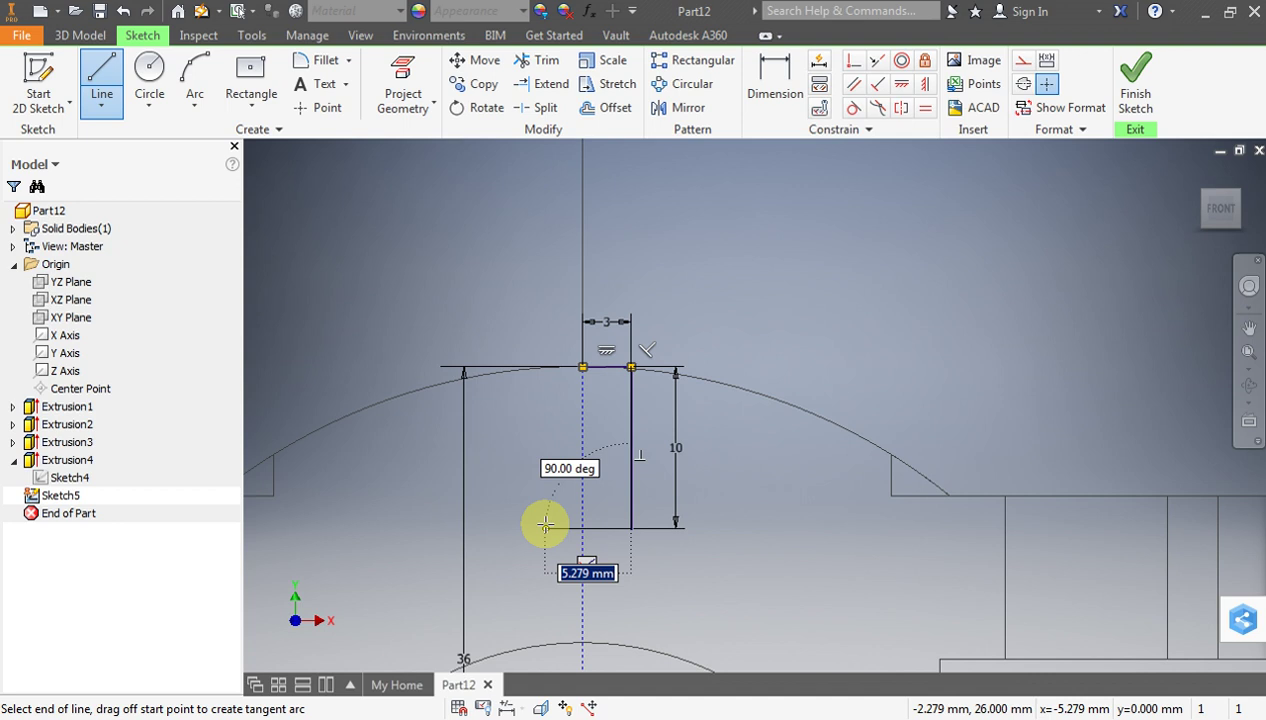
scroll(545, 524, "up", 3)
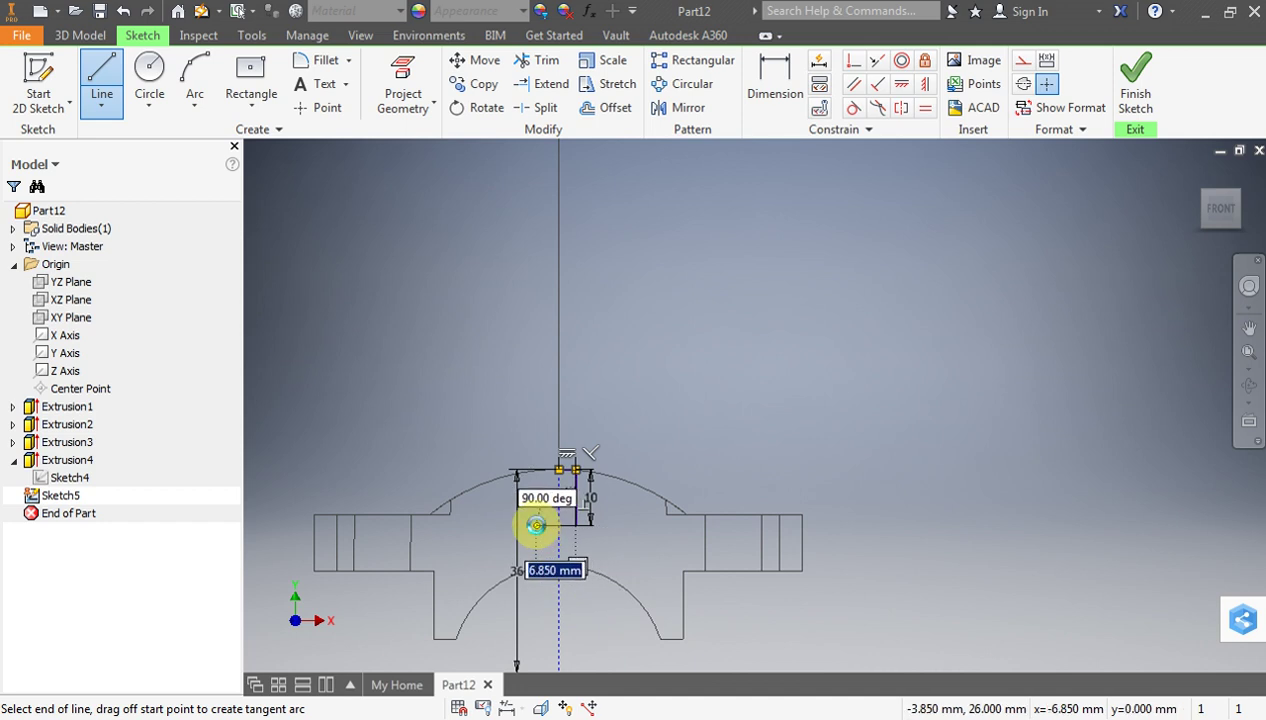
left_click(536, 525)
key("Escape")
scroll(565, 579, "up", 3)
scroll(565, 579, "down", 6)
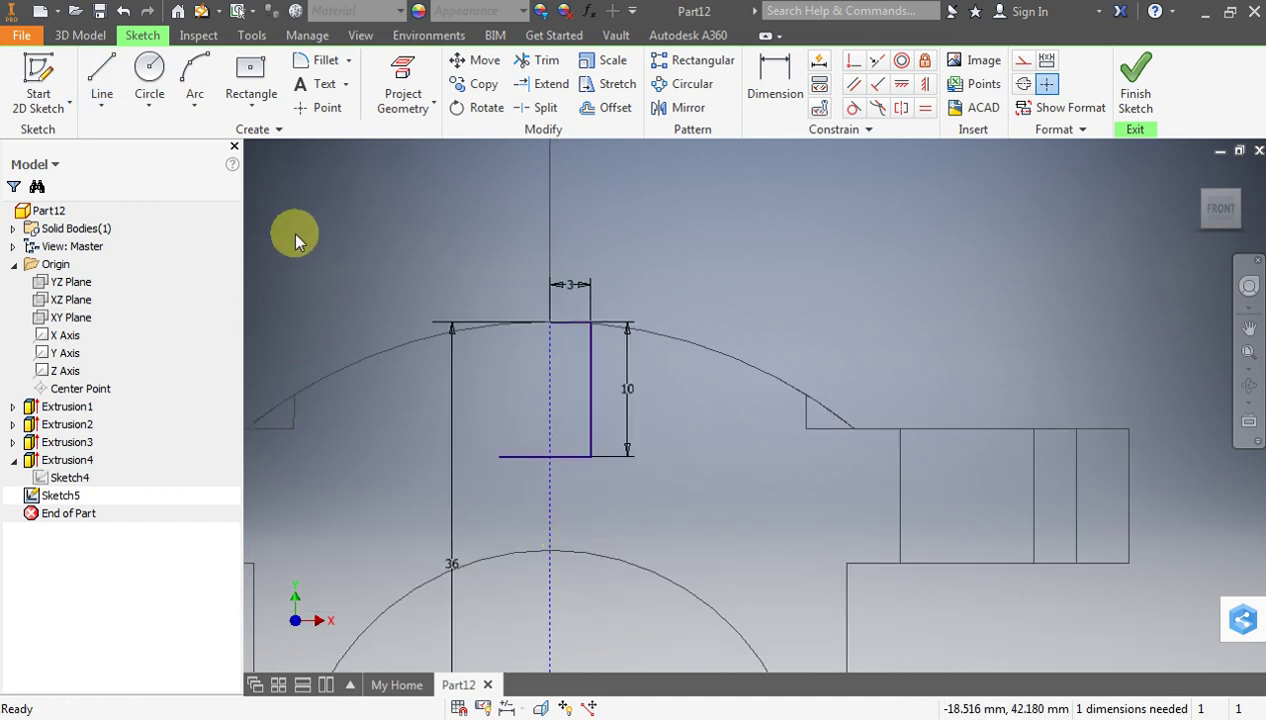
left_click(101, 72)
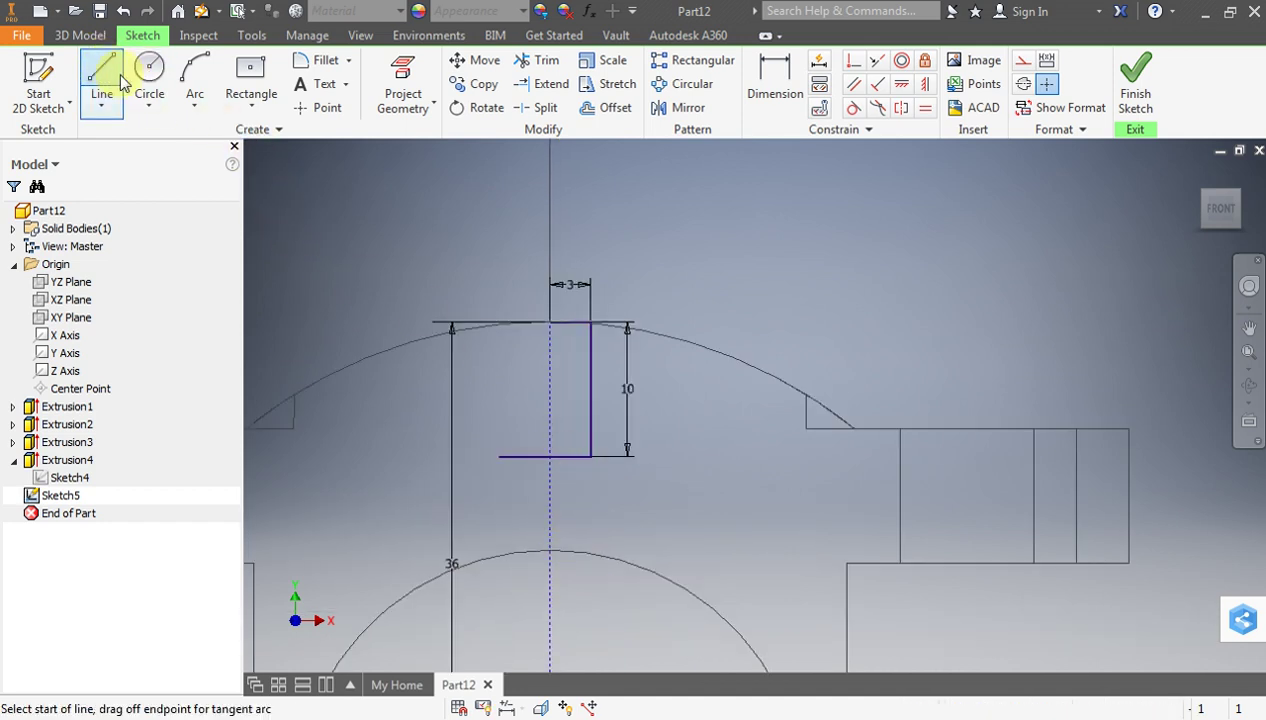
Draw the 1.5 mm lower step line on the vertical axis
left_click(550, 596)
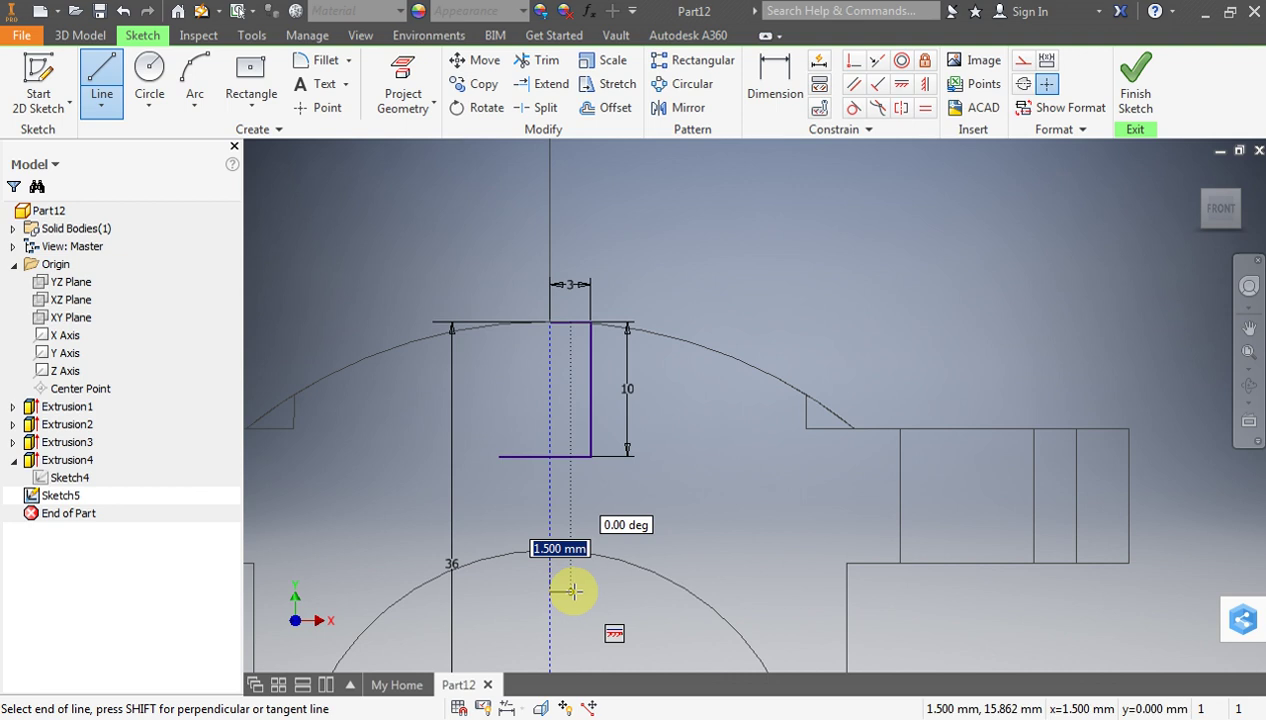
type("1.5")
key("Return")
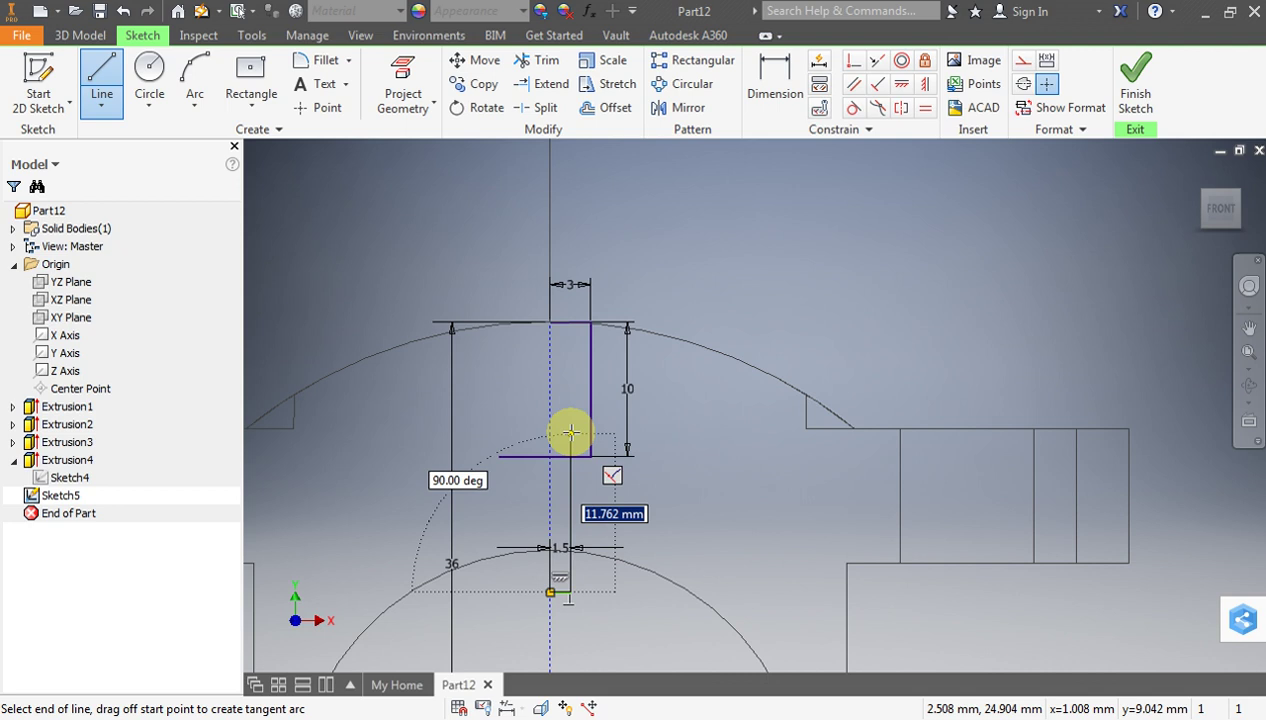
left_click(570, 432)
key("Escape")
scroll(589, 454, "up", 1)
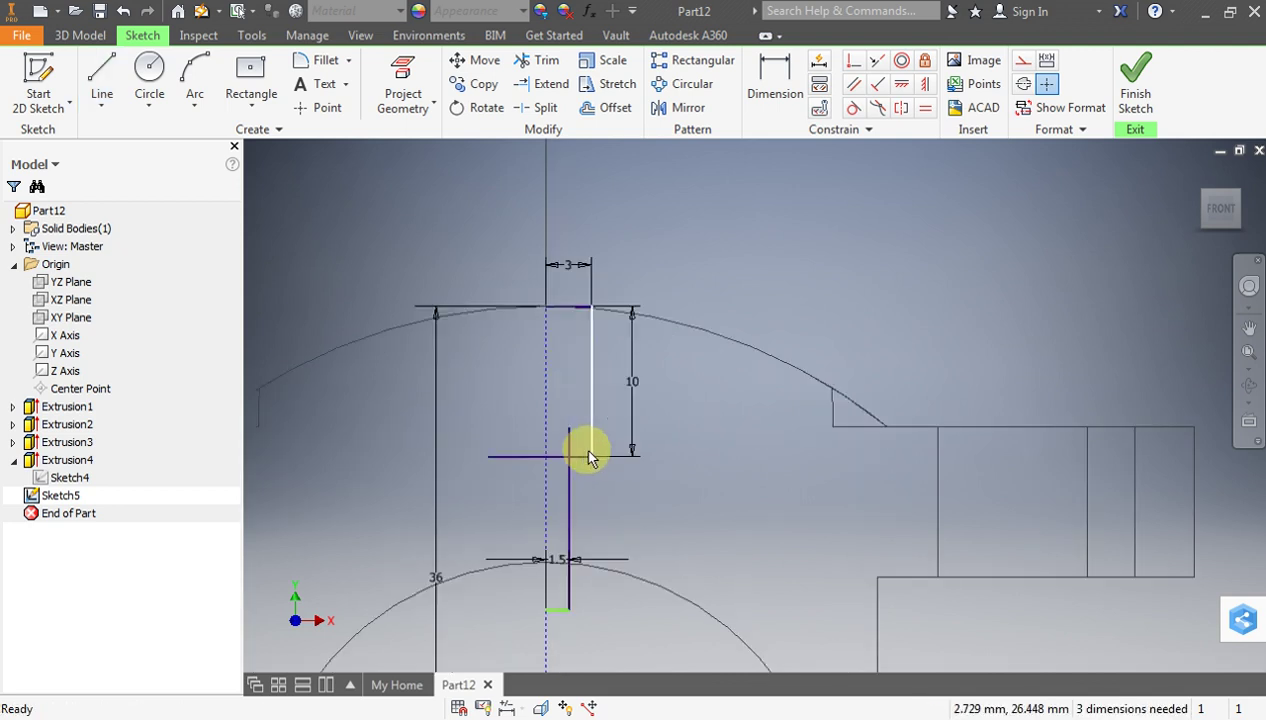
scroll(589, 456, "up", 3)
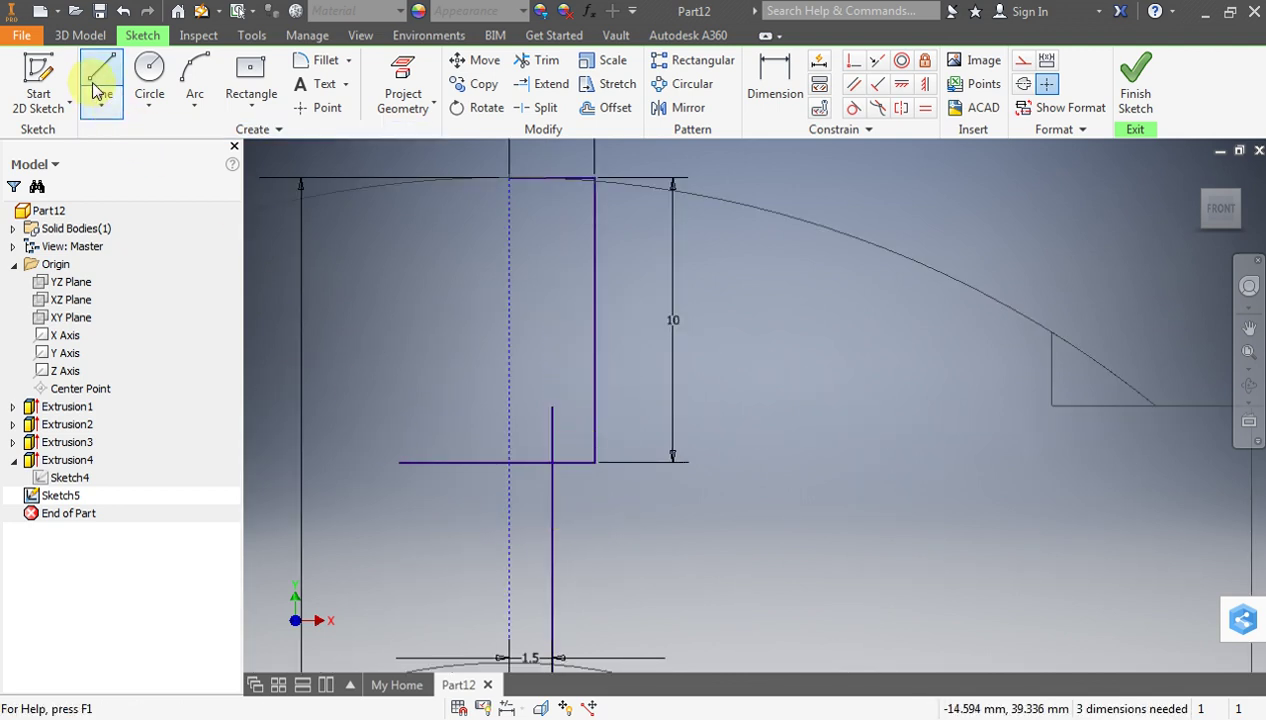
Draw a slanted drill-point line from the step corner at 120 degrees
left_click(100, 76)
left_click(592, 463)
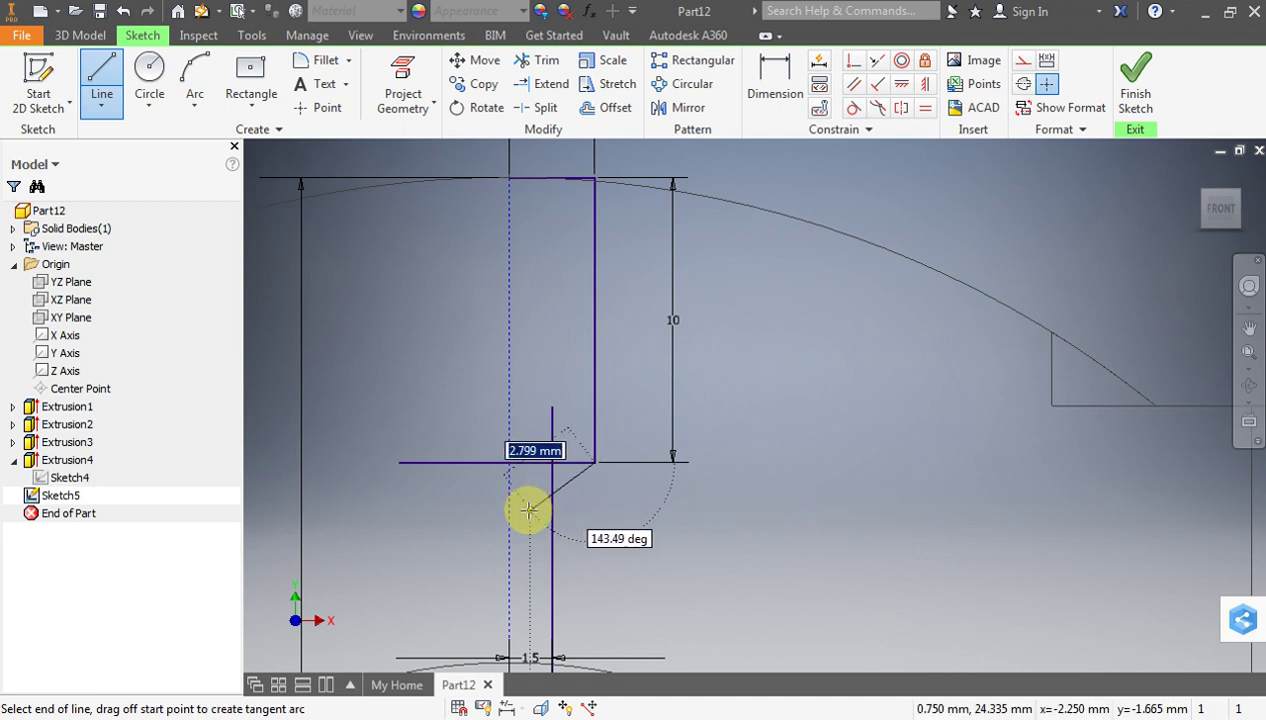
type("1")
key("Tab")
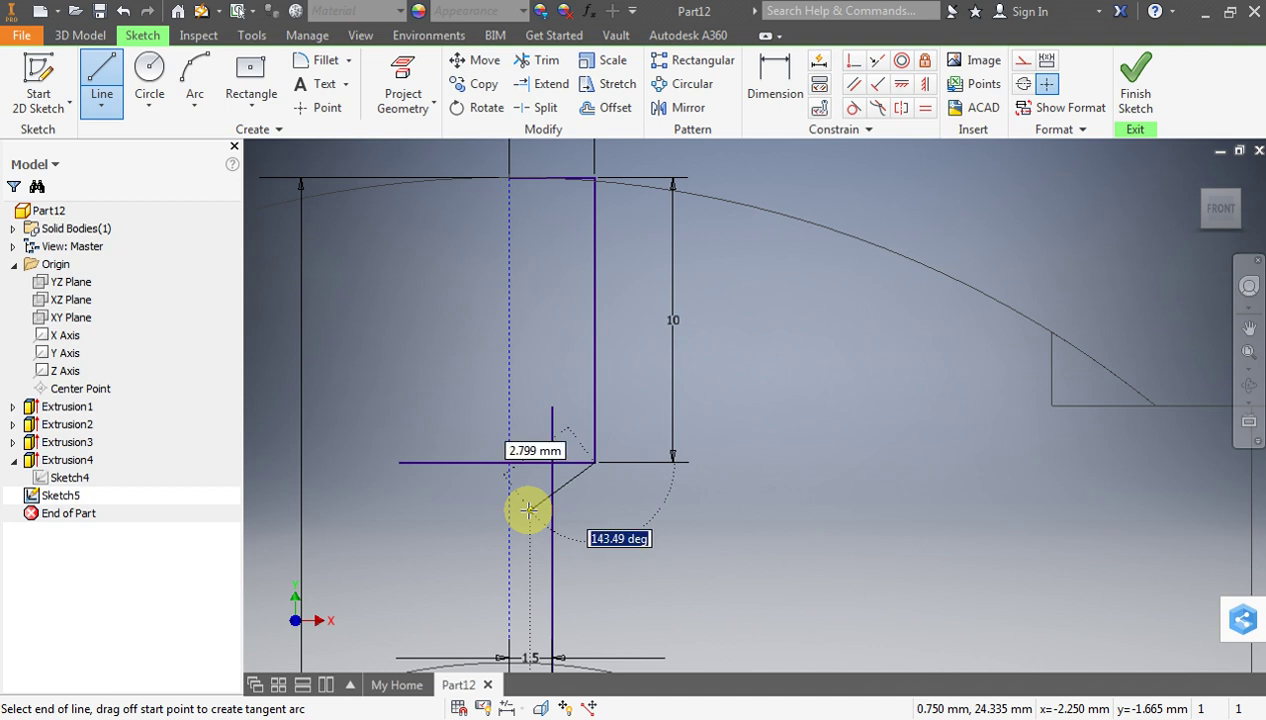
type("120")
key("Return")
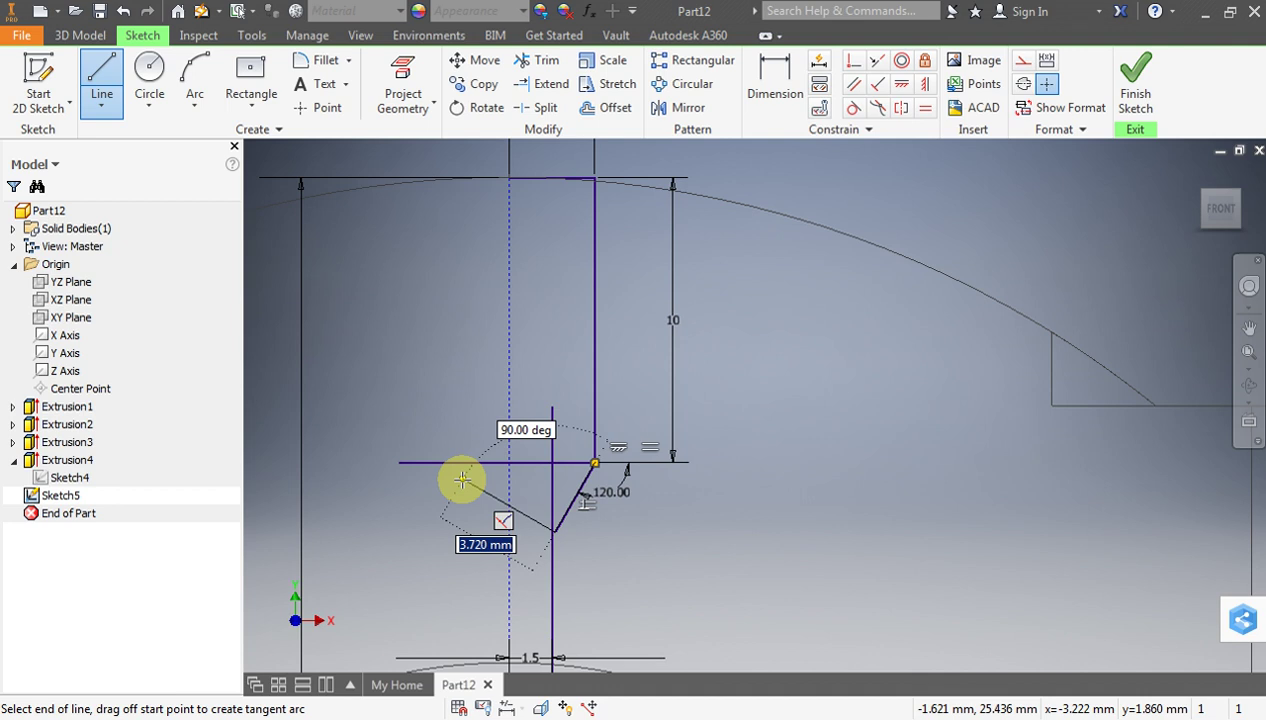
key("Escape")
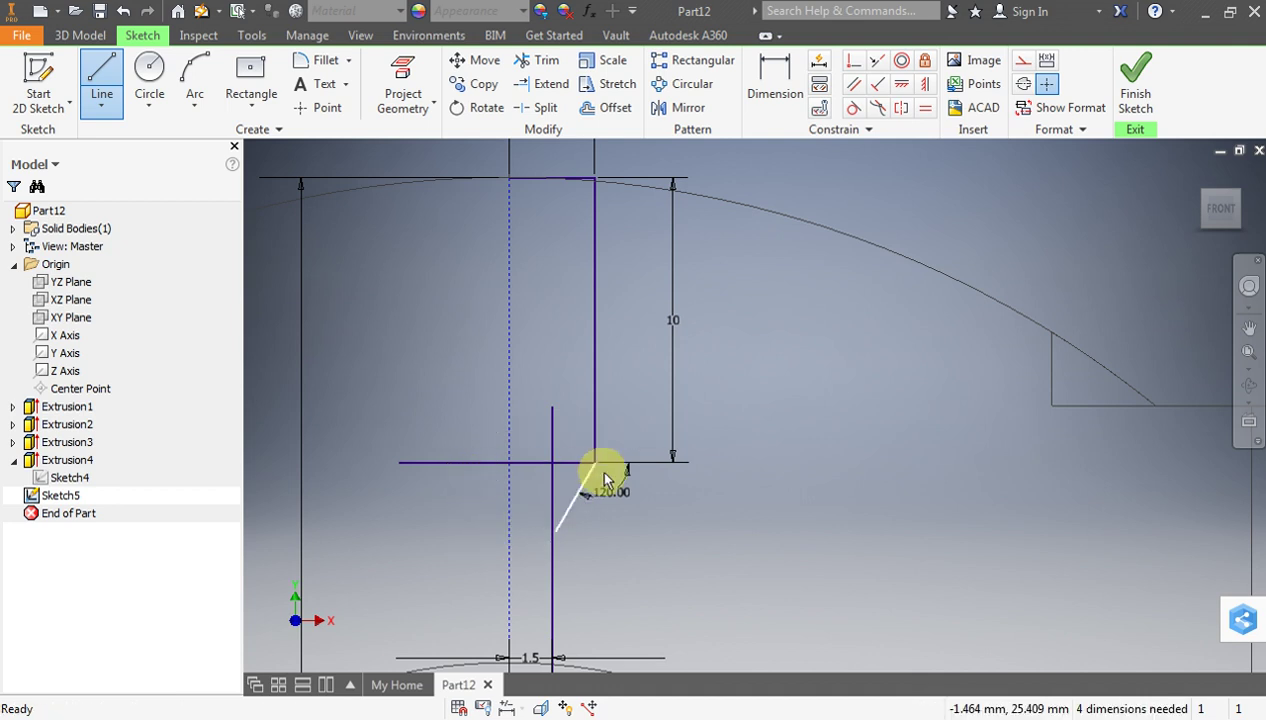
key("Escape")
Replace the old angle dimension with a 120° angle between the slanted line and vertical wall
double_click(625, 474)
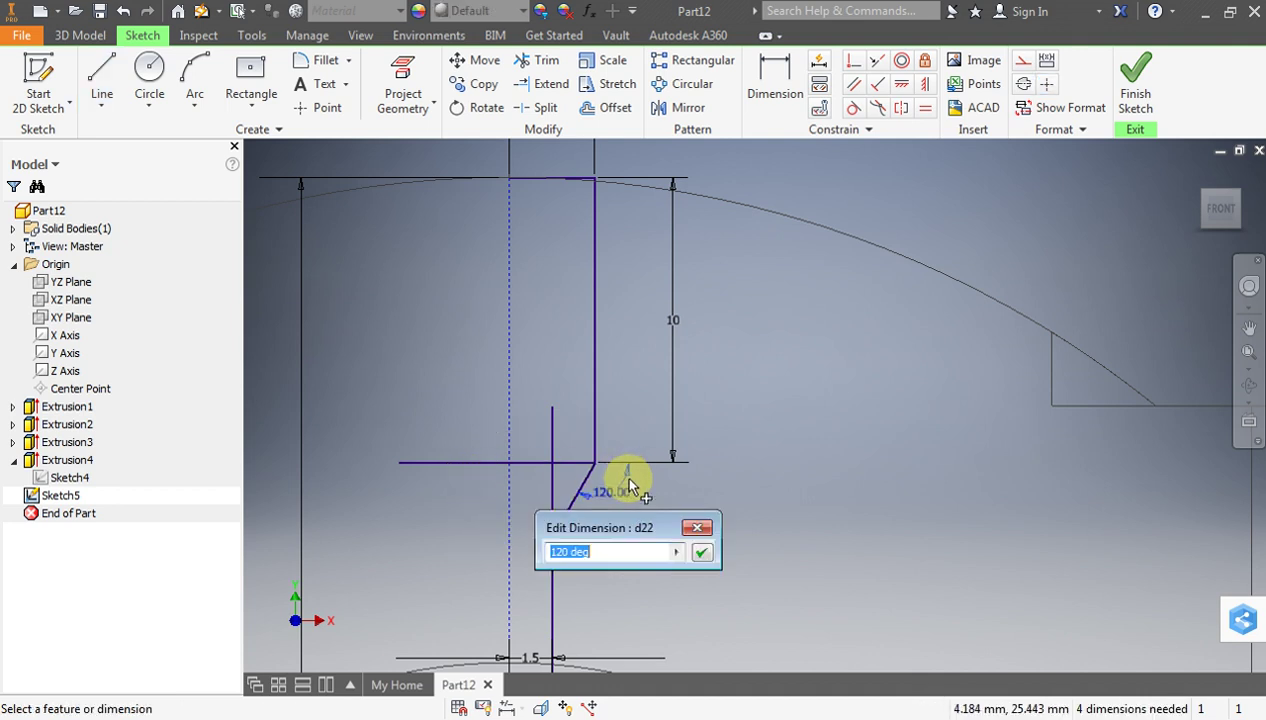
key("Return")
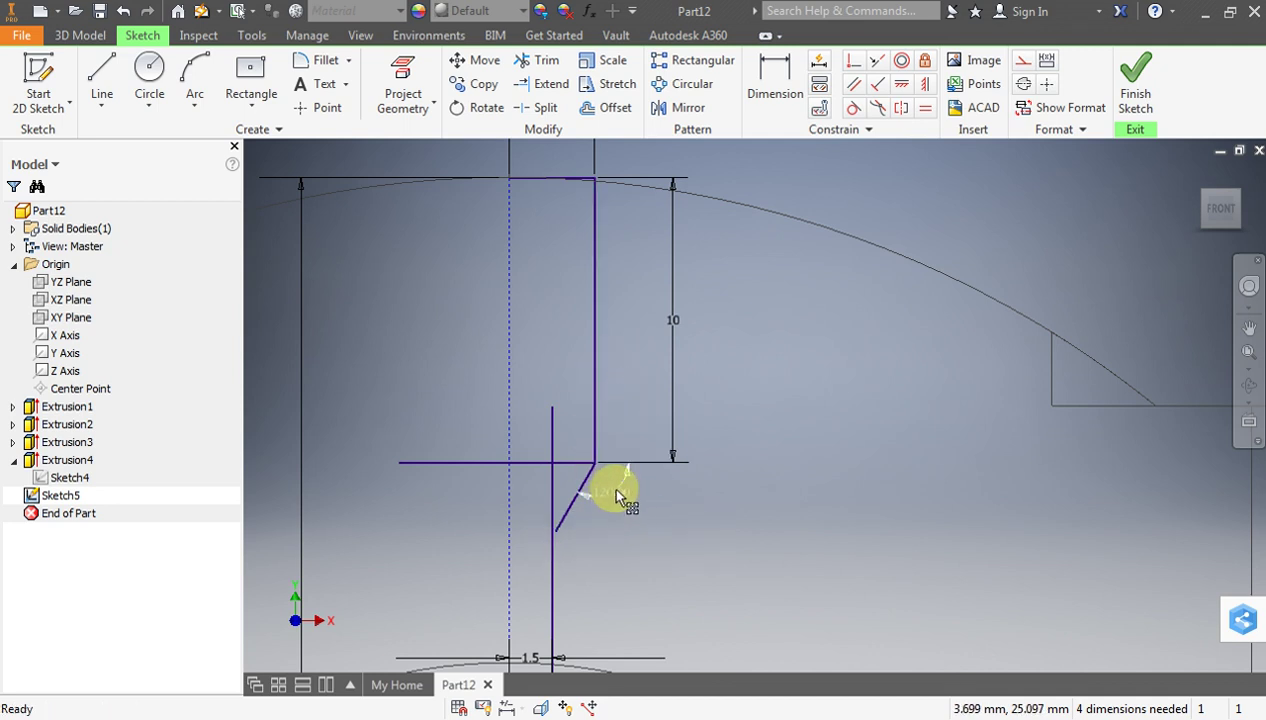
left_click(616, 494)
key("Delete")
key("d")
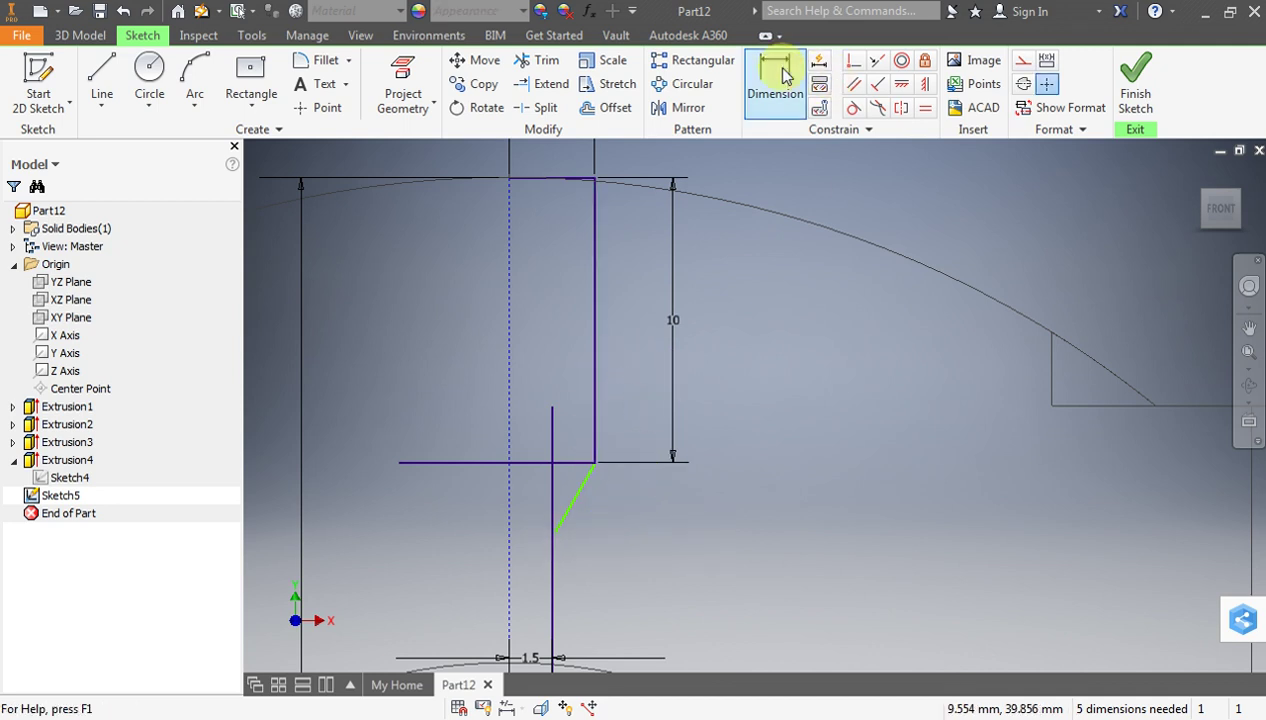
left_click(578, 490)
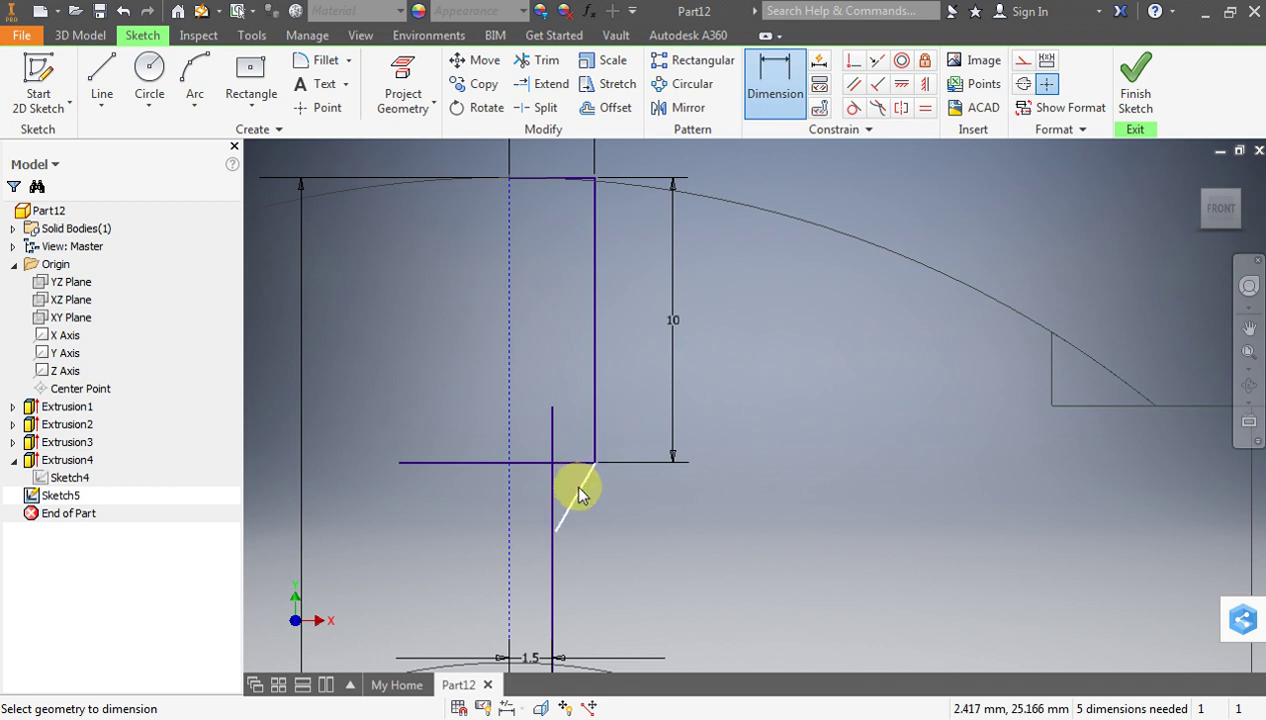
left_click(592, 428)
left_click(586, 432)
type("120")
key("Return")
key("Escape")
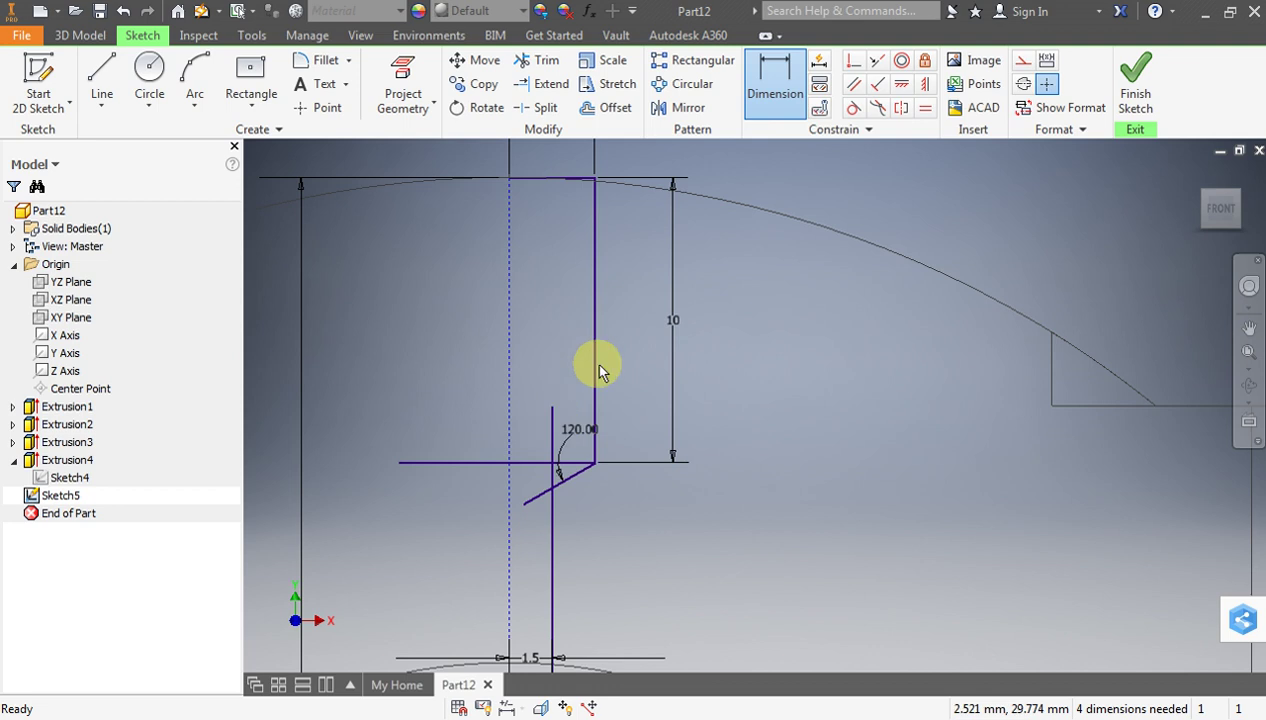
Trim the extra line pieces from the oil-hole profile, dismissing the trim error messages
left_click(537, 60)
left_click(479, 461)
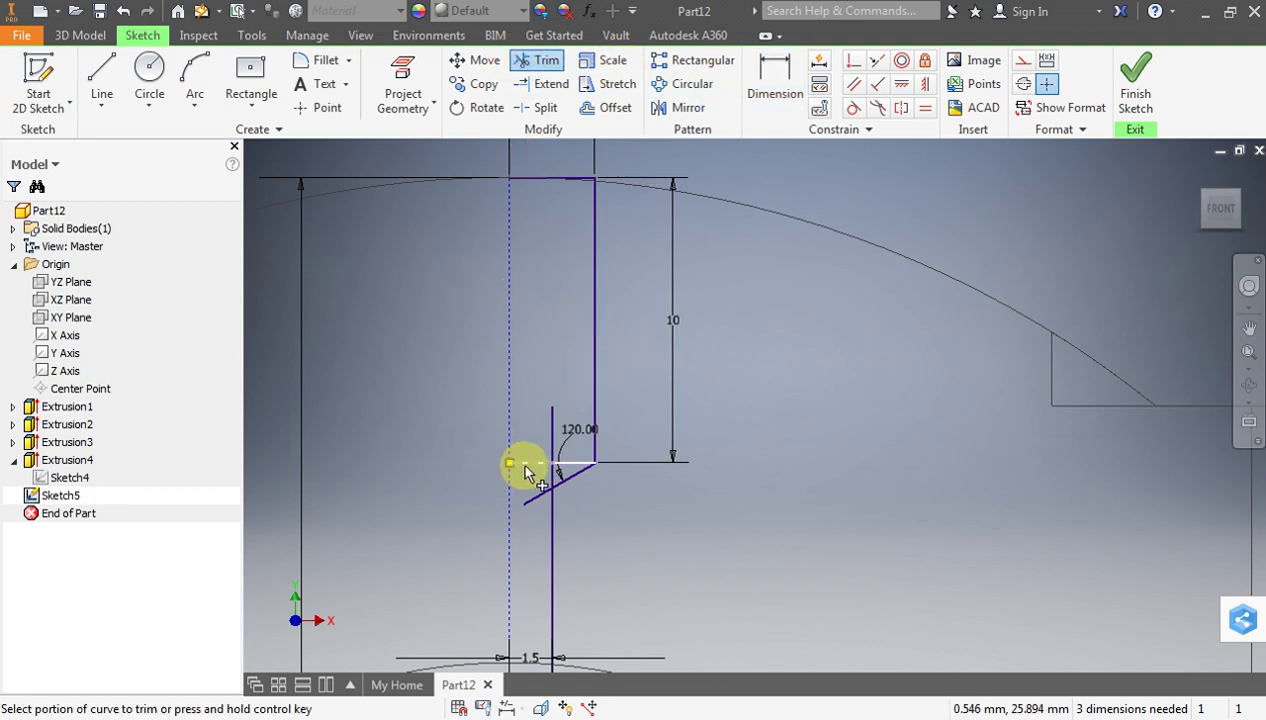
left_click(541, 494)
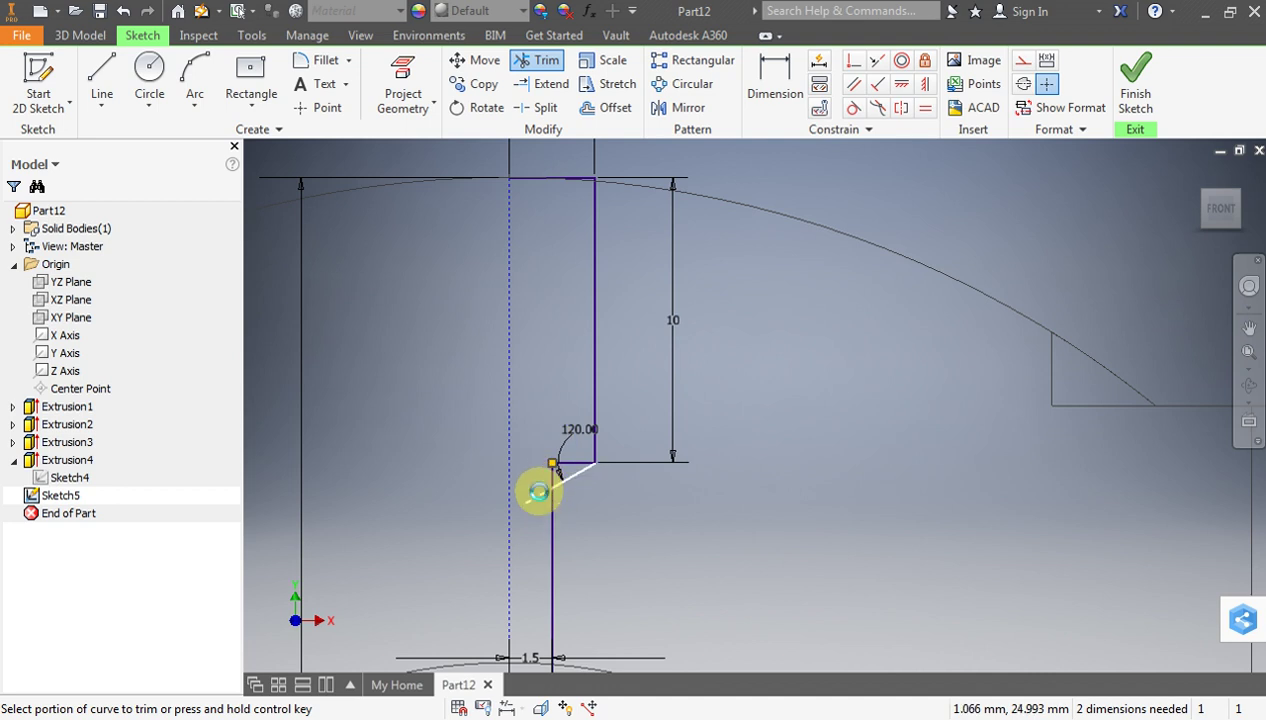
left_click(569, 463)
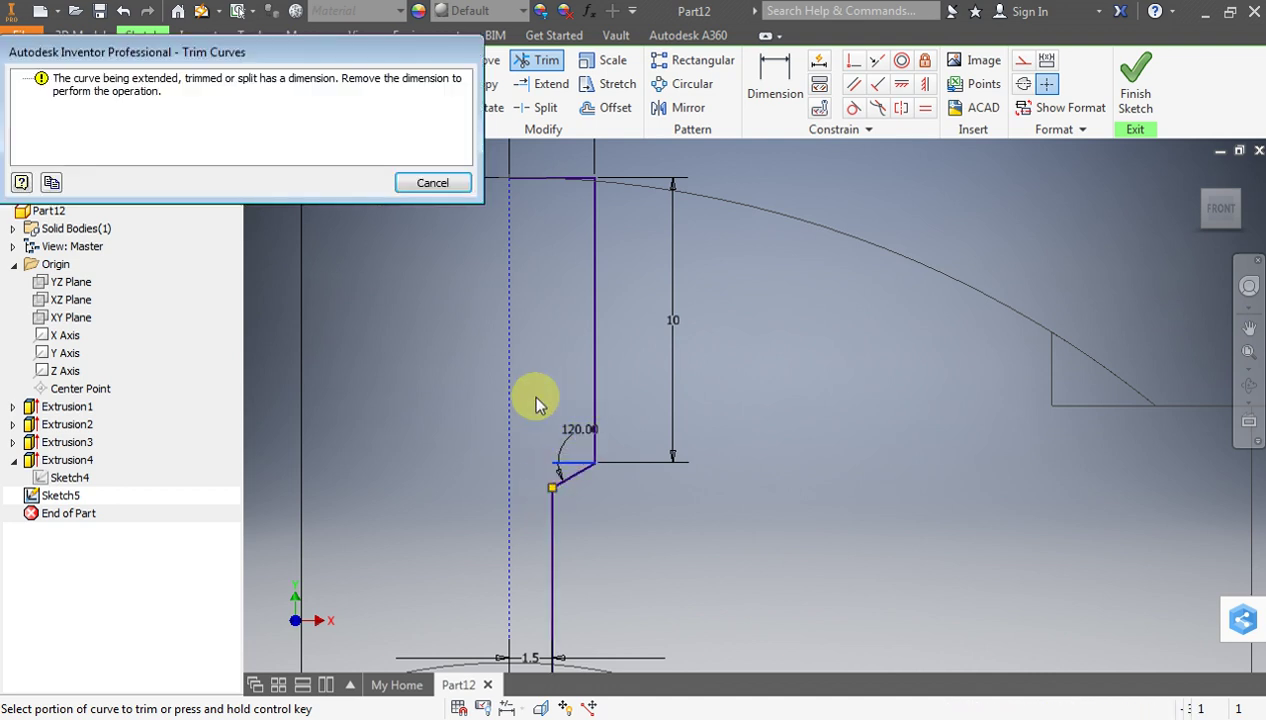
left_click(437, 183)
scroll(563, 162, "down", 2)
scroll(570, 258, "up", 3)
scroll(475, 452, "down", 2)
scroll(530, 366, "up", 1)
scroll(530, 366, "up", 1)
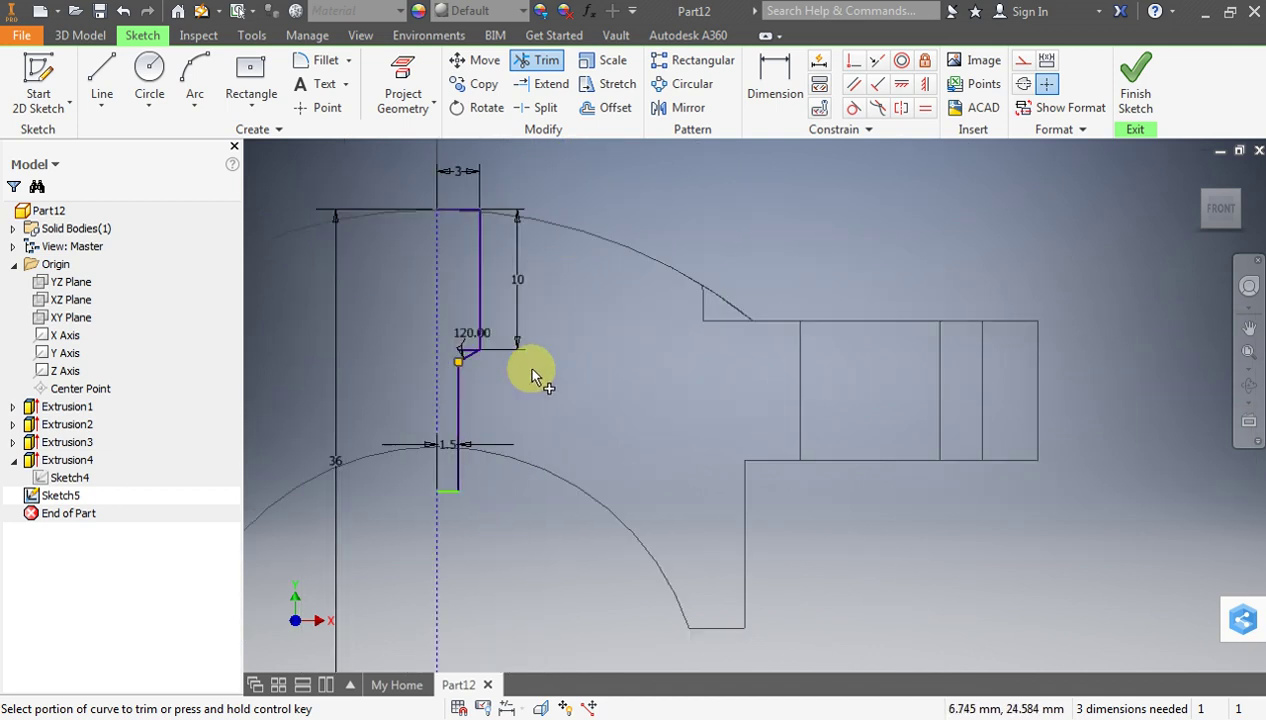
scroll(466, 370, "up", 2)
left_click(468, 368)
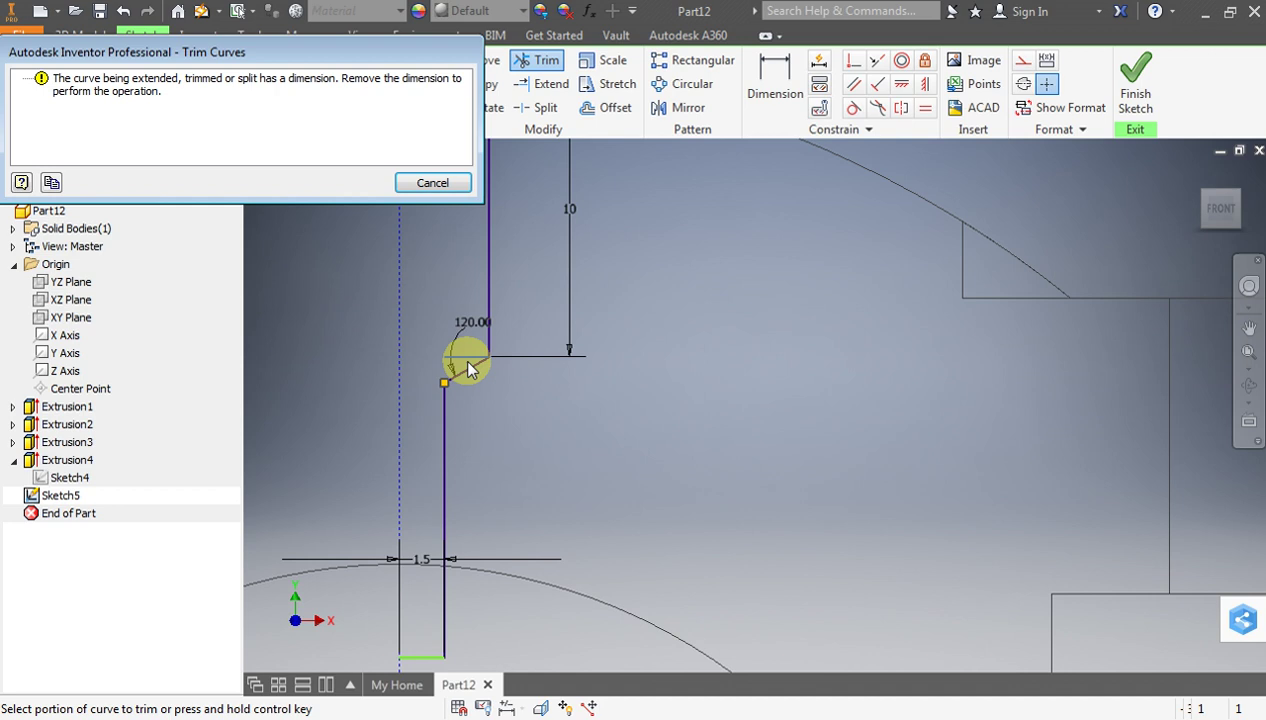
left_click(438, 185)
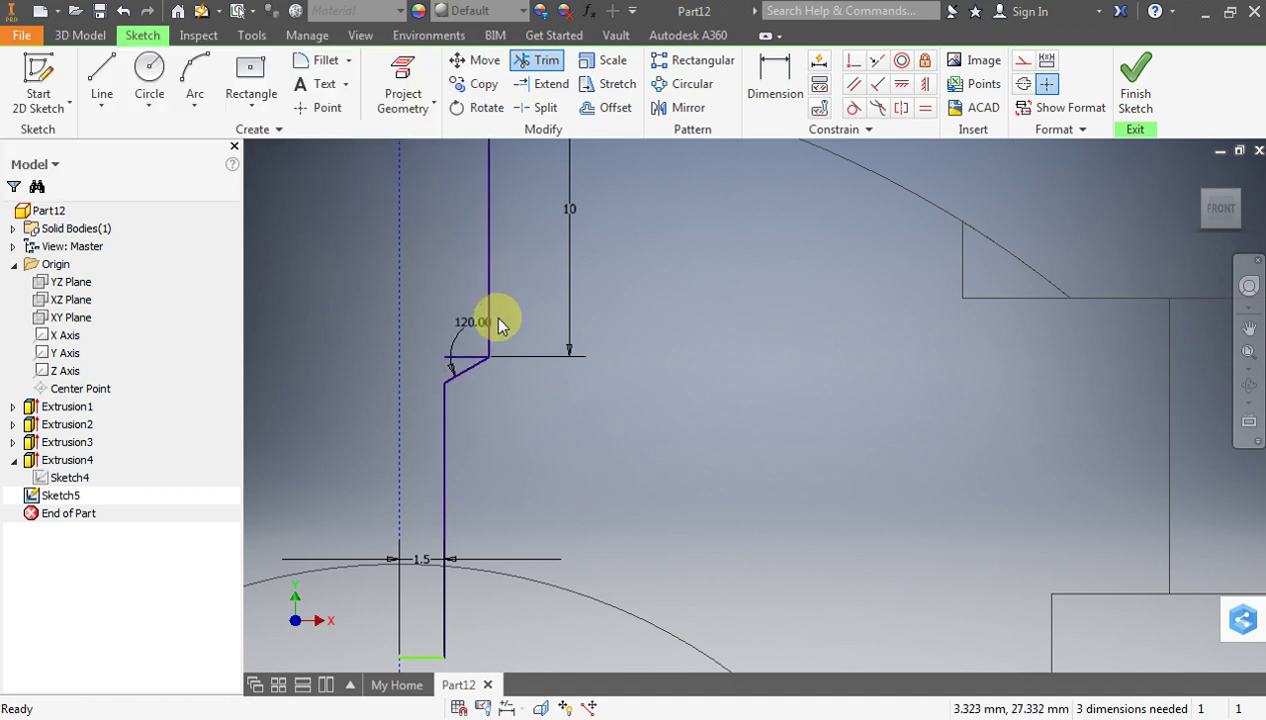
key("Escape")
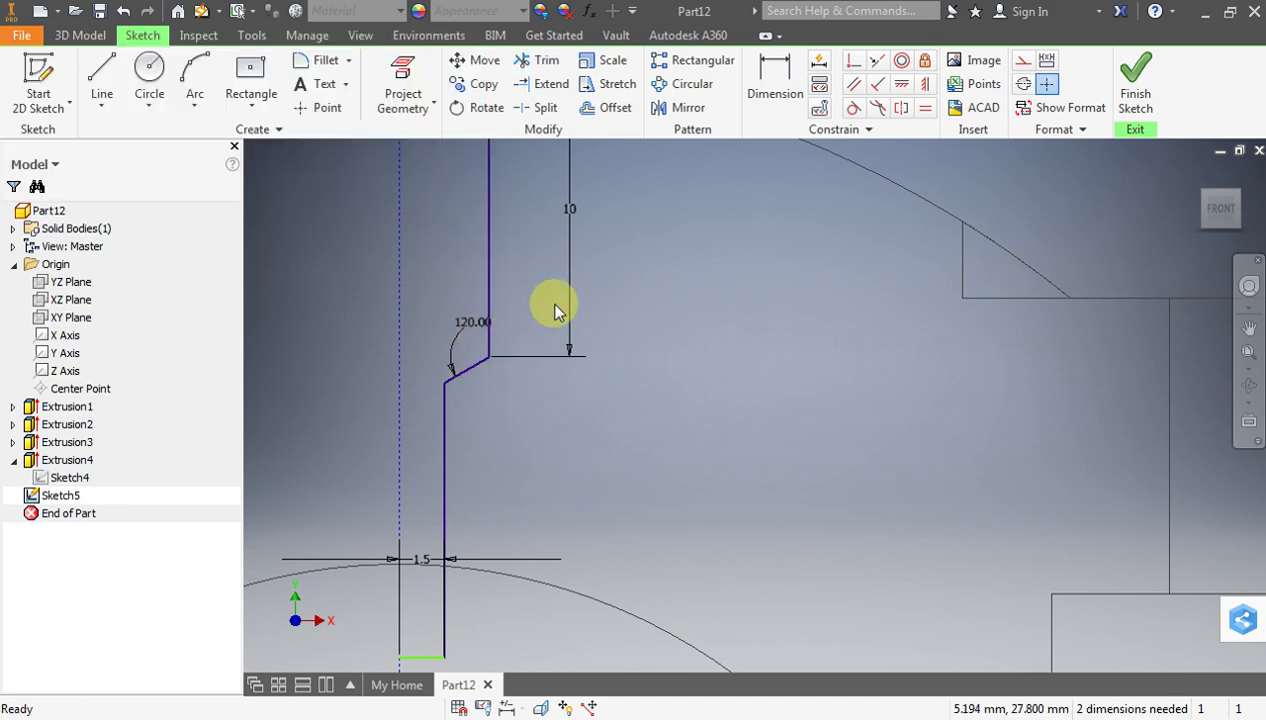
scroll(557, 305, "down", 3)
Close the oil-hole profile with an axis line between the arcs, finish the sketch, and begin a revolve
left_click(101, 78)
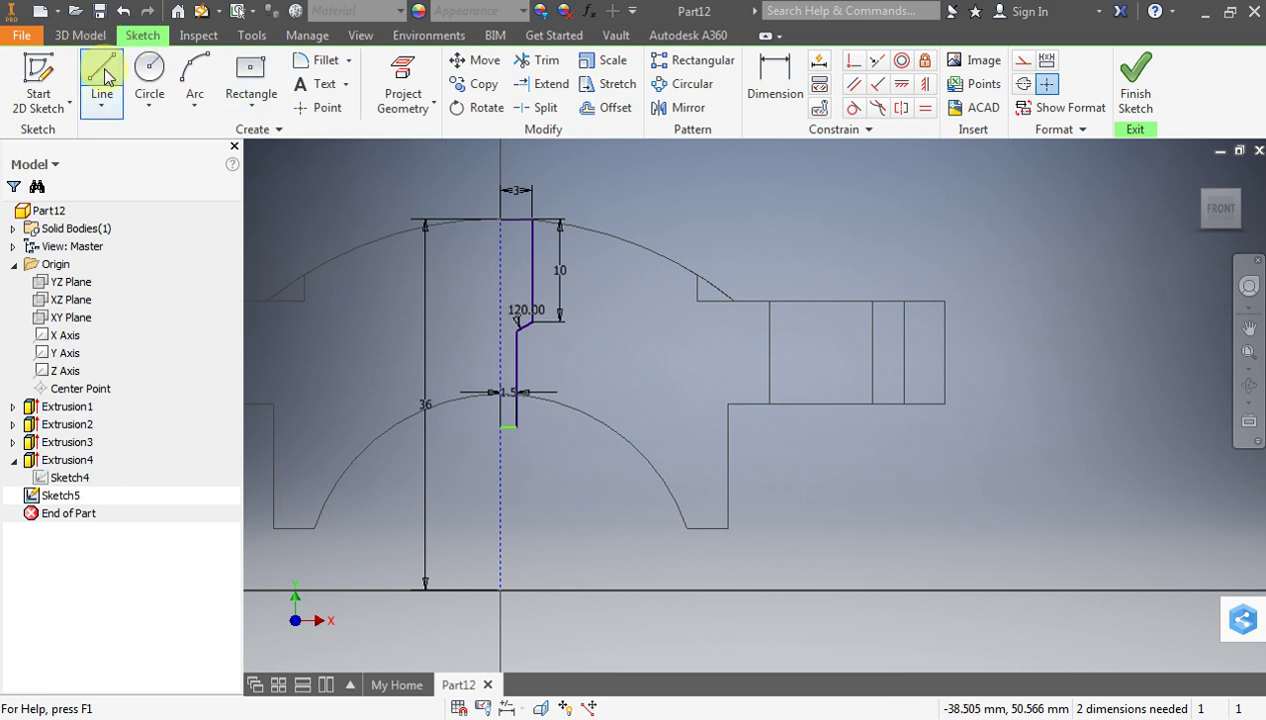
left_click(501, 218)
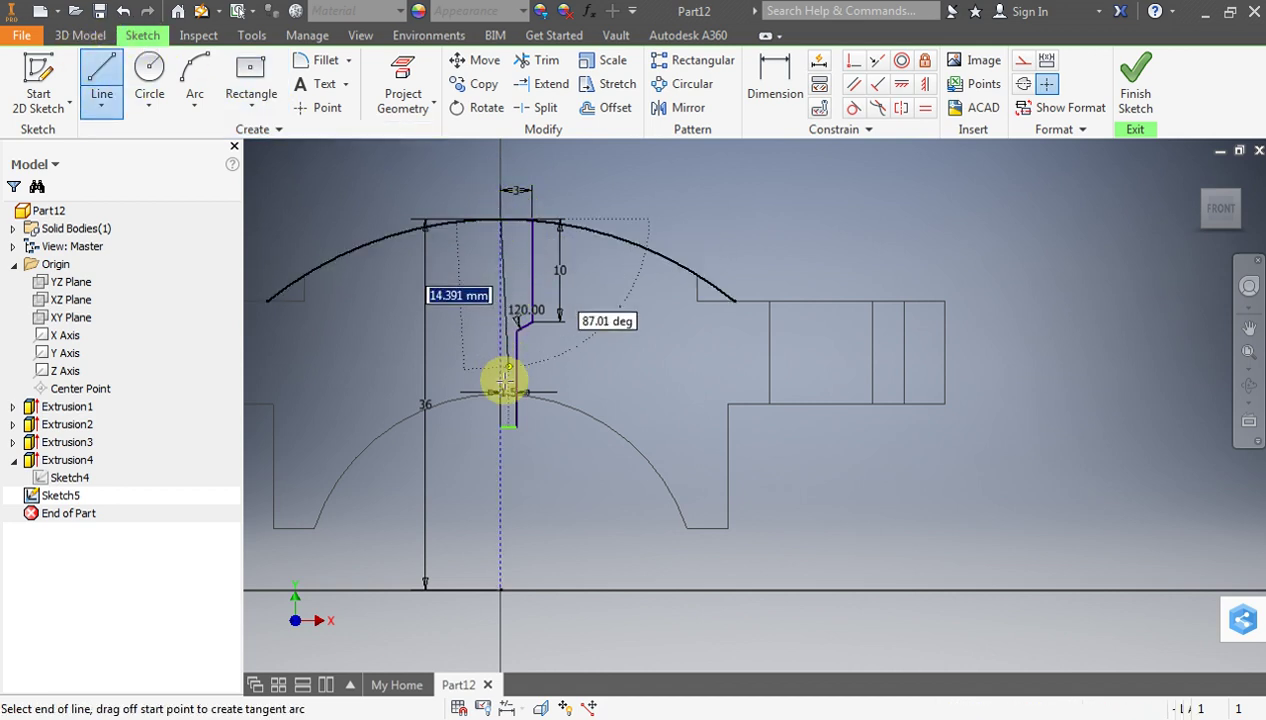
left_click(501, 425)
key("Escape")
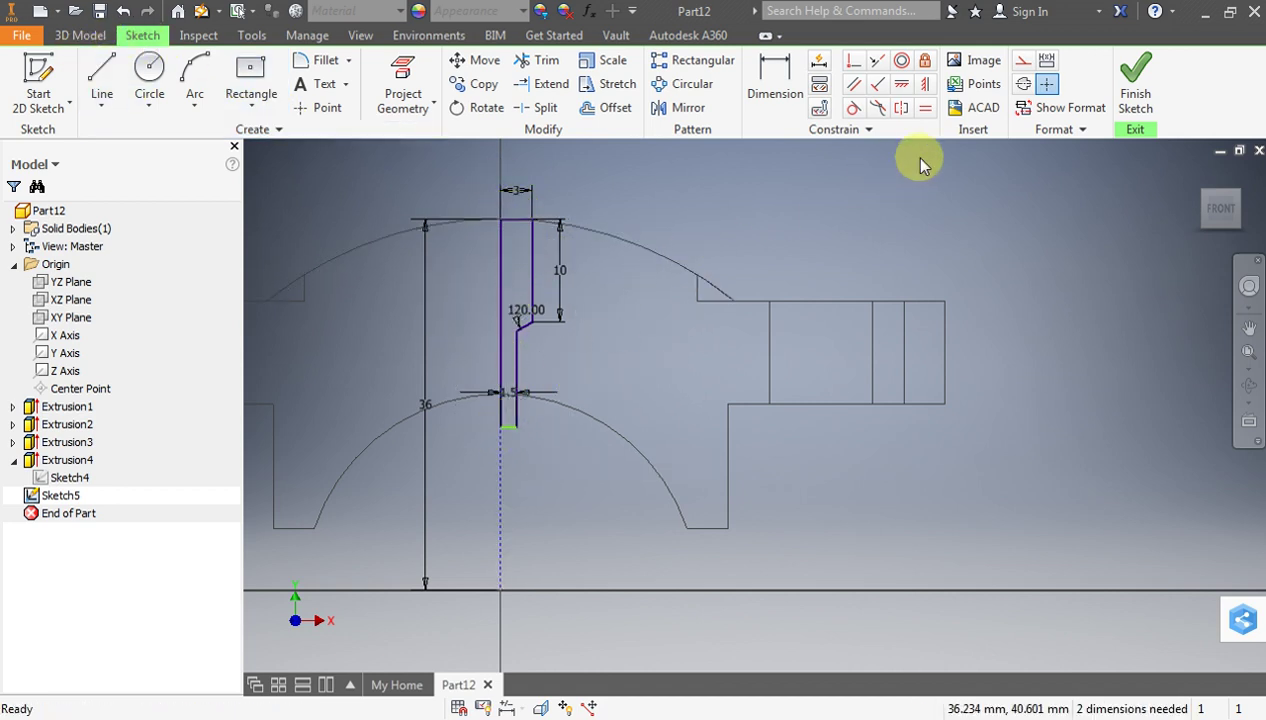
left_click(1137, 95)
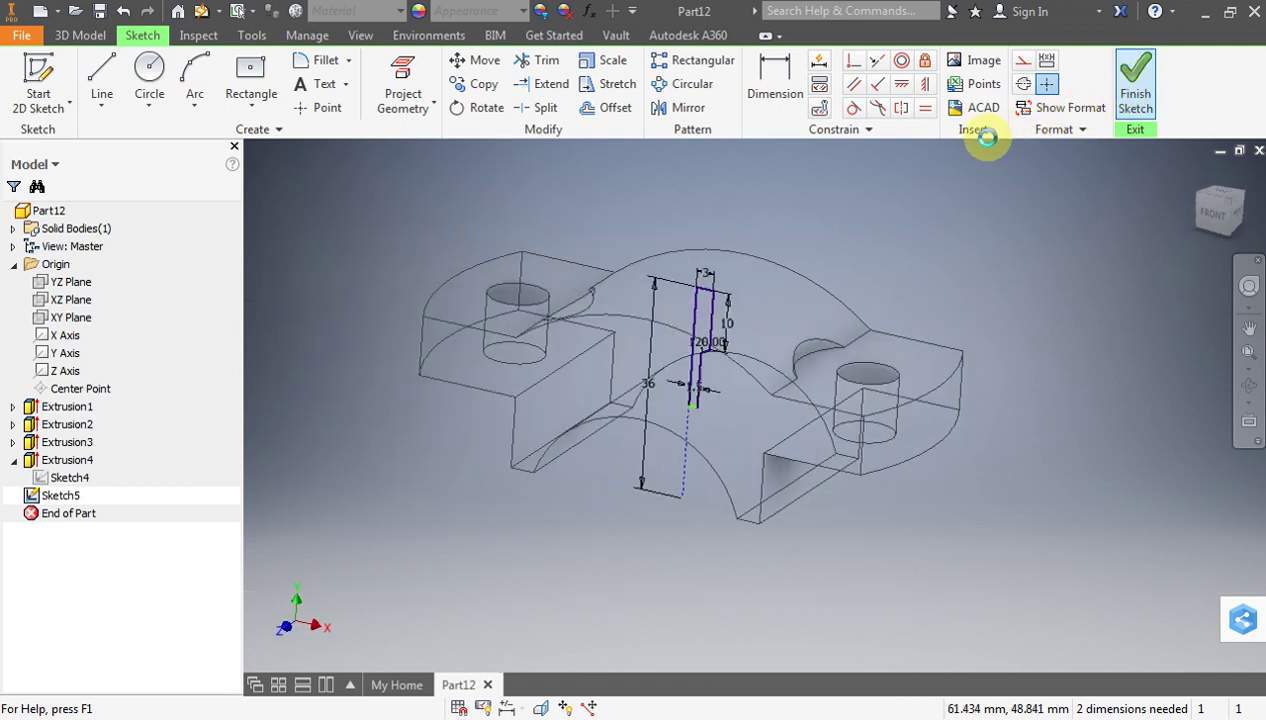
left_click(148, 80)
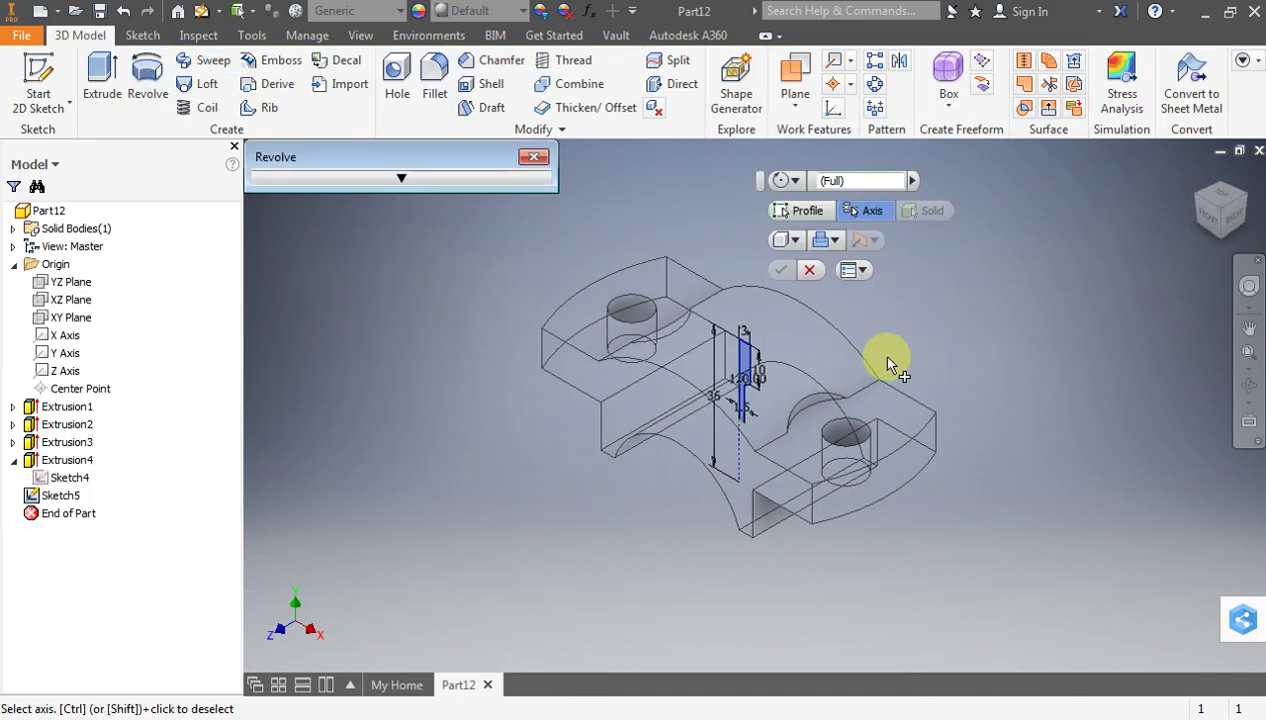
Revolve the profile about the centre line as a cut, boring the stepped oil hole
scroll(782, 365, "up", 5)
left_click(649, 370)
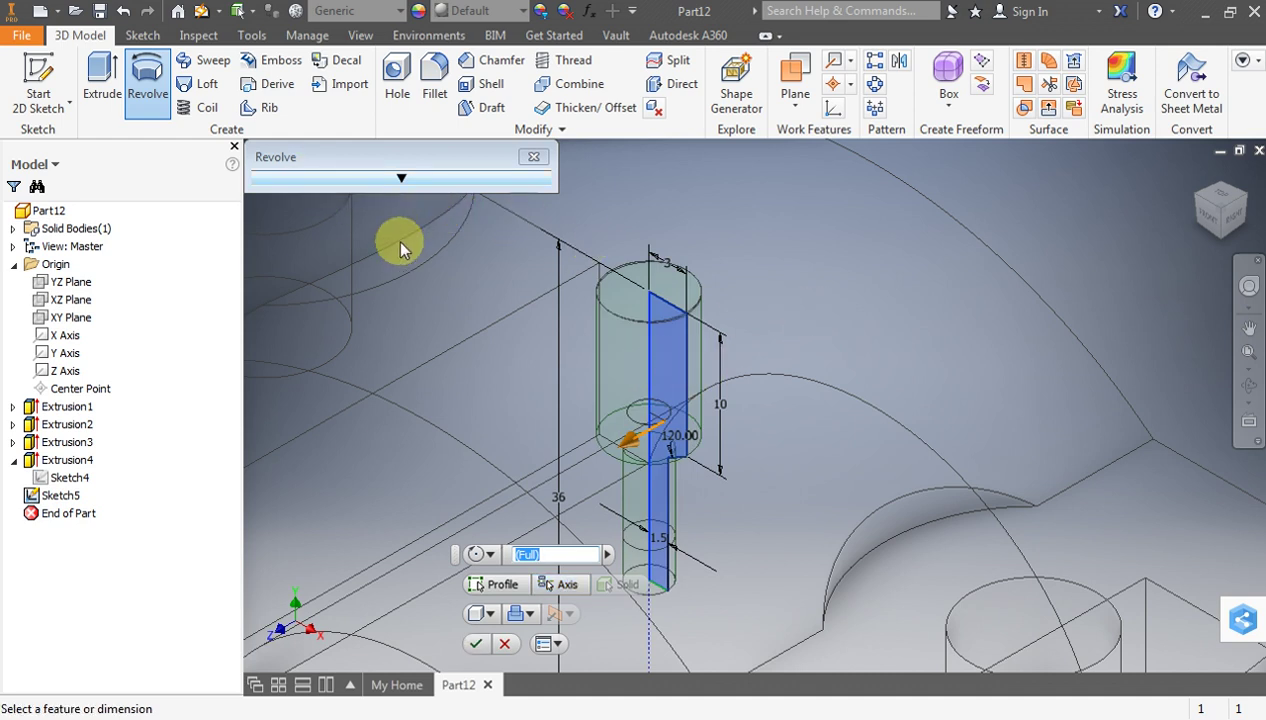
left_click(522, 613)
left_click(545, 662)
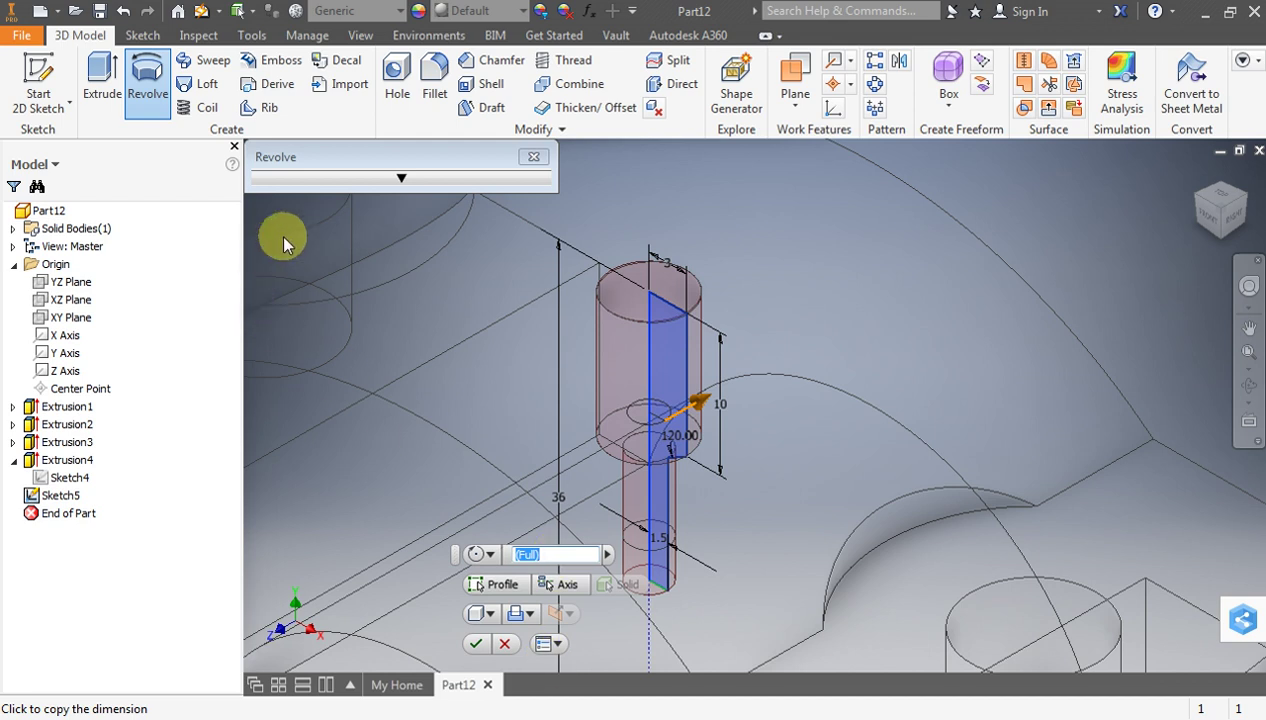
left_click(475, 643)
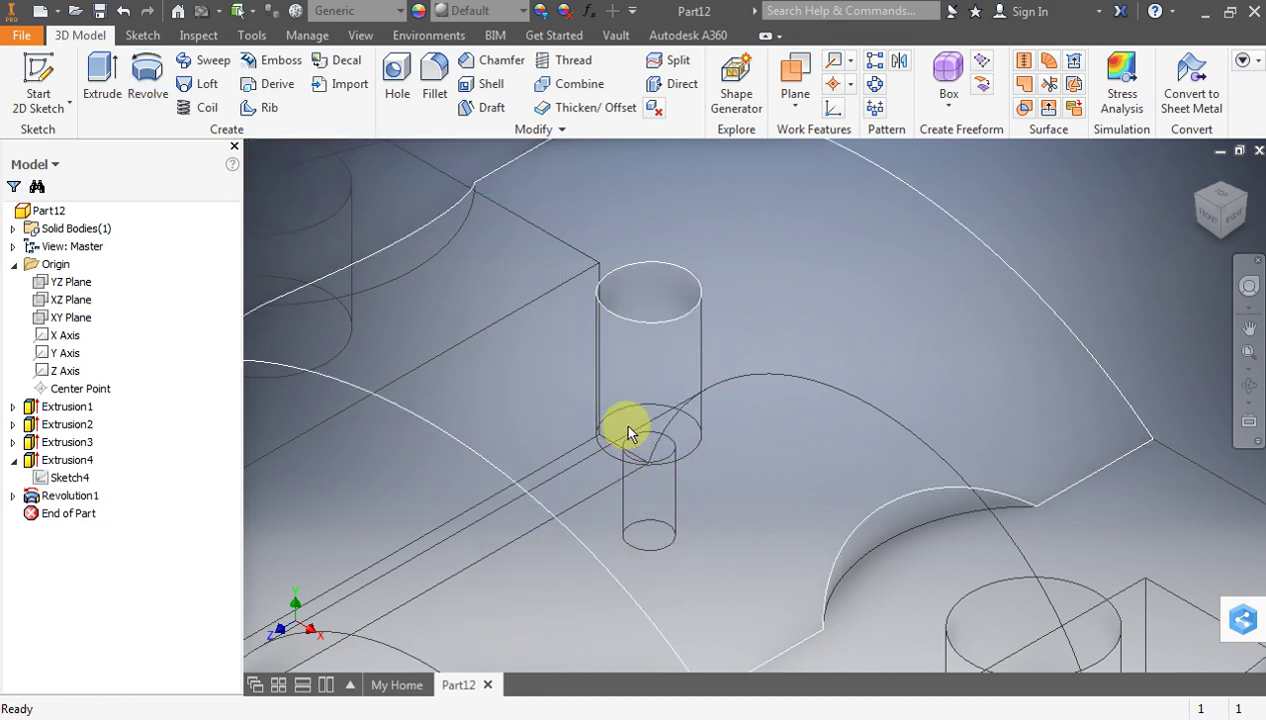
scroll(621, 421, "up", 5)
middle_click_drag(731, 412, 686, 402)
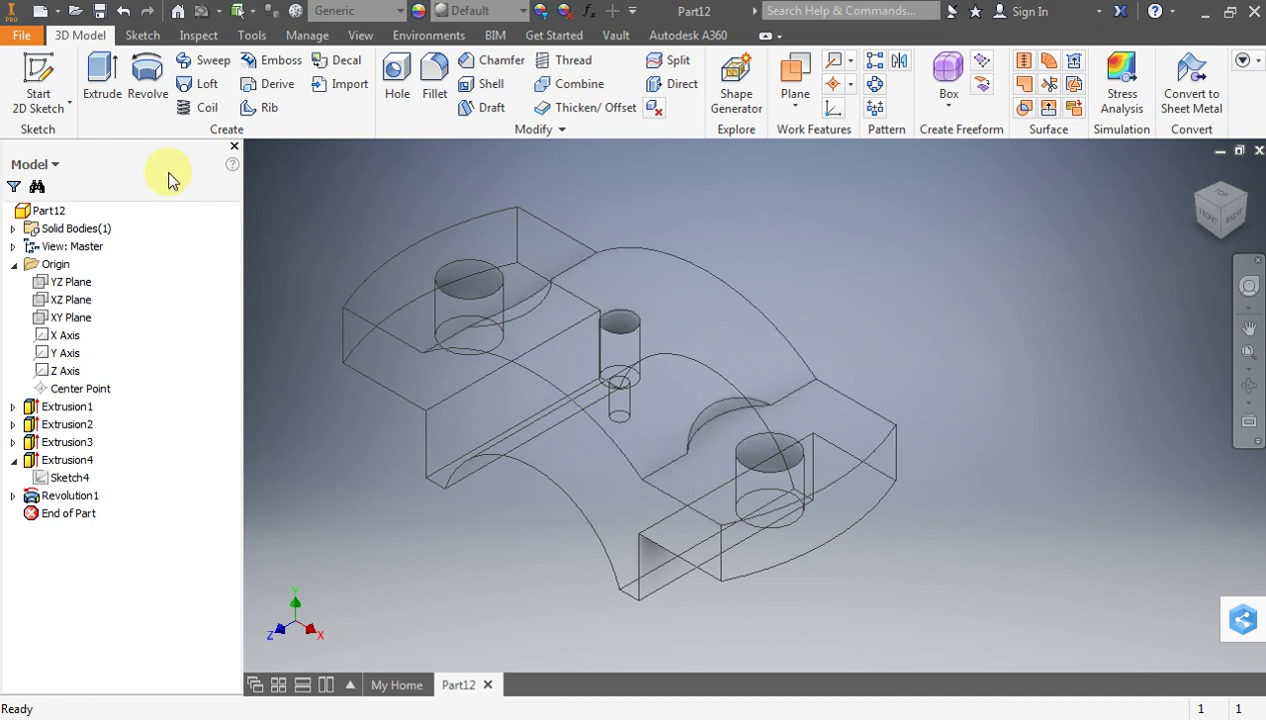
Switch the display style to a shaded realistic view
left_click(360, 35)
left_click(224, 108)
left_click(232, 140)
left_click(252, 35)
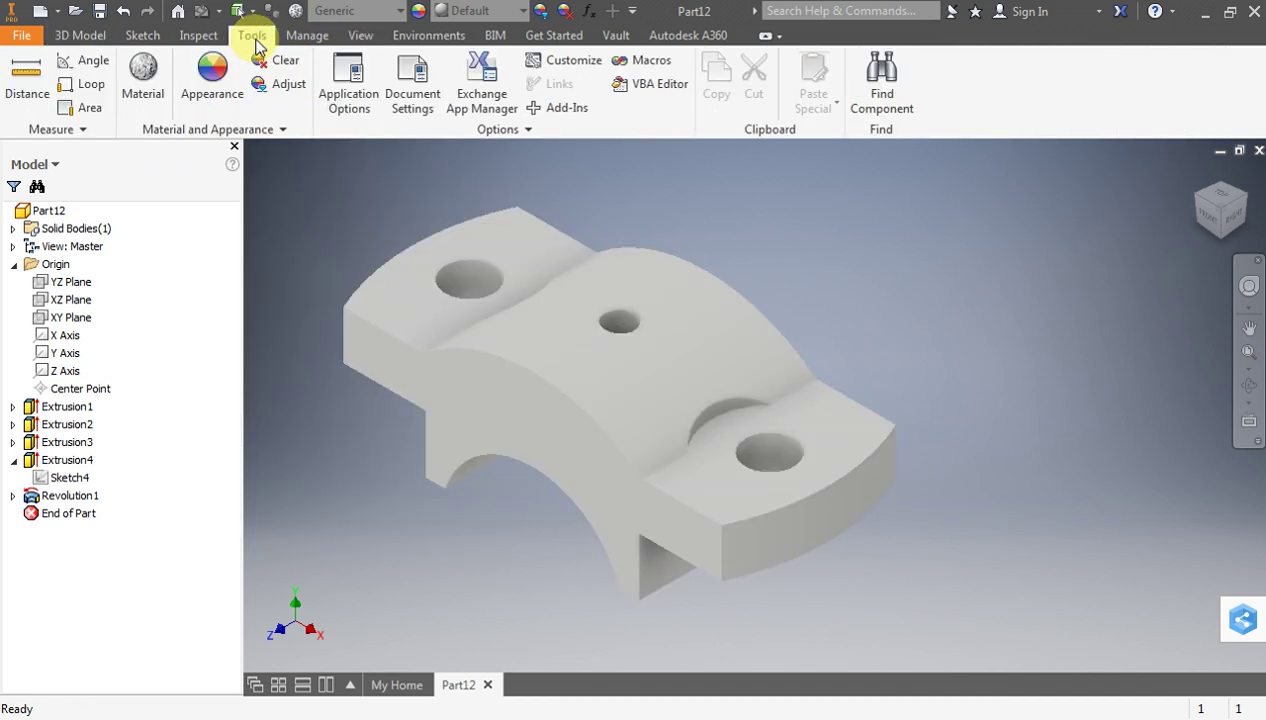
left_click(143, 90)
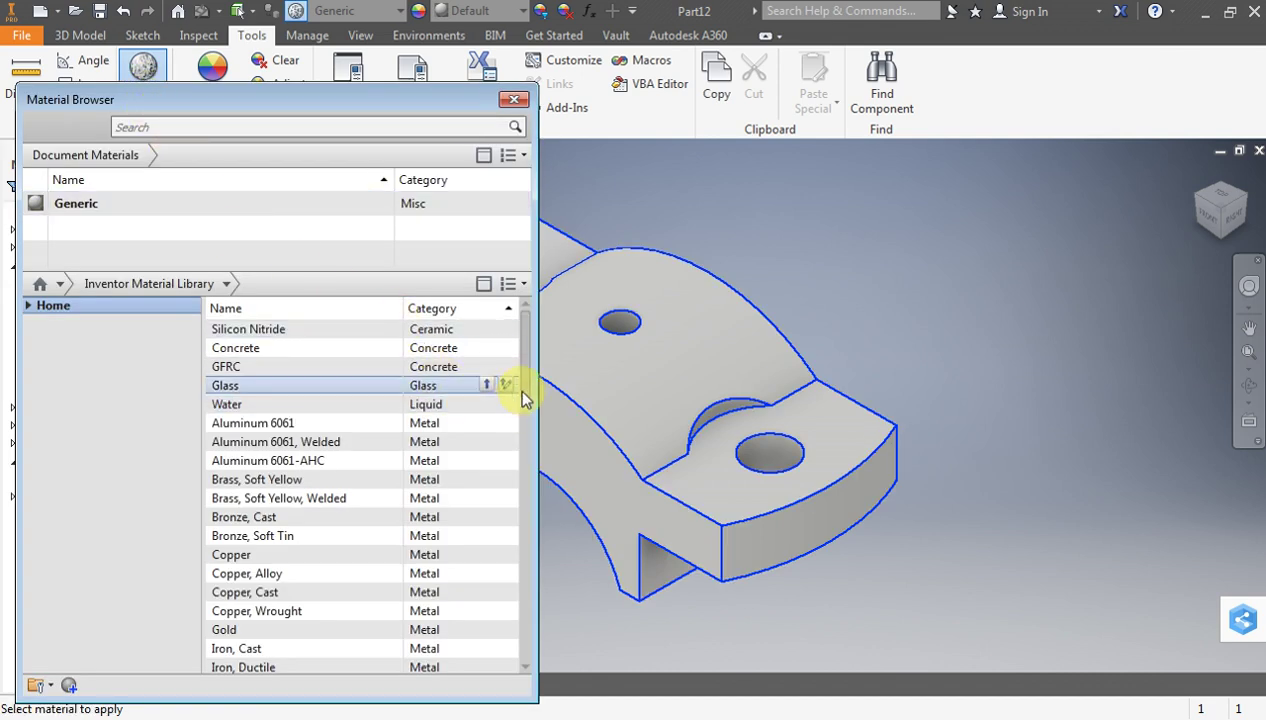
scroll(430, 428, "down", 2)
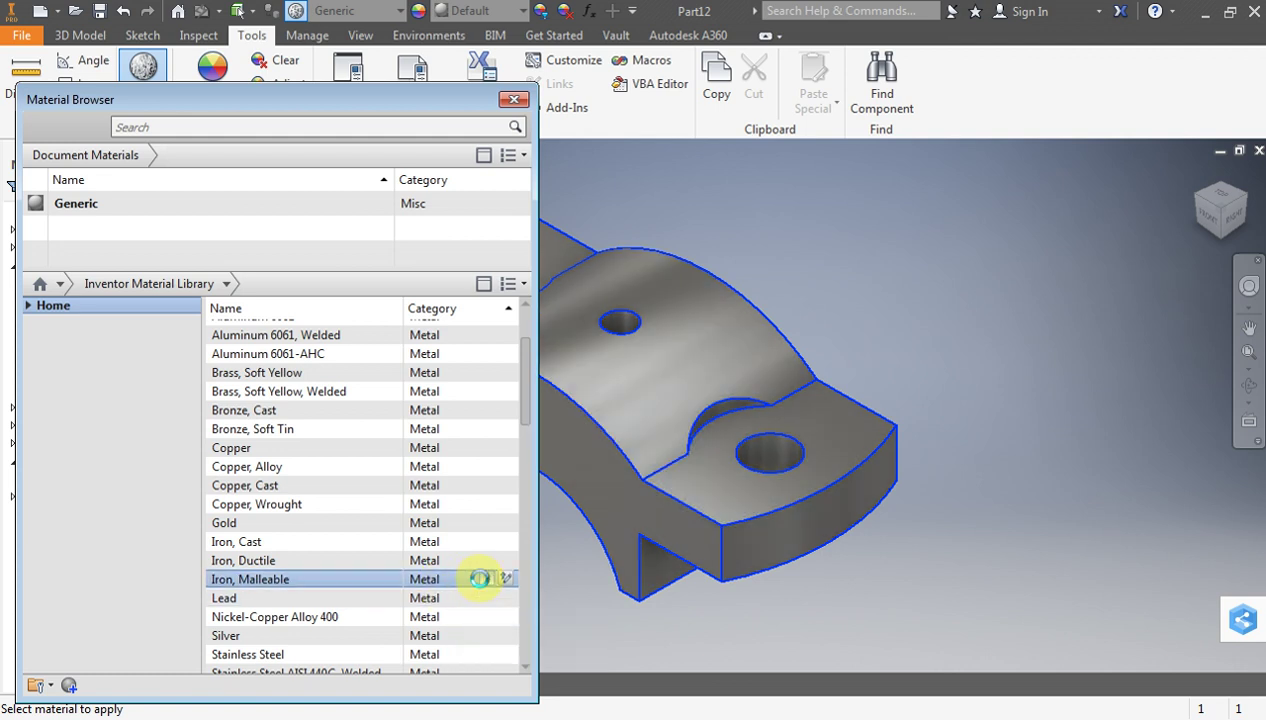
left_click(486, 578)
left_click(514, 101)
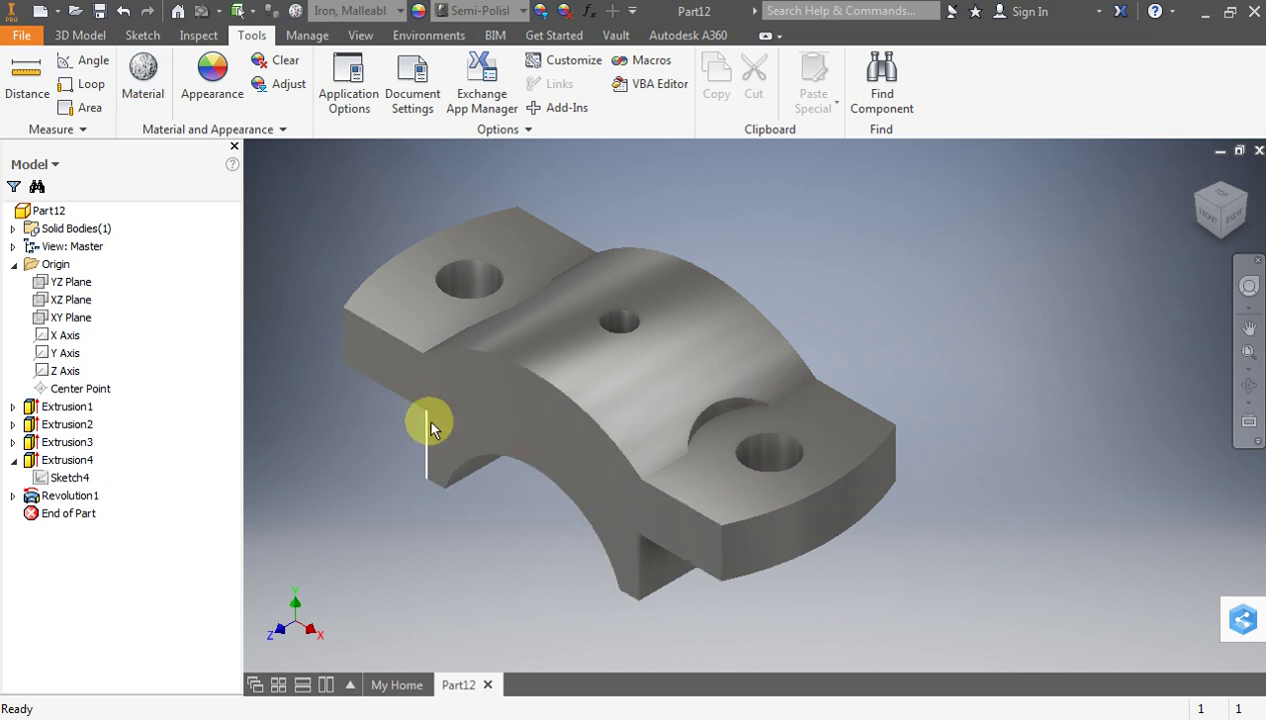
scroll(428, 418, "up", 3)
scroll(428, 418, "down", 2)
scroll(631, 397, "down", 4)
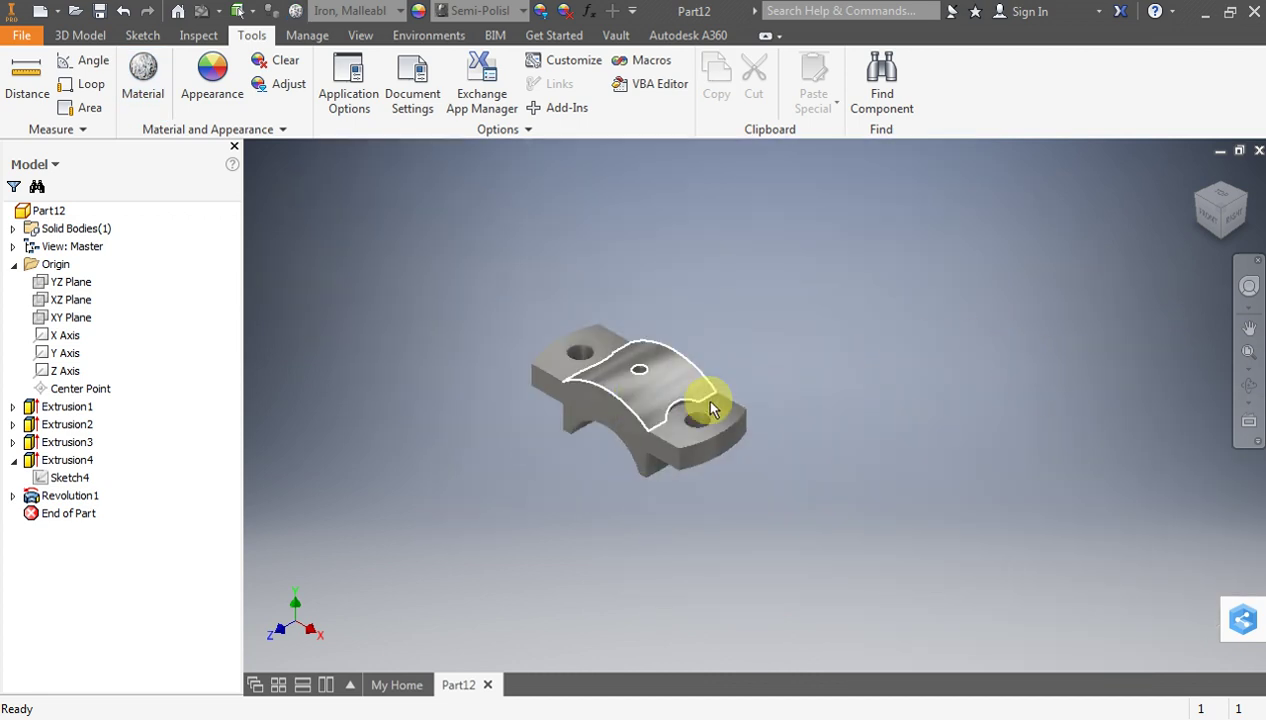
scroll(757, 387, "up", 2)
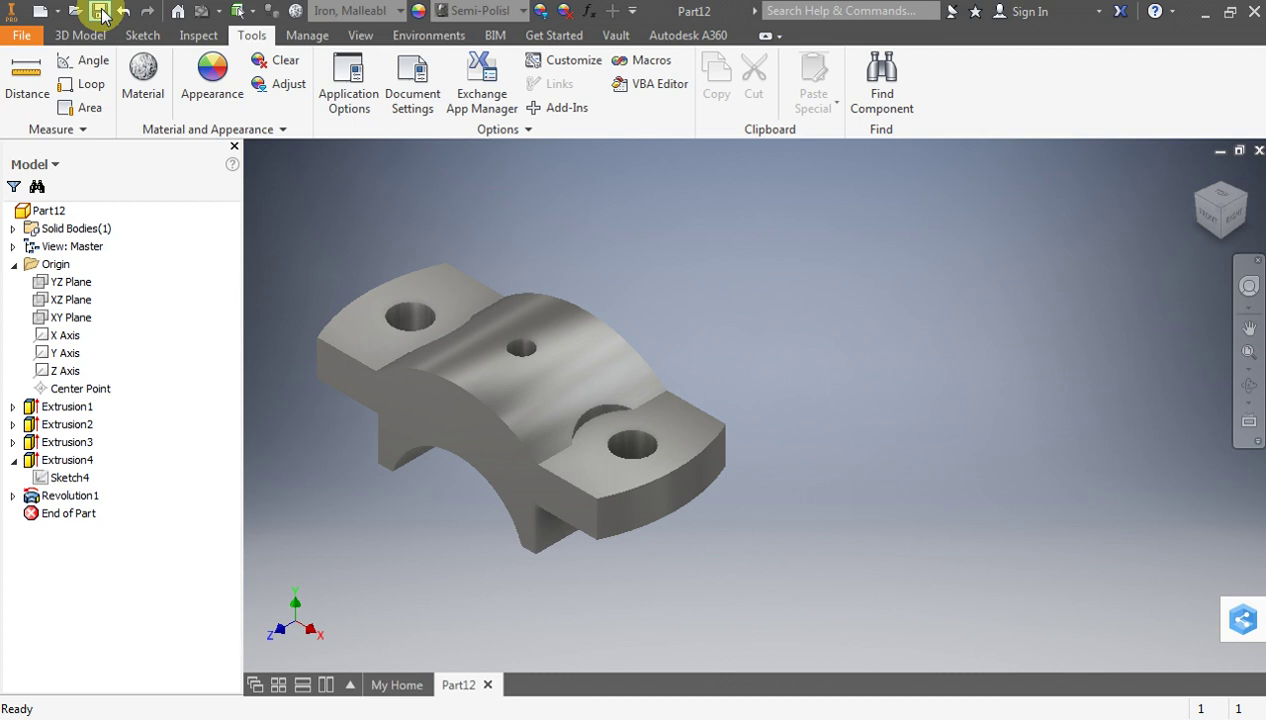
Save the part as Cap, close it, start a new part, and bring up the Plummer Block PDF
left_click(100, 12)
type("Cap")
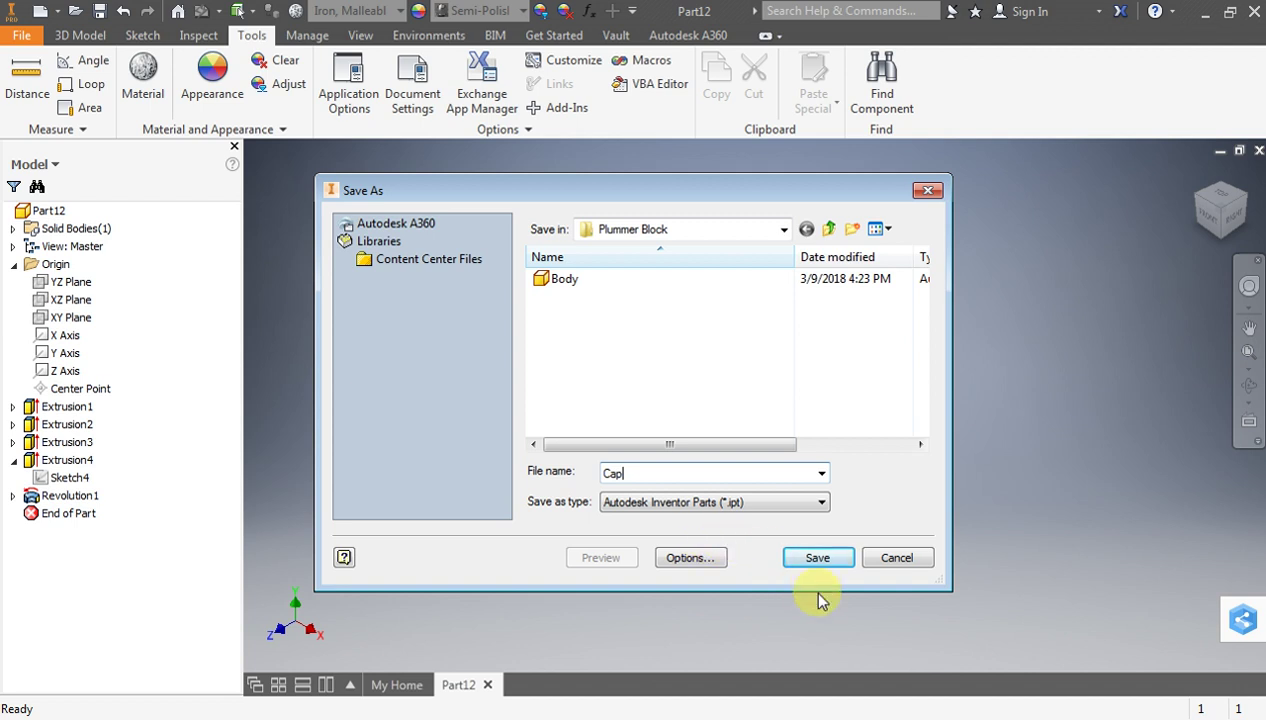
left_click(815, 558)
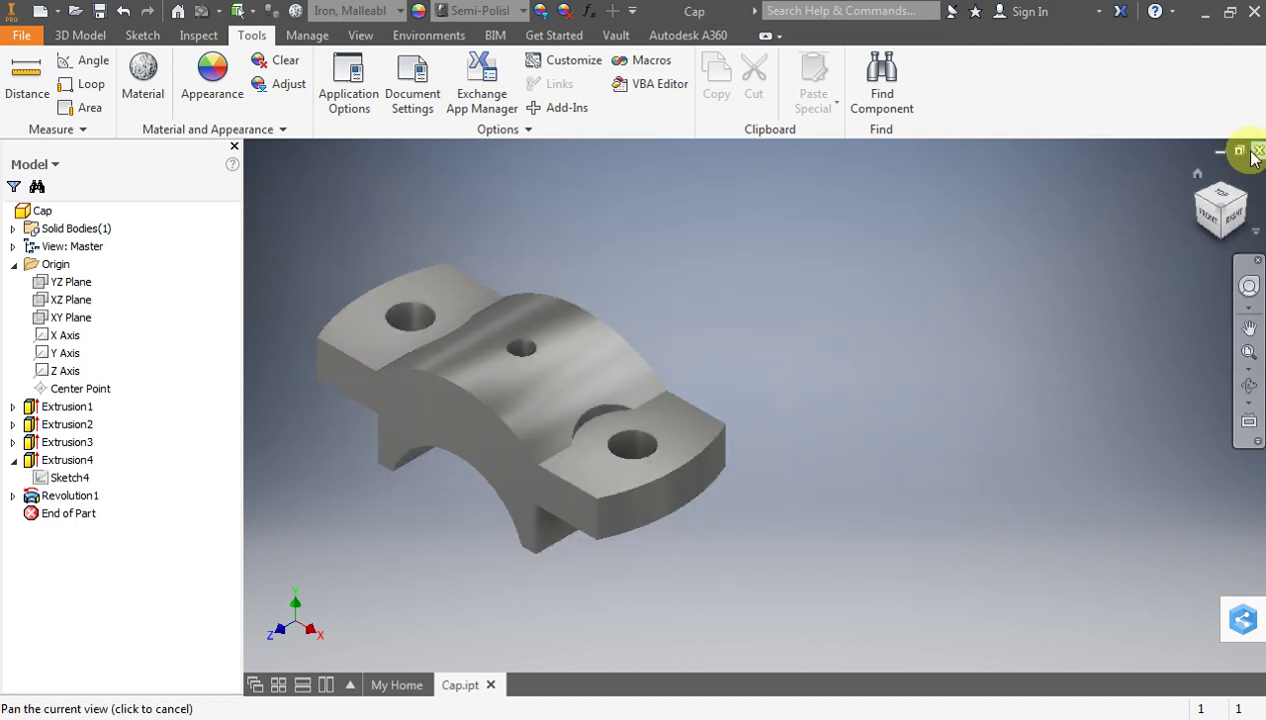
left_click(1257, 150)
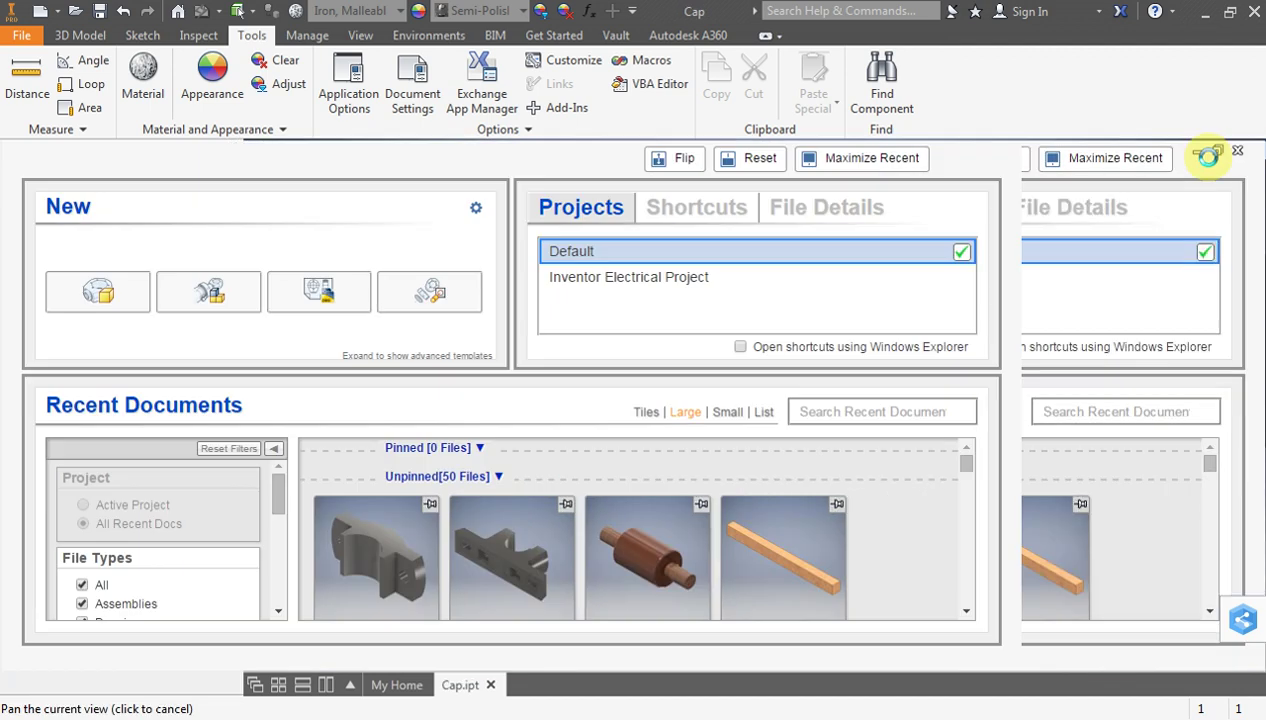
left_click(104, 296)
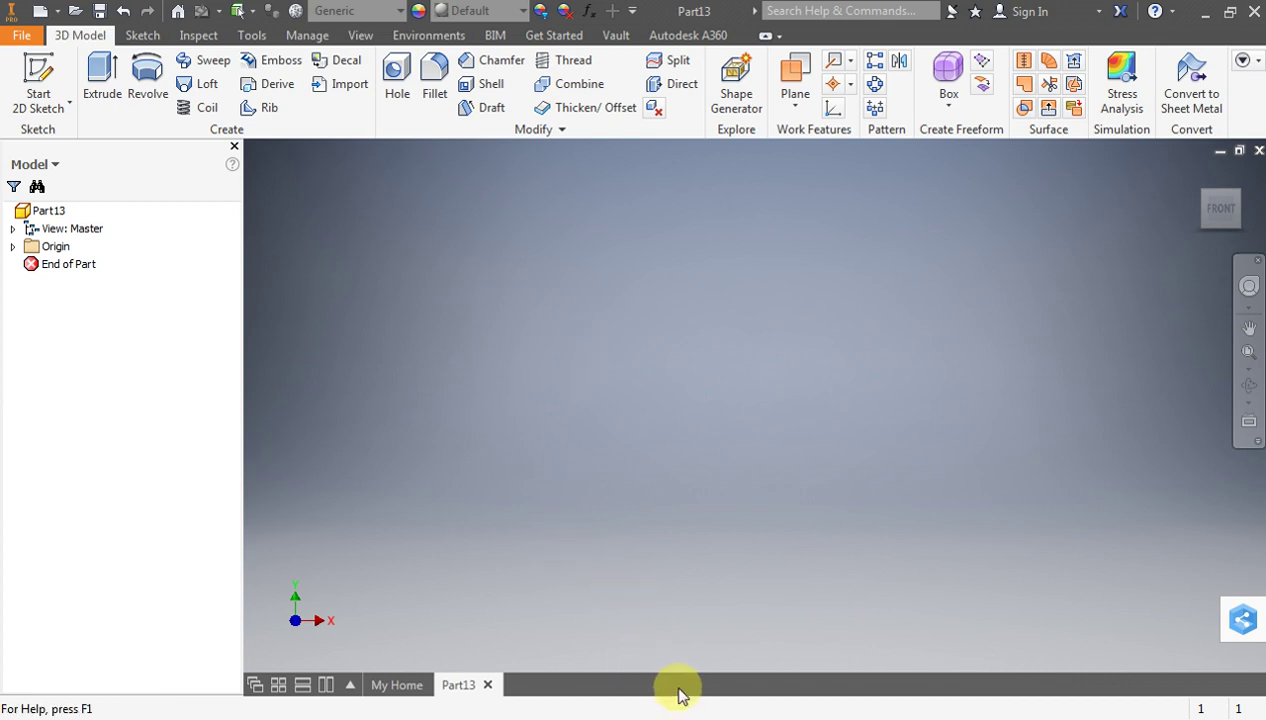
left_click(703, 714)
scroll(607, 400, "down", 2, "ctrl")
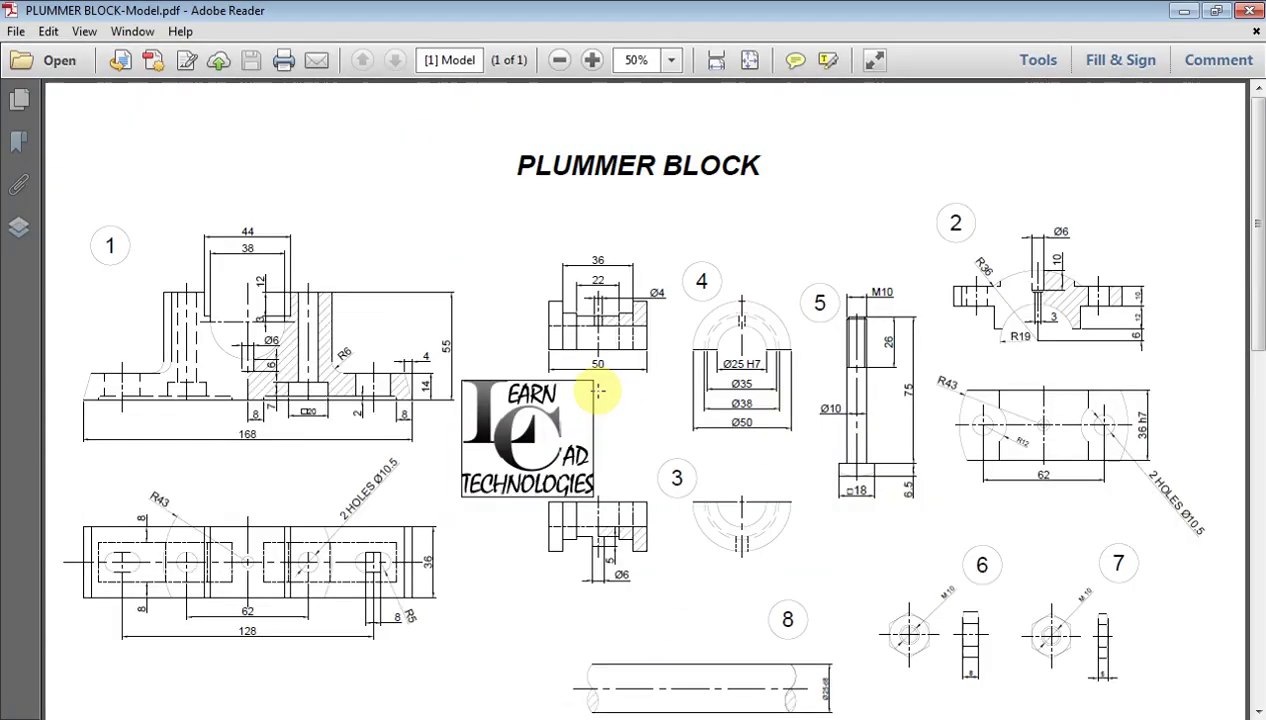
scroll(480, 381, "up", 1, "ctrl")
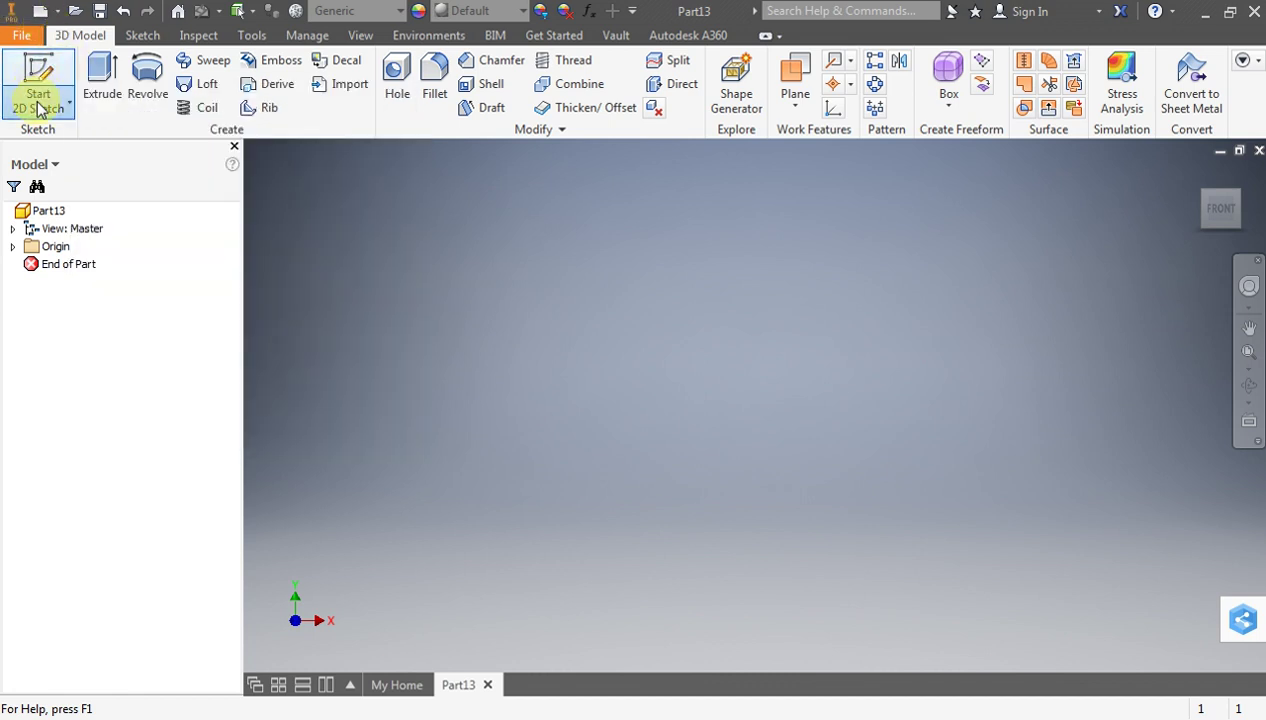
Start a 2D sketch on the XZ plane and return the ViewCube to the Top view
left_click(38, 98)
left_click(40, 140)
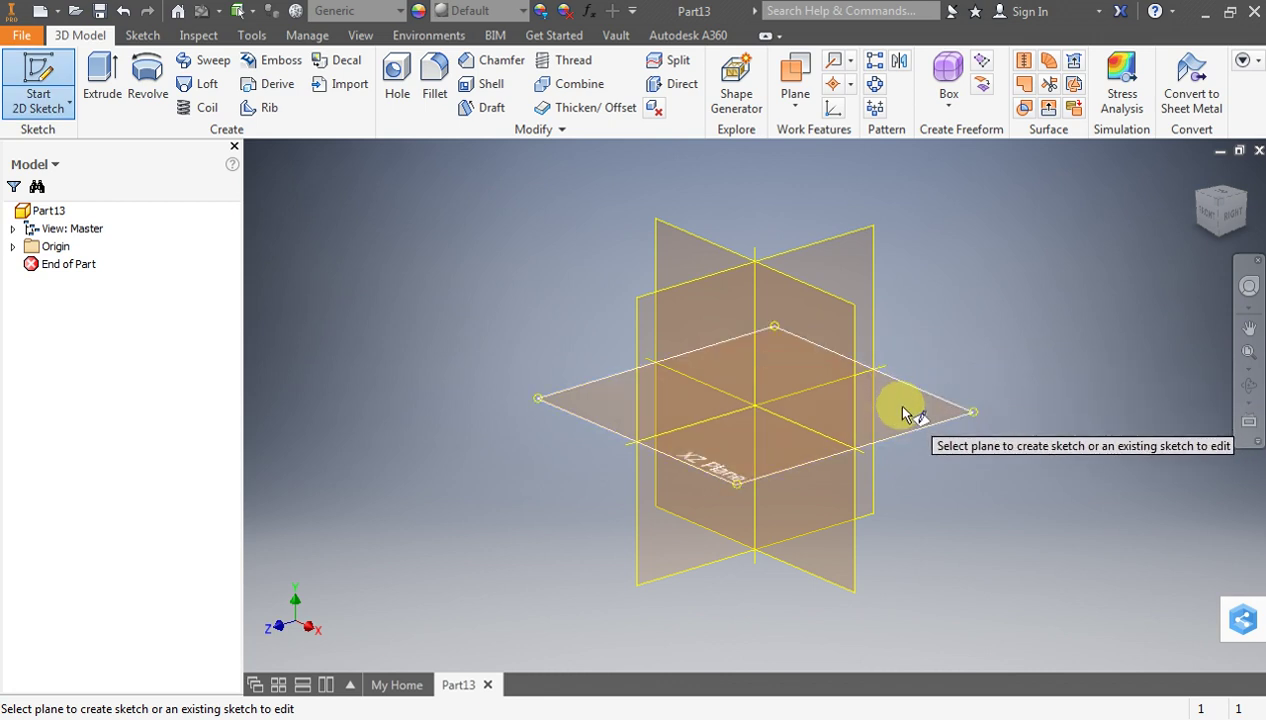
left_click(943, 415)
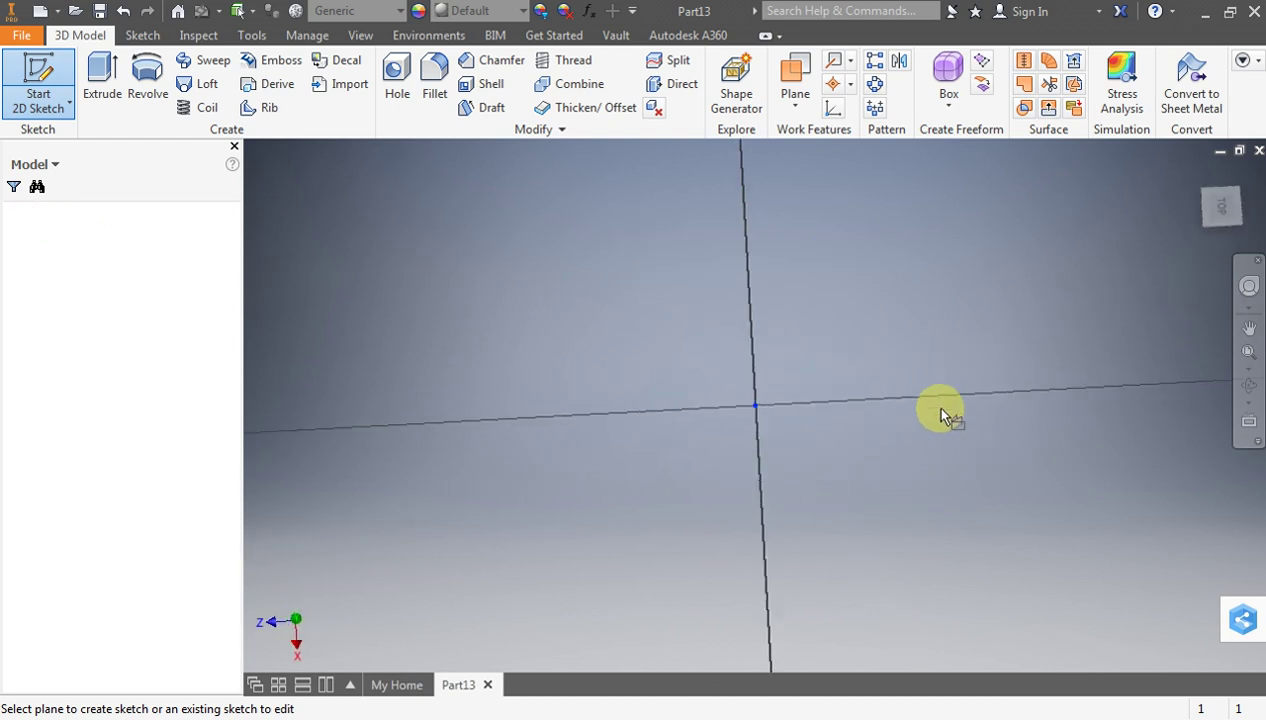
left_click(1248, 178)
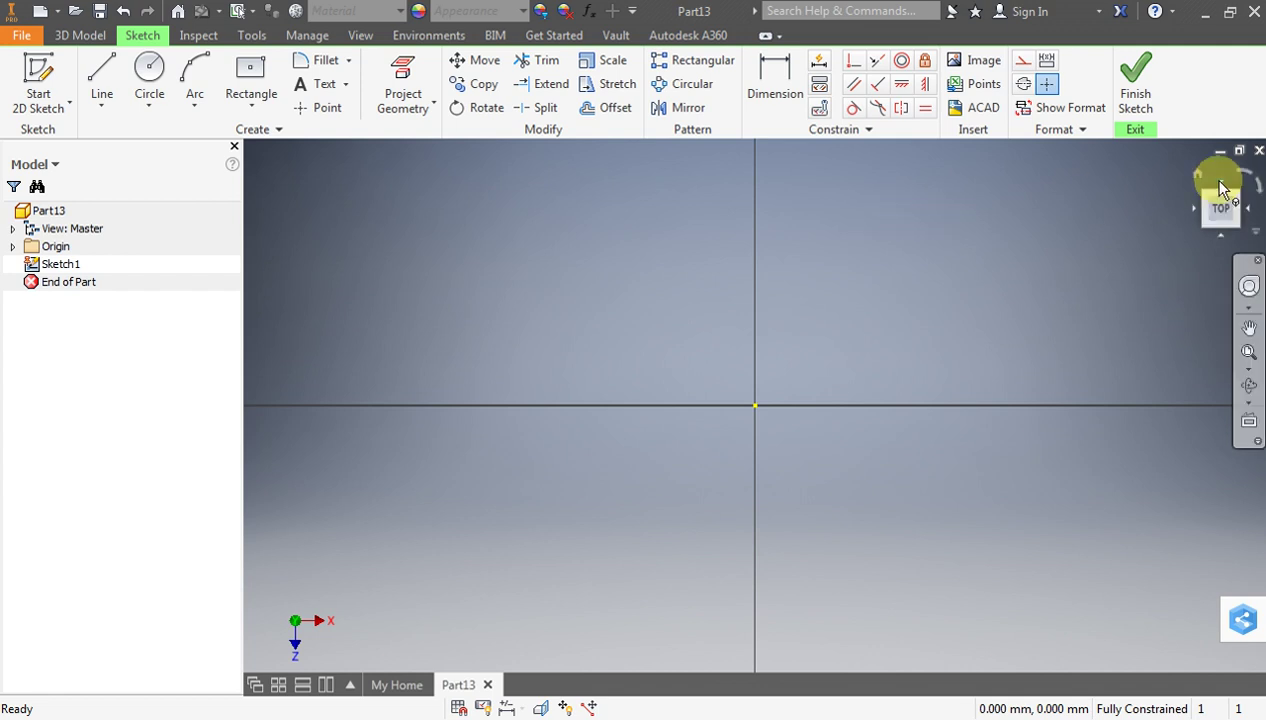
left_click(1236, 229)
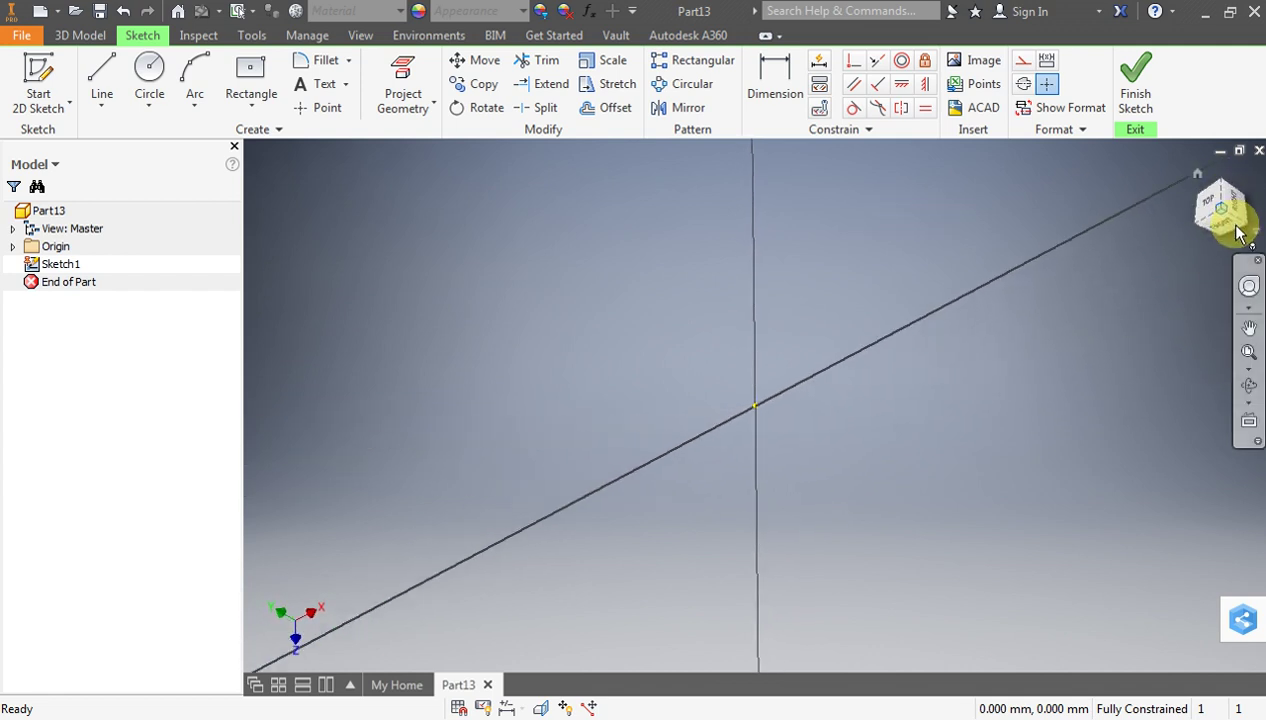
left_click(1212, 208)
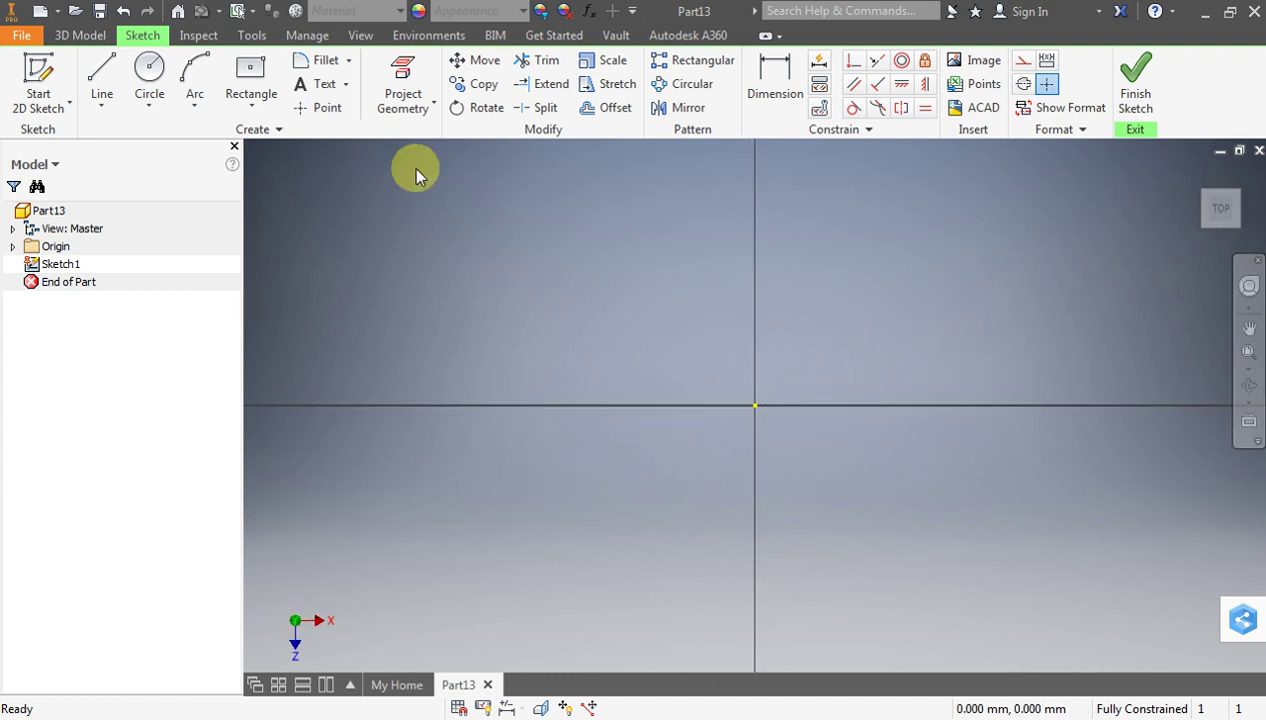
left_click(100, 72)
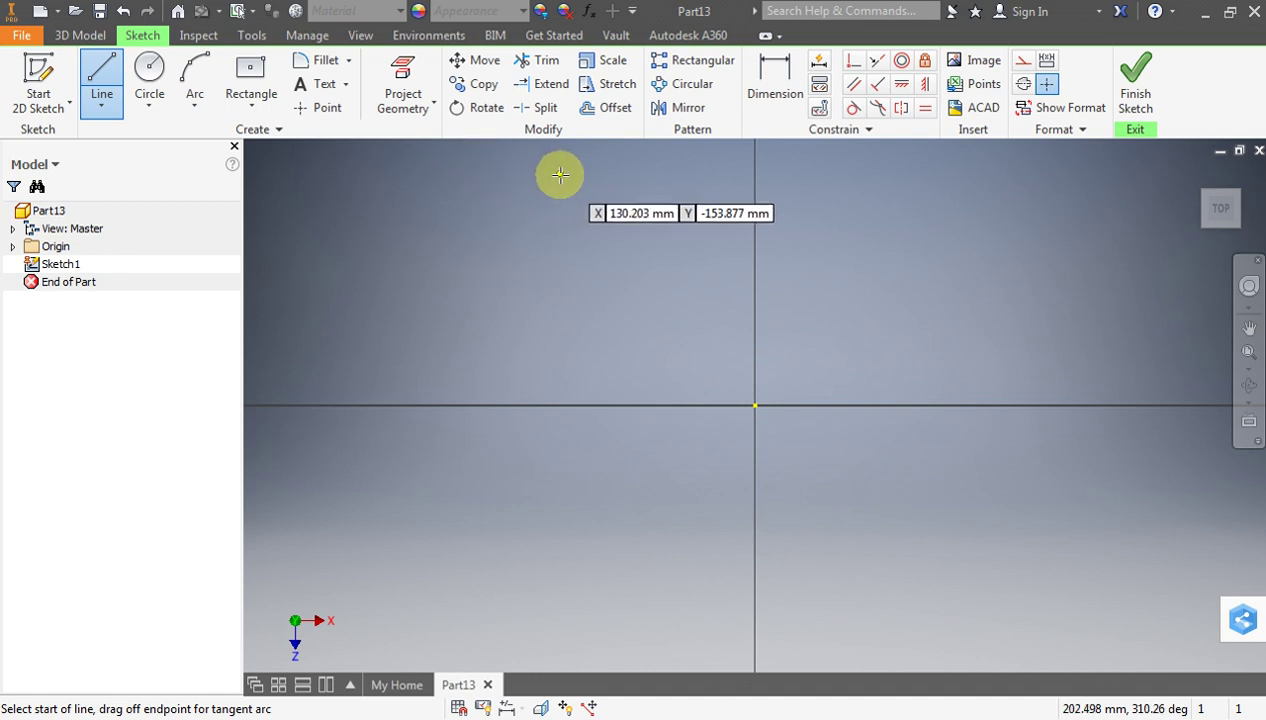
left_click(755, 357)
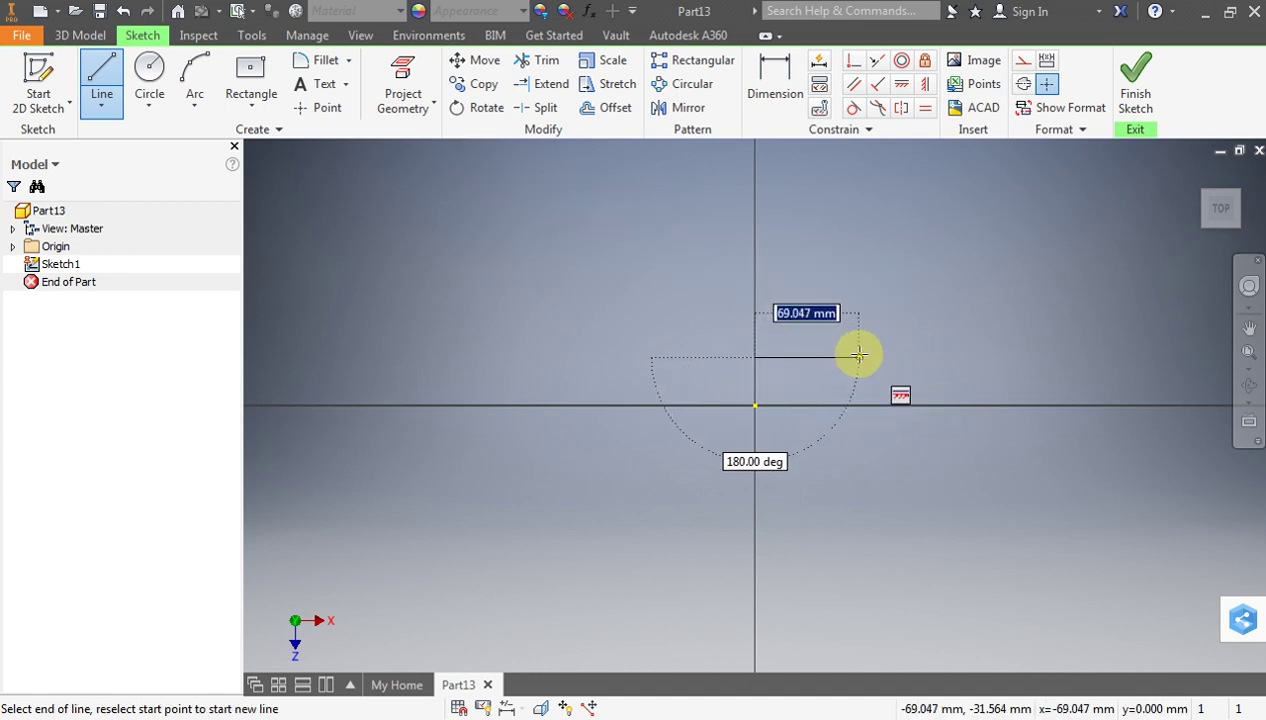
left_click(858, 357)
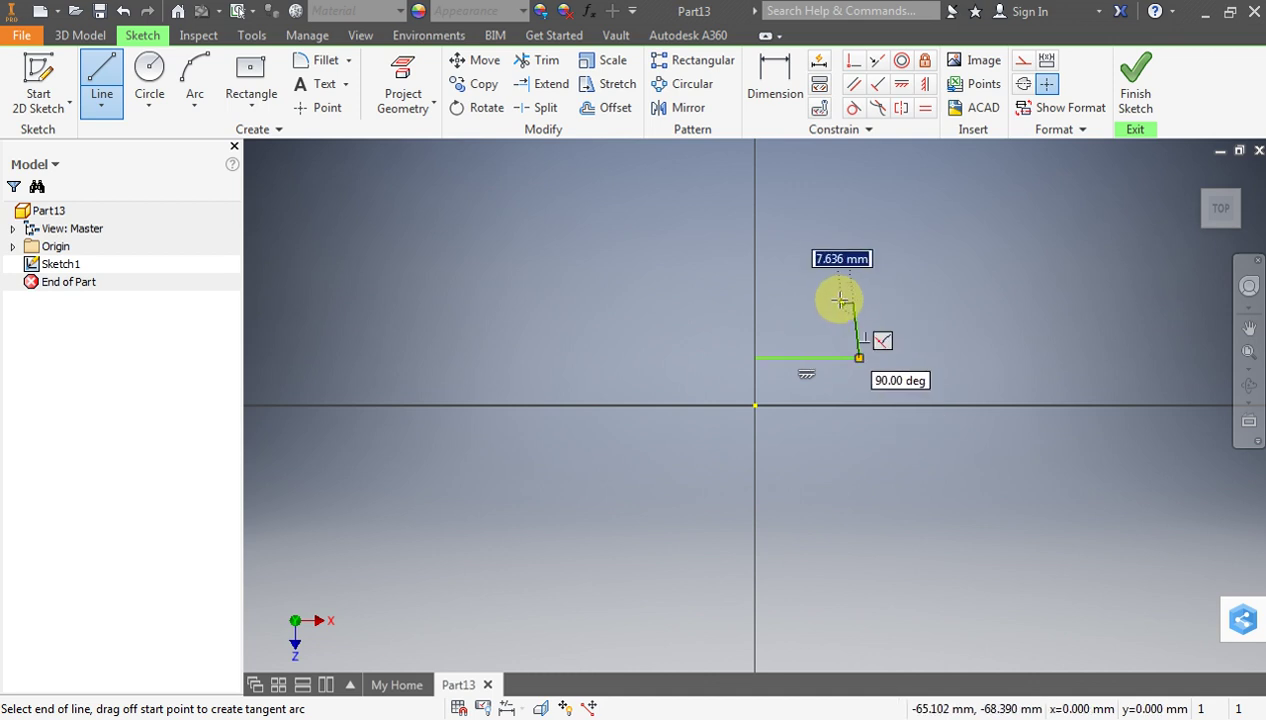
left_click(855, 307)
key("Escape")
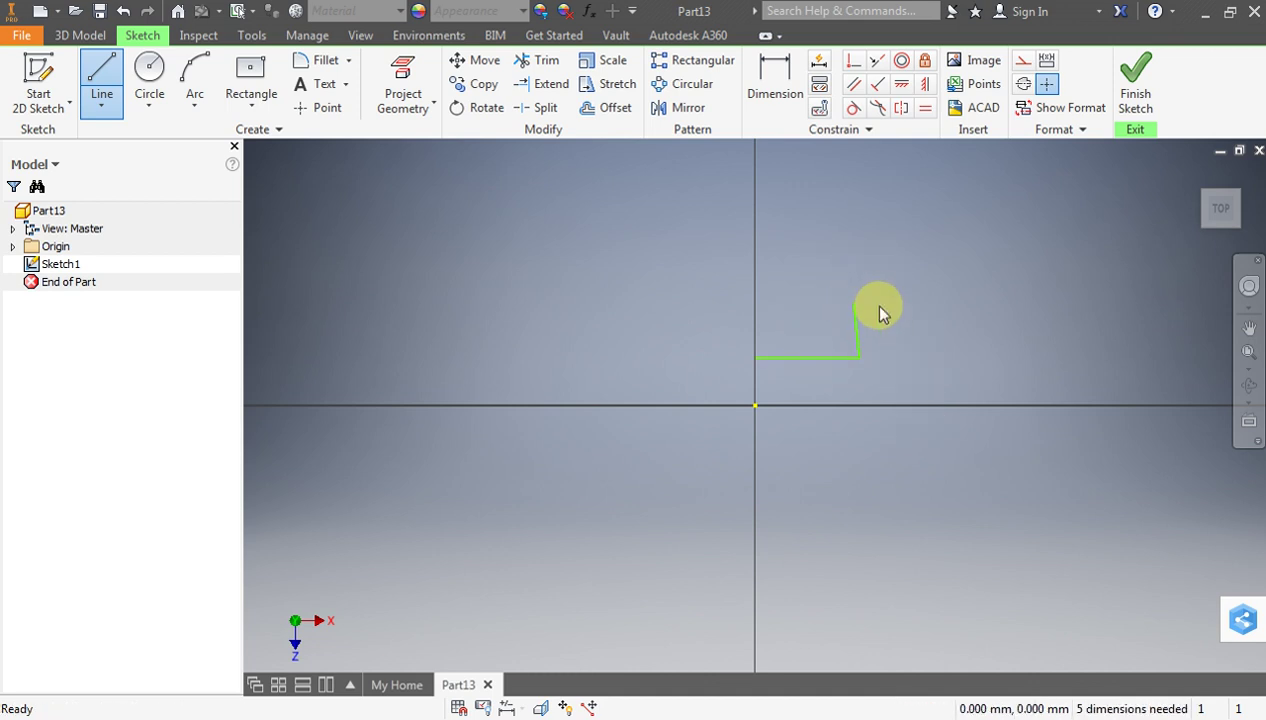
key("ctrl+z")
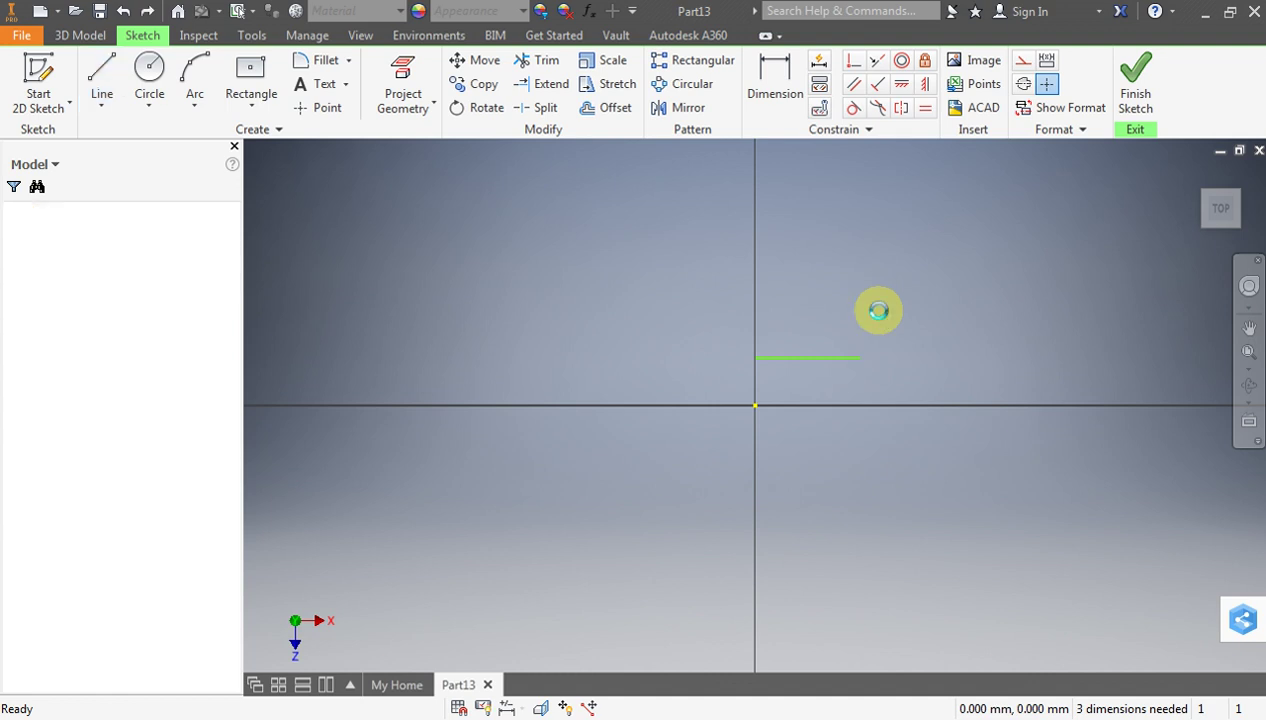
left_click(102, 80)
left_click(755, 317)
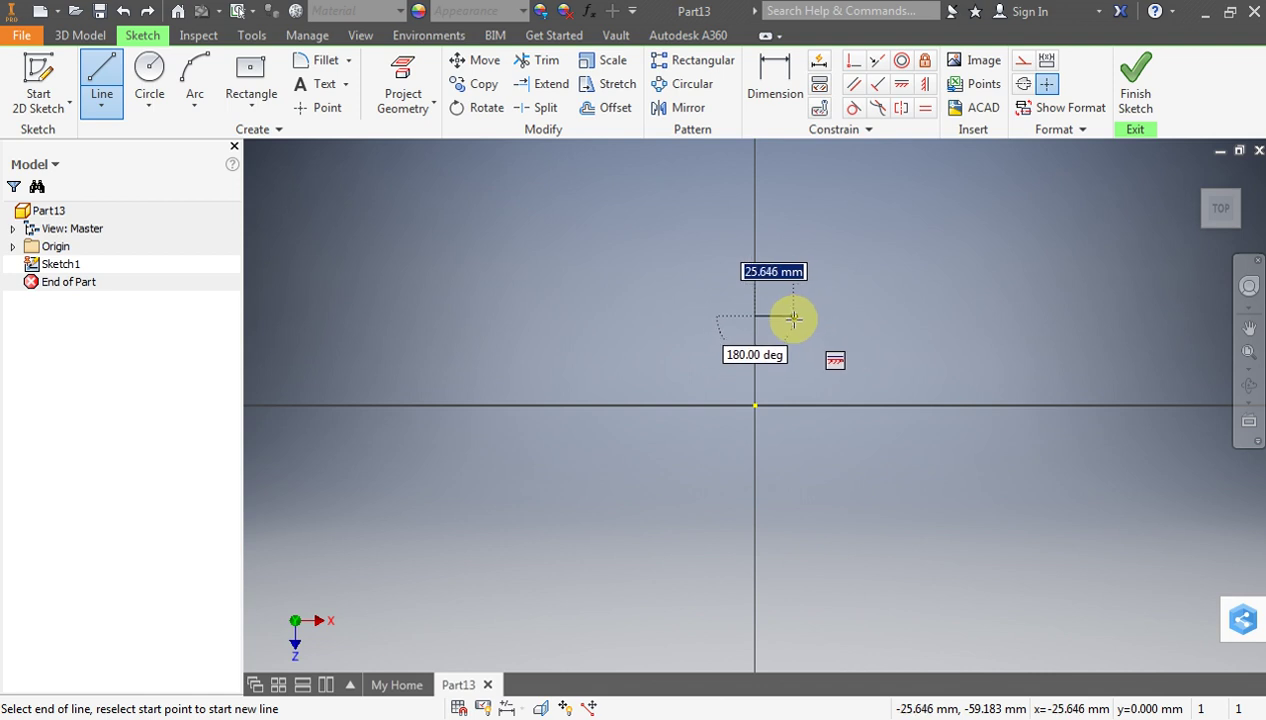
key("Escape")
scroll(878, 470, "up", 2)
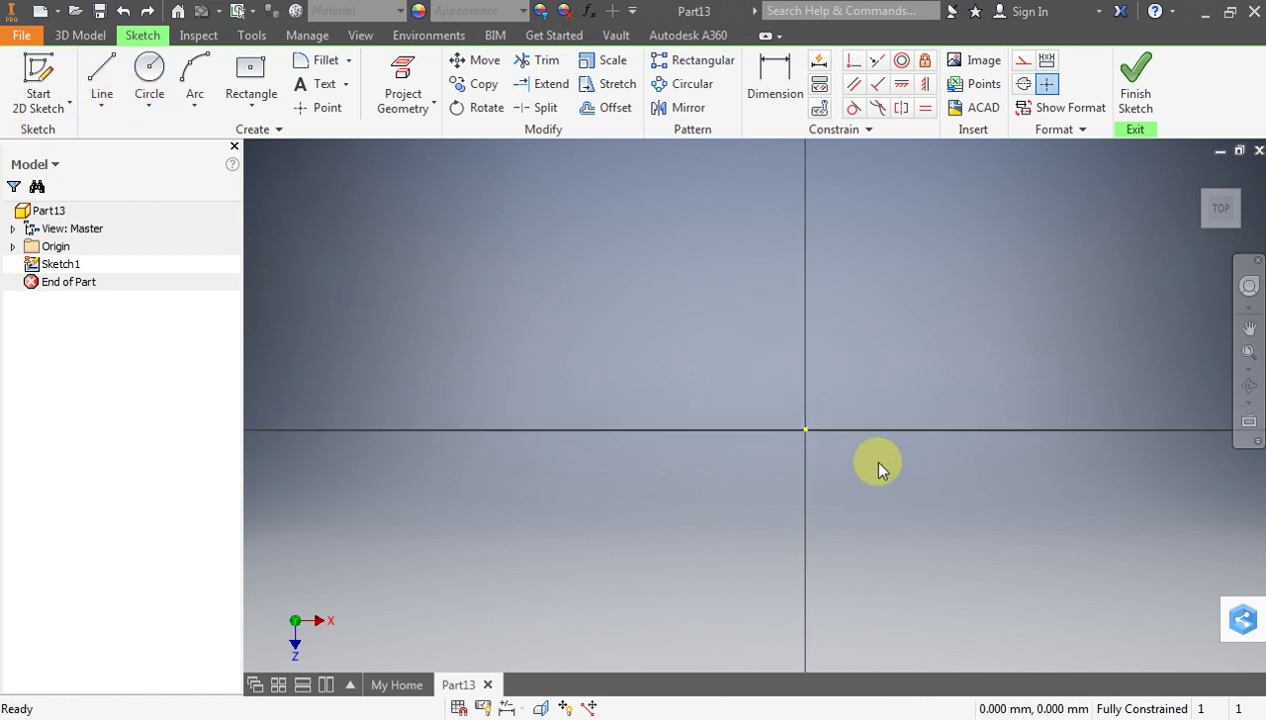
left_click(102, 85)
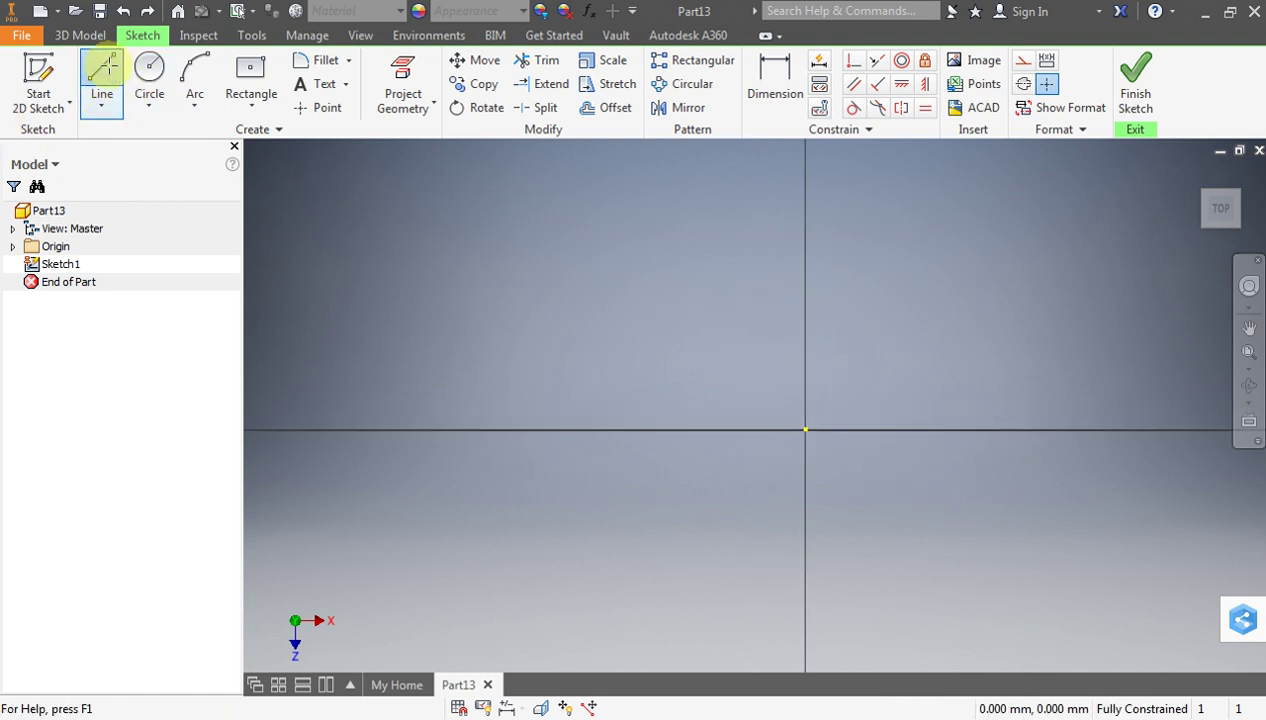
left_click(808, 398)
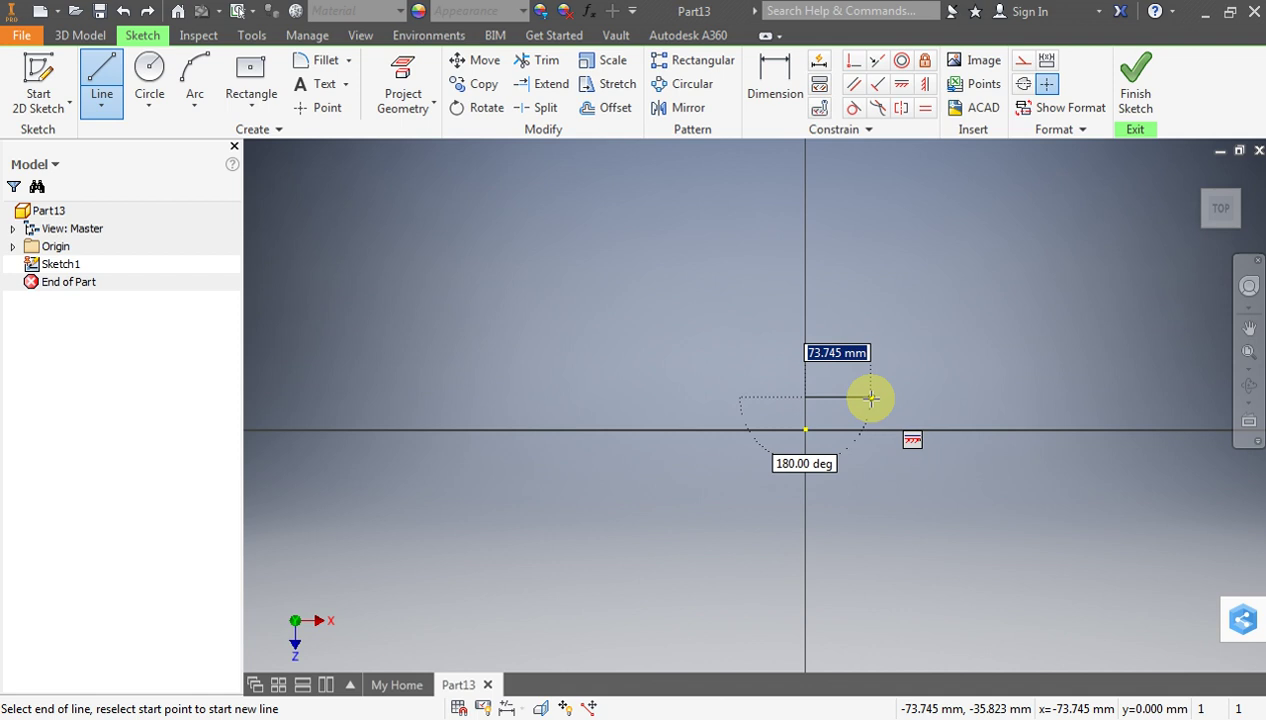
type("20")
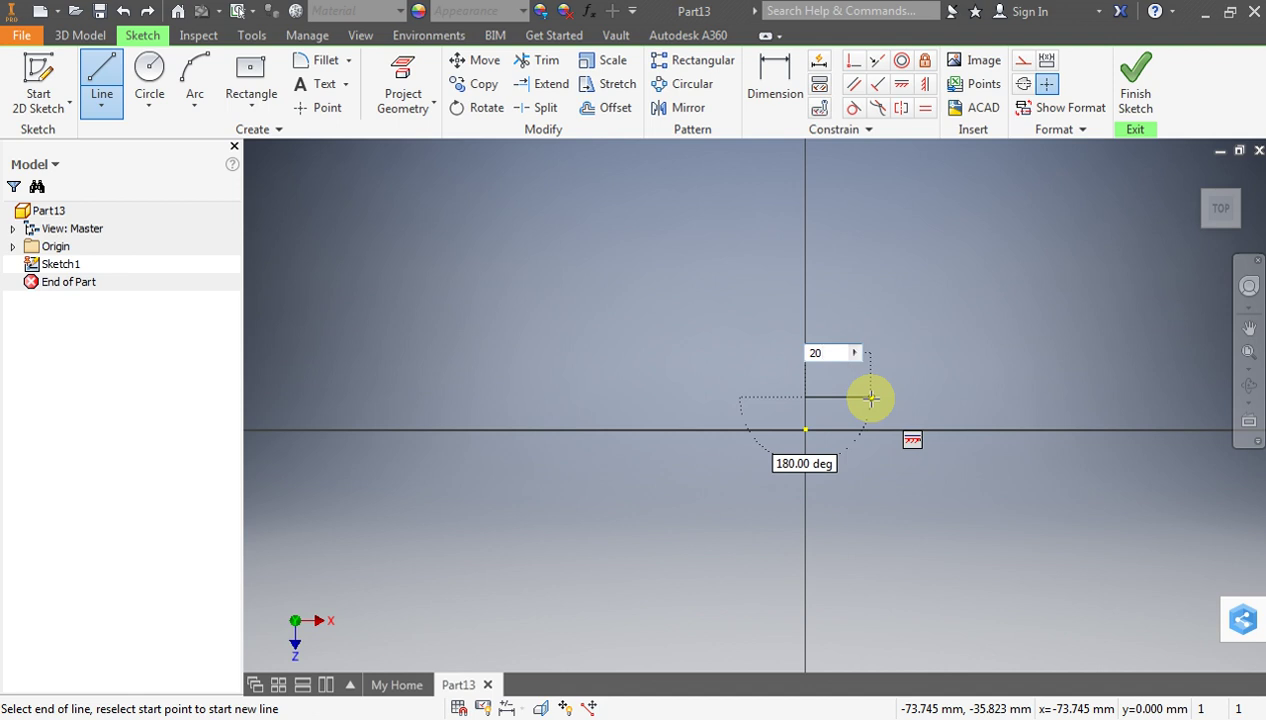
key("Escape")
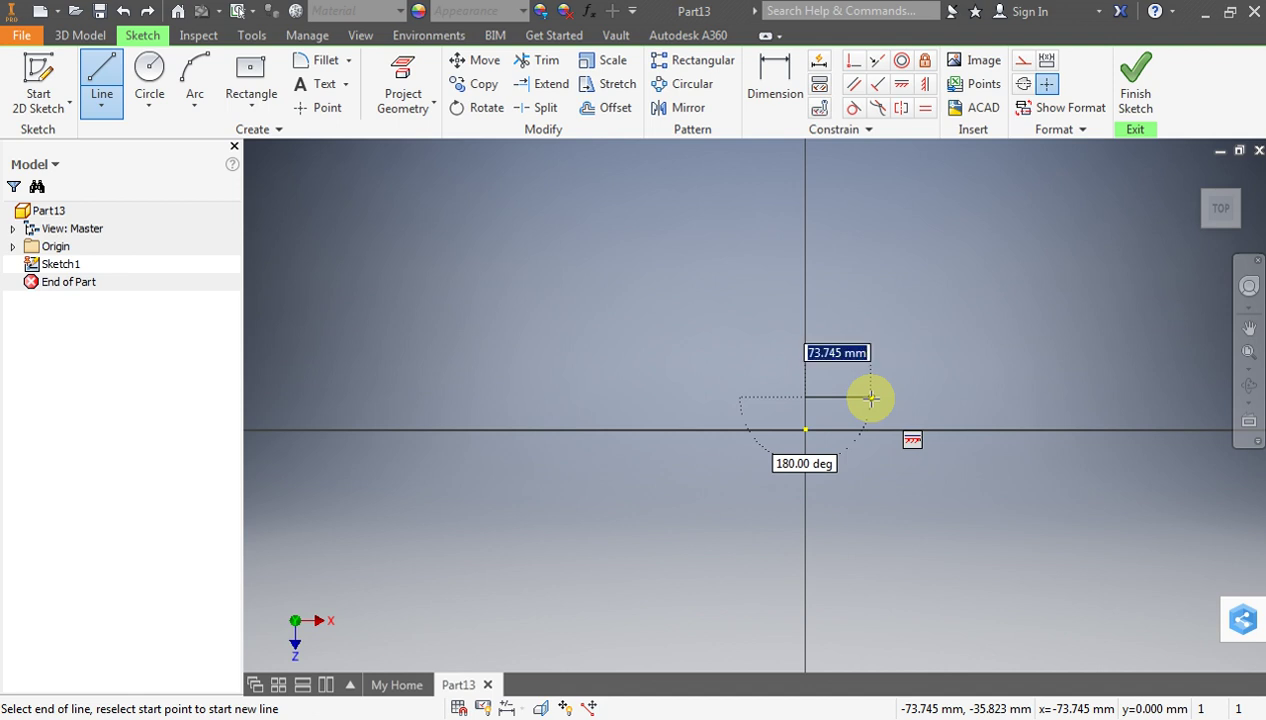
key("Escape")
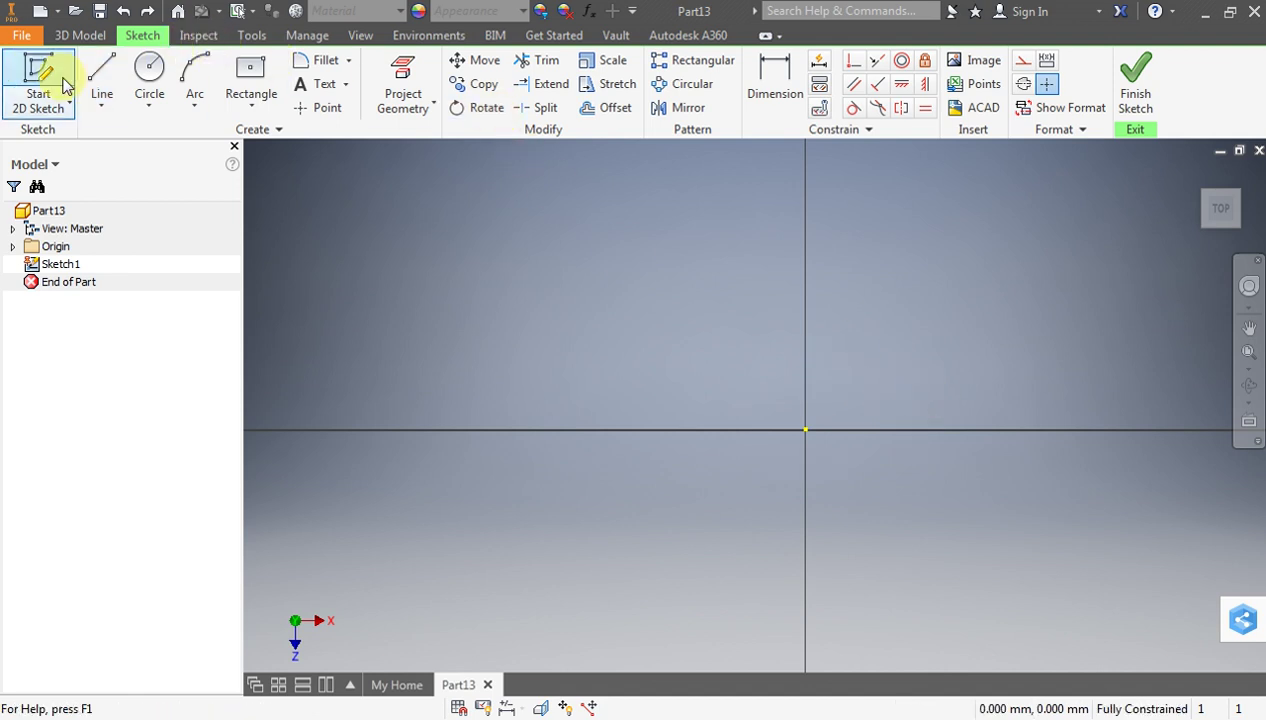
Begin the profile with a 25 mm vertical line up from the horizontal axis
left_click(101, 78)
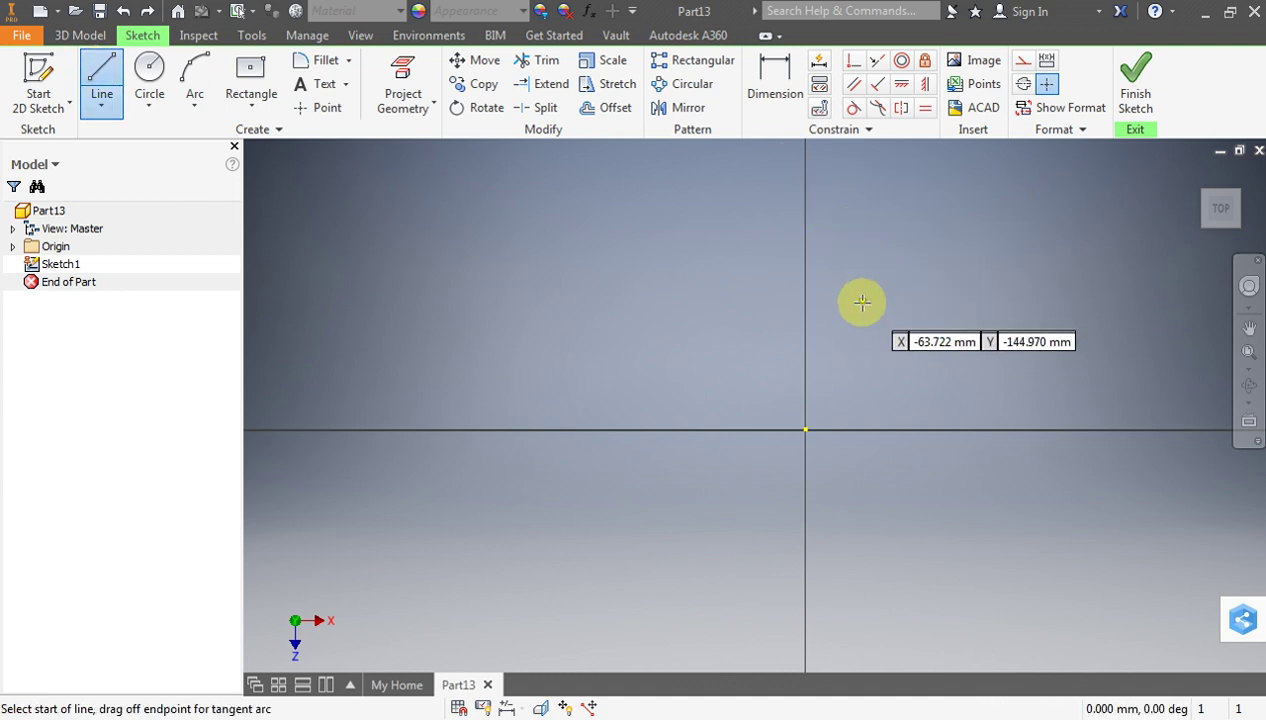
left_click(845, 430)
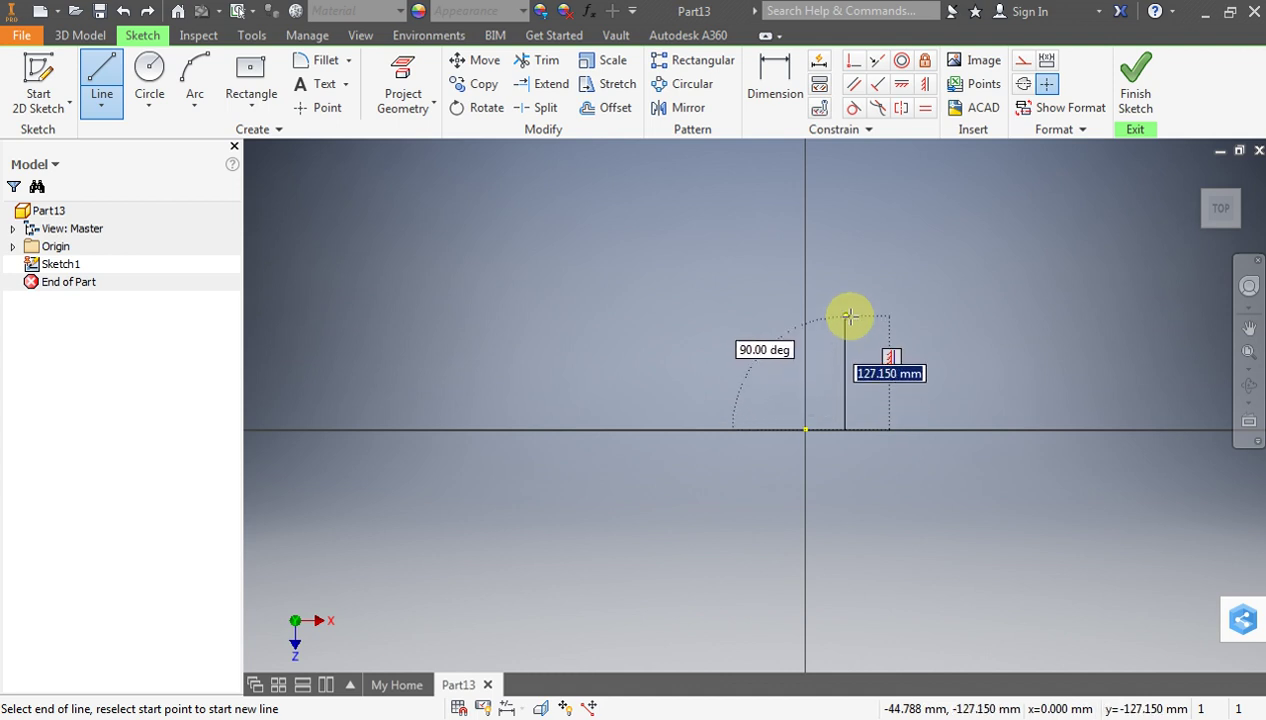
type("1")
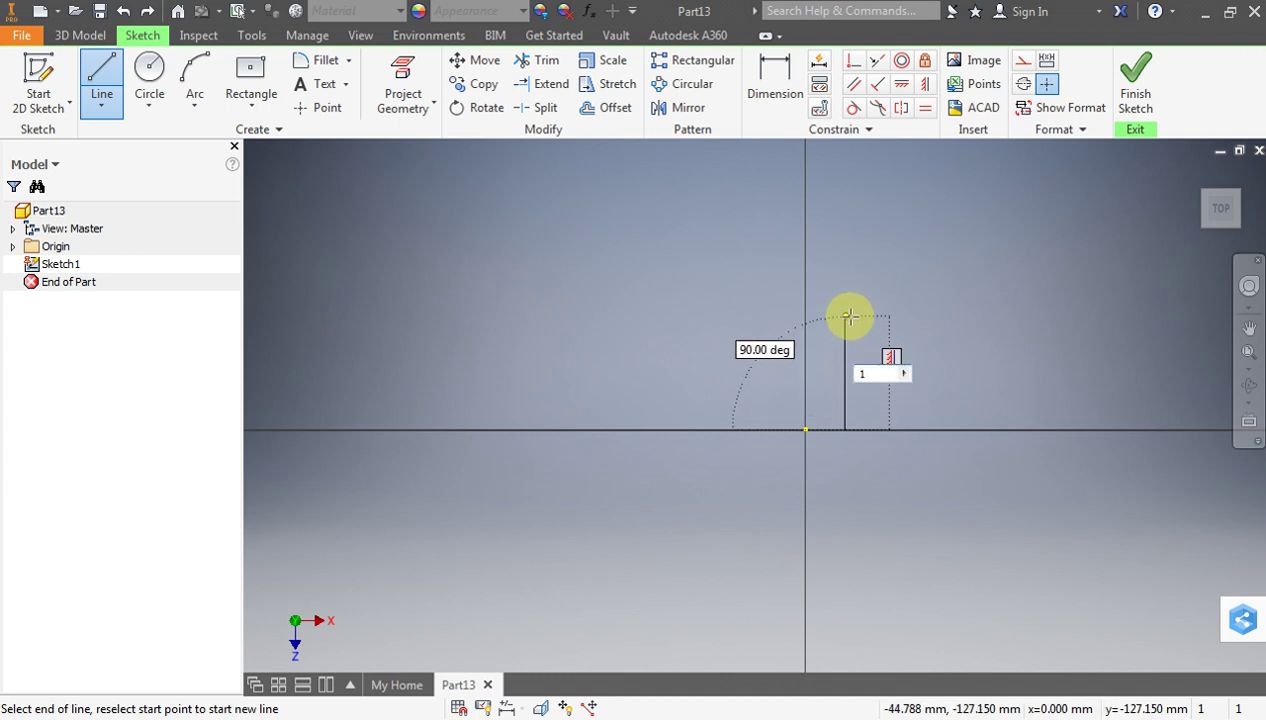
type("25")
key("Return")
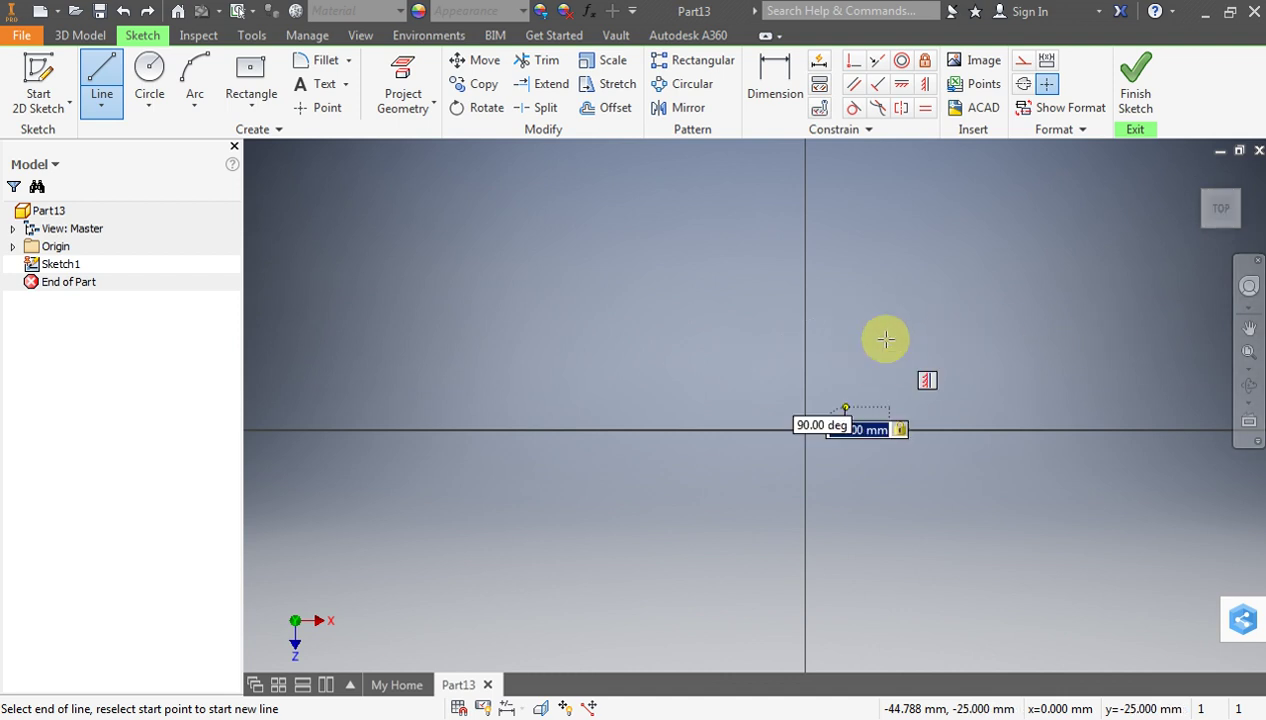
scroll(863, 419, "down", 1)
scroll(849, 418, "down", 3)
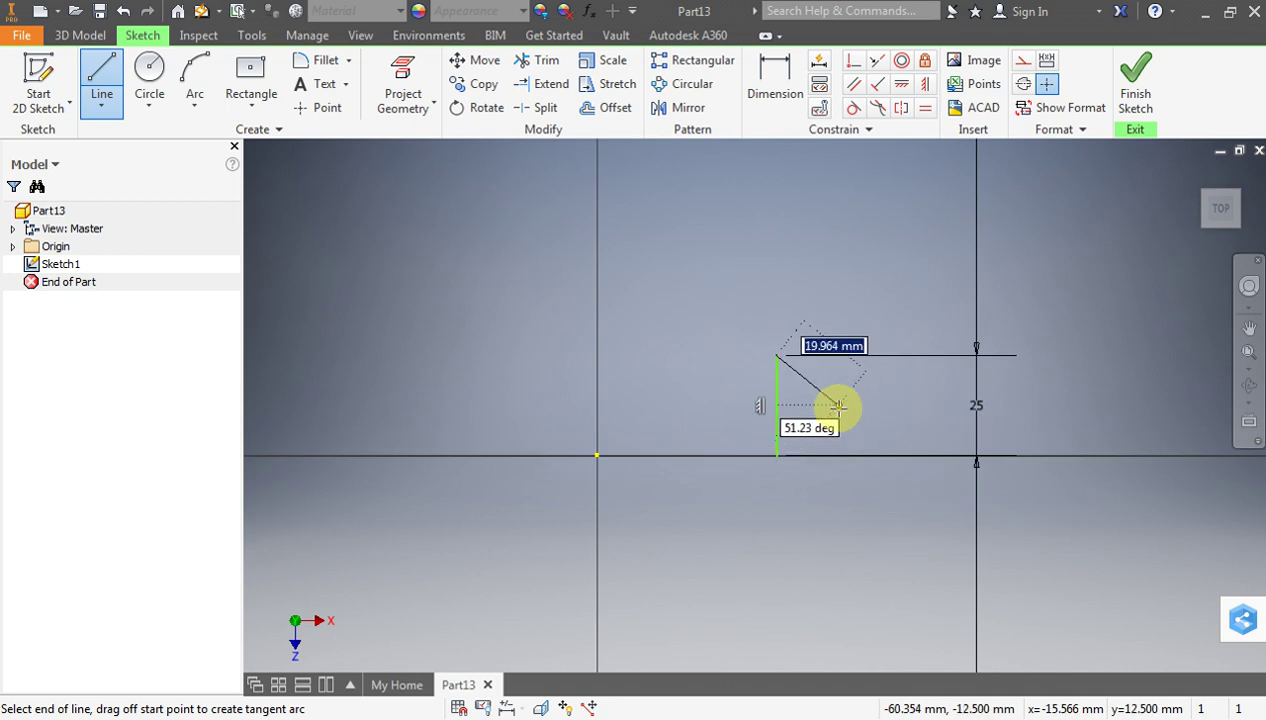
scroll(840, 410, "down", 3)
scroll(837, 405, "up", 2)
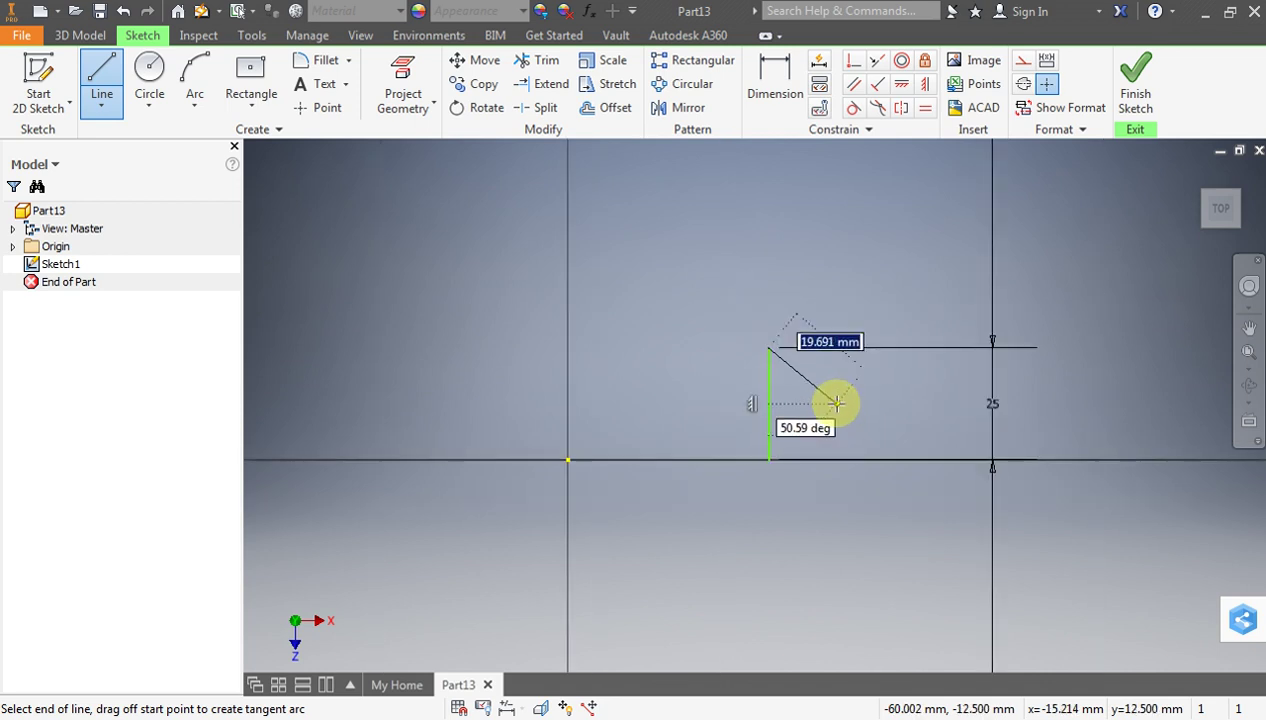
Draw the remaining corners of the stepped outline down to the baseline
left_click(852, 348)
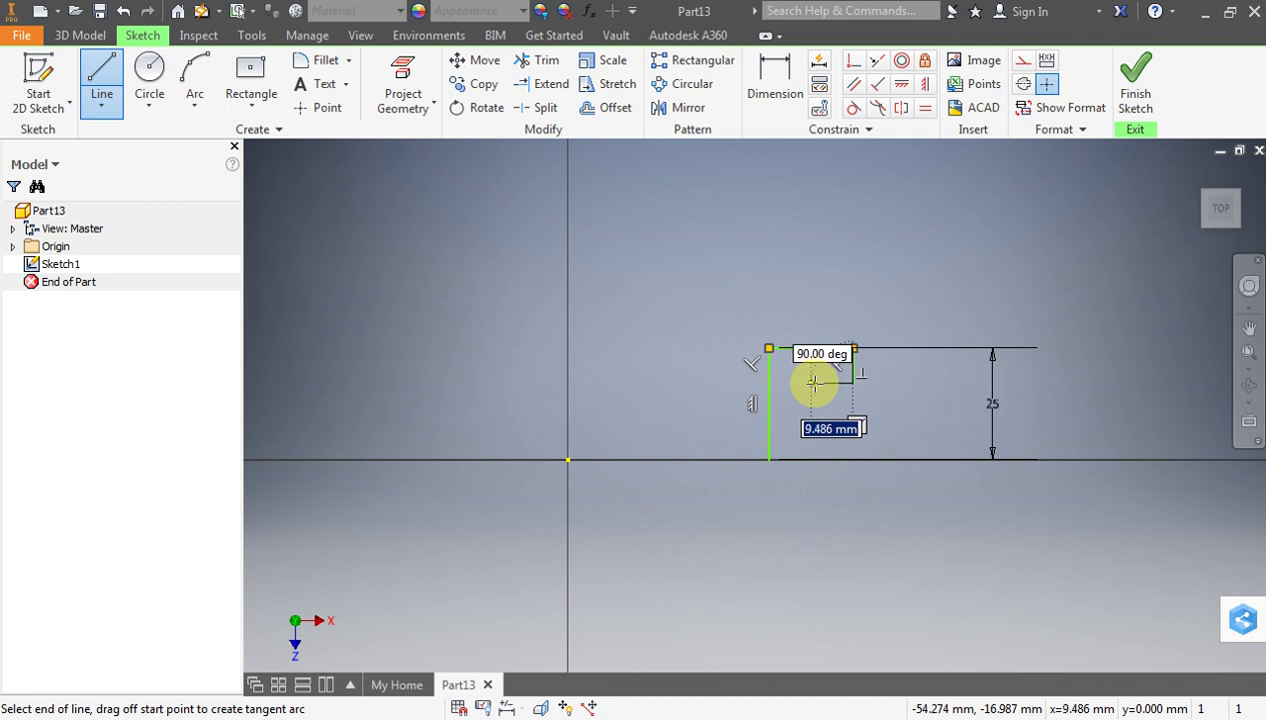
left_click(818, 381)
left_click(811, 384)
left_click(811, 411)
left_click(790, 411)
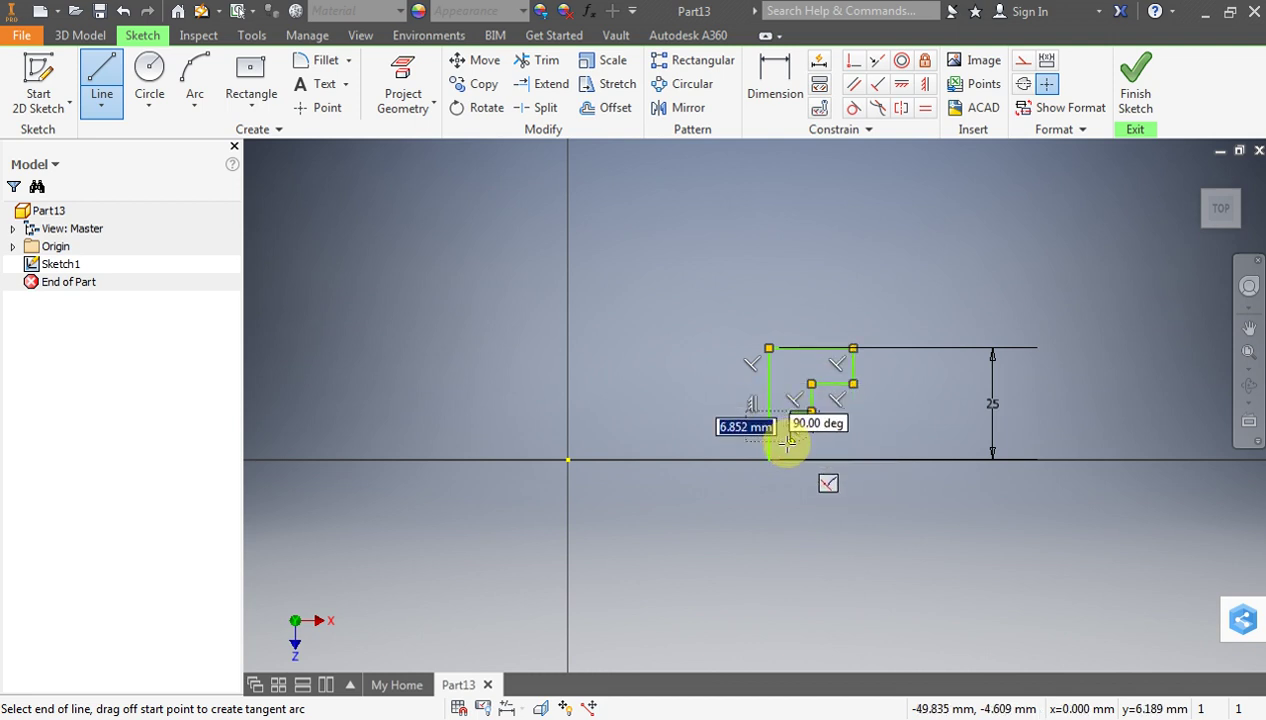
left_click(790, 460)
key("Escape")
key("Escape")
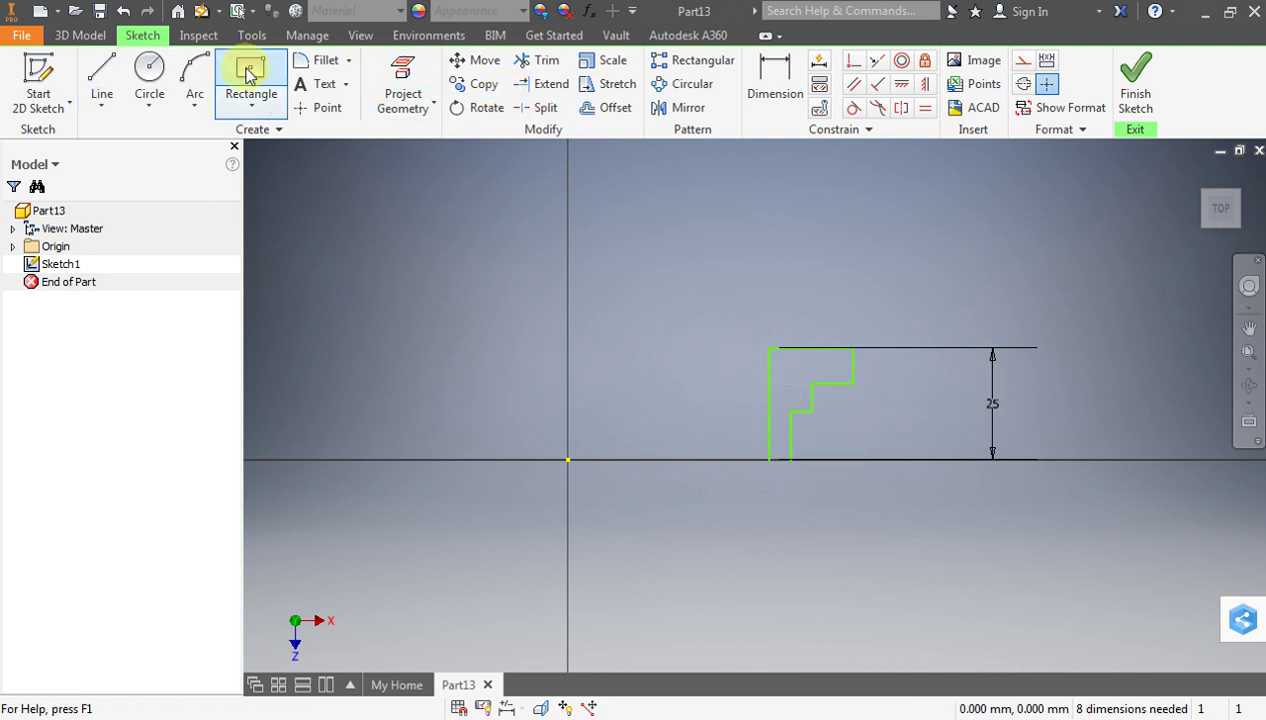
left_click(763, 70)
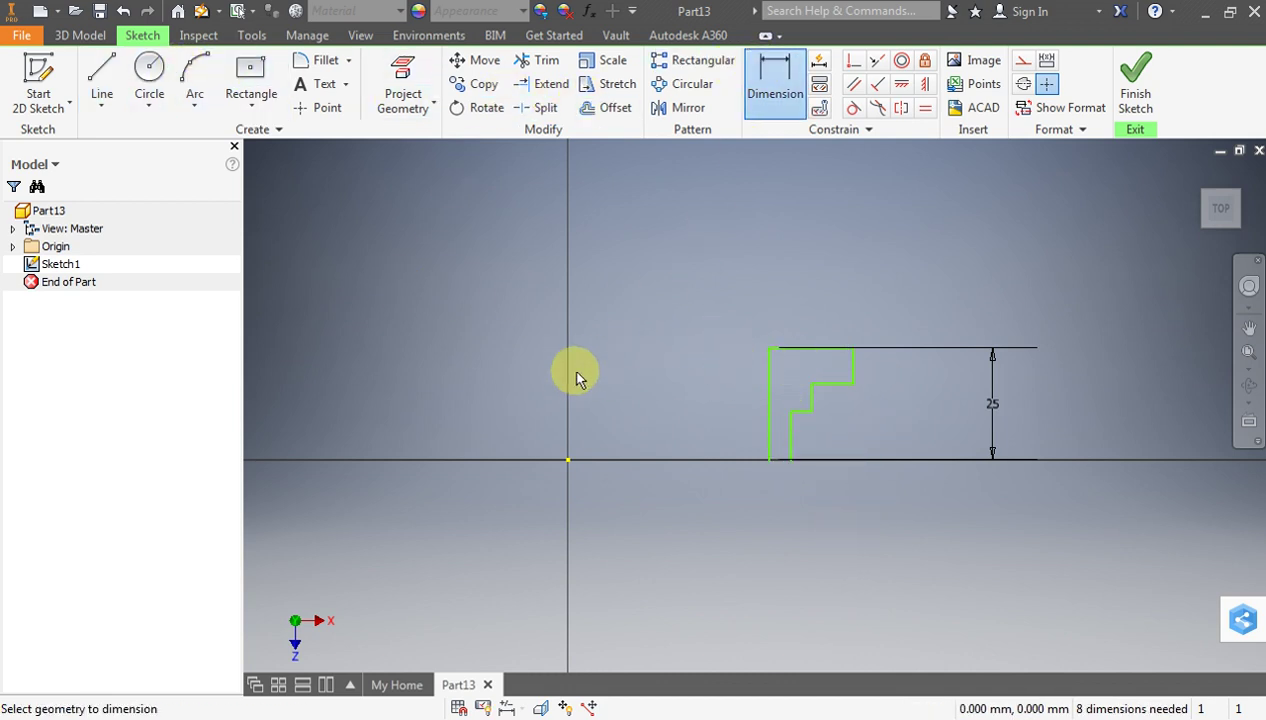
Dimension the left vertical line at 12.5 and the outer step edge at 25 from the origin
left_click(569, 461)
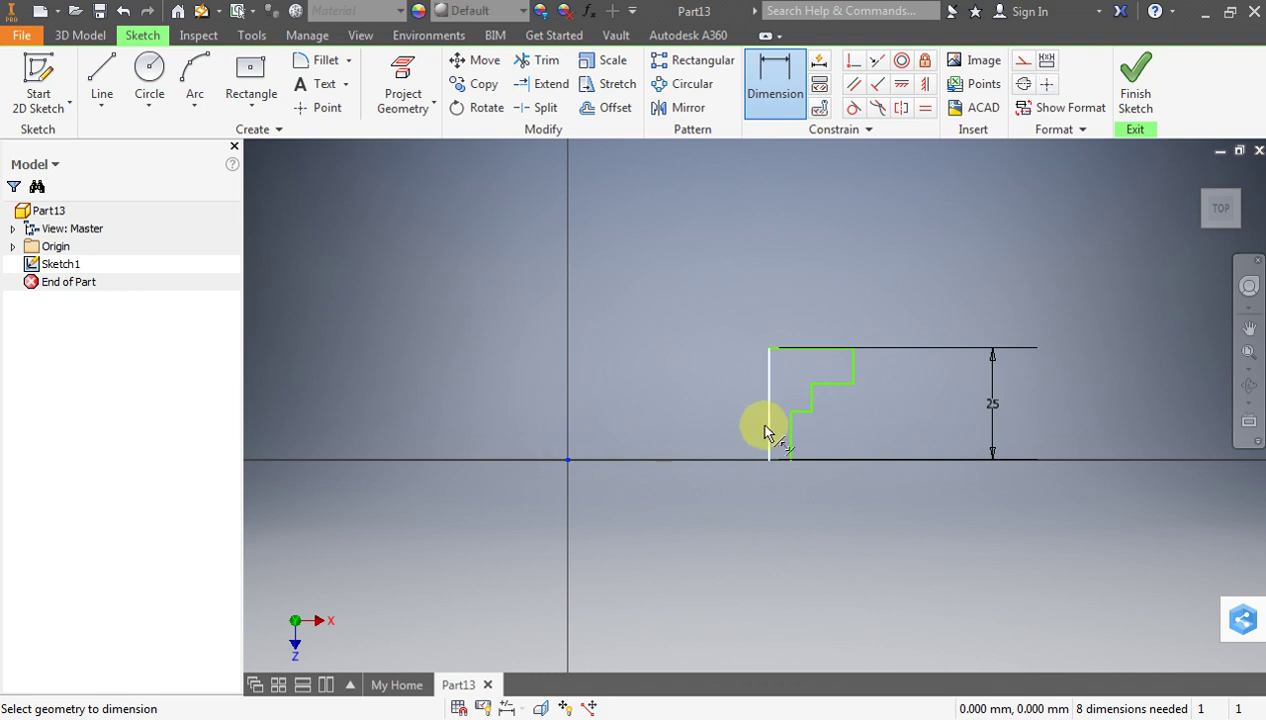
left_click(769, 424)
left_click(666, 289)
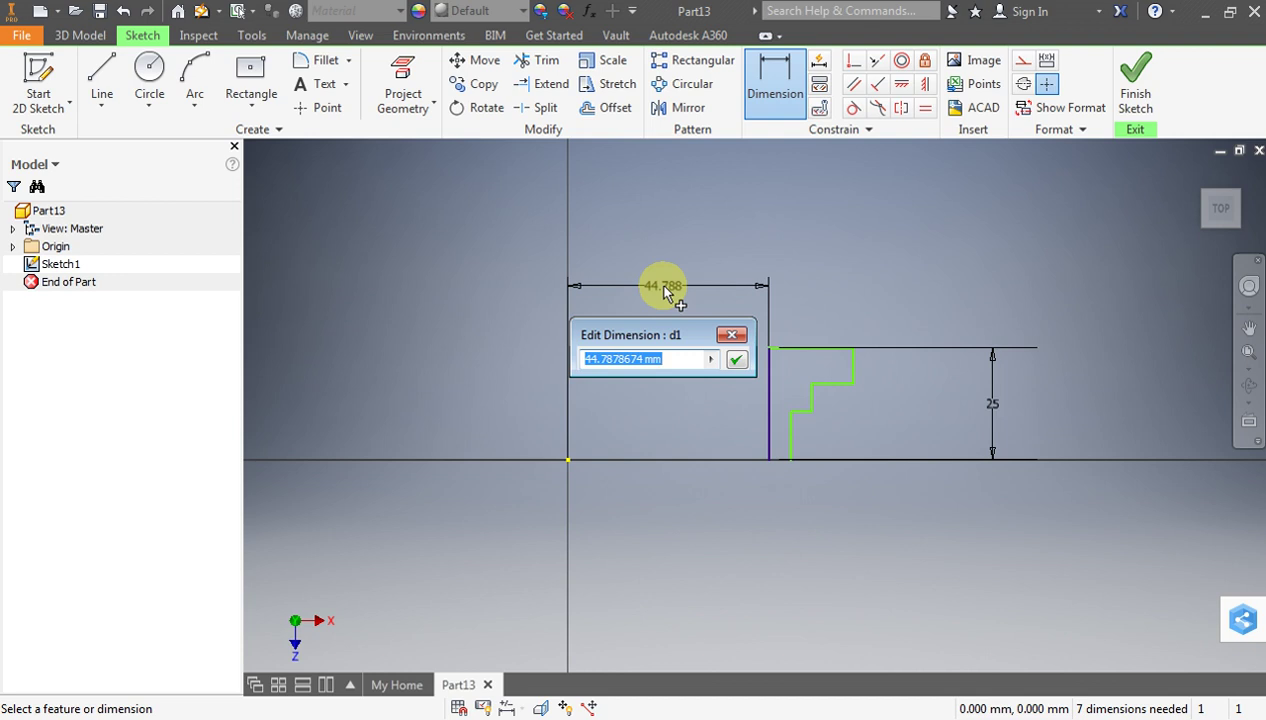
type("12.5")
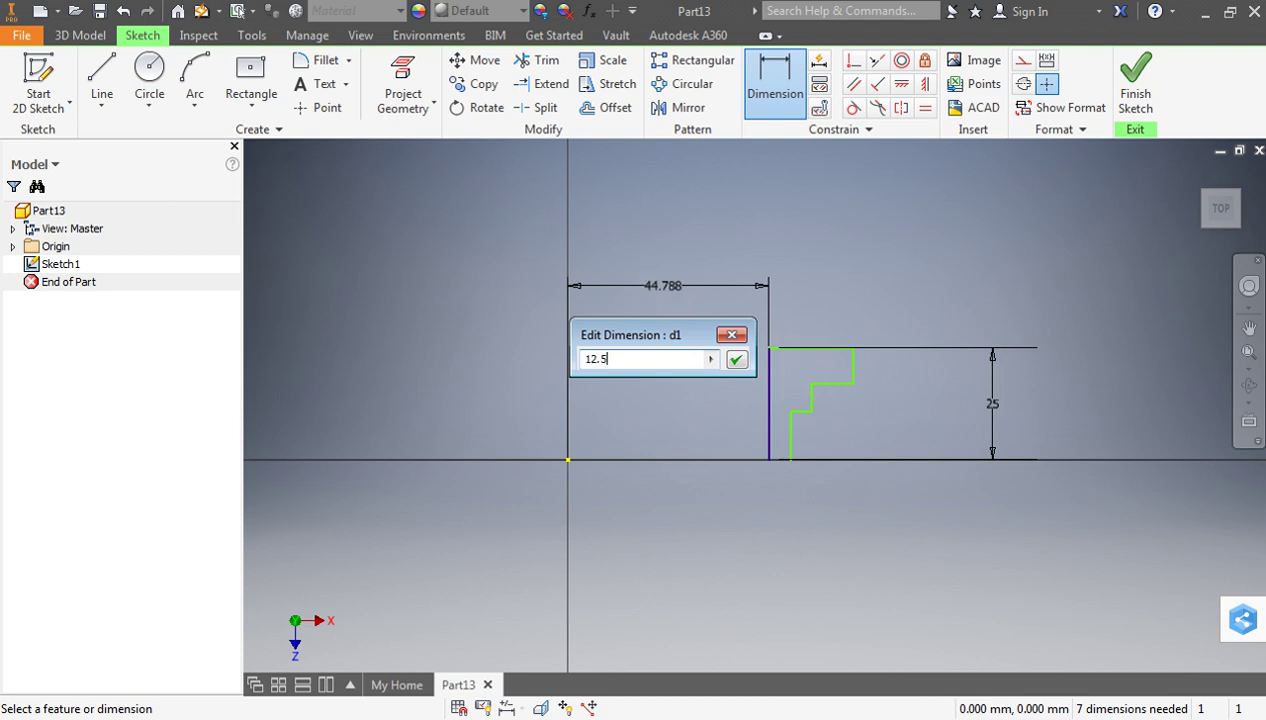
key("Return")
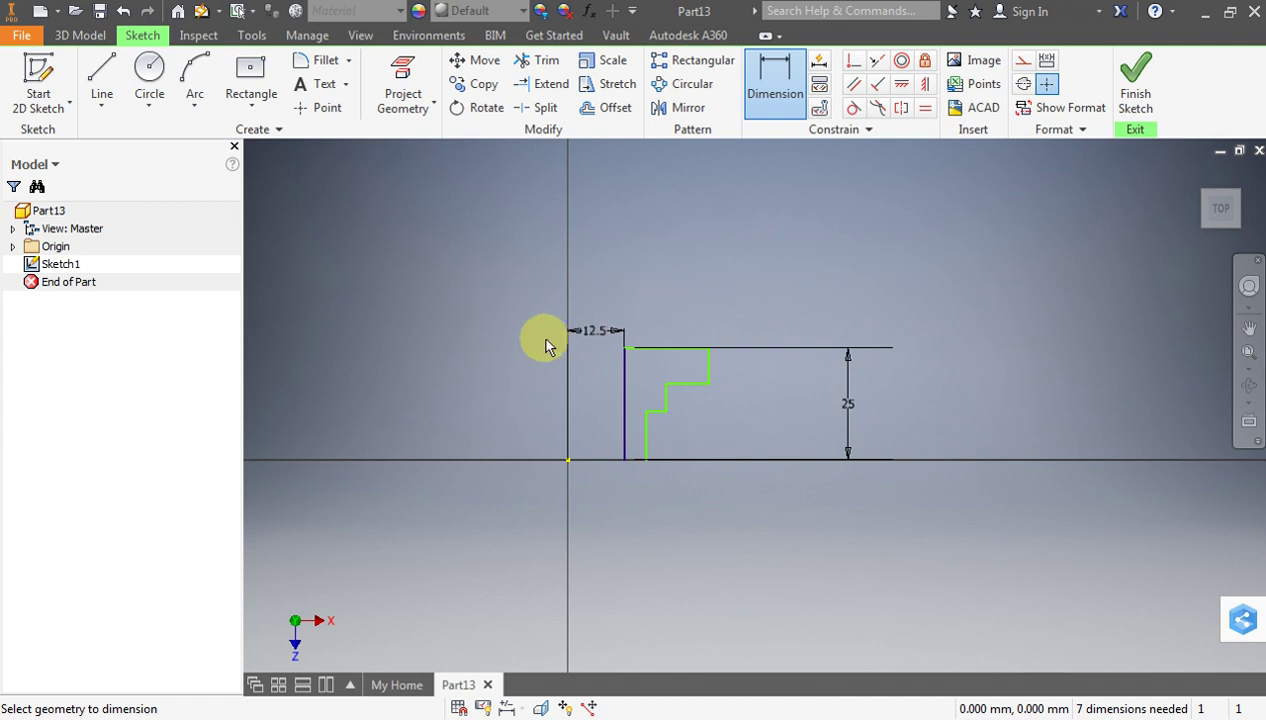
left_click(568, 460)
left_click(707, 372)
left_click(670, 283)
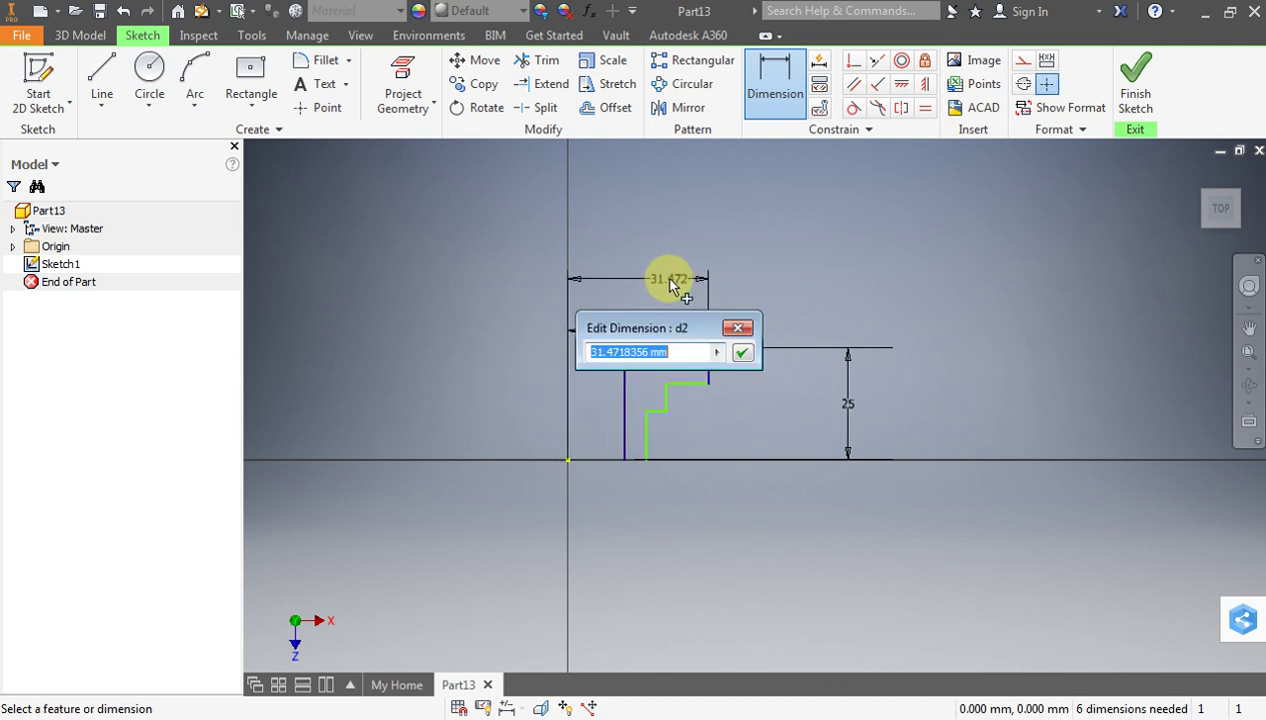
type("25")
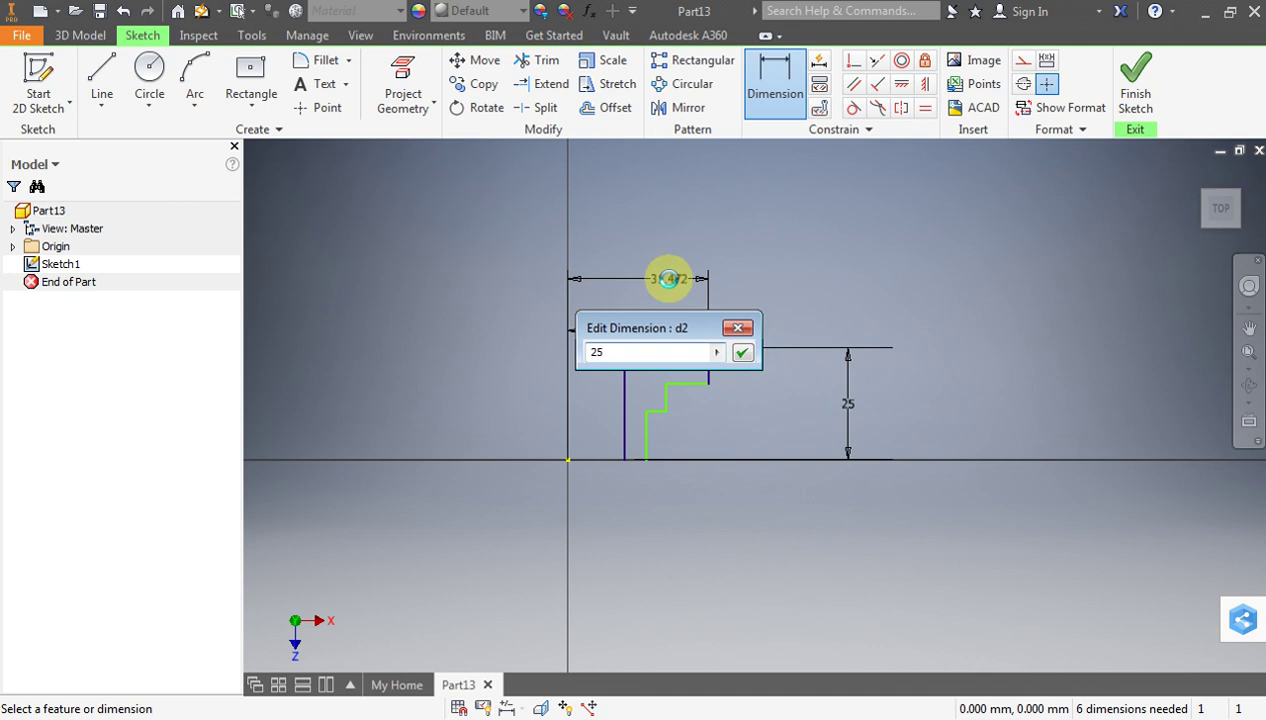
key("Return")
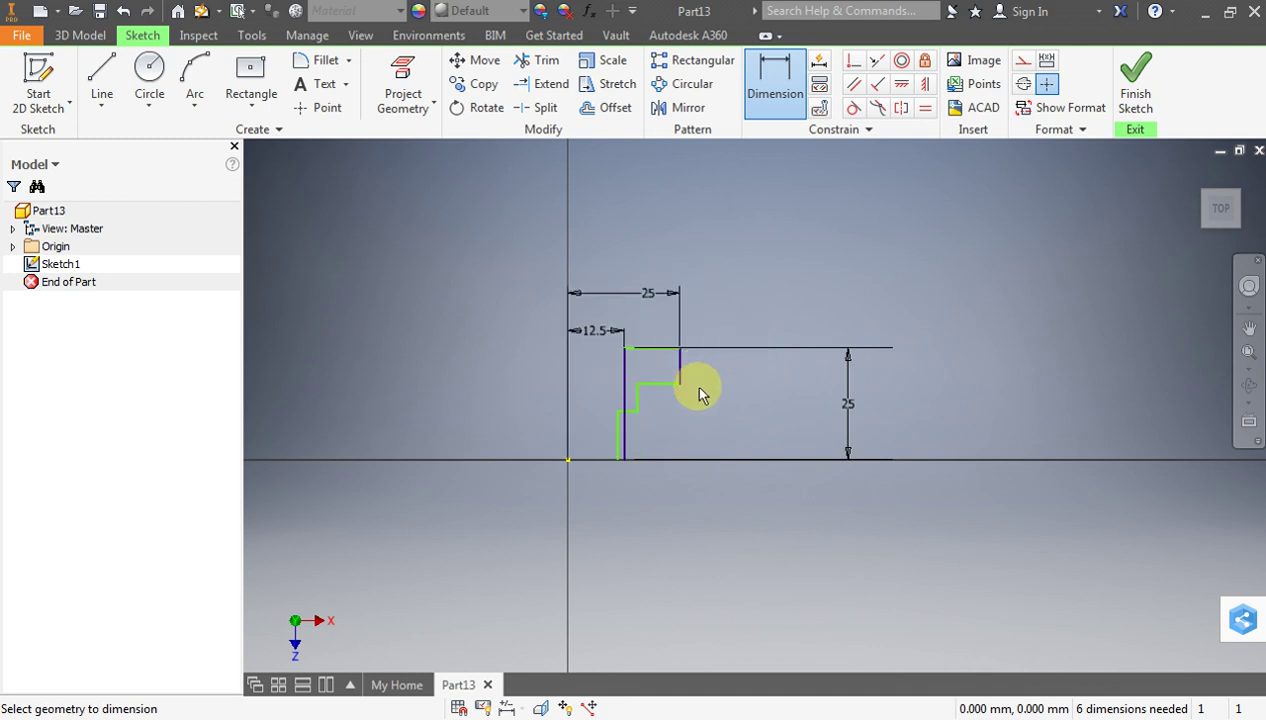
Dimension the inner vertical segments at 19 and 35/2 (17.5) from the axis
left_click(635, 400)
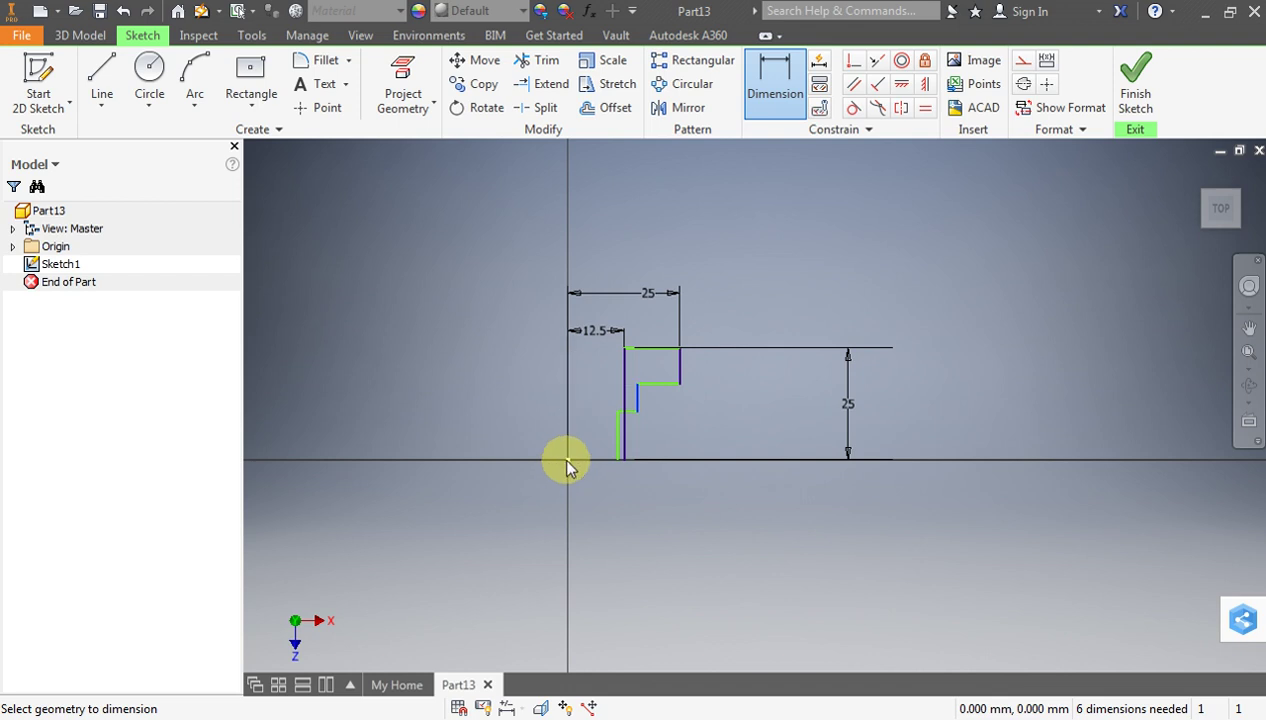
left_click(567, 461)
left_click(620, 530)
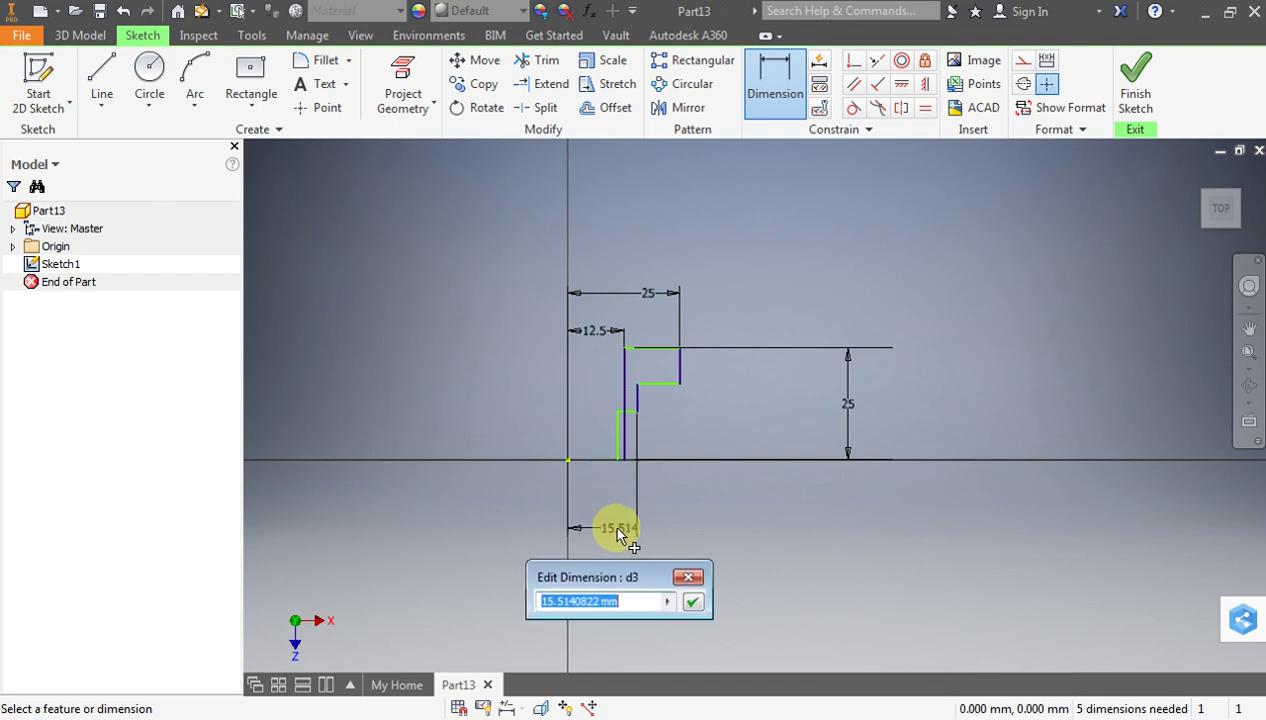
type("19")
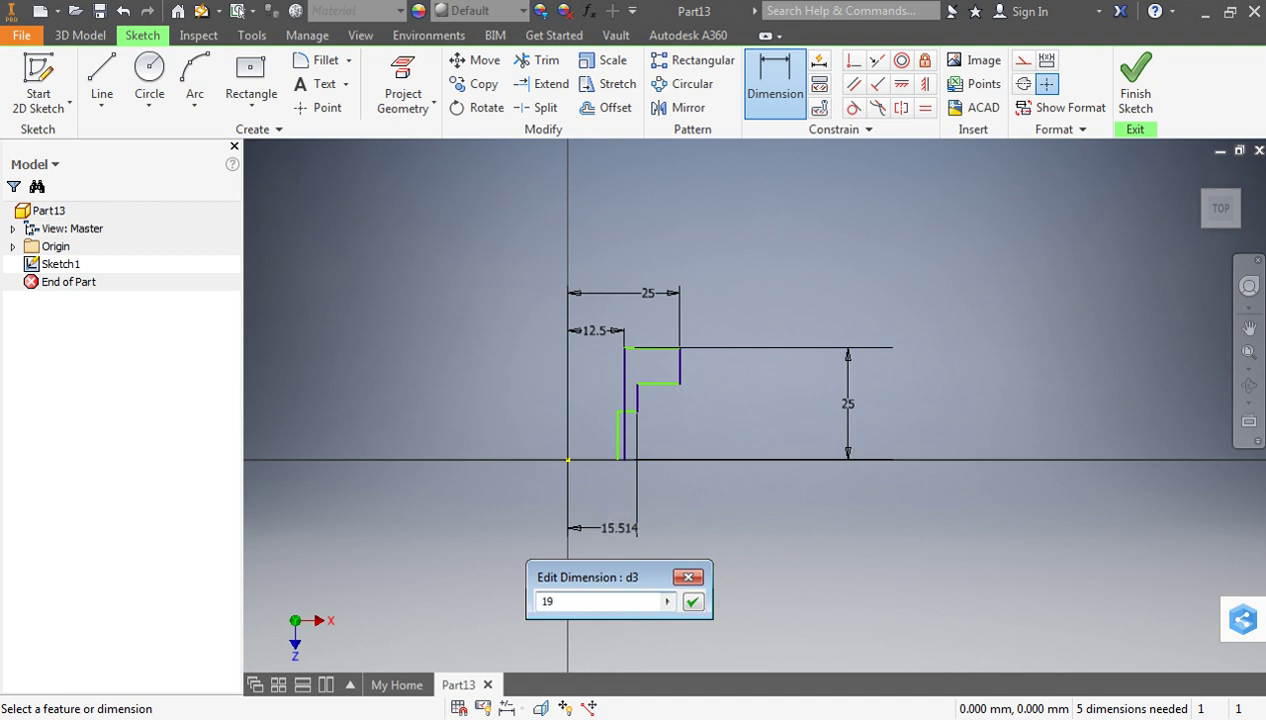
key("Return")
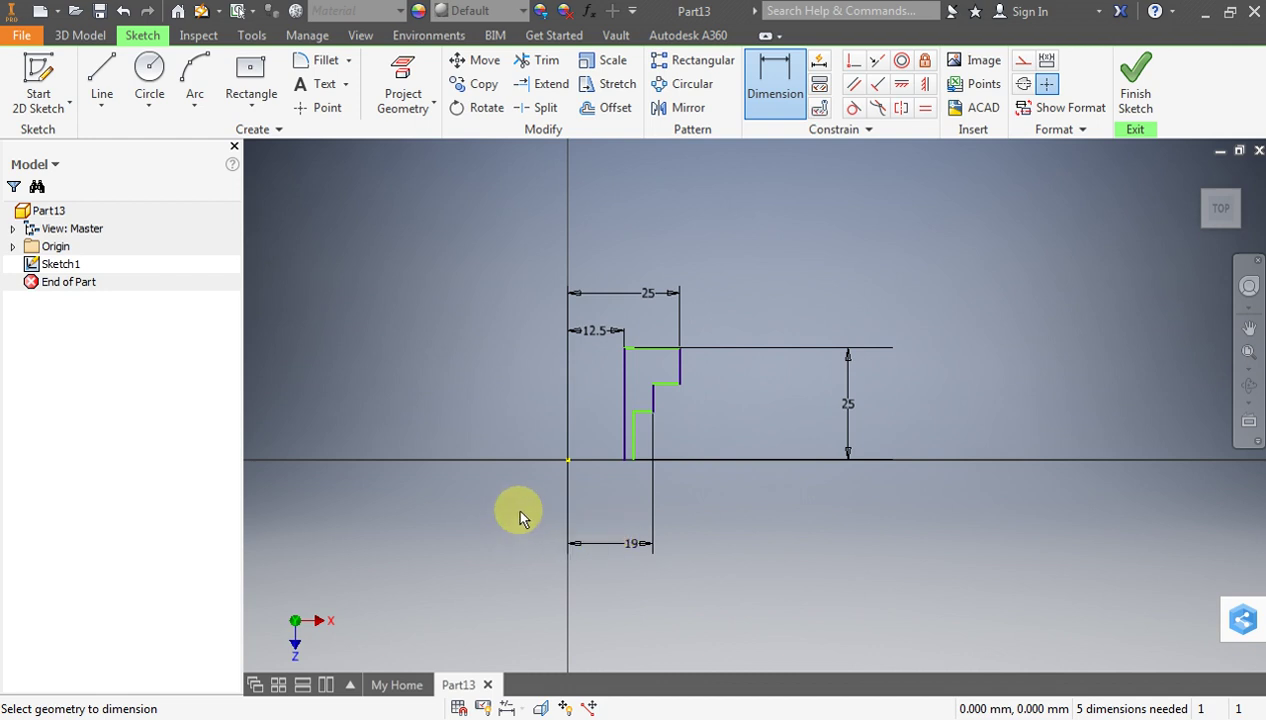
left_click(632, 447)
left_click(631, 492)
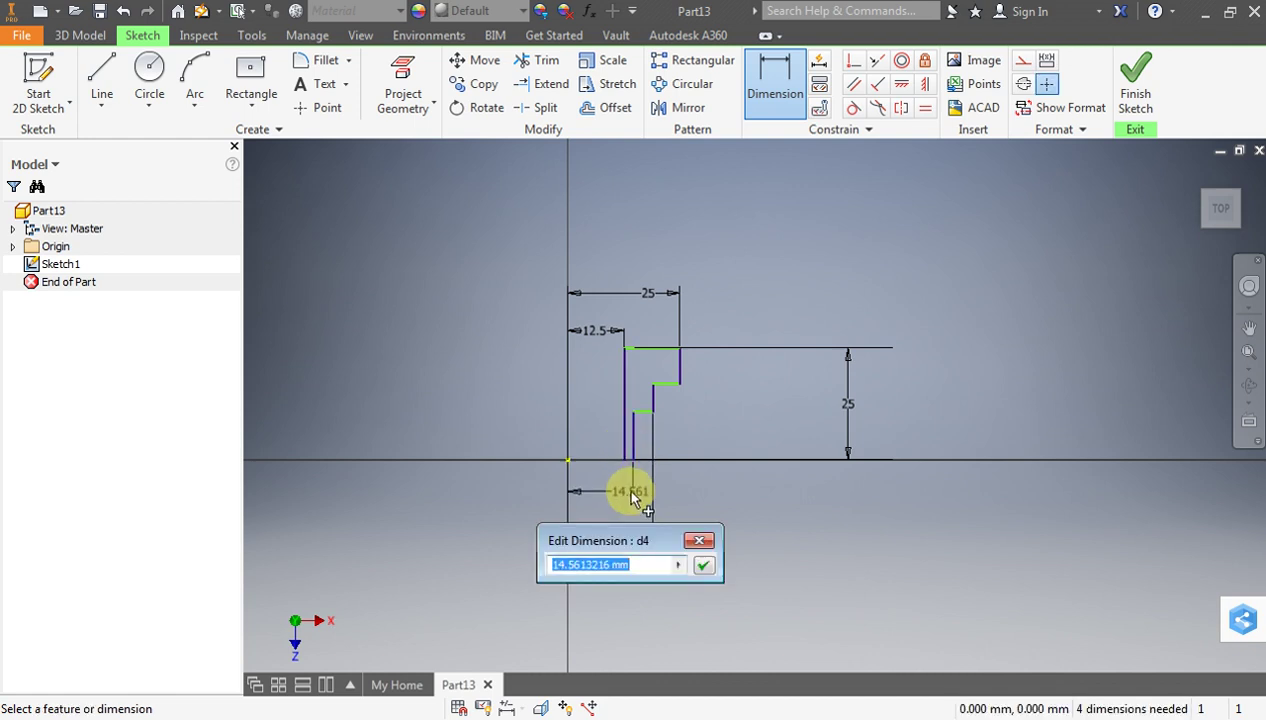
type("35")
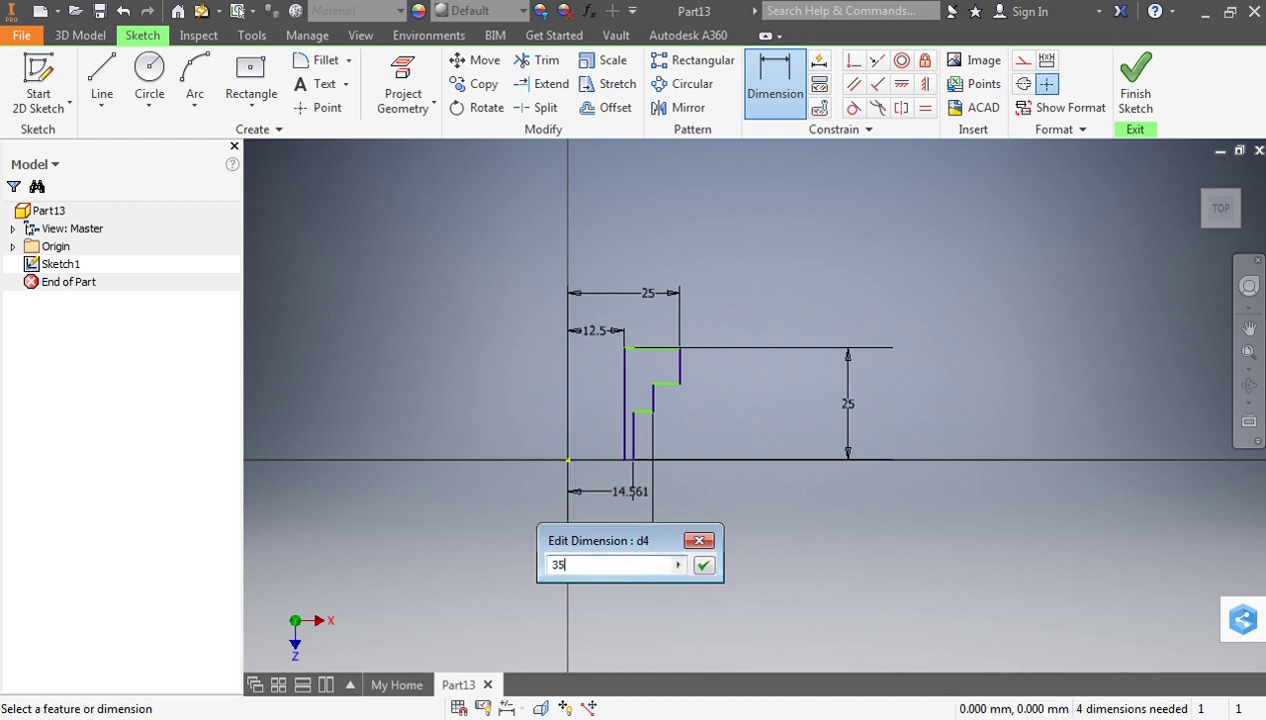
left_click(632, 497)
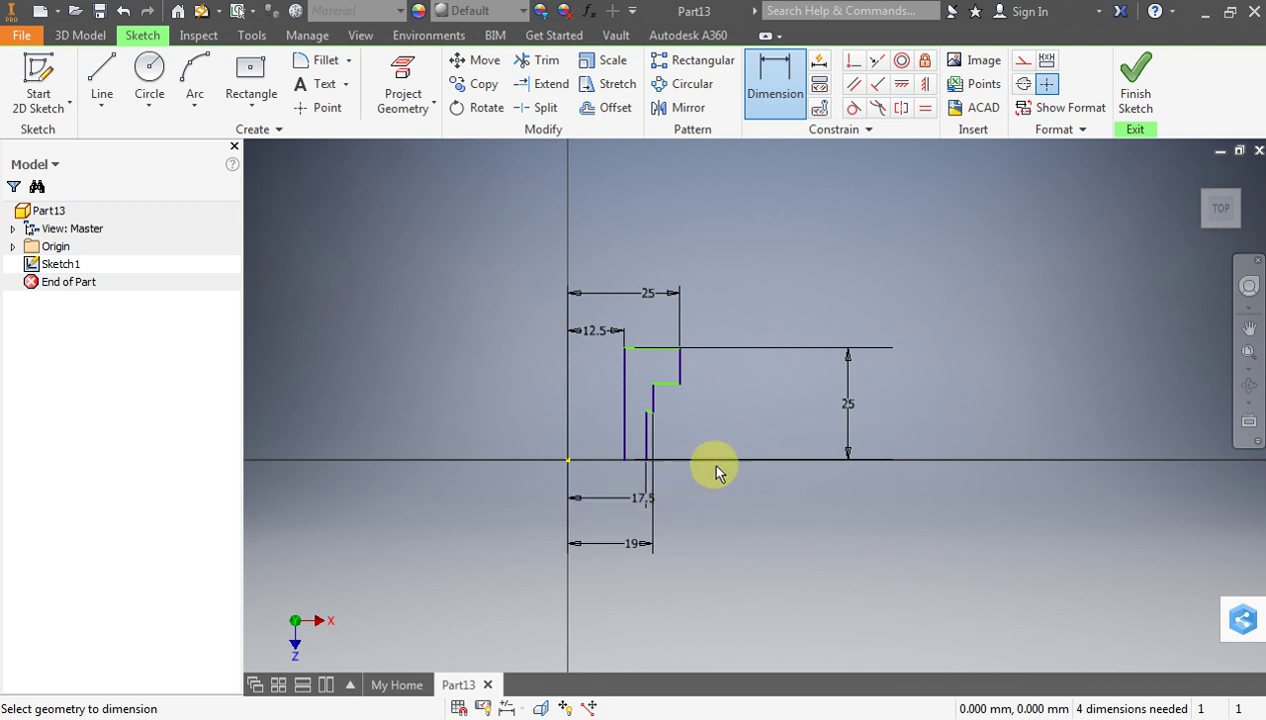
left_click(100, 72)
Draw a construction line from the origin along the X axis
left_click(1023, 59)
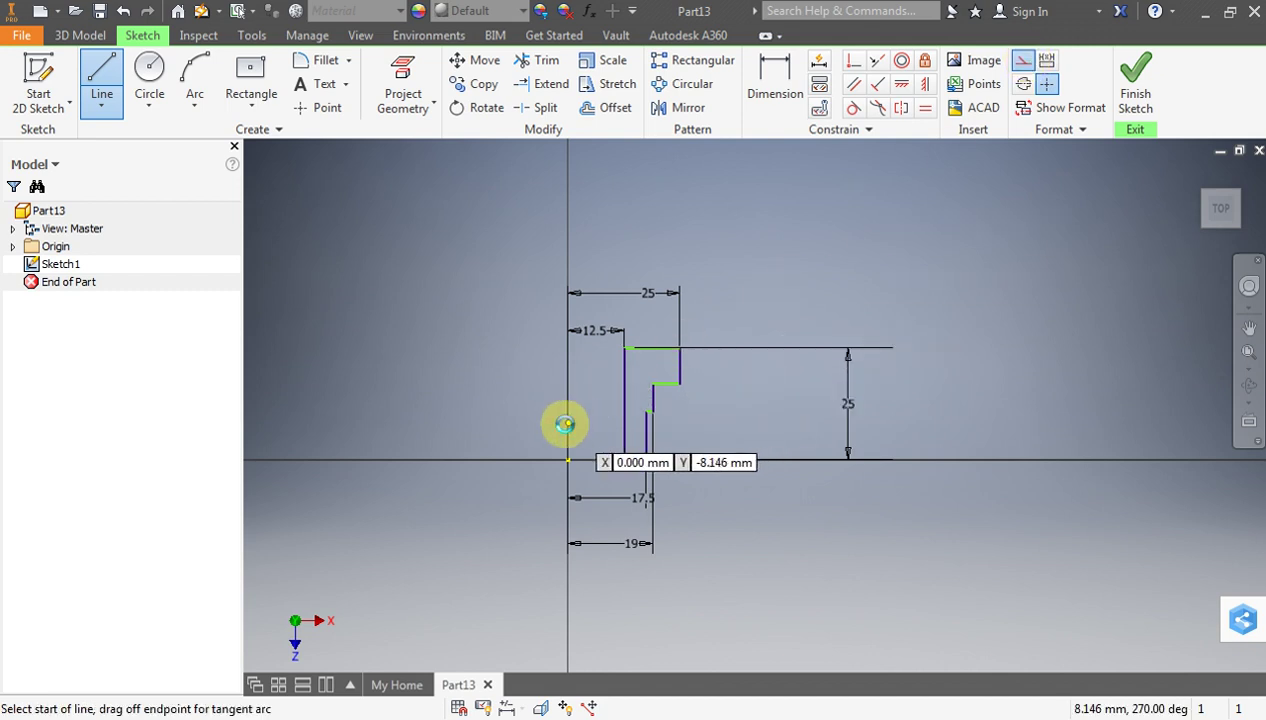
left_click(568, 459)
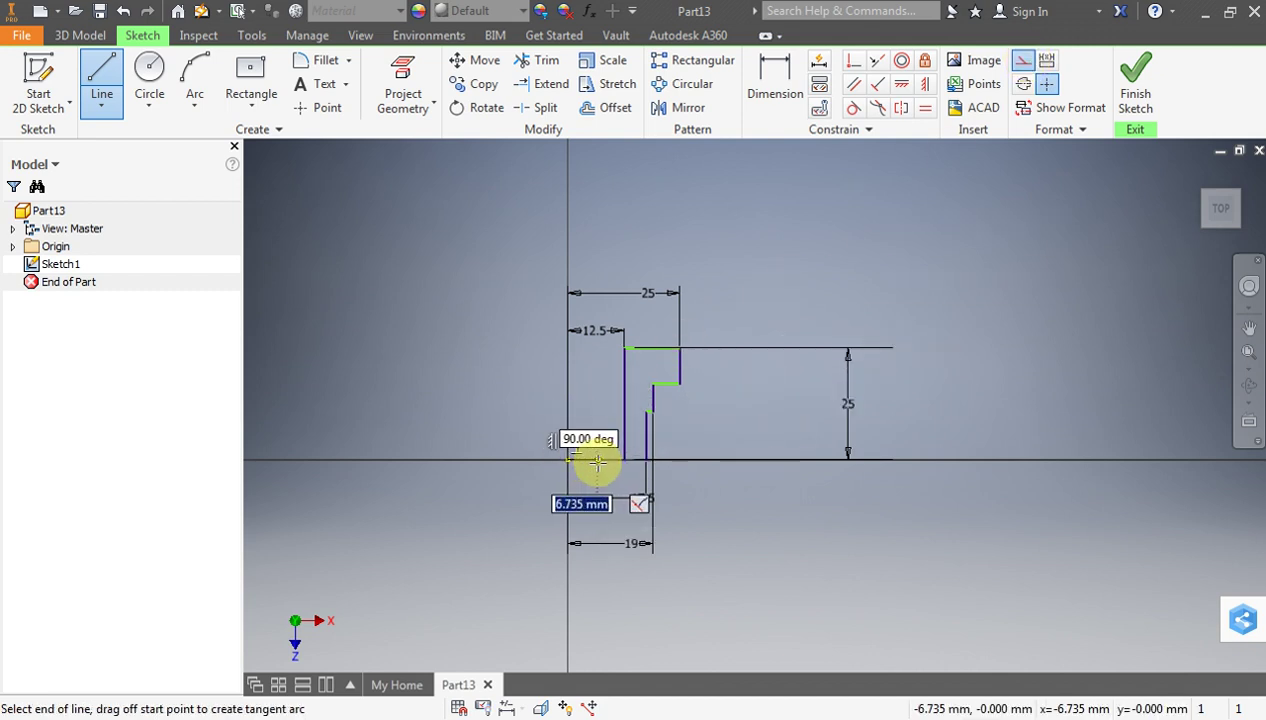
left_click(590, 459)
key("Escape")
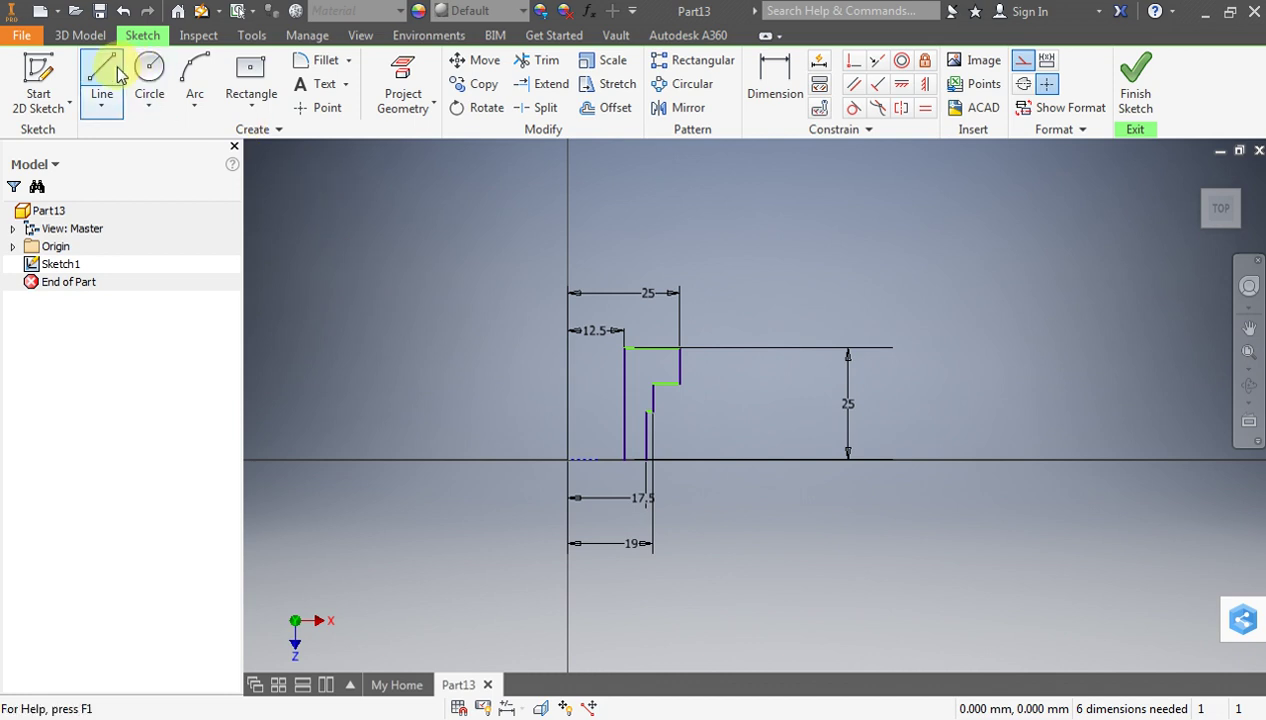
Dimension the upper step height as 36/2 (18) above the construction line
left_click(757, 72)
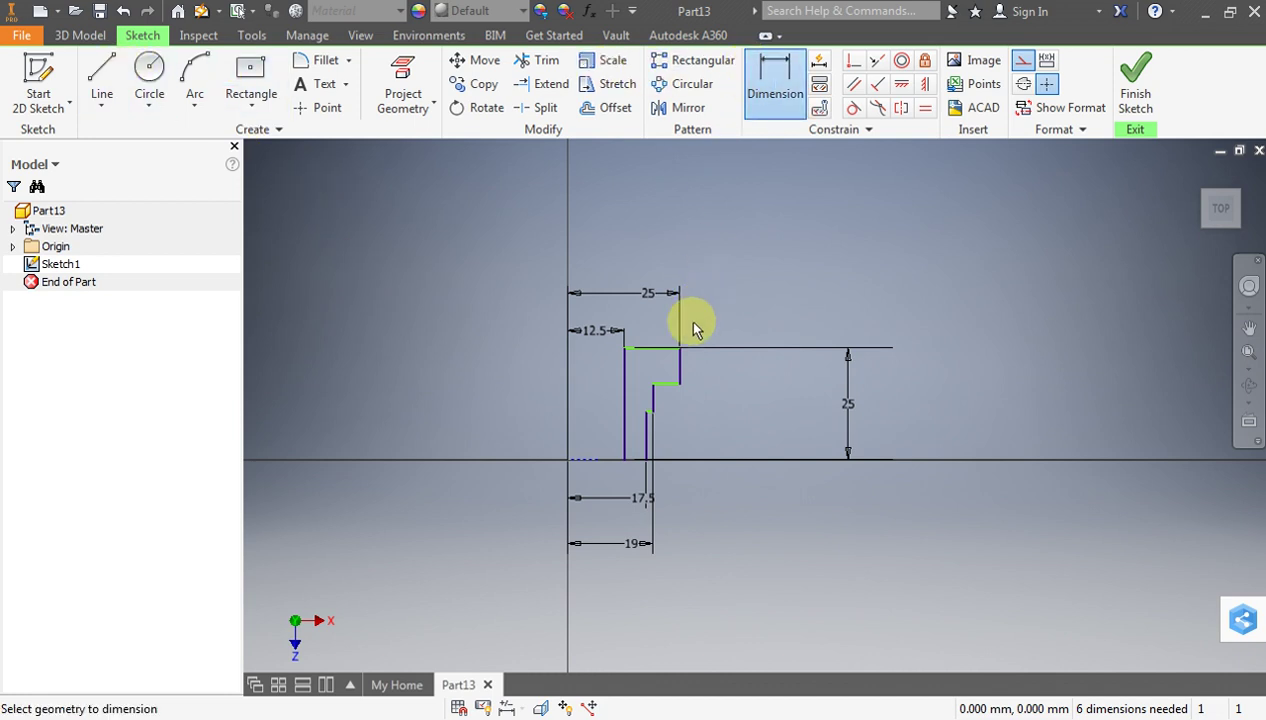
left_click(590, 460)
left_click(670, 386)
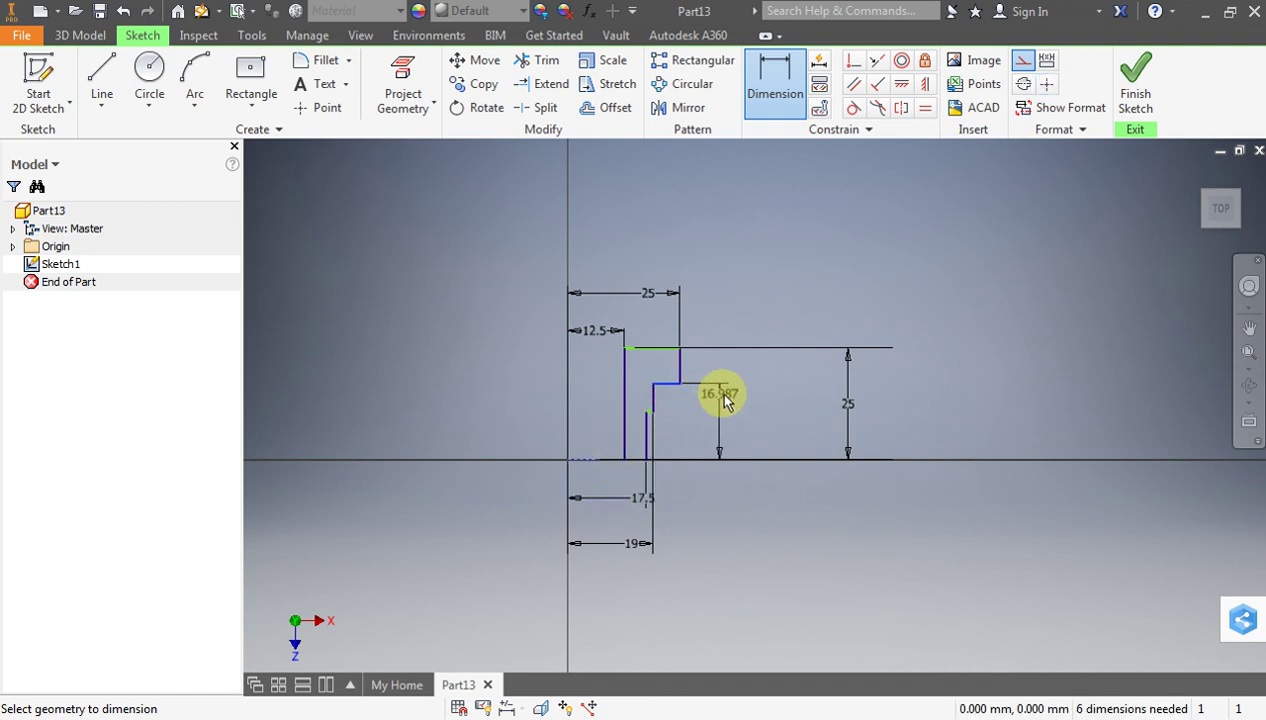
left_click(726, 392)
type("36")
key("Return")
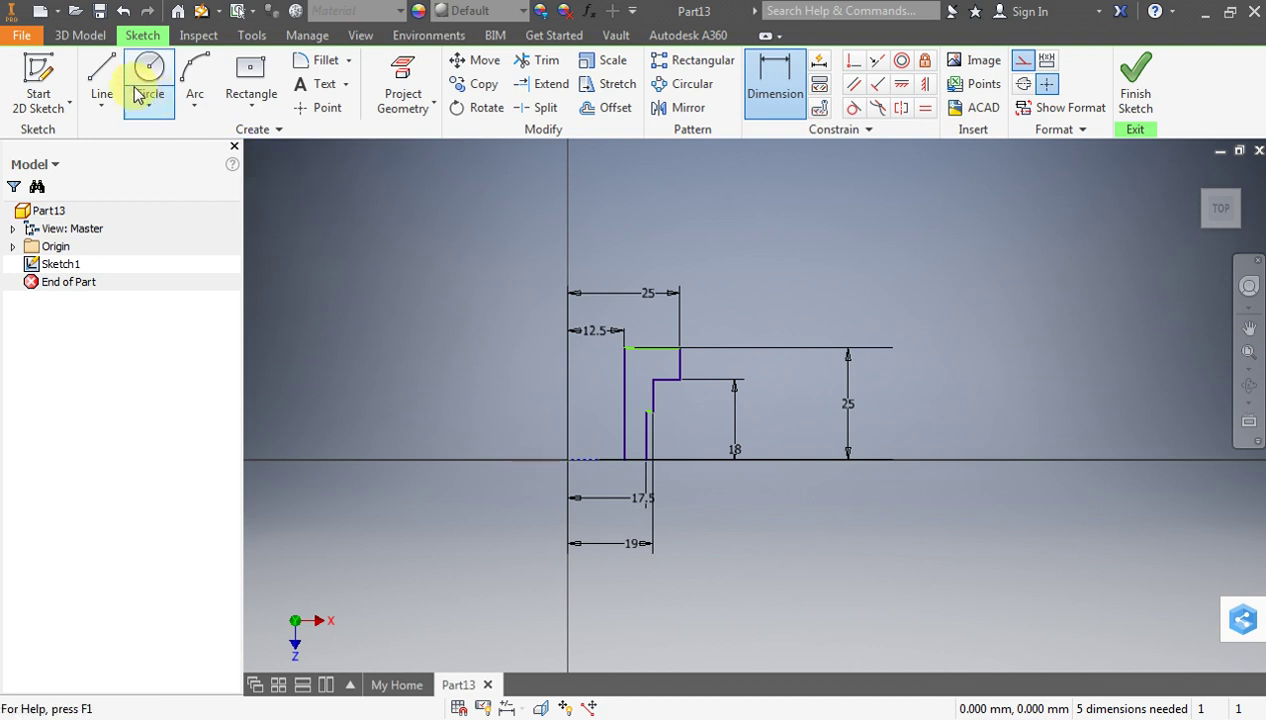
Dimension the lower step 11 high and move the 25 dimension to the sketch's left
left_click(588, 468)
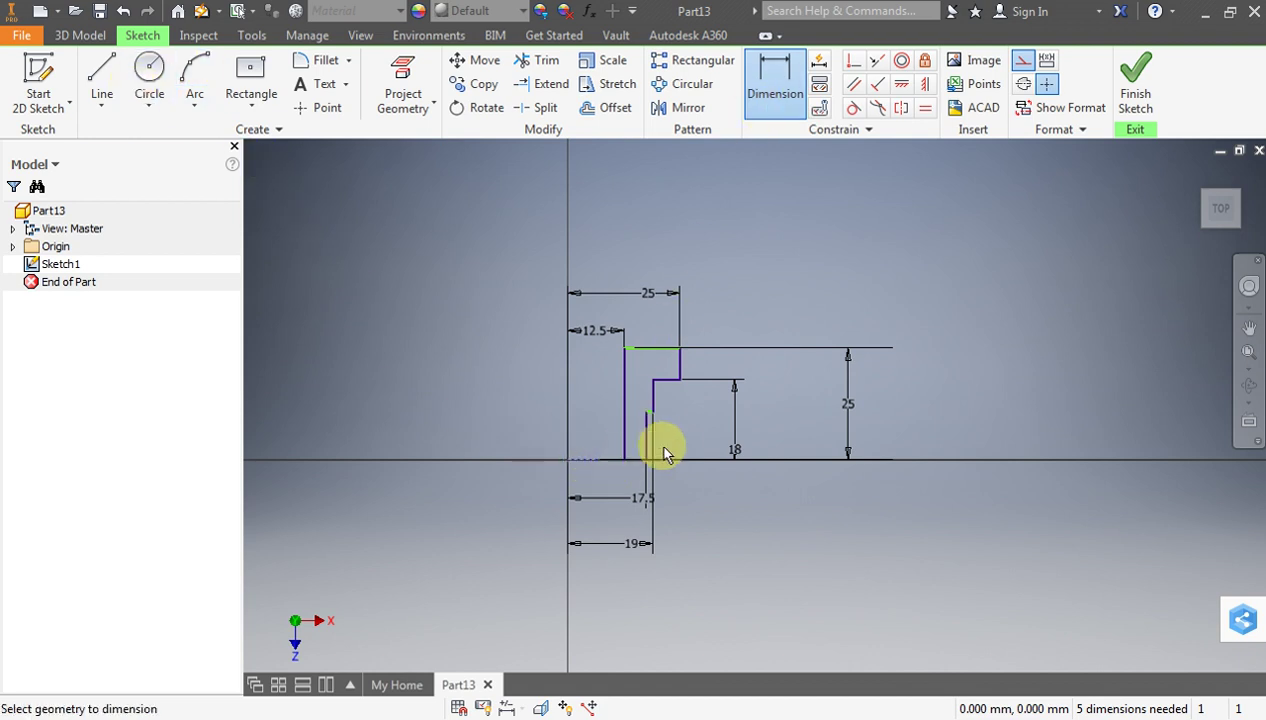
scroll(676, 452, "down", 3)
scroll(678, 447, "up", 5)
scroll(670, 447, "up", 2)
scroll(664, 424, "down", 8)
left_click(613, 423)
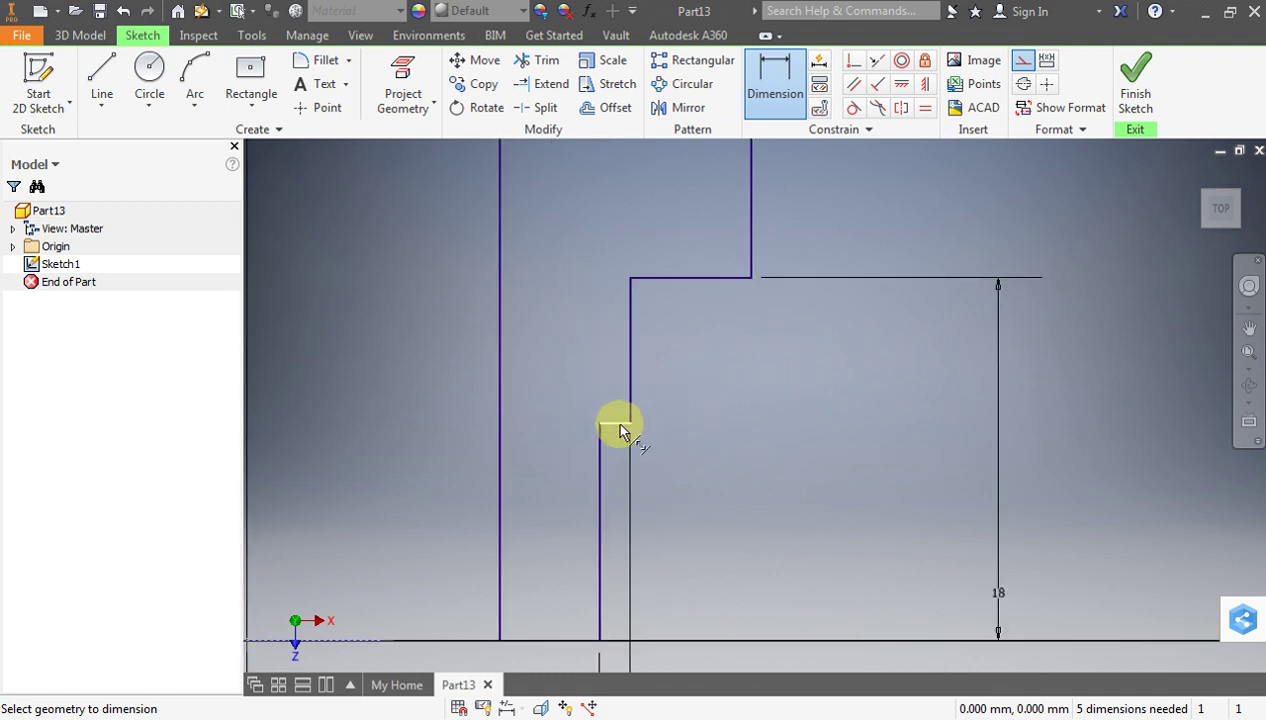
left_click(798, 428)
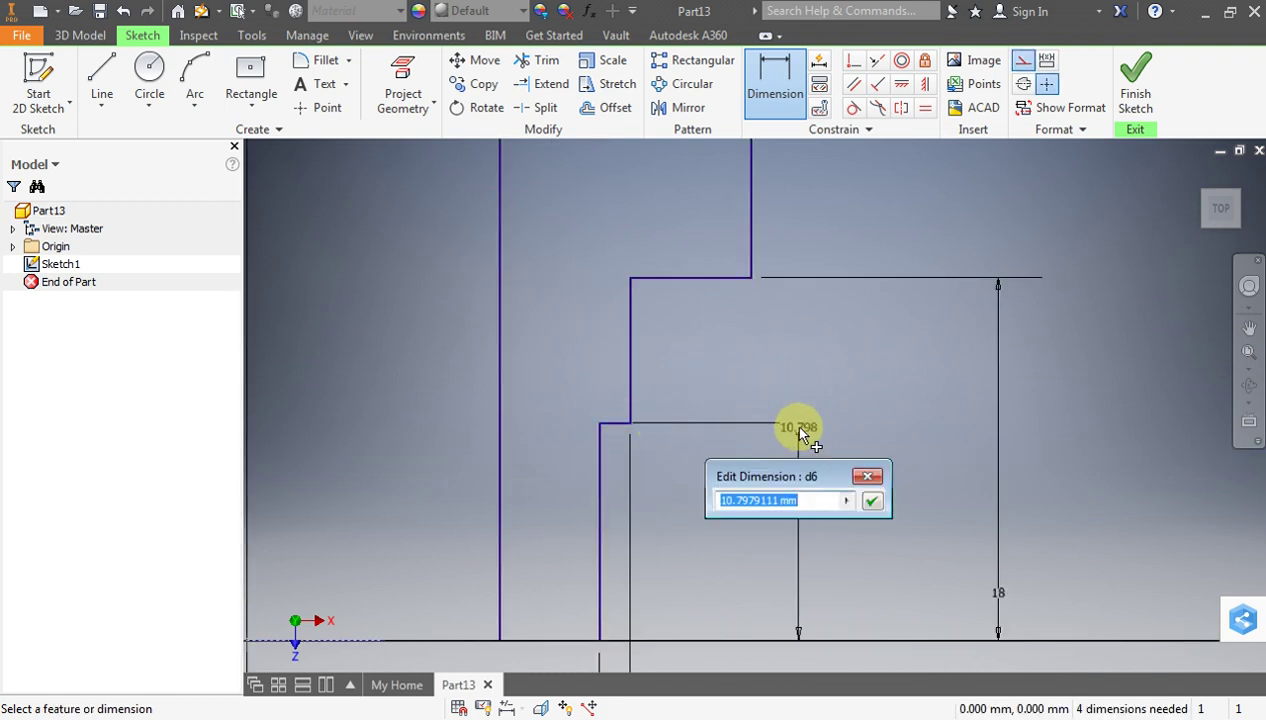
type("11")
key("Return")
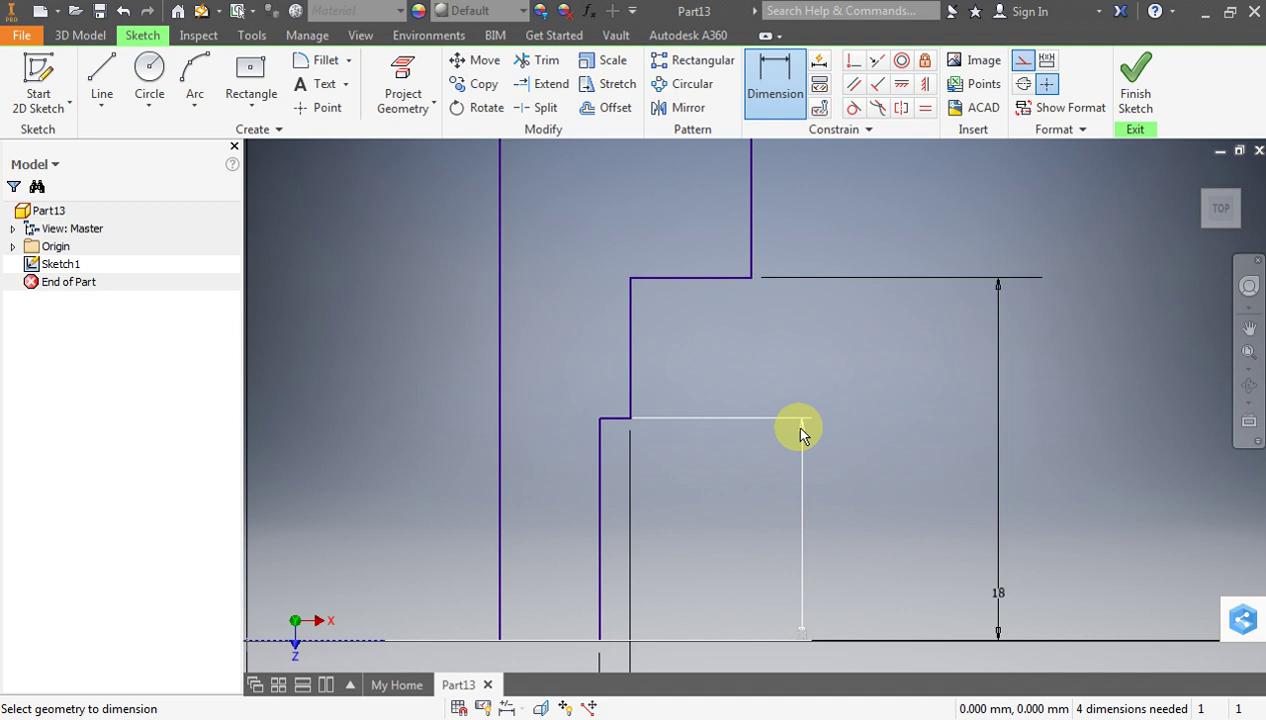
scroll(800, 432, "up", 4)
key("Escape")
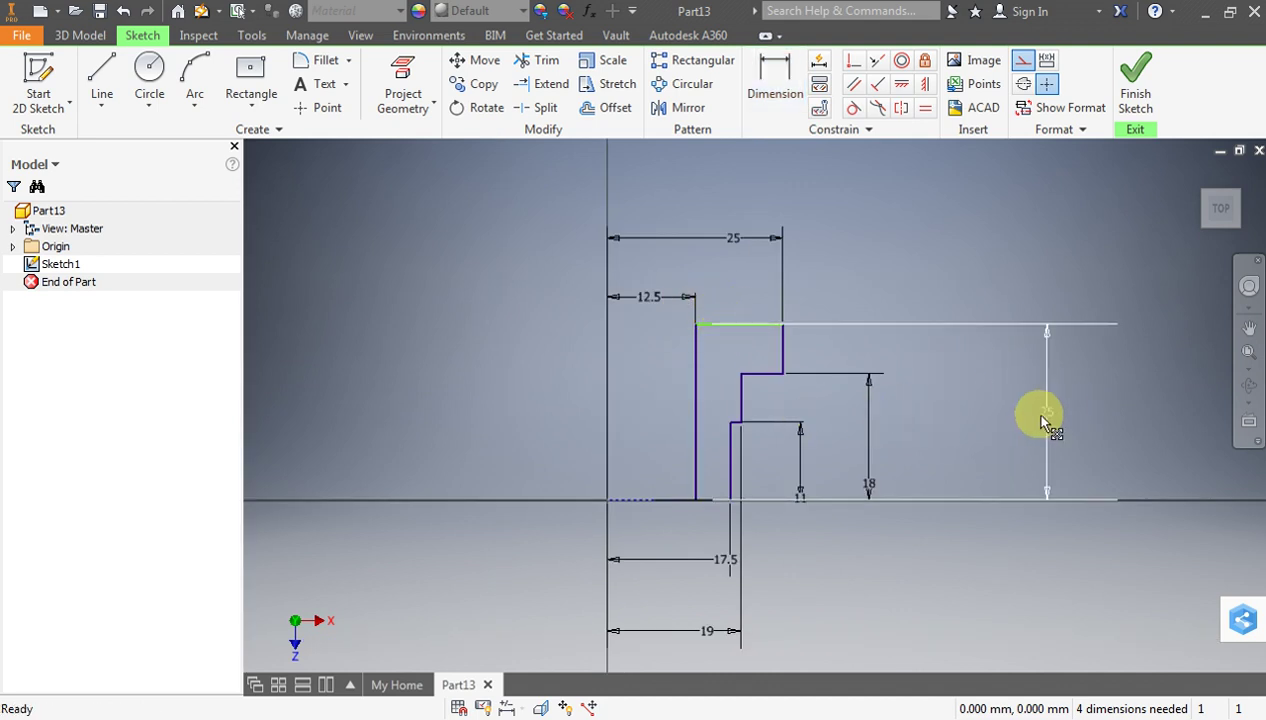
left_click_drag(1036, 410, 641, 411)
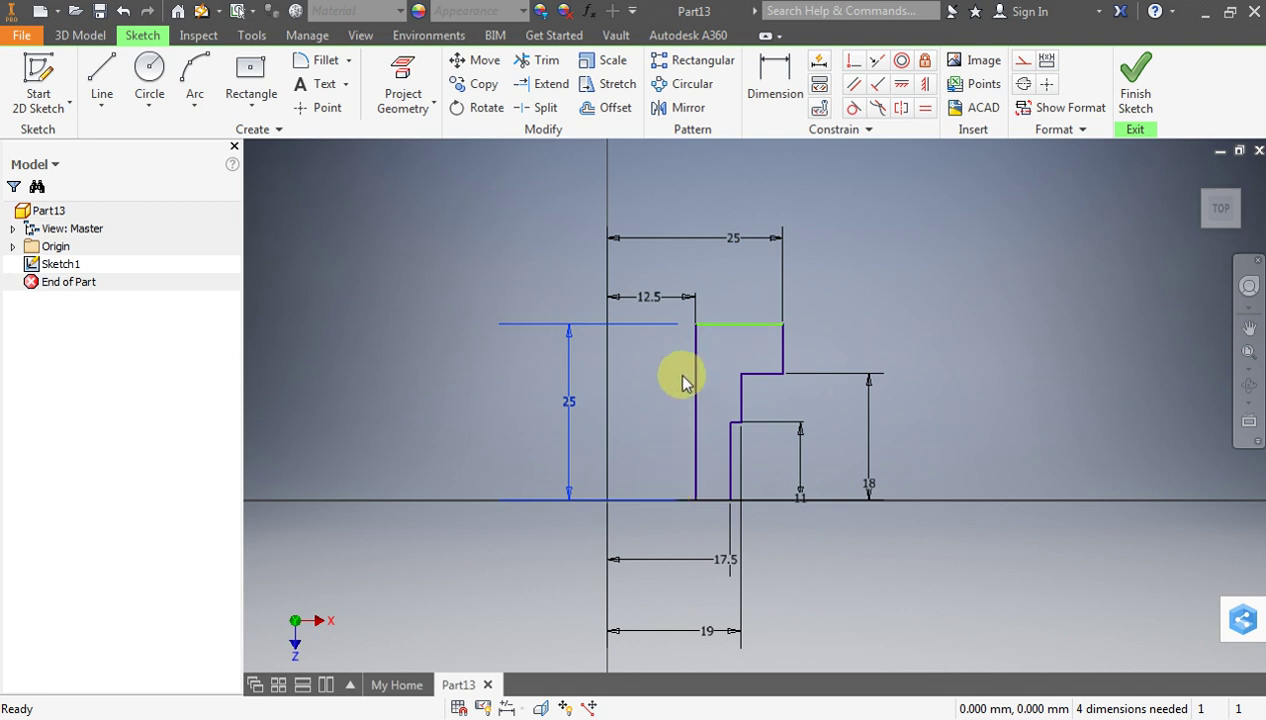
left_click_drag(668, 304, 784, 522)
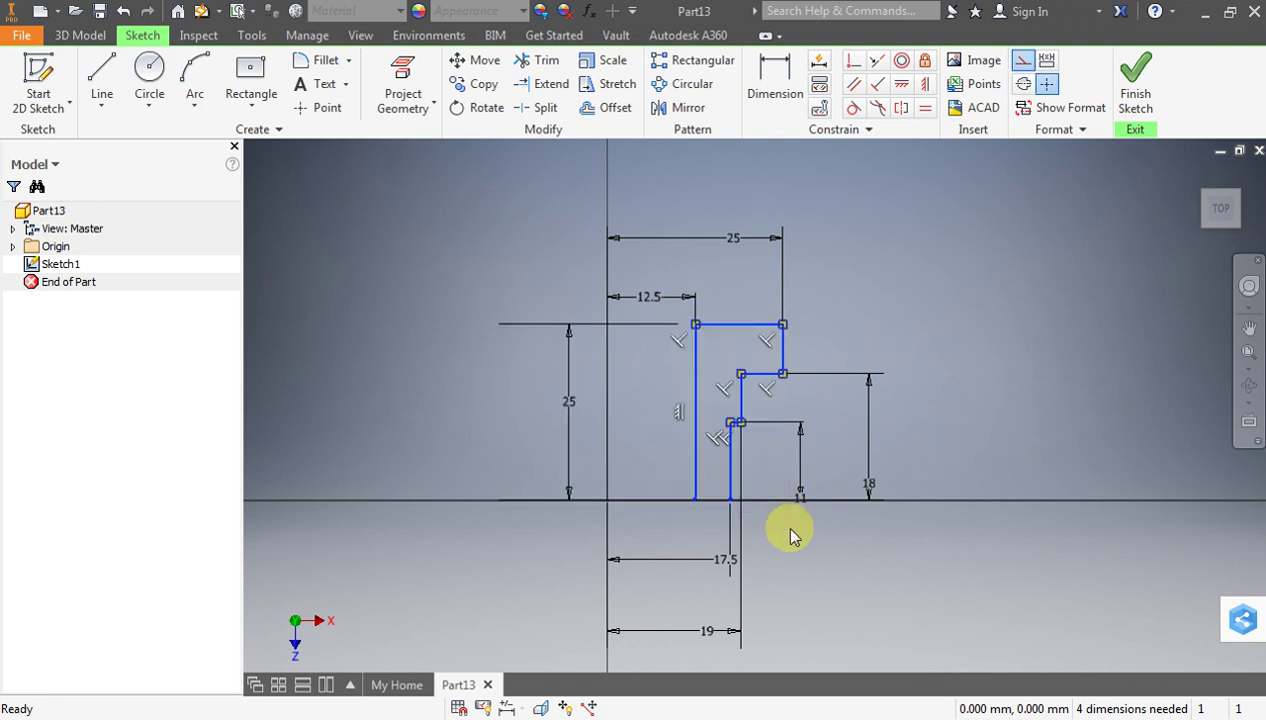
Mirror the stepped profile about the horizontal axis
left_click(688, 107)
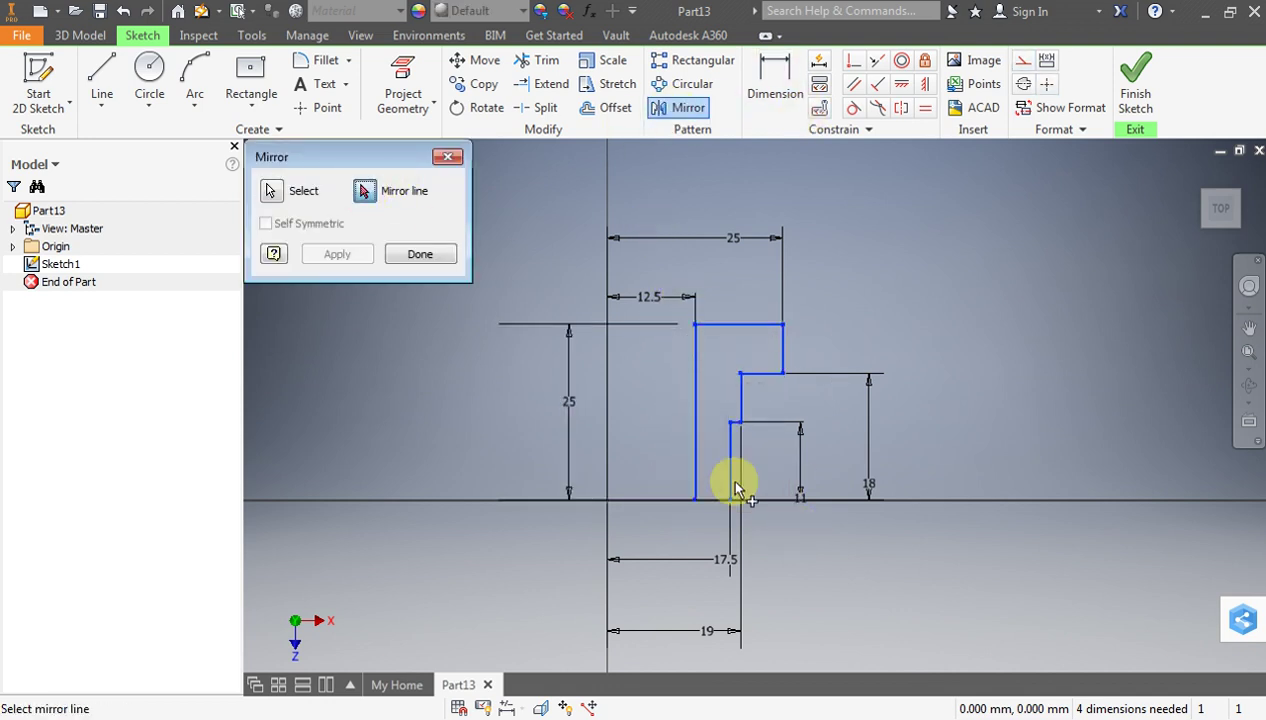
left_click(635, 500)
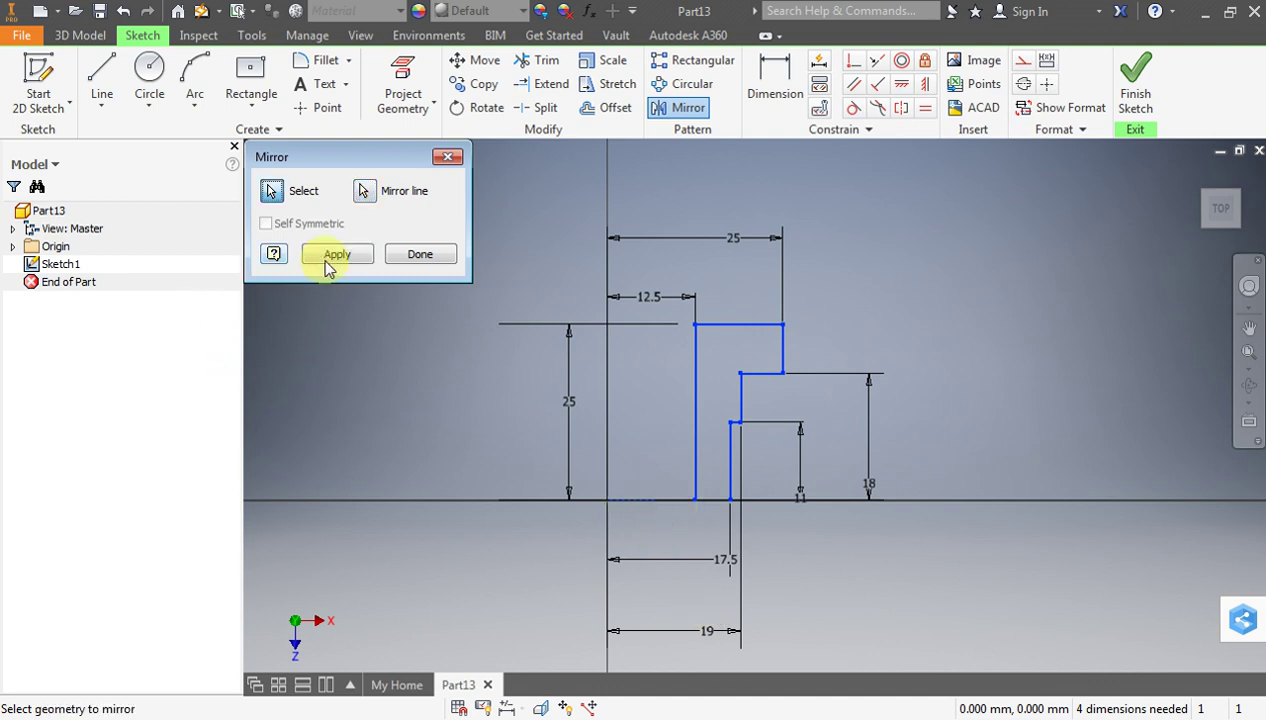
left_click(330, 258)
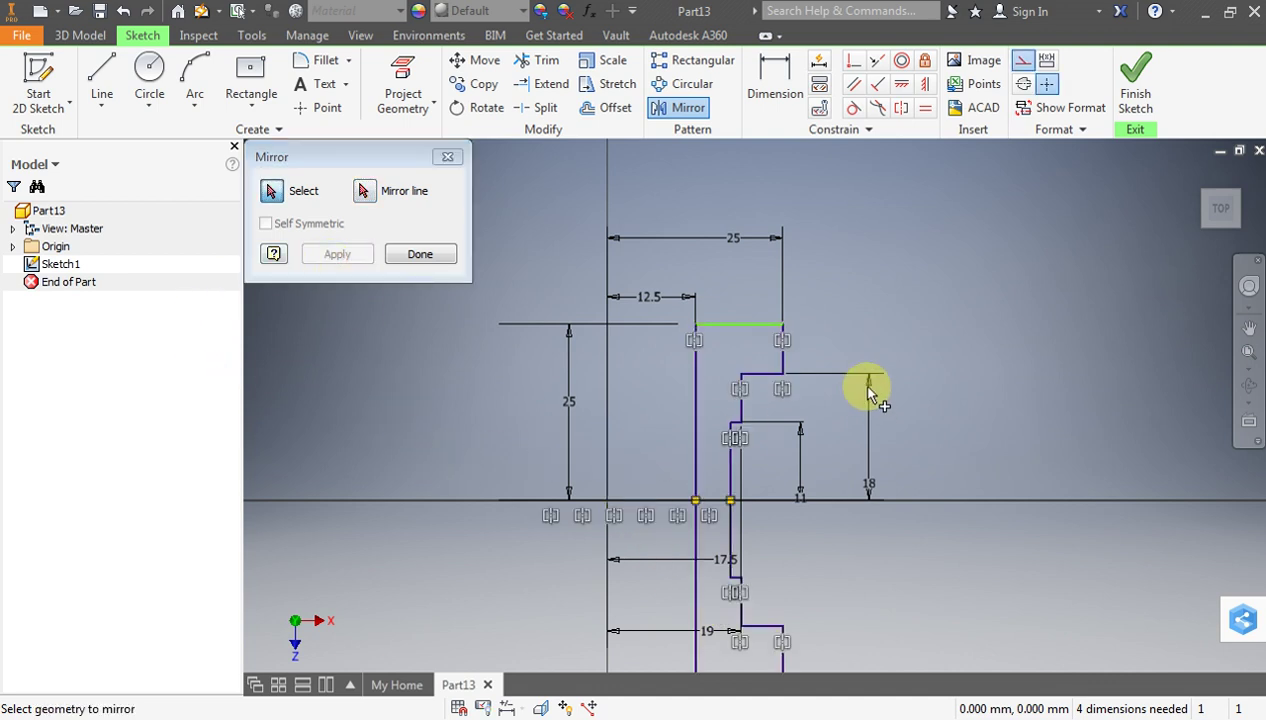
left_click(420, 256)
scroll(557, 268, "down", 5)
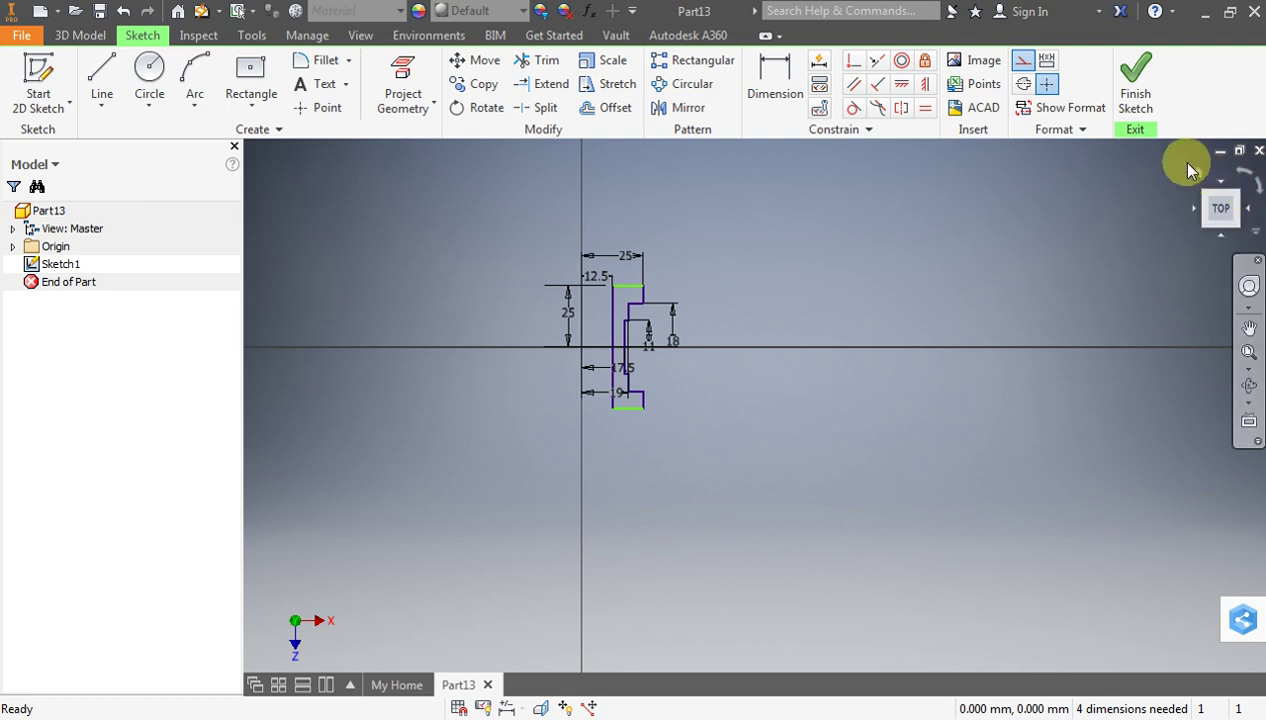
Finish the sketch, view the model isometrically, and reopen Sketch1 for editing
left_click(1135, 80)
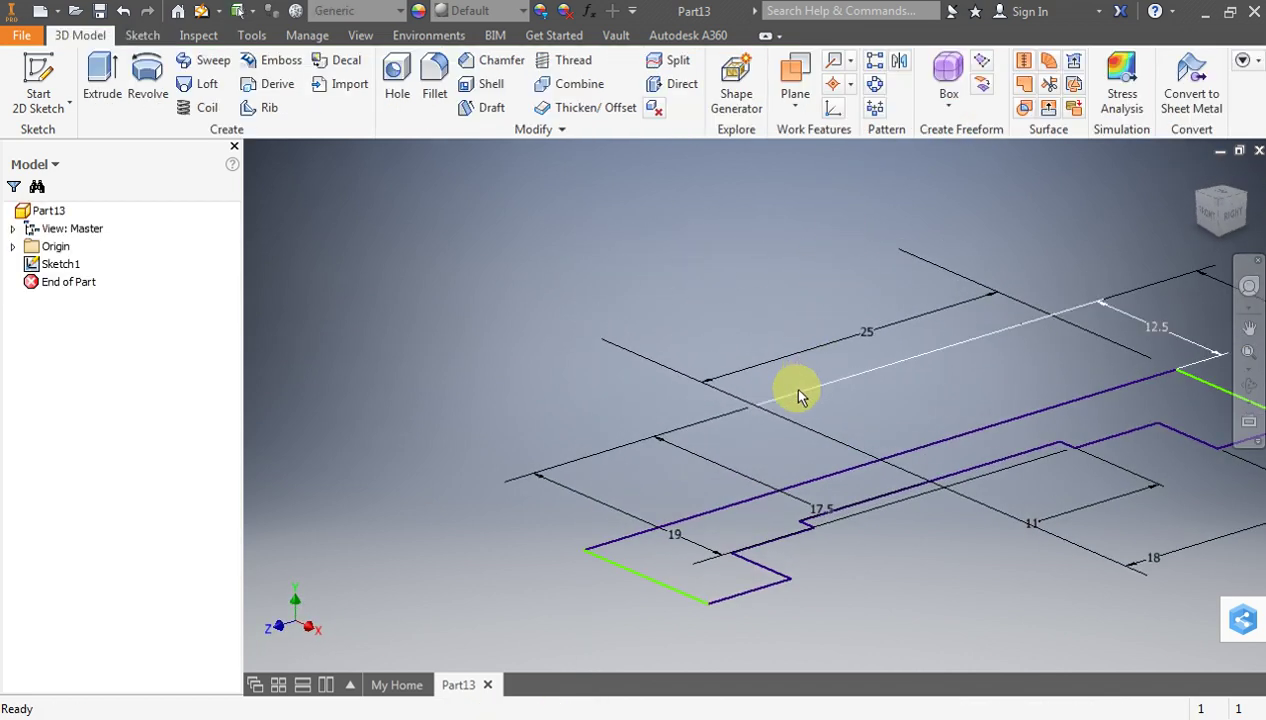
scroll(770, 398, "down", 2)
scroll(775, 396, "down", 2)
scroll(760, 394, "up", 3)
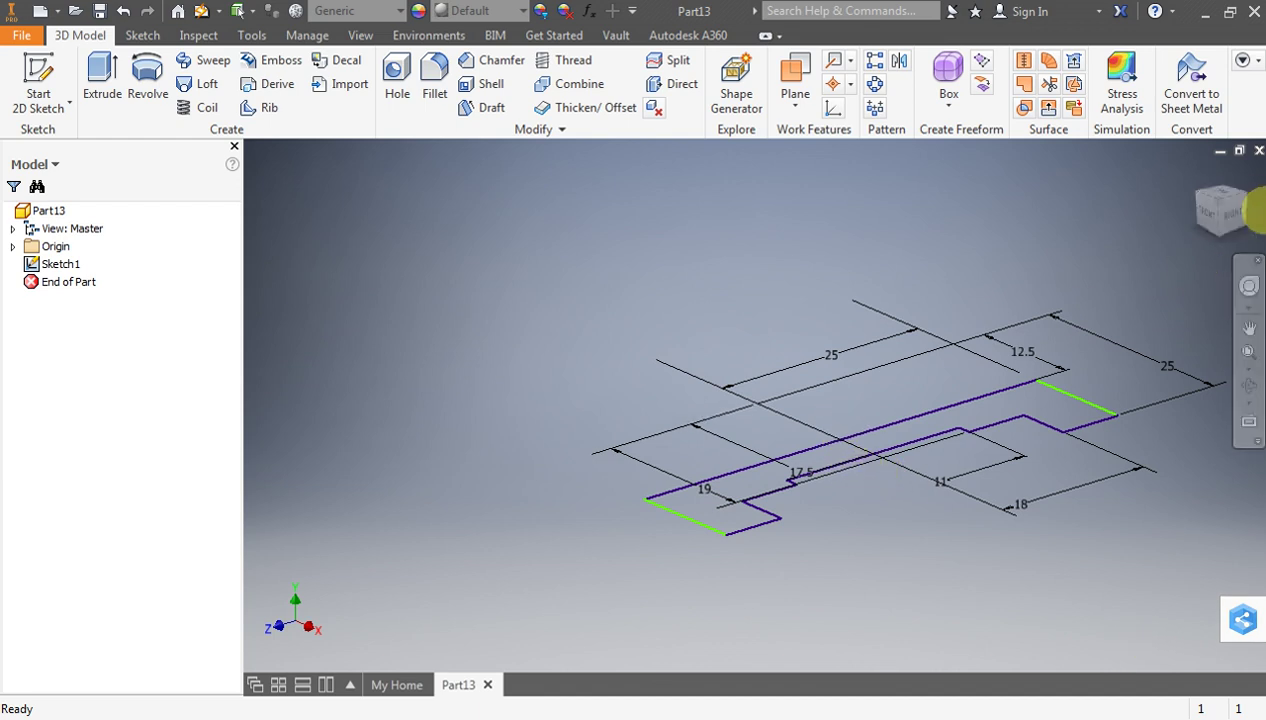
left_click(1219, 202)
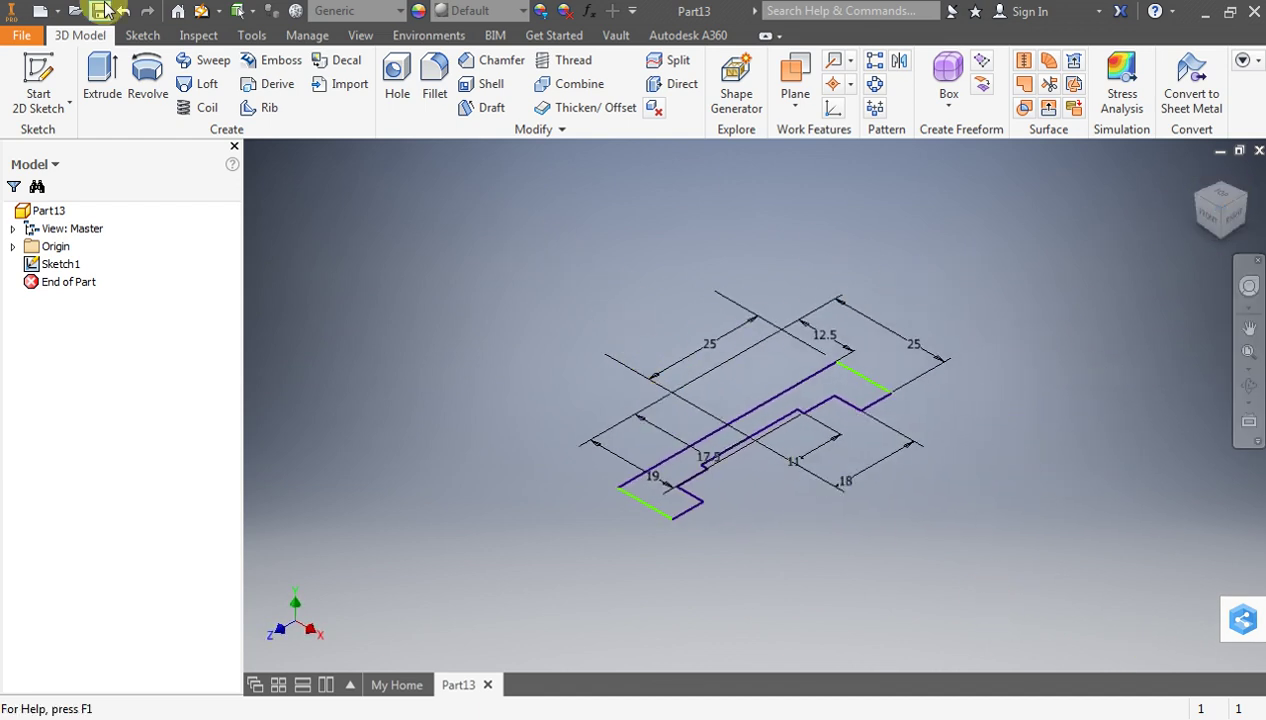
double_click(912, 442)
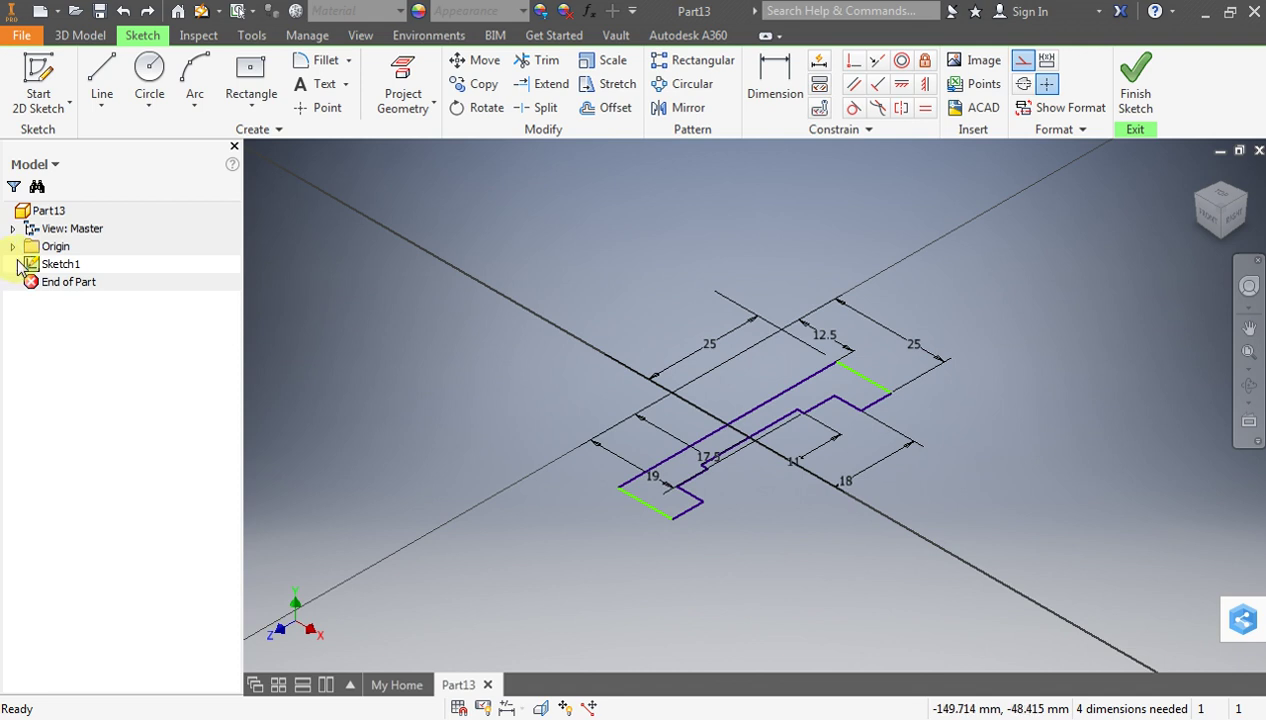
Revolve the stepped profile 180° about the centre line into a half-round flanged bush
left_click(1155, 90)
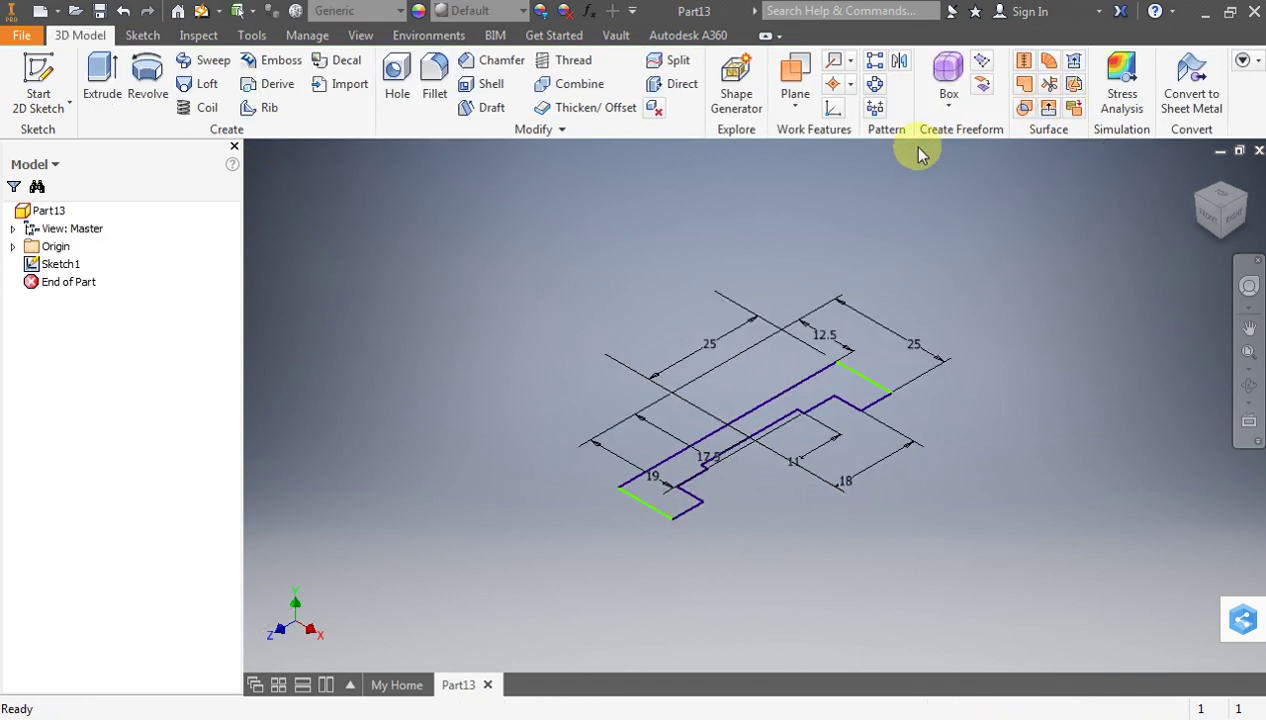
left_click(141, 99)
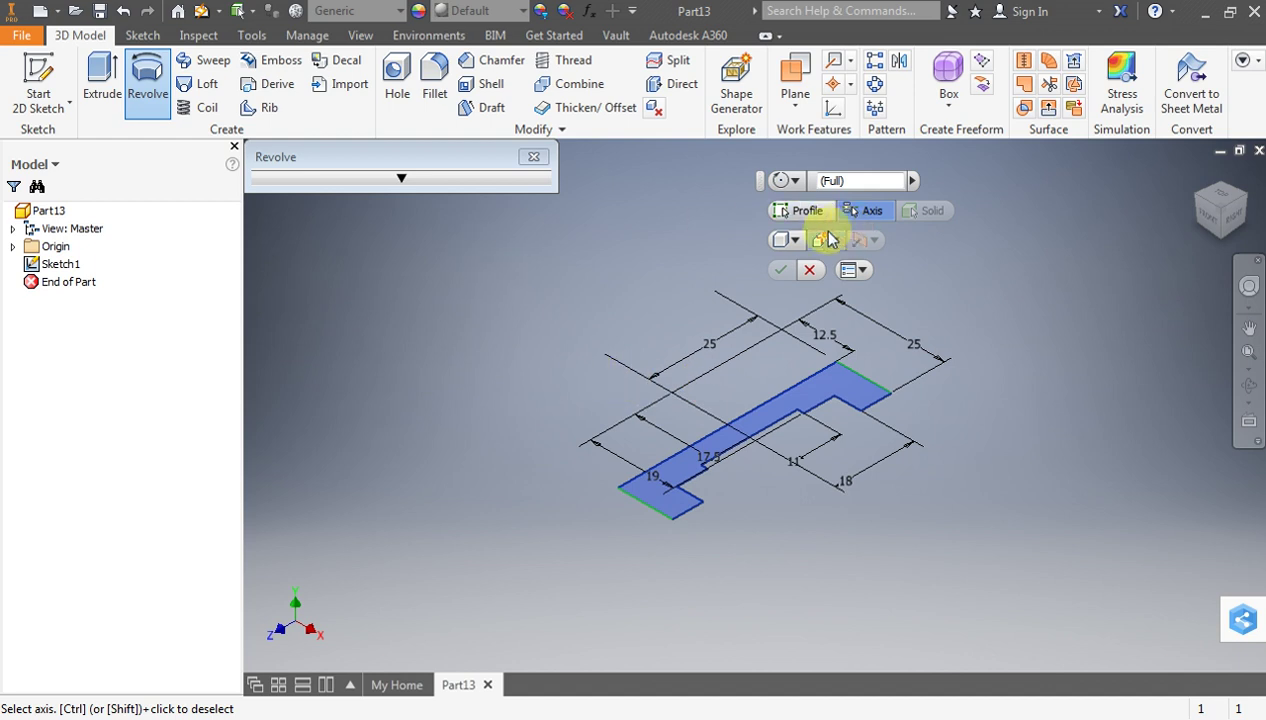
left_click(680, 390)
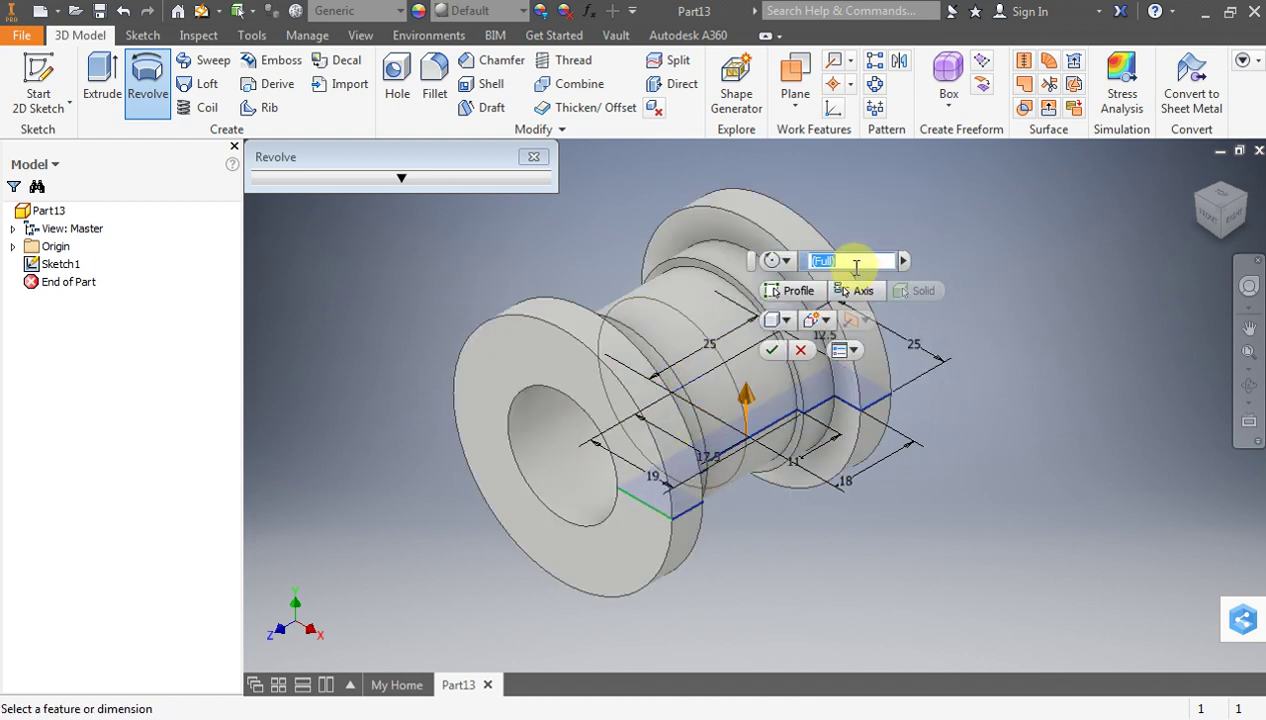
left_click(787, 262)
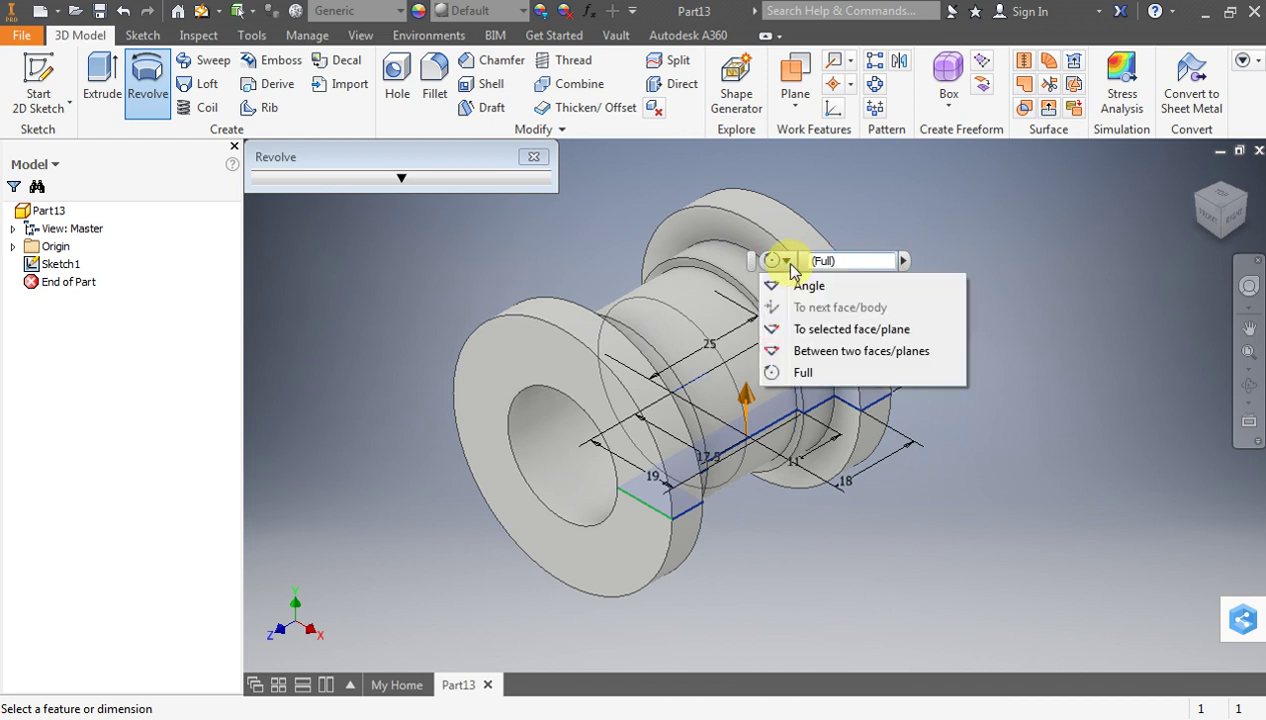
left_click(808, 285)
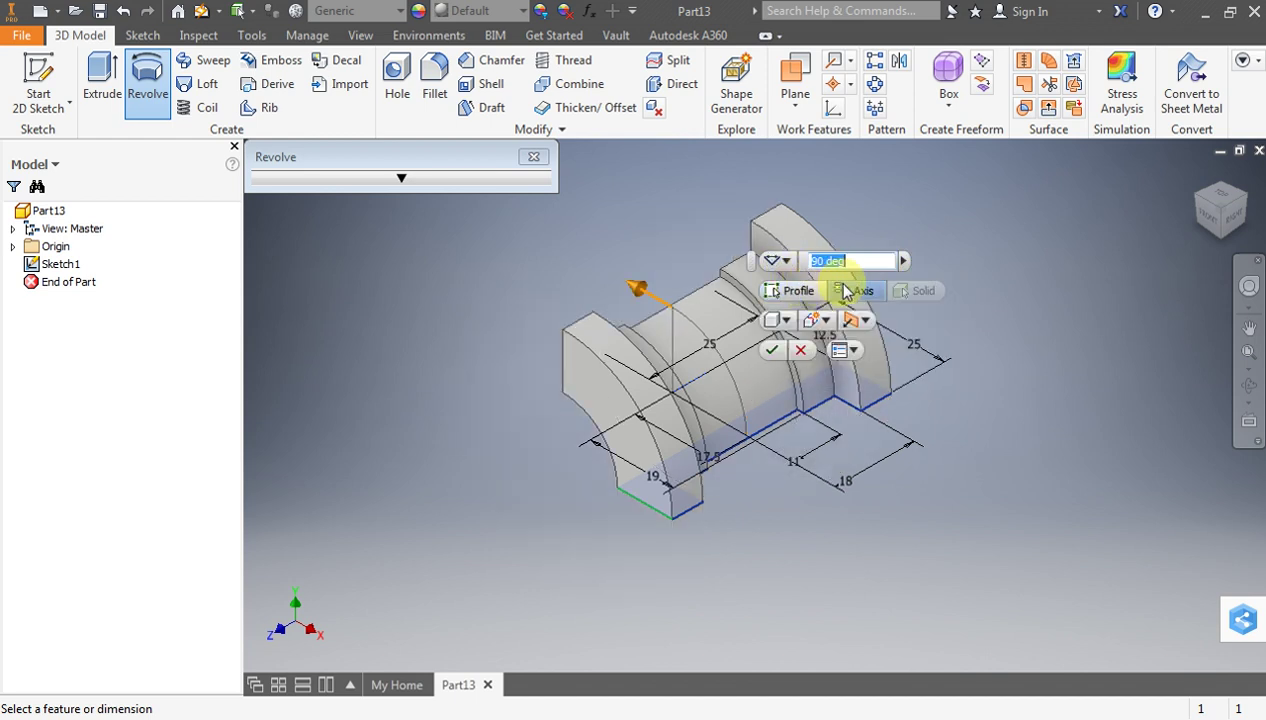
type("0")
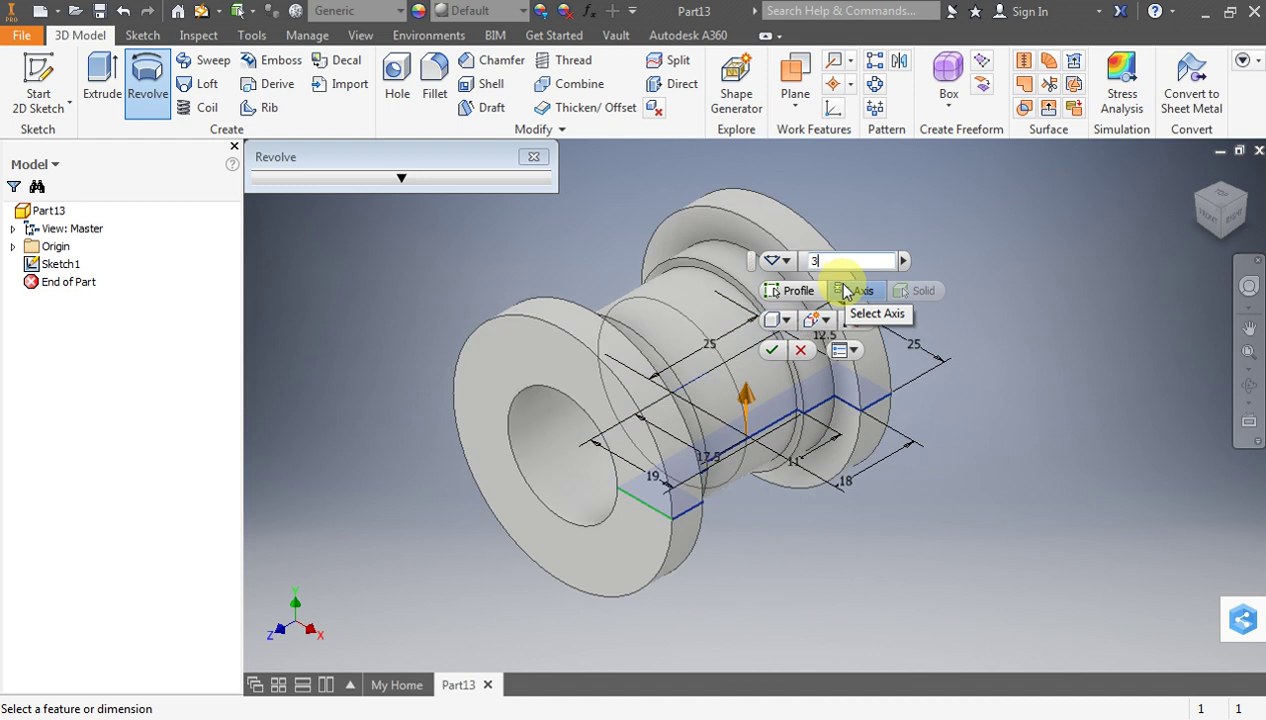
key("BackSpace")
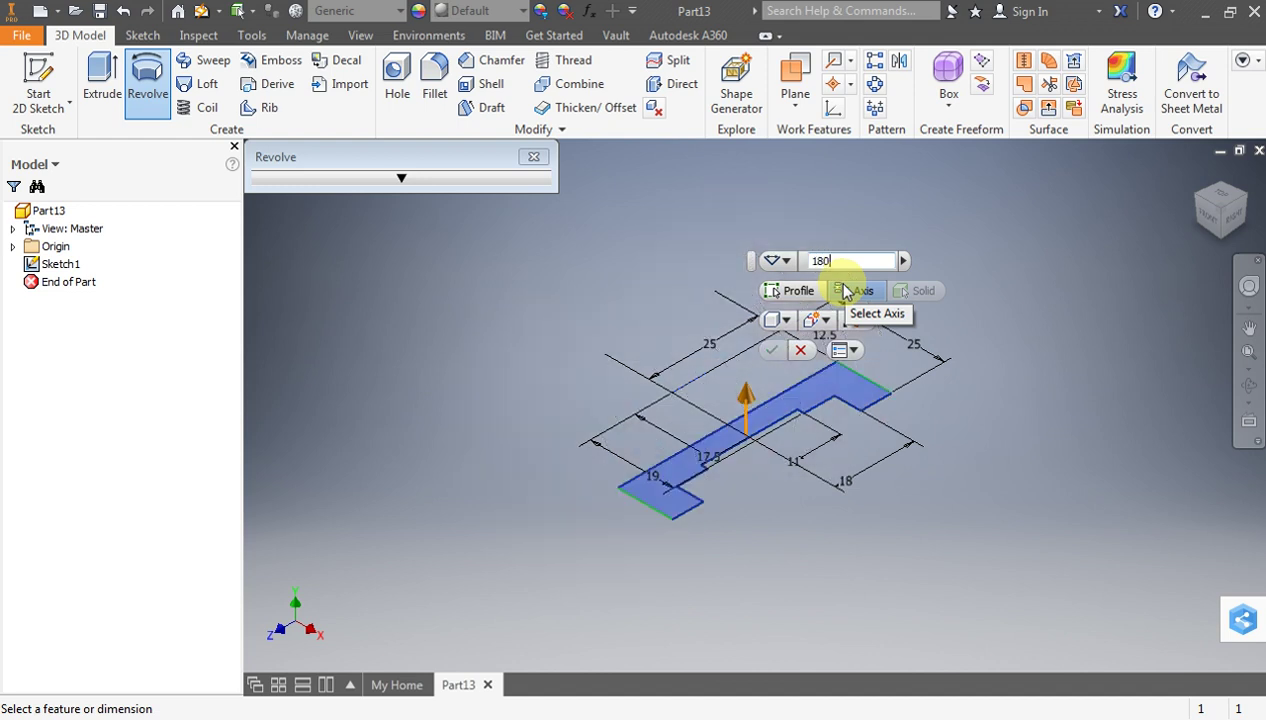
type("180")
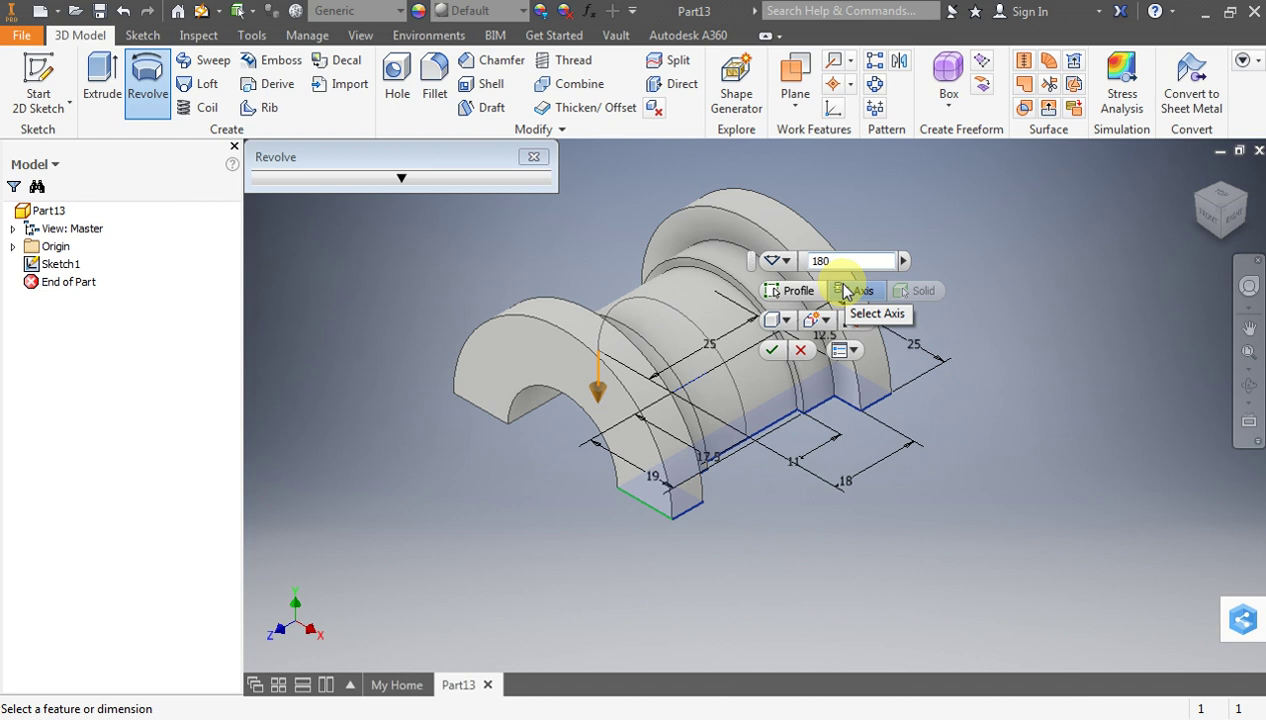
left_click(772, 349)
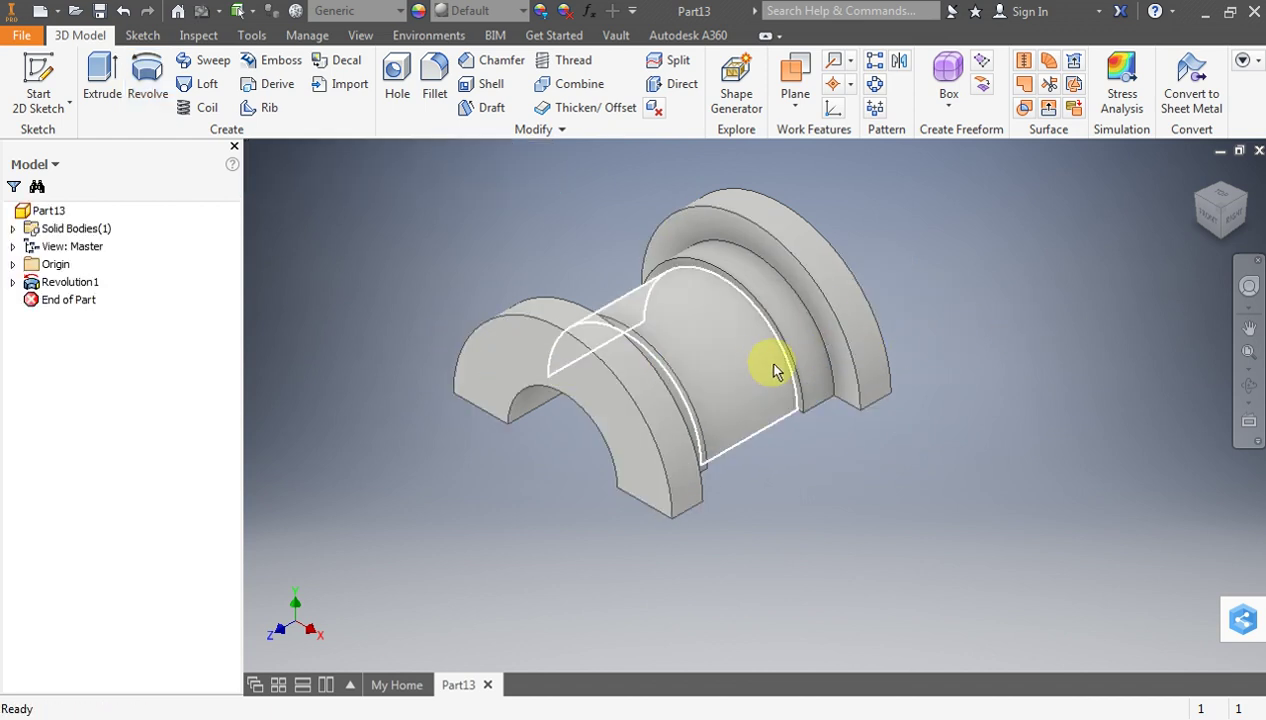
scroll(714, 358, "down", 2)
scroll(720, 308, "up", 1)
scroll(718, 302, "up", 2)
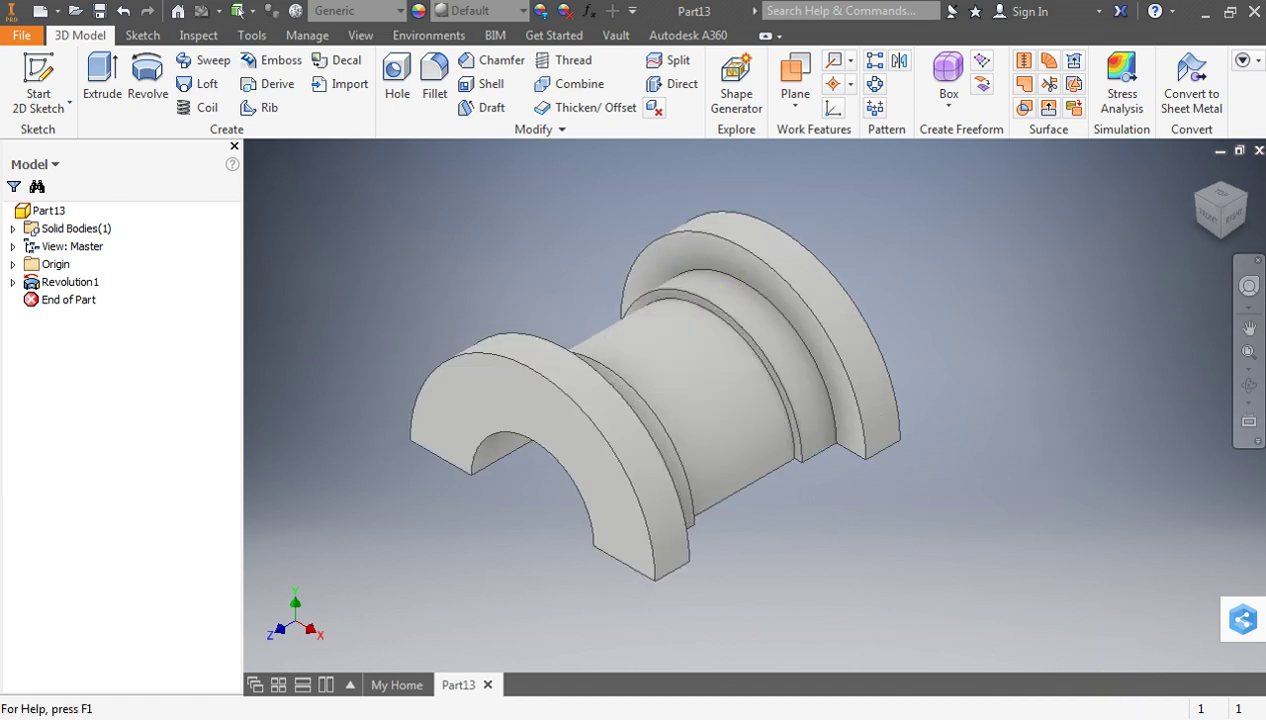
Set up a work plane offset from the XZ Plane, then switch to the Plummer Block PDF
left_click(1093, 718)
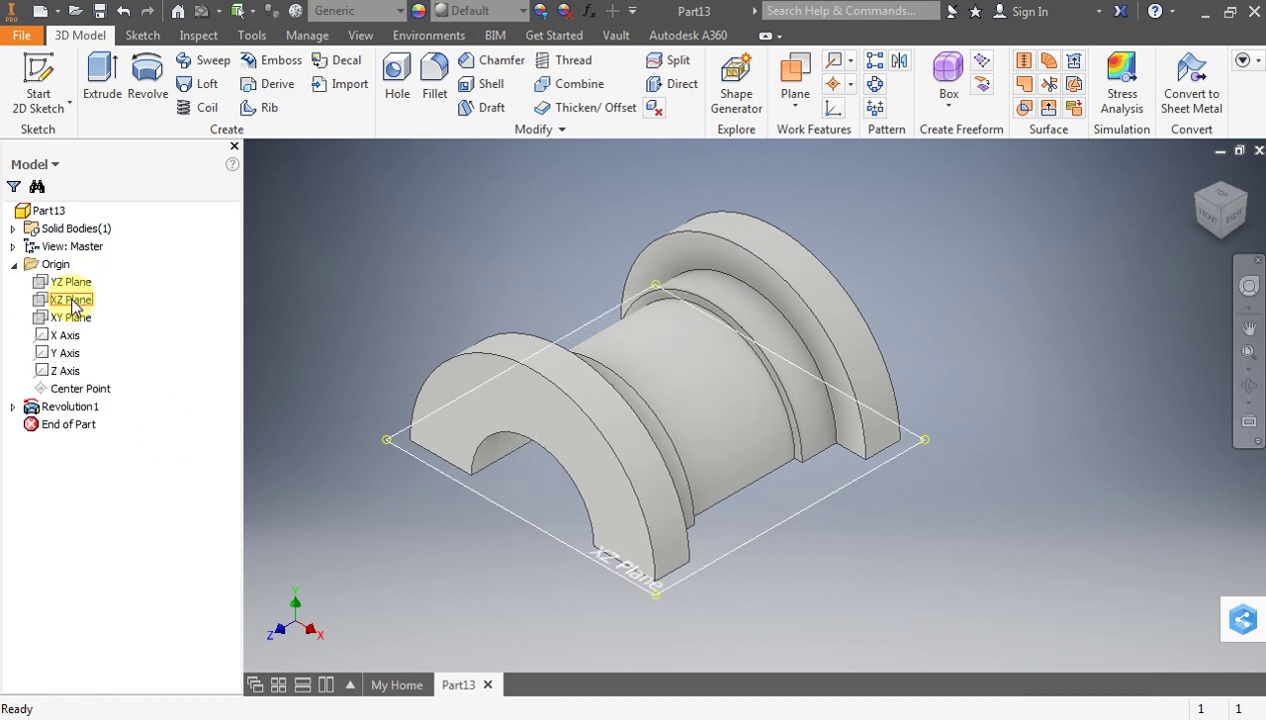
left_click(792, 78)
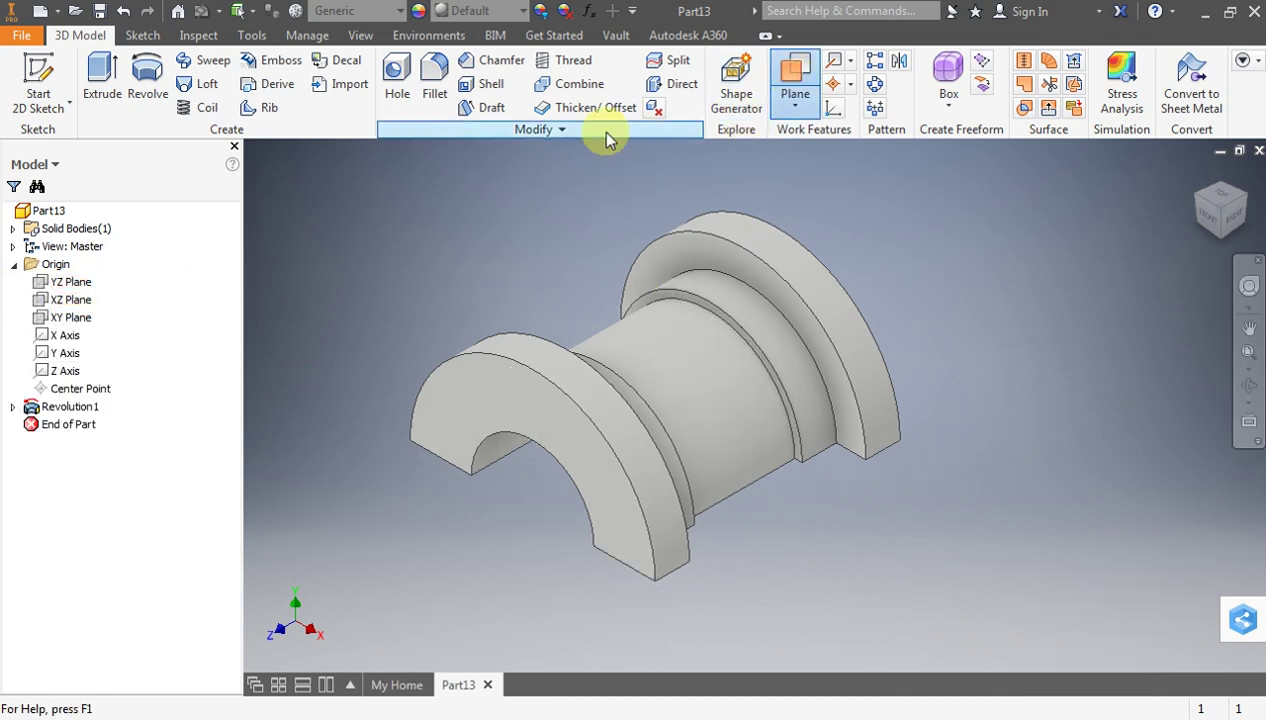
left_click(73, 303)
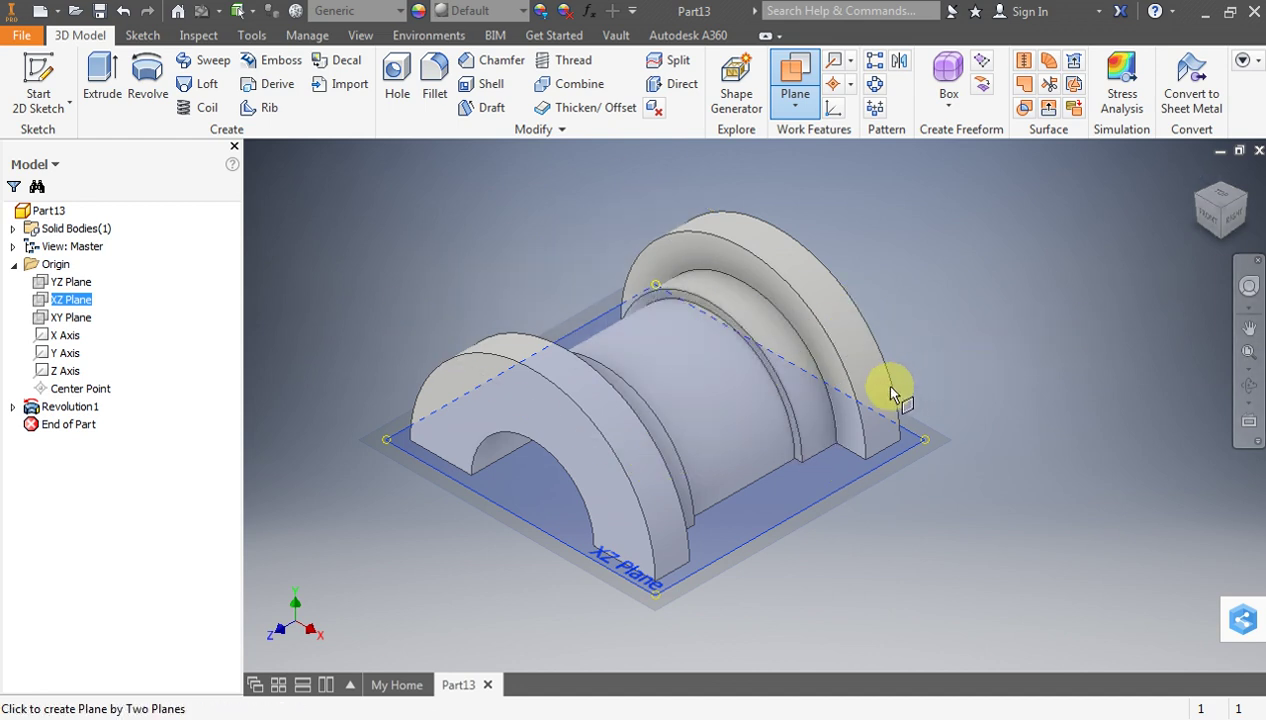
left_click(795, 108)
left_click(823, 185)
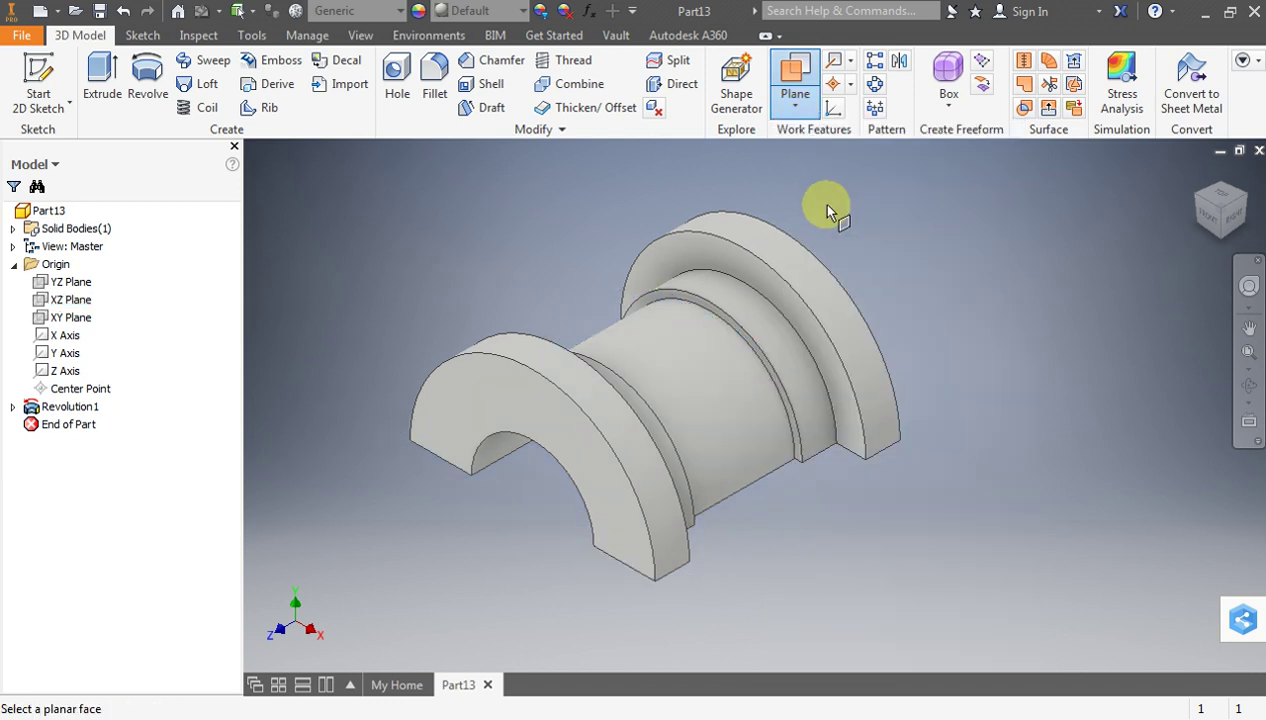
left_click(72, 300)
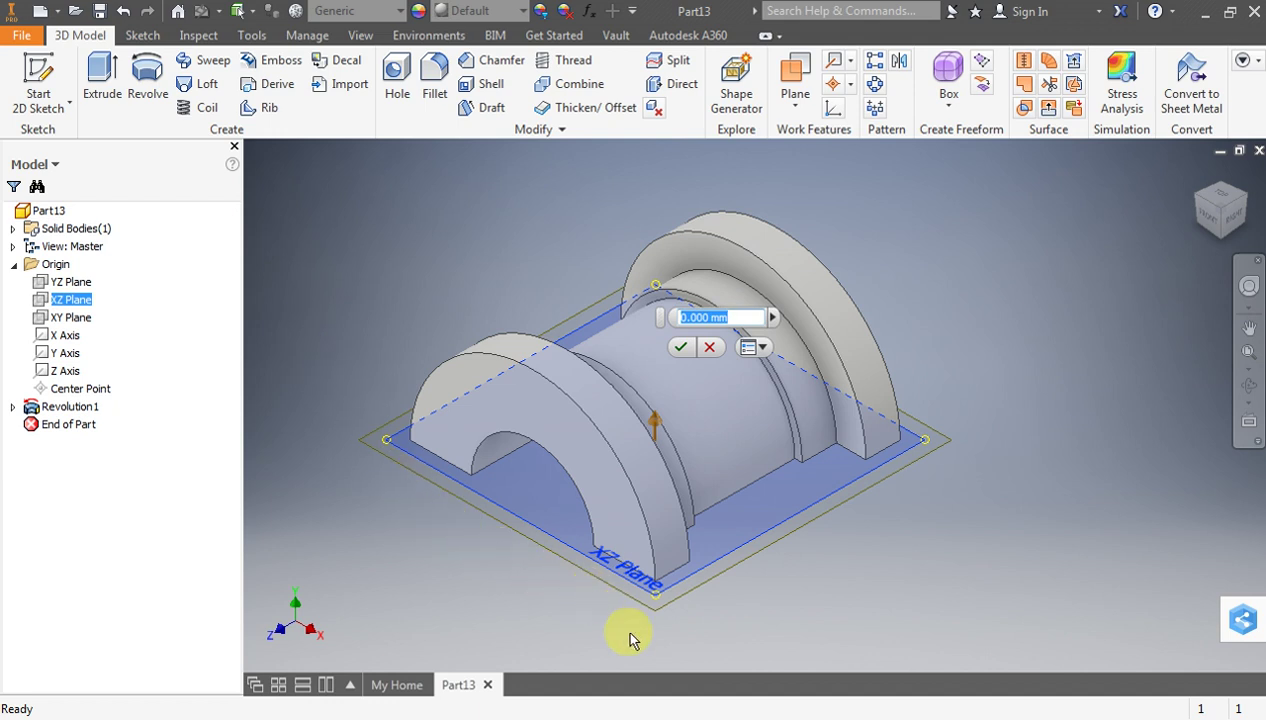
left_click(682, 710)
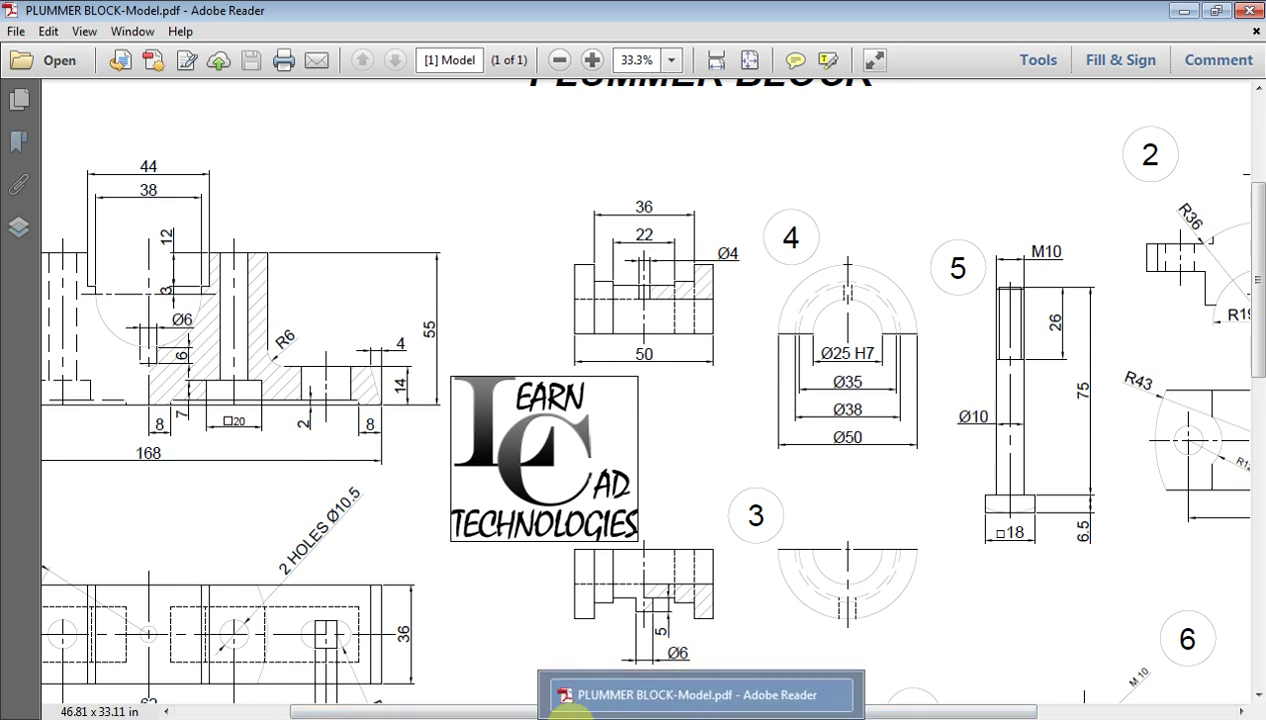
After checking bush detail 4 in the Plummer Block PDF, switch back to Inventor
left_click(568, 712)
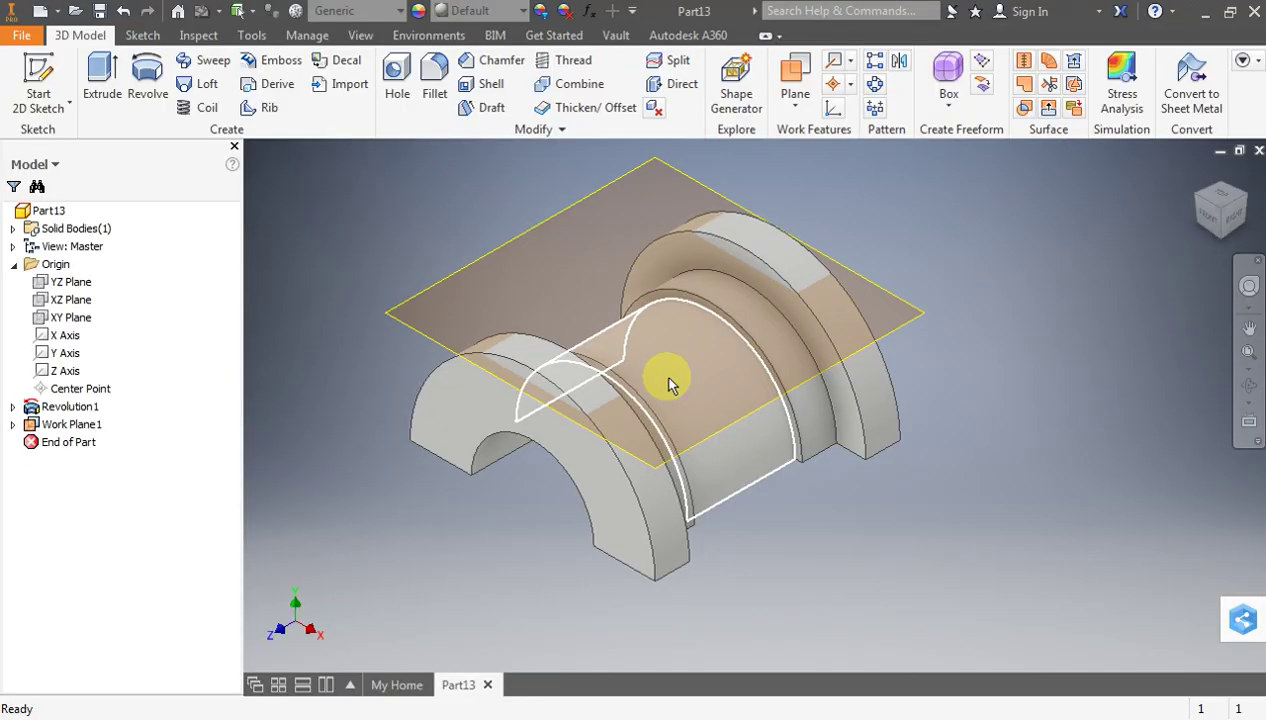
Sketch a small oil-hole circle centred at the origin on Work Plane1 as Sketch2
left_click(546, 173)
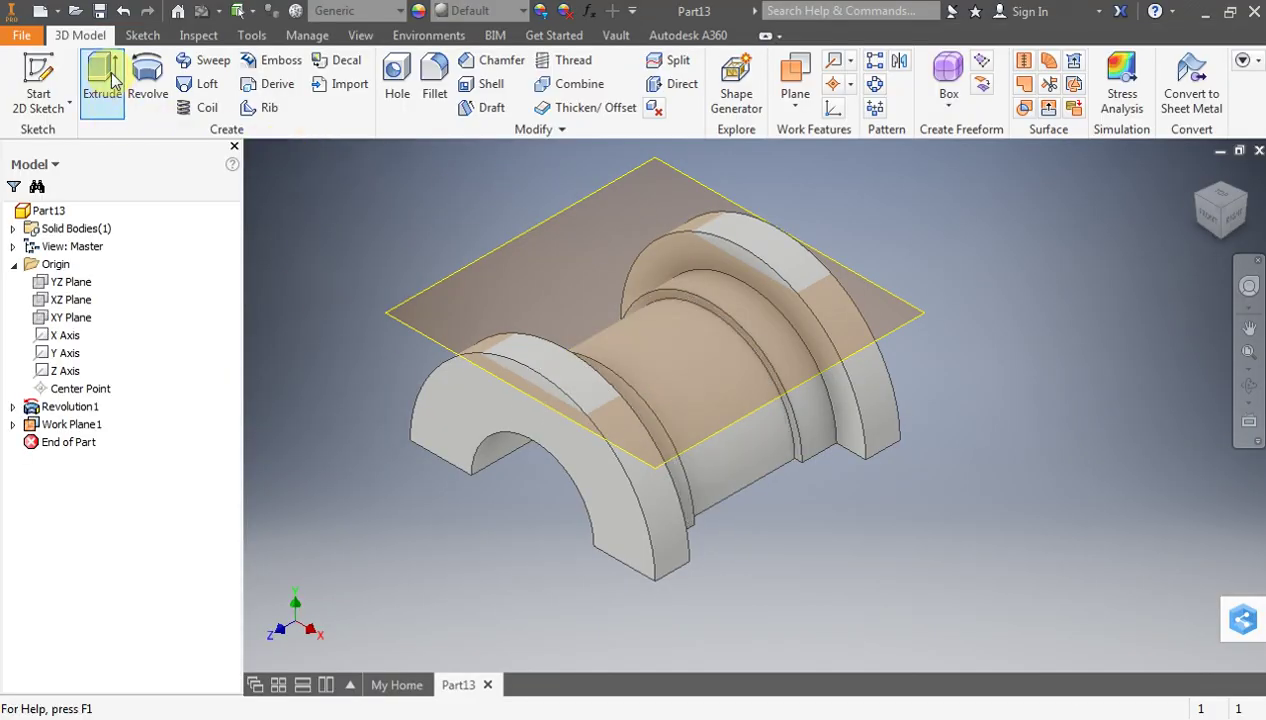
left_click(38, 80)
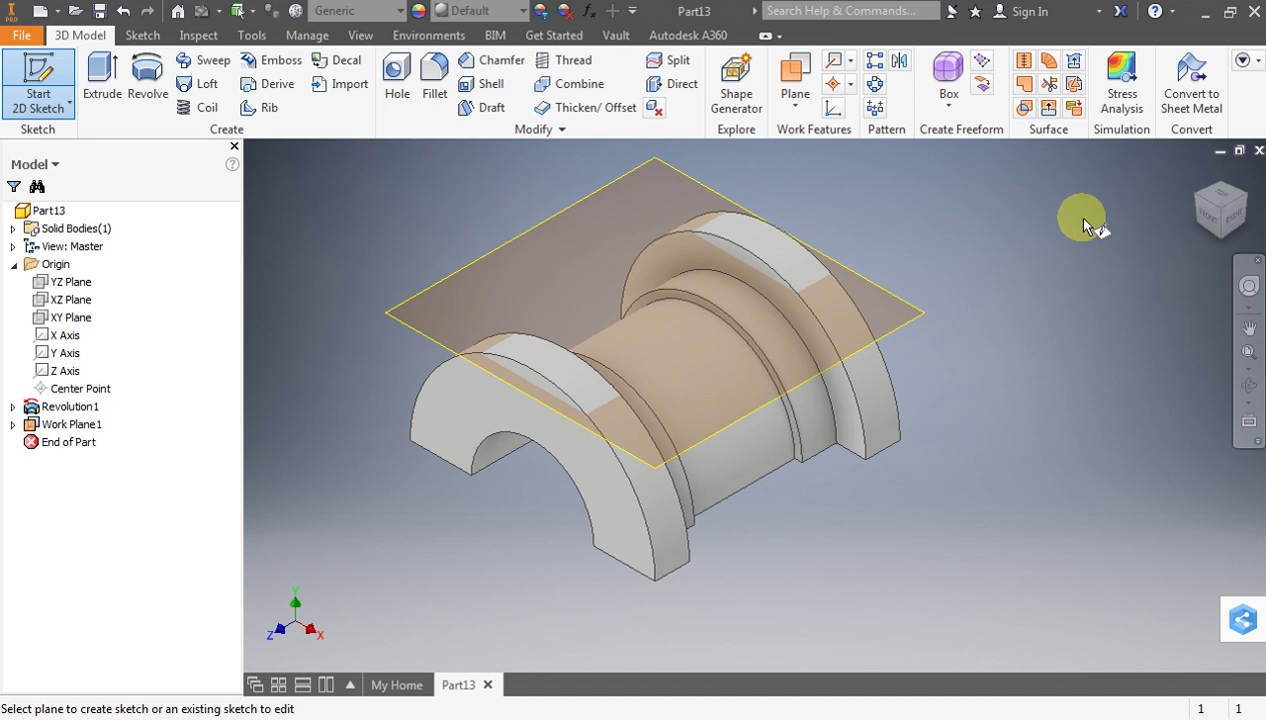
left_click(880, 330)
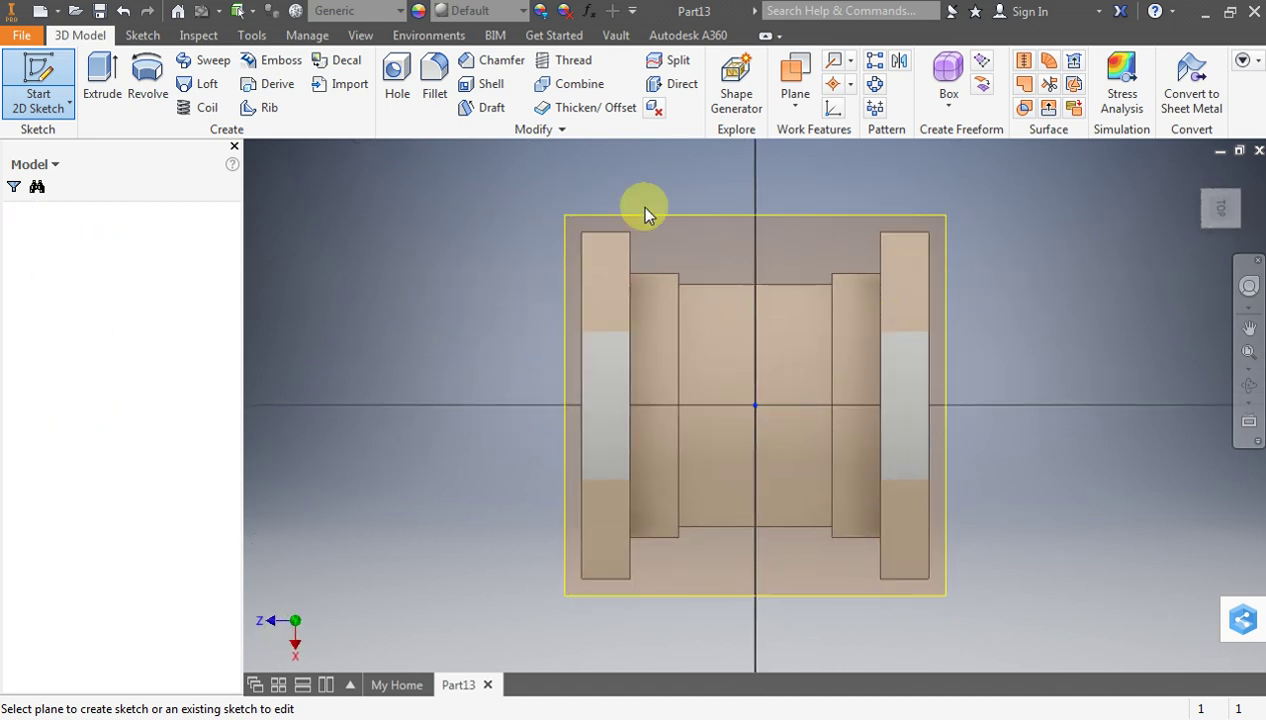
left_click(147, 80)
left_click(755, 405)
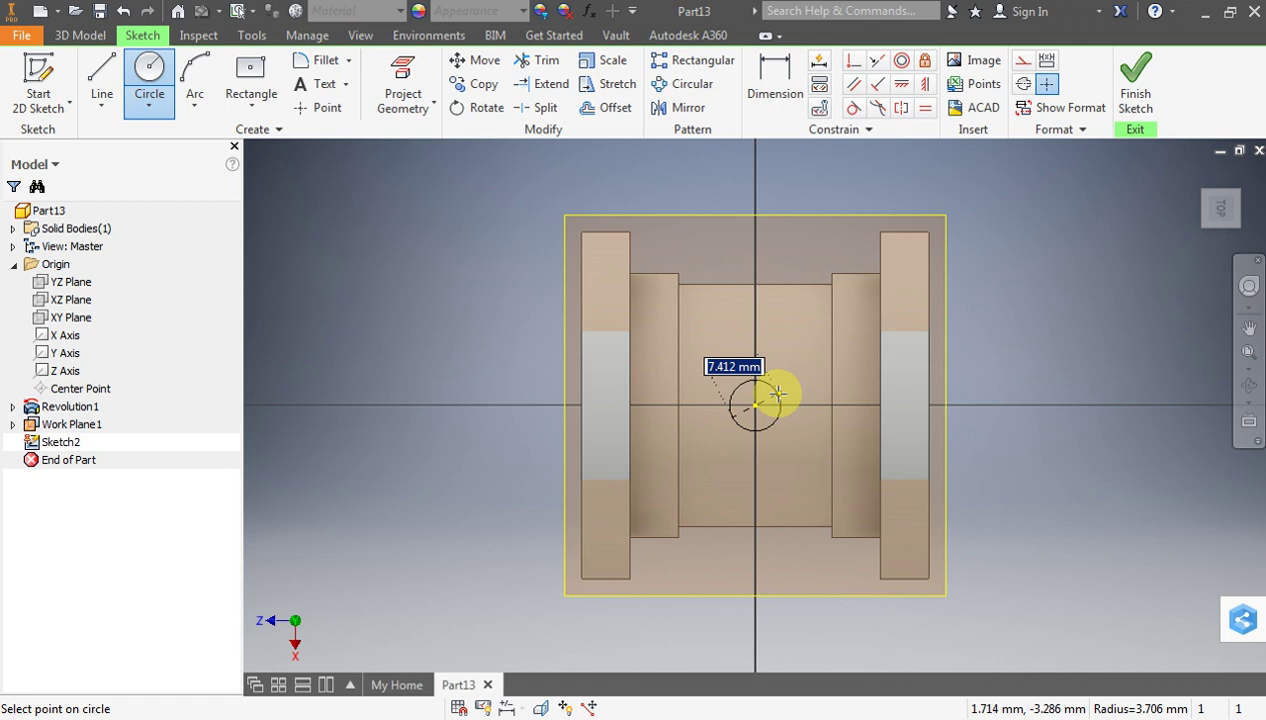
left_click(775, 396)
left_click(1160, 82)
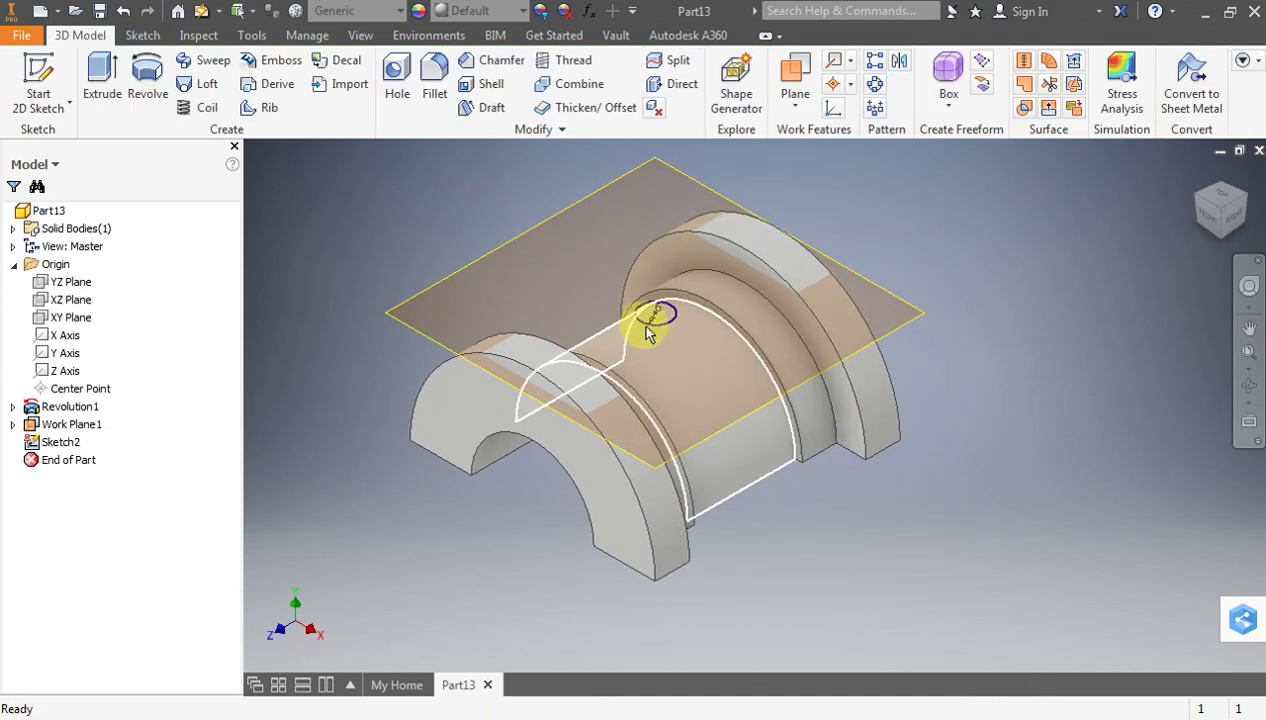
Change Work Plane1's offset from the XZ Plane from 22.5 mm to 21 mm
left_click(1249, 385)
mouse_move(811, 388)
left_mouse_down()
mouse_move(729, 322)
mouse_move(774, 317)
mouse_move(768, 348)
left_mouse_up()
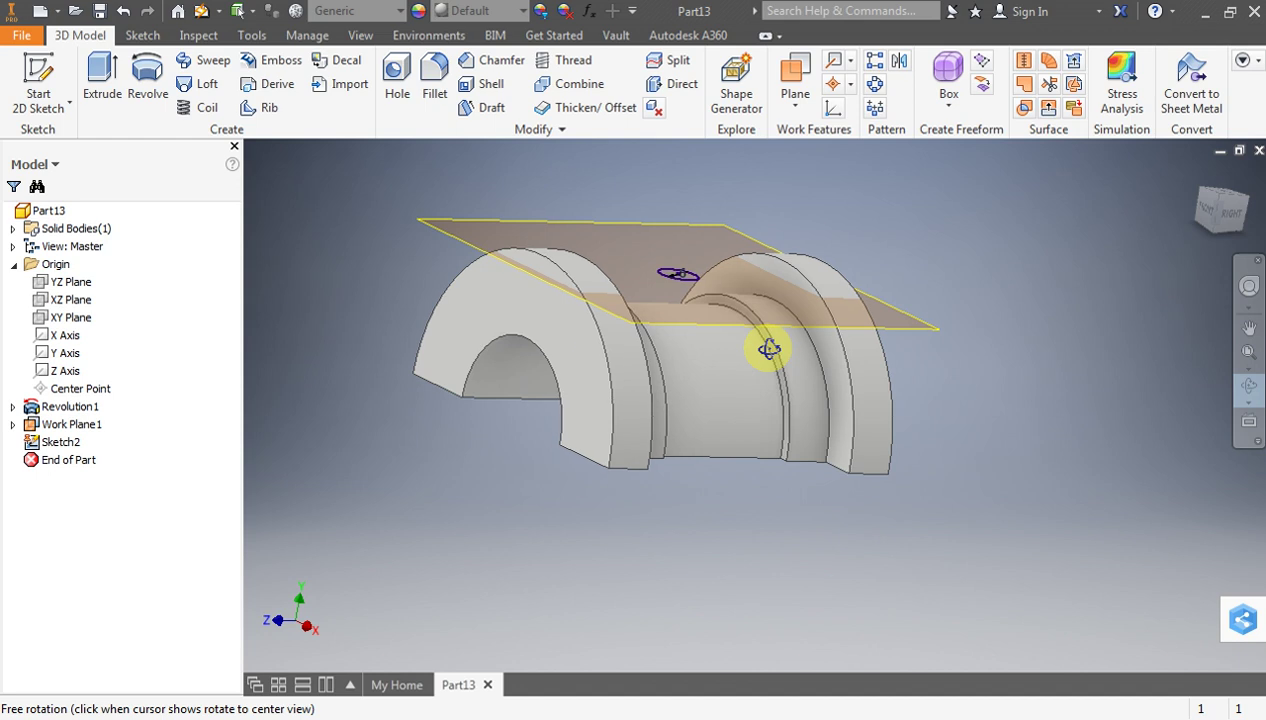
key("Escape")
left_click(75, 426)
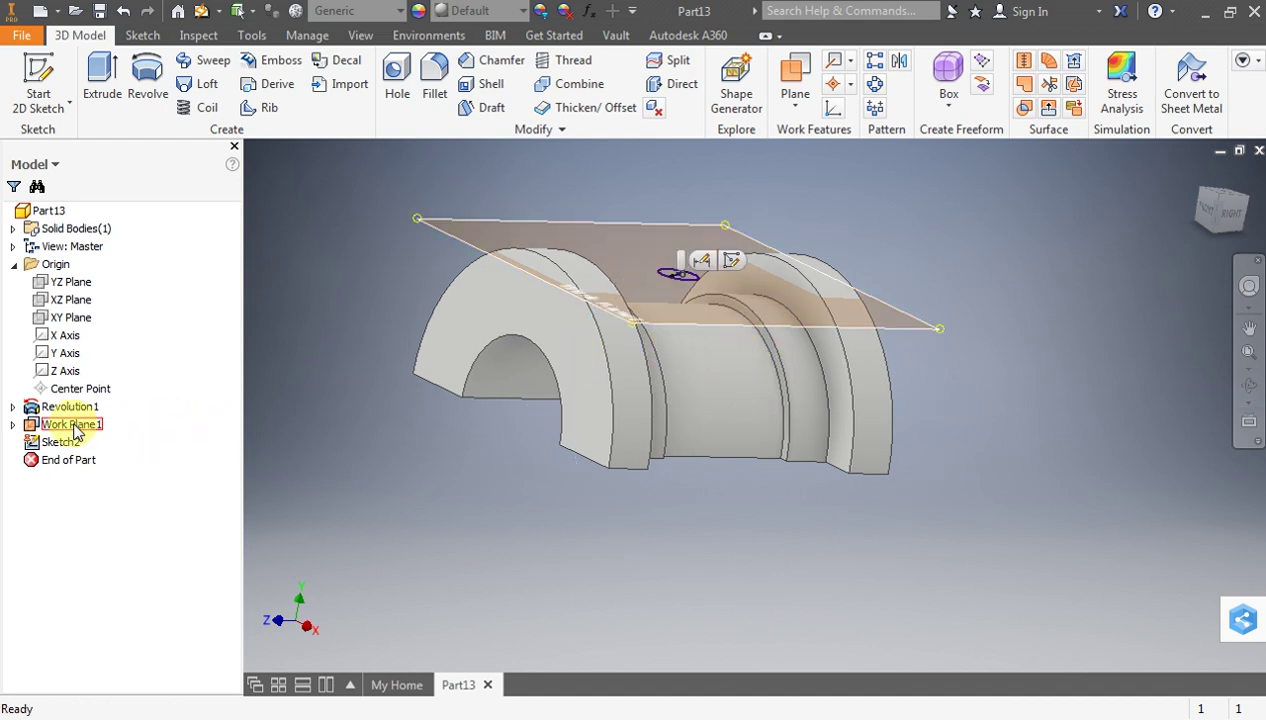
double_click(75, 427)
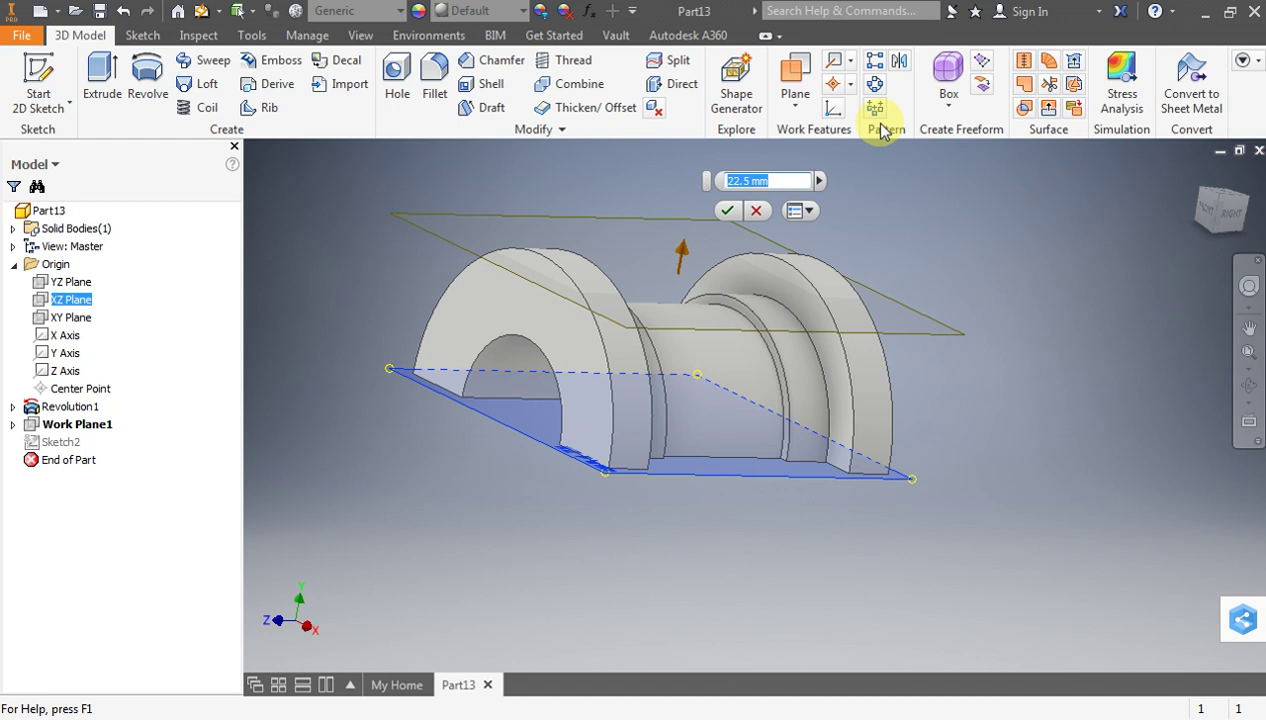
type("21.5")
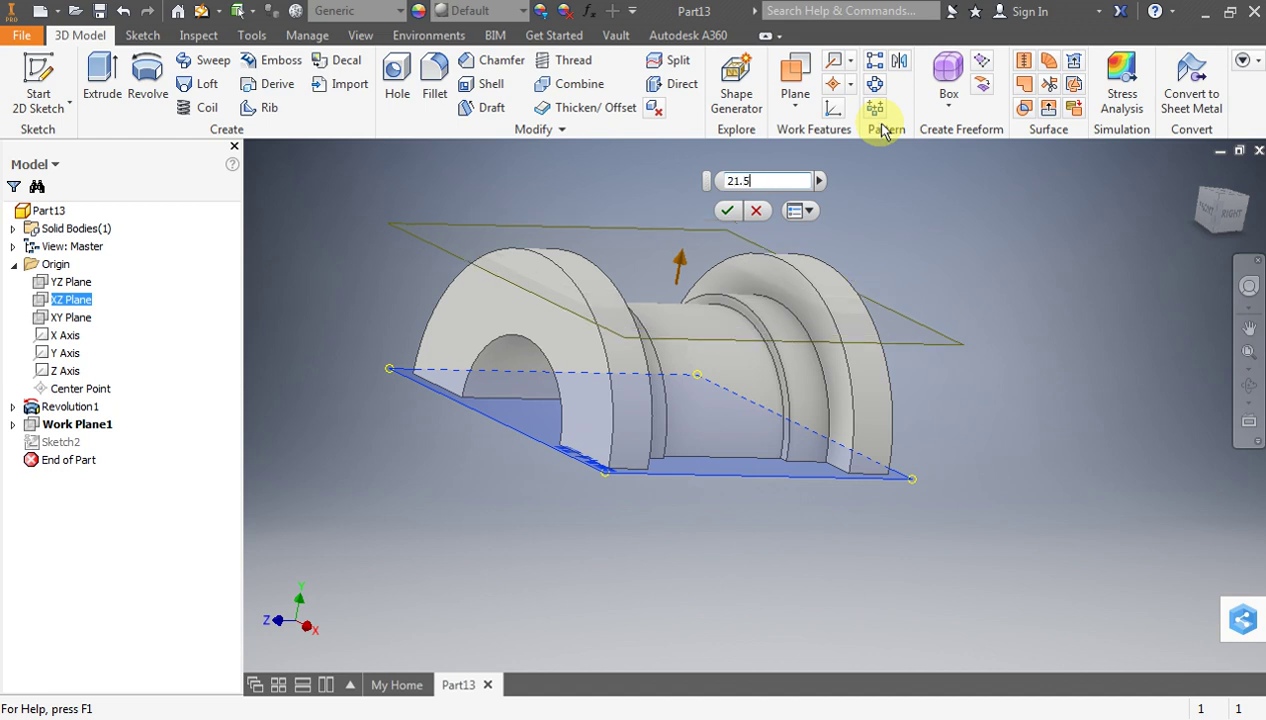
key("Return")
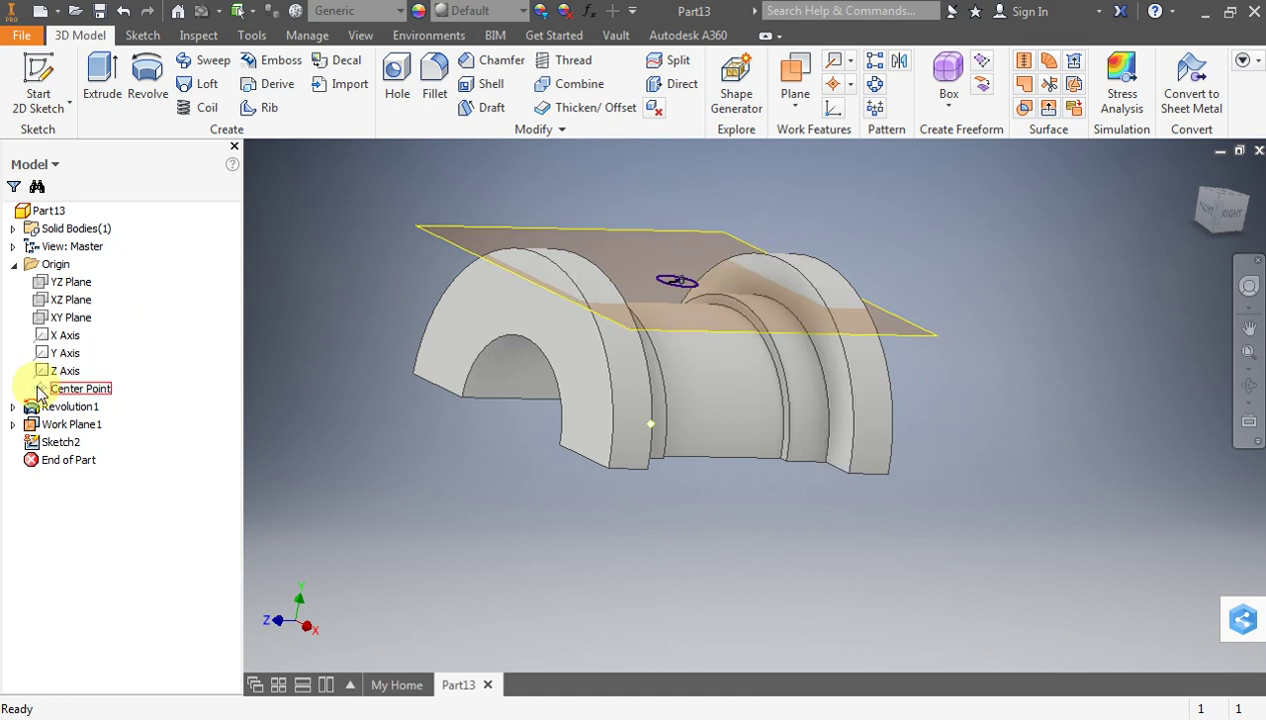
left_click(58, 441)
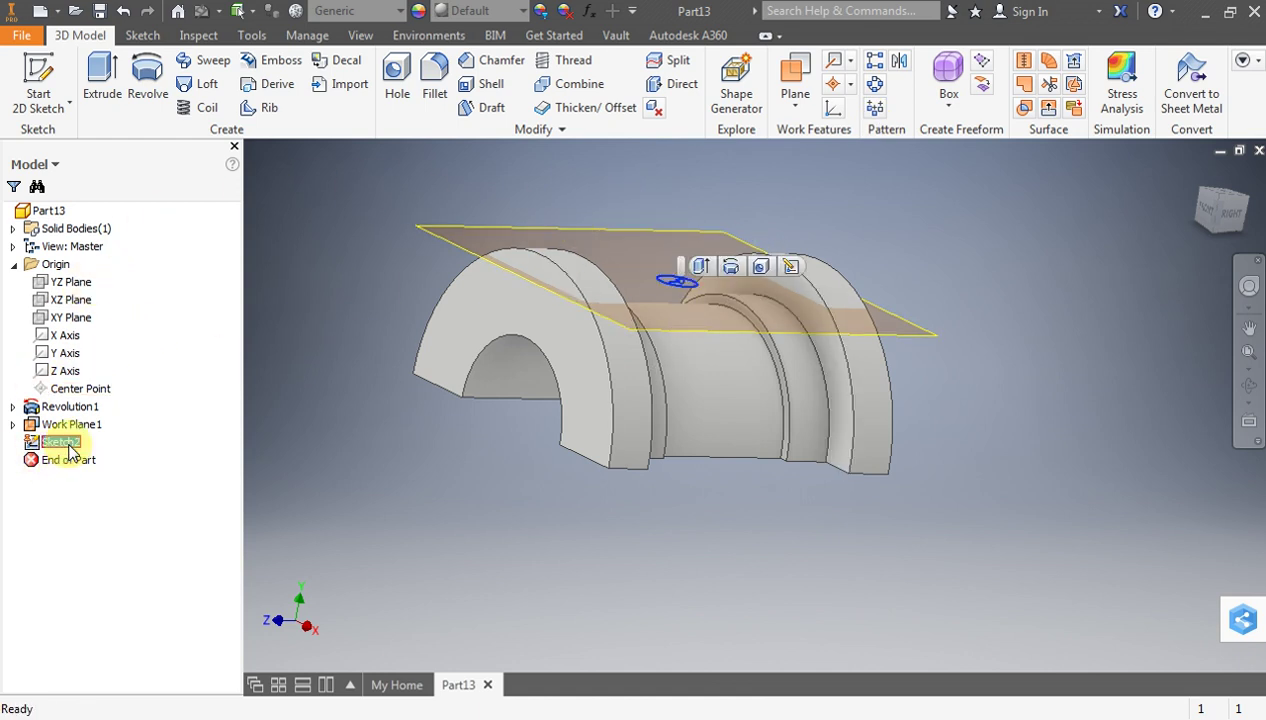
Extrude Sketch2's circle with To Next extents, forming the cylindrical lug as Extrusion1
left_click(102, 80)
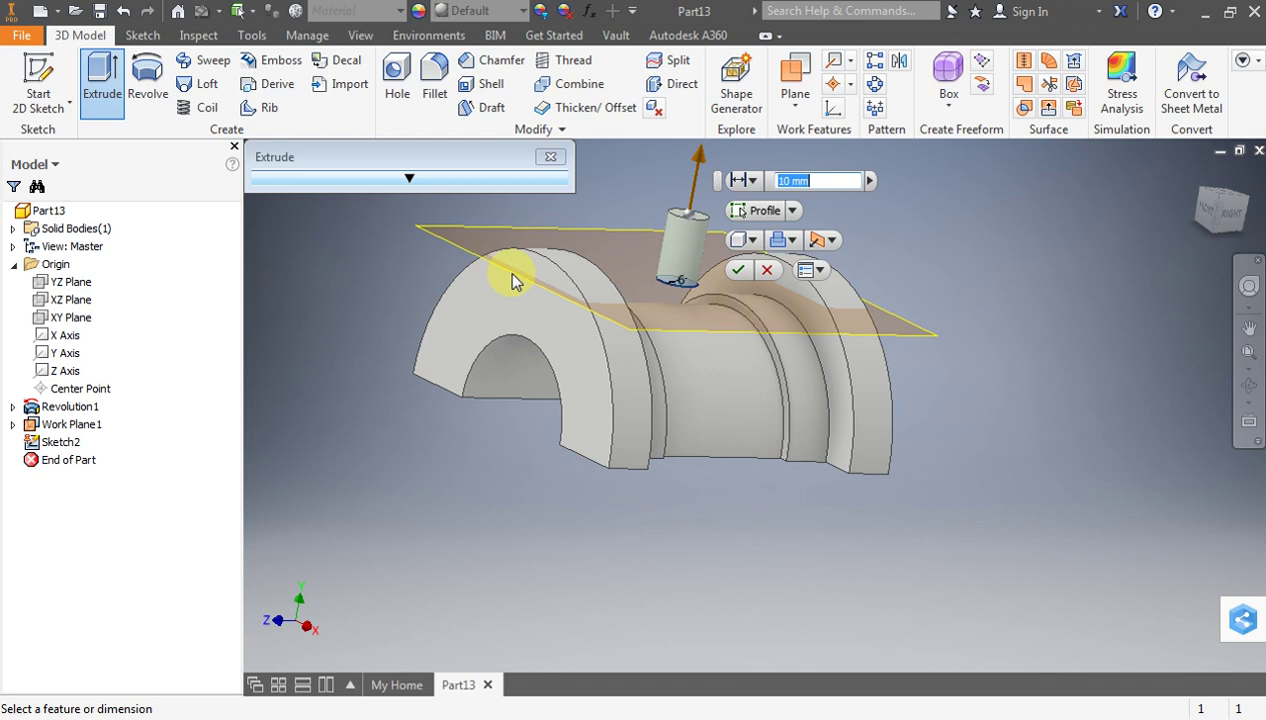
left_click(814, 242)
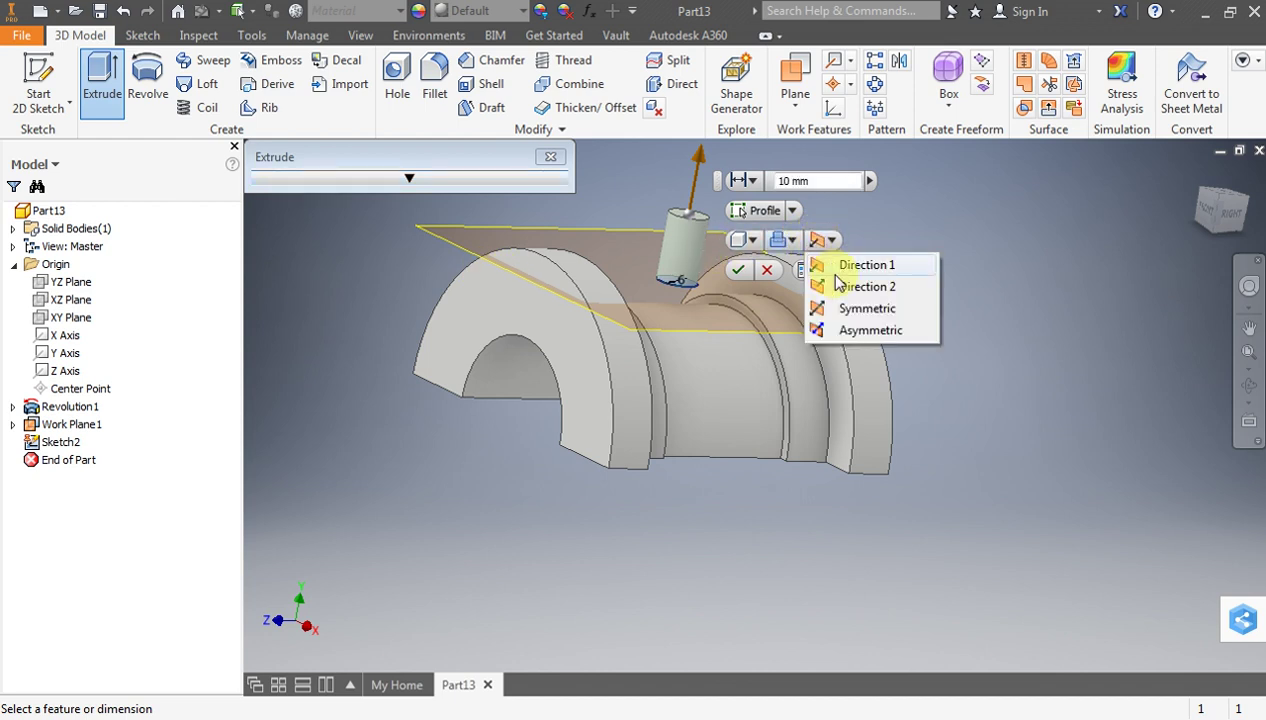
left_click(792, 210)
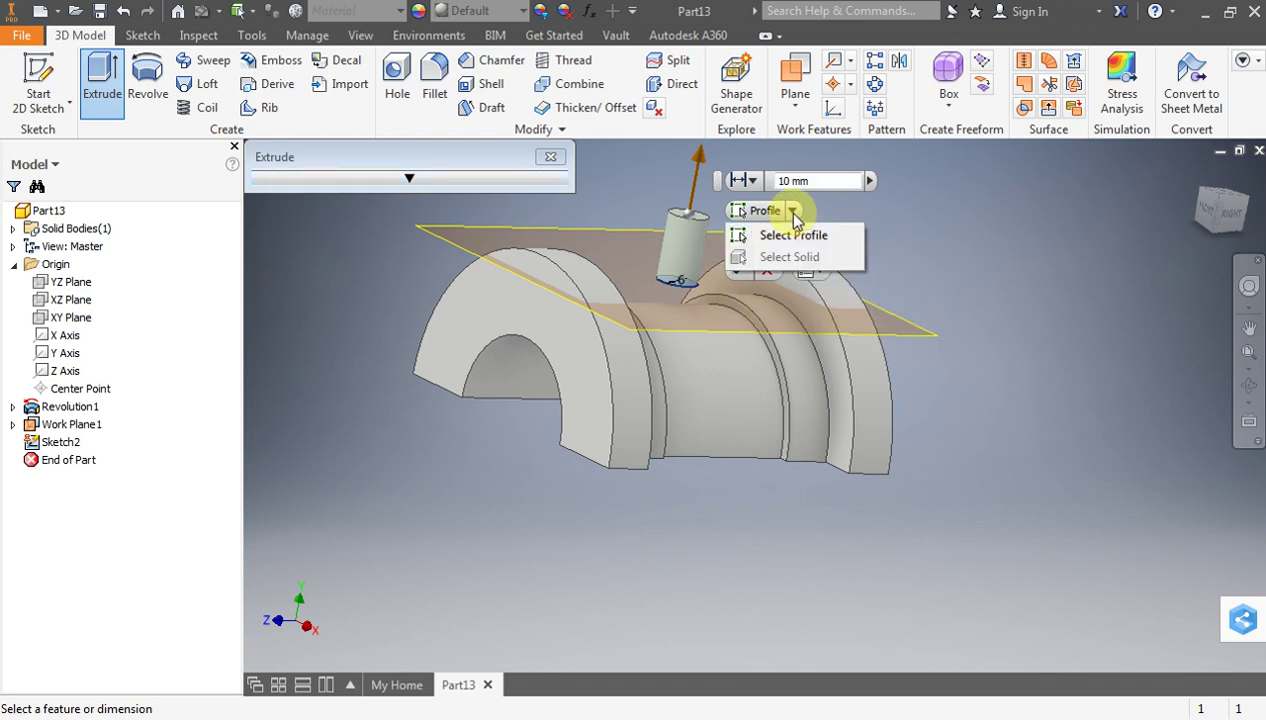
left_click(750, 240)
left_click(752, 247)
left_click(748, 180)
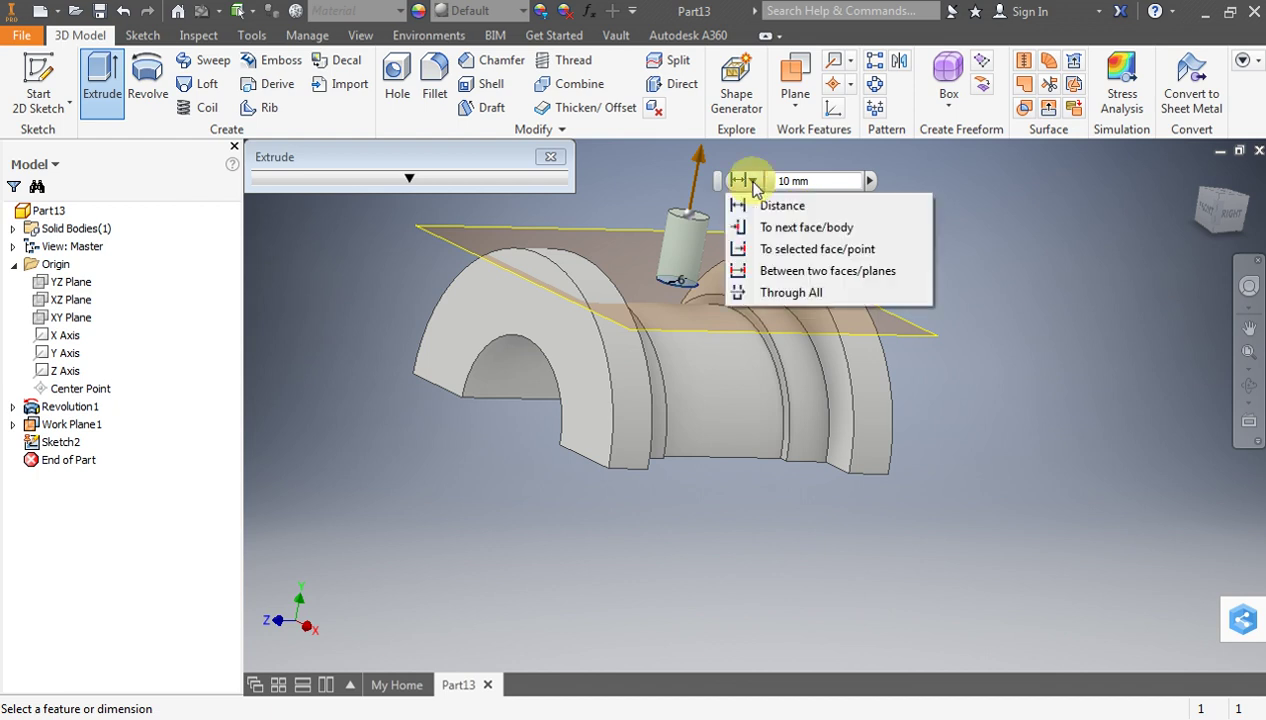
left_click(762, 228)
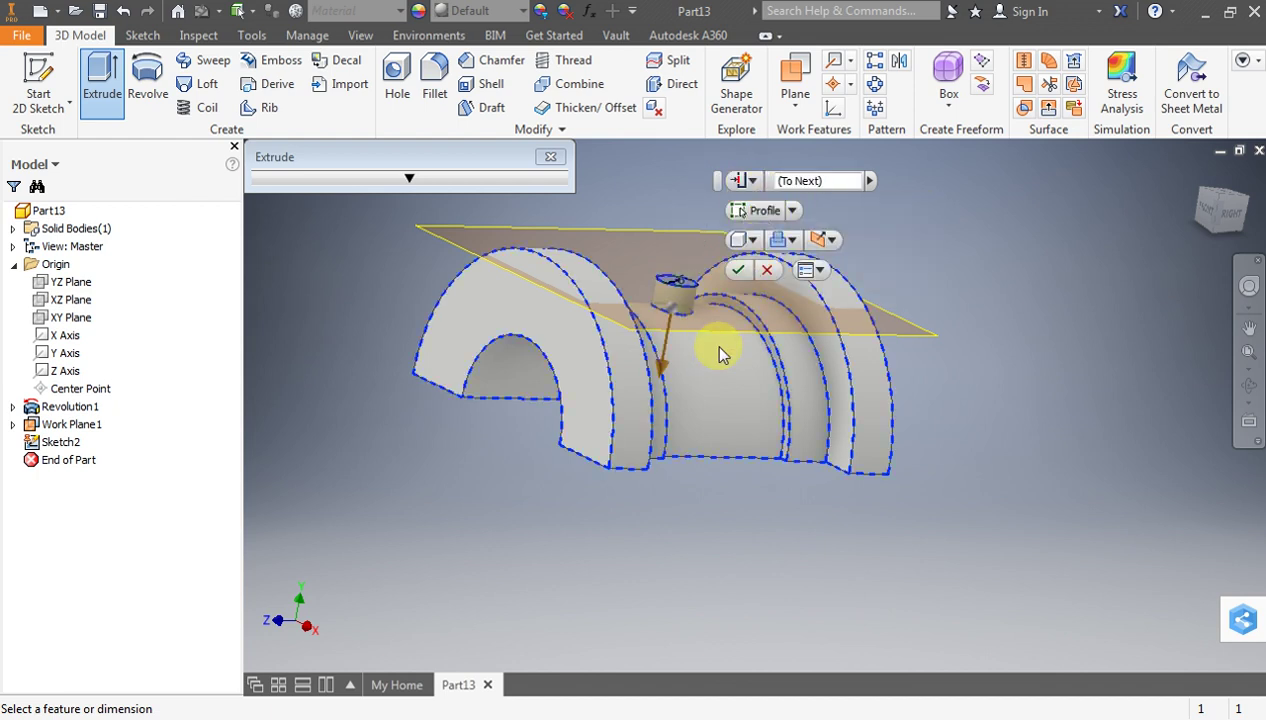
left_click(736, 268)
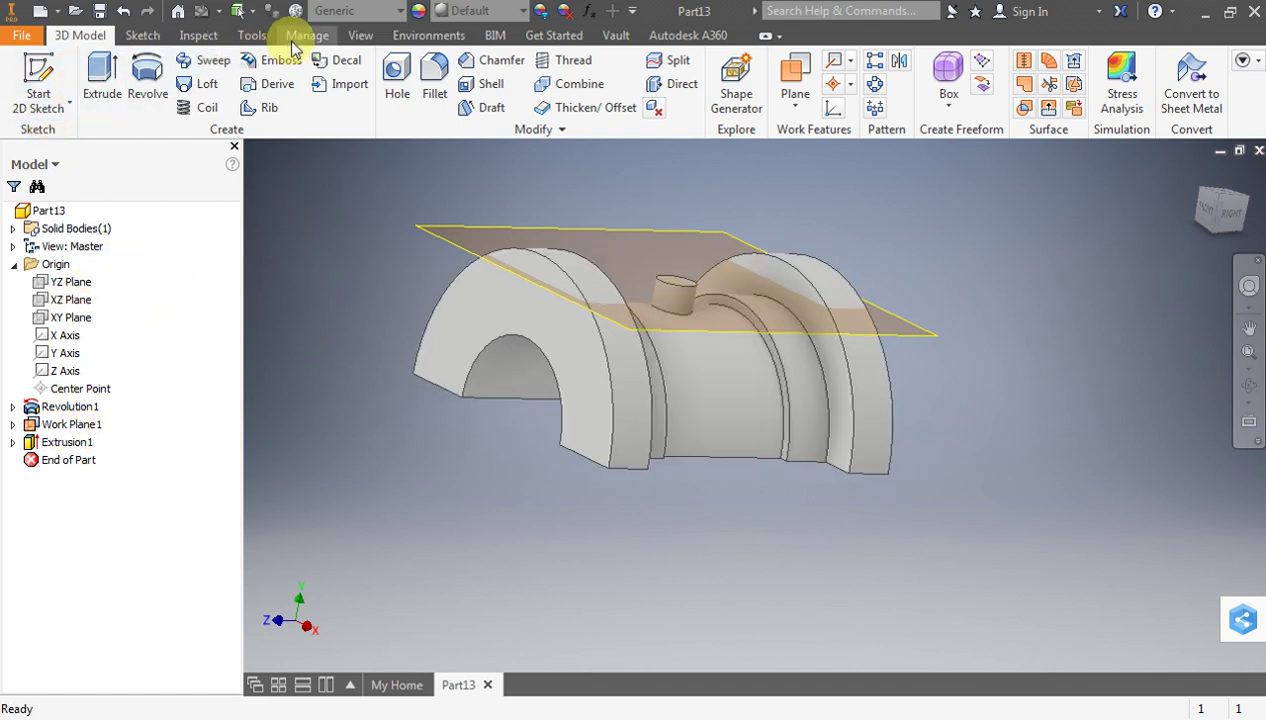
Assign the Copper, Wrought material to the half bush
left_click(252, 36)
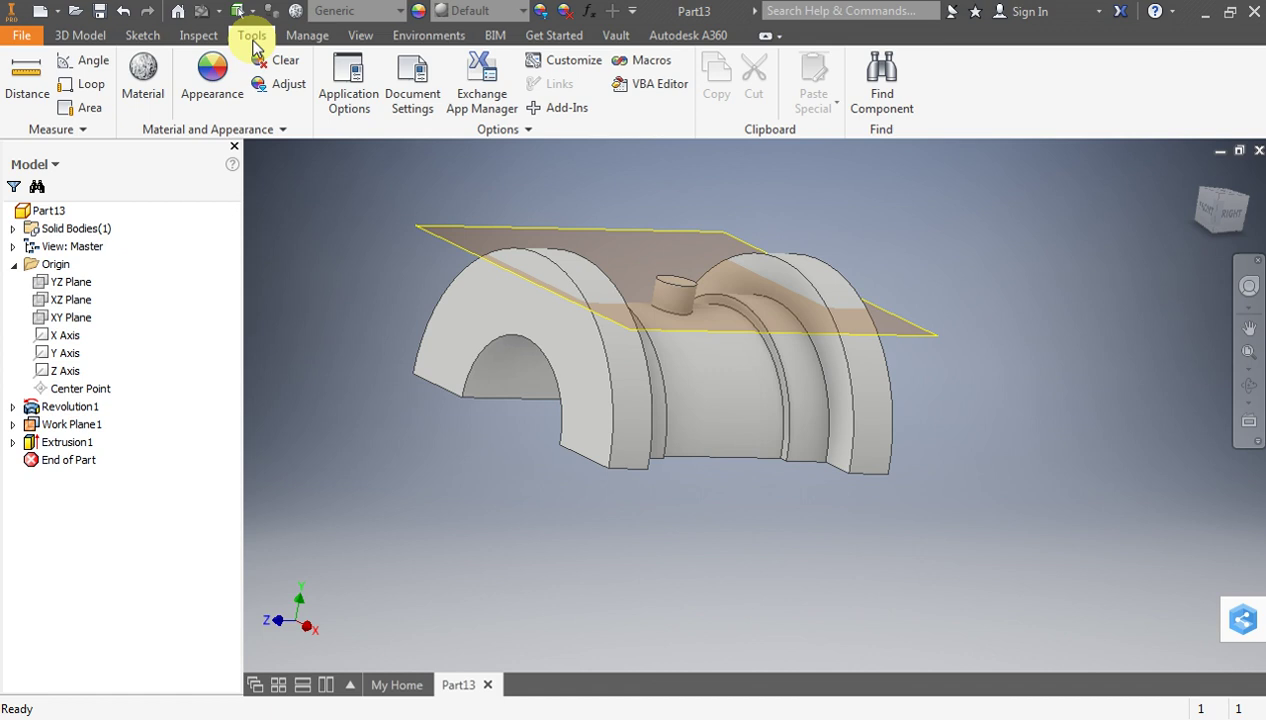
left_click(160, 107)
left_click(285, 575)
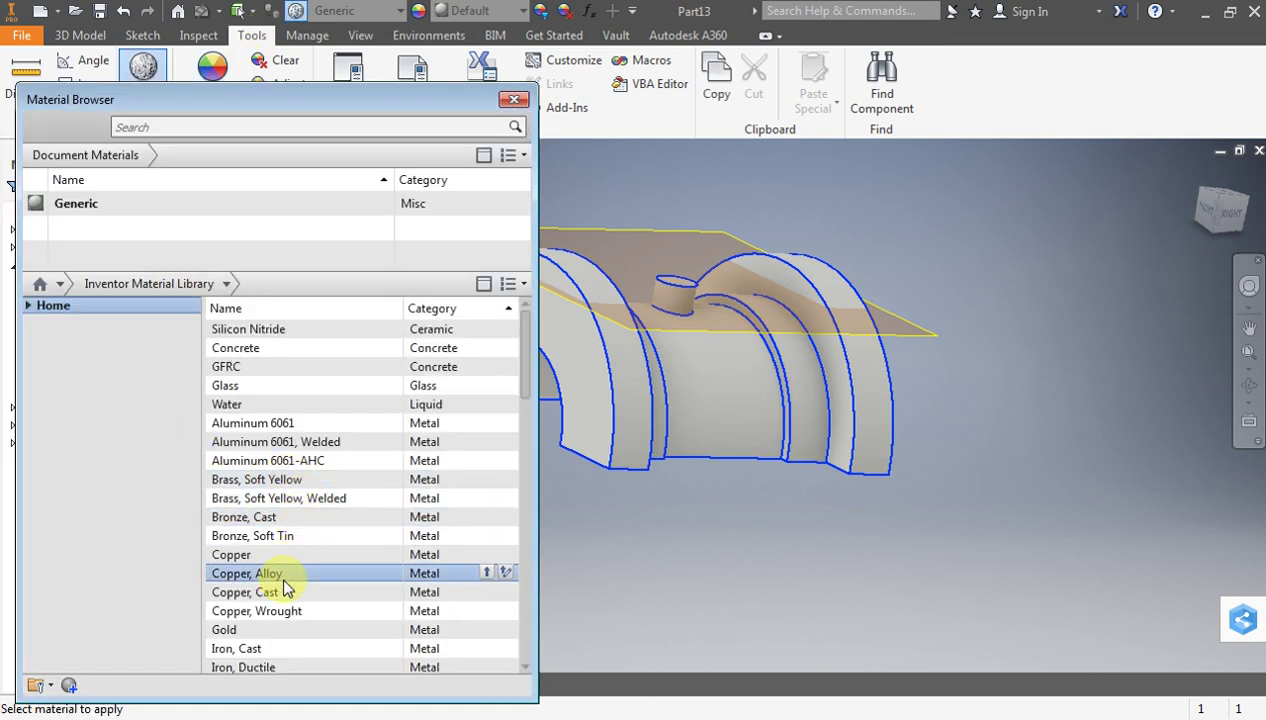
double_click(270, 611)
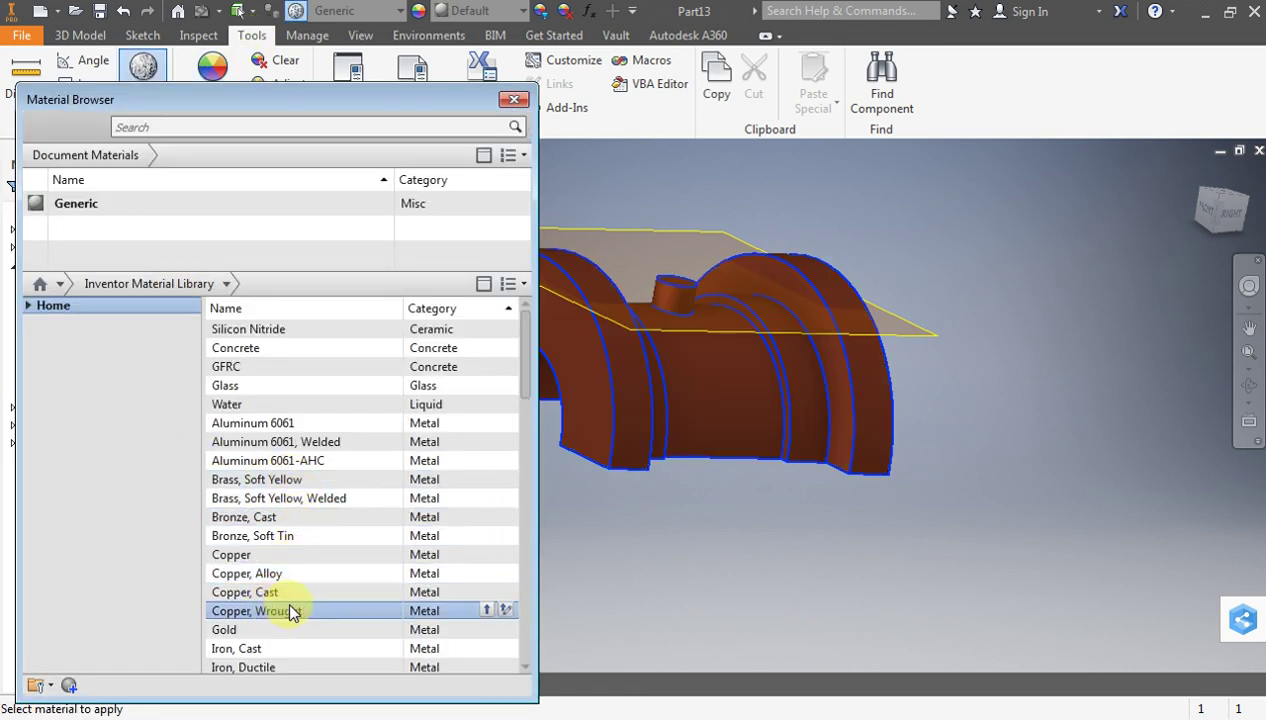
left_click(487, 611)
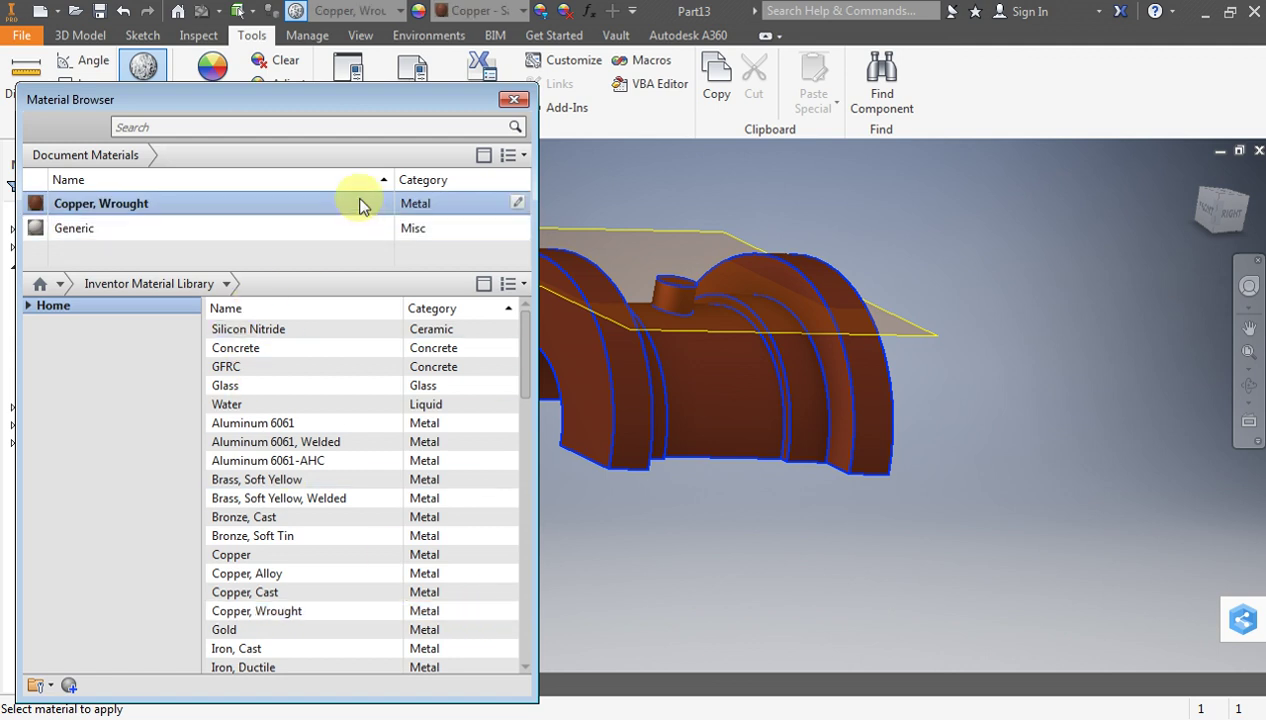
left_click(514, 101)
Save the part as Bottom Bearing.ipt in the Plummer Block folder
left_click(99, 11)
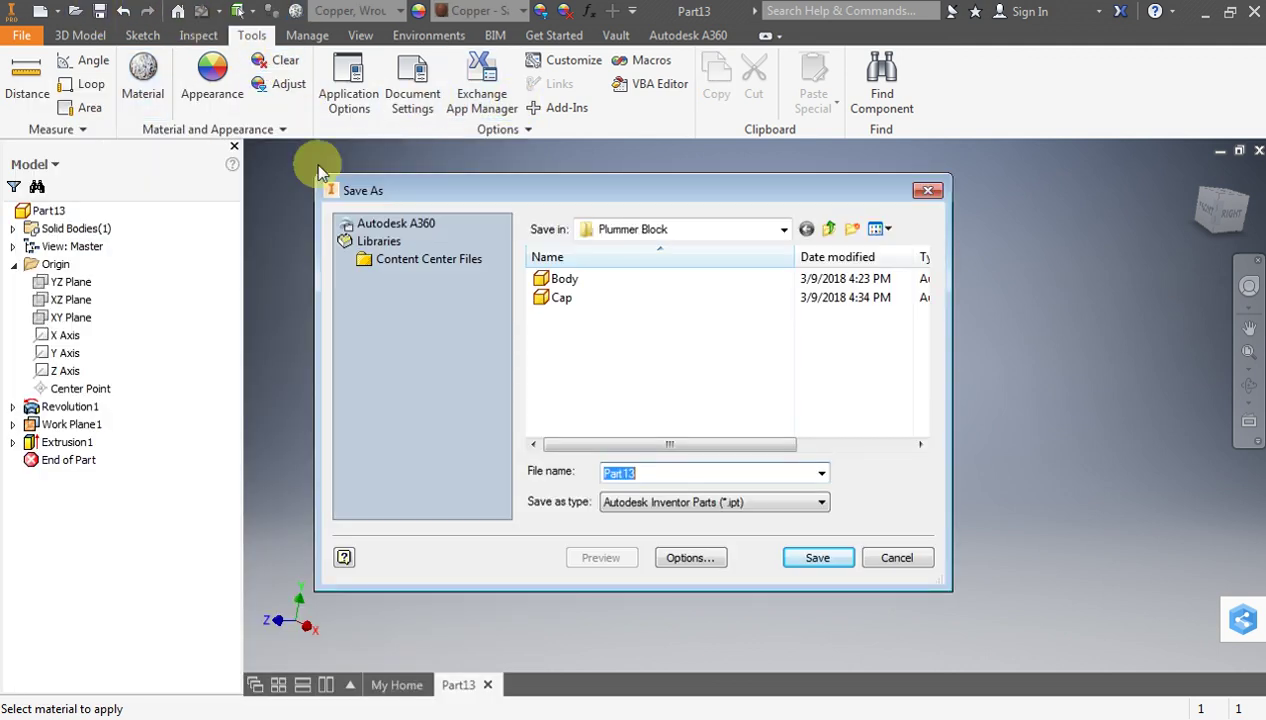
type("Bottom Bear")
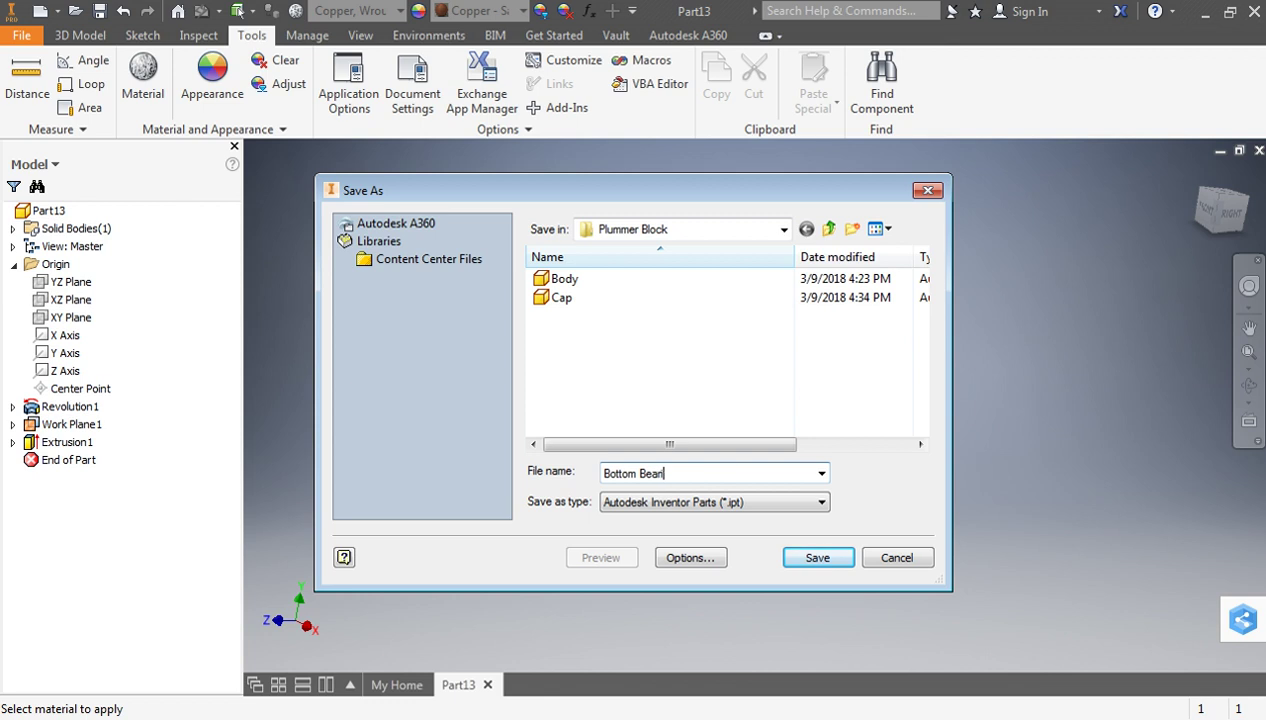
left_click(791, 557)
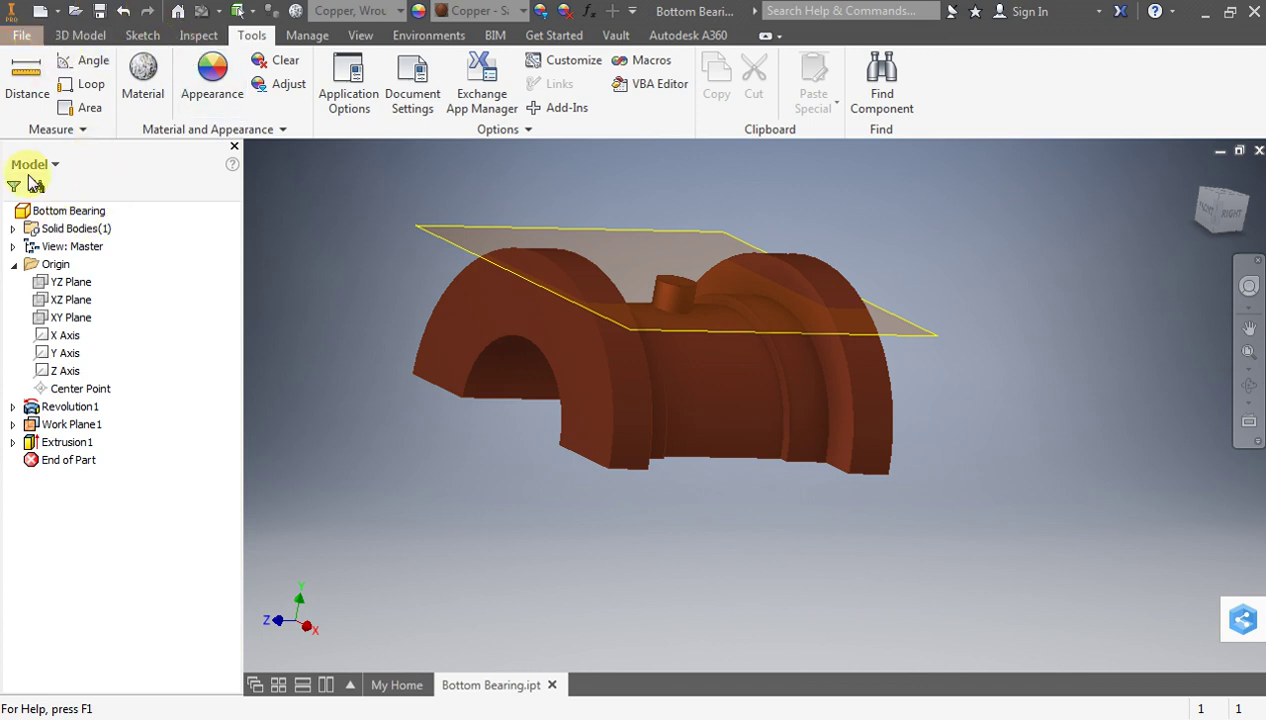
left_click(21, 35)
Save a copy of the copper half bush under the name Top Bearing
left_click(133, 245)
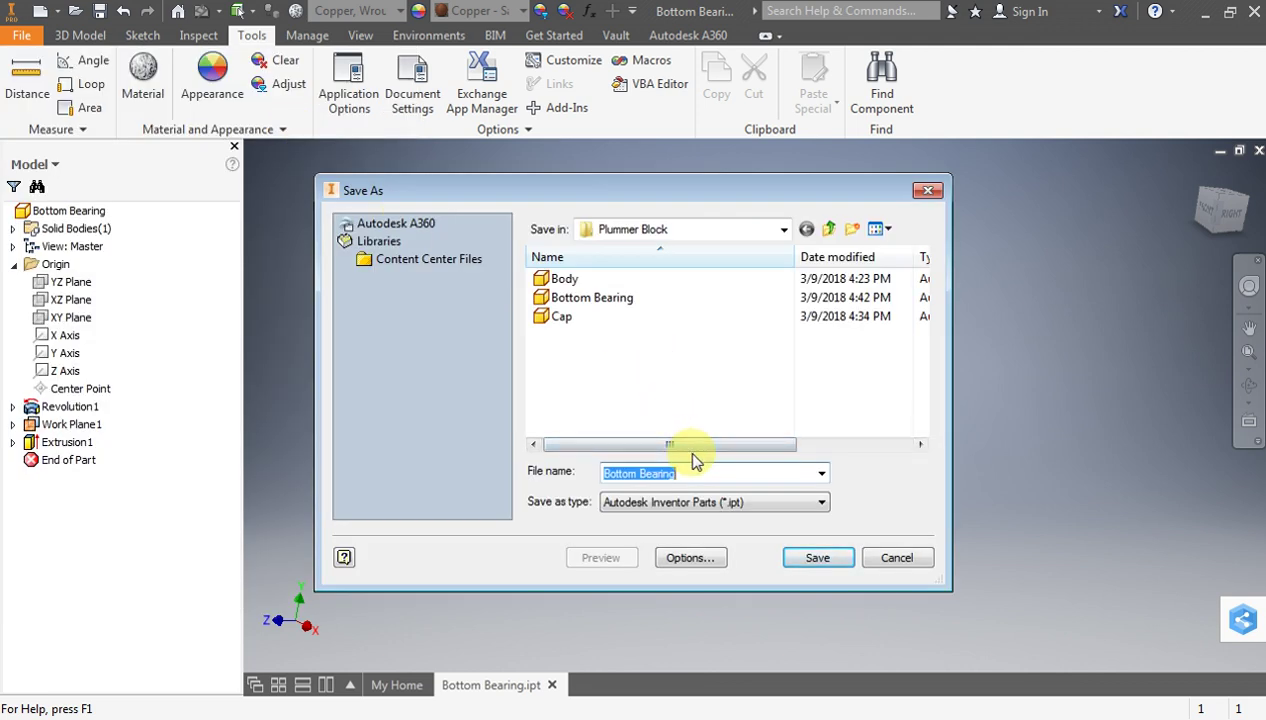
type("Top")
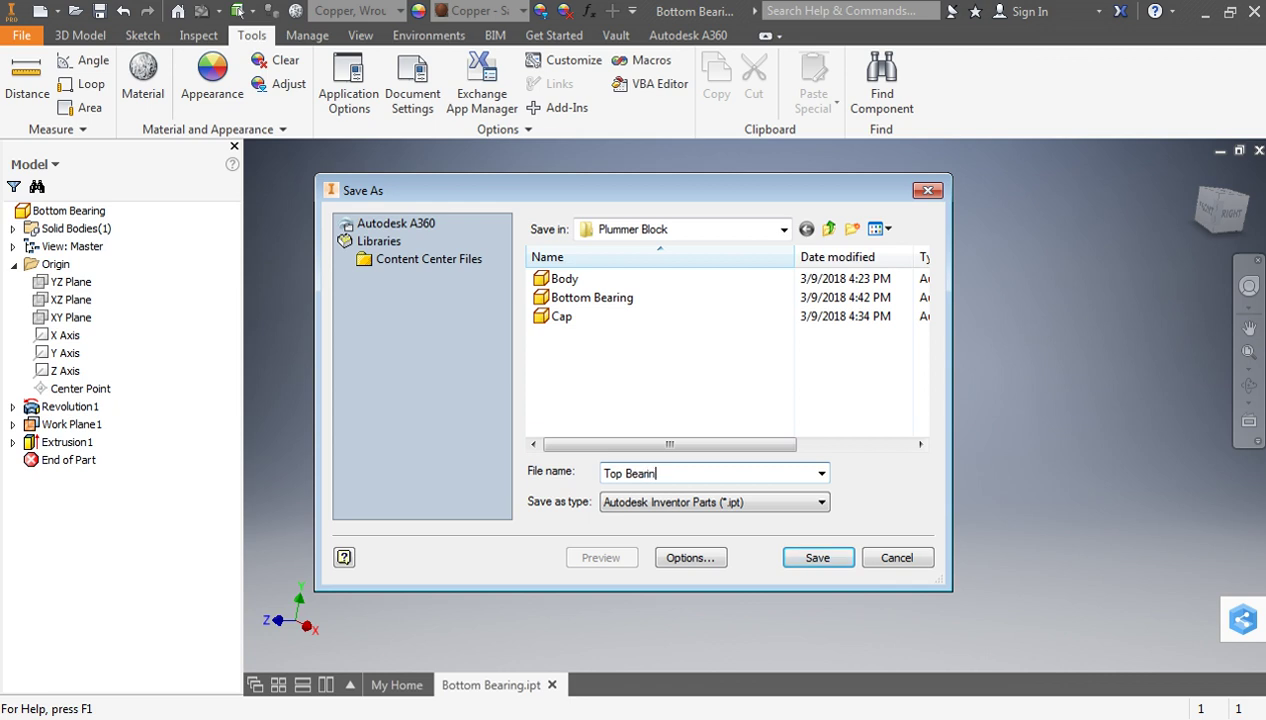
left_click(818, 558)
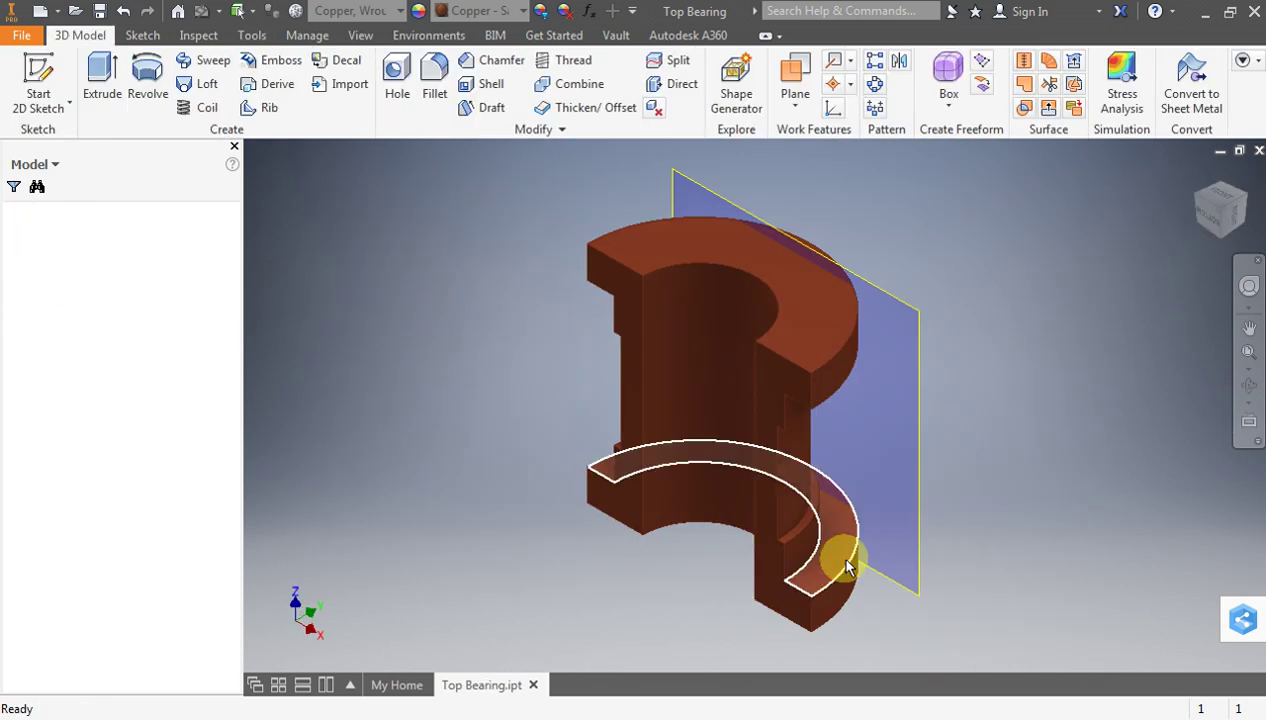
Delete the lug feature Extrusion1 and Work Plane1 from Top Bearing
mouse_move(1210, 207)
left_mouse_down()
mouse_move(1215, 230)
mouse_move(1245, 232)
left_mouse_up()
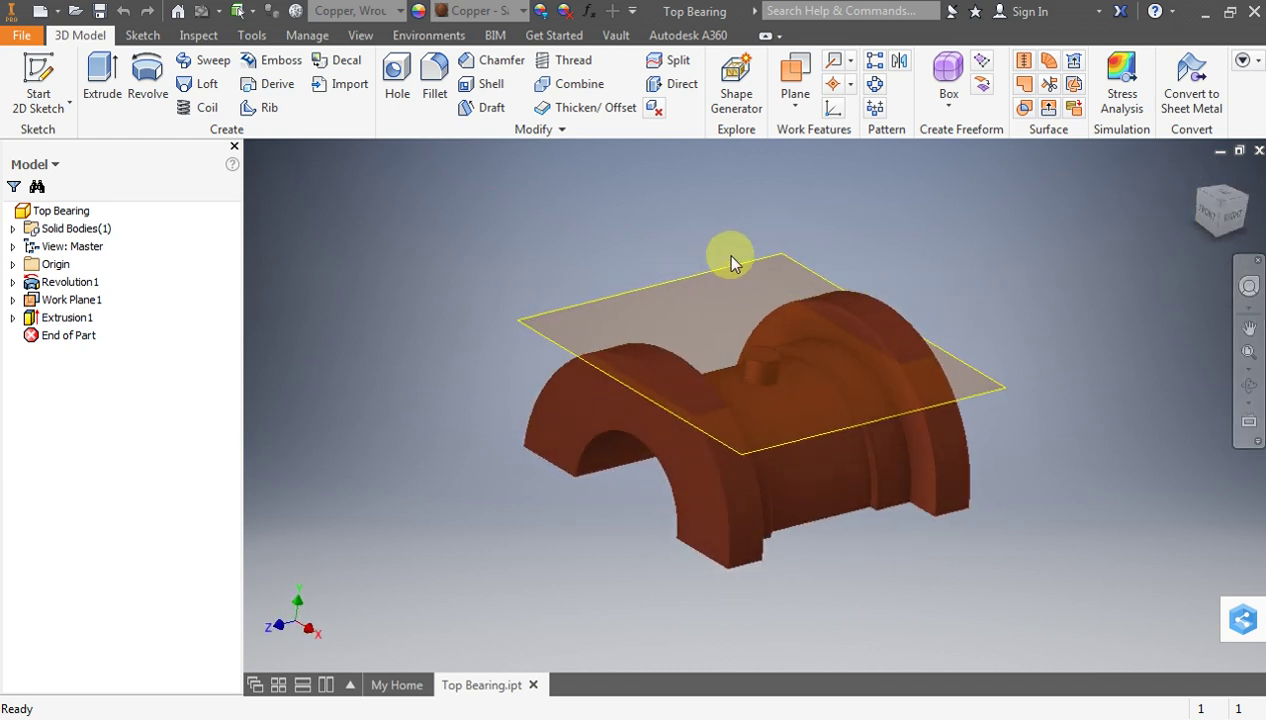
left_click(68, 318)
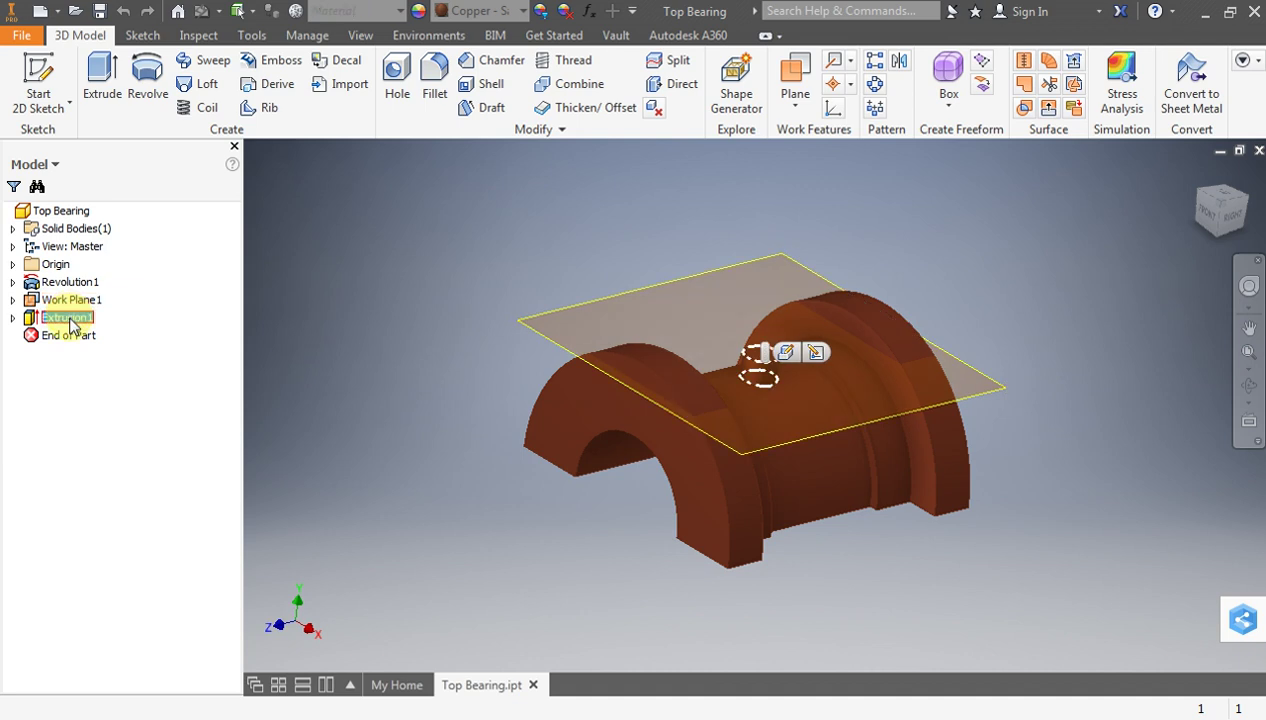
key("Delete")
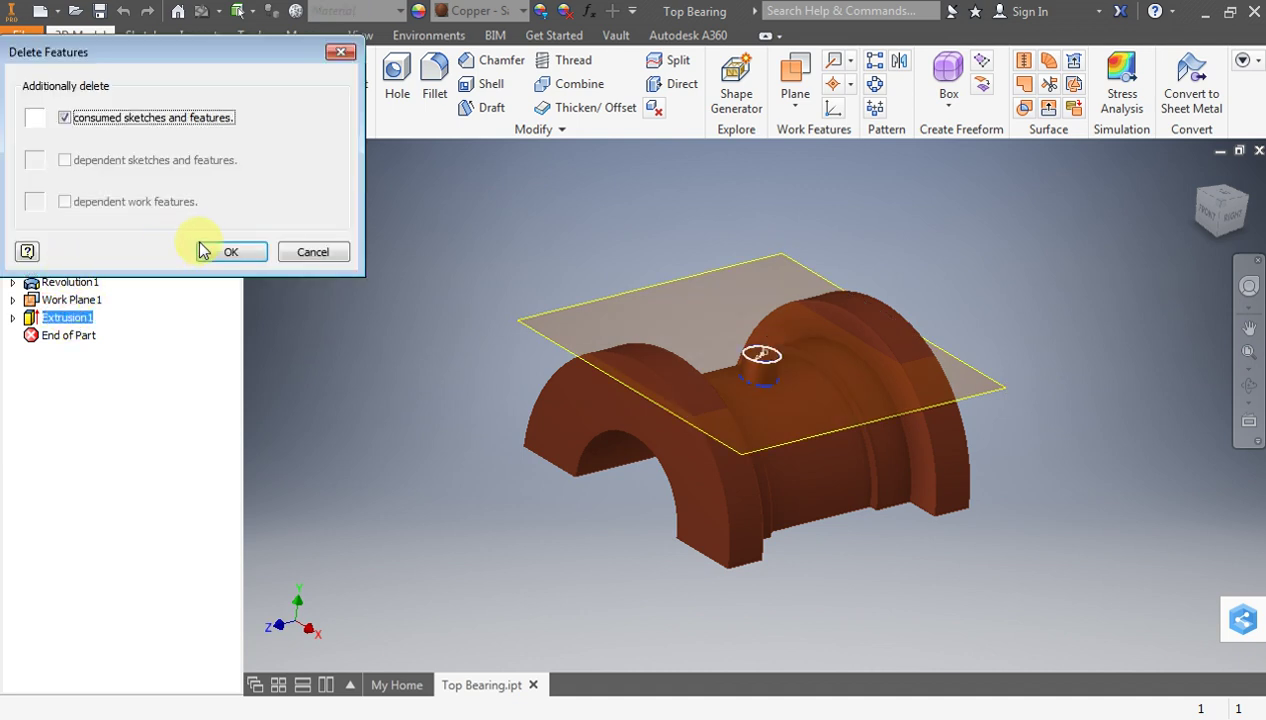
left_click(224, 250)
left_click(70, 299)
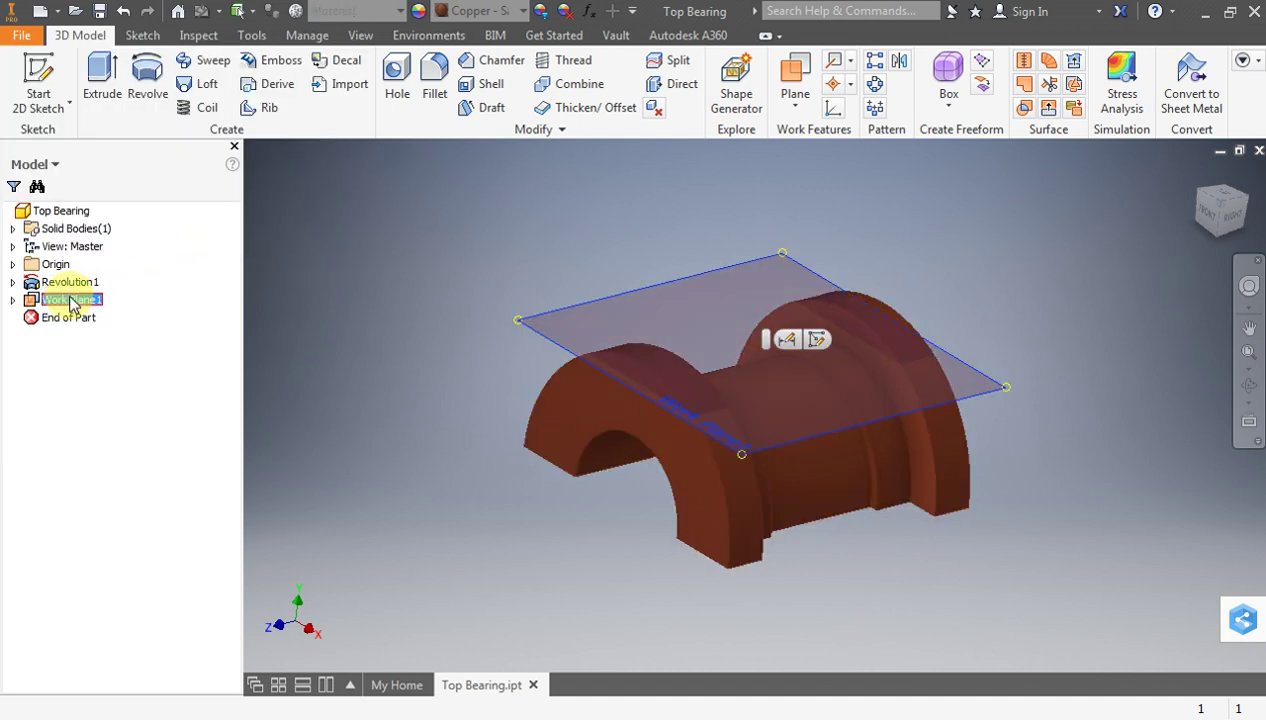
key("Delete")
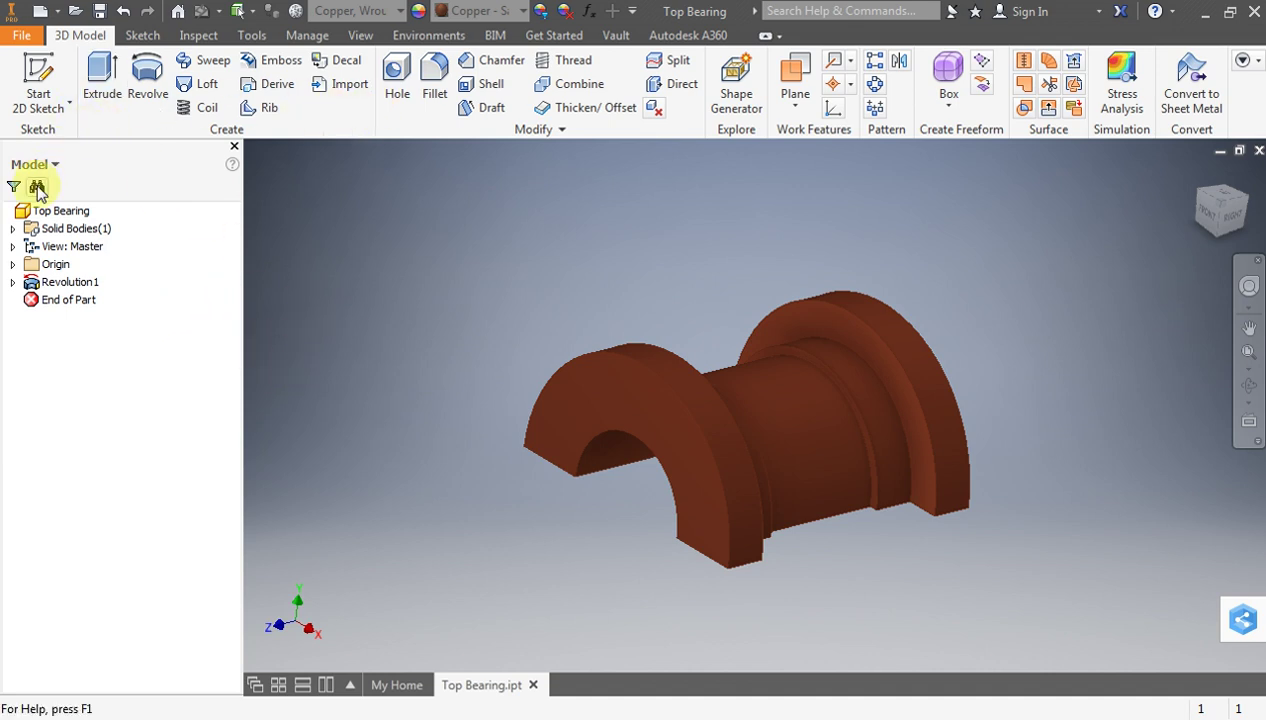
Sketch a small circle centred at the origin on the XZ Plane as Sketch3
left_click(13, 264)
left_click(68, 300)
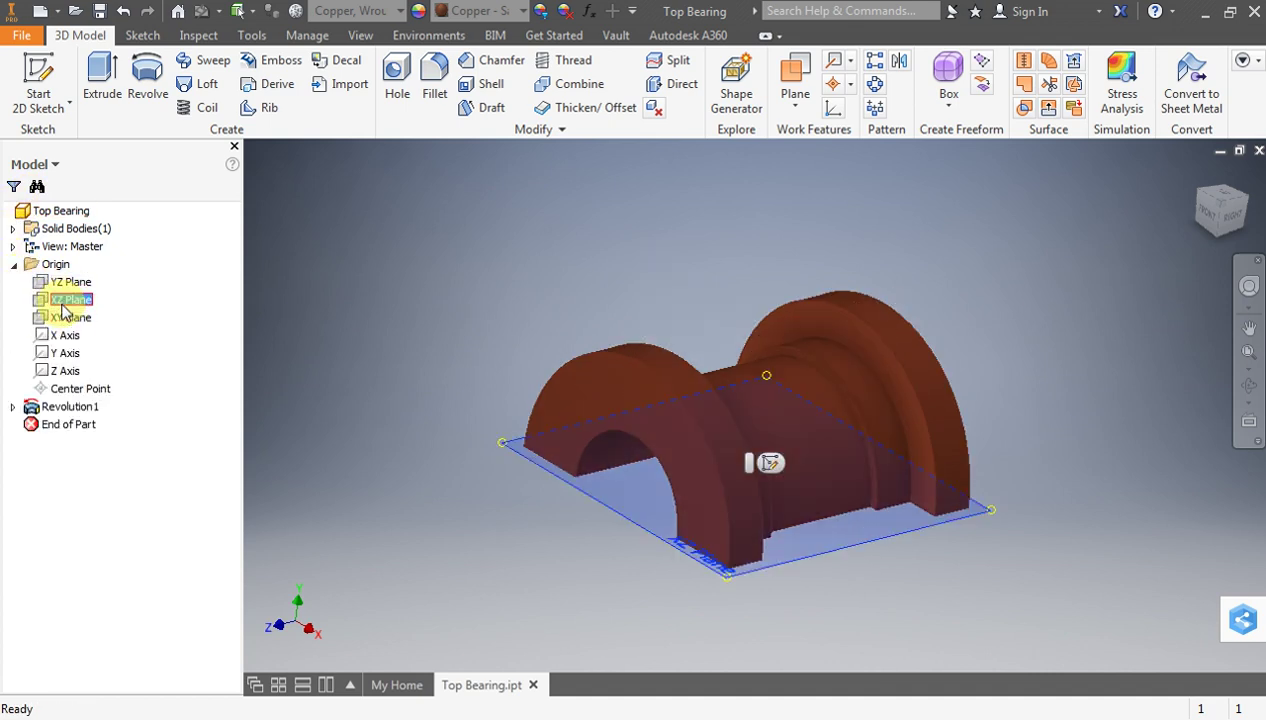
left_click(40, 75)
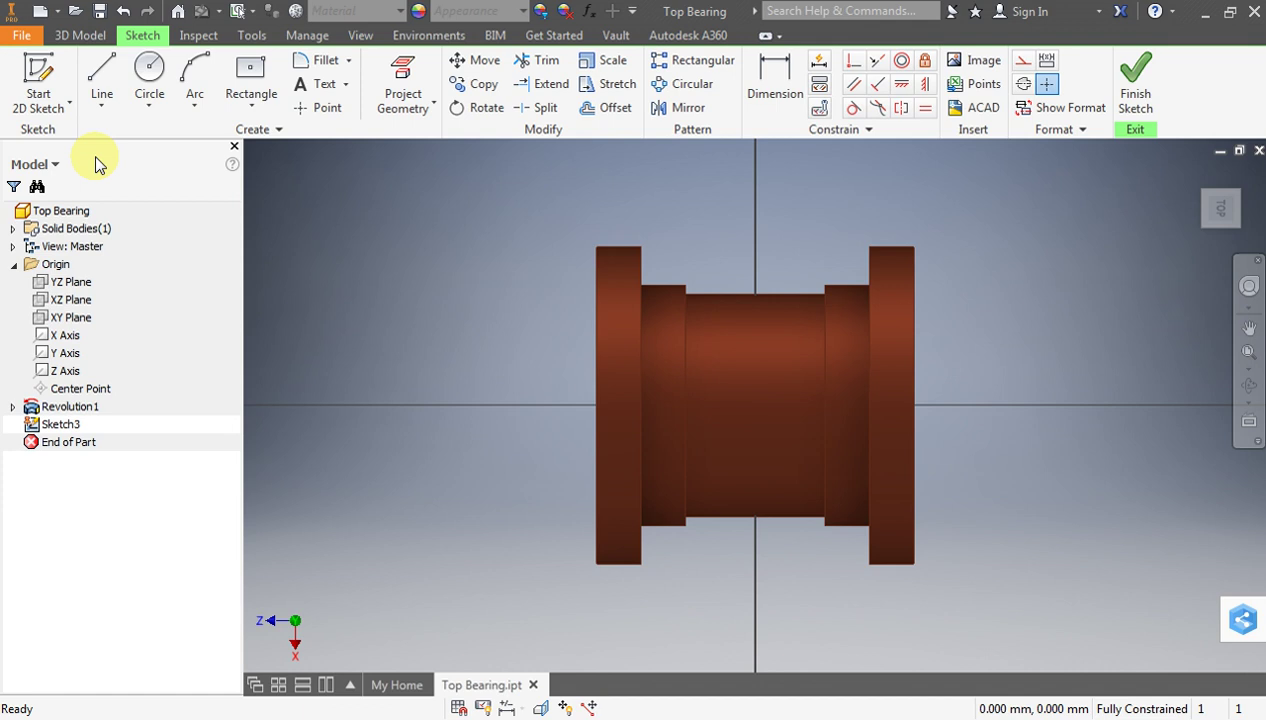
left_click(149, 68)
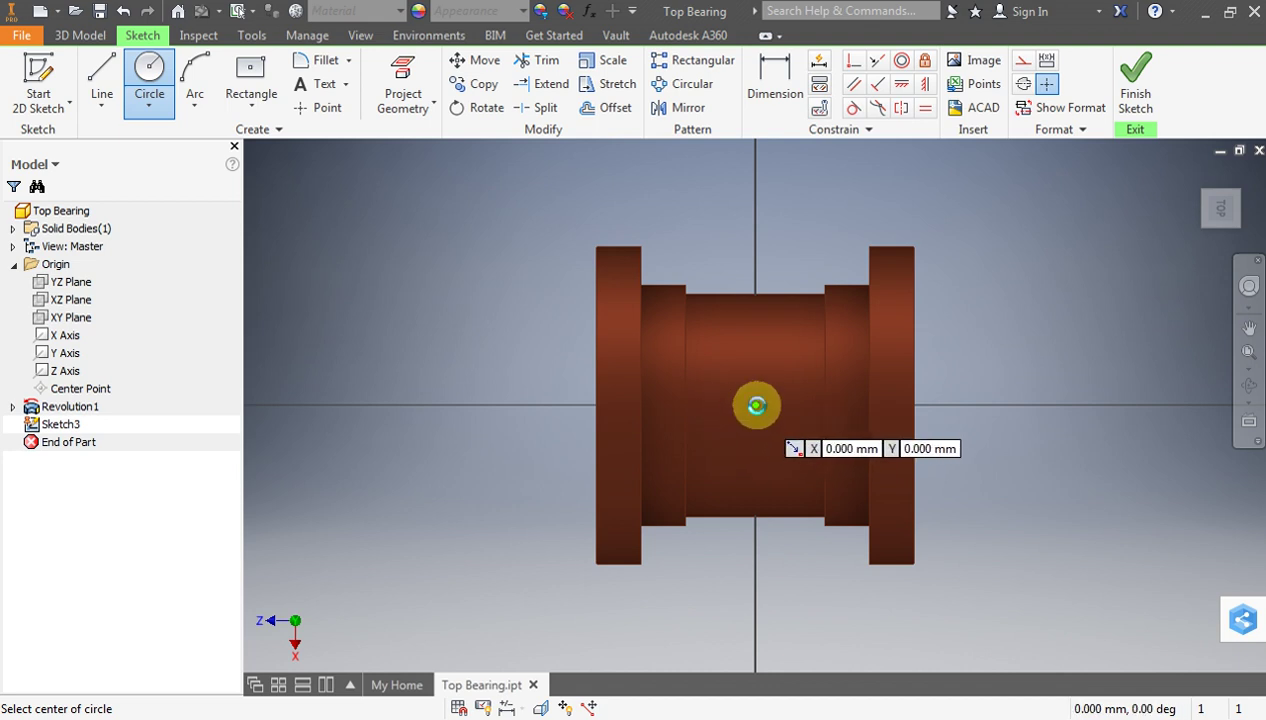
left_click(755, 404)
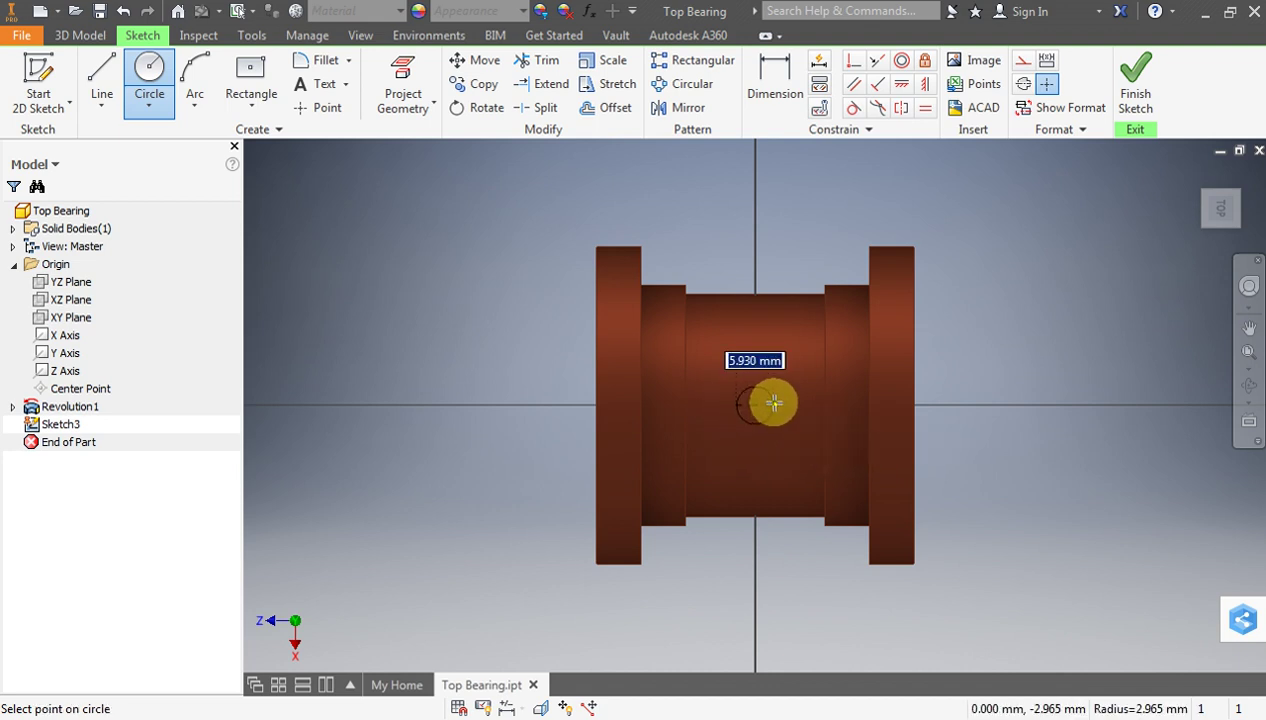
left_click(772, 403)
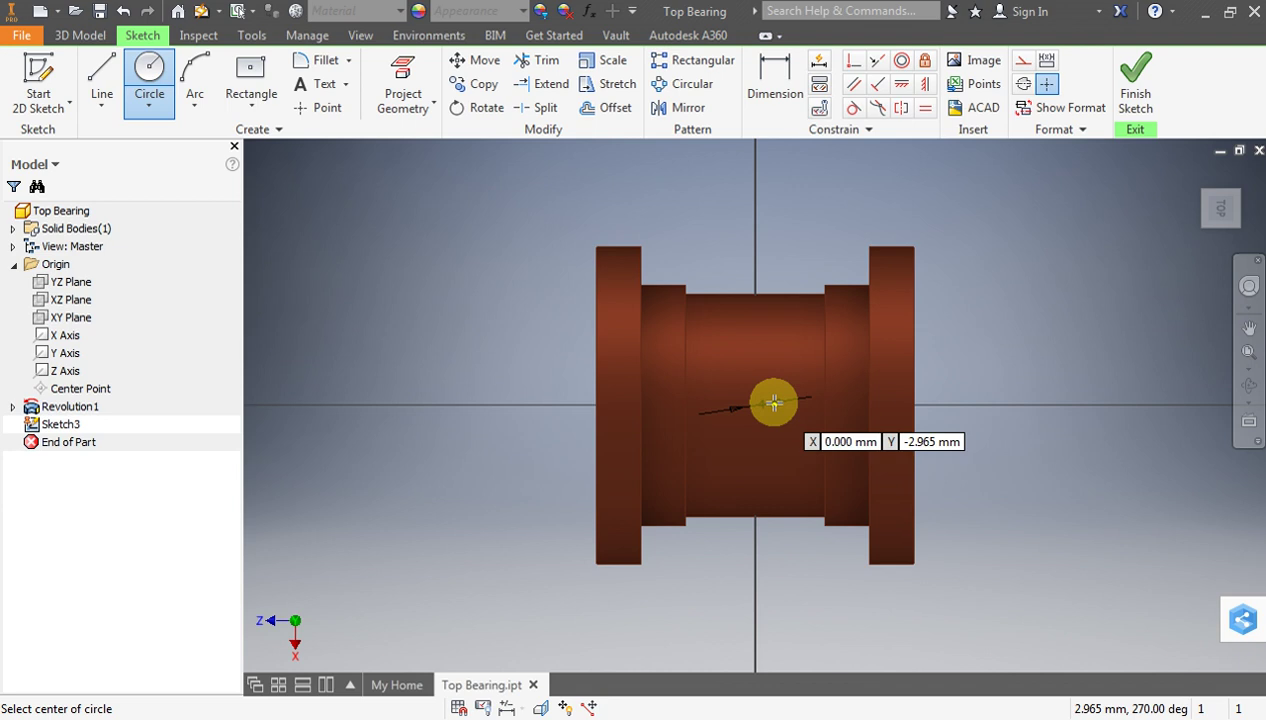
key("Escape")
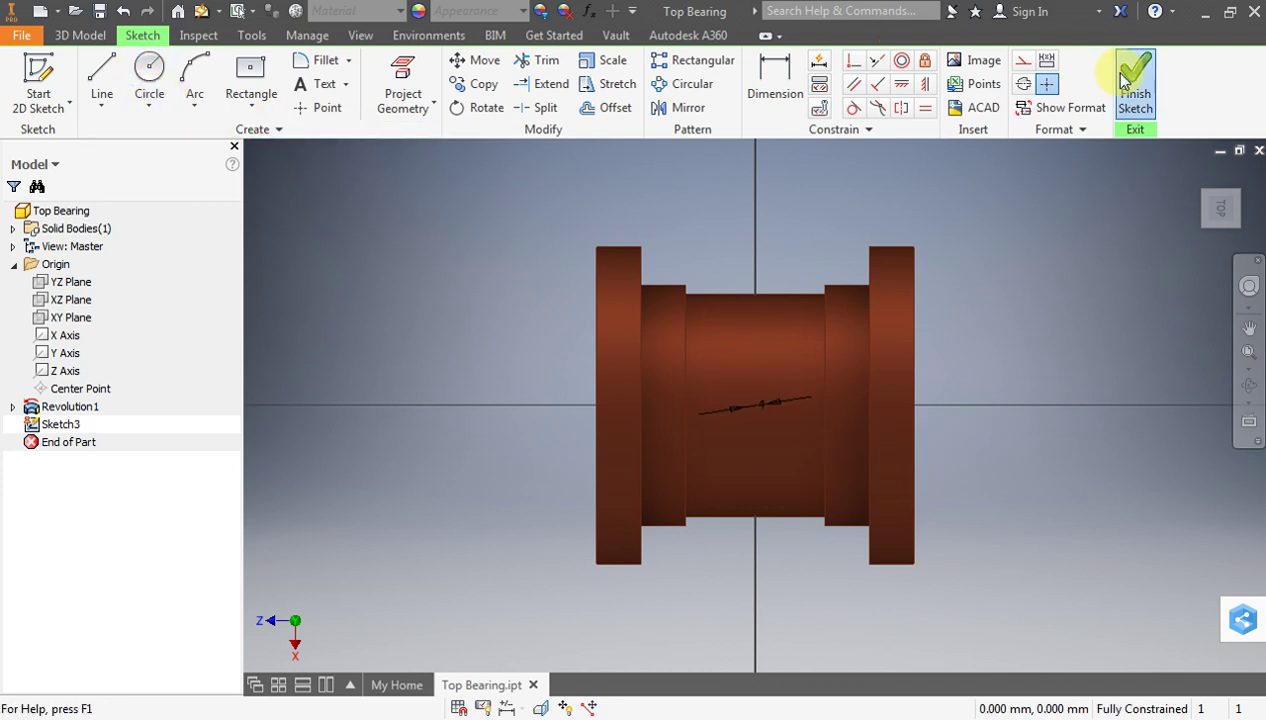
left_click(1128, 80)
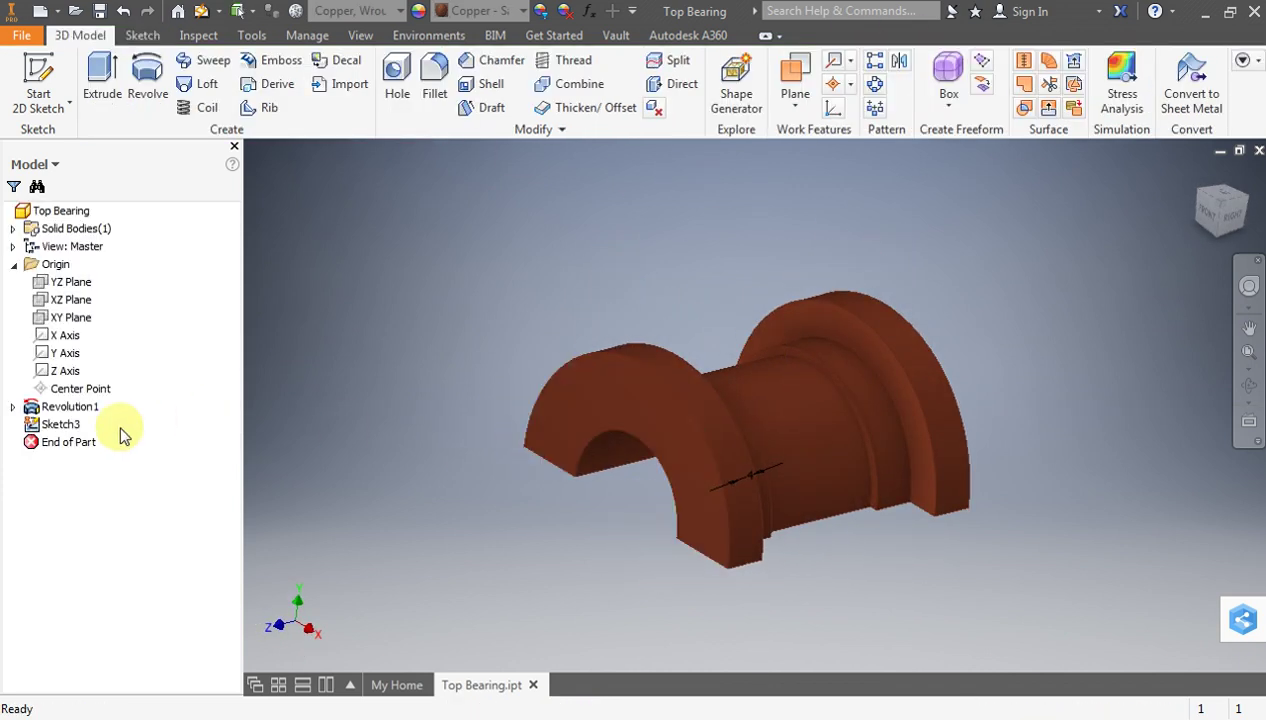
Extrude-cut Sketch3's circle 26 mm to drill the oil hole through the crown
left_click(60, 424)
left_click(102, 80)
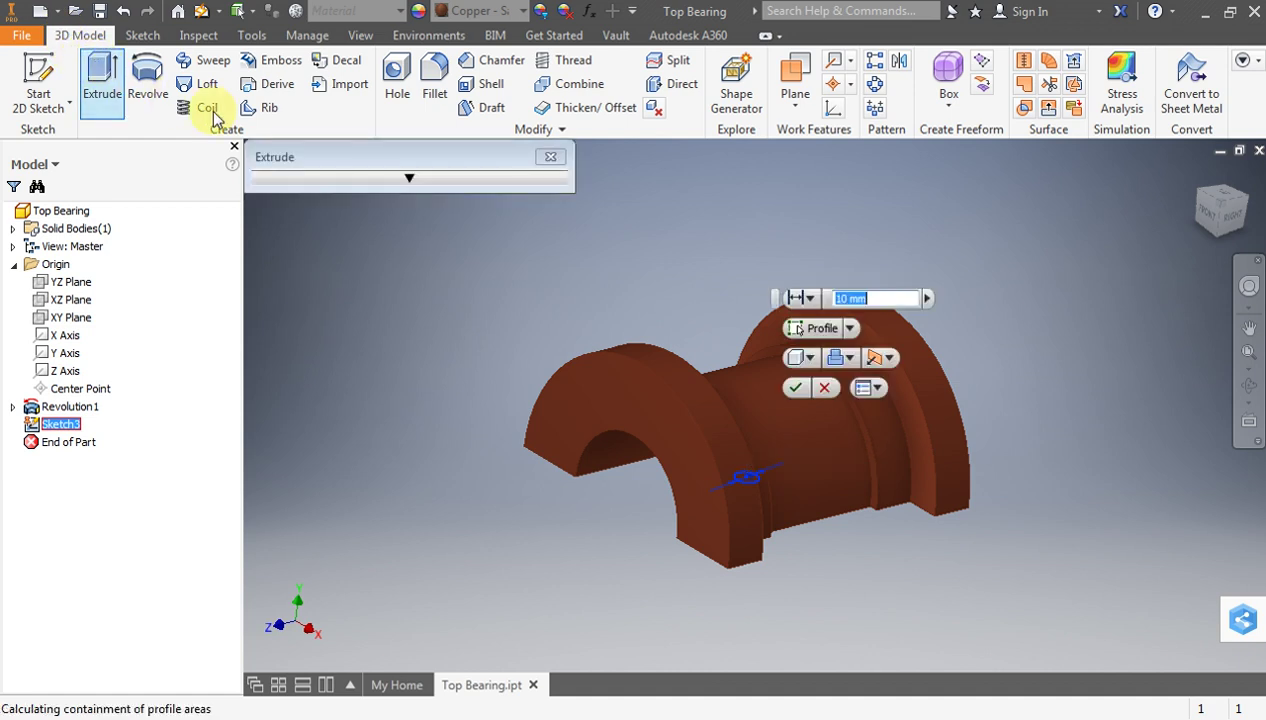
left_click_drag(769, 370, 772, 272)
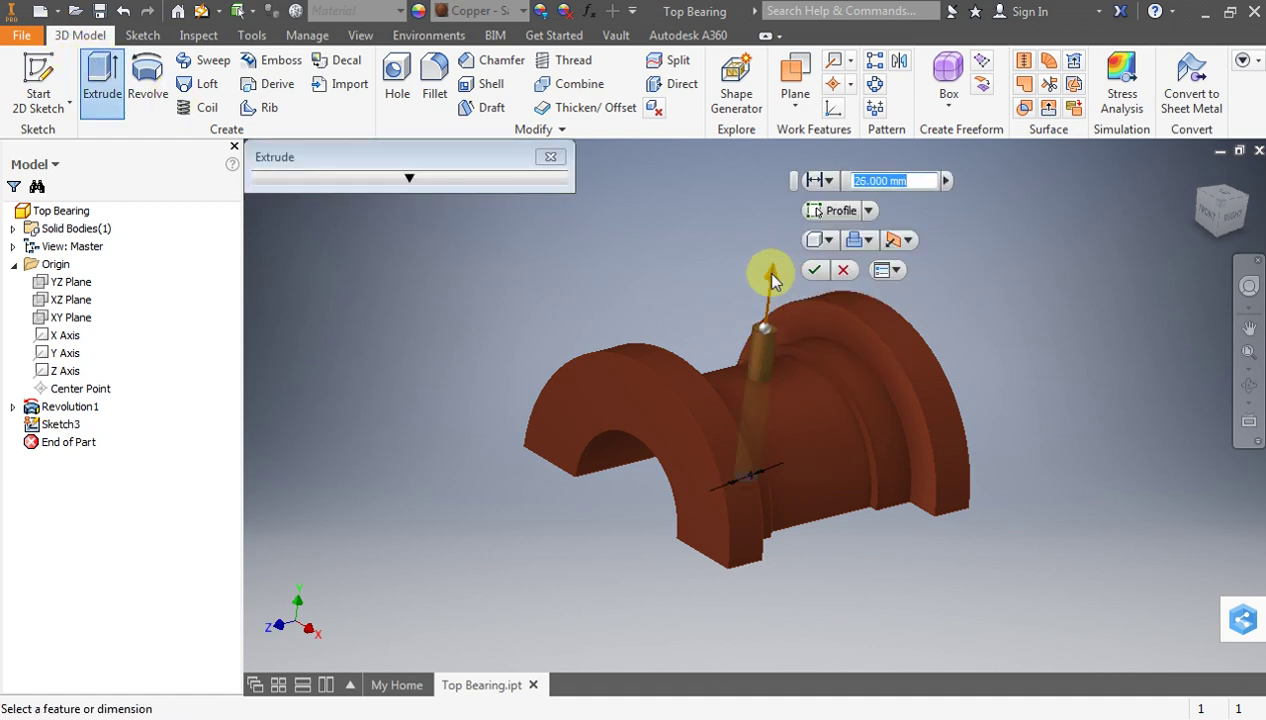
left_click(867, 240)
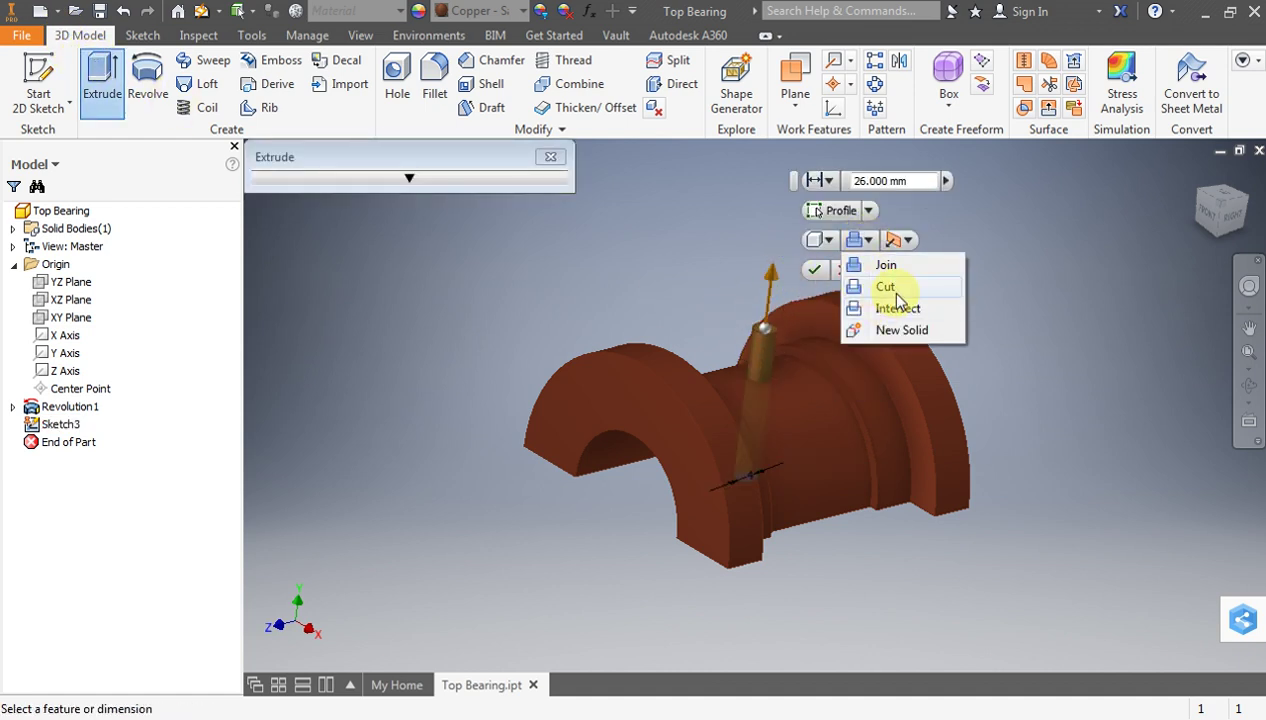
left_click(884, 284)
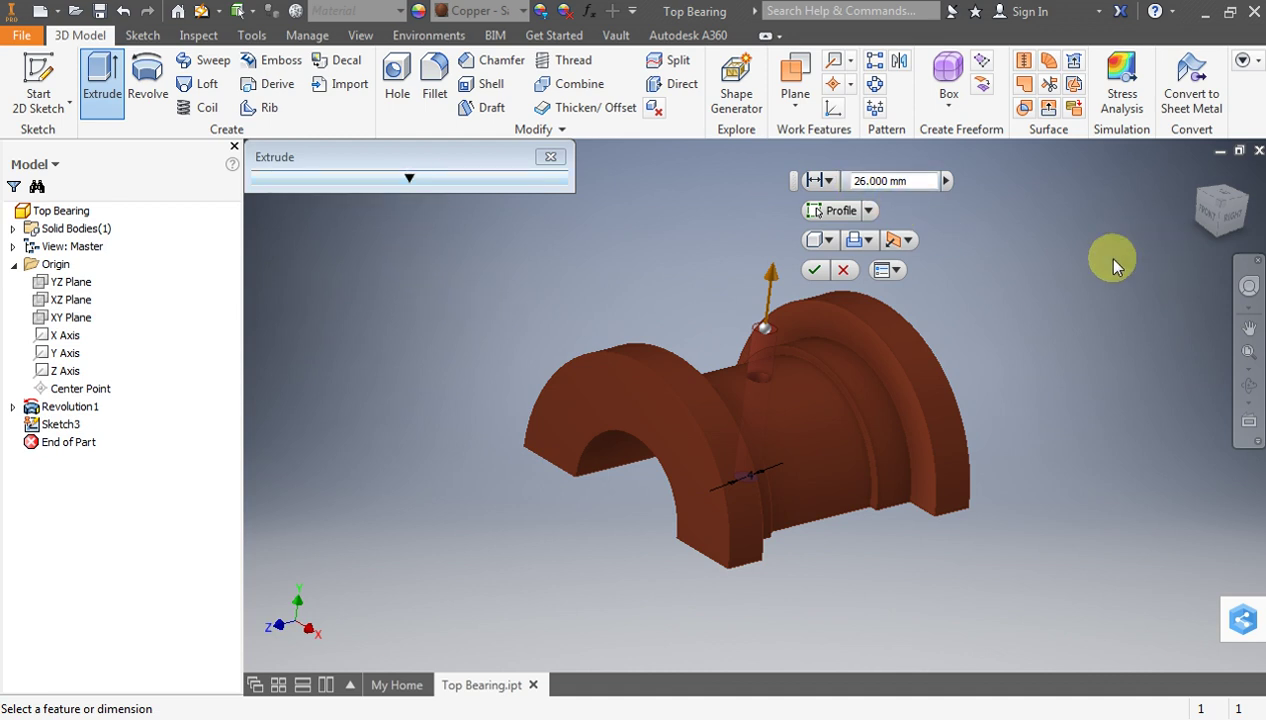
left_click(817, 270)
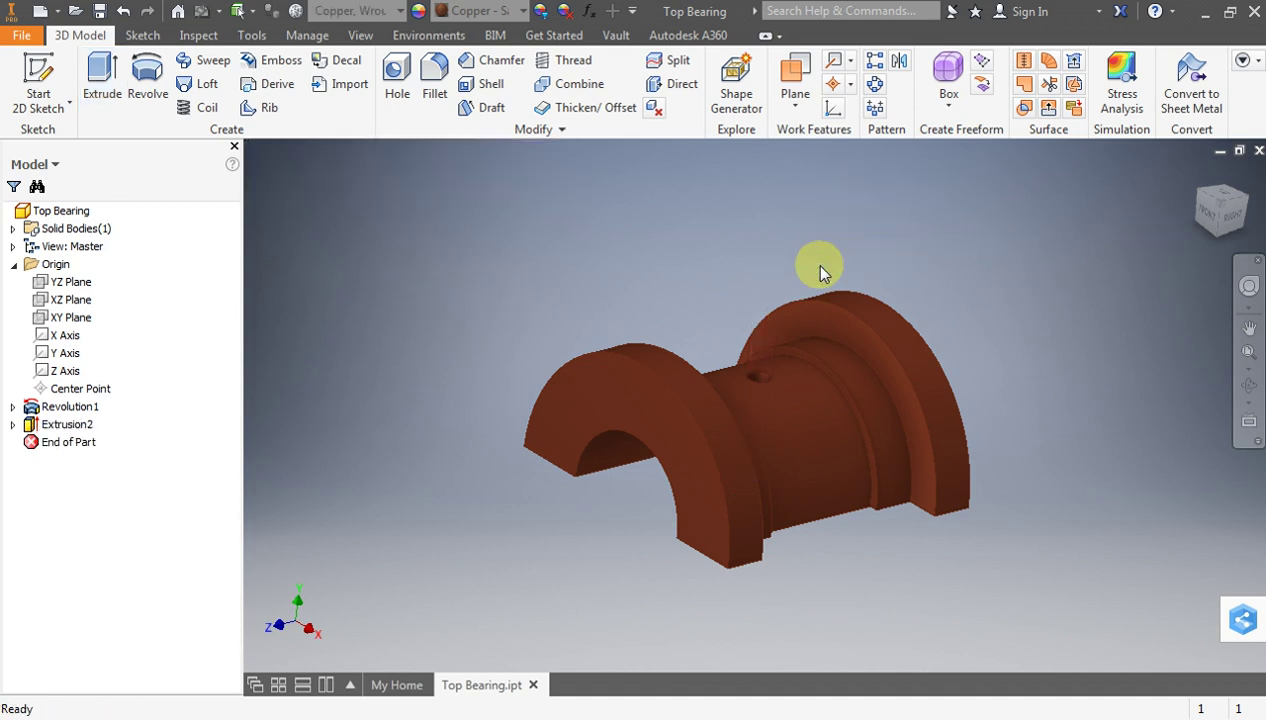
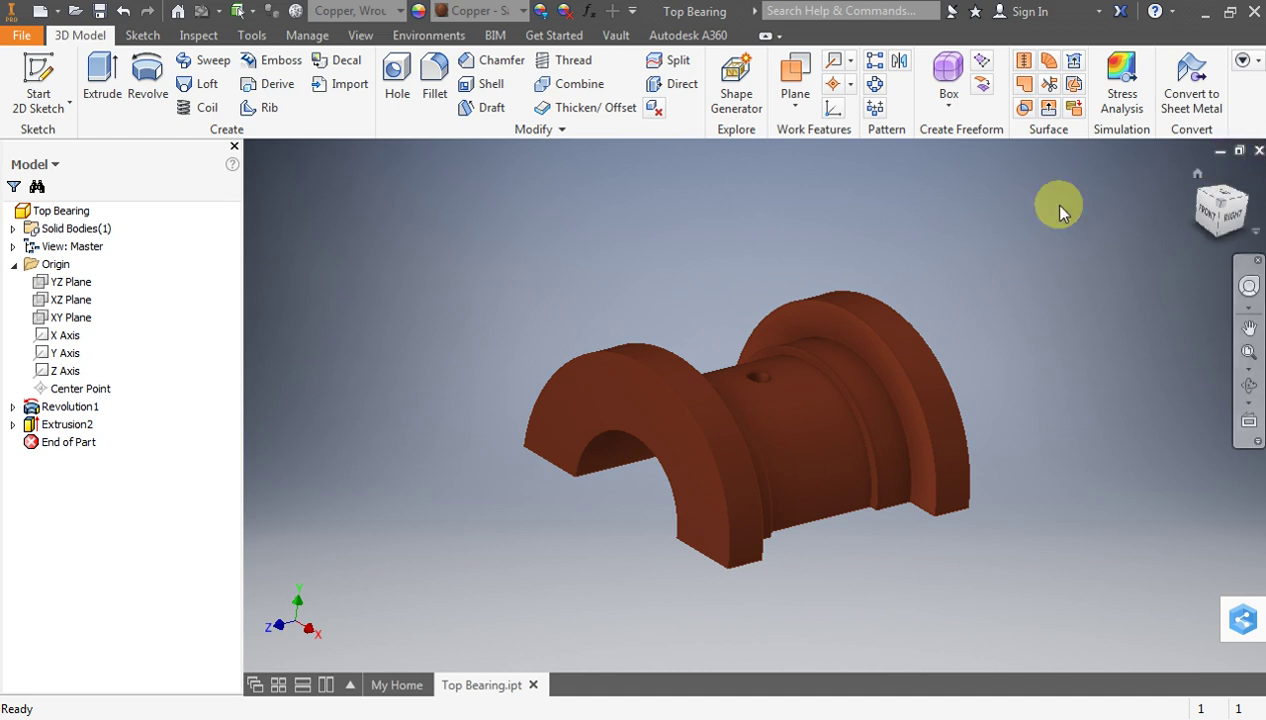
Close Top Bearing and start a new part with a 2D sketch on the XY Plane
left_click(1257, 151)
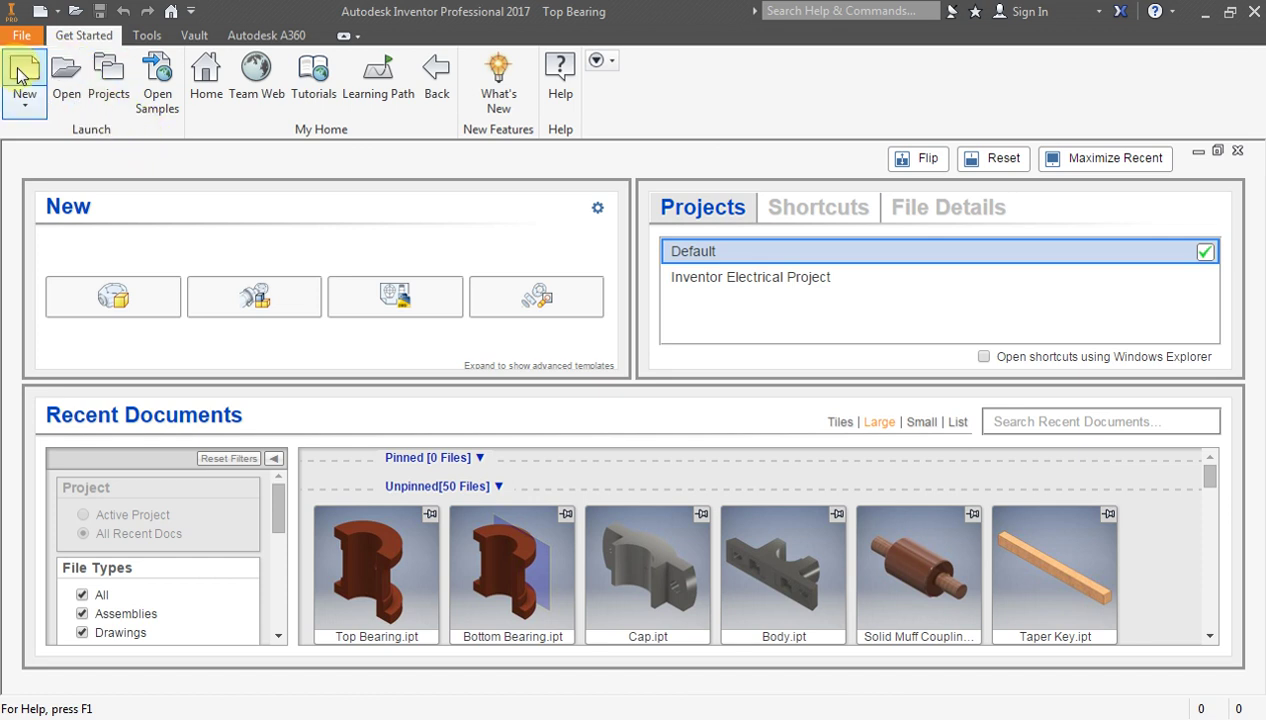
left_click(127, 305)
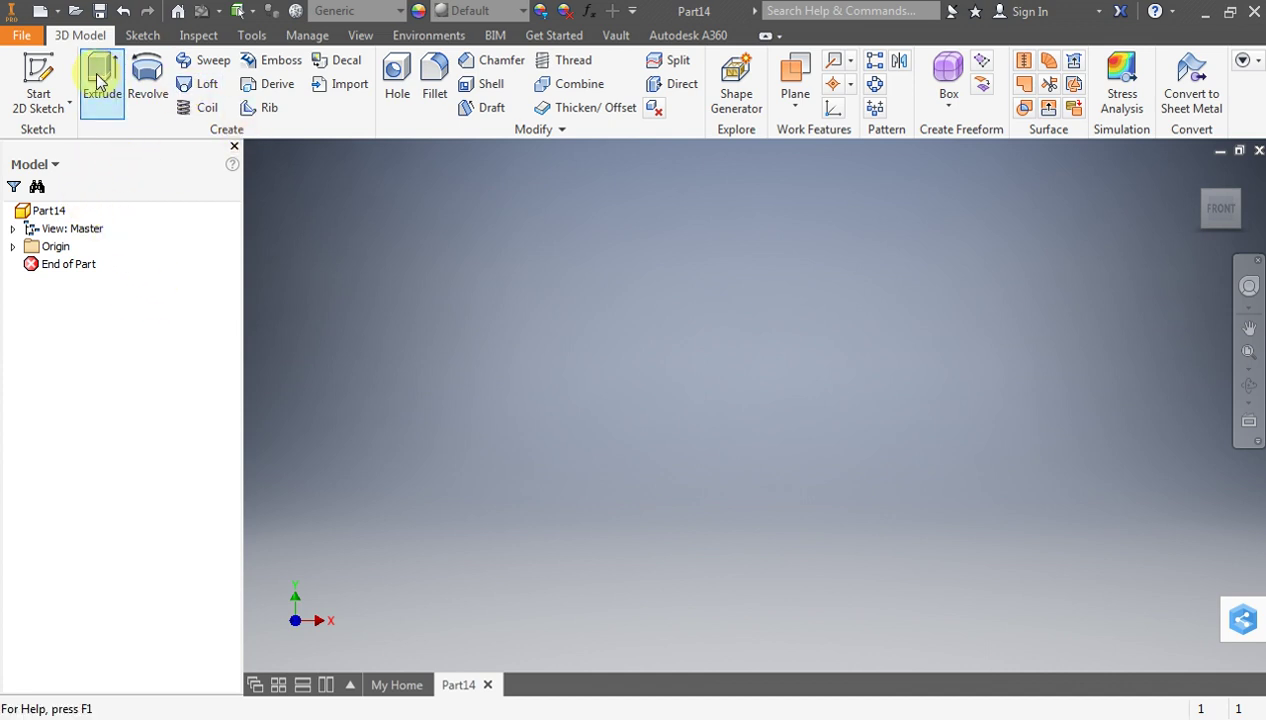
left_click(42, 72)
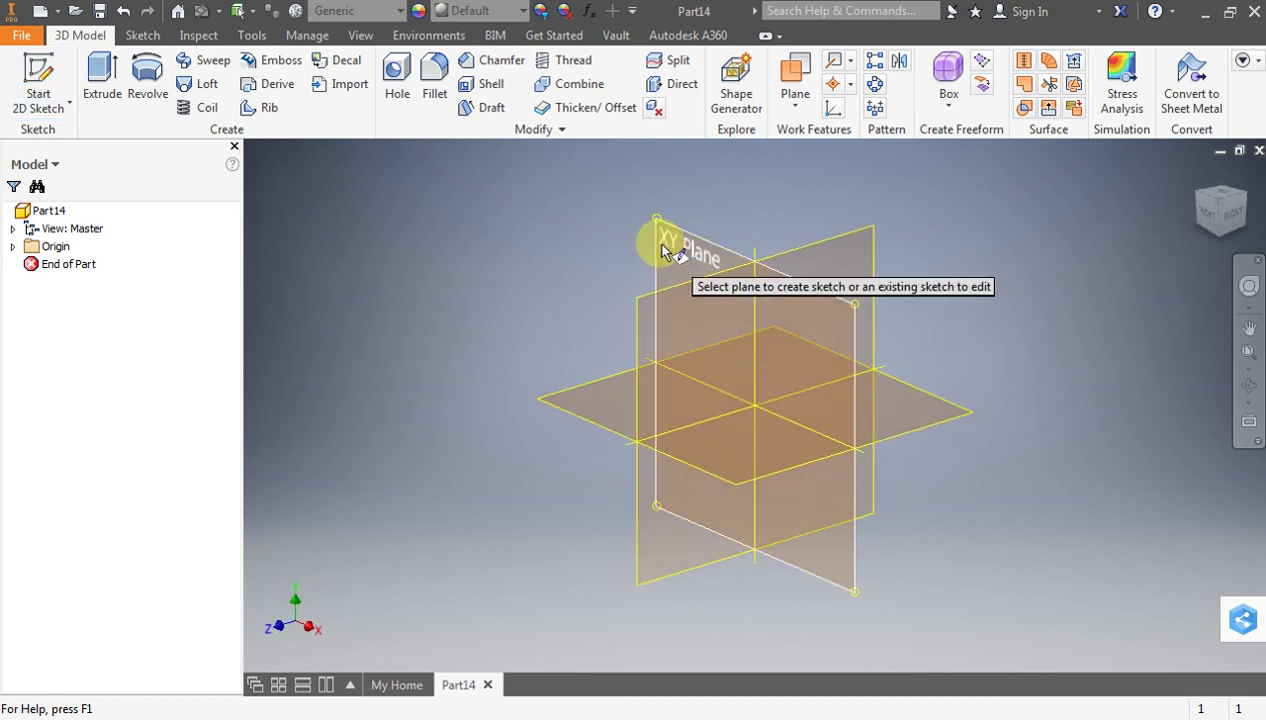
left_click(672, 240)
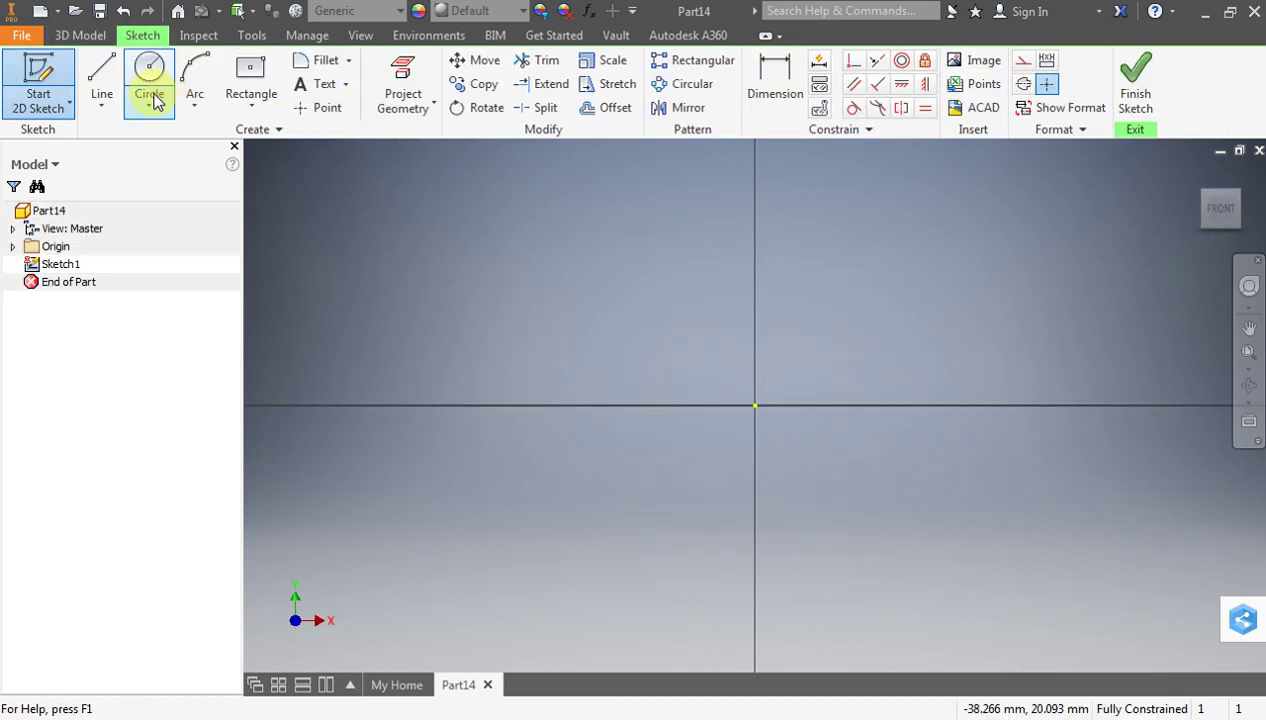
Draw a 25 mm circle centred on the origin, finish the sketch, and begin extruding it
left_click(149, 75)
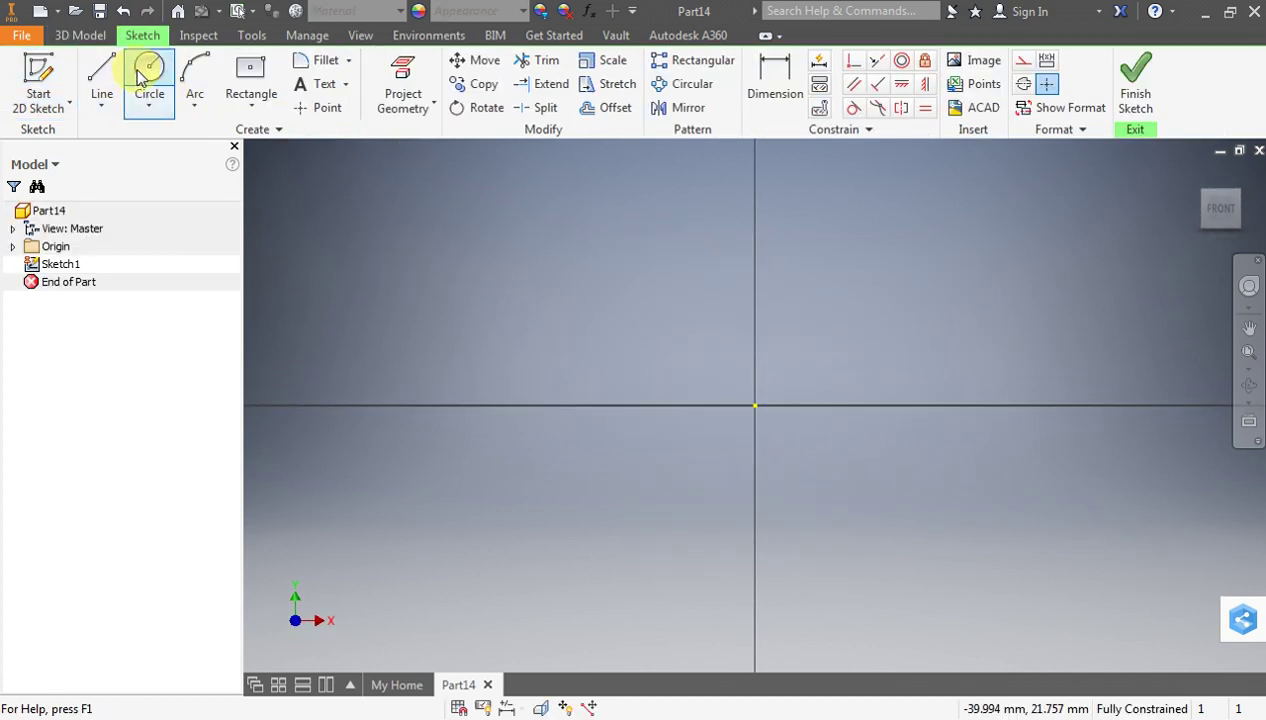
left_click(753, 405)
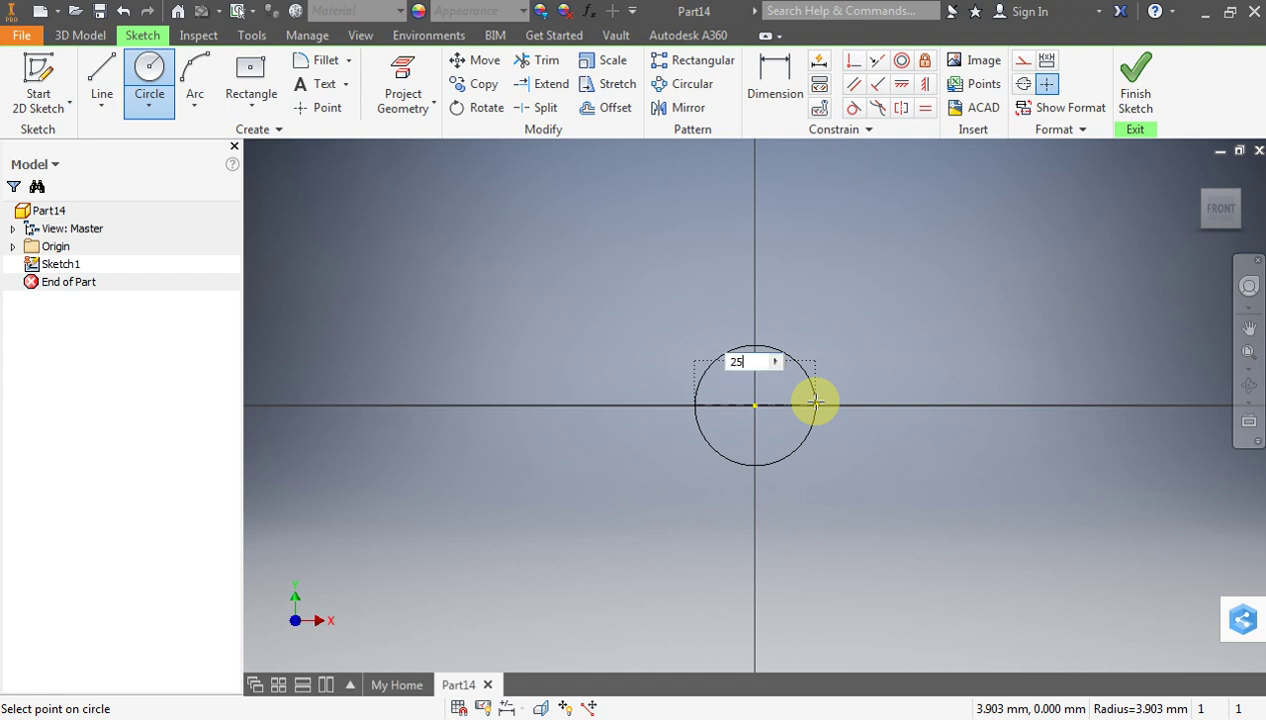
key("Return")
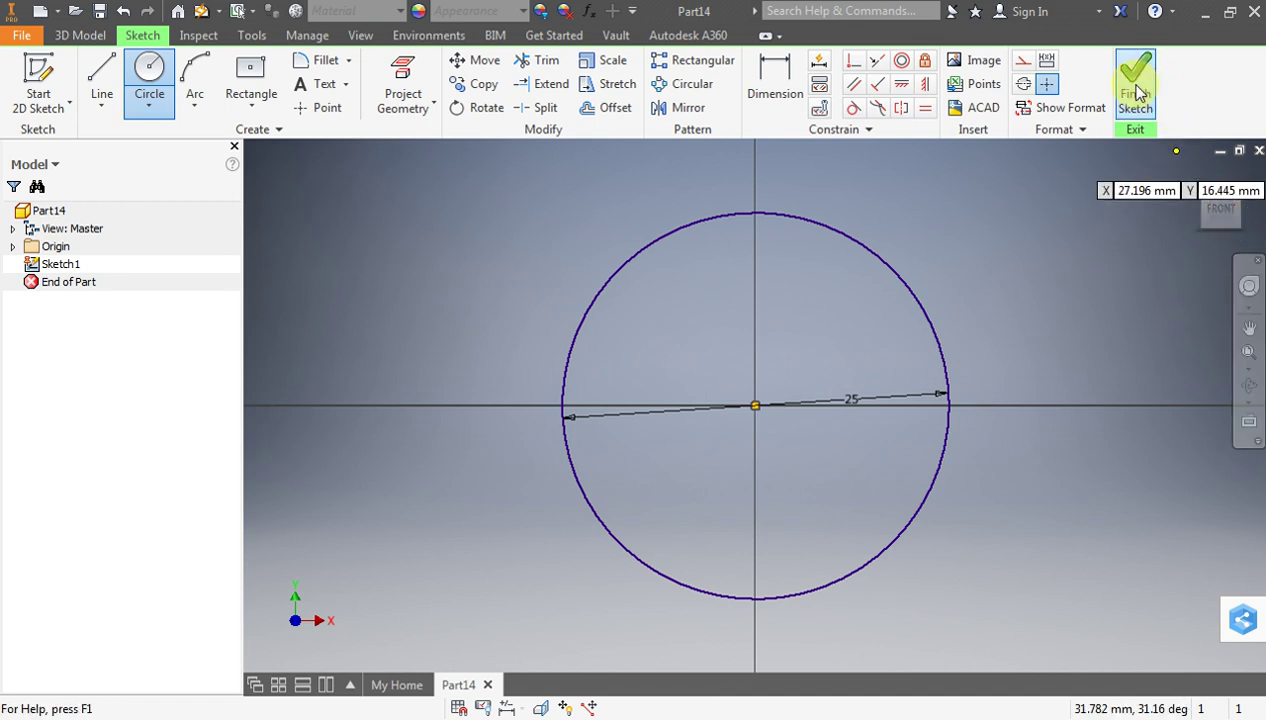
left_click(1138, 92)
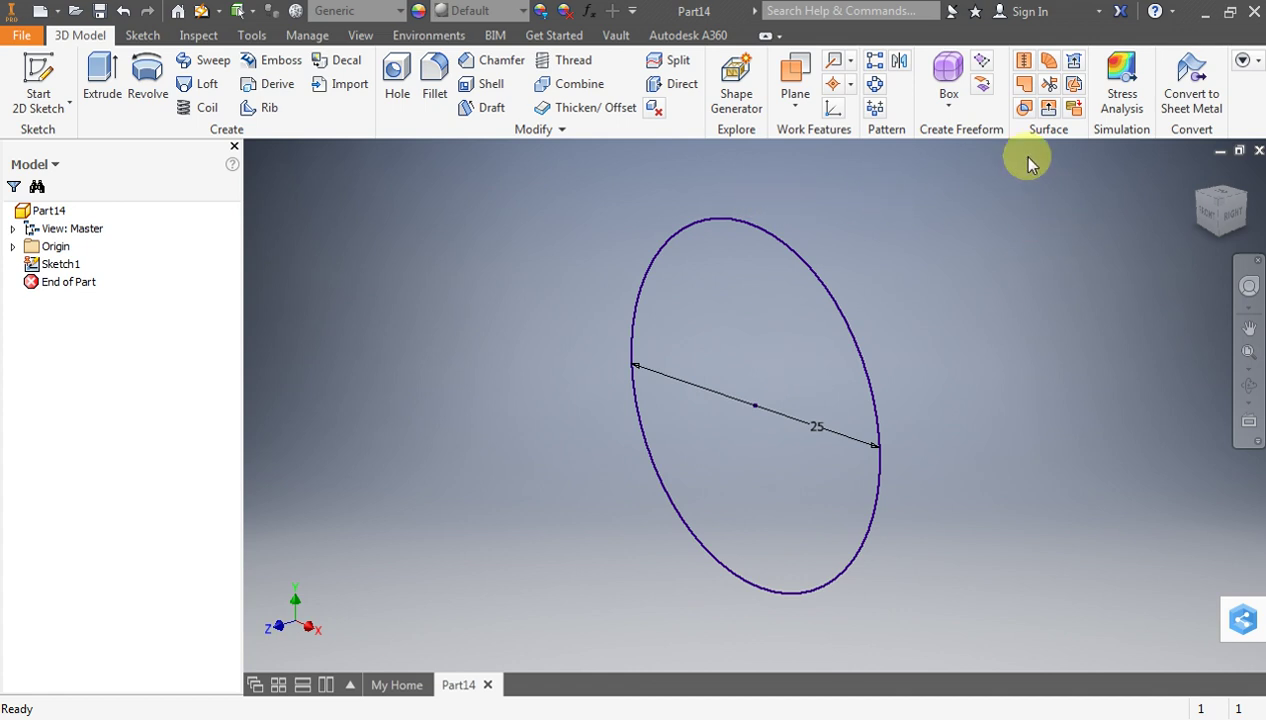
left_click(102, 80)
type("60")
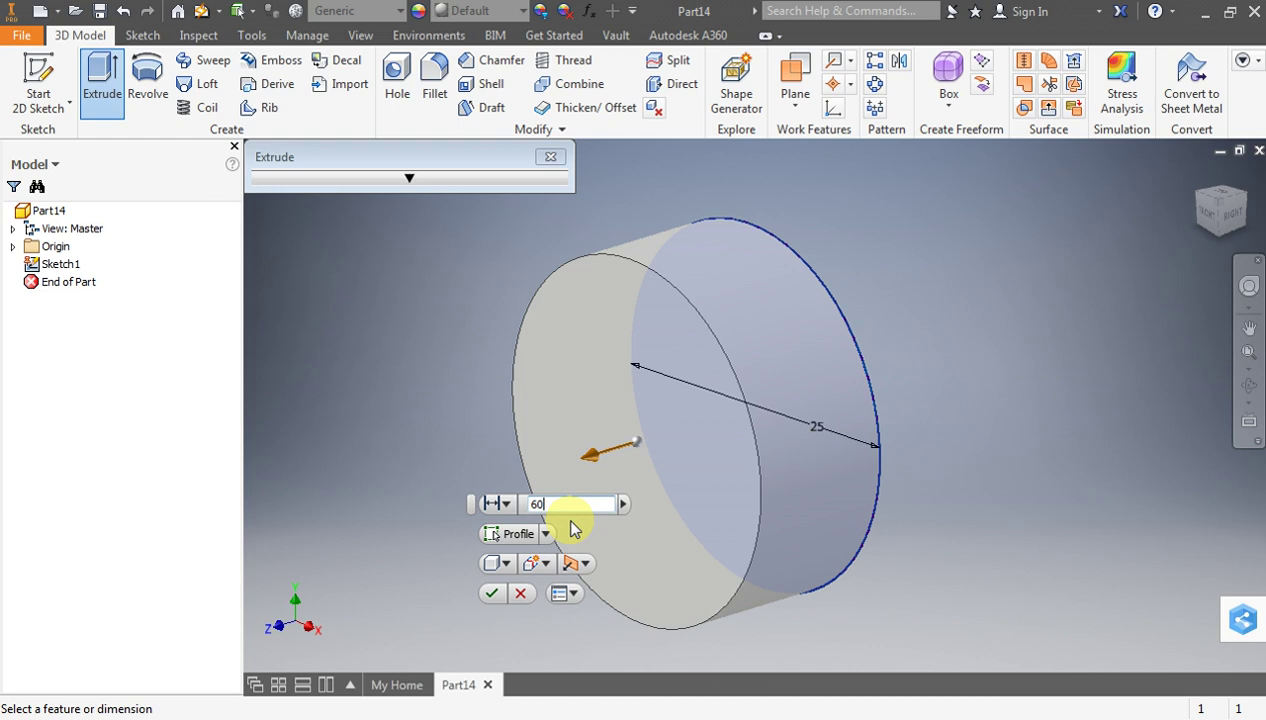
Extrude the circle 60 mm symmetrically into a solid cylinder
left_click(575, 563)
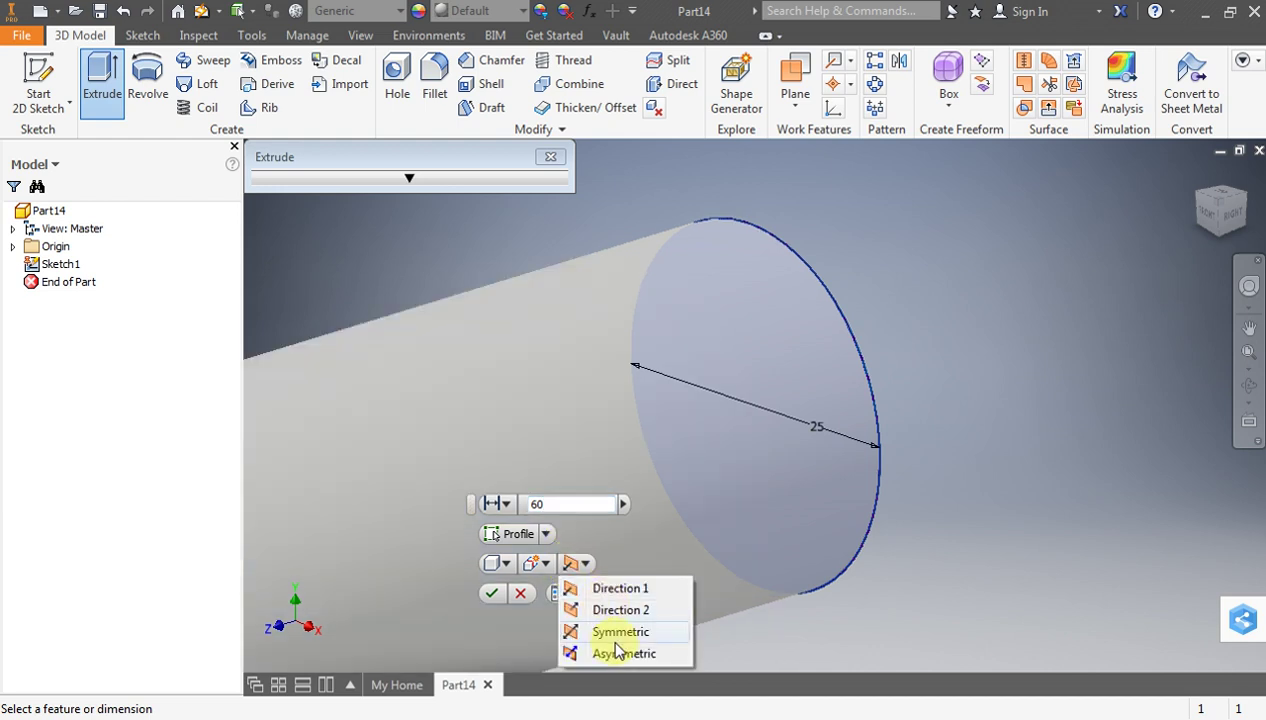
left_click(616, 632)
left_click(489, 594)
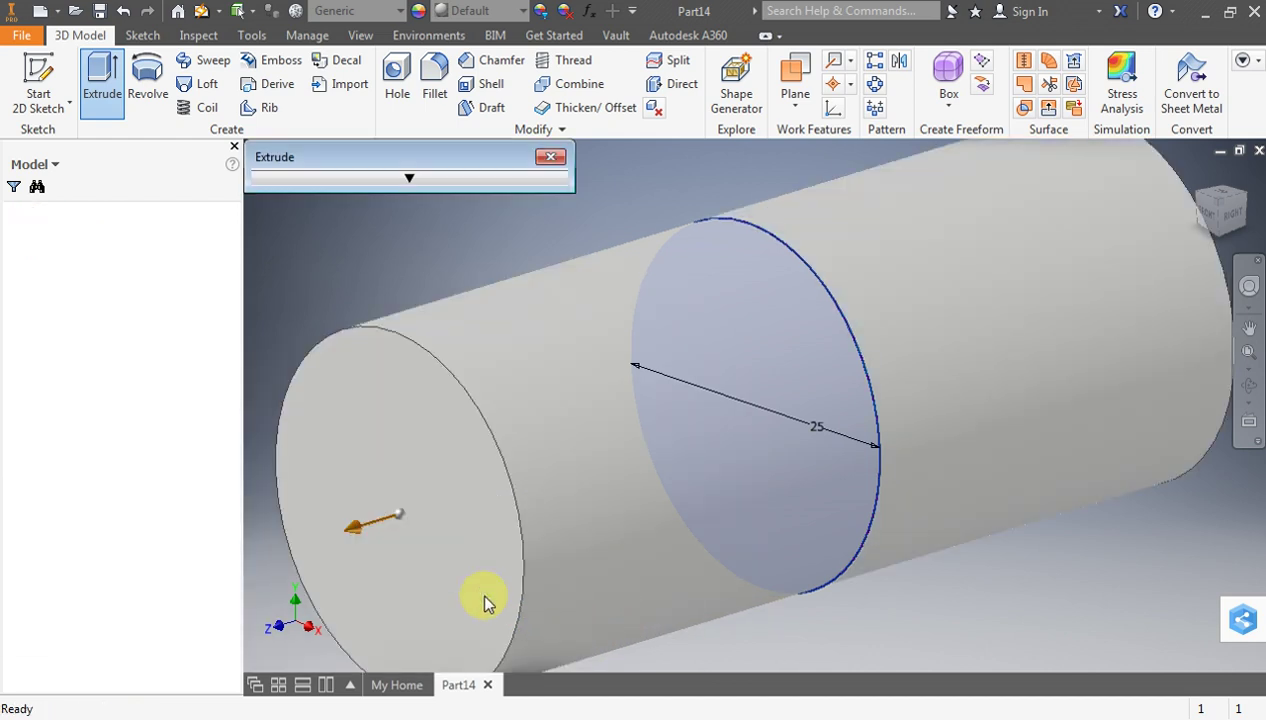
Open the Material Browser from the Tools tab
scroll(481, 520, "down", 2)
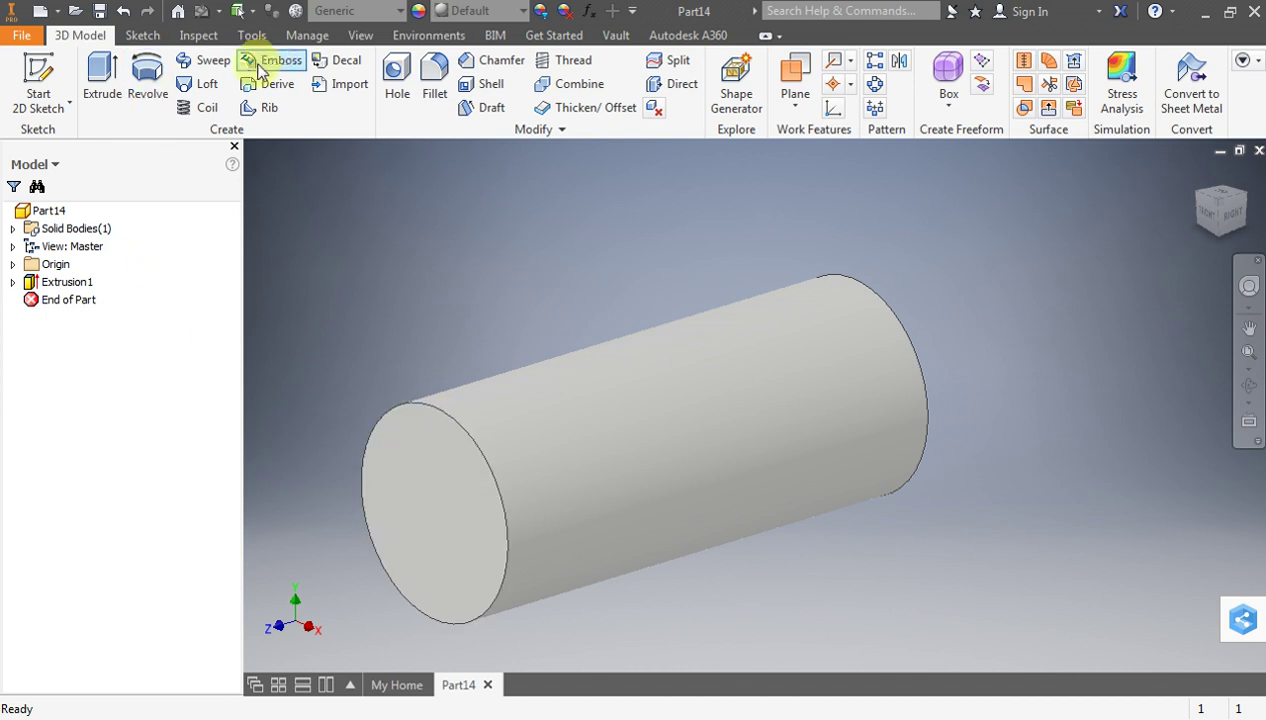
left_click(300, 35)
left_click(264, 38)
left_click(140, 68)
Preview Copper, Cast and Stainless Steel 440C materials on the cylinder
left_click(342, 592)
scroll(348, 595, "down", 1)
scroll(350, 596, "down", 2)
scroll(352, 597, "down", 1)
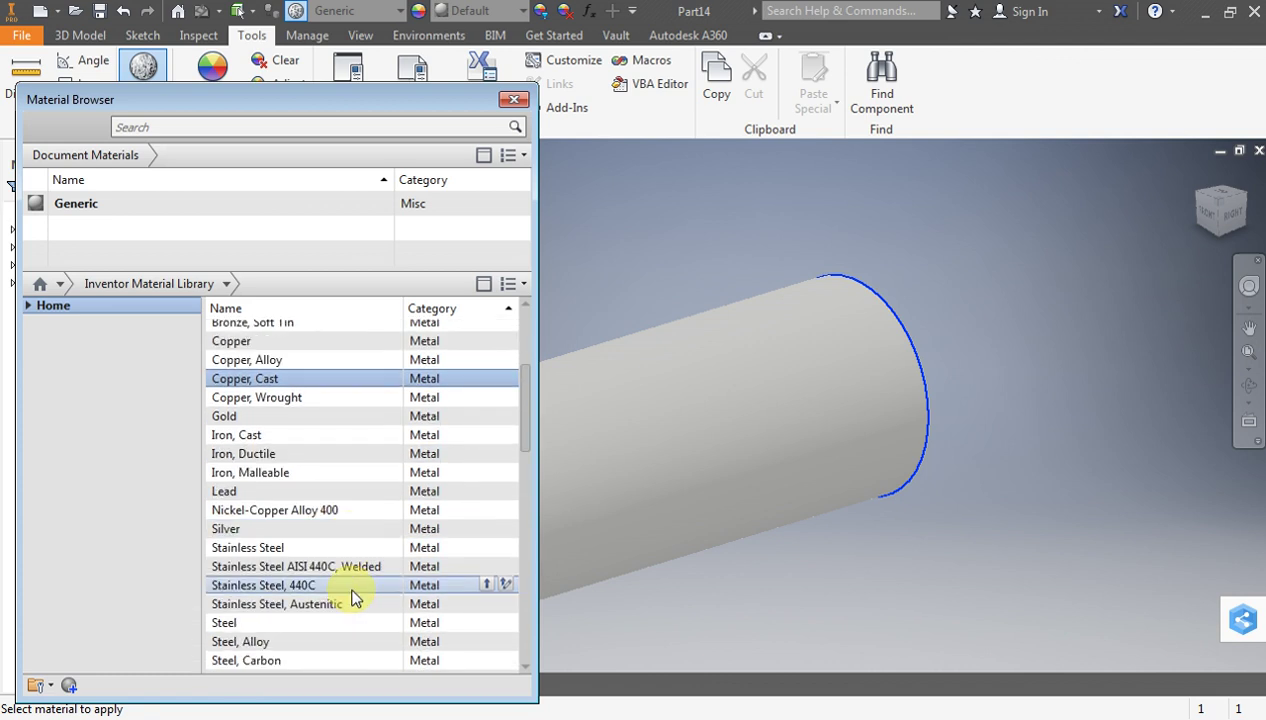
left_click(353, 596)
left_click(362, 566)
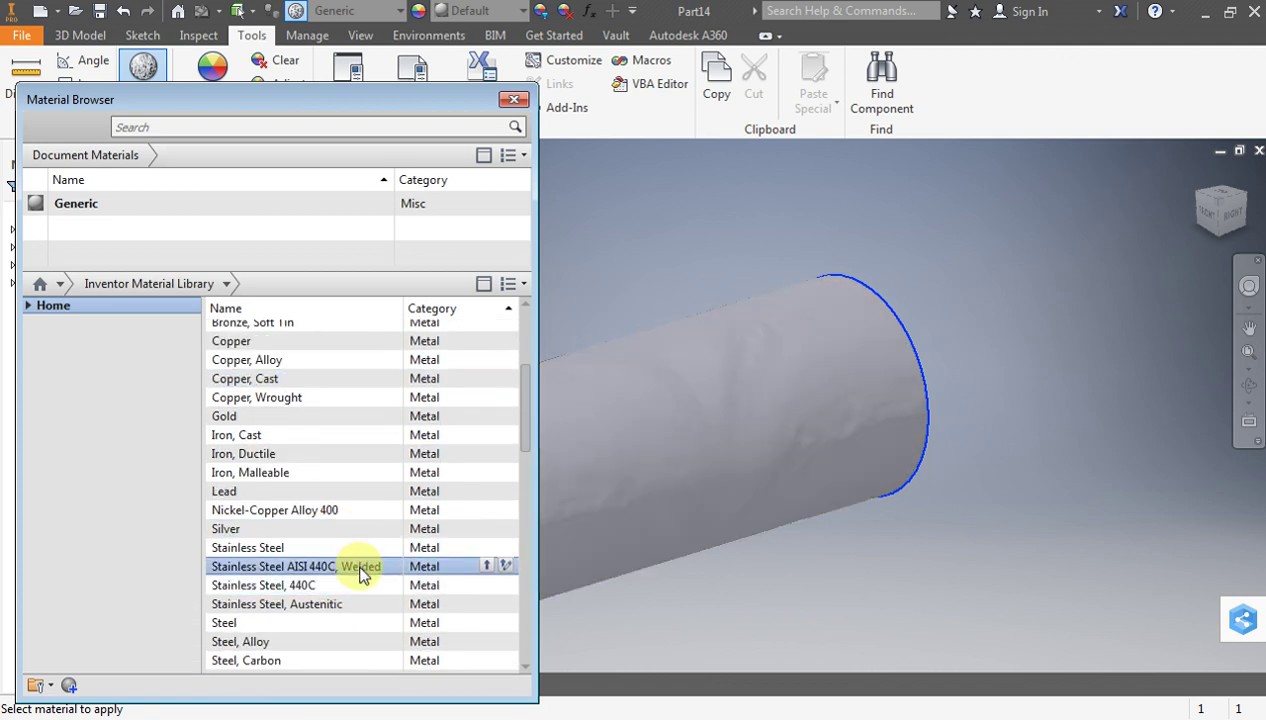
scroll(357, 600, "down", 1)
Apply Steel, Cast to the cylinder and close the Material Browser
left_click(352, 610)
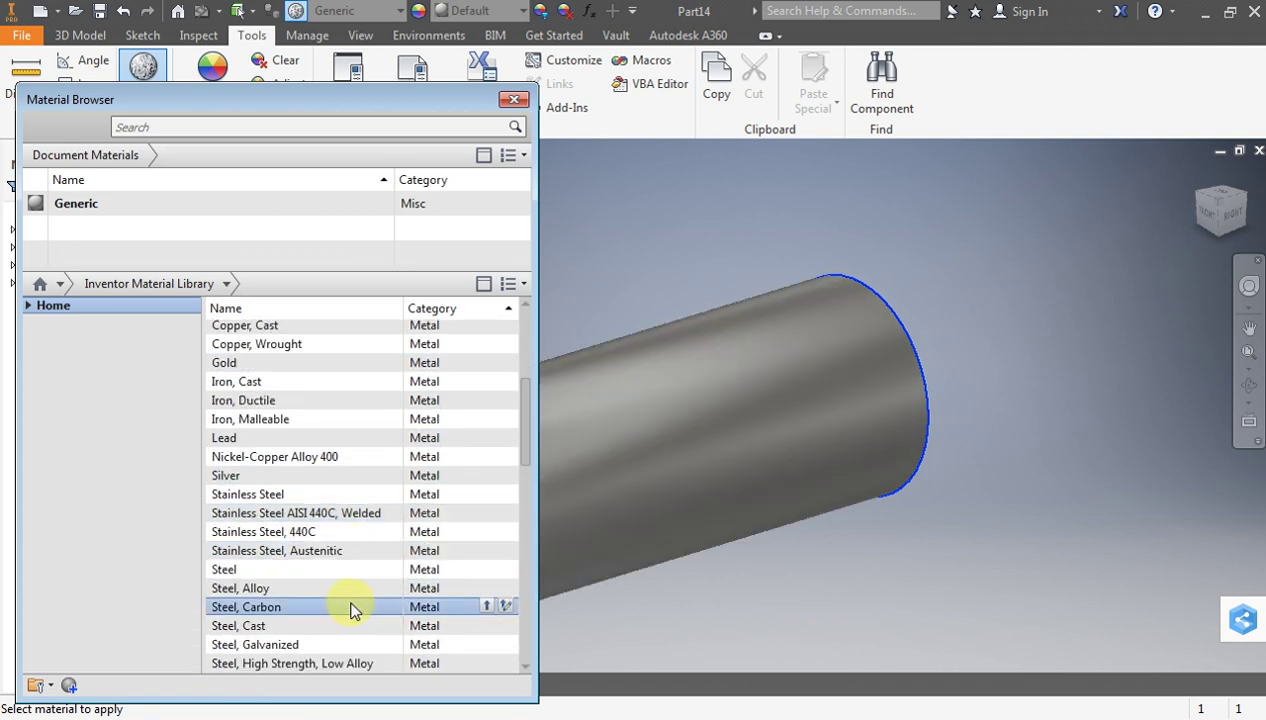
left_click(350, 626)
scroll(370, 650, "down", 1)
left_click(404, 627)
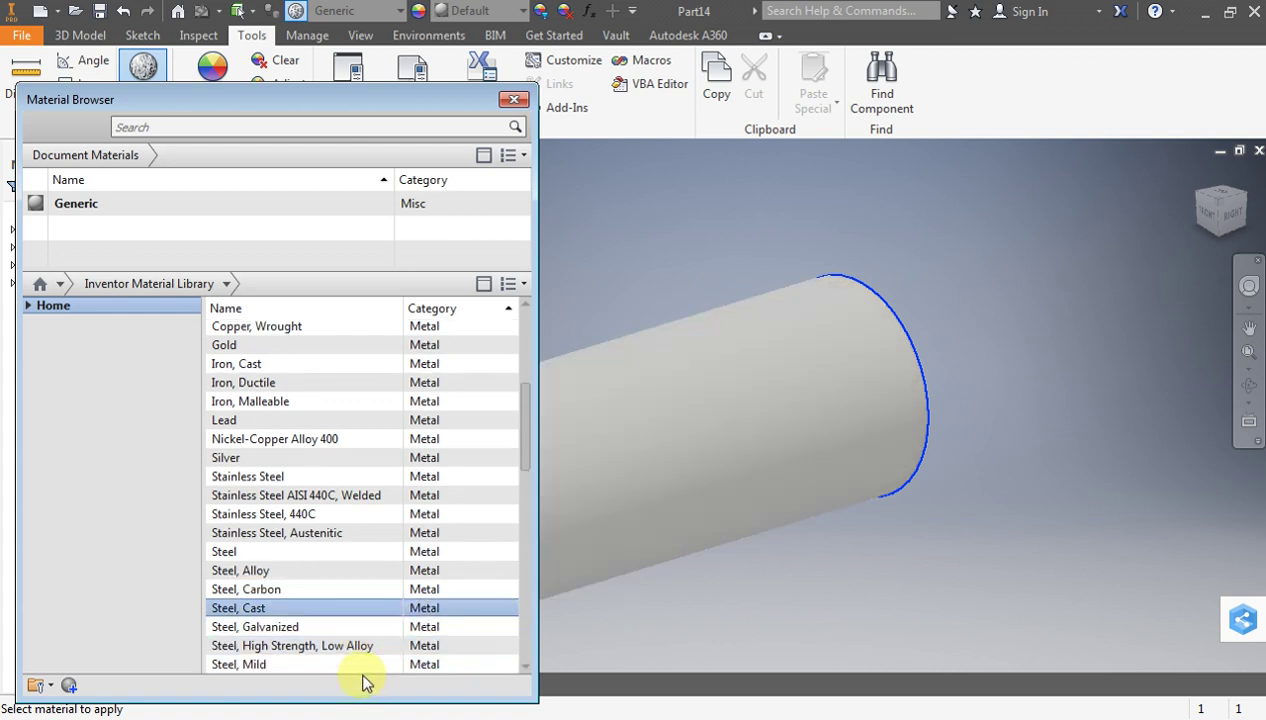
left_click(401, 610)
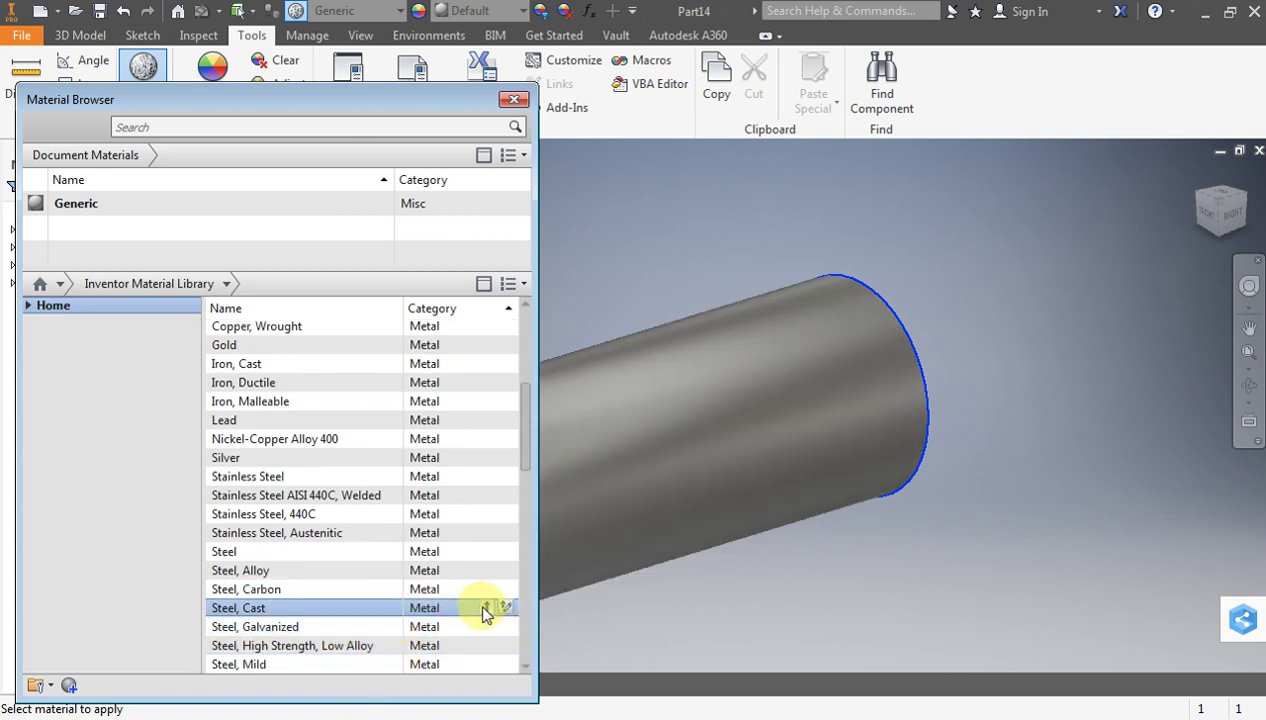
left_click(490, 613)
left_click(513, 99)
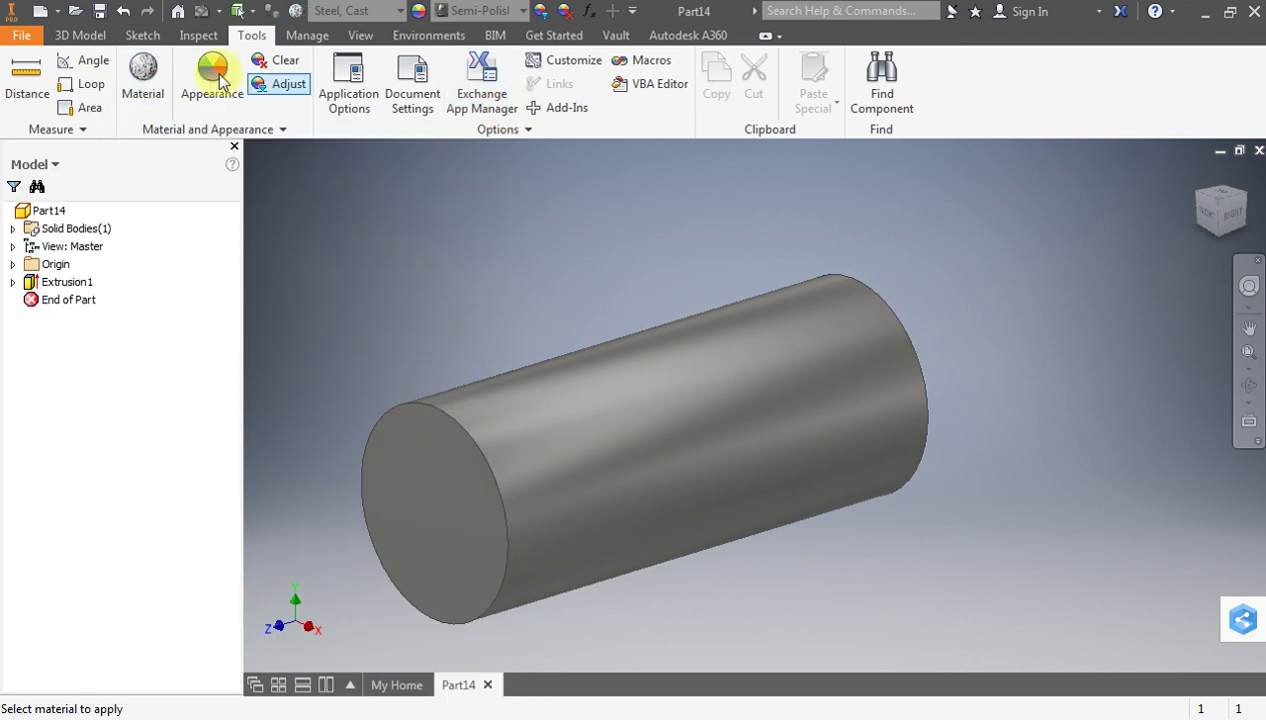
Save the part as Shaft in the Plummer Block folder and close it
left_click(99, 11)
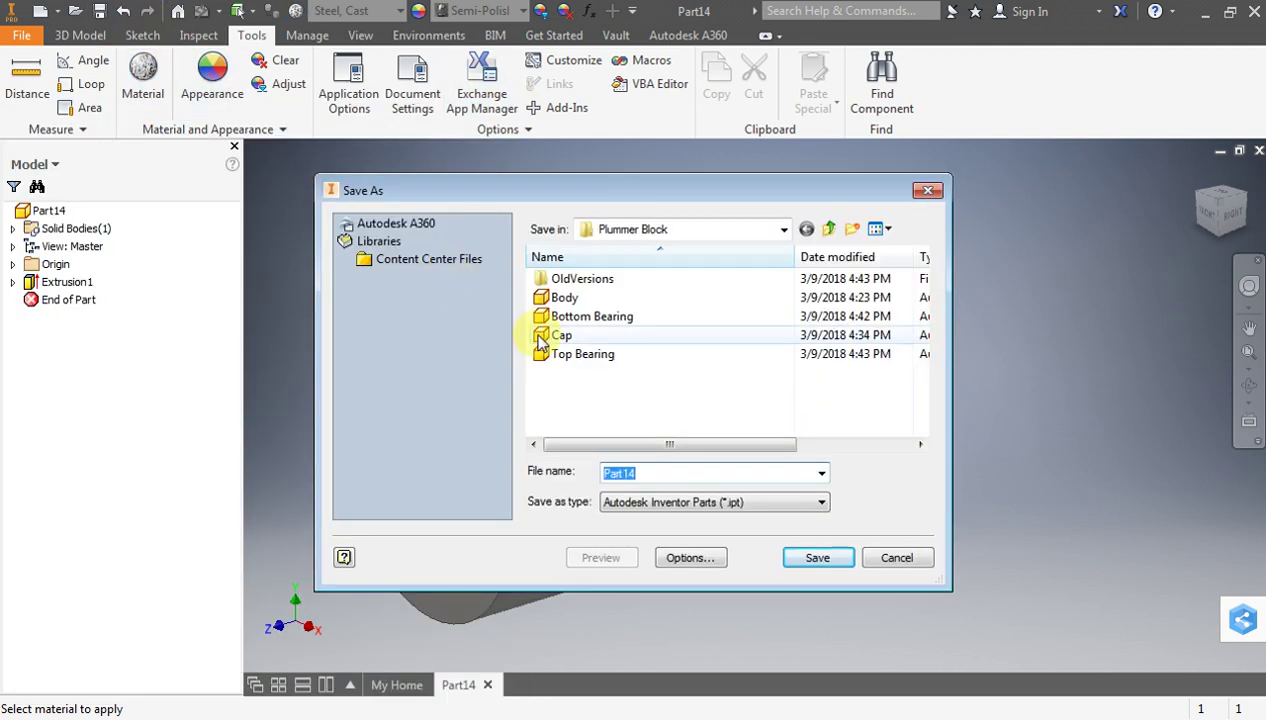
type("Shaft")
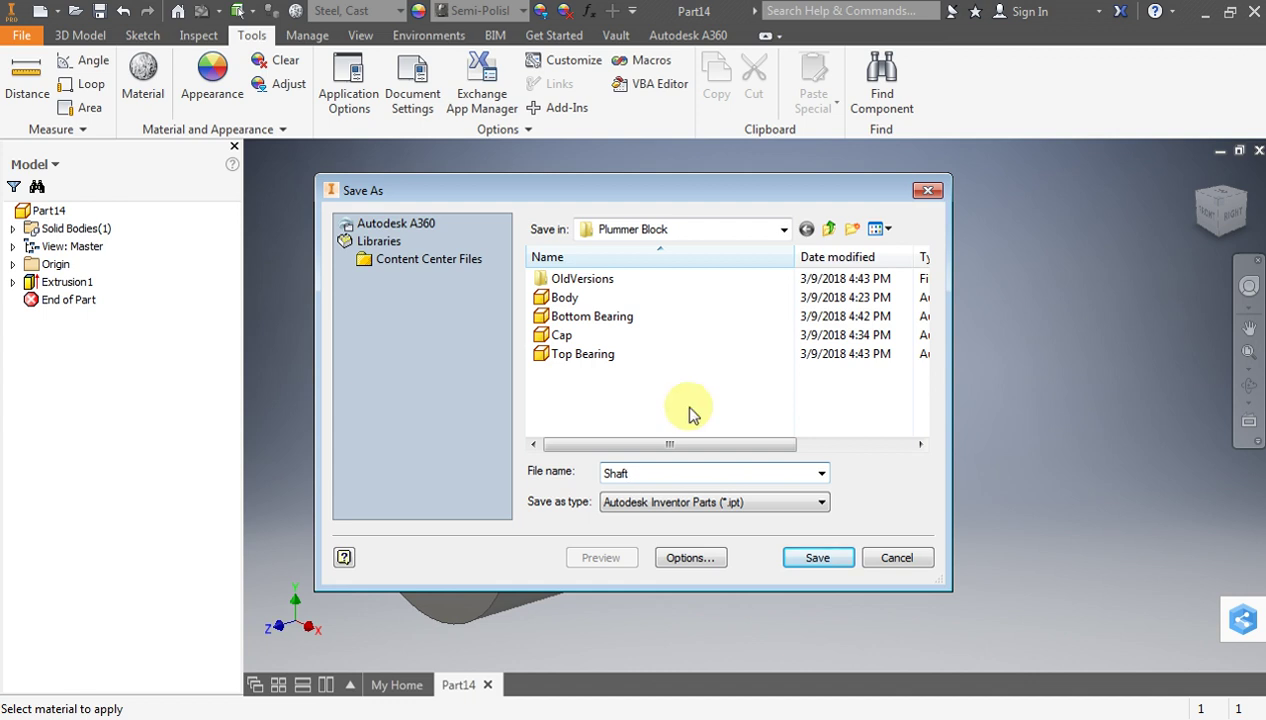
left_click(808, 558)
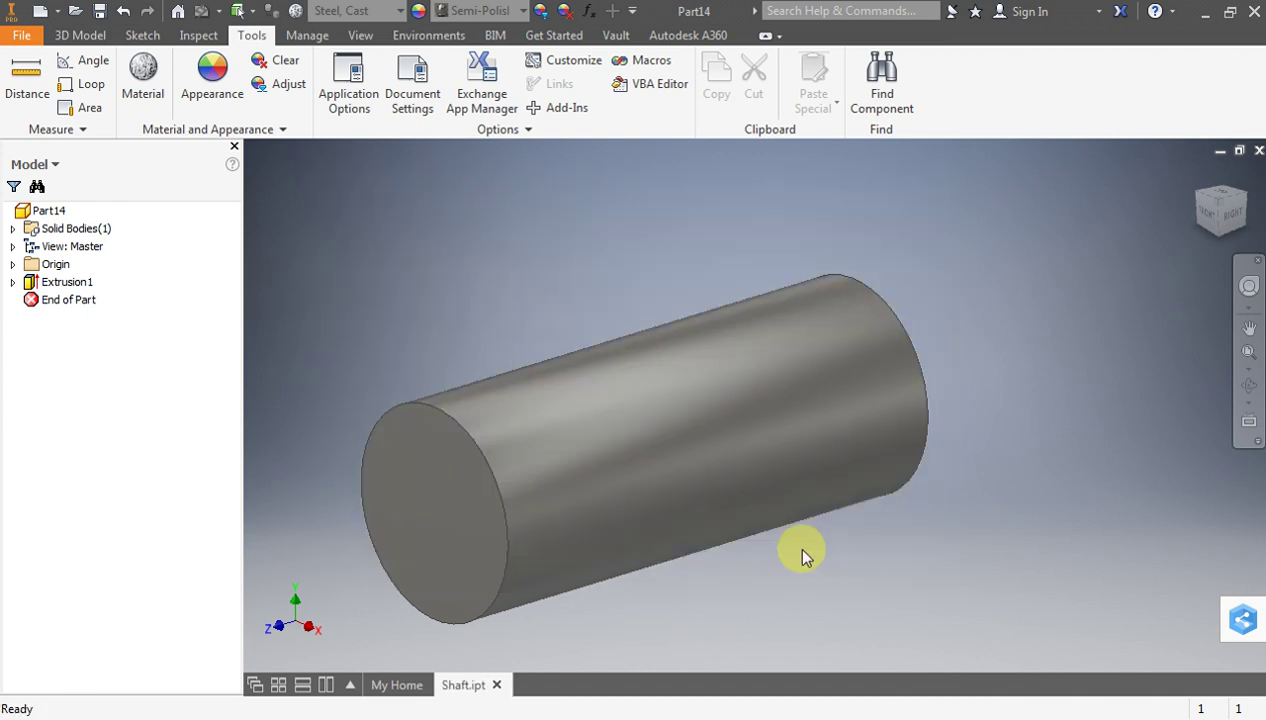
left_click(1259, 152)
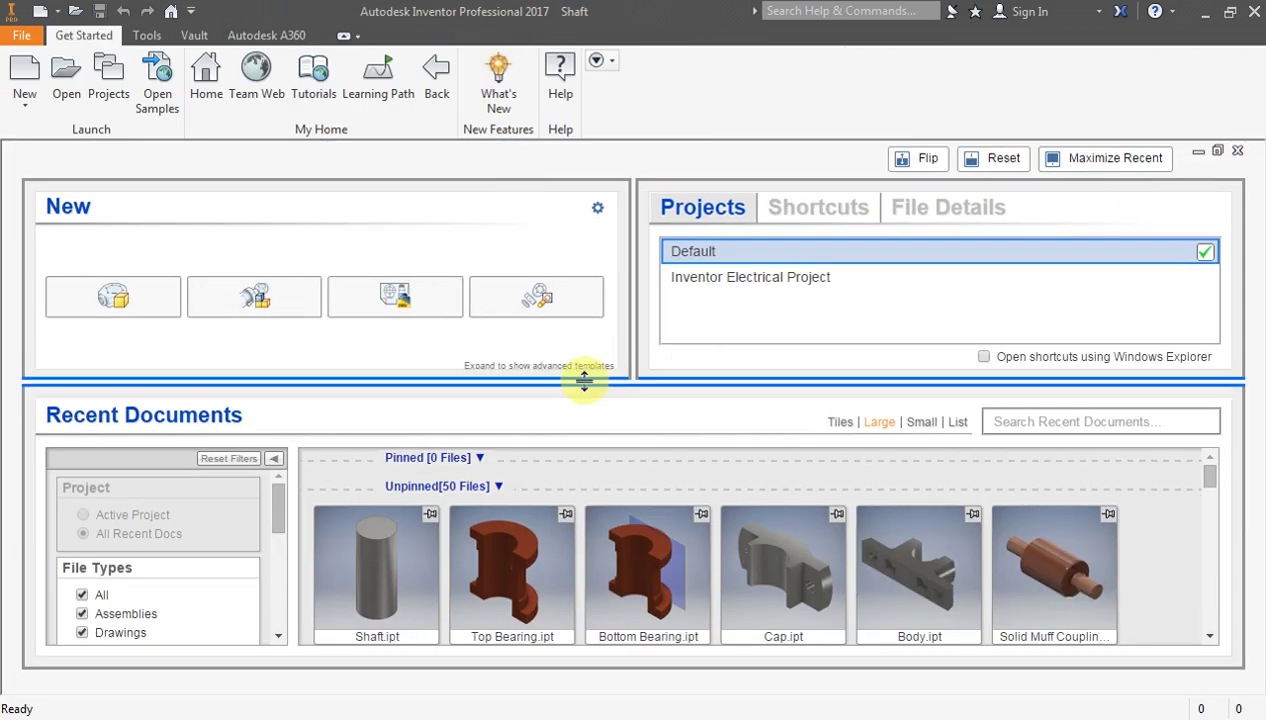
Start a new part and sketch a 20 × 20 mm square centred on the XZ Plane origin
left_click(107, 280)
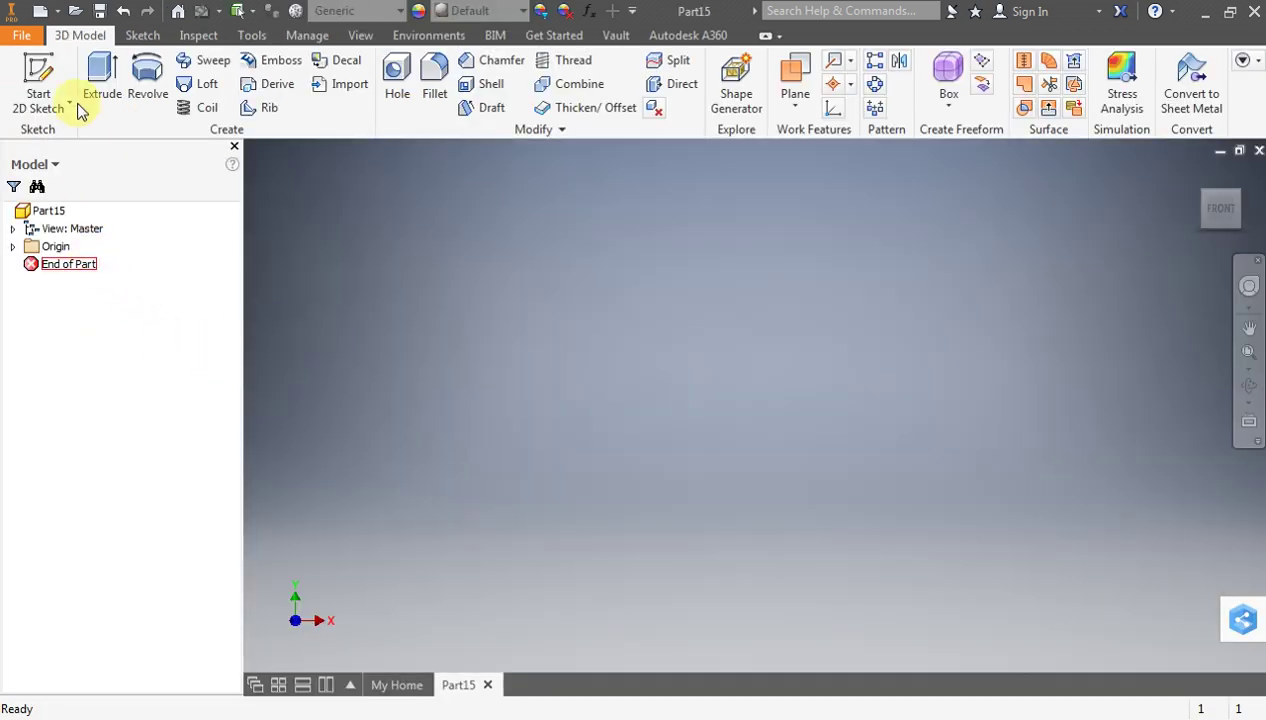
left_click(38, 80)
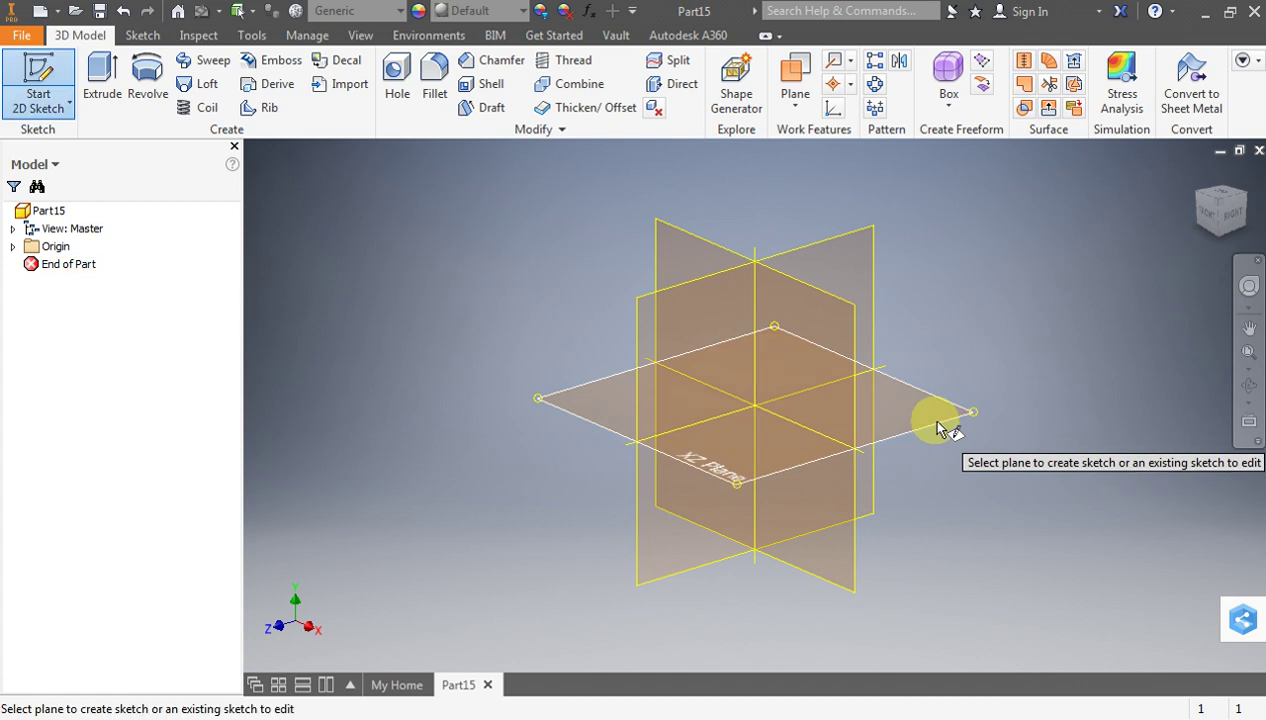
left_click(935, 425)
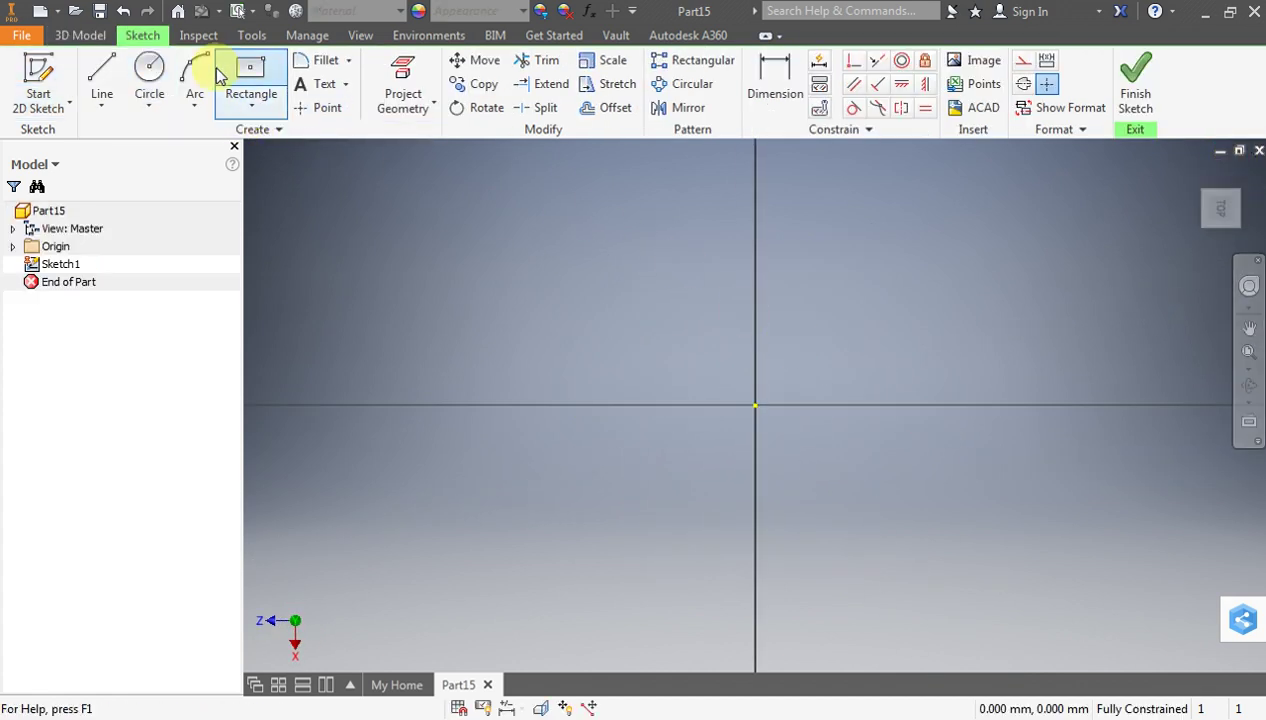
left_click(248, 90)
left_click(755, 405)
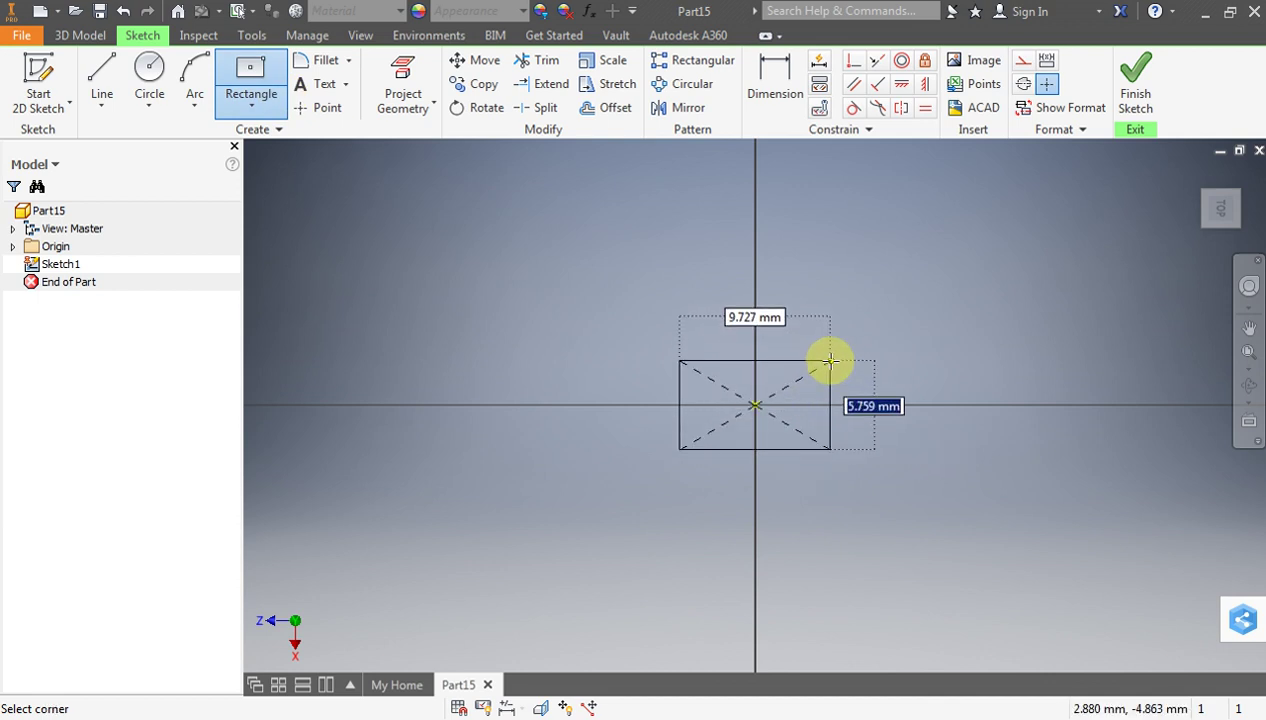
type("2")
key("Tab")
type("2")
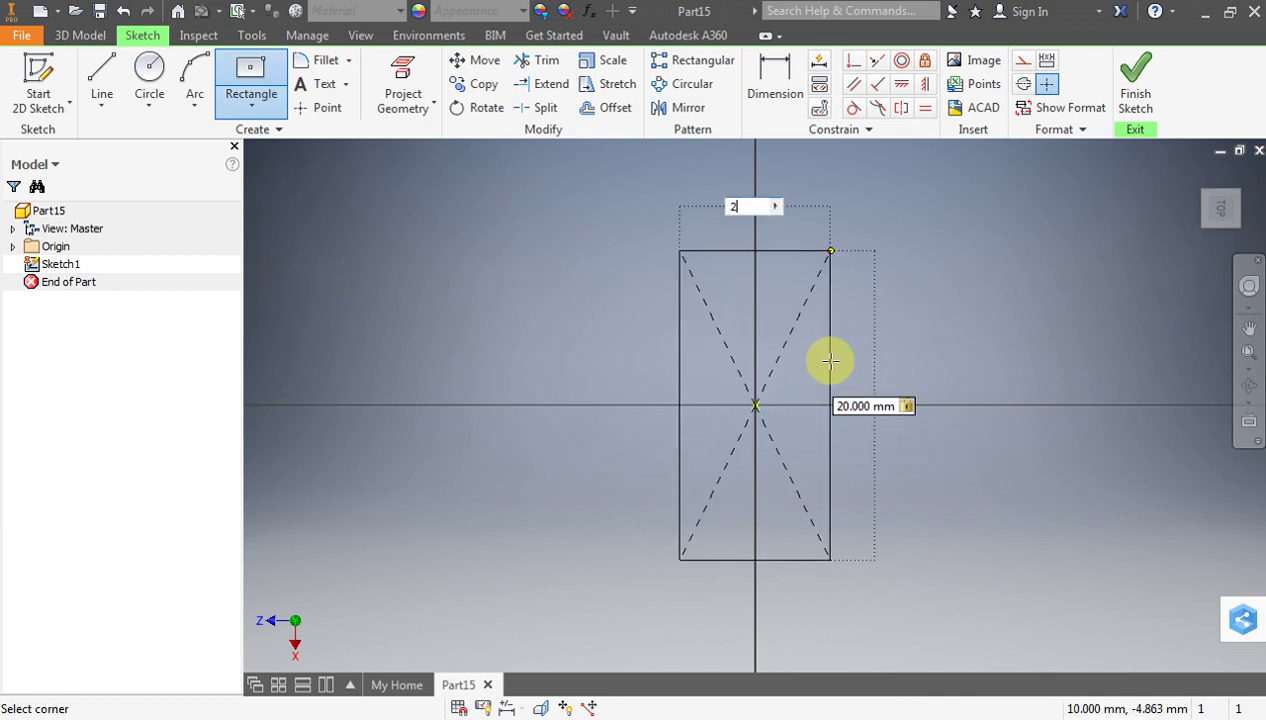
key("Return")
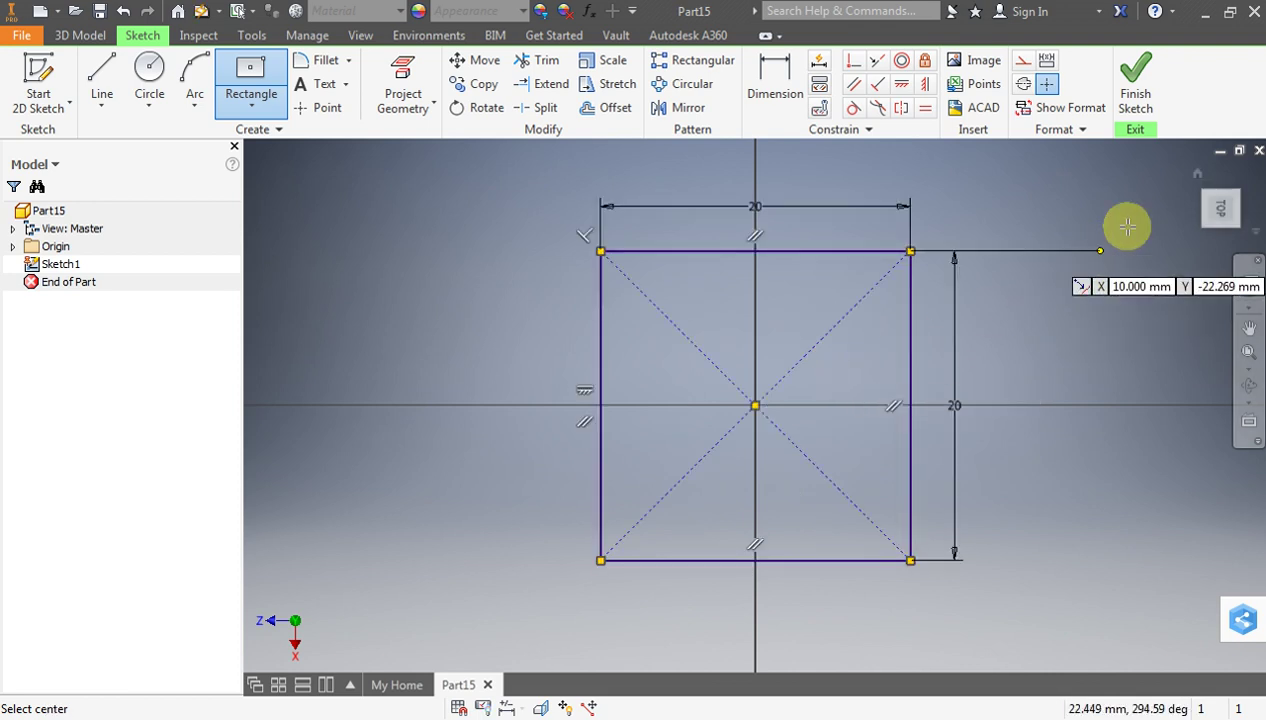
left_click(1152, 108)
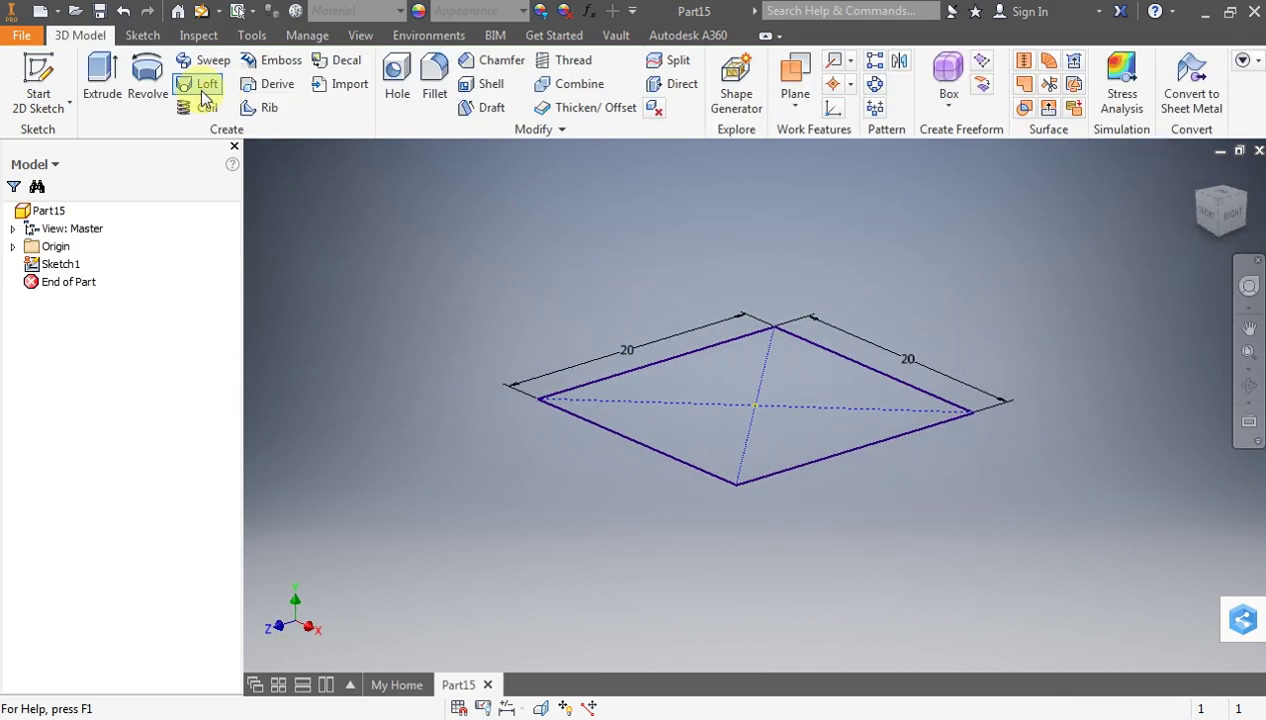
Extrude the square downward, then bring up the PLUMMER BLOCK drawing in Adobe Reader
left_click(107, 80)
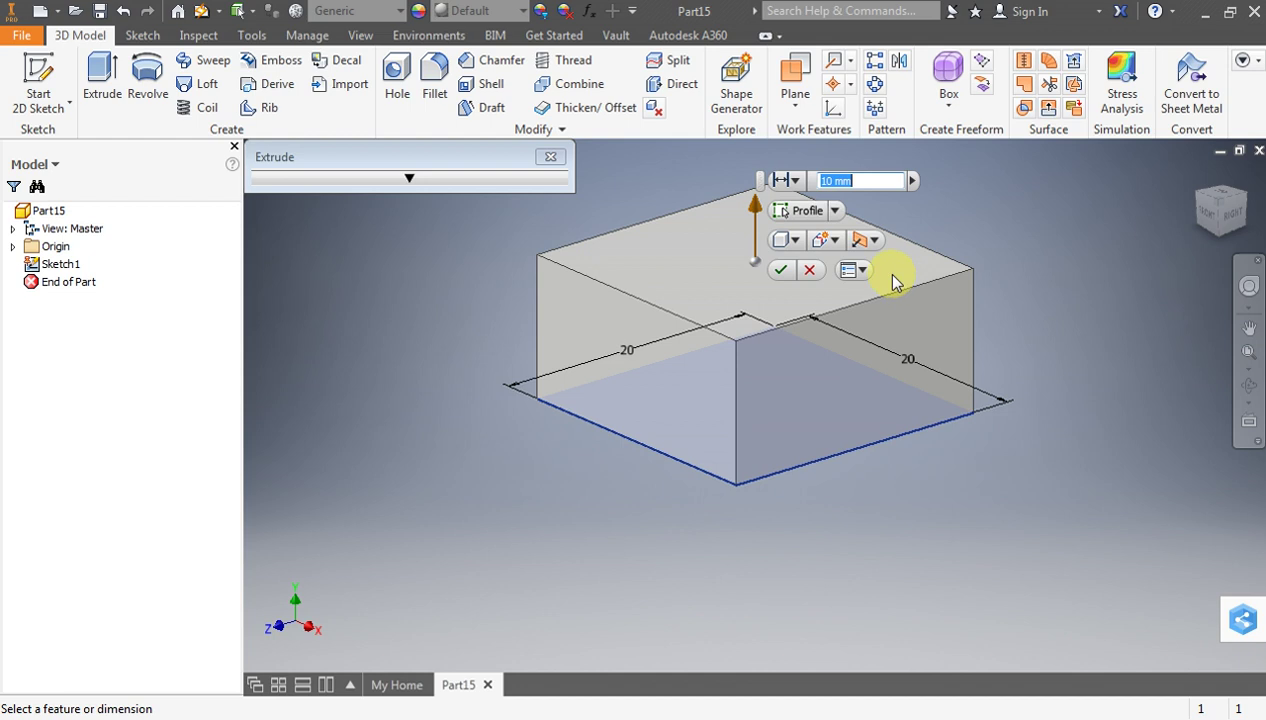
left_click(866, 240)
left_click(900, 287)
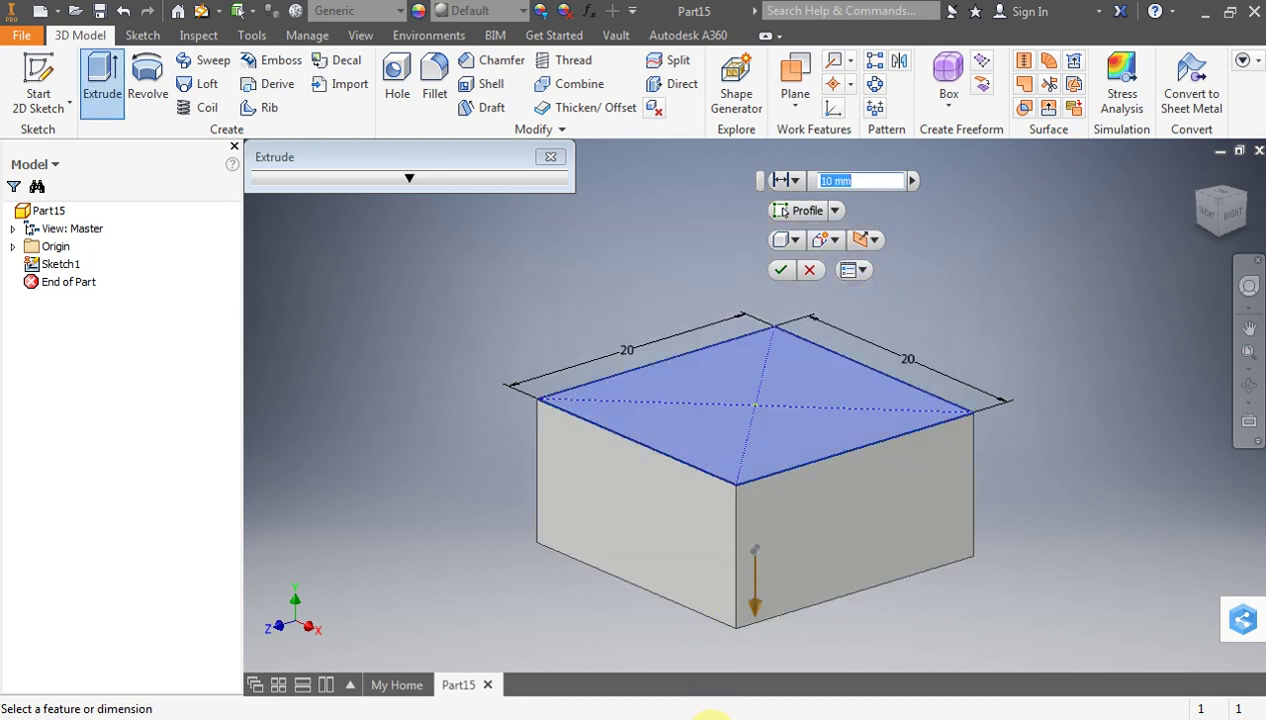
left_click(706, 714)
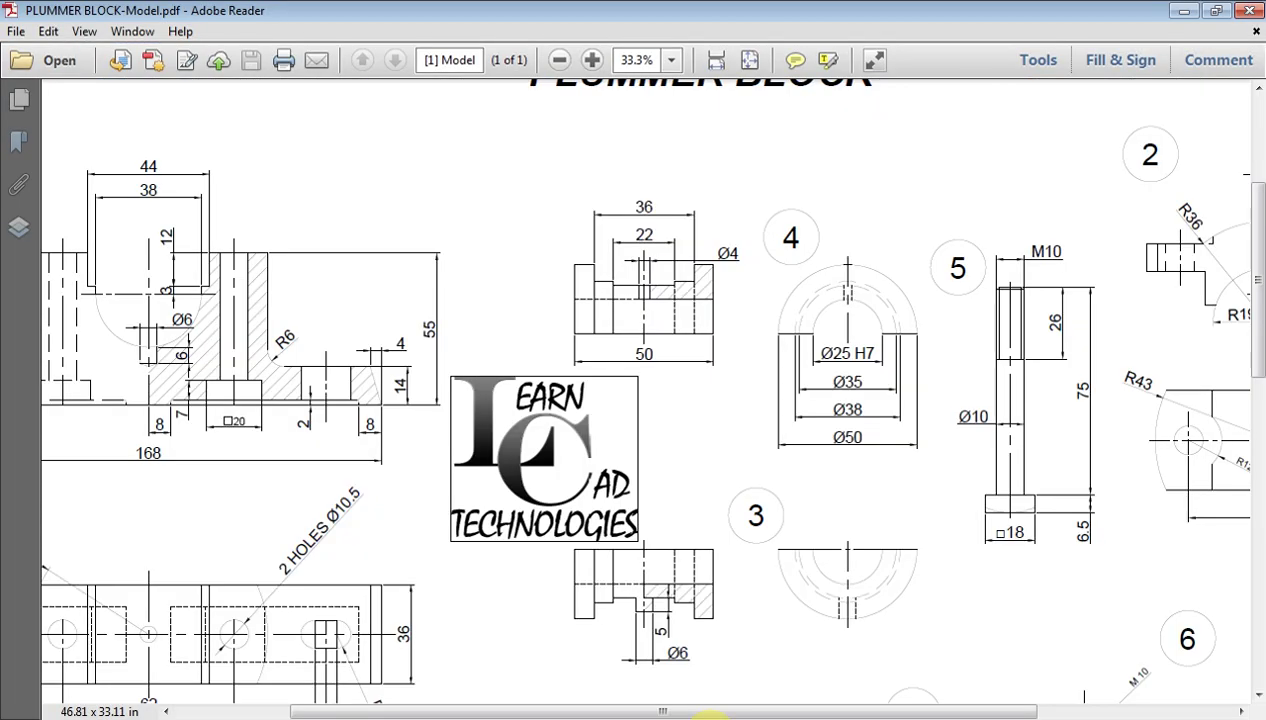
Zoom the drawing to part 5, the Ø10 × 75 bolt, then return to Inventor
scroll(755, 516, "down", 1, "ctrl")
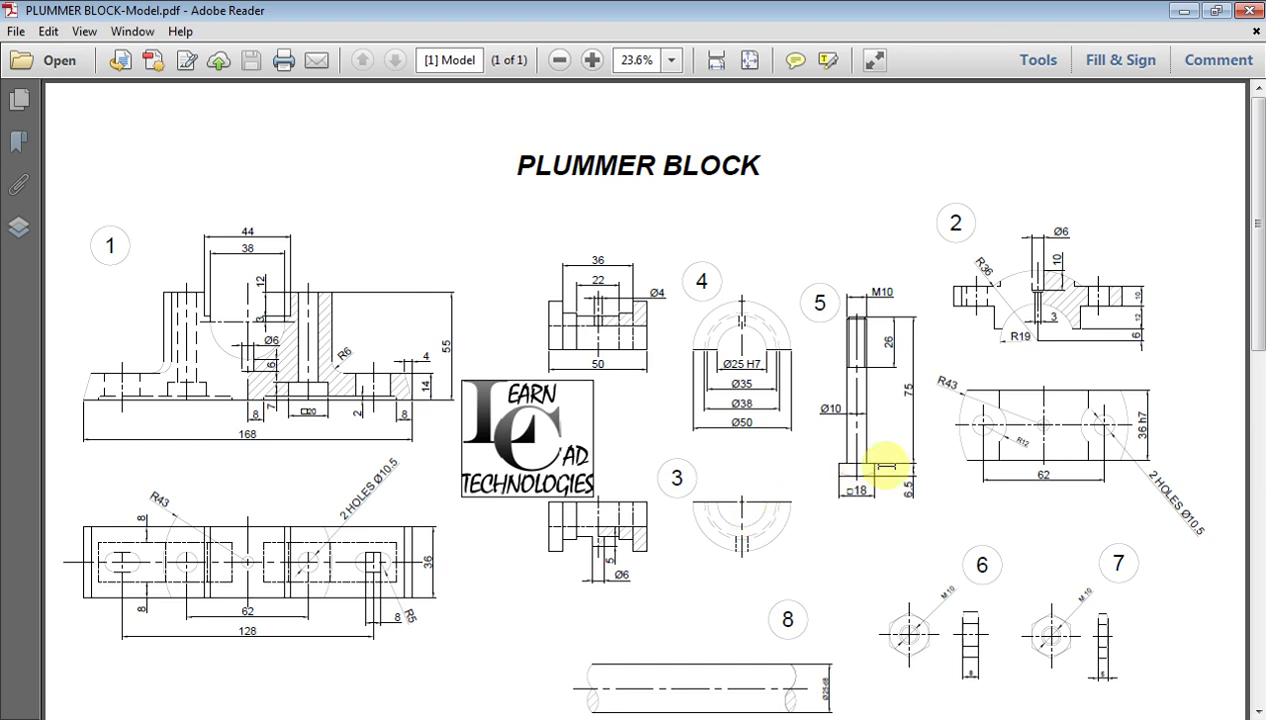
scroll(885, 475, "up", 1, "ctrl")
scroll(893, 474, "up", 1, "ctrl")
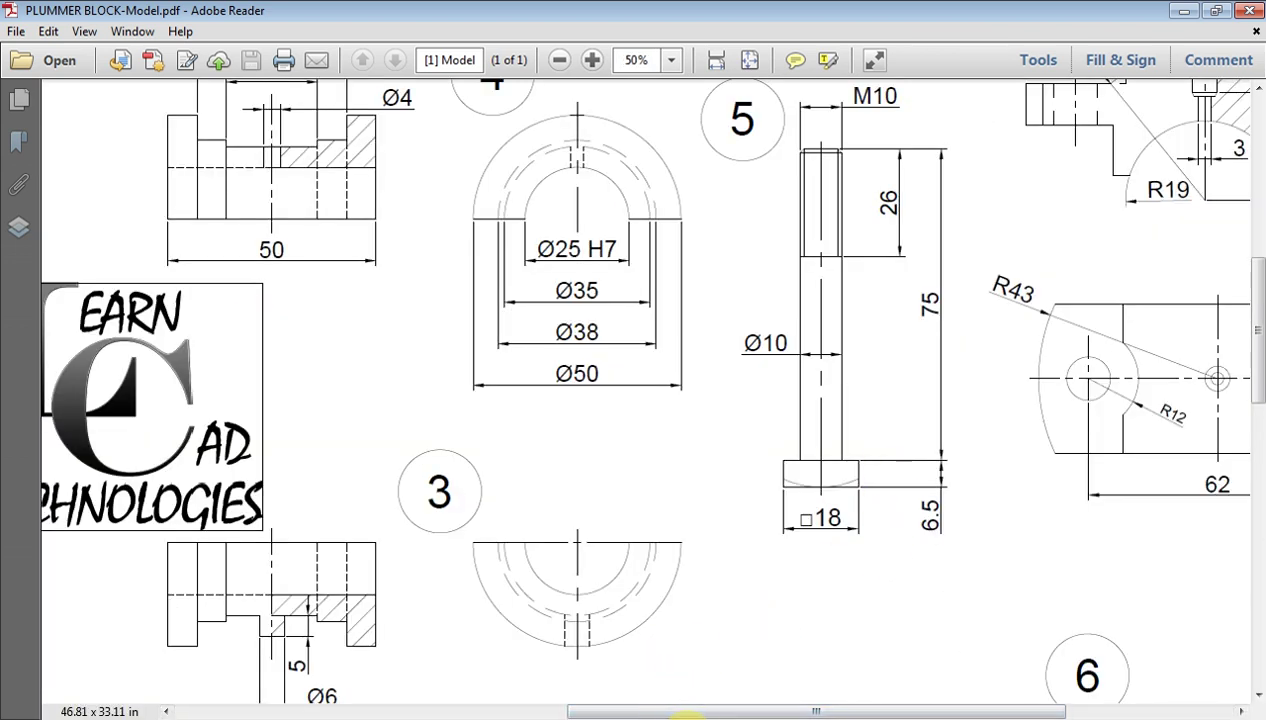
left_click(706, 718)
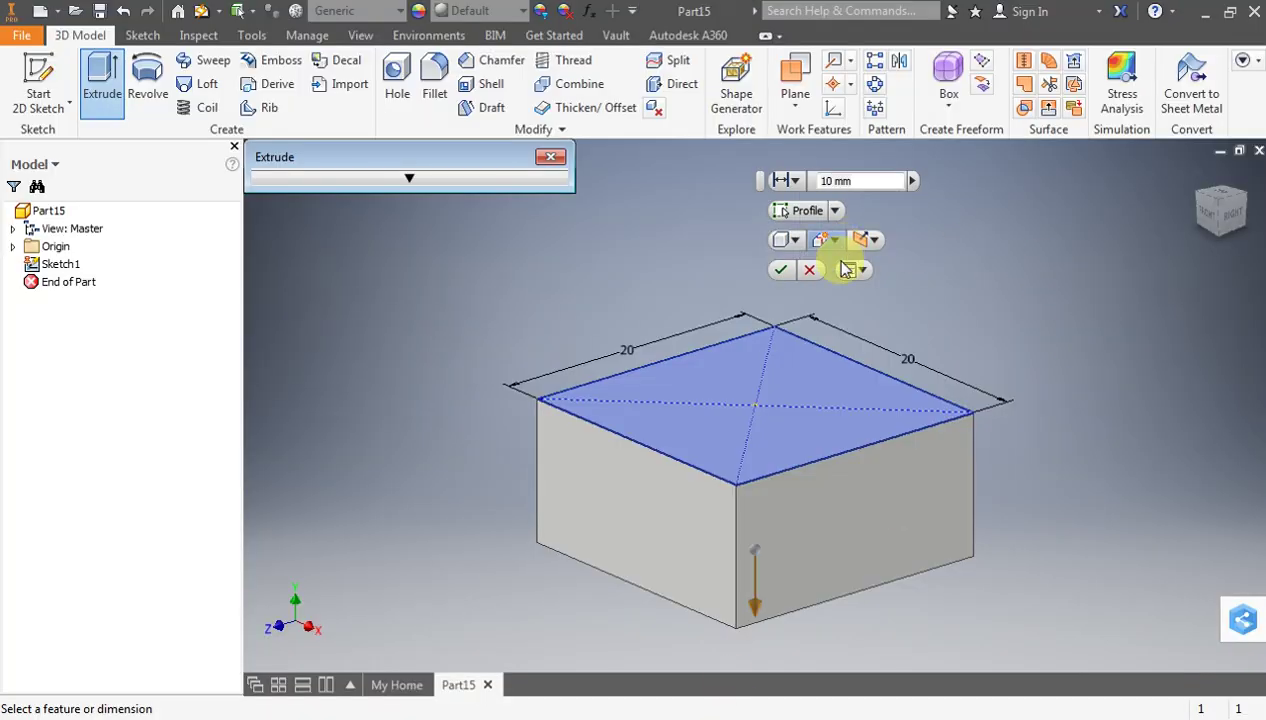
Extrude the square 6.5 mm thick
left_click(910, 363)
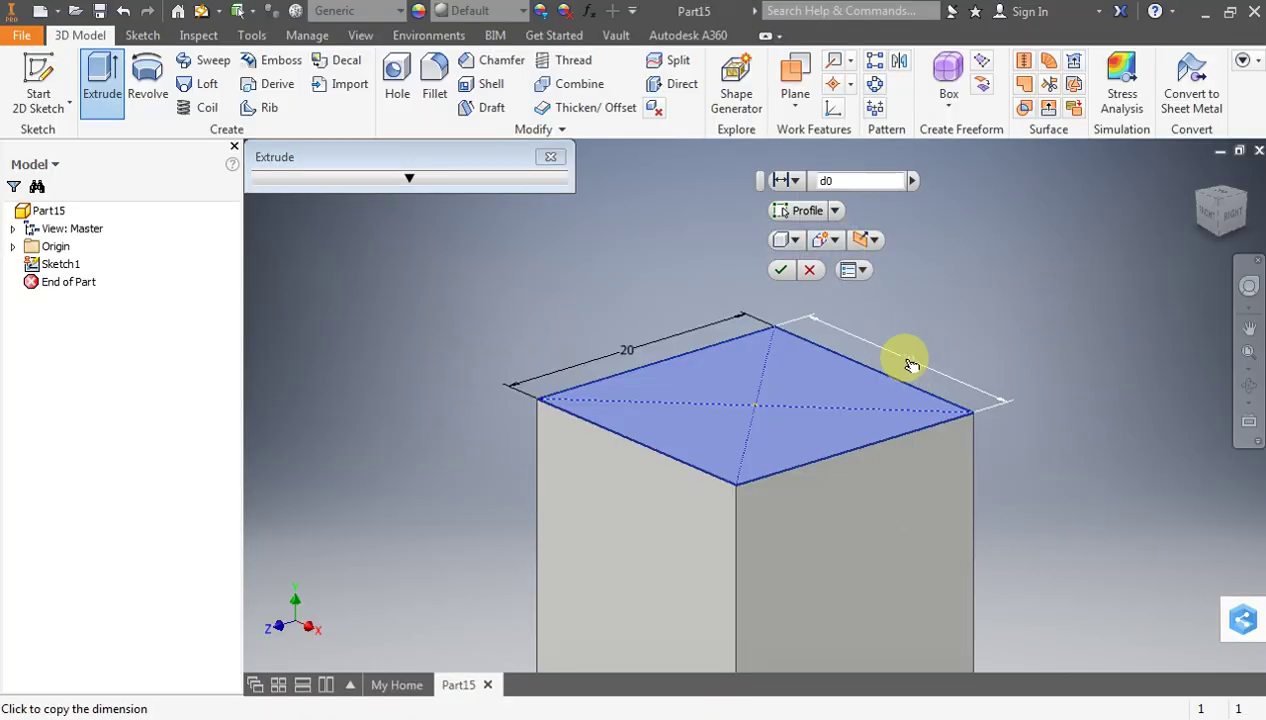
double_click(820, 180)
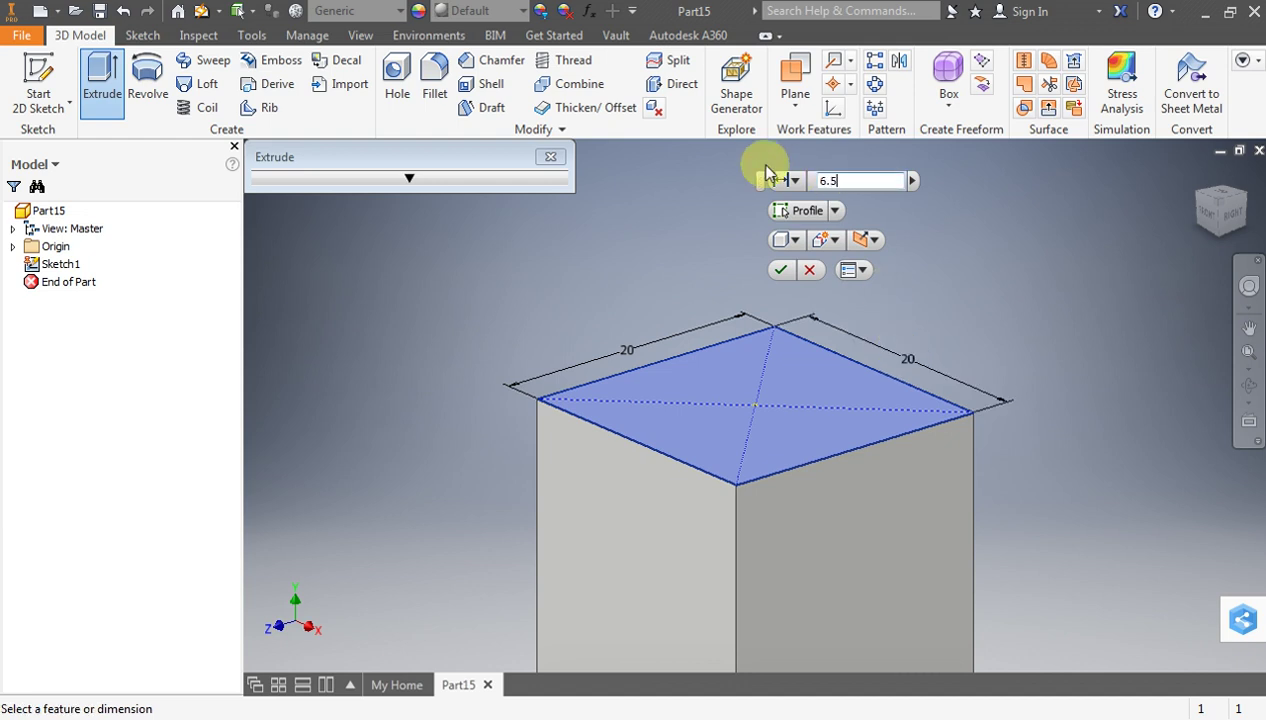
key("Return")
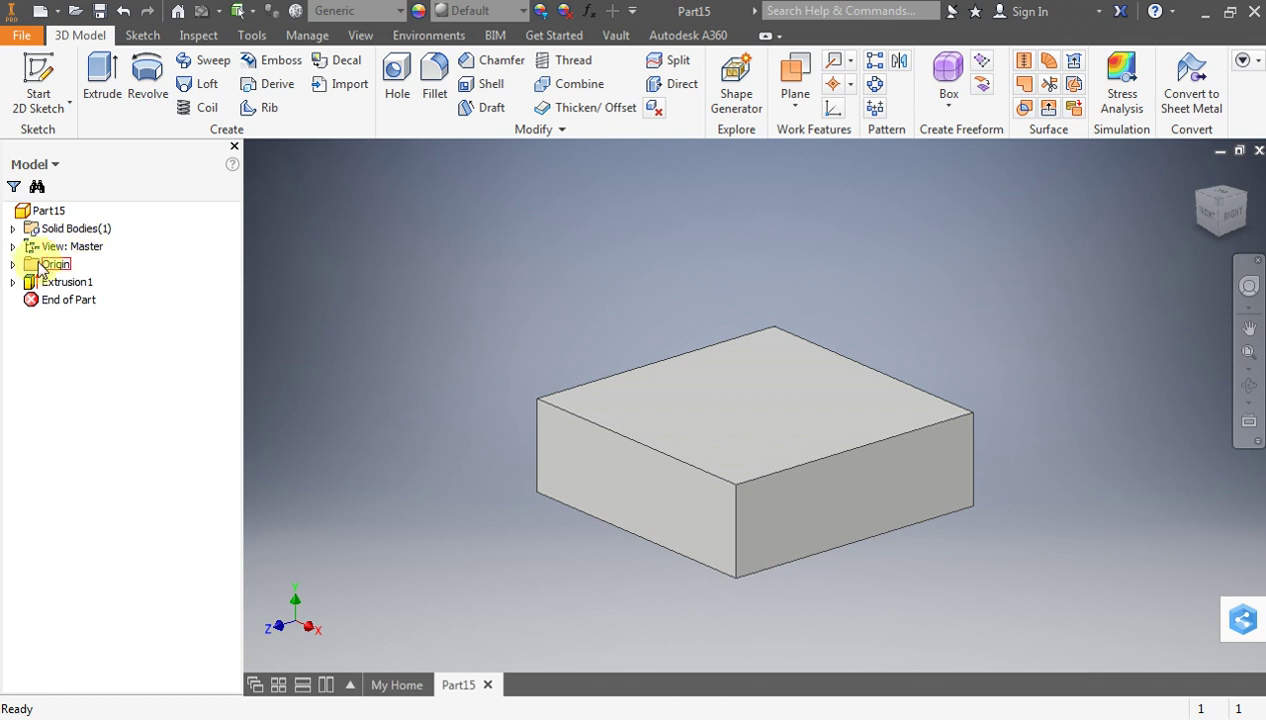
Edit Sketch1 to resize the square to 18 × 18 mm
left_click(13, 282)
double_click(47, 305)
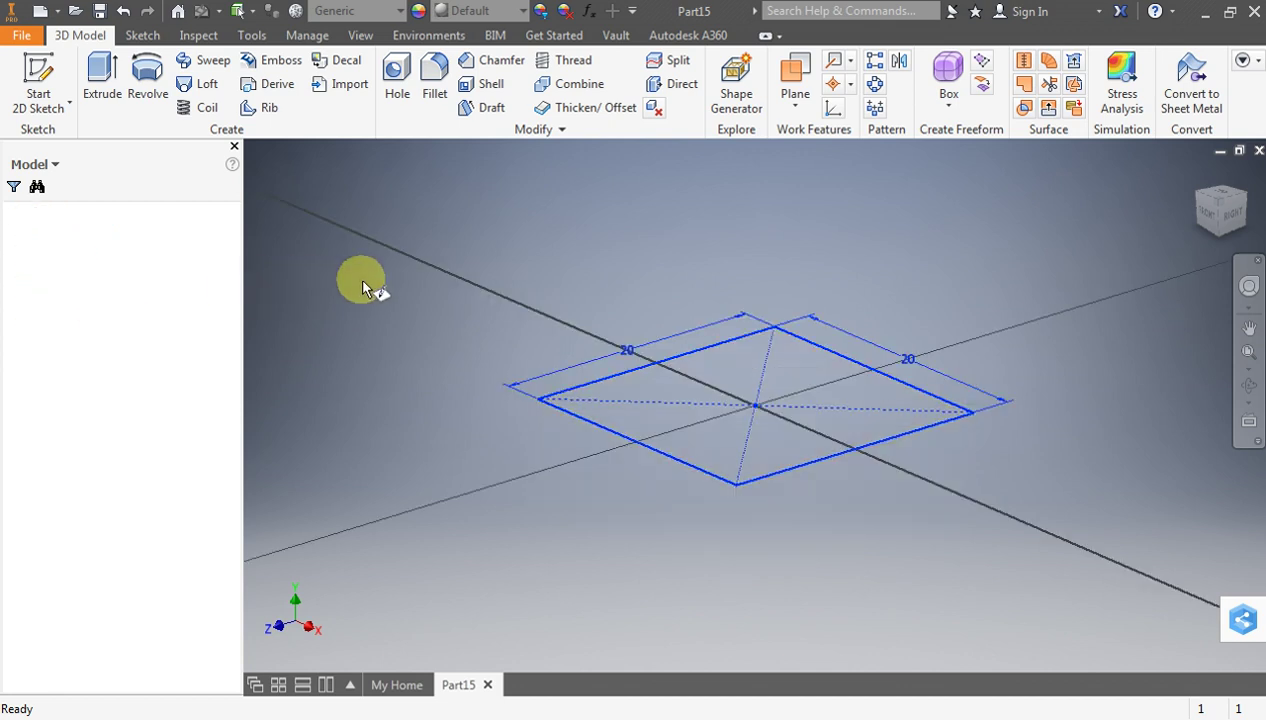
double_click(734, 234)
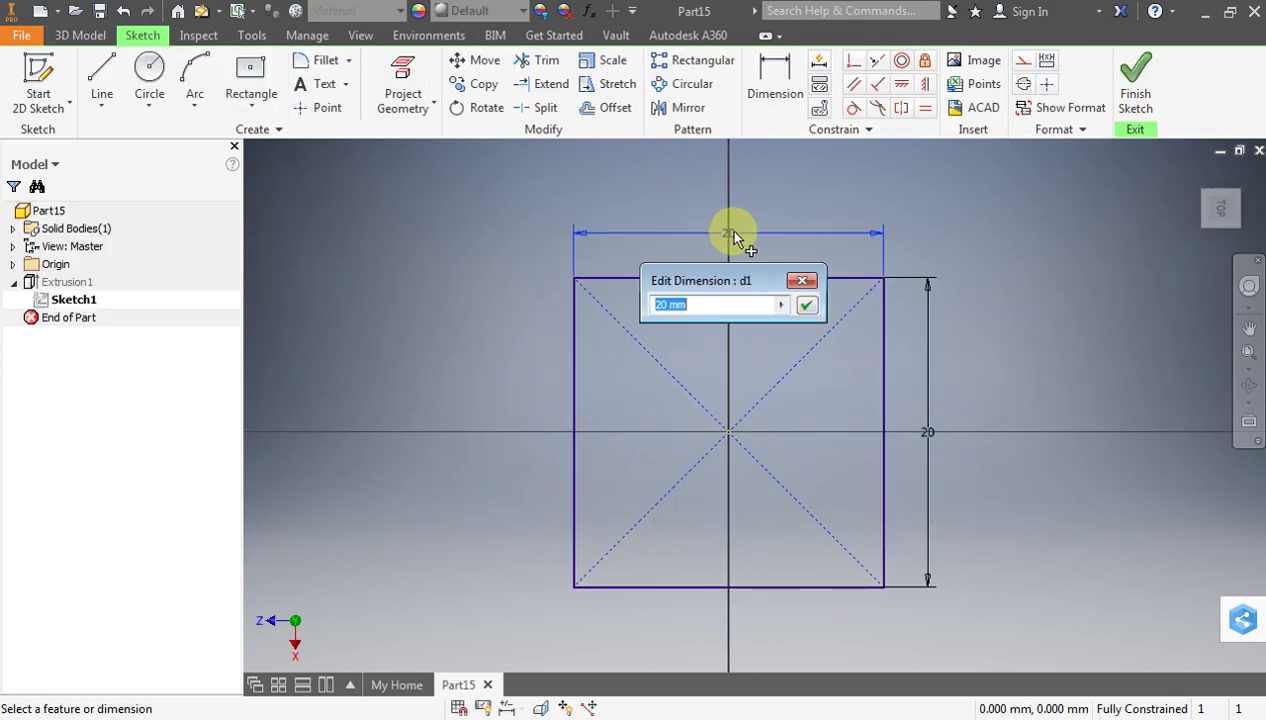
type("18")
key("Return")
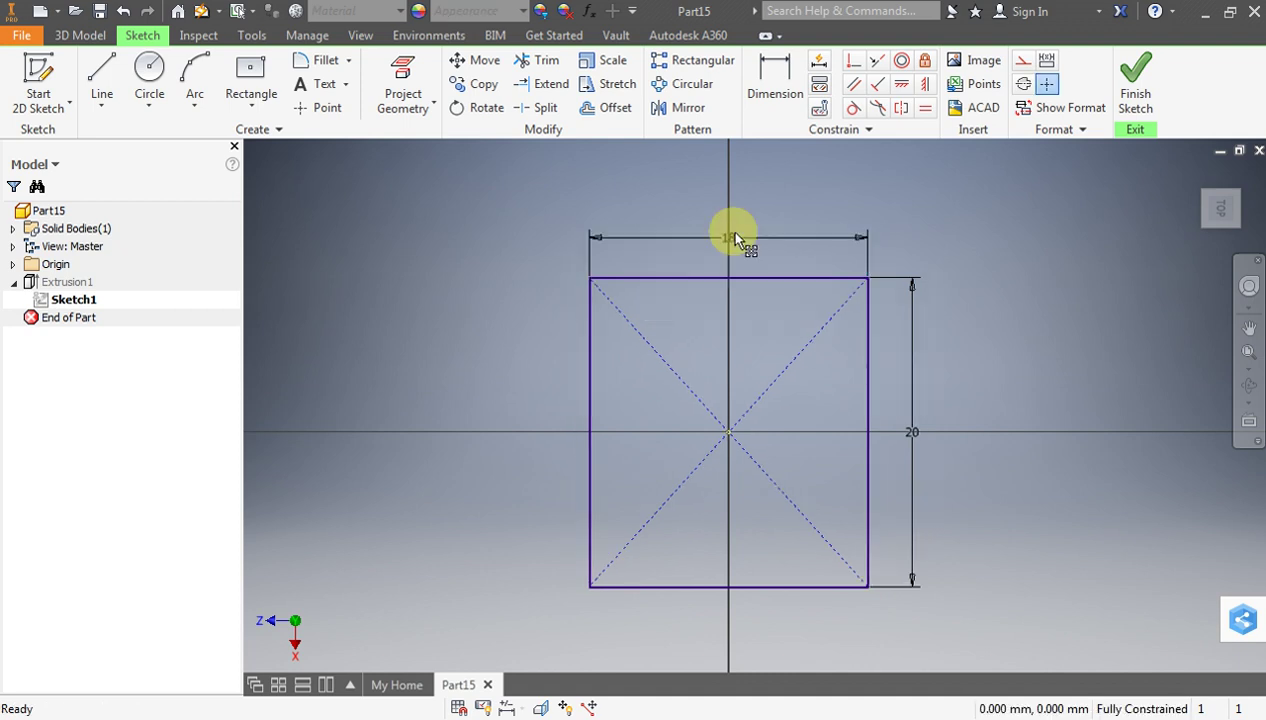
double_click(901, 429)
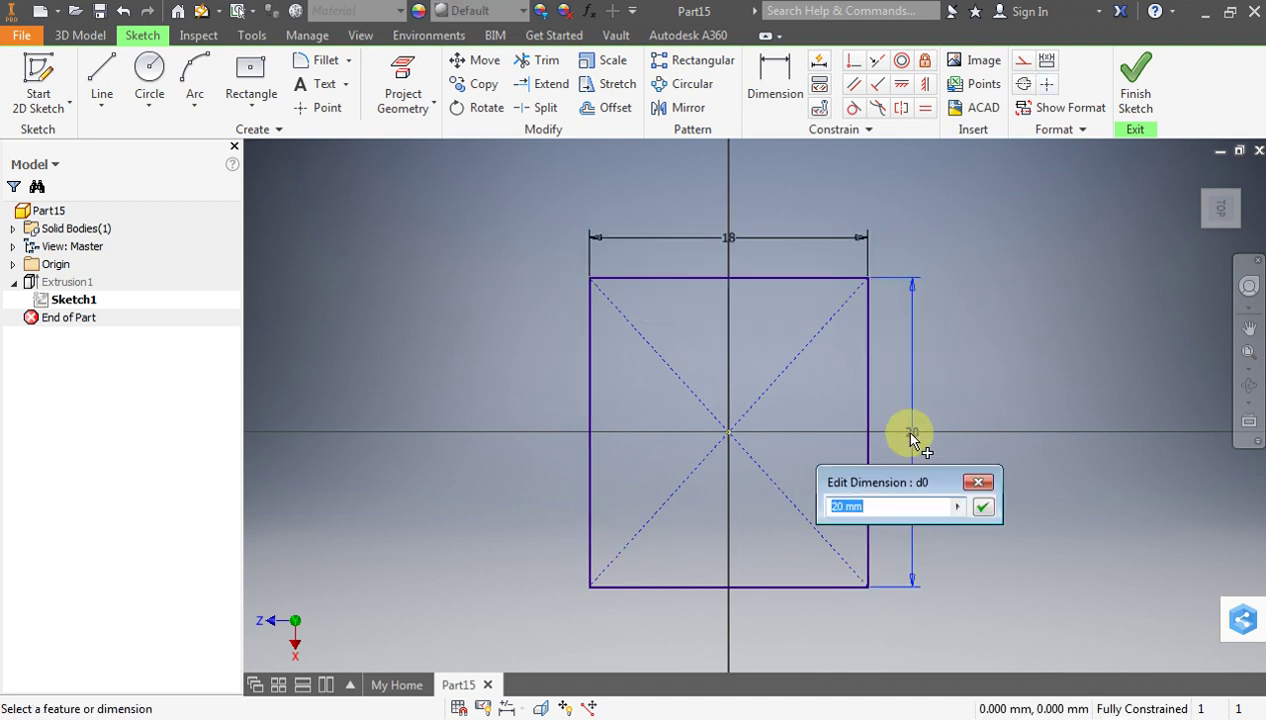
type("18")
key("Return")
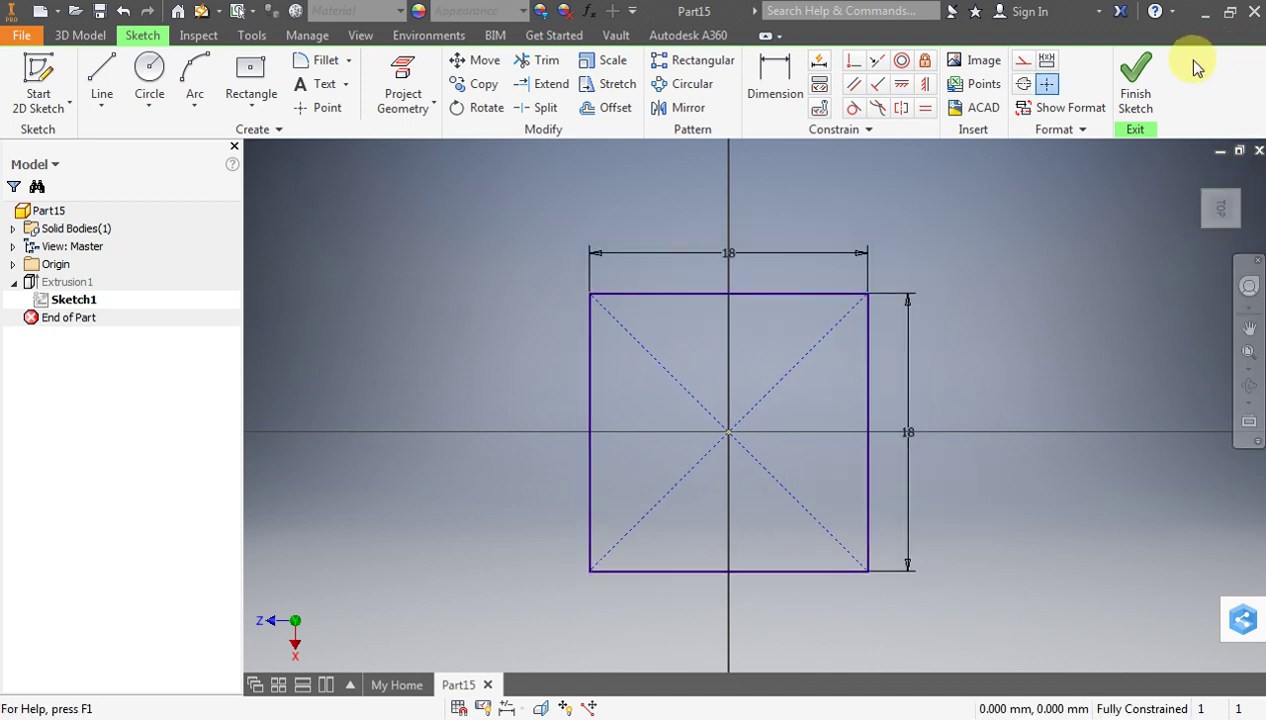
left_click(1152, 86)
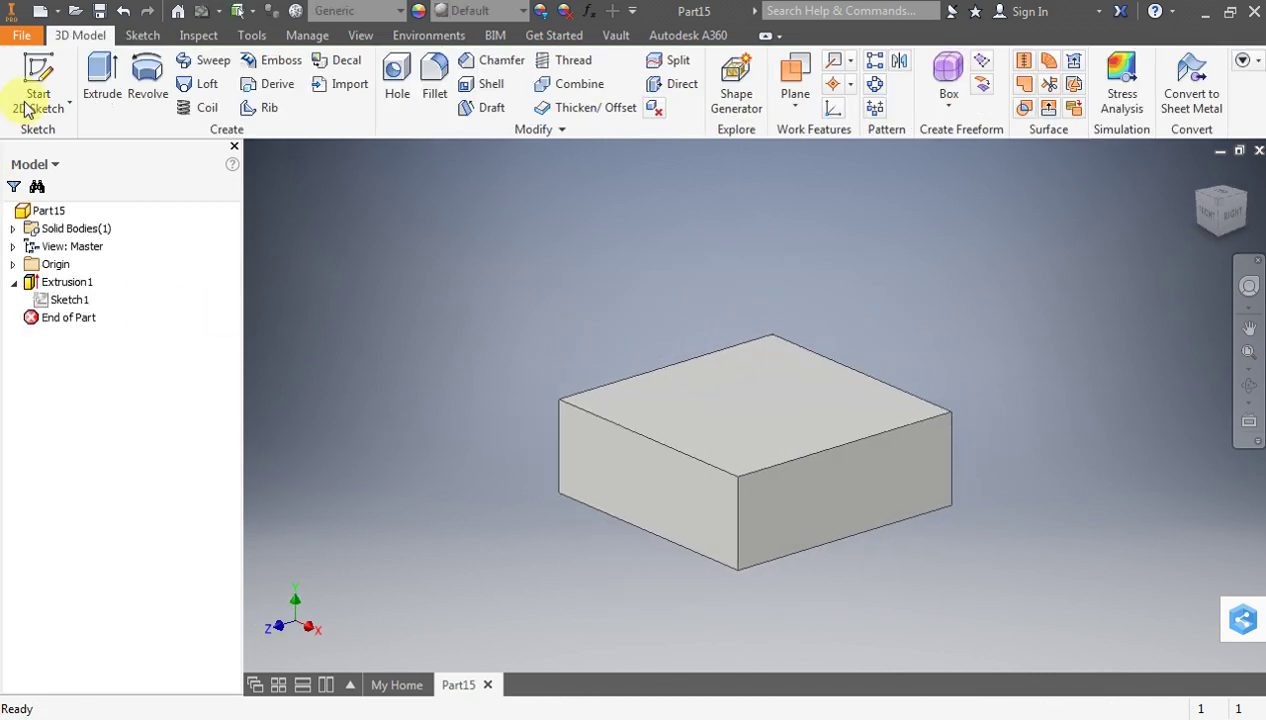
Dismiss the sketch-needed message and start a 2D sketch on the block's top face
left_click(102, 72)
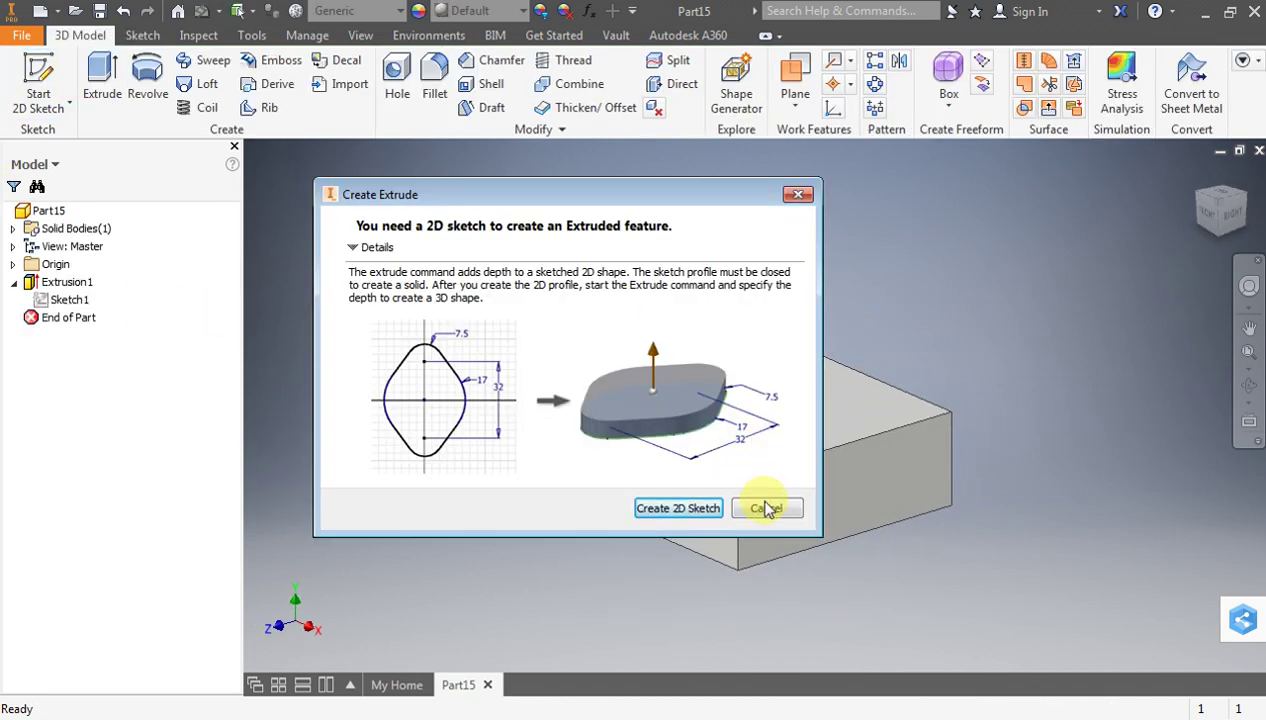
left_click(768, 428)
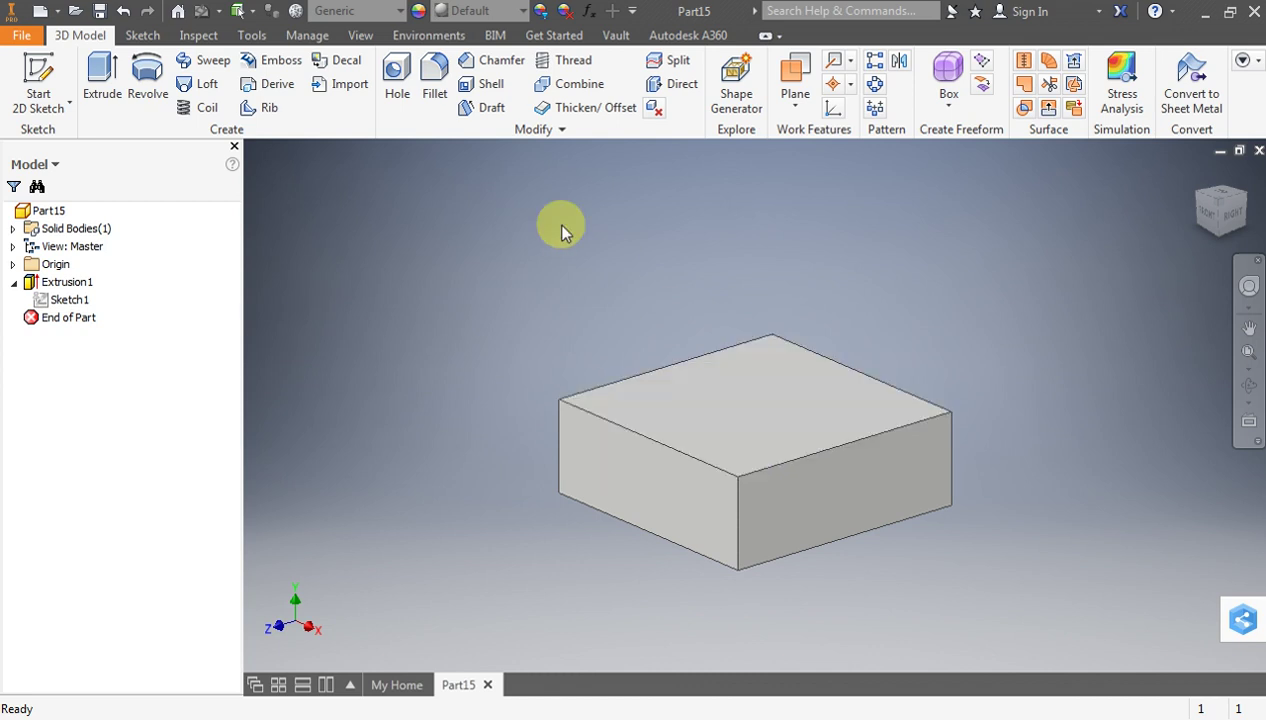
left_click(40, 80)
left_click(795, 408)
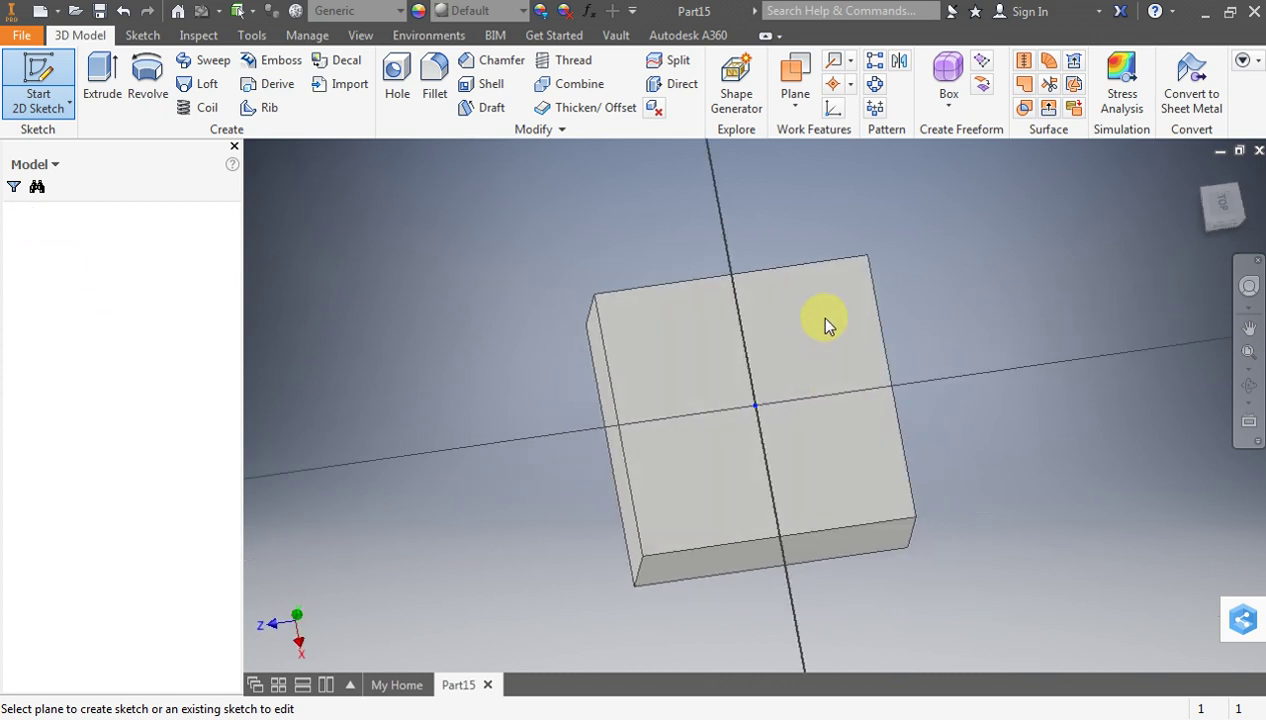
Sketch a 10 mm circle centred on the origin and begin extruding it
left_click(150, 68)
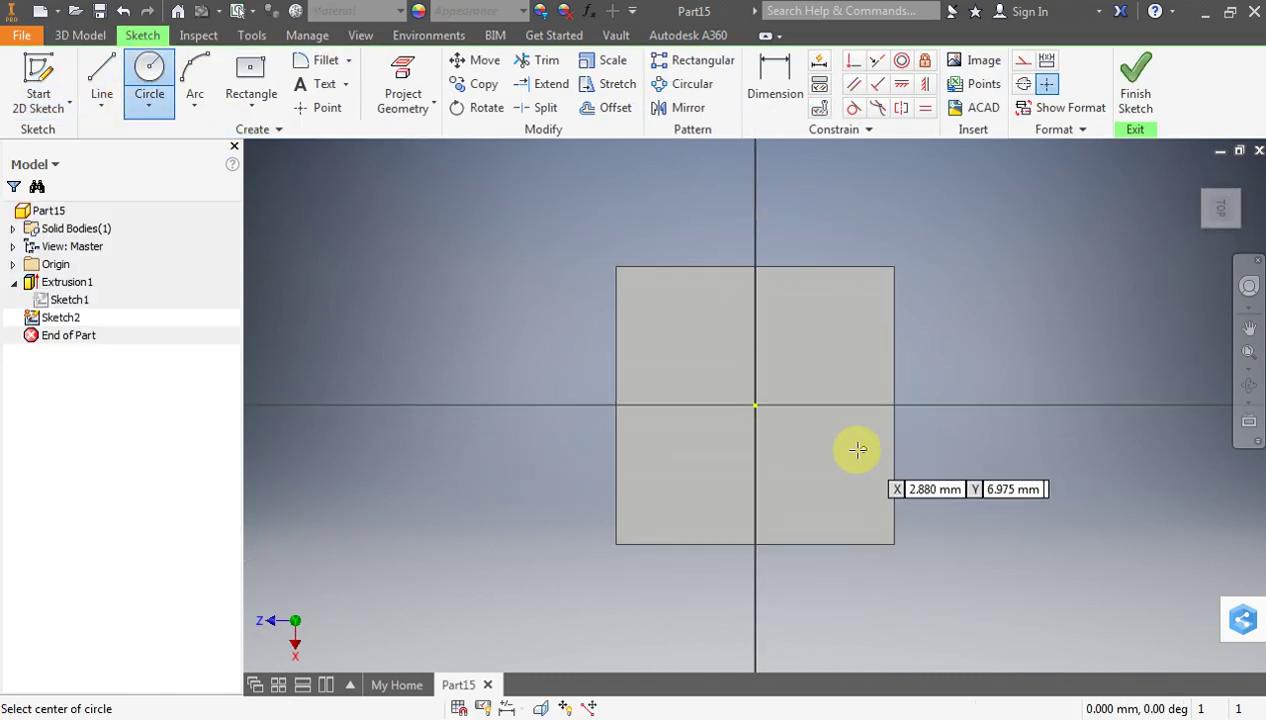
left_click(754, 406)
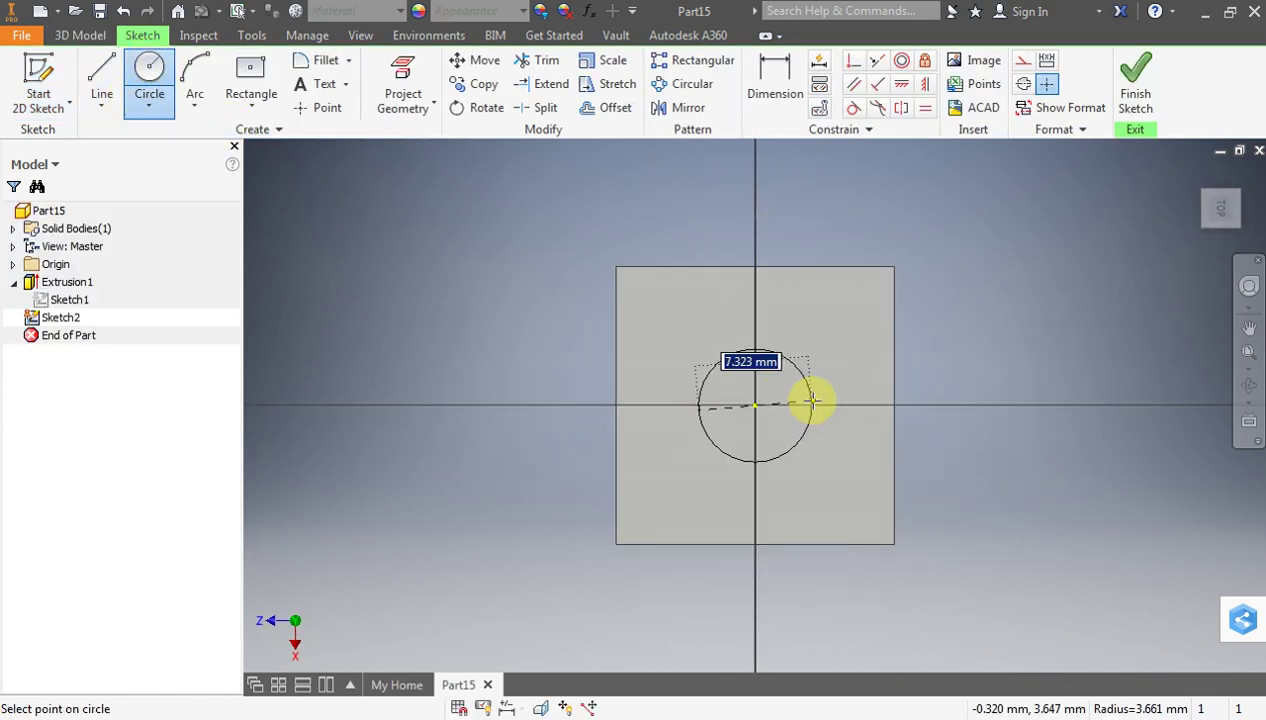
type("10")
key("Return")
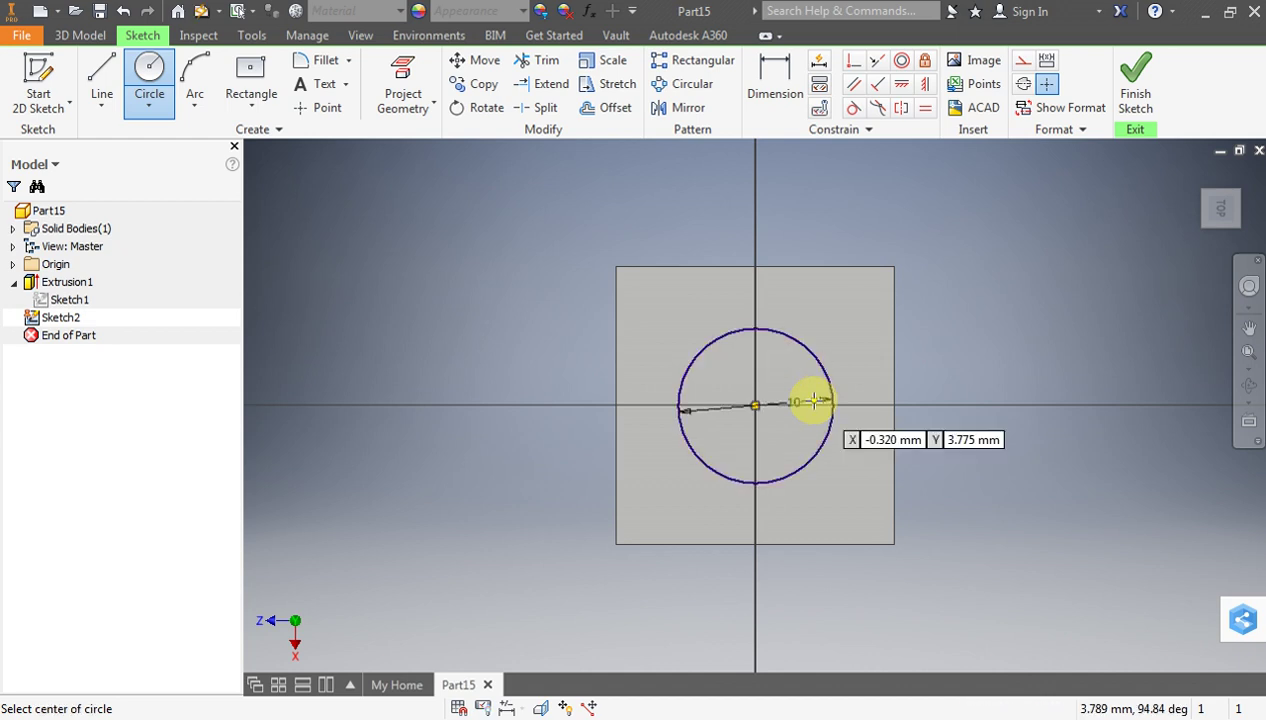
left_click(1152, 68)
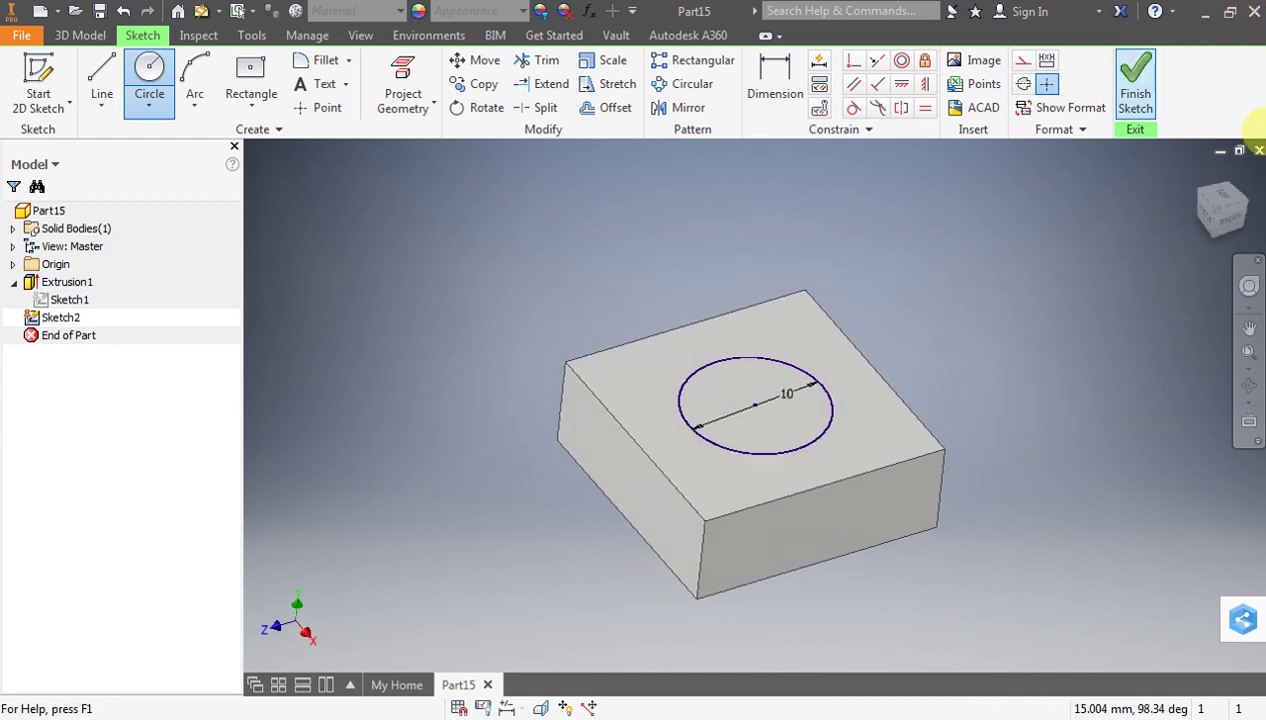
left_click(101, 80)
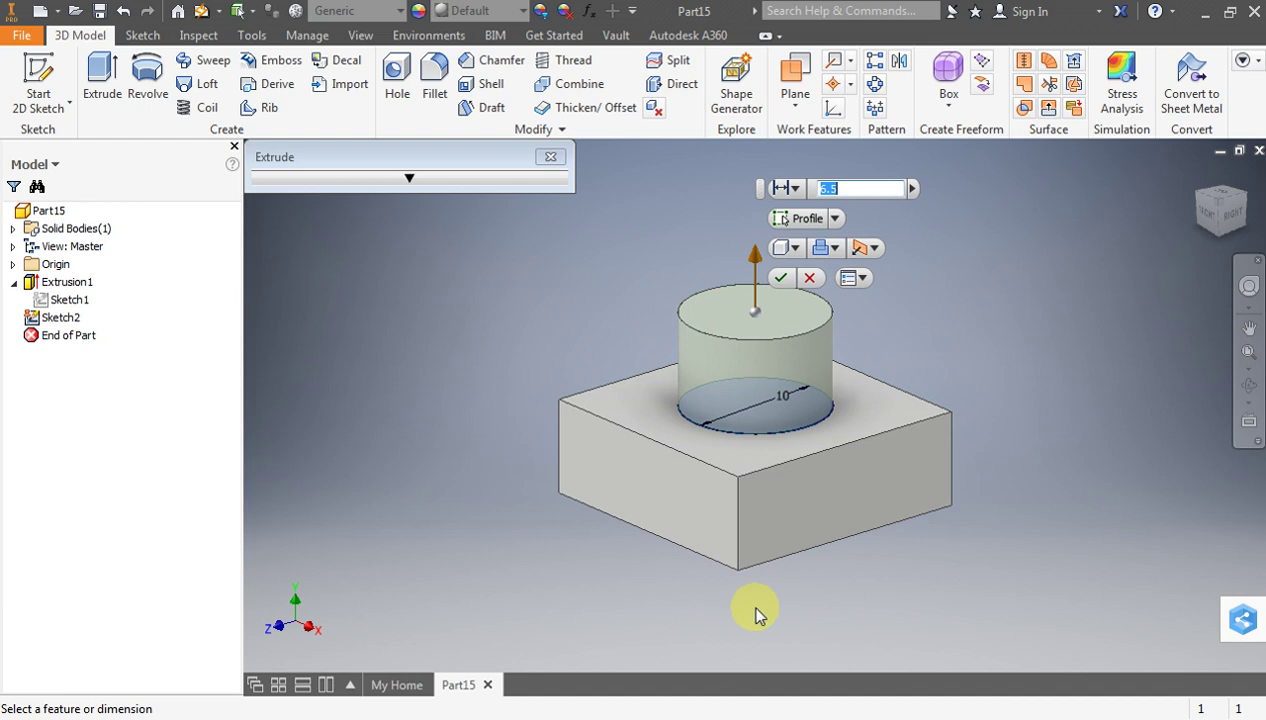
Check the drawing, then extrude the 10 mm circle 75 mm into the bolt shank
left_click(688, 712)
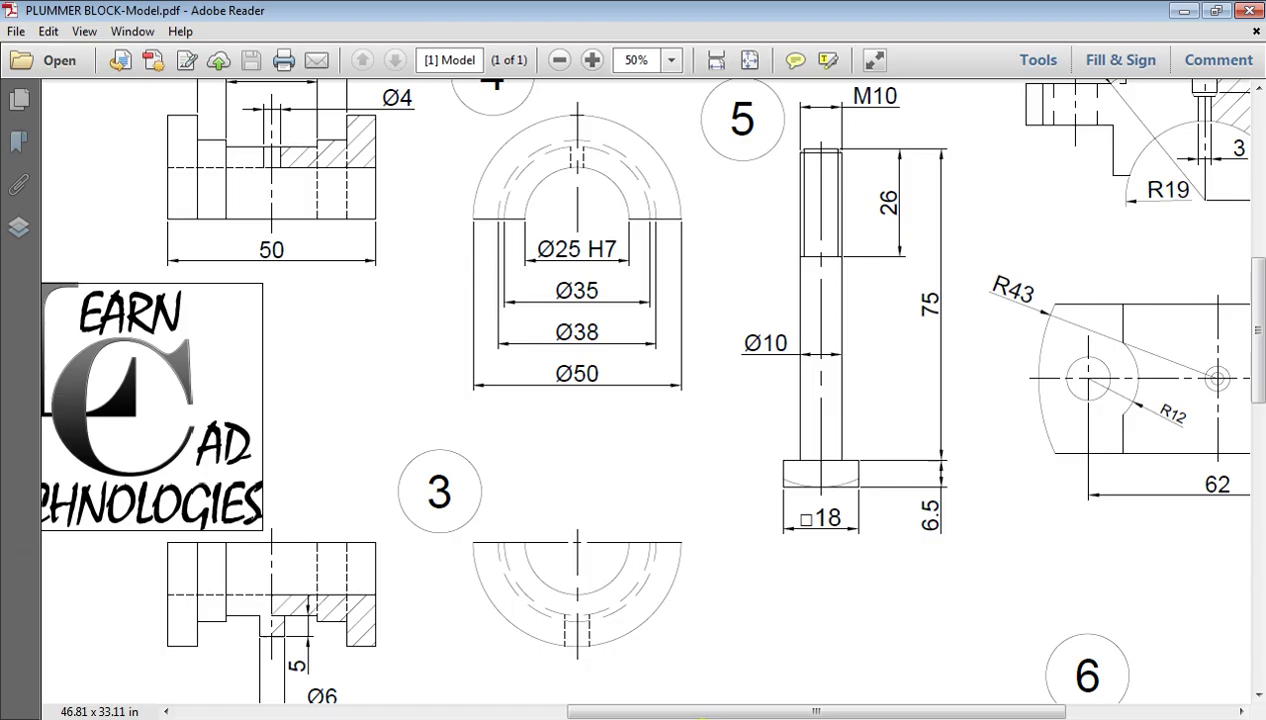
key("alt+Tab")
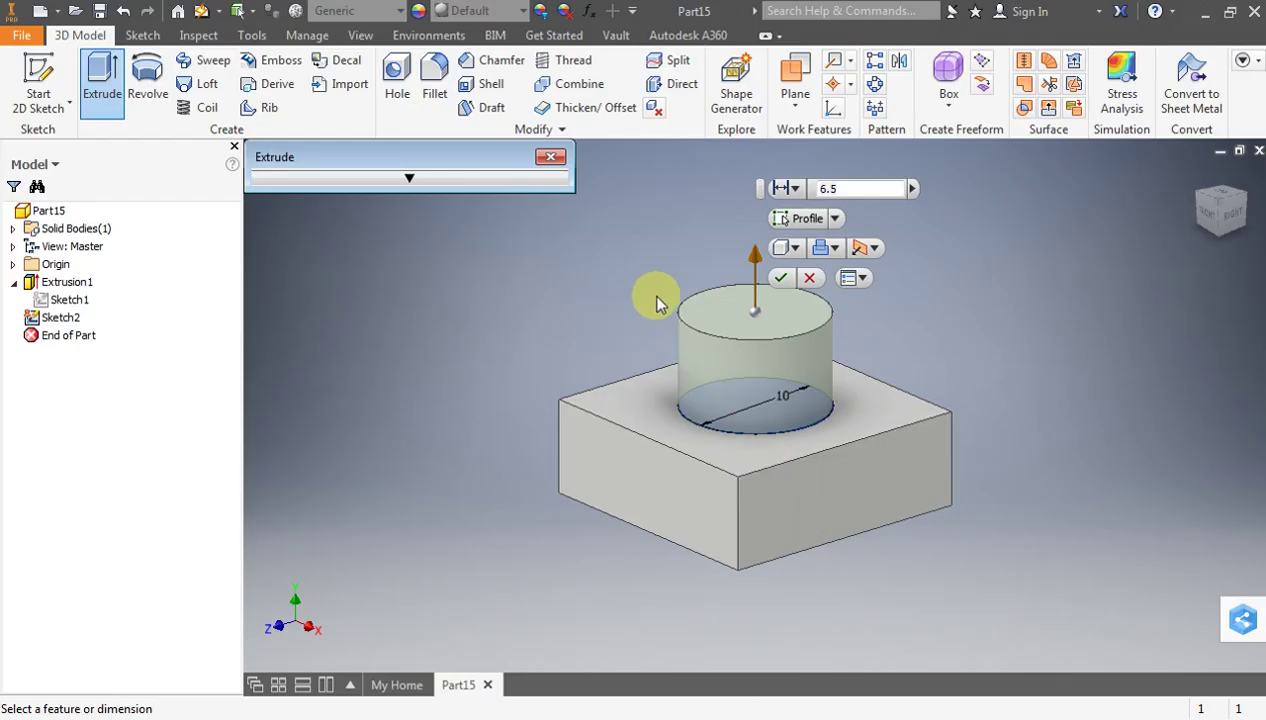
type("75")
key("Return")
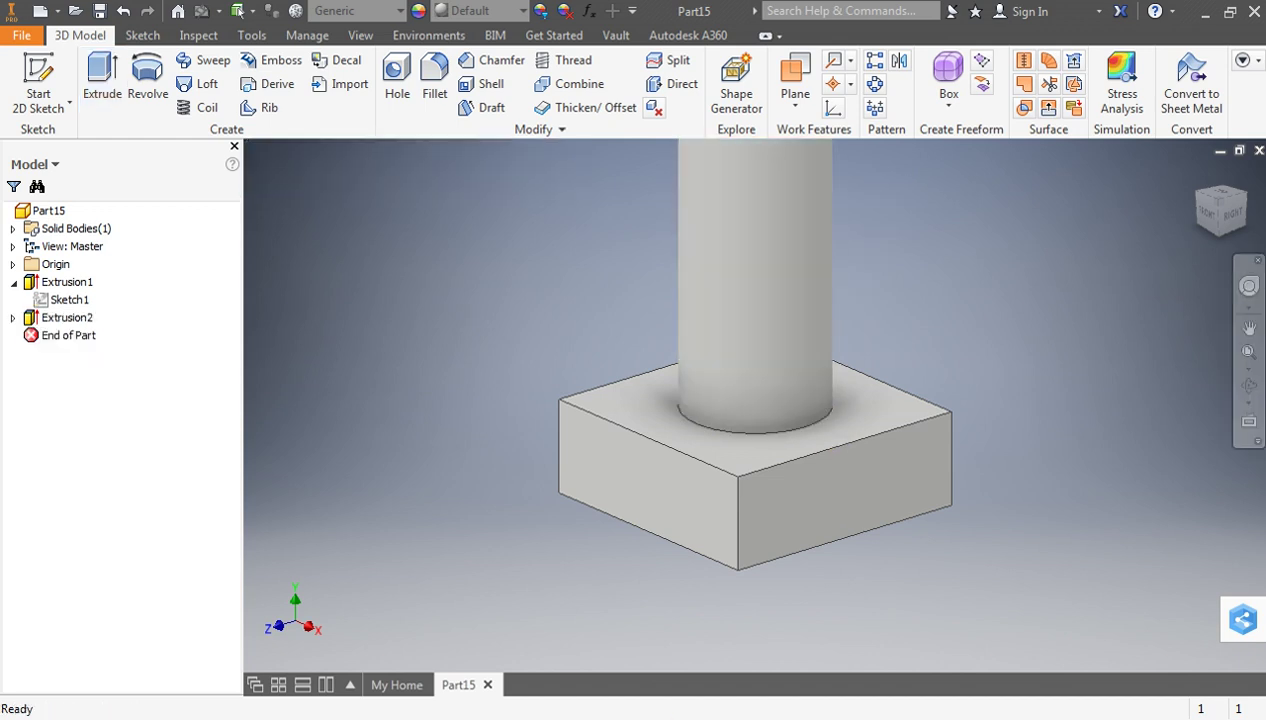
scroll(610, 546, "down", 3)
scroll(652, 478, "down", 3)
scroll(640, 440, "up", 3)
scroll(632, 452, "up", 2)
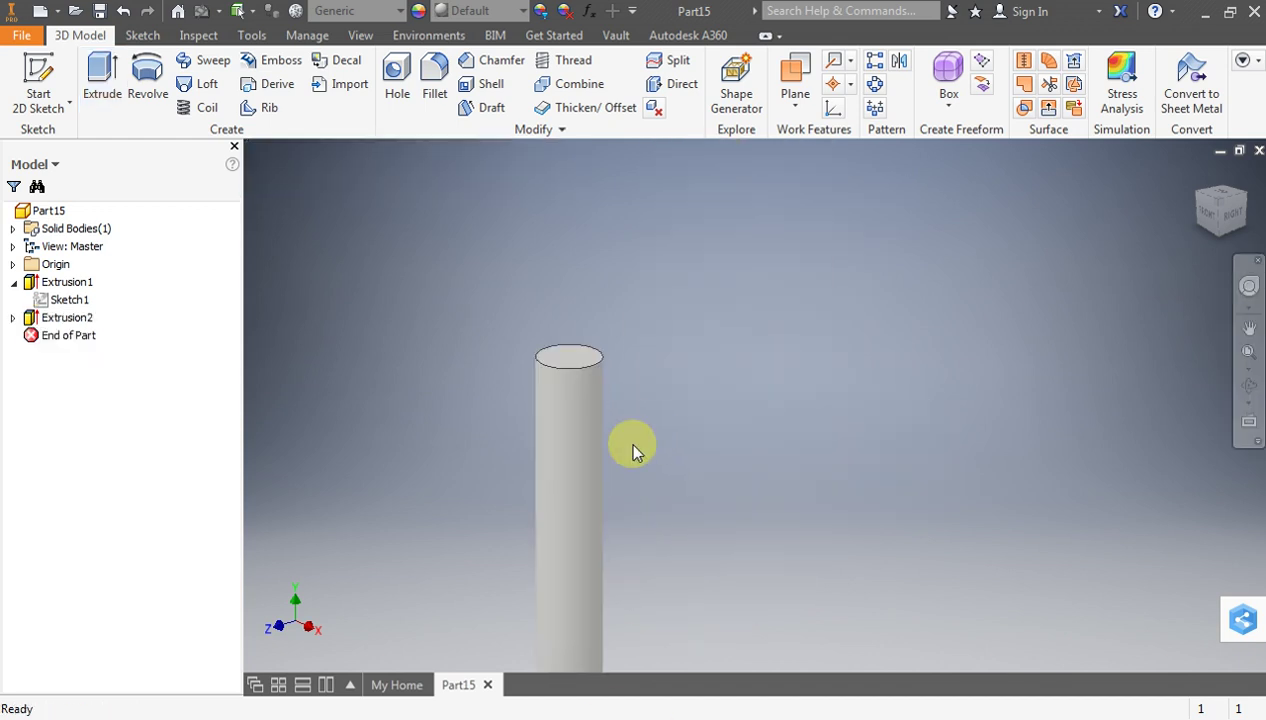
Add a 2 mm chamfer to the shank's top circular edge
left_click(482, 60)
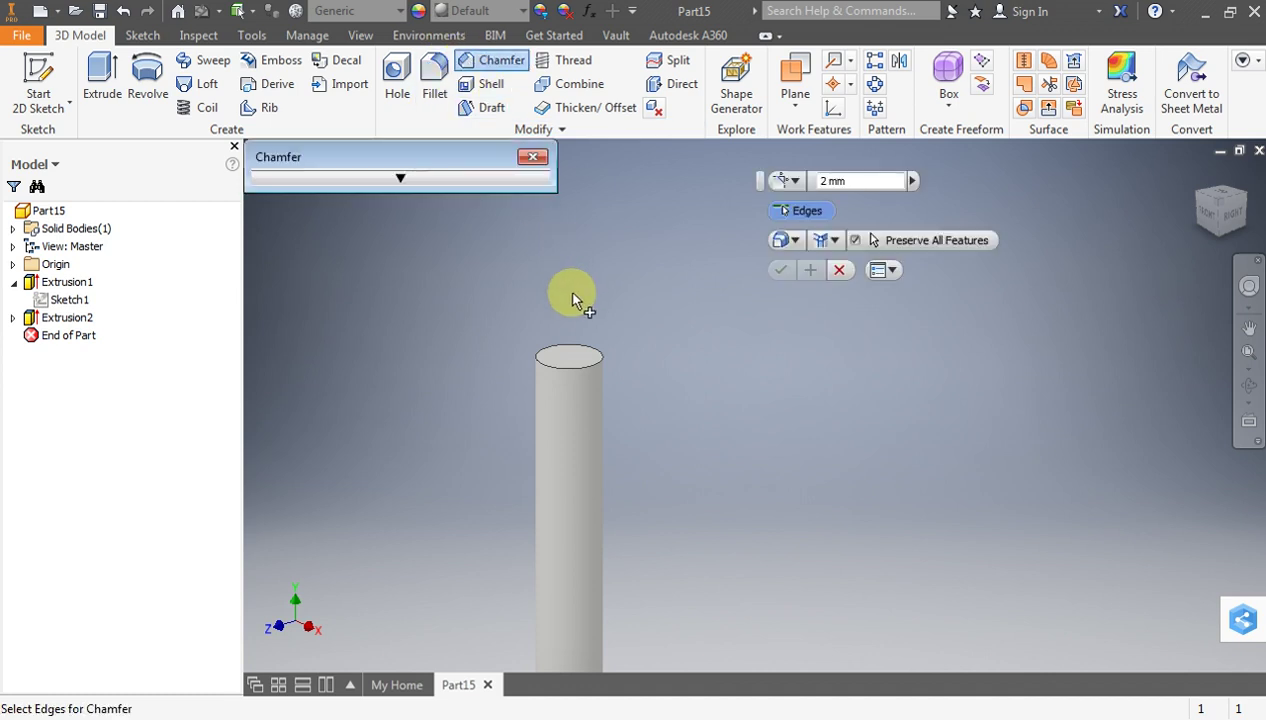
left_click(593, 365)
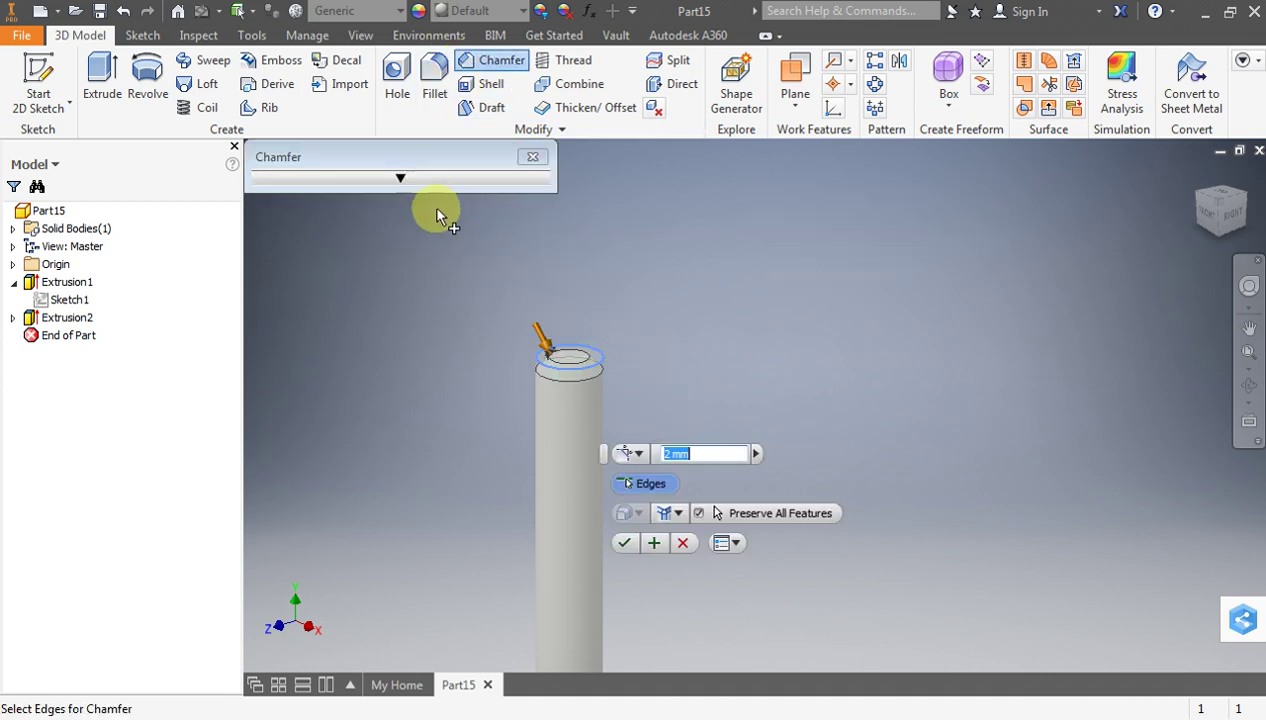
key("Return")
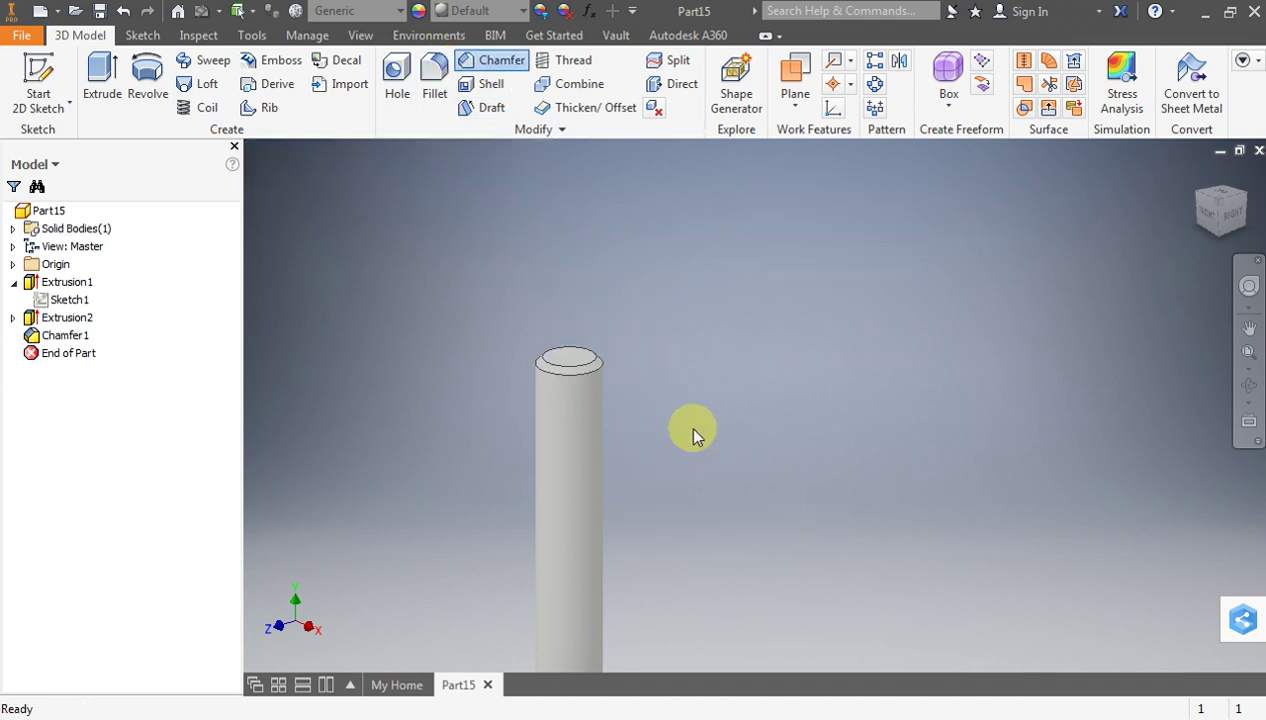
scroll(716, 337, "down", 3)
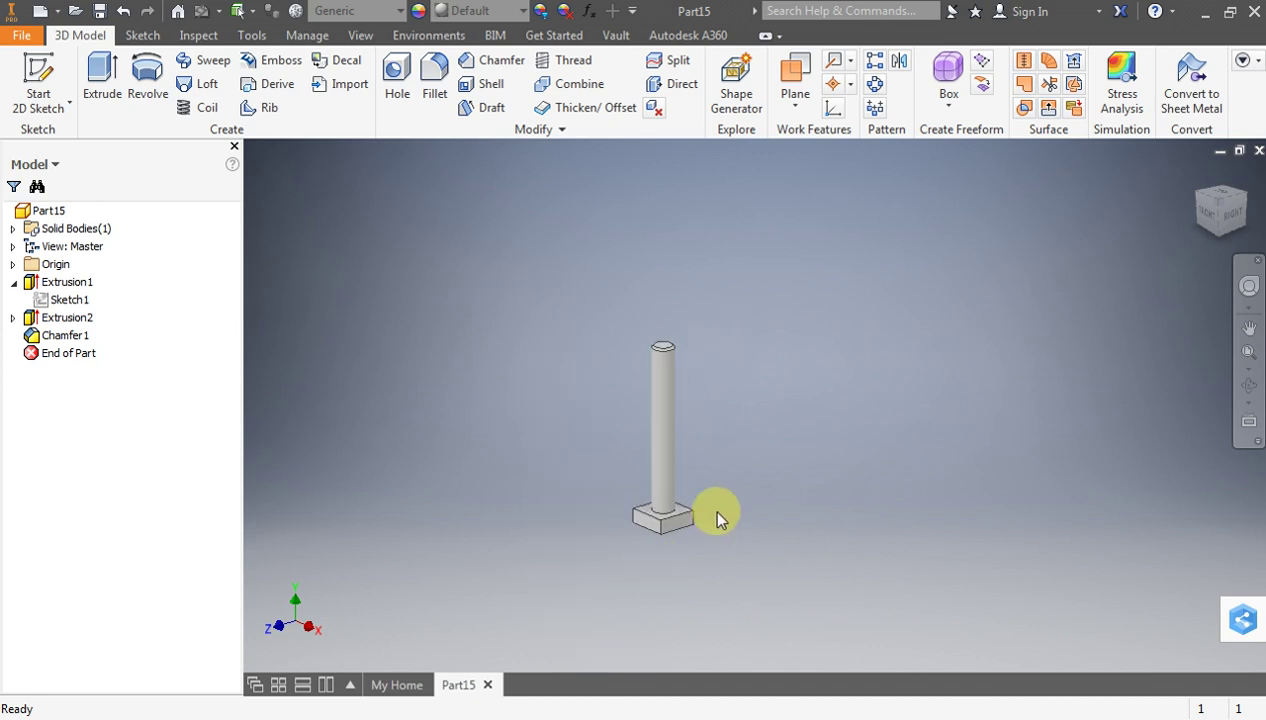
scroll(716, 517, "up", 3)
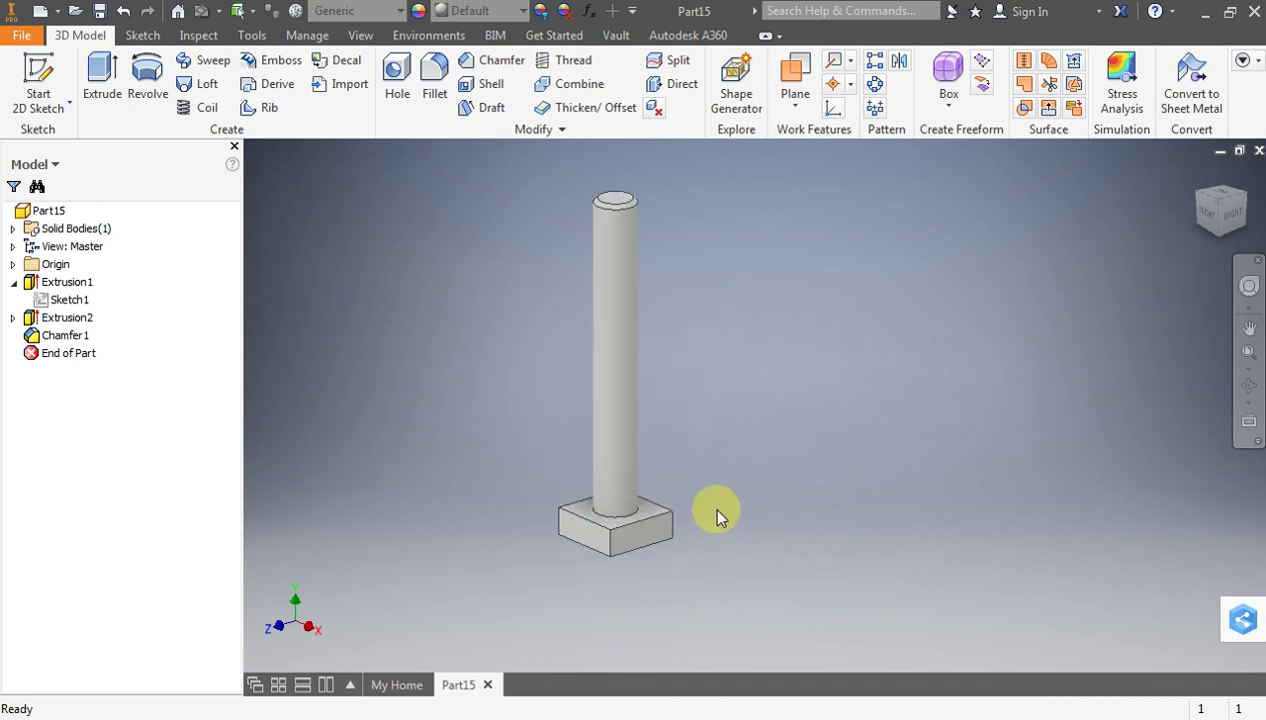
Fillet the base's four edges with a 3.5 mm radius, then return to the home view
left_click(430, 70)
left_click(614, 549)
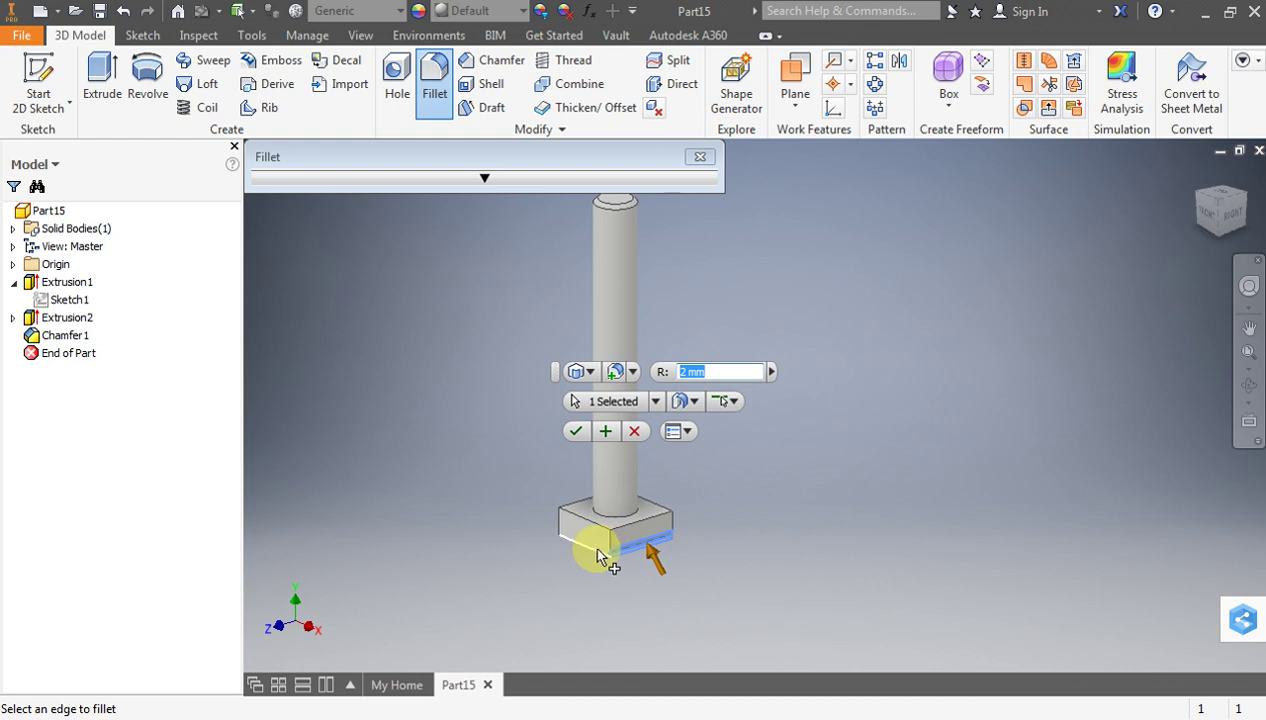
left_click(600, 556)
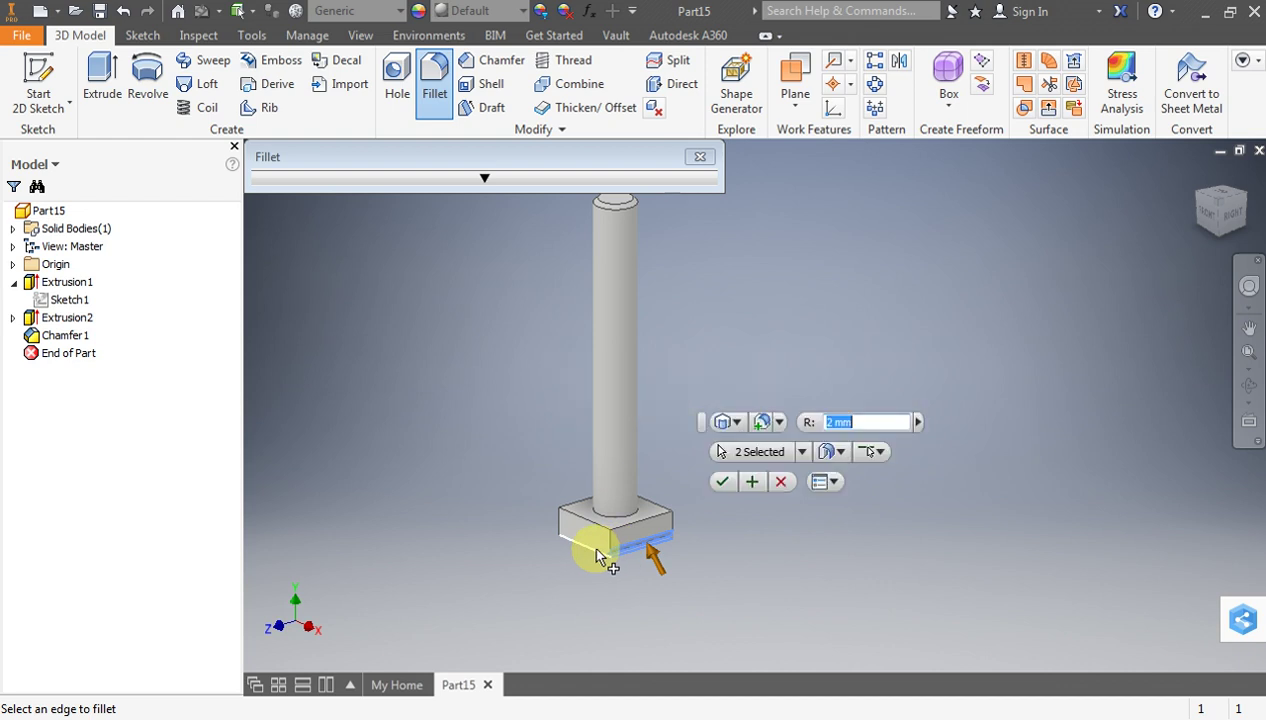
left_click(1251, 390)
left_click_drag(709, 531, 534, 546)
key("Escape")
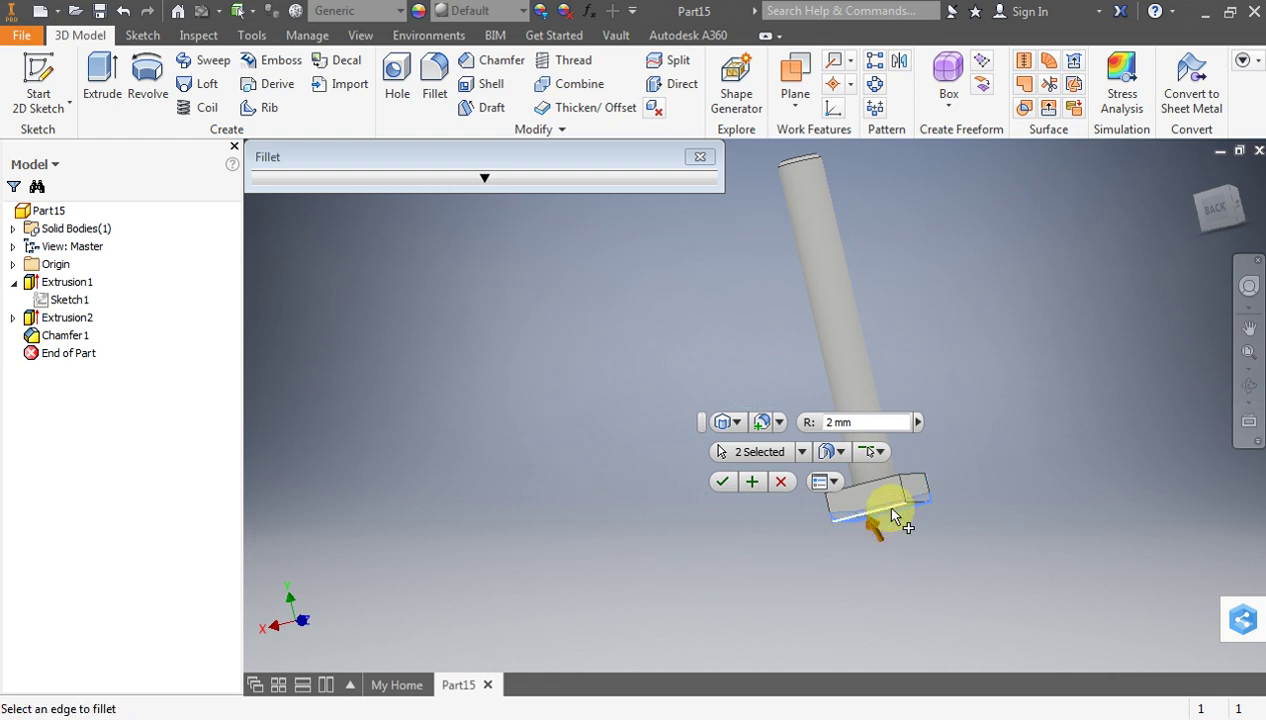
left_click(891, 503)
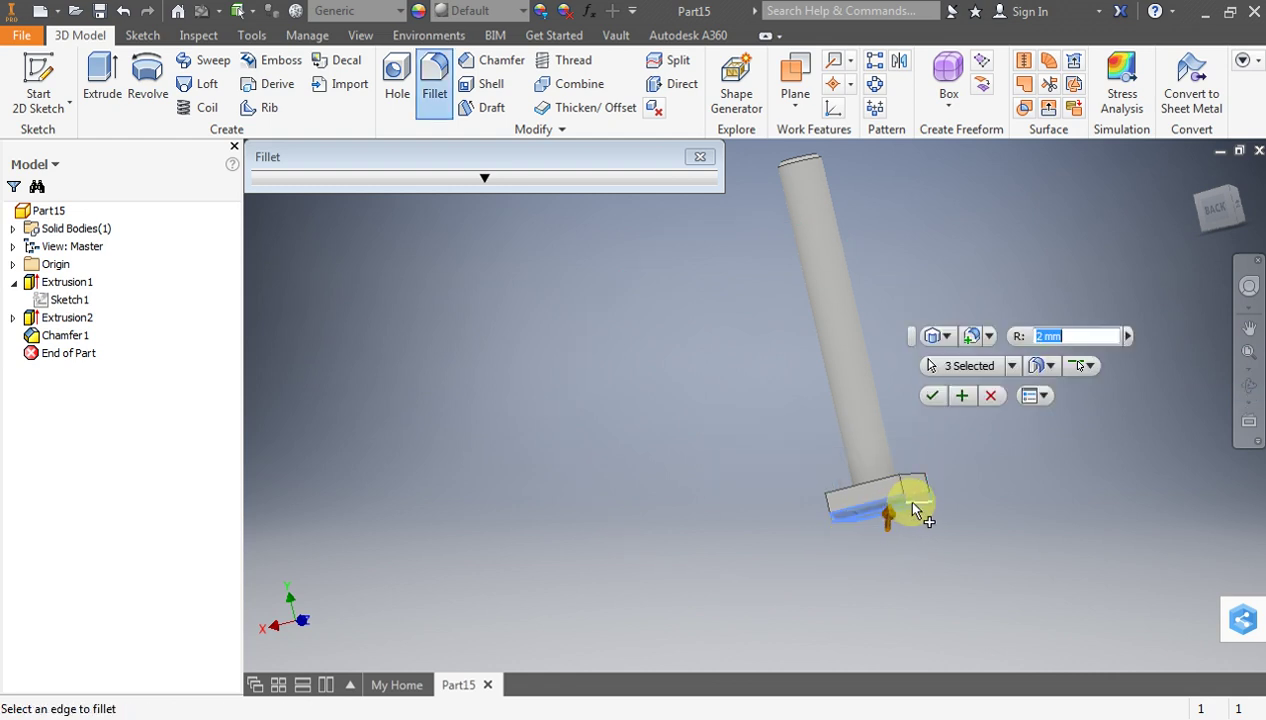
left_click(912, 504)
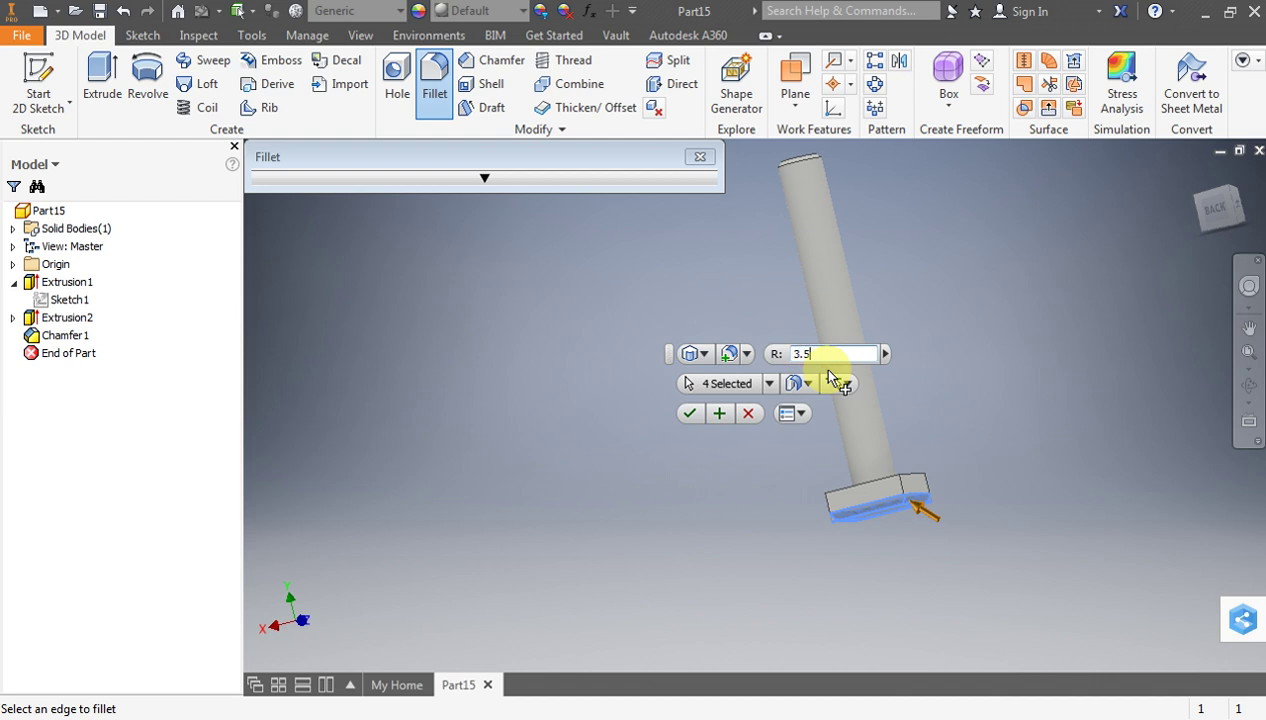
key("Return")
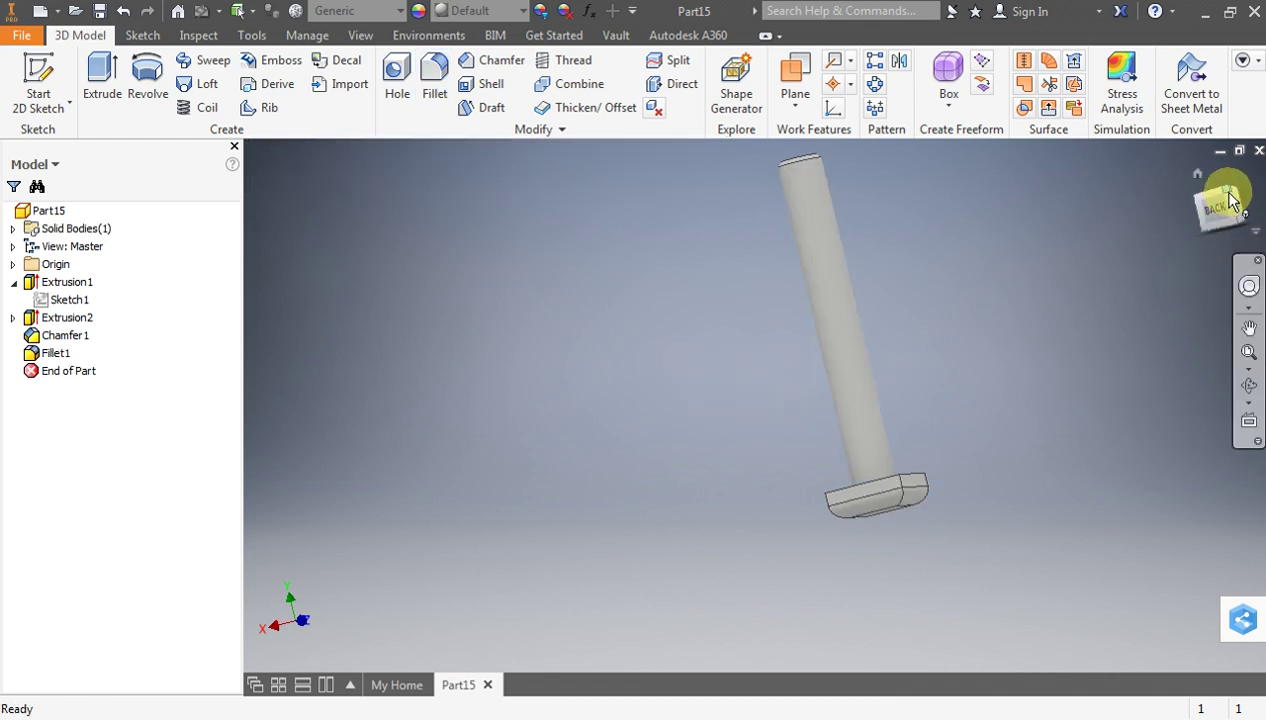
left_click(1231, 197)
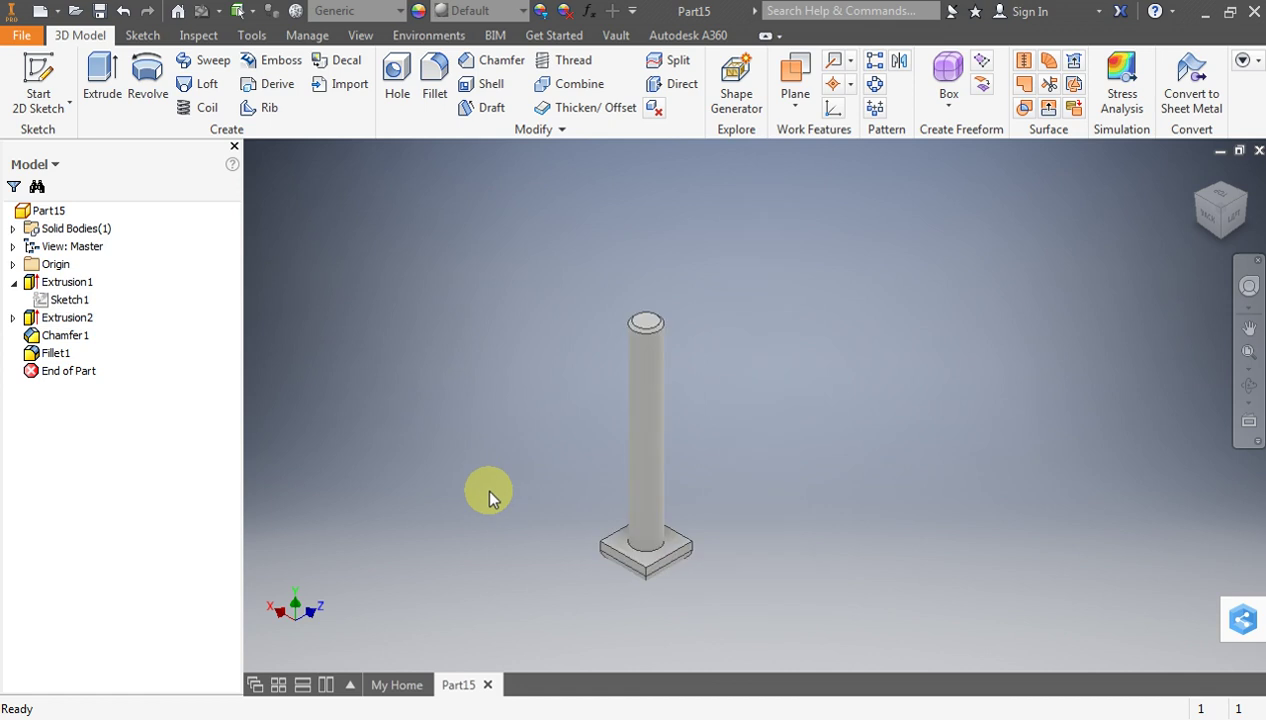
Assign Bronze, Cast to the bolt part, then start saving it under a new name
left_click(252, 36)
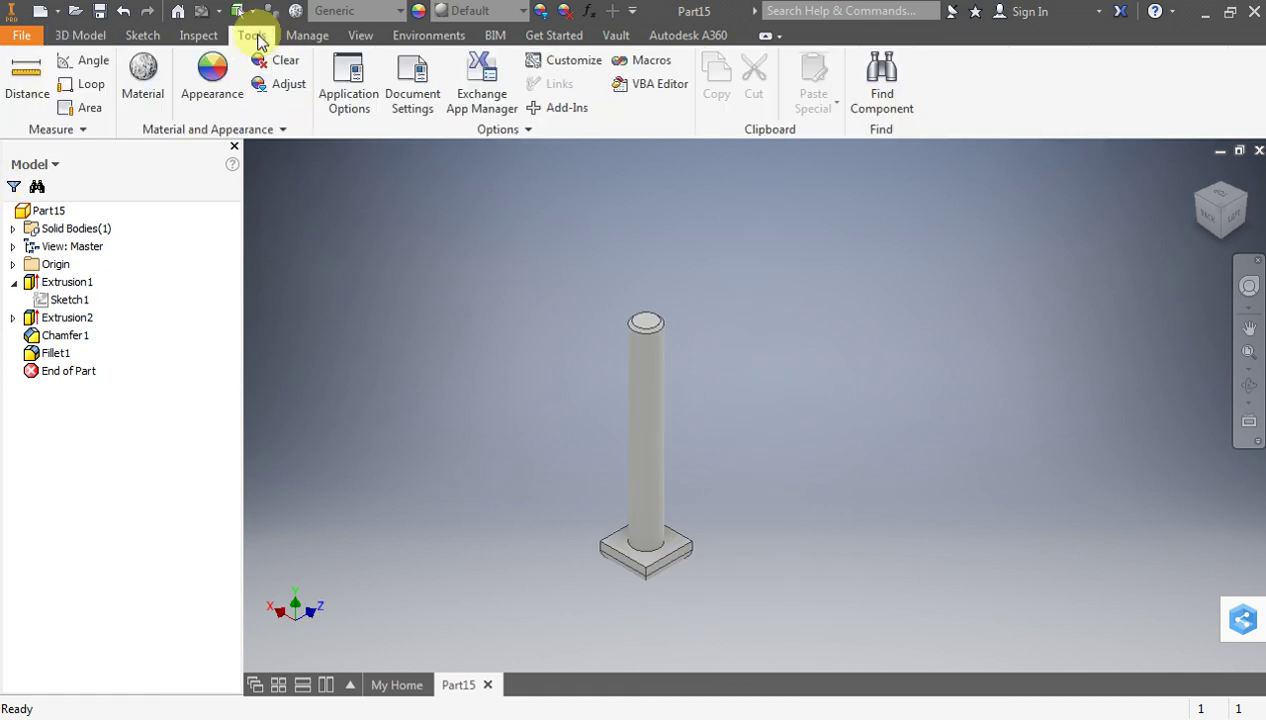
left_click(143, 72)
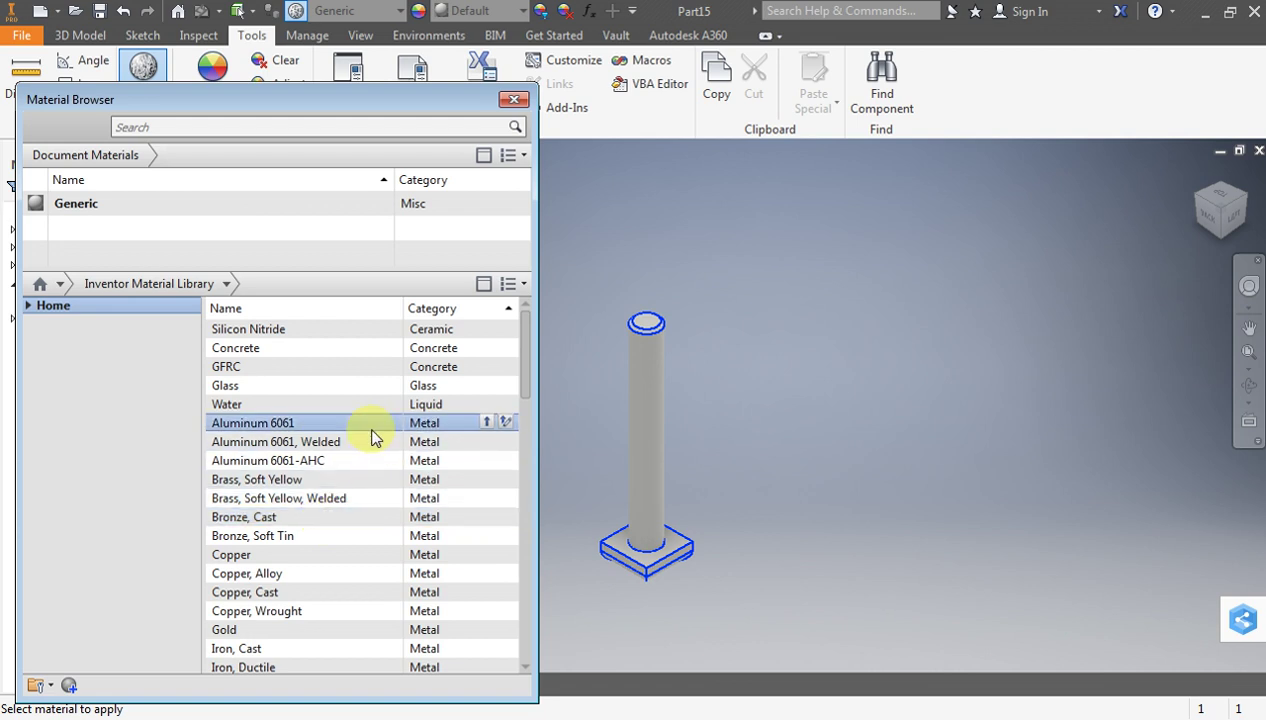
scroll(390, 483, "down", 2)
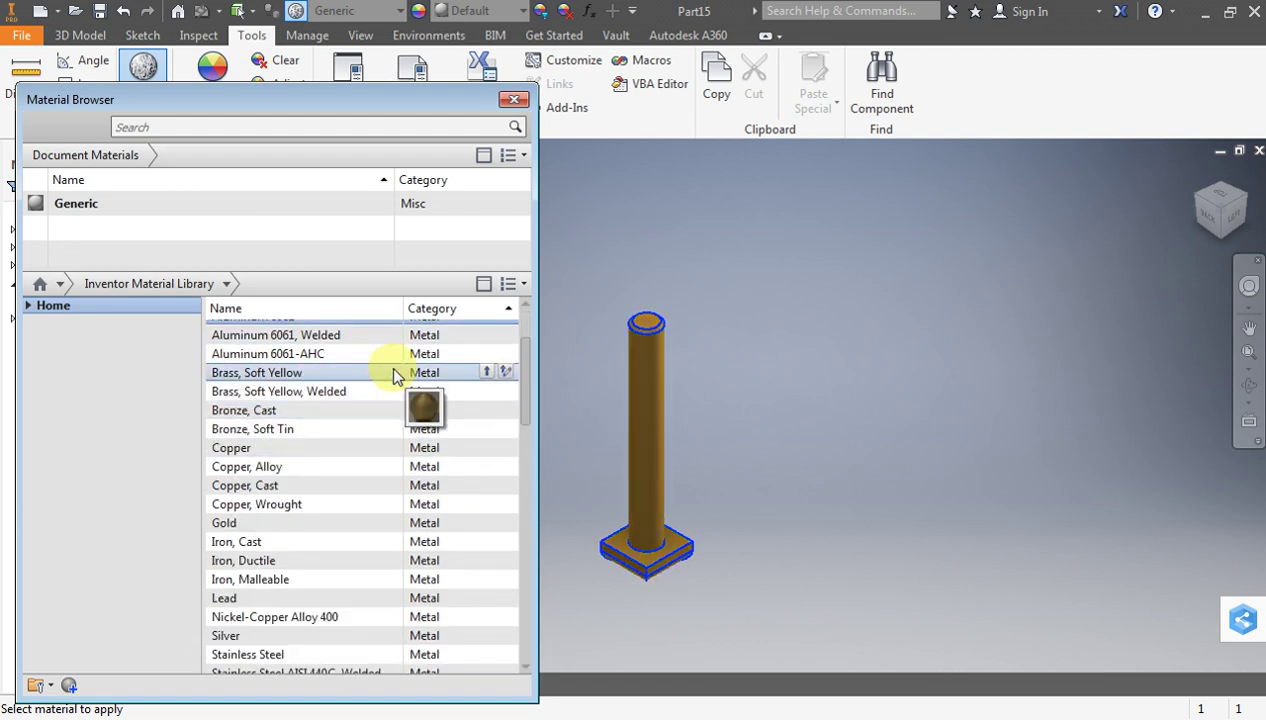
mouse_move(256, 479)
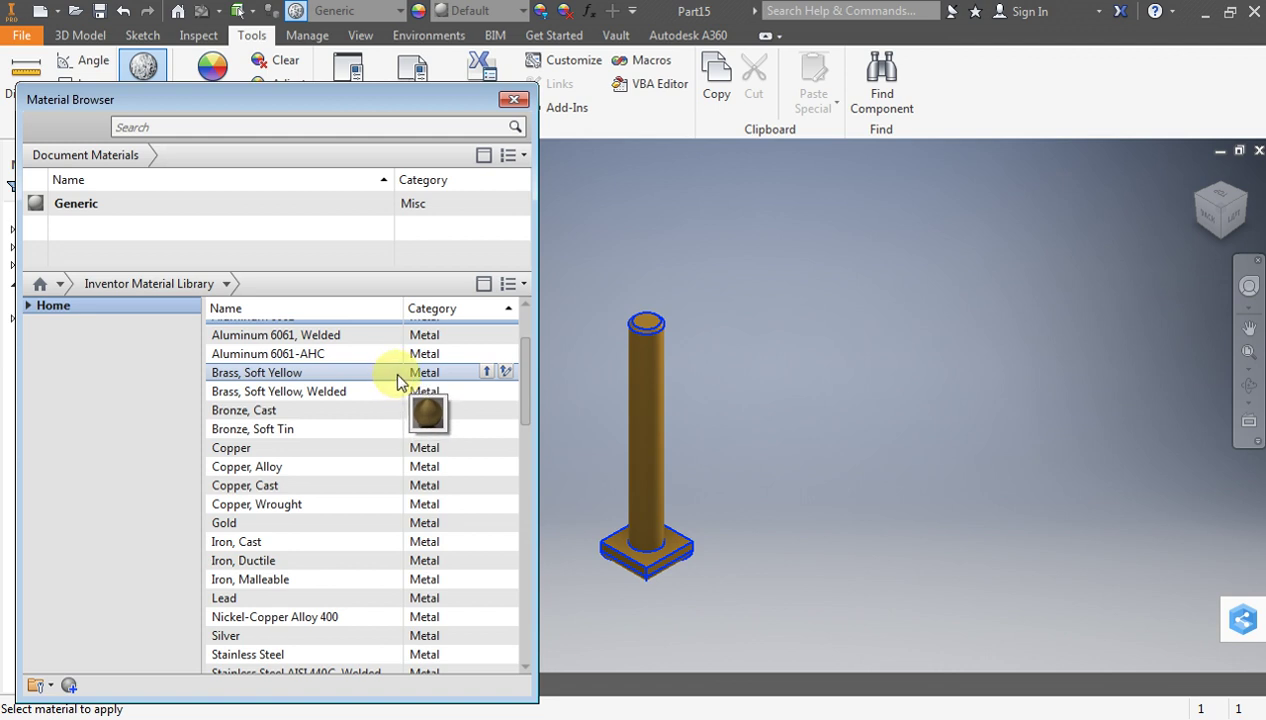
left_click(487, 410)
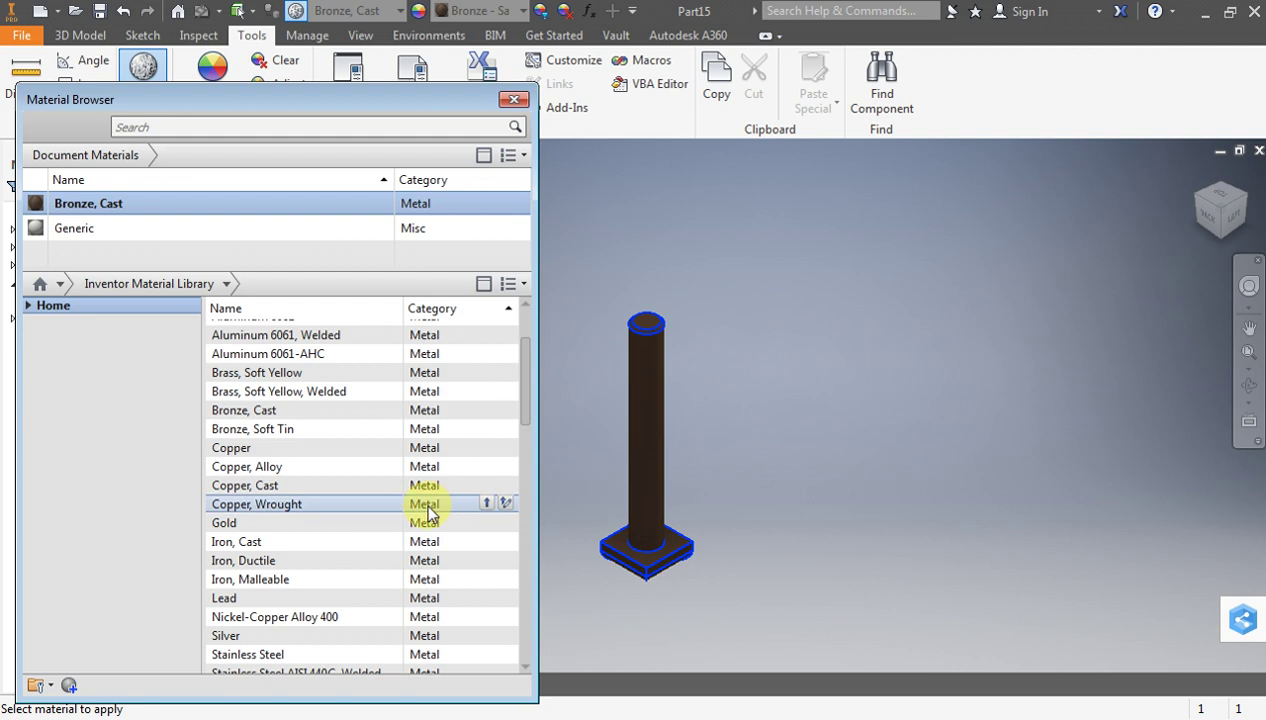
left_click(515, 102)
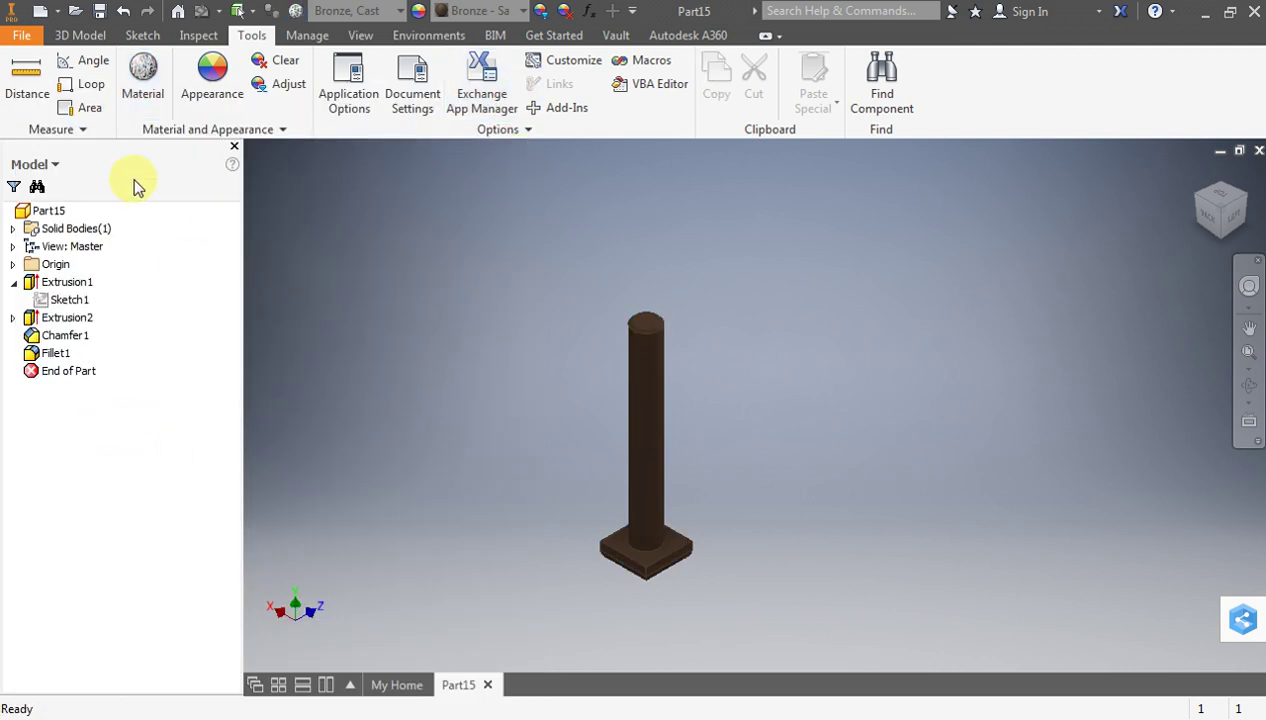
left_click(99, 12)
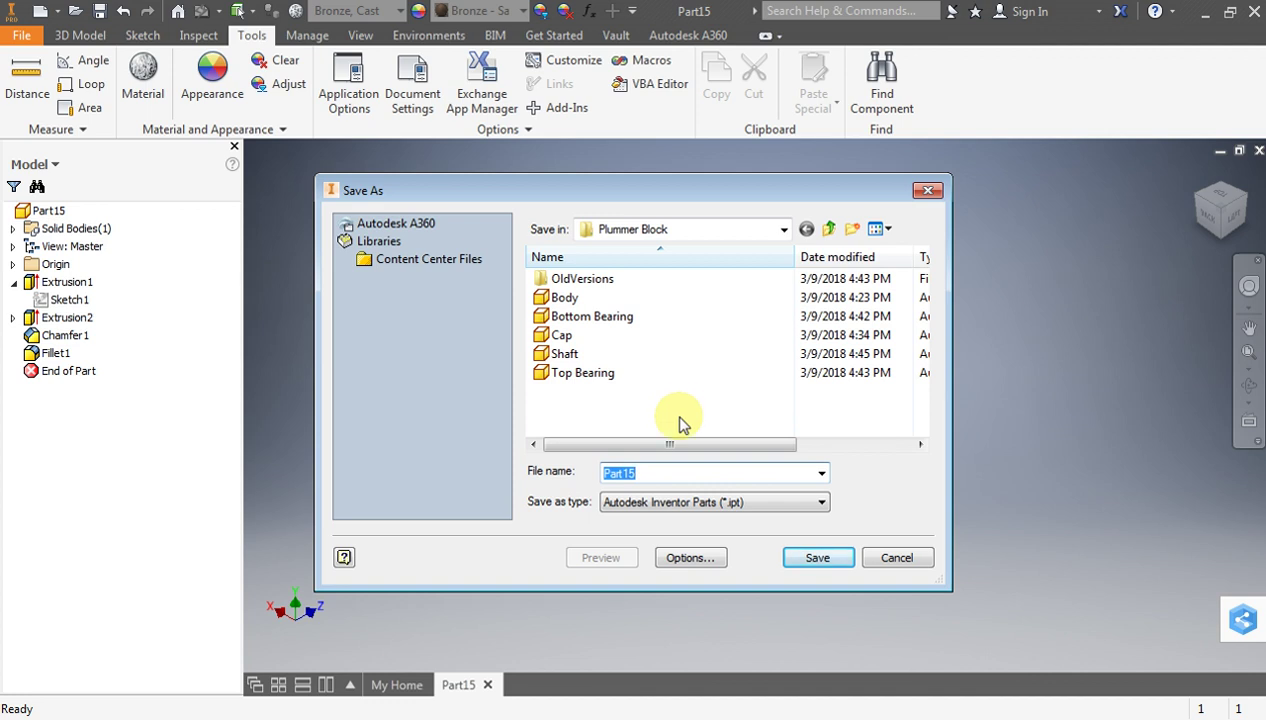
Save the part as Bolt M10 in the Plummer Block folder, then bring the drawing PDF forward
type("Bolt M10")
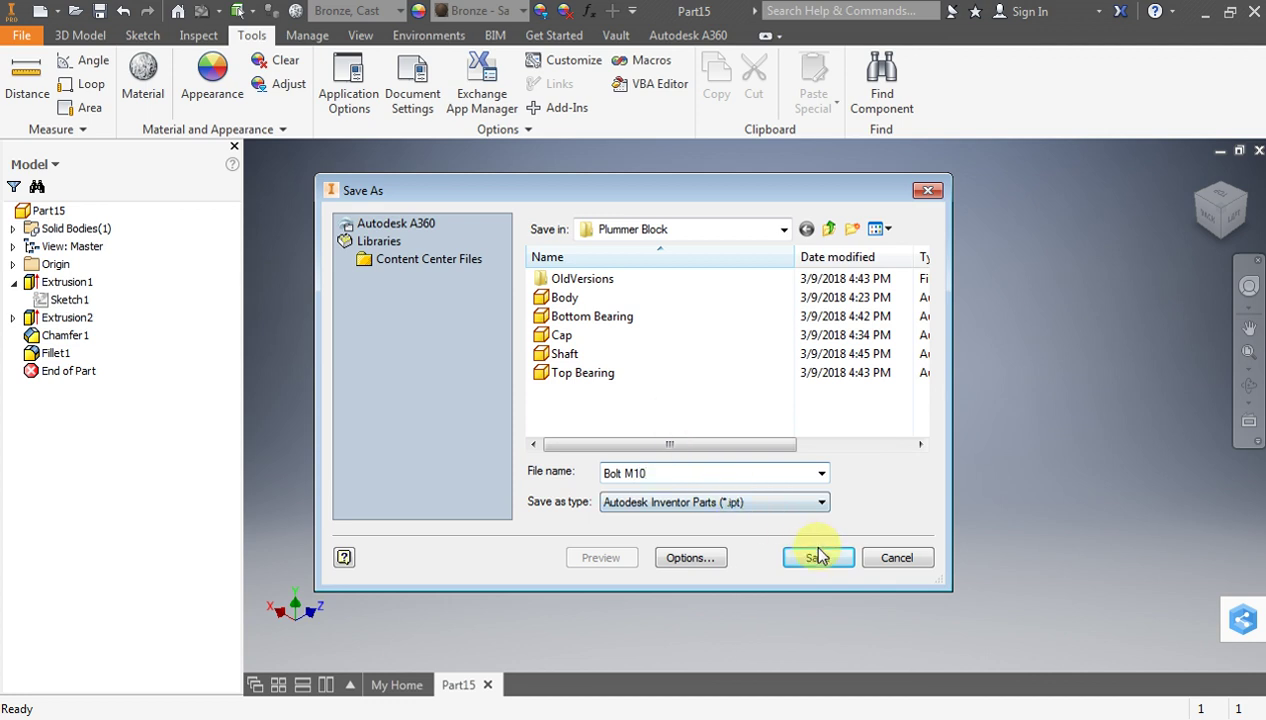
left_click(815, 557)
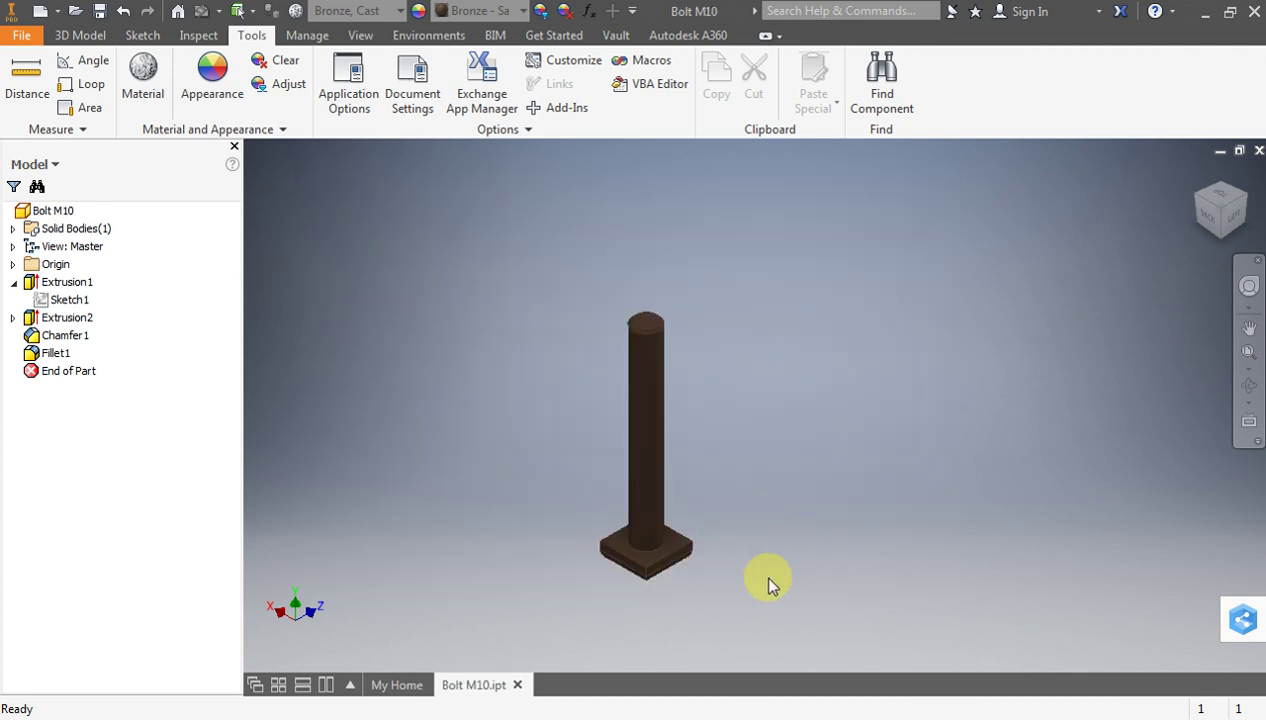
left_click(718, 716)
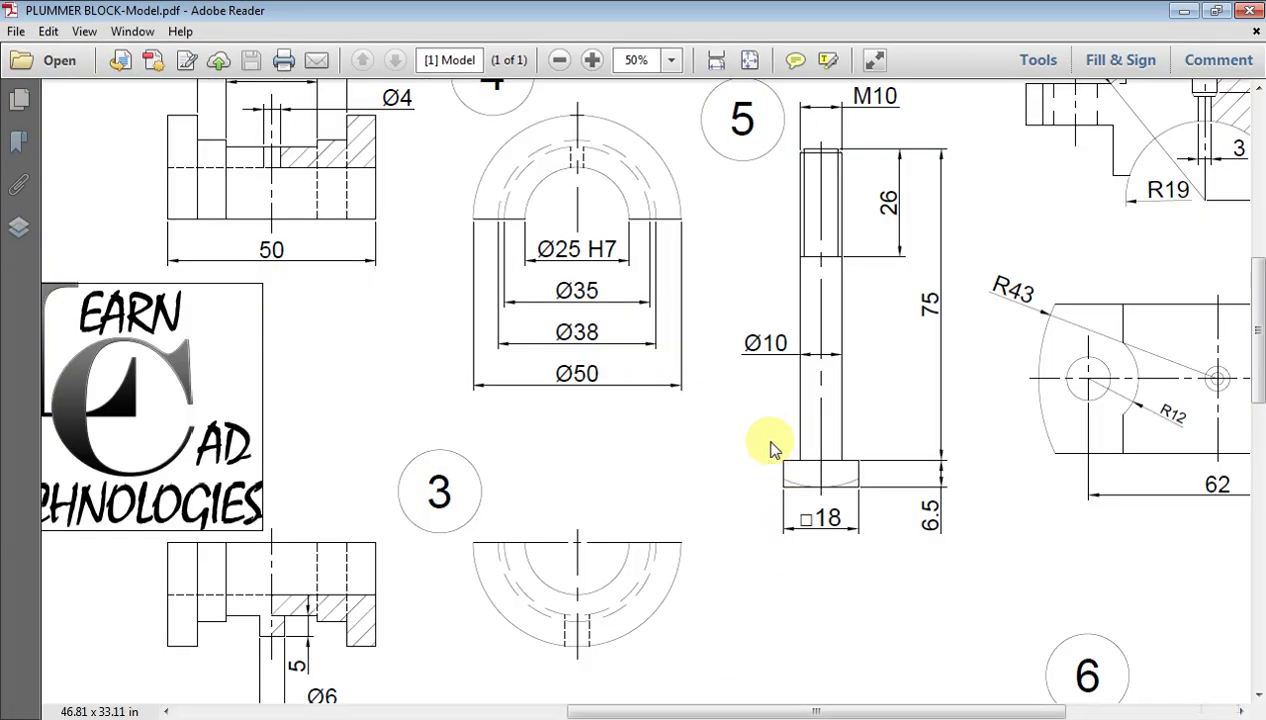
Fit the PDF drawing, zoom in on the M 10 nuts (parts 6 and 7), then return to Inventor
key("ctrl+2")
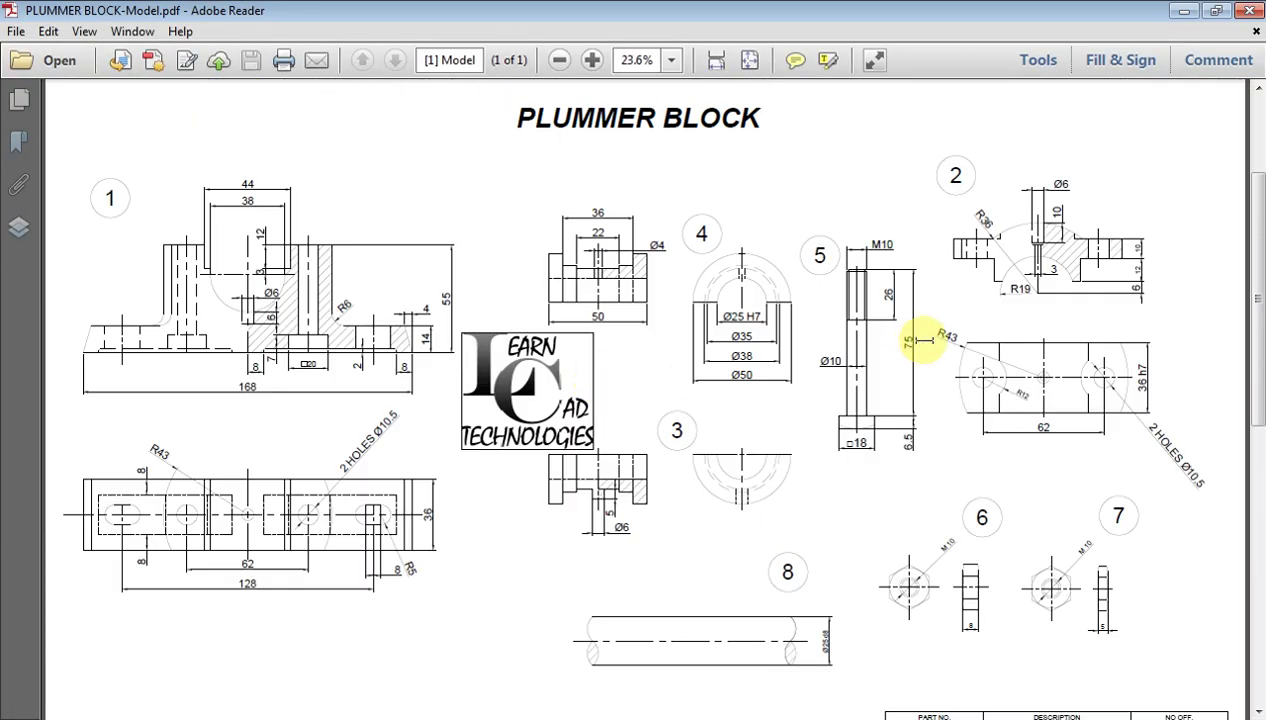
key("ctrl+0")
scroll(1167, 545, "up", 2, "ctrl")
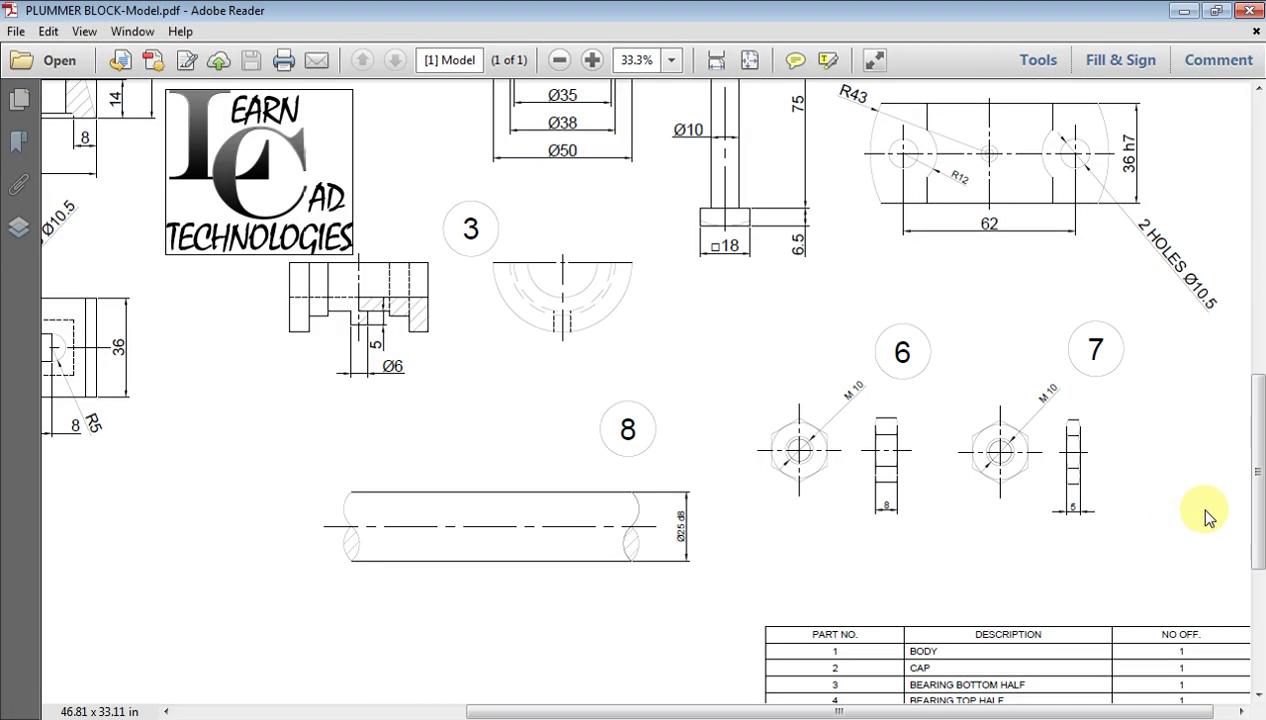
scroll(1204, 508, "up", 2, "ctrl")
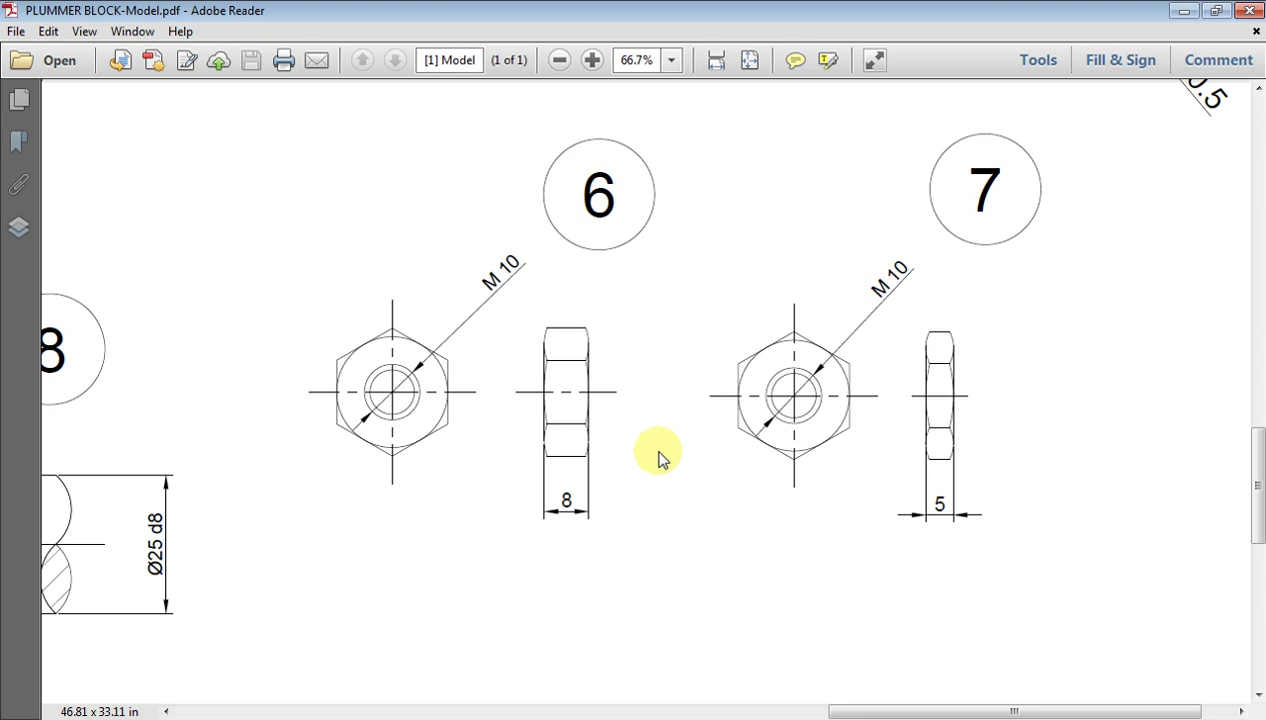
left_click(560, 715)
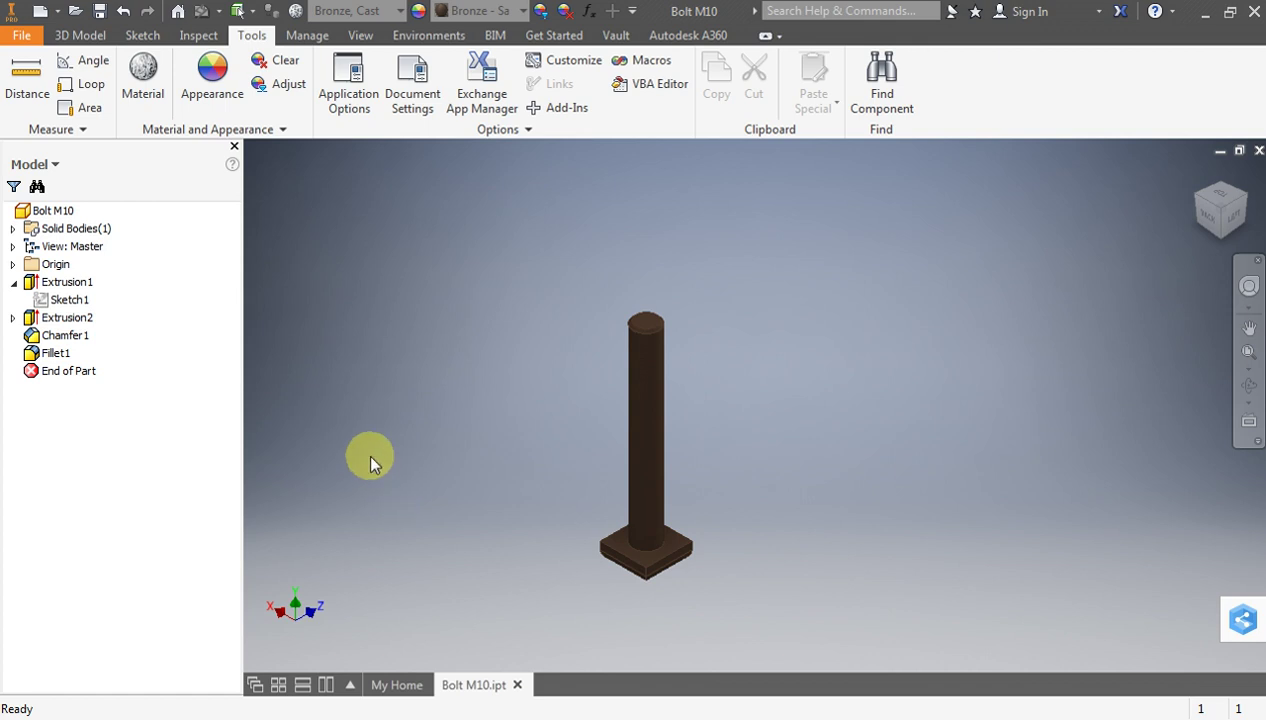
Close Bolt M10, start a new part, and sketch a 20 mm circle at the origin
left_click(1259, 150)
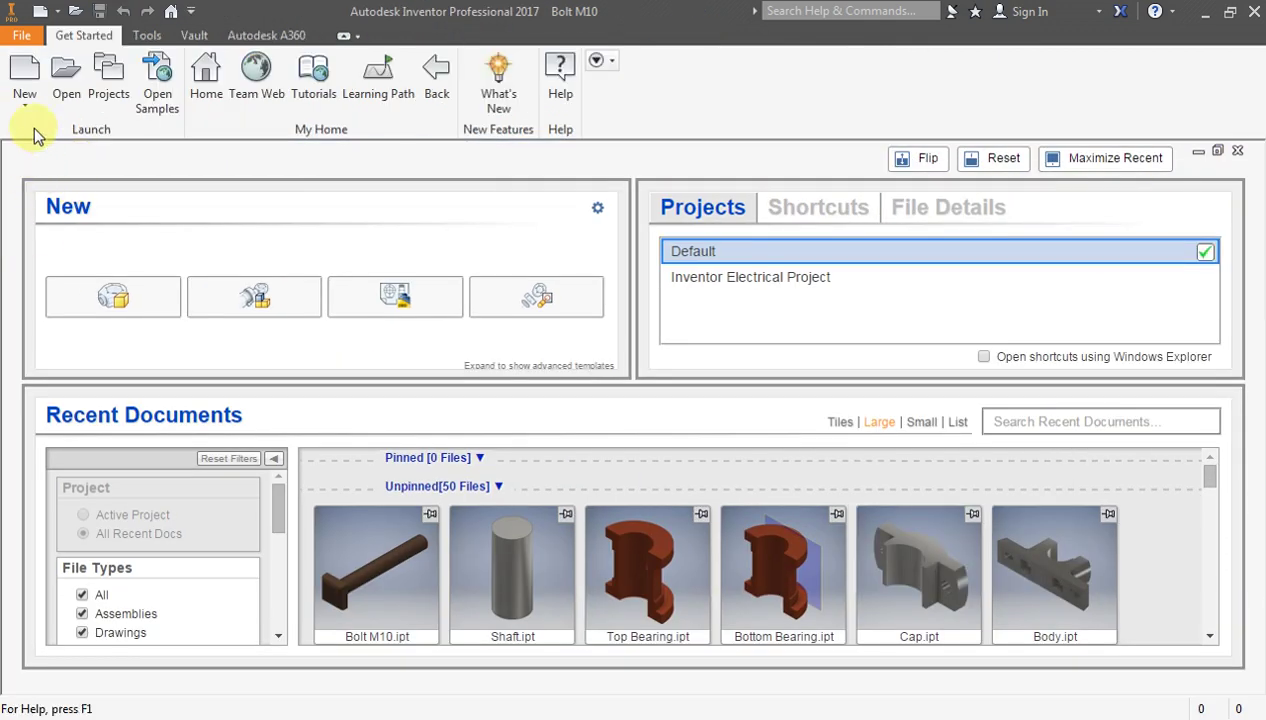
left_click(105, 290)
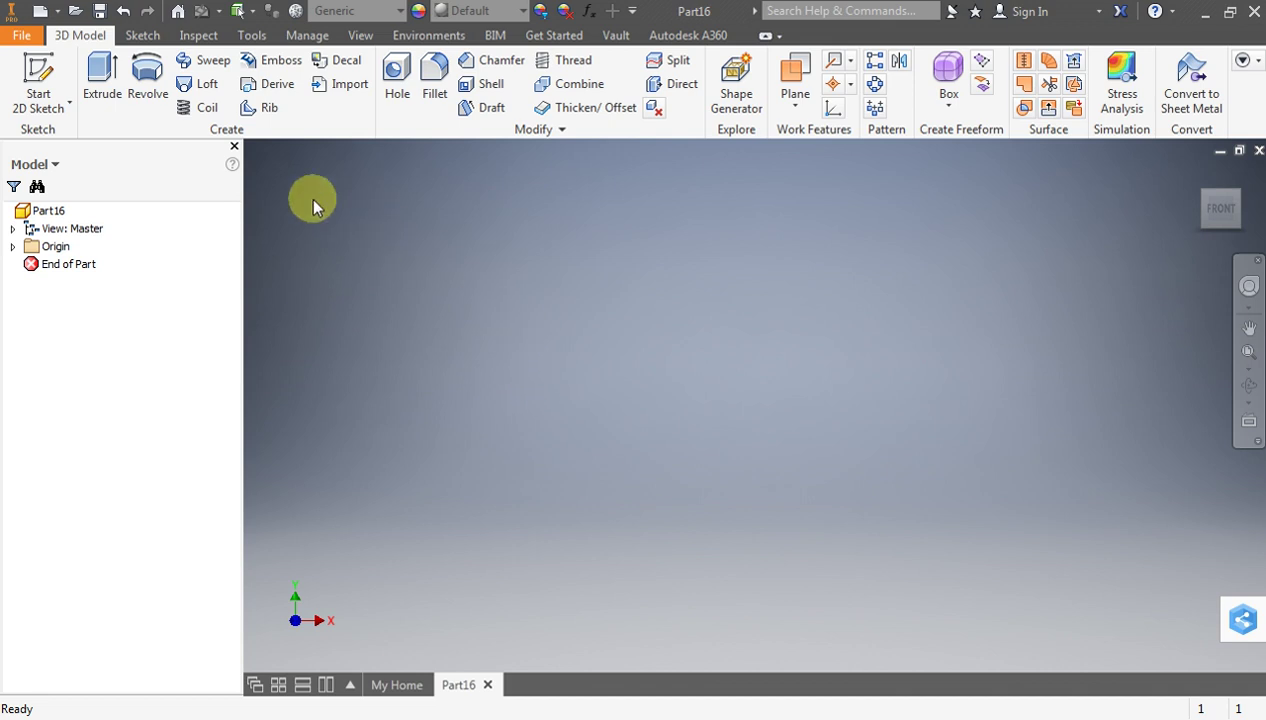
left_click(44, 82)
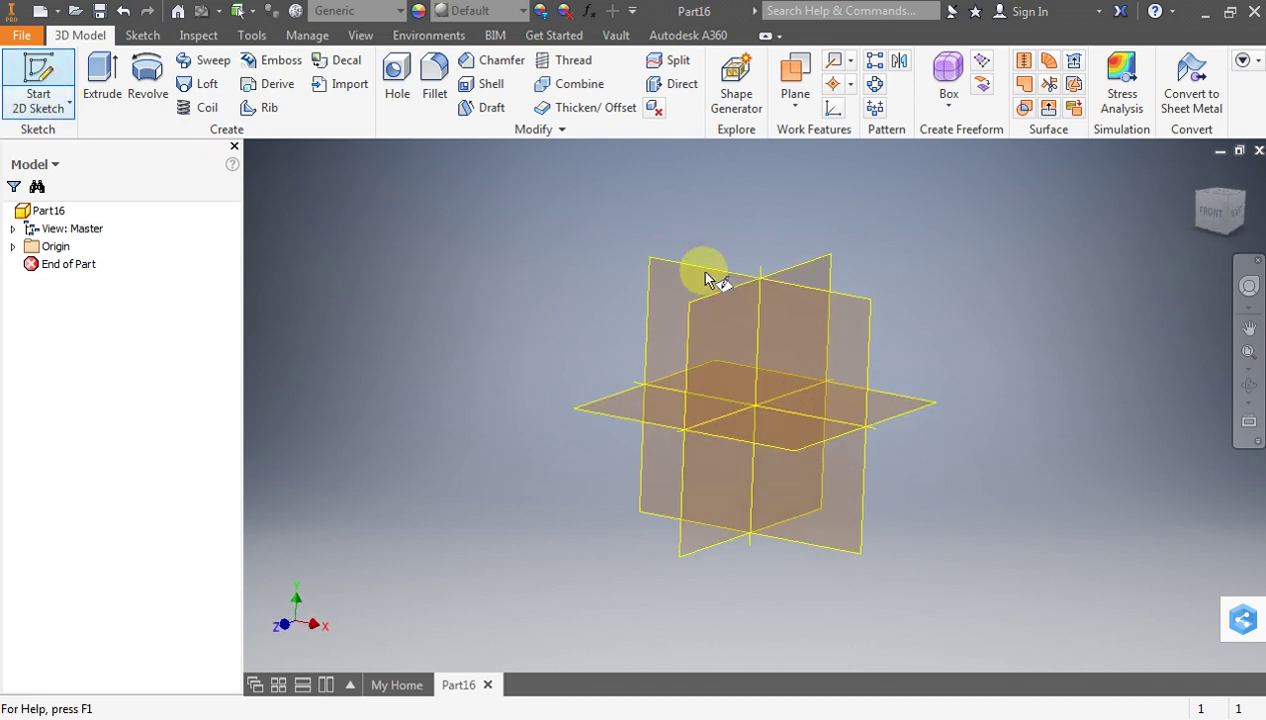
left_click(947, 417)
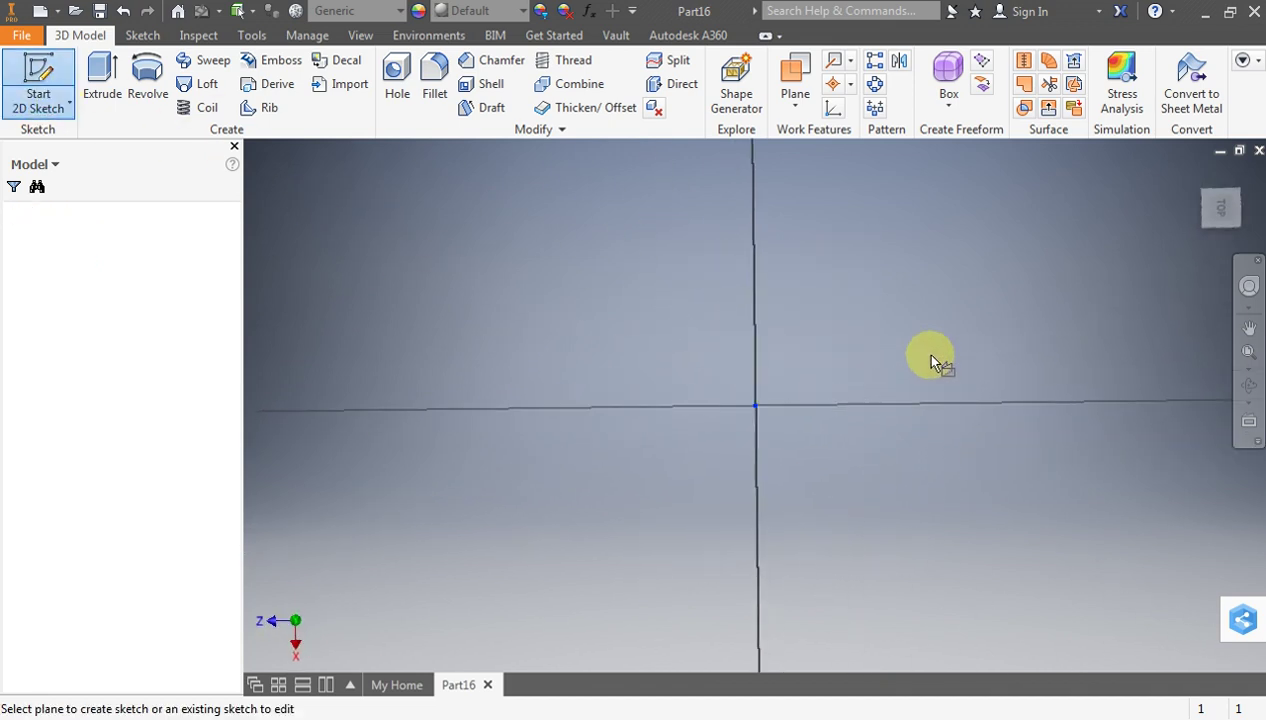
left_click(150, 70)
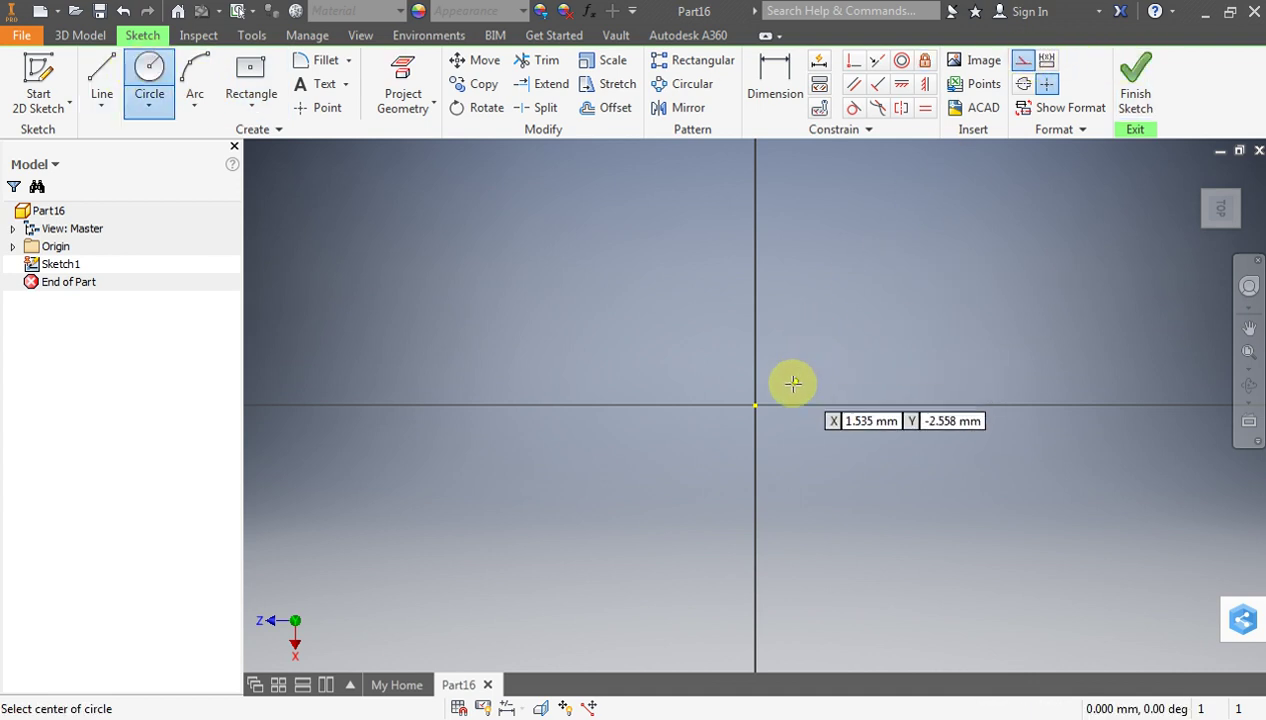
left_click(755, 405)
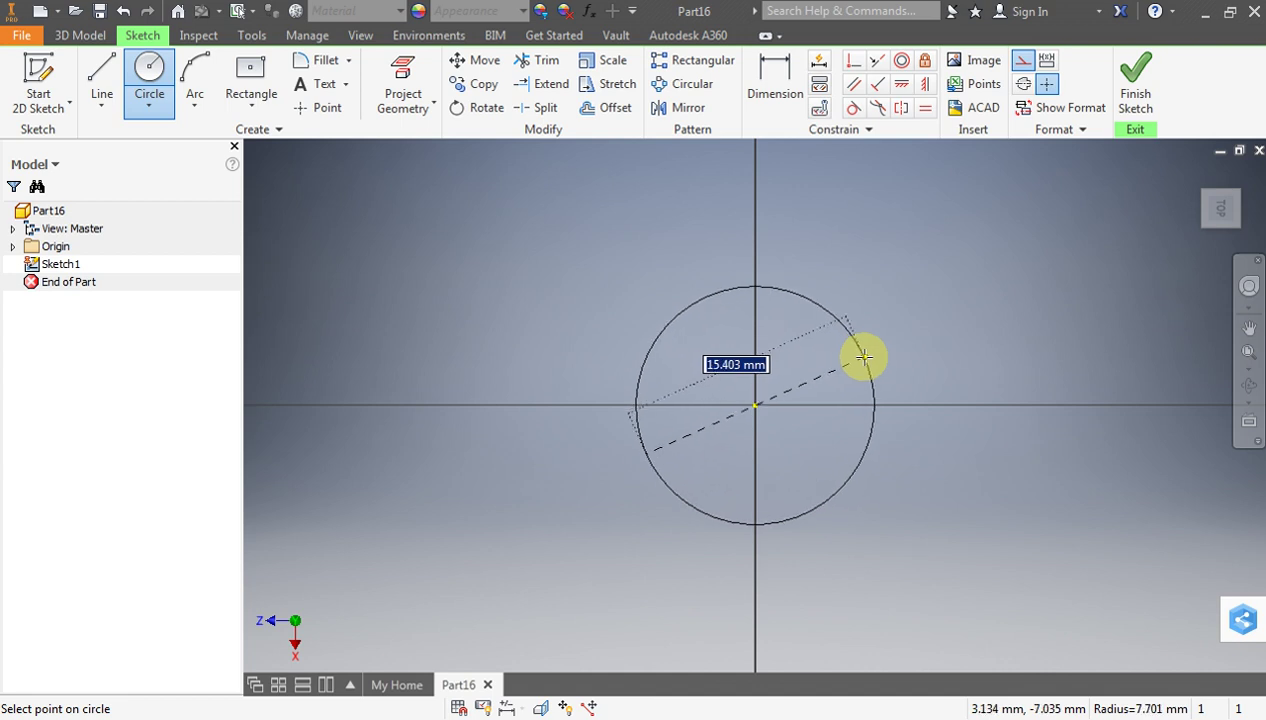
type("20")
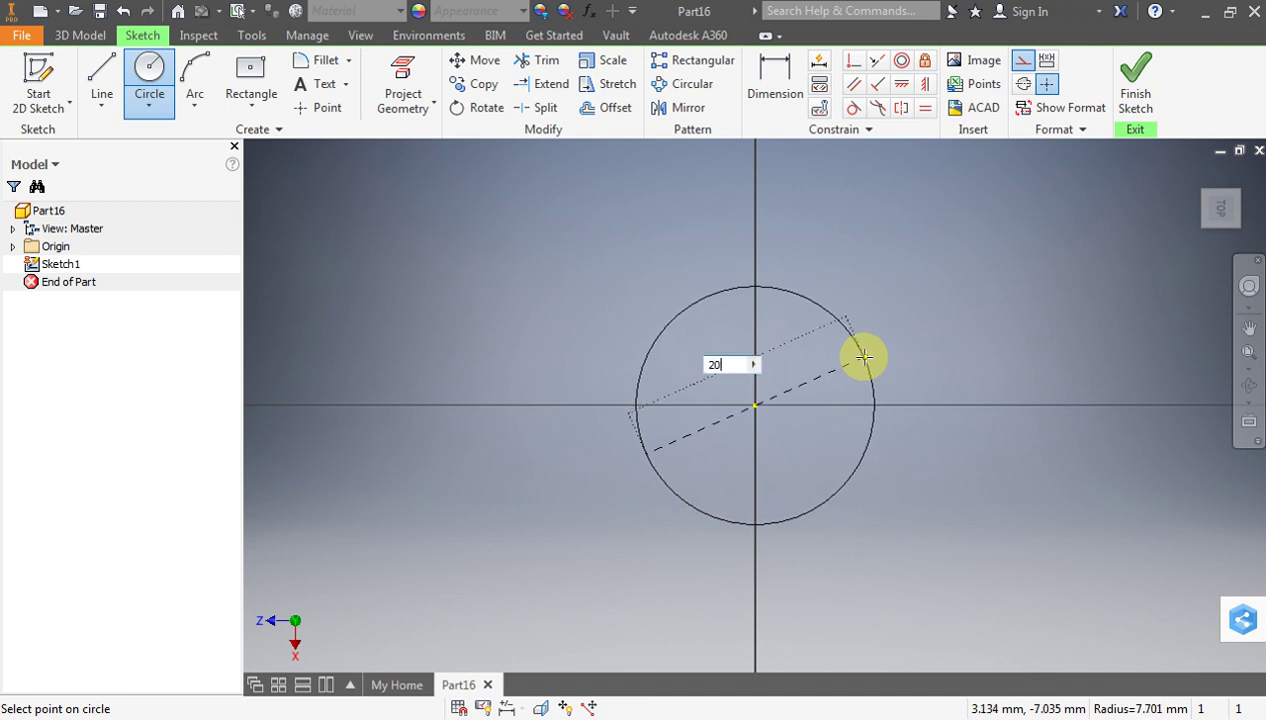
key("Return")
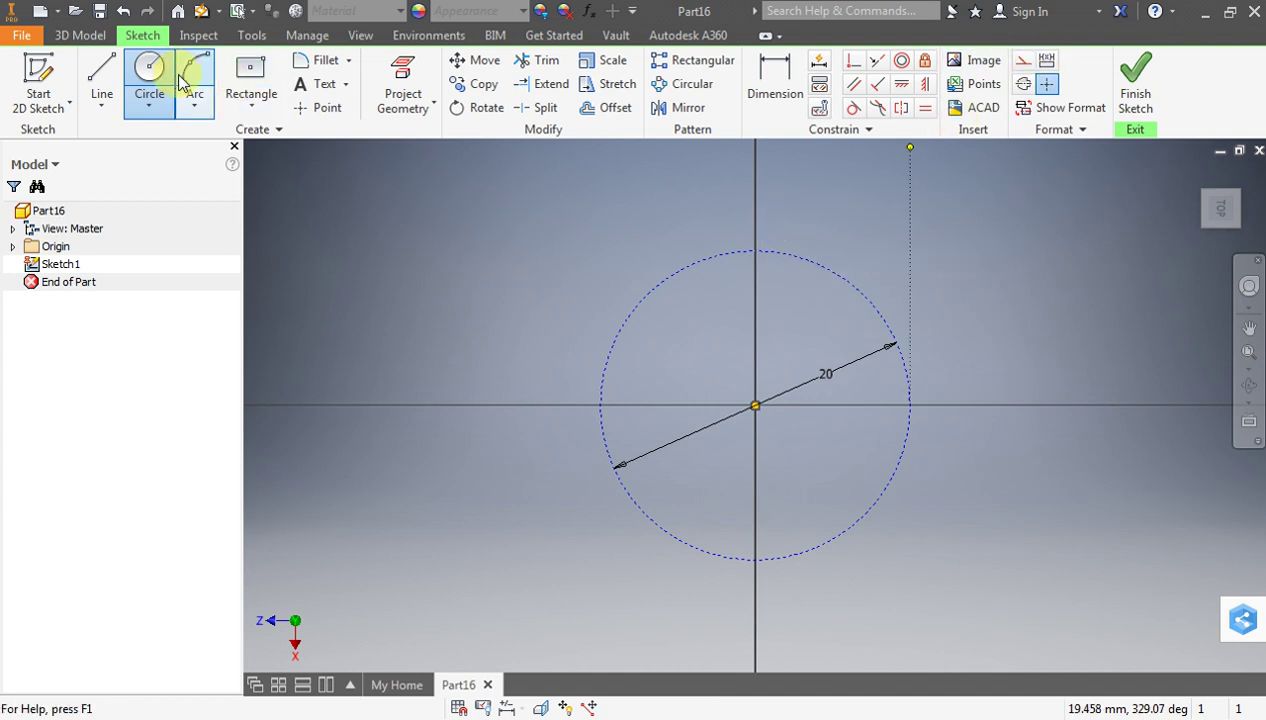
Draw a hexagon around the 20 mm circle and a concentric 10 mm circle, then finish the sketch
left_click(252, 106)
left_click(300, 490)
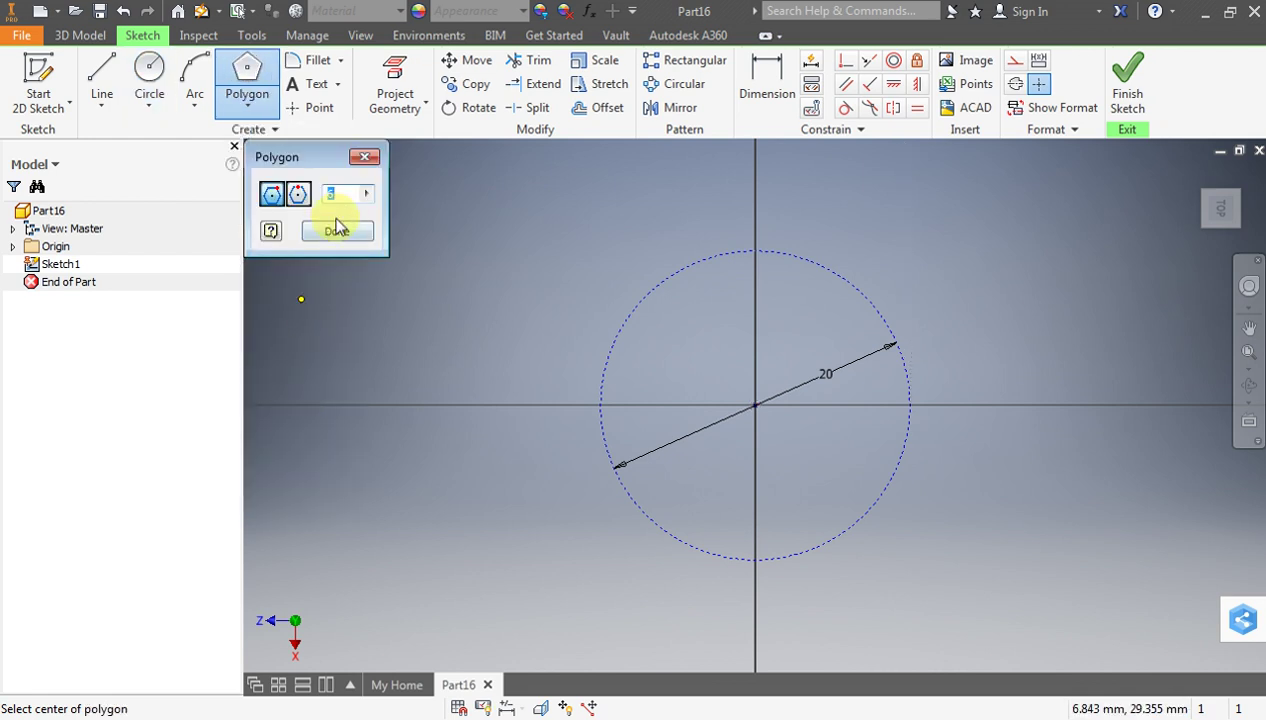
left_click(755, 404)
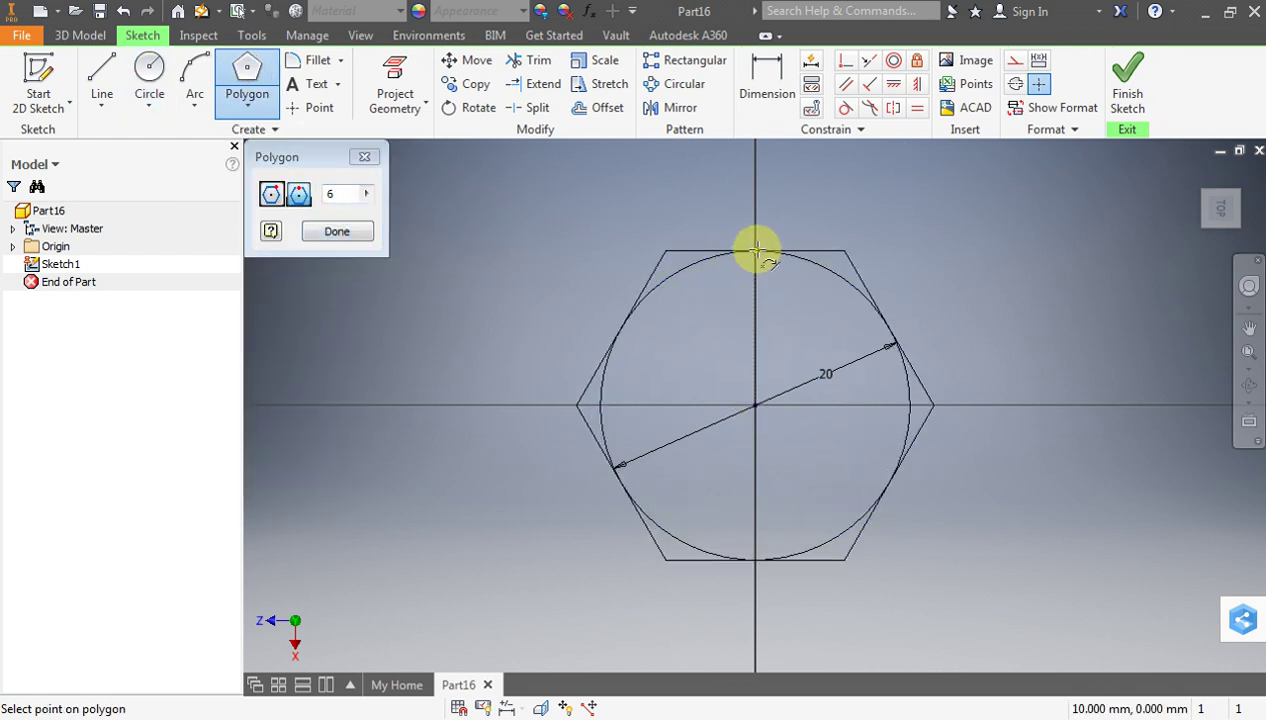
left_click(756, 251)
key("Escape")
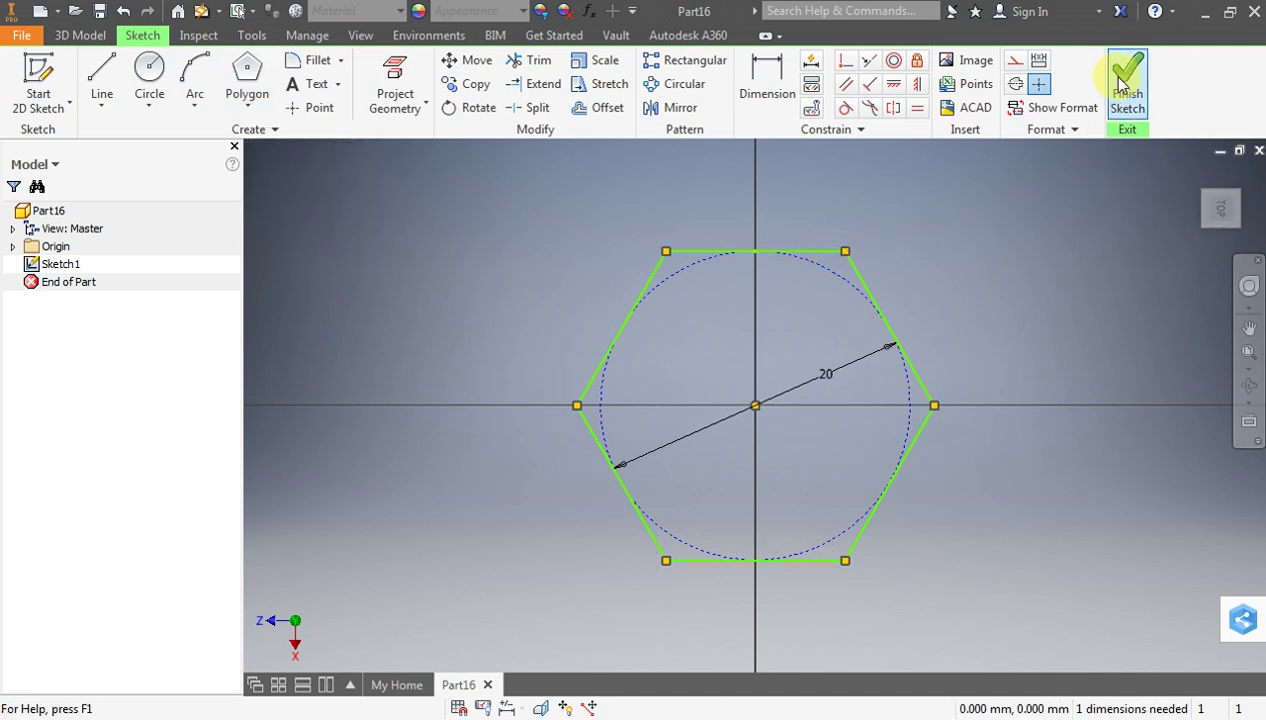
left_click(149, 66)
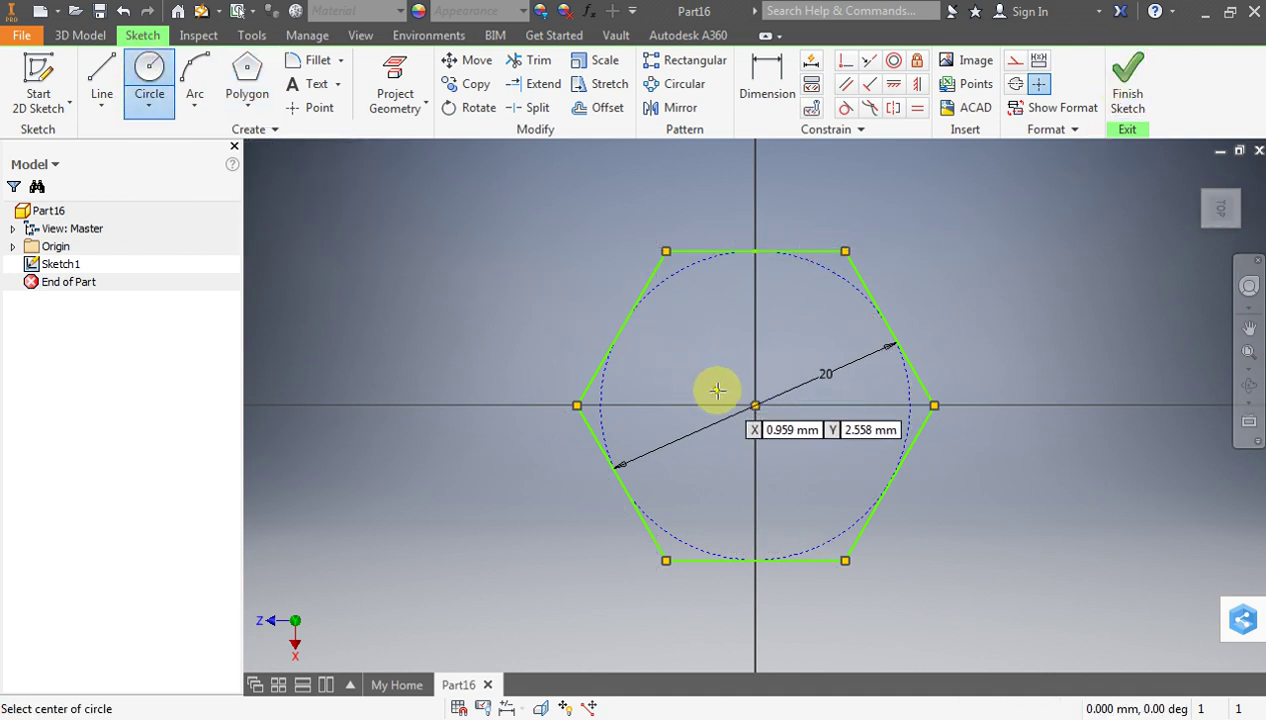
left_click(755, 405)
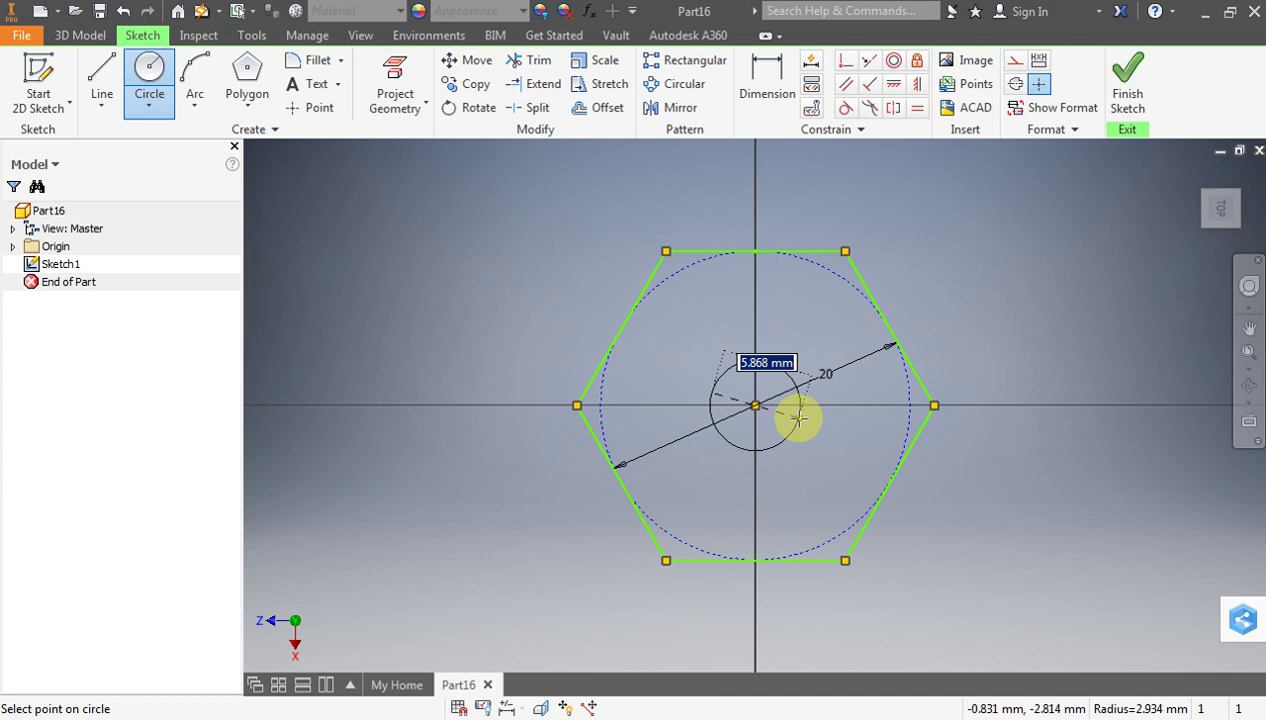
key("Return")
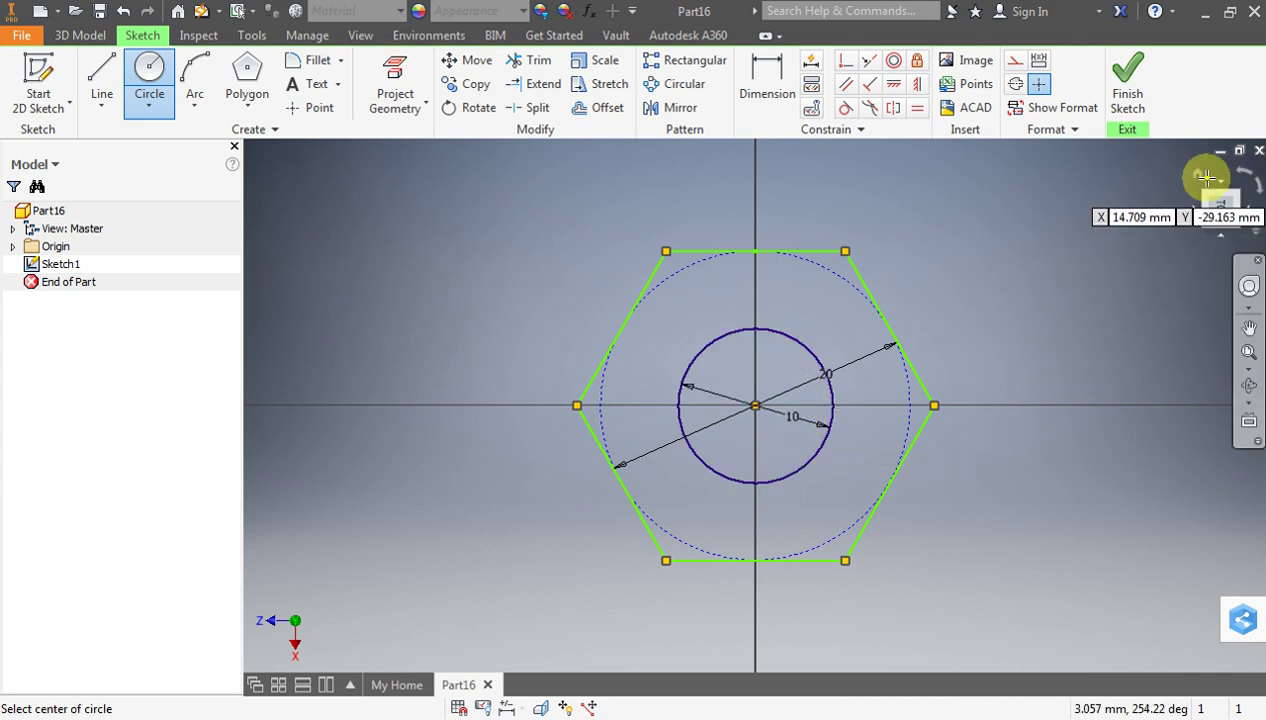
left_click(1128, 98)
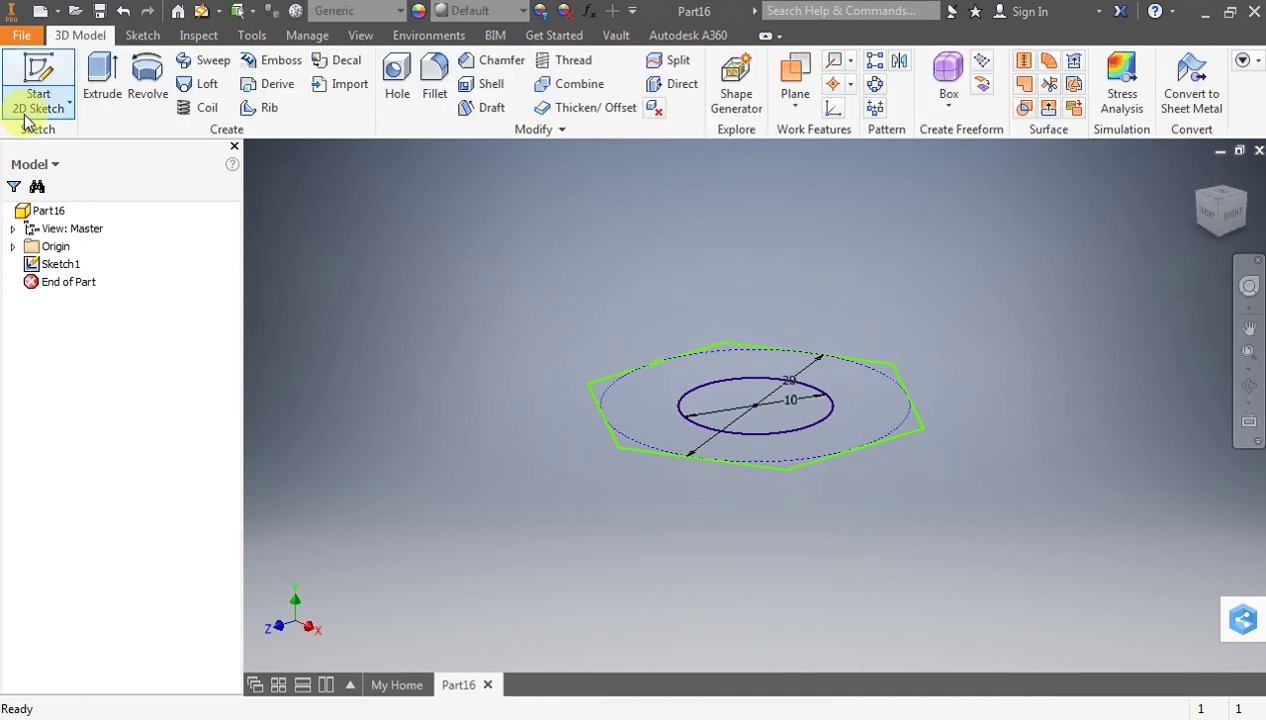
Extrude the hexagon-with-hole profile 8 mm symmetrically into a solid nut
left_click(102, 76)
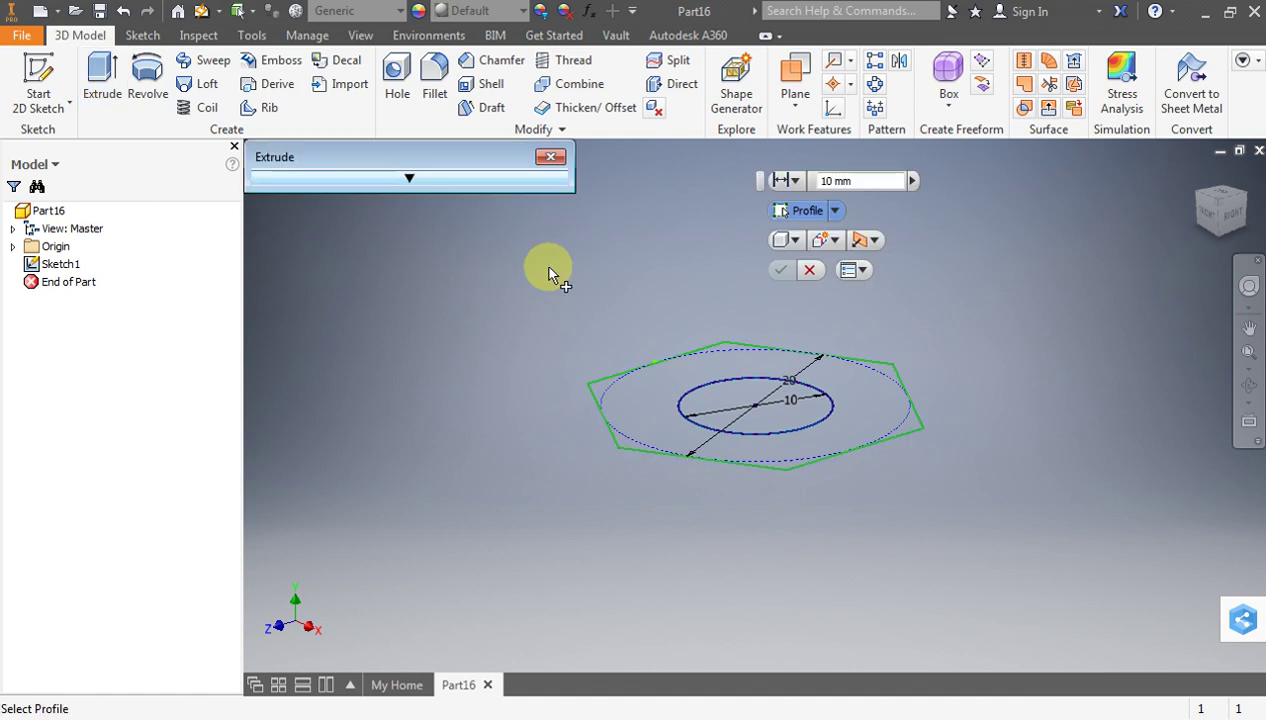
left_click(656, 400)
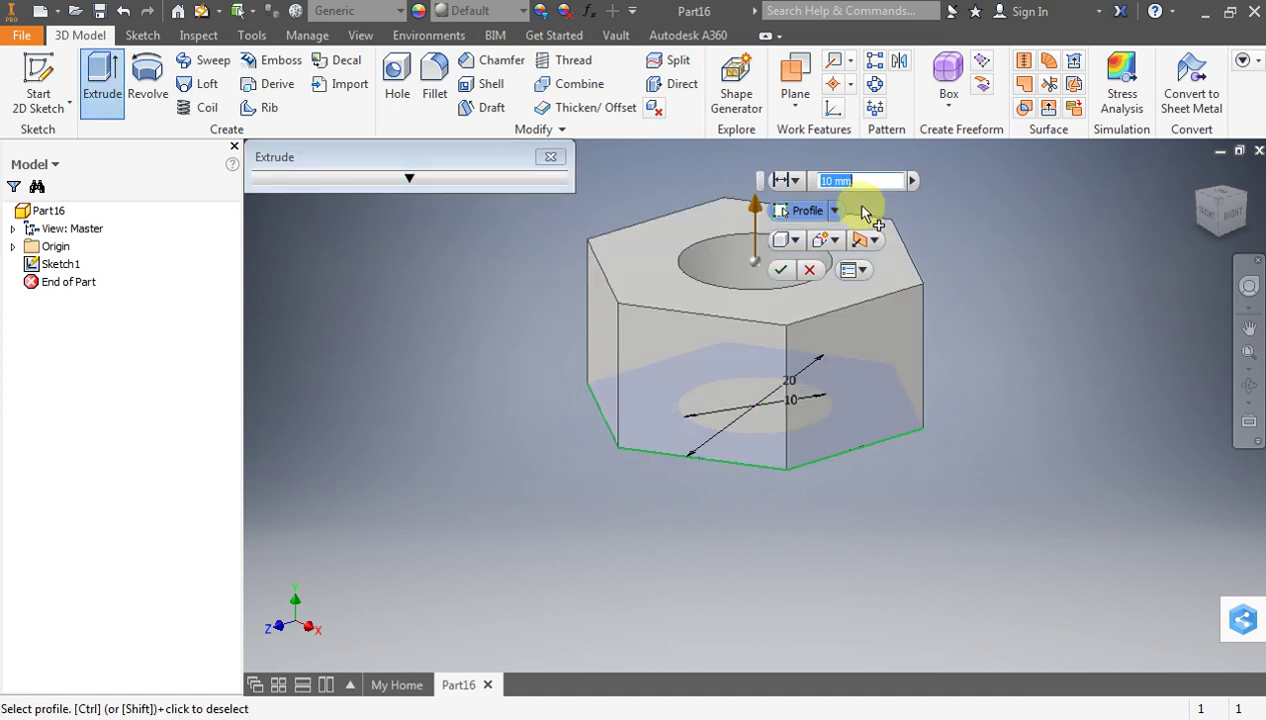
type("8")
left_click(873, 240)
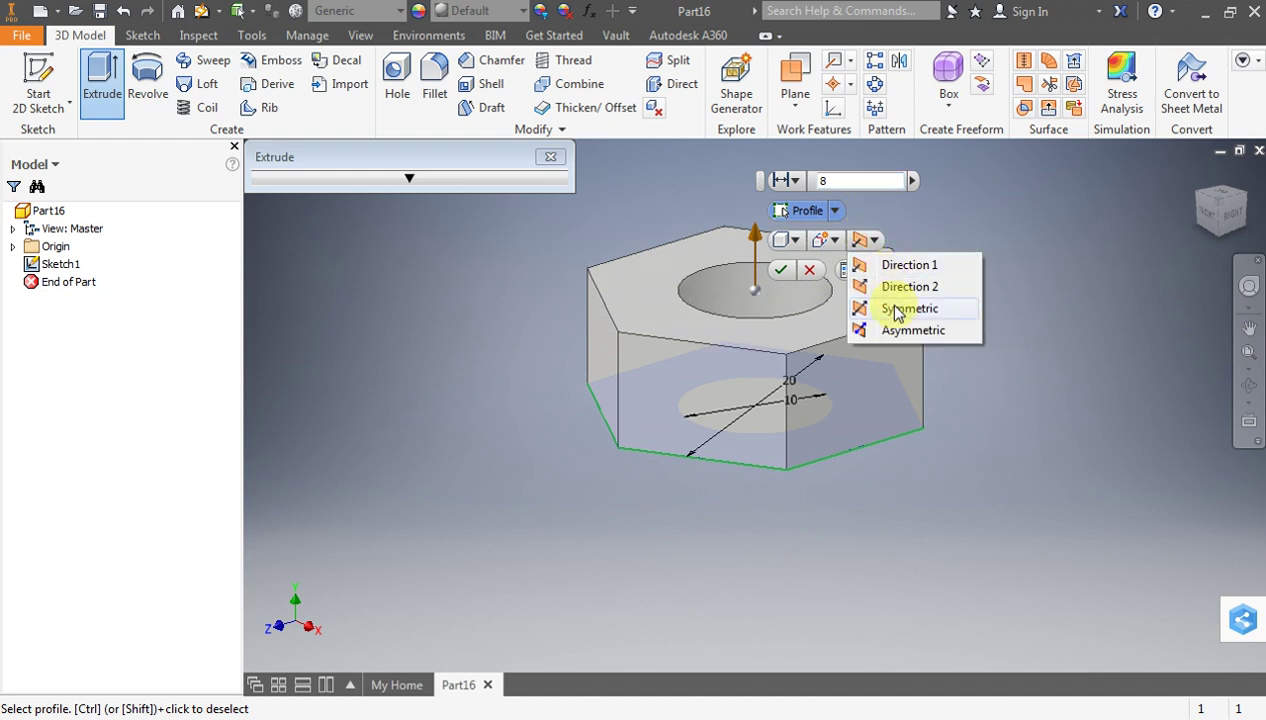
left_click(895, 312)
left_click(783, 272)
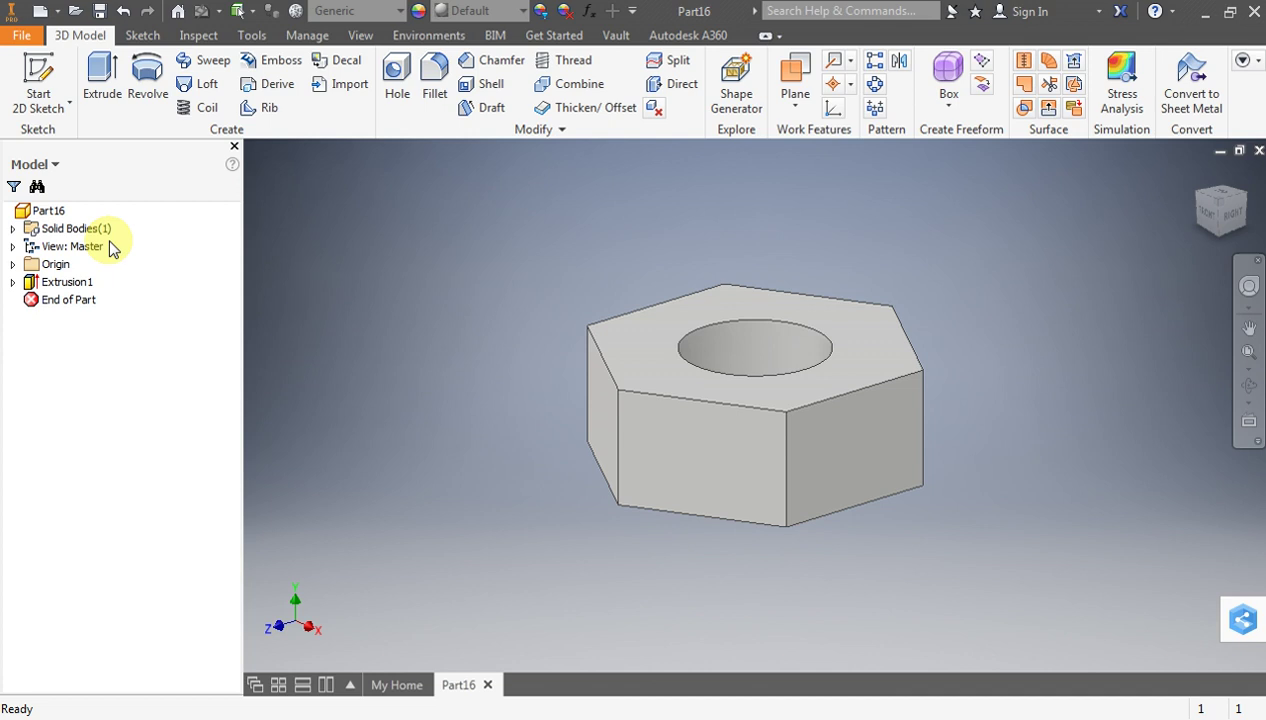
Expand the Origin folder in the browser to list its planes for a new sketch
left_click(47, 249)
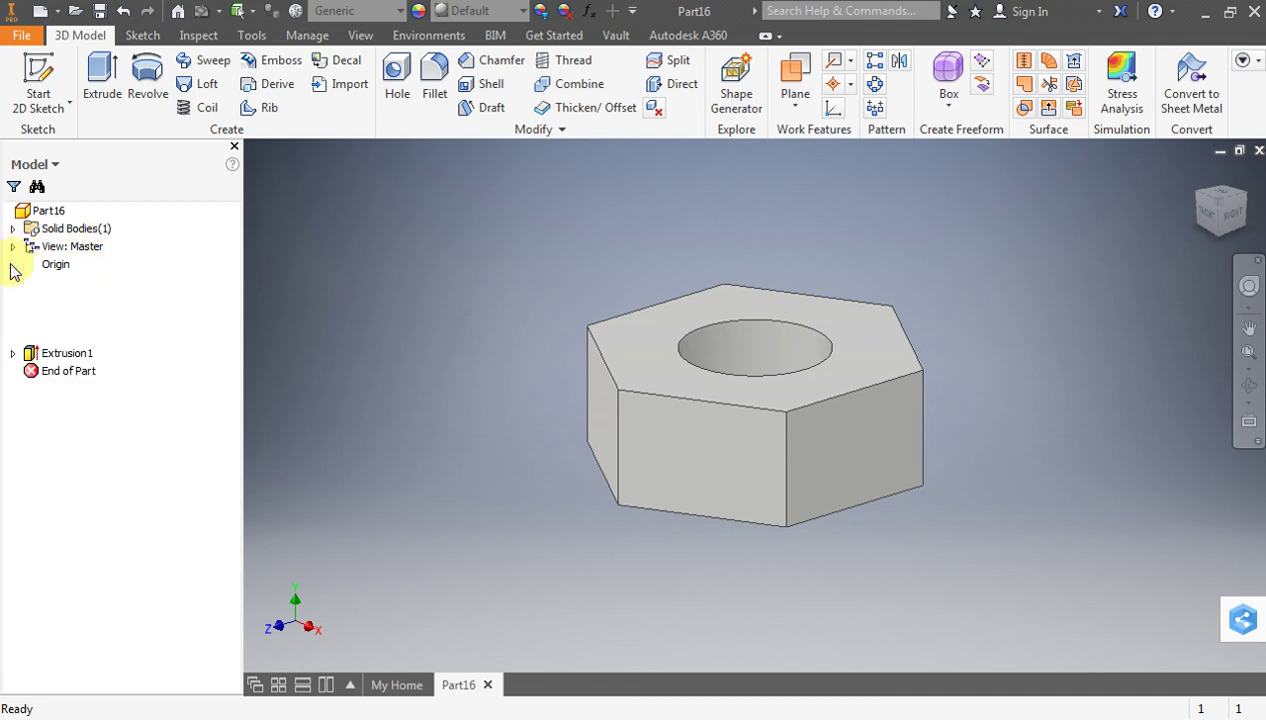
left_click(12, 264)
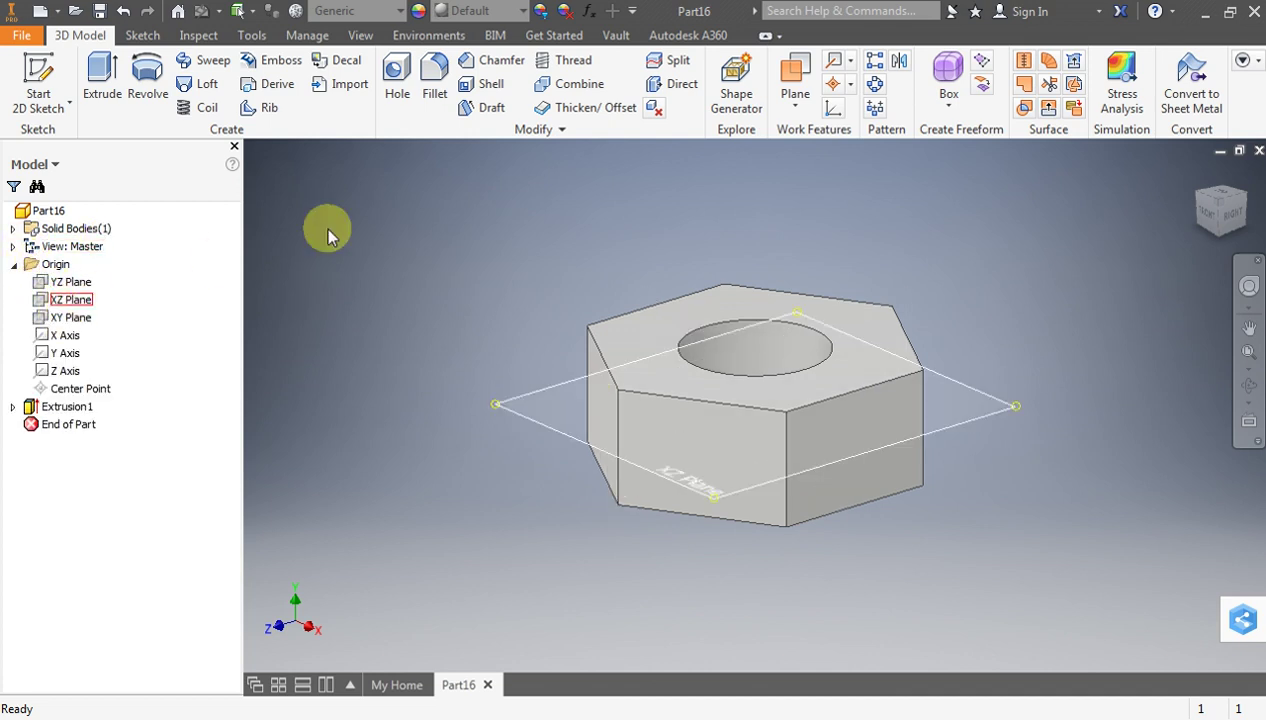
left_click(72, 82)
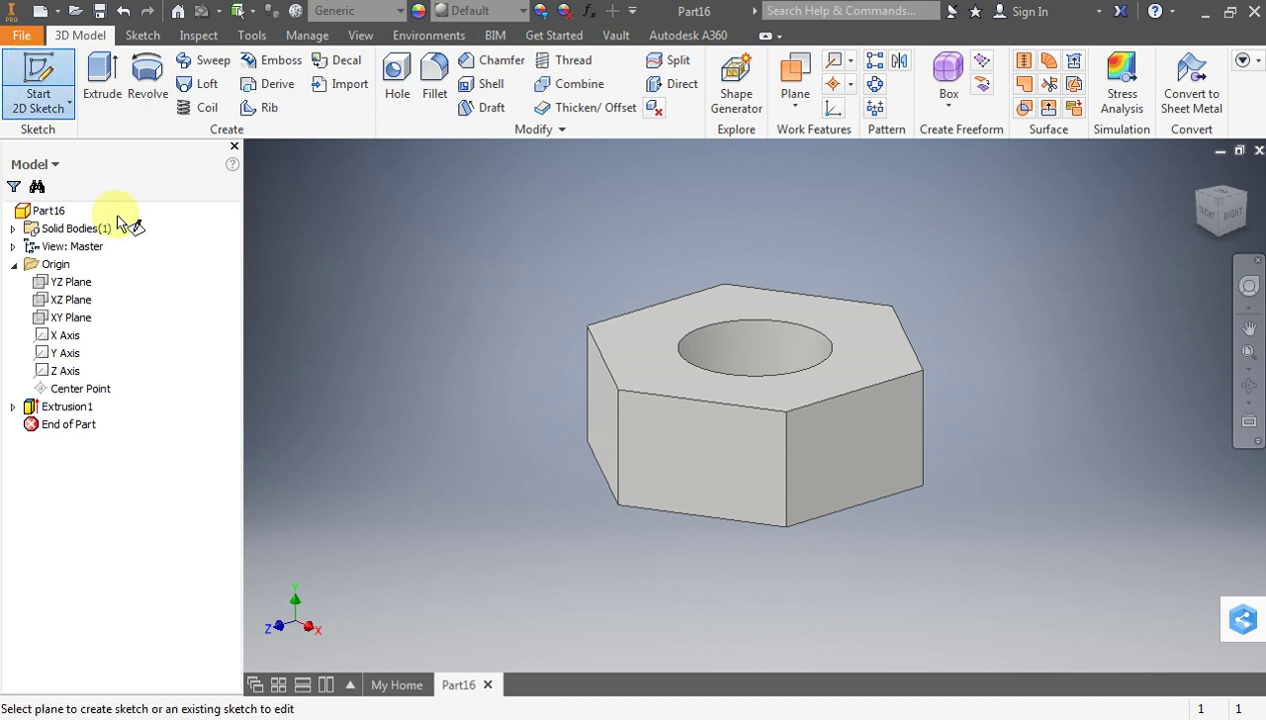
Sketch on the YZ Plane and draw a horizontal construction axis line from the origin
left_click(78, 280)
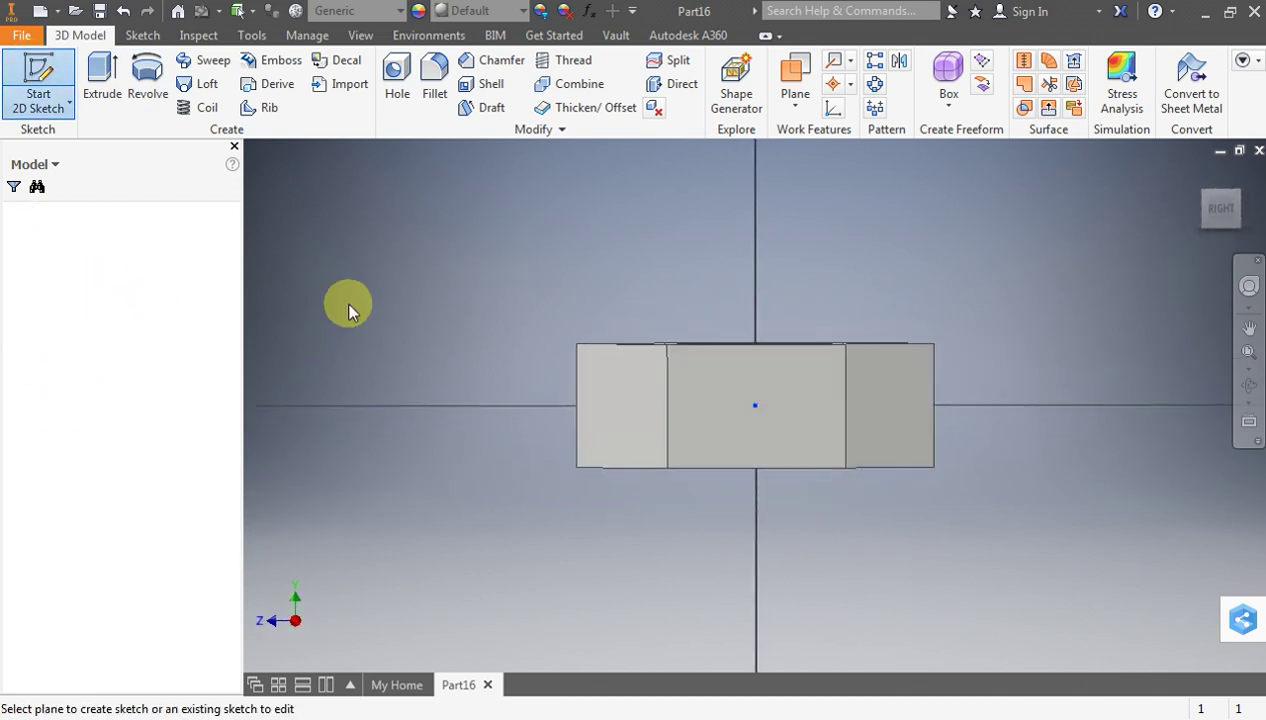
left_click(103, 80)
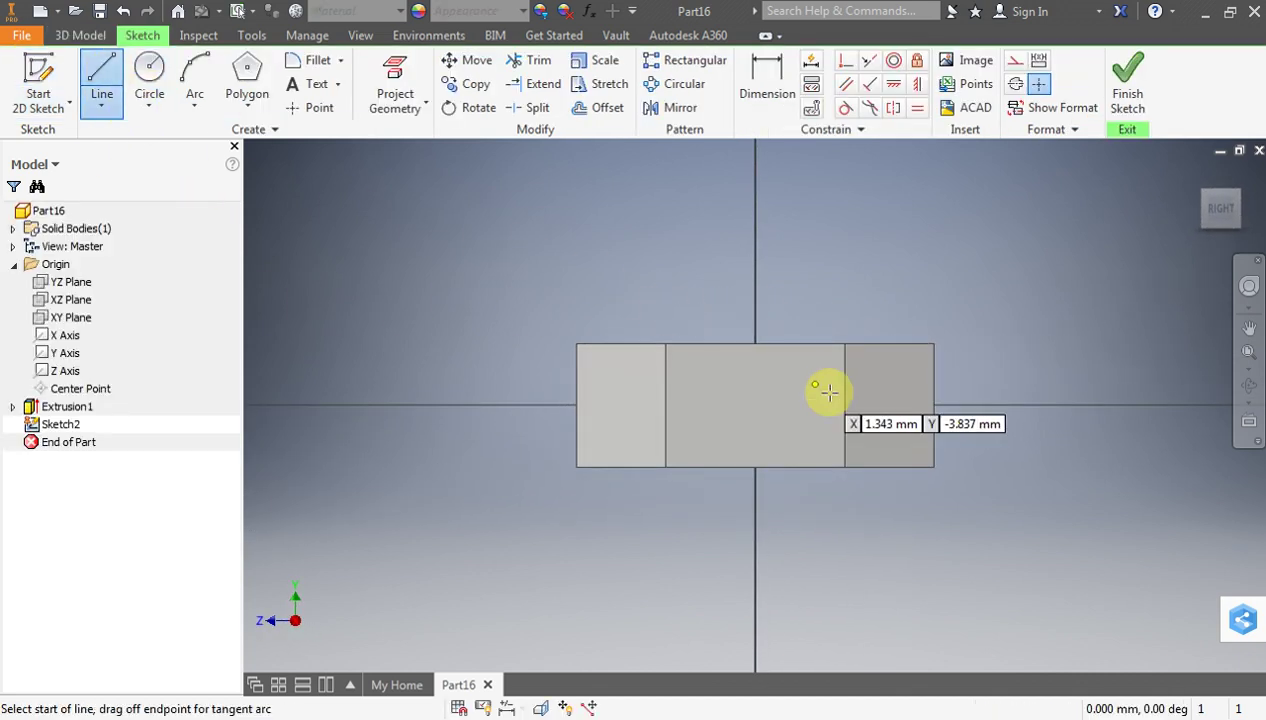
left_click(755, 405)
left_click(527, 406)
key("Escape")
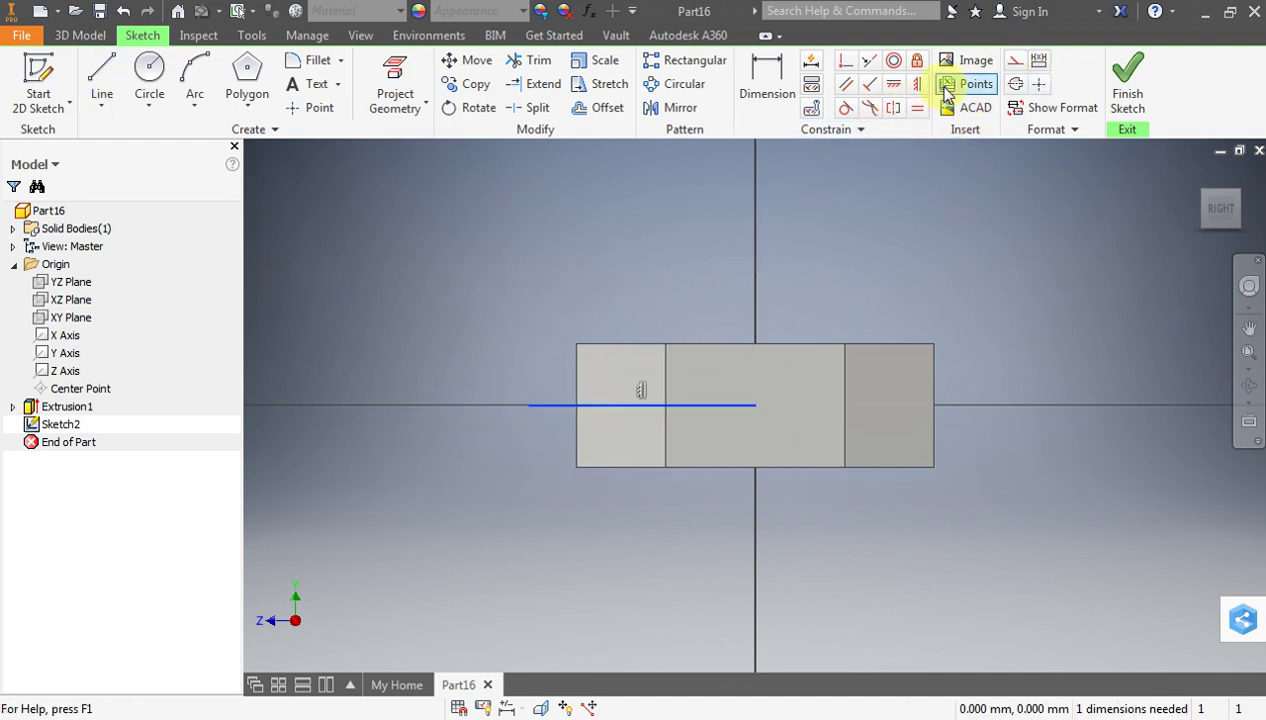
left_click(1013, 62)
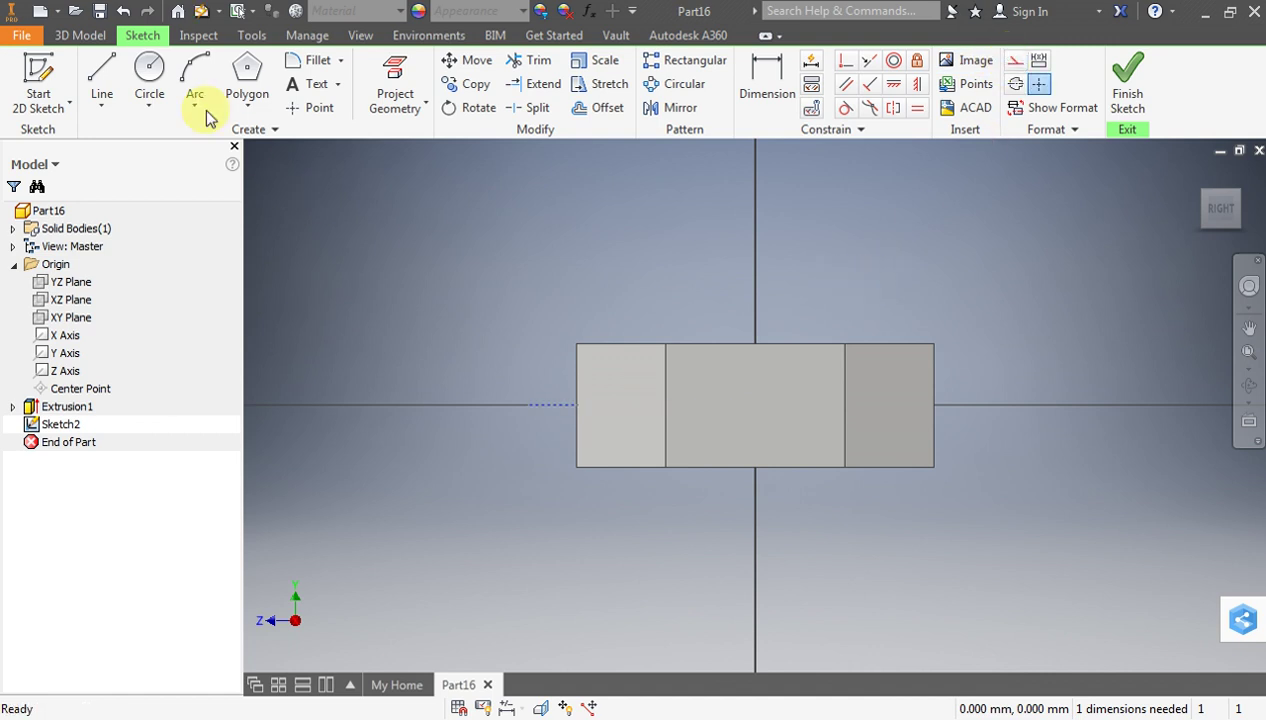
Draw the triangular chamfer profile at the nut's outer corner from an arc and two lines
left_click(196, 68)
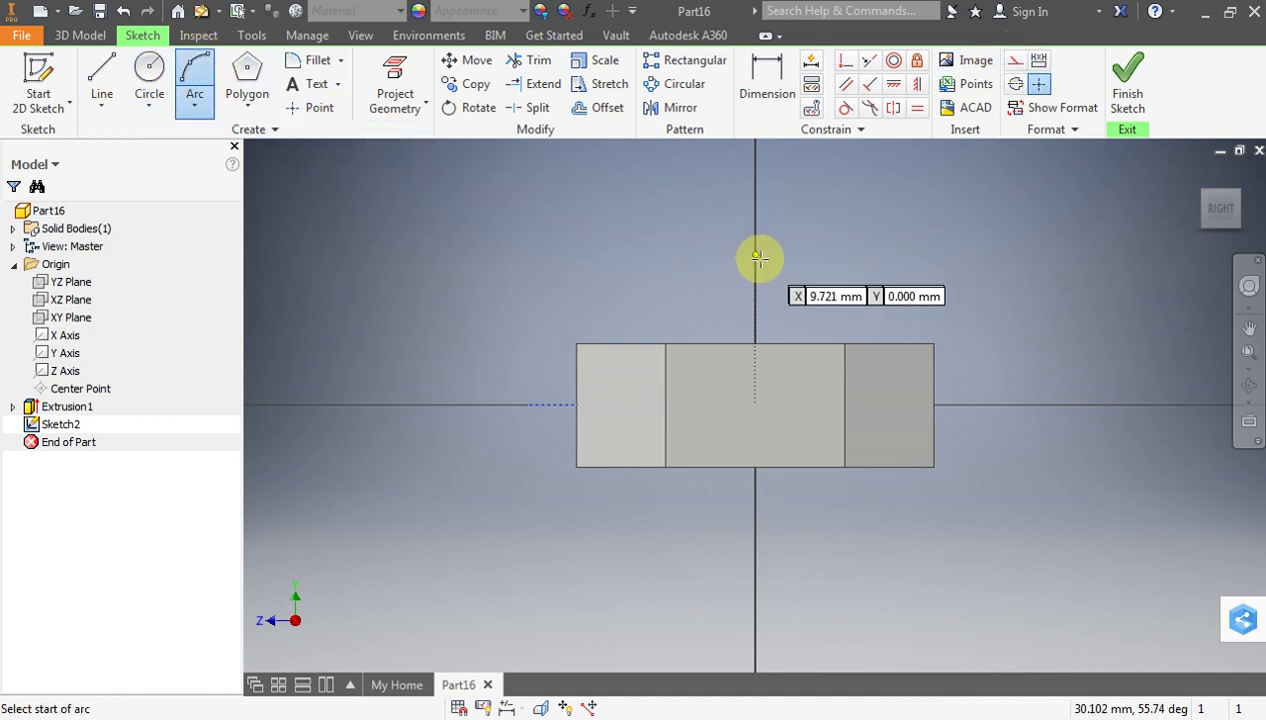
left_click(866, 328)
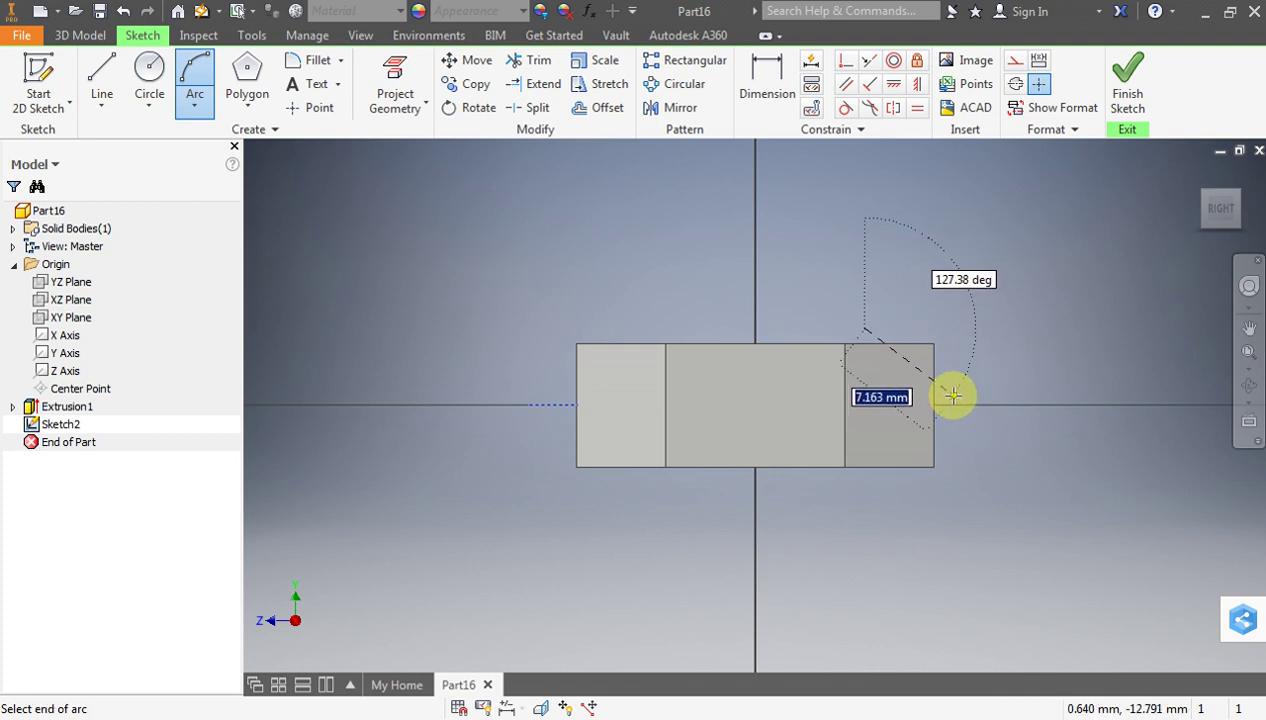
left_click(950, 385)
left_click(946, 380)
key("Escape")
left_click_drag(930, 367, 932, 375)
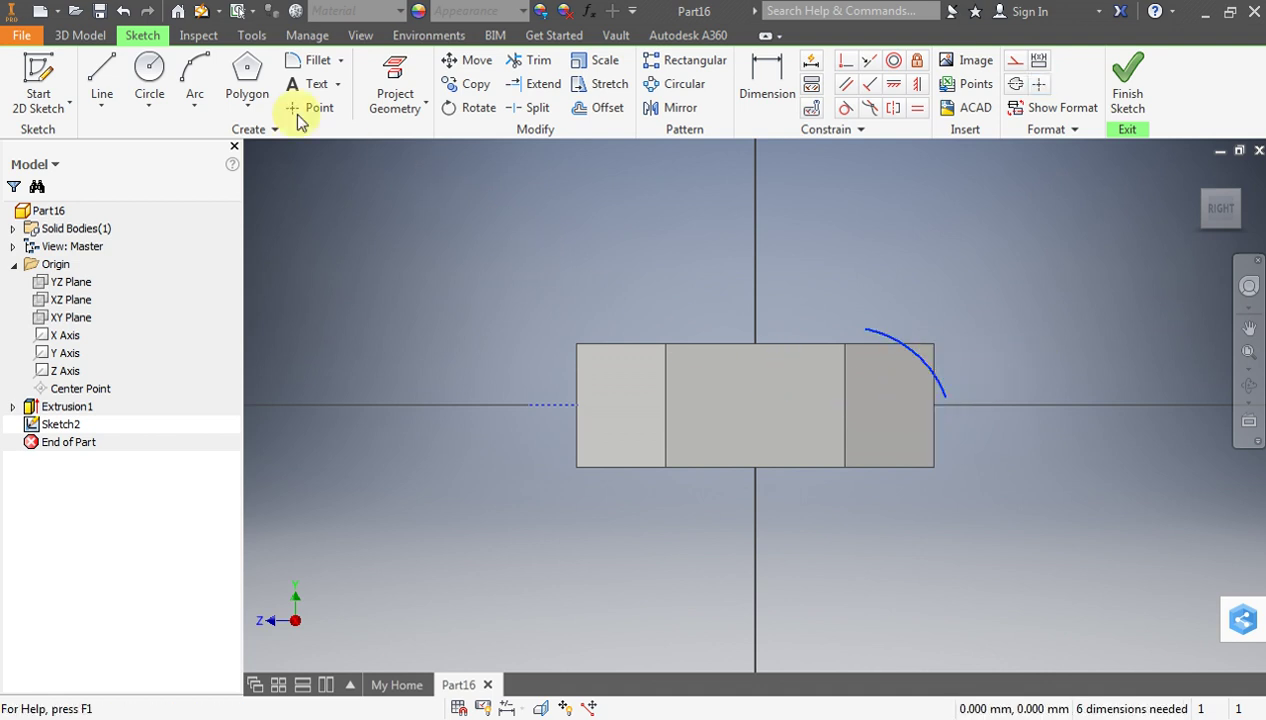
left_click(101, 70)
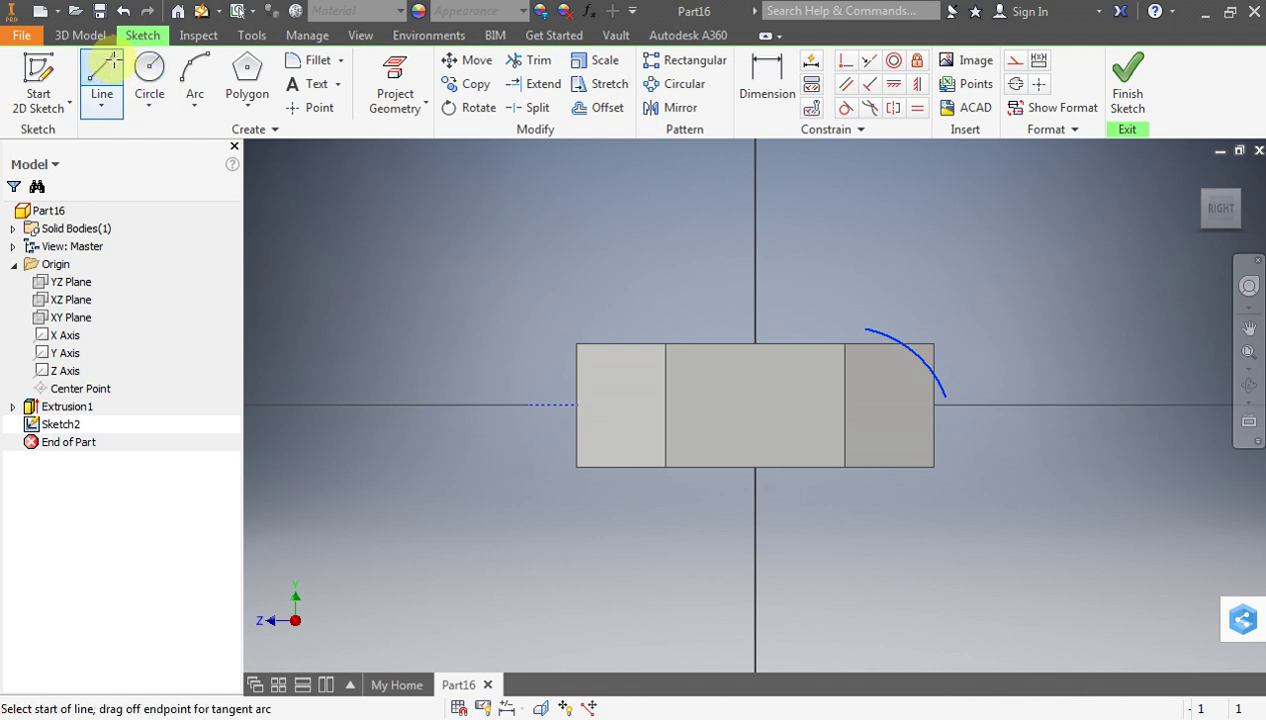
left_click(866, 329)
left_click_drag(952, 390, 945, 396)
key("Escape")
Mirror the chamfer profile about the horizontal centreline to the other side
left_click_drag(807, 262, 987, 399)
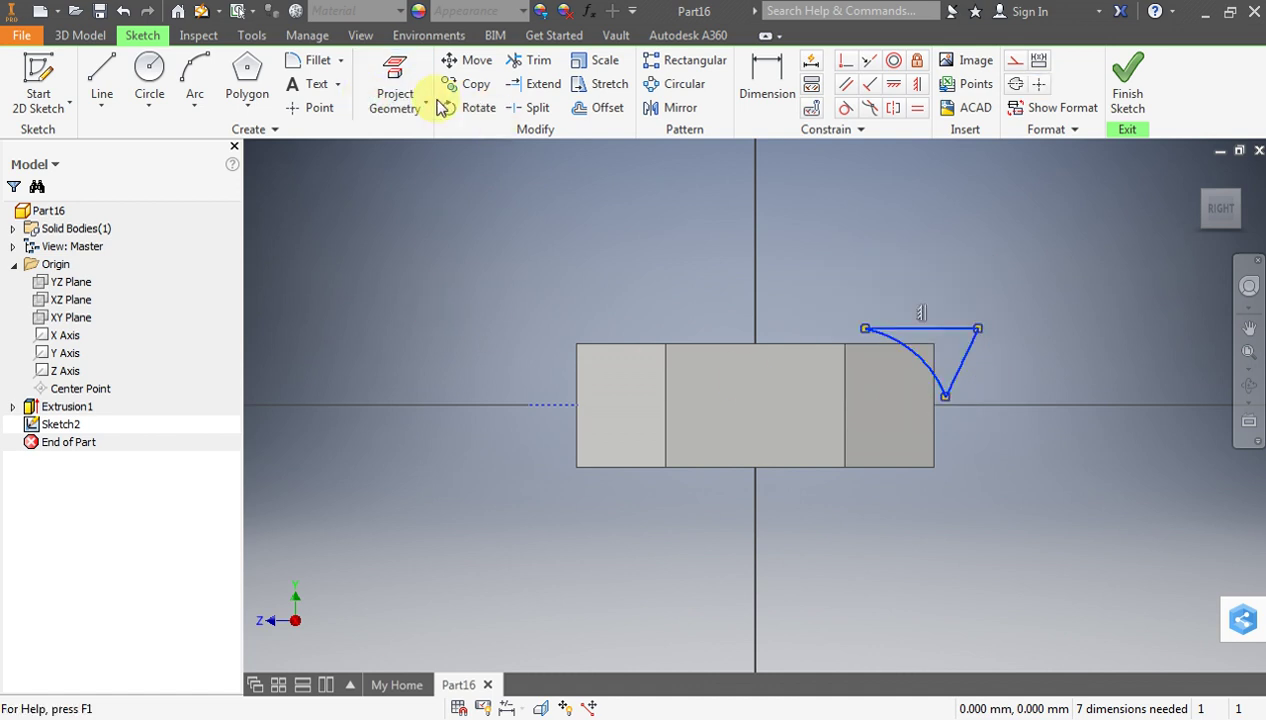
left_click(680, 107)
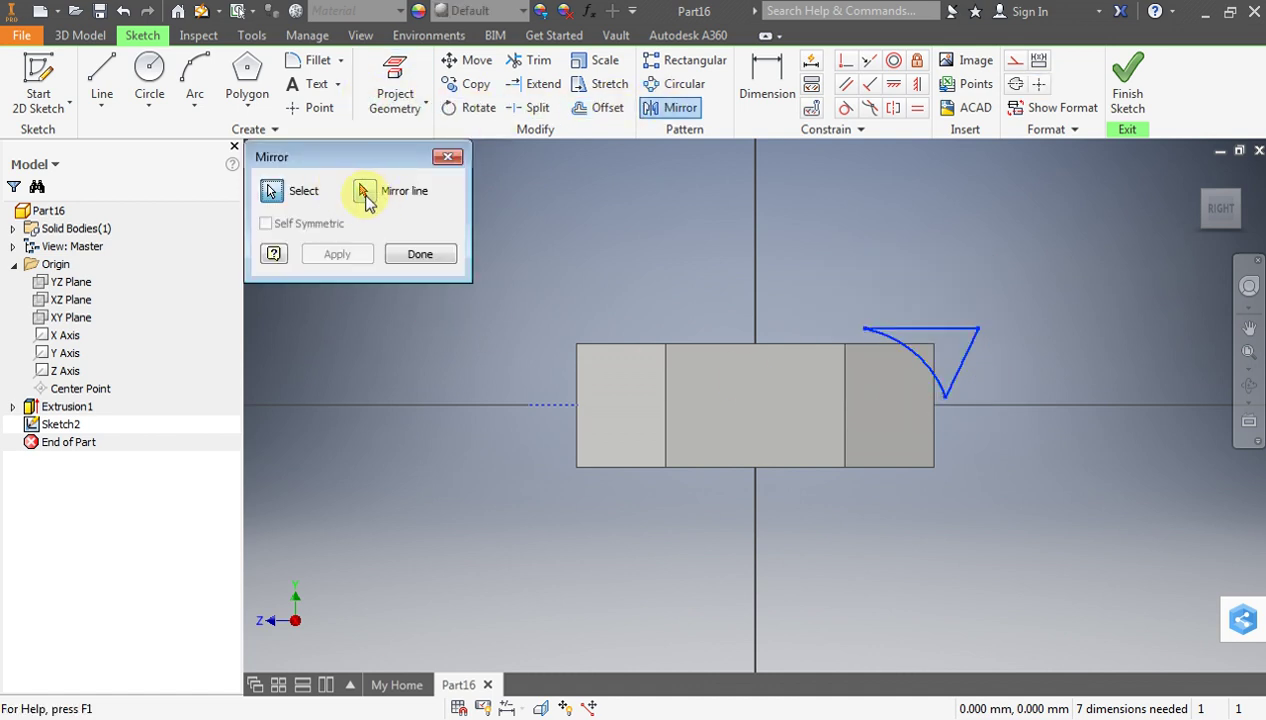
left_click(541, 410)
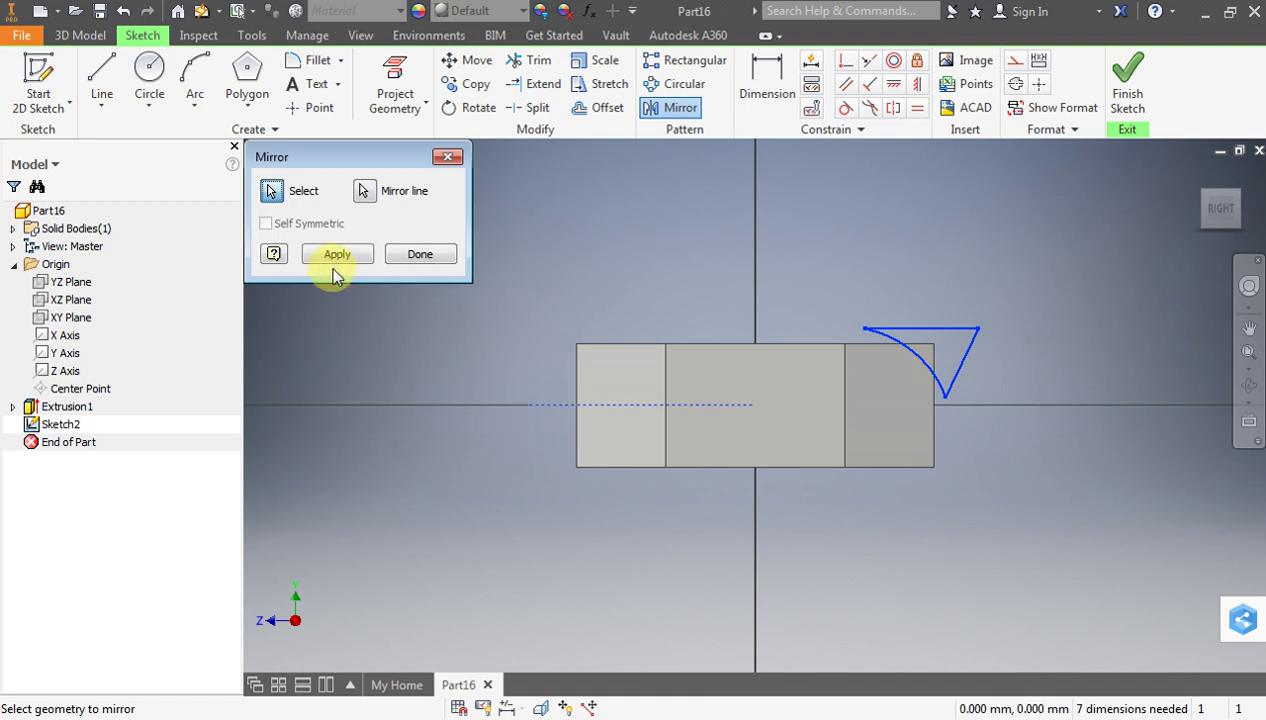
left_click(362, 253)
left_click(448, 156)
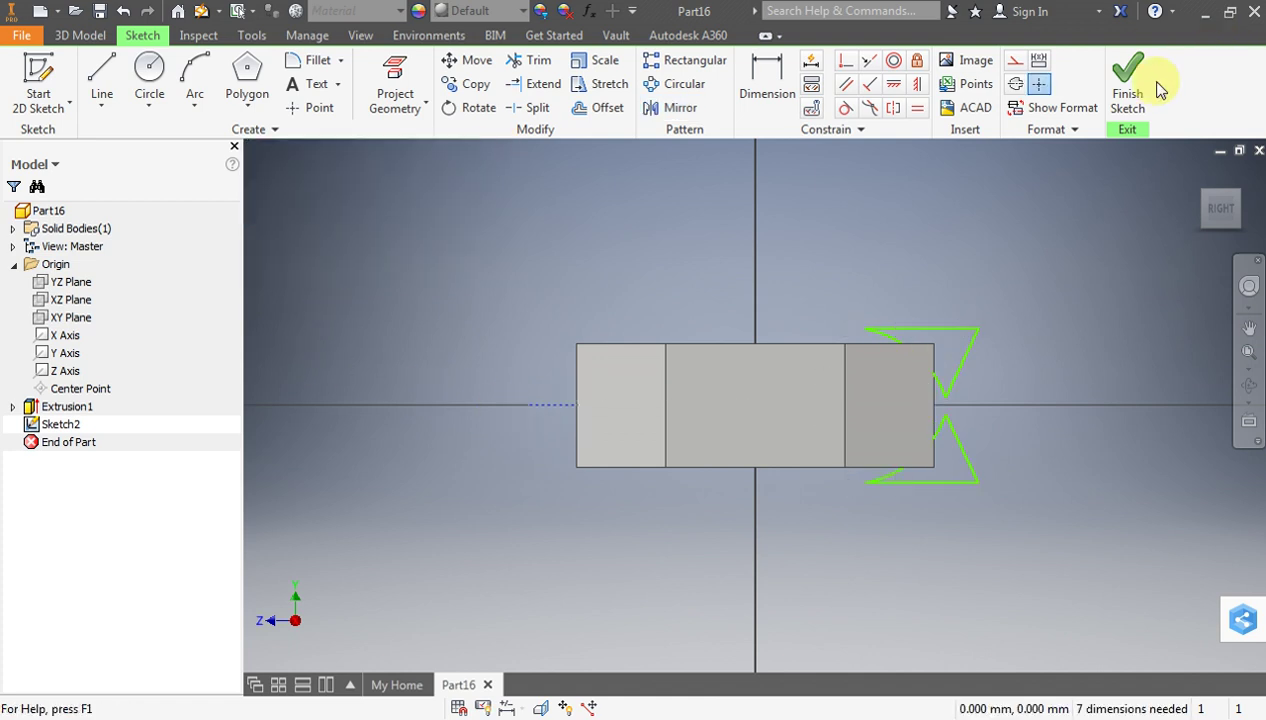
Add a vertical construction centreline through the origin and finish the sketch
left_click(100, 72)
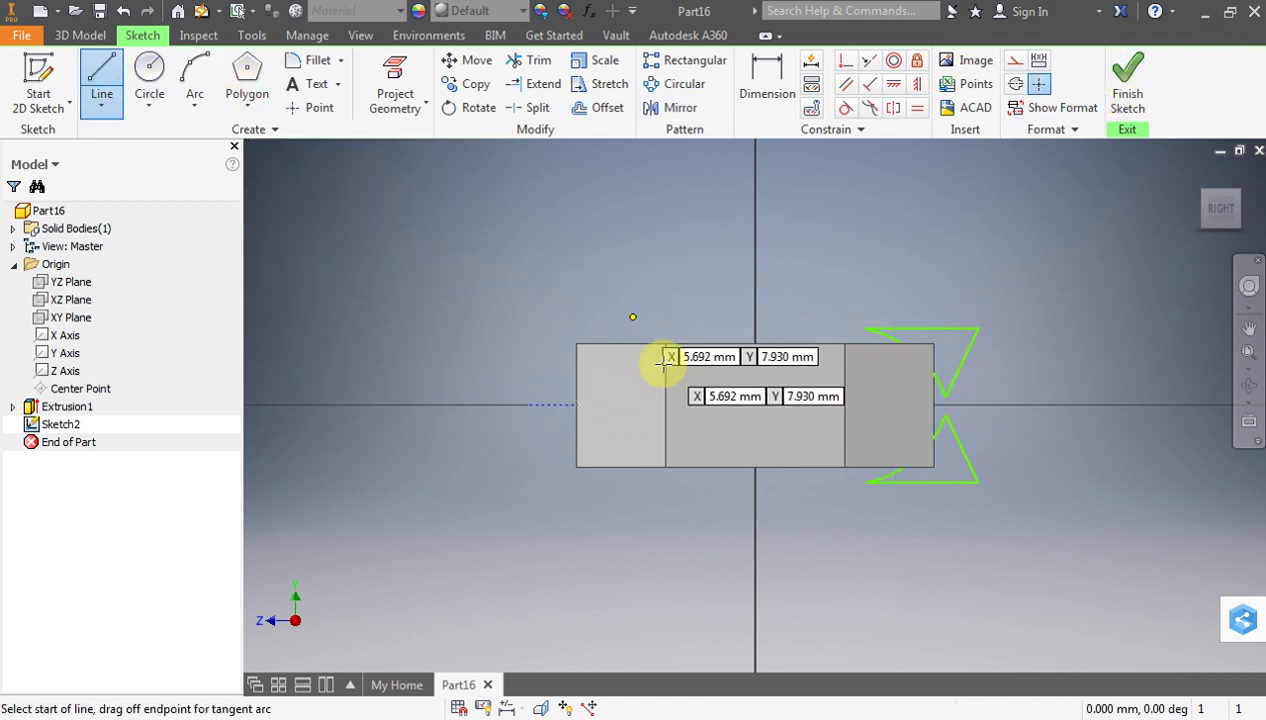
left_click(753, 403)
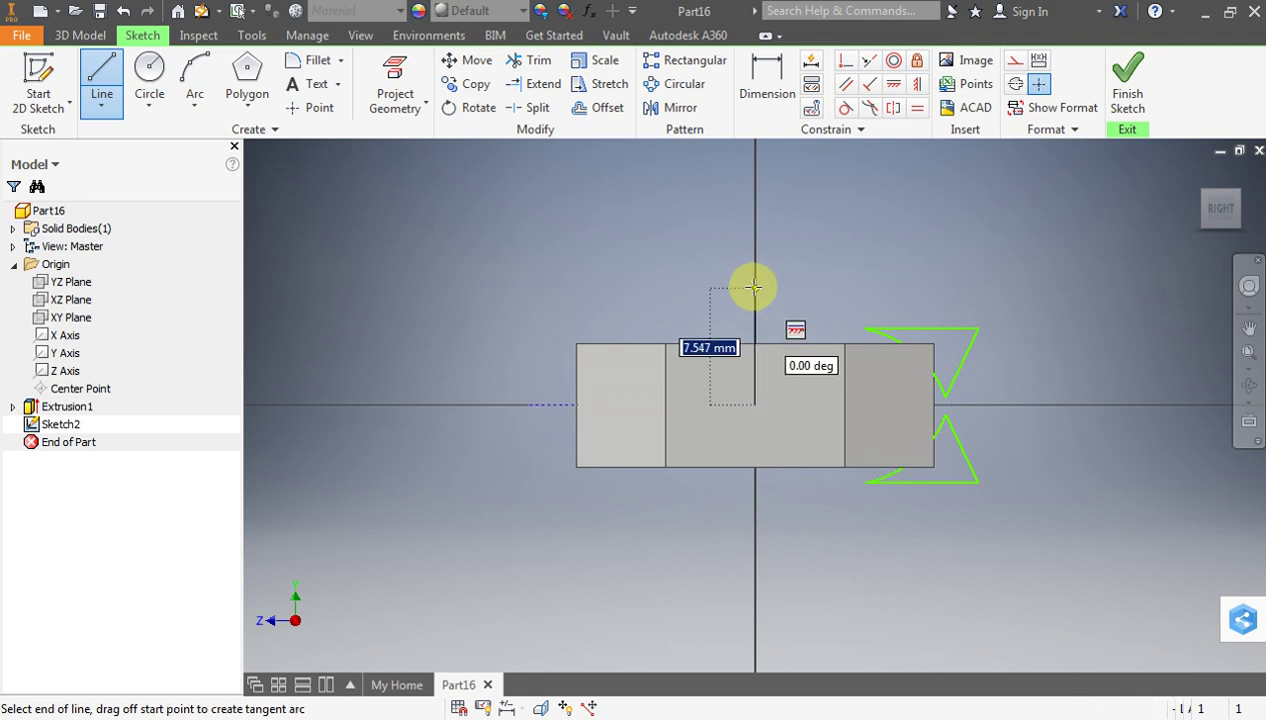
left_click(755, 286)
key("Escape")
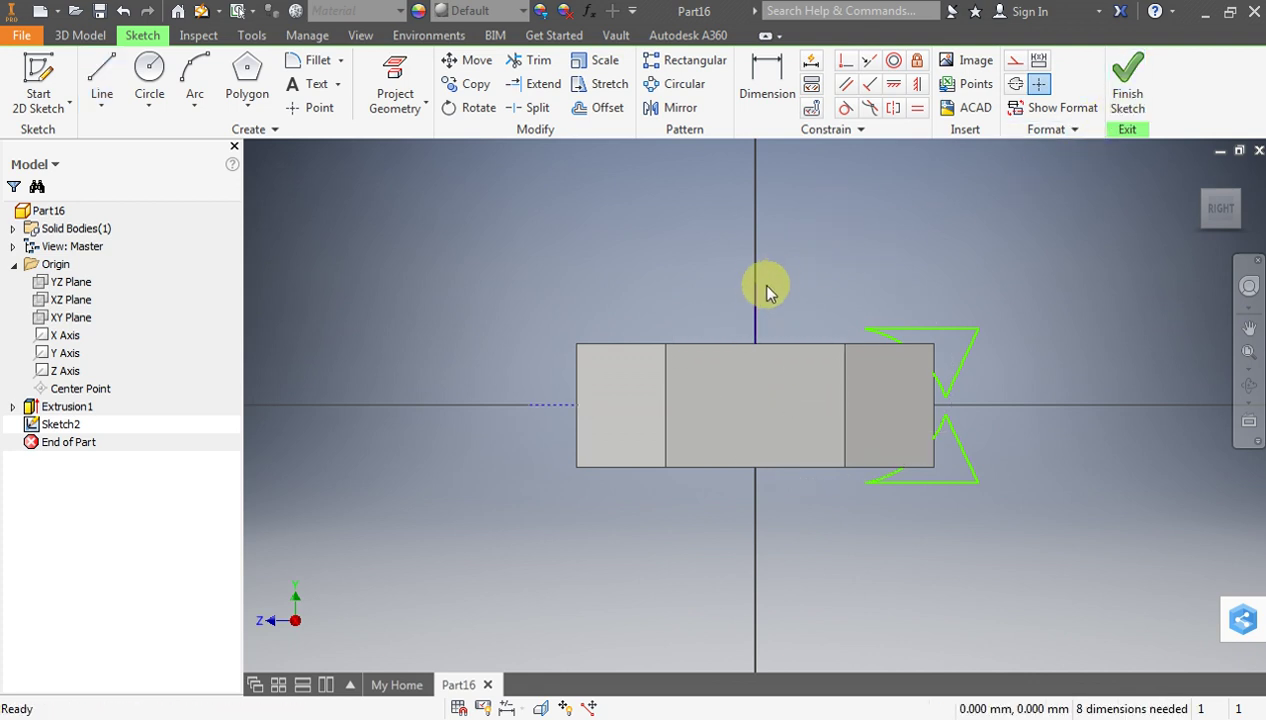
left_click(755, 307)
left_click(1013, 62)
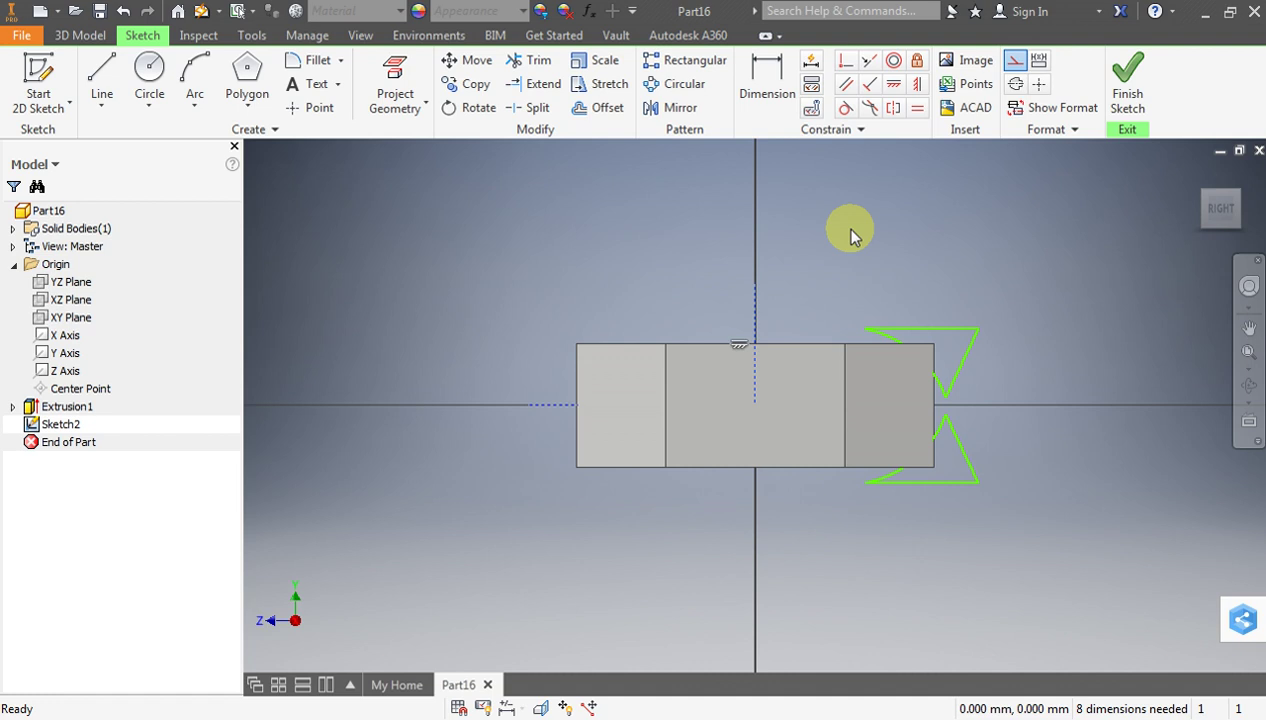
left_click(1126, 75)
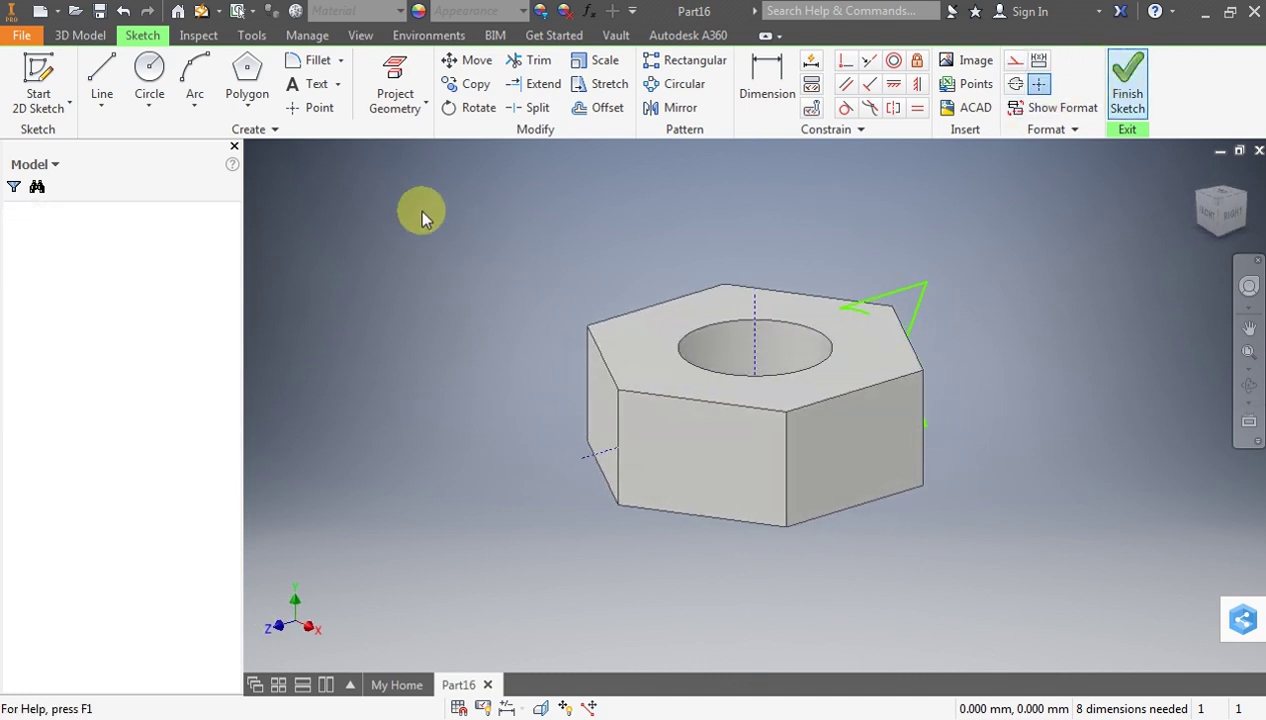
Revolve-cut the triangular profiles around the nut's centre line to chamfer all hex corners
left_click(147, 78)
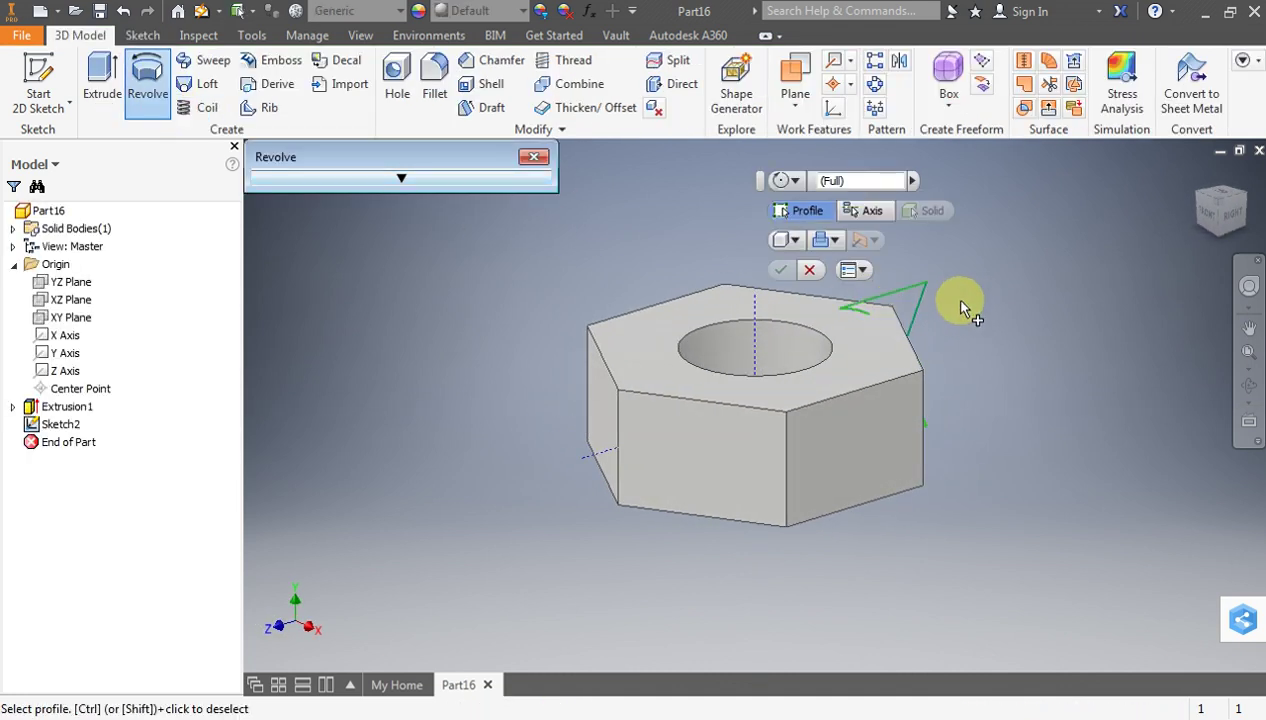
left_click(1249, 386)
left_click_drag(969, 401, 839, 396)
key("Escape")
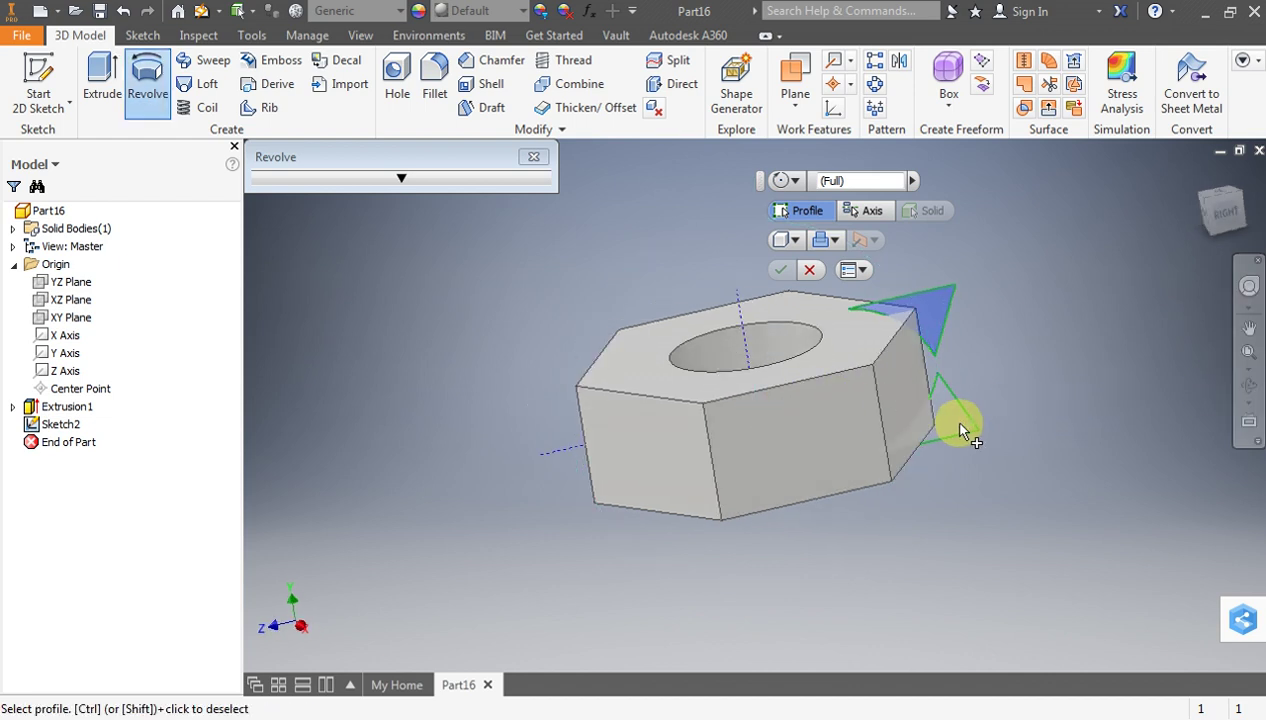
left_click(852, 208)
left_click(736, 299)
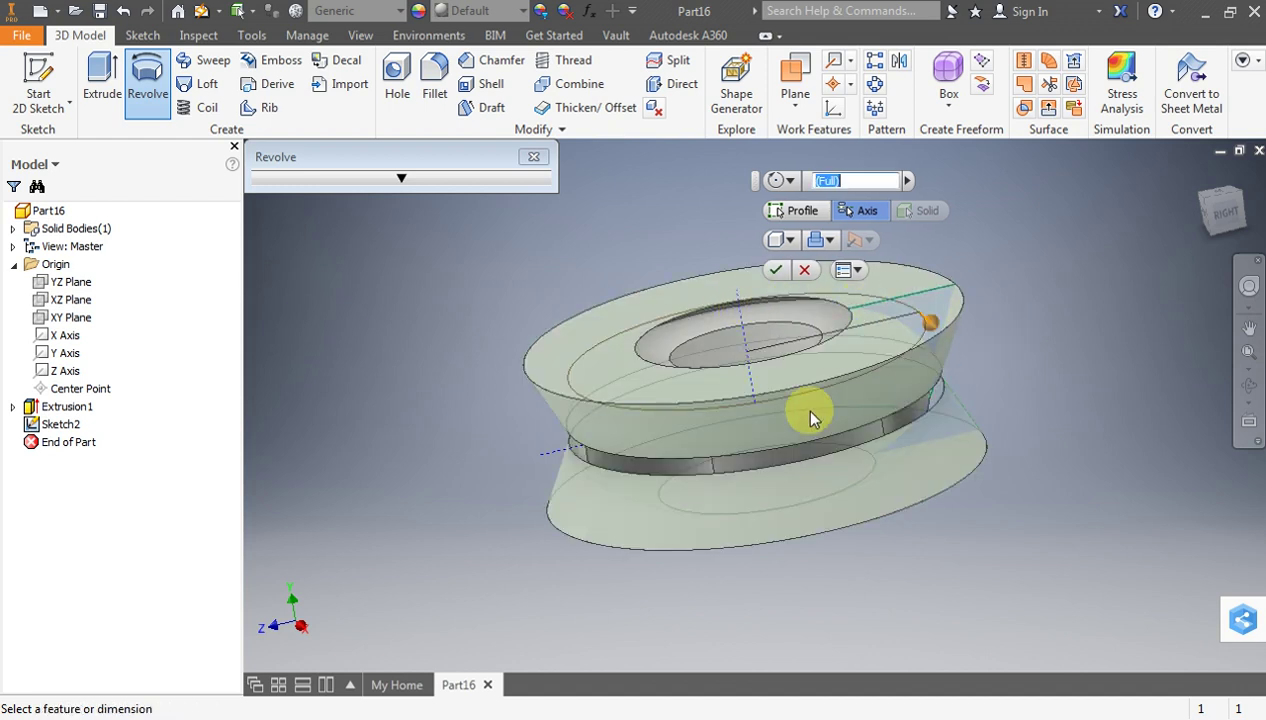
left_click(831, 241)
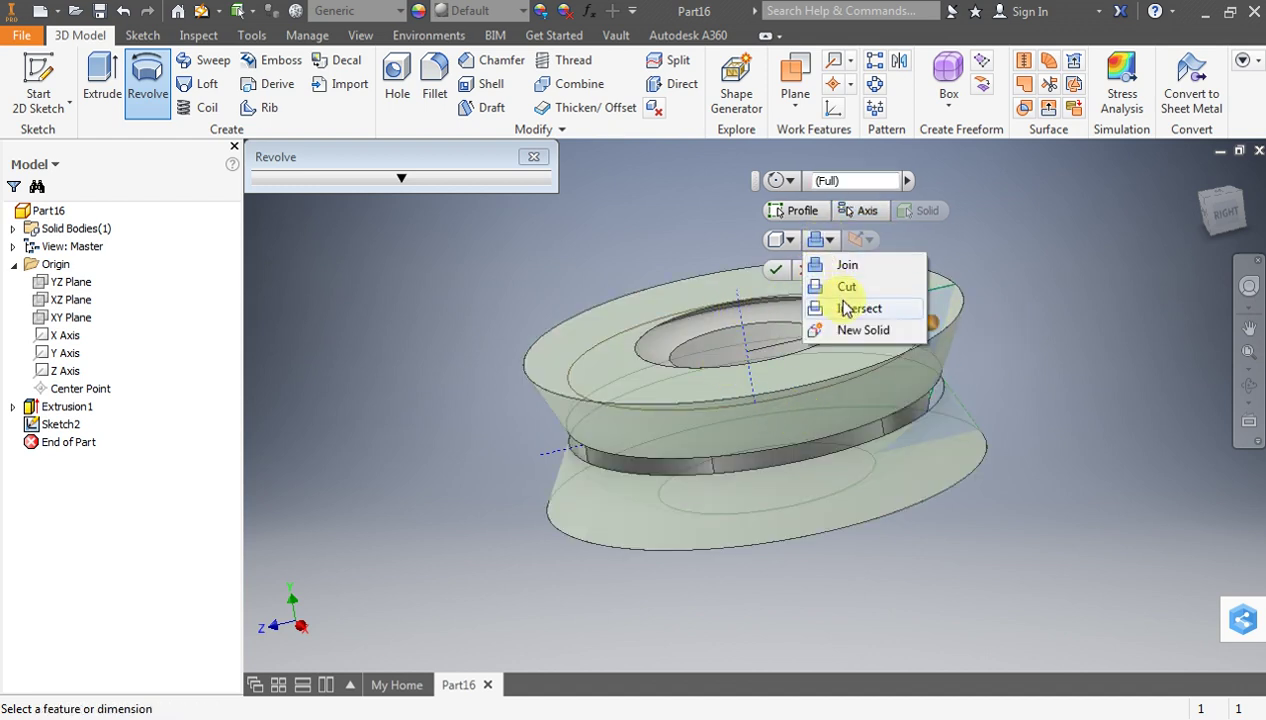
left_click(848, 287)
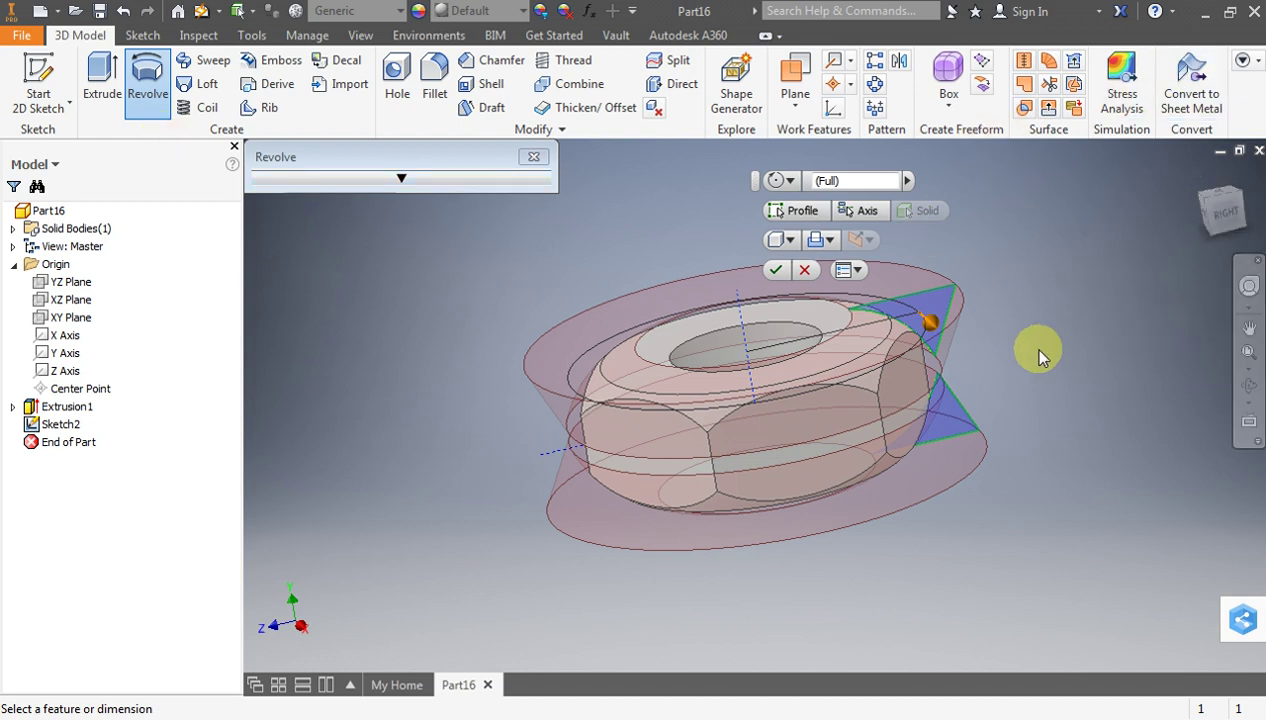
left_click(776, 269)
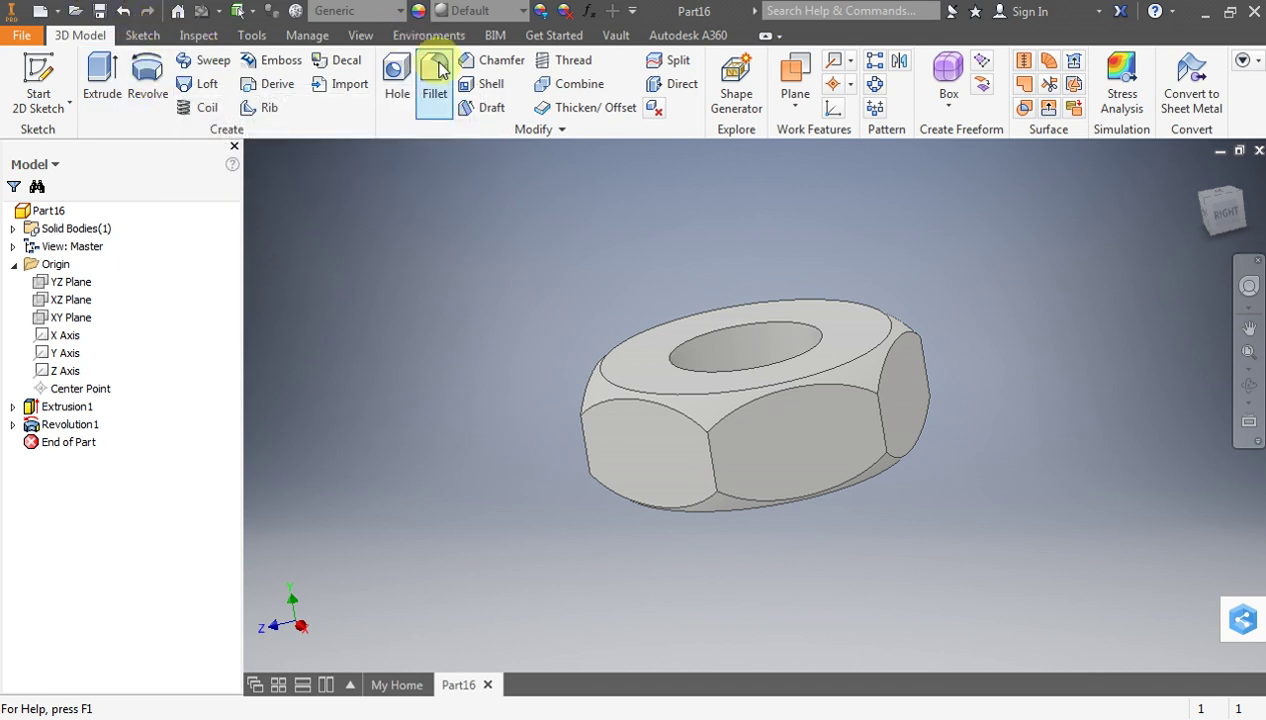
left_click(1211, 200)
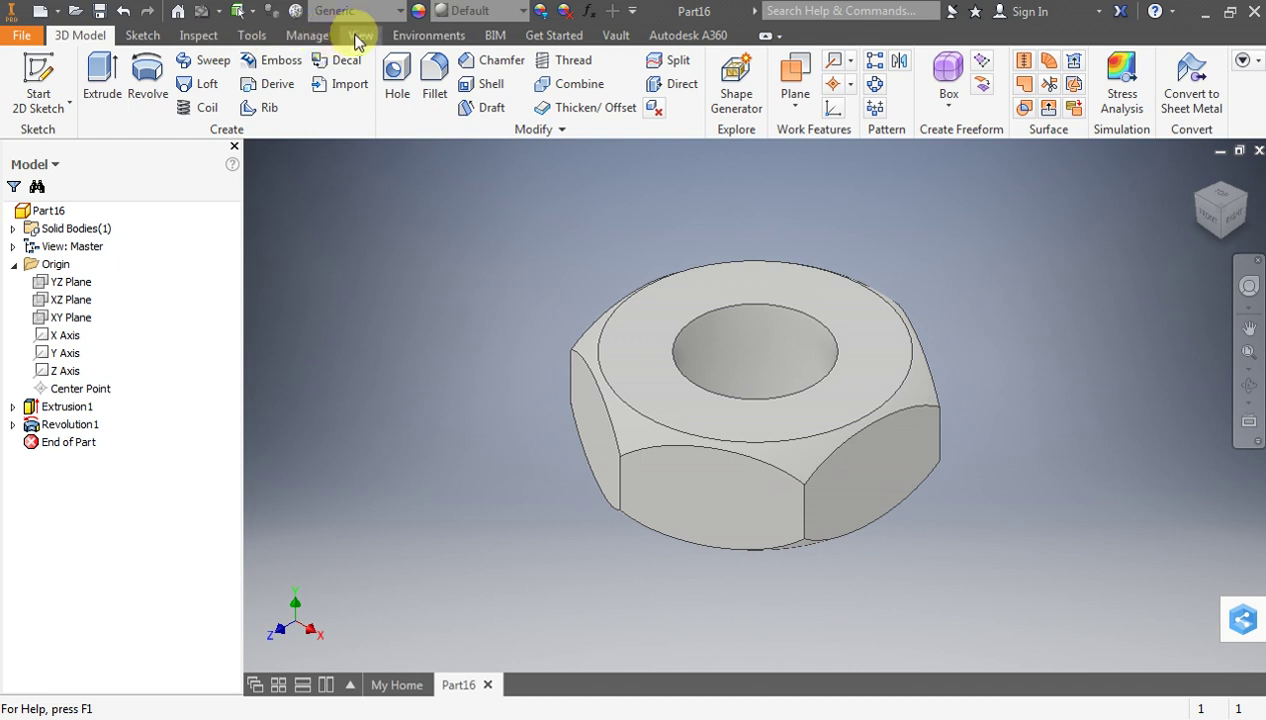
Assign the material Brass, Soft Yellow, Welded to the hex nut
left_click(265, 40)
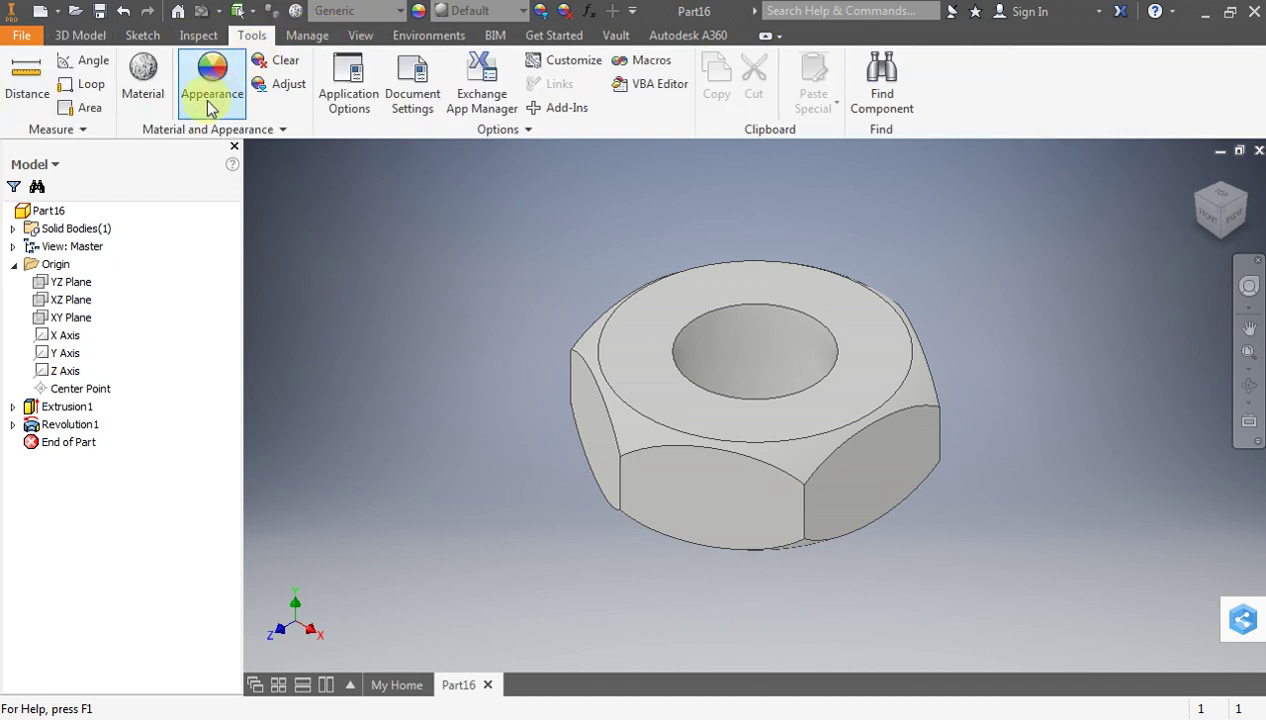
left_click(148, 110)
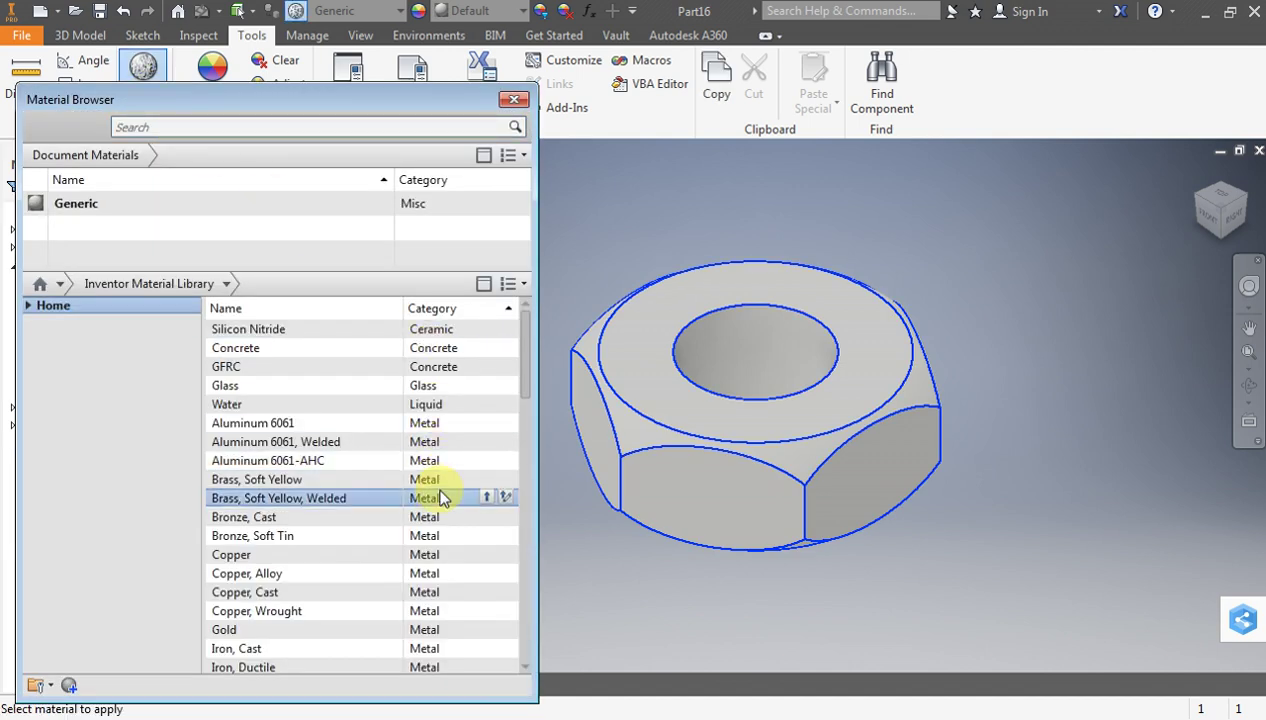
left_click(290, 481)
left_click(283, 498)
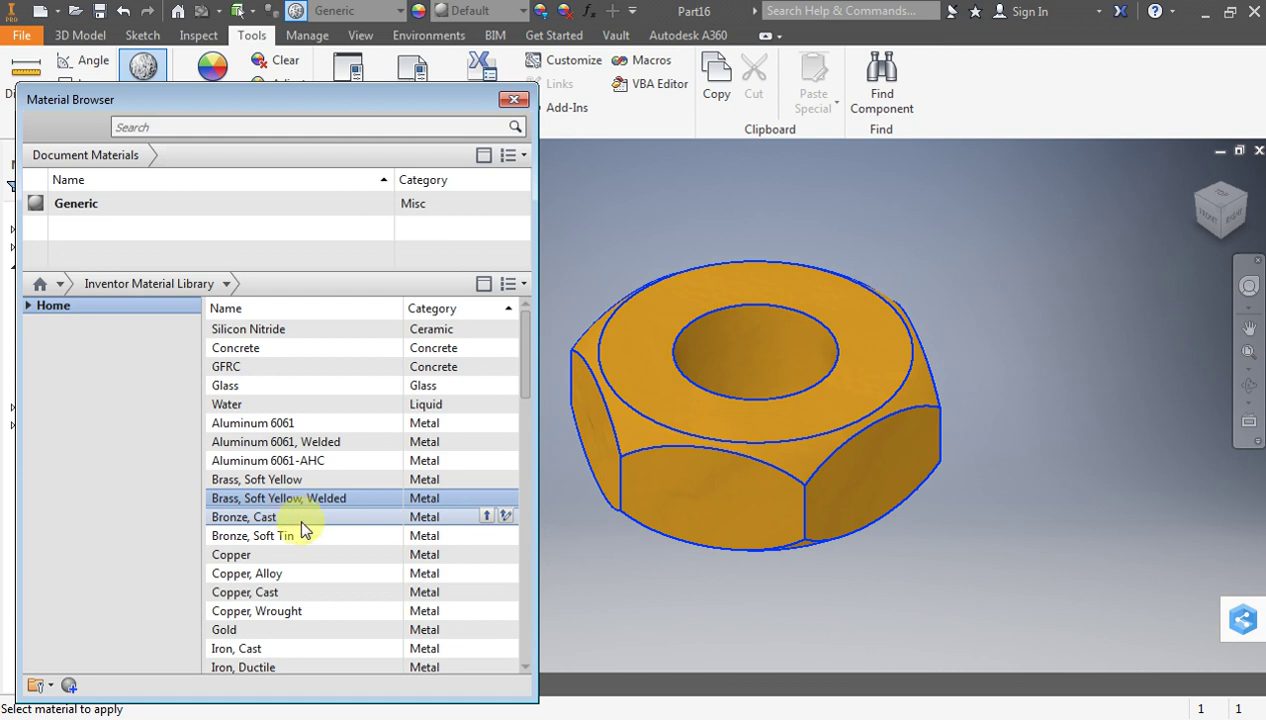
scroll(305, 525, "down", 1)
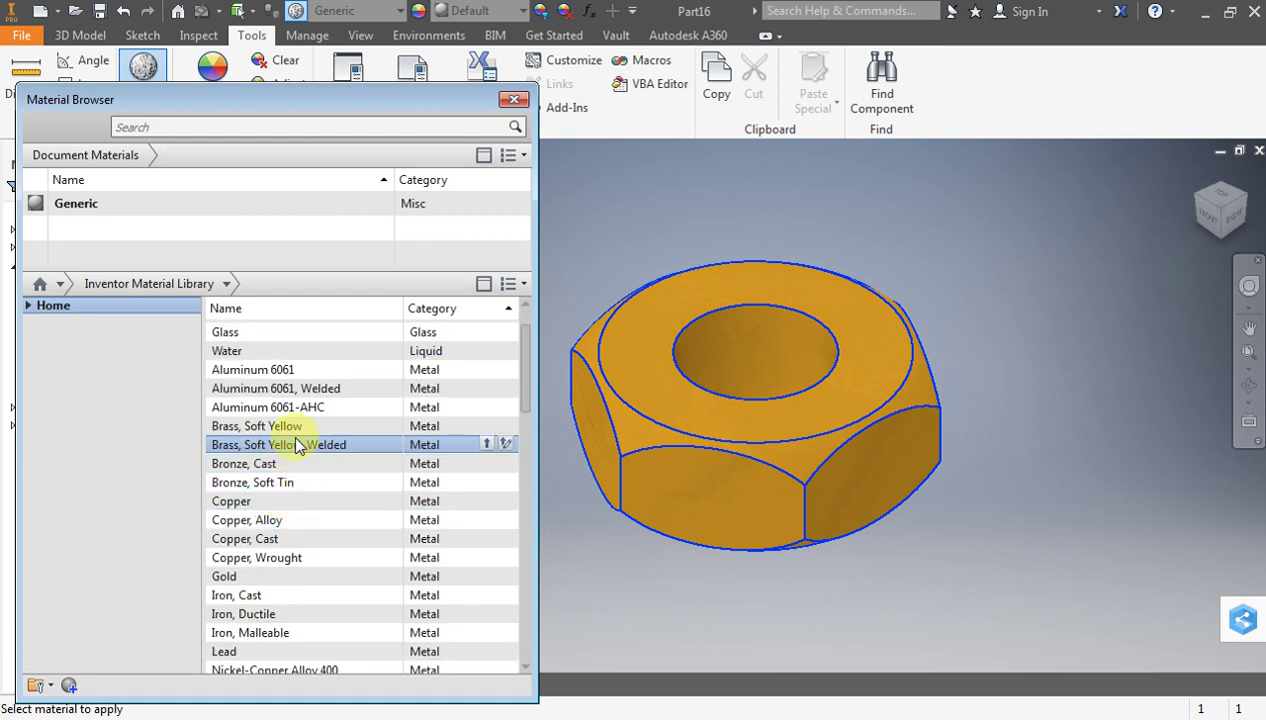
left_click(455, 463)
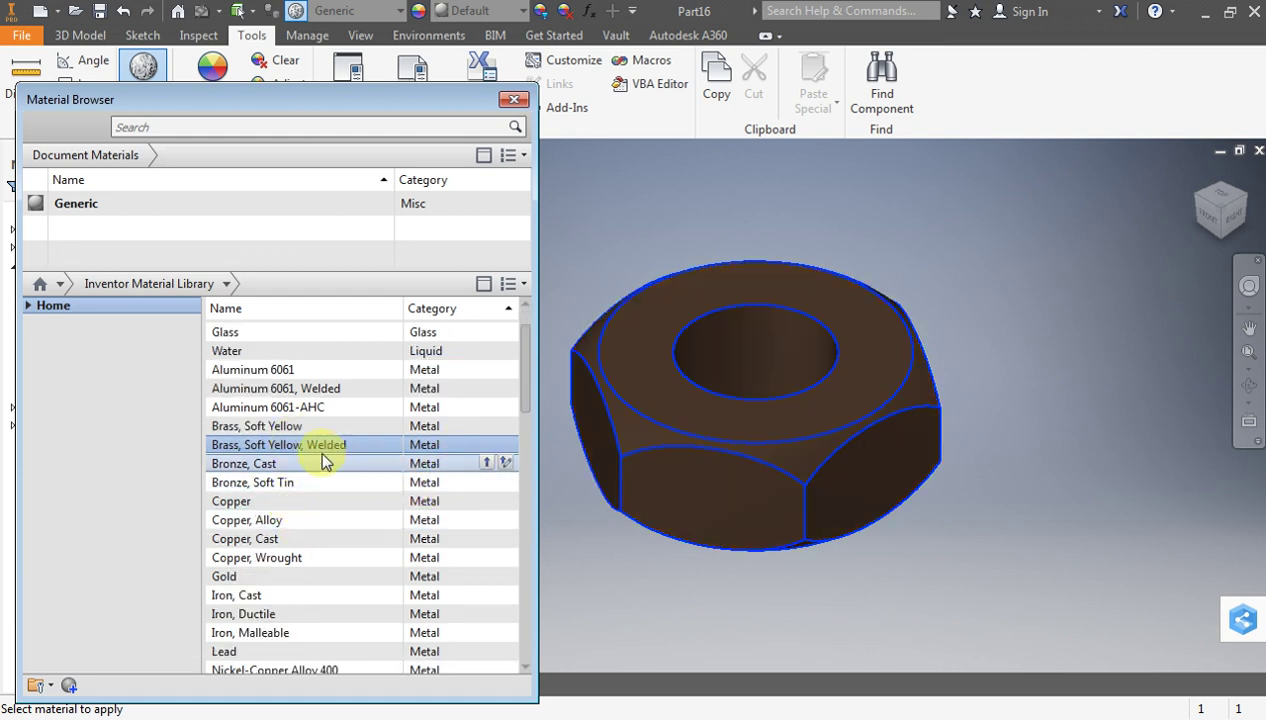
left_click(322, 452)
left_click(488, 427)
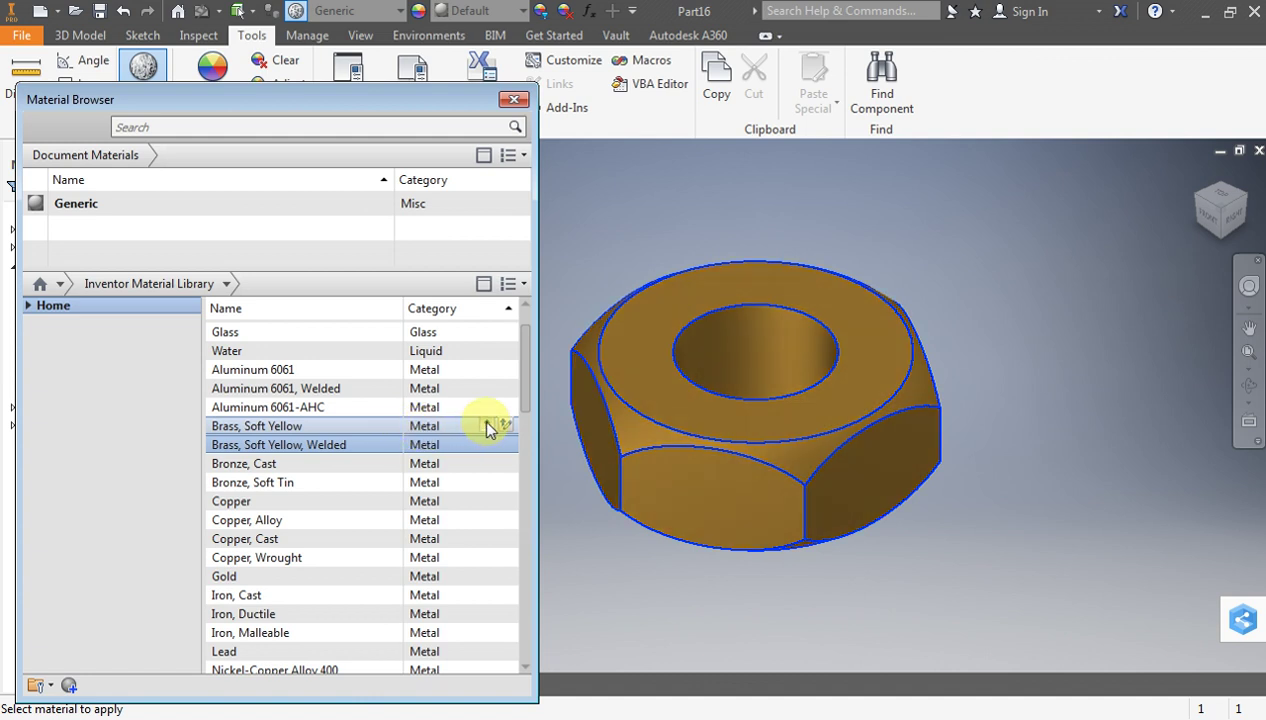
left_click(487, 438)
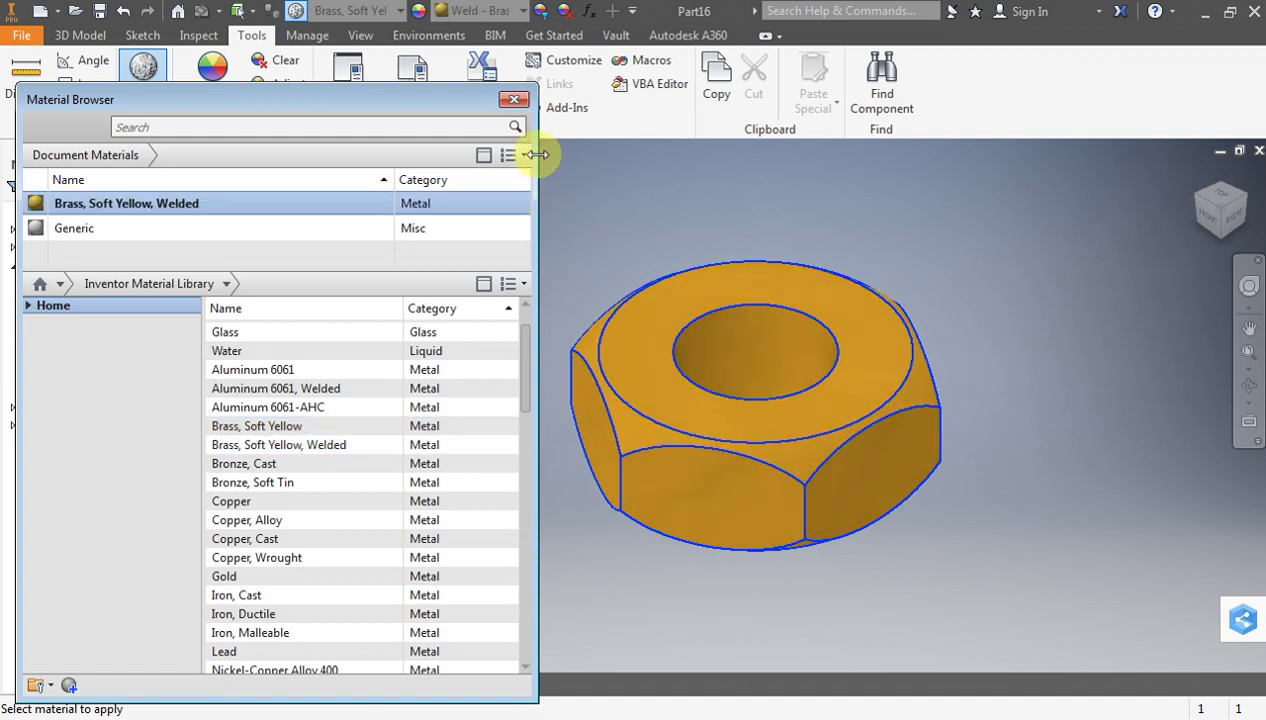
left_click(514, 102)
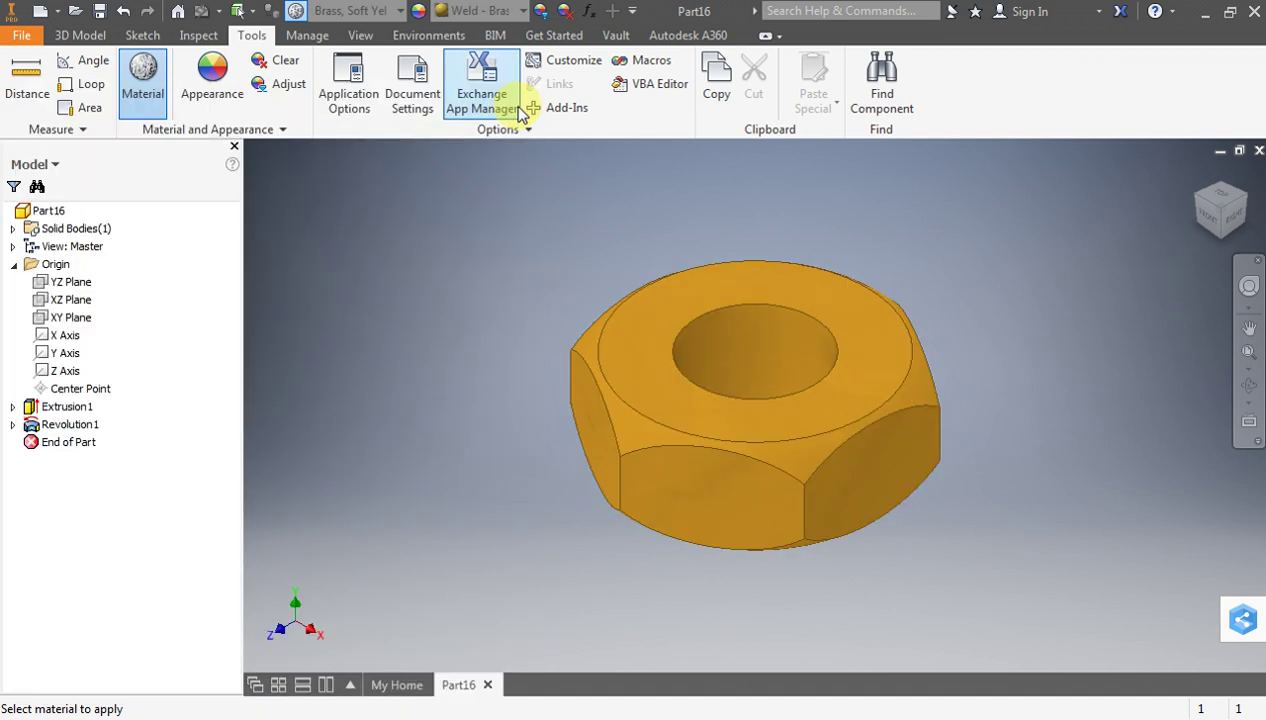
Save the part as Nut M10 in the Plummer Block folder
left_click(100, 11)
type("Nut M10")
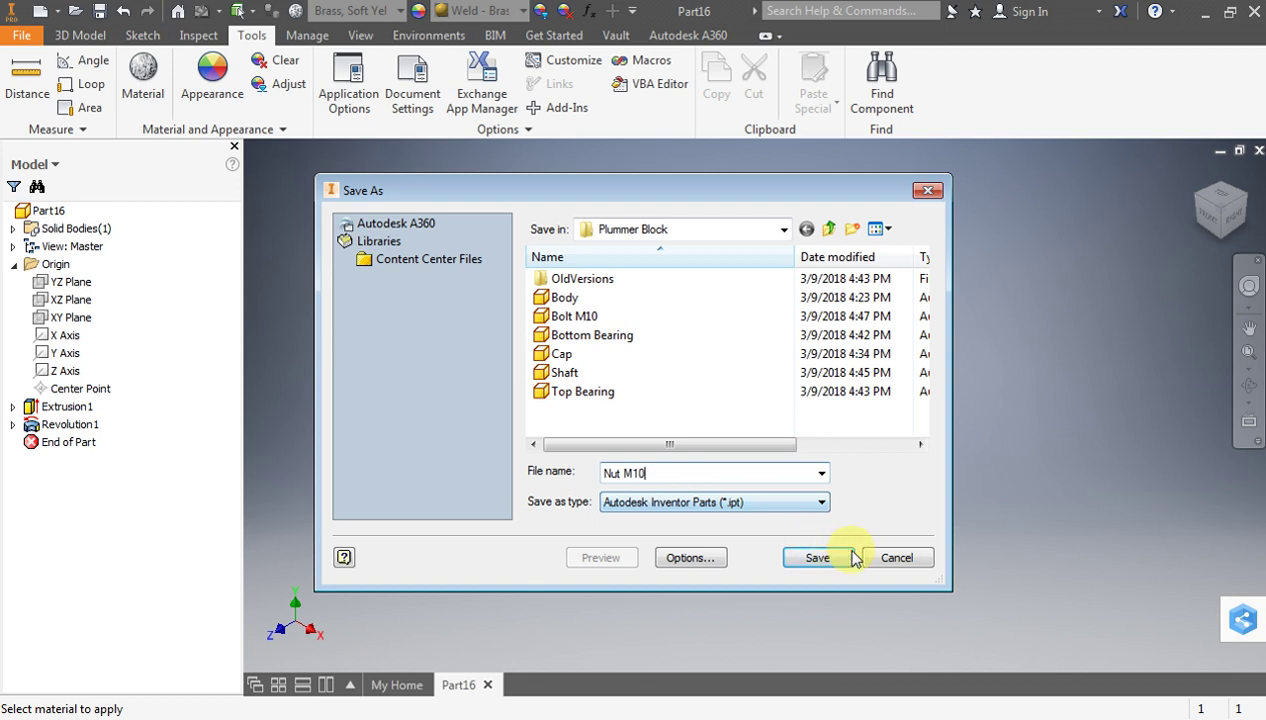
left_click(818, 557)
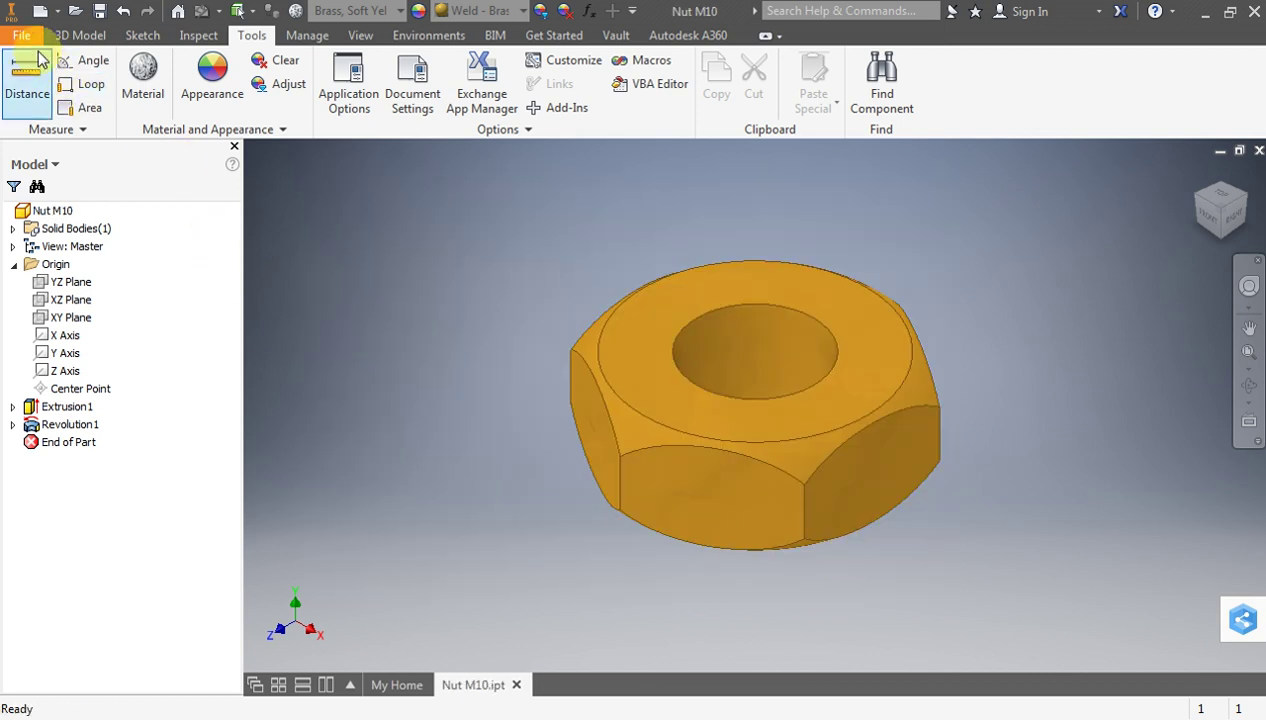
left_click(22, 36)
Save a copy as Luck Nut M10 and thin its extrusion to 5 mm
mouse_move(70, 237)
left_click(292, 124)
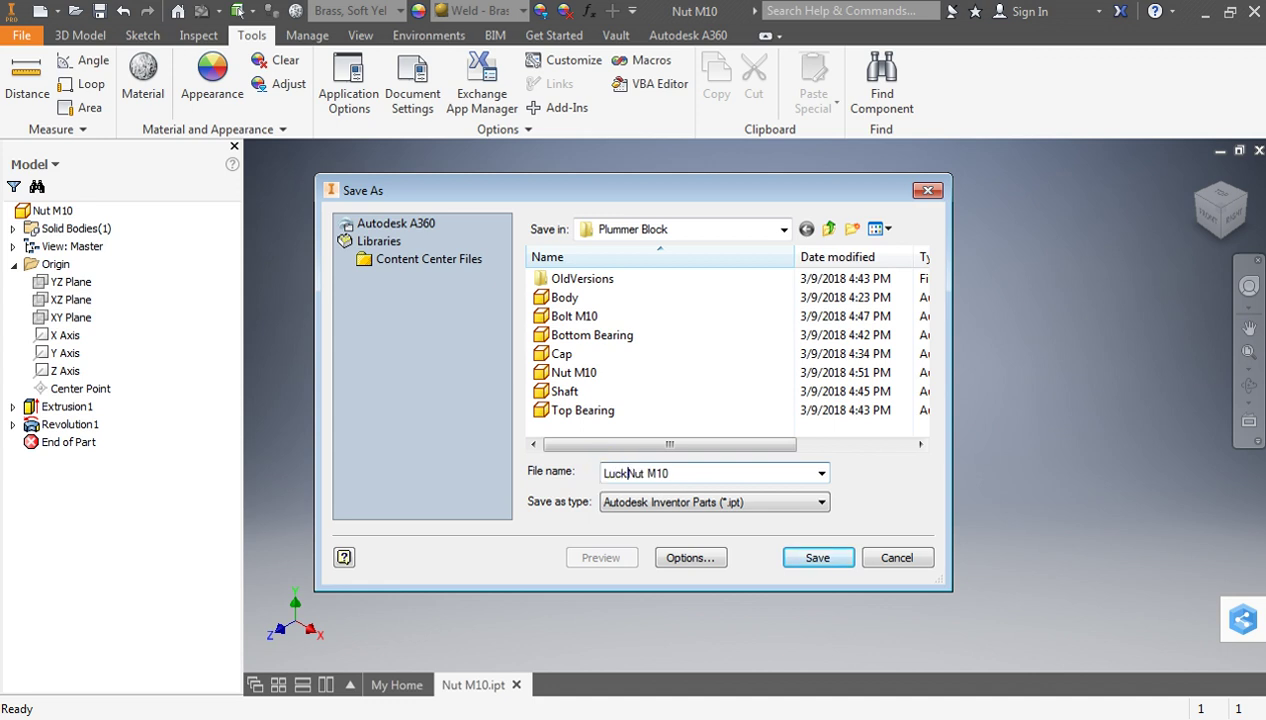
left_click(820, 565)
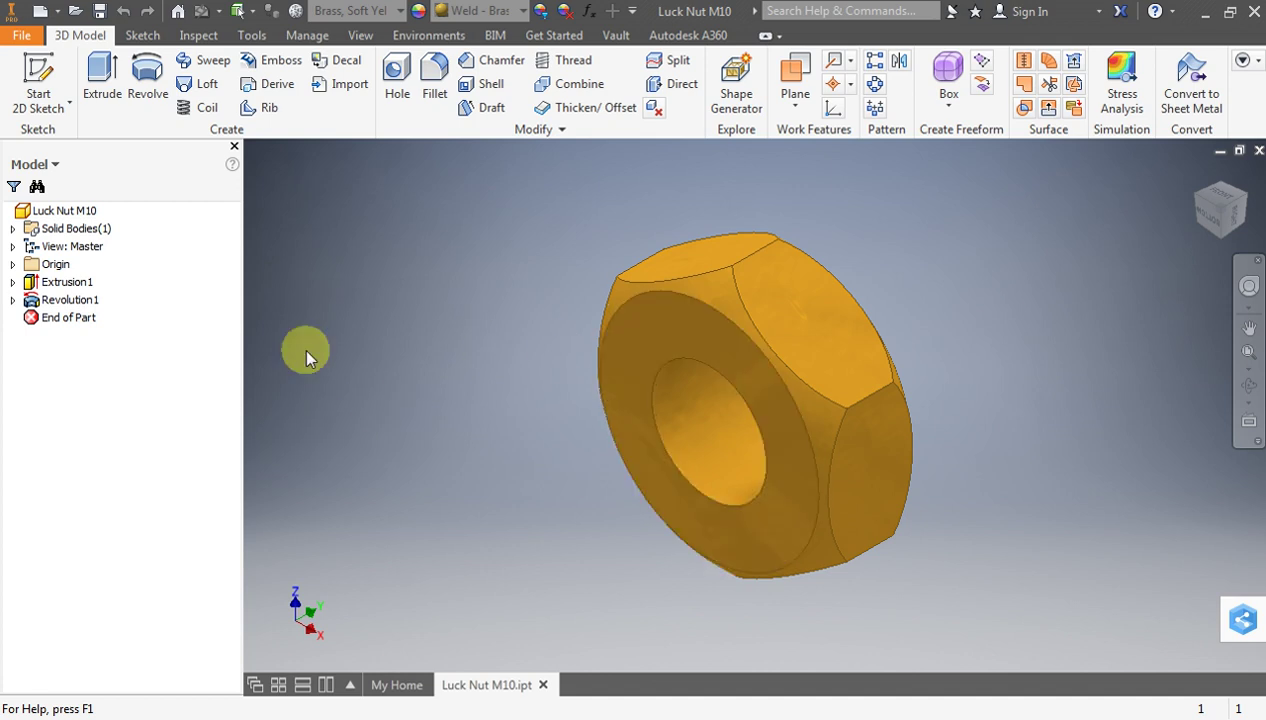
double_click(45, 285)
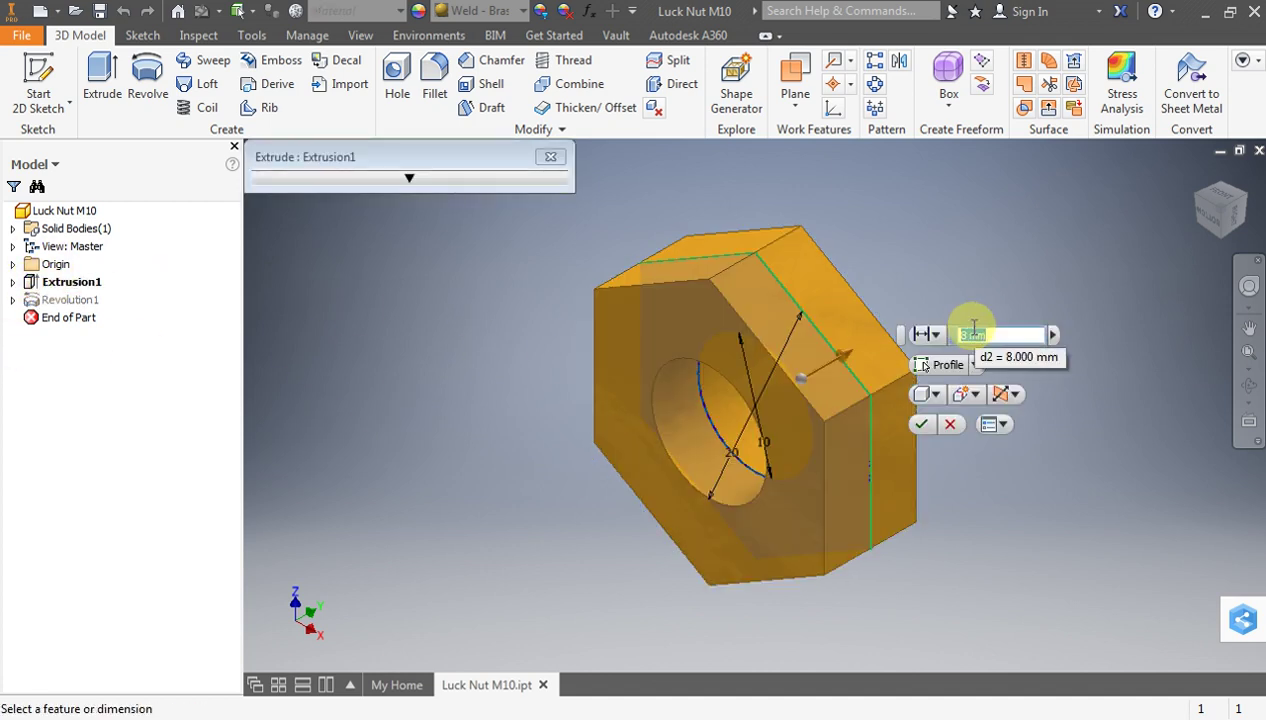
key("Return")
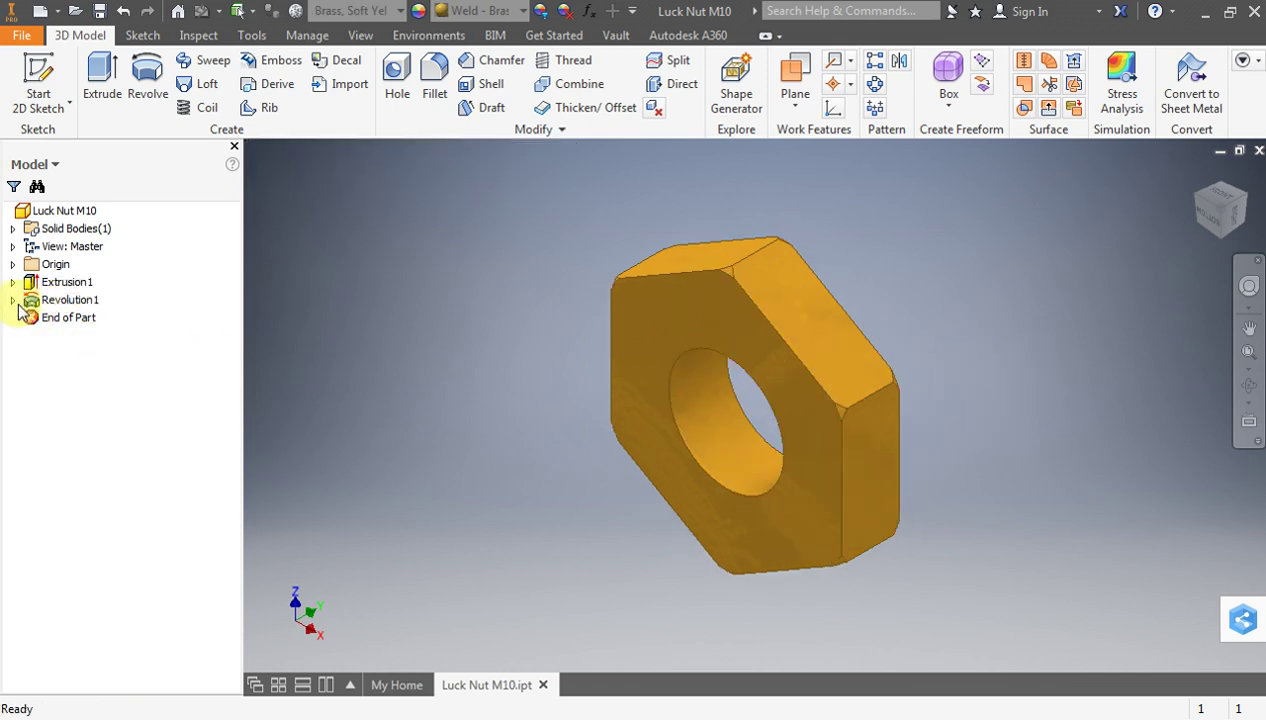
Drag the chamfer sketch's arc inward, rebuild the nut, and close Luck Nut M10
double_click(75, 318)
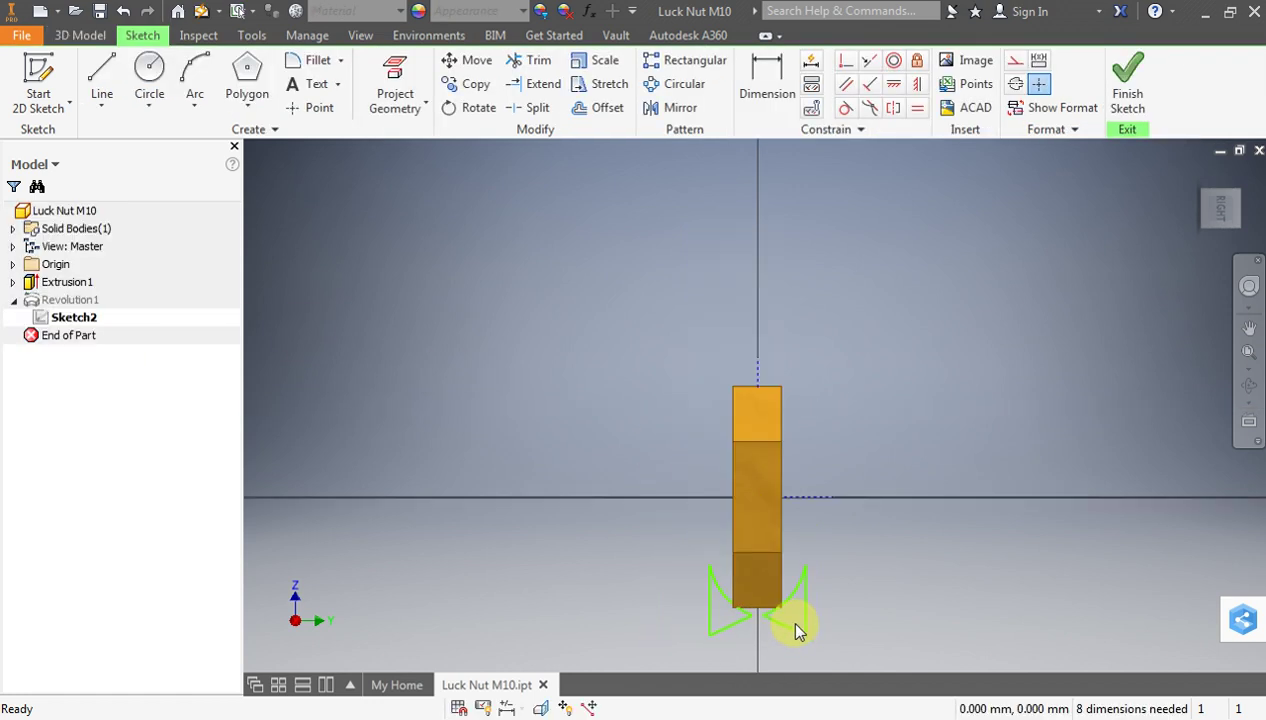
left_click_drag(800, 562, 778, 556)
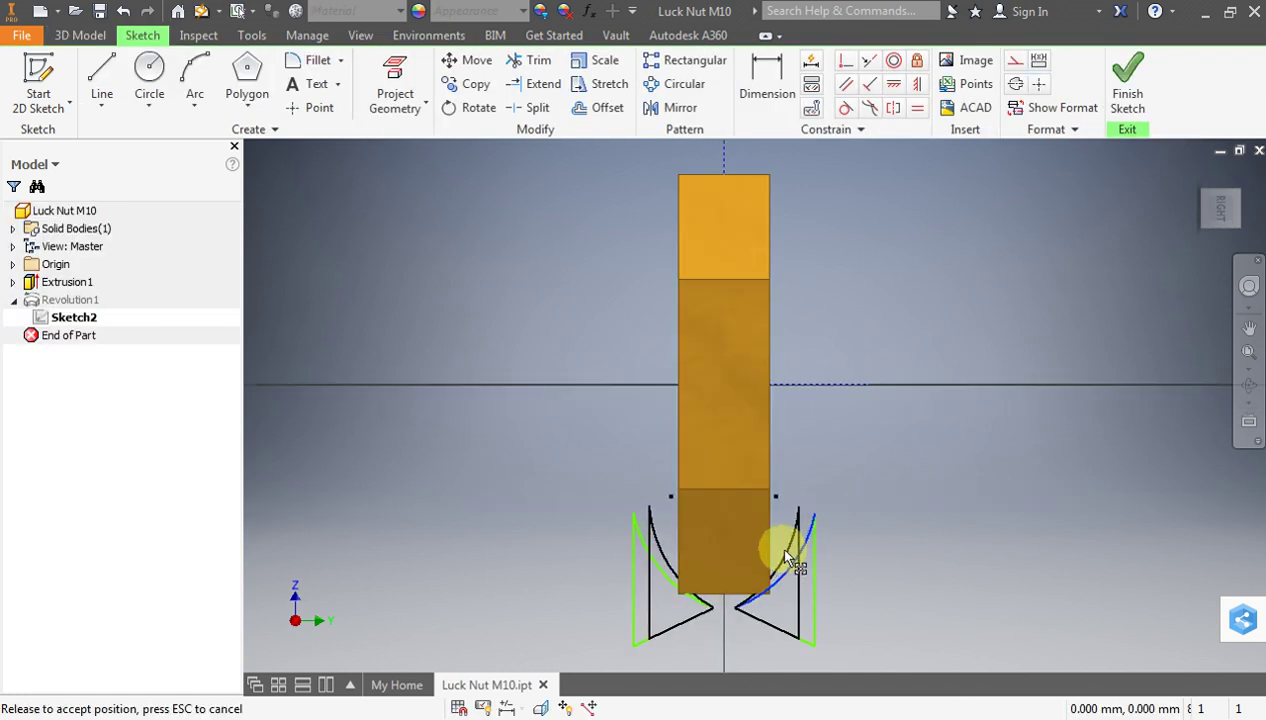
left_click_drag(770, 547, 770, 547)
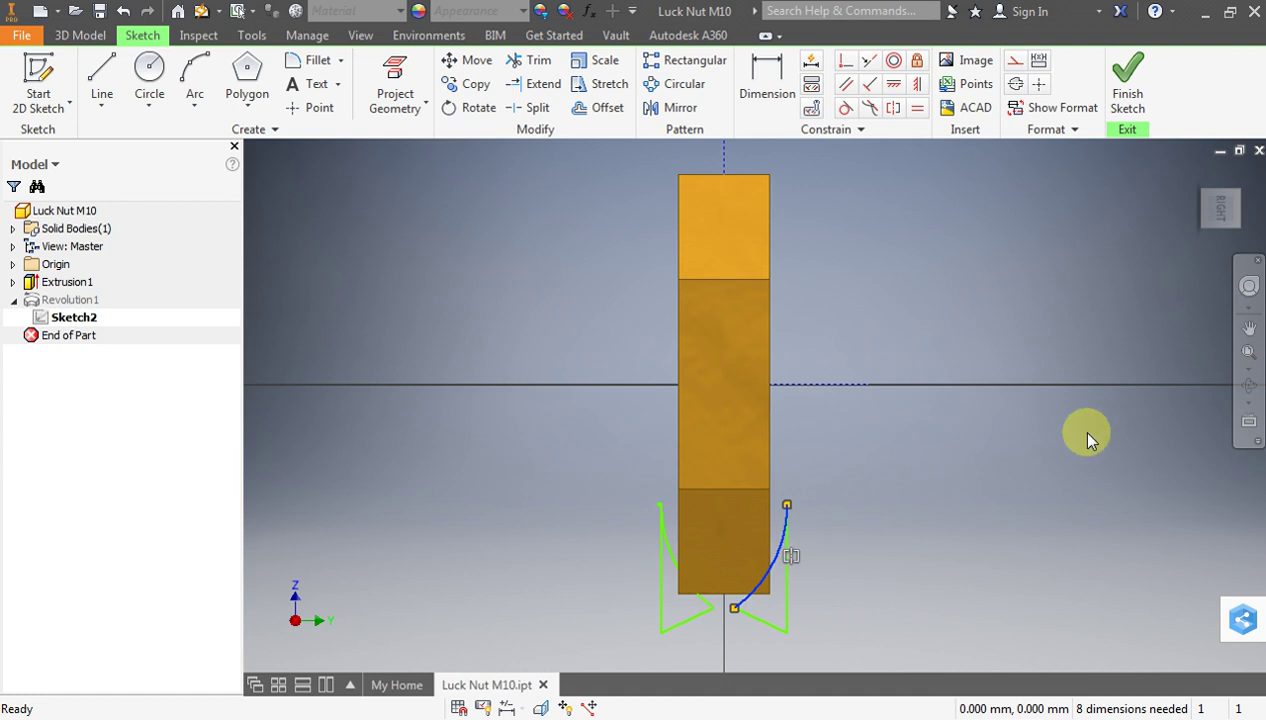
left_click(1128, 90)
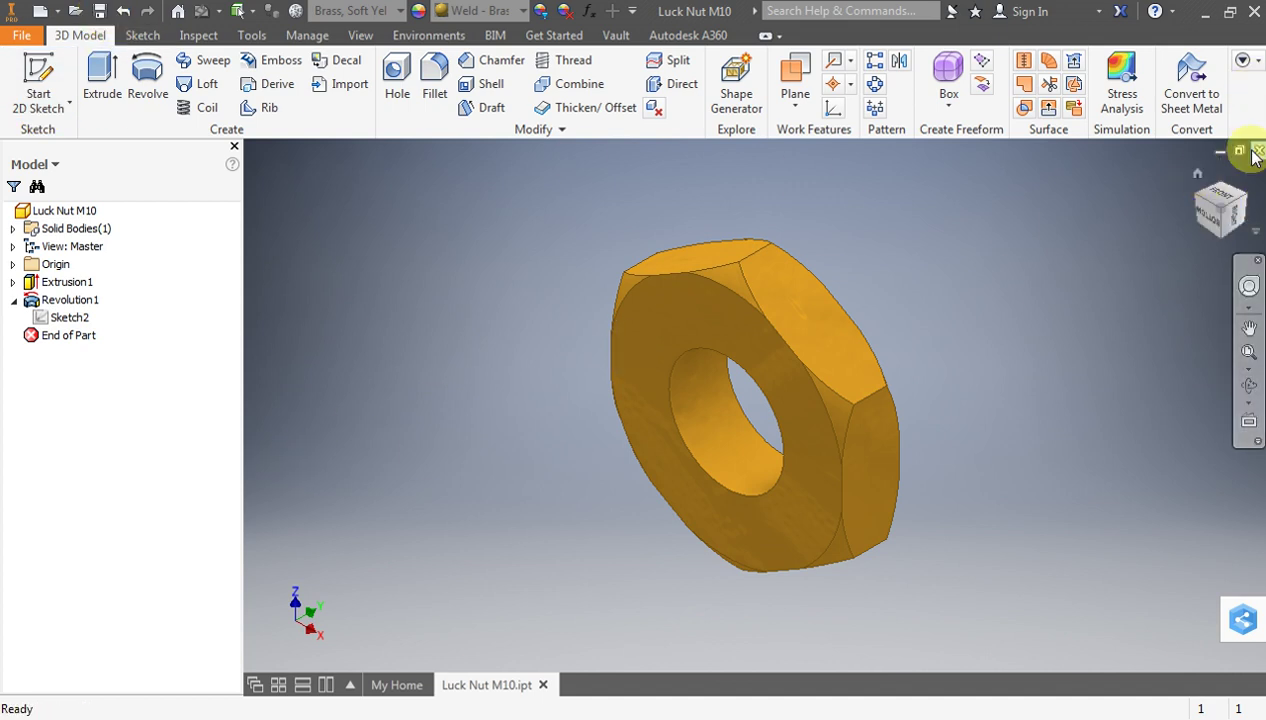
left_click(1257, 151)
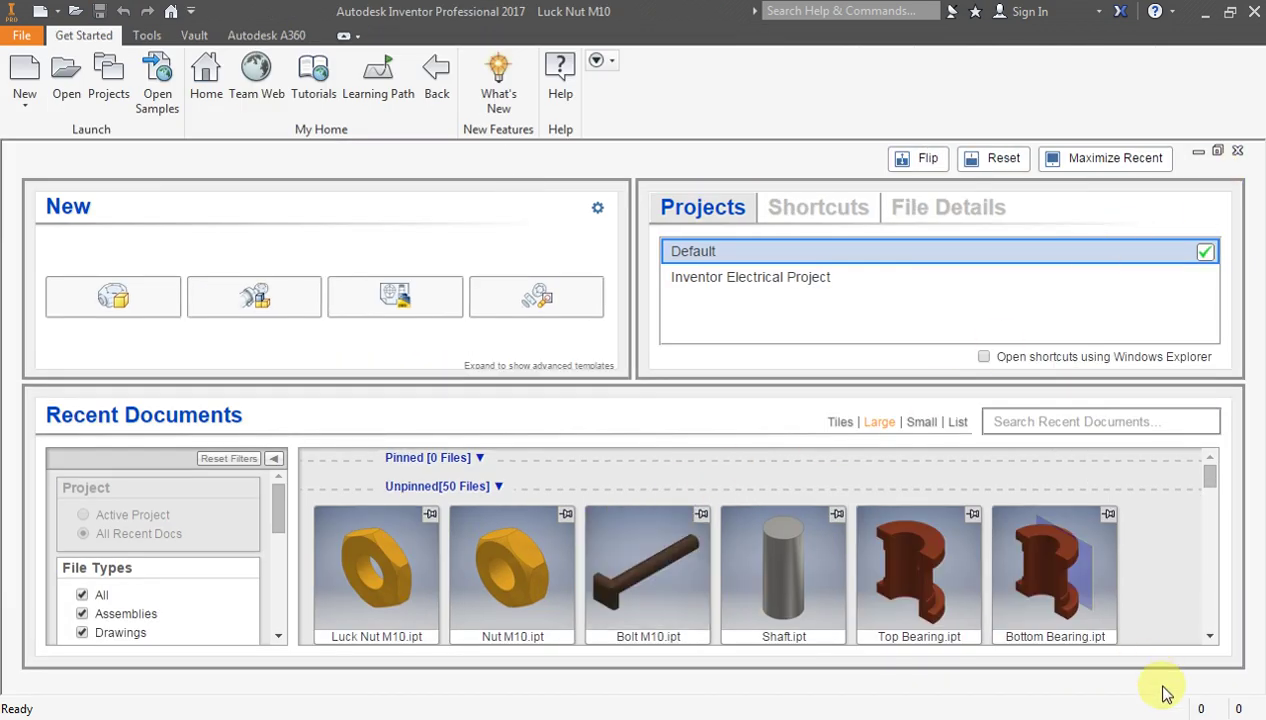
Start a new assembly document
left_click(1120, 718)
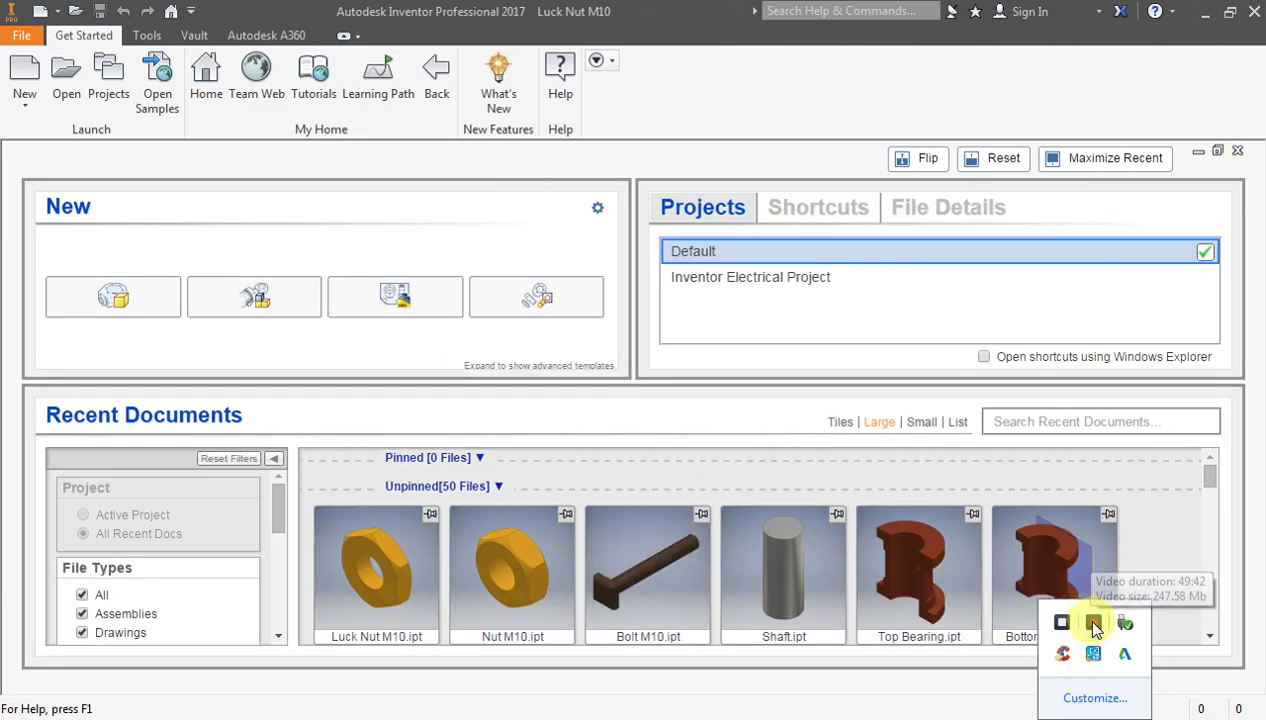
left_click(928, 695)
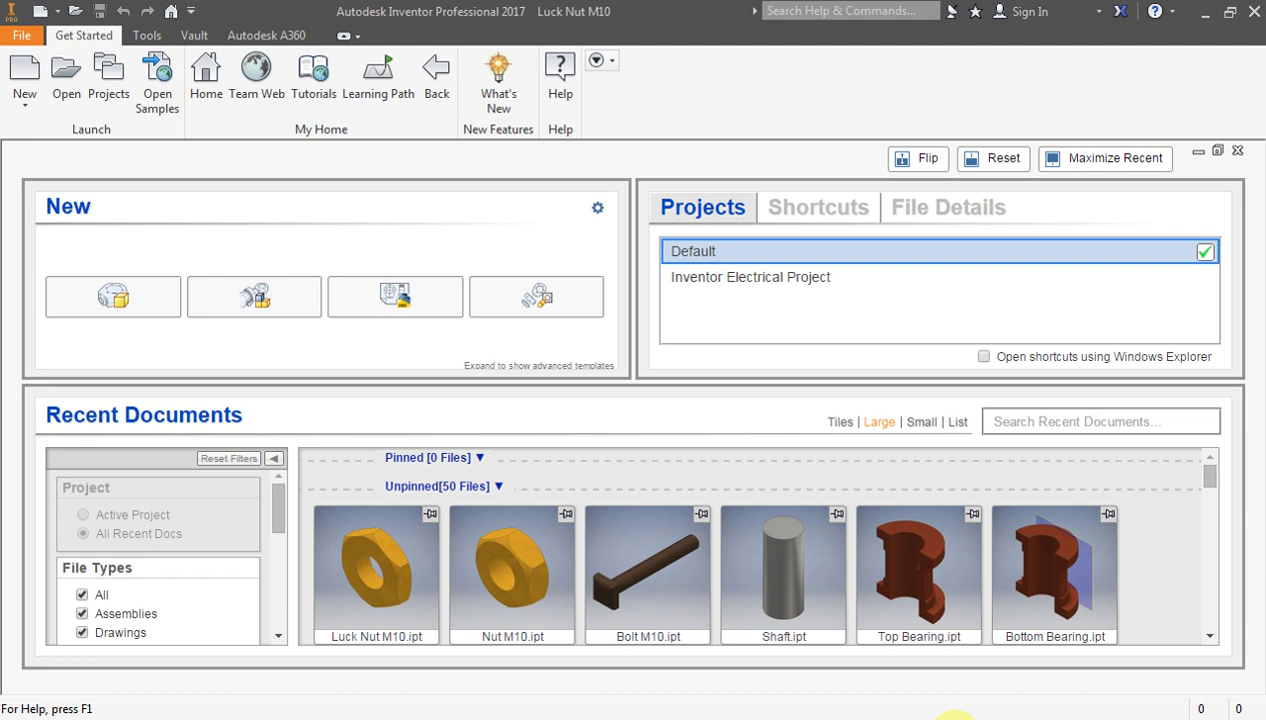
left_click(229, 305)
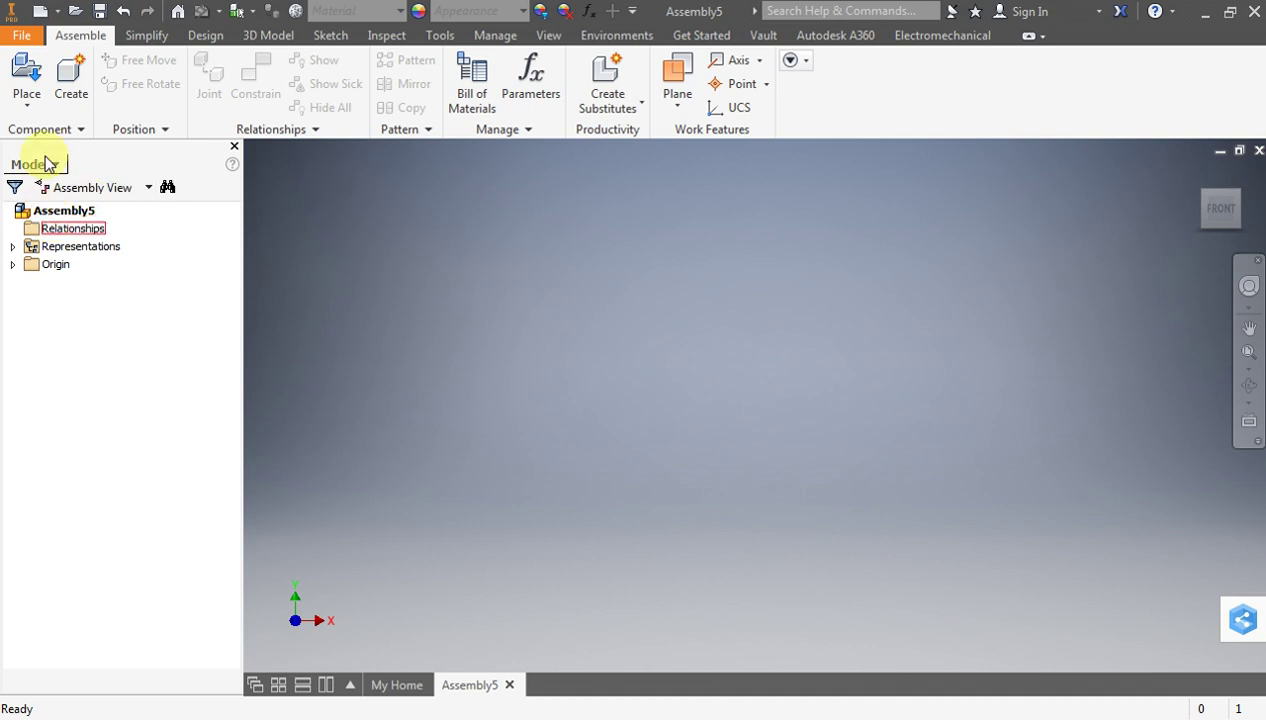
Place one Body part from Mechine Drawing > Plummer Block into the assembly
left_click(27, 100)
left_click(50, 137)
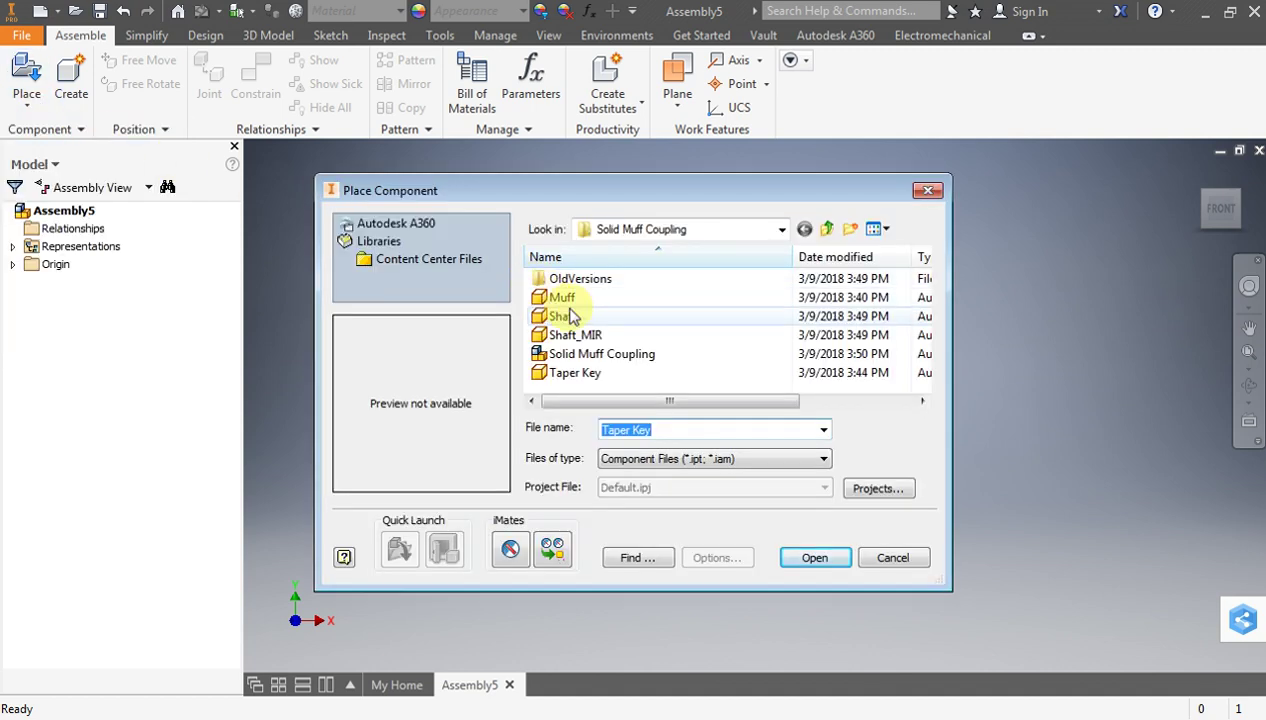
left_click(828, 229)
left_click(632, 316)
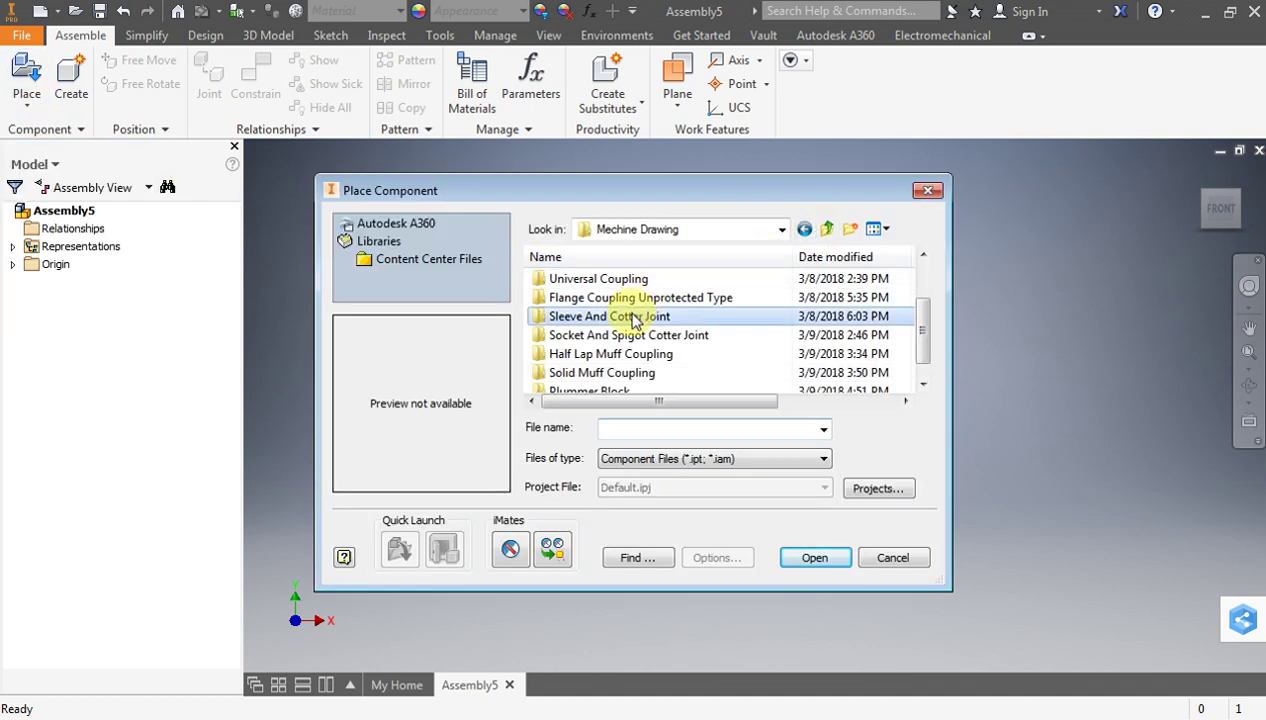
scroll(636, 319, "down", 1)
double_click(605, 373)
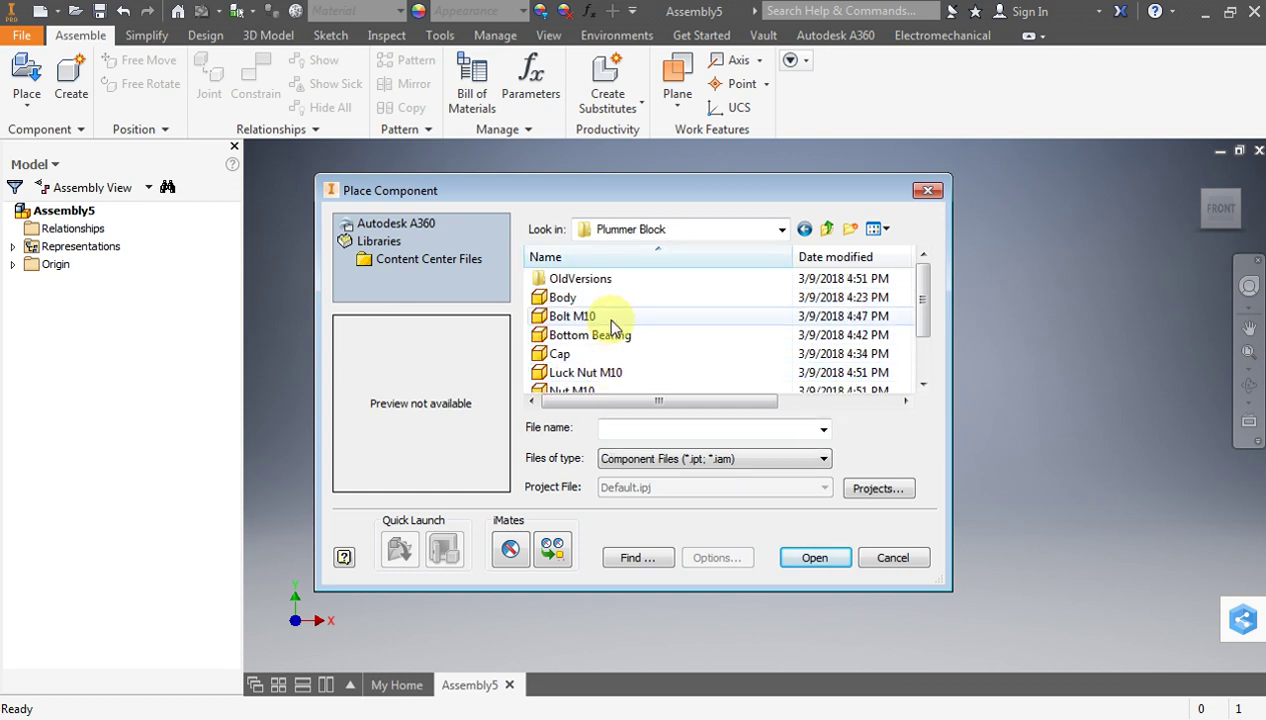
scroll(600, 330, "down", 1)
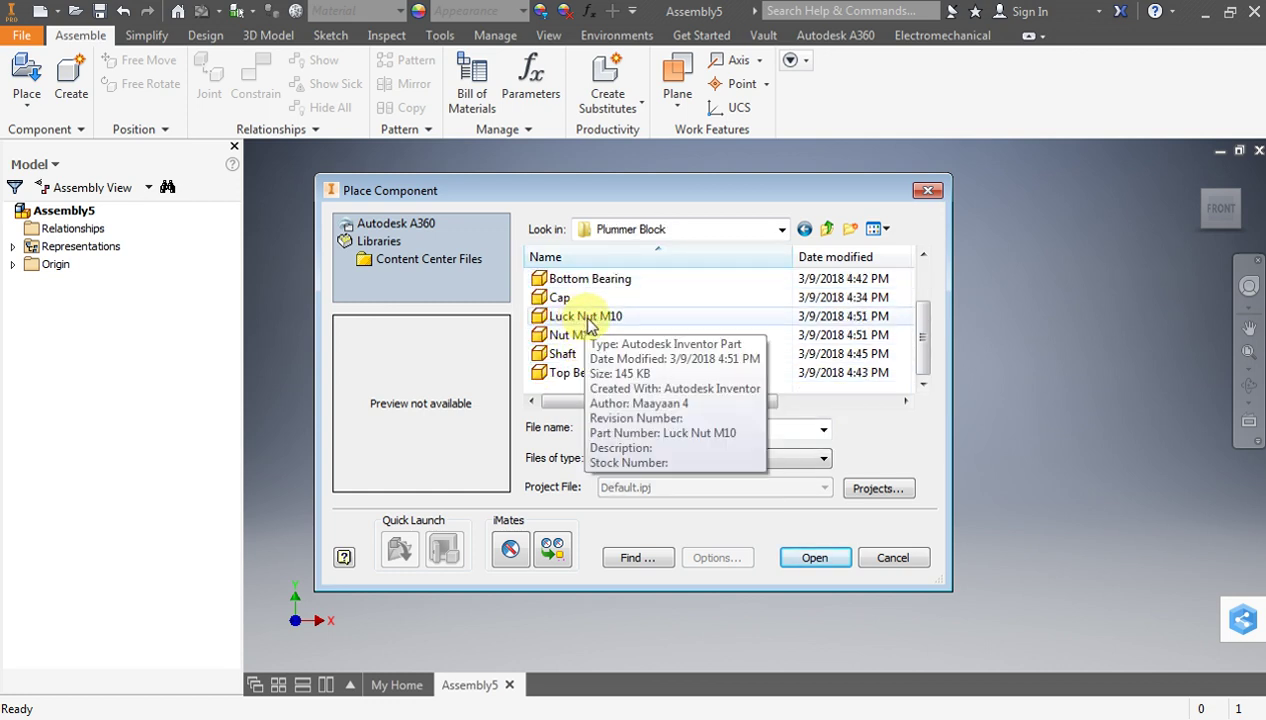
scroll(580, 325, "up", 1)
left_click(564, 297)
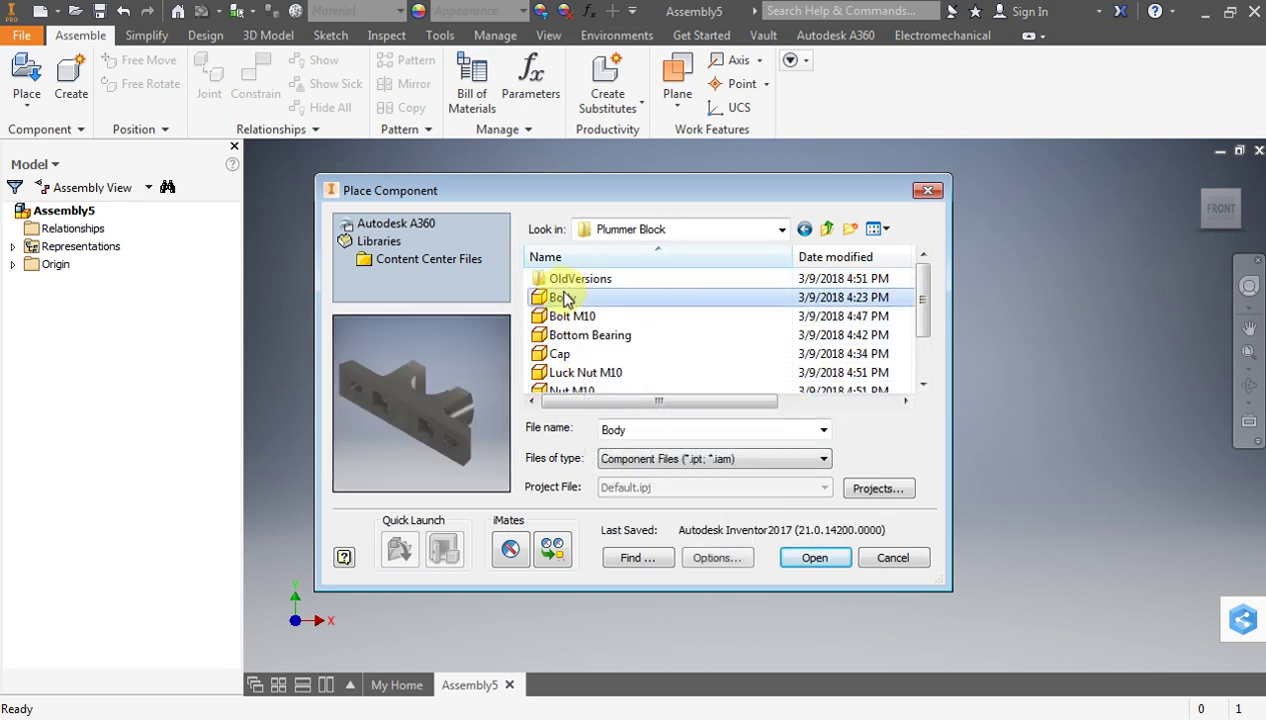
left_click(812, 557)
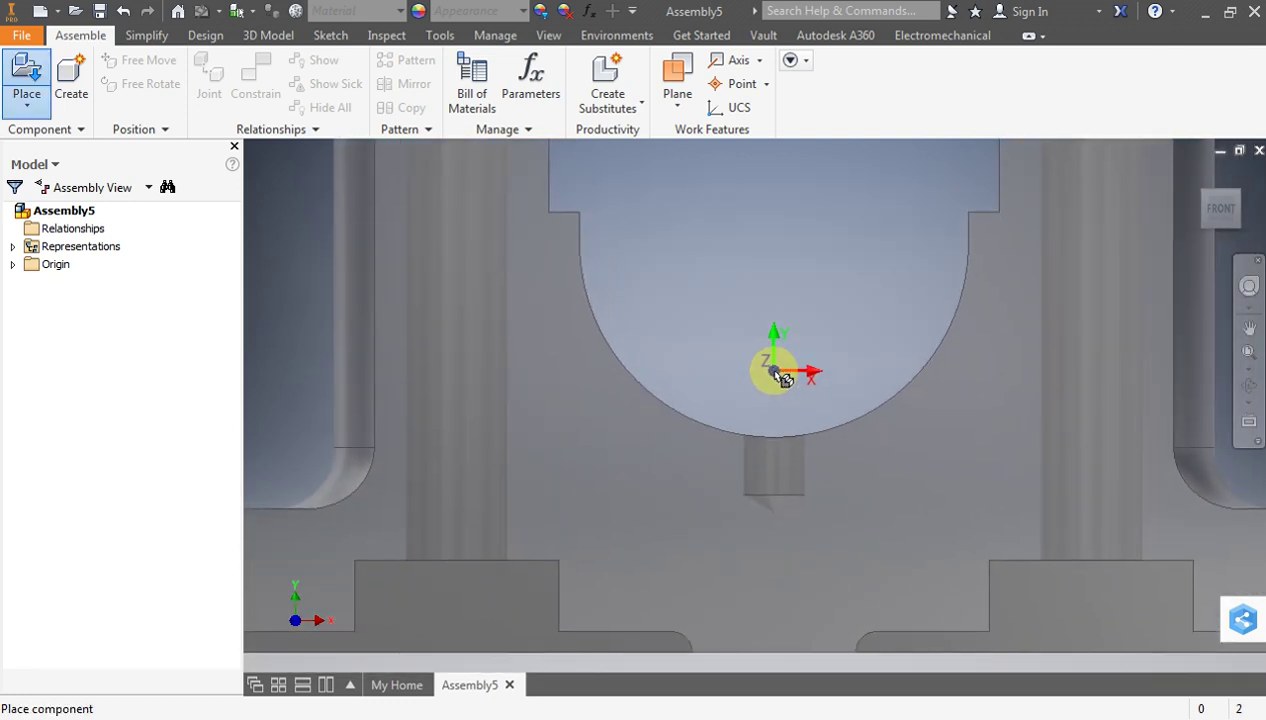
left_click(775, 375)
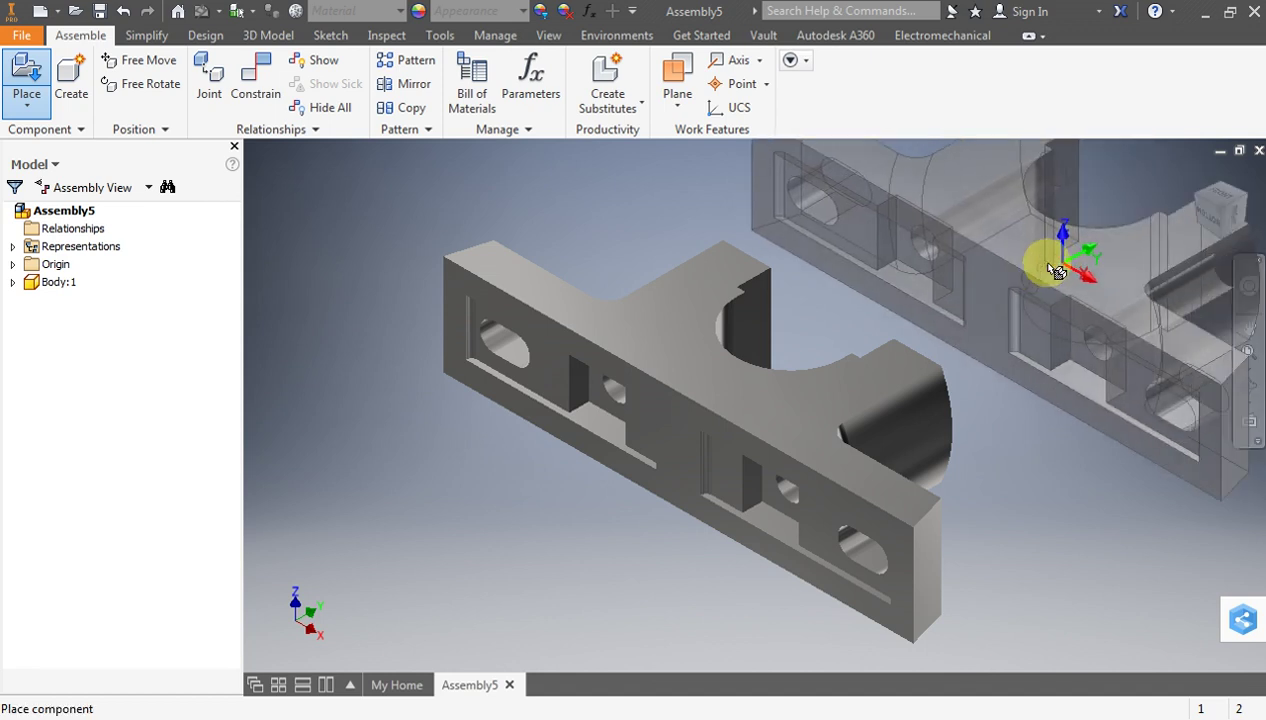
key("Escape")
Orbit the Body, then view it from the Front and the isometric Home view
mouse_move(1209, 203)
left_mouse_down()
mouse_move(1222, 212)
mouse_move(1209, 204)
left_mouse_up()
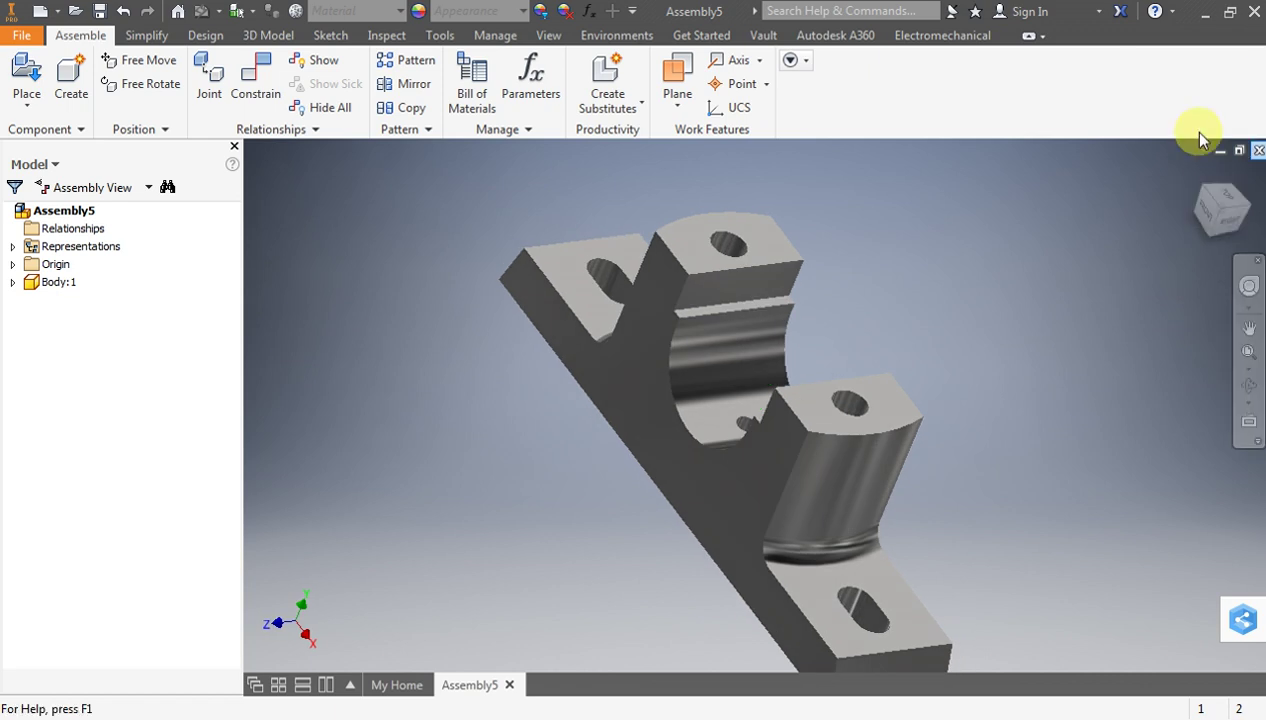
left_click(1210, 197)
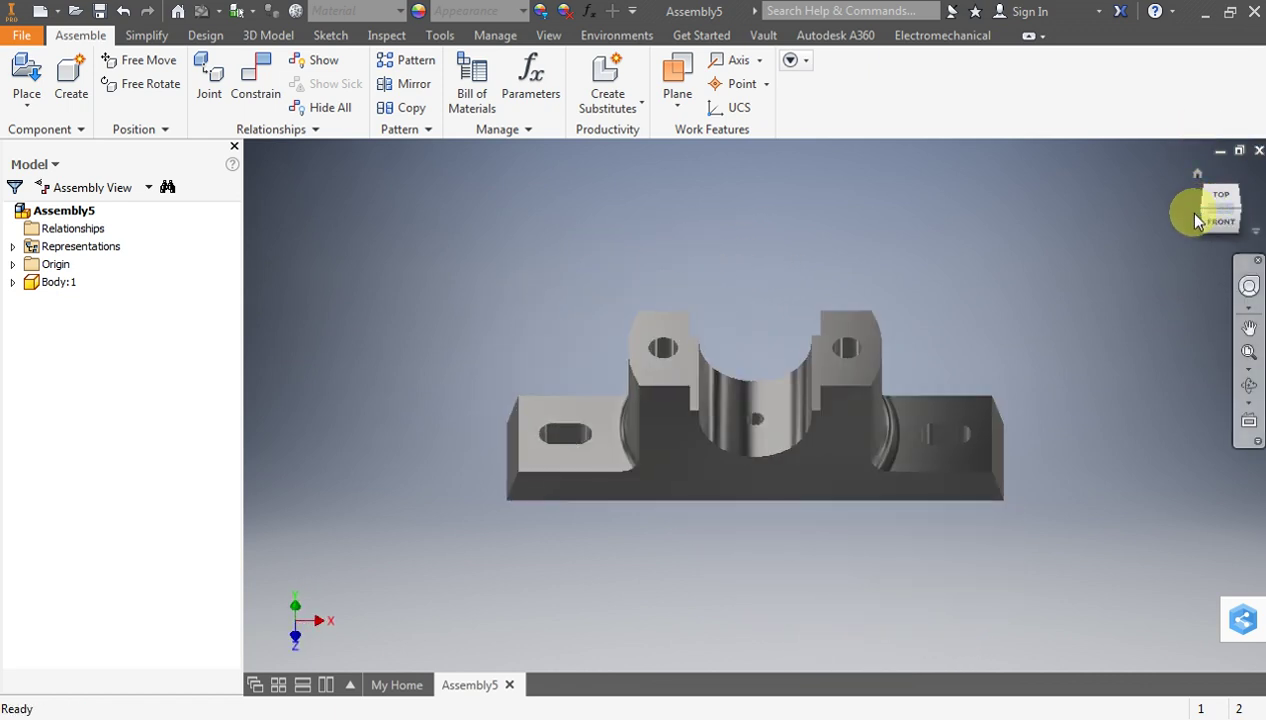
left_click(1238, 218)
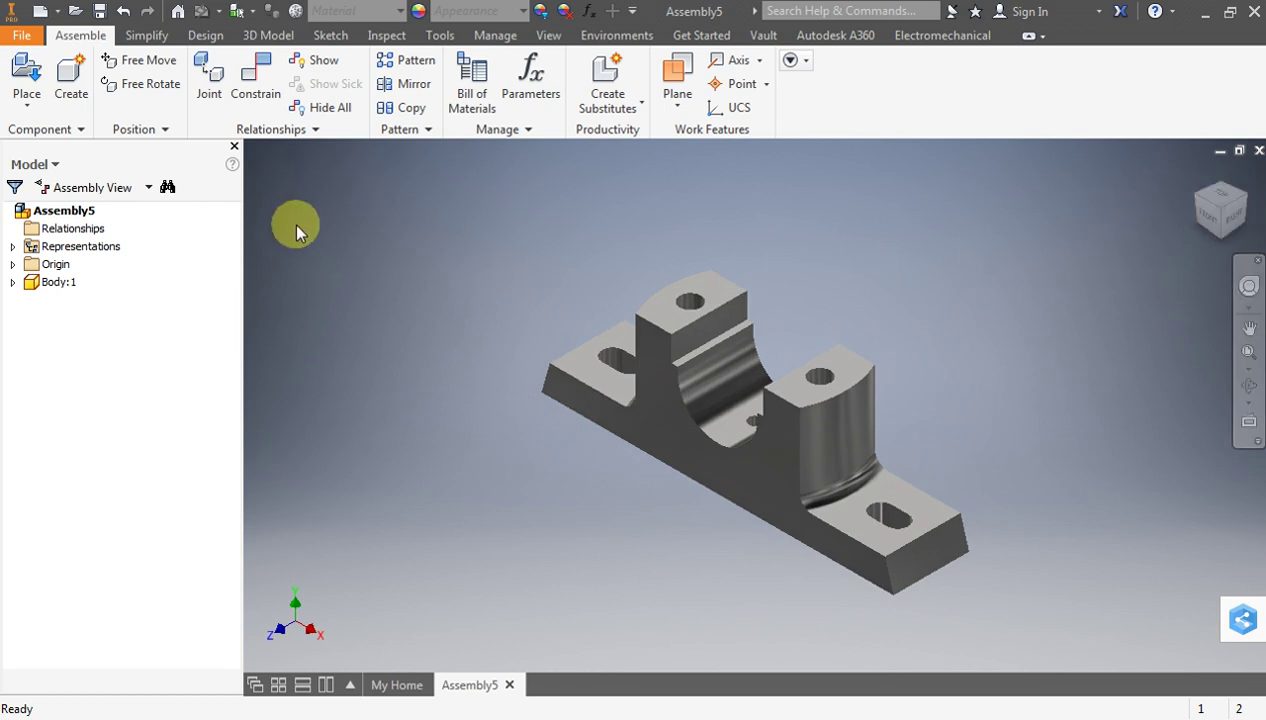
left_click(27, 100)
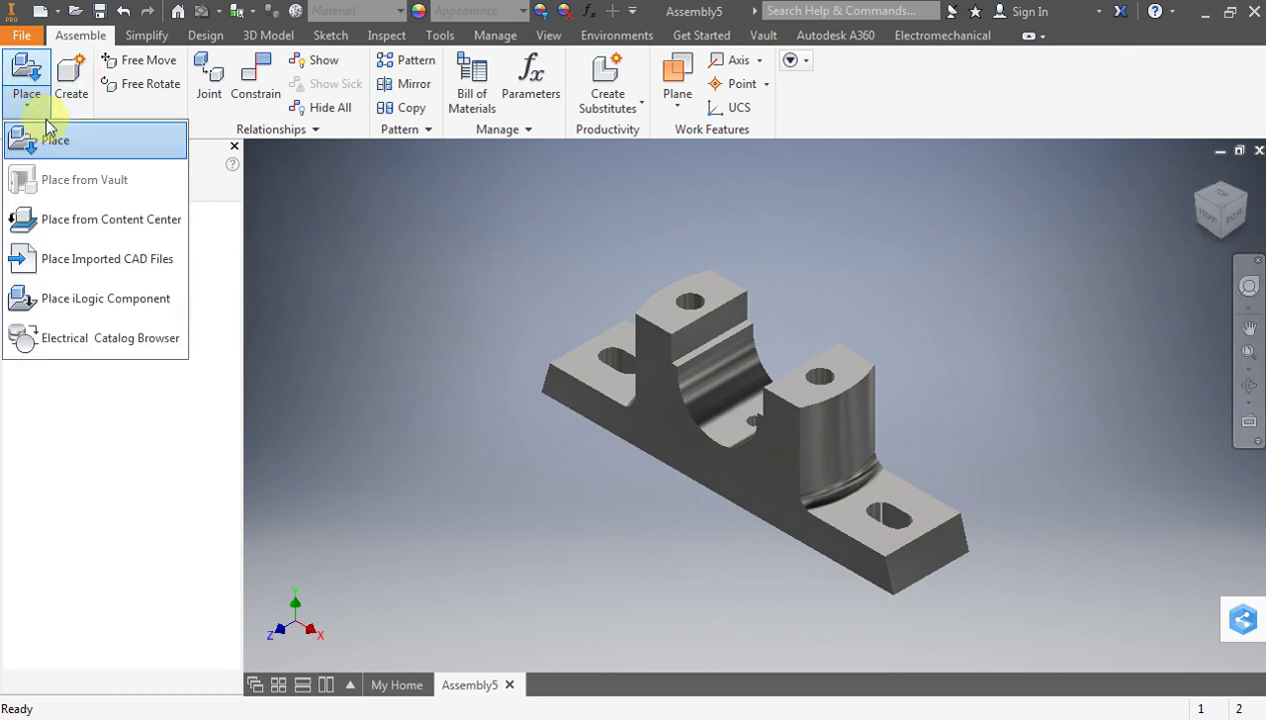
Place the Bottom Bearing beside the Body, rotated 90° about Z twice
left_click(48, 130)
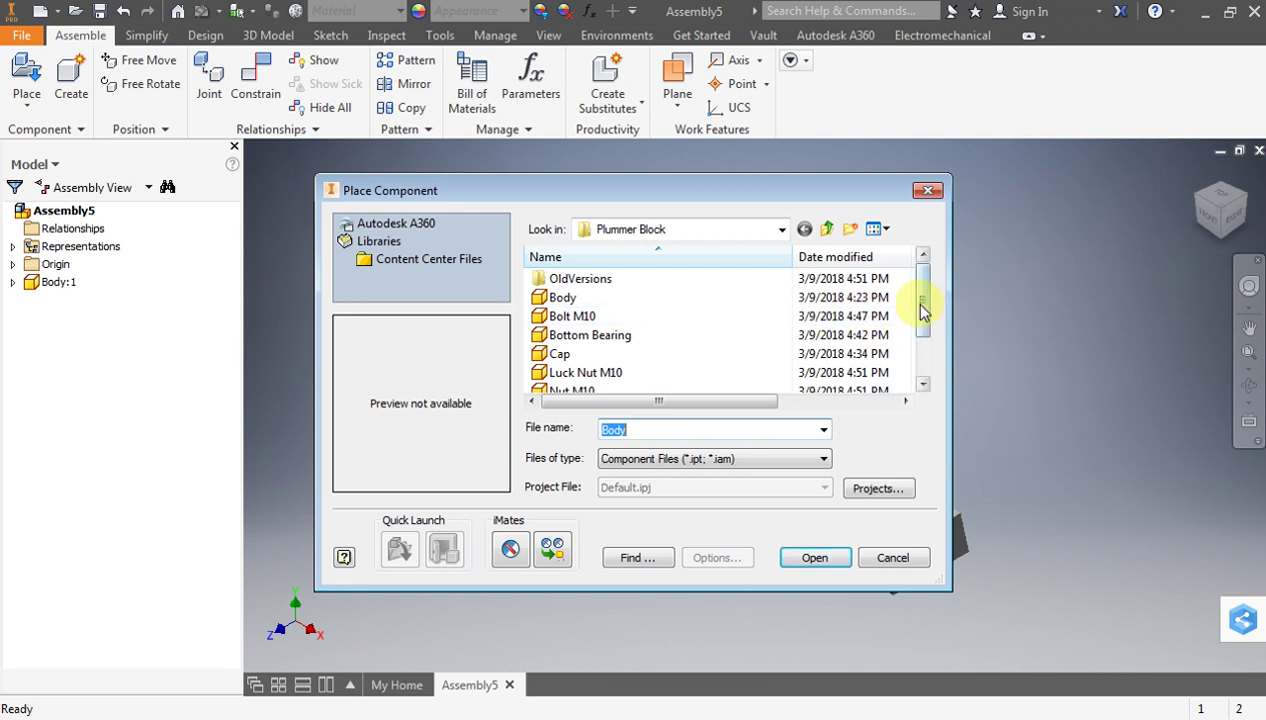
left_click_drag(922, 309, 925, 345)
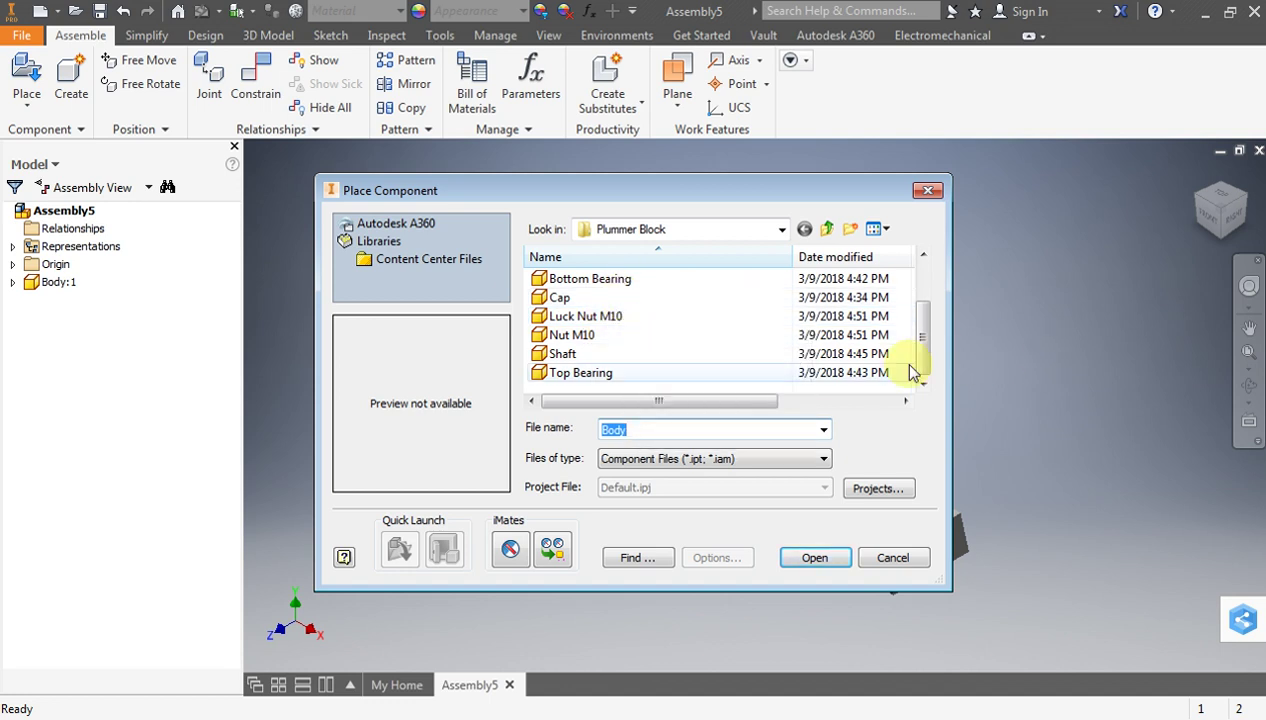
left_click(625, 280)
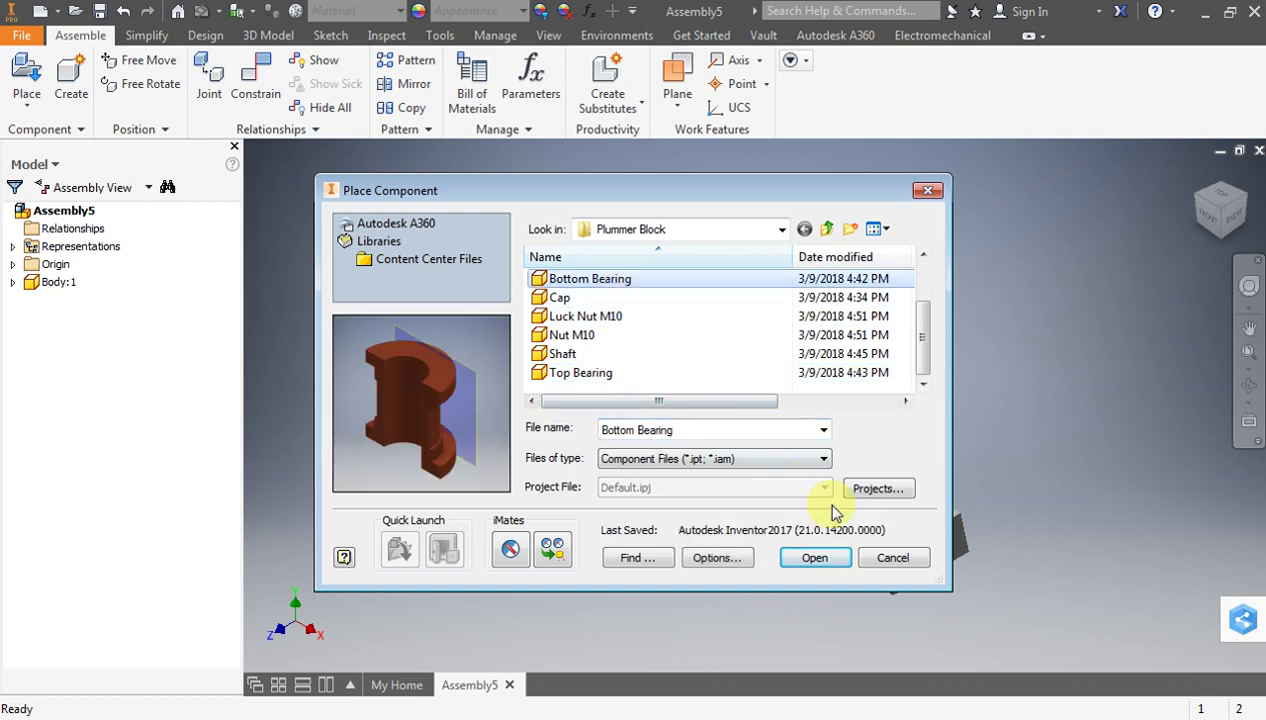
left_click(815, 557)
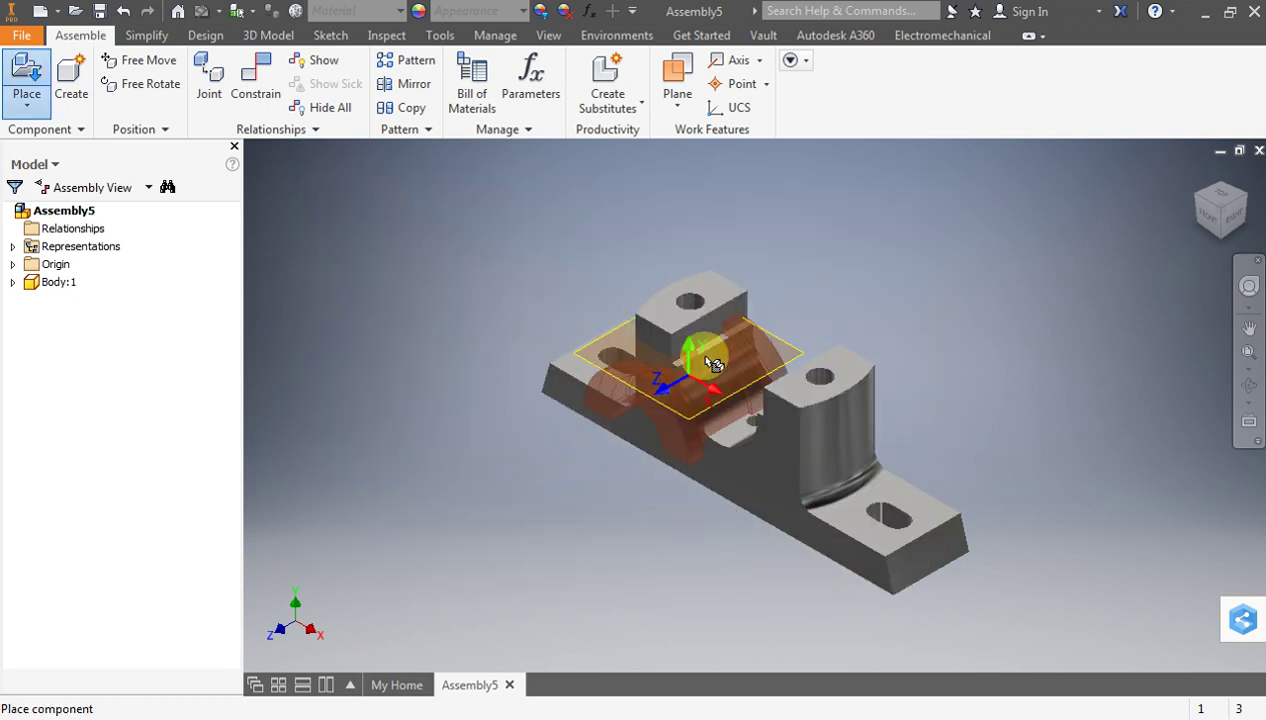
right_click(828, 275)
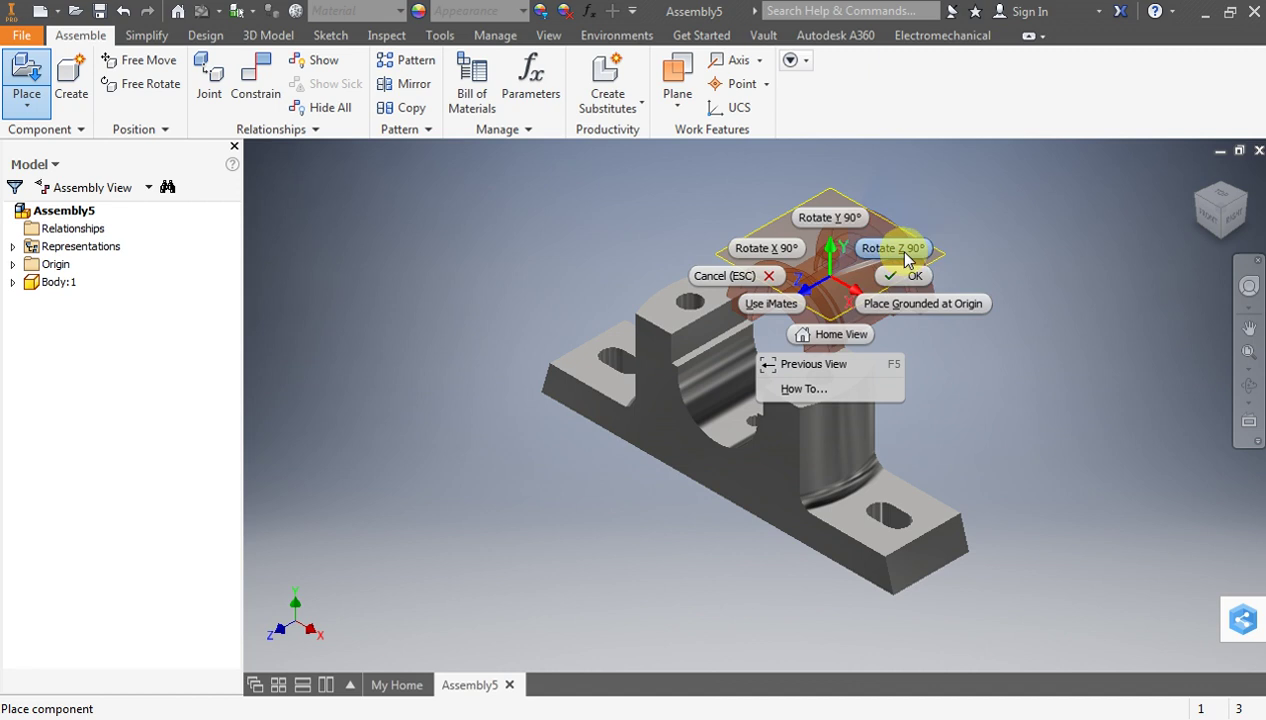
left_click(905, 257)
right_click(908, 256)
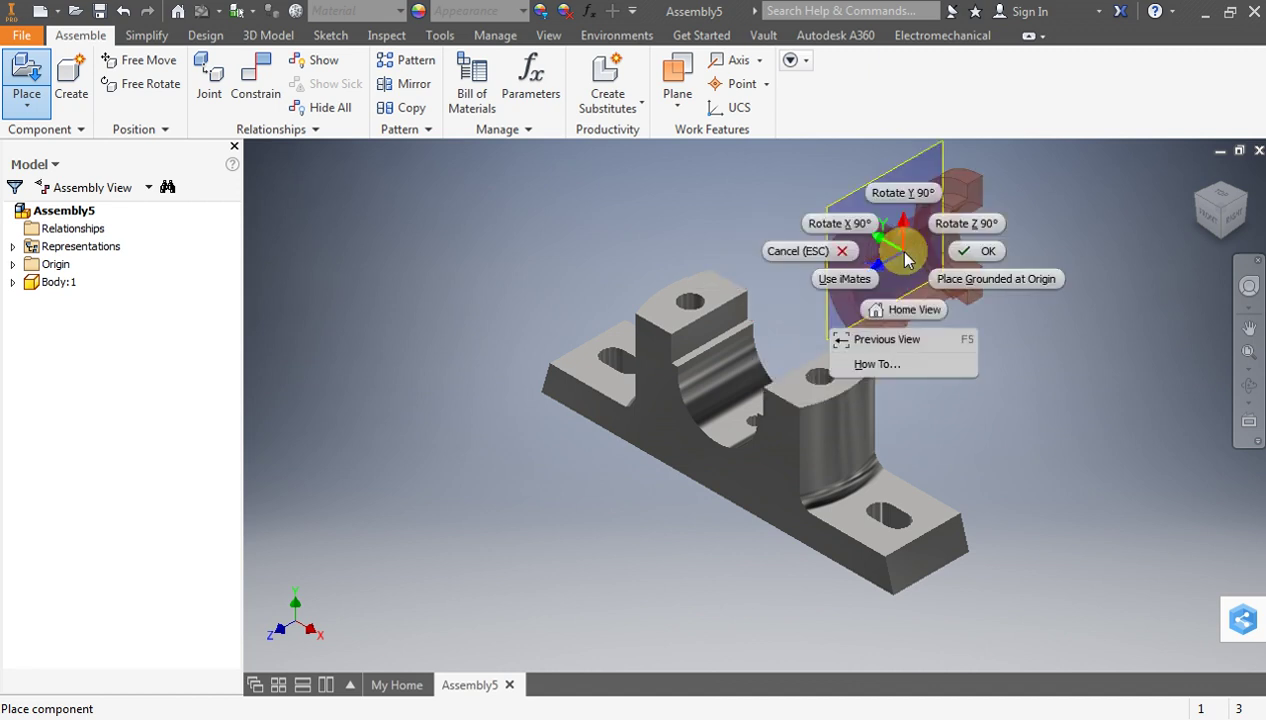
left_click(984, 230)
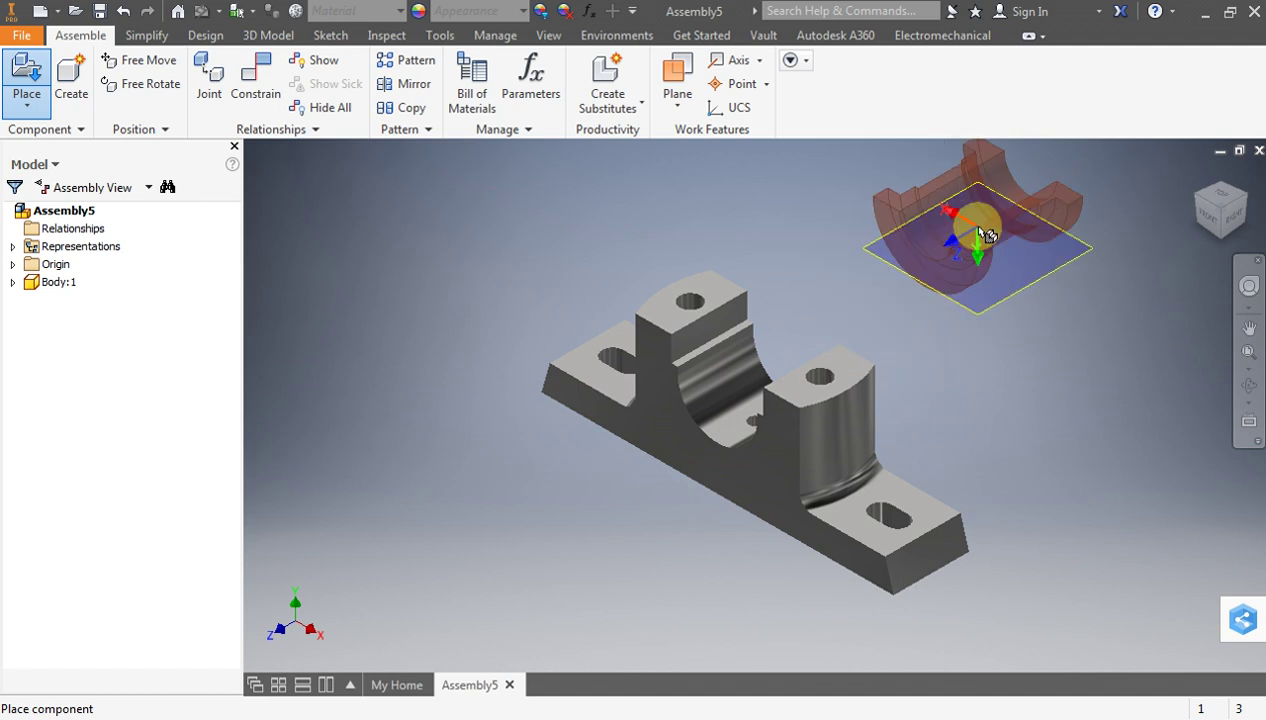
left_click(958, 273)
key("Escape")
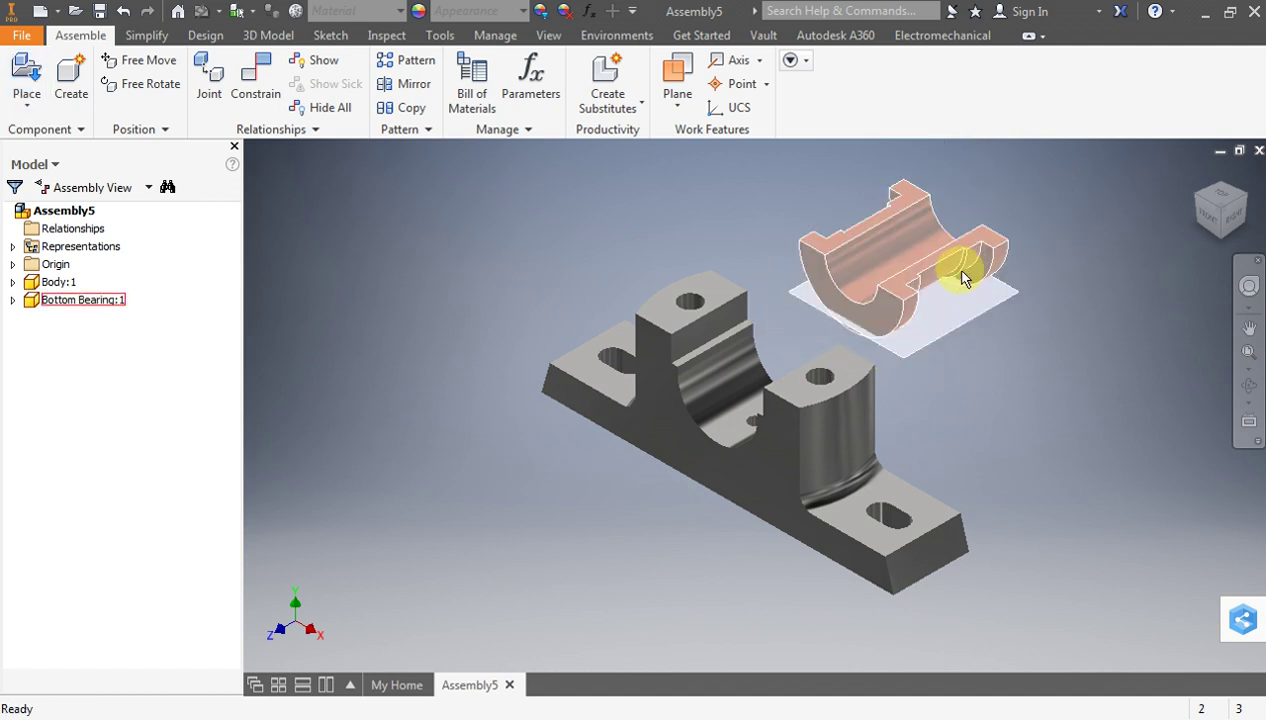
Expand Origin under Body:1 and Bottom Bearing:1 and inspect the bearing's Work Plane1
scroll(955, 294, "up", 3)
scroll(905, 310, "down", 2)
scroll(905, 310, "down", 2)
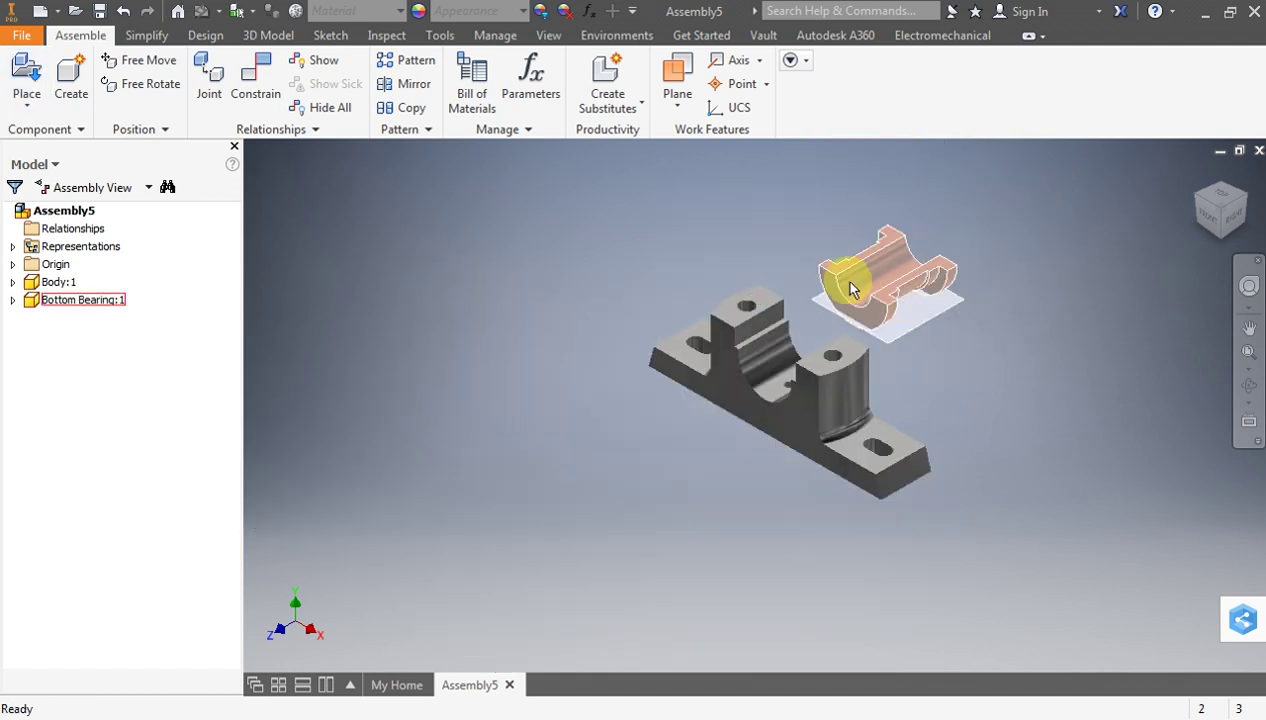
scroll(841, 279, "up", 3)
scroll(842, 276, "down", 2)
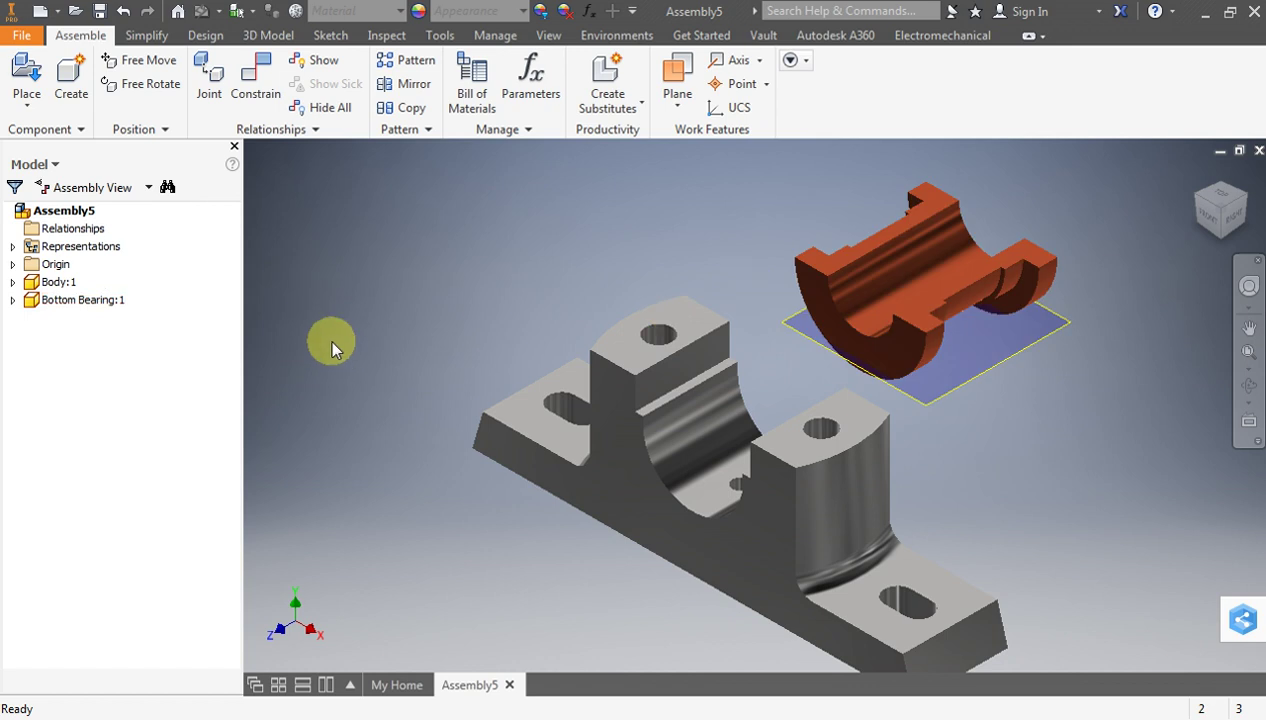
left_click(22, 299)
left_click(22, 460)
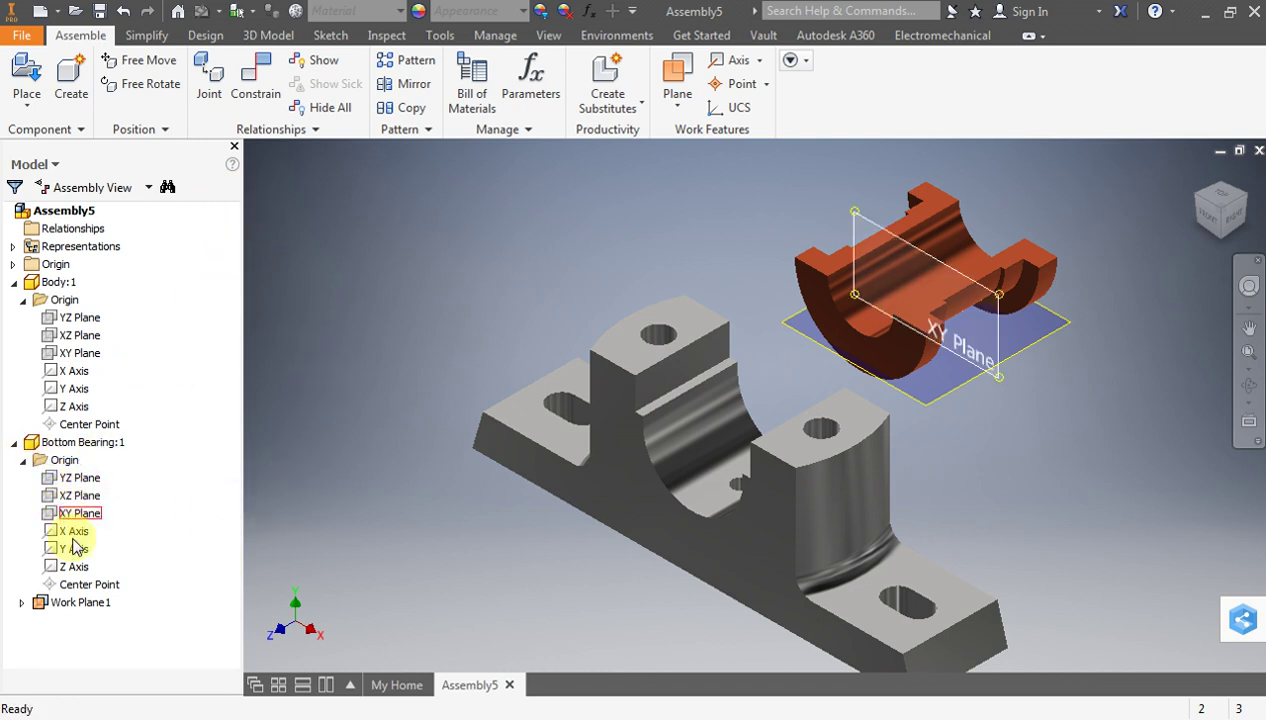
left_click(84, 604)
right_click(86, 604)
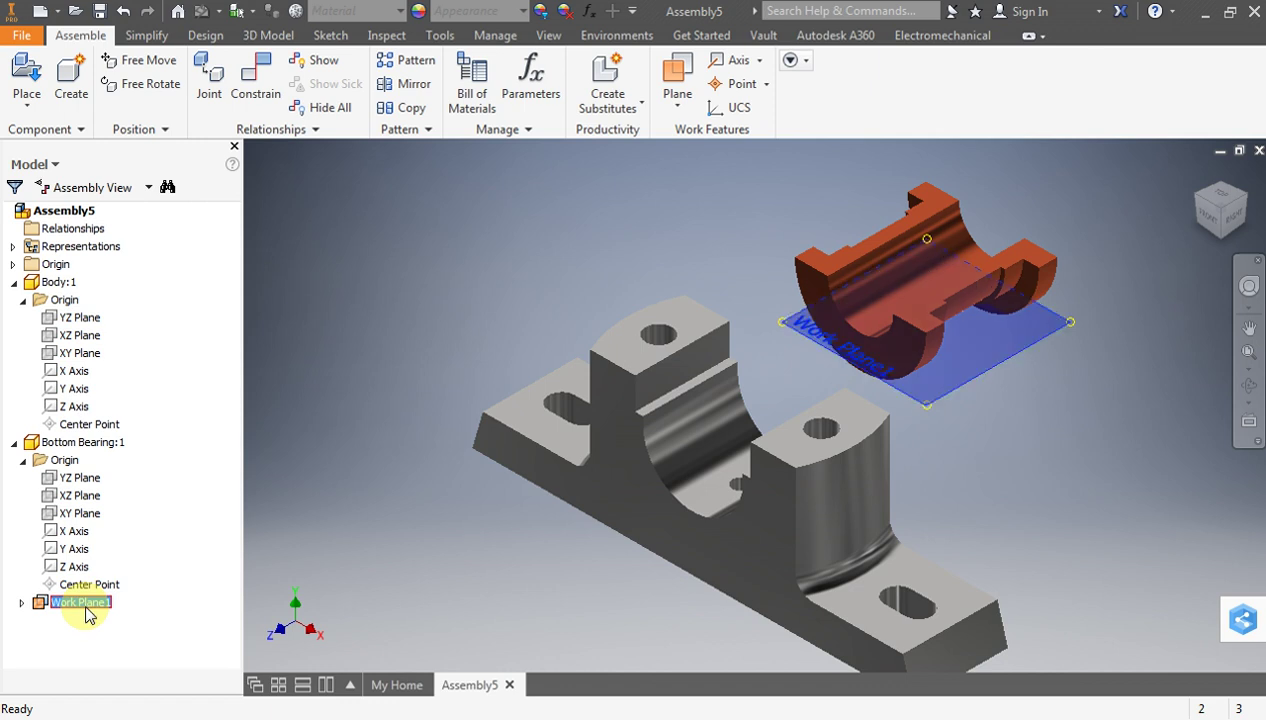
left_click(34, 626)
left_click(193, 531)
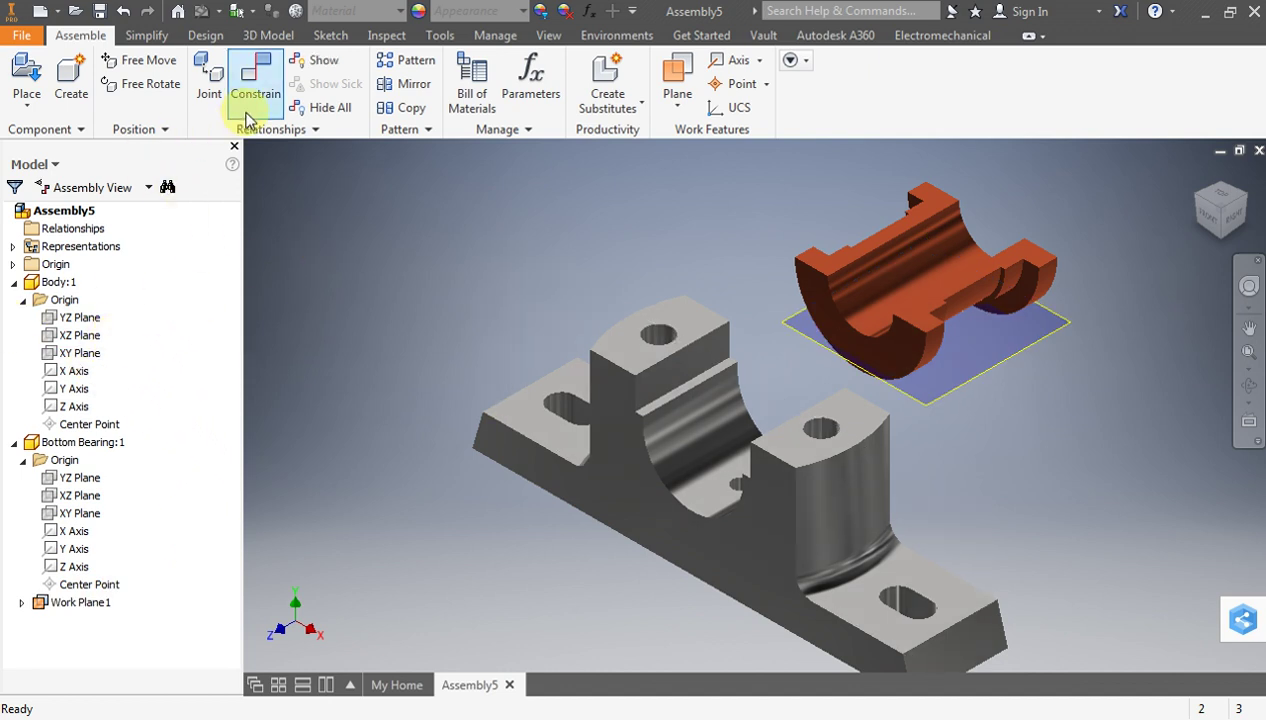
Flush the Bottom Bearing's XY Plane to the Body's XY Plane, then drag the bearing above the Body
left_click(252, 78)
left_click_drag(231, 70, 345, 50)
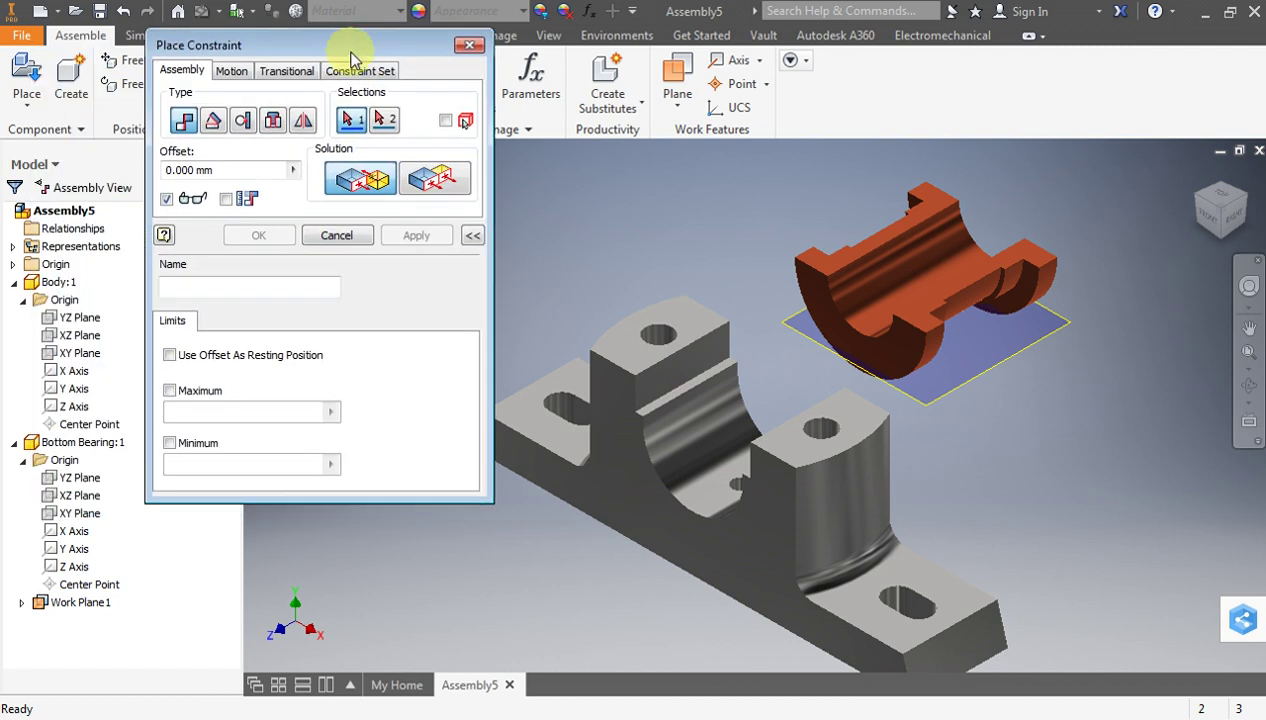
left_click(85, 515)
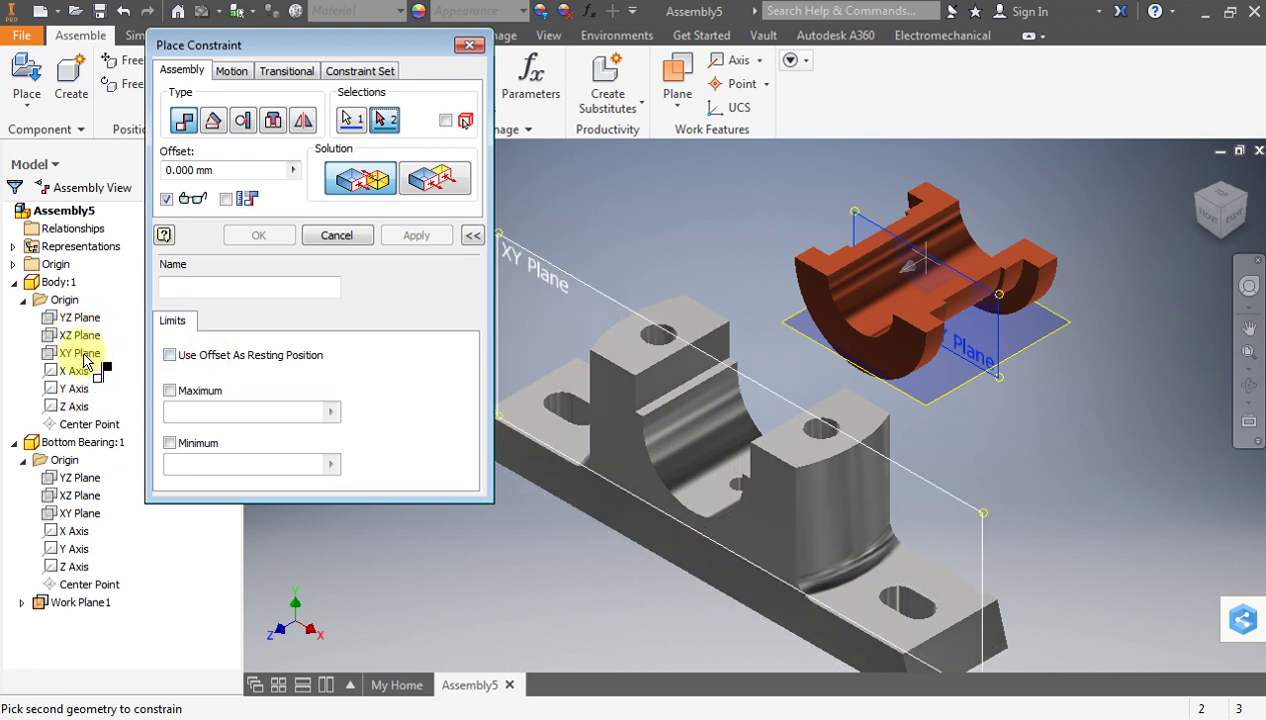
left_click(84, 356)
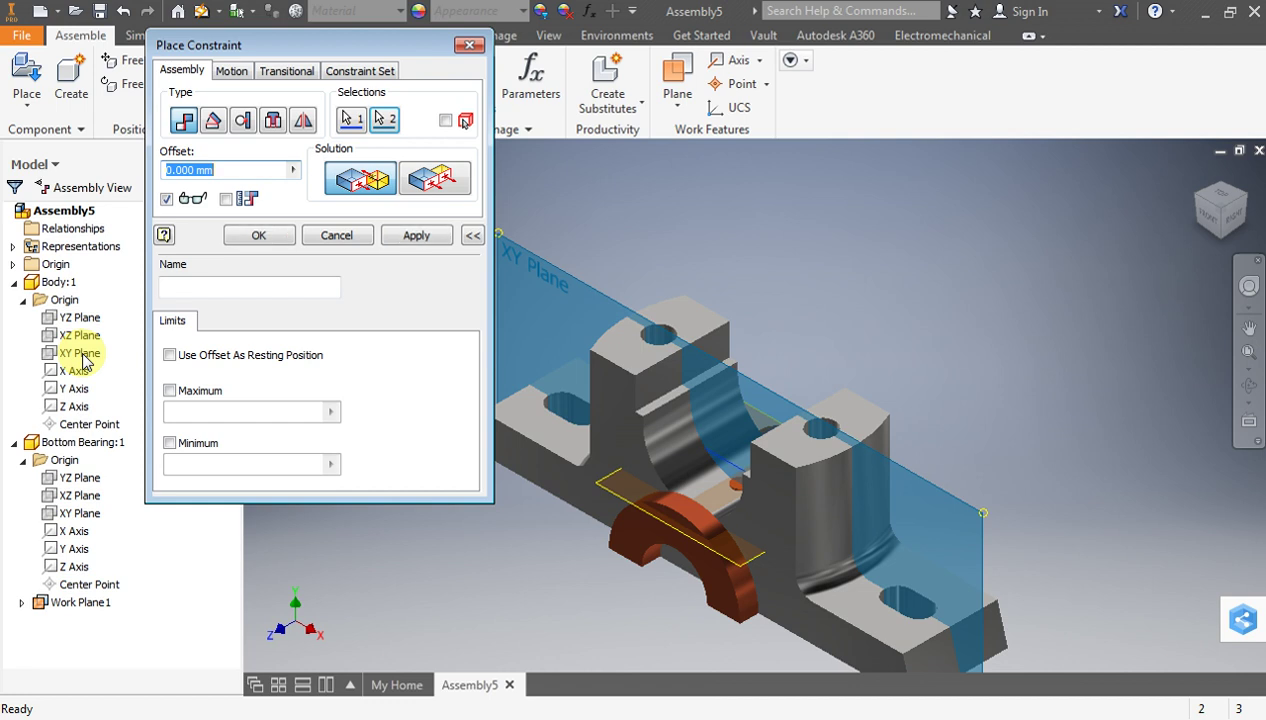
left_click(437, 175)
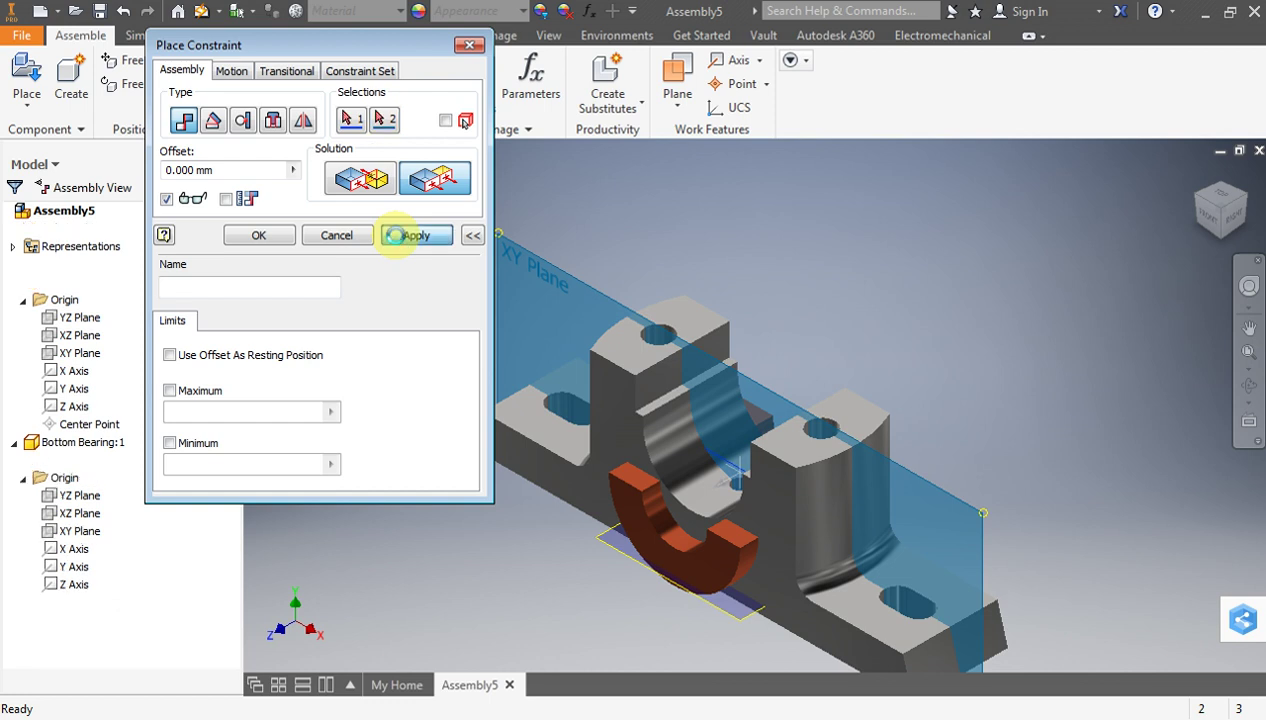
left_click(400, 242)
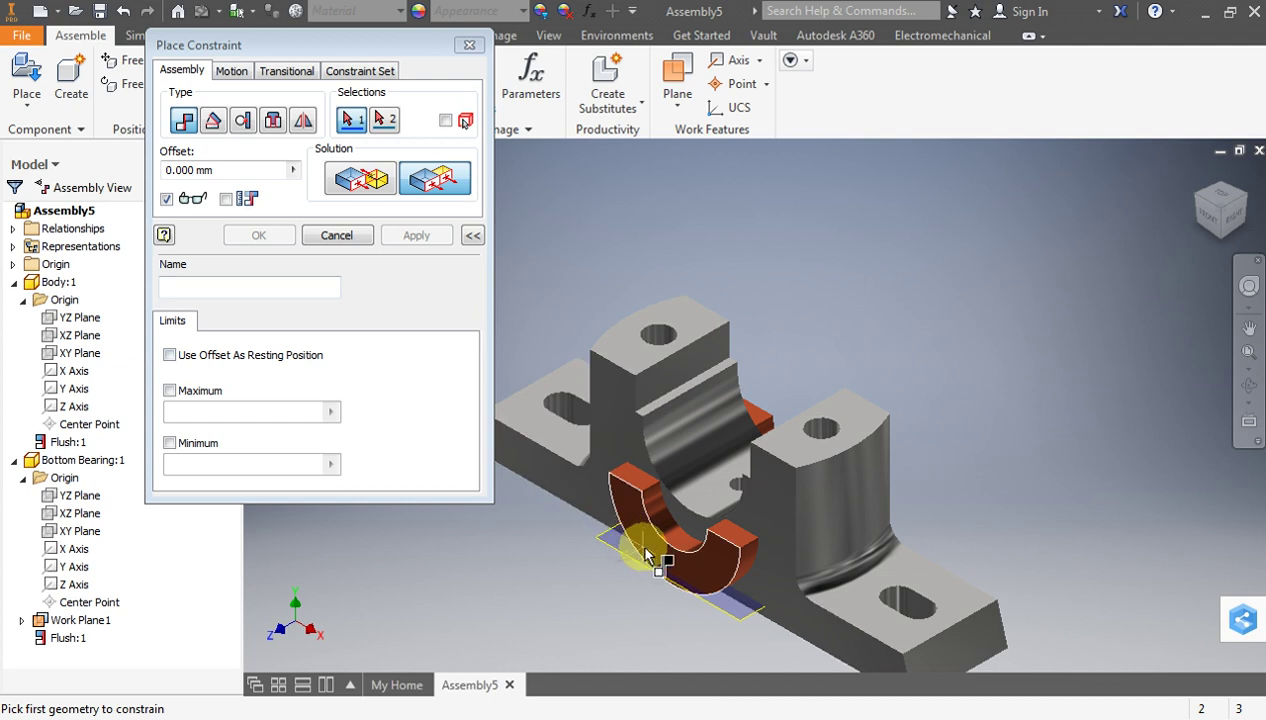
left_click(340, 236)
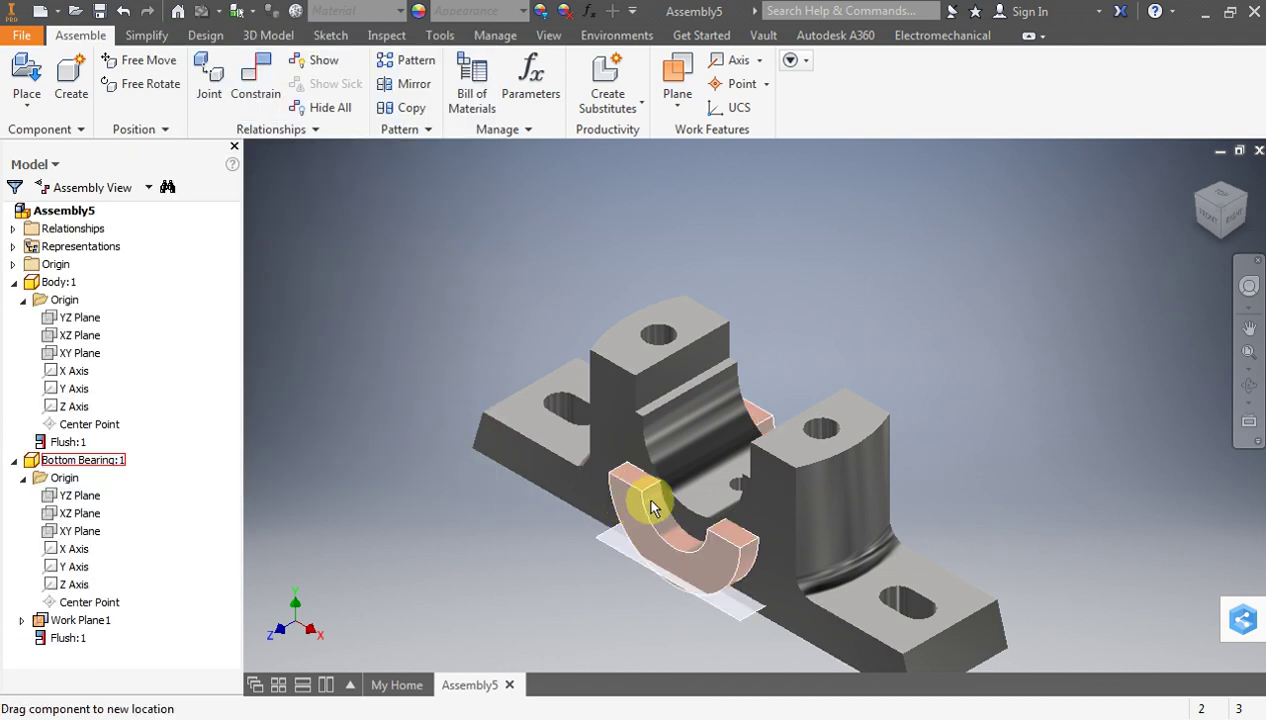
left_click_drag(652, 508, 655, 234)
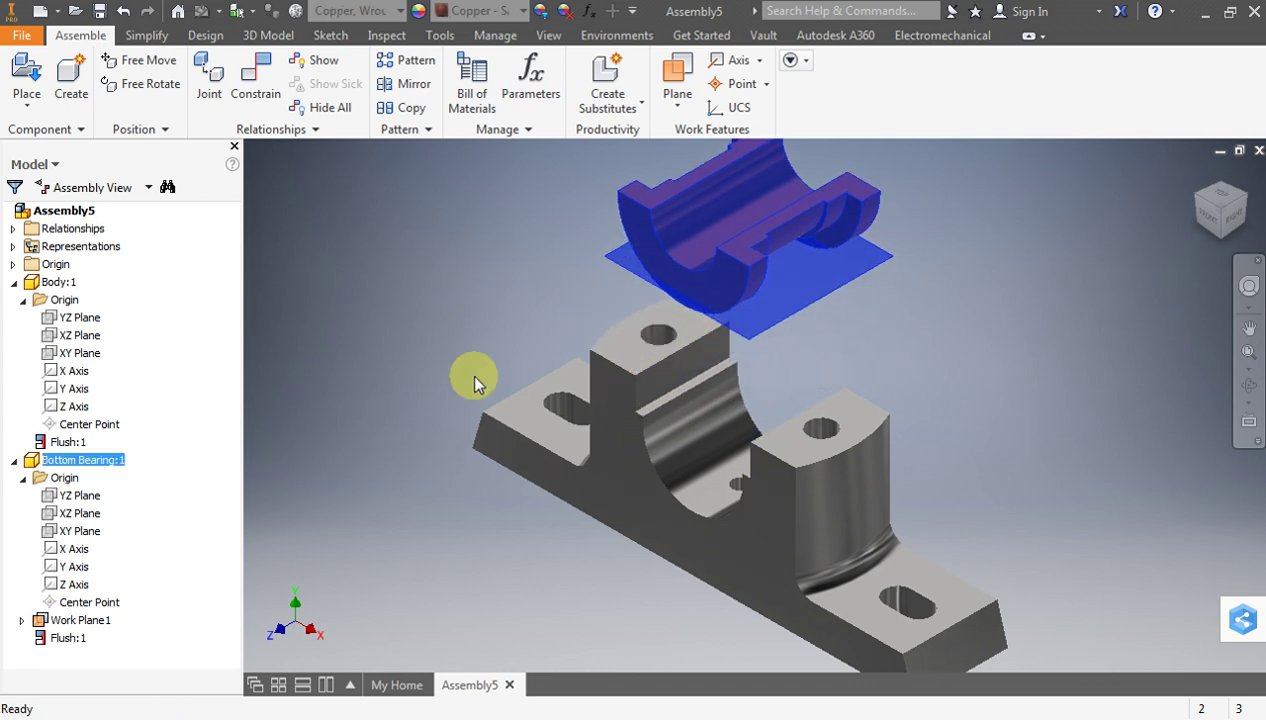
Mate the bearing's underside to the Body's curved seat as Mate:1
left_click(255, 82)
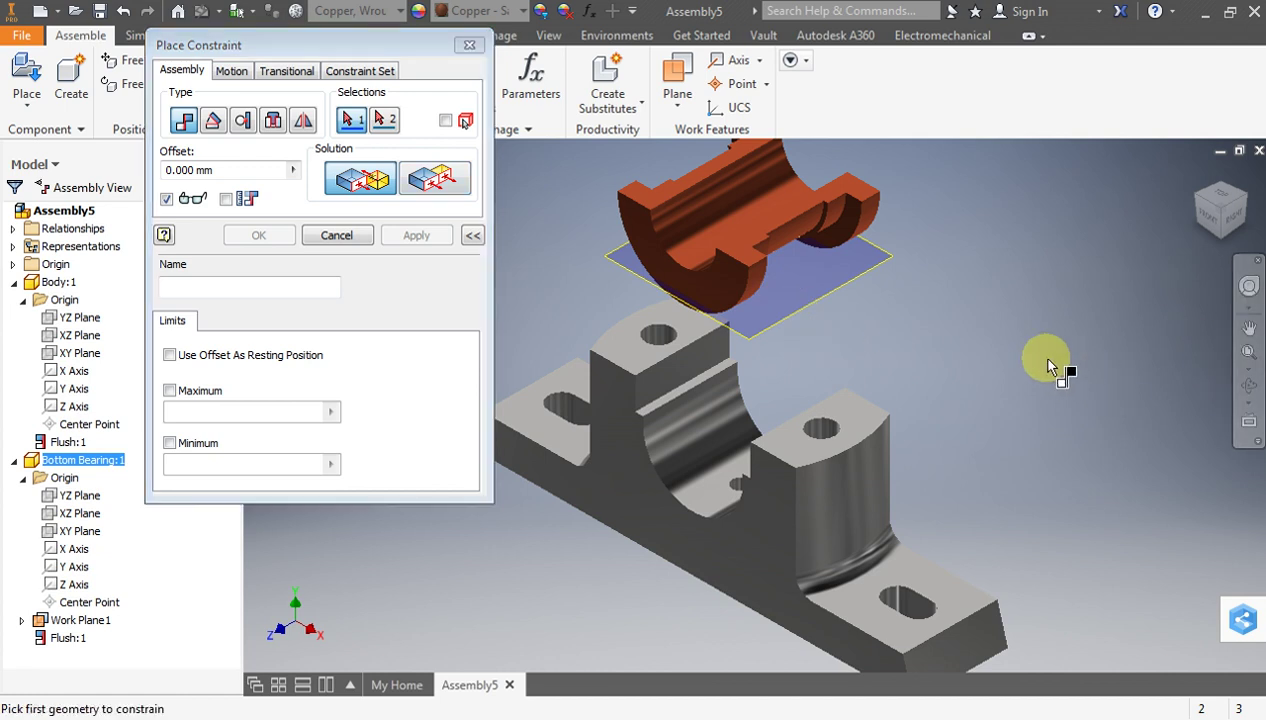
left_click(1249, 386)
mouse_move(853, 362)
left_mouse_down()
mouse_move(769, 311)
mouse_move(749, 277)
left_mouse_up()
left_click_drag(709, 180, 716, 166)
key("Escape")
left_click(727, 210)
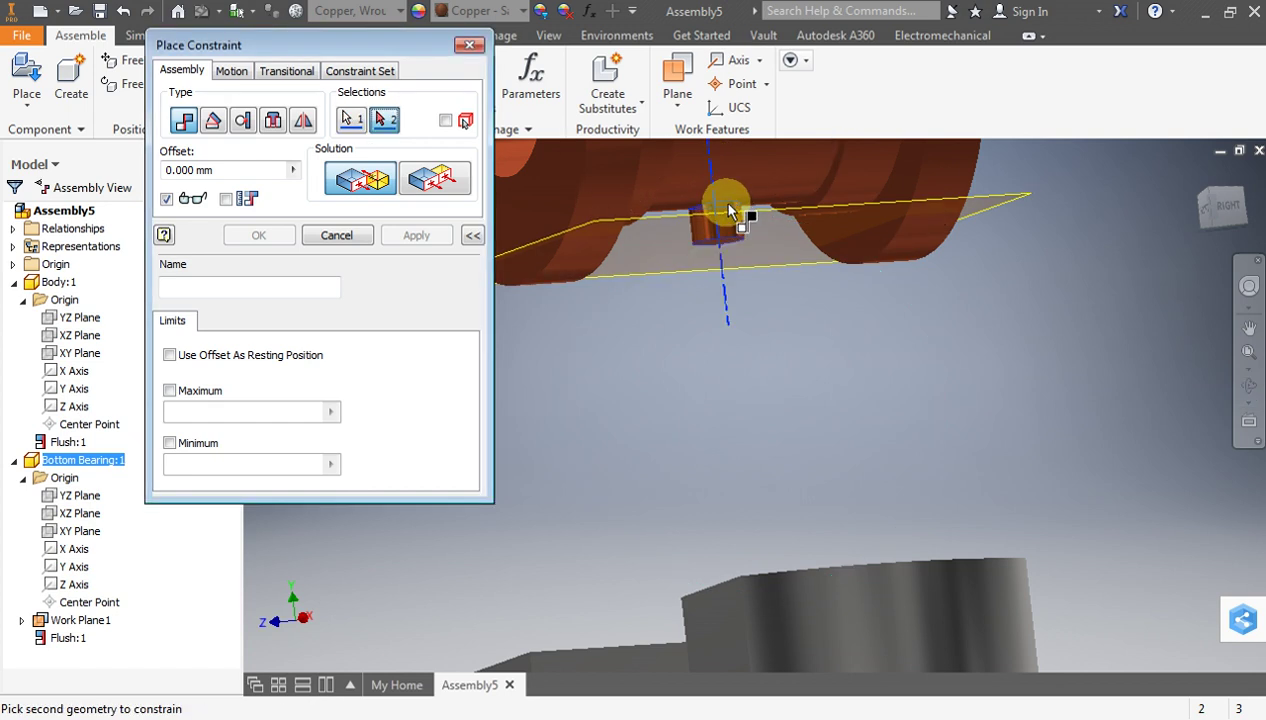
scroll(727, 210, "up", 3)
left_click(1249, 386)
mouse_move(941, 339)
left_mouse_down()
mouse_move(797, 345)
mouse_move(828, 401)
left_mouse_up()
scroll(760, 468, "down", 5)
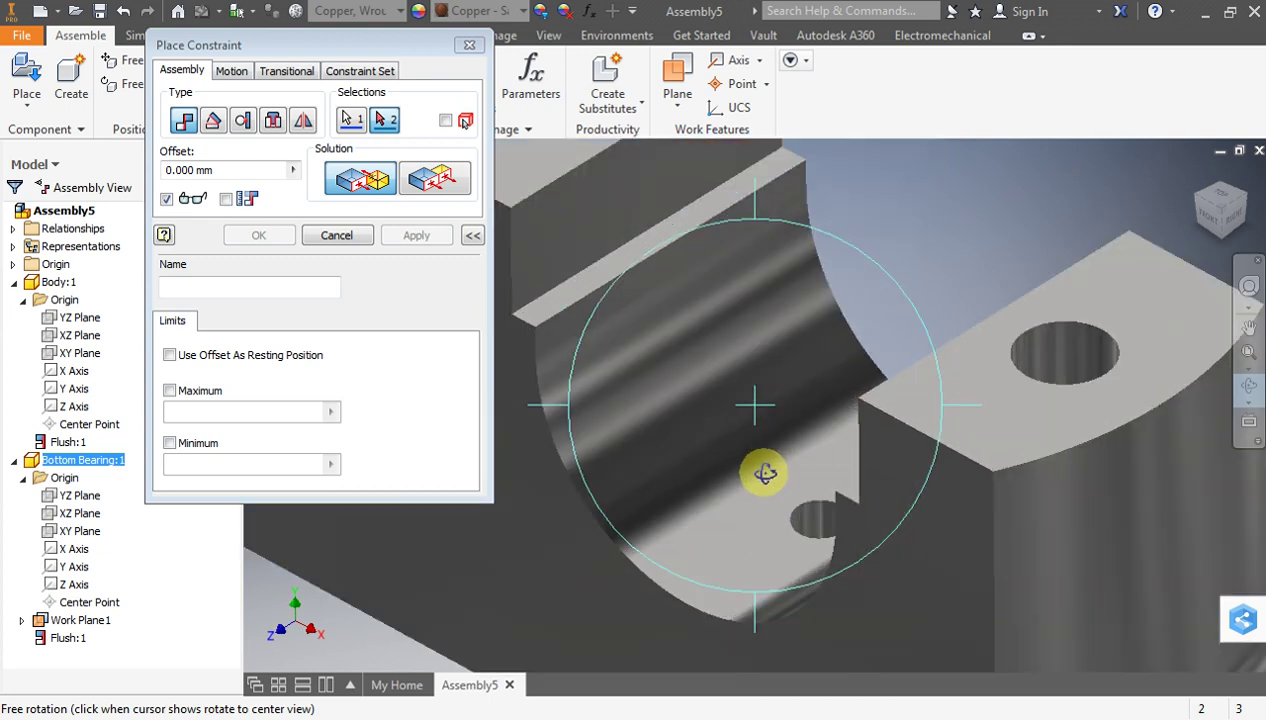
key("Escape")
left_click(815, 527)
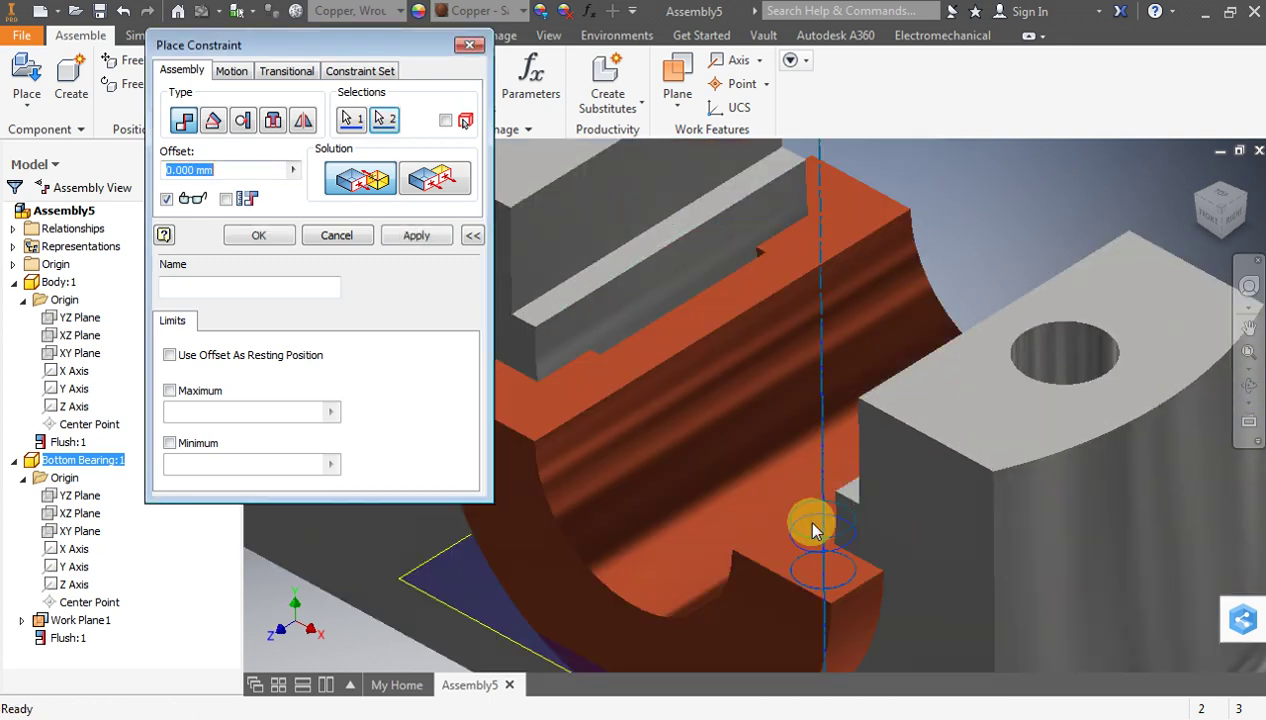
scroll(814, 522, "up", 3)
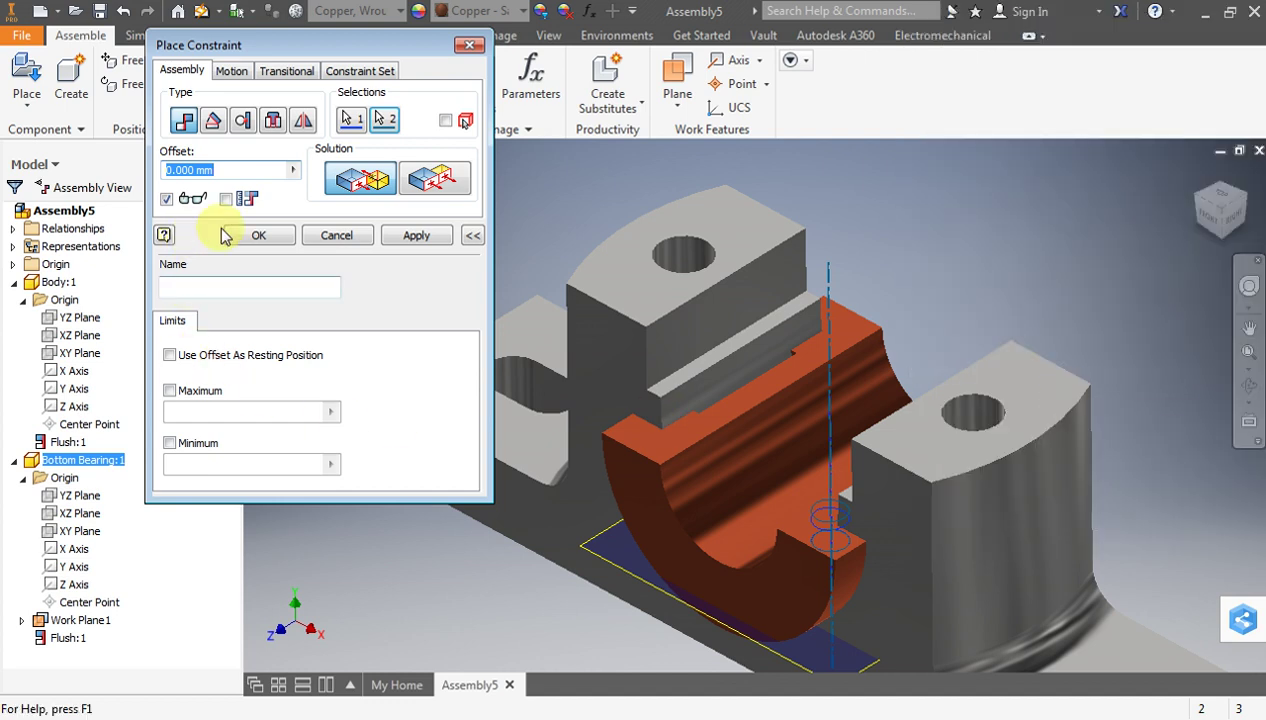
left_click(275, 235)
Add Mate:2 between the bearing and the Body's seat geometry to fully seat the bearing
left_click_drag(763, 517, 747, 267)
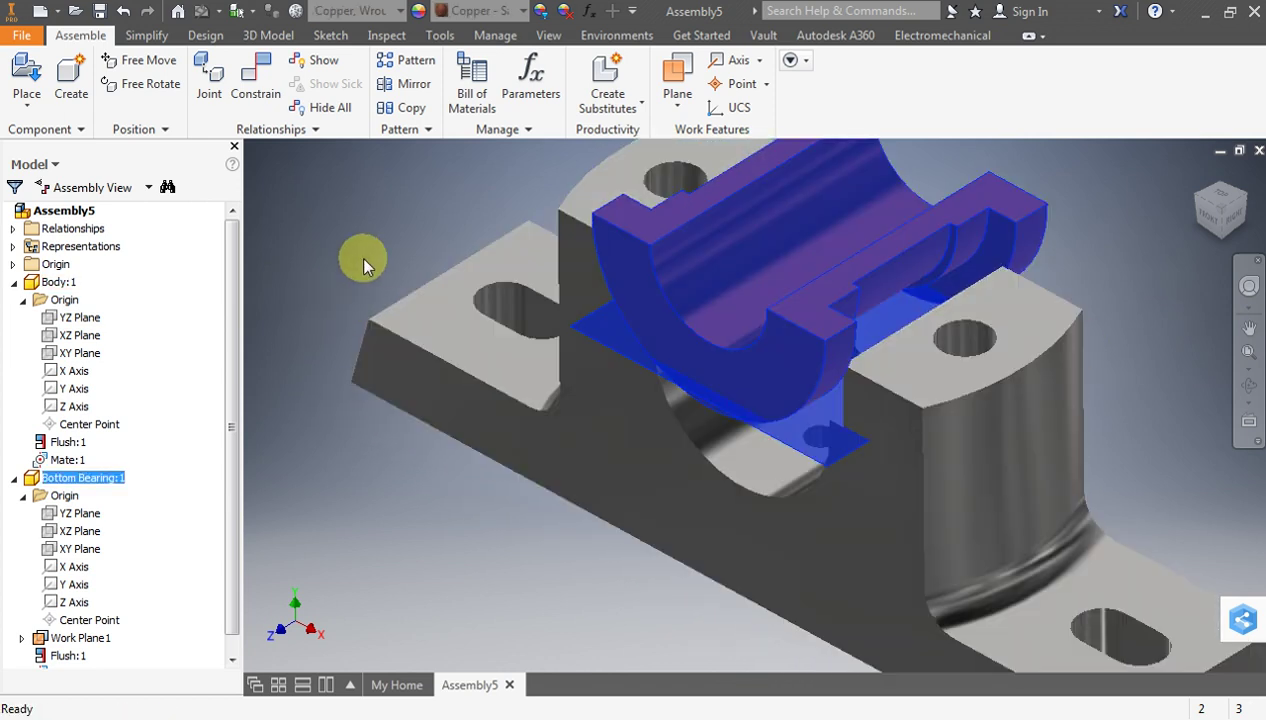
left_click(262, 78)
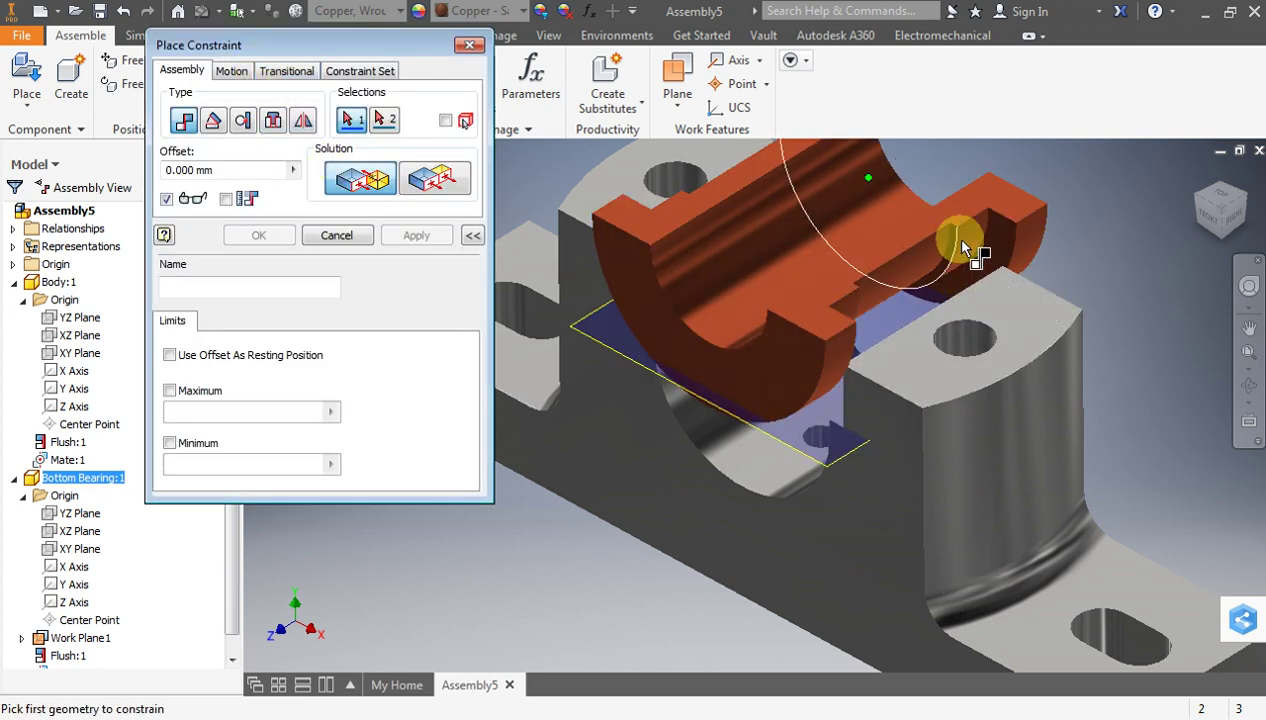
left_click(748, 468)
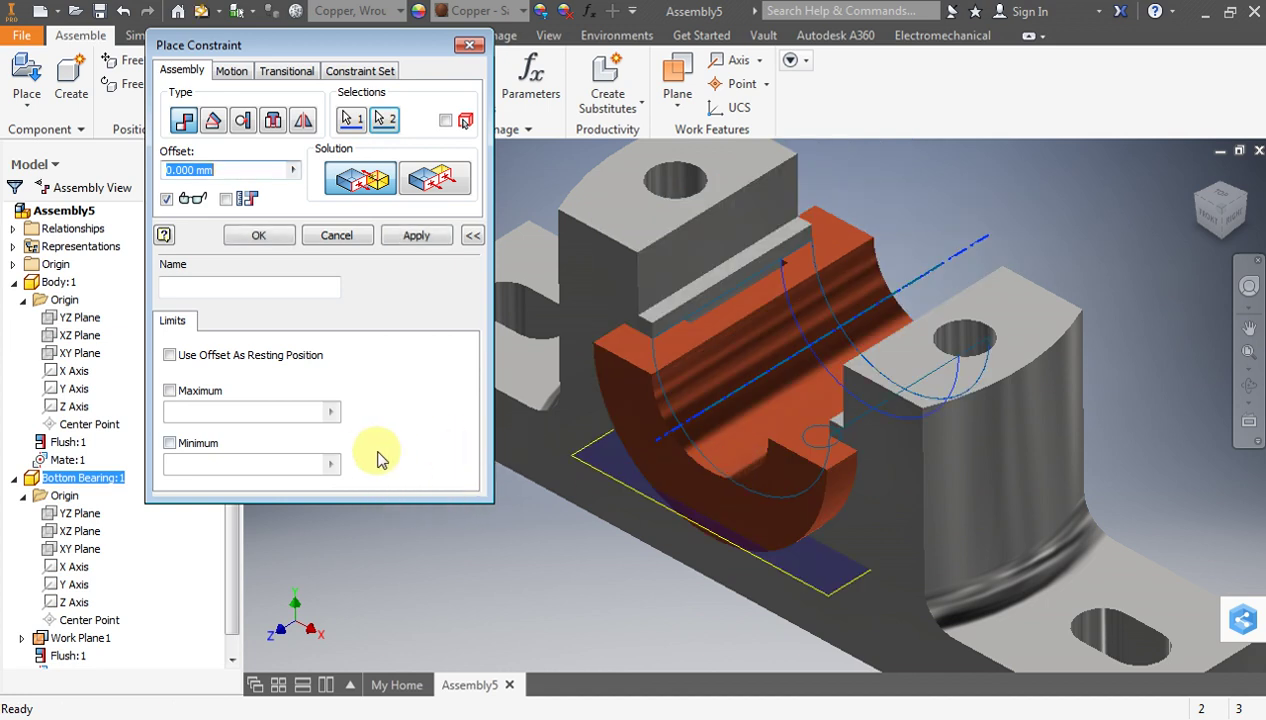
left_click(259, 236)
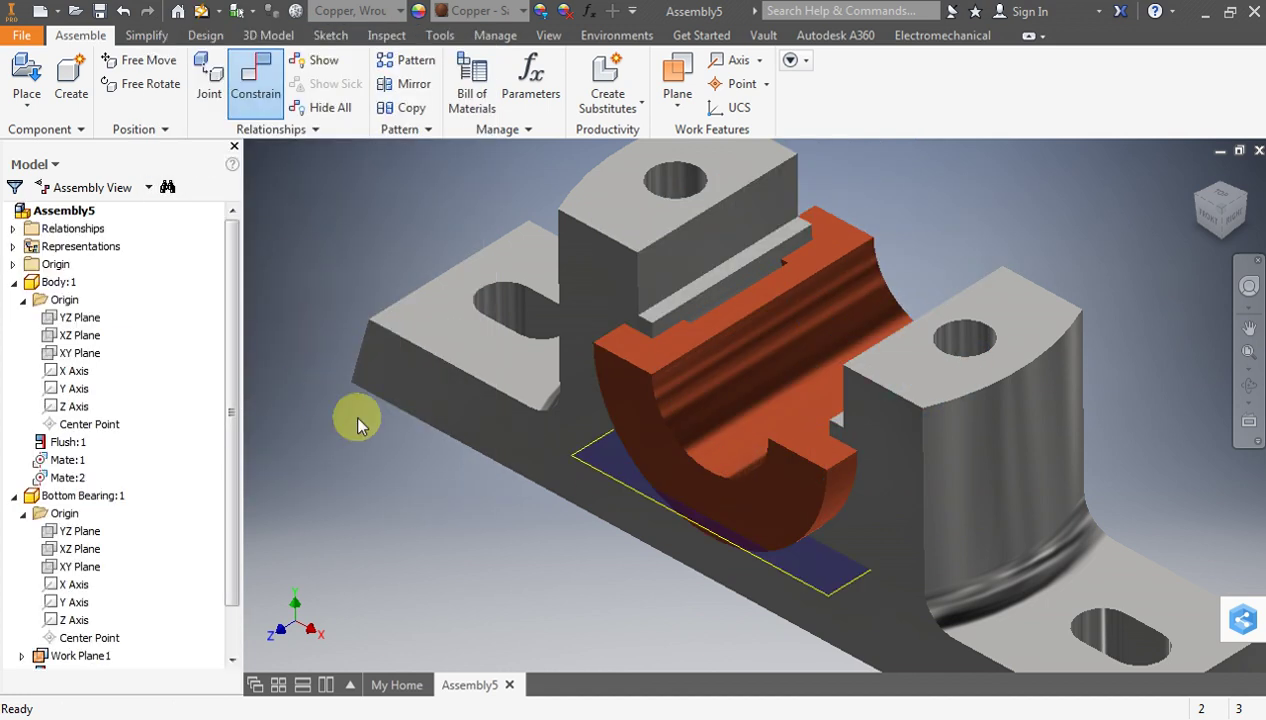
scroll(360, 420, "down", 3)
scroll(400, 420, "up", 5)
scroll(403, 410, "down", 3)
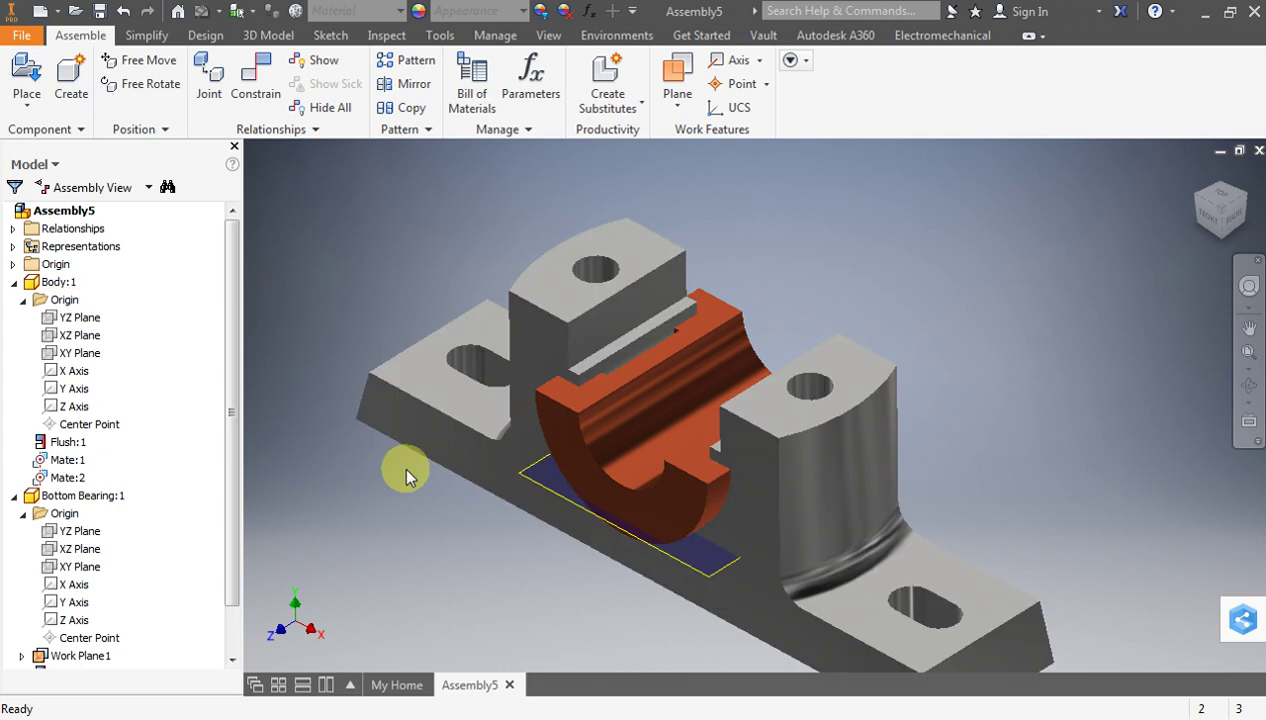
left_click(29, 110)
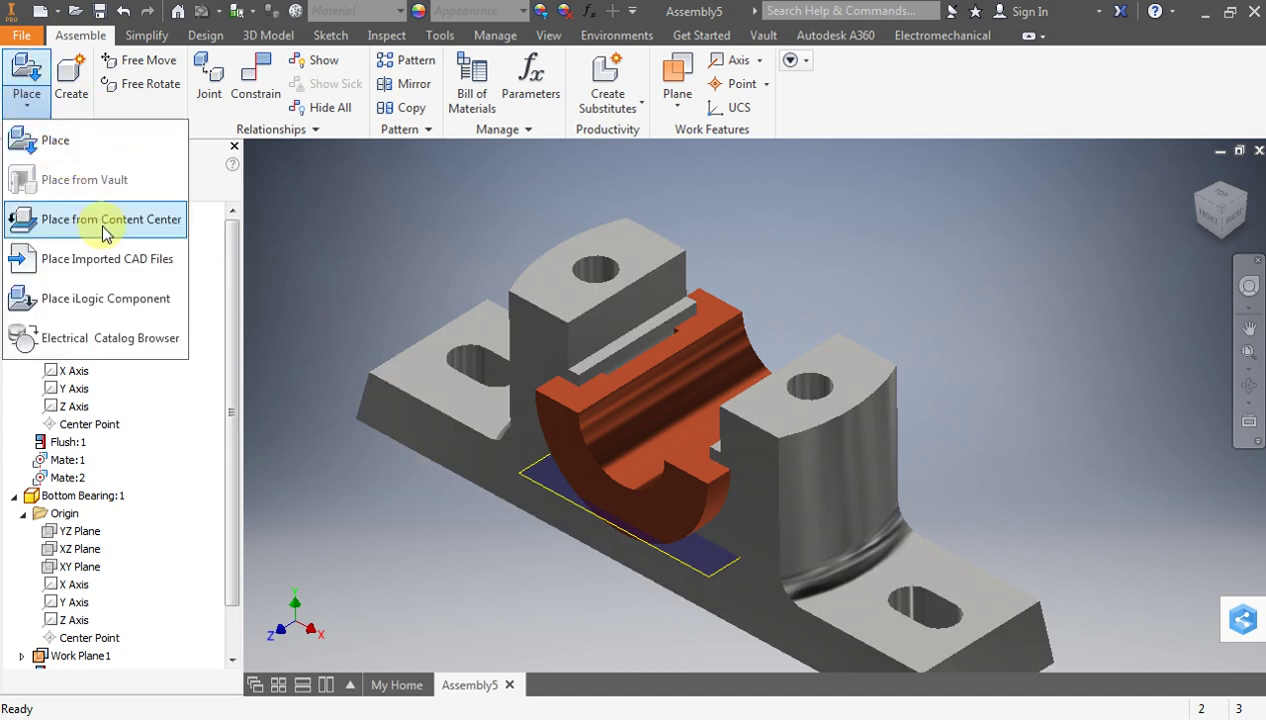
Place one extra copy of the Bottom Bearing part into the assembly
left_click(80, 145)
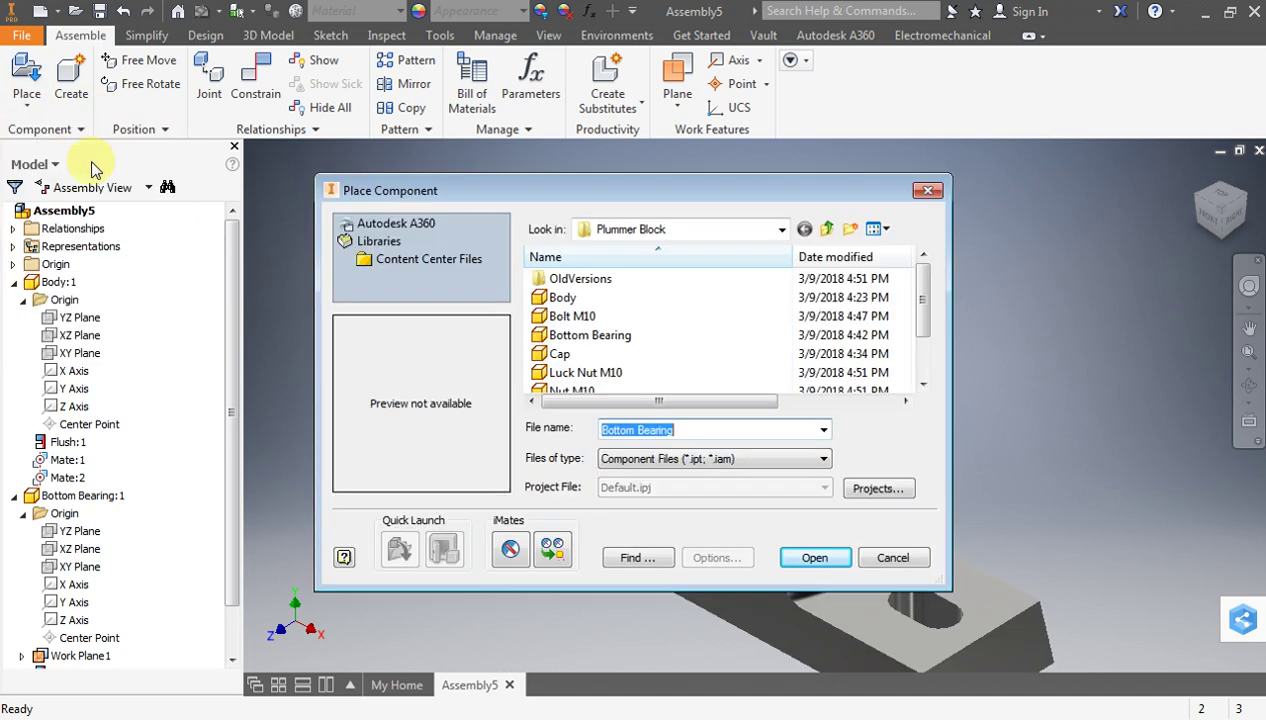
left_click(720, 335)
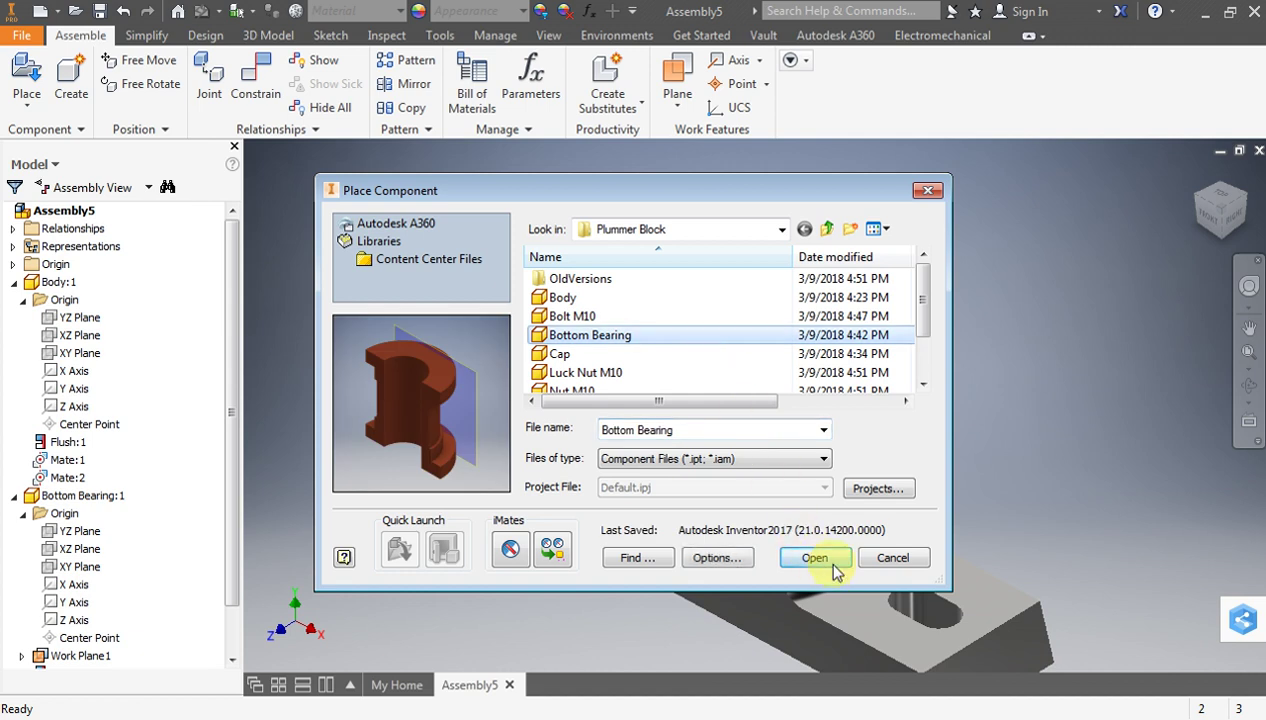
left_click(833, 566)
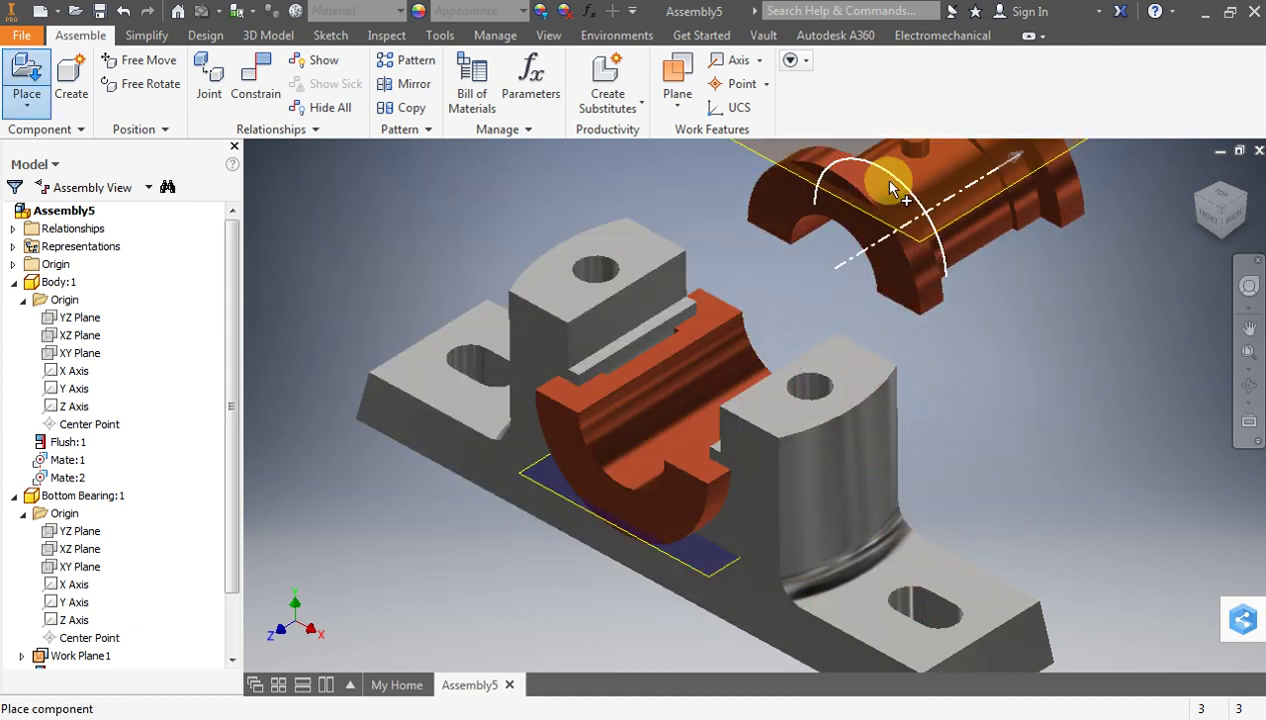
left_click(890, 188)
scroll(490, 310, "down", 5)
scroll(520, 290, "up", 3)
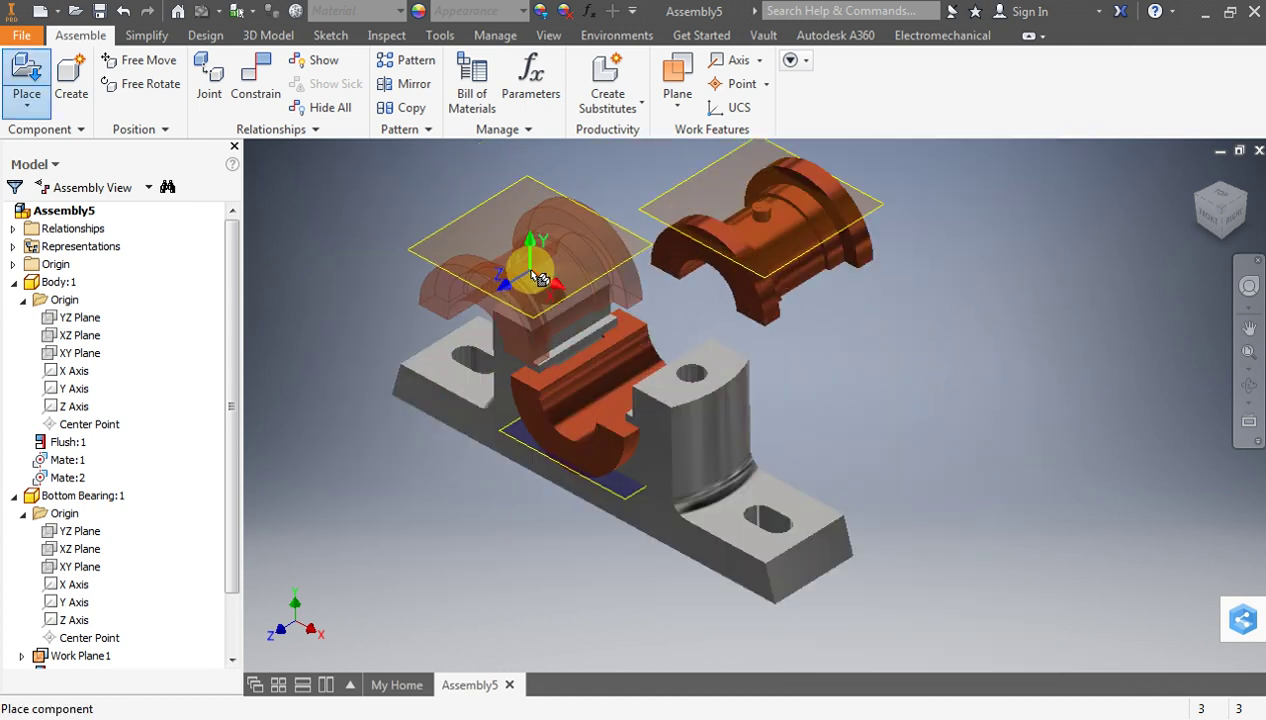
key("Escape")
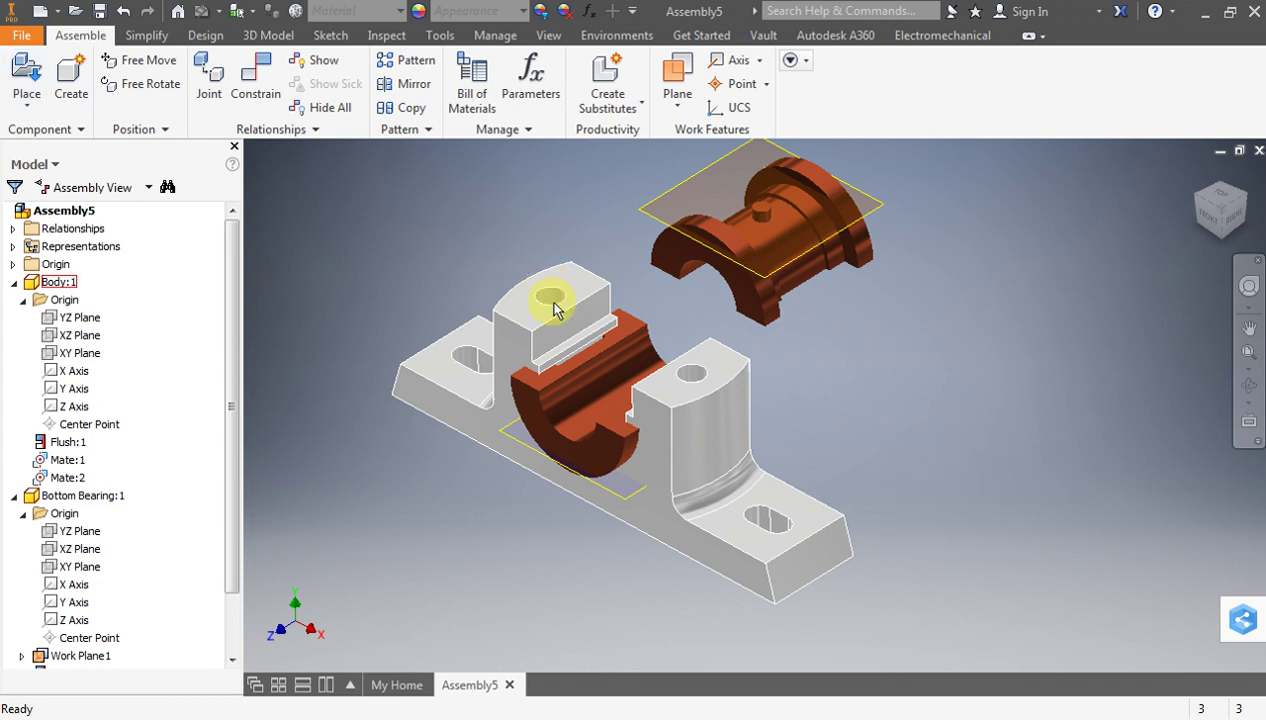
Delete Bottom Bearing:2 and collapse the bearing's Work Plane1 and Origin branches
left_click(768, 300)
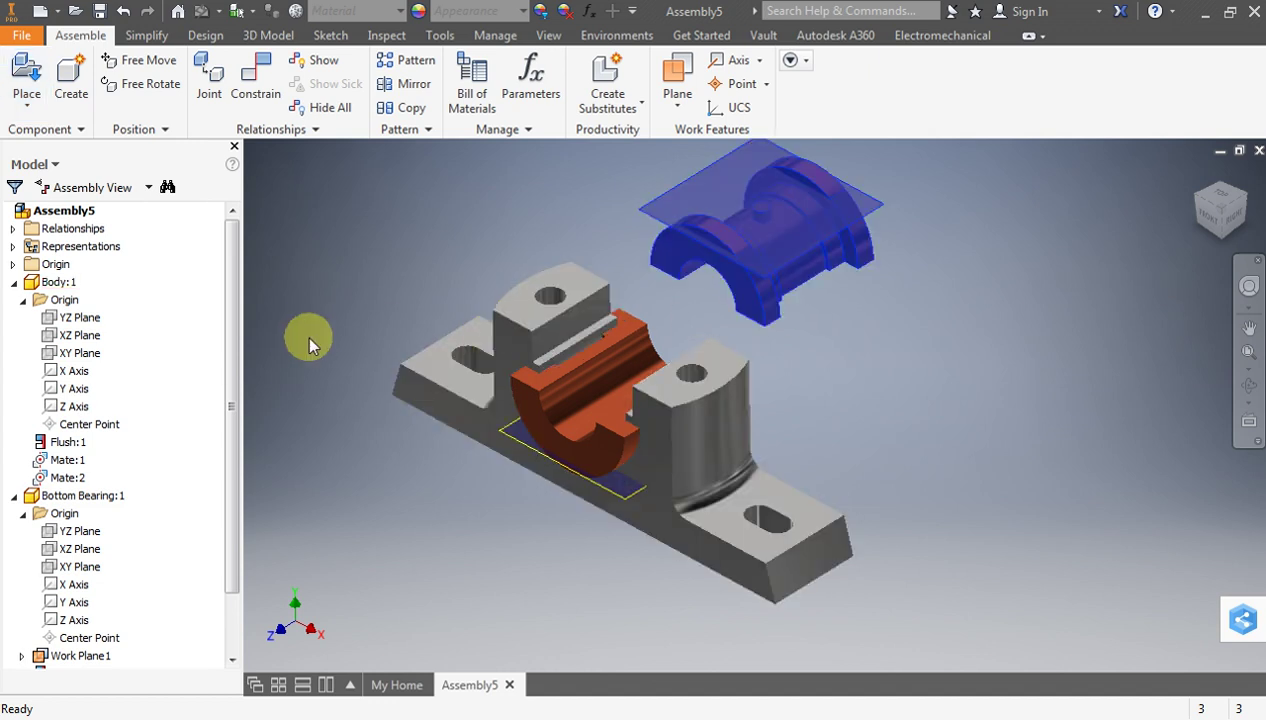
left_click_drag(233, 474, 243, 570)
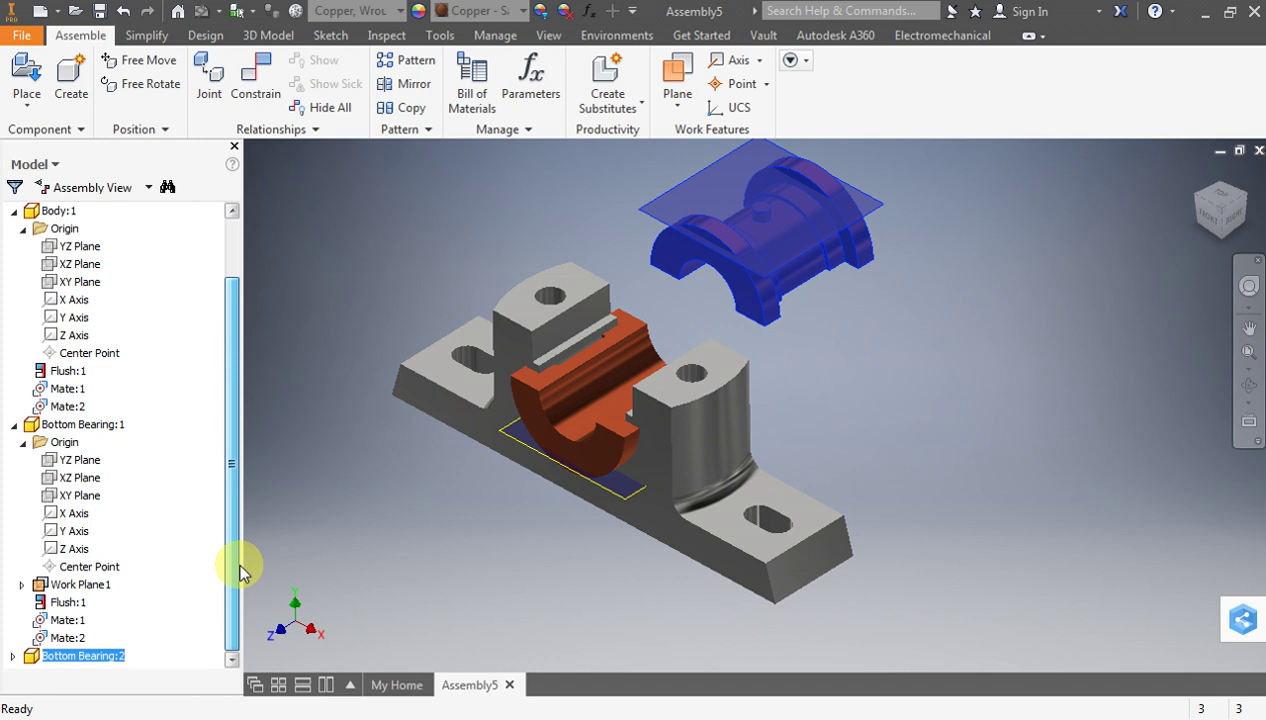
right_click(116, 652)
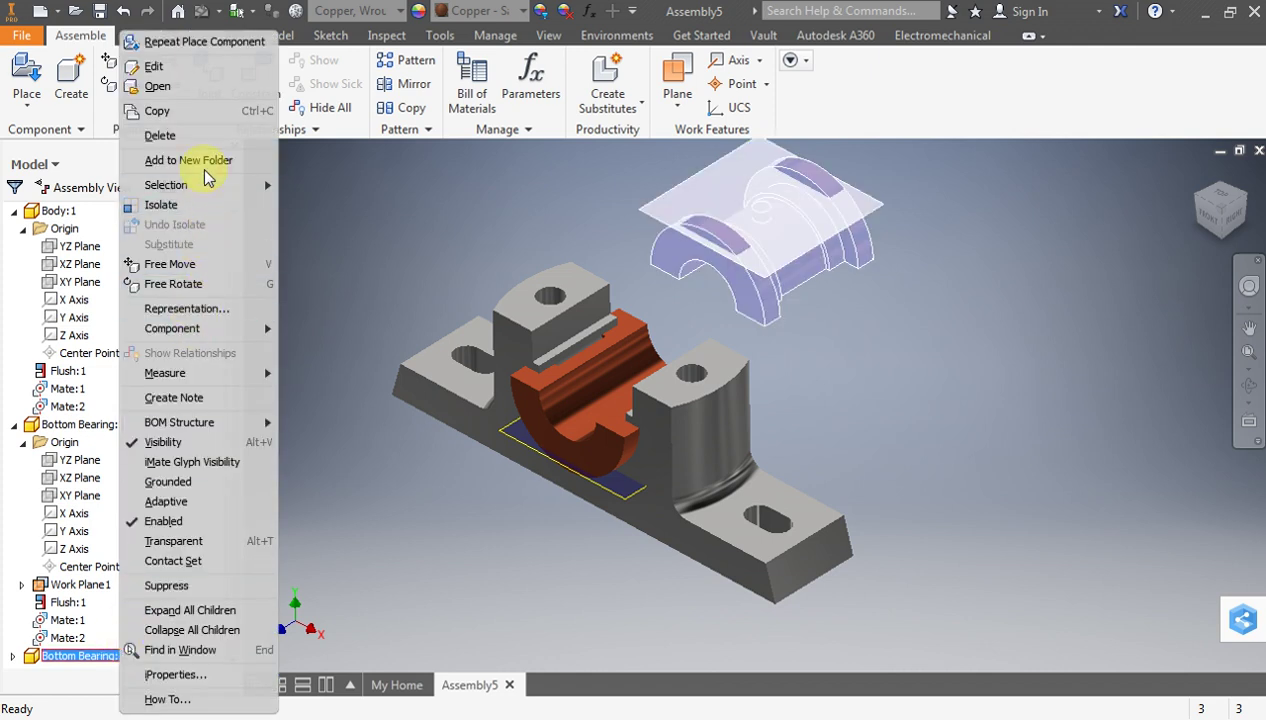
left_click(195, 136)
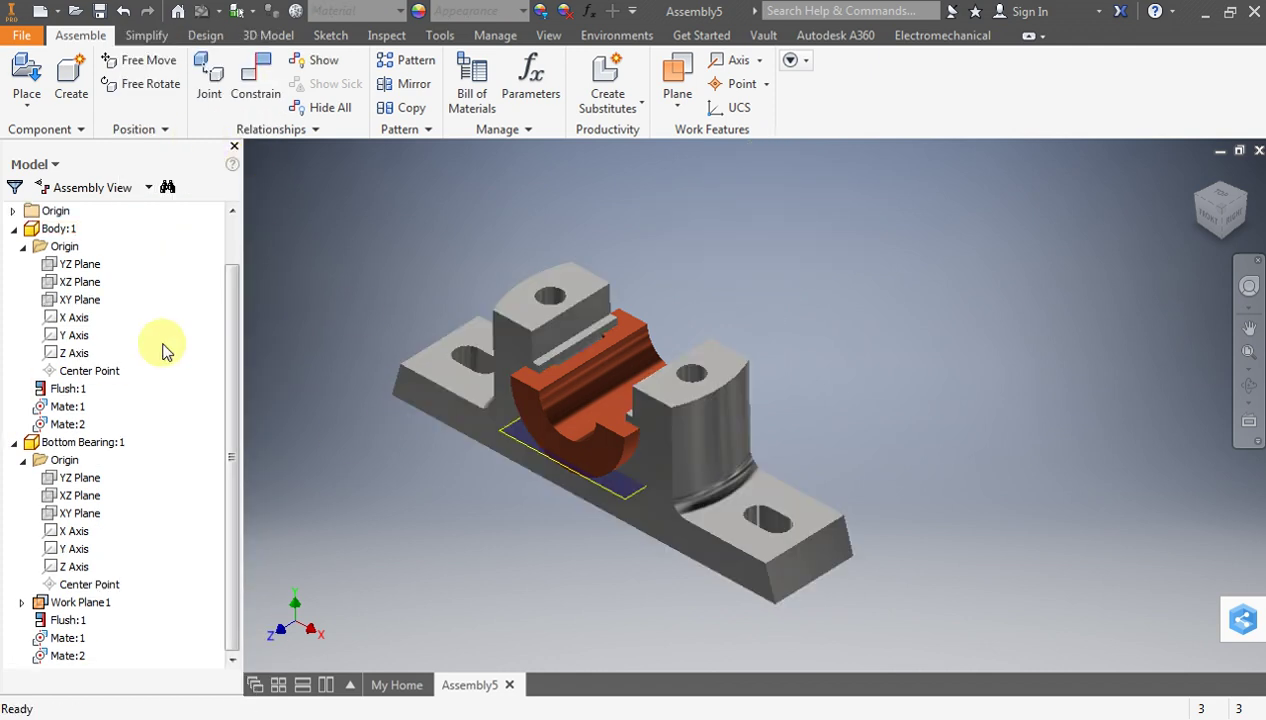
left_click(24, 603)
left_click(23, 461)
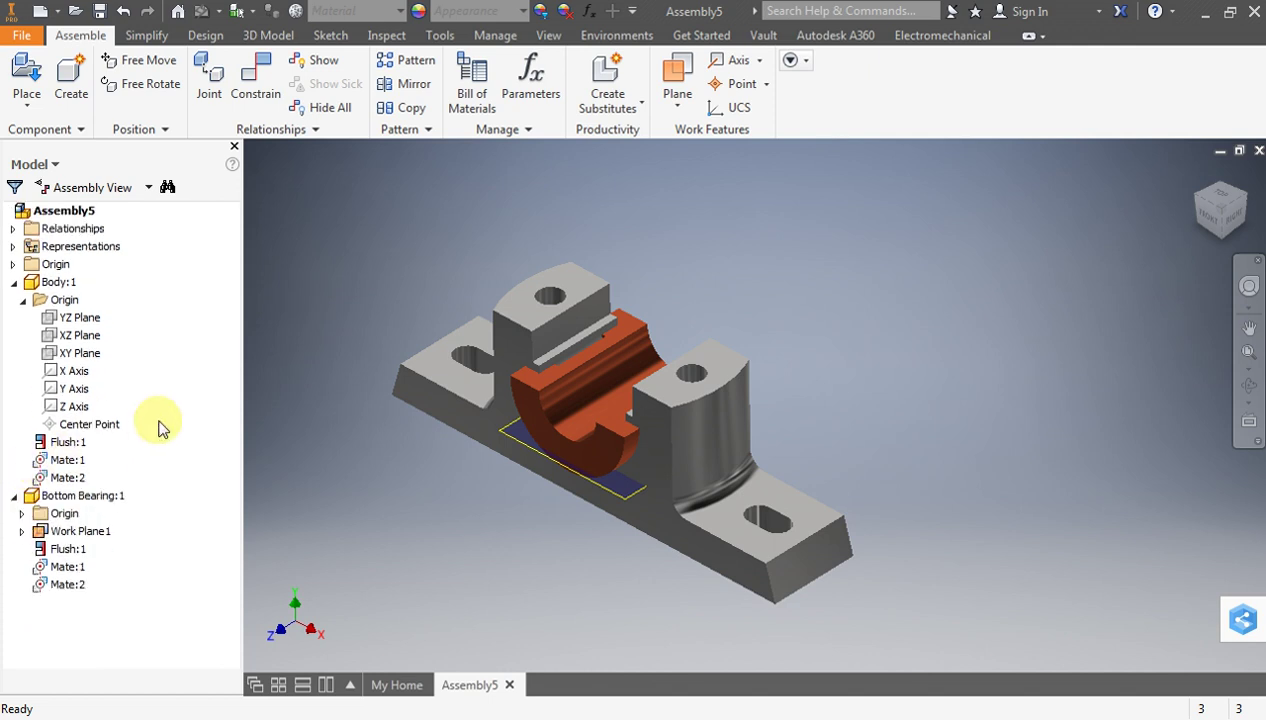
left_click(40, 105)
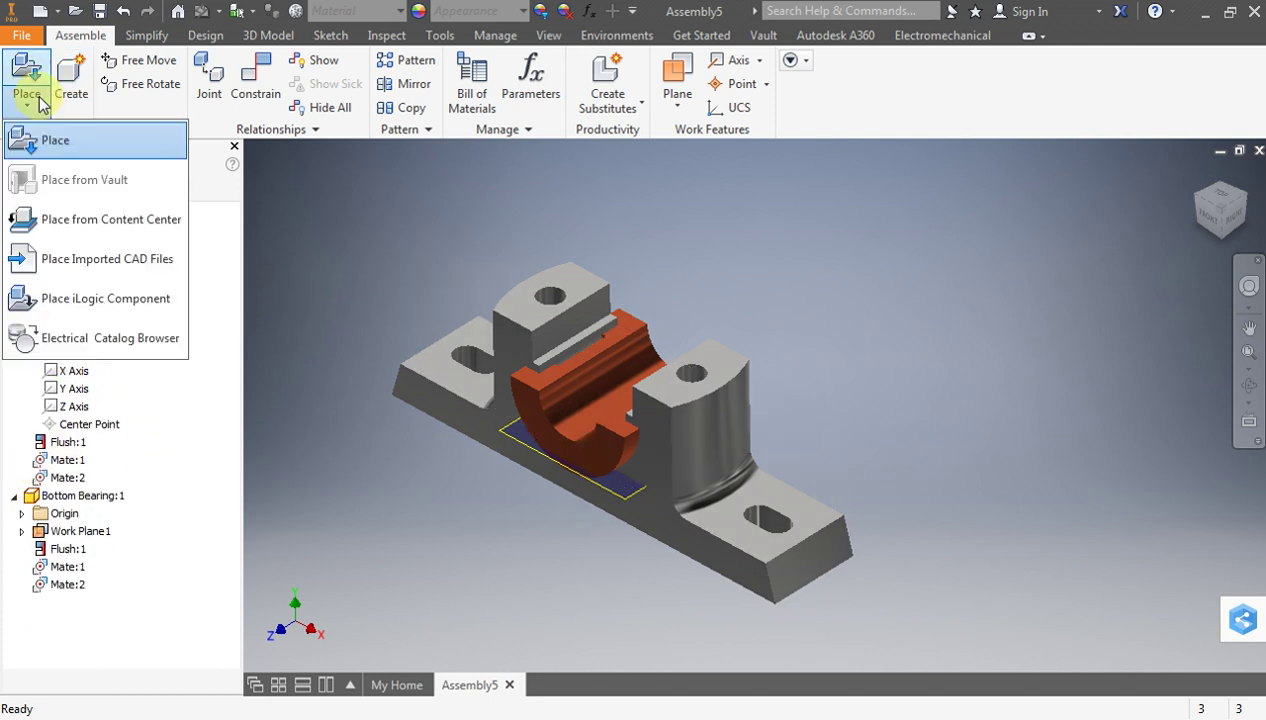
Place one Shaft component into the assembly and frame it beside the Body
left_click(94, 141)
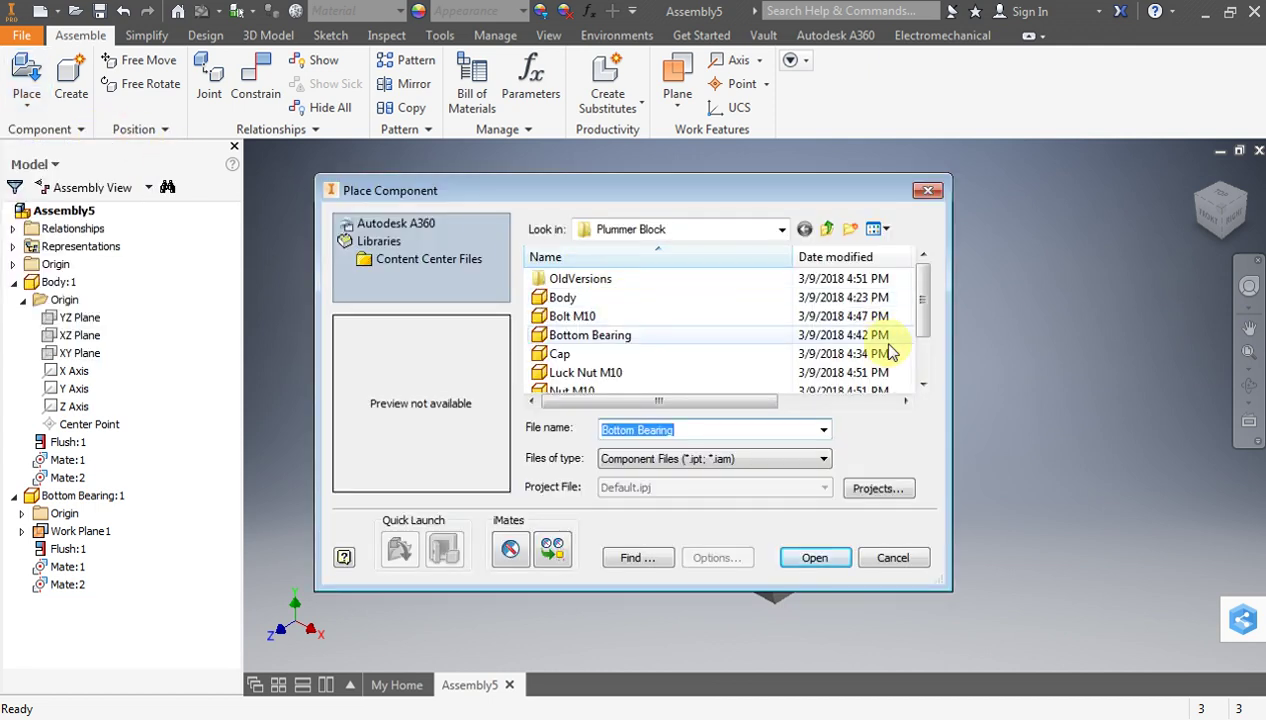
left_click(922, 384)
left_click(922, 384)
left_click(922, 384)
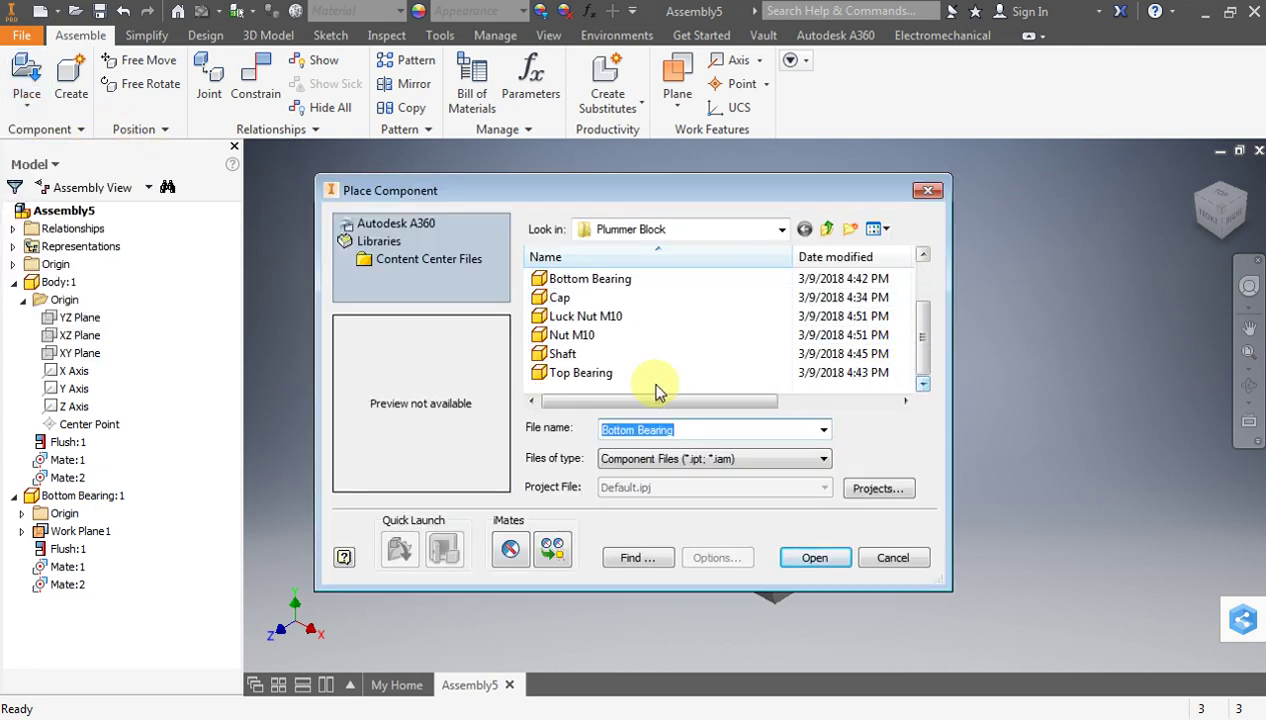
left_click(553, 370)
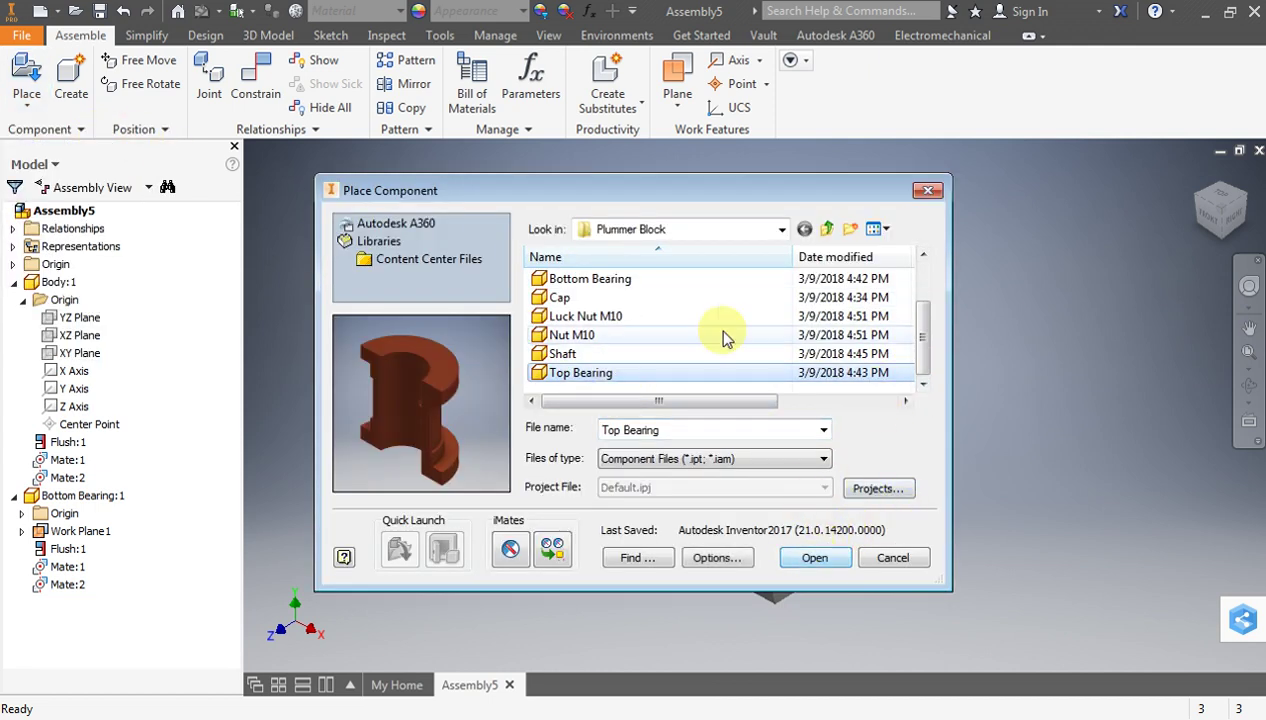
mouse_move(921, 372)
left_mouse_down()
mouse_move(922, 330)
mouse_move(931, 352)
left_mouse_up()
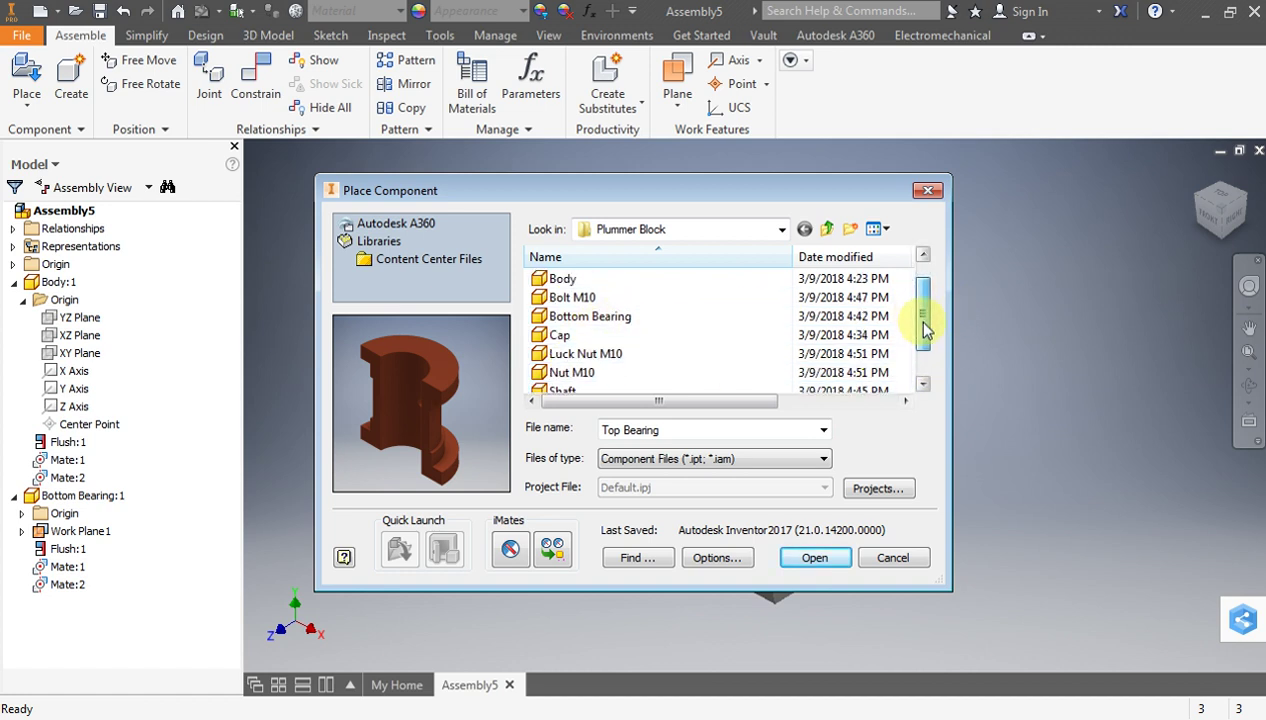
left_click(600, 354)
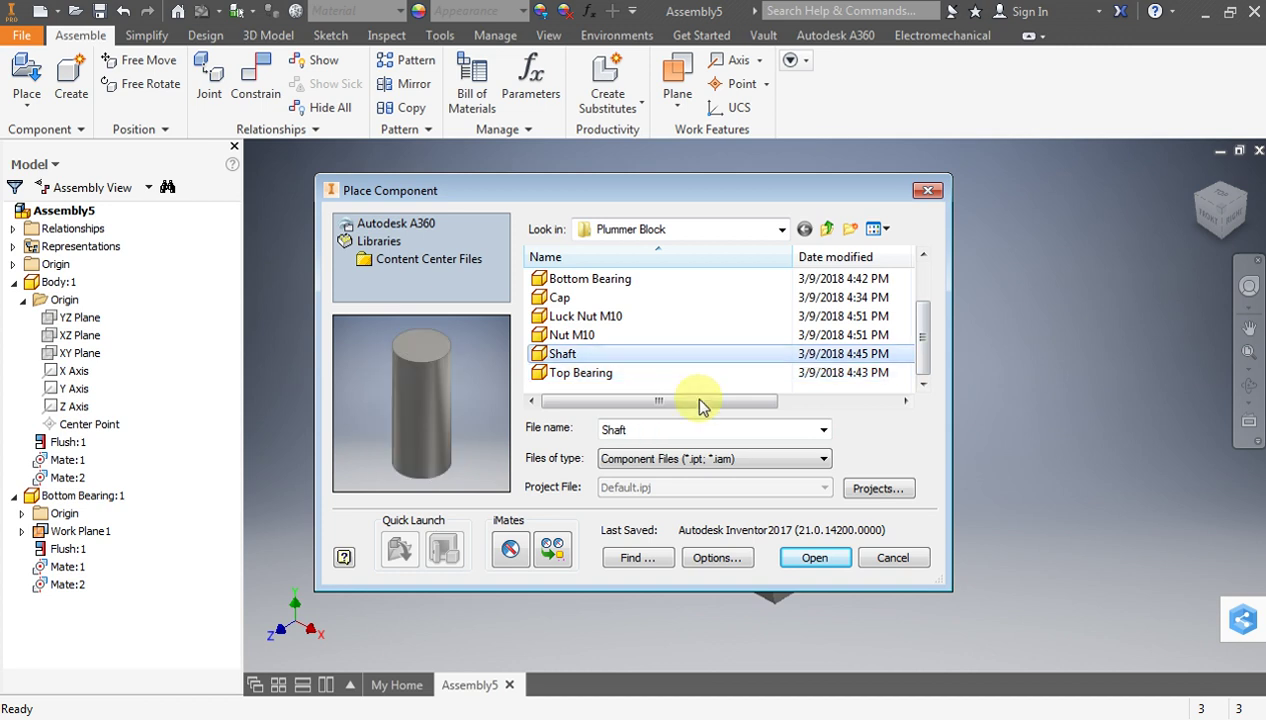
left_click(800, 557)
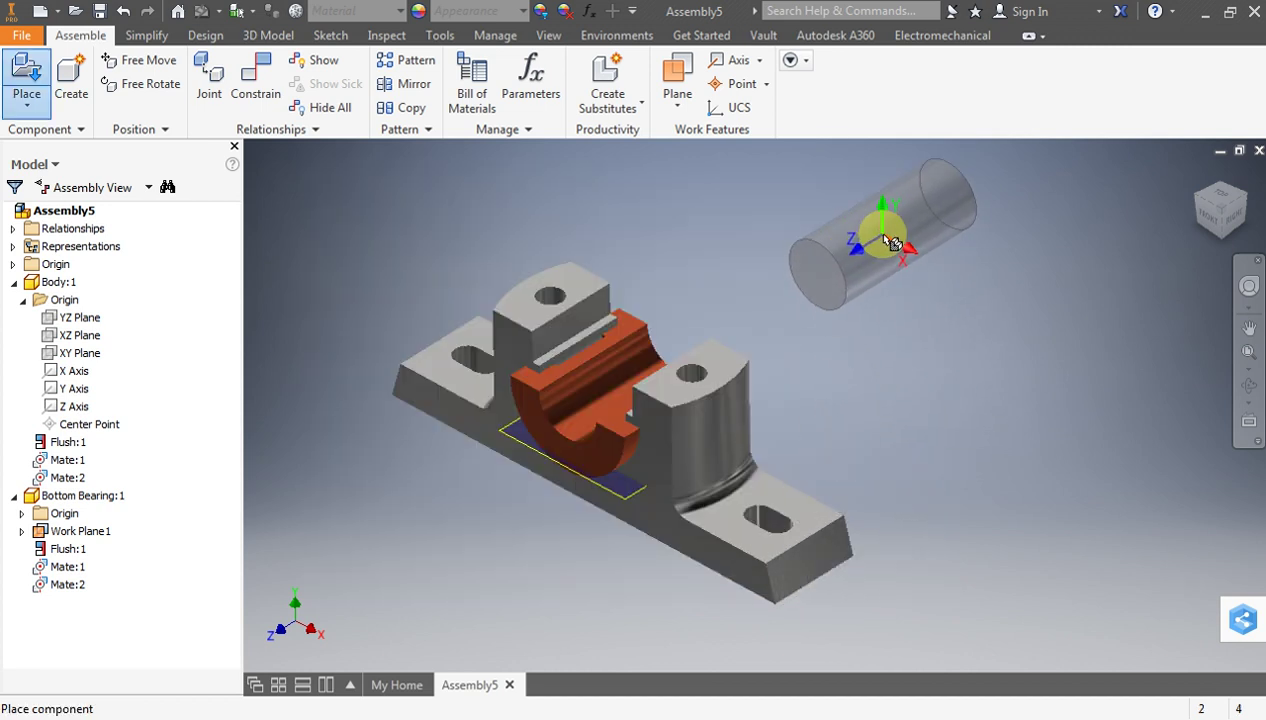
left_click(903, 293)
key("Escape")
scroll(873, 300, "down", 5)
scroll(873, 300, "up", 6)
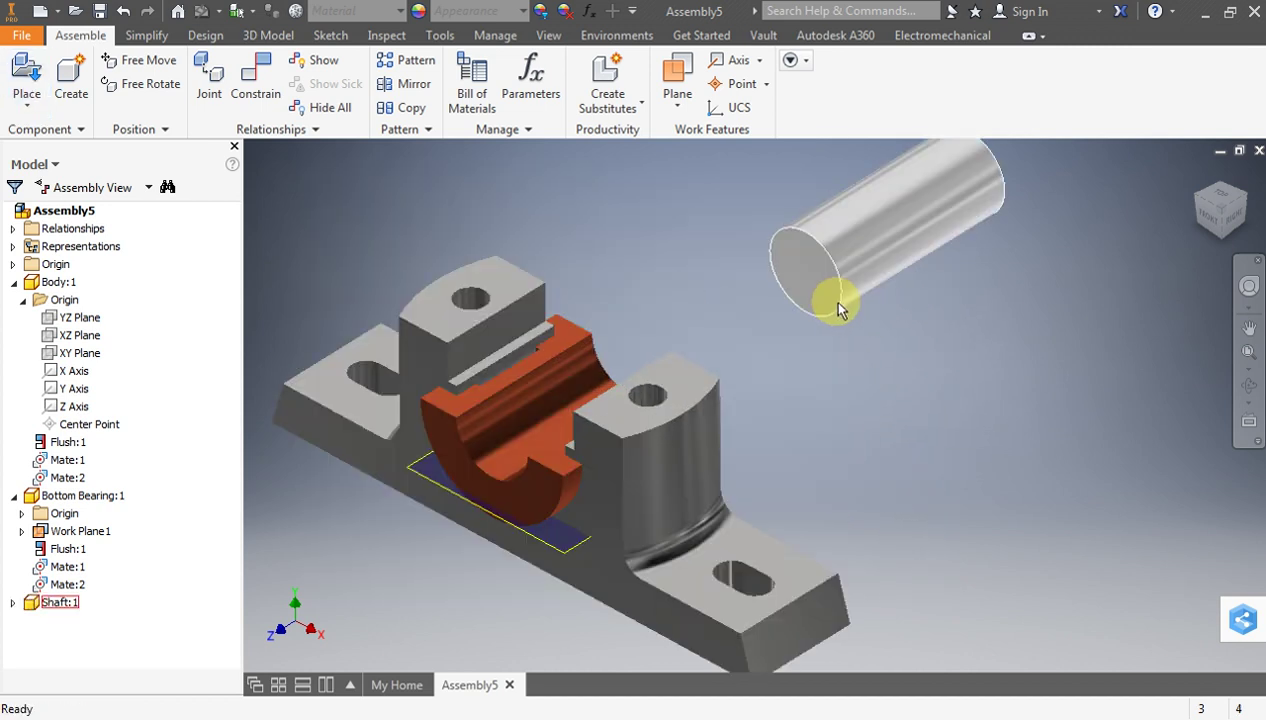
scroll(860, 360, "down", 3)
scroll(845, 378, "up", 4)
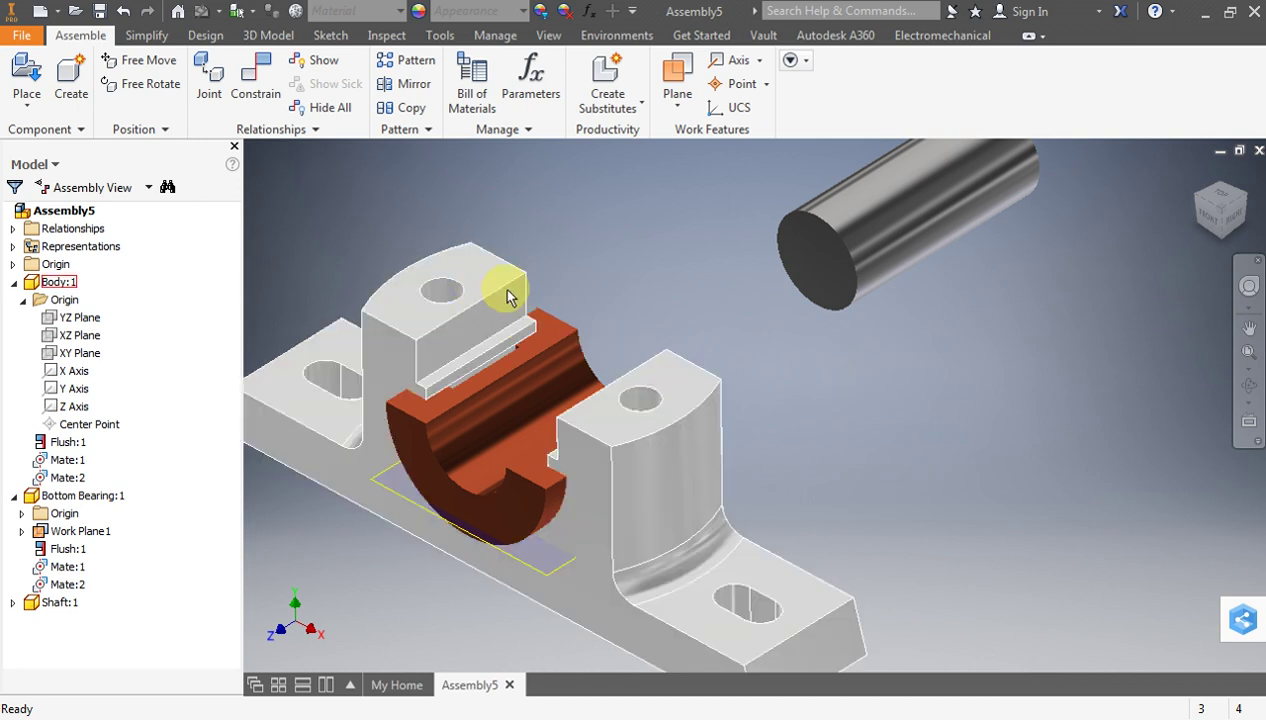
middle_click_drag(506, 288, 667, 298)
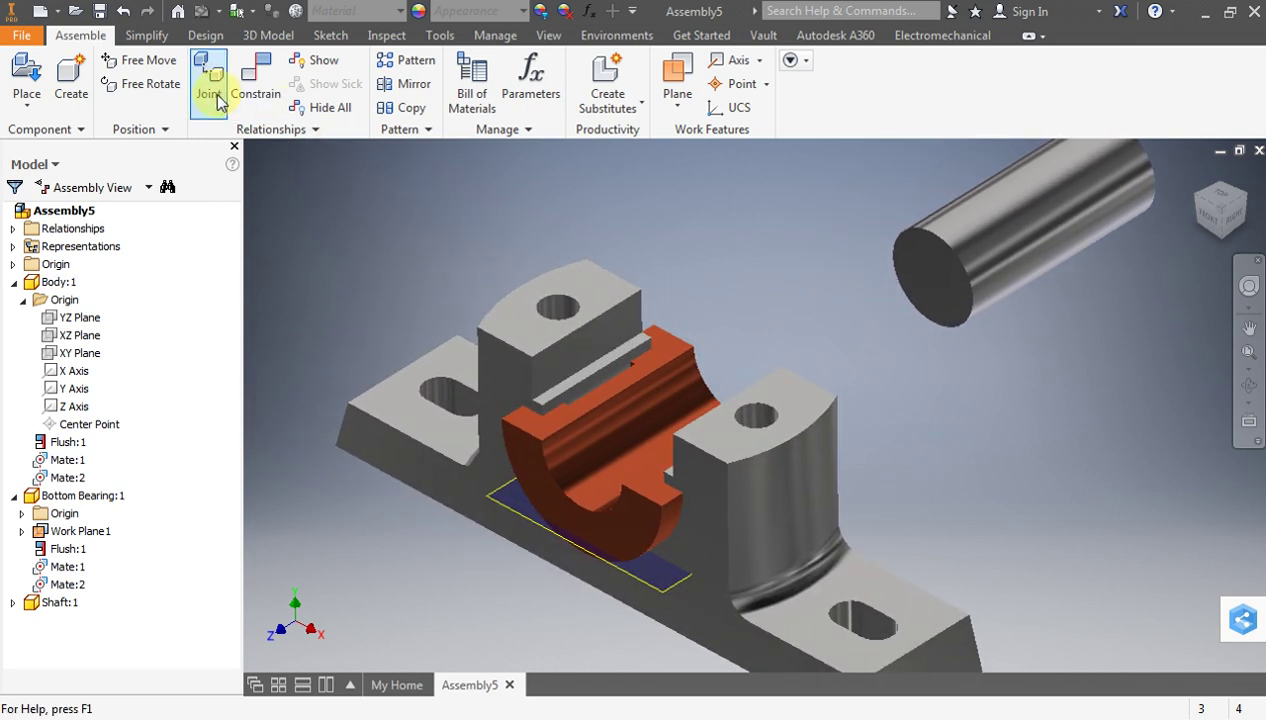
Flush the Shaft's XY Plane to the Body's XY Plane
left_click(250, 106)
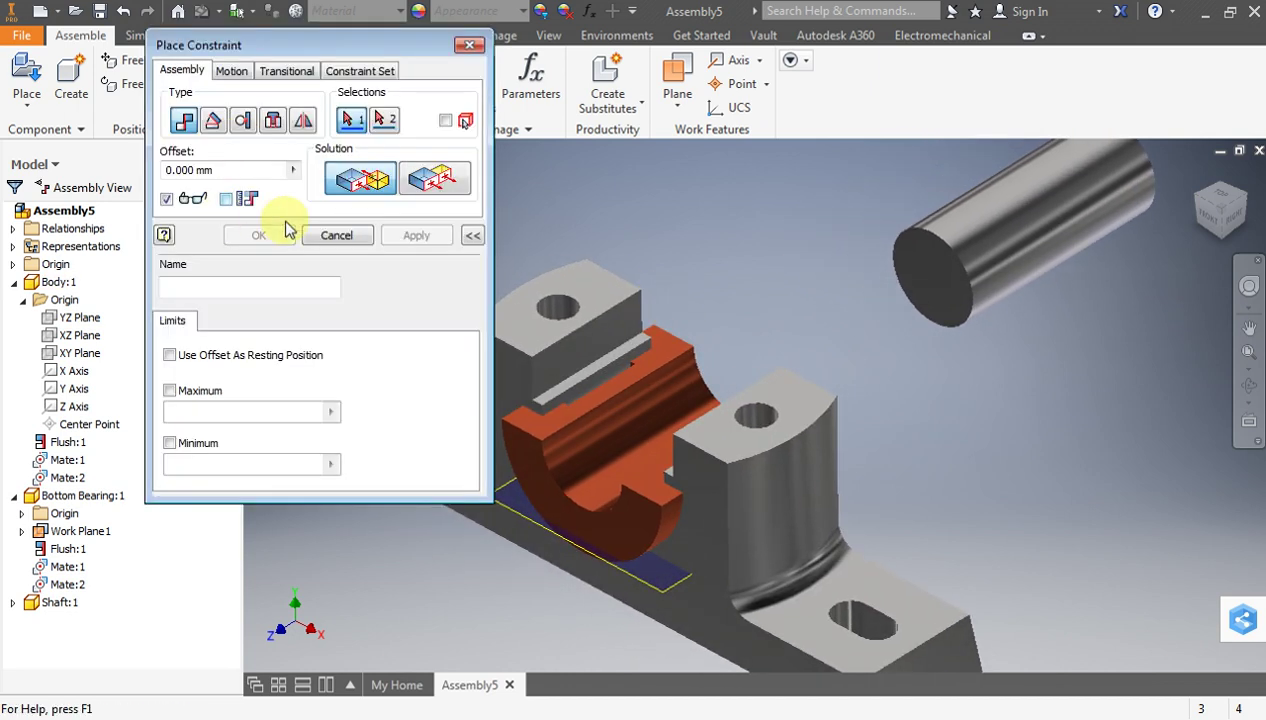
left_click(427, 181)
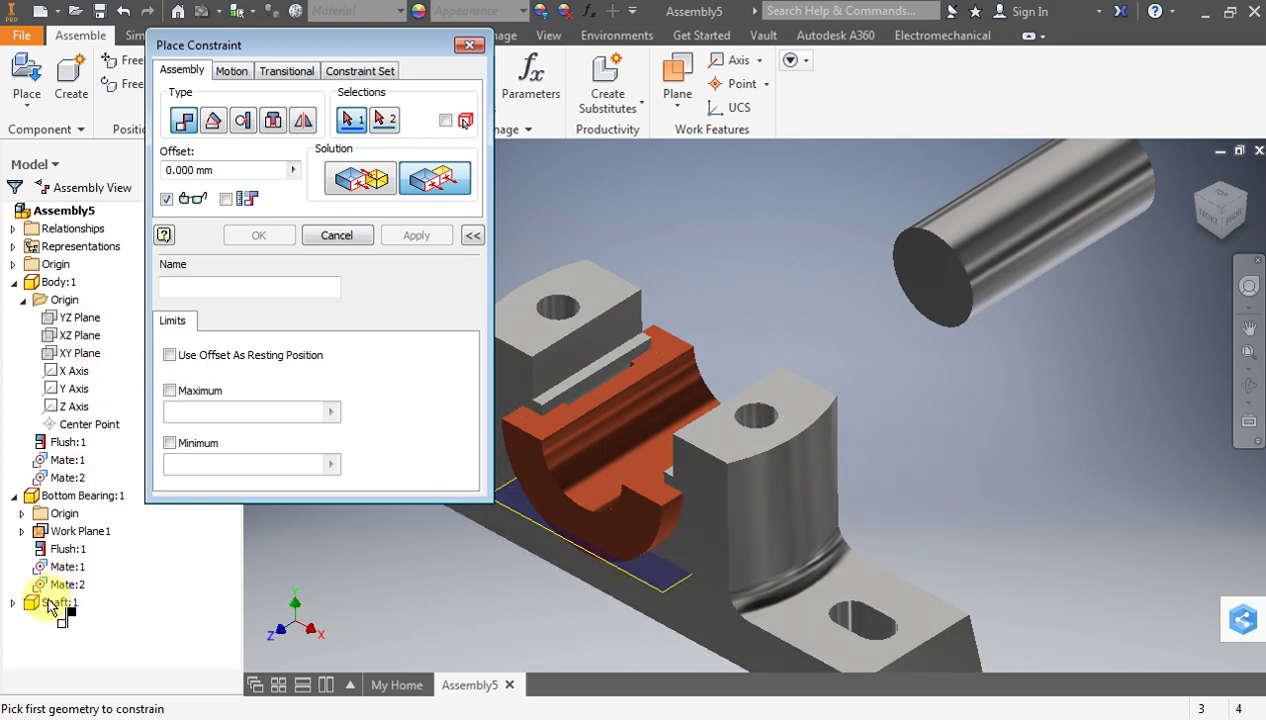
left_click(13, 603)
left_click(22, 620)
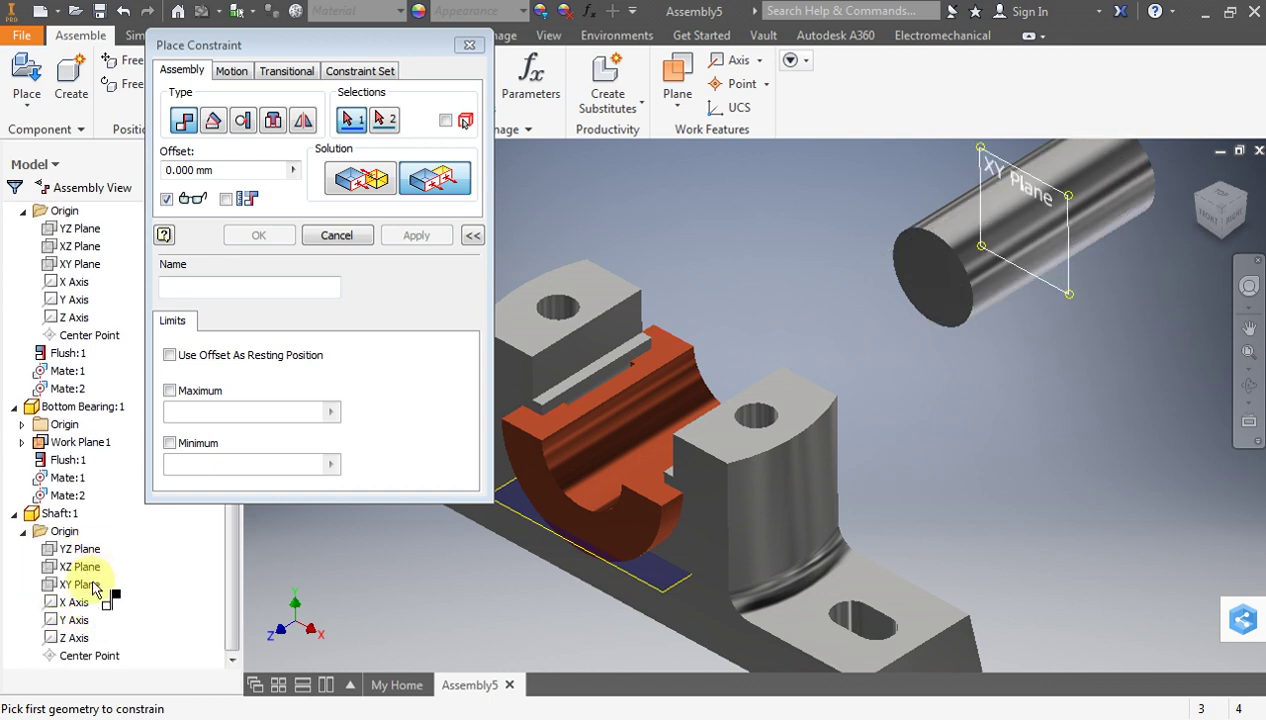
left_click(92, 588)
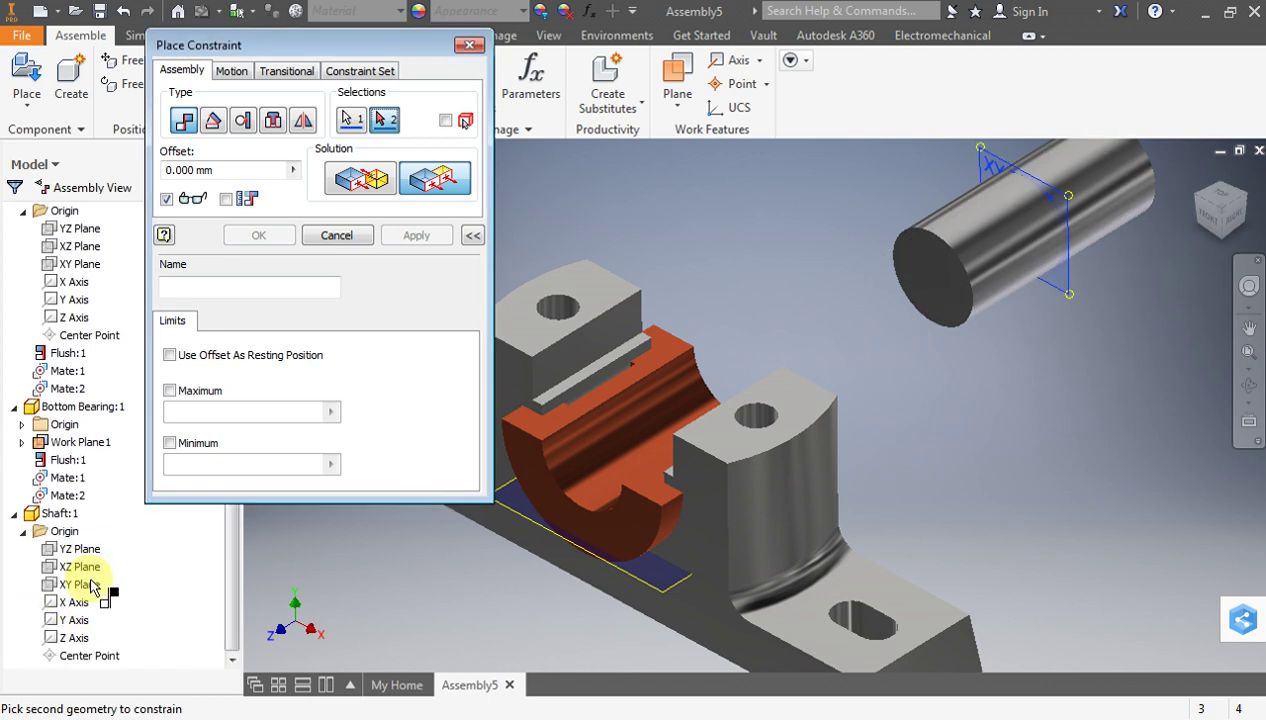
left_click(80, 266)
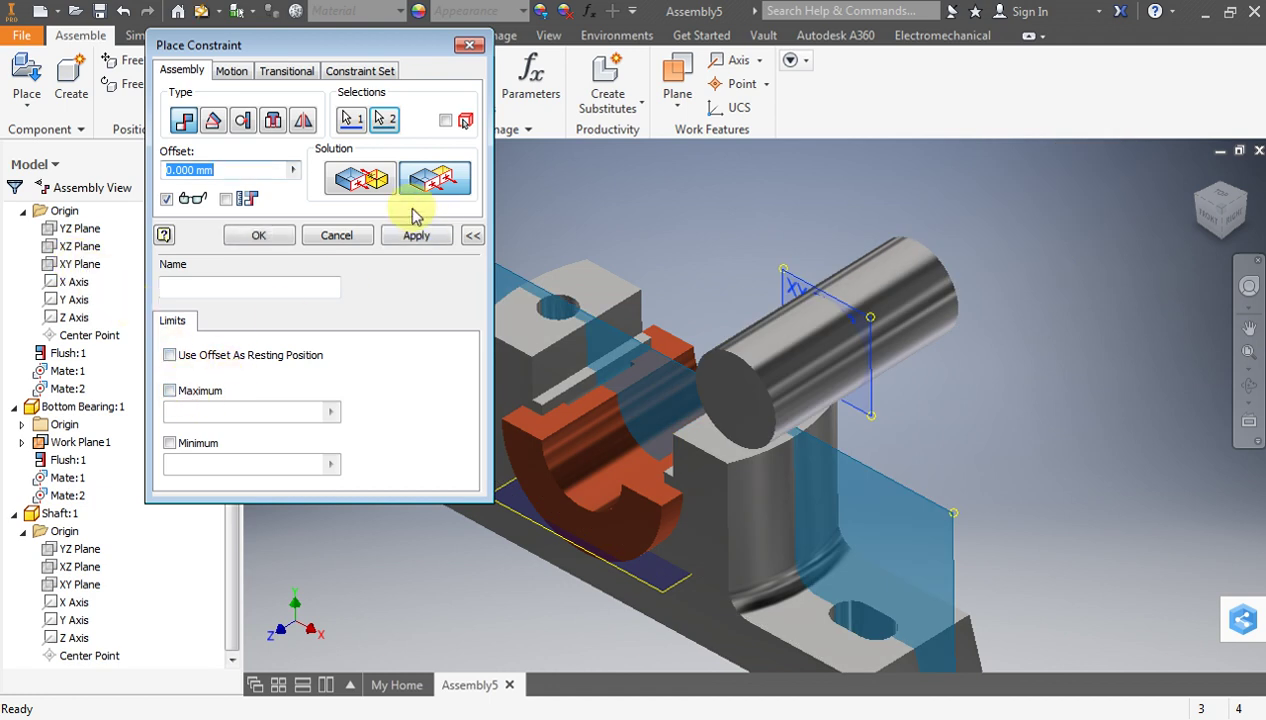
left_click(411, 238)
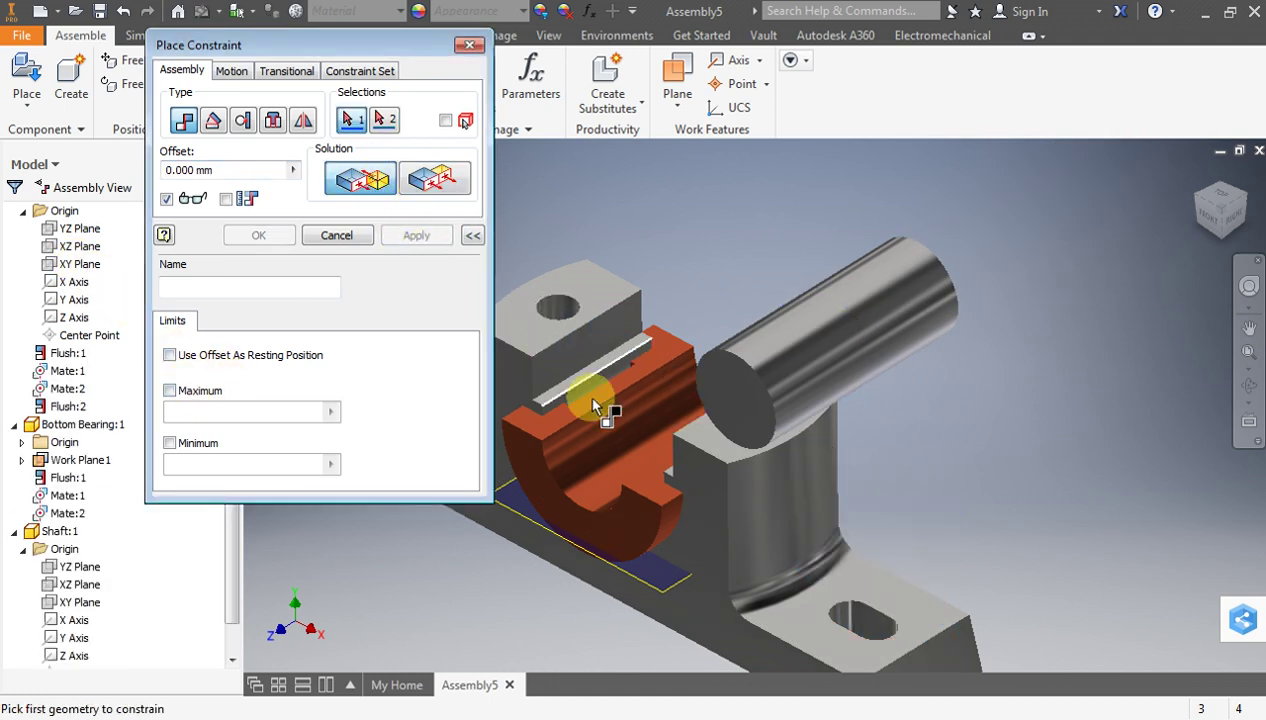
Mate the Shaft's axis to the bottom bearing's bore
left_click(826, 333)
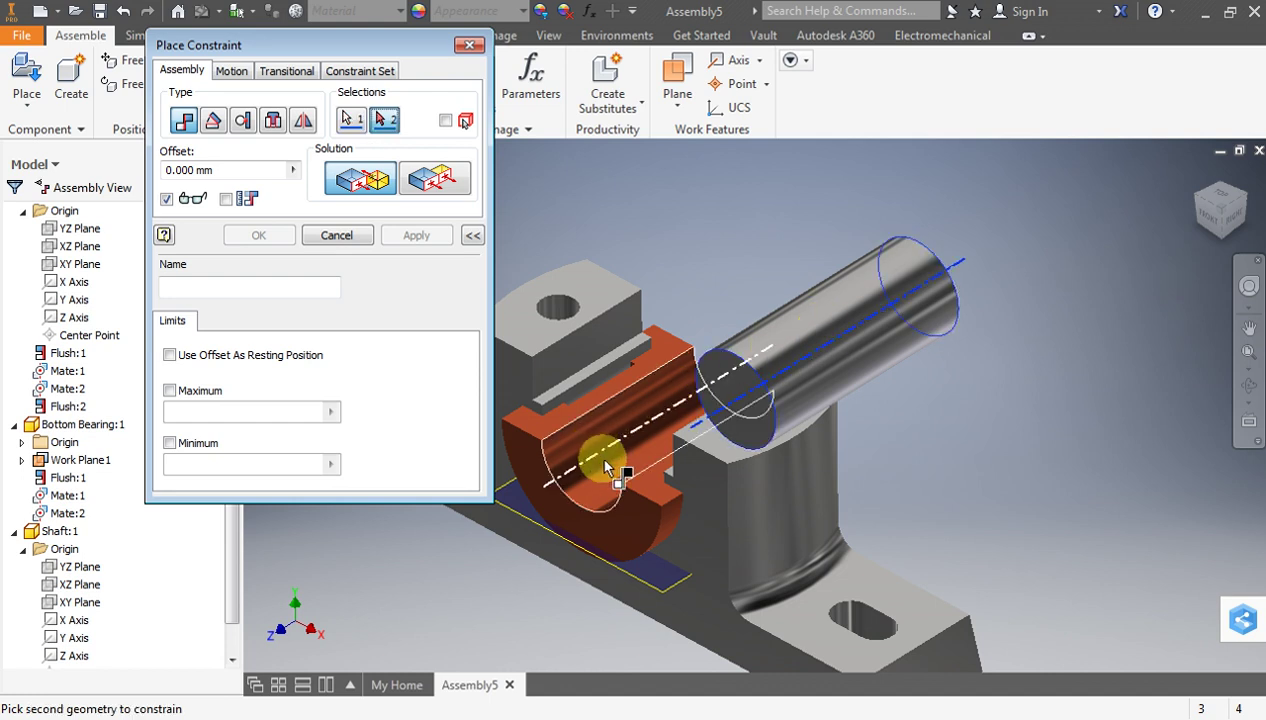
left_click(606, 466)
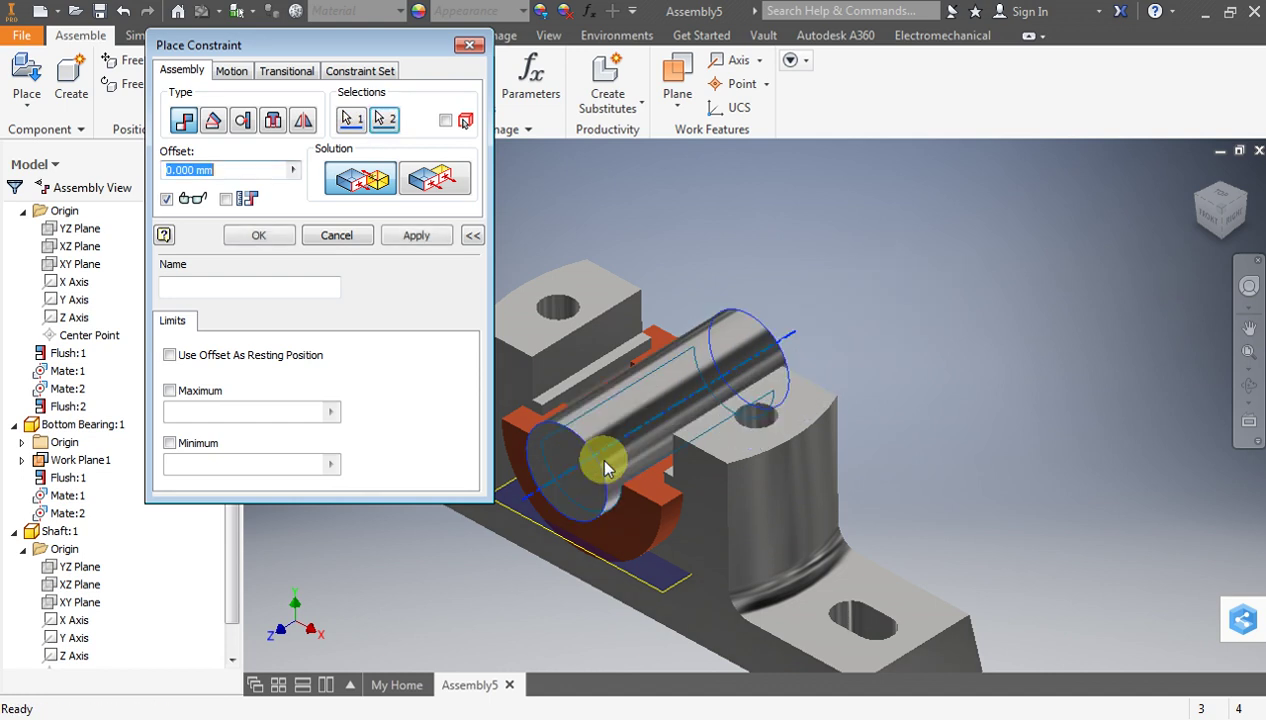
left_click(283, 240)
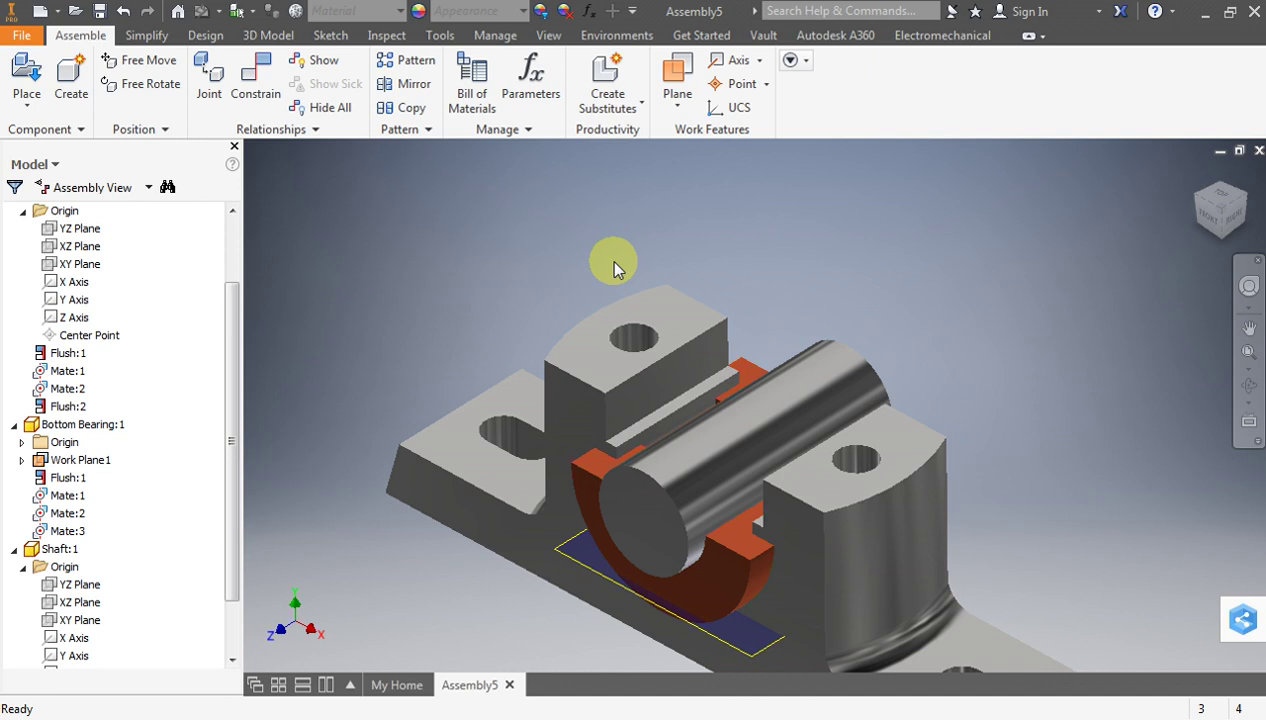
scroll(603, 259, "down", 2)
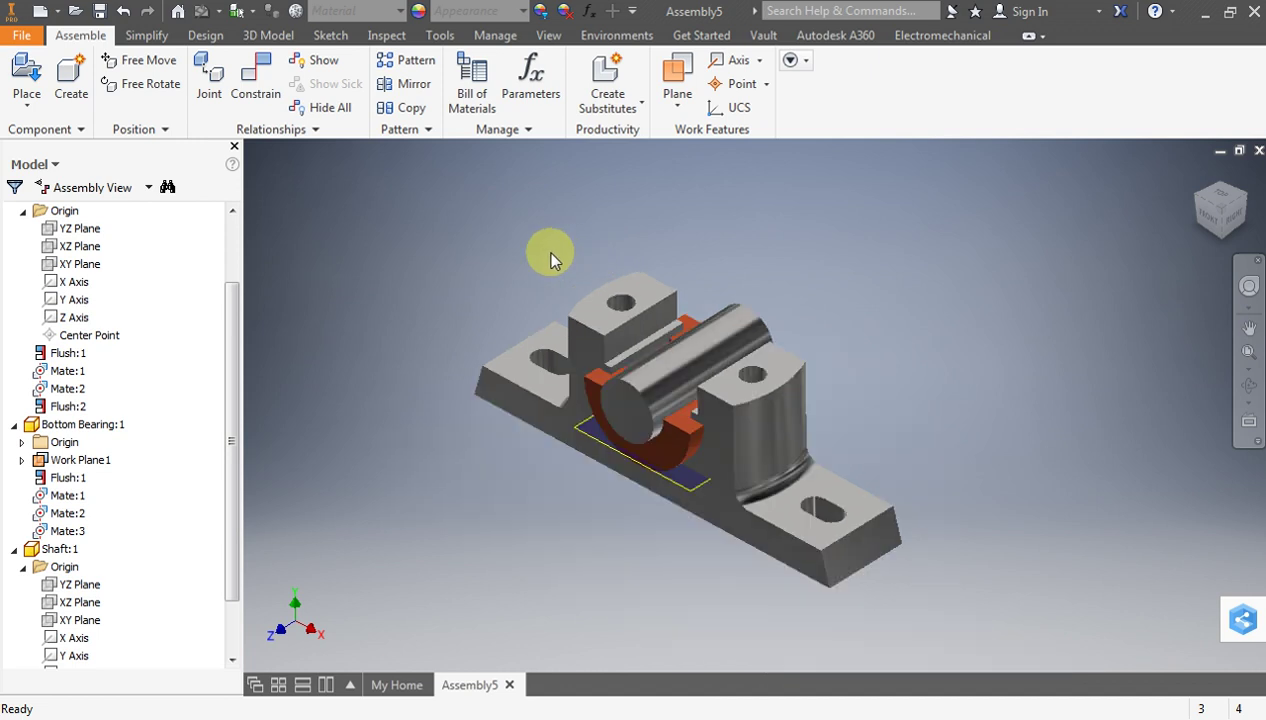
Place one Top Bearing component into the assembly
left_click(26, 102)
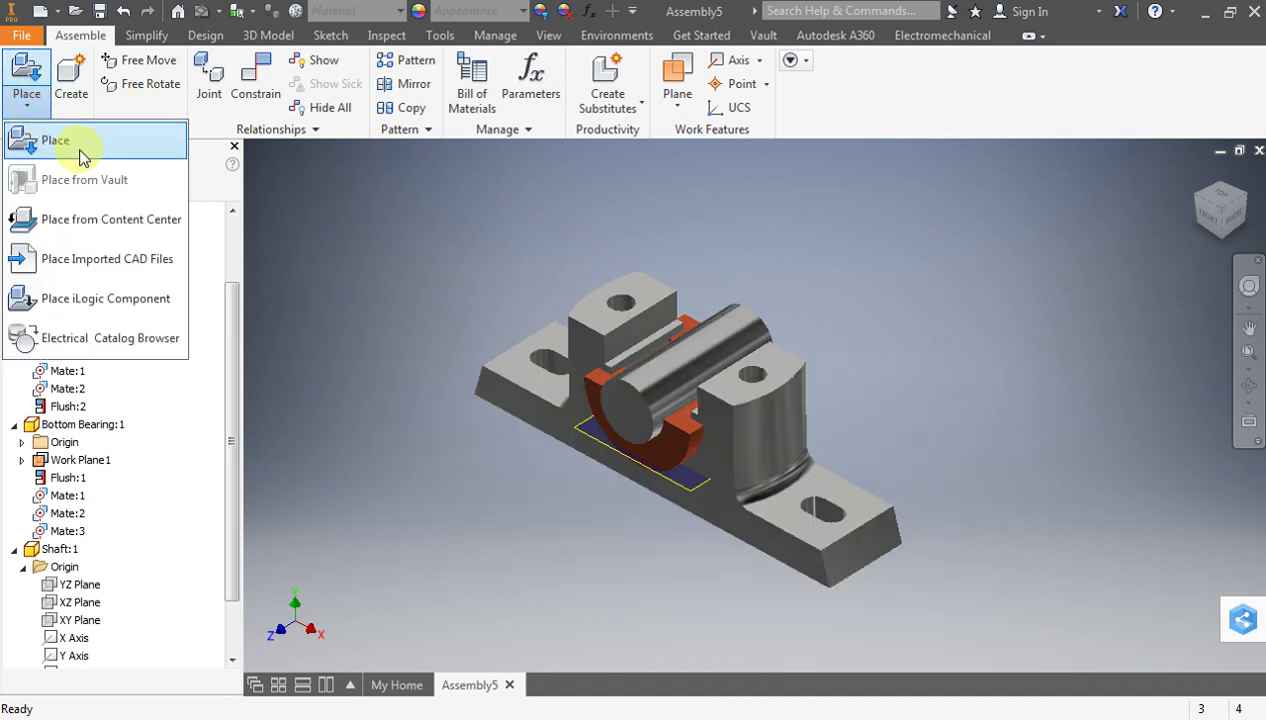
left_click(83, 157)
scroll(920, 330, "down", 1)
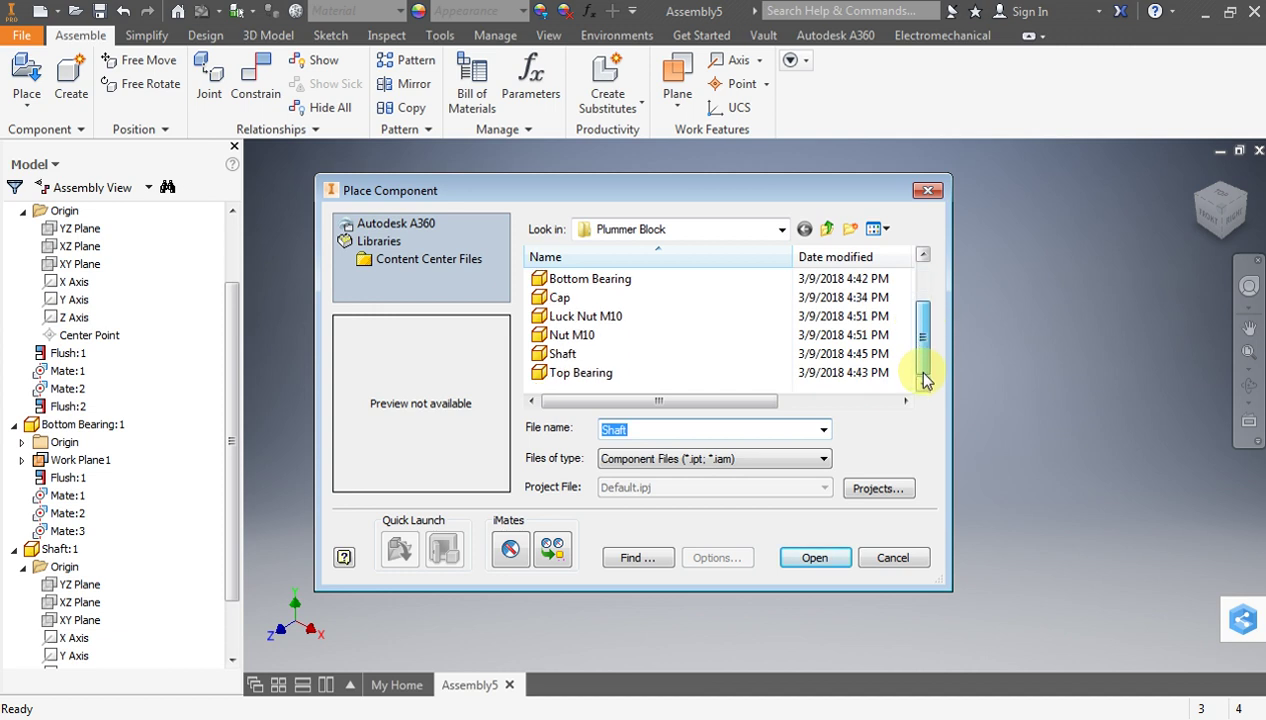
left_click(566, 372)
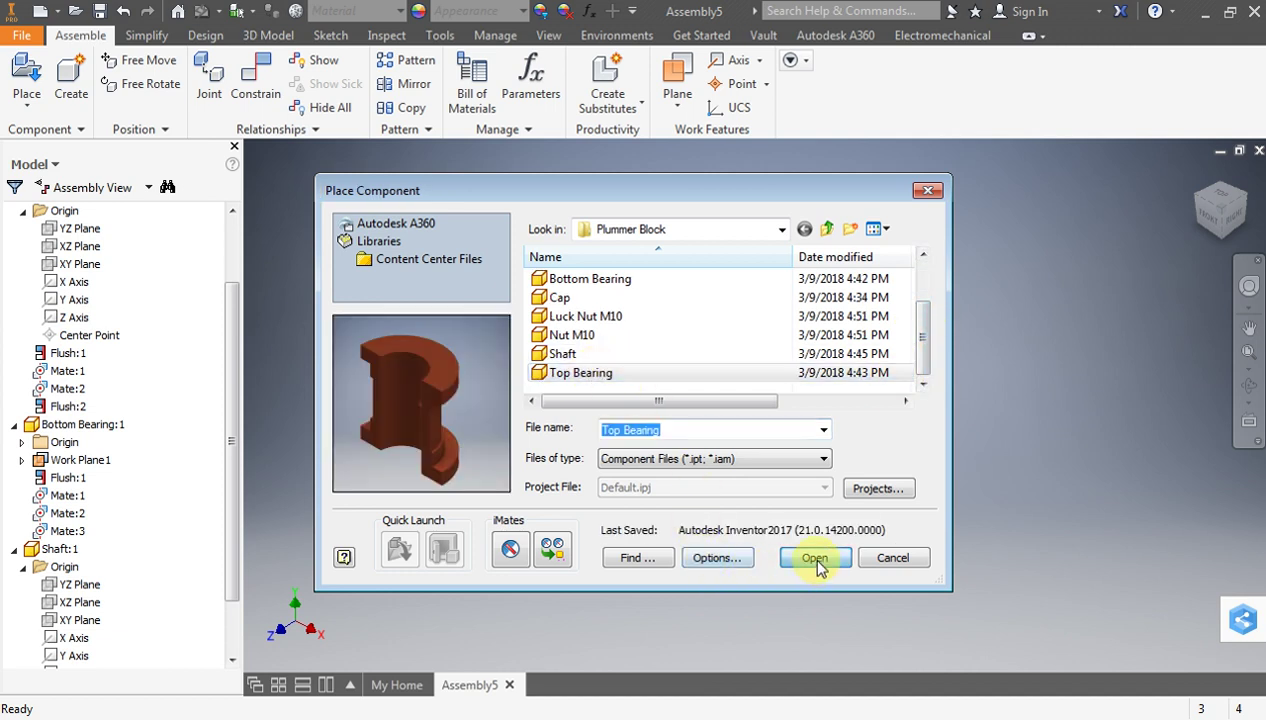
left_click(815, 559)
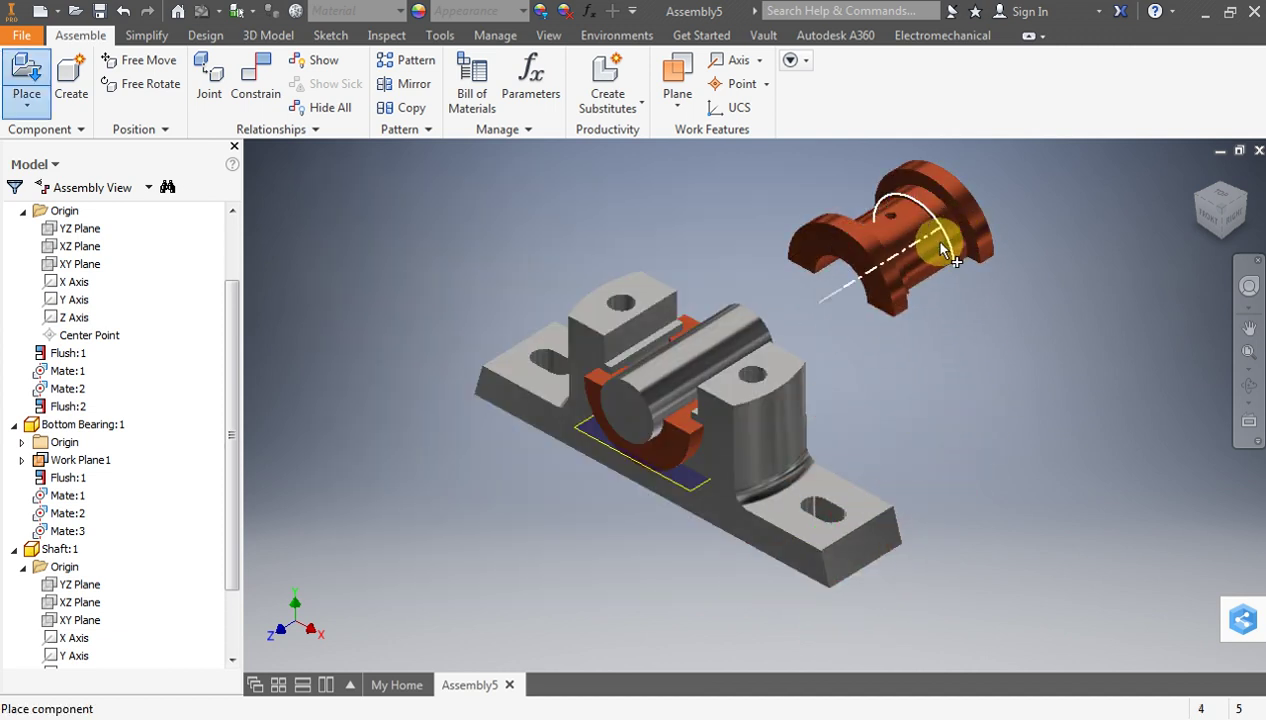
scroll(911, 246, "down", 3)
scroll(905, 252, "up", 2)
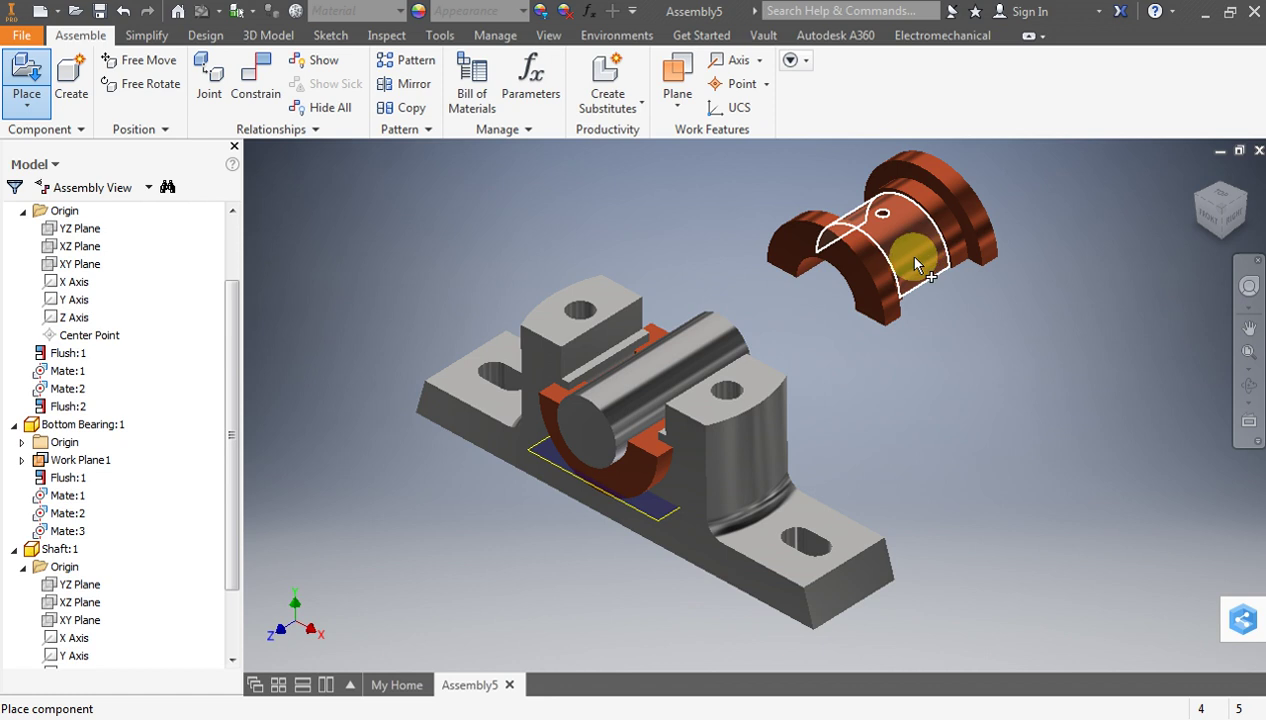
left_click(817, 266)
key("Escape")
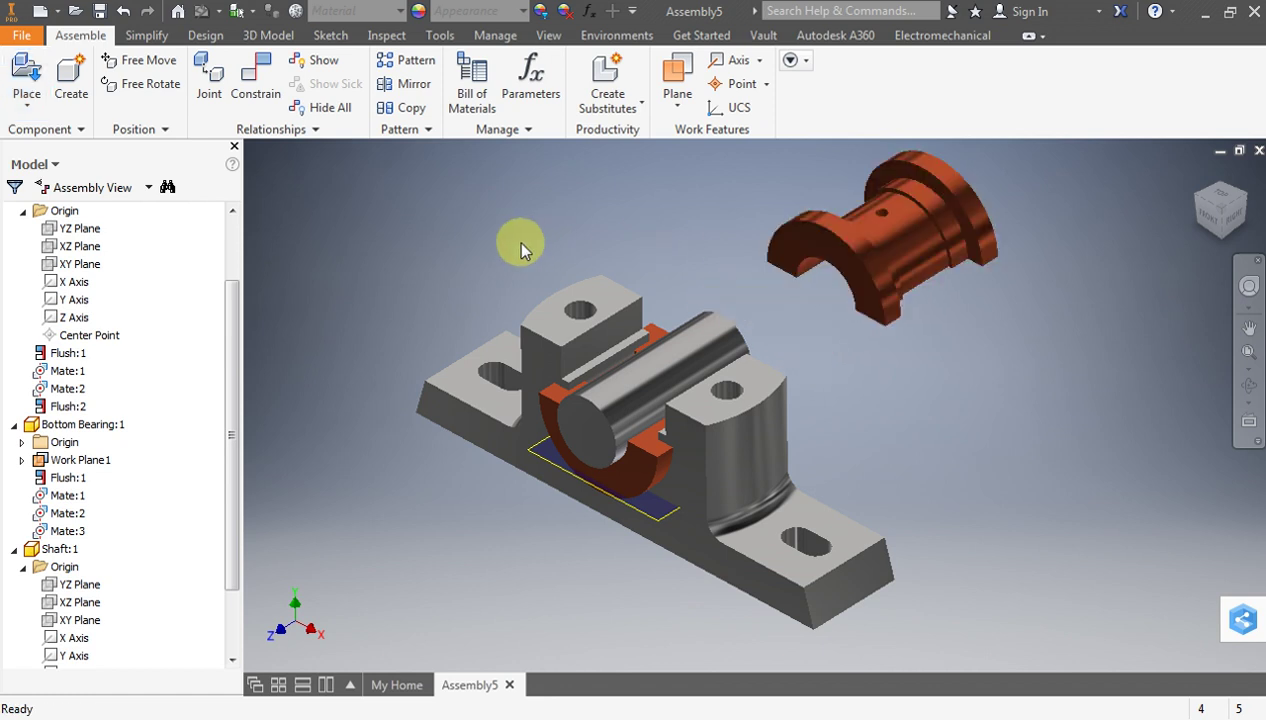
Preview a flush between the Top Bearing's YZ Plane and the Body's YZ Plane
left_click(262, 90)
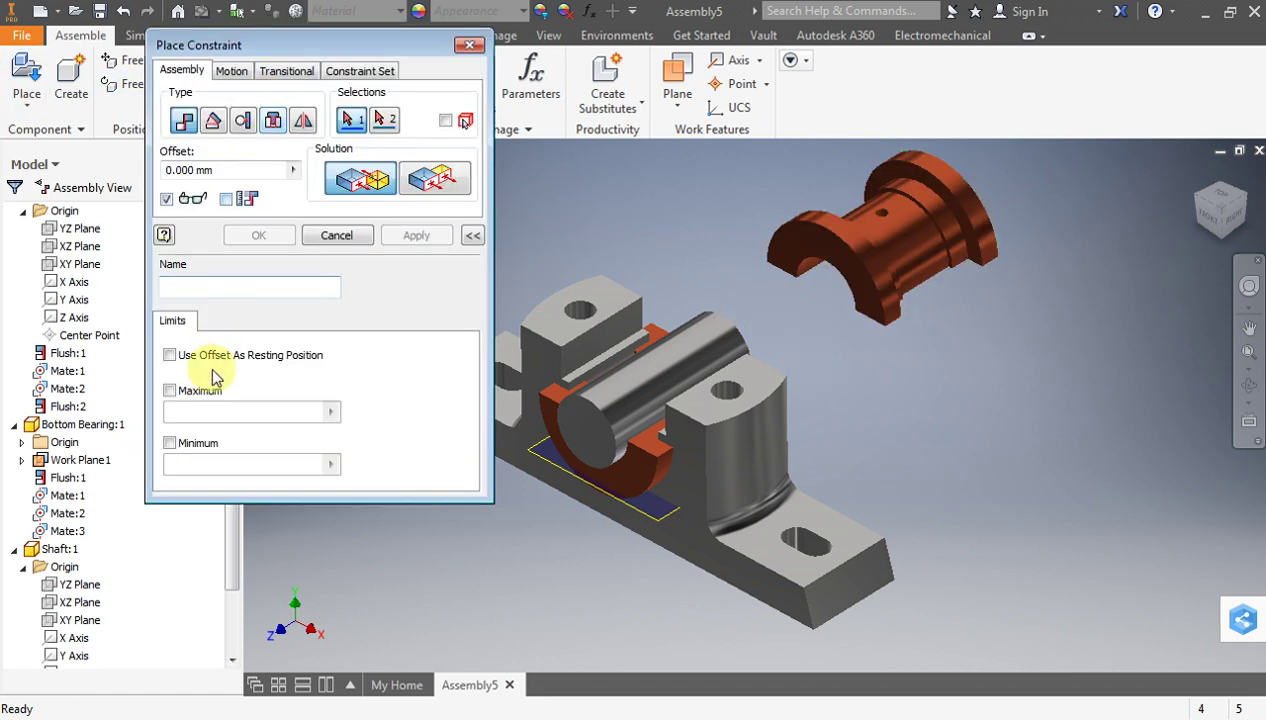
left_click(435, 178)
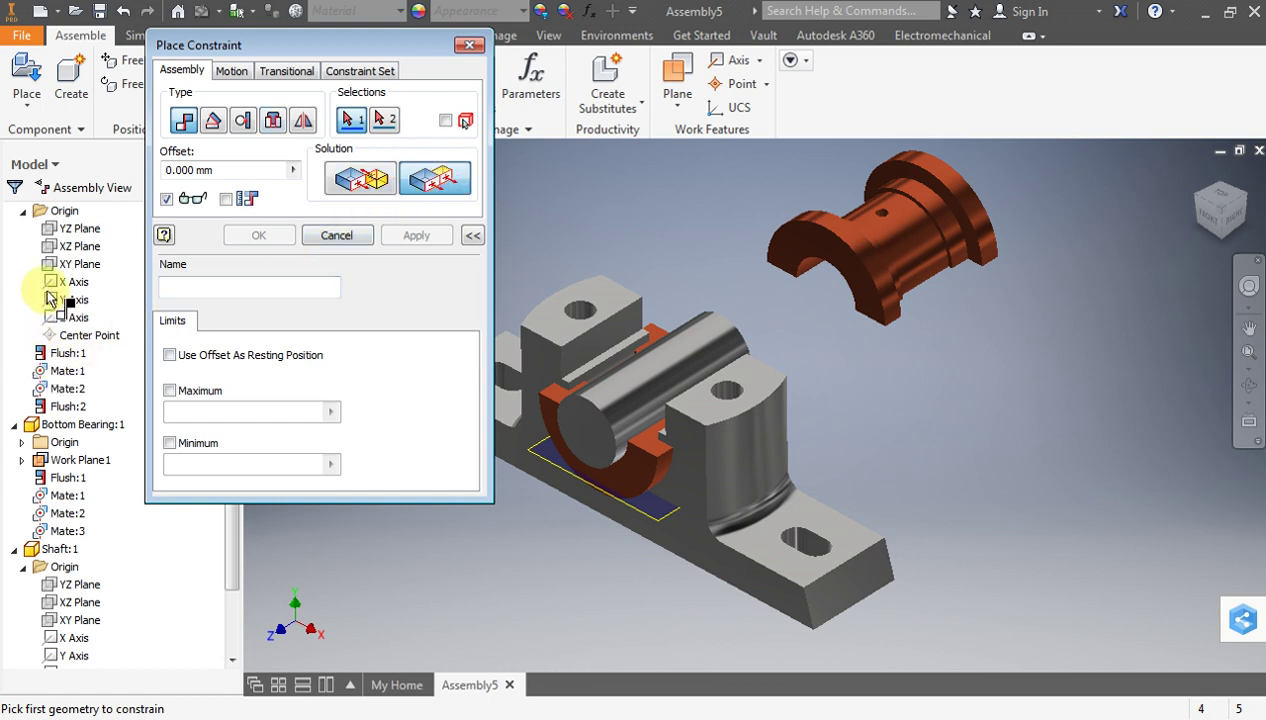
left_click(14, 551)
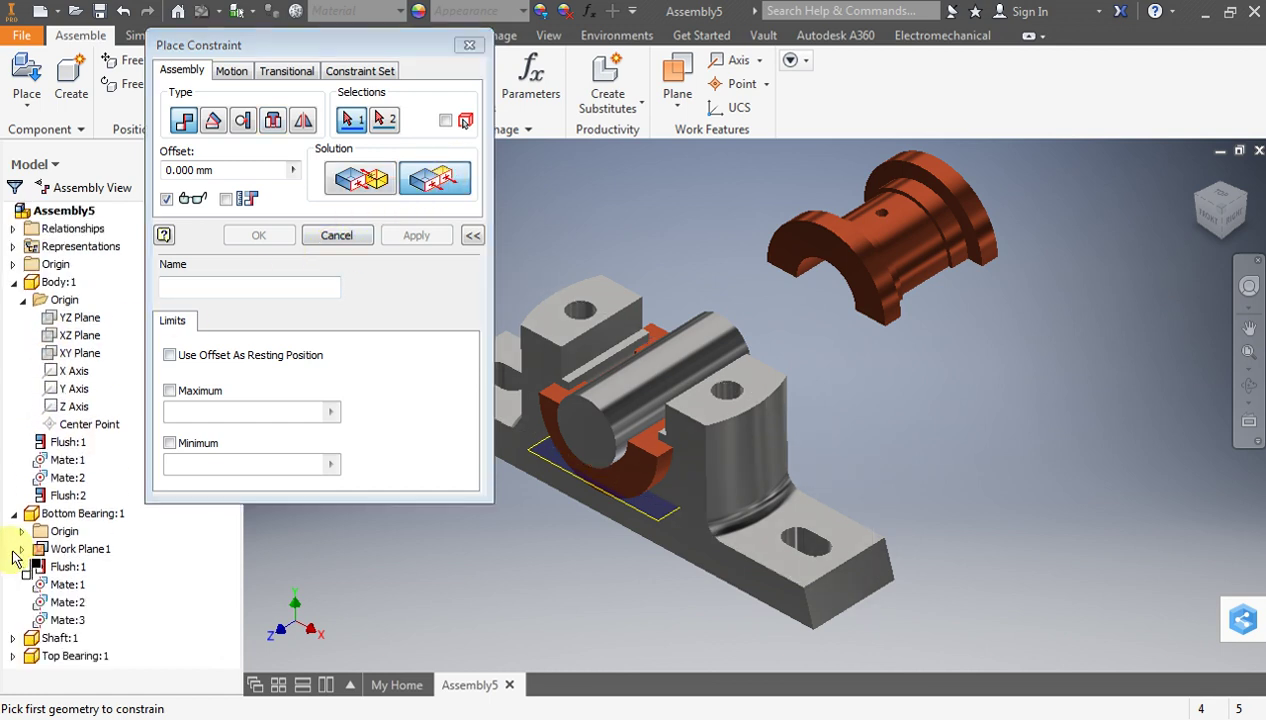
left_click(13, 657)
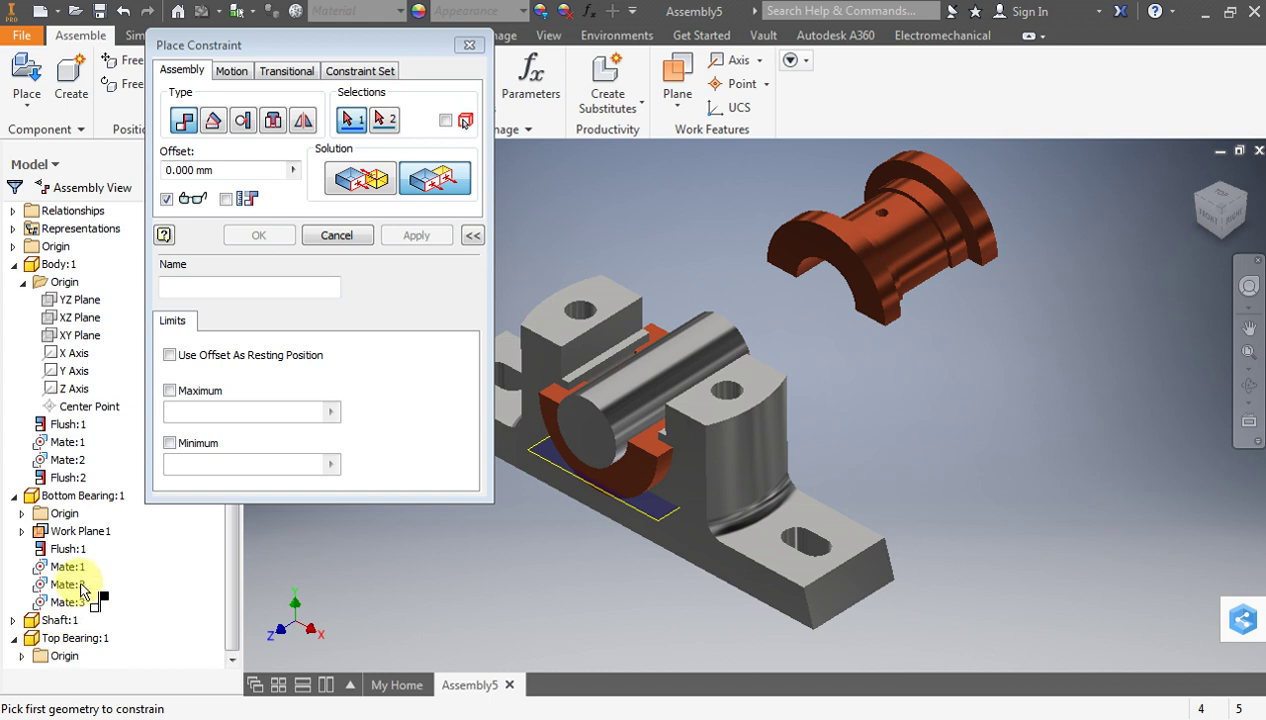
left_click(22, 656)
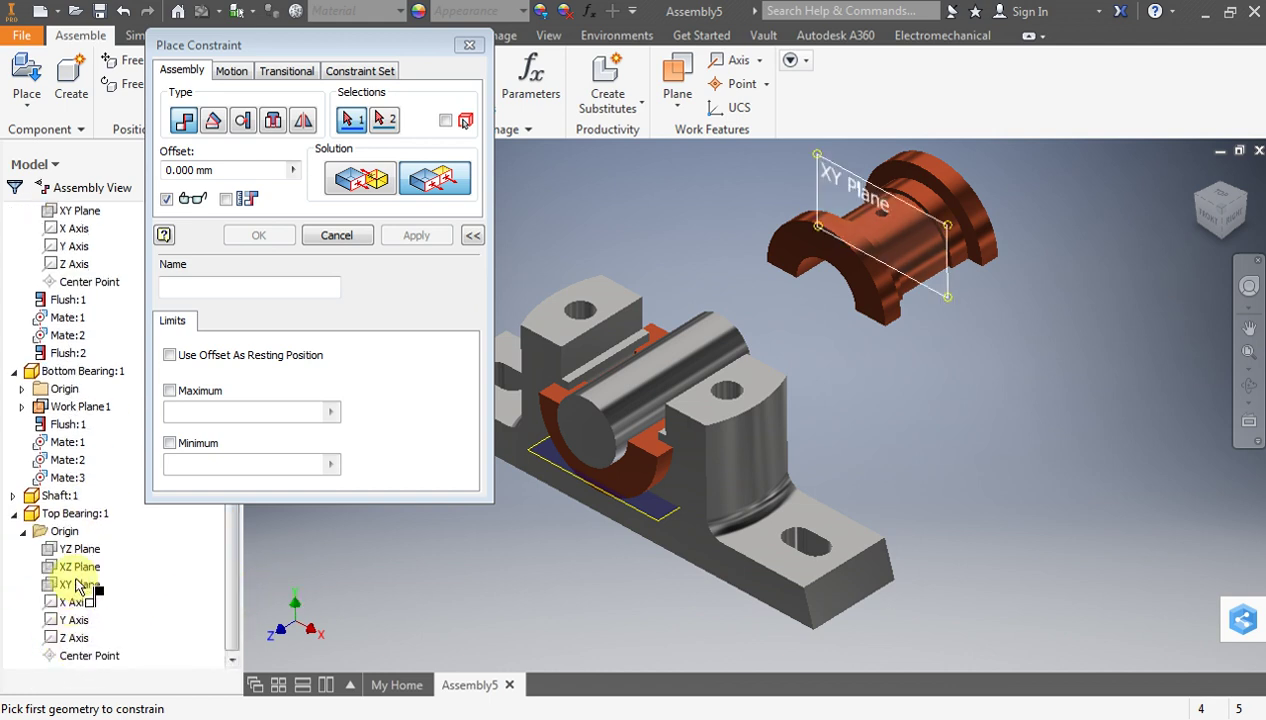
left_click(90, 550)
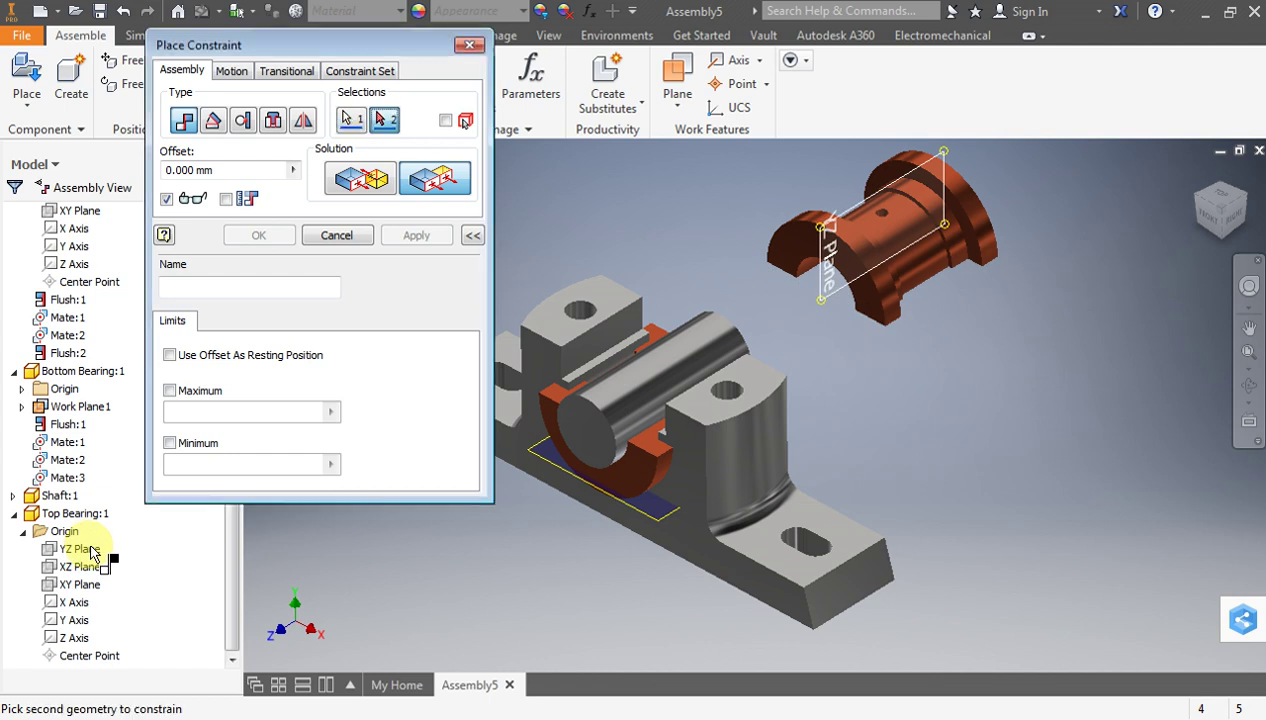
scroll(75, 440, "up", 1)
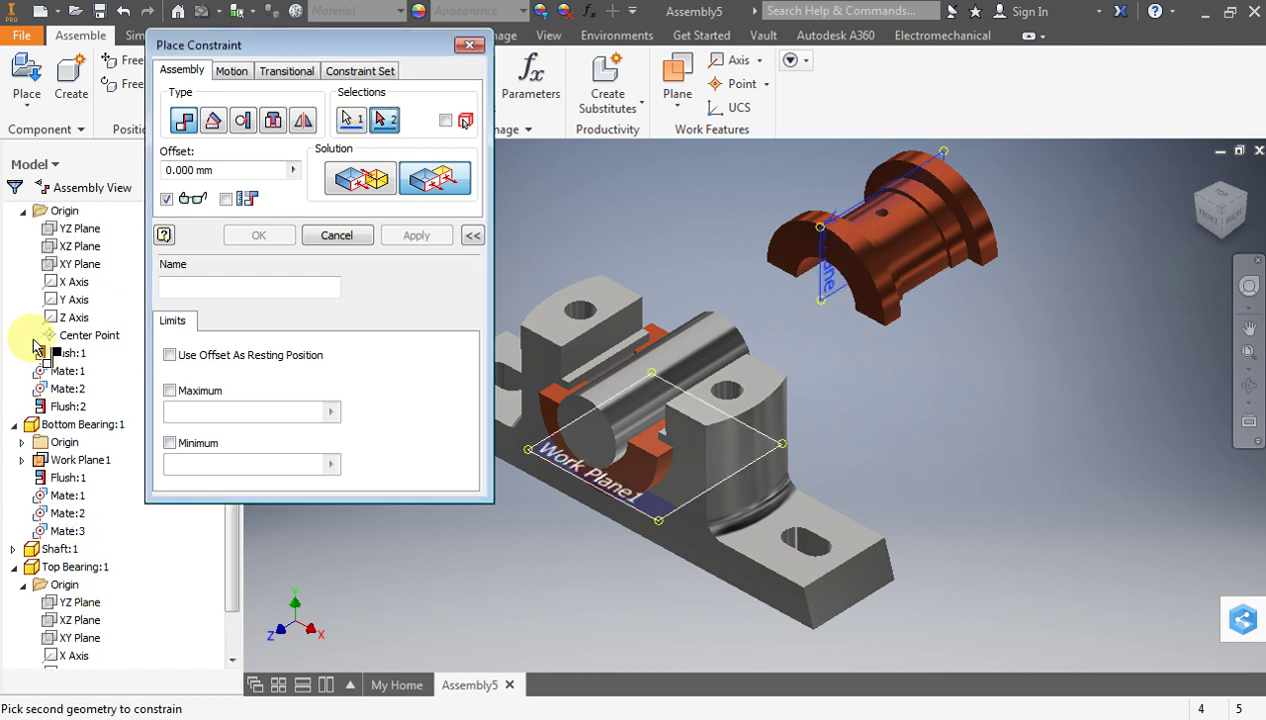
left_click(78, 232)
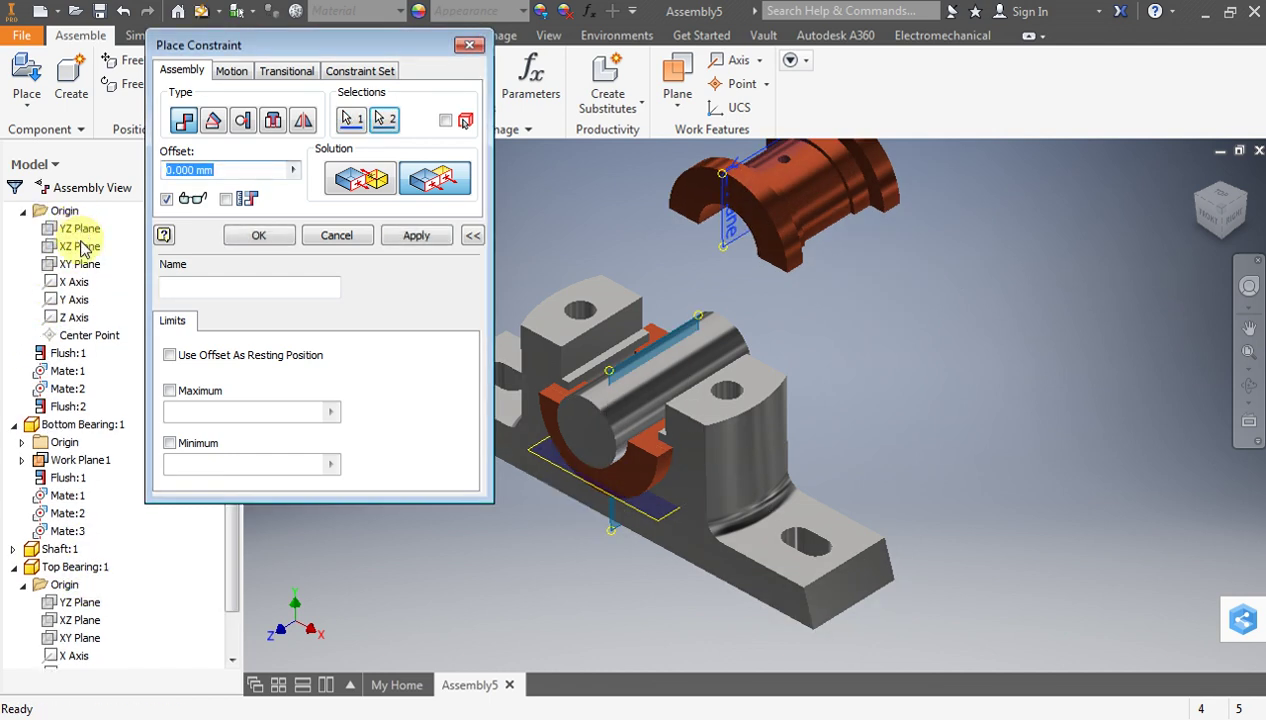
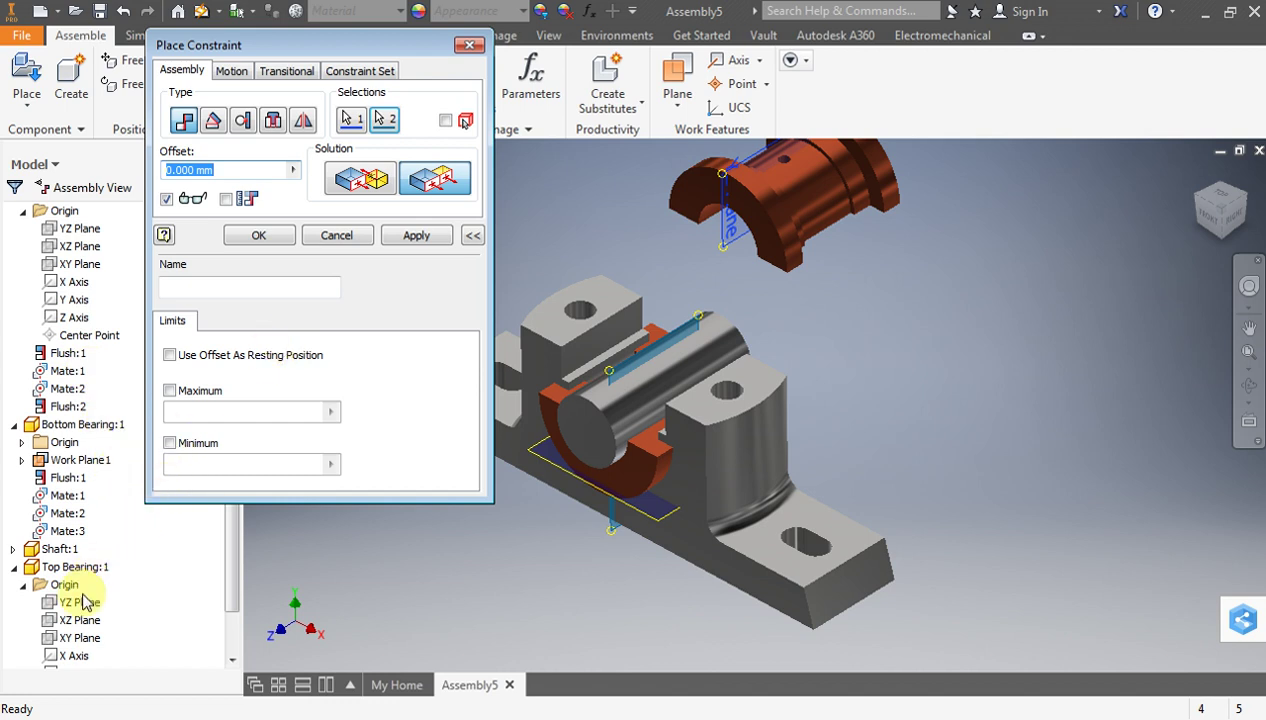
Apply two flush constraints aligning the Top Bearing's origin planes, including XY, with the Body's
left_click(436, 246)
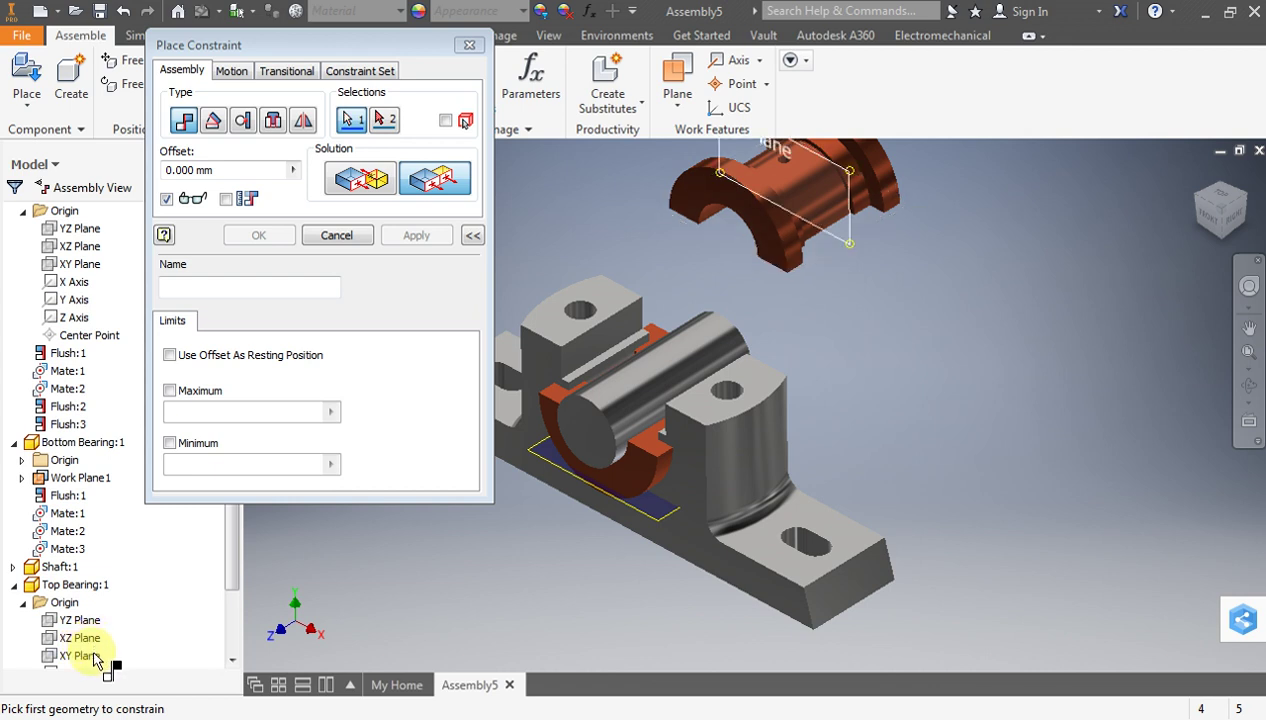
left_click(95, 658)
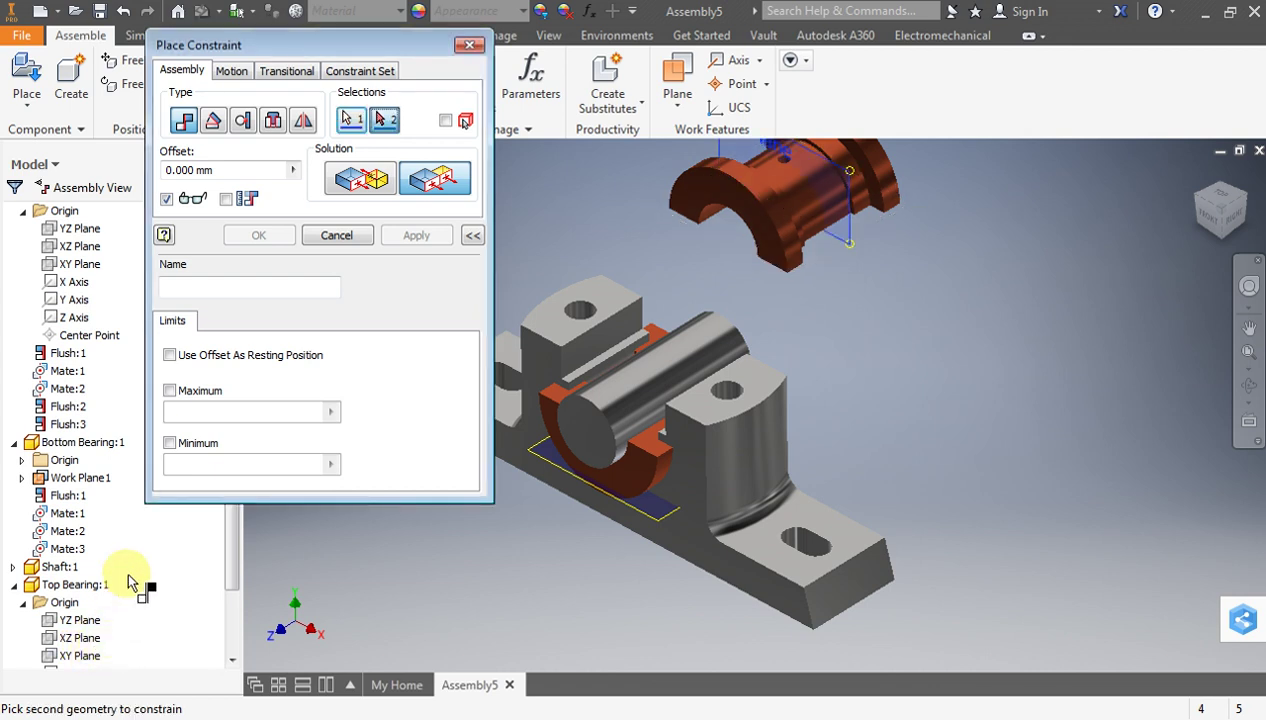
left_click(92, 264)
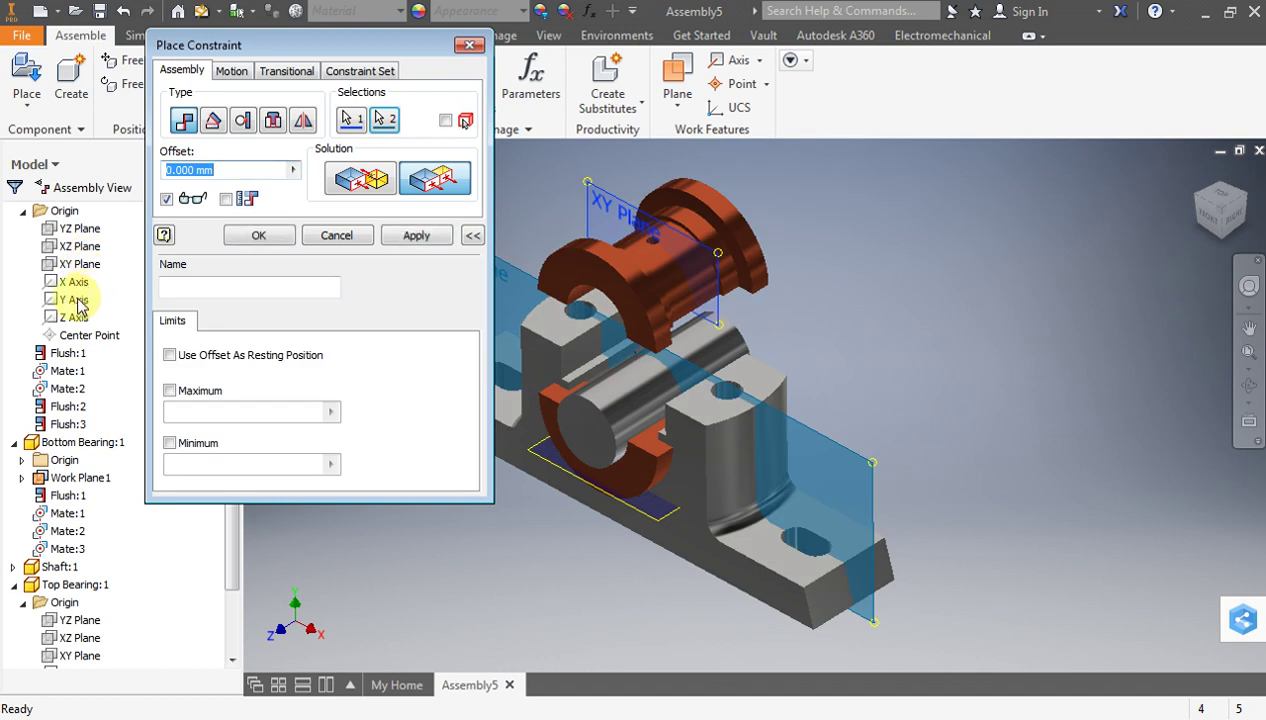
left_click(416, 236)
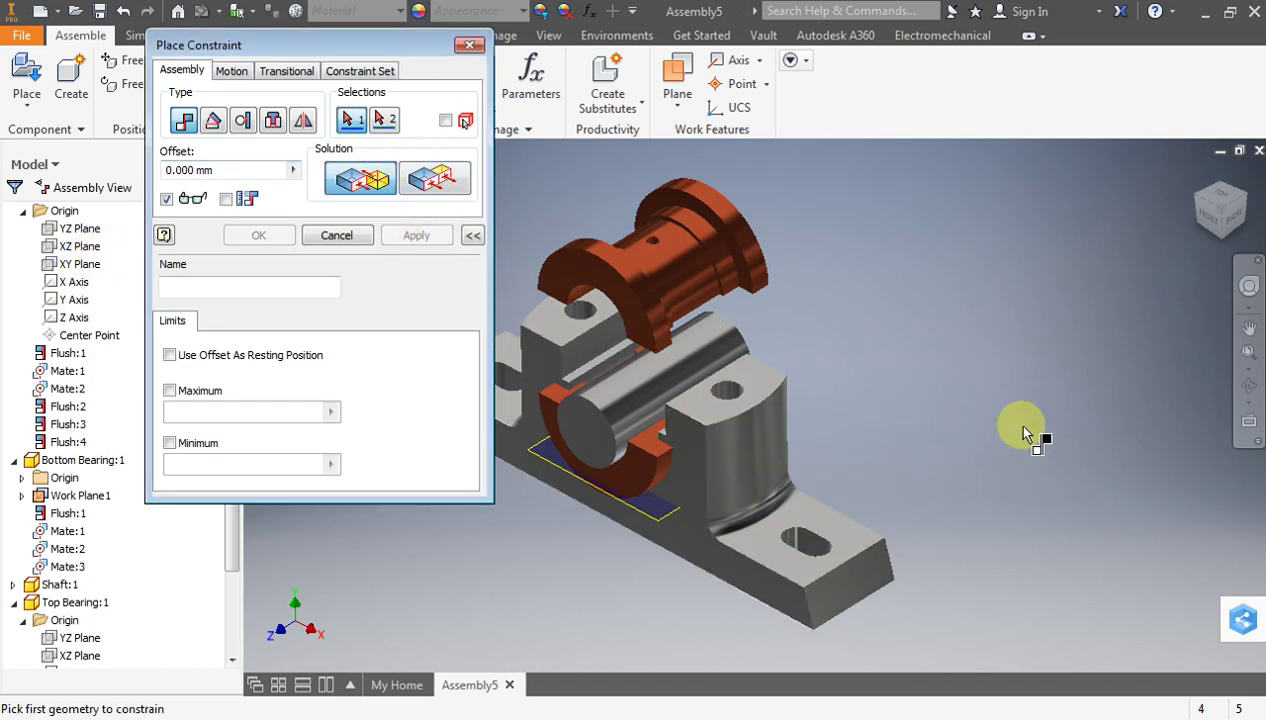
Select the top bearing's underside face and the bottom bearing's flat face for a mate
left_click(1248, 385)
mouse_move(898, 333)
left_mouse_down()
mouse_move(828, 270)
mouse_move(817, 161)
left_mouse_up()
key("Escape")
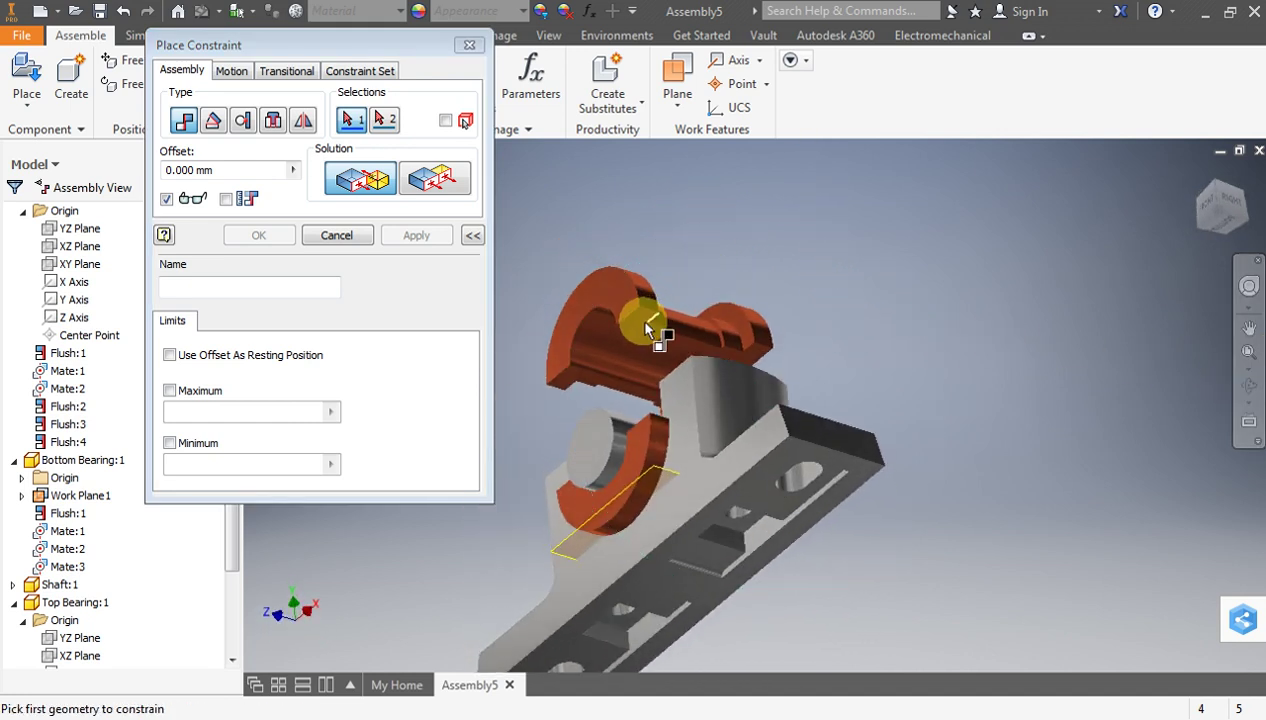
left_click(645, 330)
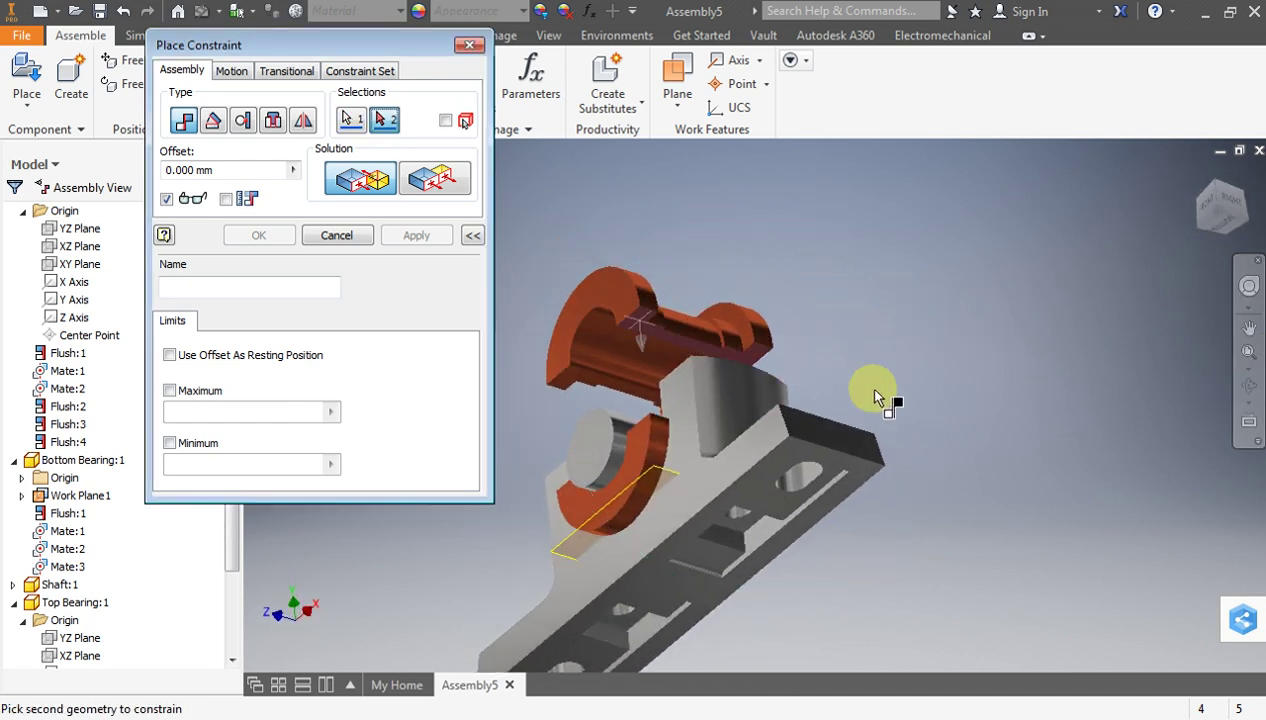
left_click(1248, 385)
left_click_drag(729, 318, 786, 396)
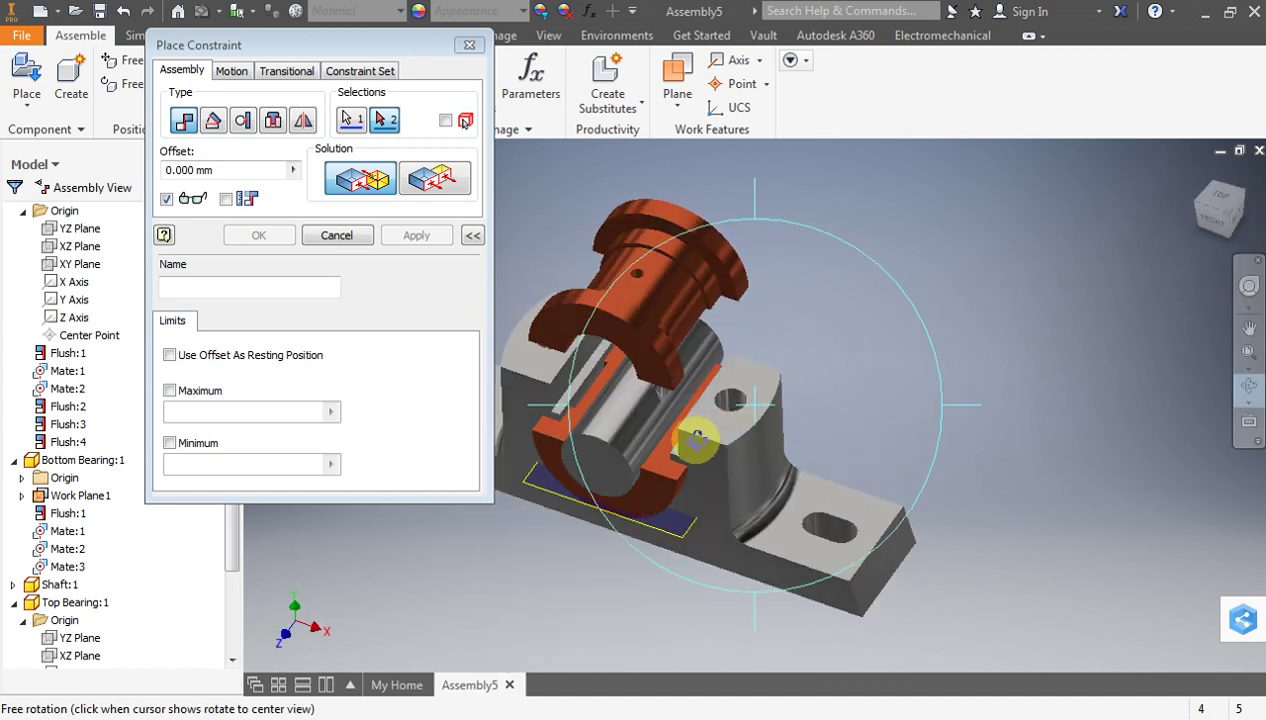
key("Escape")
left_click(660, 458)
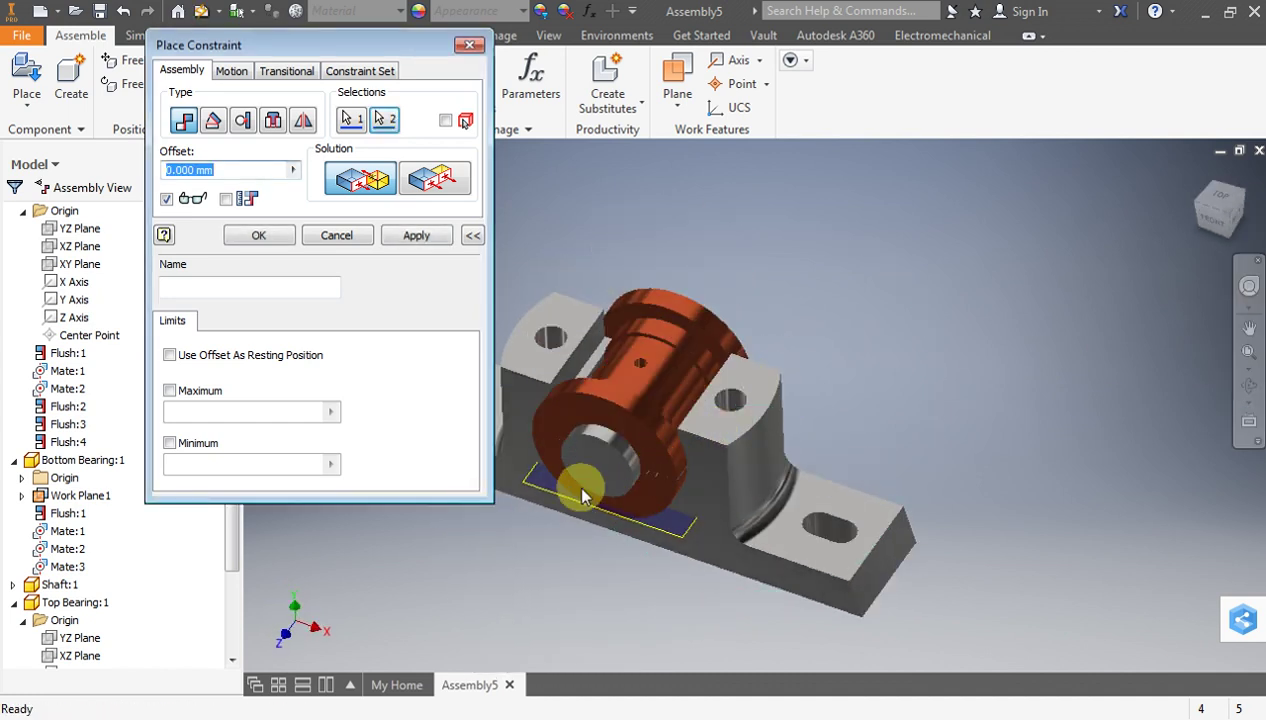
Check the seated top bearing, confirm the mate, and collapse Bottom Bearing:1 in the tree
left_click(1247, 366)
left_click(1247, 366)
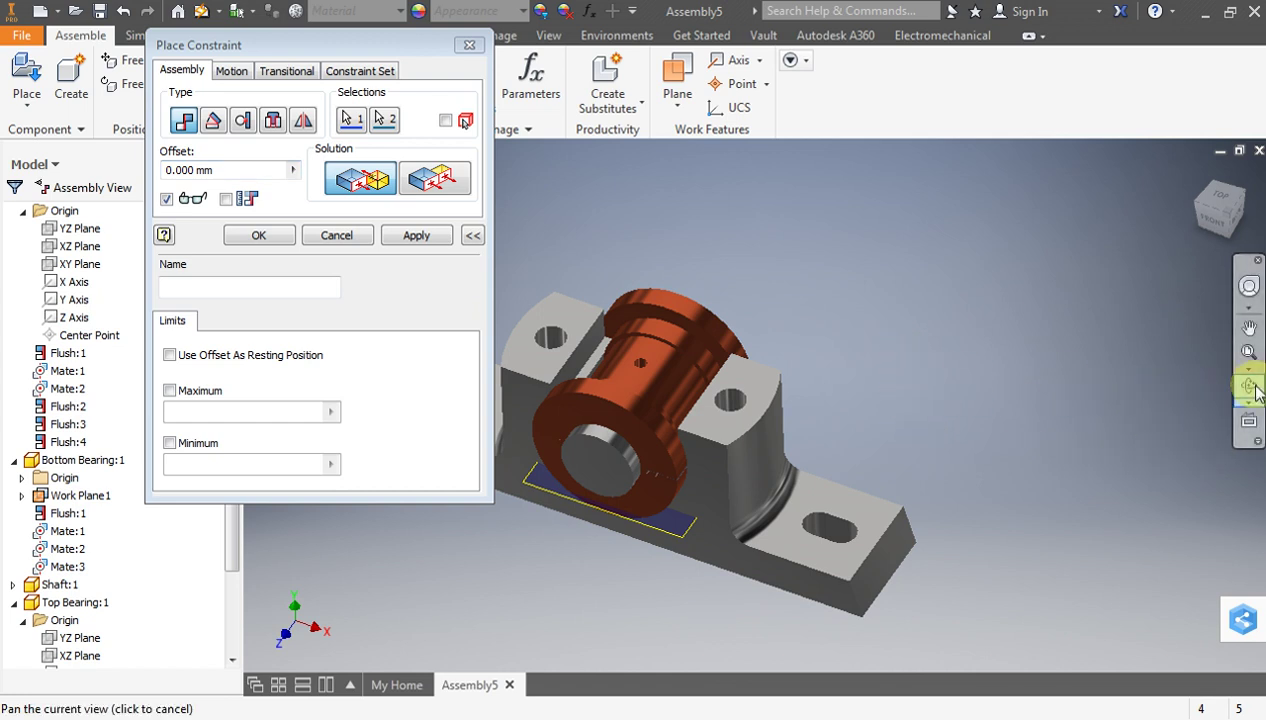
left_click(1249, 385)
mouse_move(860, 396)
left_mouse_down()
mouse_move(793, 343)
mouse_move(811, 294)
mouse_move(885, 317)
mouse_move(815, 351)
mouse_move(850, 371)
left_mouse_up()
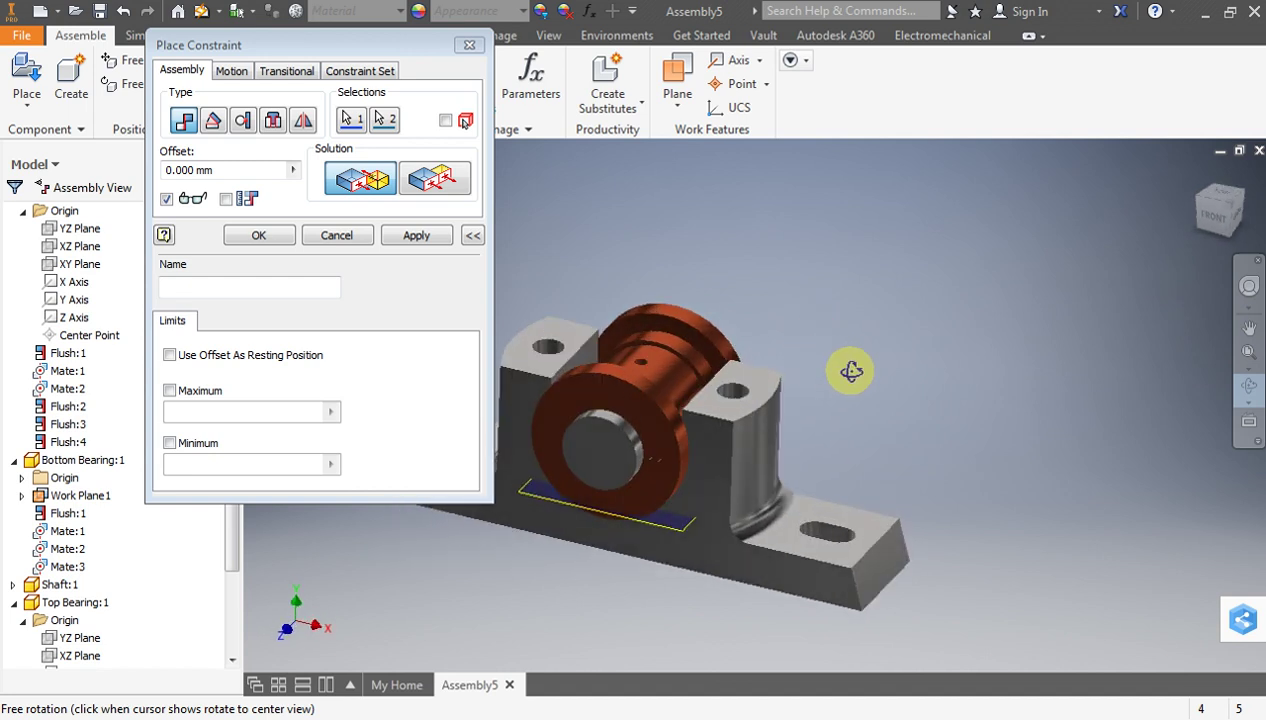
key("Escape")
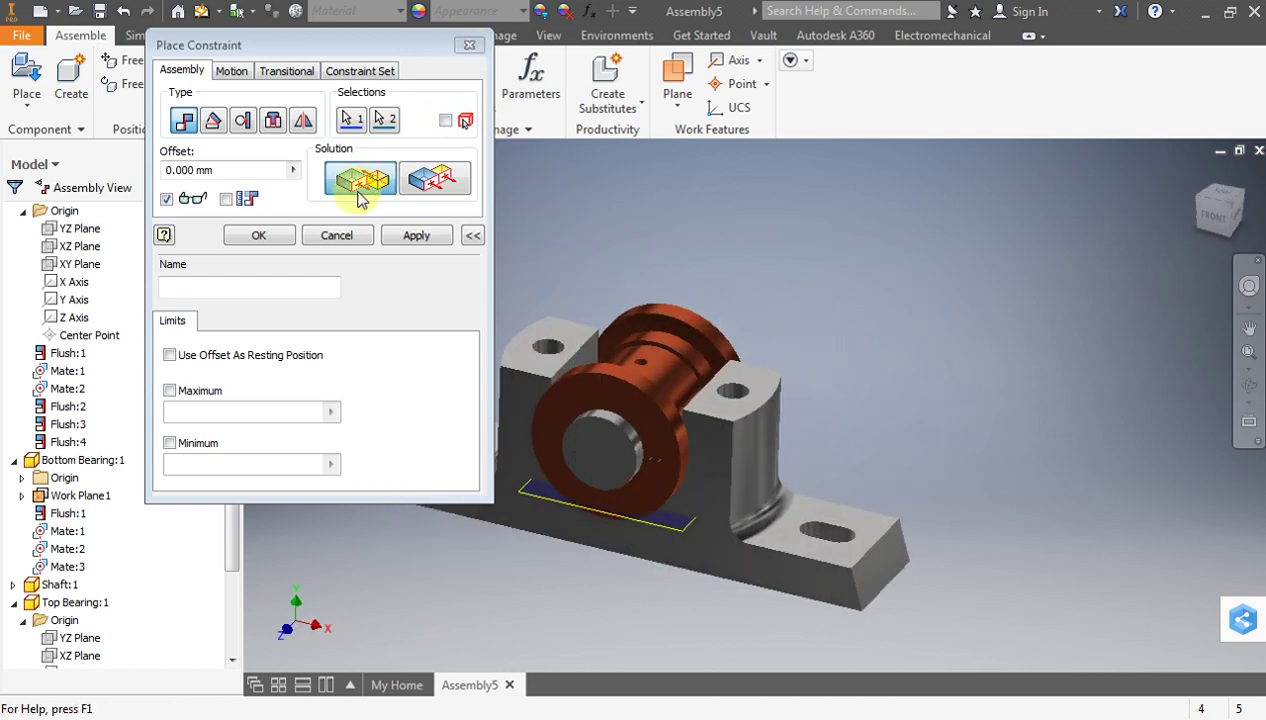
left_click(264, 235)
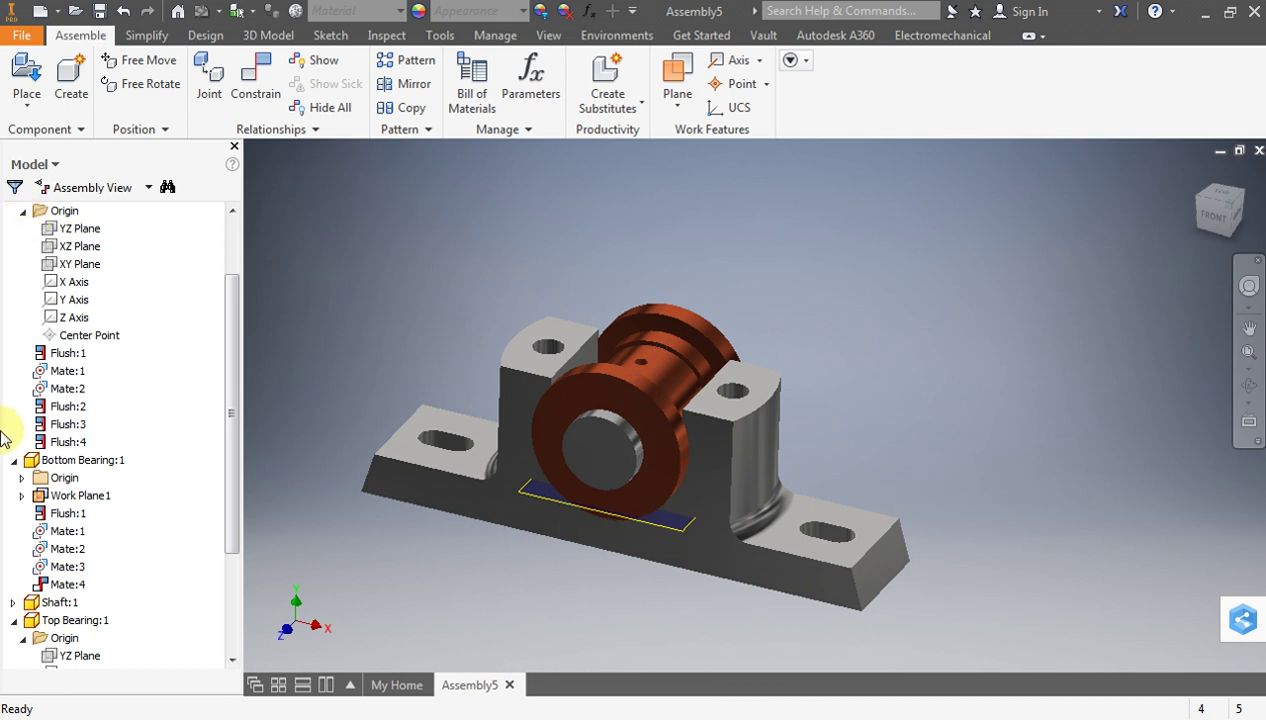
left_click(15, 460)
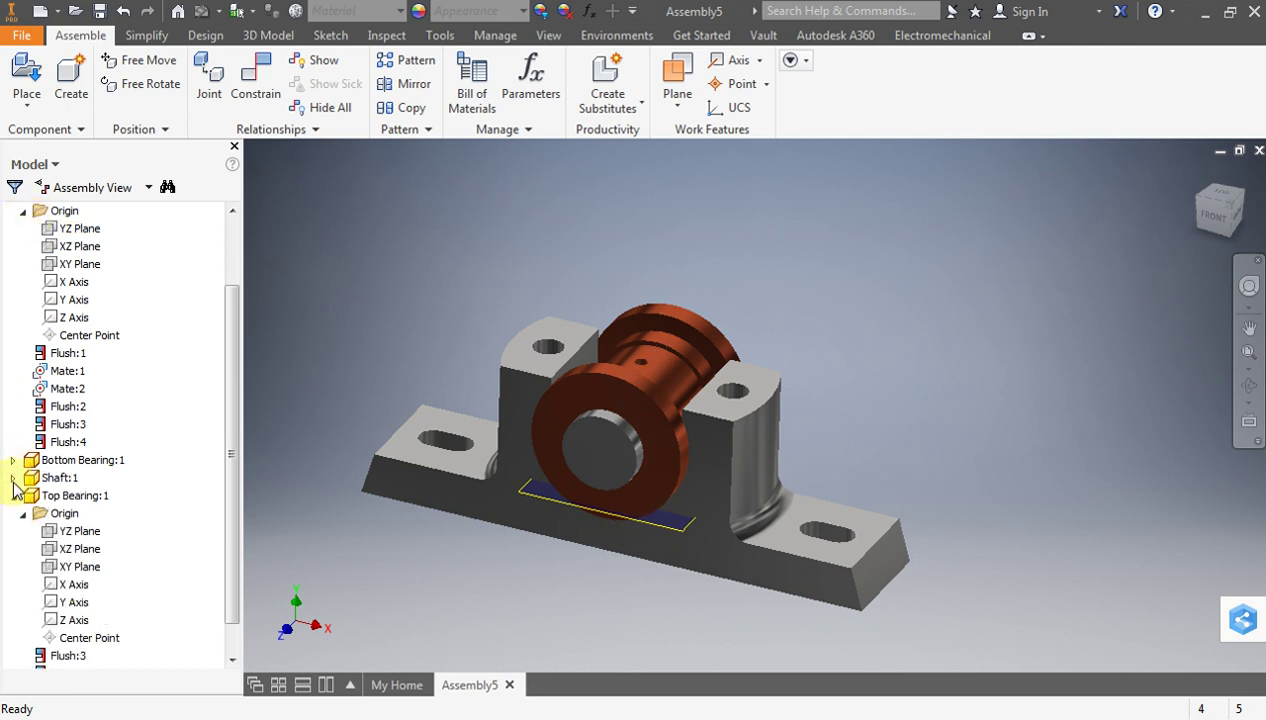
Place a single Cap part from the Plummer Block folder above the housing
left_click(13, 478)
left_click(13, 549)
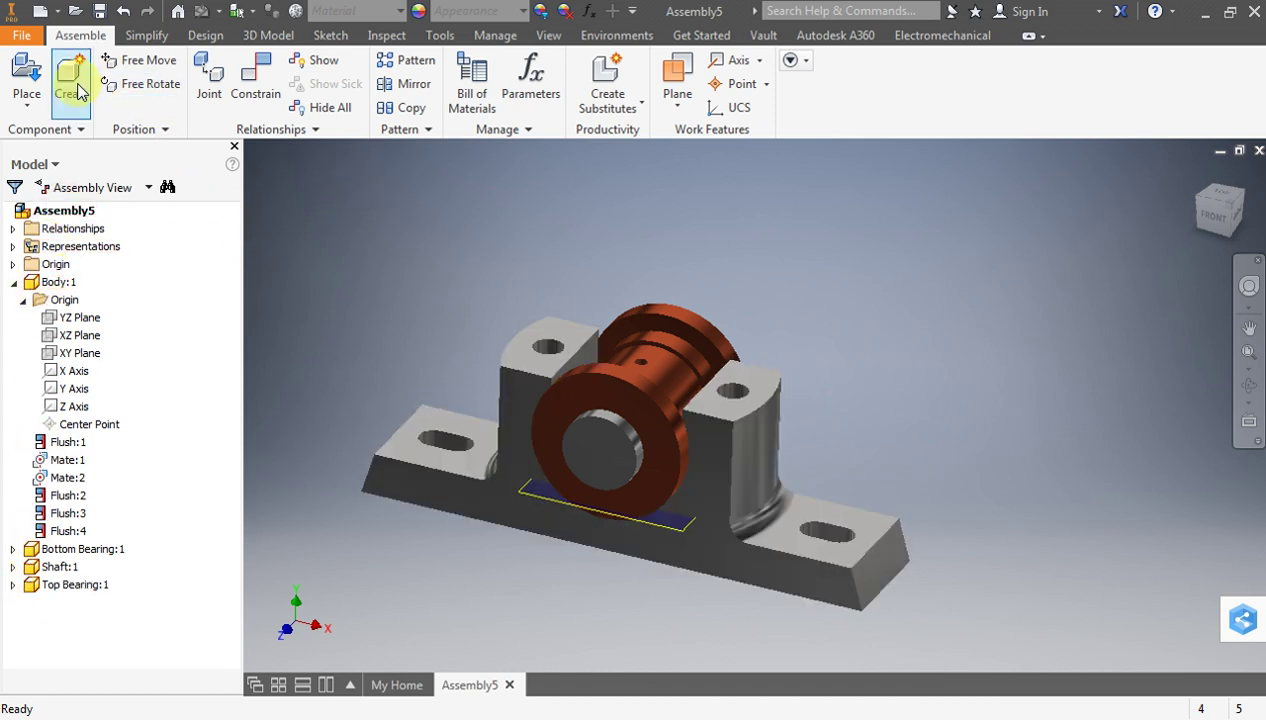
left_click(27, 96)
left_click(88, 146)
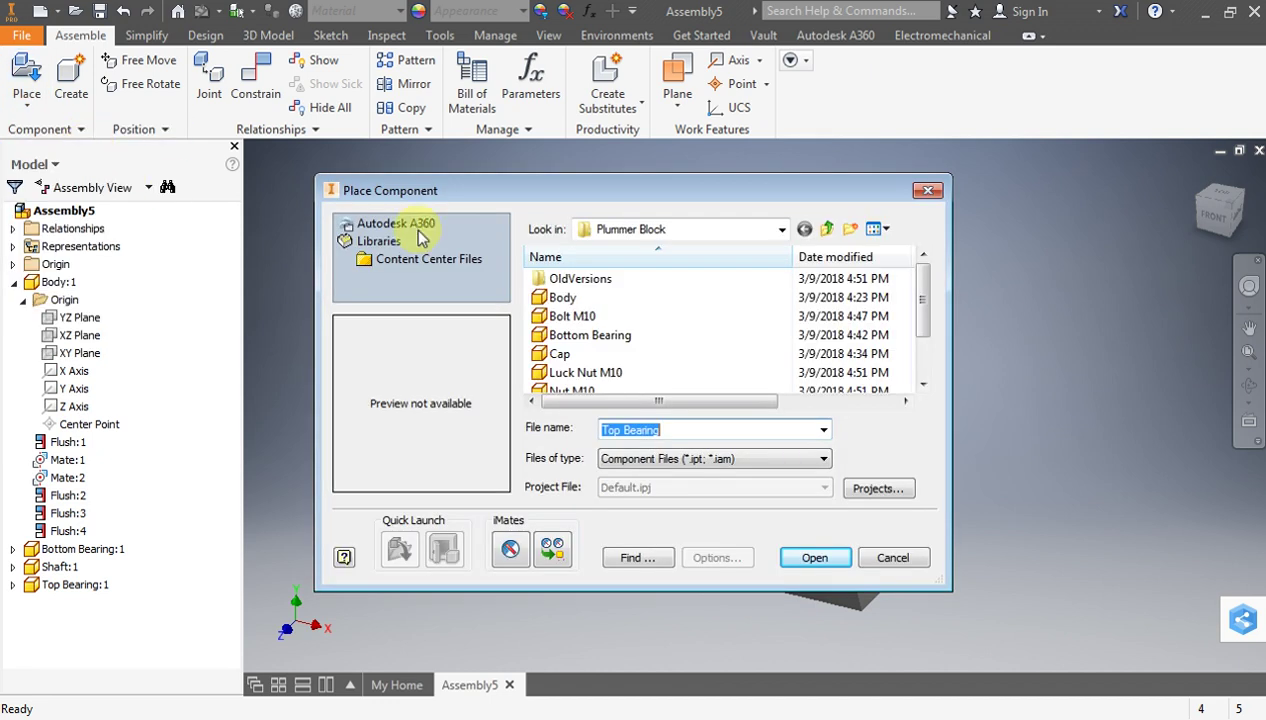
mouse_move(921, 315)
left_mouse_down()
mouse_move(927, 372)
mouse_move(921, 271)
left_mouse_up()
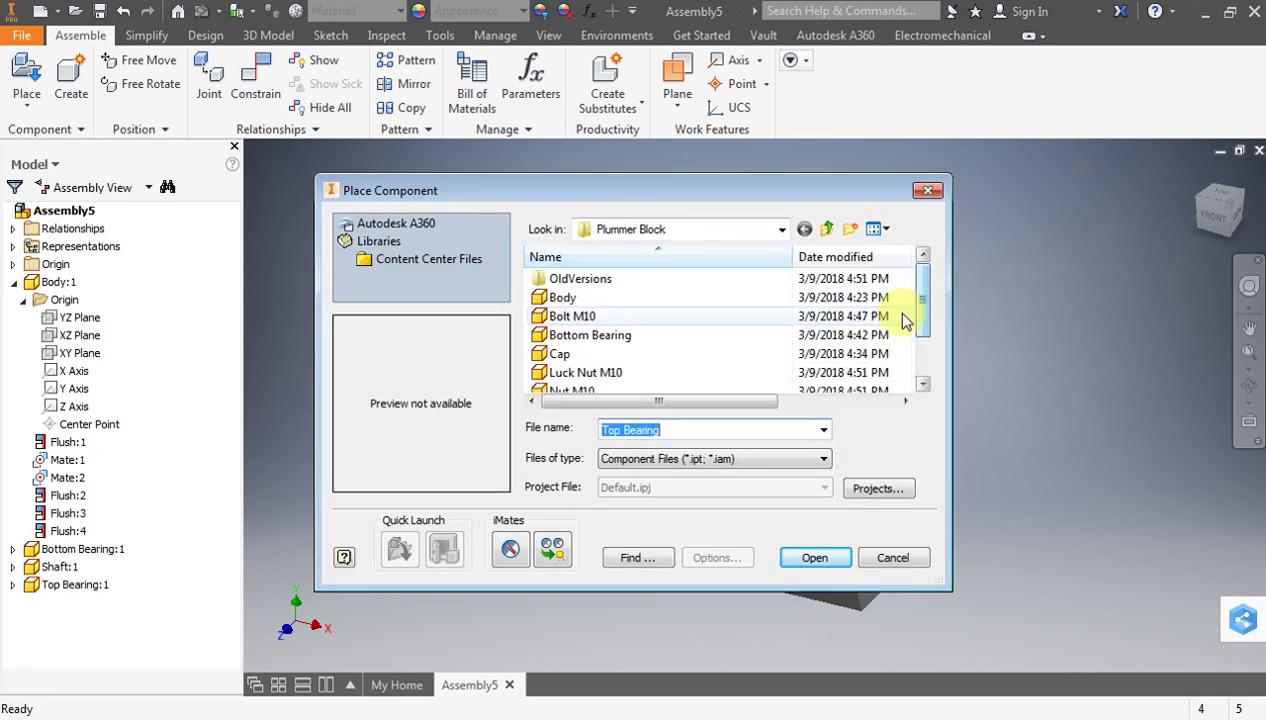
left_click(612, 357)
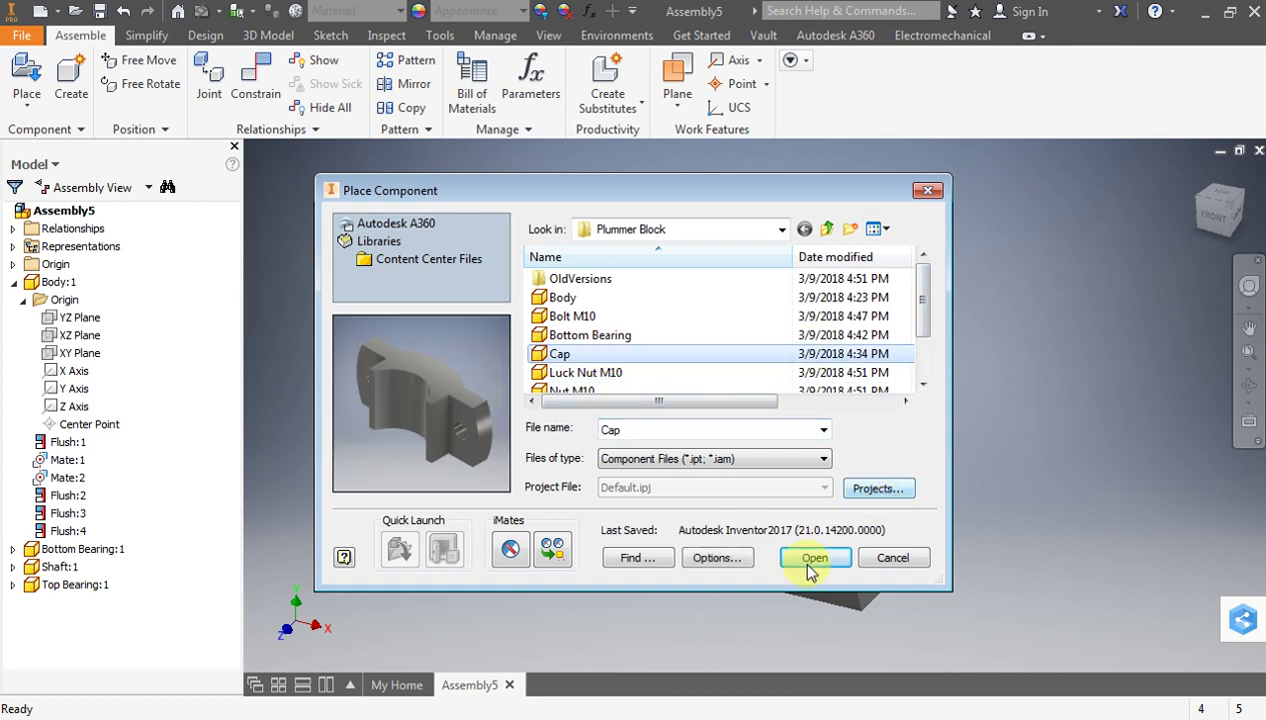
left_click(812, 566)
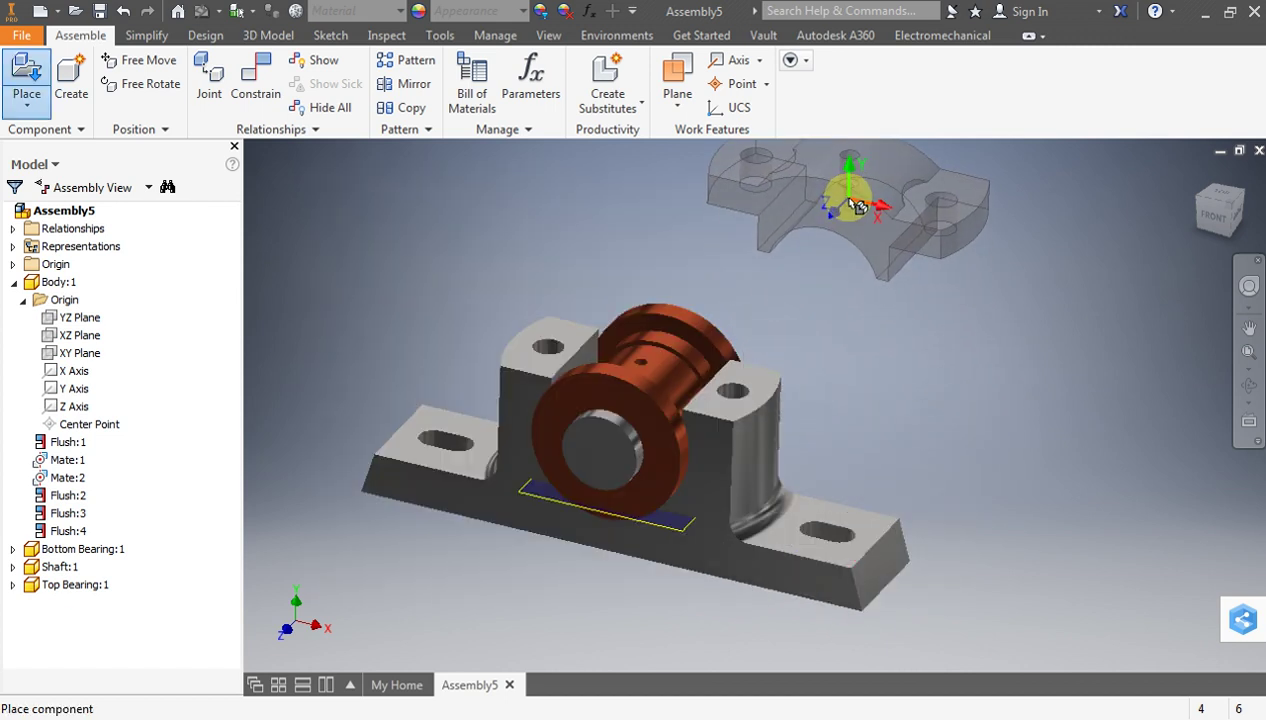
left_click(857, 205)
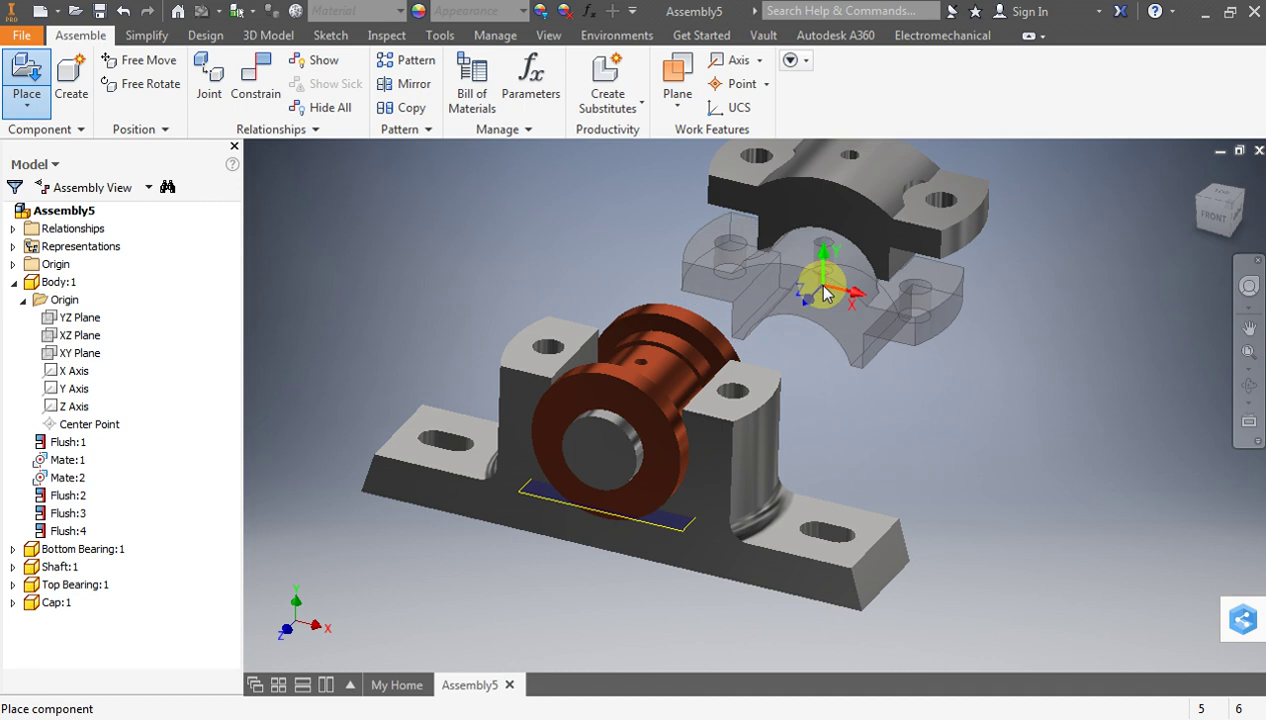
key("Escape")
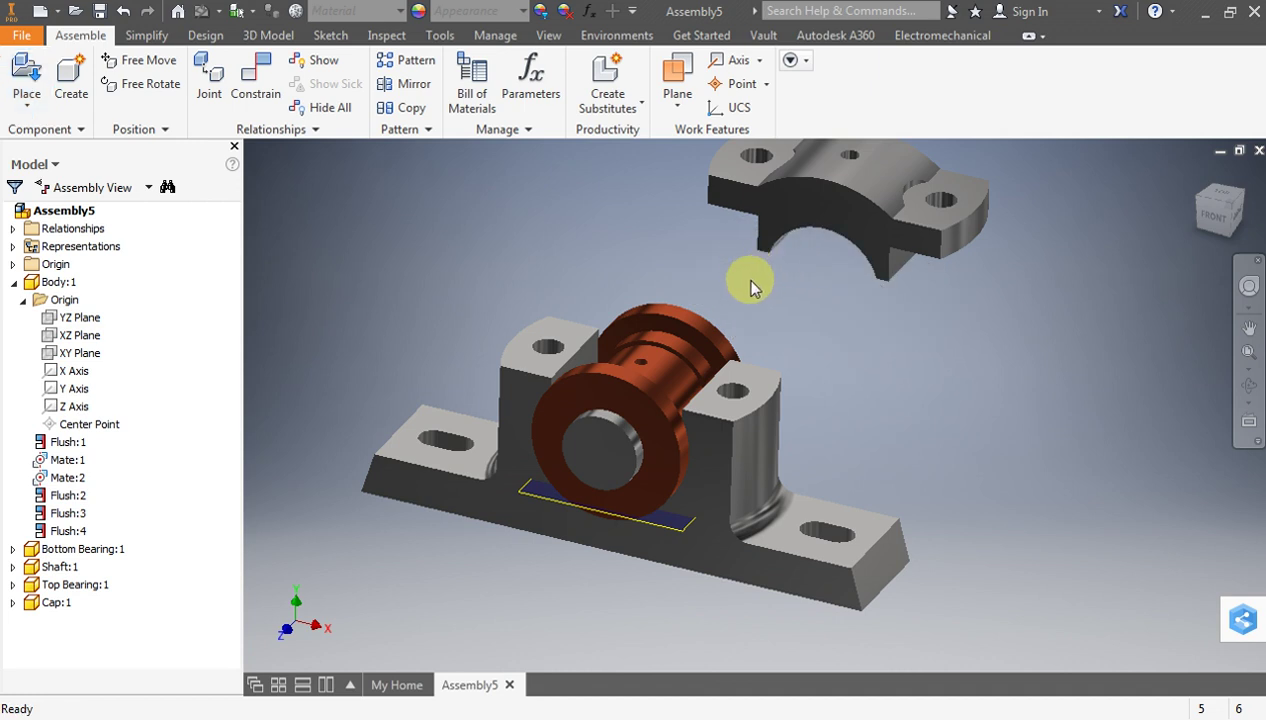
Expand Cap:1 in the browser to reveal its origin planes and axes
scroll(752, 287, "down", 3)
scroll(775, 245, "up", 1)
left_click(13, 603)
left_click(22, 621)
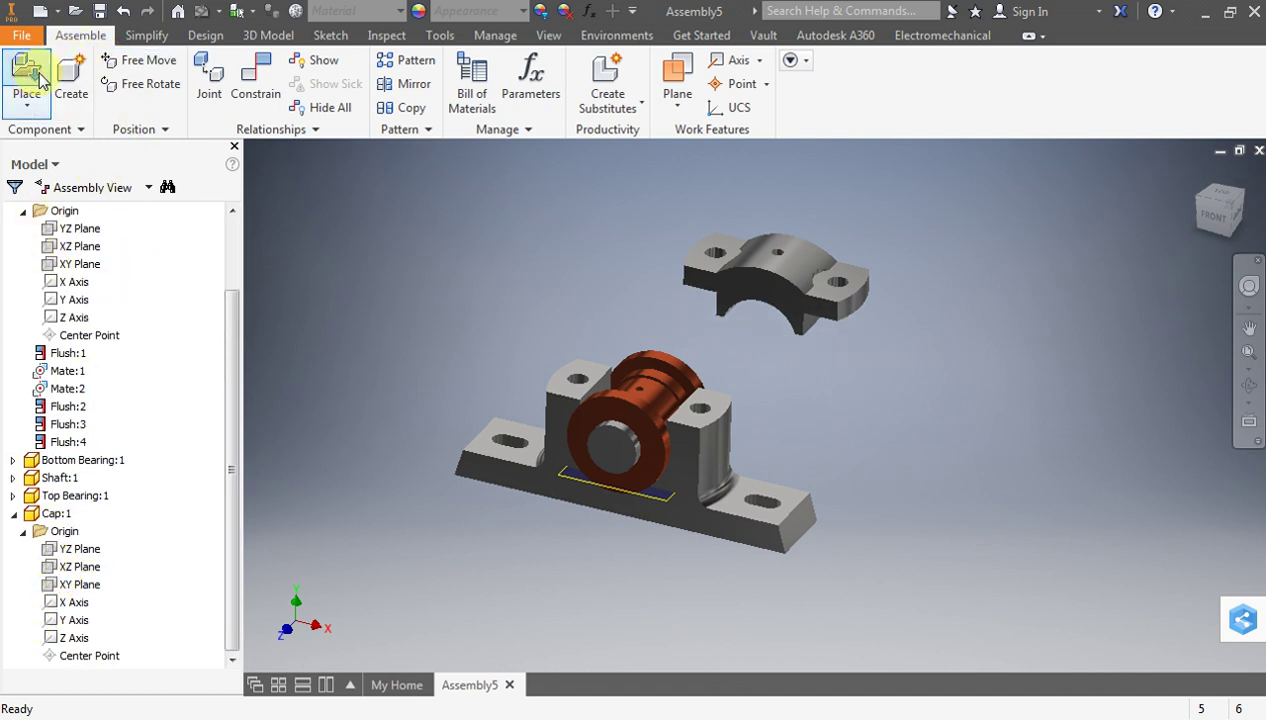
Flush the Cap's YZ and XY planes with the body's YZ and XY planes
left_click(262, 78)
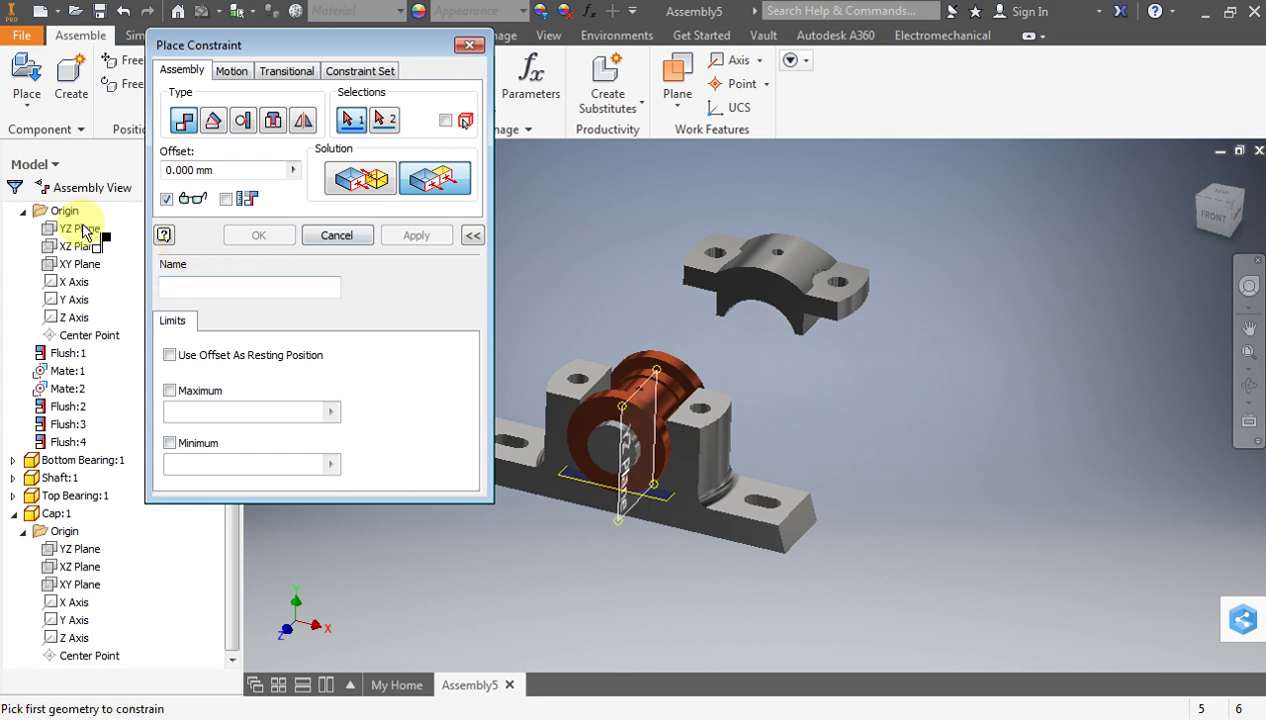
left_click(80, 549)
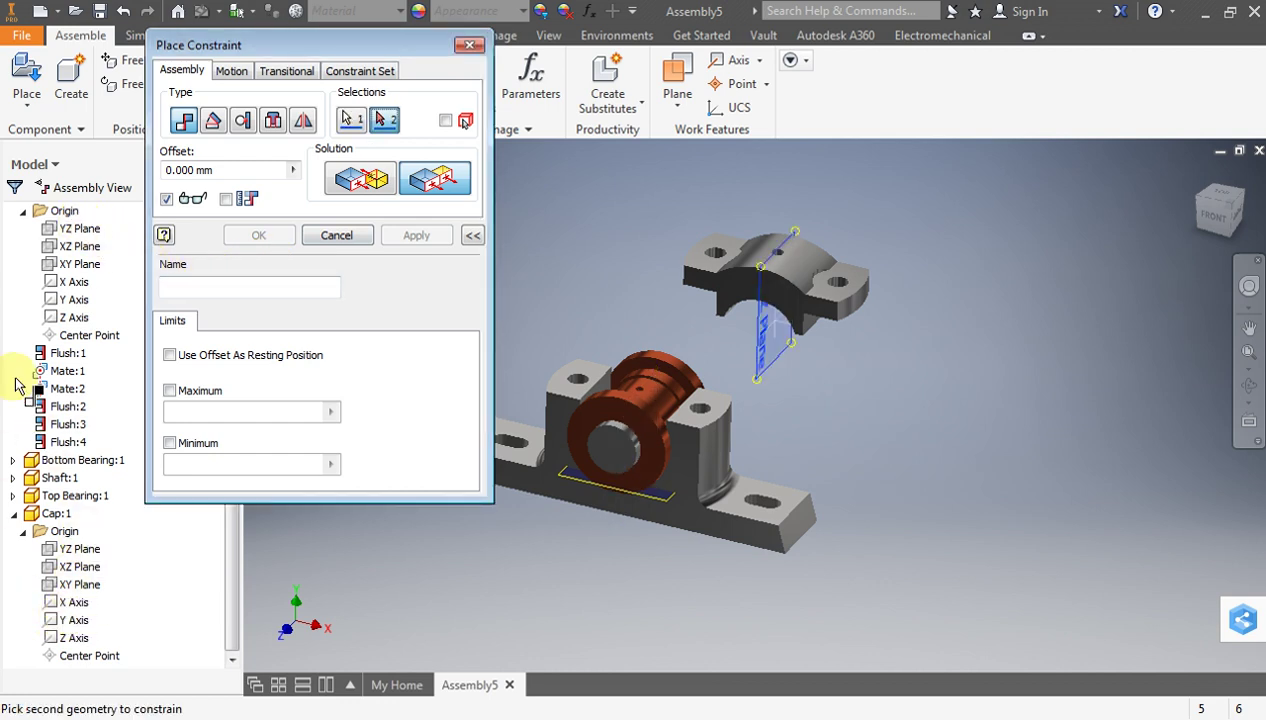
left_click(76, 230)
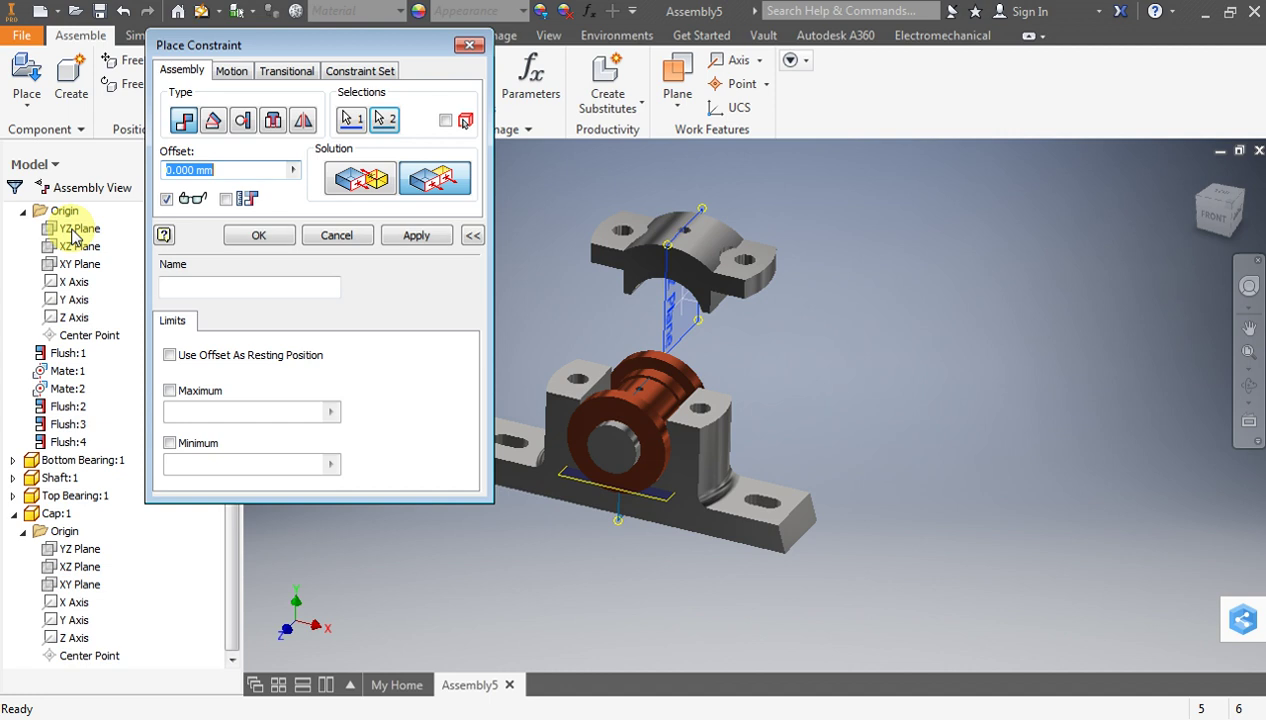
left_click(415, 236)
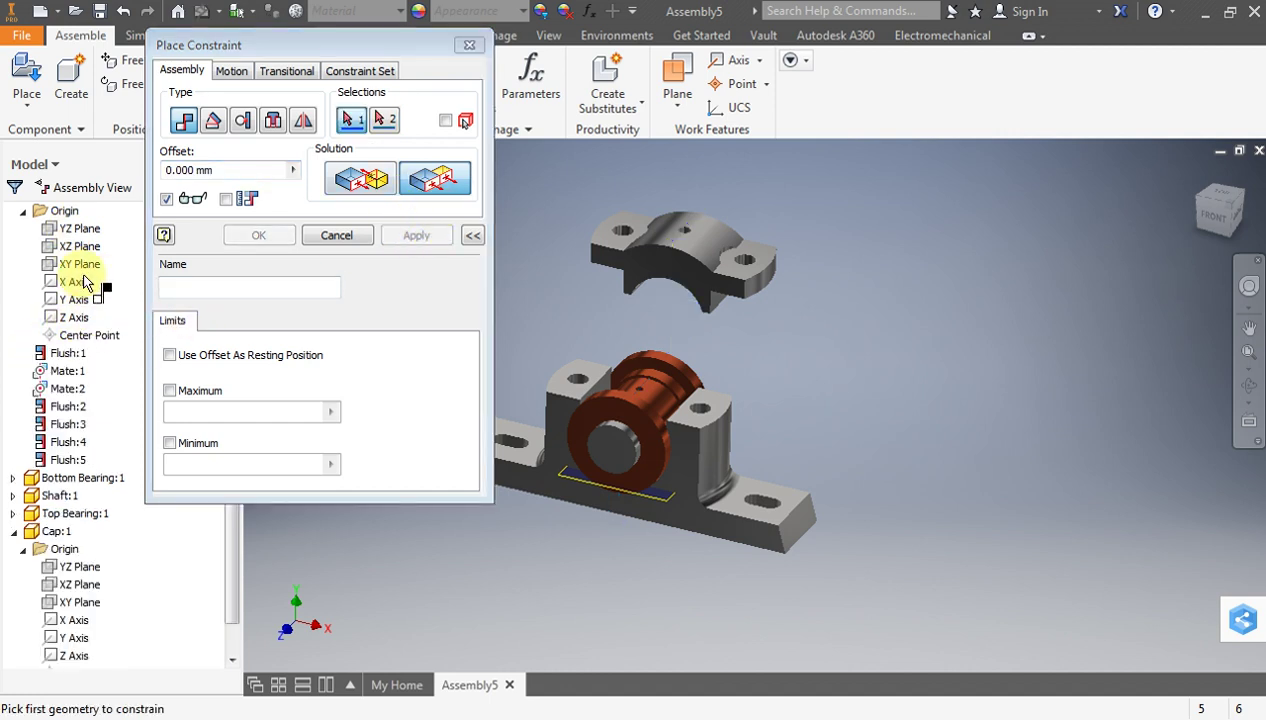
left_click(80, 602)
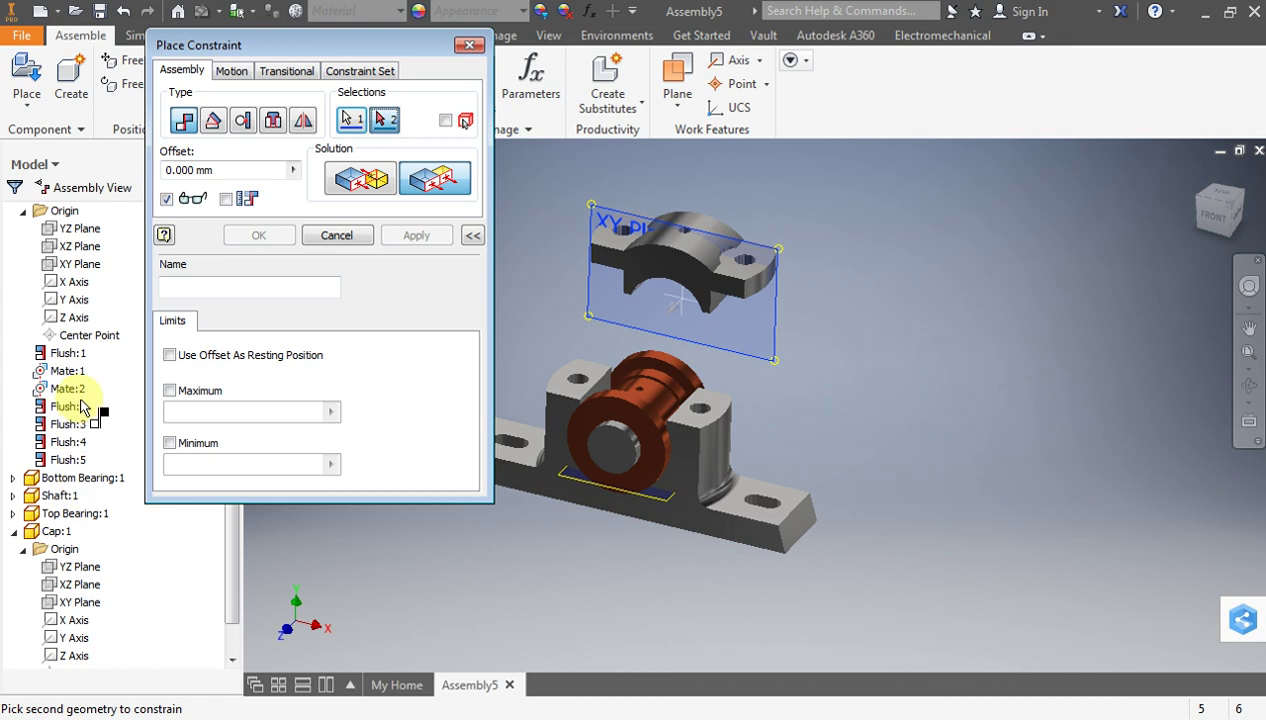
left_click(79, 264)
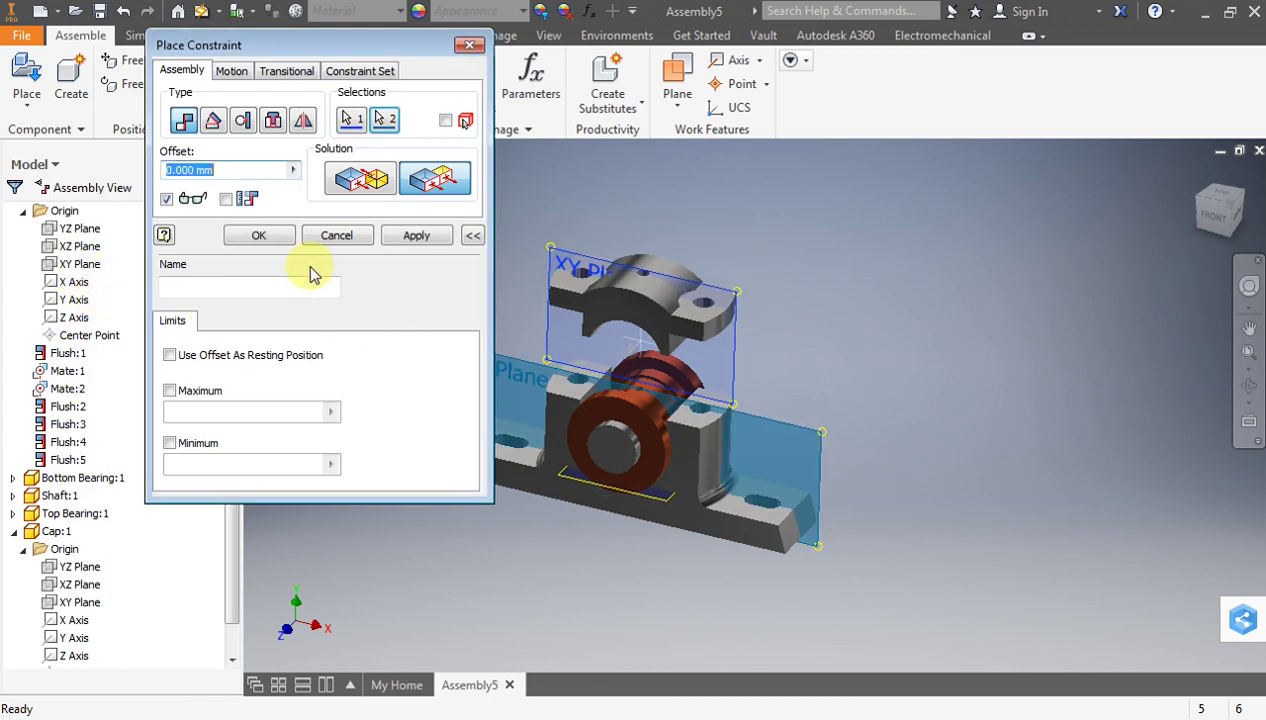
left_click(397, 245)
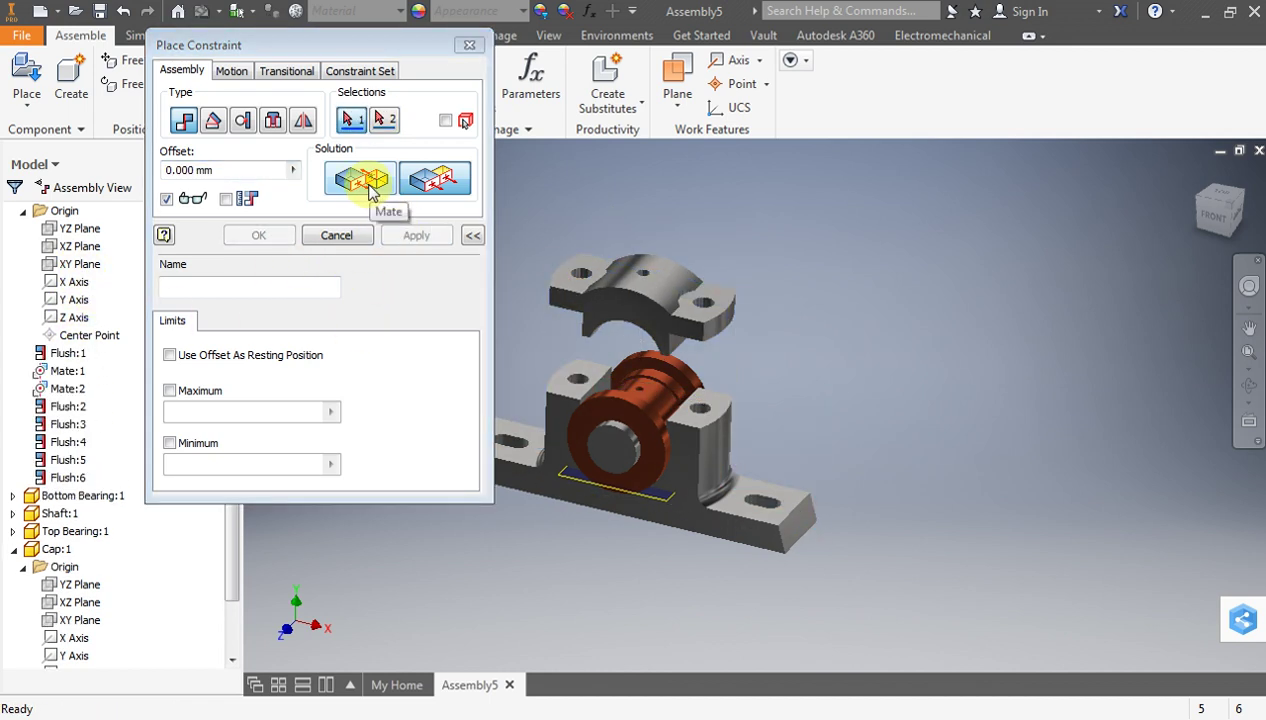
Mate the cap's inner cylindrical bore to the shaft surface, then return to isometric view
left_click(370, 190)
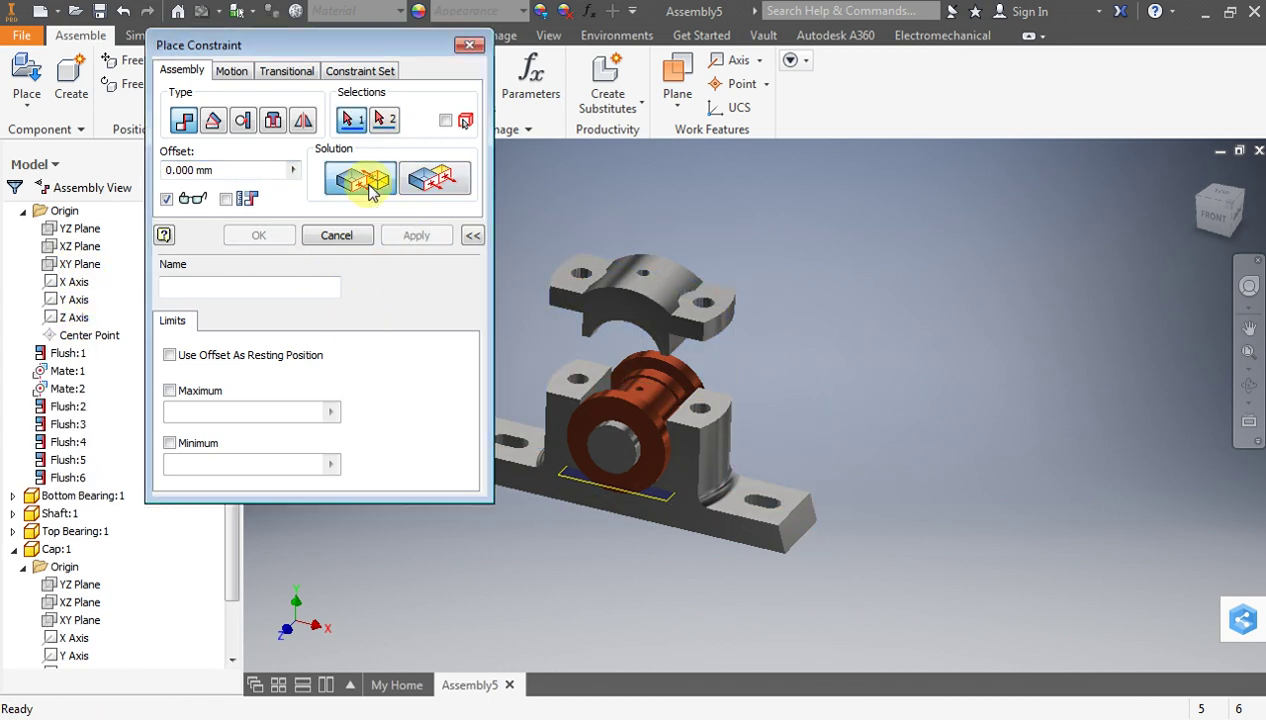
left_click(1250, 390)
mouse_move(817, 350)
left_mouse_down()
mouse_move(771, 280)
mouse_move(771, 215)
mouse_move(627, 305)
left_mouse_up()
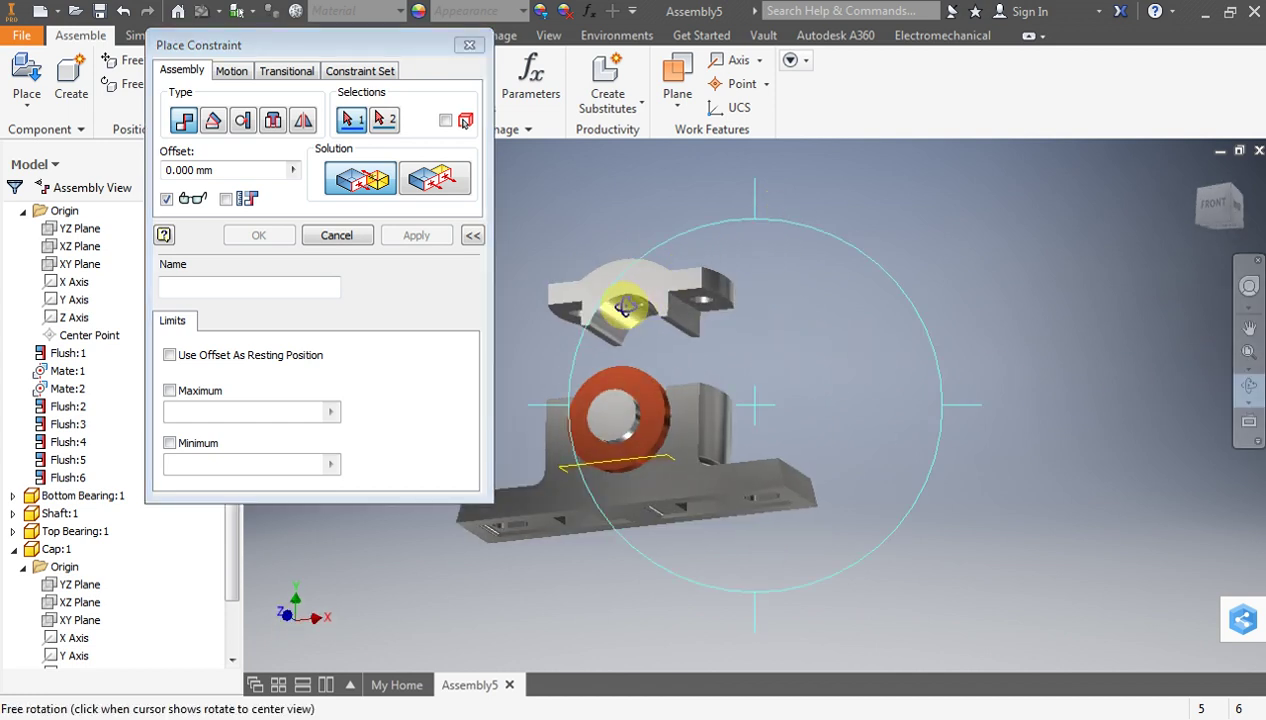
key("Escape")
left_click(607, 314)
left_click(1248, 392)
mouse_move(718, 331)
left_mouse_down()
mouse_move(738, 376)
mouse_move(726, 407)
mouse_move(755, 370)
mouse_move(543, 490)
left_mouse_up()
scroll(667, 411, "up", 3)
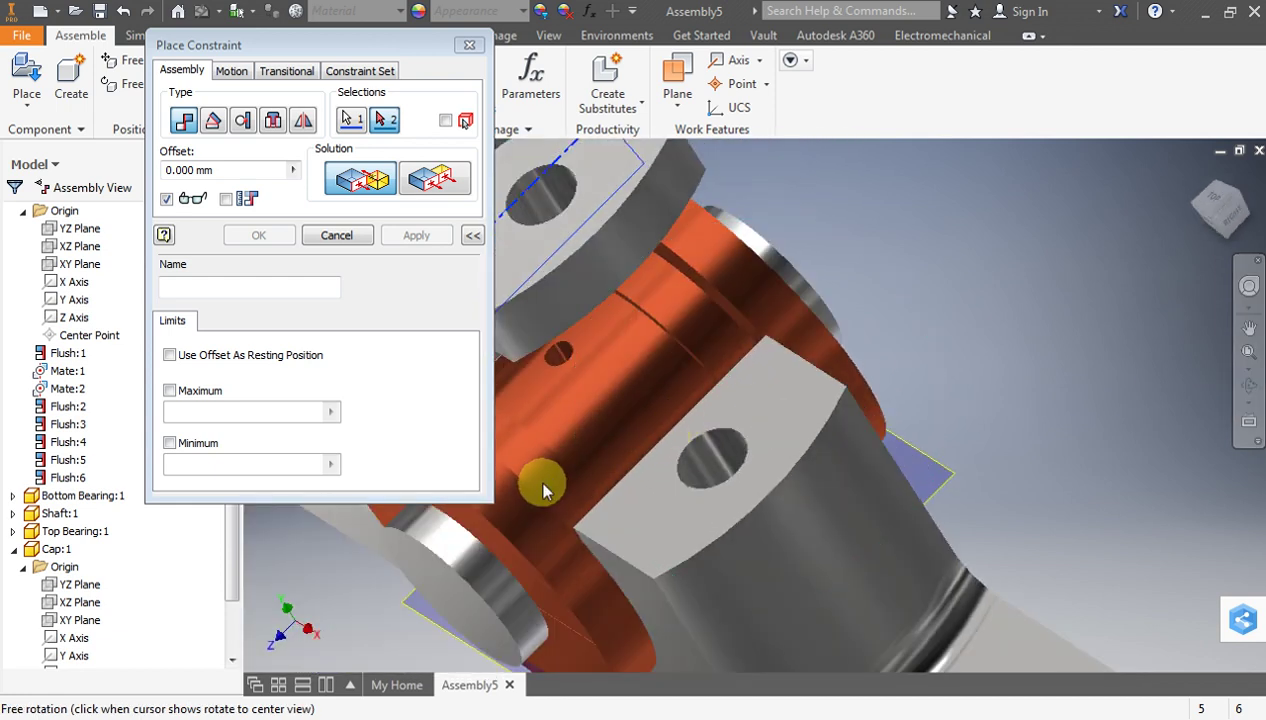
left_click(544, 474)
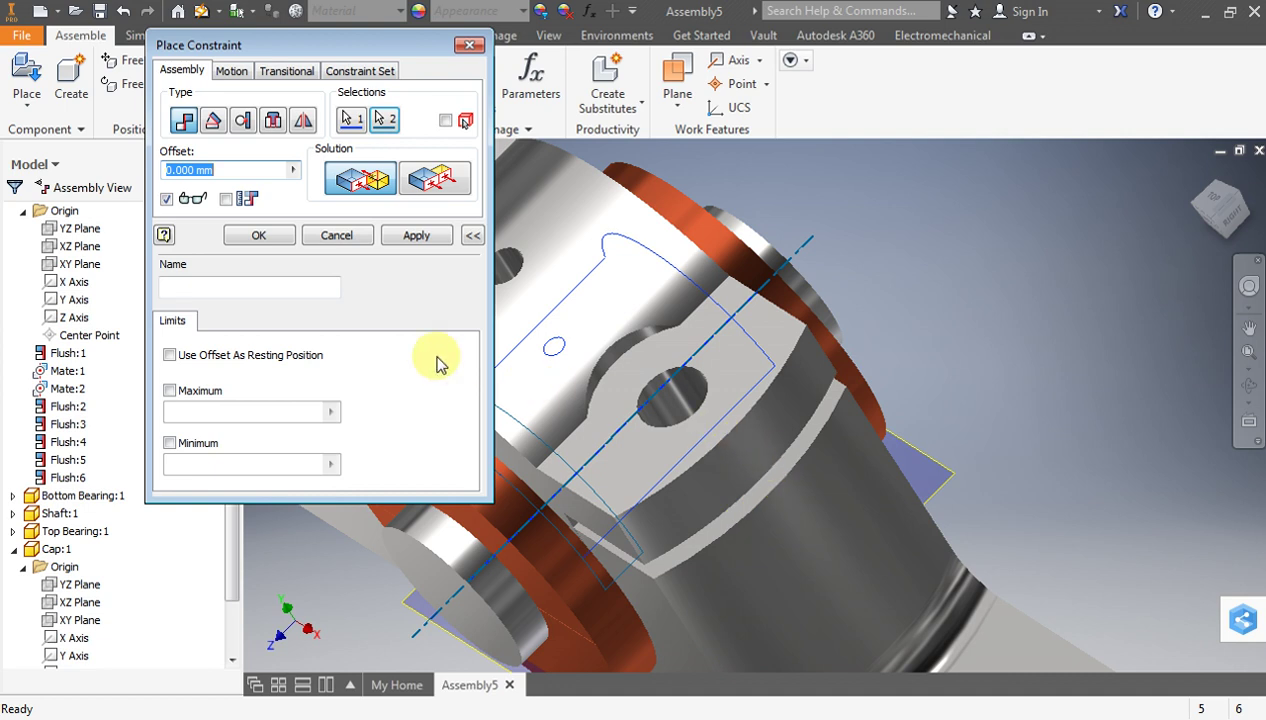
left_click(262, 236)
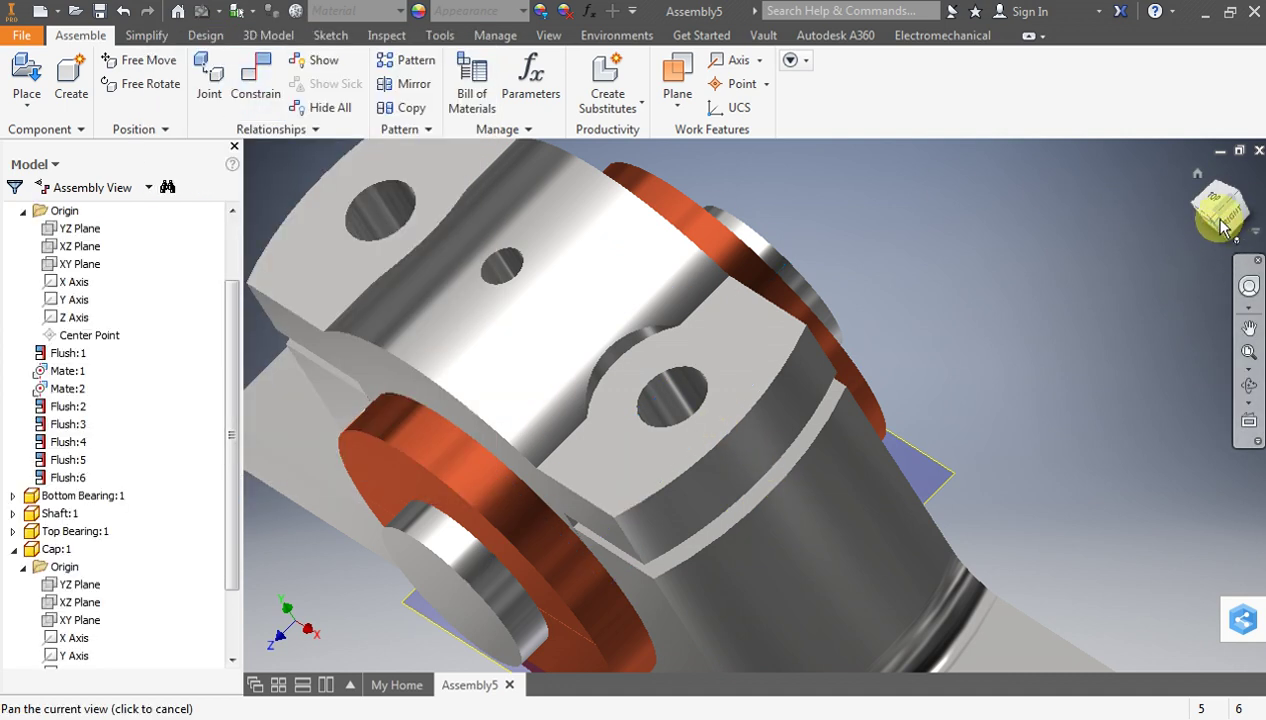
left_click(1220, 225)
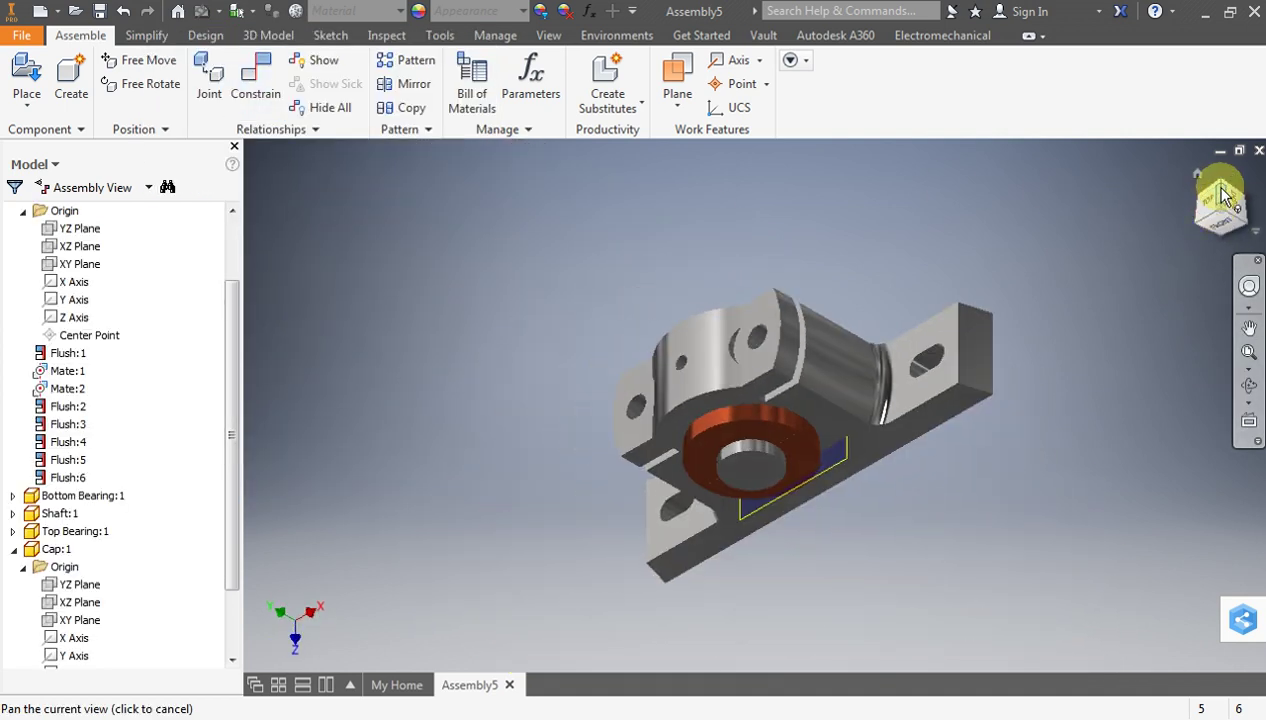
Reorient the assembly through several ViewCube isometric views and adjust the zoom
left_click(1239, 153)
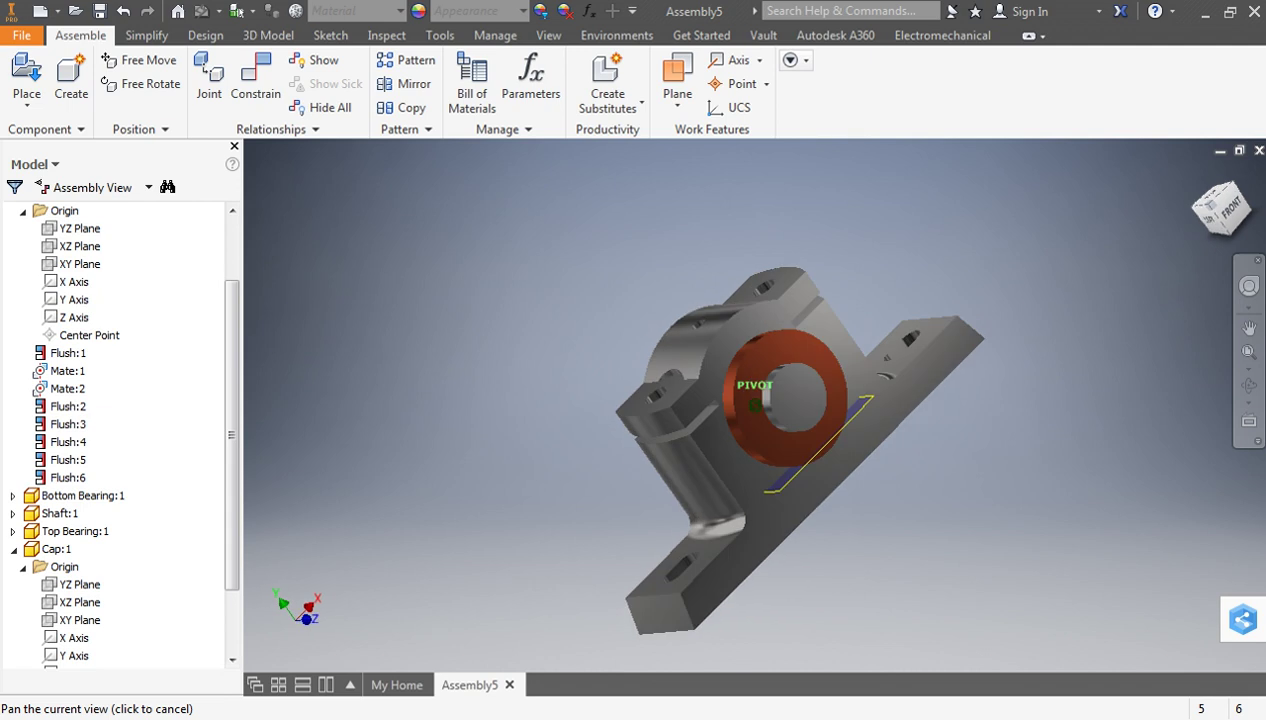
left_click(1216, 220)
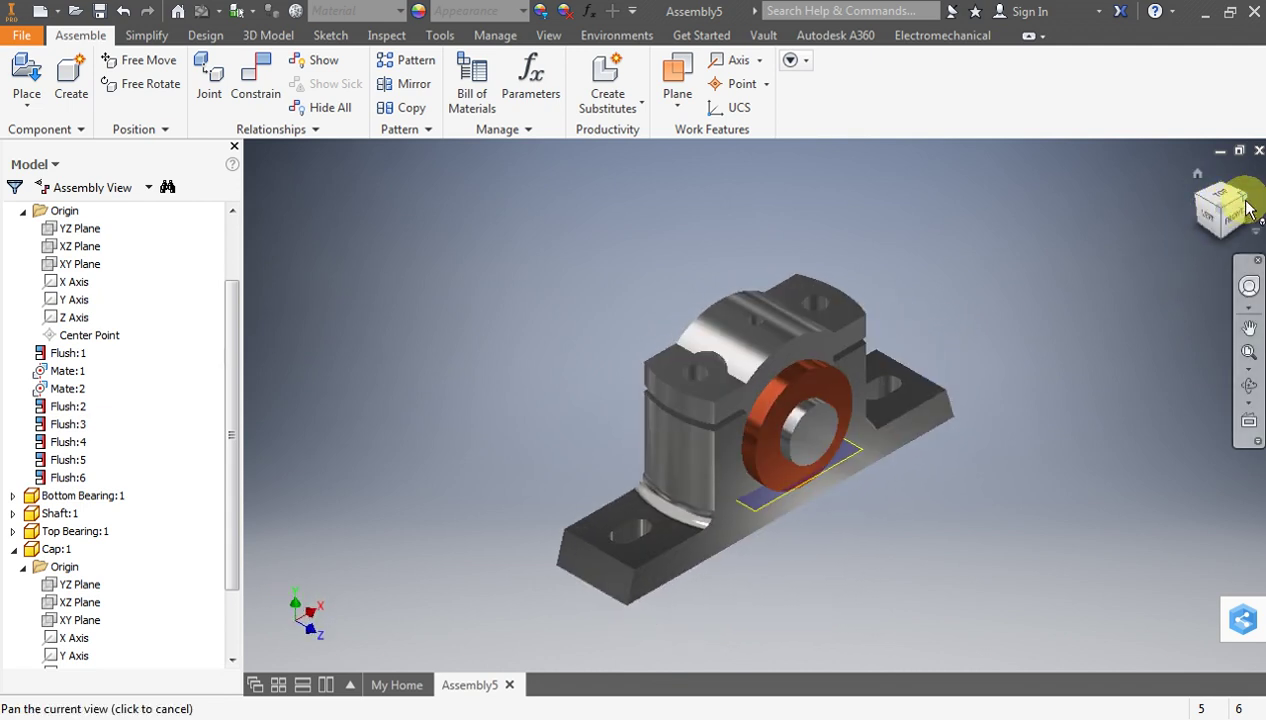
left_click(1249, 209)
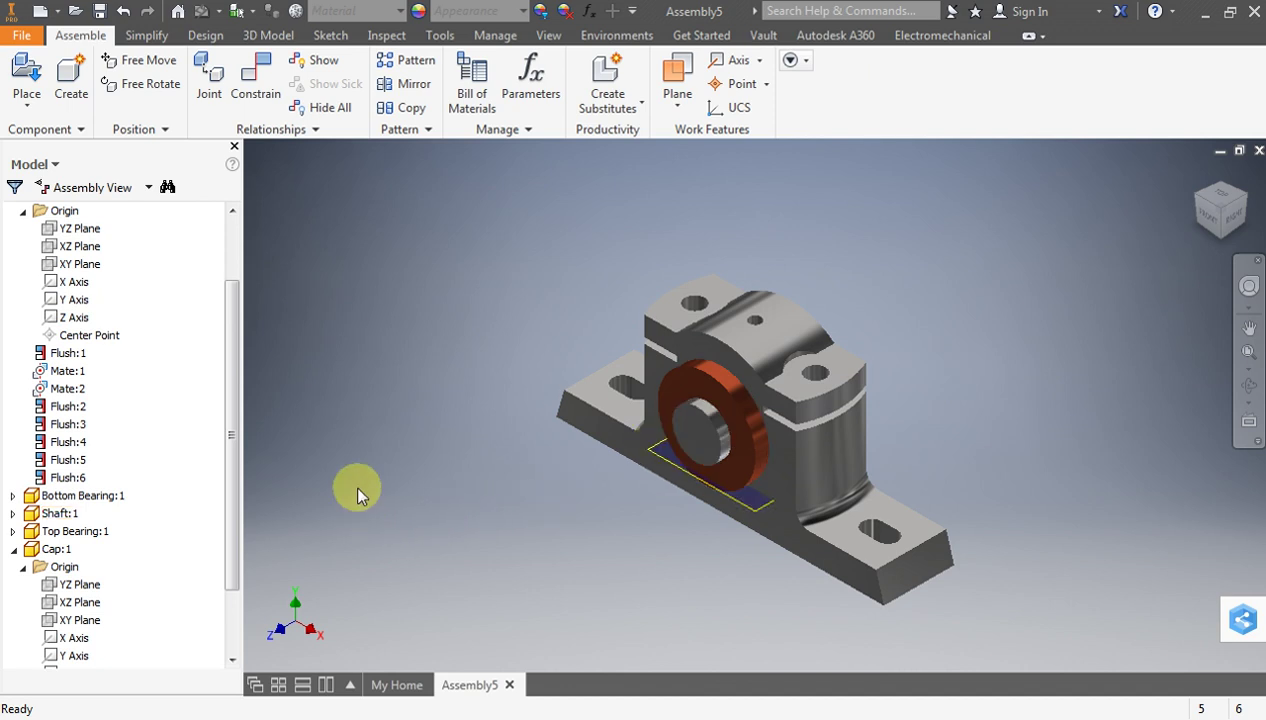
scroll(352, 470, "up", 2)
scroll(347, 455, "down", 3)
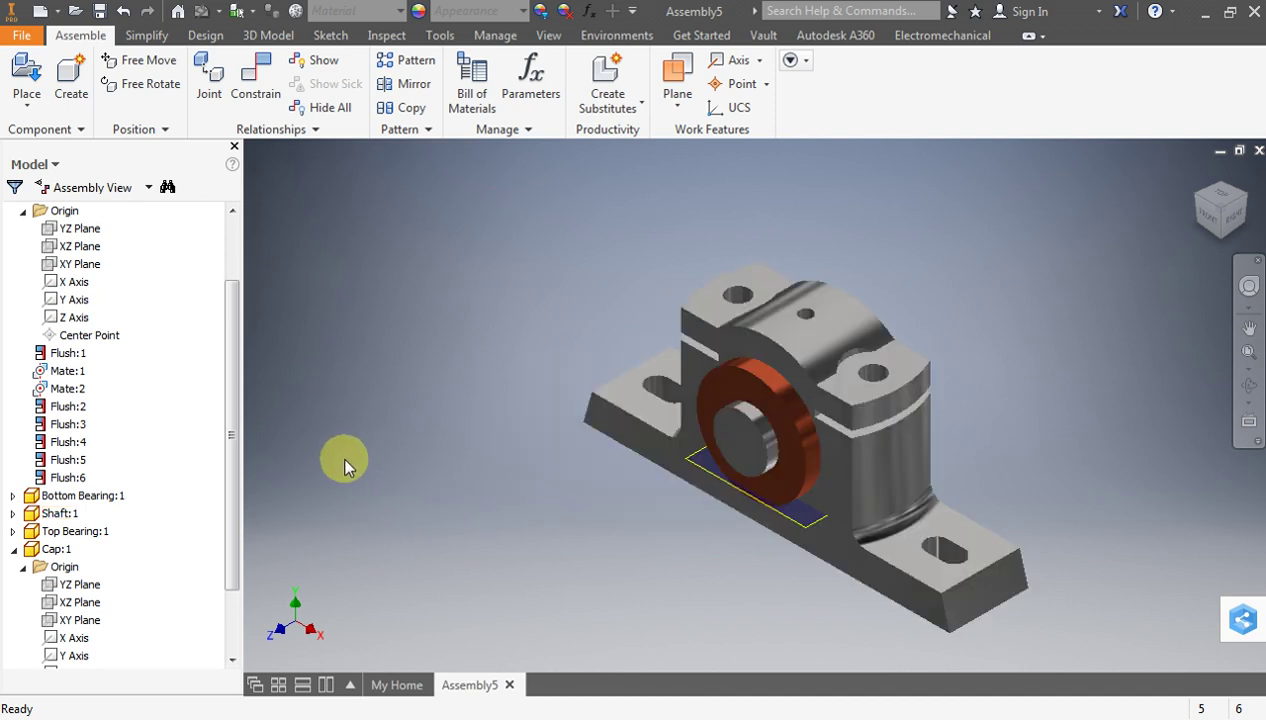
scroll(344, 466, "up", 2)
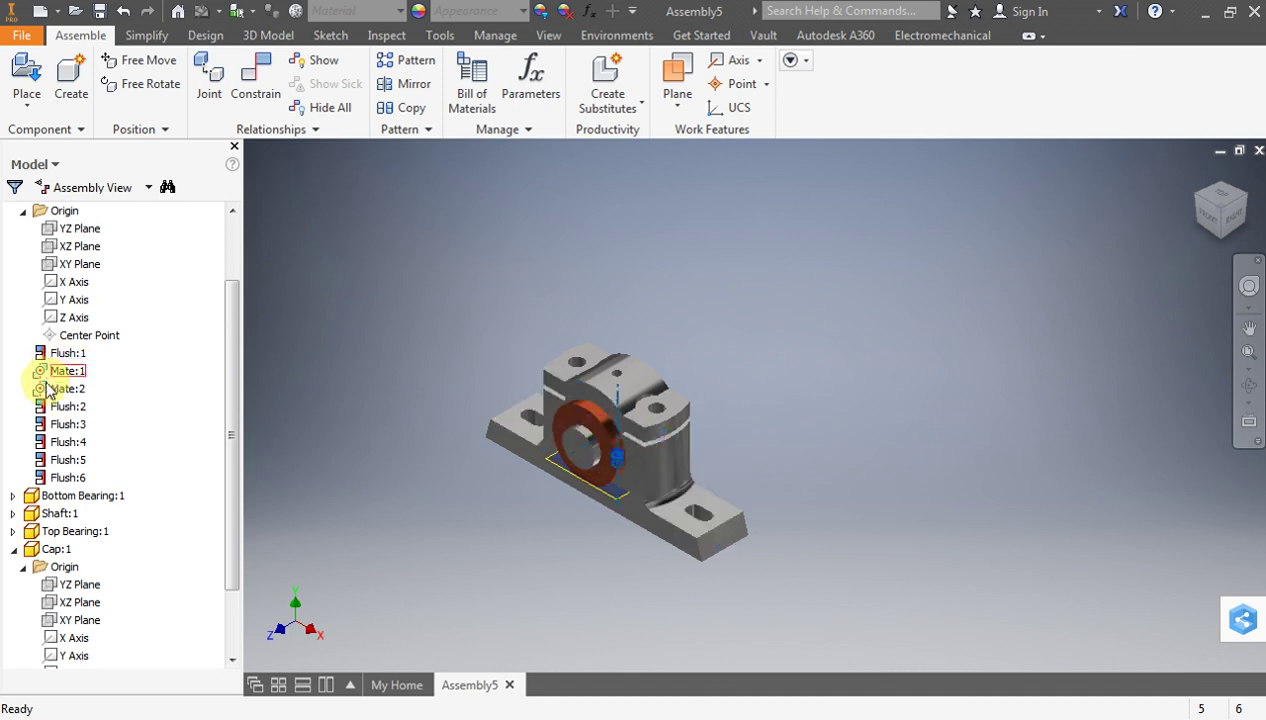
Collapse the Top Bearing:1 and Cap:1 branches and show the component placement options
left_click(13, 531)
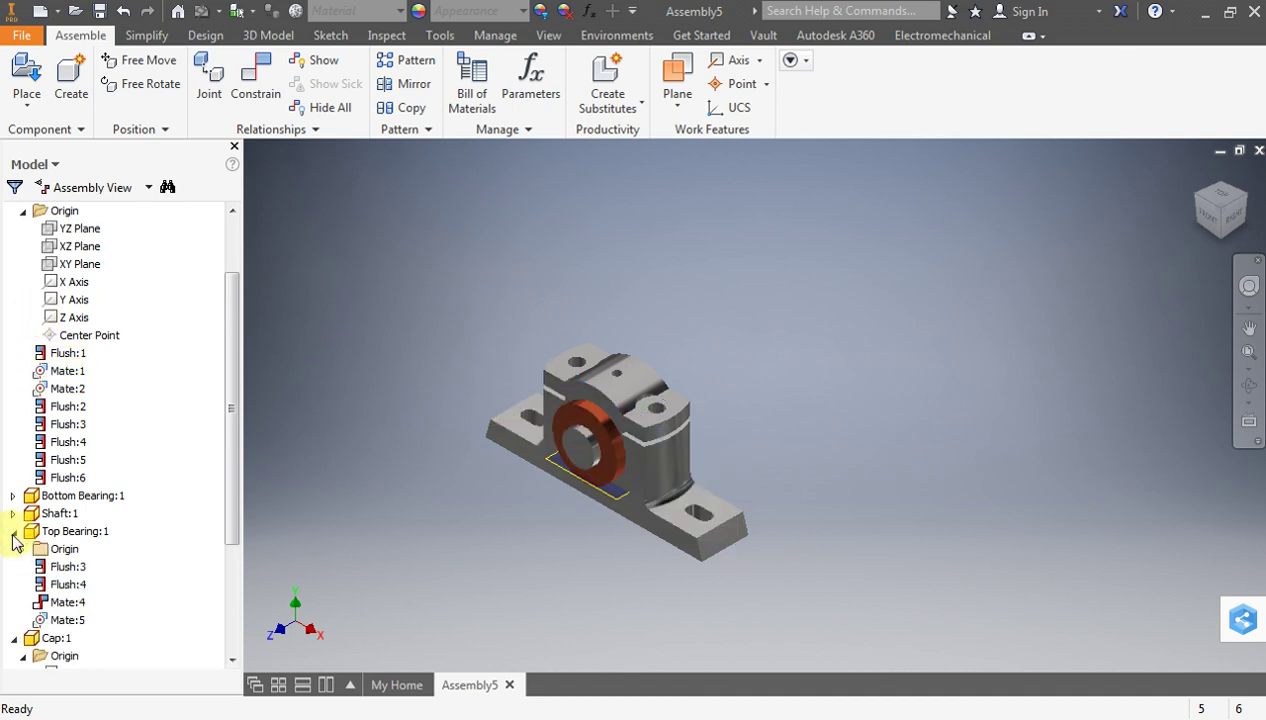
left_click(12, 639)
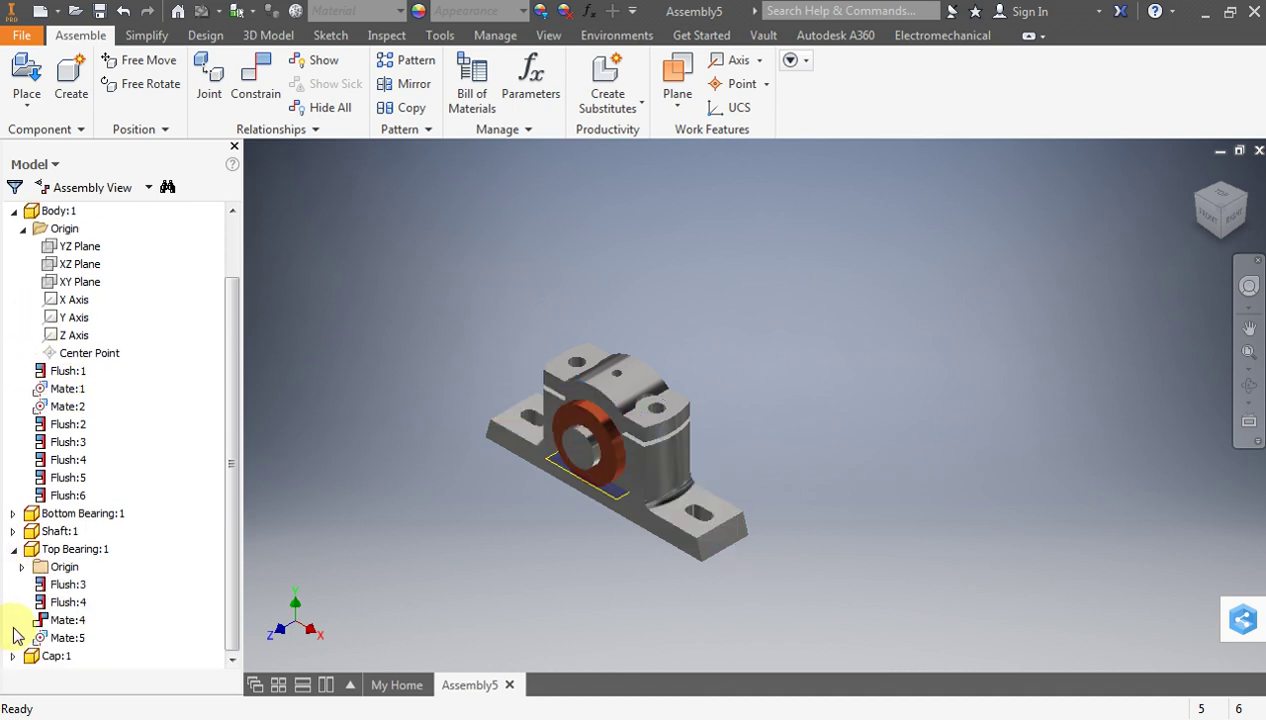
left_click(13, 551)
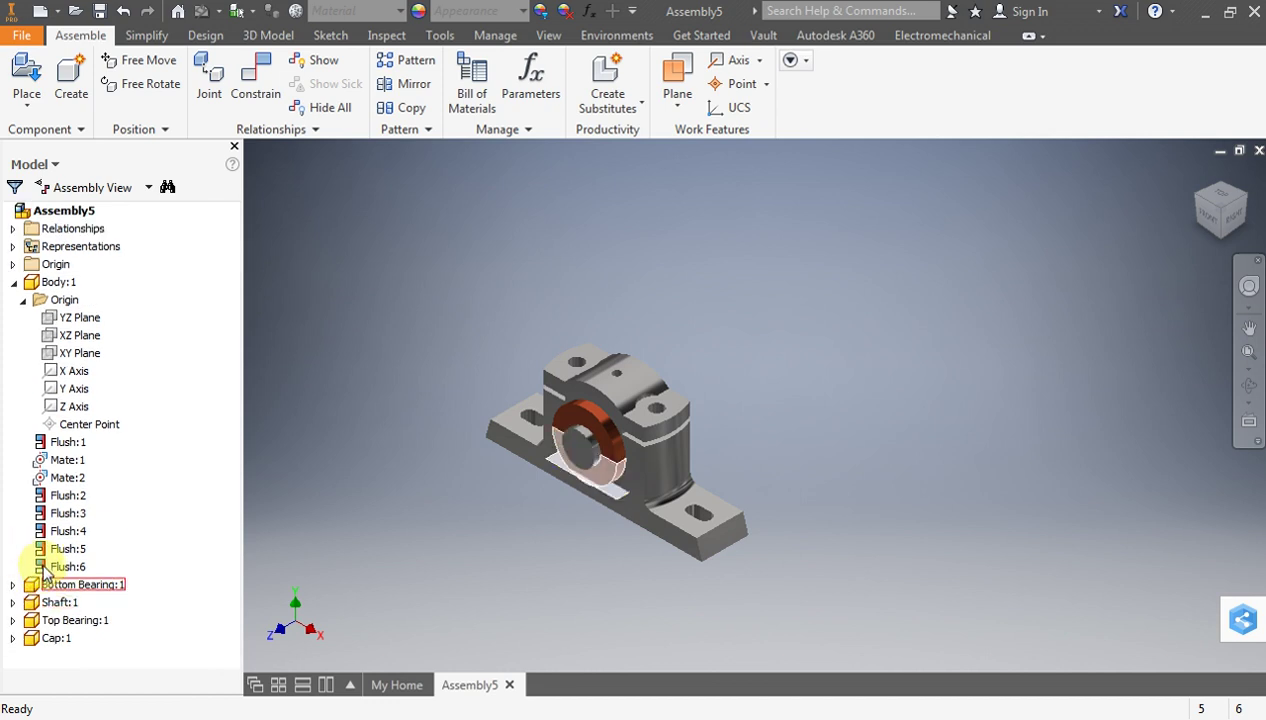
left_click(18, 97)
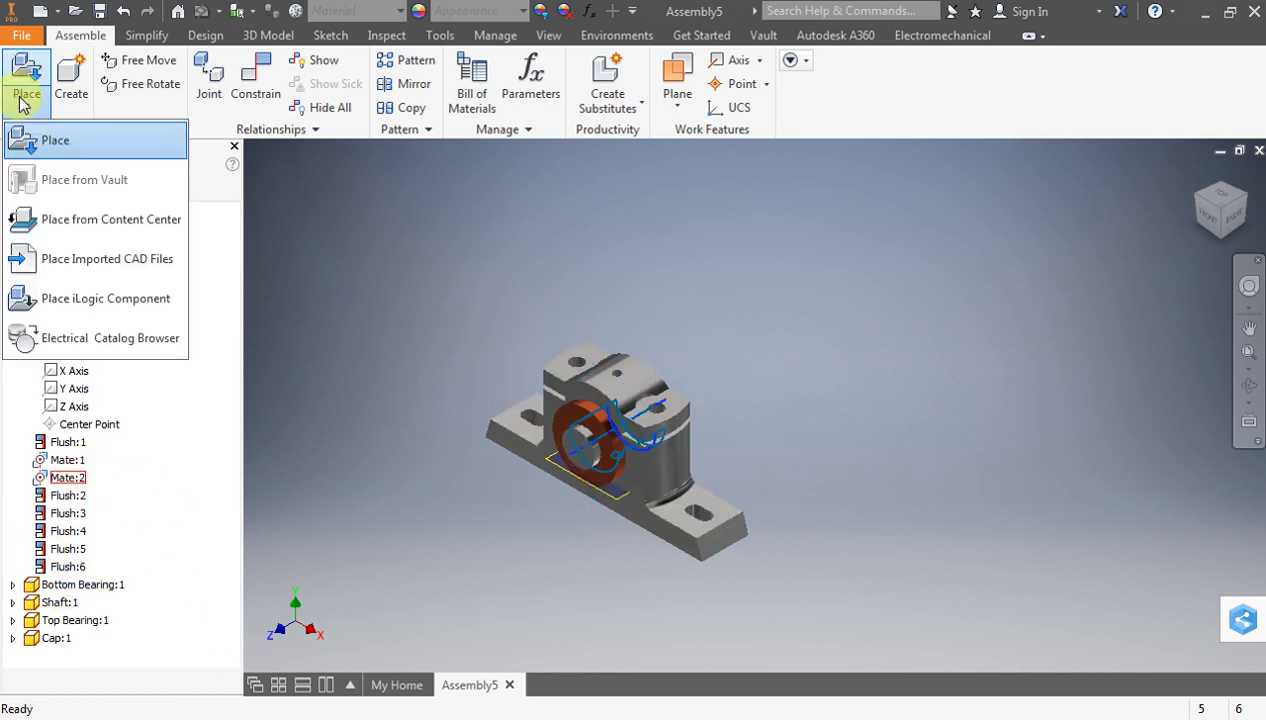
Place one Bolt M10 beside the block and tilt the view to see the base from below
left_click(120, 150)
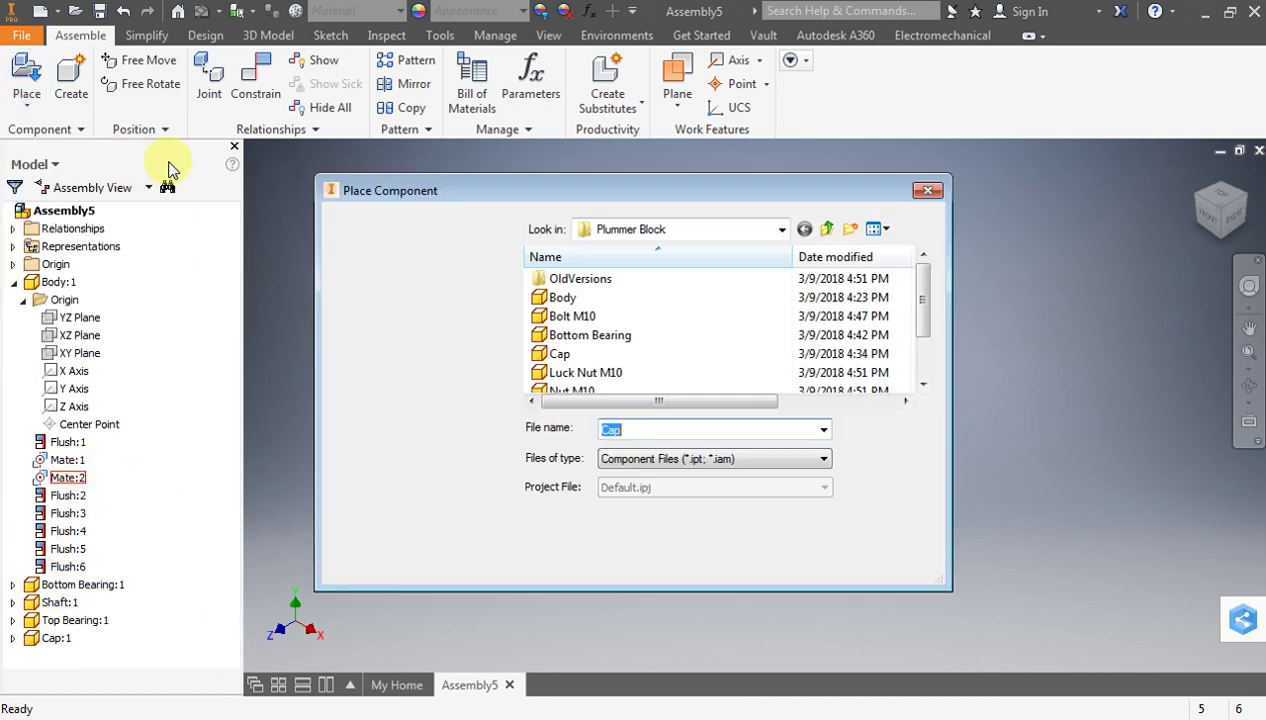
left_click(667, 318)
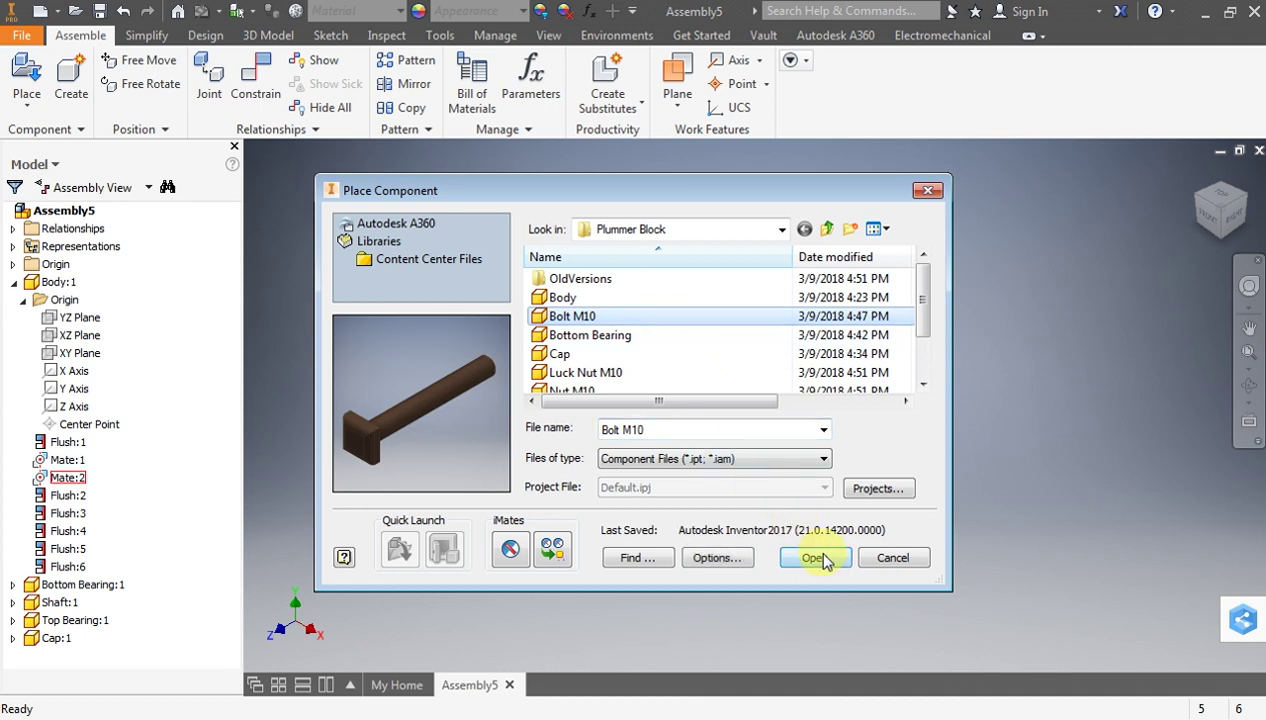
left_click(815, 558)
left_click(786, 604)
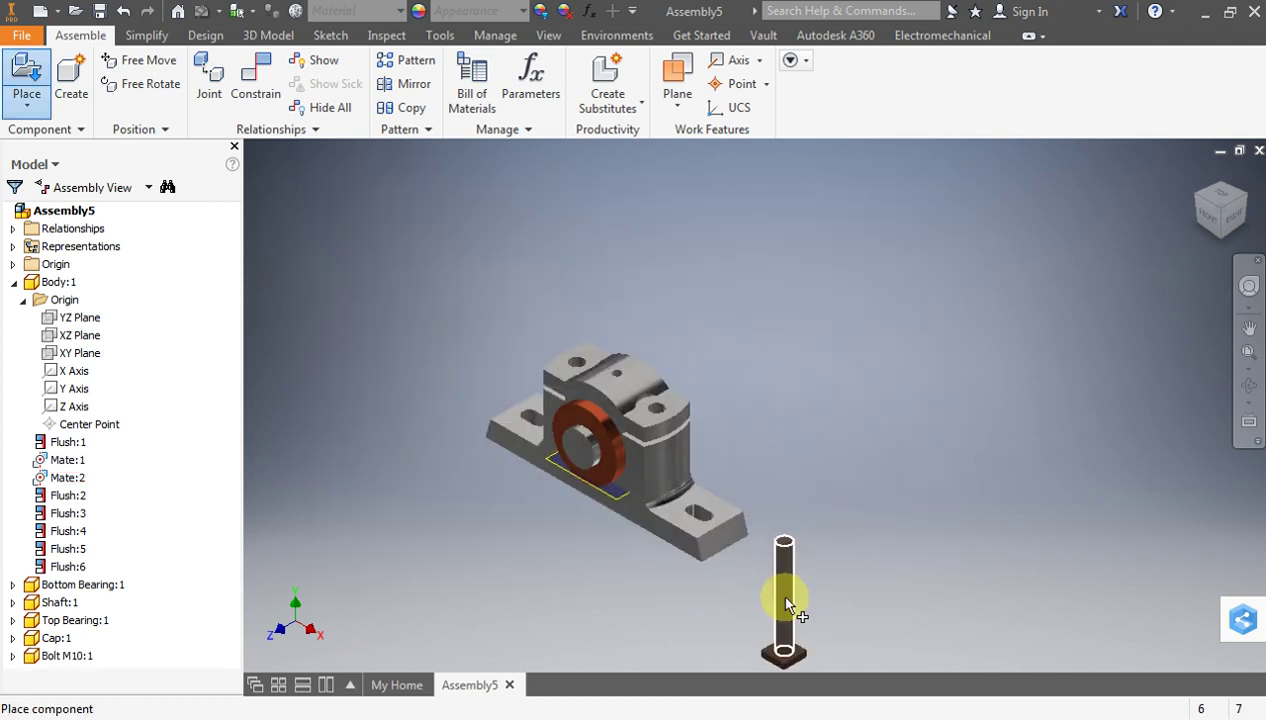
scroll(763, 424, "up", 2)
key("Escape")
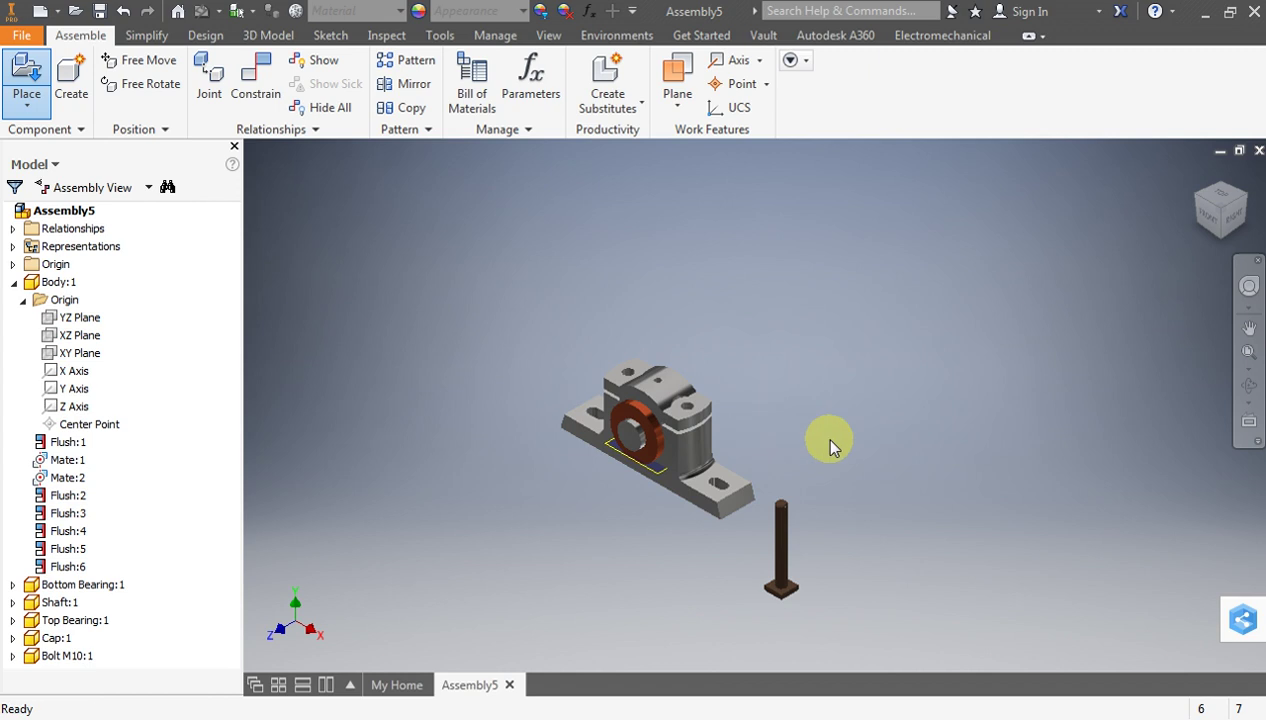
left_click(1243, 390)
mouse_move(805, 438)
left_mouse_down()
mouse_move(828, 345)
mouse_move(749, 371)
mouse_move(675, 362)
left_mouse_up()
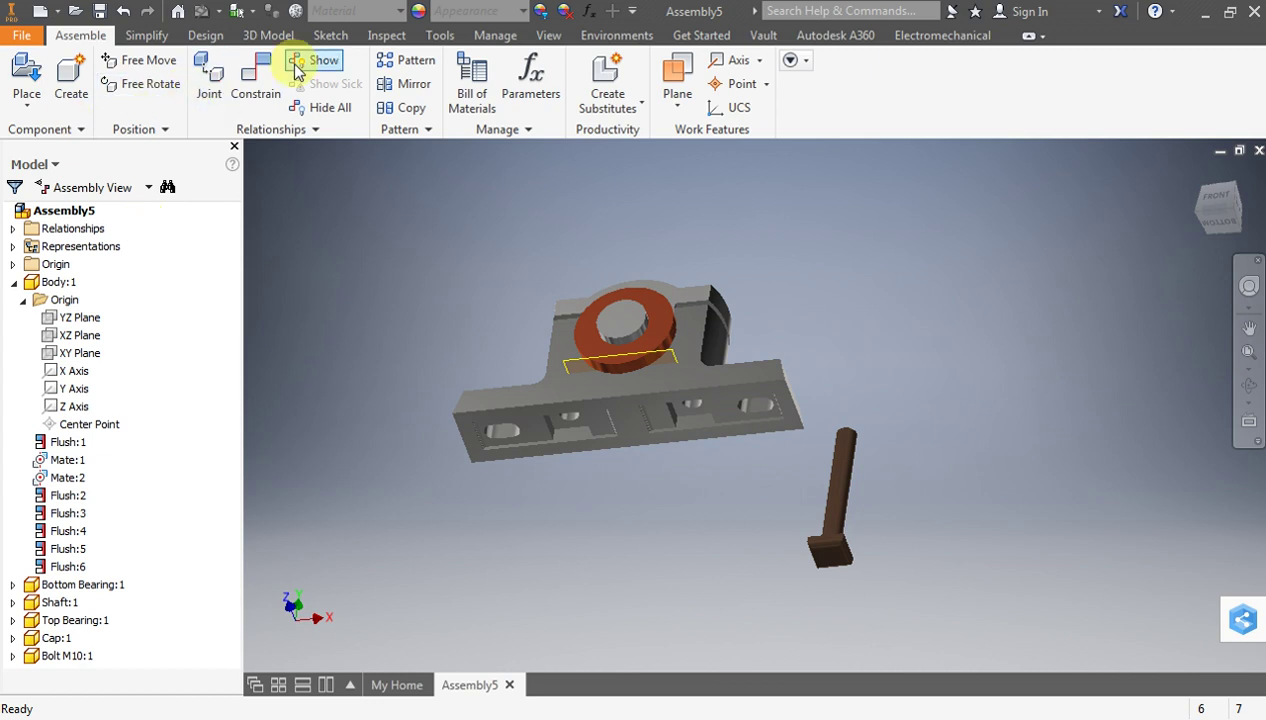
left_click(256, 82)
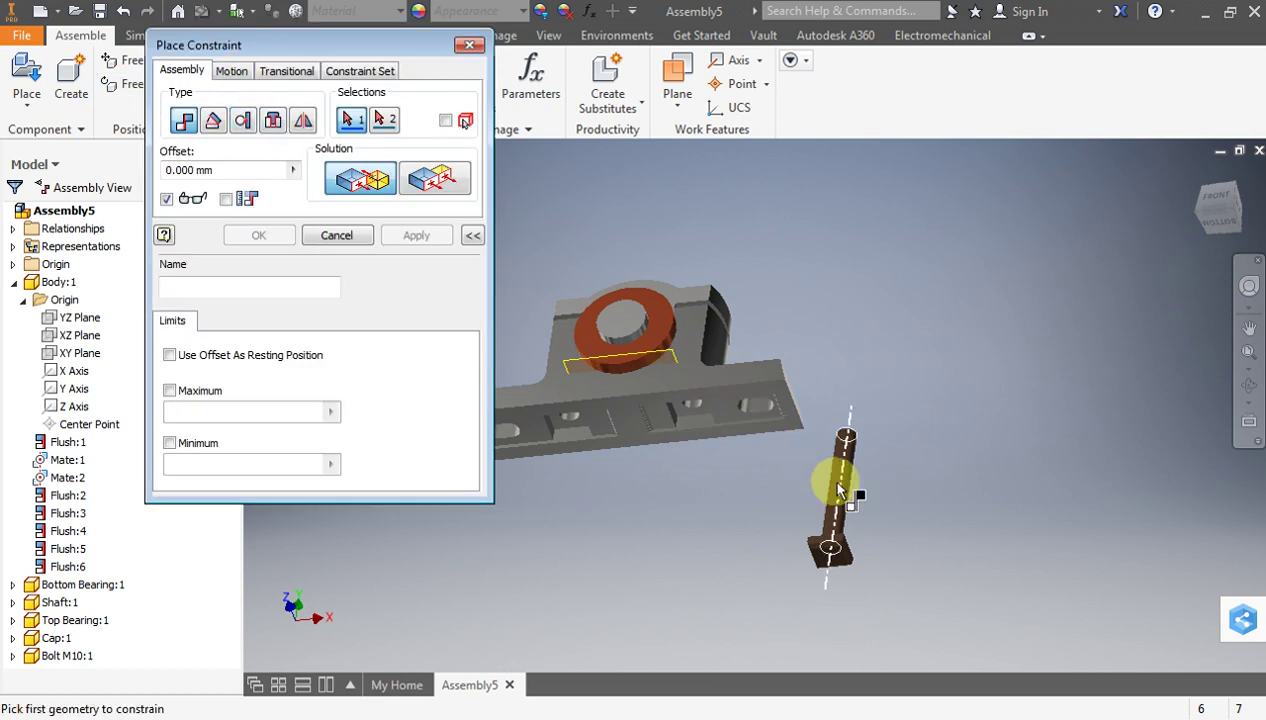
Mate the Bolt M10 to the base's mounting hole
scroll(705, 405, "up", 3)
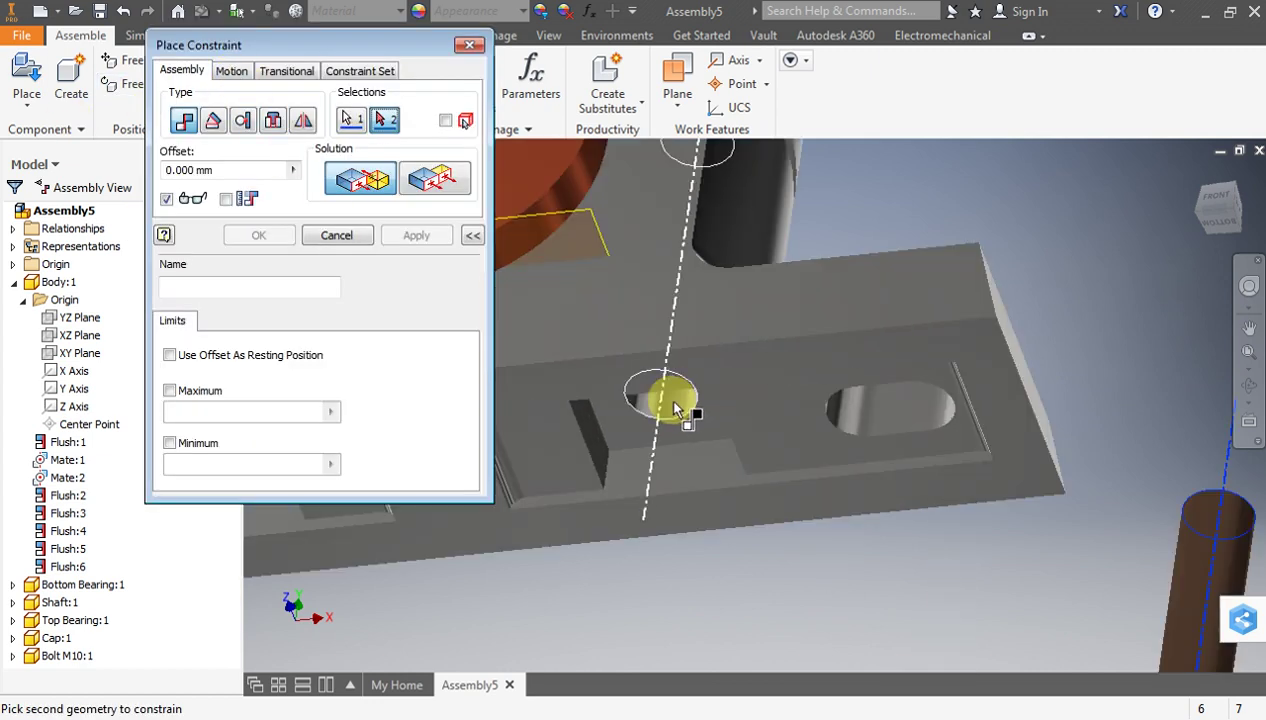
left_click(673, 405)
scroll(685, 412, "down", 2)
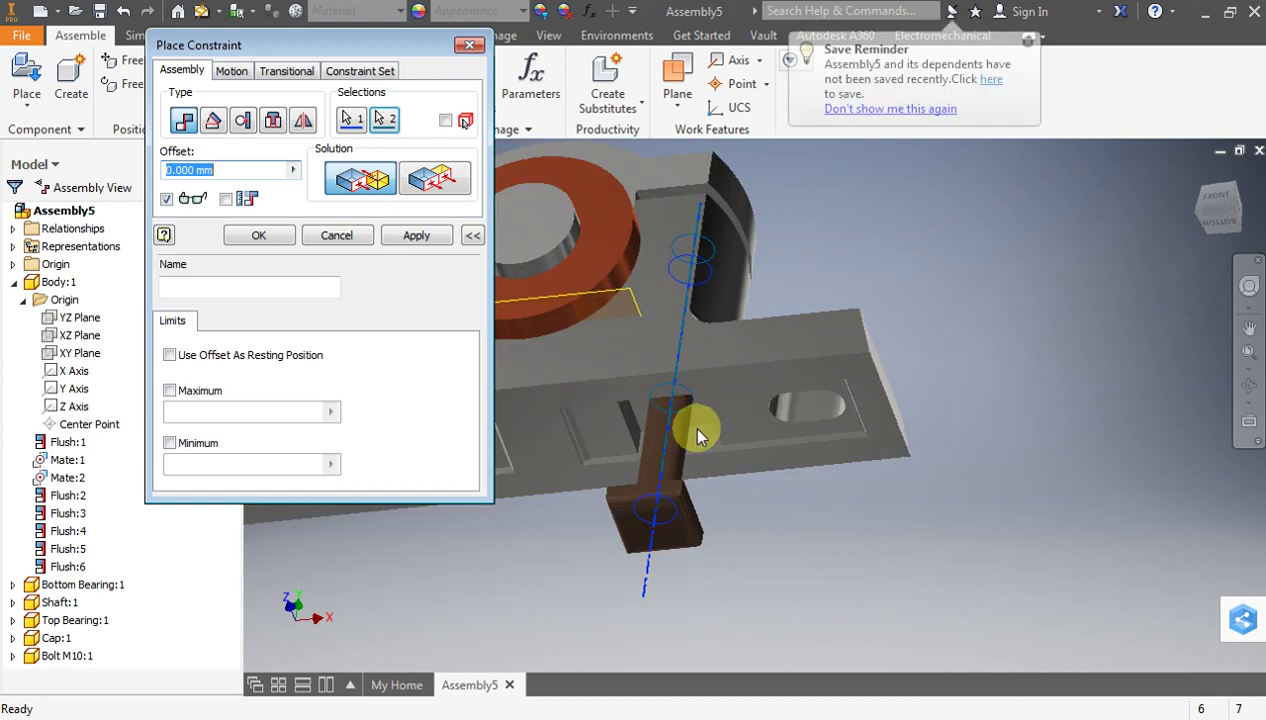
left_click(1247, 383)
mouse_move(735, 311)
left_mouse_down()
mouse_move(737, 432)
mouse_move(757, 353)
mouse_move(732, 390)
mouse_move(707, 585)
left_mouse_up()
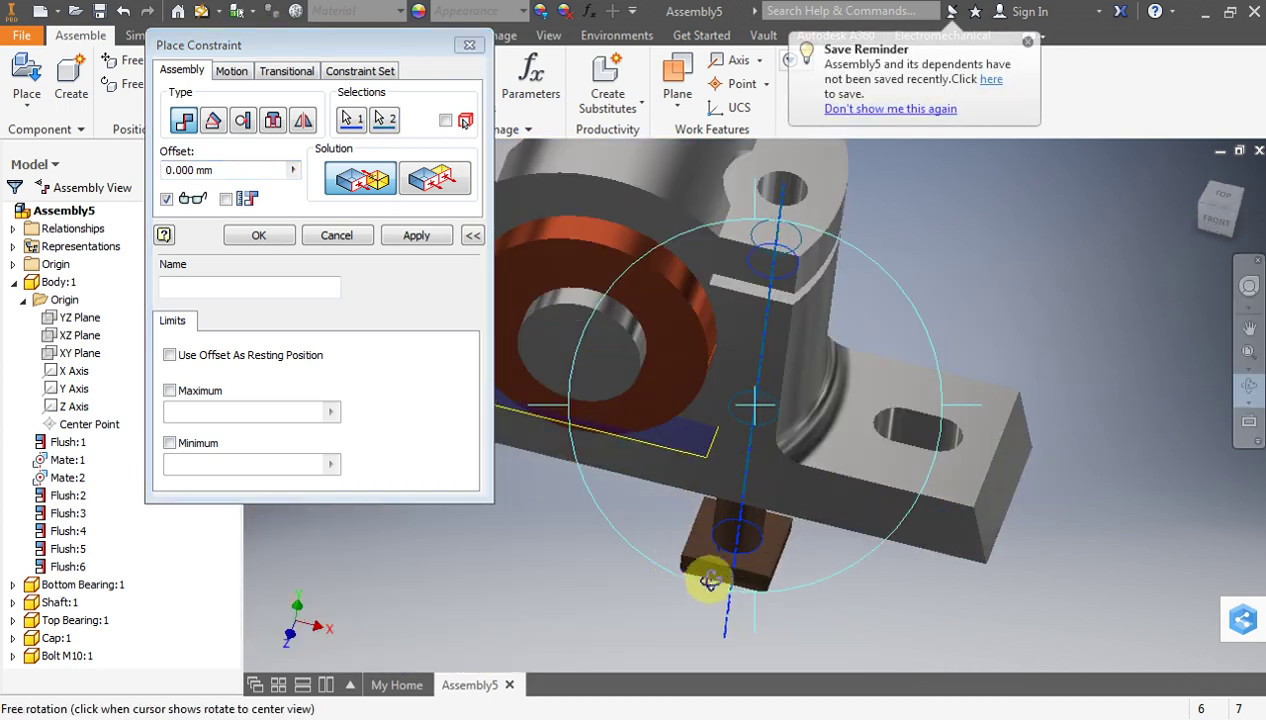
left_click(416, 235)
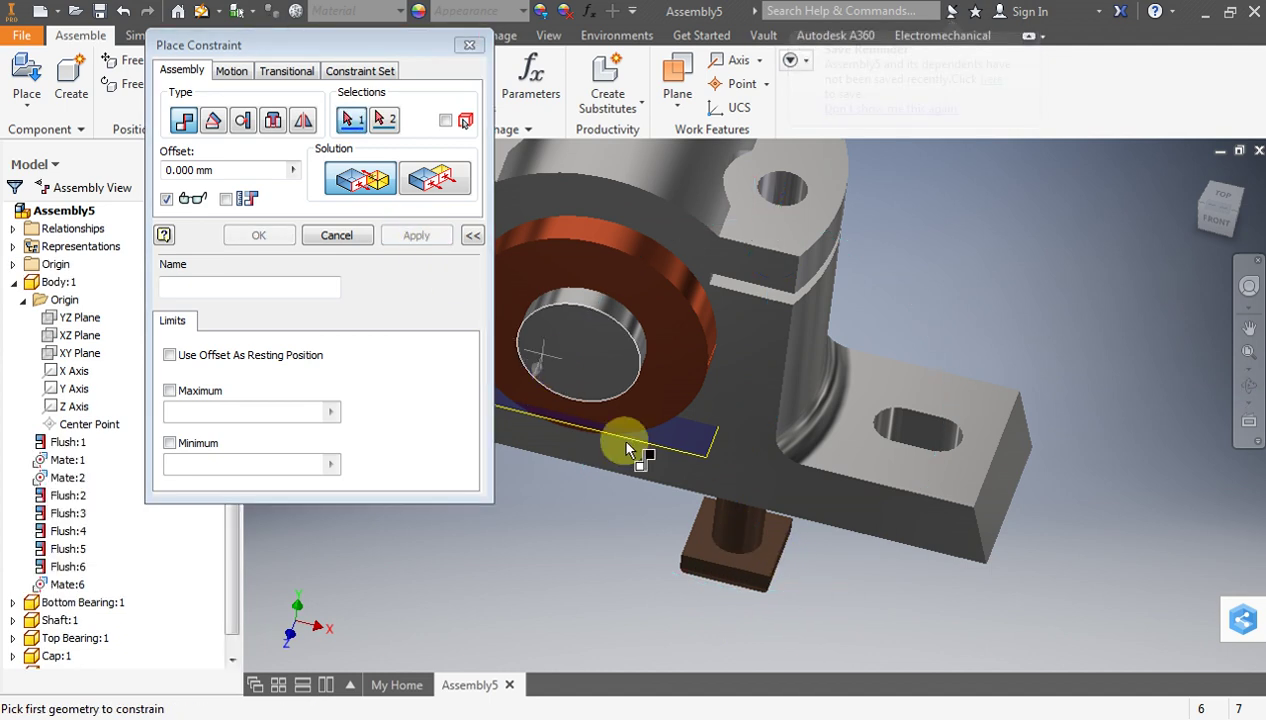
Align a side face of the bolt head with the slot's side face under the base
left_click(770, 565)
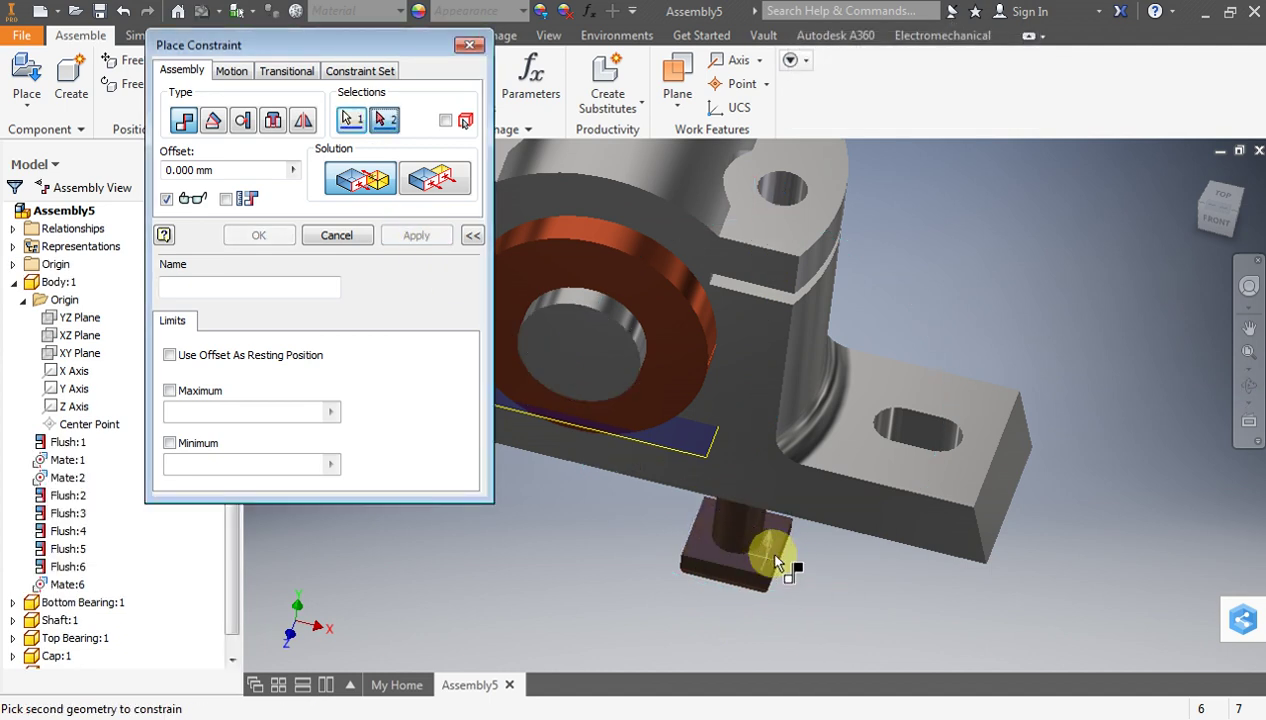
left_click(1247, 385)
left_click_drag(873, 253, 893, 158)
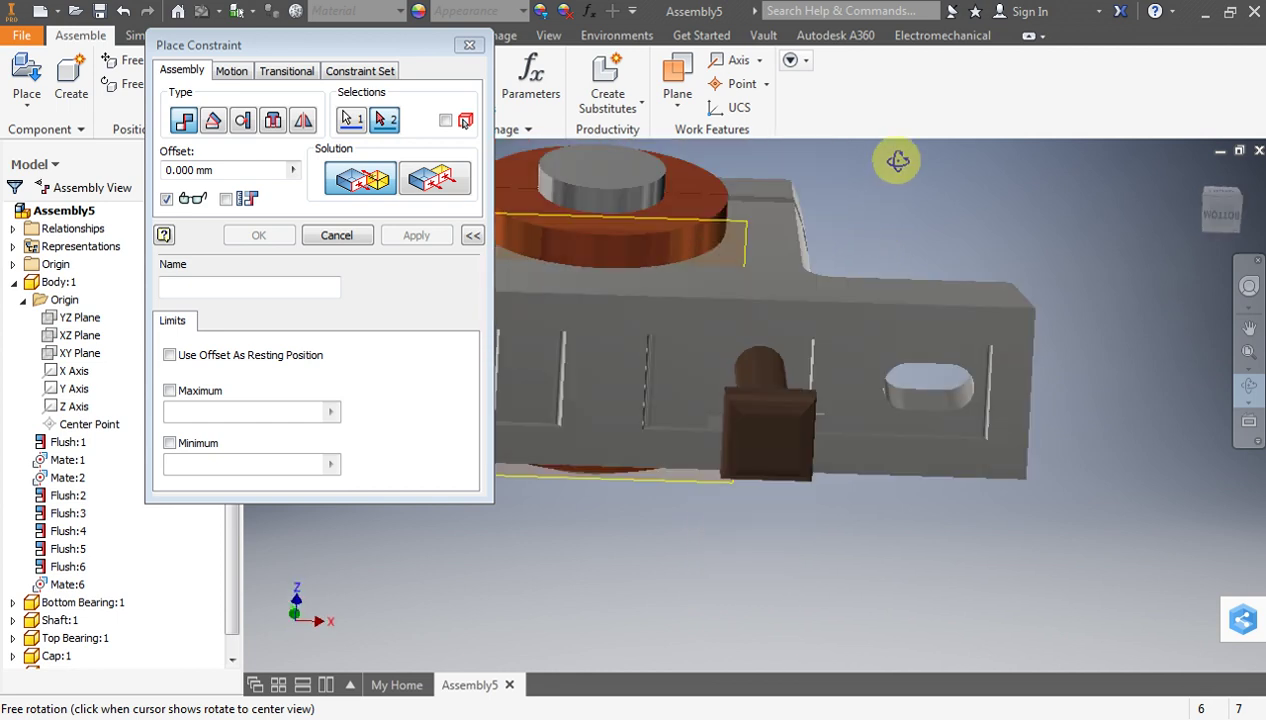
key("Escape")
left_click(797, 366)
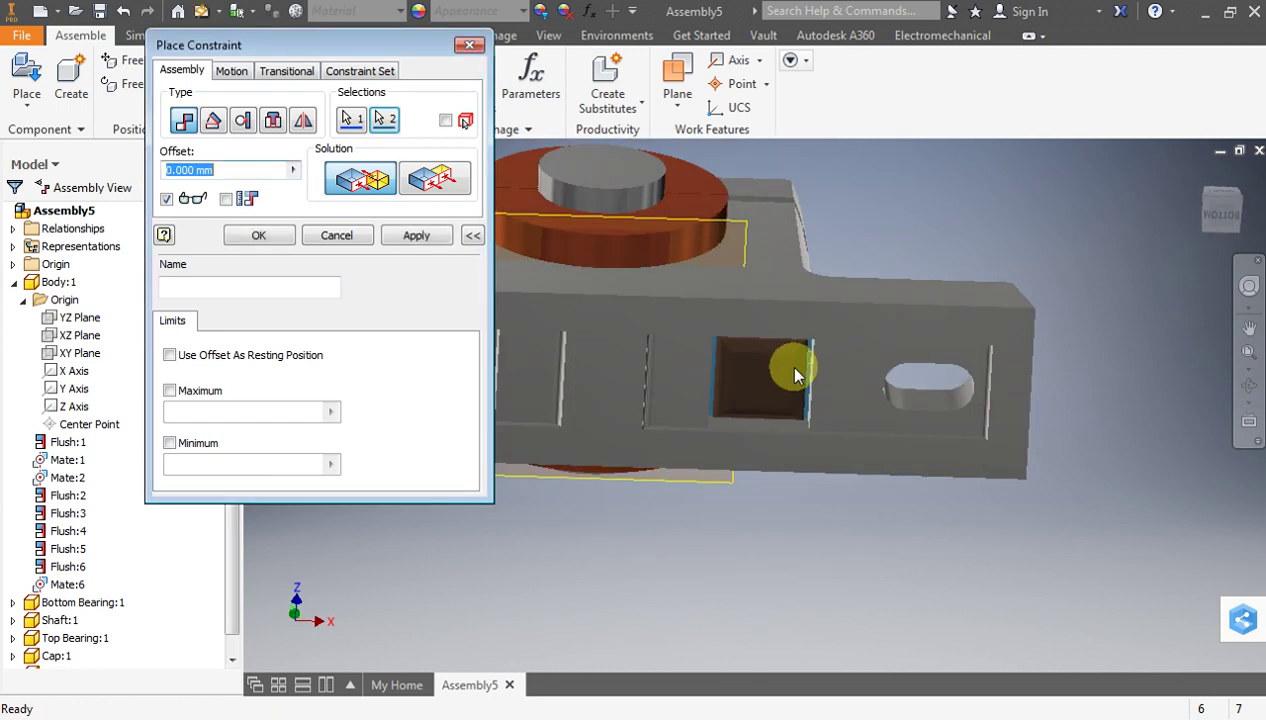
left_click(256, 237)
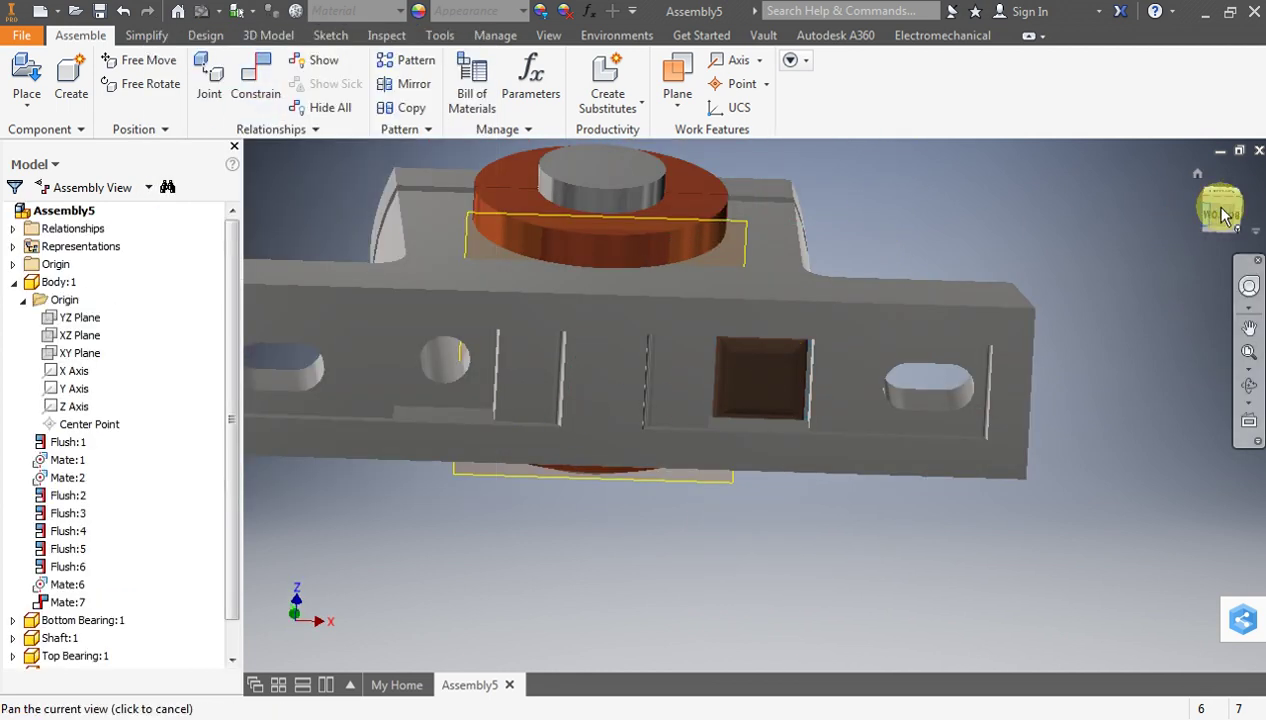
Show the block in front then isometric view and collapse Origin and Body:1
left_click(1230, 207)
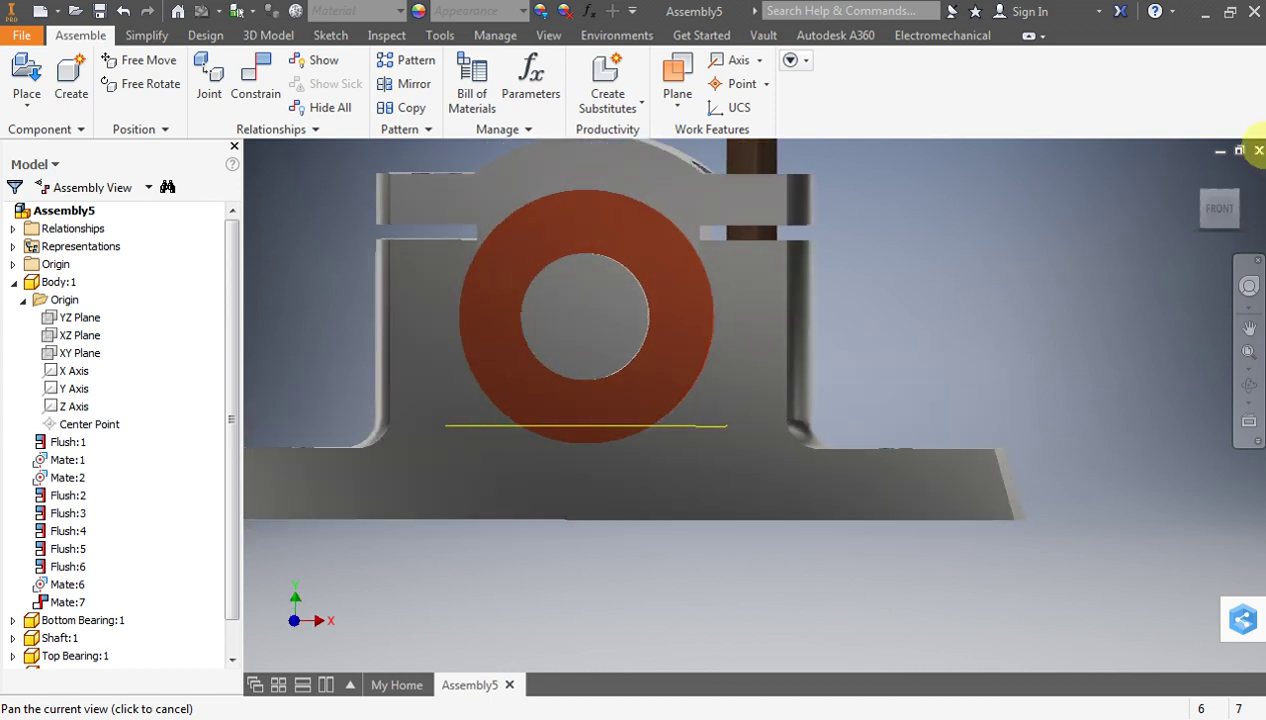
left_click(1240, 200)
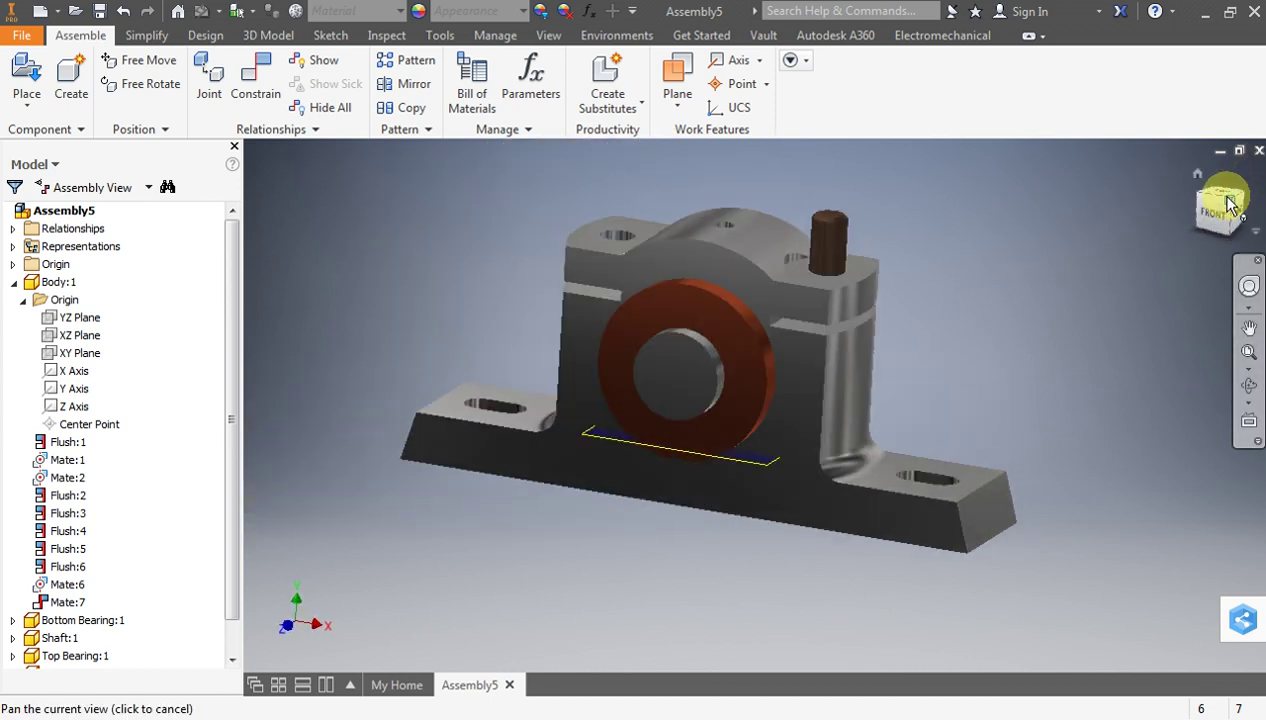
scroll(1016, 346, "down", 5)
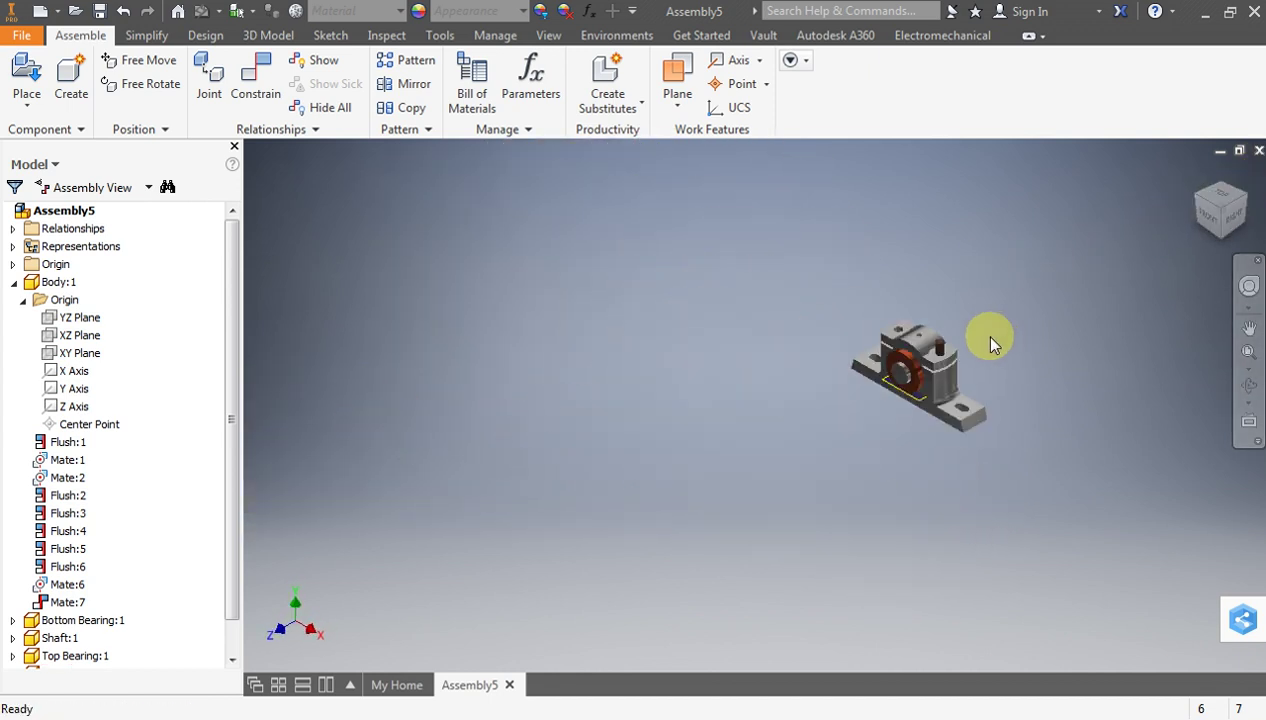
scroll(979, 333, "up", 6)
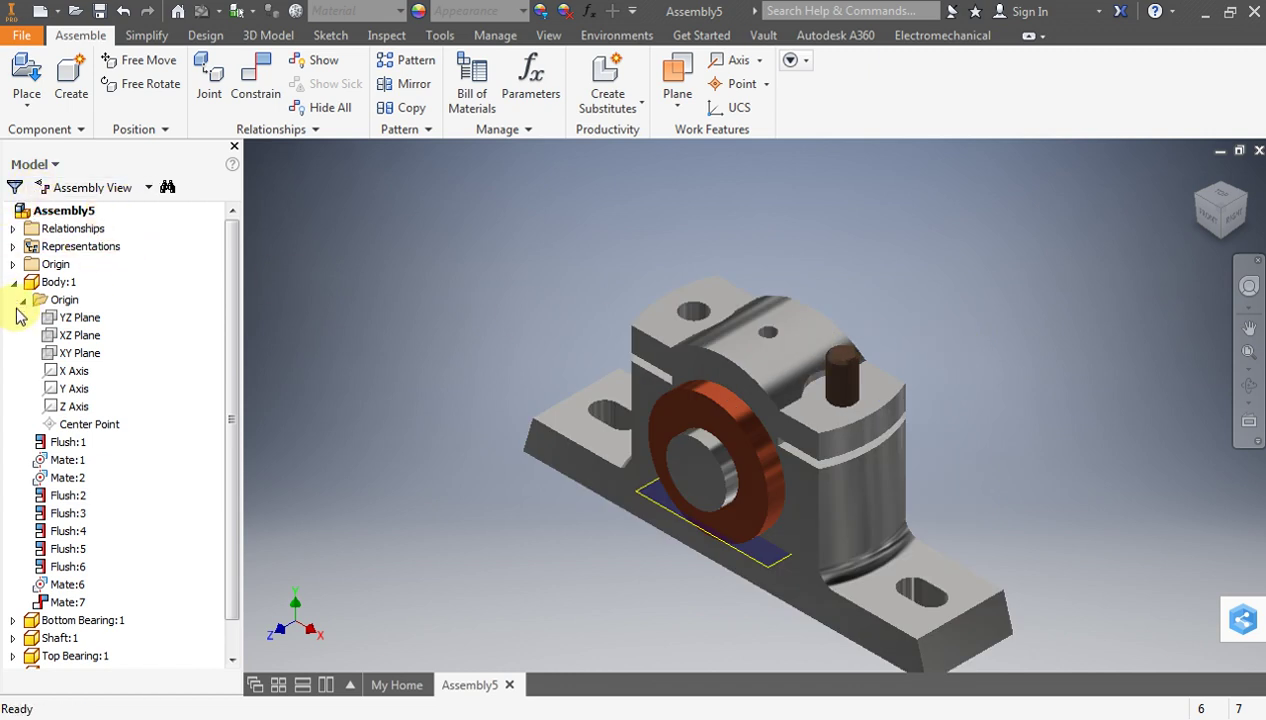
left_click(23, 300)
left_click(13, 282)
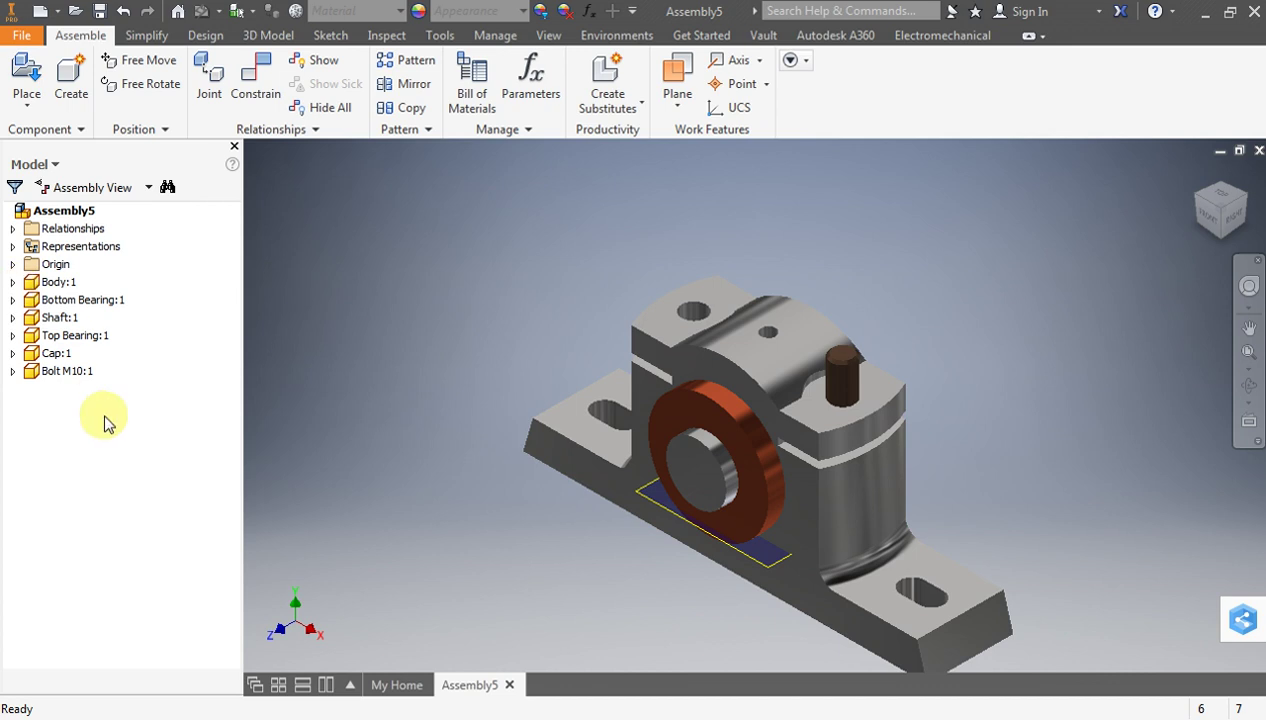
Place one Luck Nut M10 into the assembly
left_click(26, 100)
left_click(88, 150)
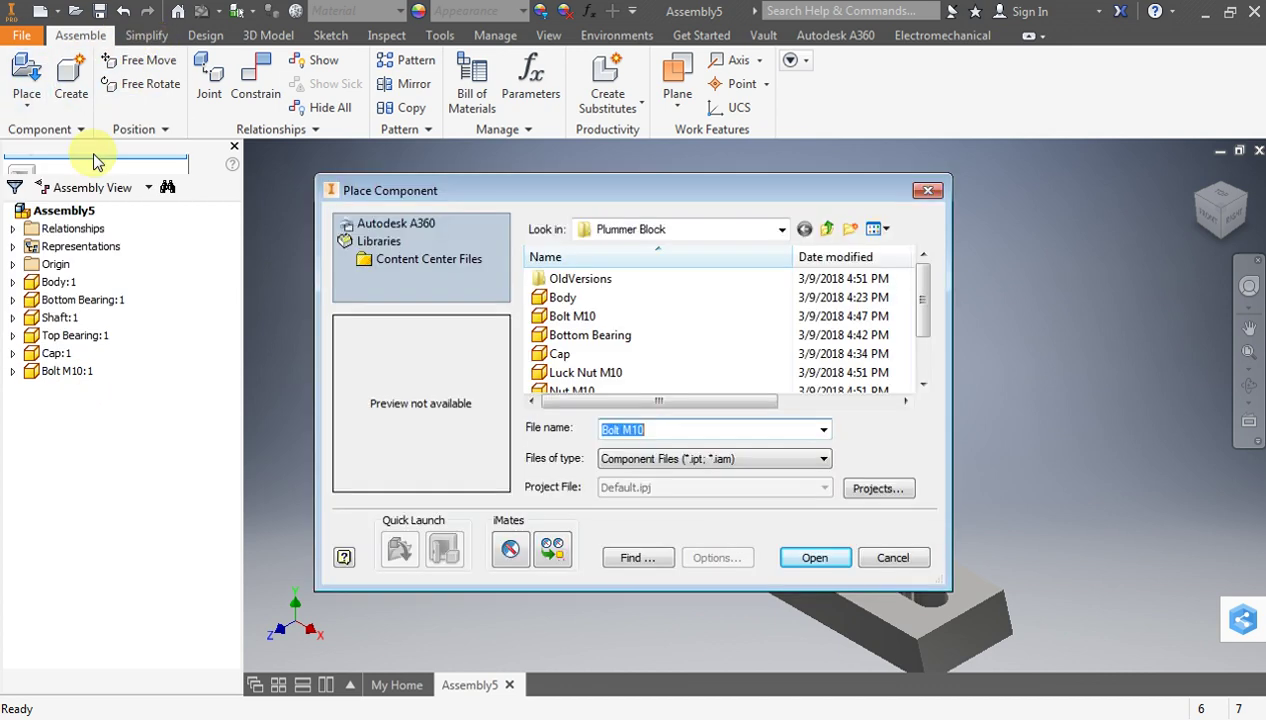
left_click(545, 372)
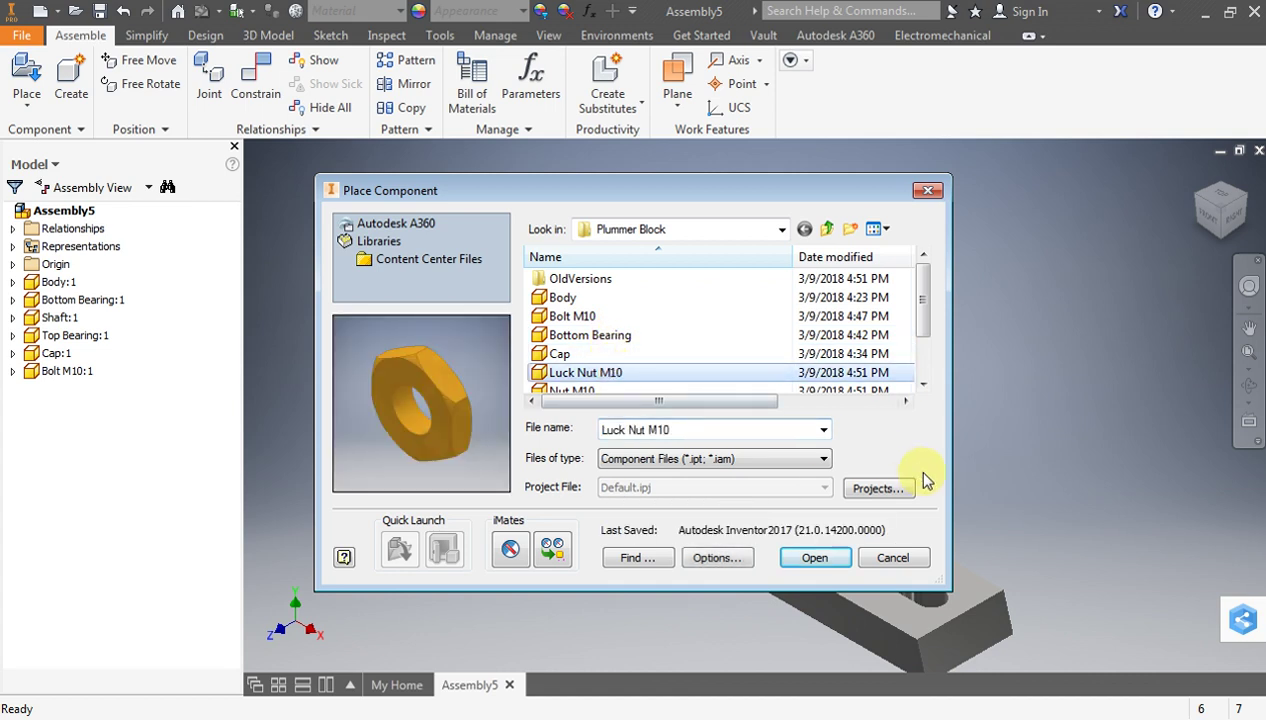
left_click(815, 558)
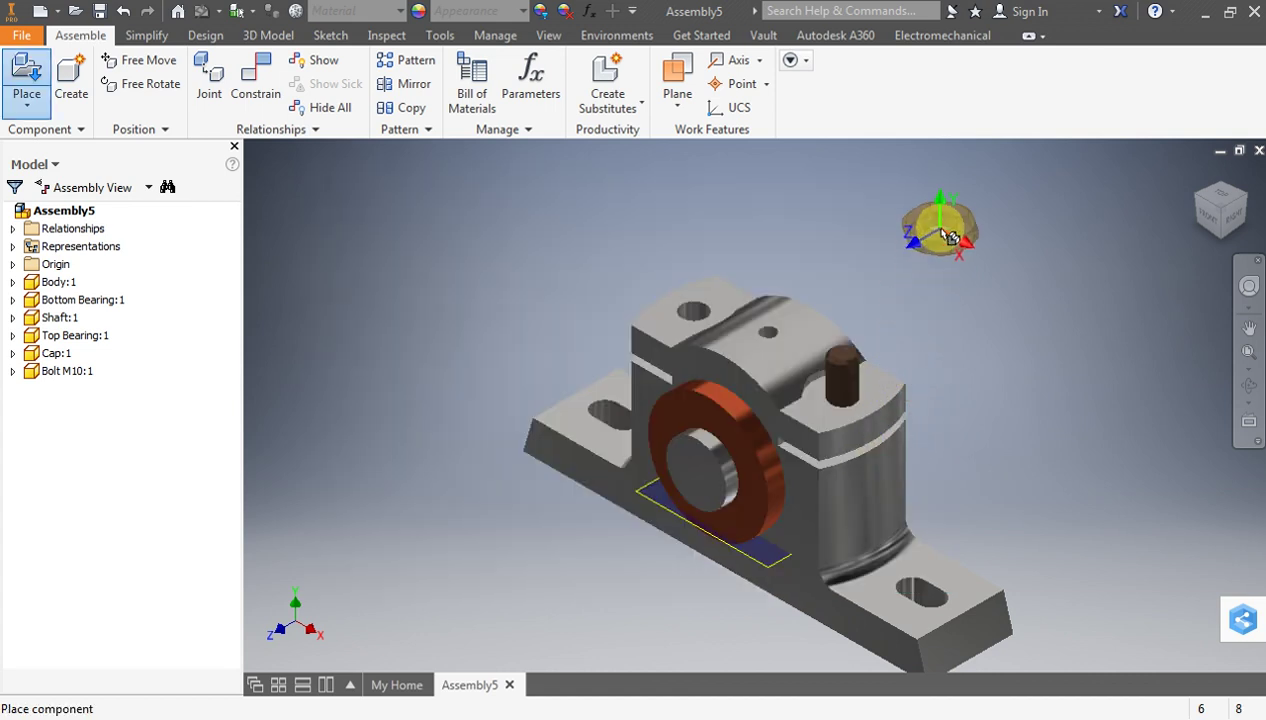
left_click(985, 200)
key("Escape")
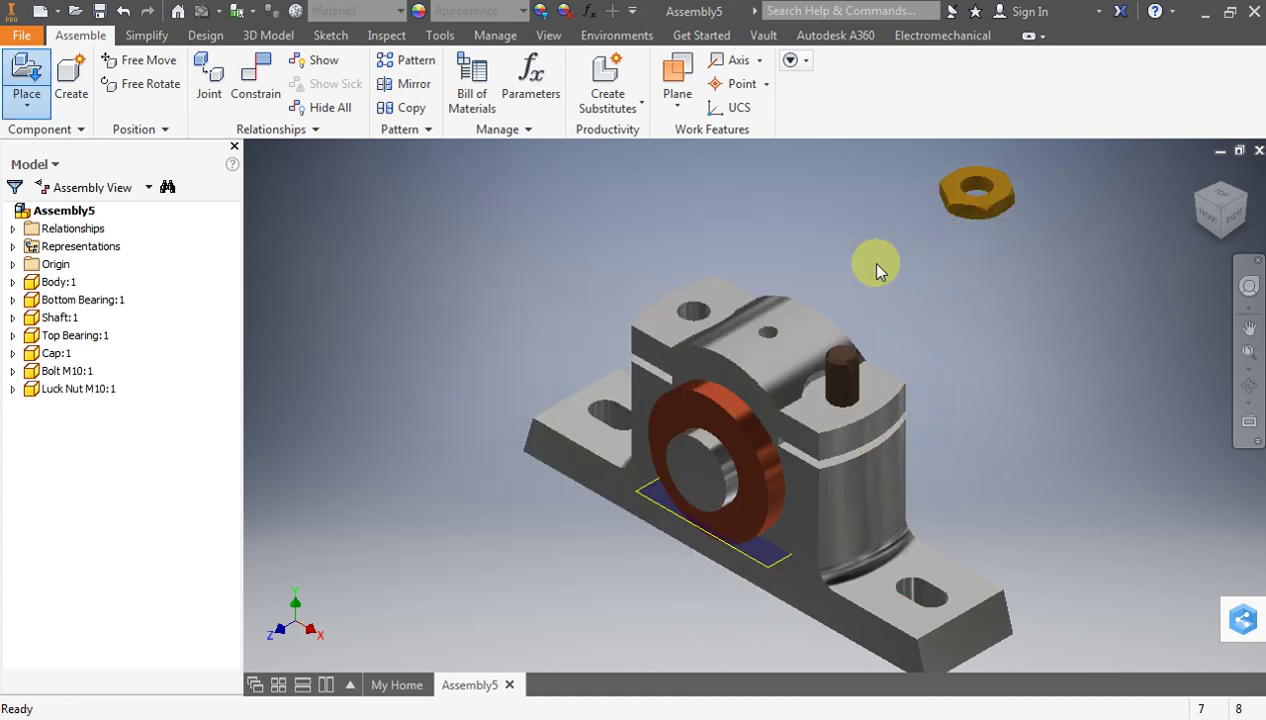
scroll(999, 175, "up", 3)
scroll(994, 176, "down", 4)
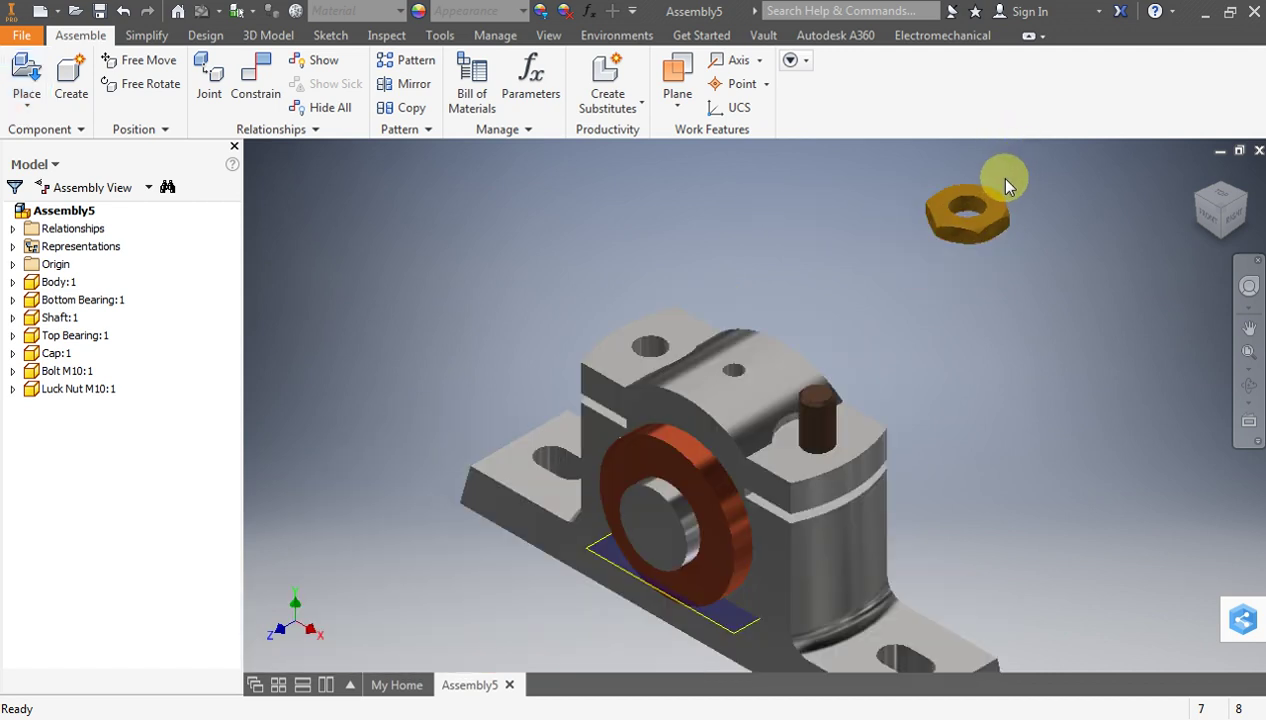
Align the lock nut's hole with the bolt's axis and slide it up above the cap
left_click(256, 86)
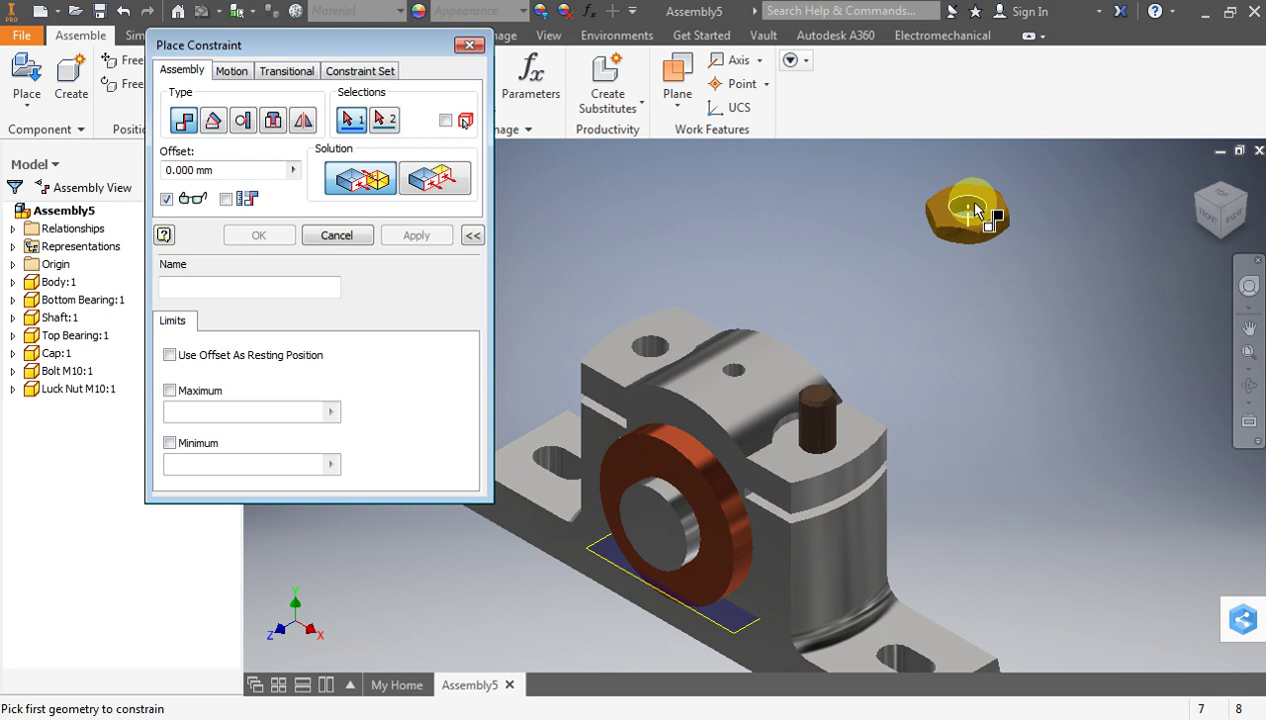
left_click(975, 208)
left_click(820, 440)
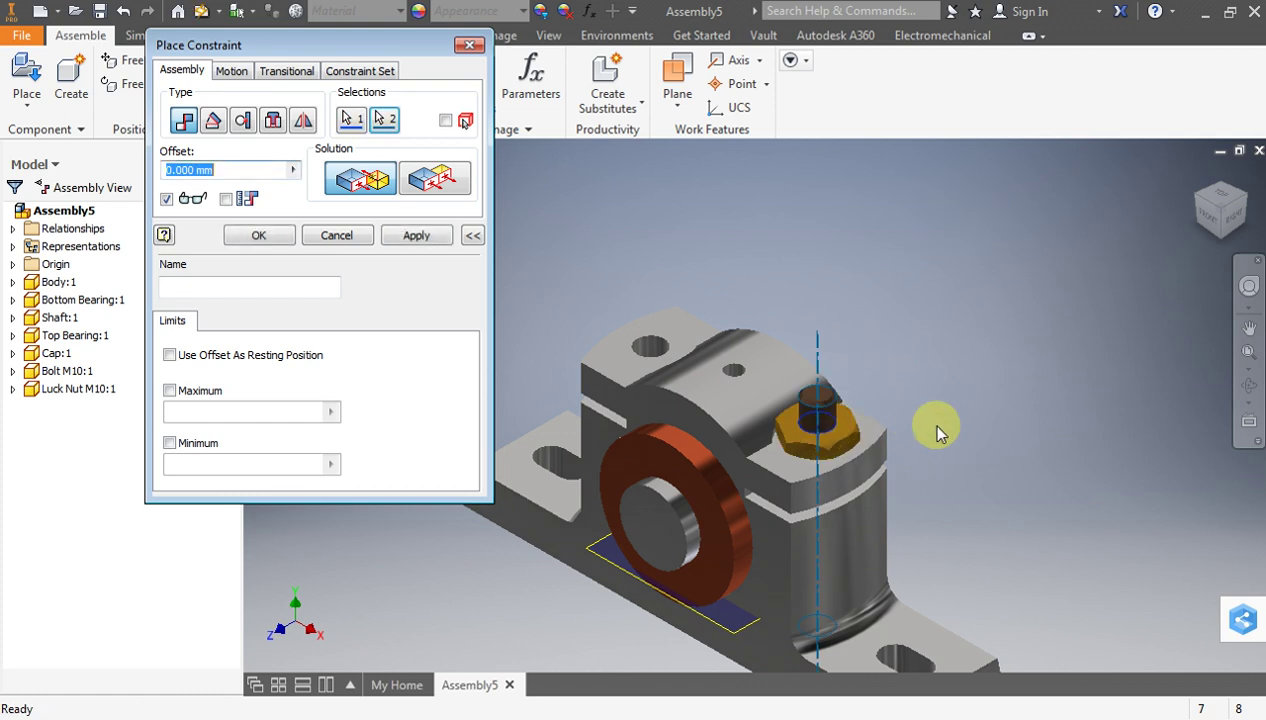
left_click(416, 235)
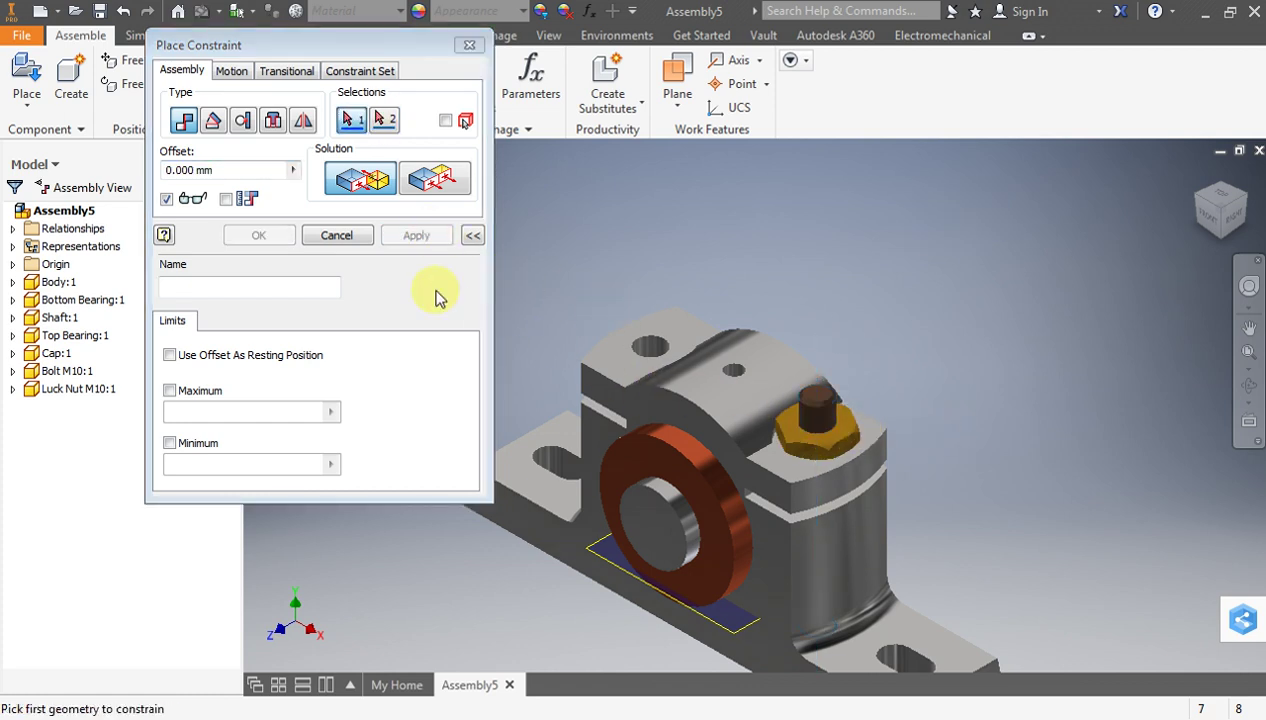
left_click(336, 236)
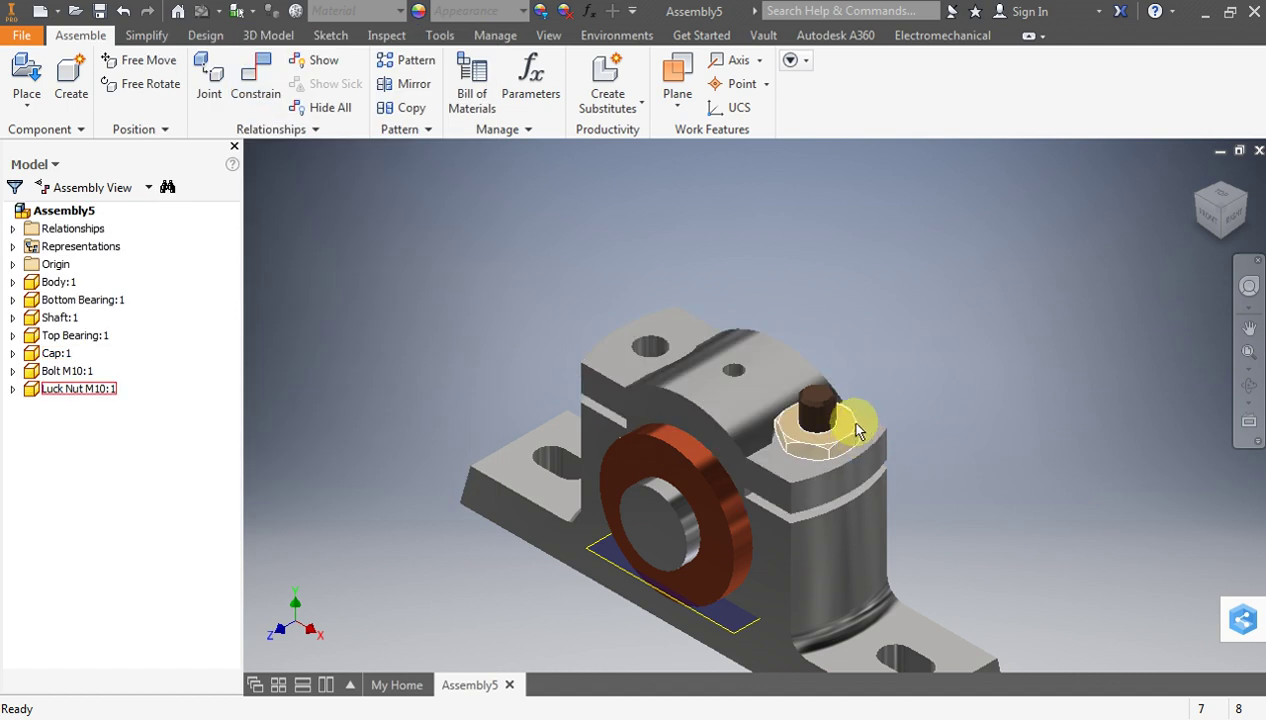
left_click_drag(857, 430, 840, 175)
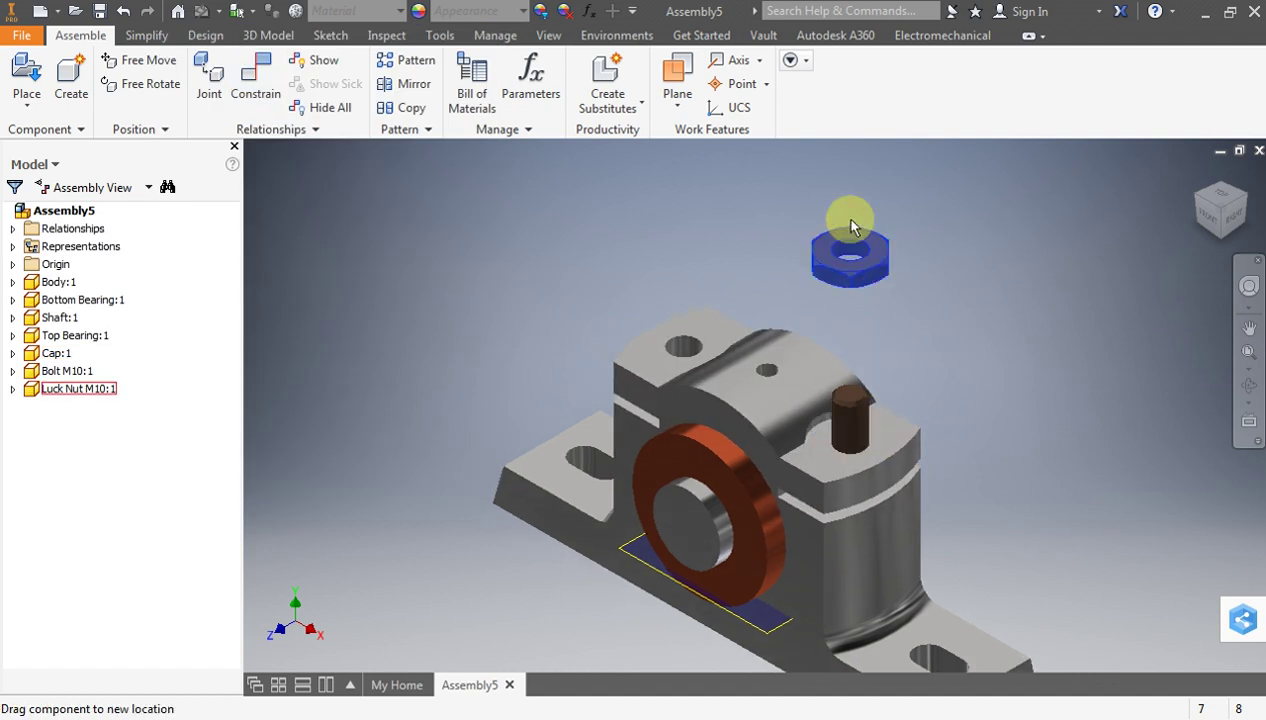
Start a new constraint and select the lock nut's bottom face
left_click(250, 83)
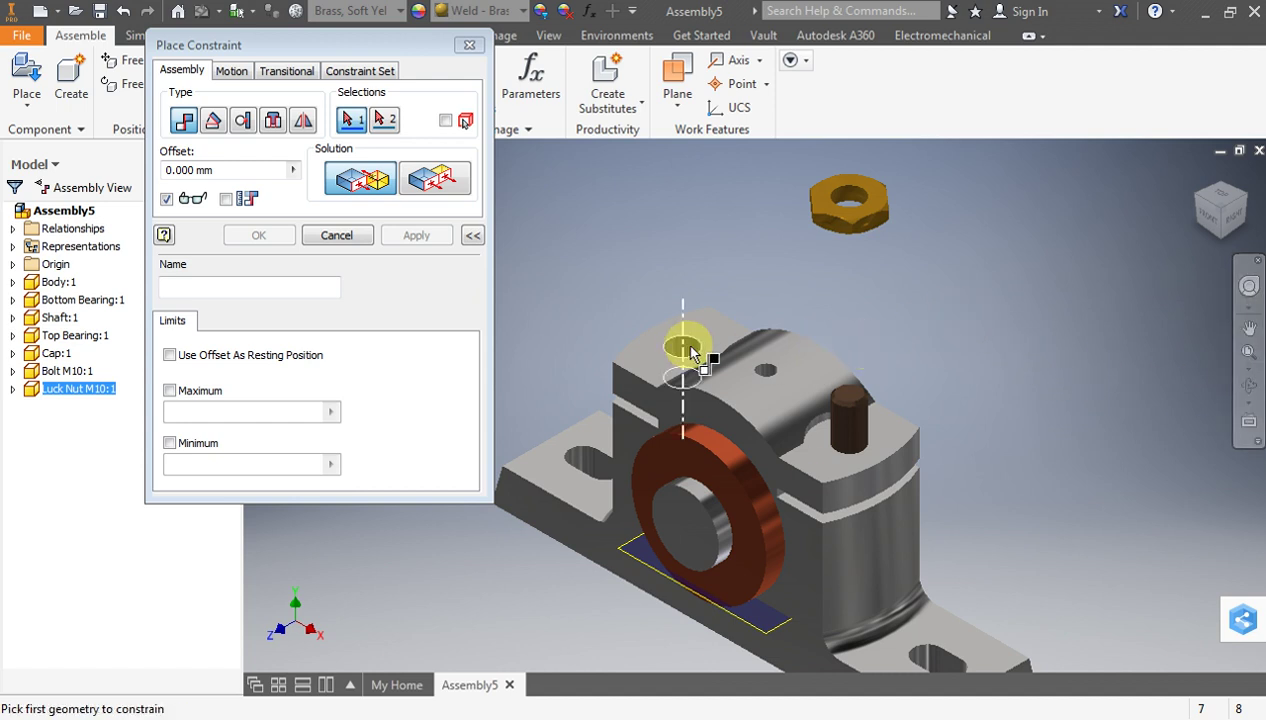
left_click(1249, 385)
mouse_move(826, 330)
left_mouse_down()
mouse_move(797, 206)
mouse_move(870, 404)
left_mouse_up()
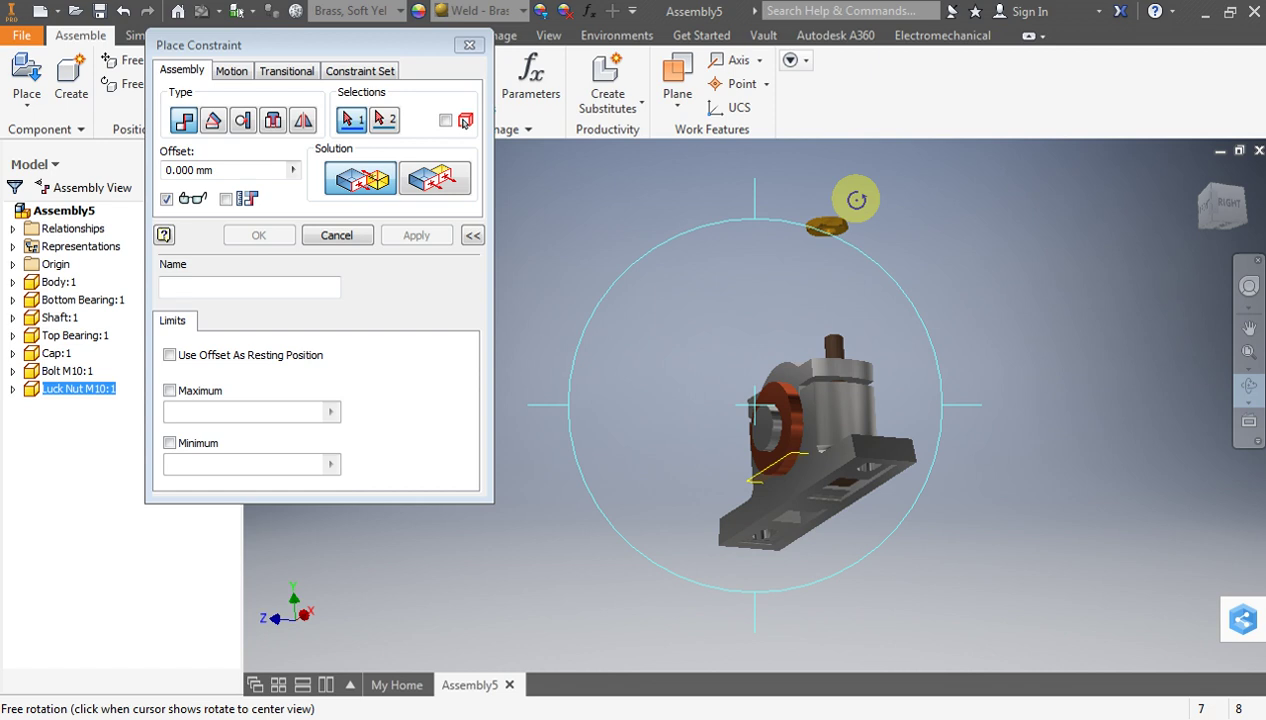
left_click_drag(856, 203, 848, 206)
key("Escape")
scroll(820, 289, "up", 3)
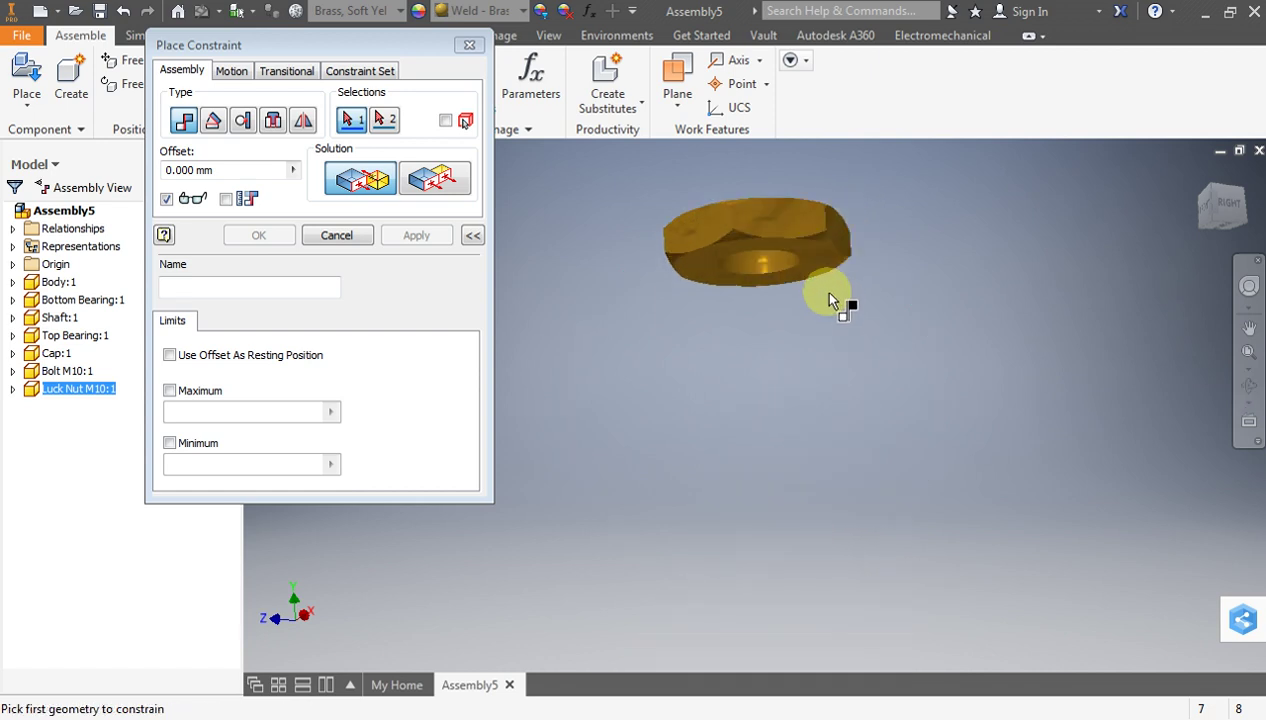
left_click(820, 272)
scroll(820, 272, "down", 3)
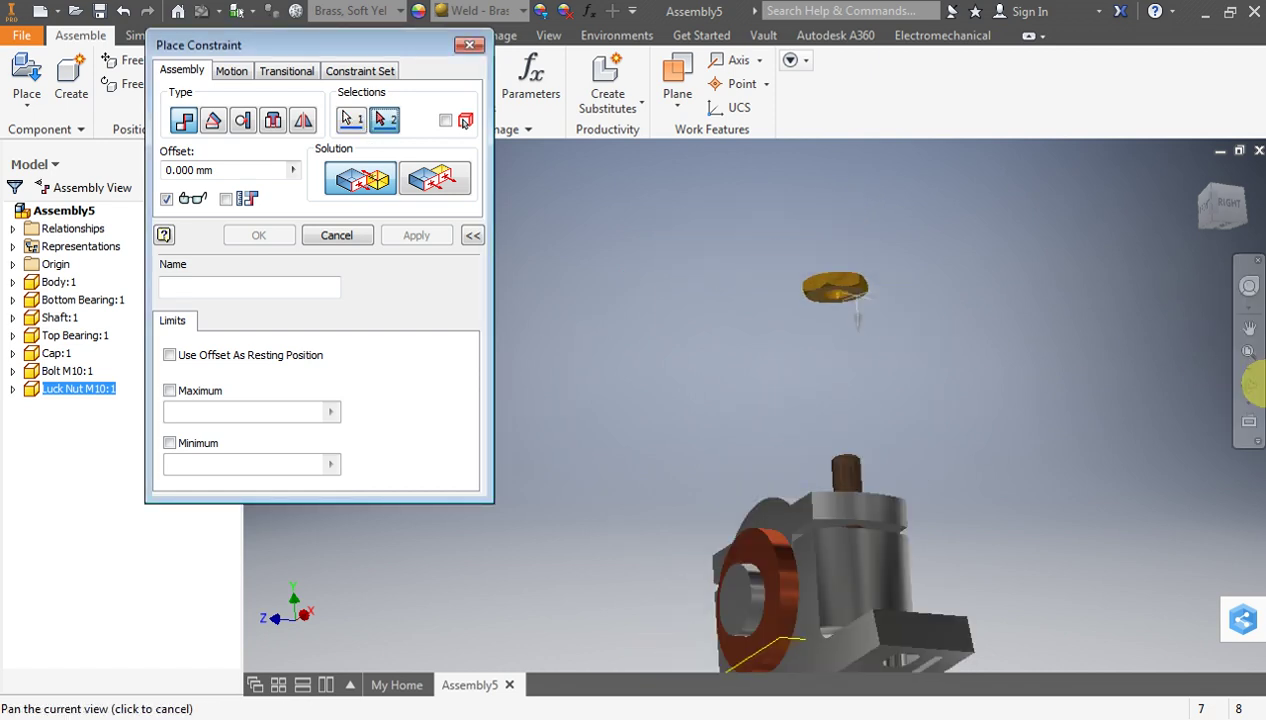
Mate the nut's bottom face to the cap's top face so it sits flat
left_click(1249, 385)
left_click_drag(884, 354, 892, 498)
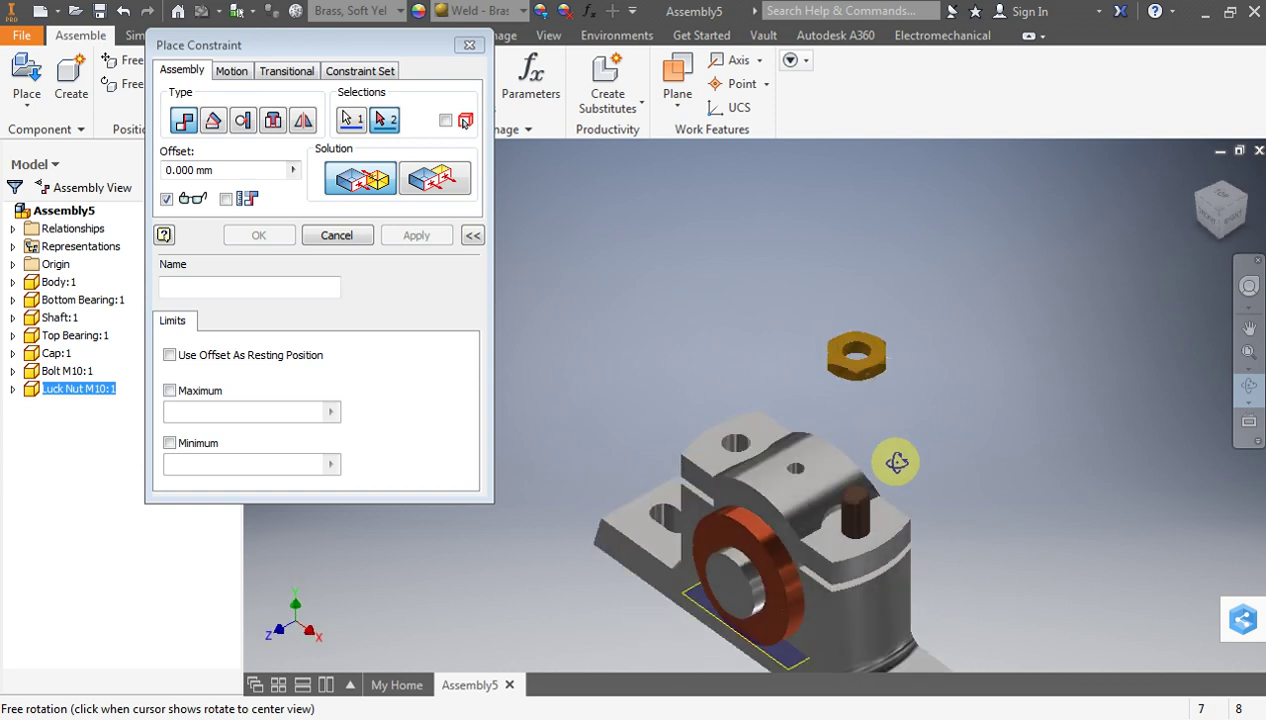
key("Escape")
left_click(894, 522)
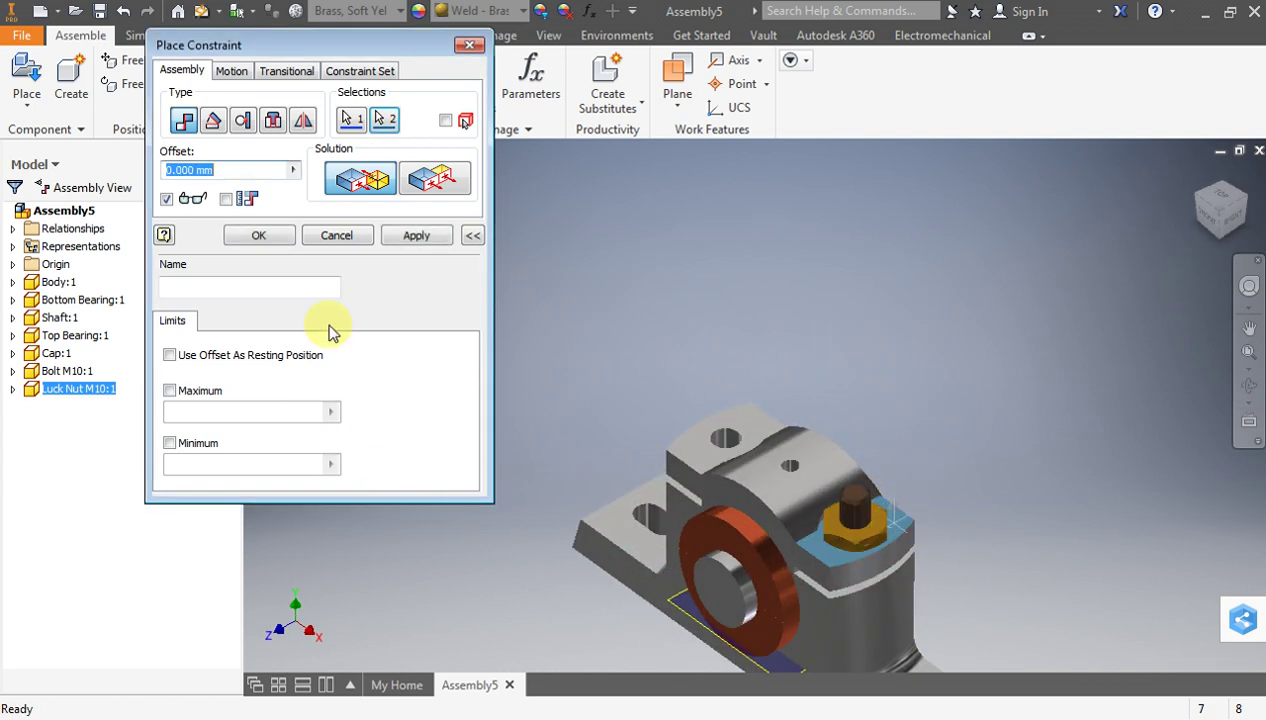
left_click(277, 242)
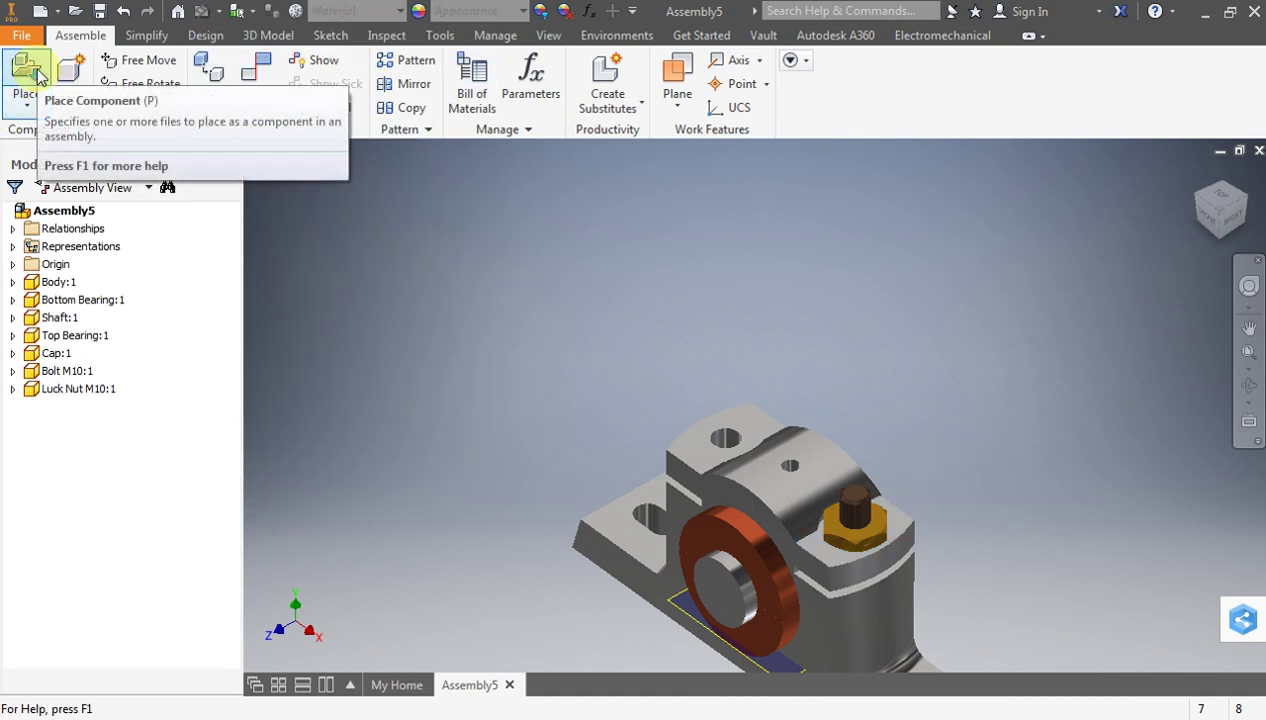
left_click(27, 97)
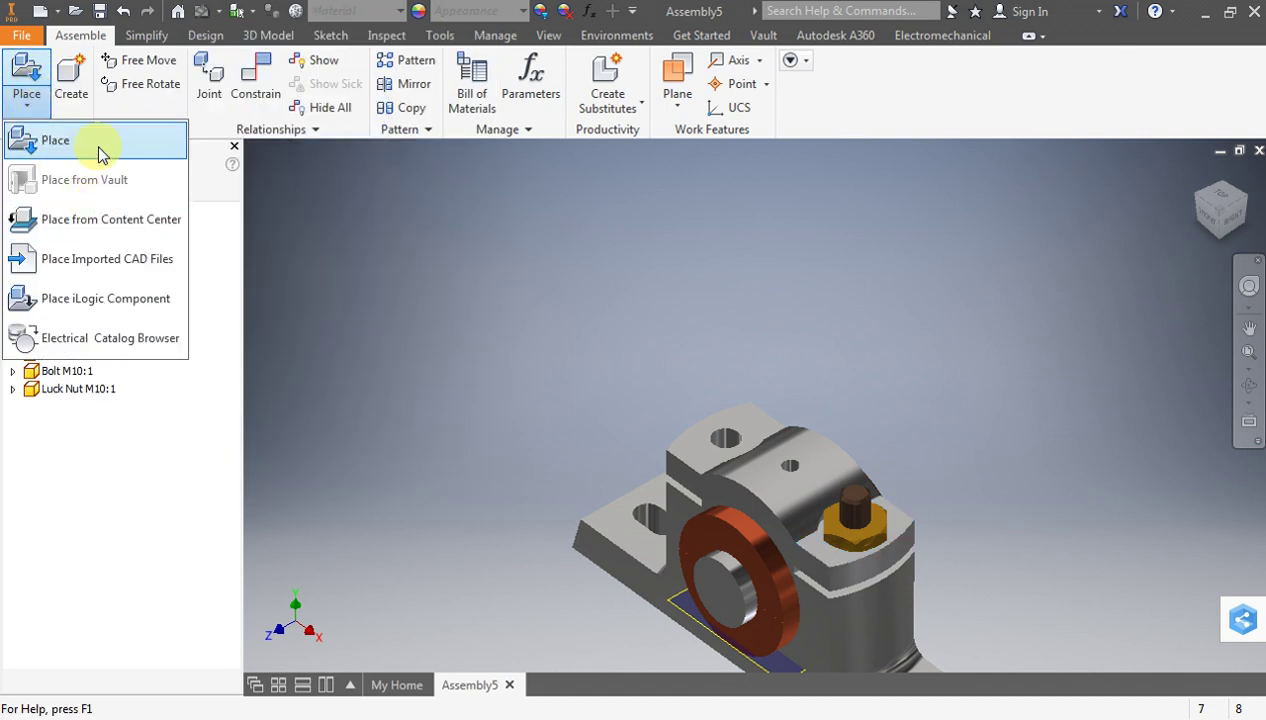
Place one Nut M10 above the housing as Nut M10:1 and begin constraining it
left_click(95, 145)
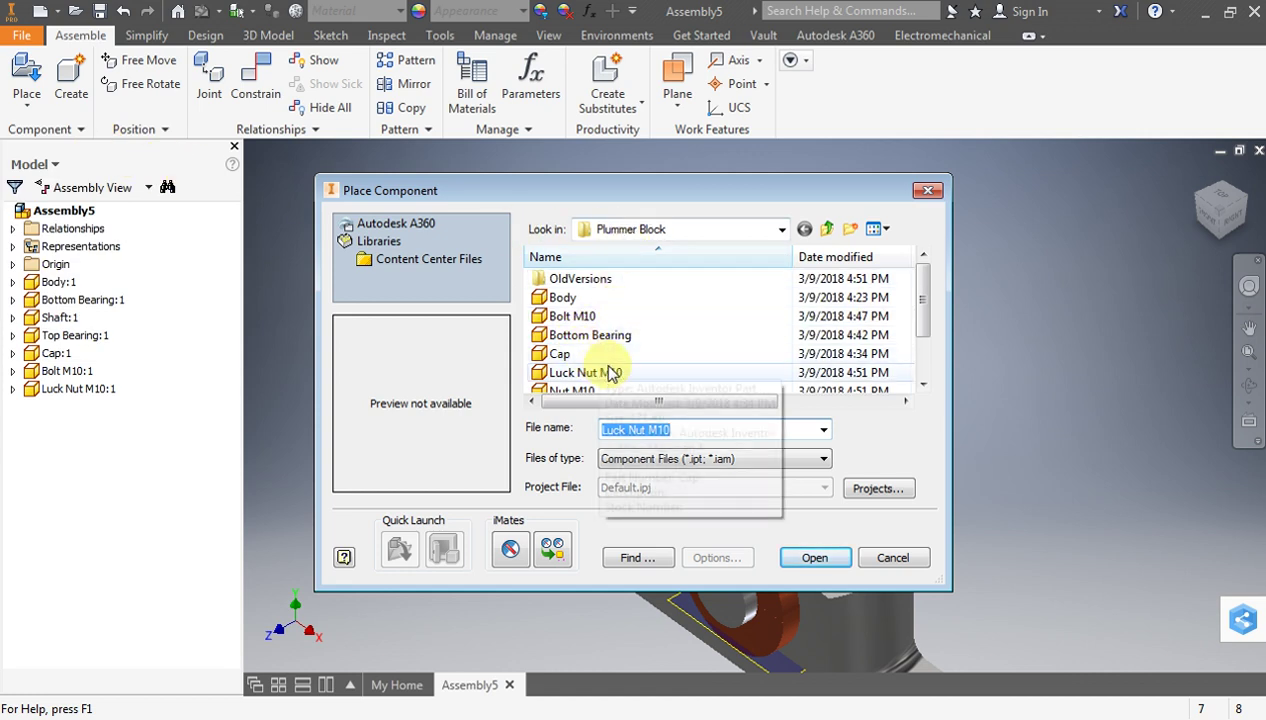
left_click_drag(926, 325, 926, 365)
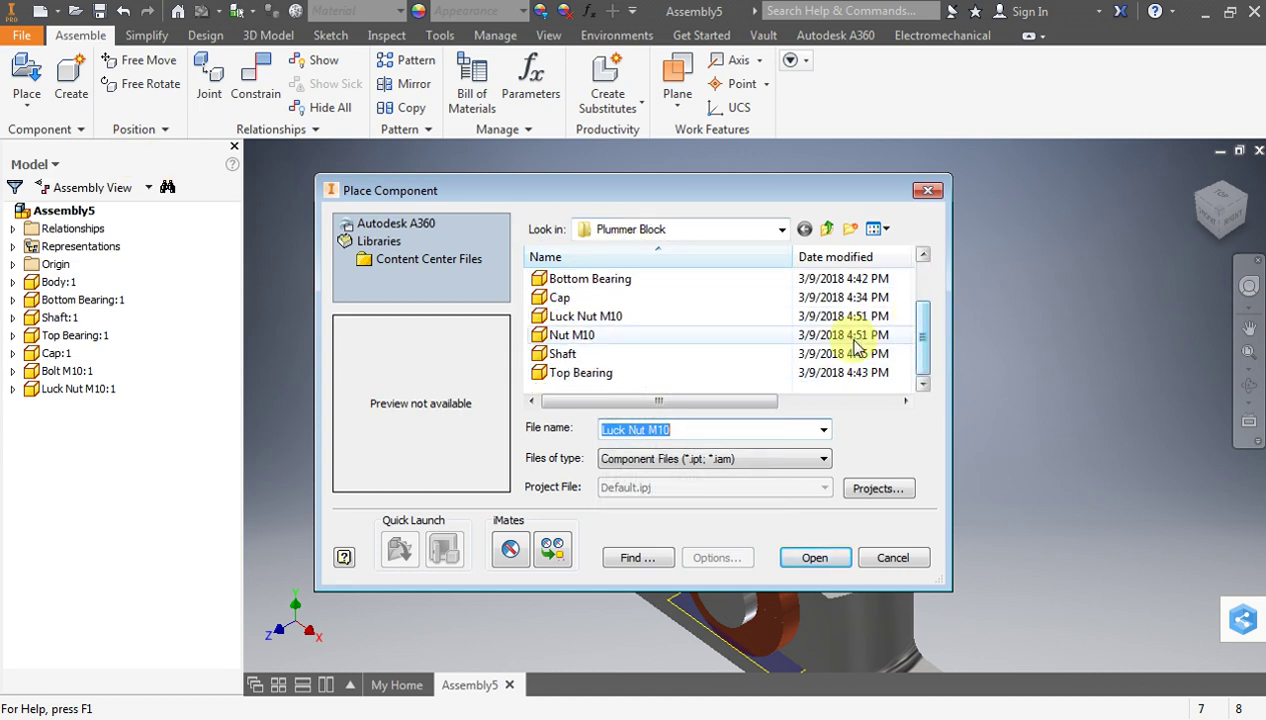
left_click(572, 334)
left_click(810, 557)
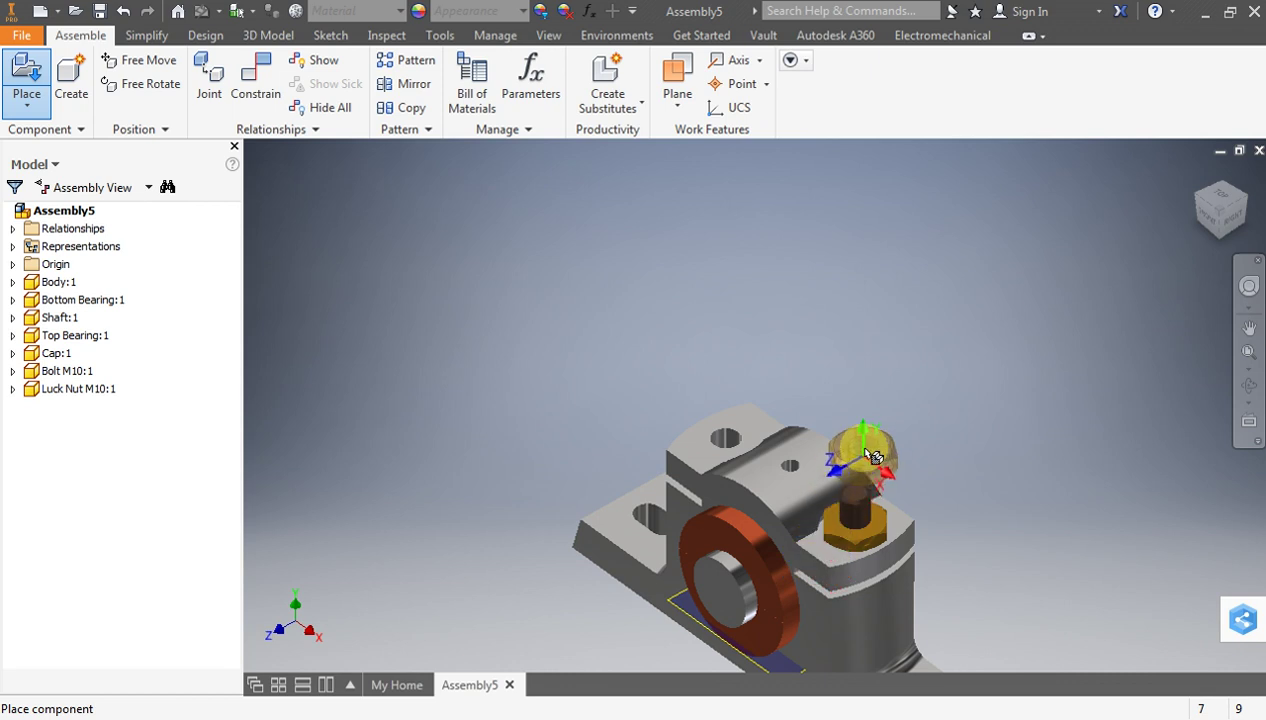
left_click(934, 212)
key("Escape")
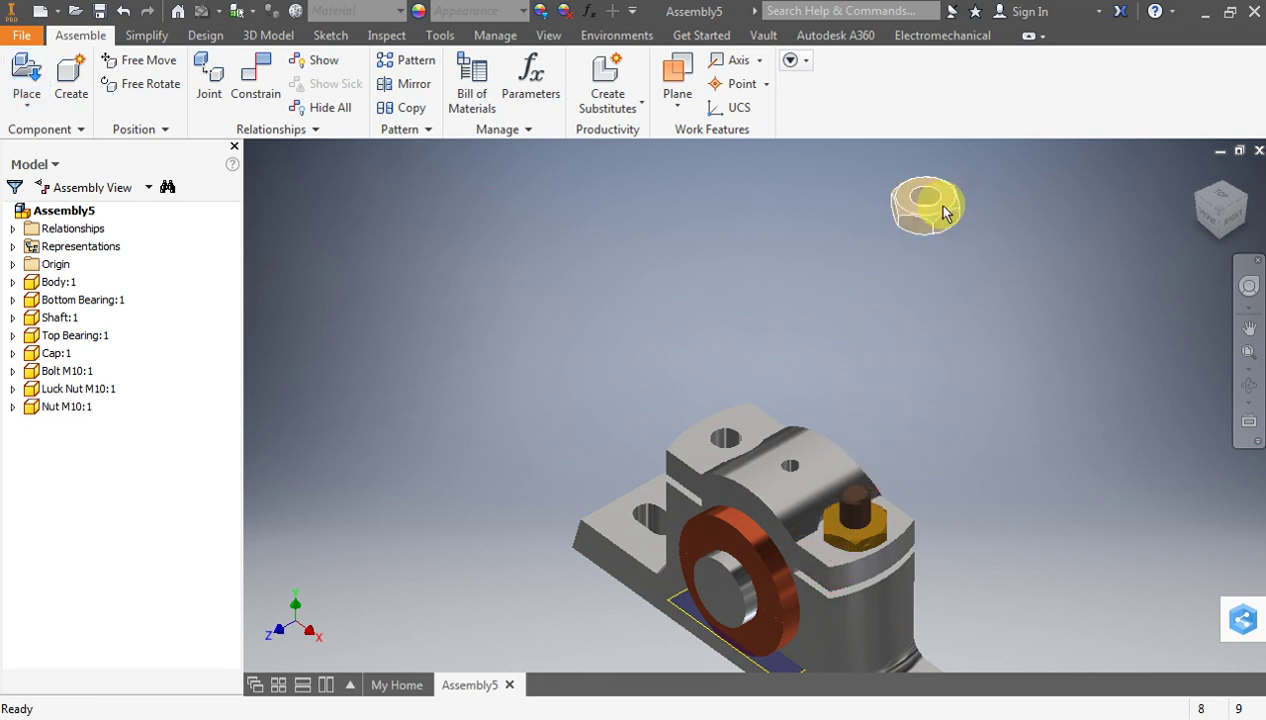
left_click(258, 82)
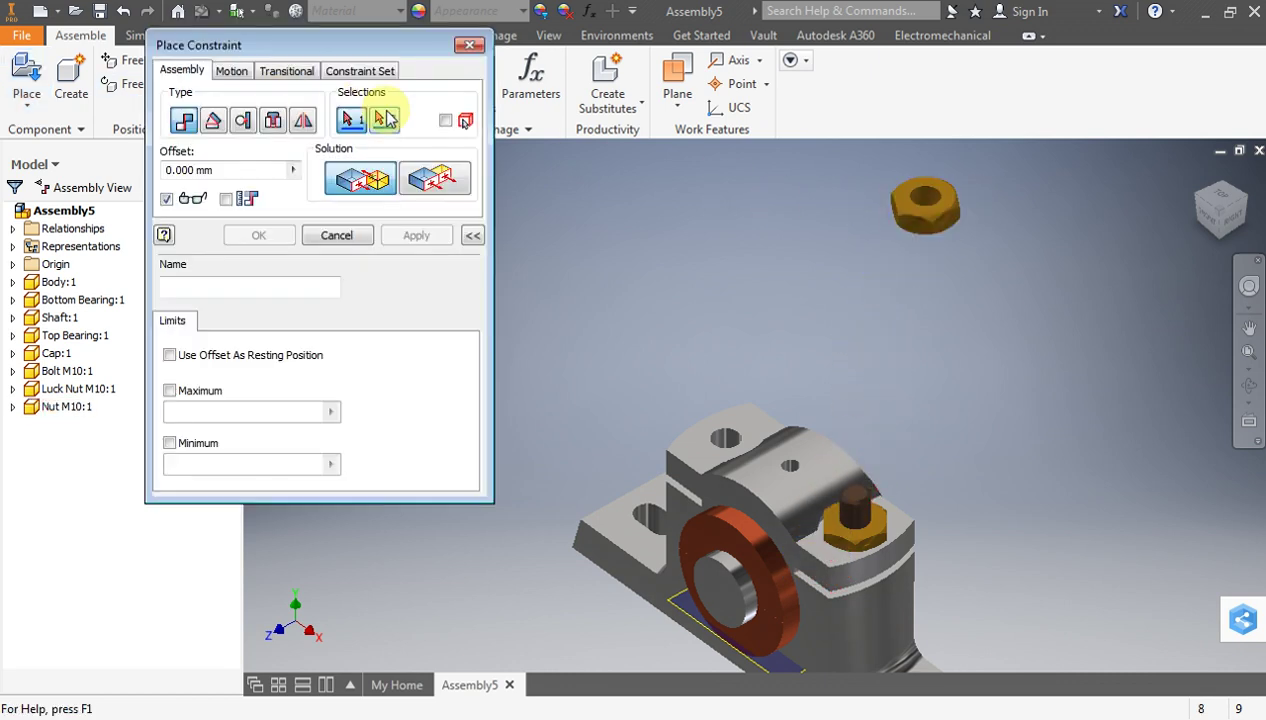
Align the Nut M10's hole with the bolt's axis using a mate constraint
scroll(926, 163, "up", 5)
left_click(945, 286)
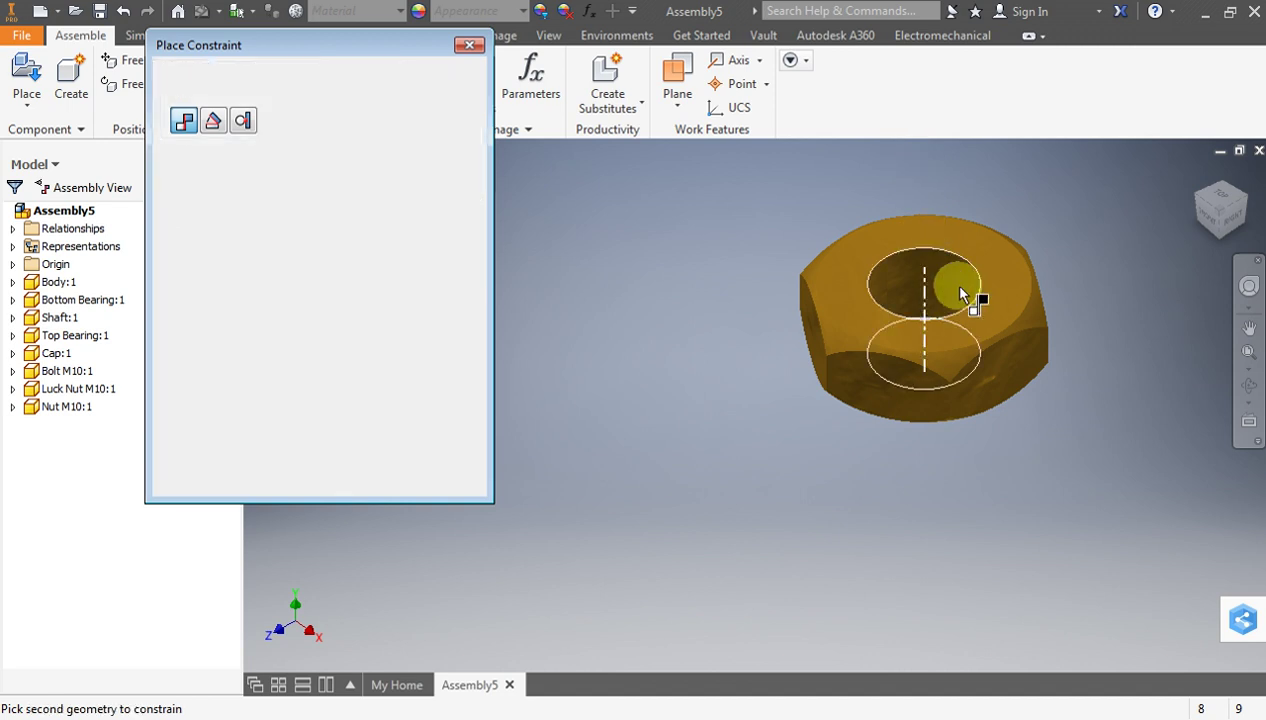
scroll(968, 238, "down", 5)
scroll(938, 484, "up", 3)
left_click(897, 490)
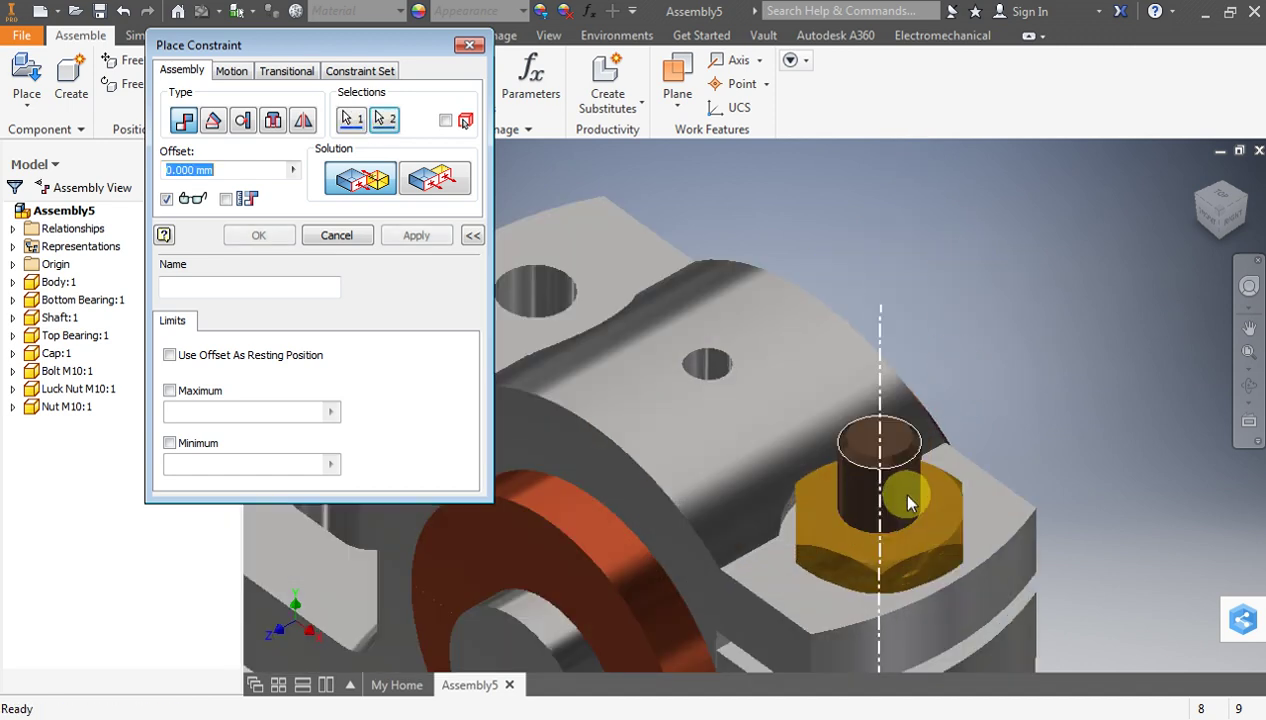
scroll(940, 485, "down", 1)
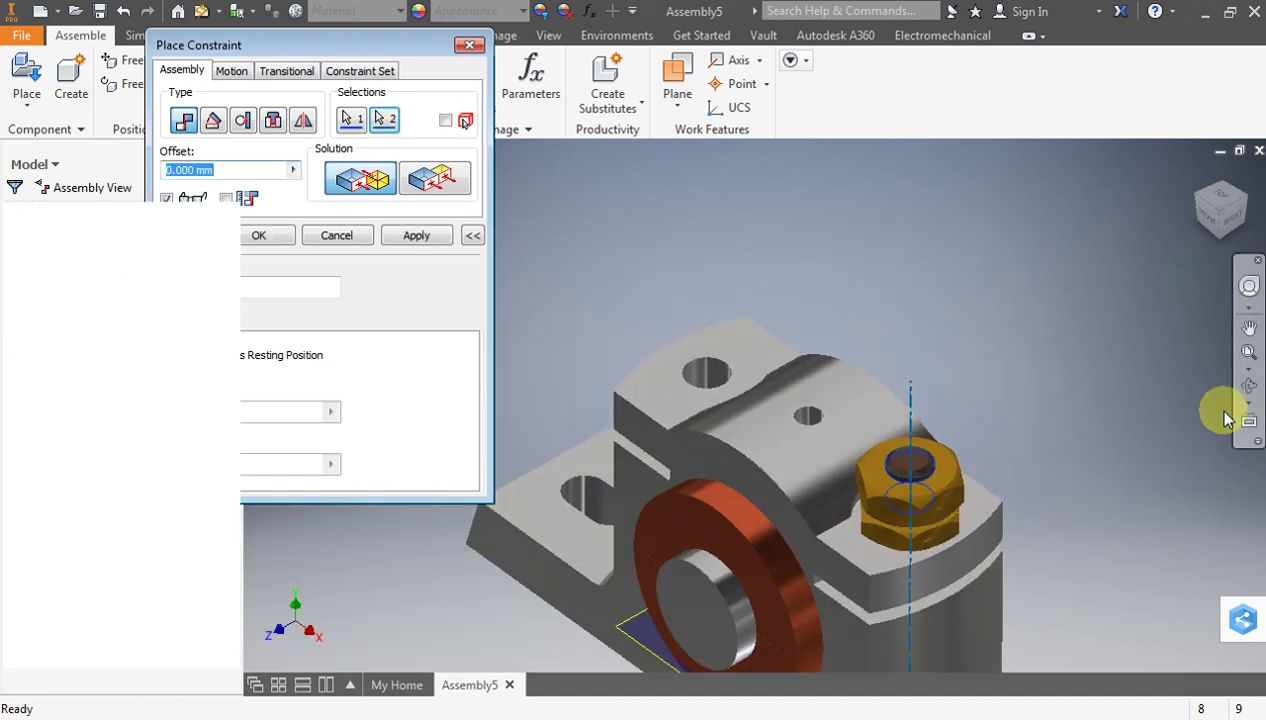
key("Return")
scroll(714, 405, "down", 3)
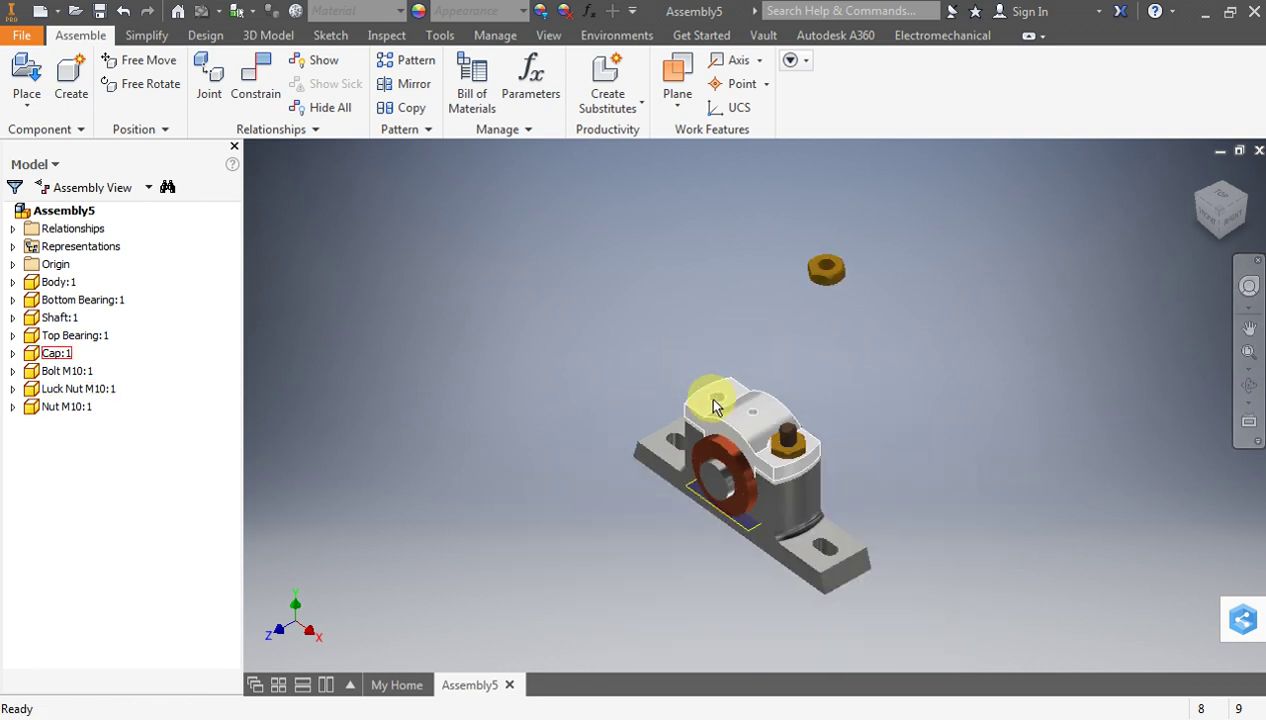
scroll(802, 257, "up", 3)
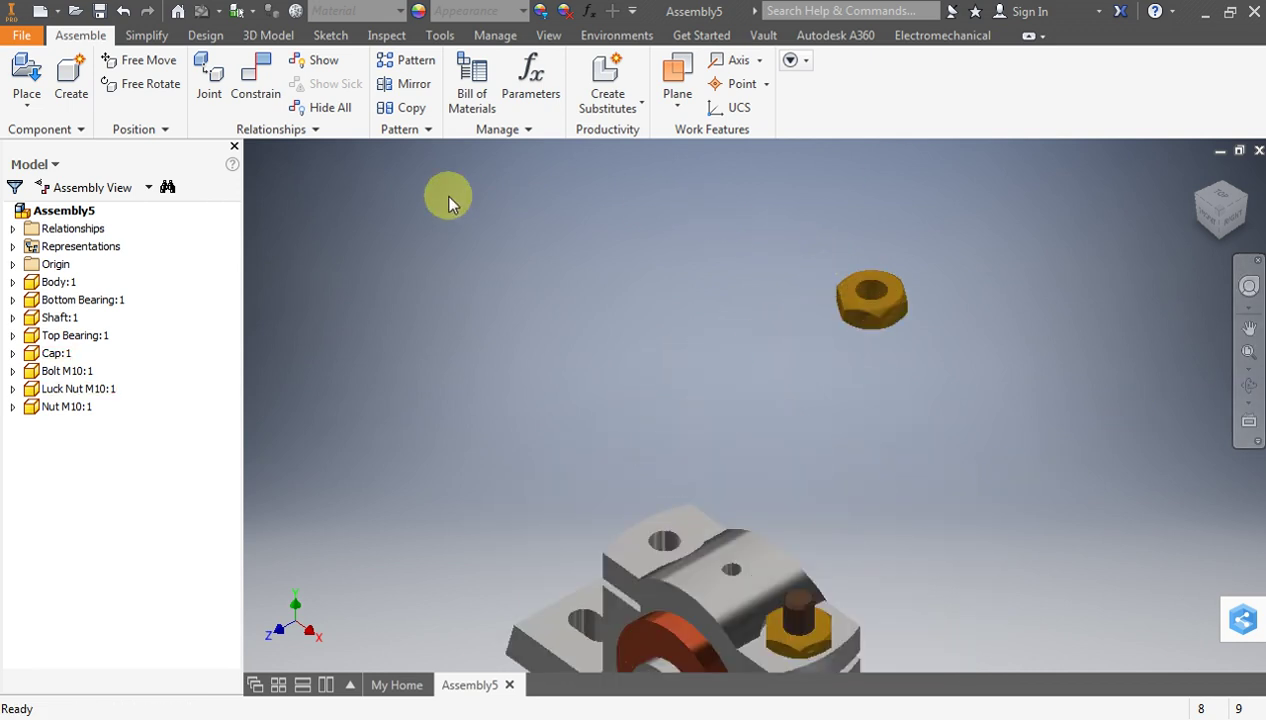
Constrain the loose nut to the bolt again, then drag it up above the assembly
left_click(255, 80)
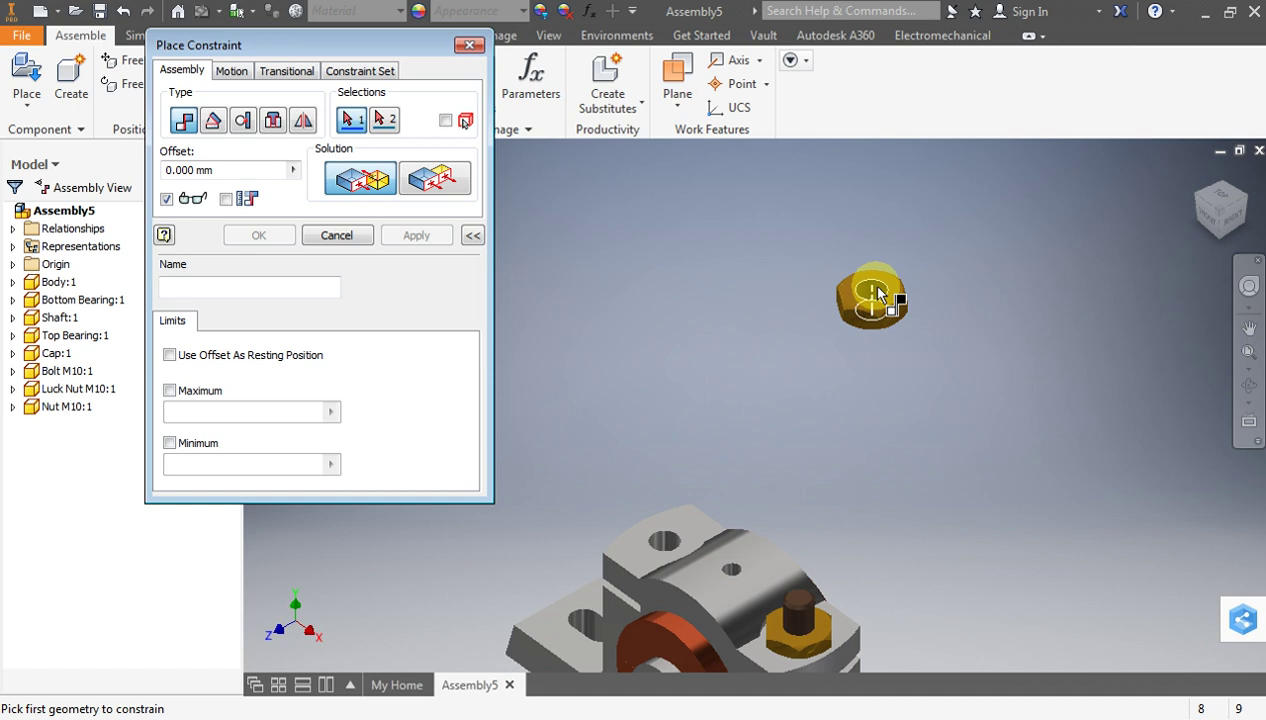
left_click(872, 292)
scroll(800, 640, "up", 2)
scroll(790, 610, "up", 2)
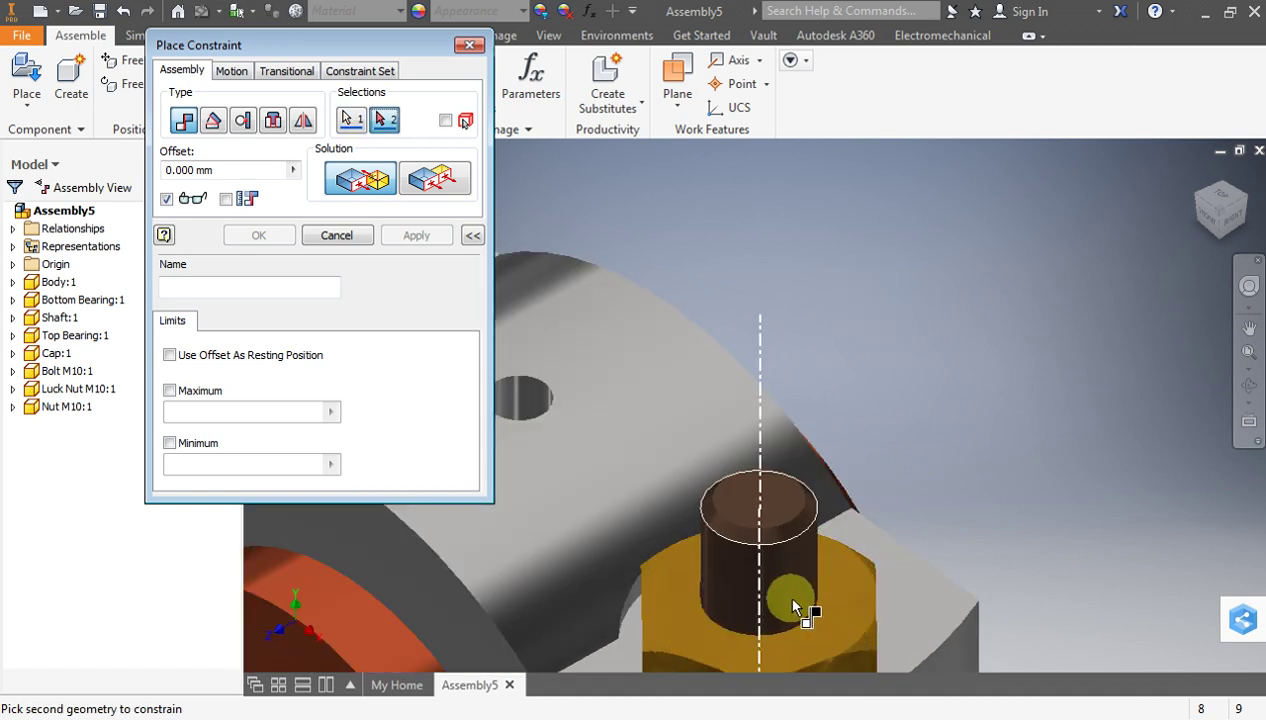
left_click(790, 610)
scroll(805, 560, "down", 4)
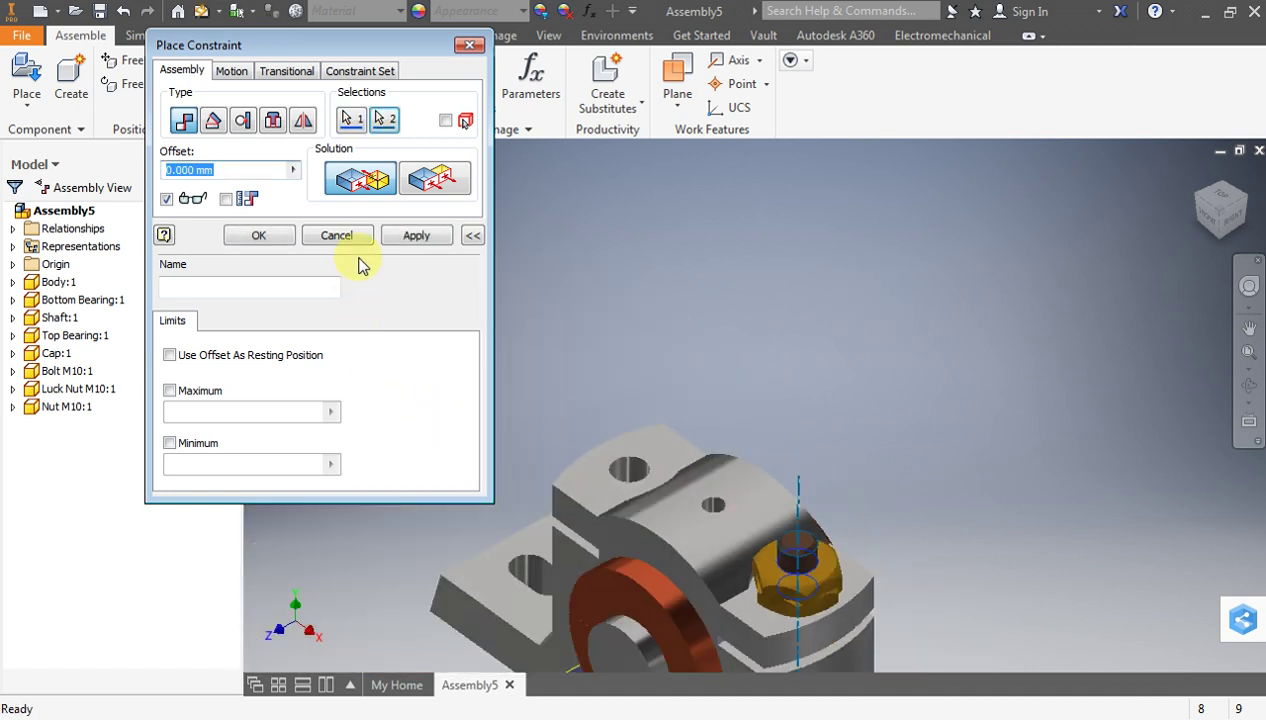
left_click(405, 245)
left_click(312, 235)
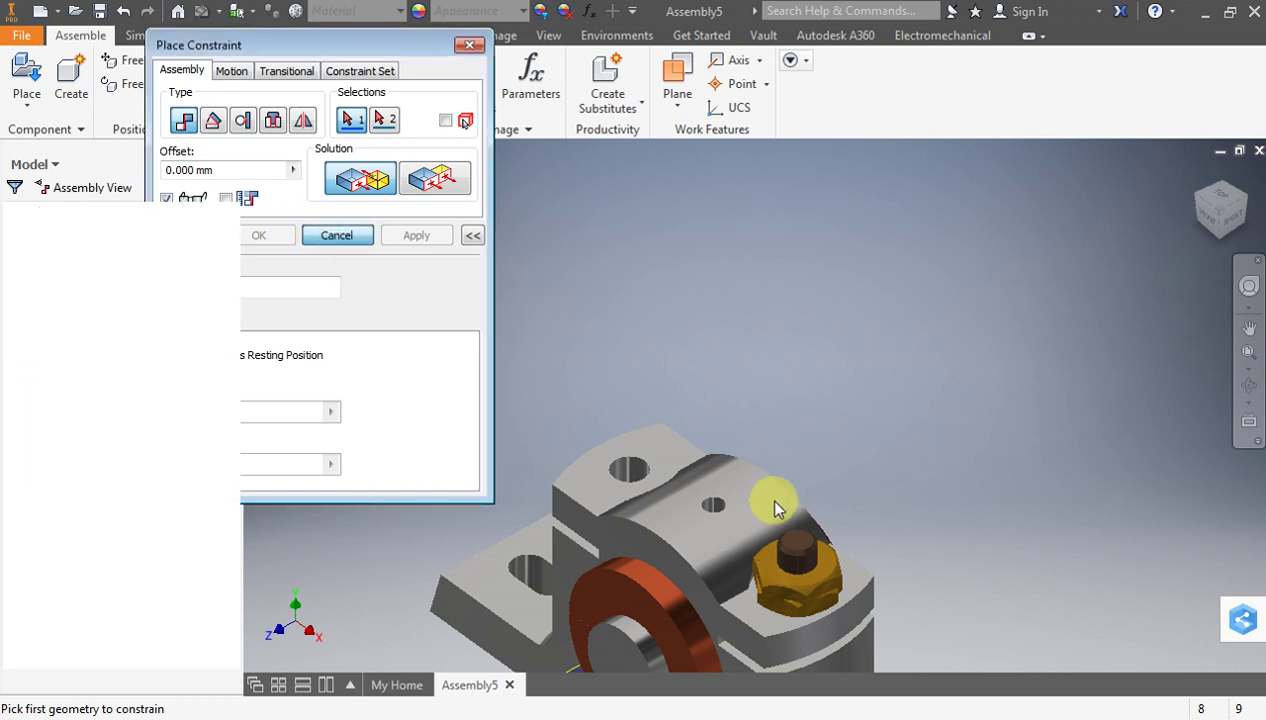
left_click_drag(840, 582, 818, 326)
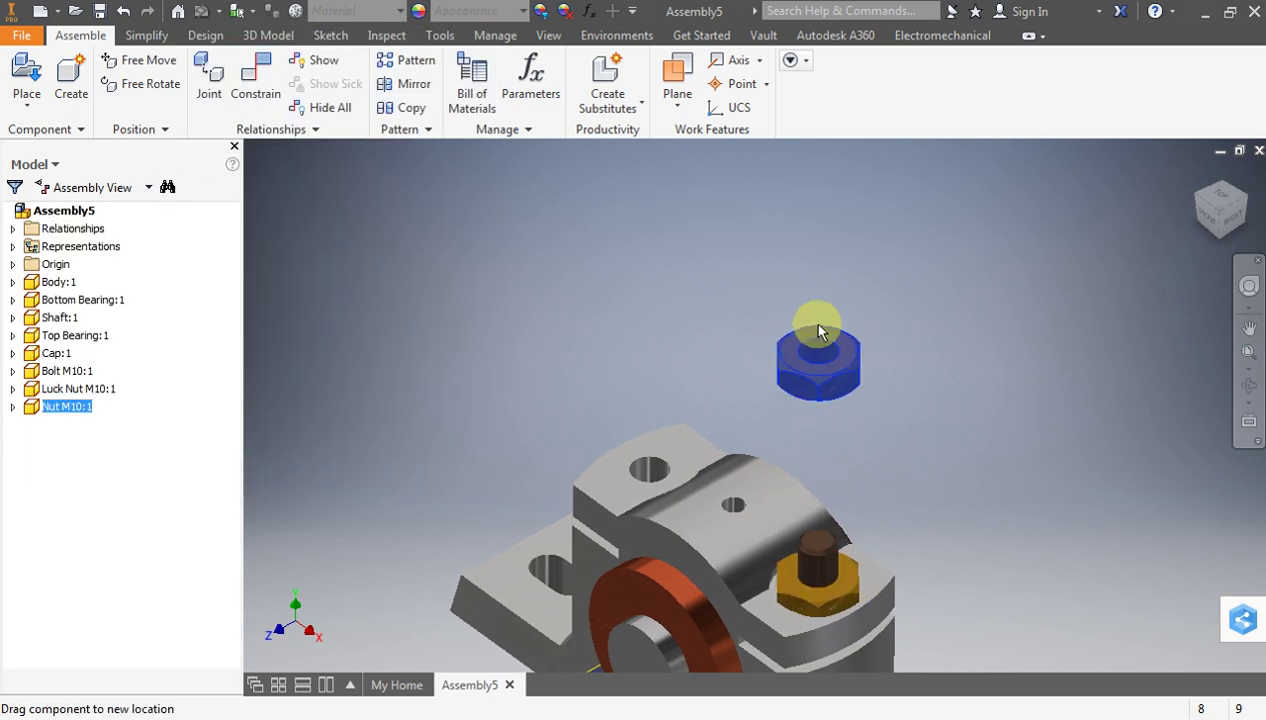
left_click(311, 206)
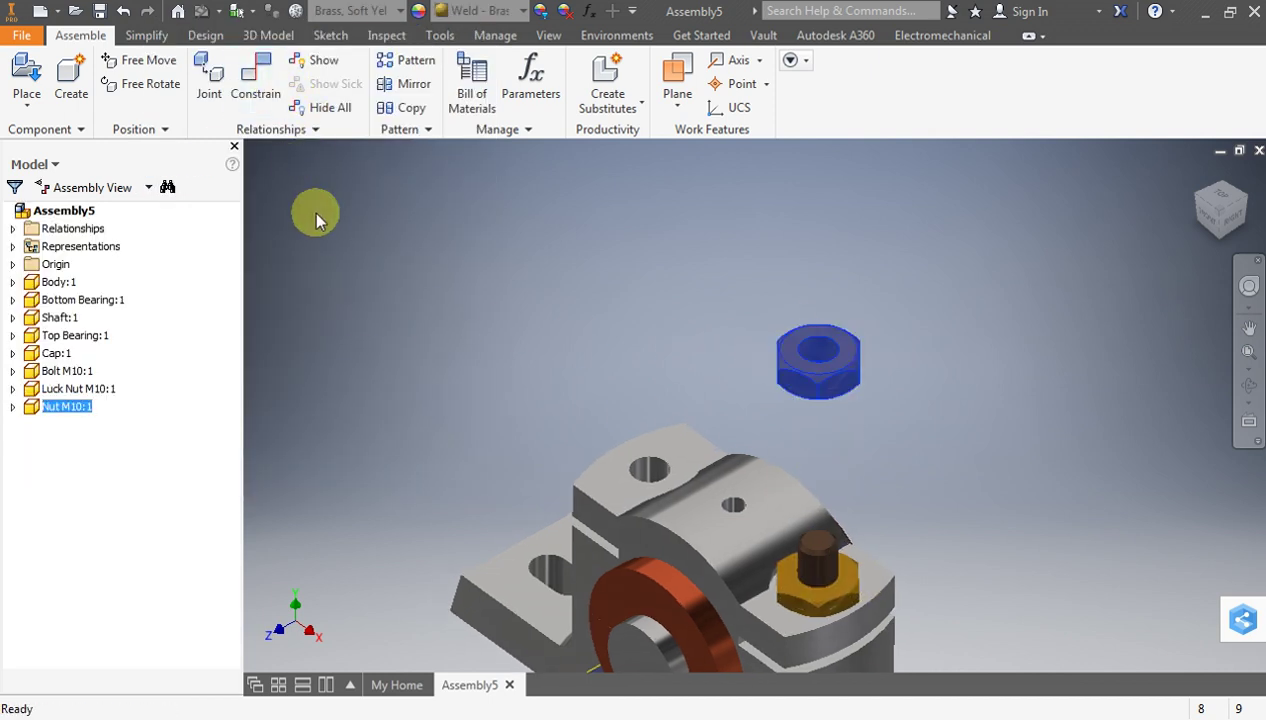
Mate the nut's underside face onto the lock nut so it seats on the bolt
left_click(272, 80)
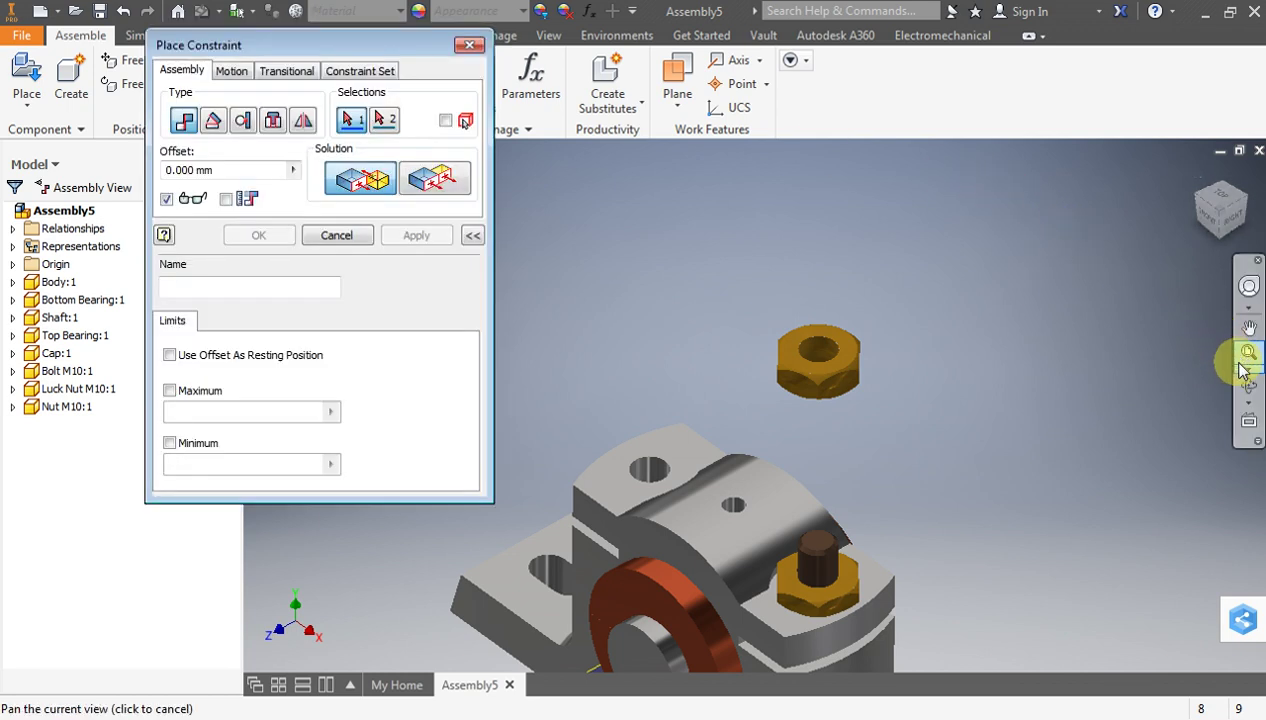
left_click(1250, 393)
mouse_move(882, 377)
left_mouse_down()
mouse_move(856, 263)
mouse_move(835, 277)
left_mouse_up()
key("Escape")
left_click(810, 275)
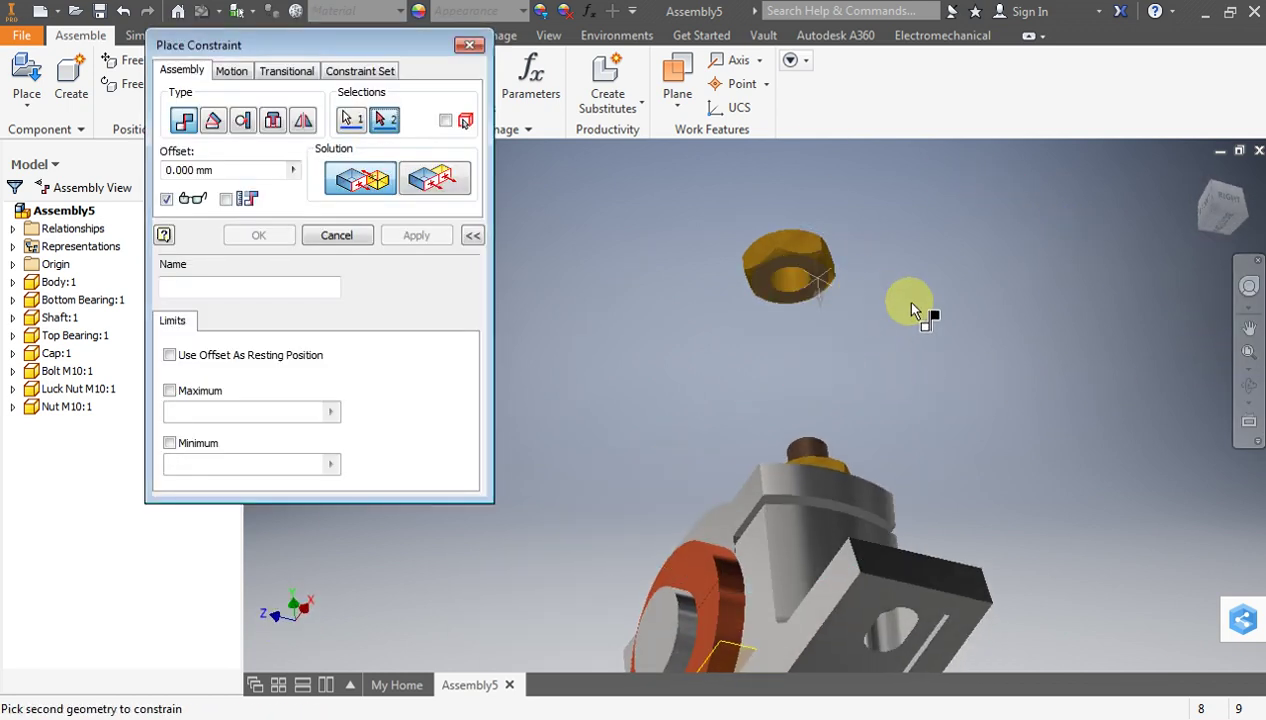
left_click(1247, 390)
mouse_move(862, 316)
left_mouse_down()
mouse_move(848, 404)
mouse_move(867, 520)
left_mouse_up()
key("Escape")
left_click(839, 565)
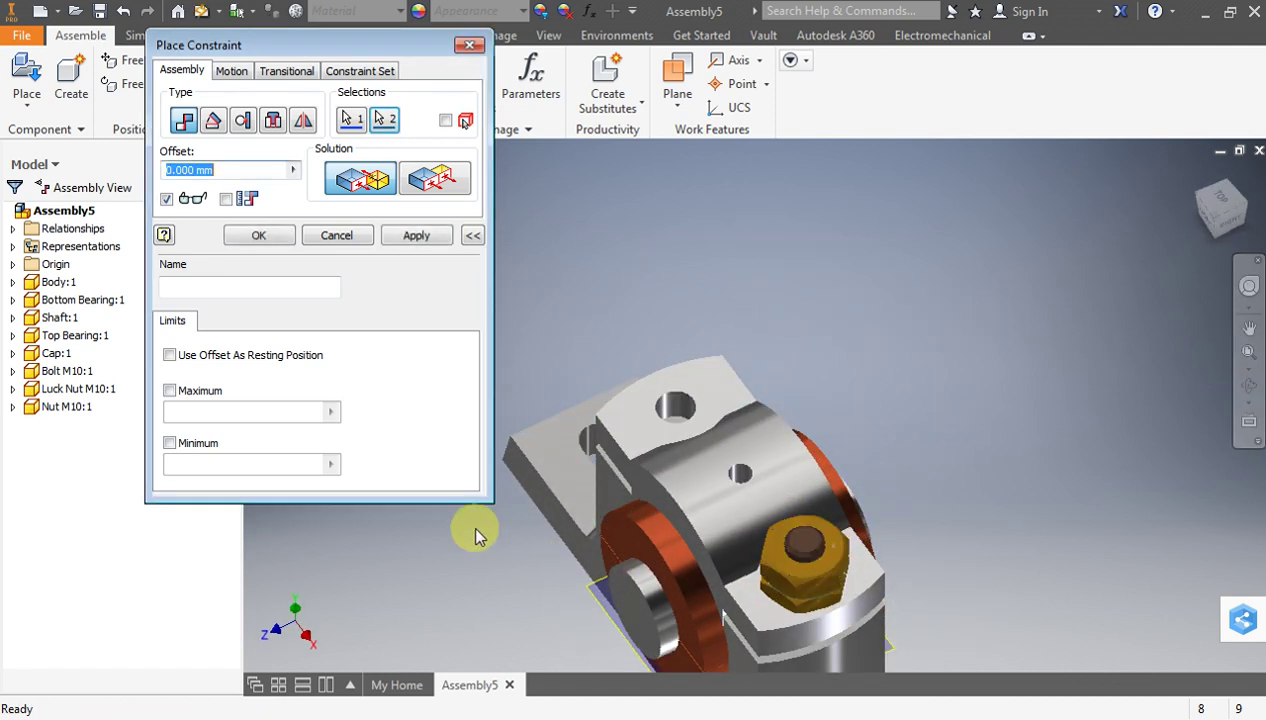
left_click(280, 238)
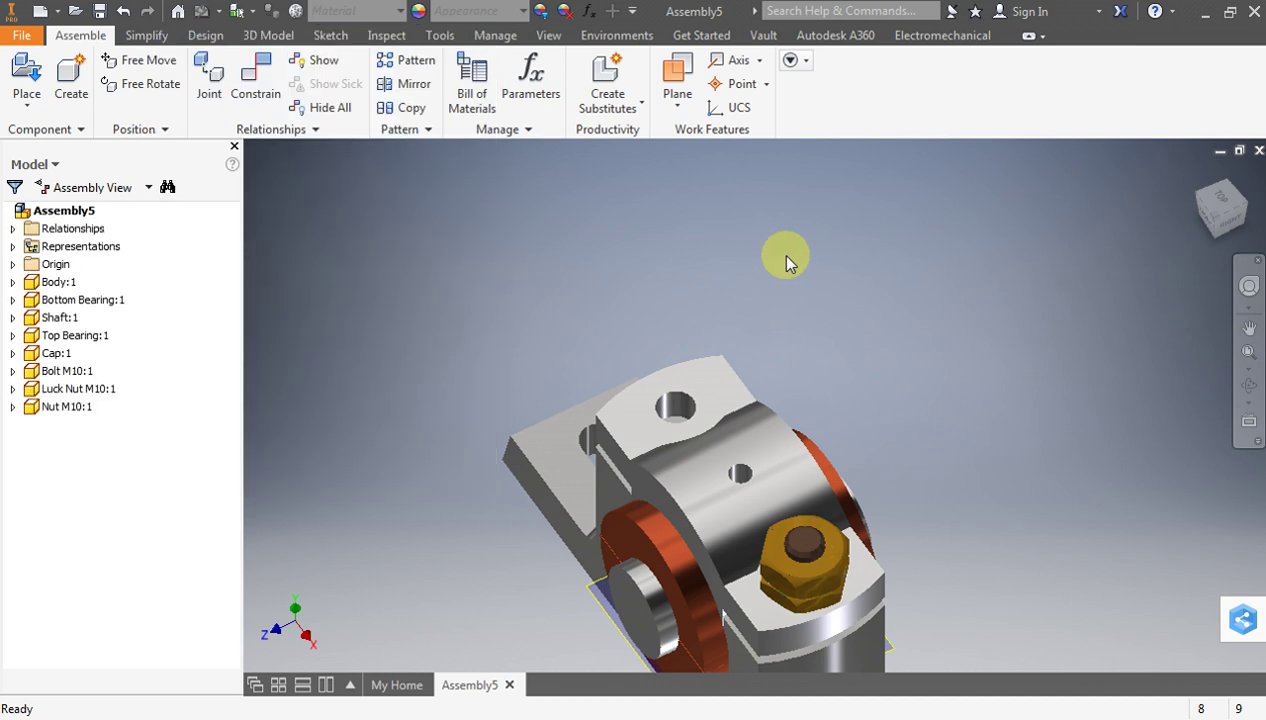
Mirror Bolt M10, Luck Nut M10 and Nut M10 about Body:1's YZ Plane into _MIR copies
left_click(70, 371)
left_click(85, 389, "ctrl")
left_click(78, 407, "ctrl")
left_click(410, 84)
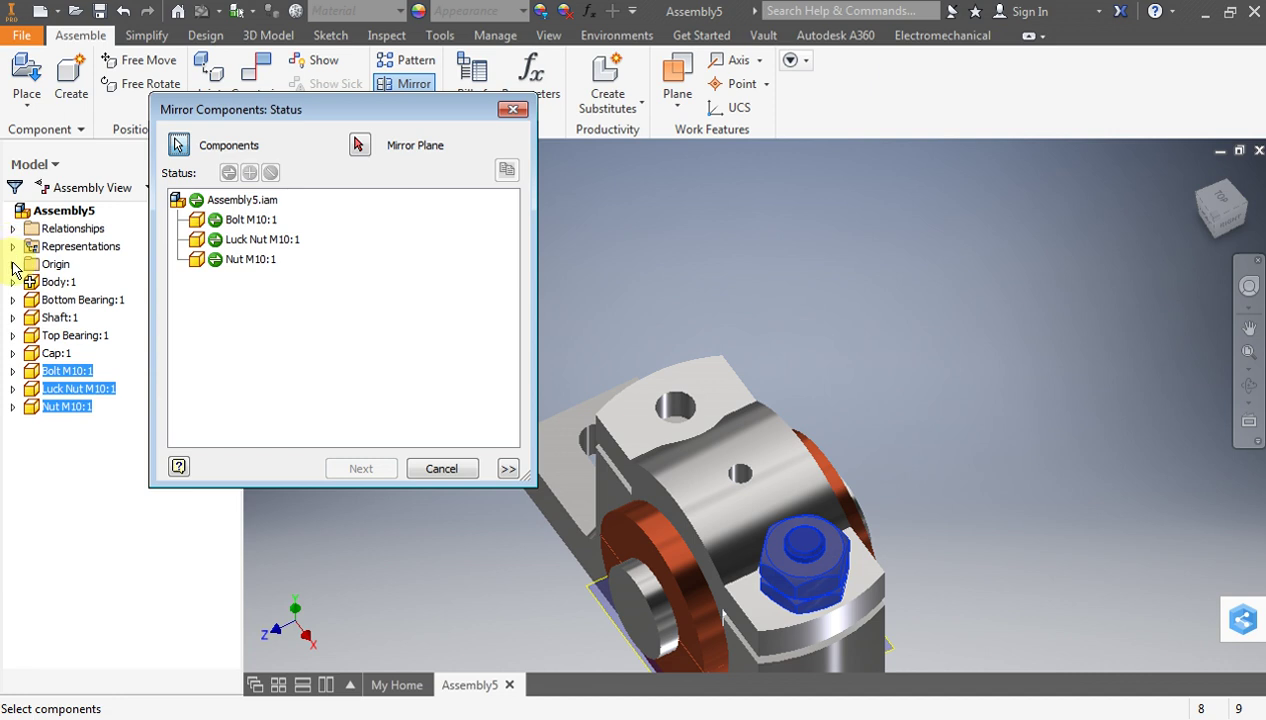
left_click(13, 283)
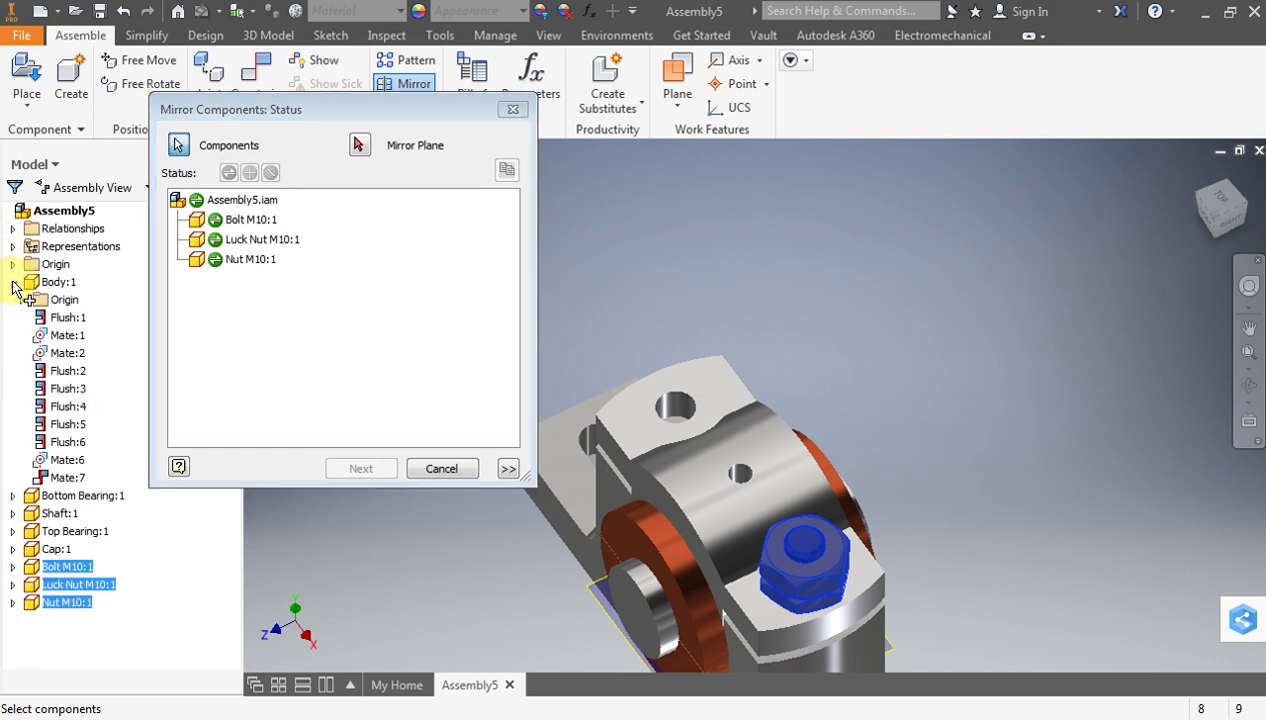
left_click(22, 300)
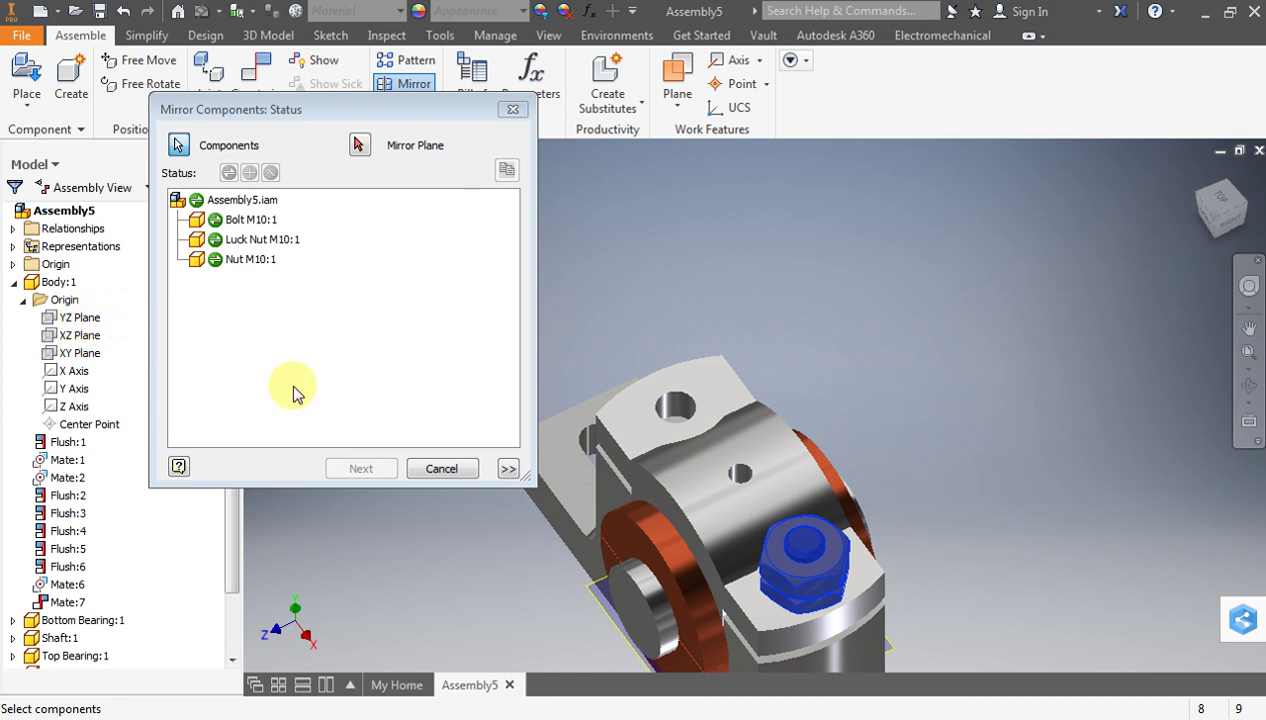
left_click(359, 146)
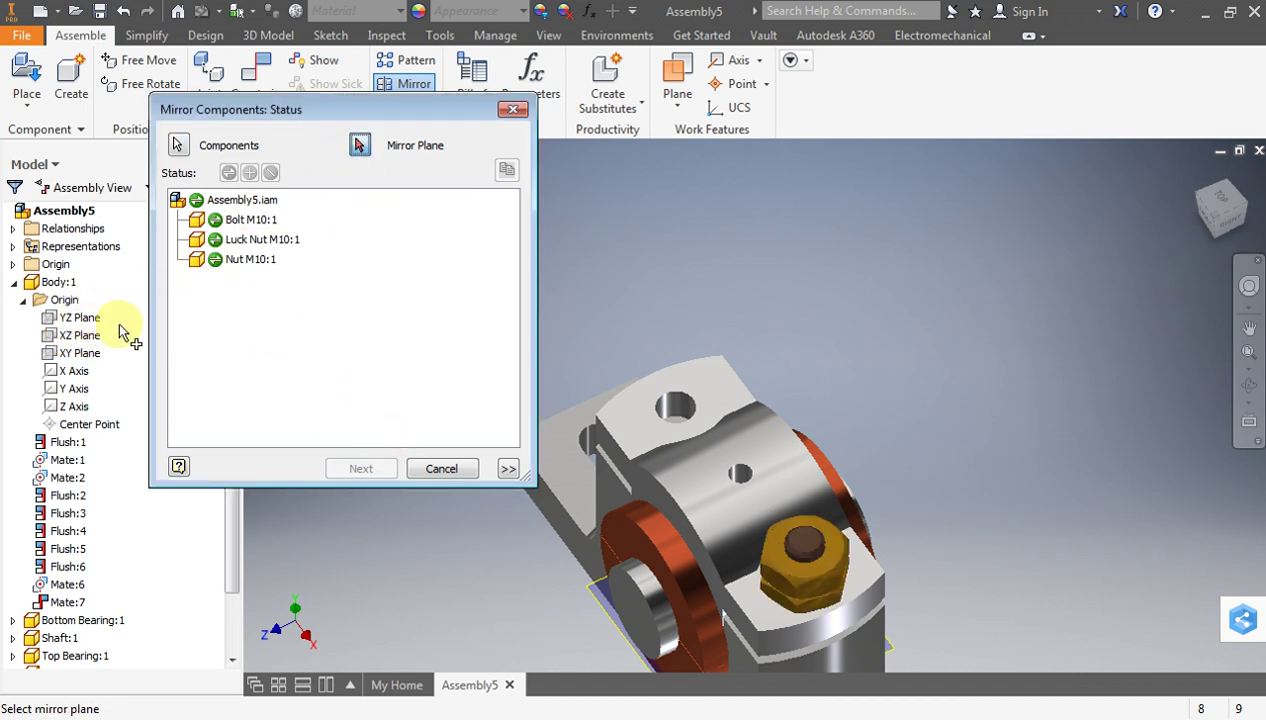
left_click(86, 324)
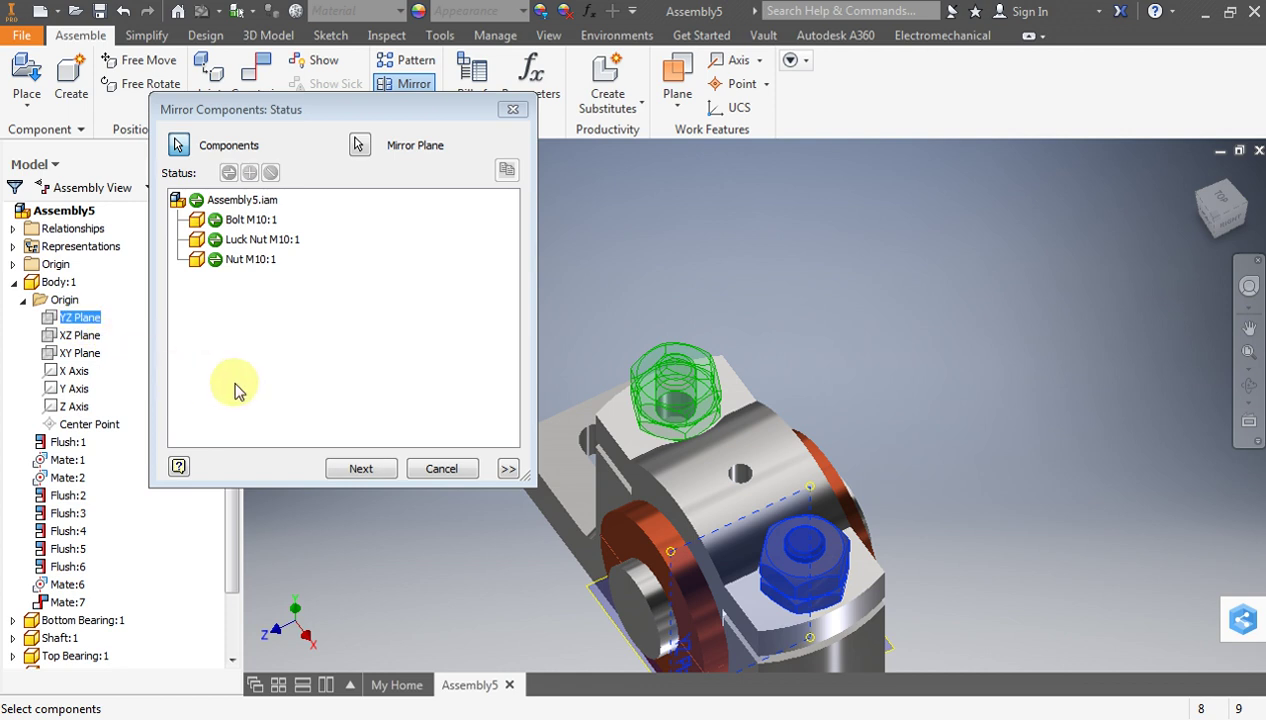
left_click(366, 472)
left_click(905, 424)
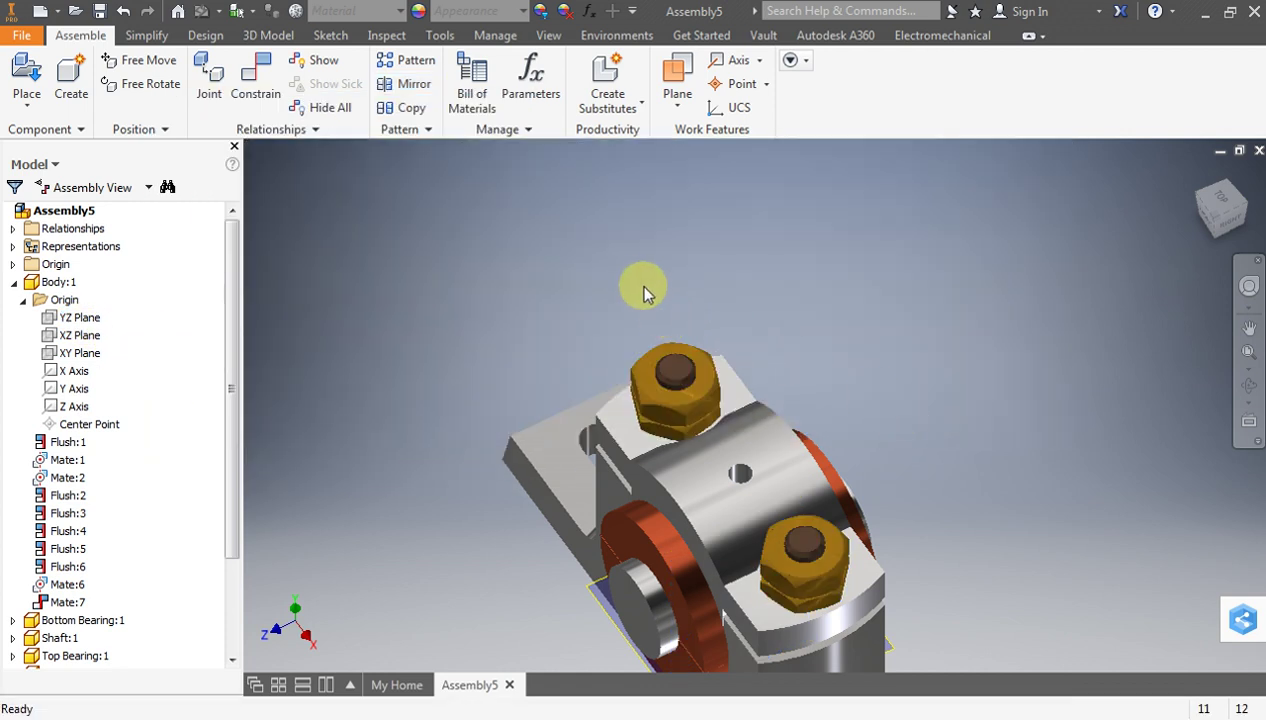
scroll(640, 290, "down", 3)
mouse_move(1218, 224)
left_mouse_down()
mouse_move(1216, 205)
mouse_move(1232, 224)
mouse_move(1205, 208)
mouse_move(1198, 225)
left_mouse_up()
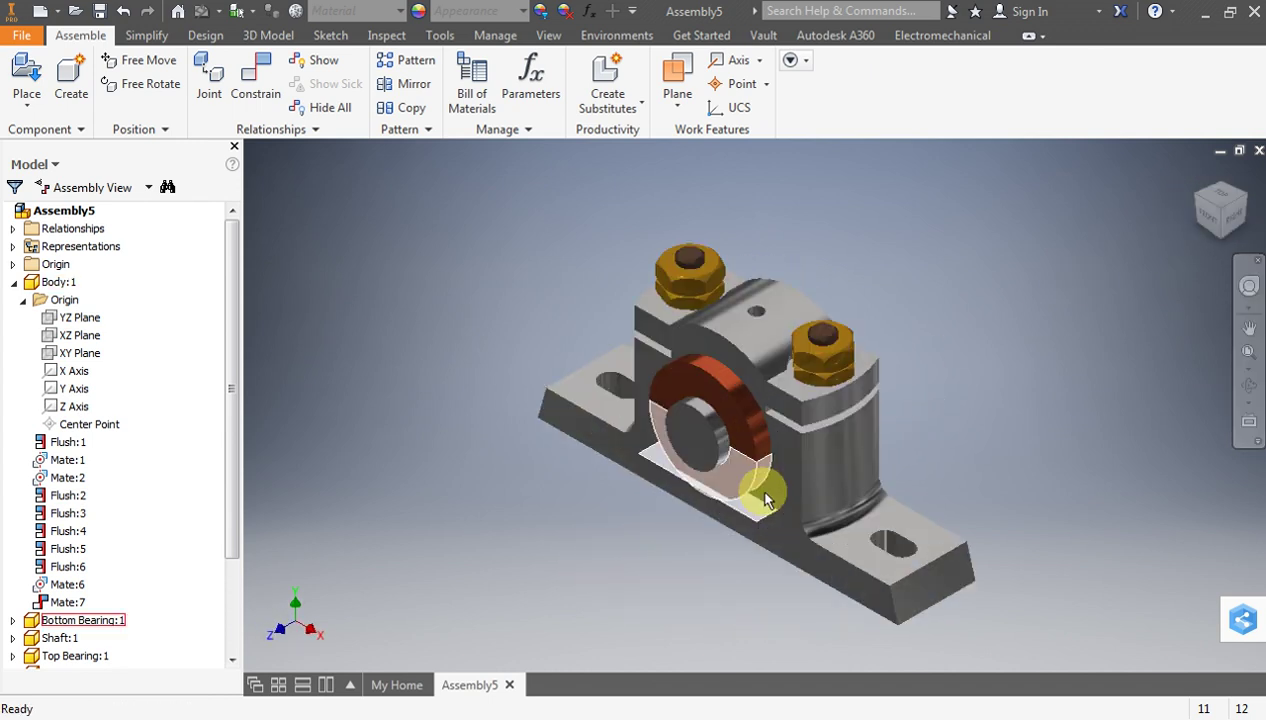
Collapse Body:1 in the browser so the mirrored _MIR parts show in the list
left_click(13, 283)
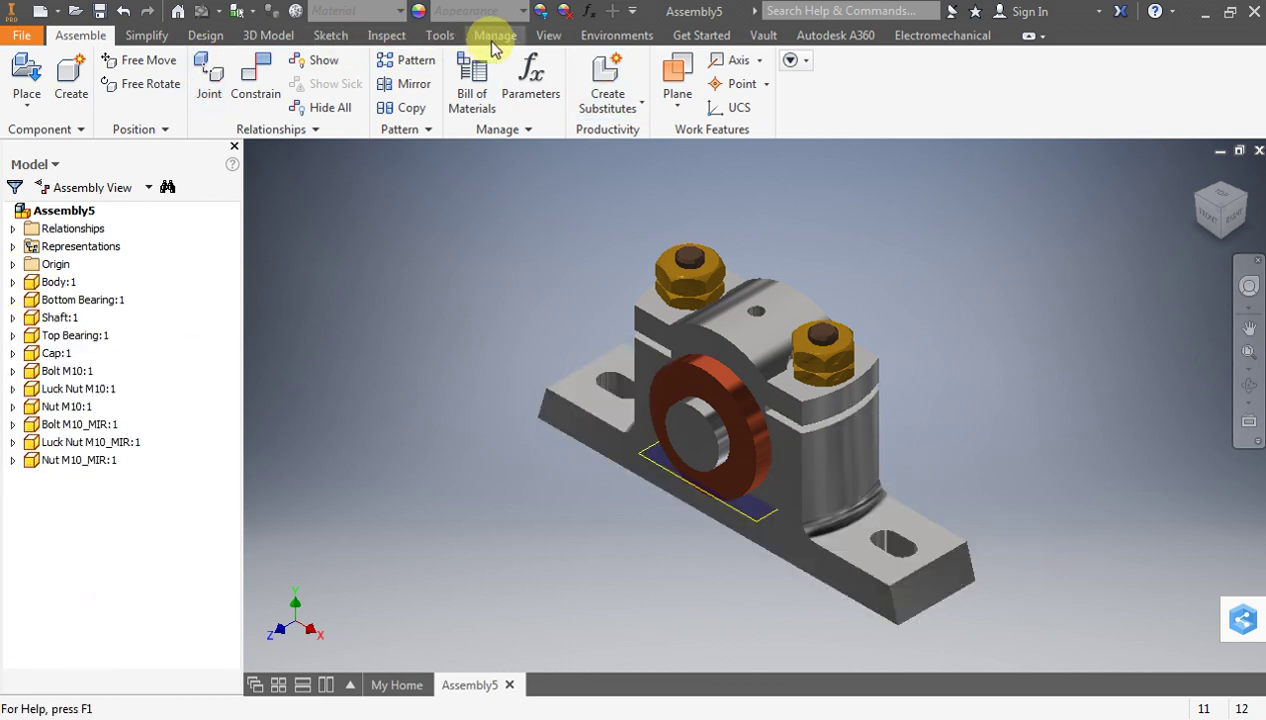
left_click(548, 36)
Ray trace the assembly in Realistic style at Draft quality and save the render as JPEG
left_click(242, 78)
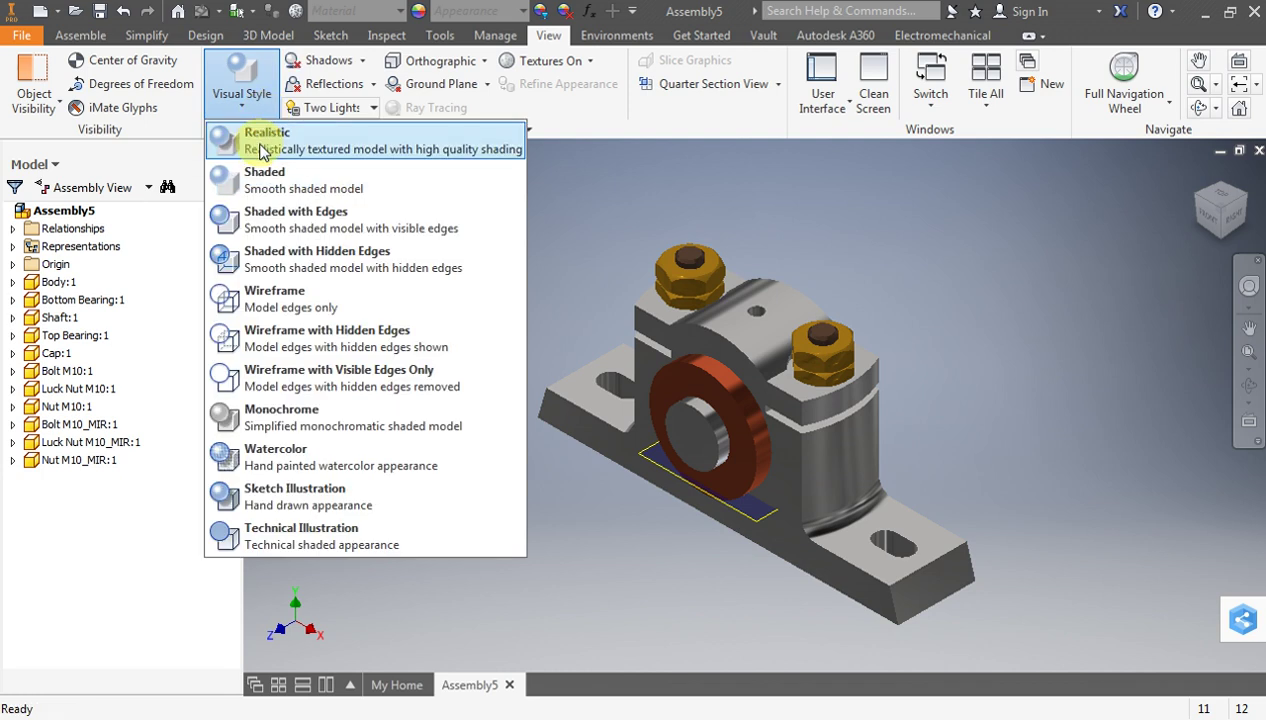
left_click(249, 136)
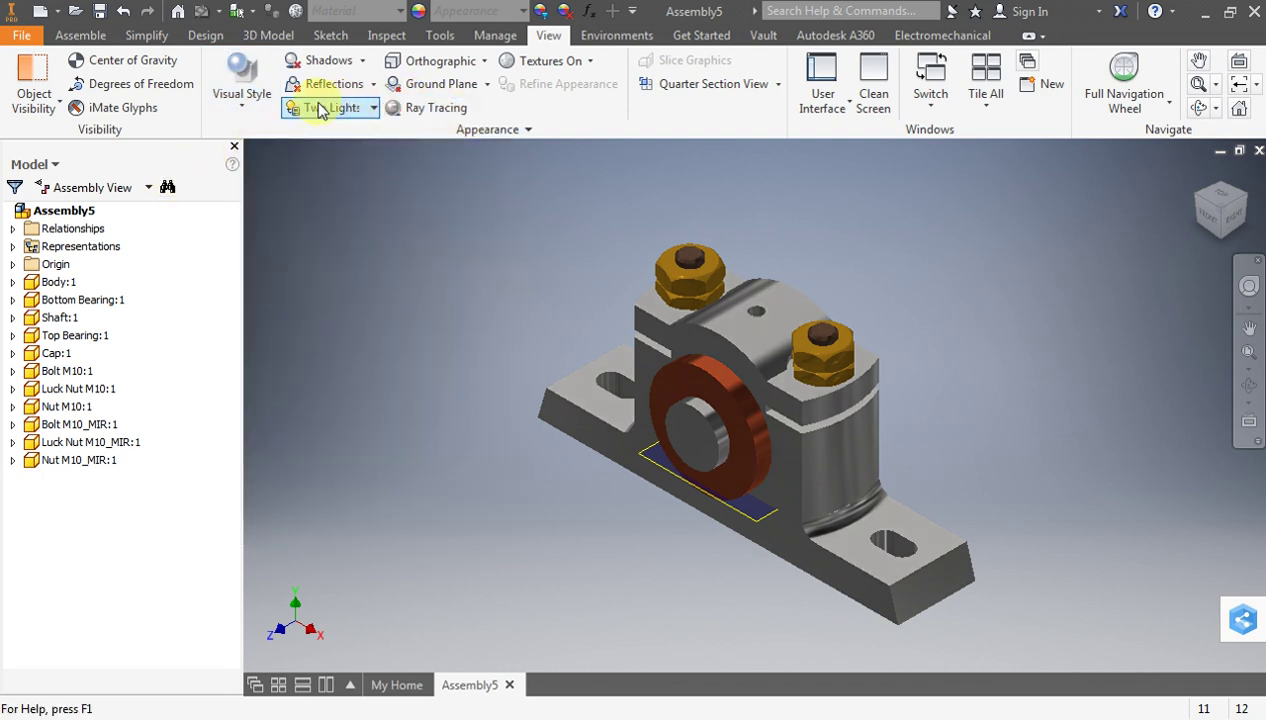
left_click(436, 107)
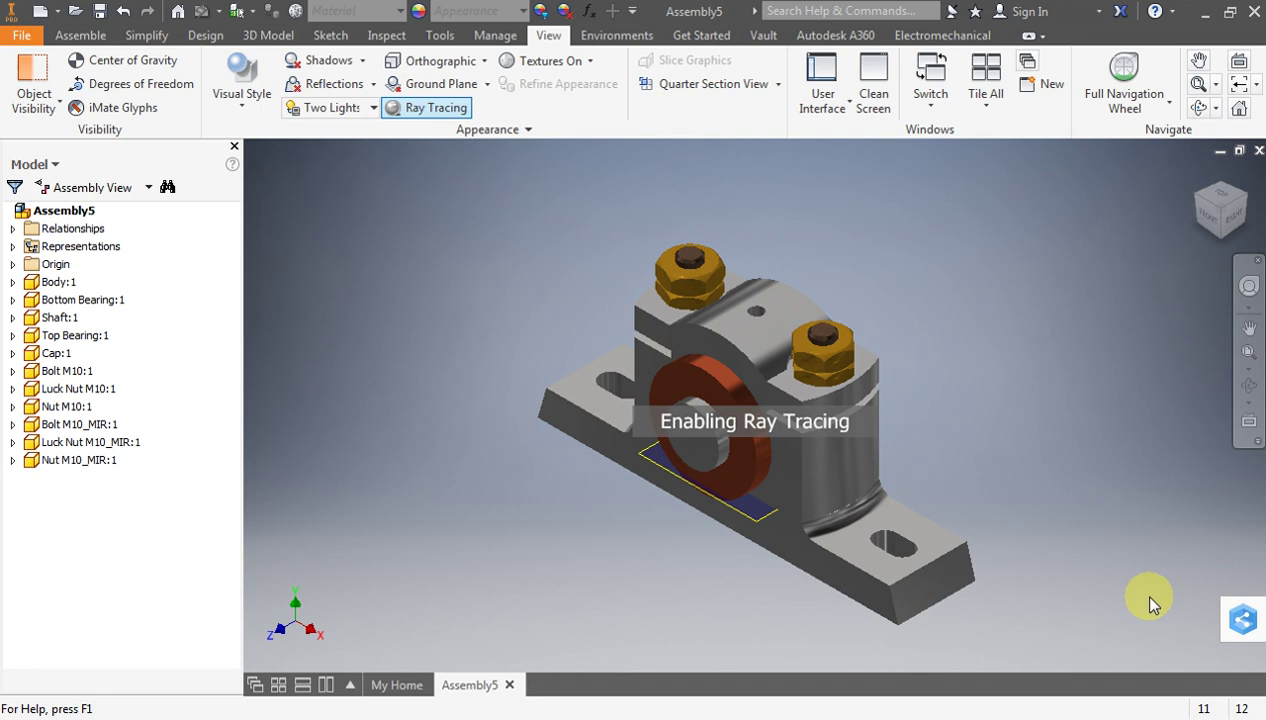
left_click(1092, 716)
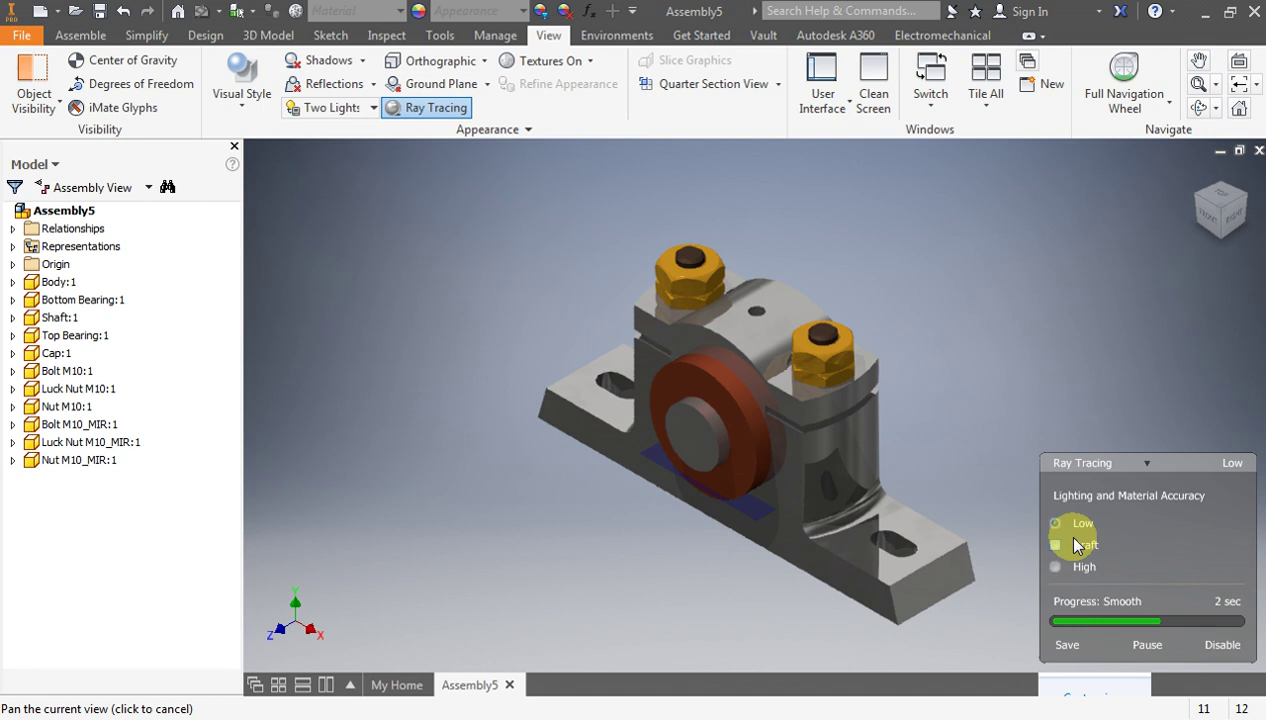
left_click(1074, 544)
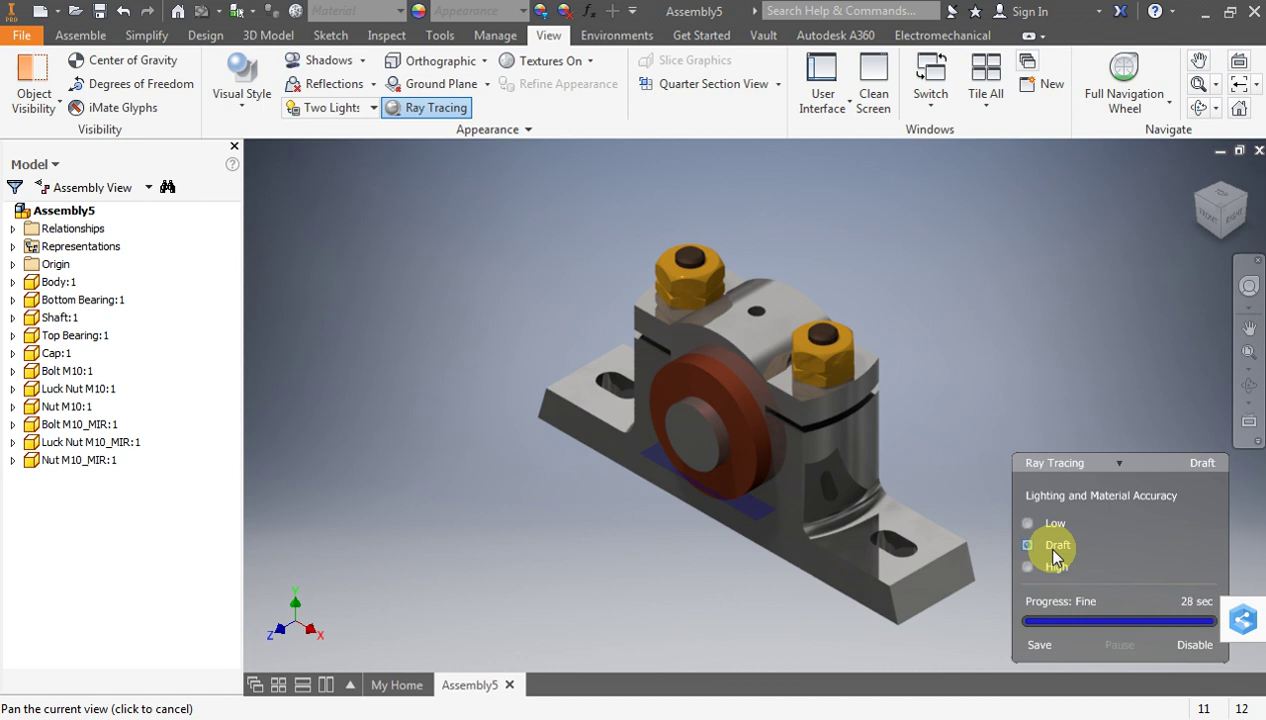
left_click(1038, 644)
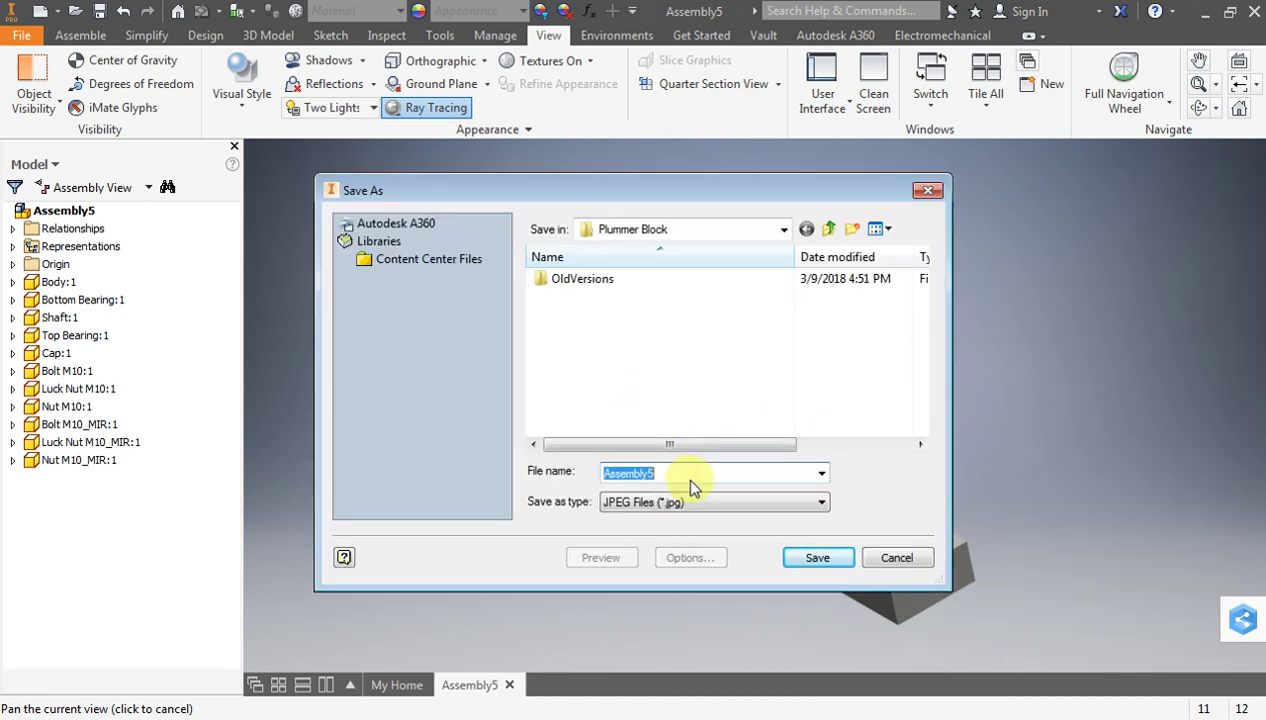
left_click(838, 558)
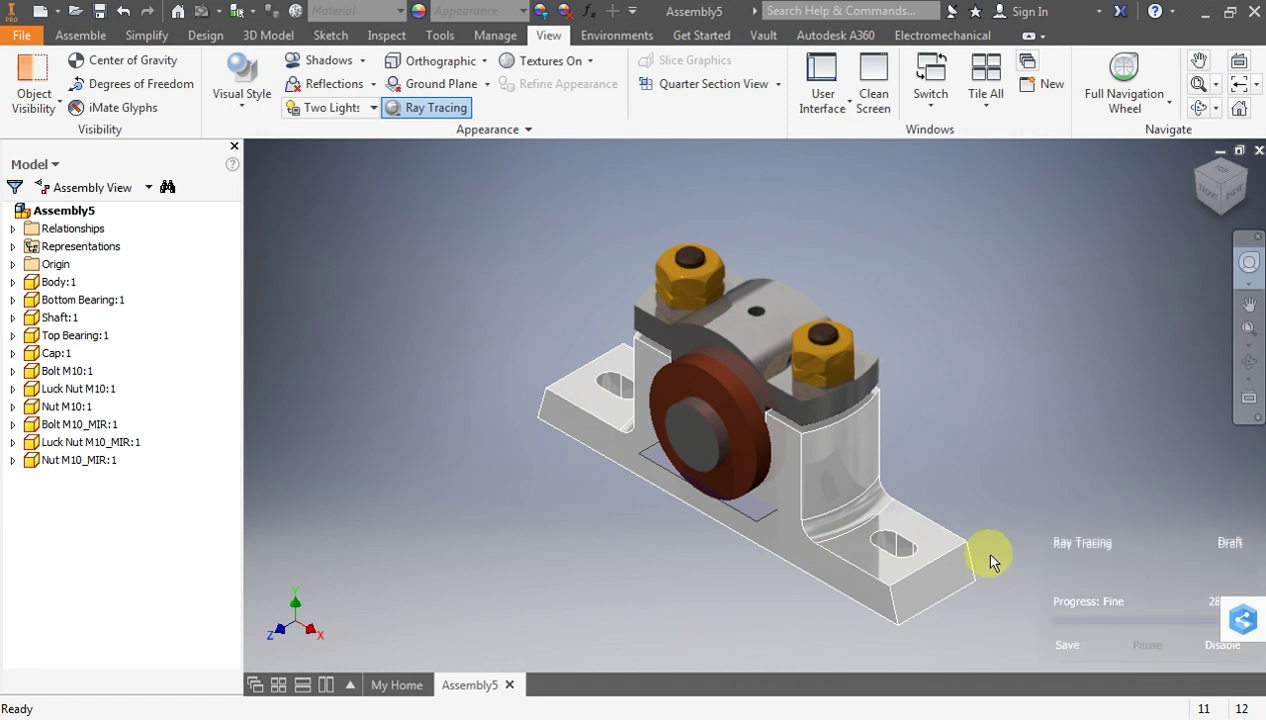